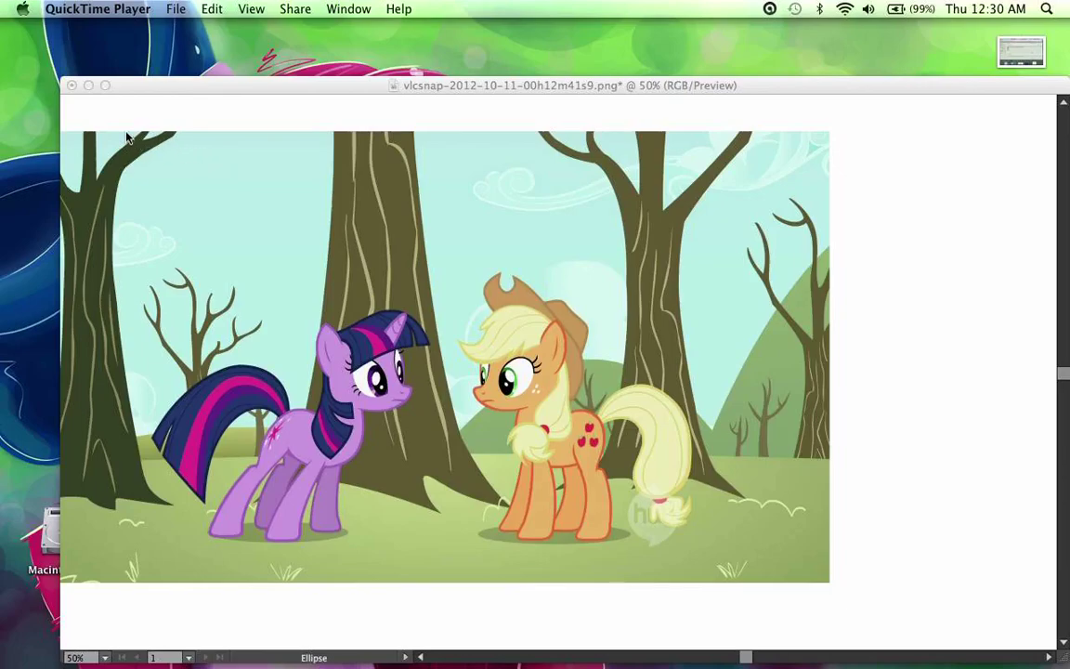
Step: Switch to Illustrator, check the image inside Layer 1 by unlocking and selecting it, and lock the layer again
left_click(481, 85)
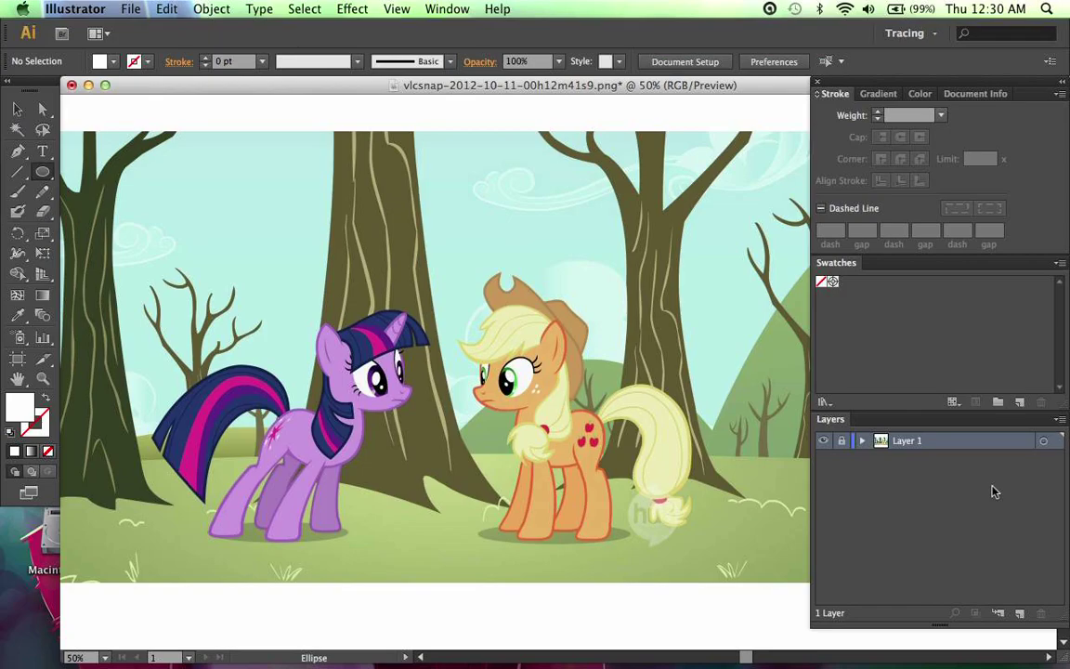
left_click(862, 442)
left_click(843, 441)
left_click(1057, 459)
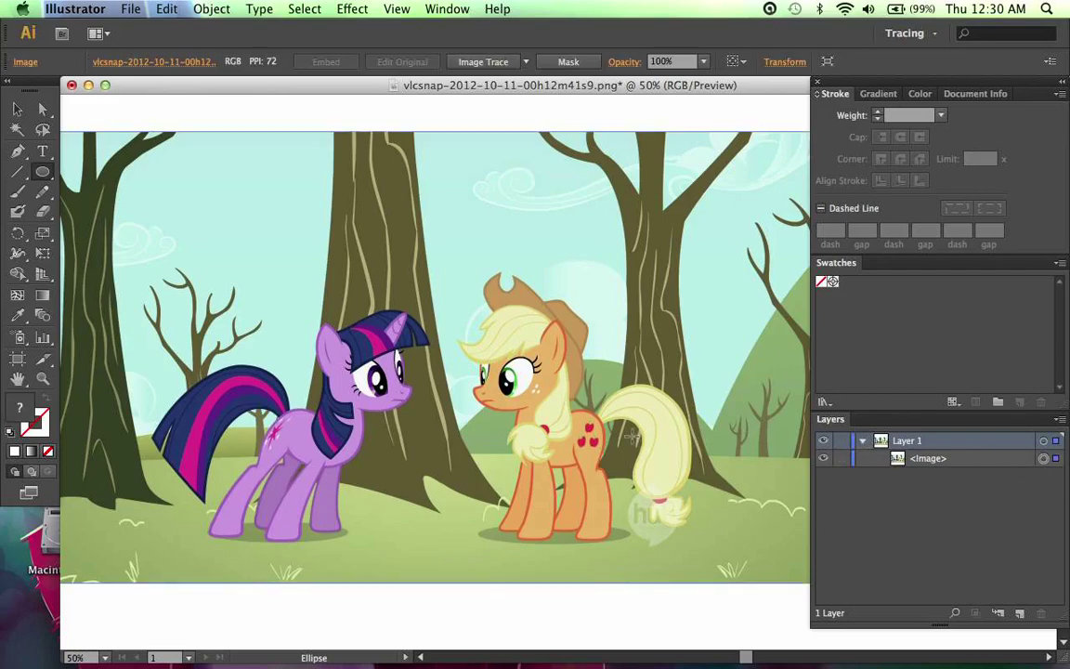
left_click(862, 441)
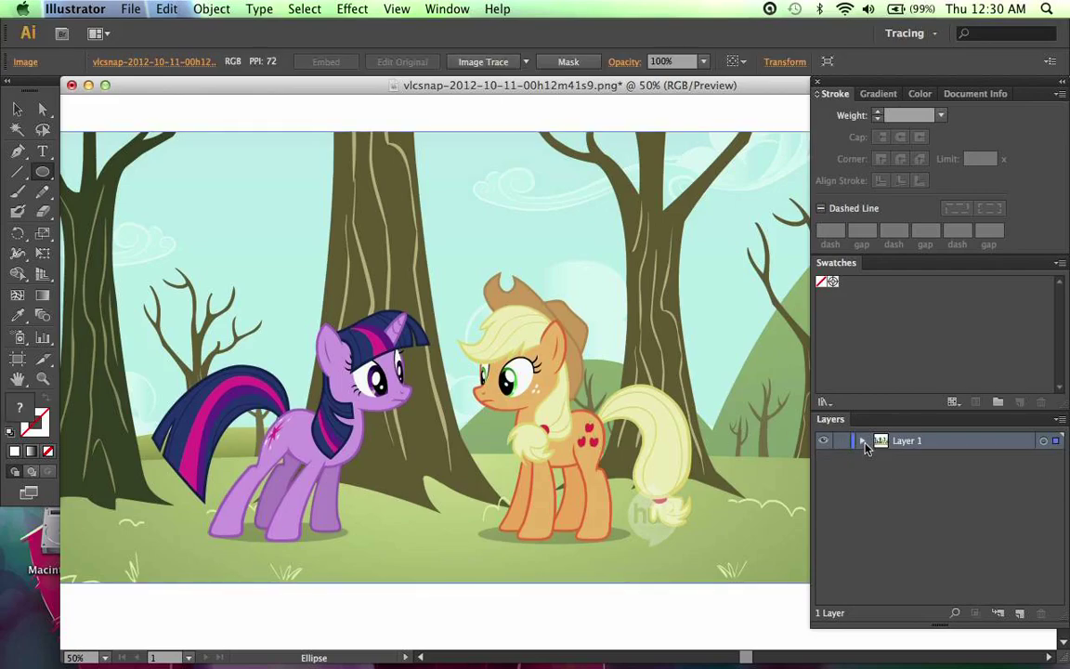
left_click(842, 442)
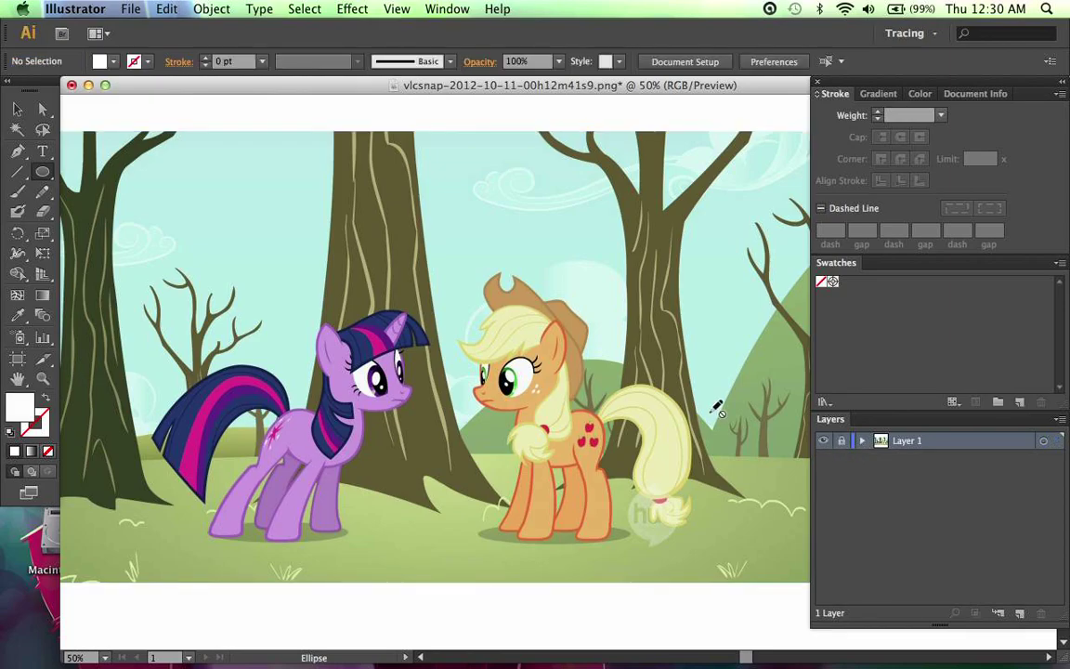
Step: Create a new layer above the locked image layer and add a sublayer inside it
key("a")
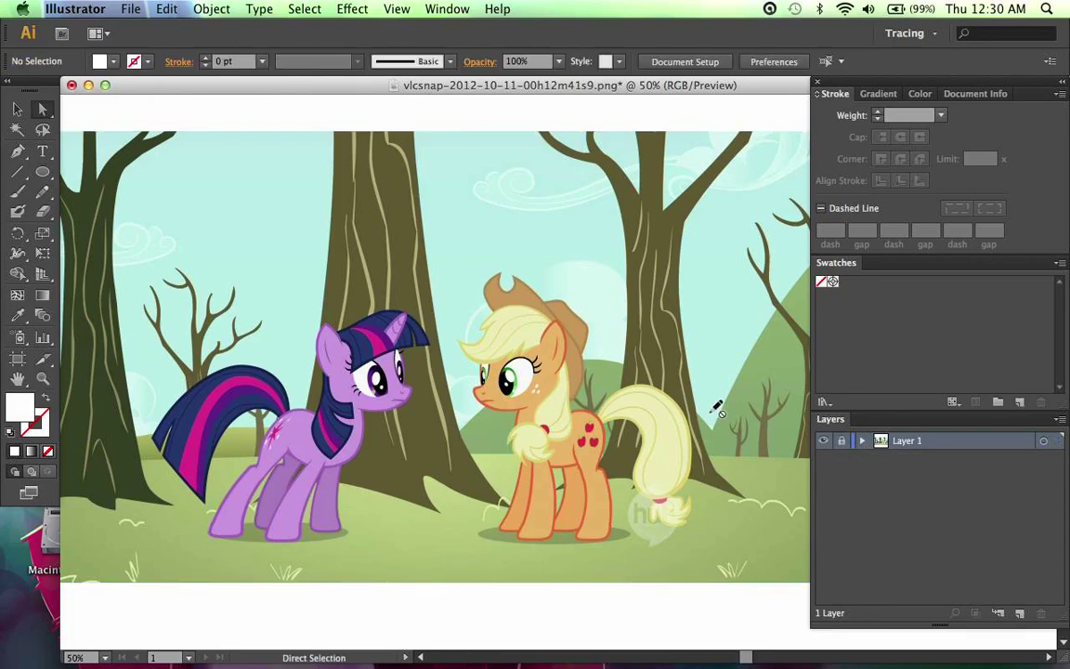
left_click(1020, 613)
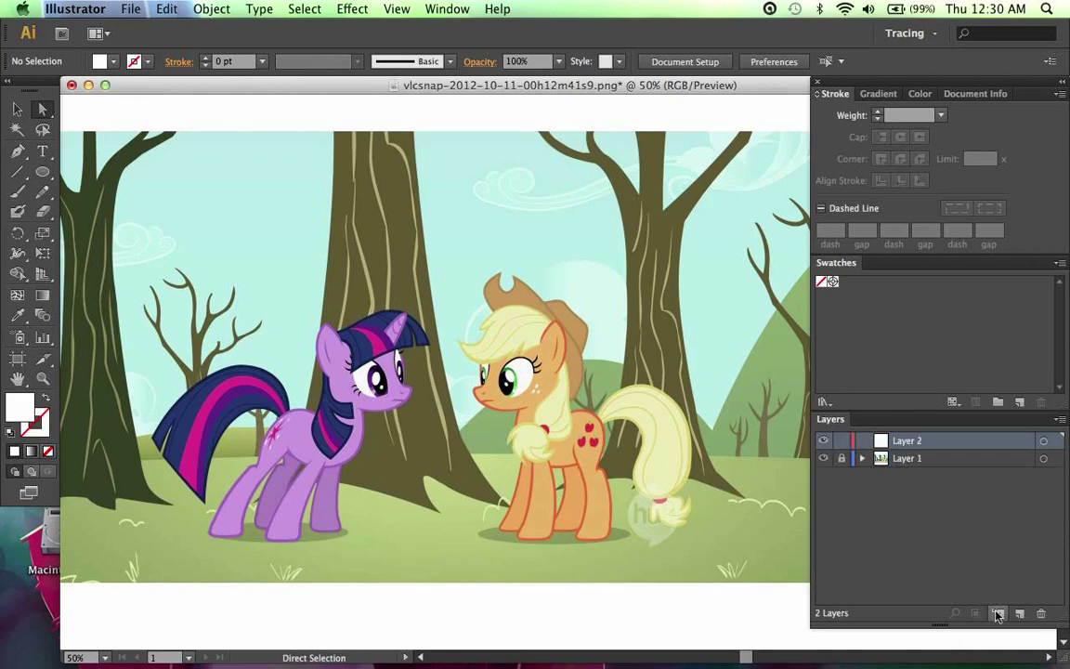
left_click(999, 613)
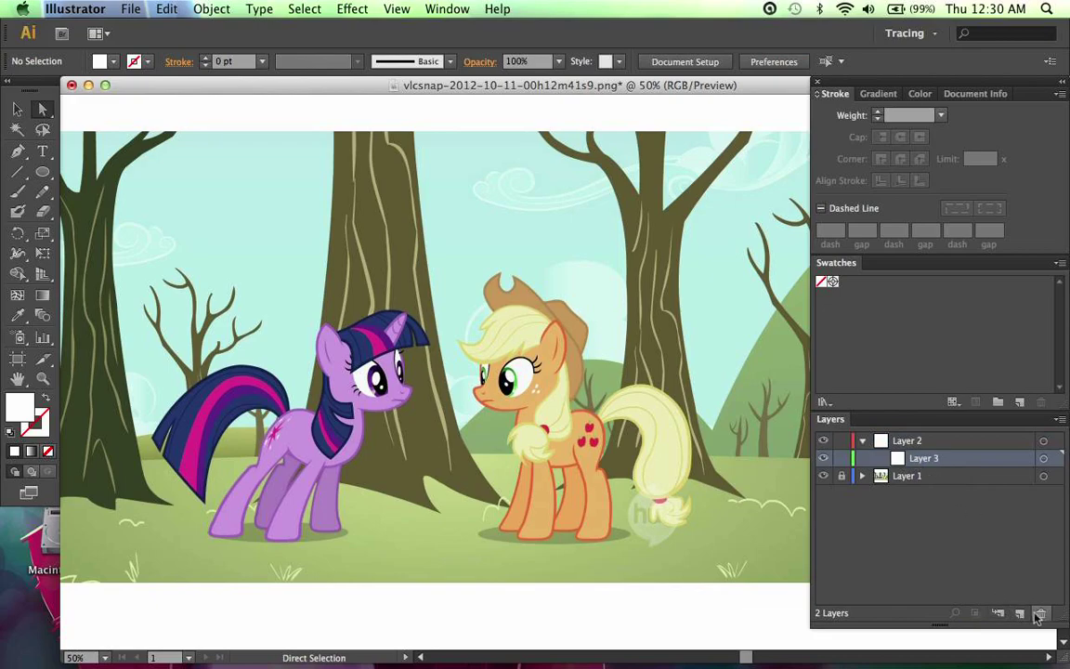
mouse_move(933, 458)
left_mouse_down()
mouse_move(929, 441)
mouse_move(929, 459)
left_mouse_up()
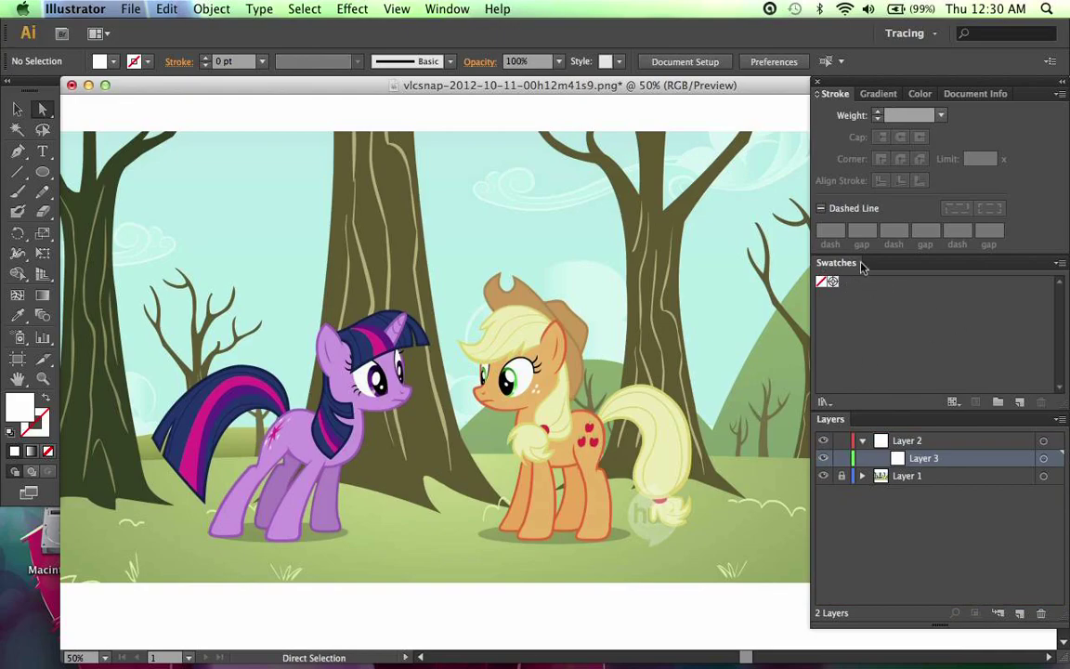
Step: Add the Applejack color group from the ponies swatch libraries to the document's swatches
left_click(1058, 265)
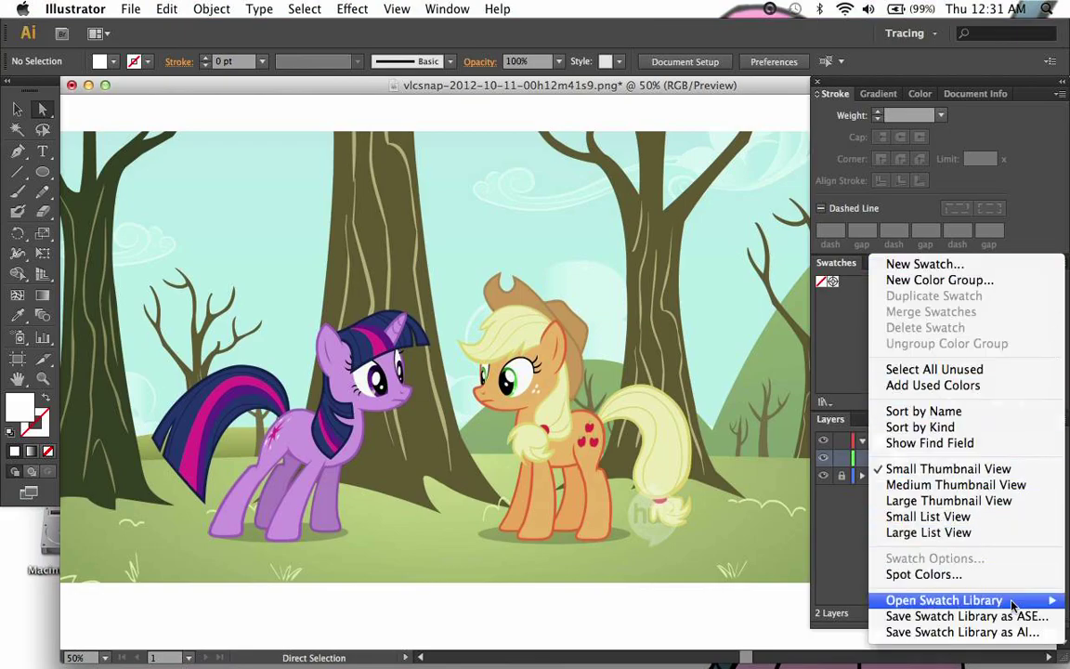
mouse_move(1011, 604)
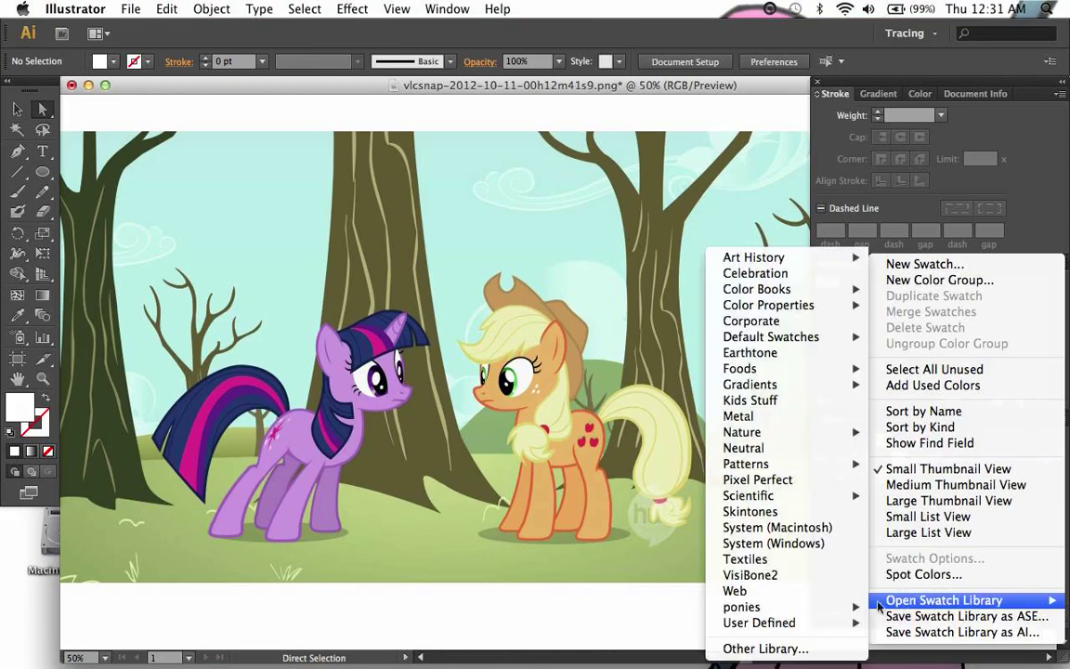
mouse_move(854, 607)
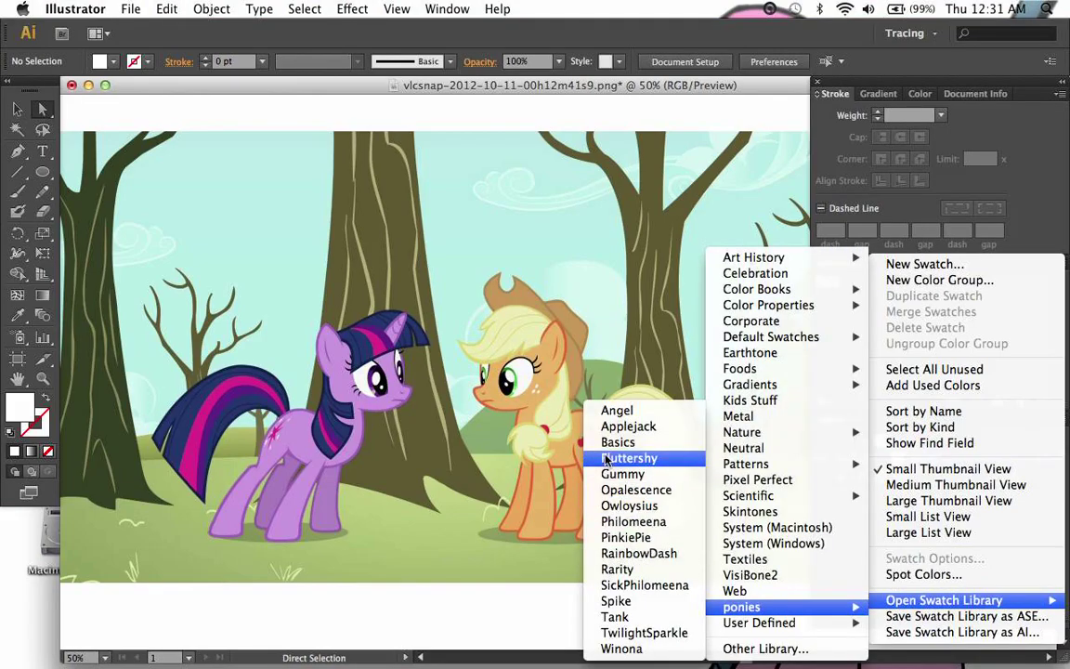
left_click(628, 426)
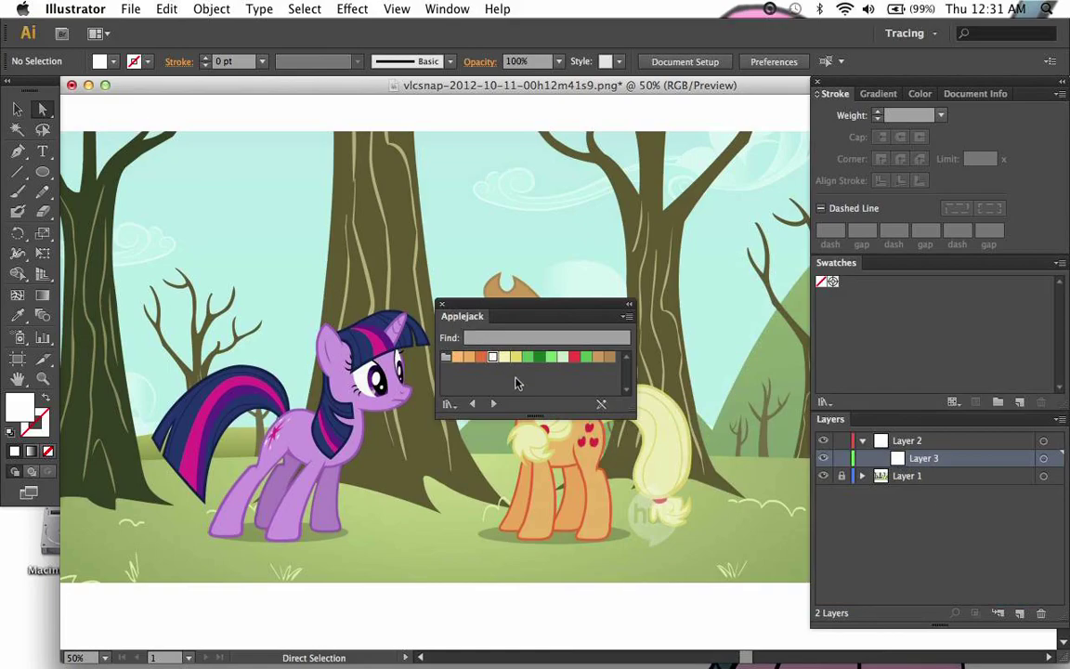
left_click(446, 358)
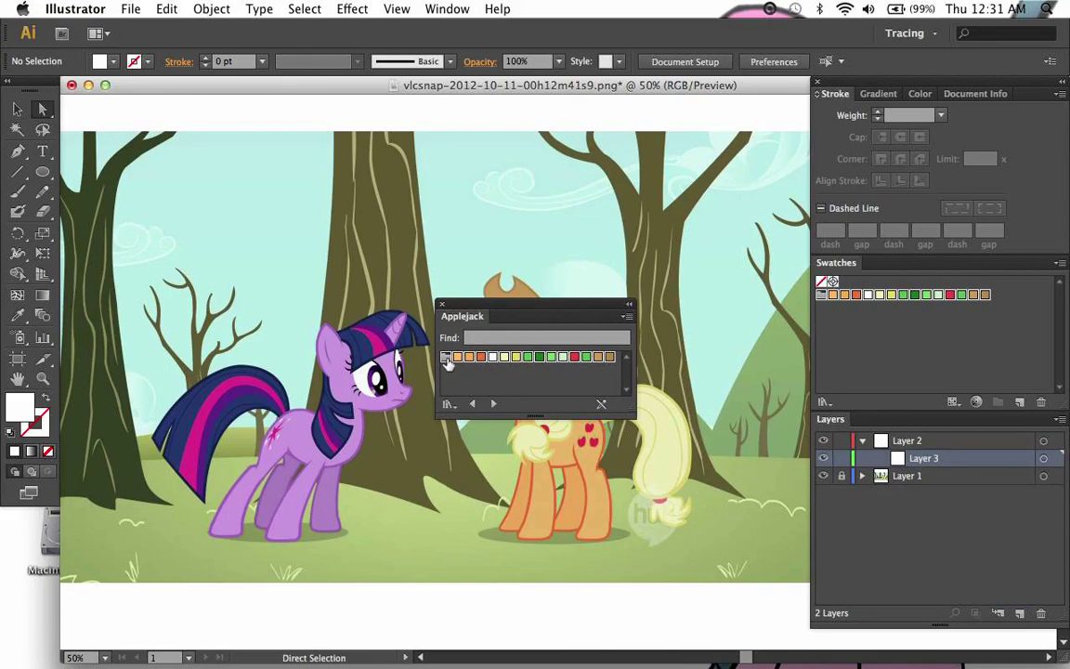
left_click(873, 317)
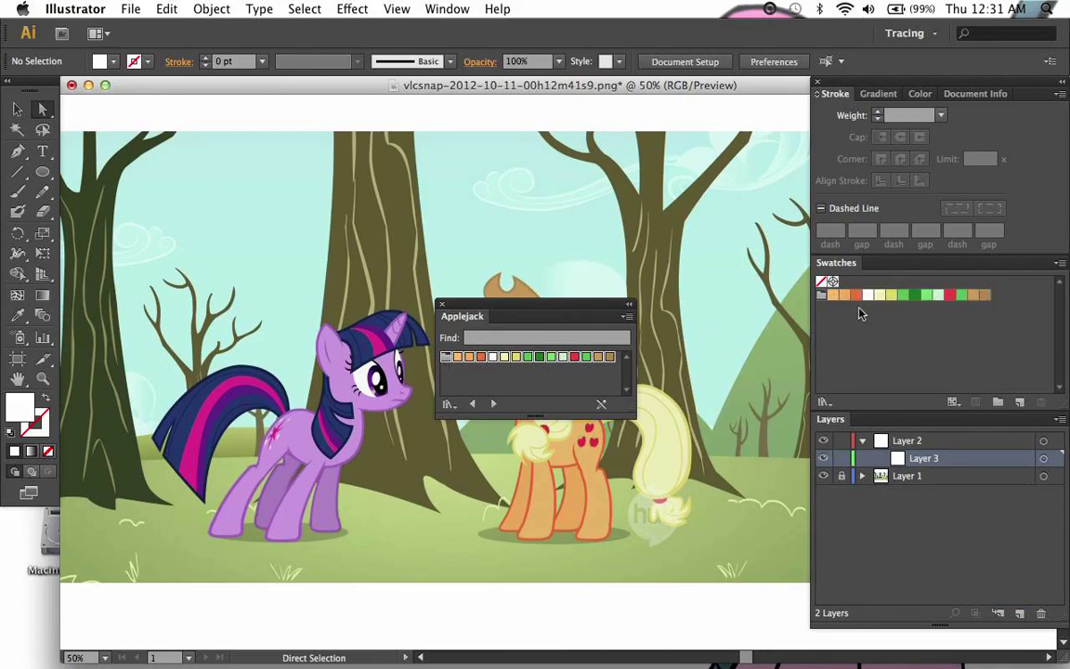
left_click(442, 304)
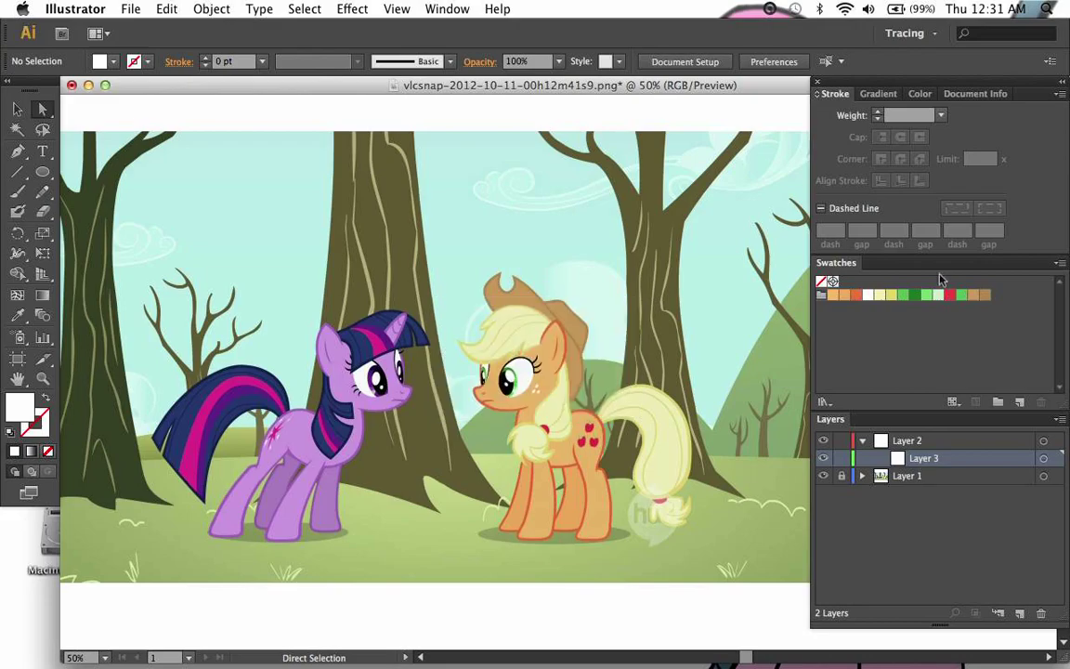
Step: Add the TwilightSparkle color group from the ponies swatch libraries to the document's swatches
left_click(1060, 266)
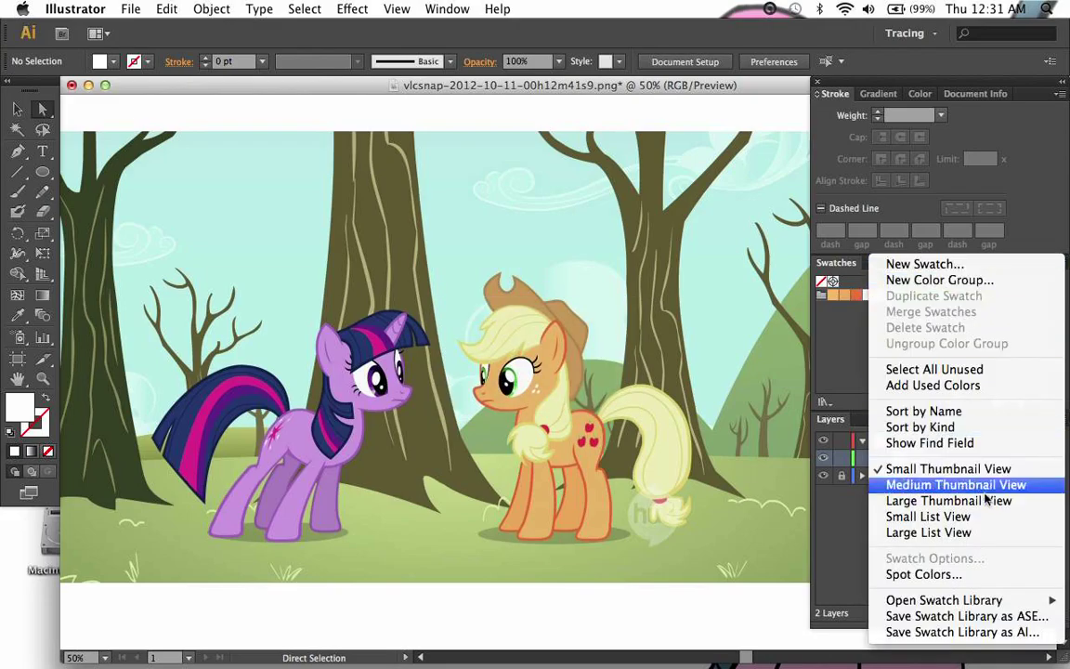
mouse_move(961, 604)
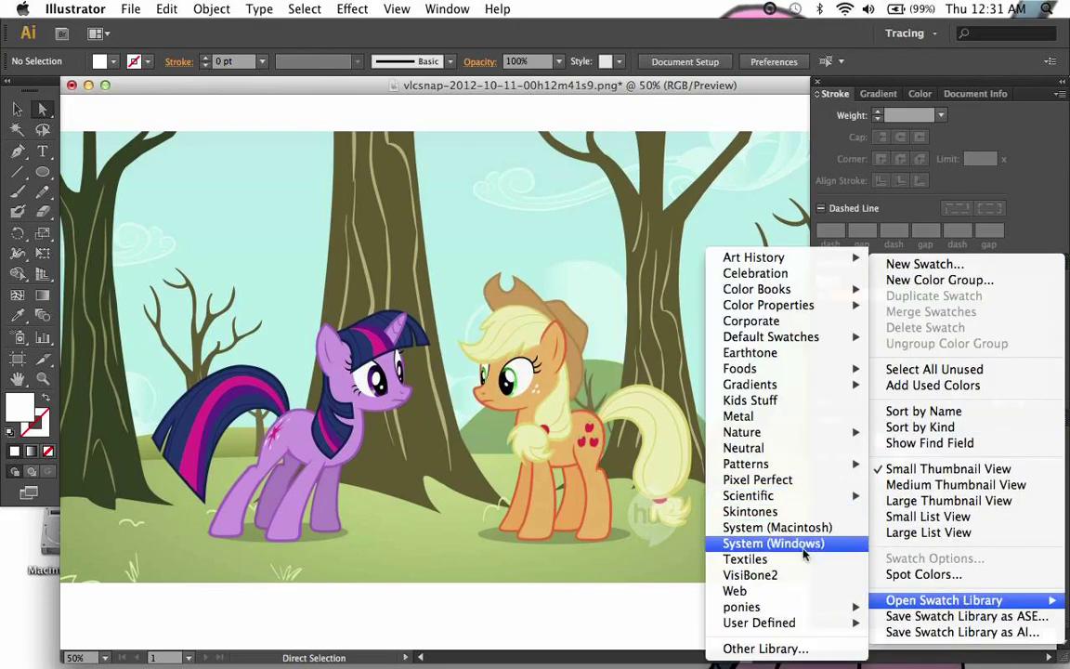
mouse_move(801, 606)
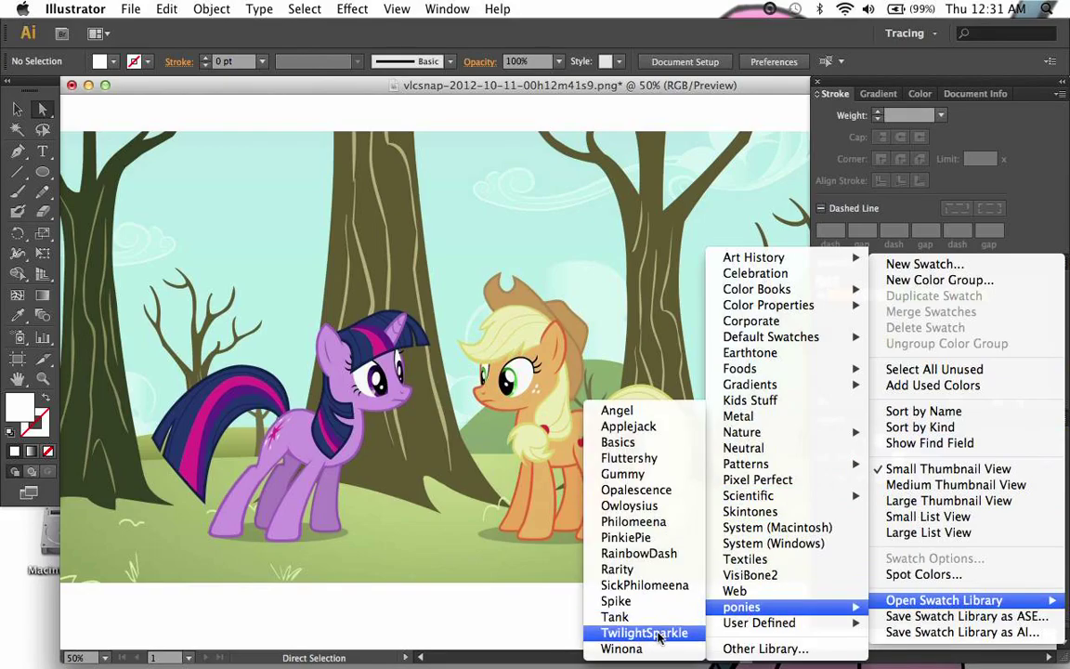
left_click(655, 633)
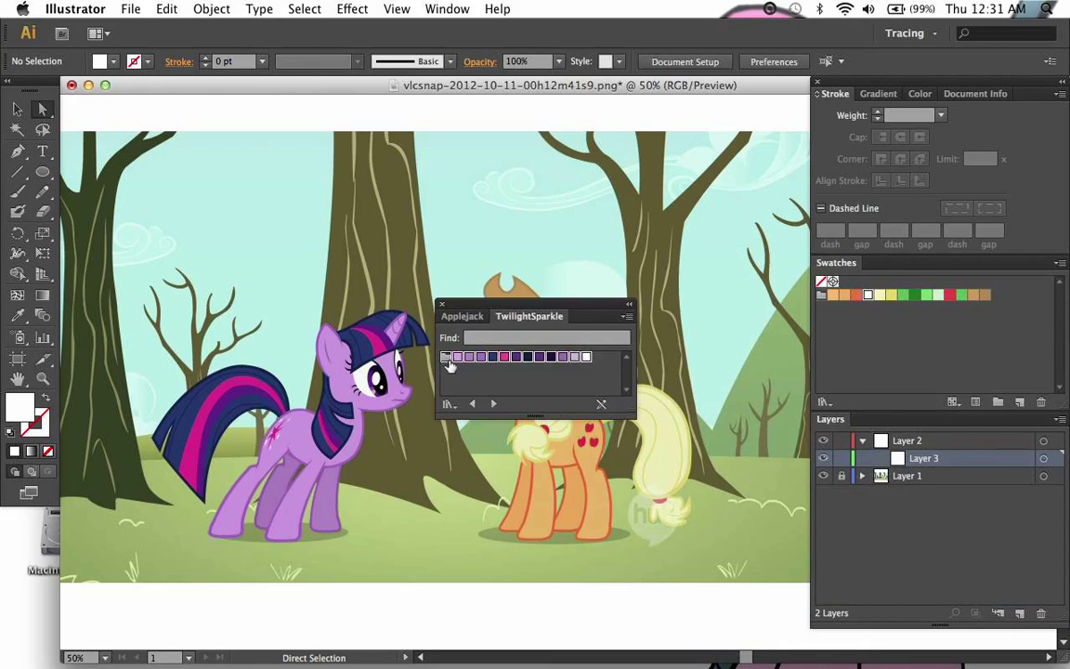
left_click(446, 358)
left_click(441, 304)
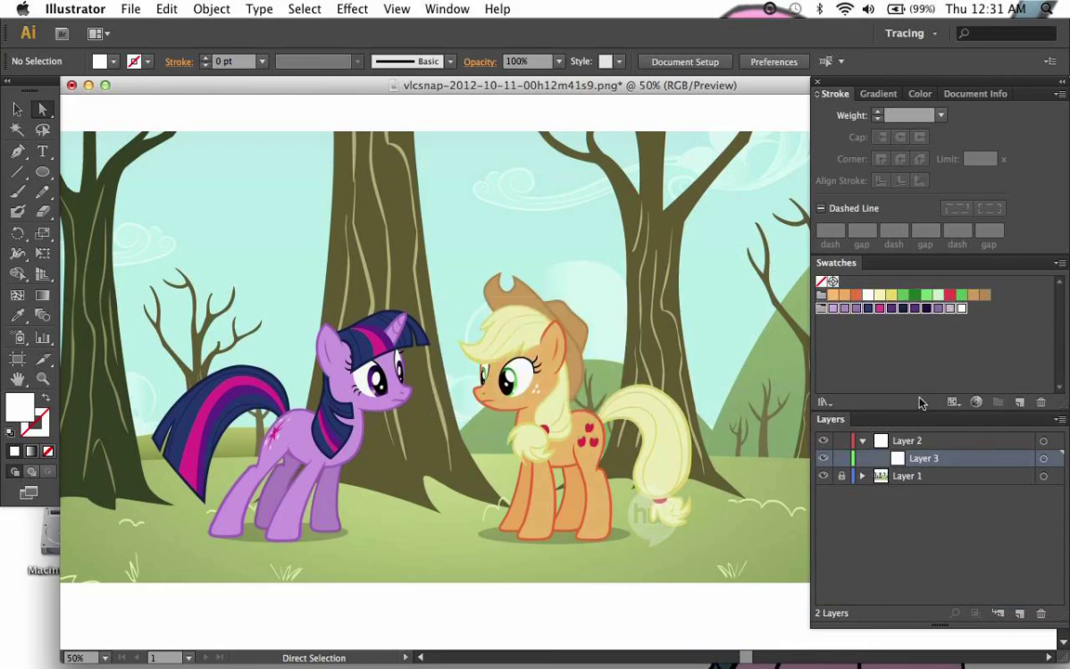
left_click(909, 367)
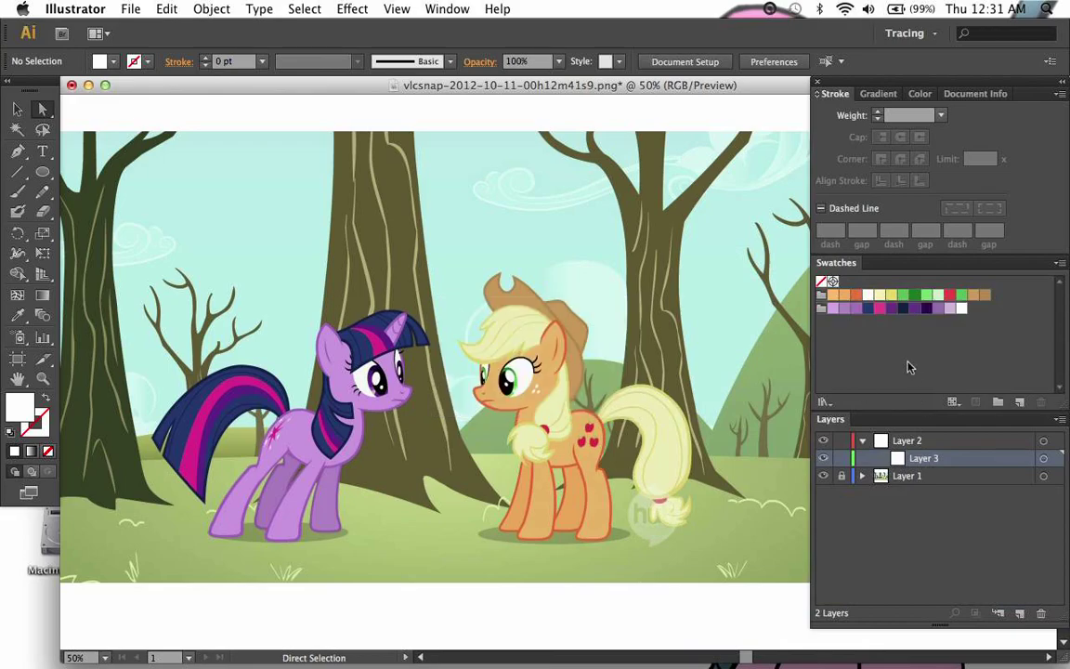
Step: Add the Basics color group from the ponies swatch libraries to the document's swatches
left_click(1059, 262)
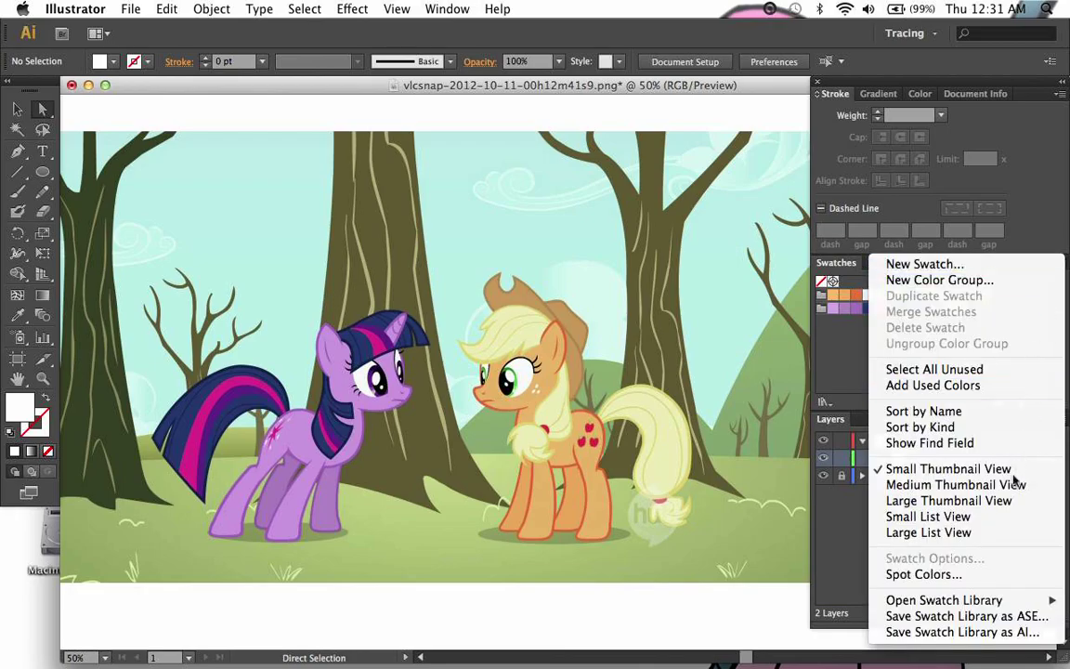
mouse_move(999, 604)
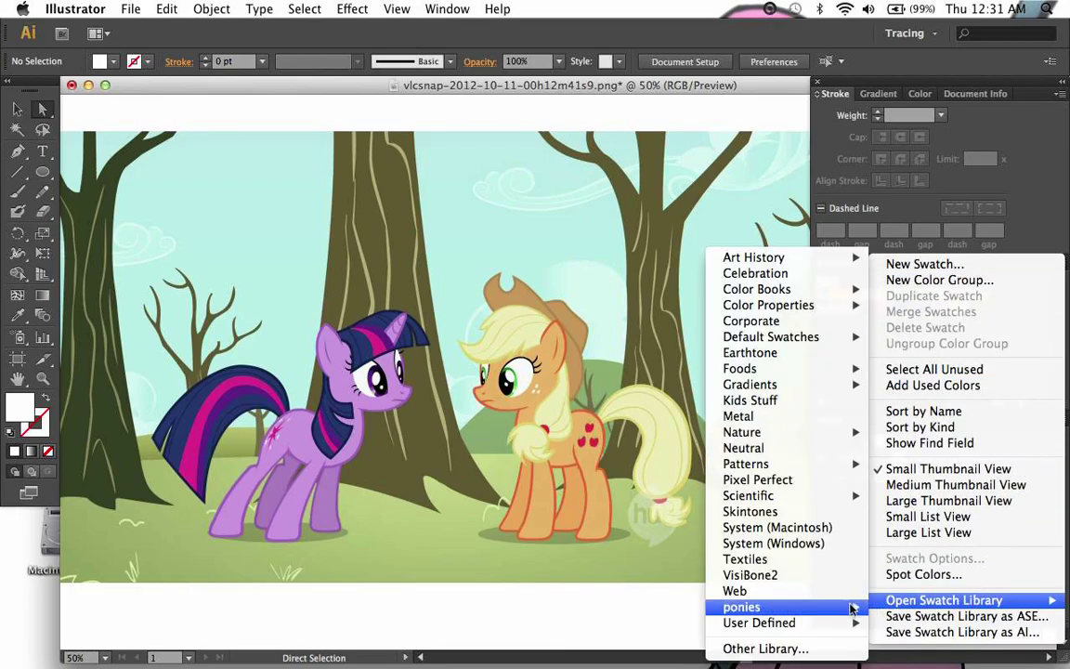
mouse_move(818, 608)
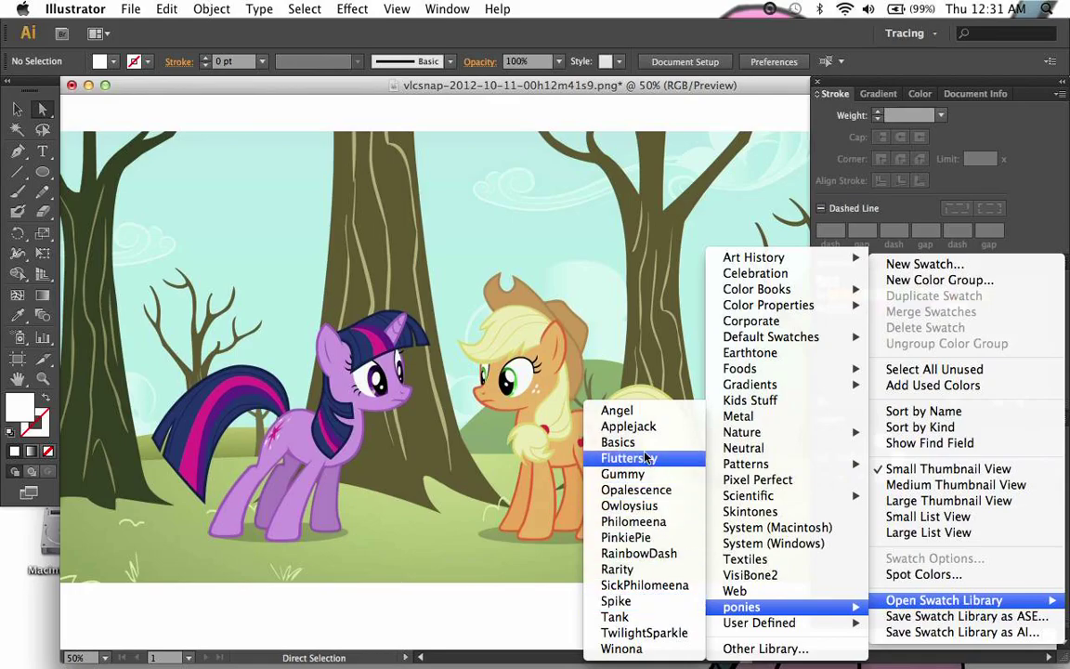
left_click(618, 442)
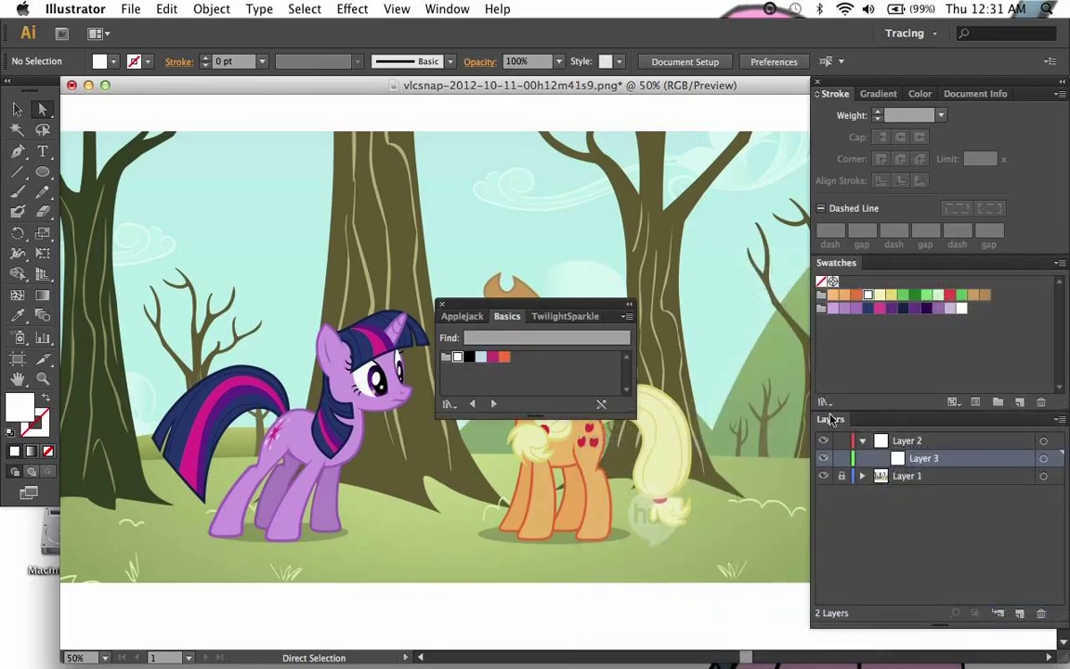
left_click(446, 357)
left_click(442, 304)
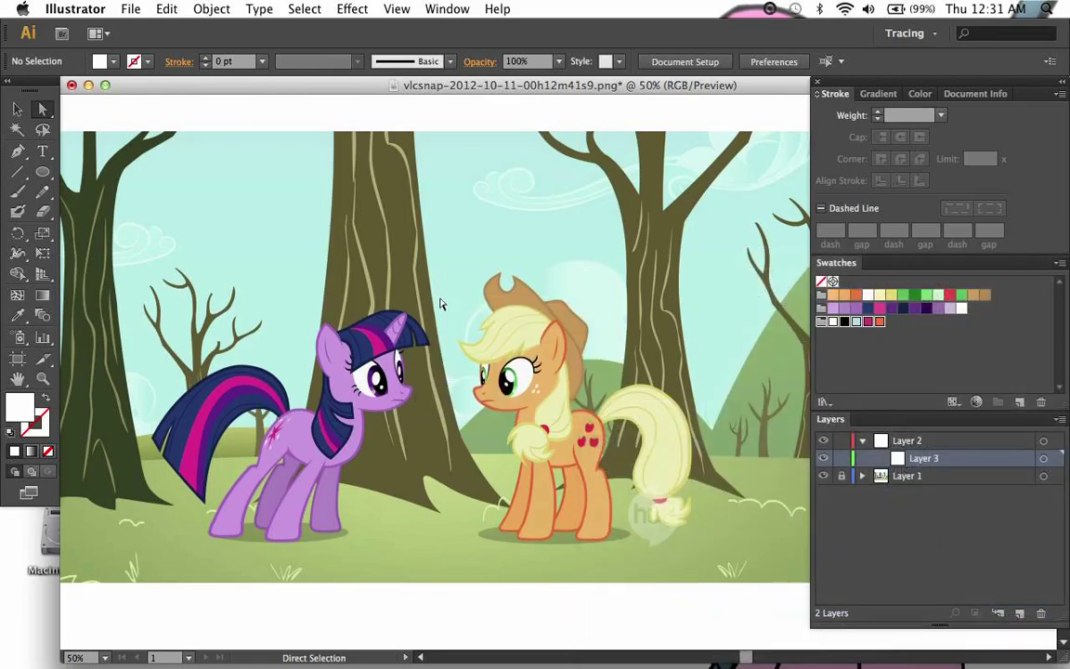
left_click(883, 359)
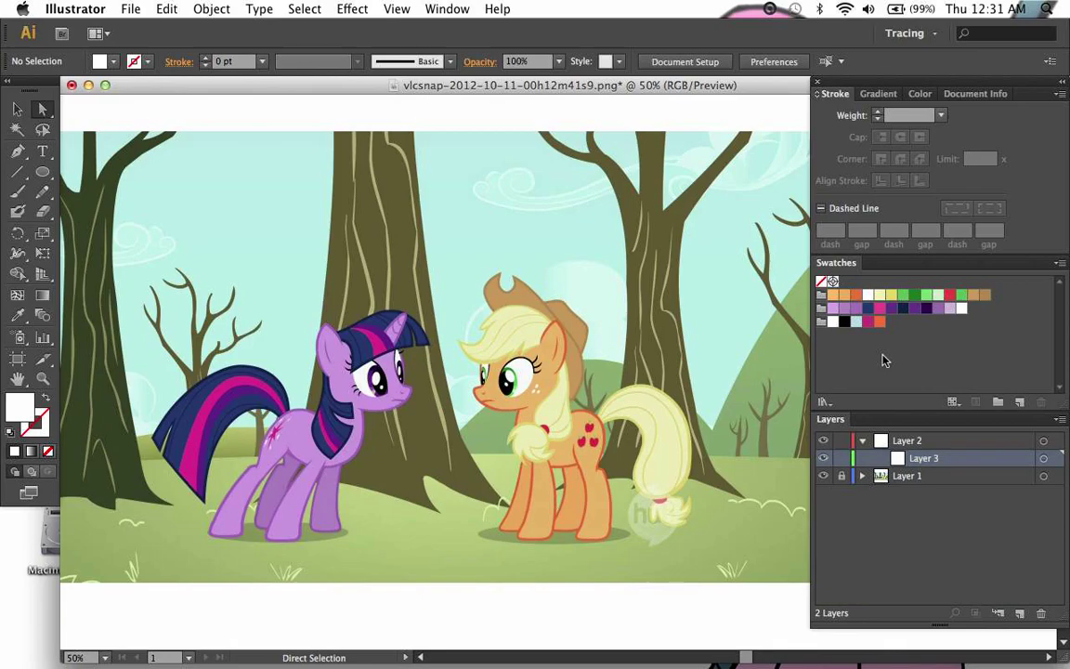
Step: Start a Pen path in the sublayer along the upper edge of Applejack's tail, where it meets her body
scroll(711, 333, "right", 3)
scroll(711, 333, "left", 2)
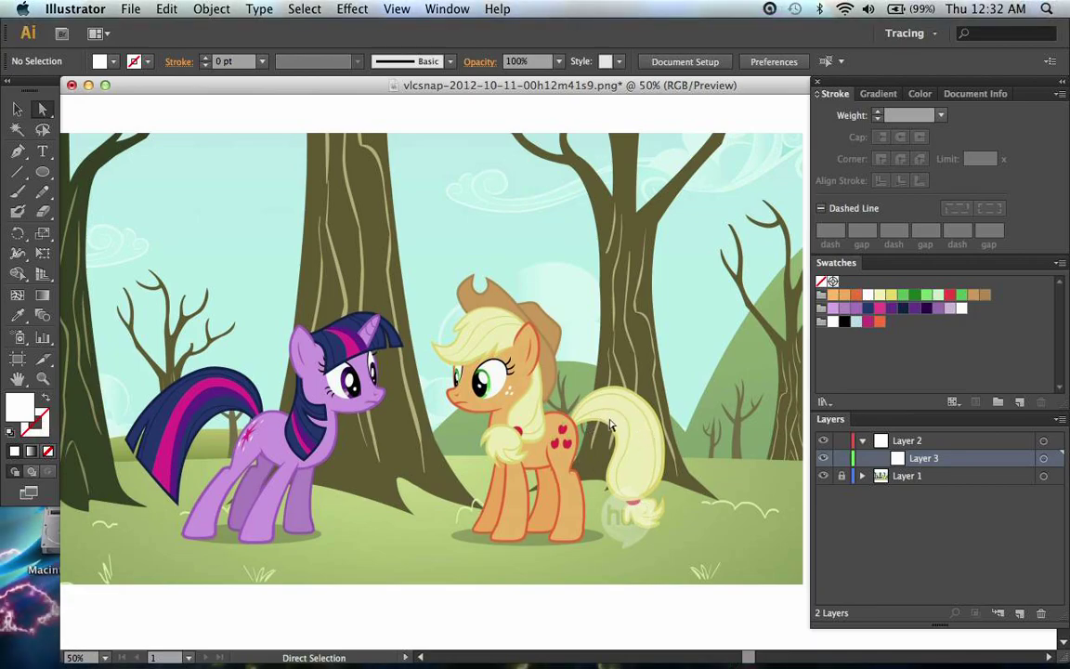
key("v")
key("super+equal")
key("super+equal")
key("super+equal")
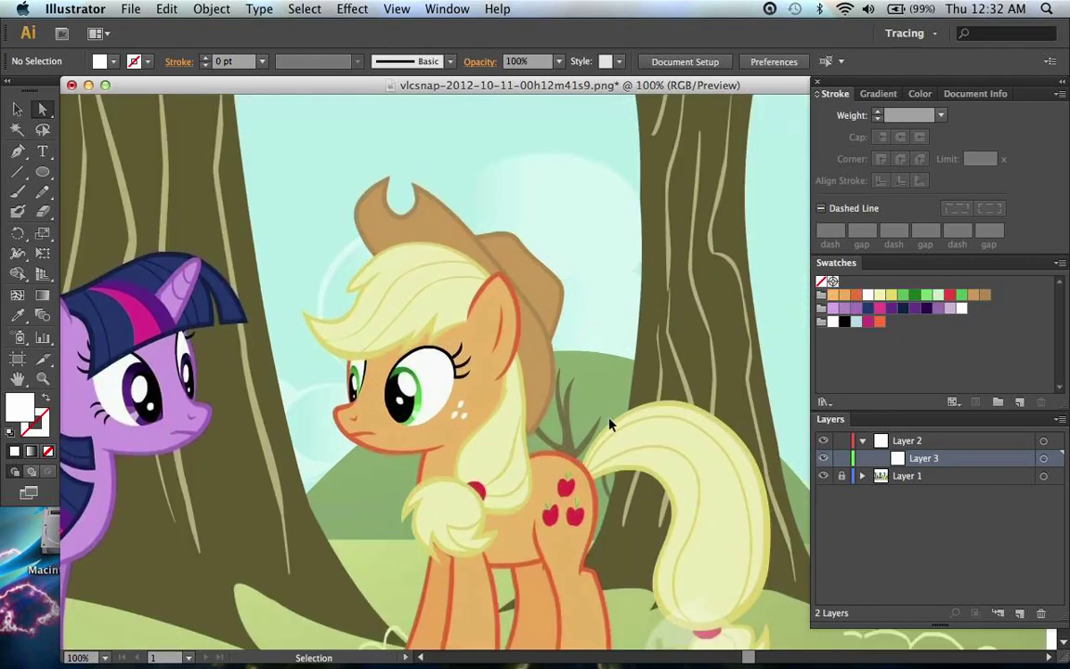
scroll(610, 425, "right", 5)
scroll(611, 424, "down", 3)
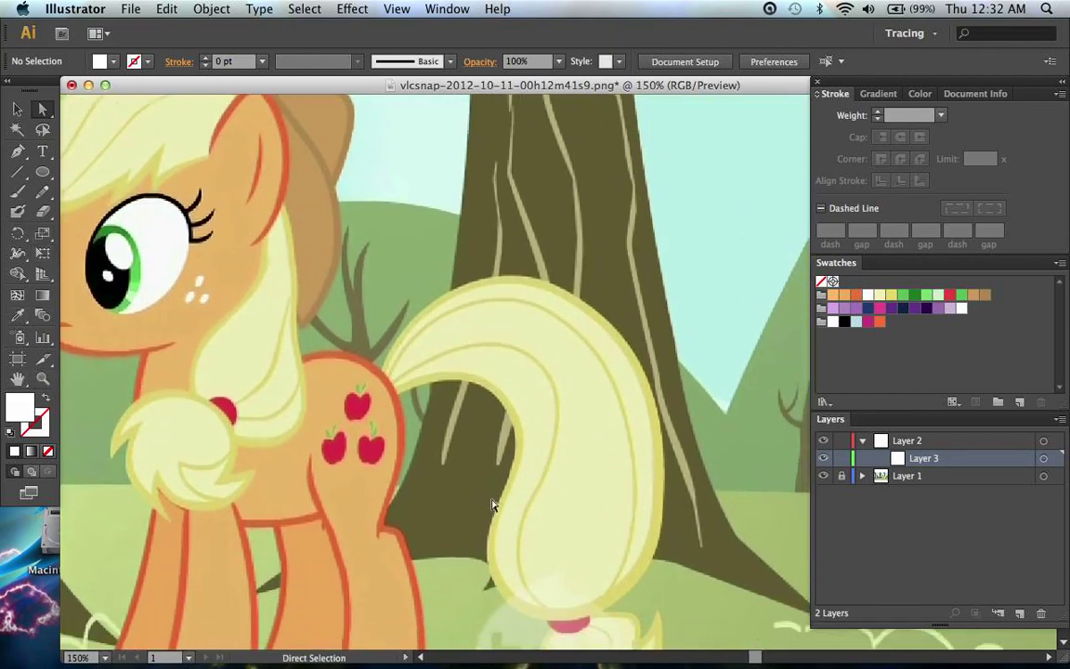
scroll(446, 464, "down", 3)
scroll(446, 464, "right", 3)
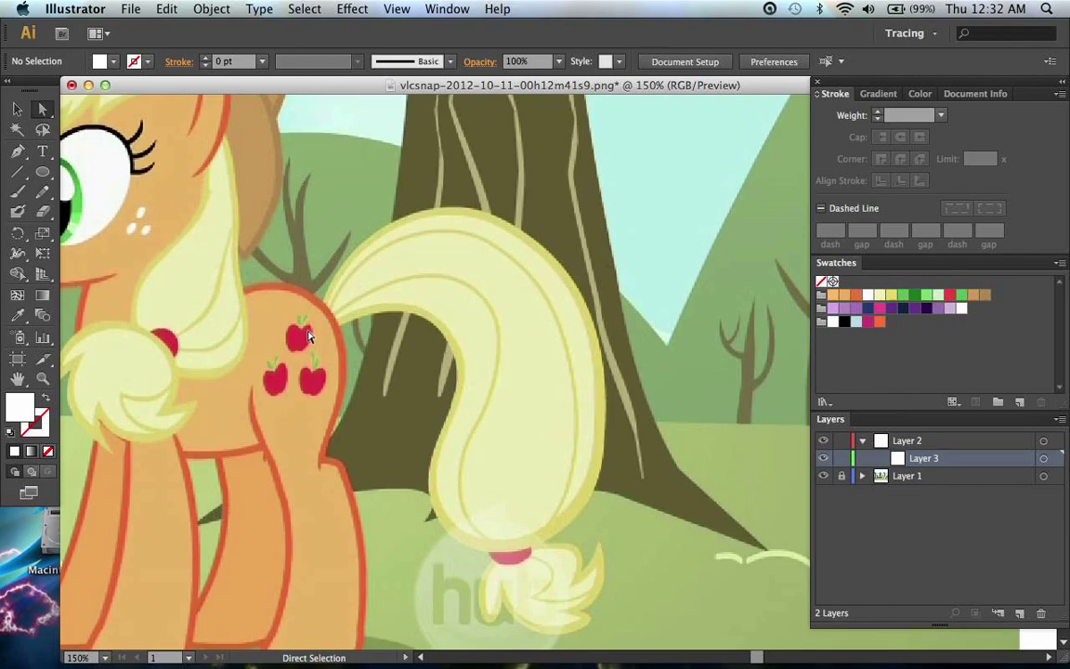
left_click(23, 156)
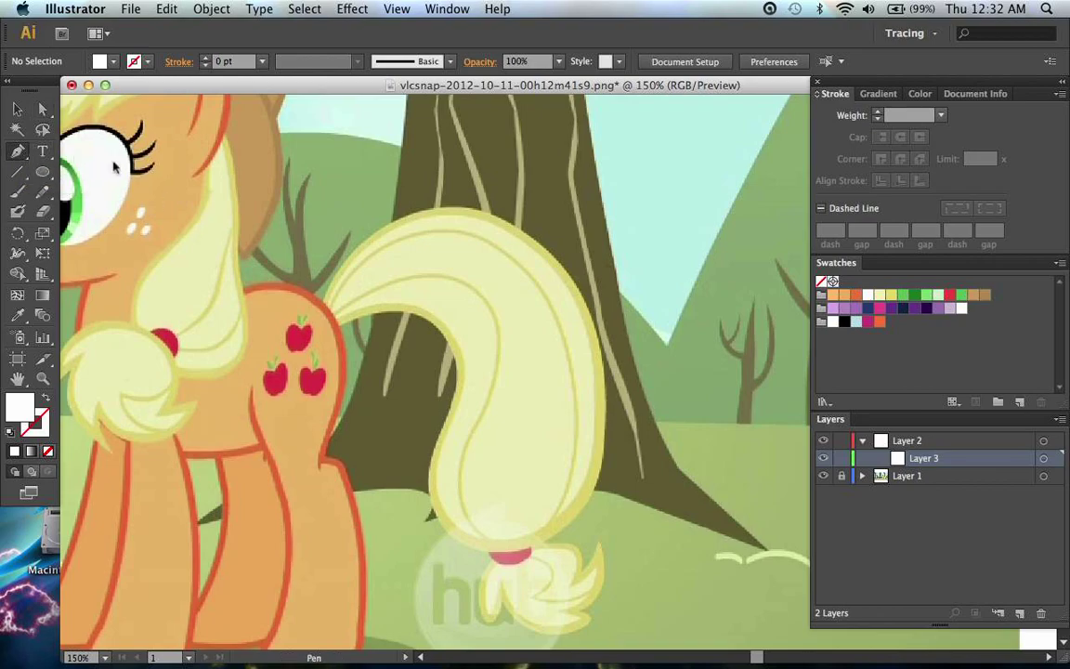
key("super+equal")
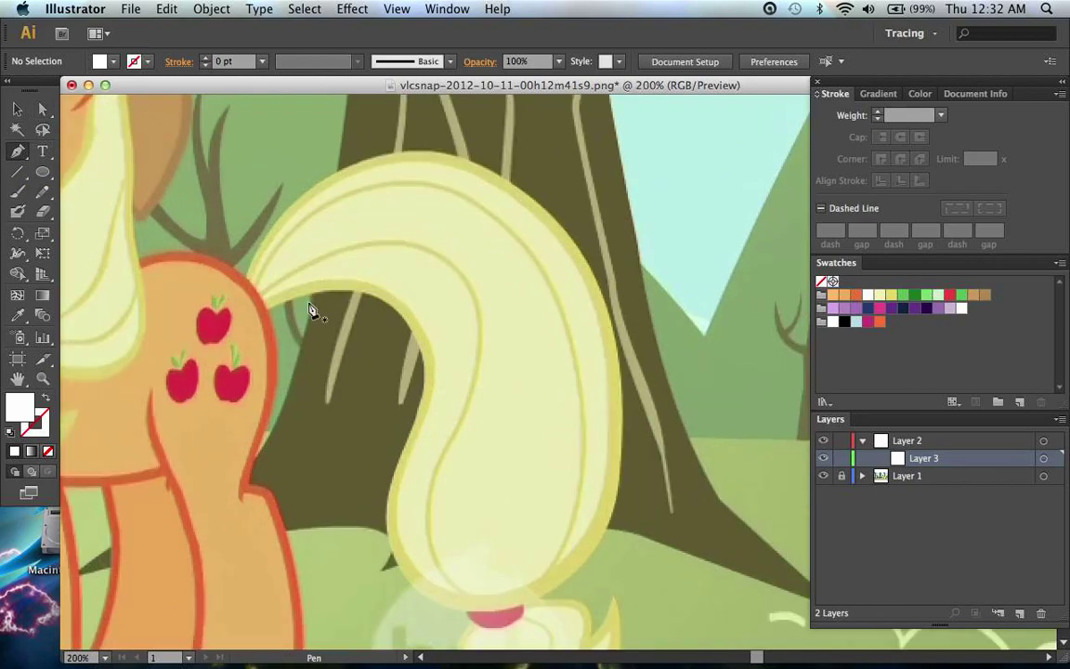
left_click(256, 263)
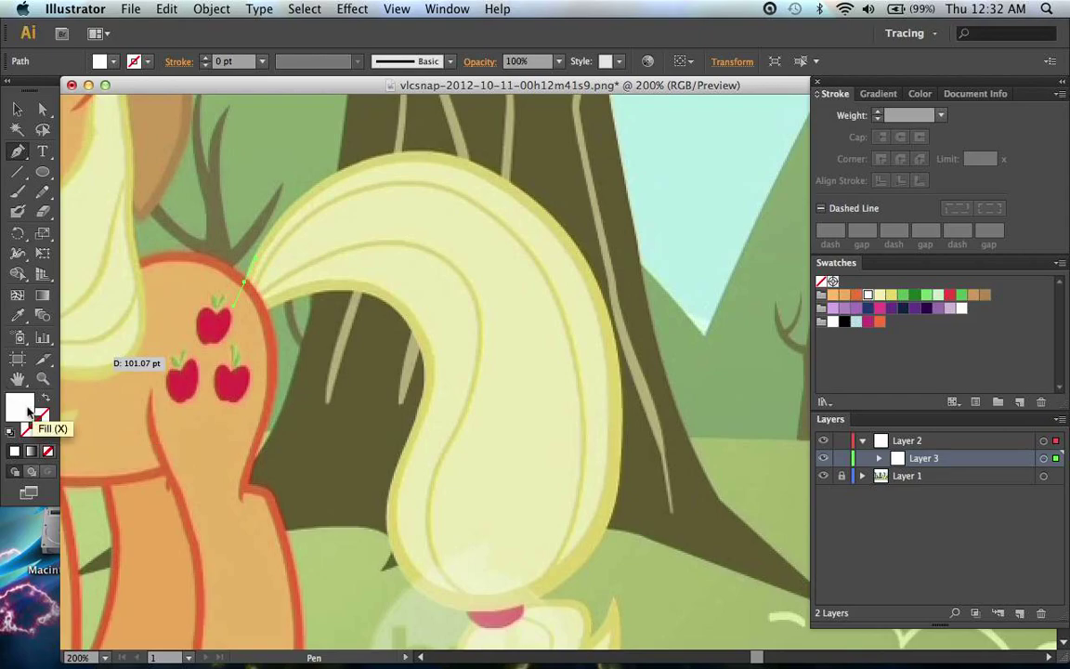
Step: Give the tail path no fill and a dark navy stroke from the TwilightSparkle color group
left_click(49, 453)
key("x")
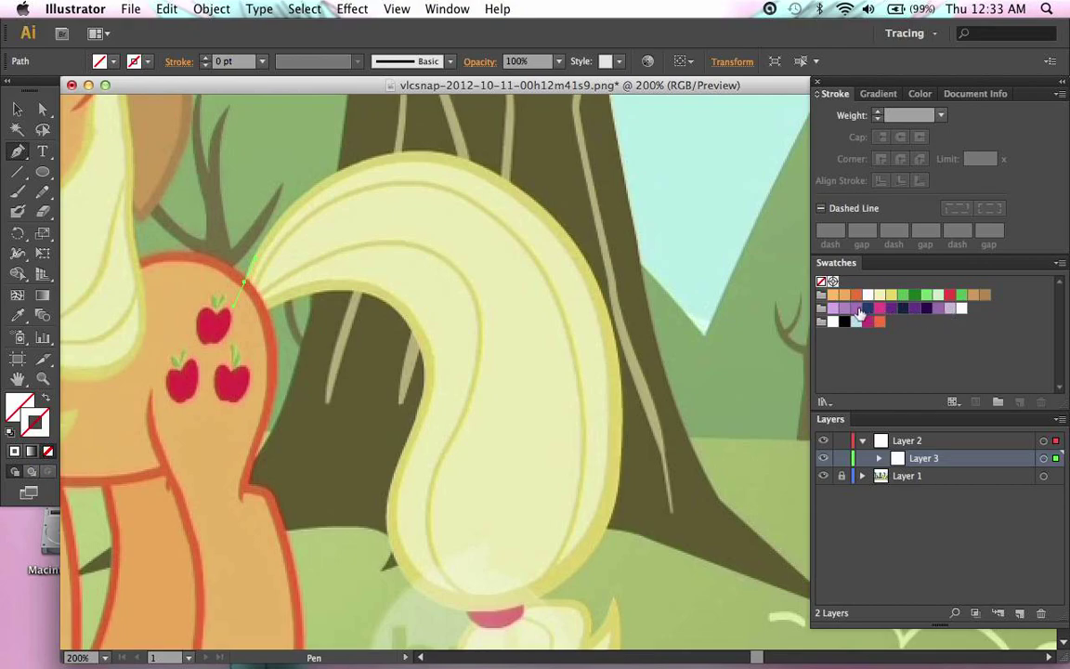
left_click(903, 307)
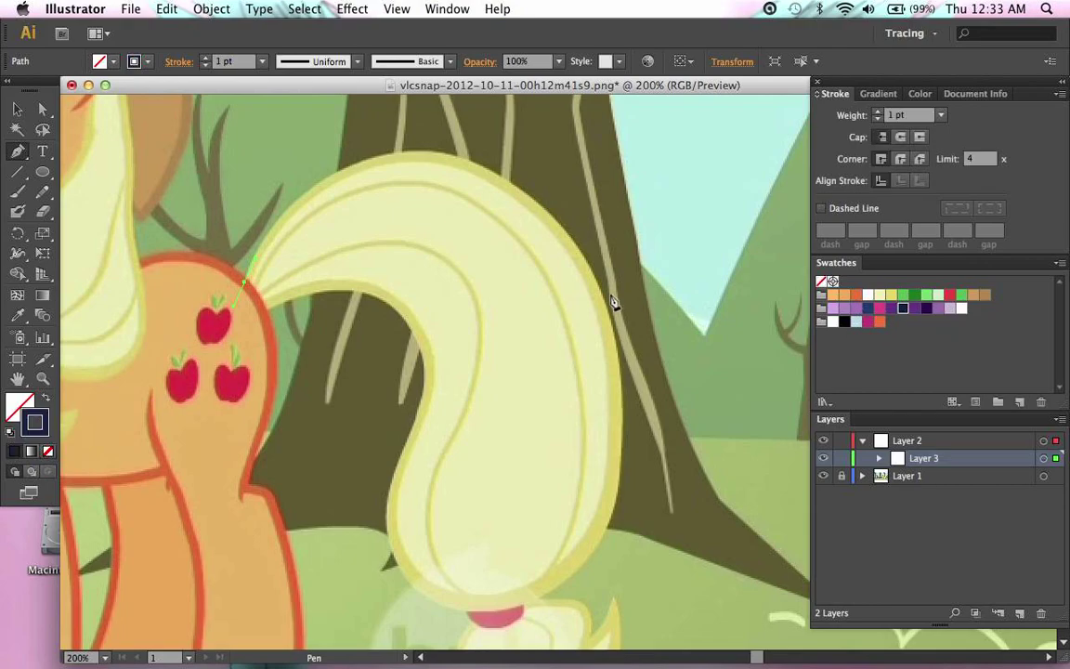
Step: Trace the tail's upper edge from the body over the crest with a curved Pen segment and fit its handles to the outline
scroll(612, 302, "up", 2)
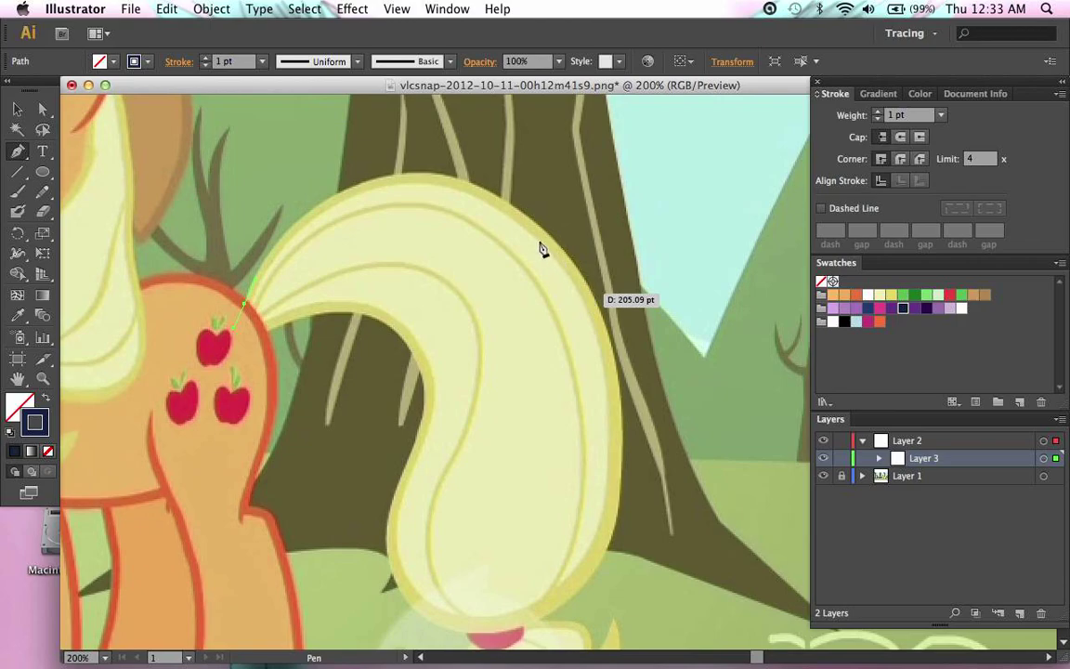
left_click(495, 205)
left_click_drag(495, 201, 535, 225)
left_click_drag(268, 284, 320, 146)
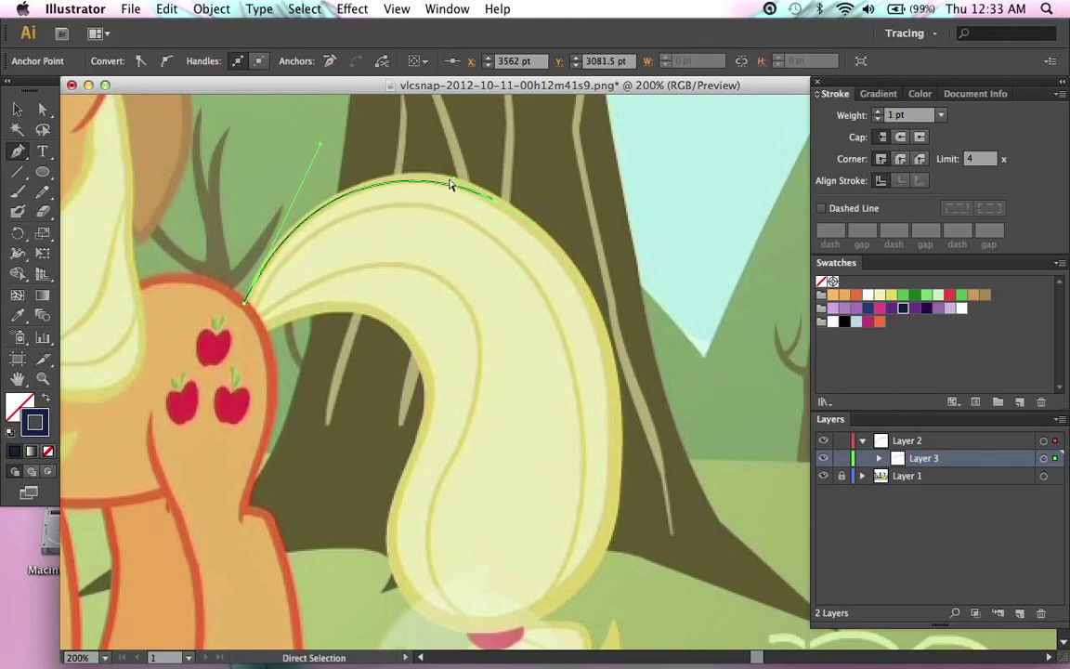
left_click_drag(456, 174, 458, 170)
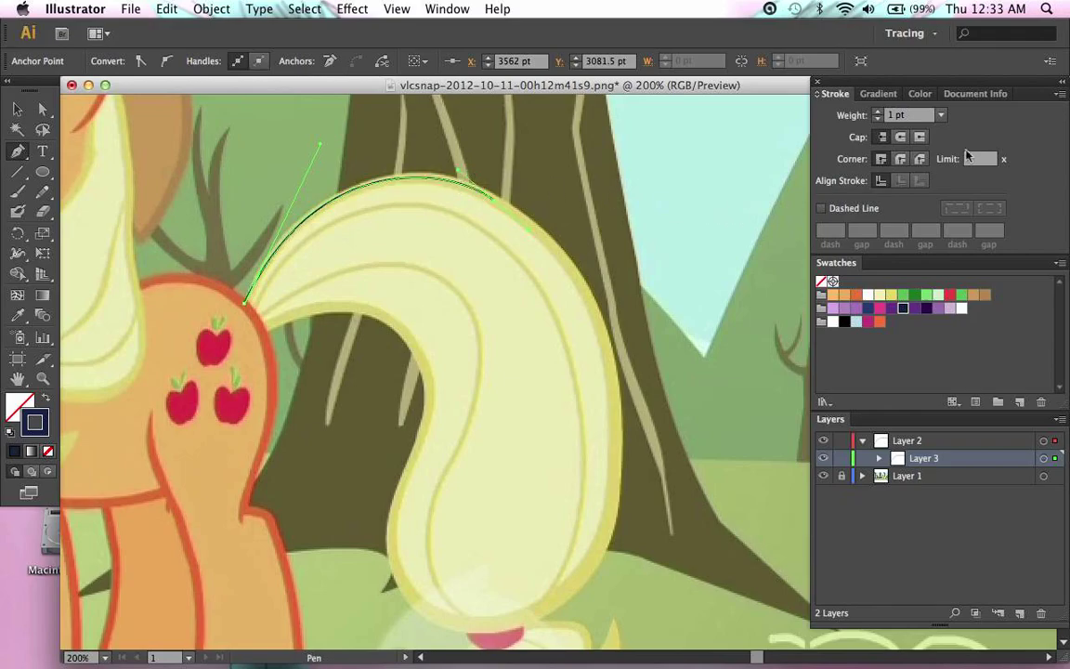
Step: Match the path's stroke weight to the drawn tail outline, trying 5 pt and settling on 4 pt
key("super+equal")
key("super+equal")
key("super+equal")
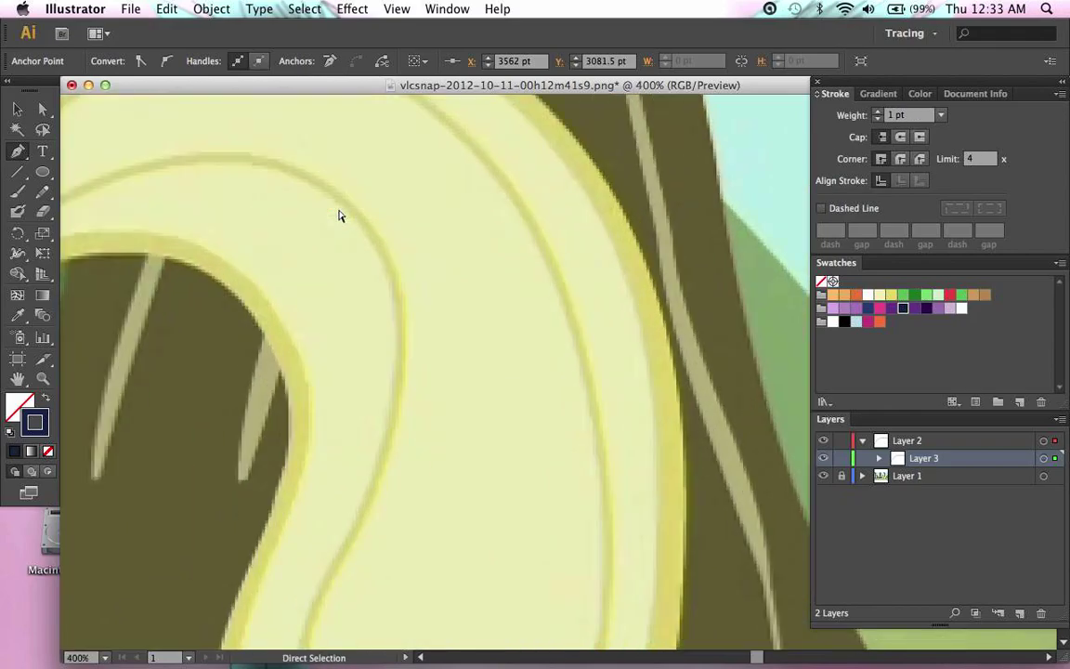
scroll(340, 217, "up", 5)
scroll(340, 217, "left", 6)
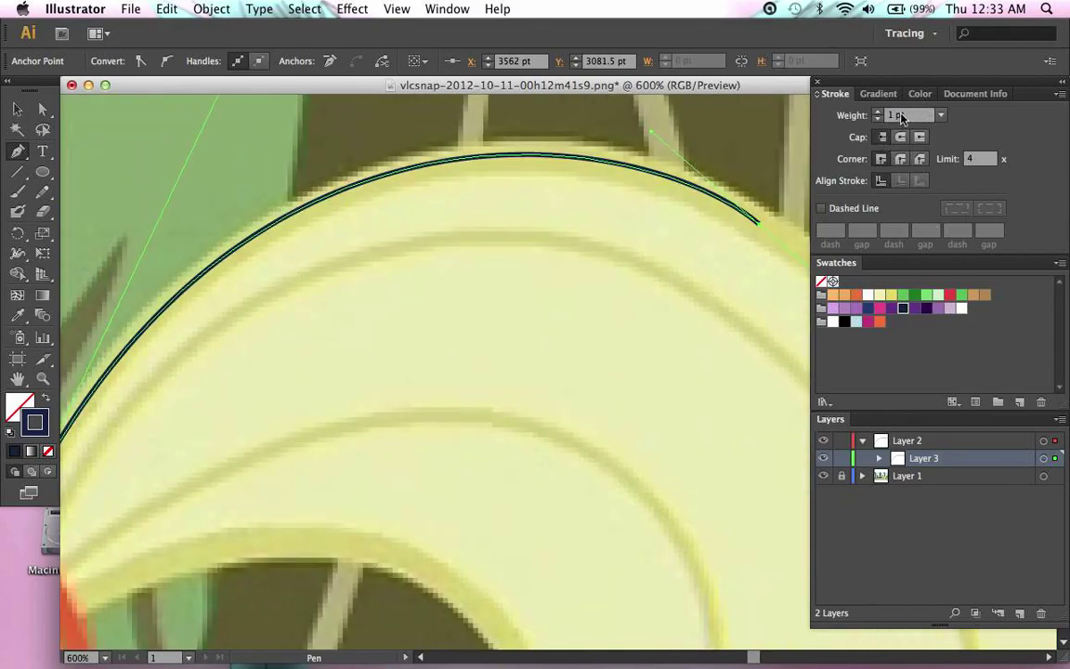
left_click(939, 116)
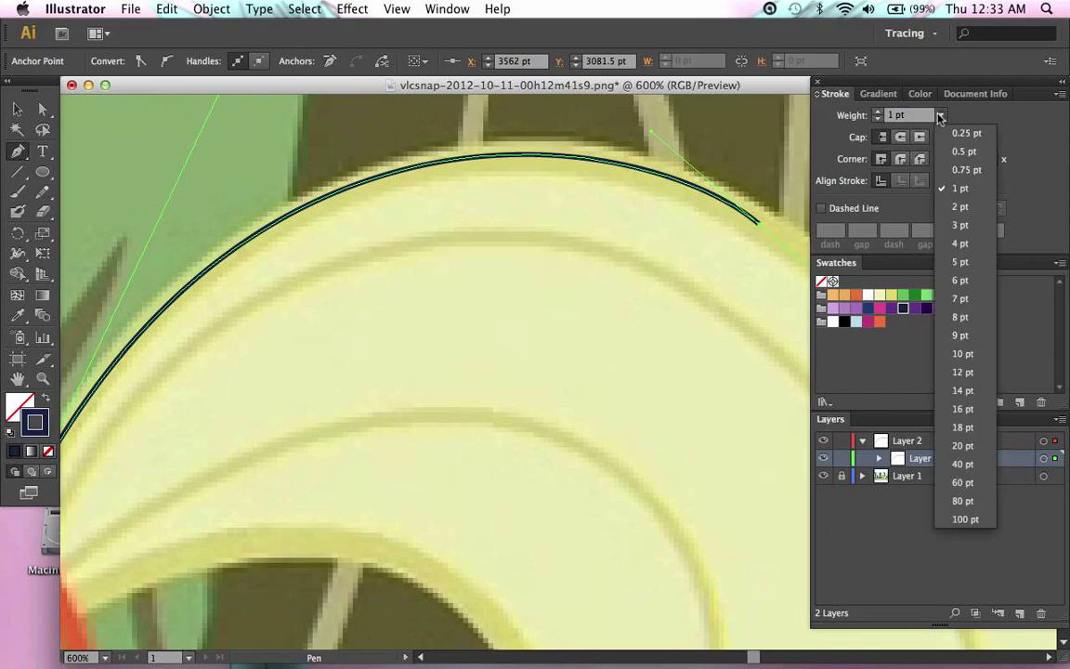
left_click(960, 261)
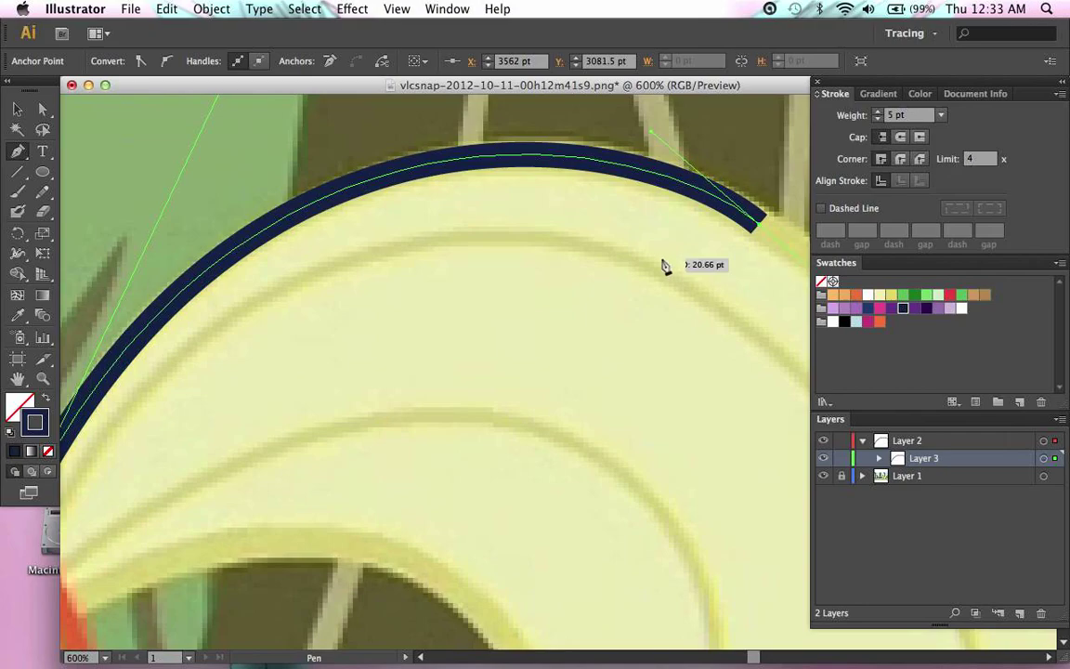
left_click(940, 115)
left_click(961, 242)
Step: Extend the path from the crest down the tail's outer edge and adjust the handles to follow the curve
key("super+minus")
scroll(609, 296, "down", 5)
scroll(610, 297, "right", 3)
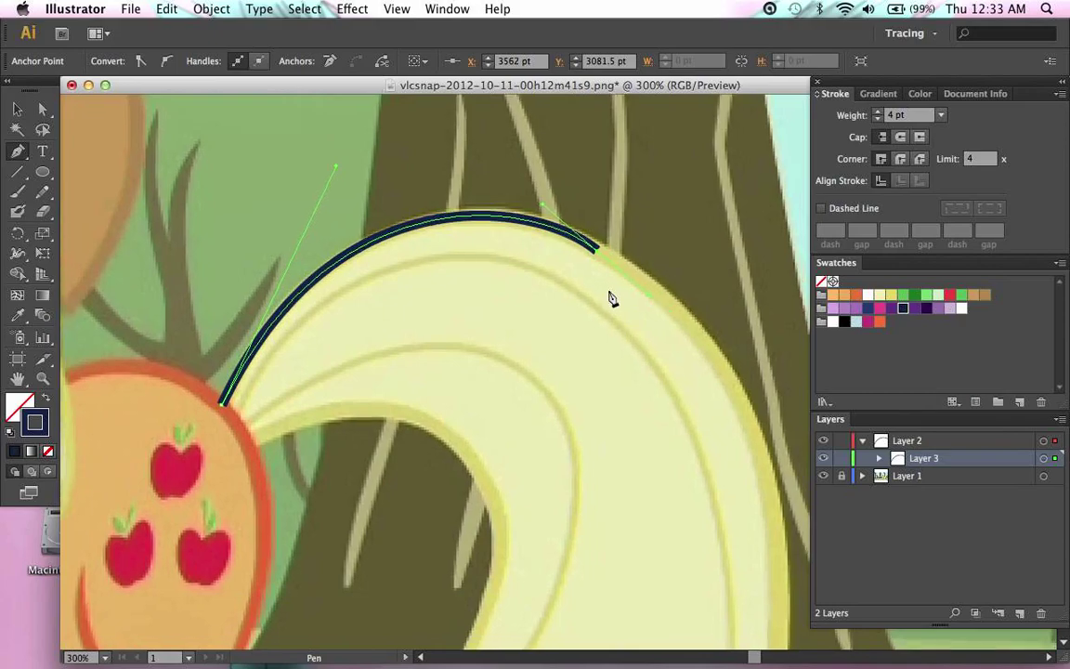
key("super+minus")
scroll(616, 296, "down", 2)
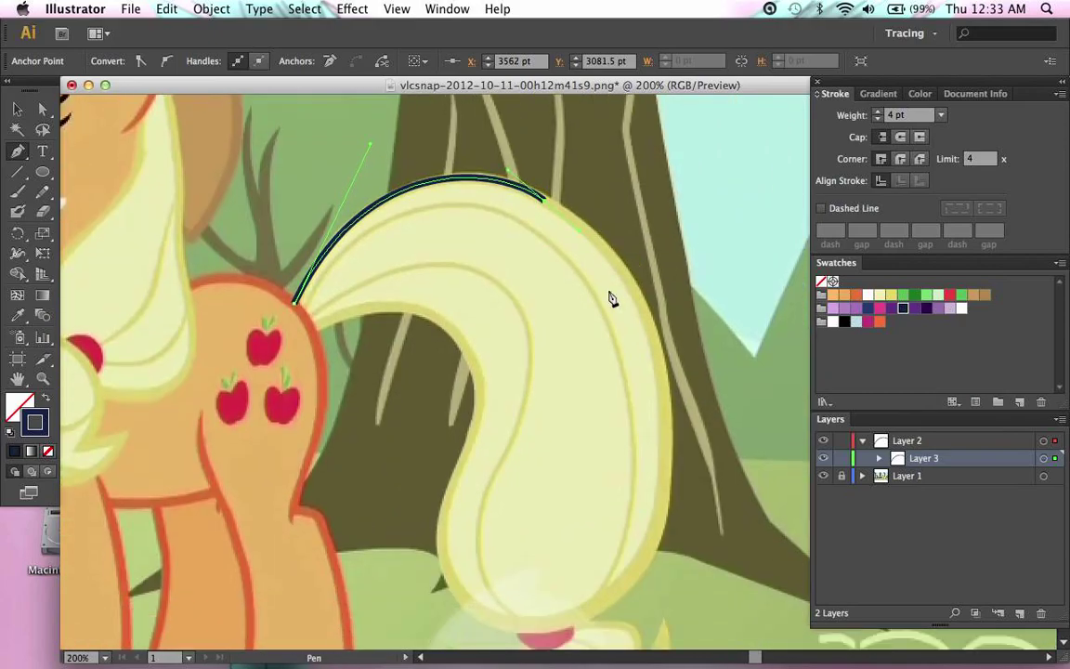
left_click_drag(667, 438, 667, 494)
left_click_drag(668, 418, 621, 256)
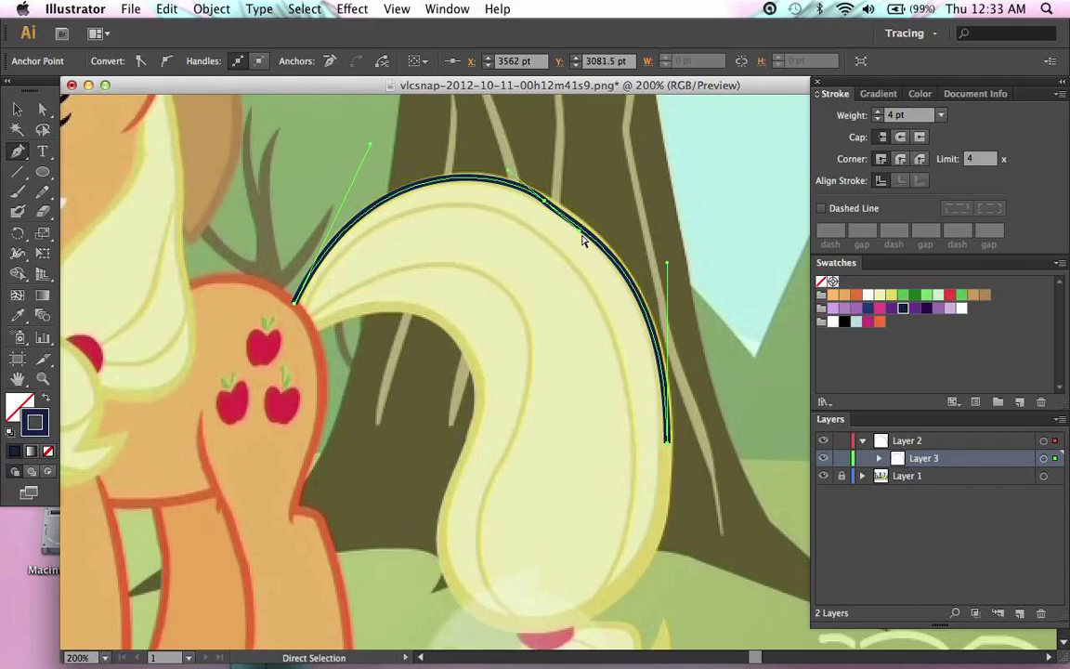
left_click_drag(580, 230, 579, 221)
left_click_drag(504, 183, 509, 170)
Step: Continue the path around the tail's lower end at the red hair tie and up to the inner edge, shaping the curves
scroll(523, 203, "down", 3)
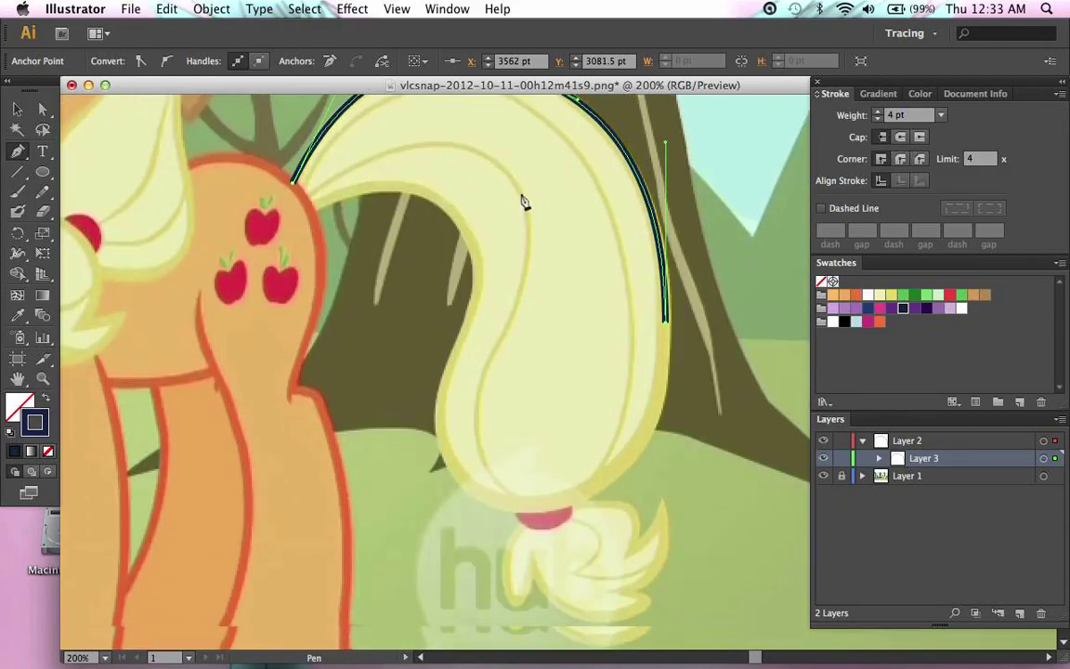
mouse_move(667, 331)
left_mouse_down()
mouse_move(670, 422)
mouse_move(573, 501)
mouse_move(494, 498)
mouse_move(544, 511)
mouse_move(444, 420)
mouse_move(449, 371)
mouse_move(544, 506)
mouse_move(506, 510)
left_mouse_up()
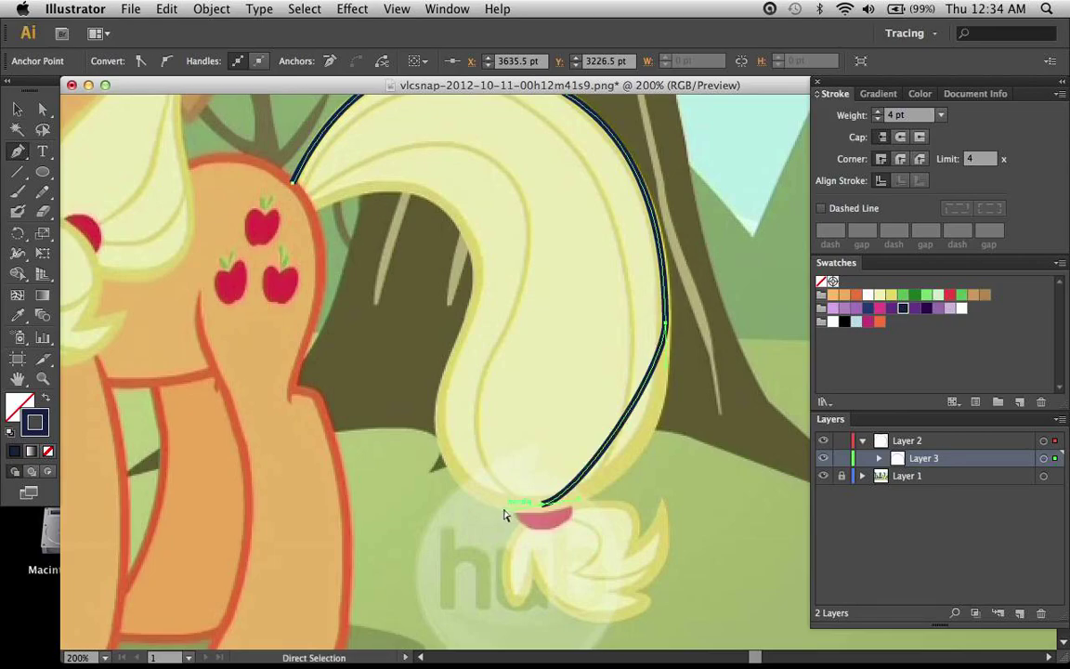
left_click_drag(582, 497, 652, 501)
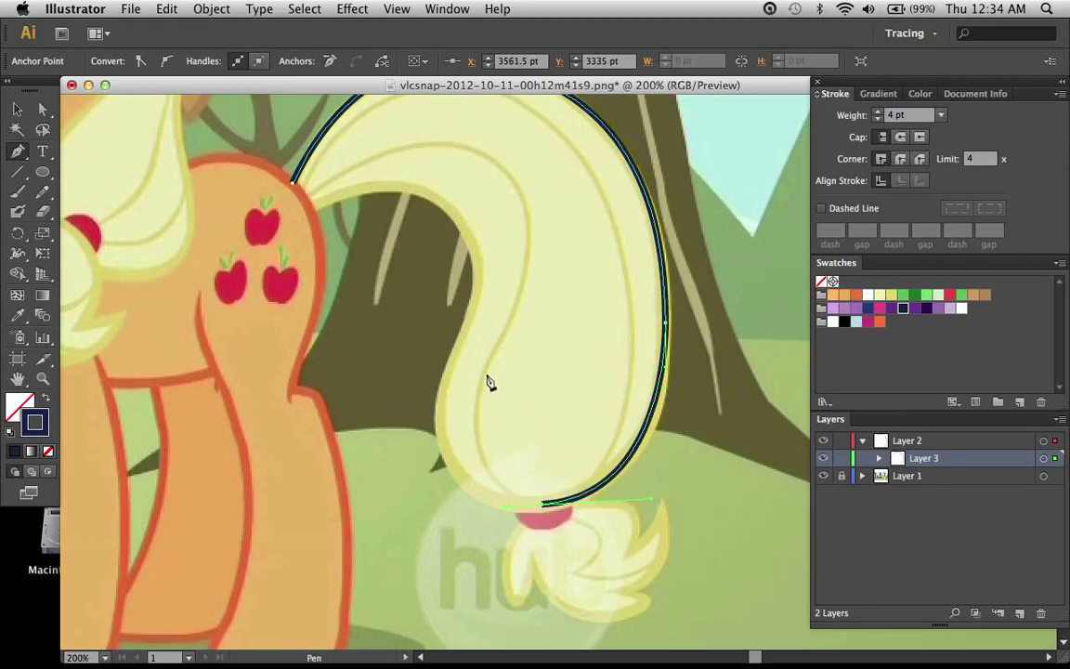
left_click_drag(446, 376, 457, 326)
left_click_drag(504, 506, 441, 504)
left_click_drag(458, 327, 465, 327)
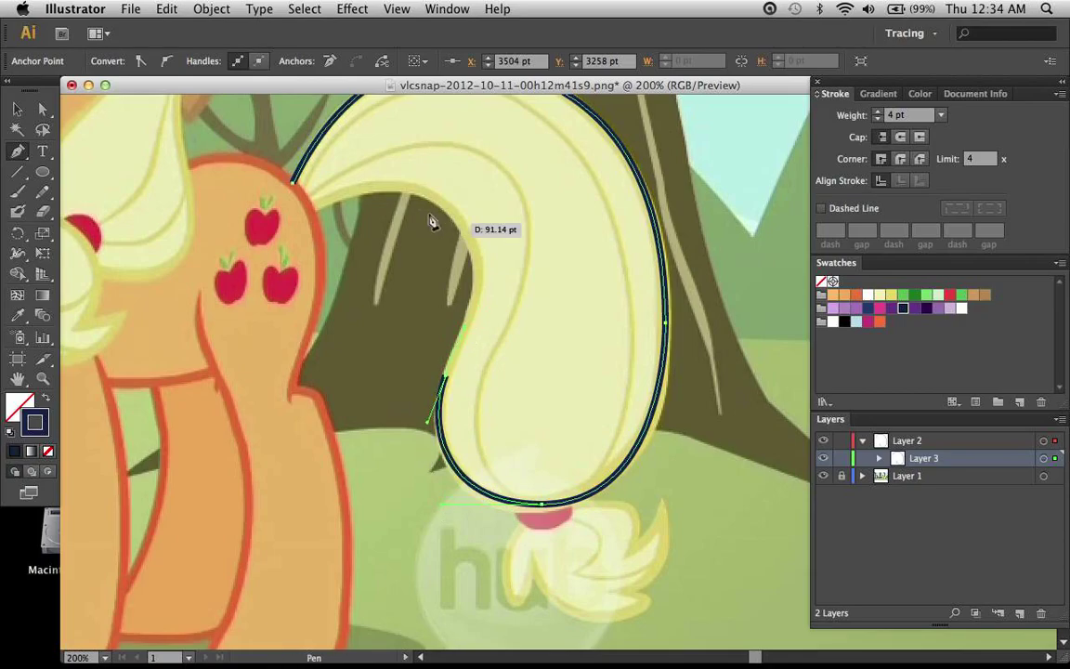
Step: Trace the tail's inner curve back to Applejack's body and adjust the segment's handles toward the outline
left_click_drag(307, 210, 247, 234)
scroll(247, 234, "up", 2)
scroll(247, 234, "right", 2)
left_click_drag(346, 195, 469, 144)
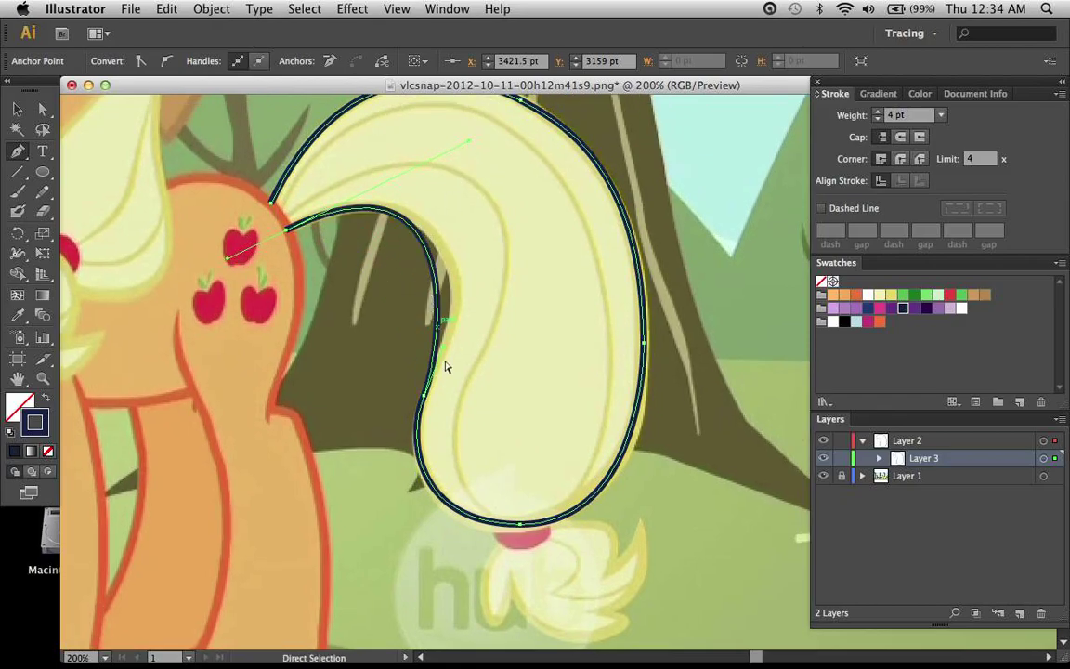
left_click_drag(445, 360, 466, 312)
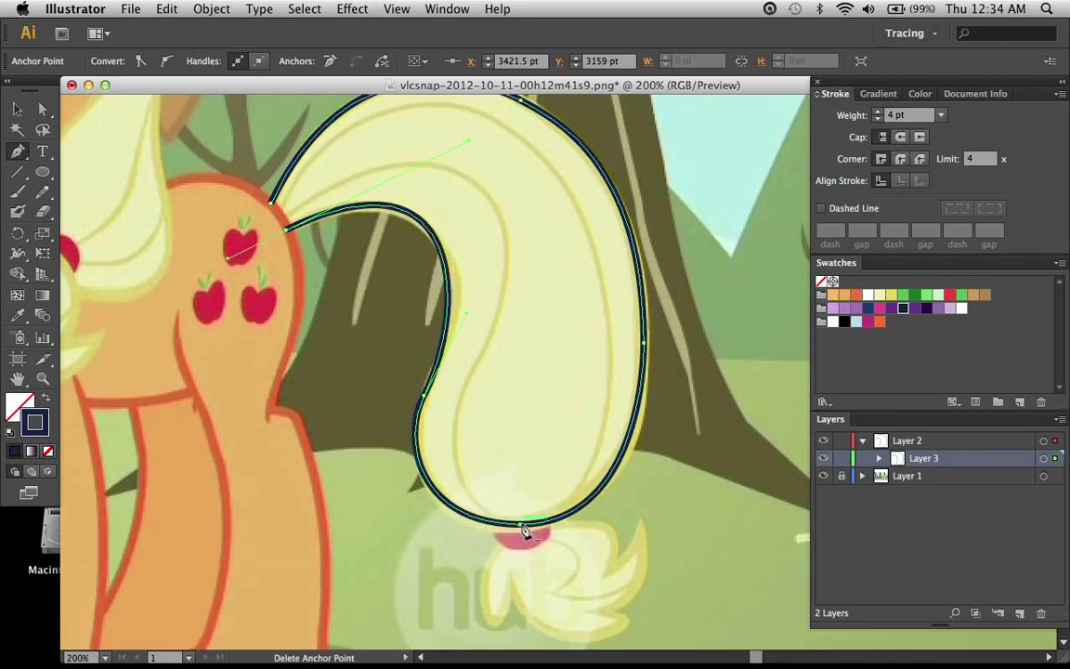
Step: Add an anchor point on the inner bend of the tail and adjust its position and handles to fit the outline
left_click(440, 250)
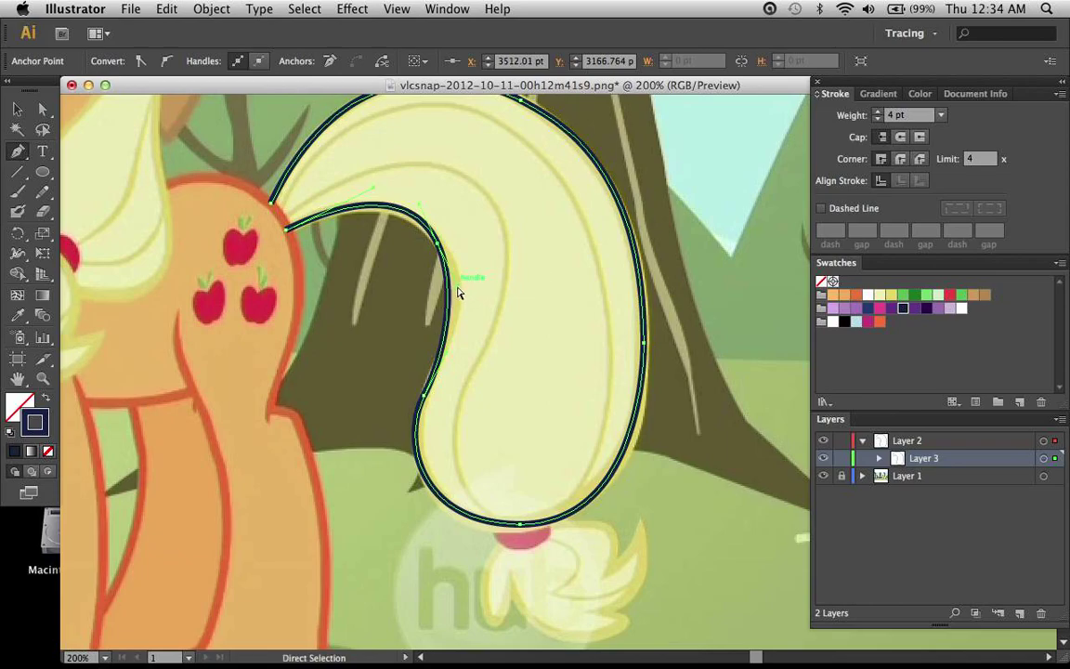
left_click_drag(458, 291, 428, 233)
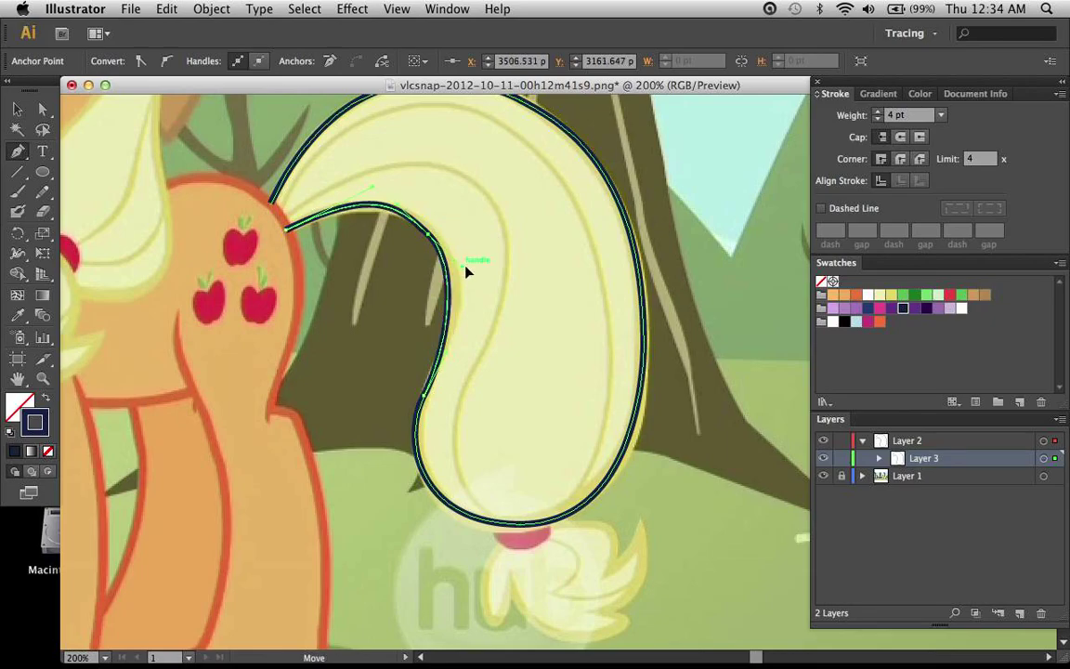
left_click_drag(473, 272, 470, 273)
left_click_drag(372, 187, 370, 192)
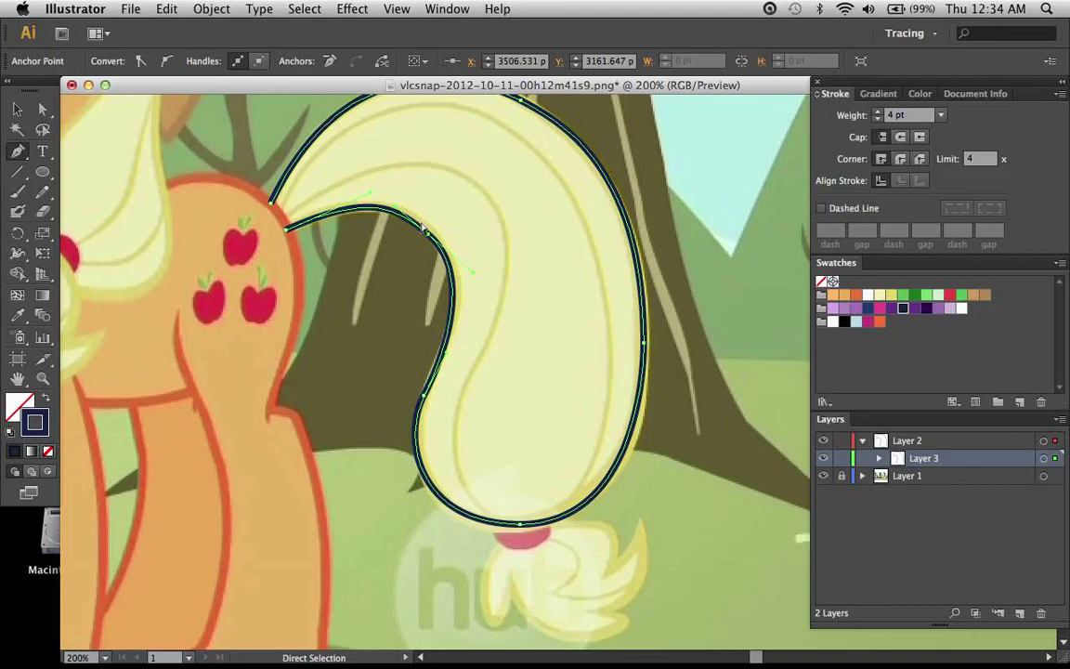
left_click_drag(428, 236, 428, 230)
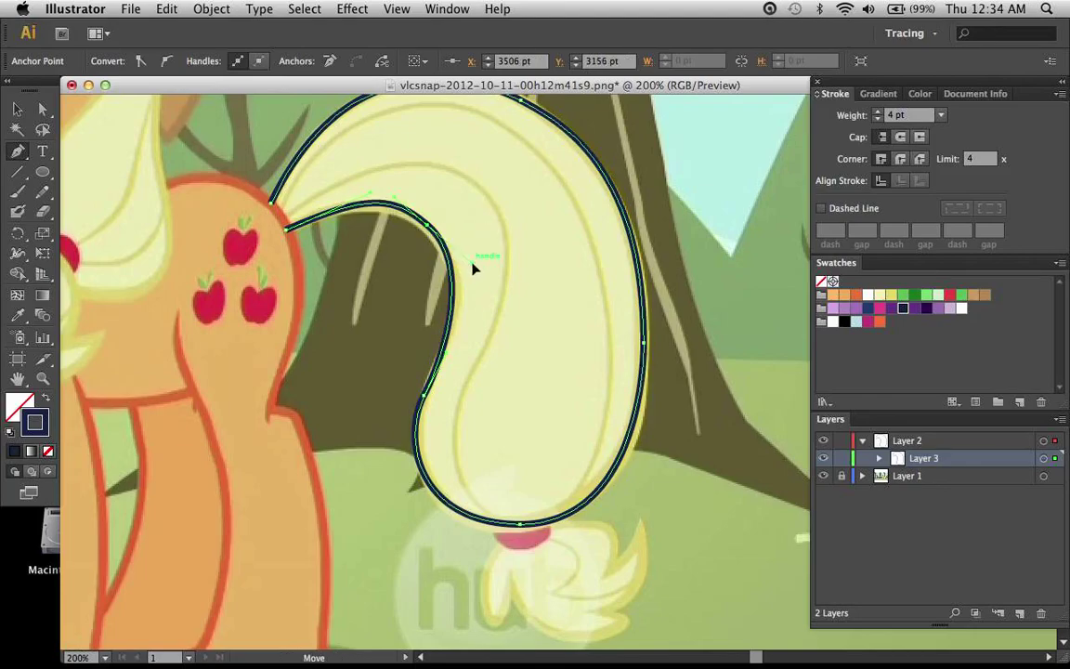
left_click_drag(478, 269, 477, 268)
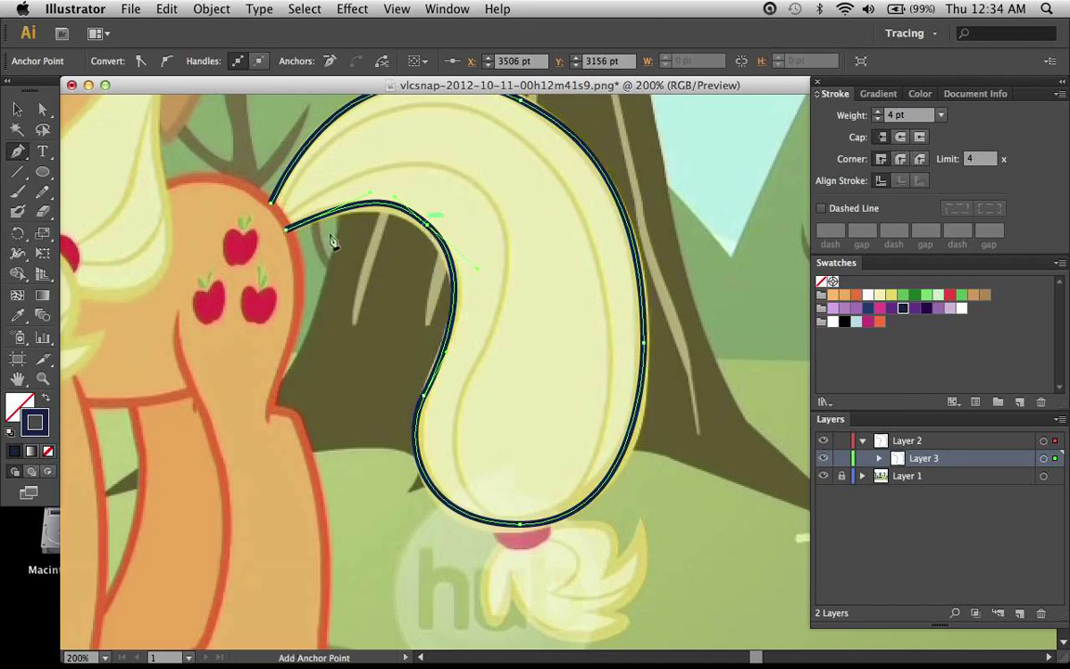
Step: Refine the inner curve's end point and handles at the body, and close the tail path at its starting point
left_click_drag(370, 193, 327, 194)
left_click_drag(286, 230, 292, 234)
left_click_drag(333, 197, 275, 207)
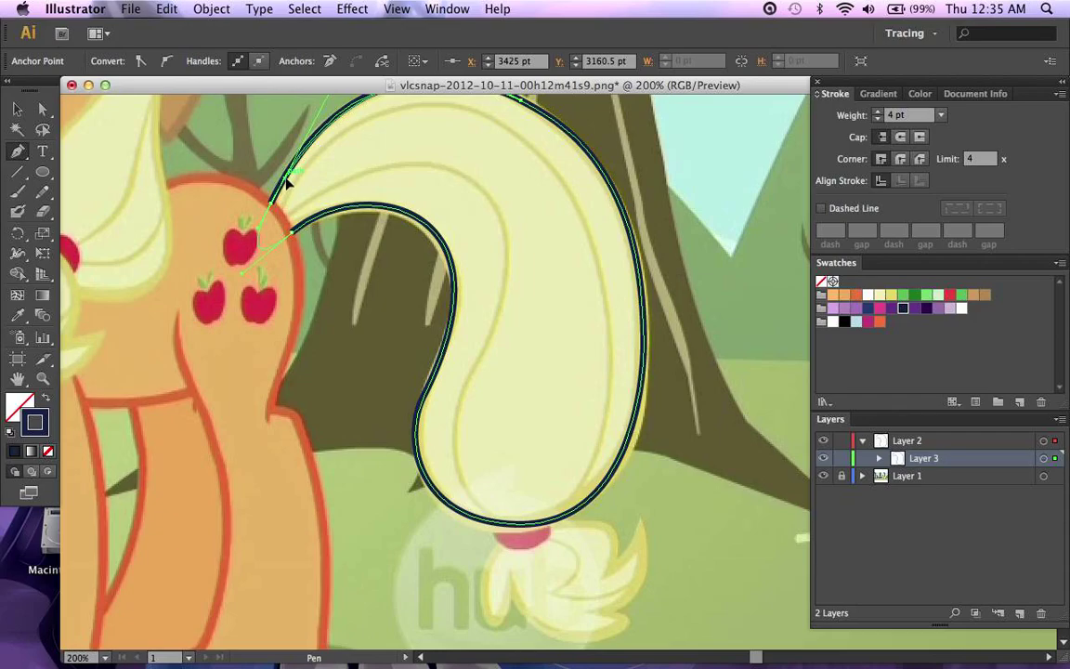
left_click(288, 186)
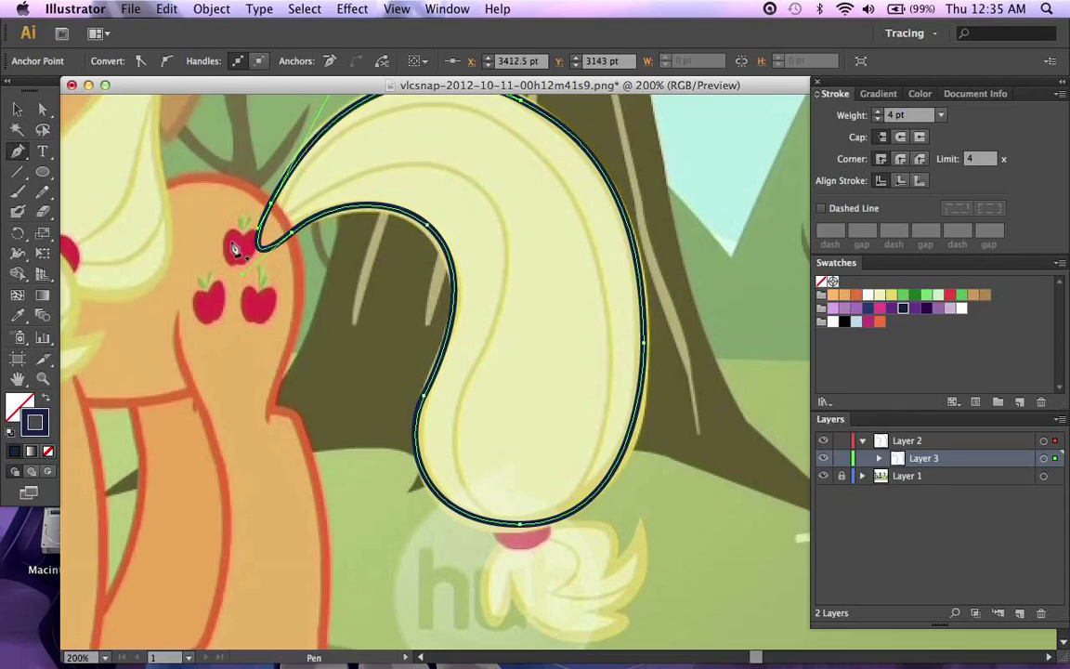
Step: Rename the tail path inside Layer 3 to "tail stroke"
scroll(235, 251, "up", 2)
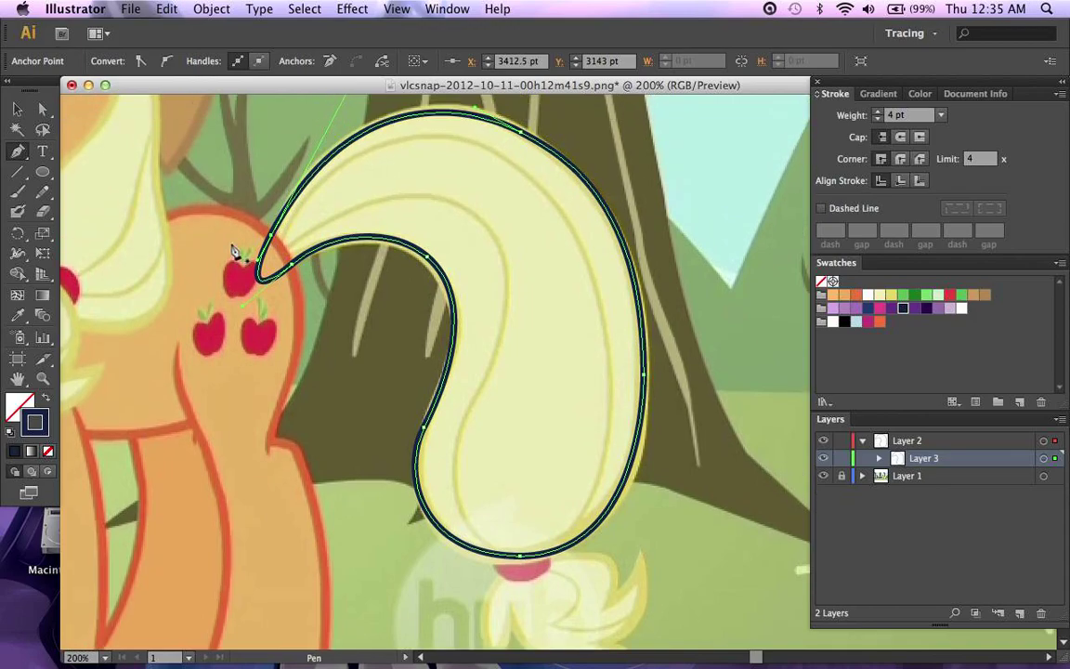
left_click(879, 459)
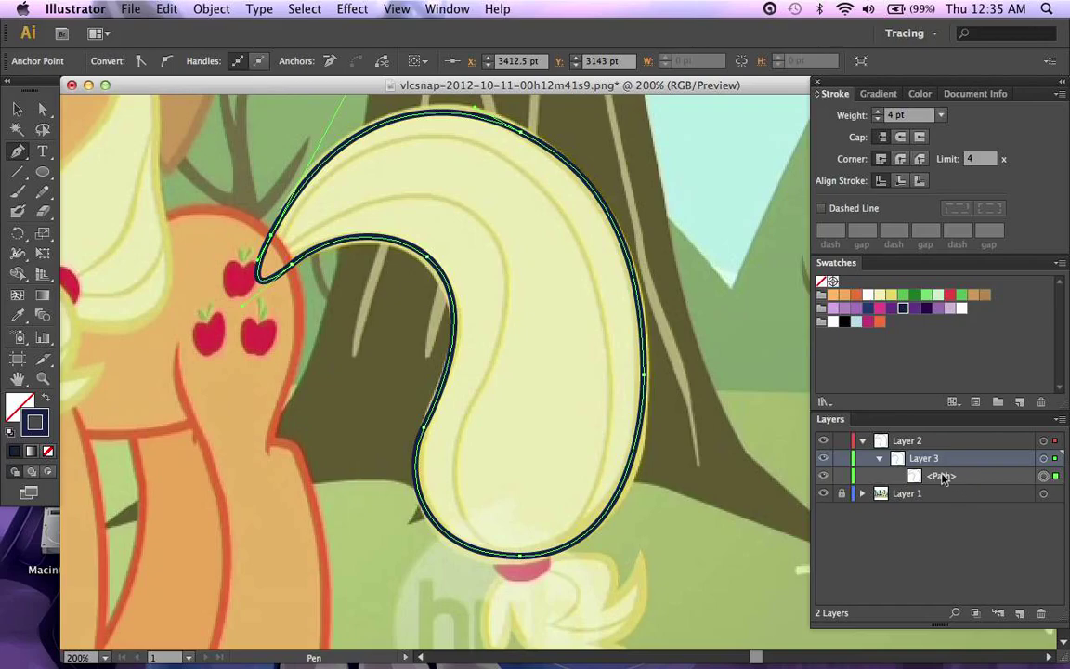
left_click(939, 476)
double_click(939, 476)
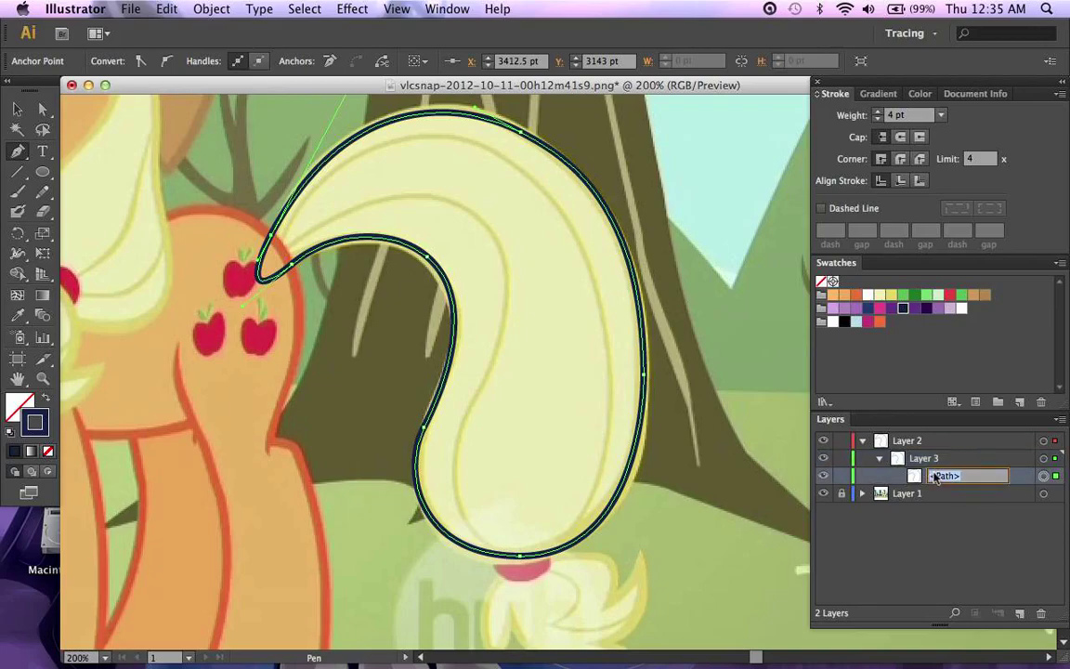
type("tail stroke")
key("Return")
Step: Select the whole tail stroke path and paste a copy of it in front at the same position
left_click(1045, 474)
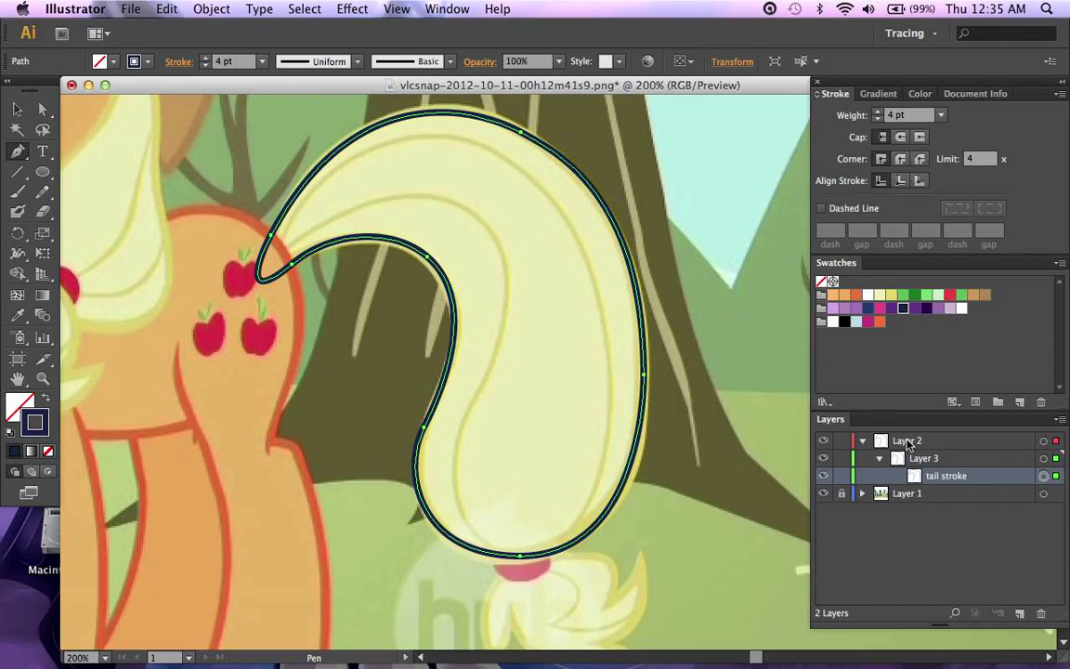
scroll(684, 439, "down", 1)
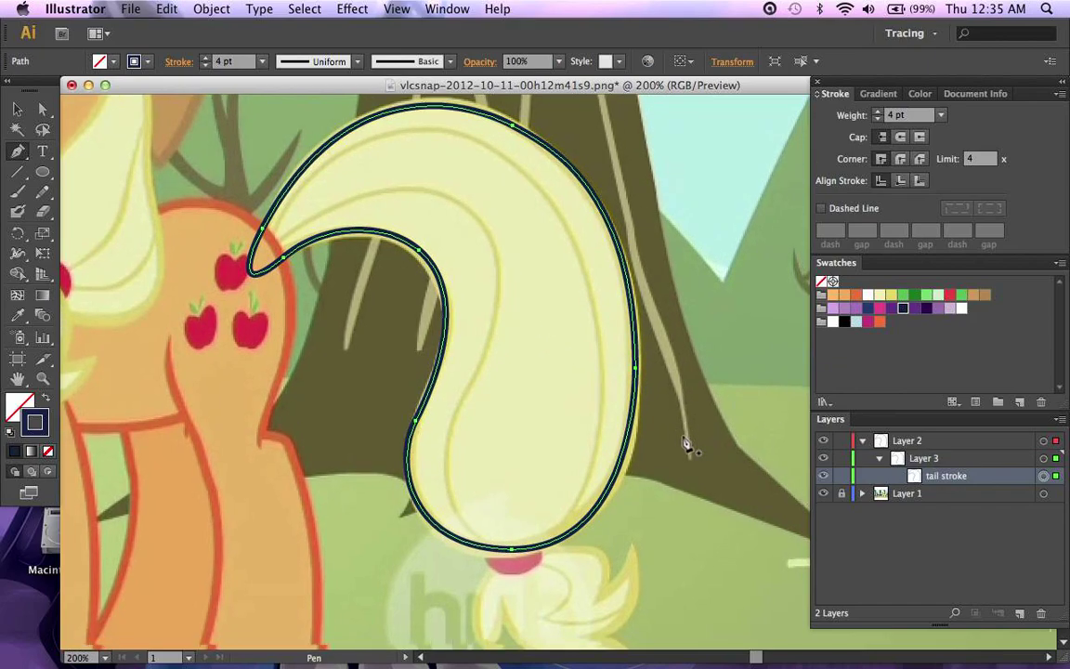
scroll(685, 444, "down", 3)
scroll(686, 444, "right", 1)
key("a")
key("p")
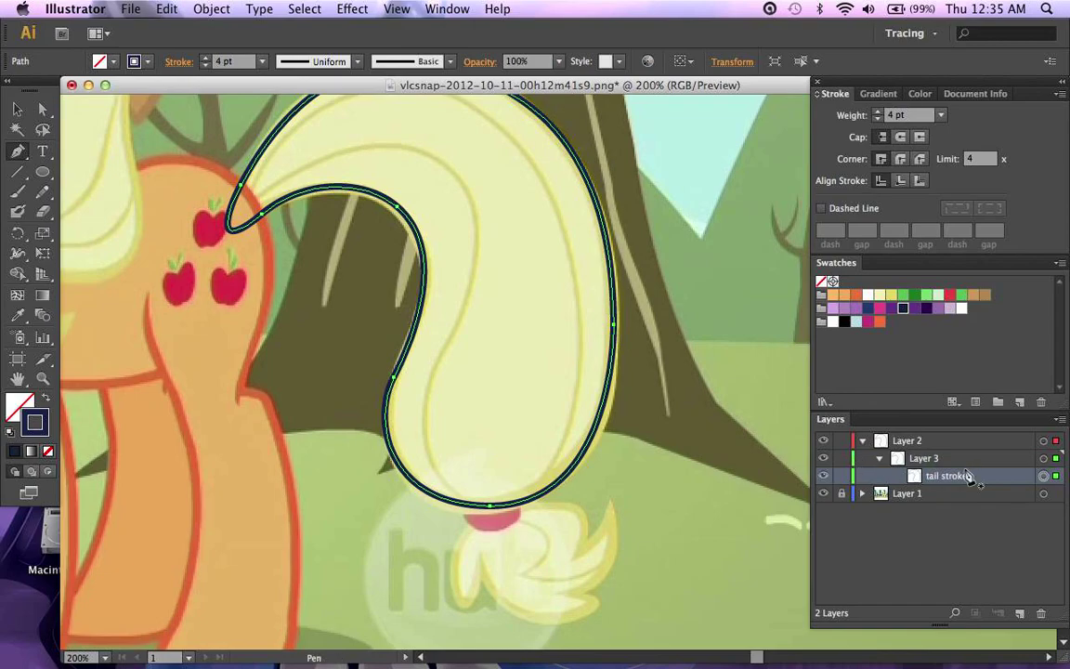
key("super")
key("super+f")
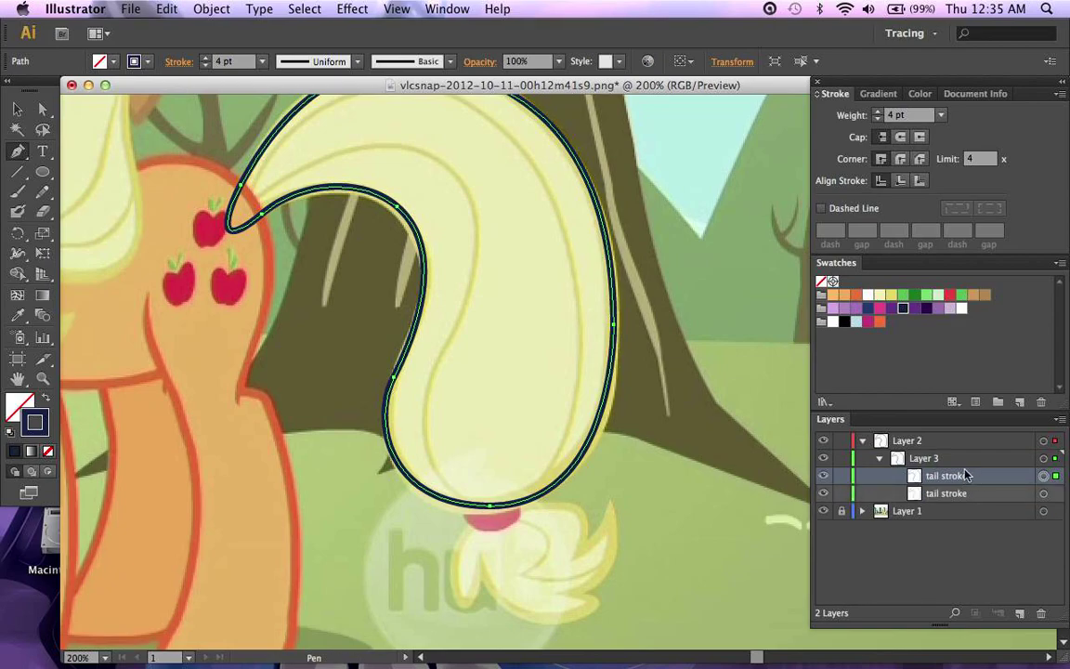
scroll(465, 353, "up", 4)
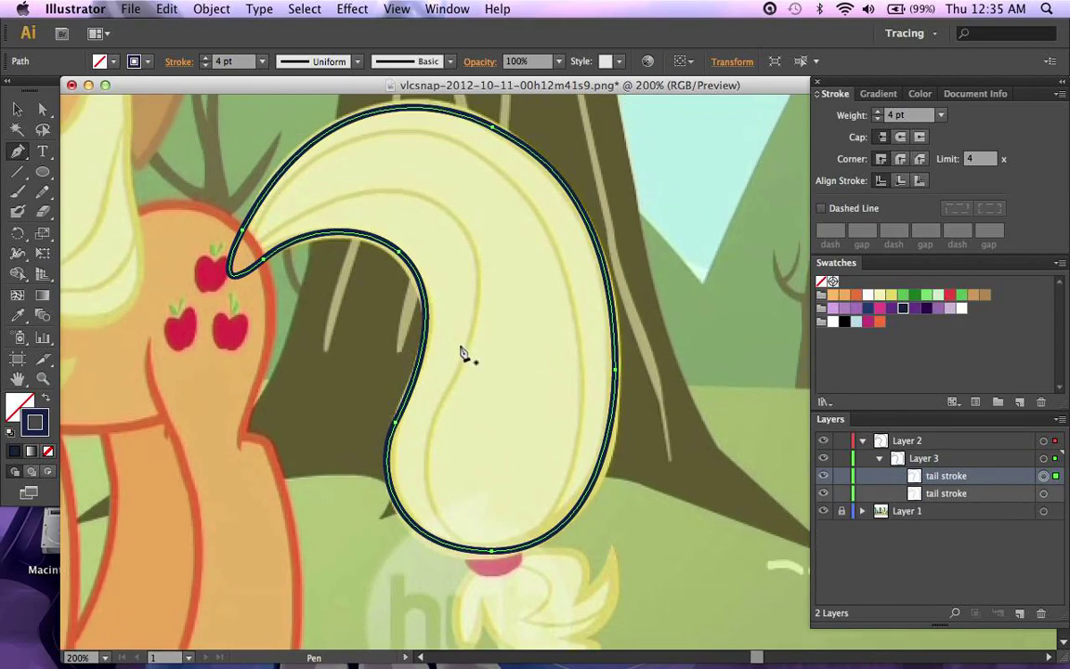
scroll(665, 376, "left", 10)
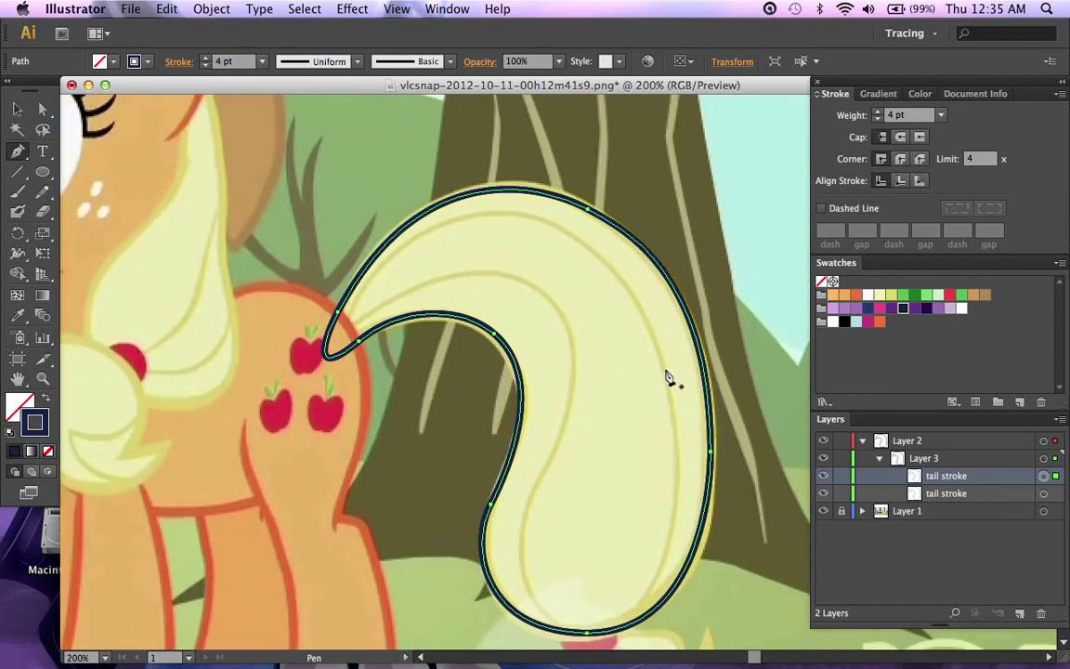
scroll(665, 376, "right", 2)
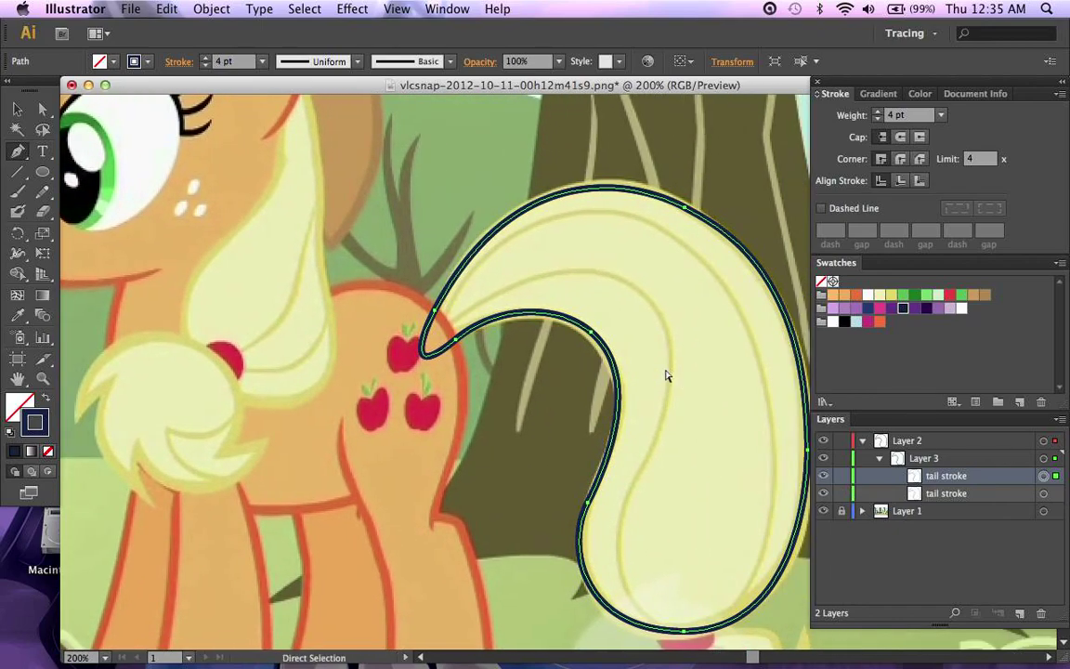
key("super+v")
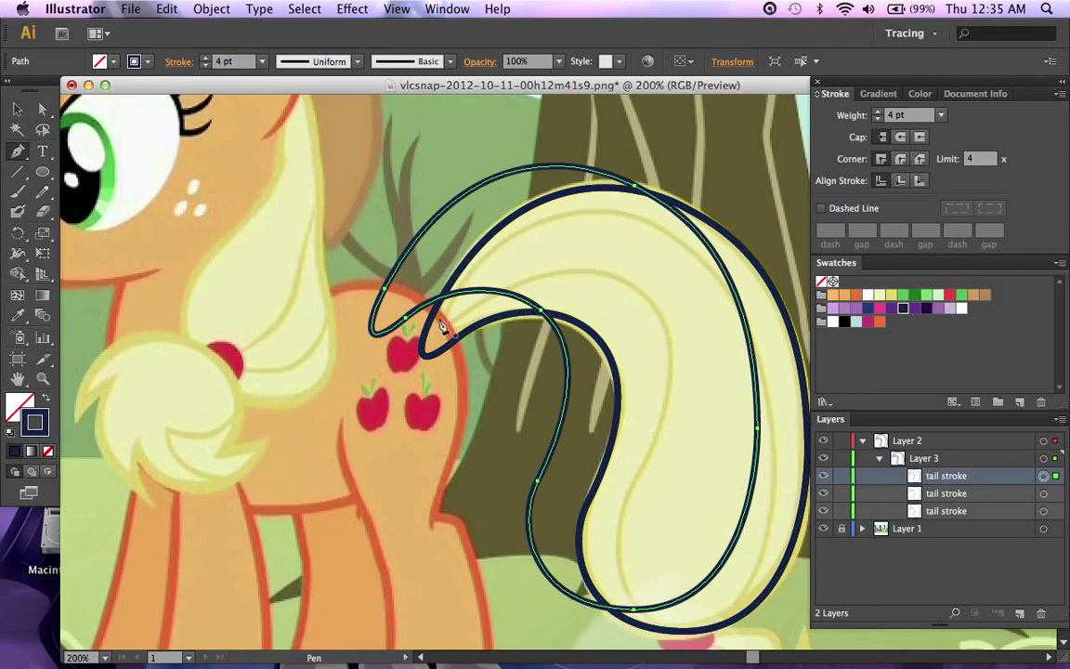
key("super")
key("super+z")
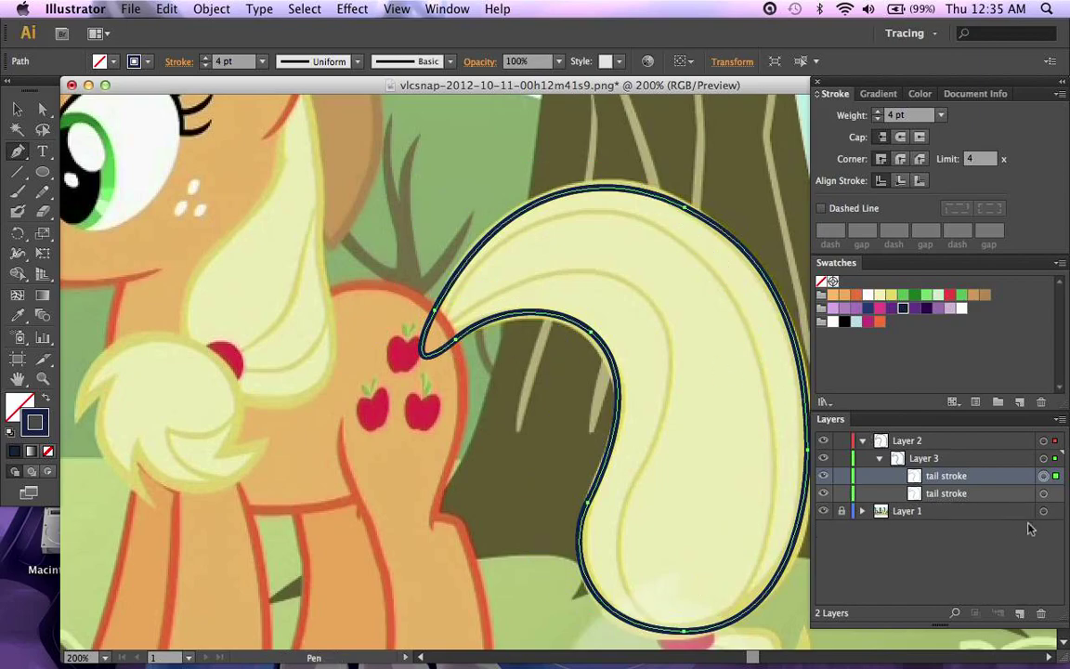
Step: Select the lower of the two tail stroke paths in Layer 3 and rename it "tail fill"
left_click(1043, 493)
scroll(788, 488, "right", 3)
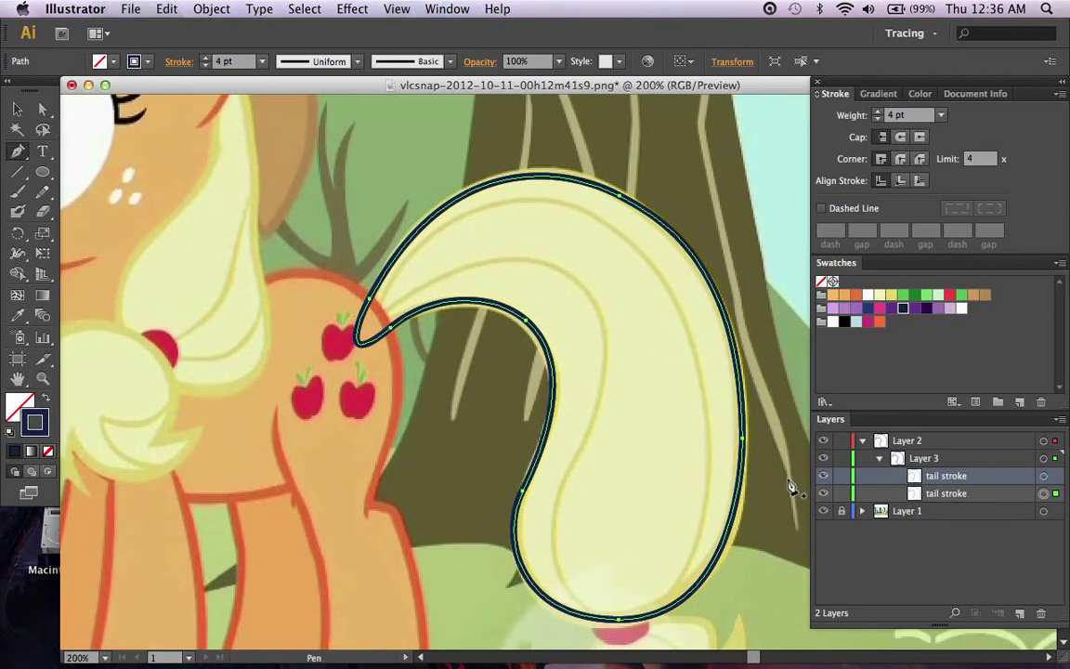
double_click(986, 496)
key("Right")
key("BackSpace")
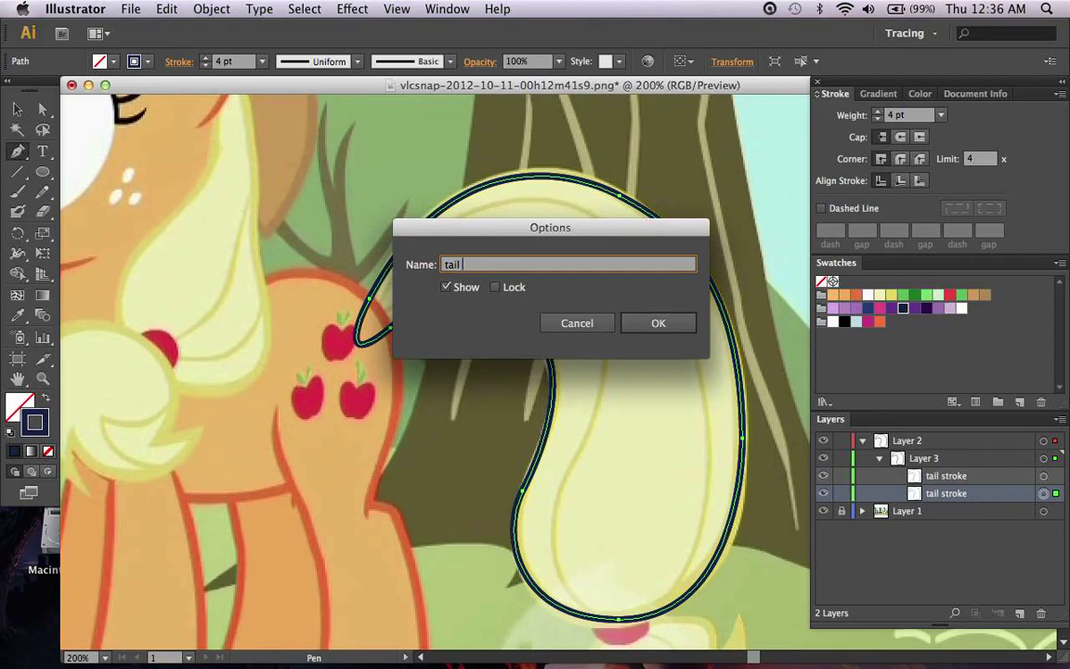
type("fil")
key("Return")
double_click(1000, 497)
key("Right")
key("Return")
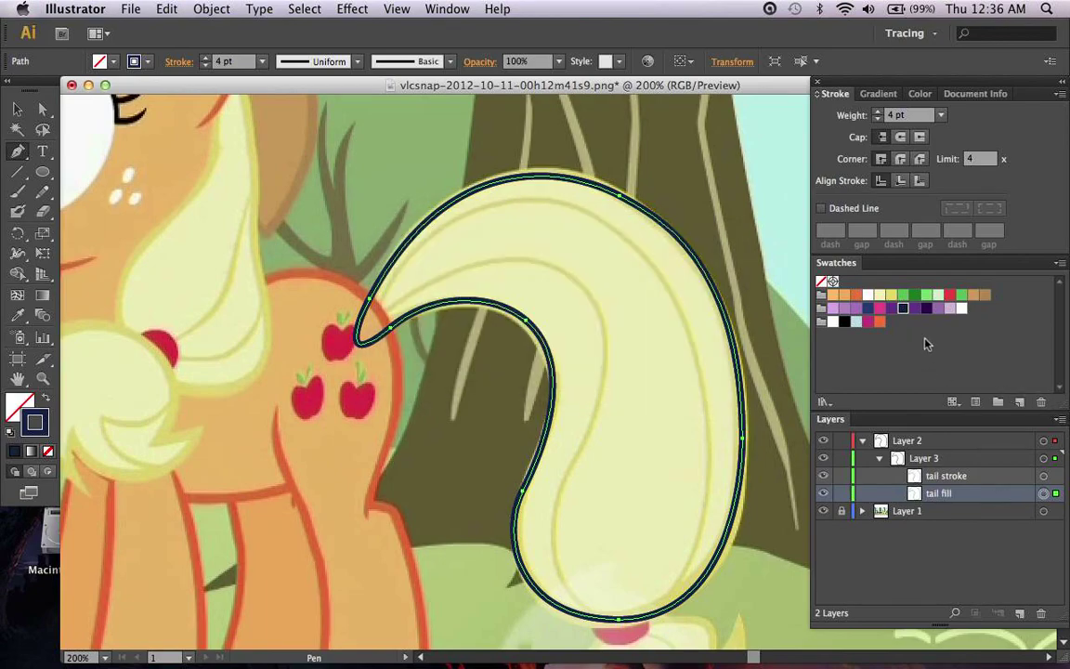
Step: Remove the stroke from the tail fill path, fill it with the dark blue swatch, and deselect it
key("slash")
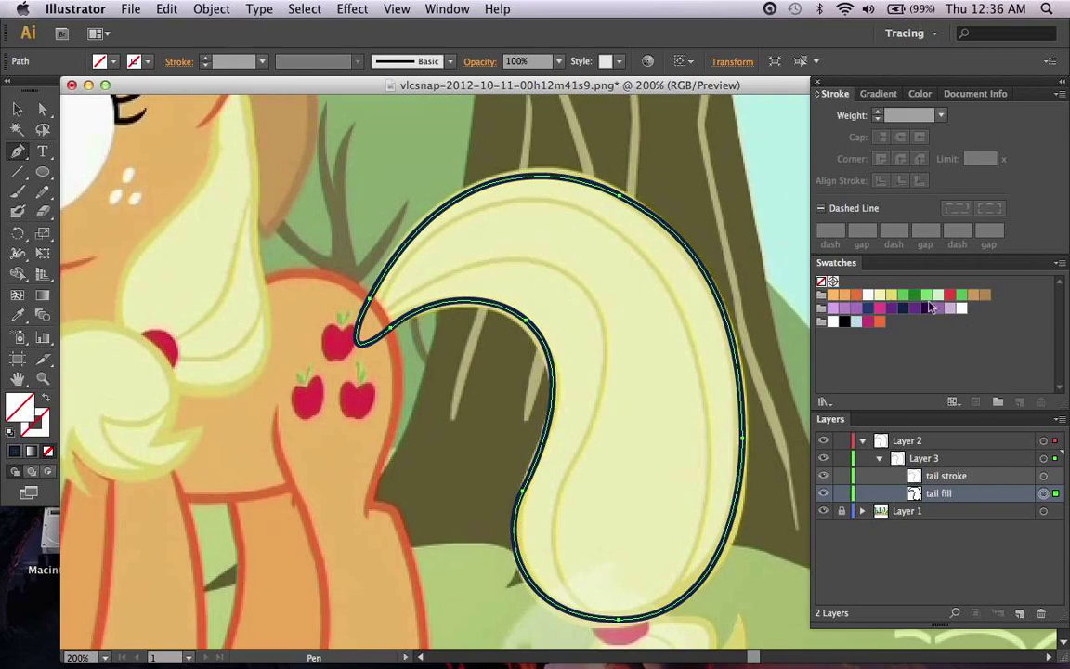
left_click(869, 308)
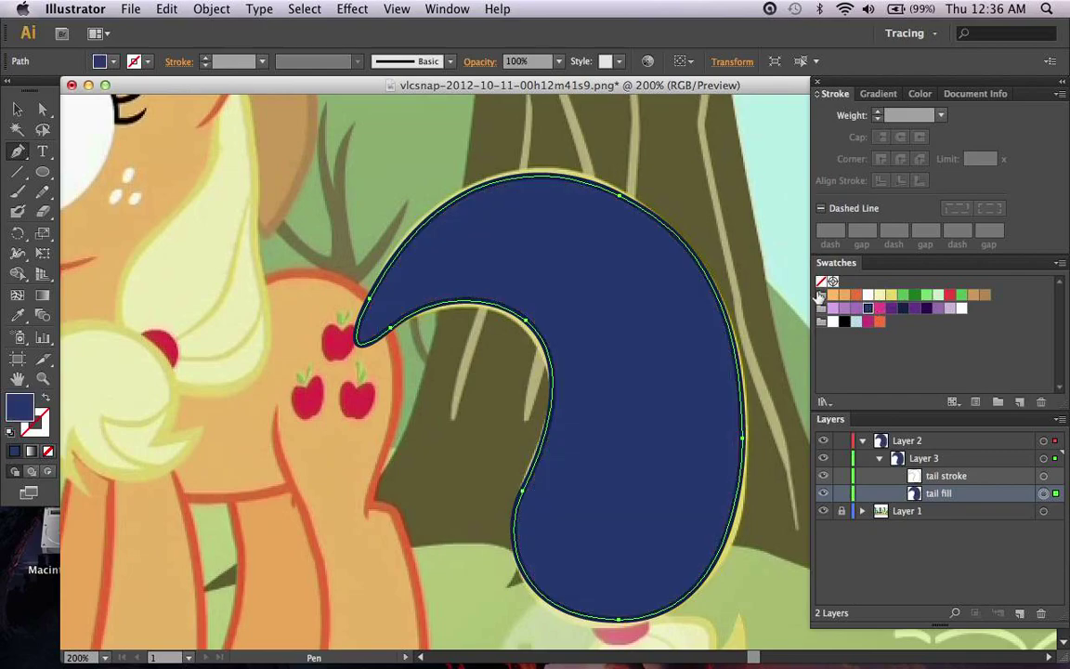
left_click(758, 296, "super")
scroll(706, 304, "right", 3)
scroll(707, 303, "down", 1)
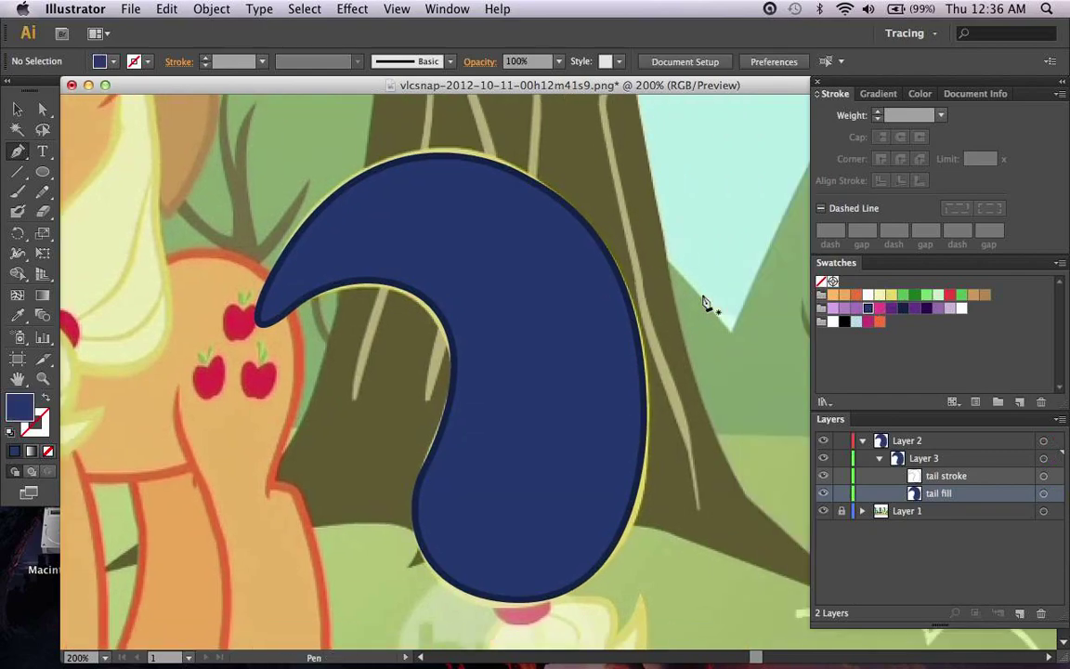
scroll(294, 351, "right", 5)
scroll(293, 351, "down", 3)
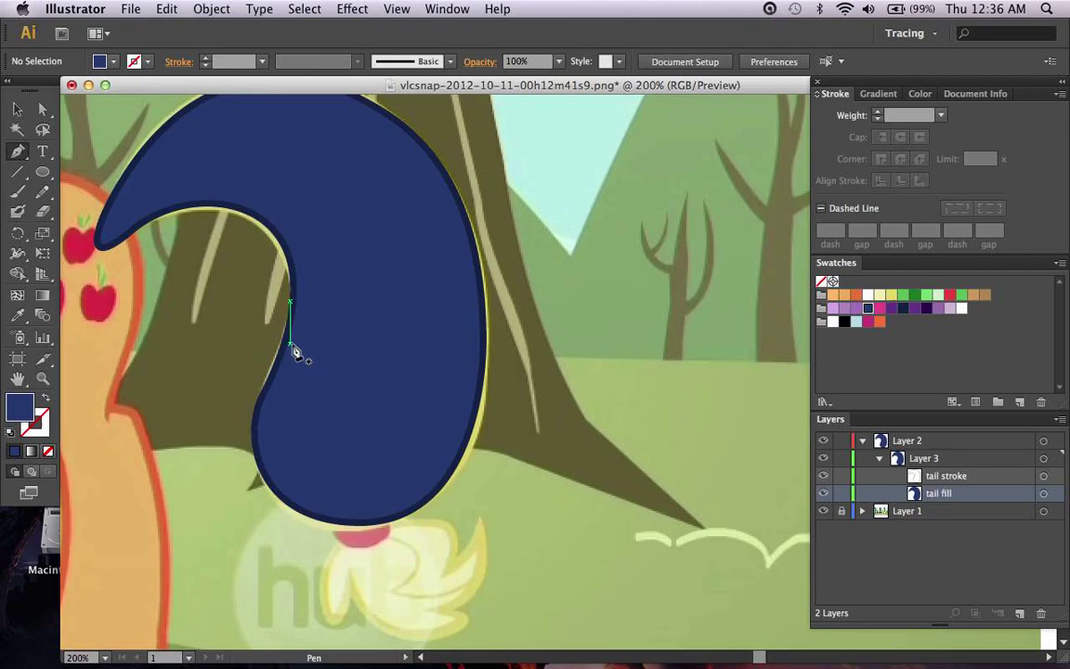
scroll(639, 425, "left", 3)
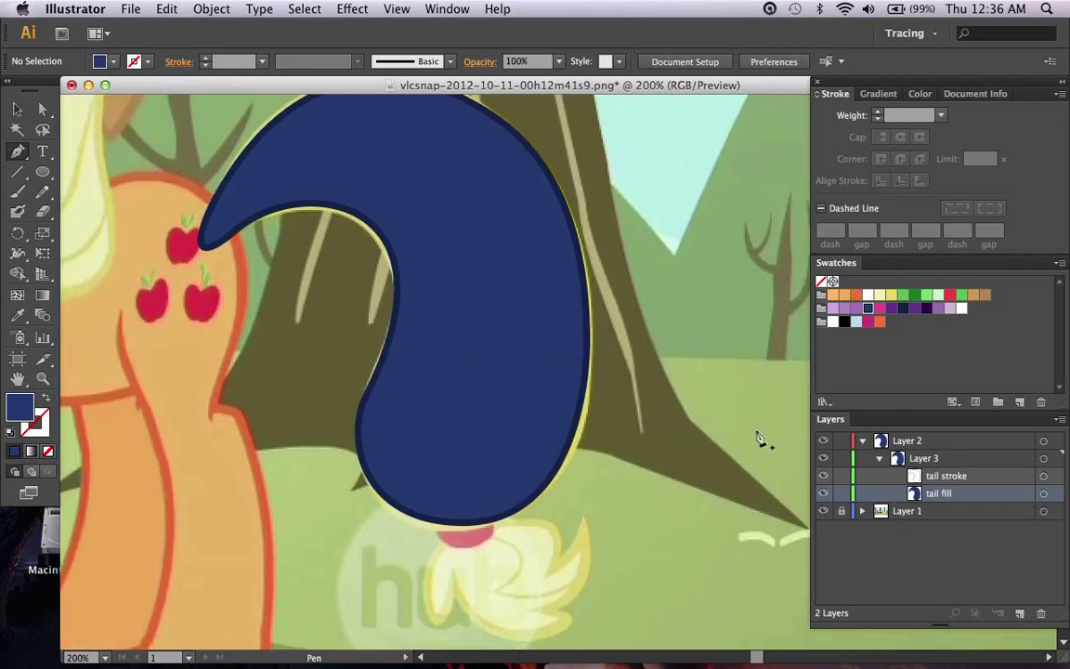
Step: Hide the tail fill path and pick up the tail stroke path's no-fill, 4 pt dark blue stroke for new paths
left_click(823, 493)
scroll(687, 426, "up", 3)
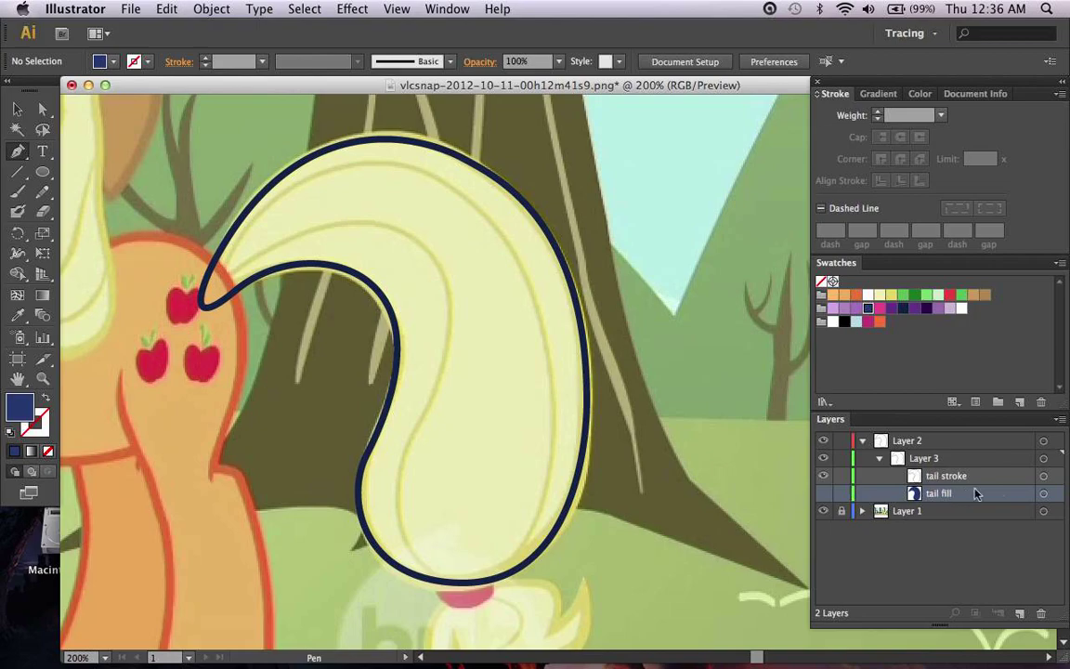
left_click(1044, 477)
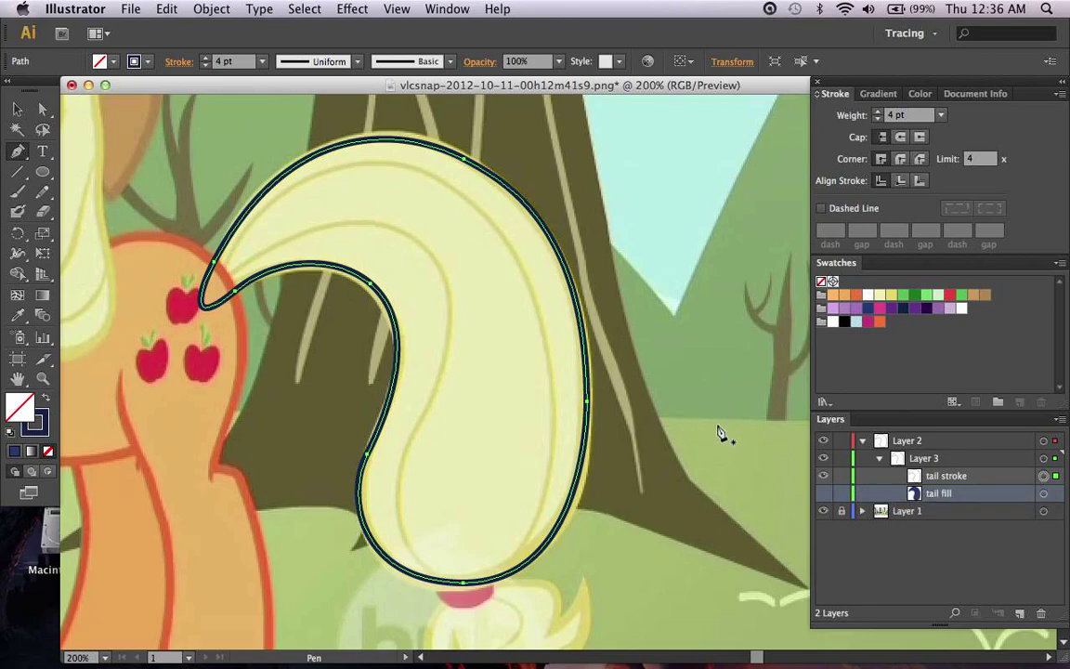
key("super")
left_click(718, 430, "super")
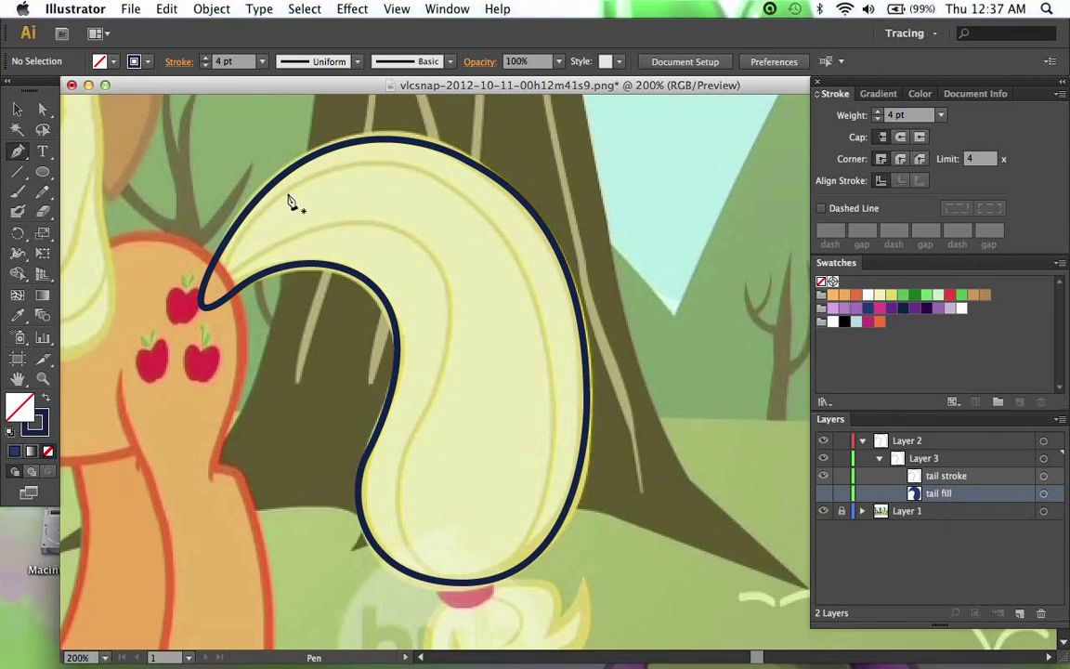
Step: Draw the upper inner hair line from the tail's base over the crest, matching the reference curve, and set its stroke weight to 3 pt
scroll(492, 536, "up", 5)
scroll(492, 536, "left", 3)
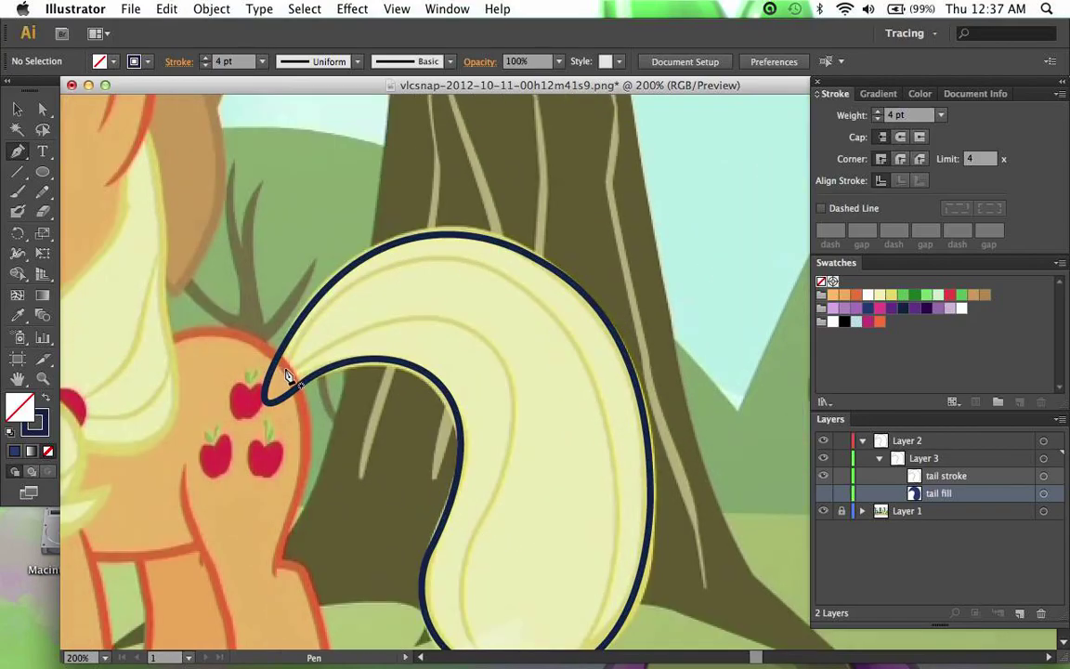
left_click(285, 364)
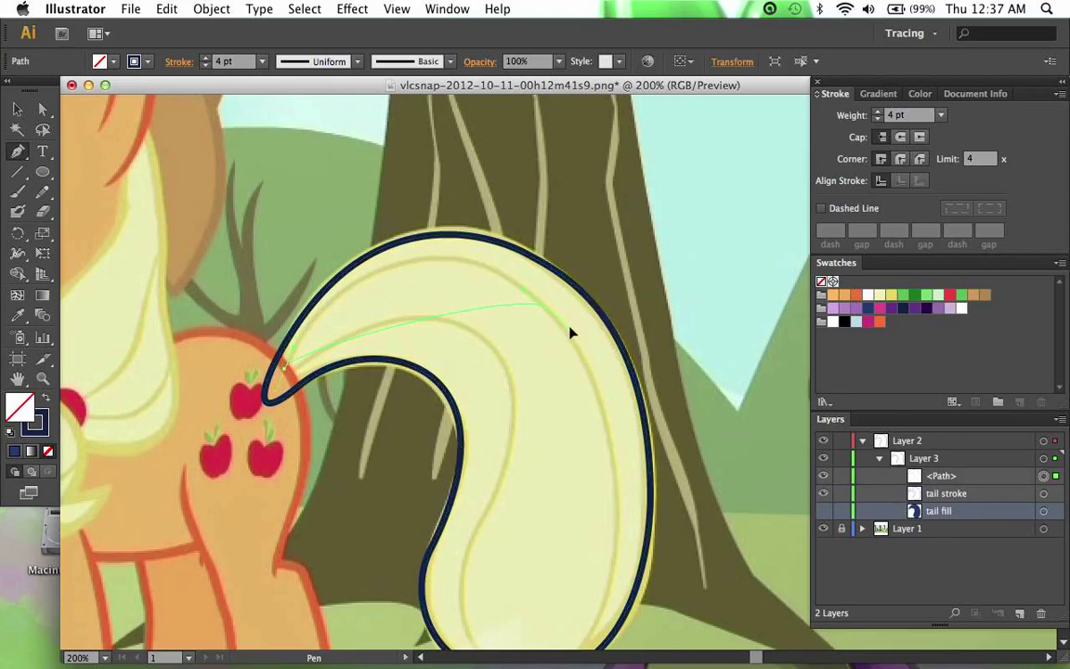
left_click_drag(546, 306, 526, 303)
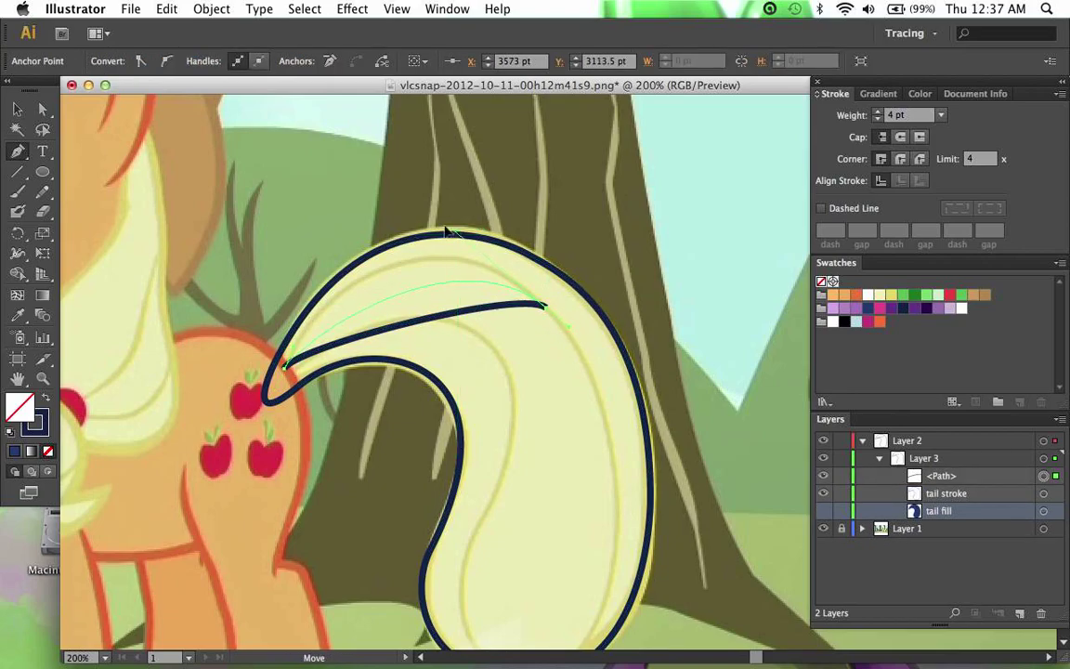
left_click_drag(395, 178, 394, 177)
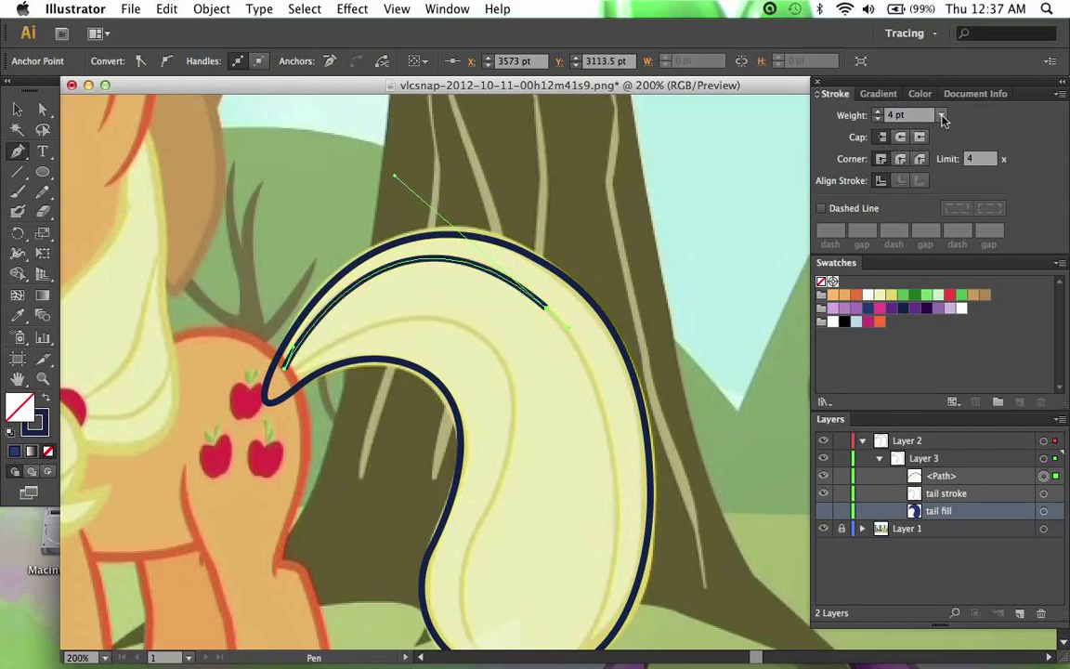
left_click(941, 115)
left_click(964, 225)
Step: Extend the upper hair line down to the tail's lower outline, fit its end point and handles to the reference, and deselect it
scroll(770, 247, "down", 4)
scroll(769, 246, "right", 3)
mouse_move(526, 577)
left_mouse_down()
mouse_move(529, 569)
mouse_move(499, 609)
left_mouse_up()
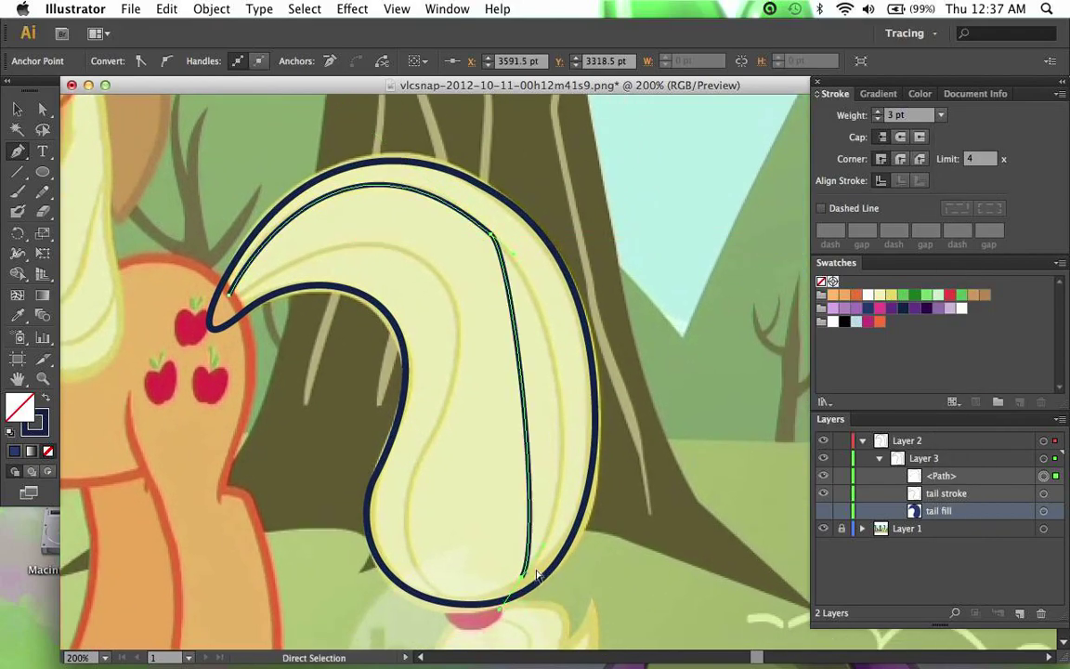
left_click_drag(545, 546, 604, 381)
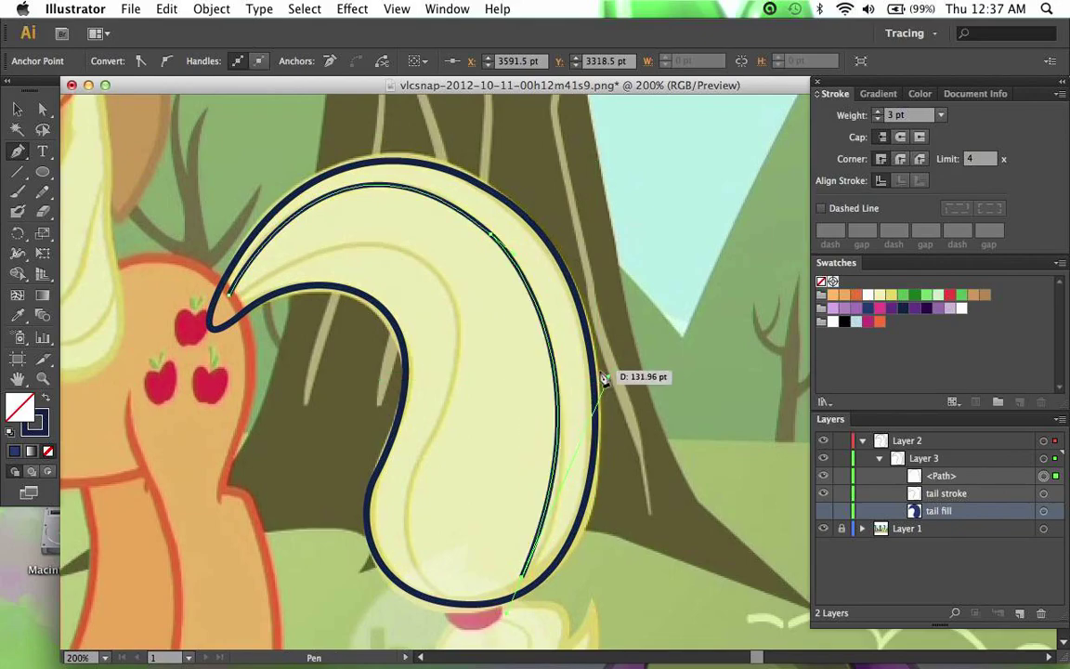
scroll(557, 418, "down", 2)
left_click_drag(523, 526, 521, 540)
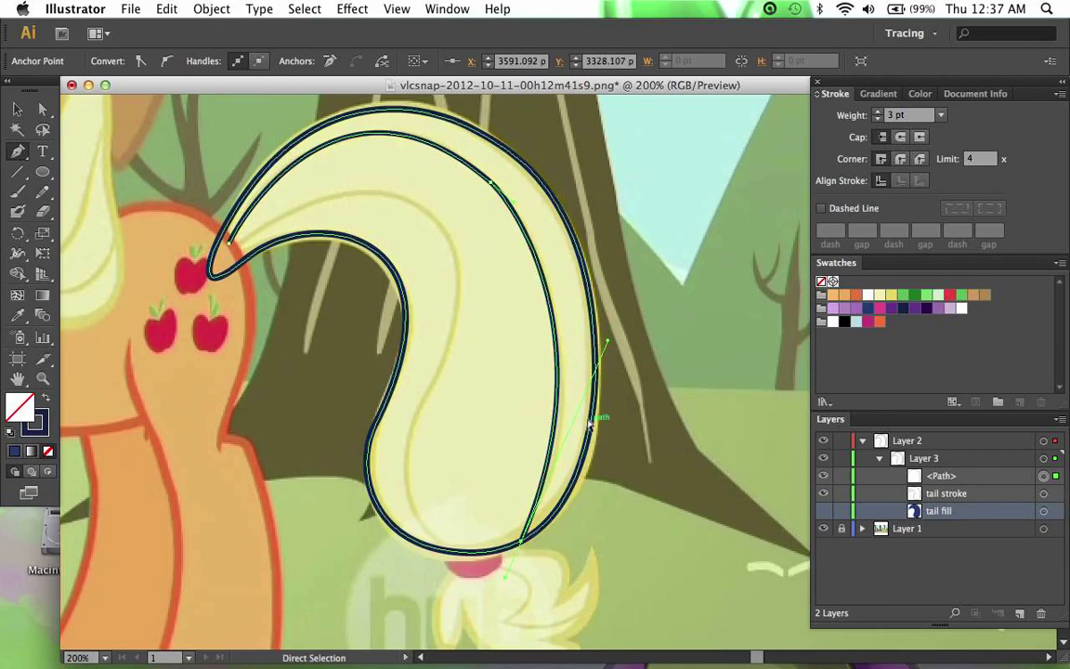
left_click_drag(606, 342, 620, 344)
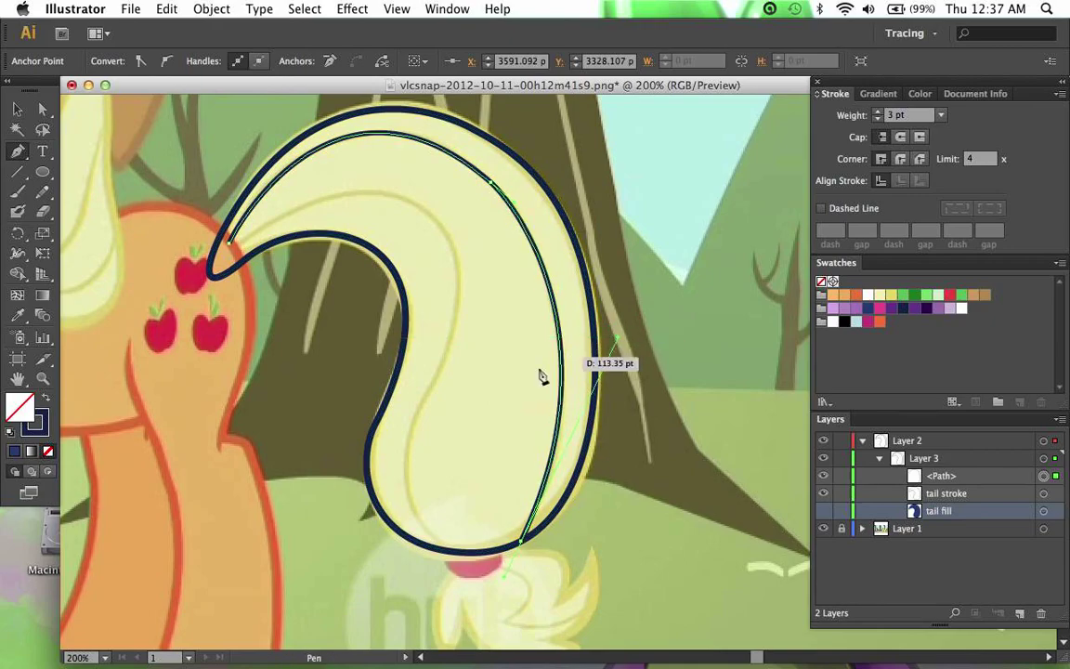
scroll(539, 375, "up", 2)
scroll(540, 375, "left", 2)
key("super+shift+a")
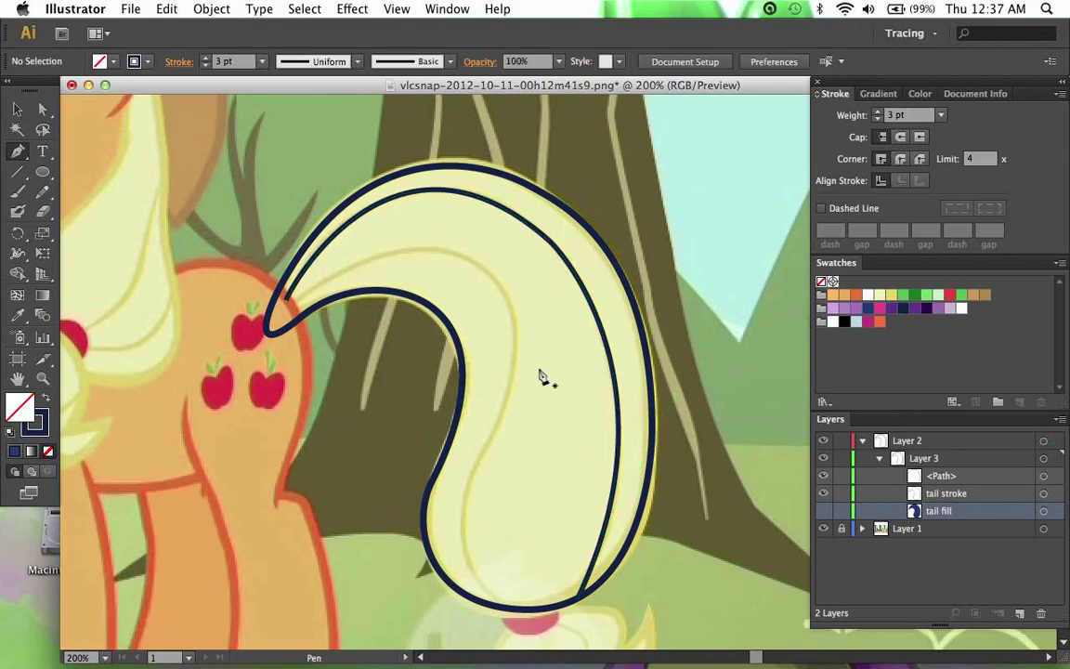
Step: Draw the second inner hair line from the tail's base around the inner bend and adjust its handles to match the reference
left_click(307, 294)
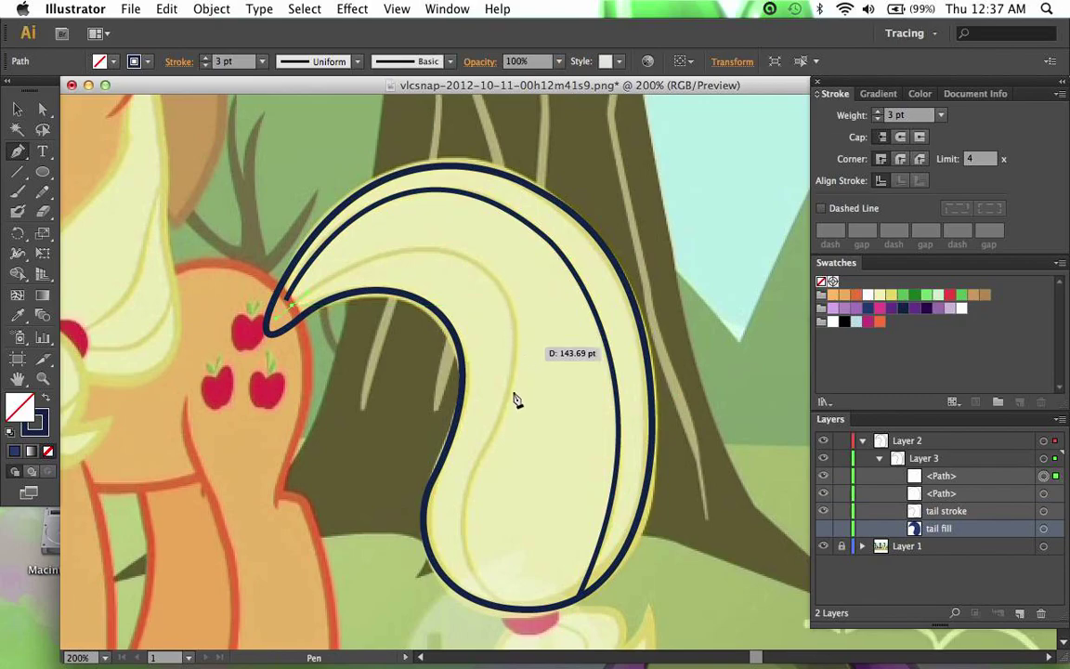
left_click(498, 421)
left_click_drag(497, 429, 482, 459)
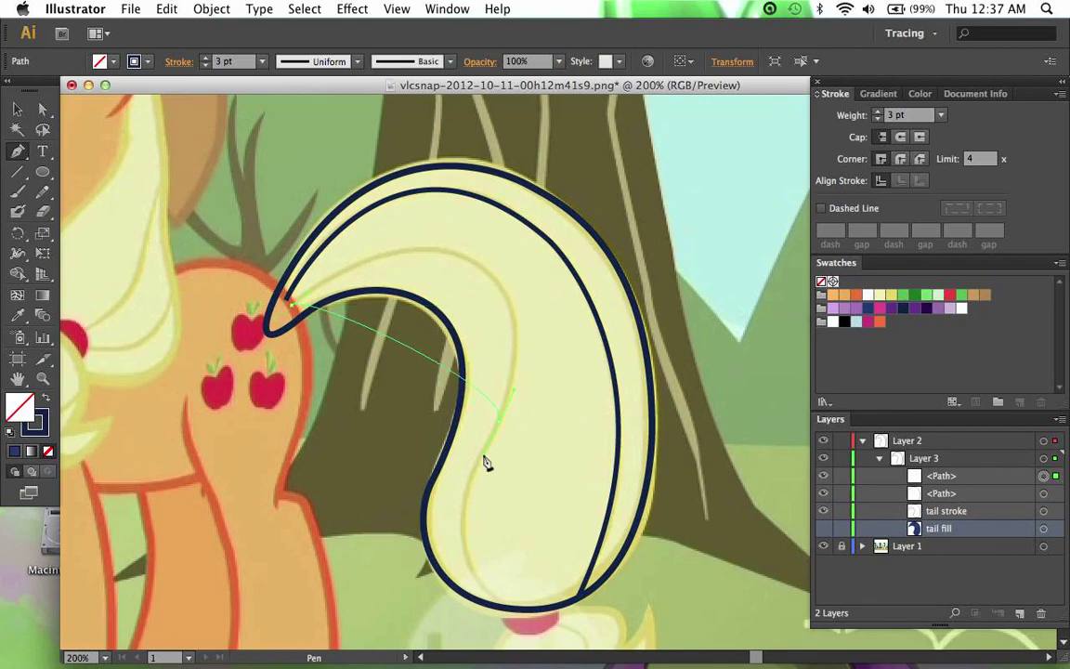
left_click_drag(307, 297, 482, 155)
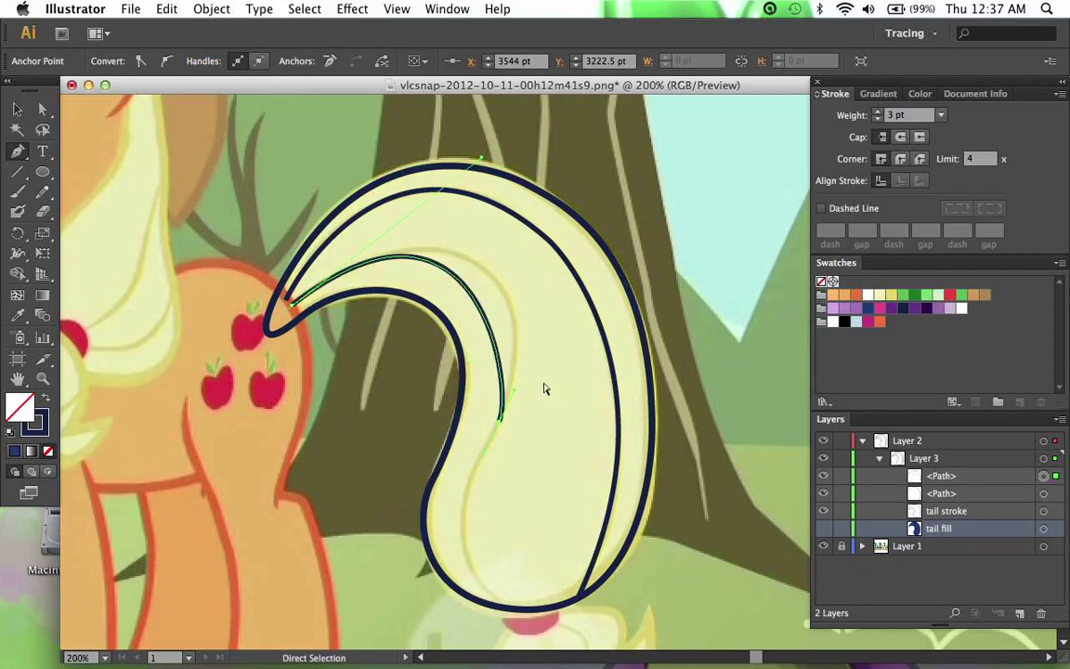
left_click_drag(516, 396, 553, 324)
mouse_move(484, 165)
left_mouse_down()
mouse_move(464, 163)
mouse_move(481, 167)
left_mouse_up()
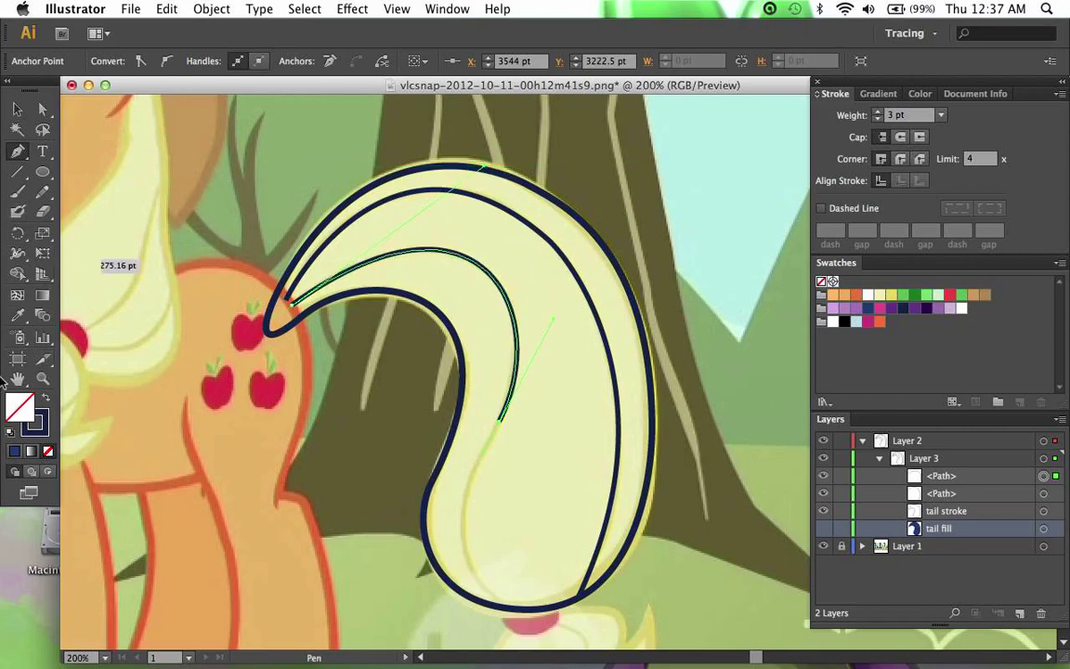
Step: Extend the second hair line in a curve down to the tail outline's bottom edge
scroll(539, 540, "down", 2)
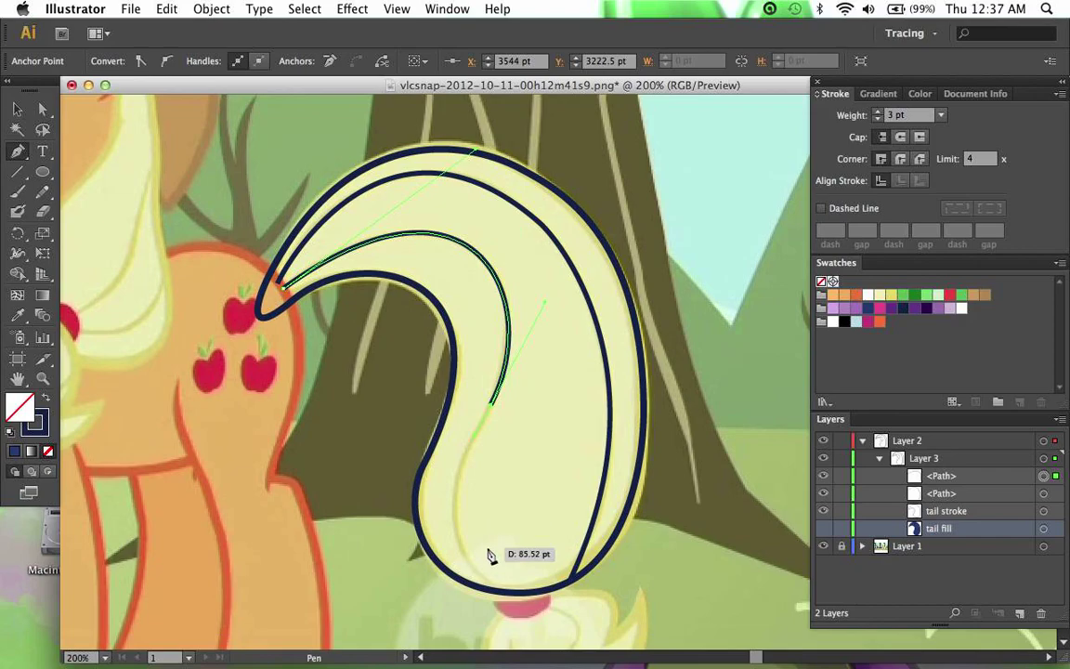
mouse_move(511, 585)
left_mouse_down()
mouse_move(506, 598)
mouse_move(525, 603)
mouse_move(414, 545)
left_mouse_up()
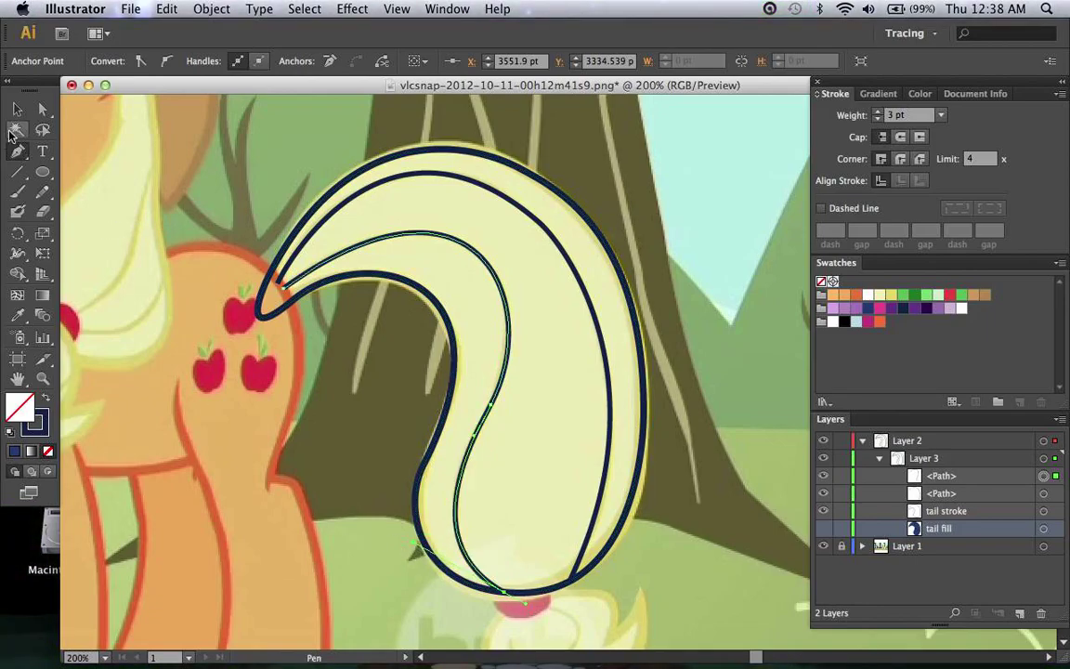
left_click(261, 279)
scroll(592, 370, "up", 3)
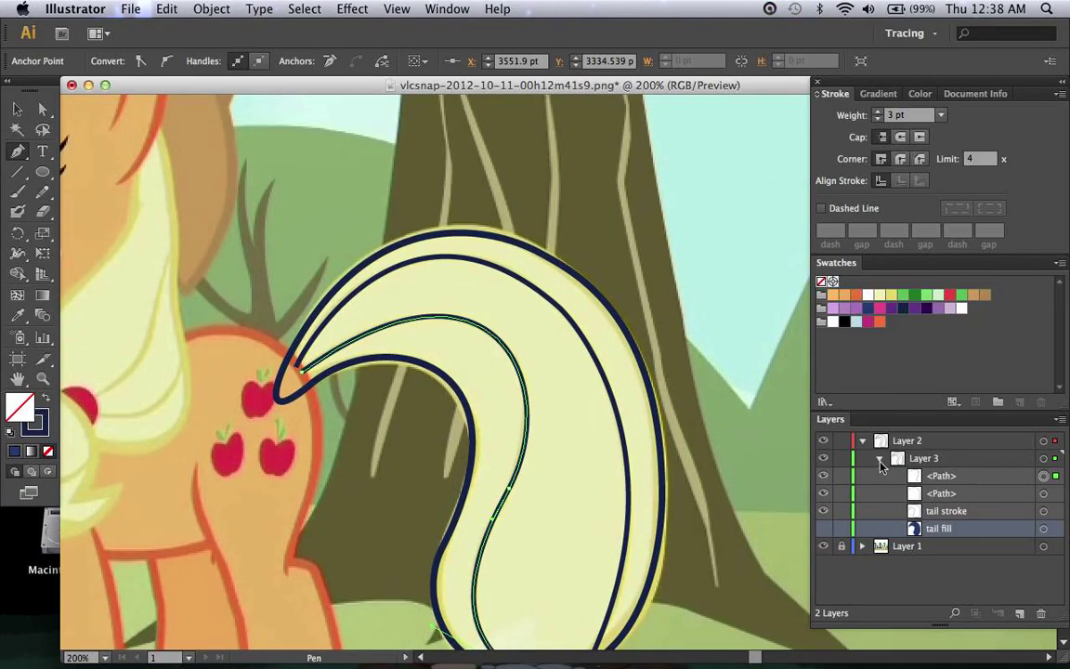
scroll(684, 459, "down", 4)
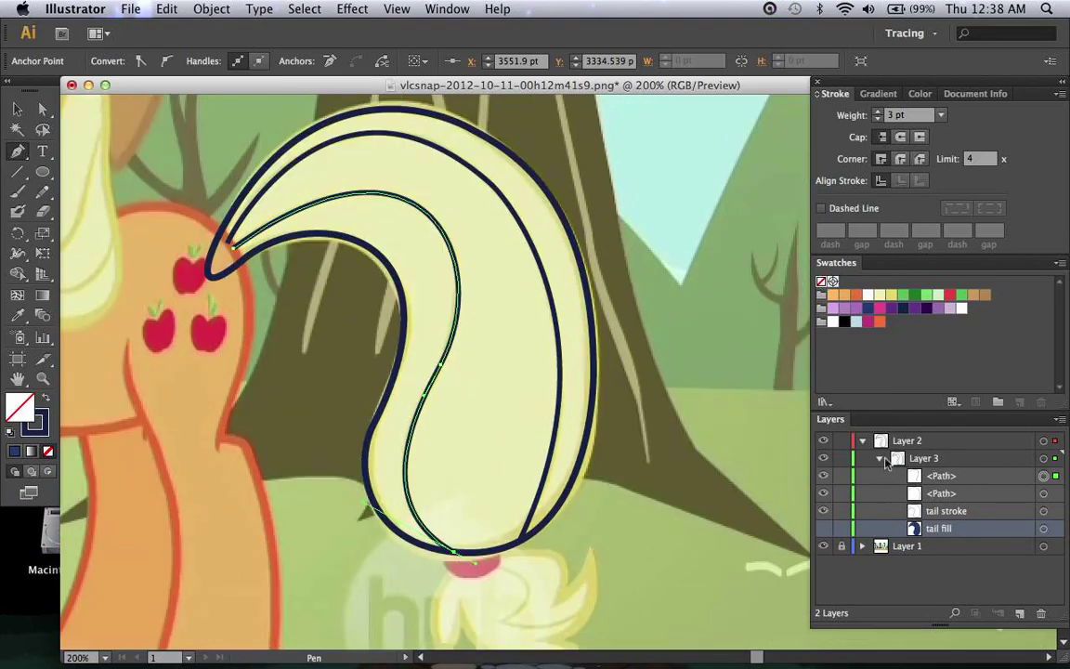
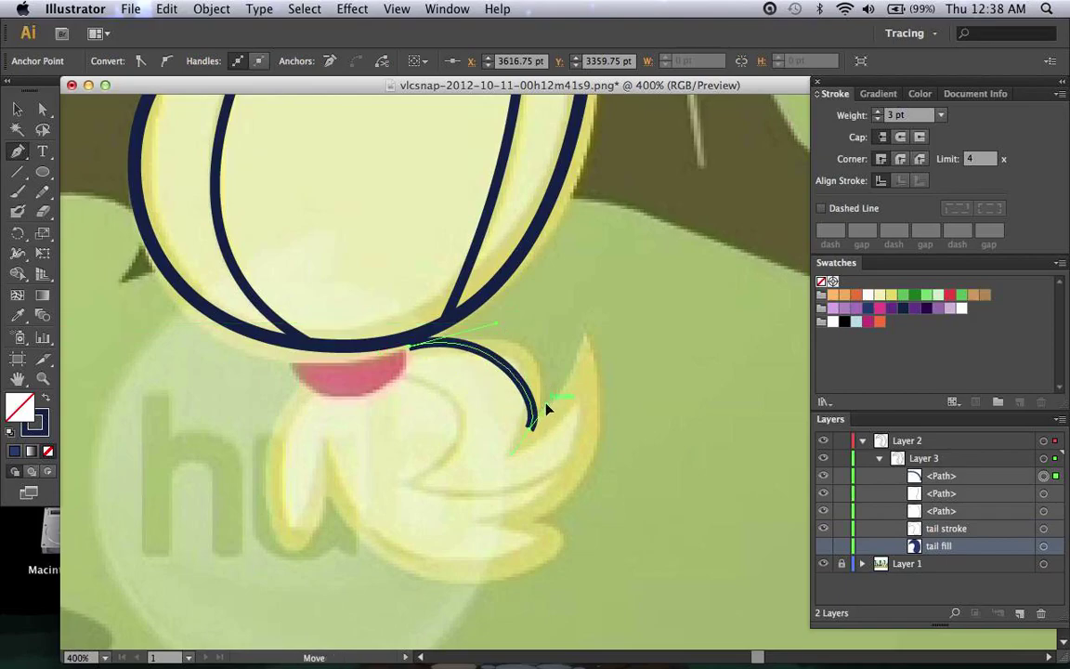
Step: Adjust the handles of the end tuft's upper curve so it follows the reference's rounded top
left_click_drag(543, 409, 543, 360)
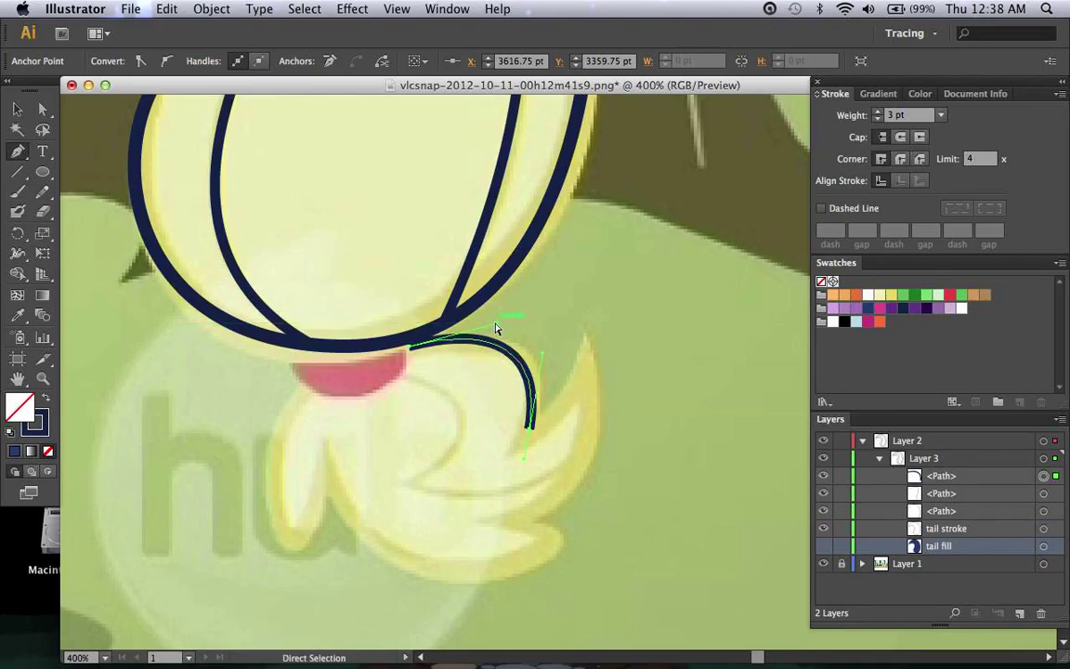
left_click_drag(496, 328, 518, 333)
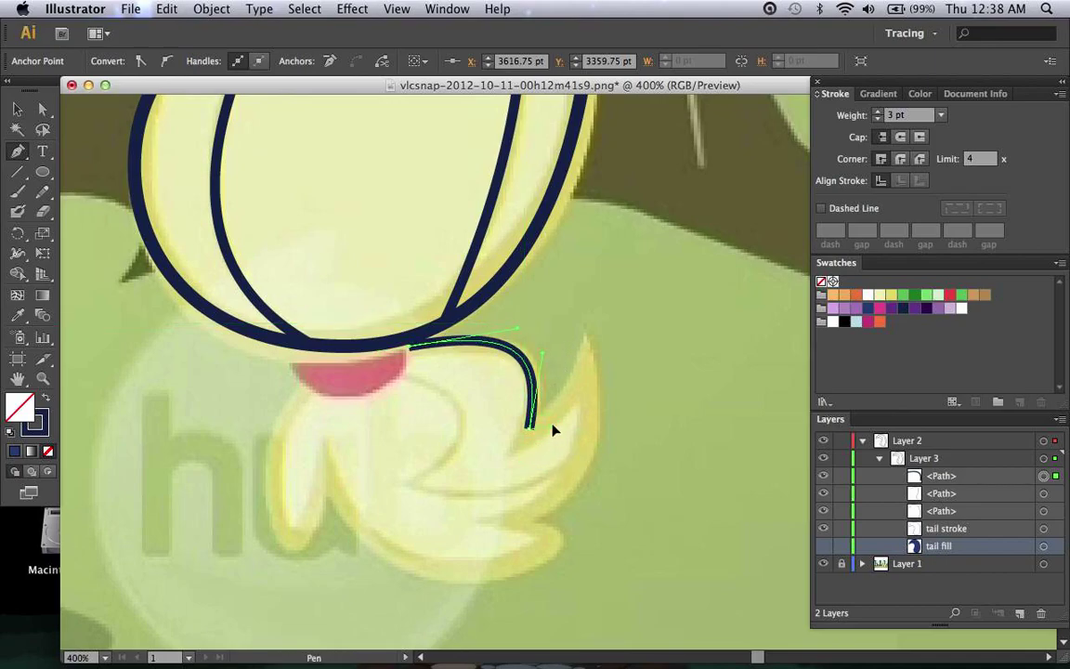
Step: Try to extend the tuft outline from the upper notch up to the pointed tip with a curved segment
left_click(586, 352)
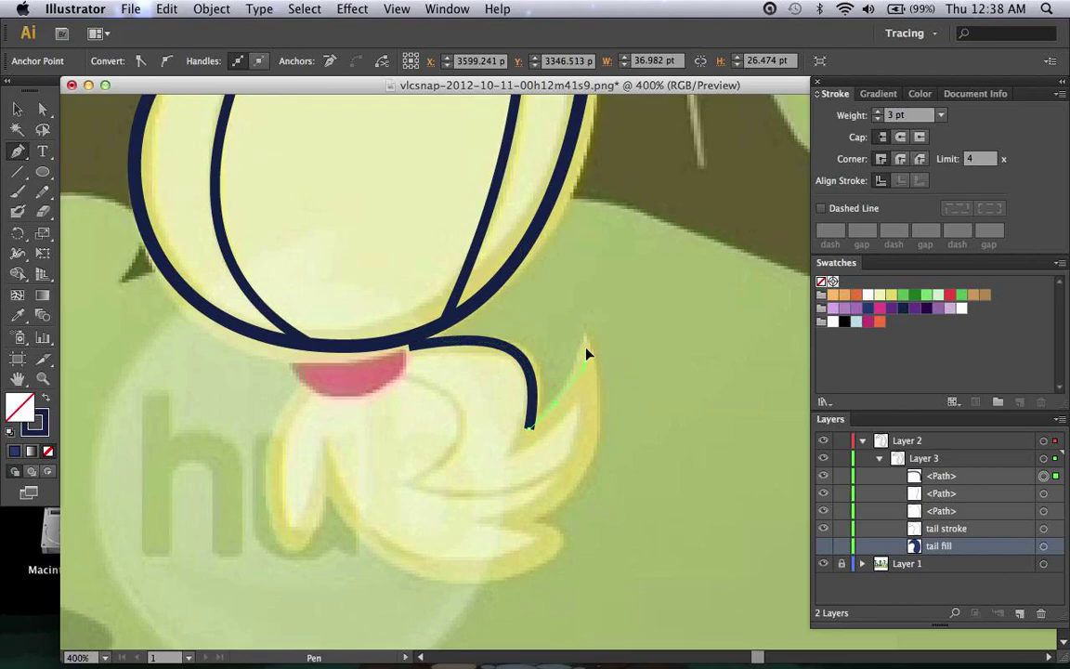
mouse_move(586, 345)
left_mouse_down()
mouse_move(595, 393)
mouse_move(557, 407)
mouse_move(548, 434)
left_mouse_up()
left_click(528, 430, "super")
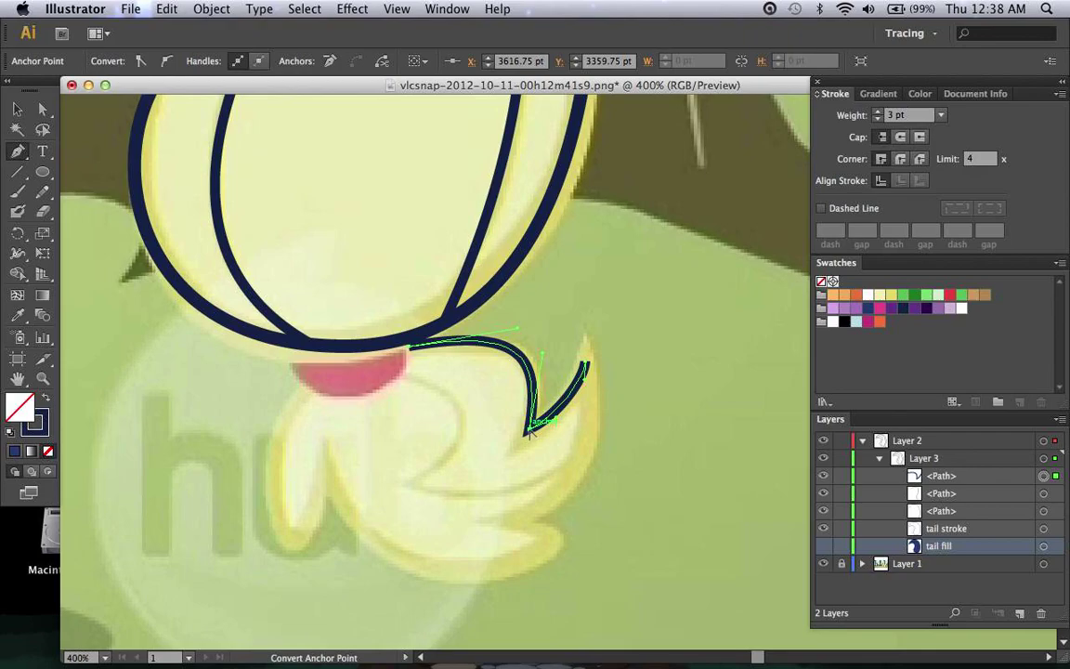
Step: Try to change the tip's direction with the Convert Anchor Point tool, then convert that anchor to a corner
left_click(18, 151)
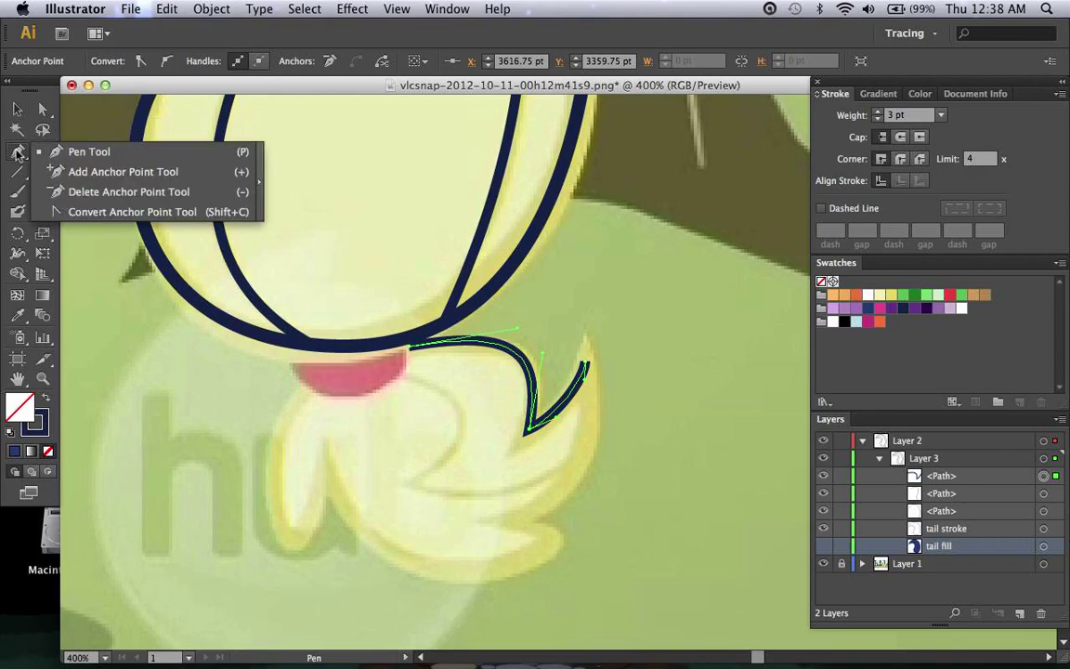
left_click(110, 213)
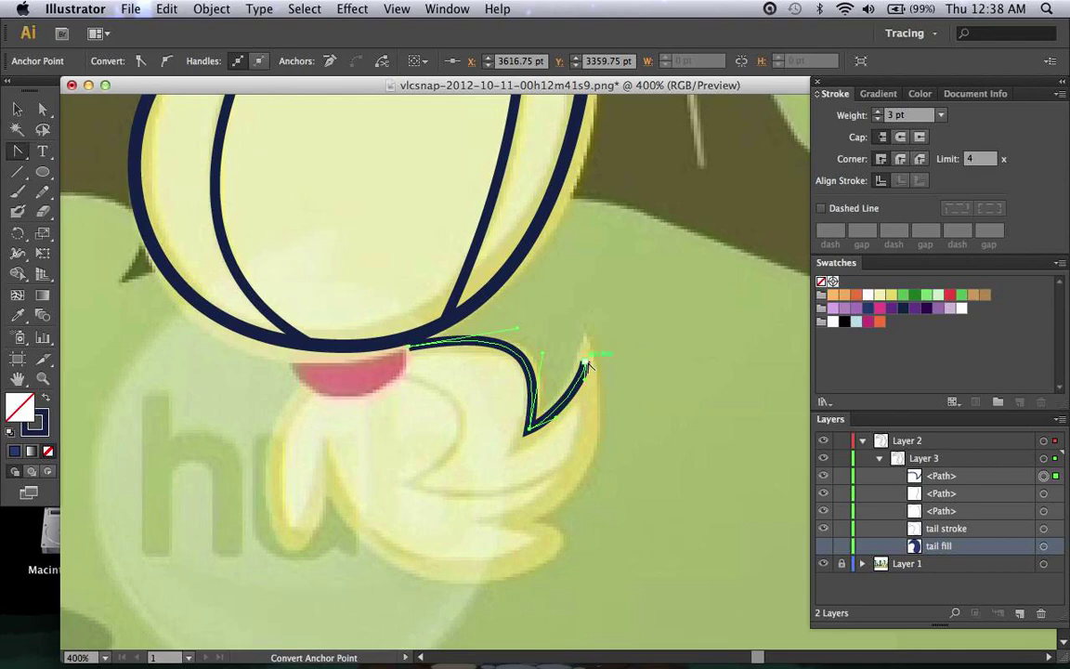
mouse_move(587, 366)
left_mouse_down()
mouse_move(590, 319)
mouse_move(599, 319)
mouse_move(593, 333)
mouse_move(589, 301)
mouse_move(586, 330)
mouse_move(604, 338)
mouse_move(592, 396)
left_mouse_up()
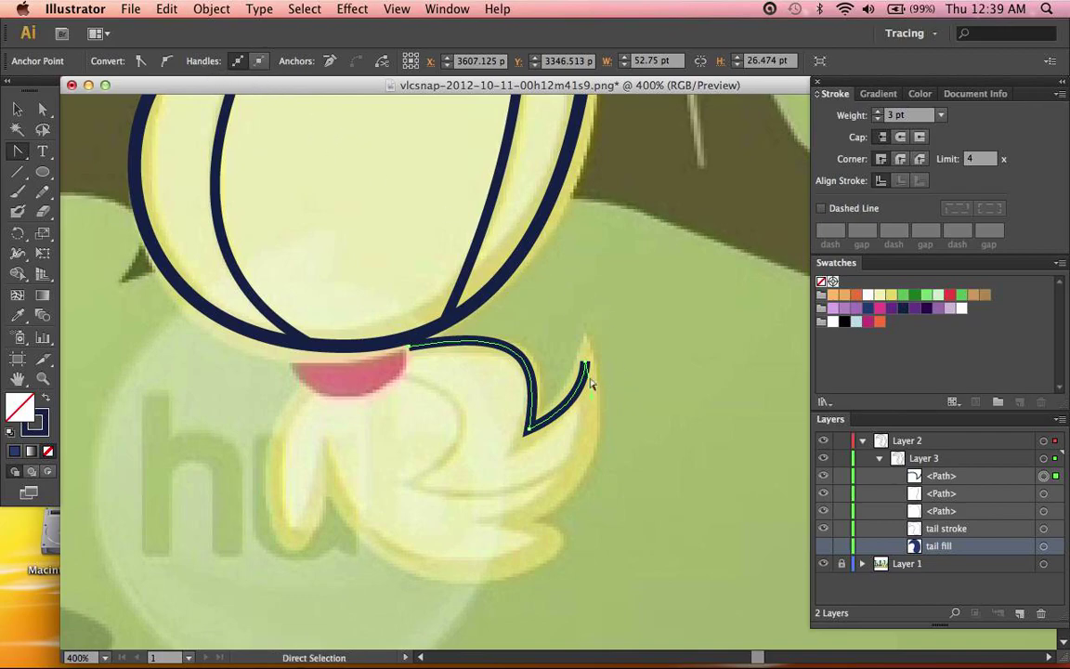
left_click_drag(584, 365, 585, 368)
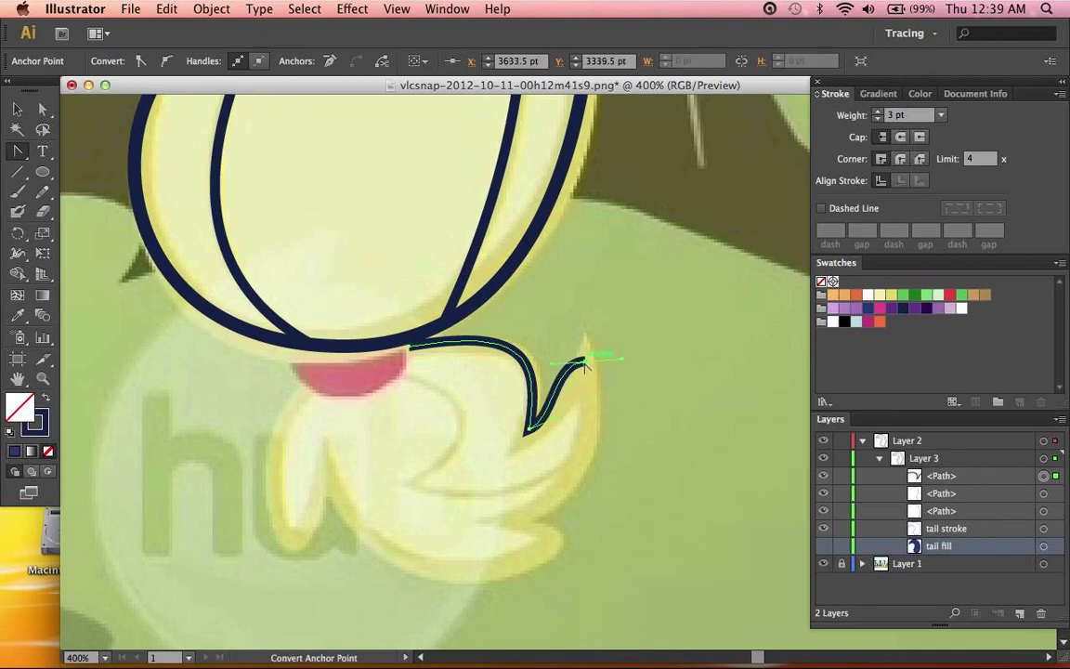
left_click(585, 363)
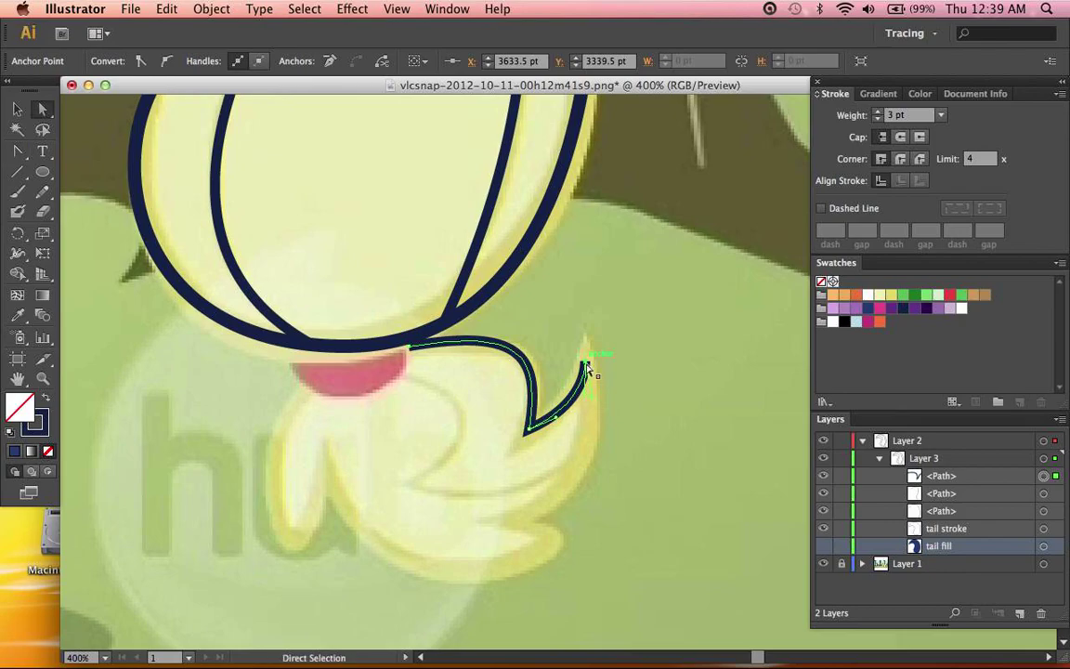
left_click(587, 369)
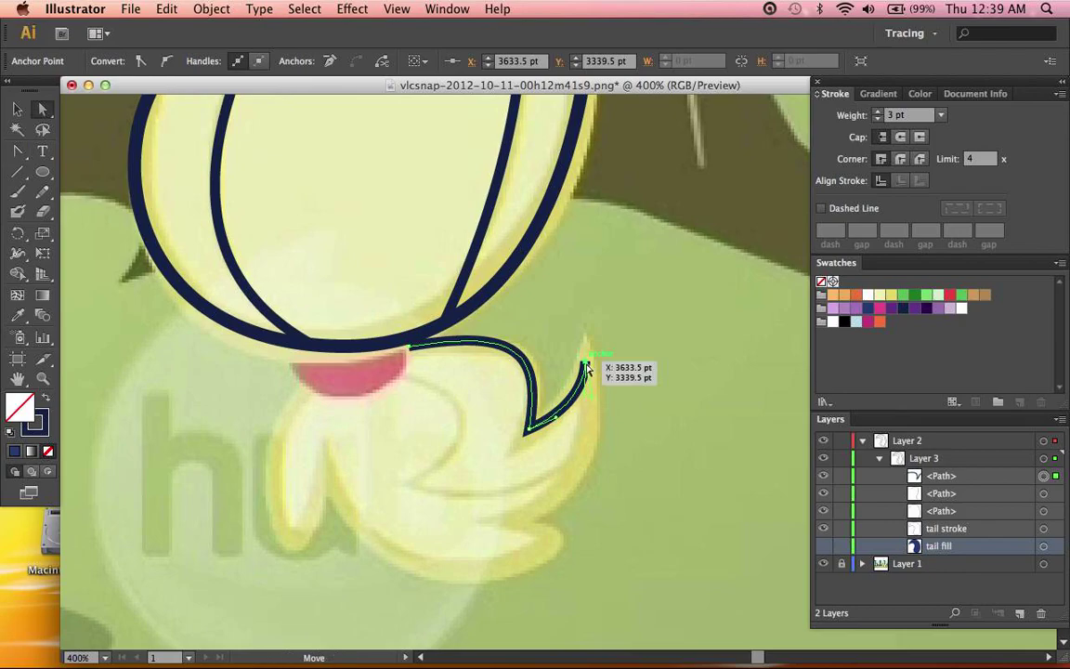
left_click(160, 62)
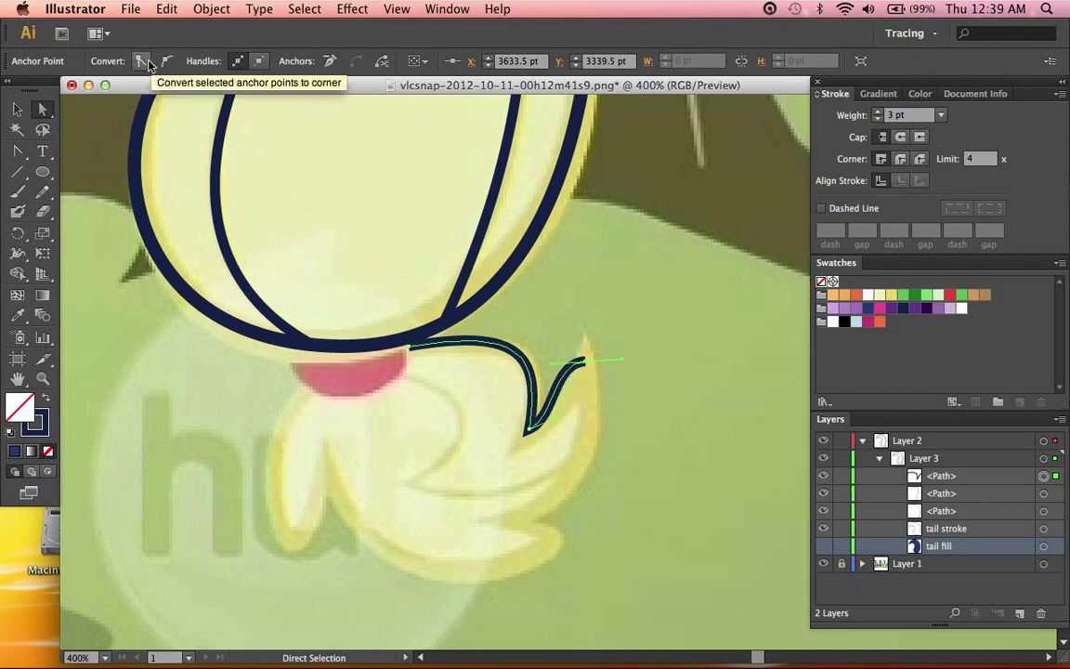
left_click(142, 62)
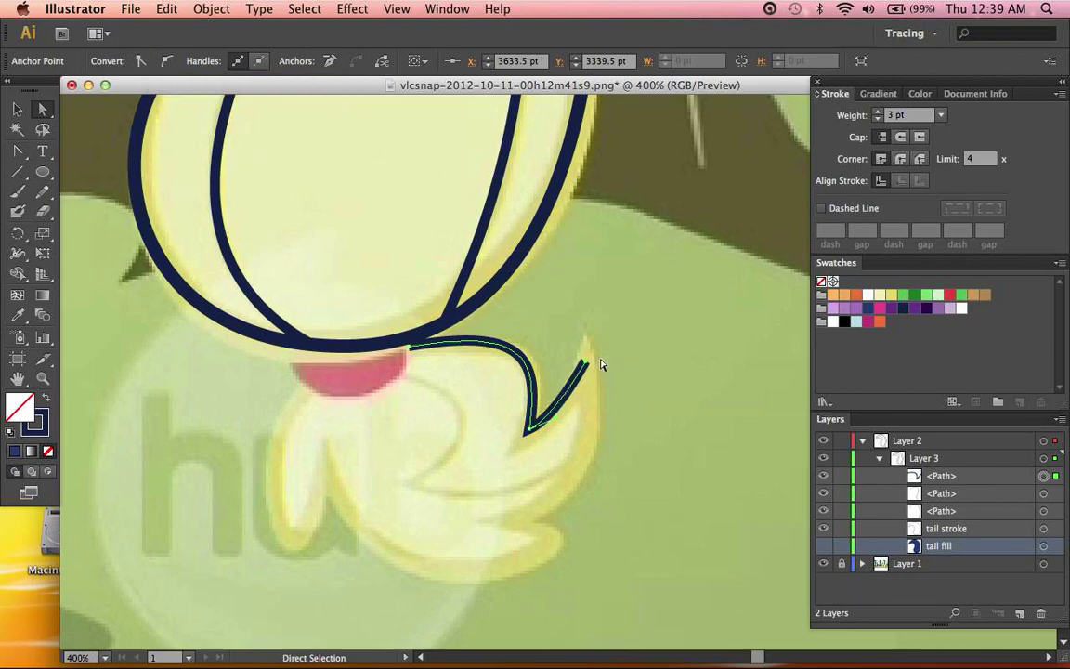
Step: Try to pull a new handle from the tuft's tip, then remove that anchor with the Delete Anchor Point tool
key("p")
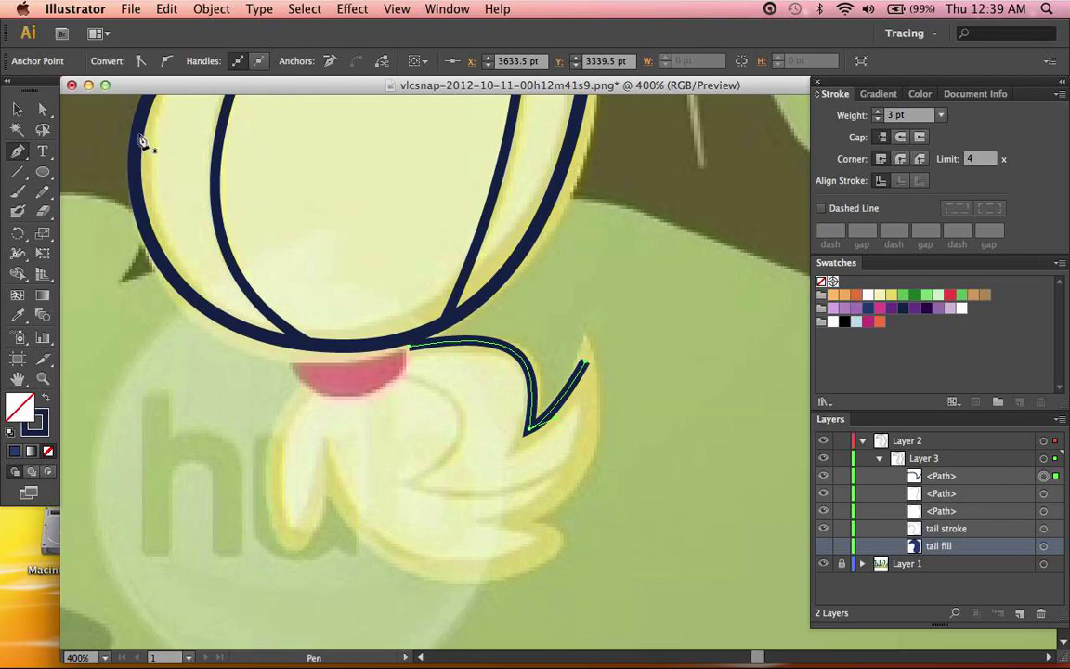
key("super")
left_click_drag(586, 364, 589, 350)
left_click(588, 370)
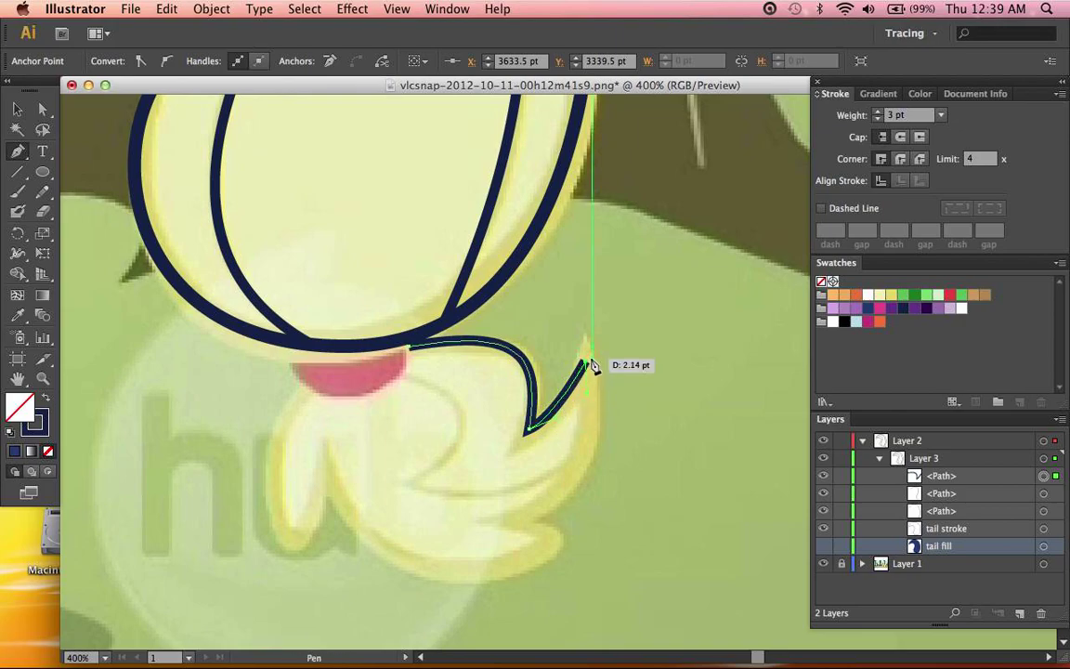
left_click_drag(586, 365, 589, 349)
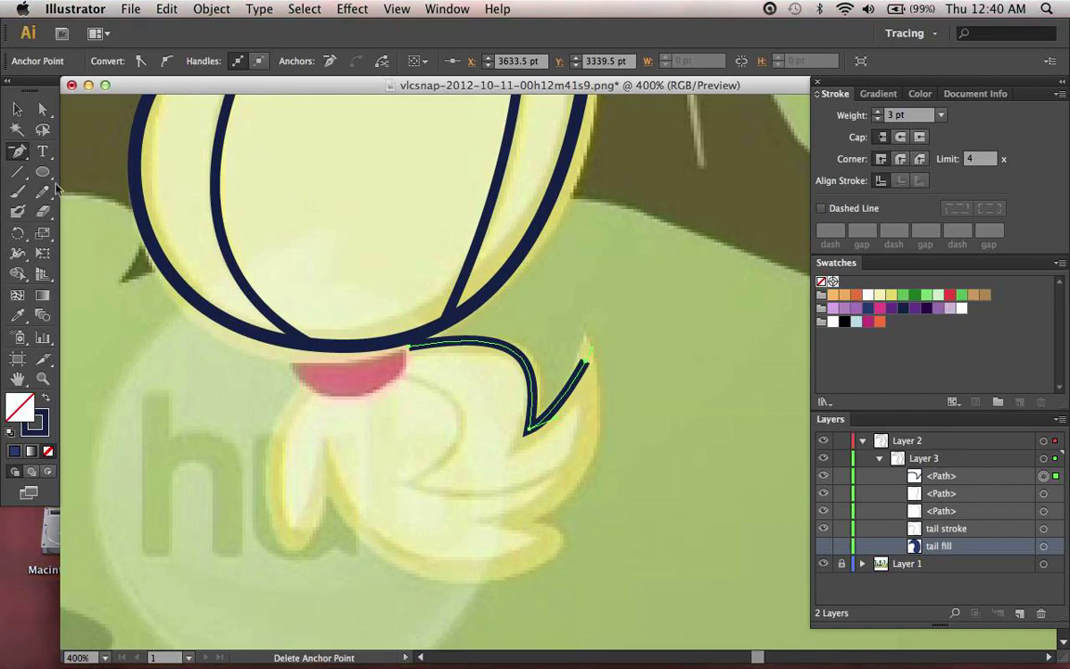
left_click(19, 171)
left_click(20, 152)
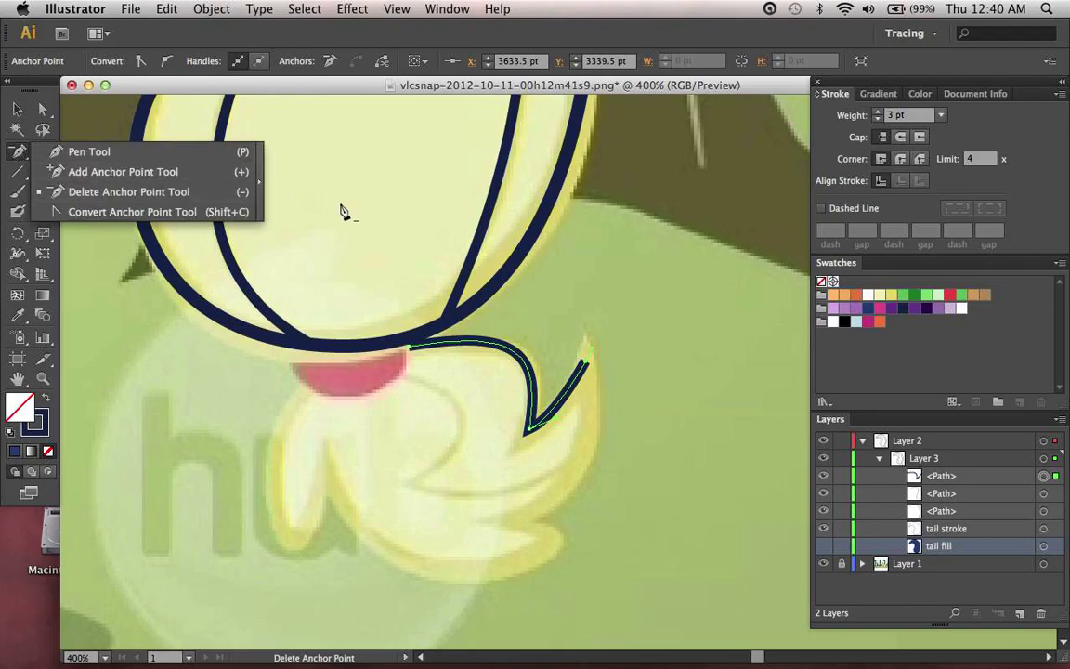
left_click(411, 210)
left_click(589, 365)
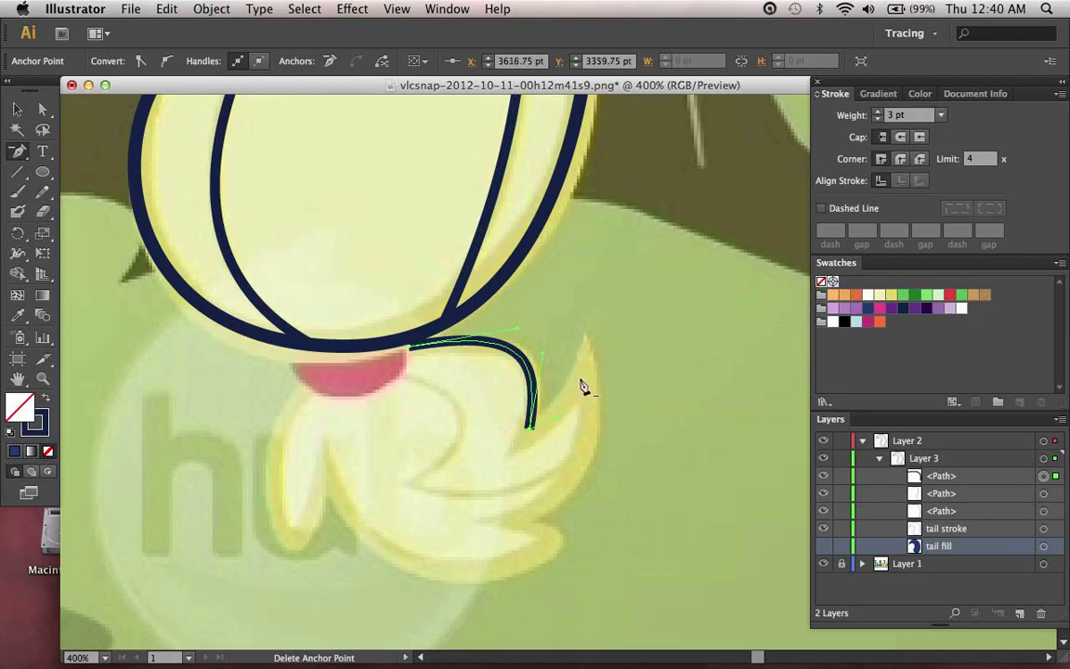
Step: Continue the tuft path with the Pen tool from the upper notch, curving up to the pointed tip
key("a")
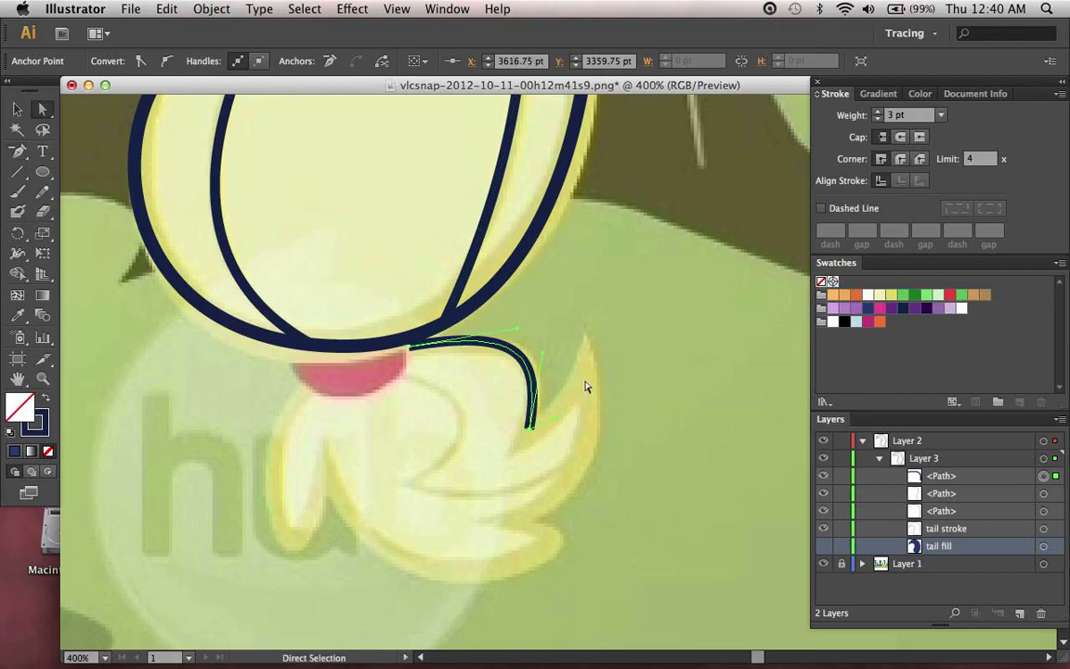
key("p")
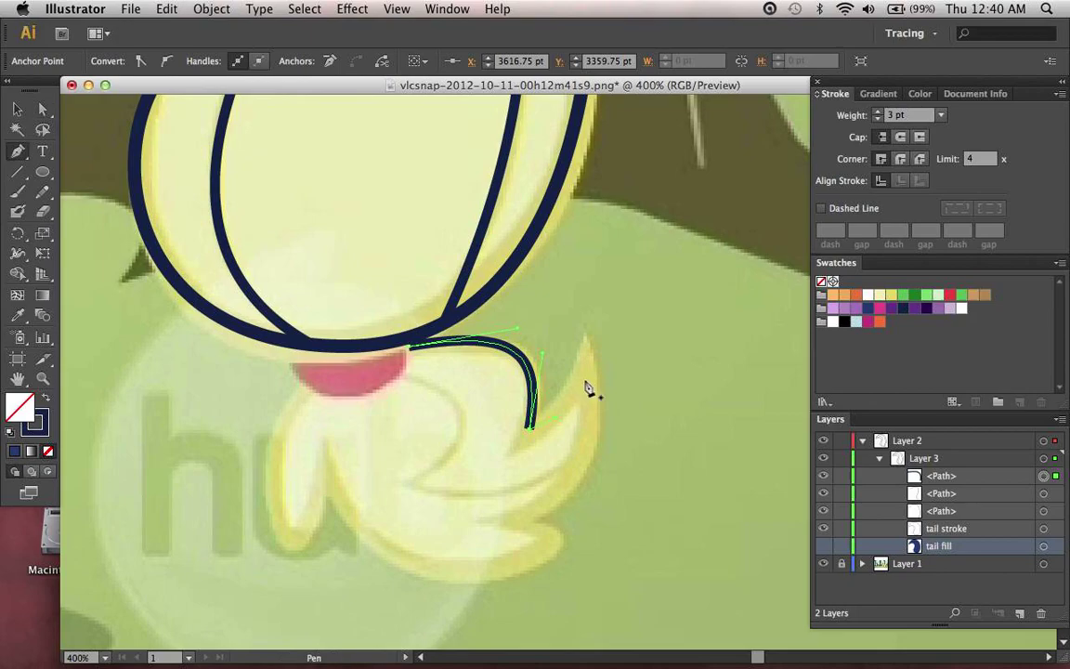
left_click(531, 427)
mouse_move(584, 390)
left_mouse_down()
mouse_move(585, 346)
mouse_move(585, 358)
left_mouse_up()
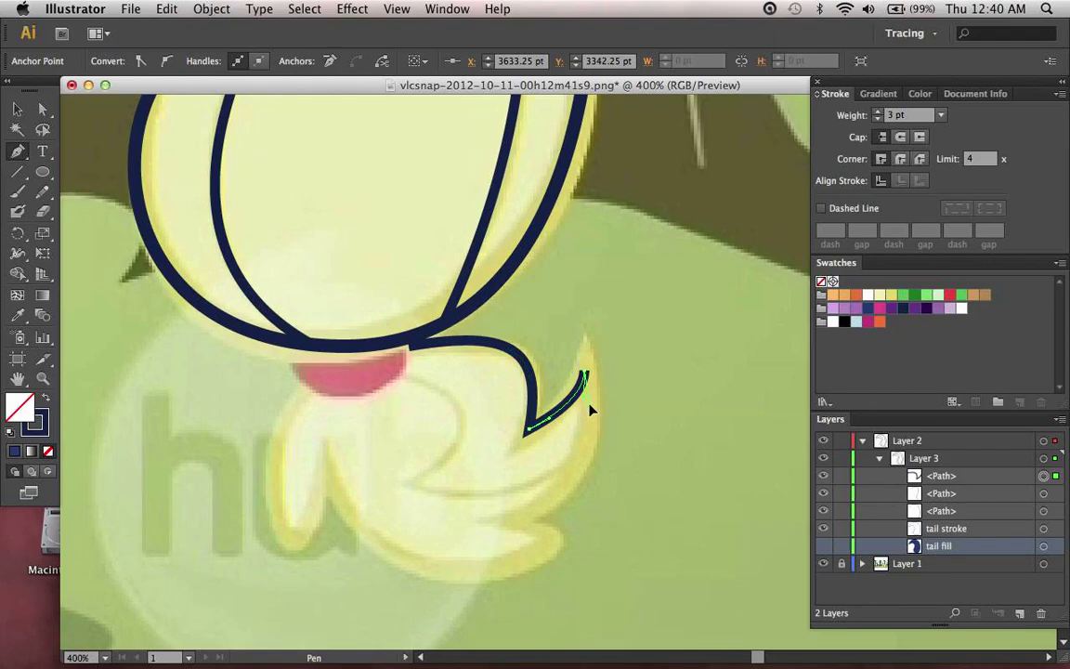
Step: Draw the tuft's outer edge from the pointed tip down to the lower notch and fit its end handle to the reference
scroll(590, 411, "down", 3)
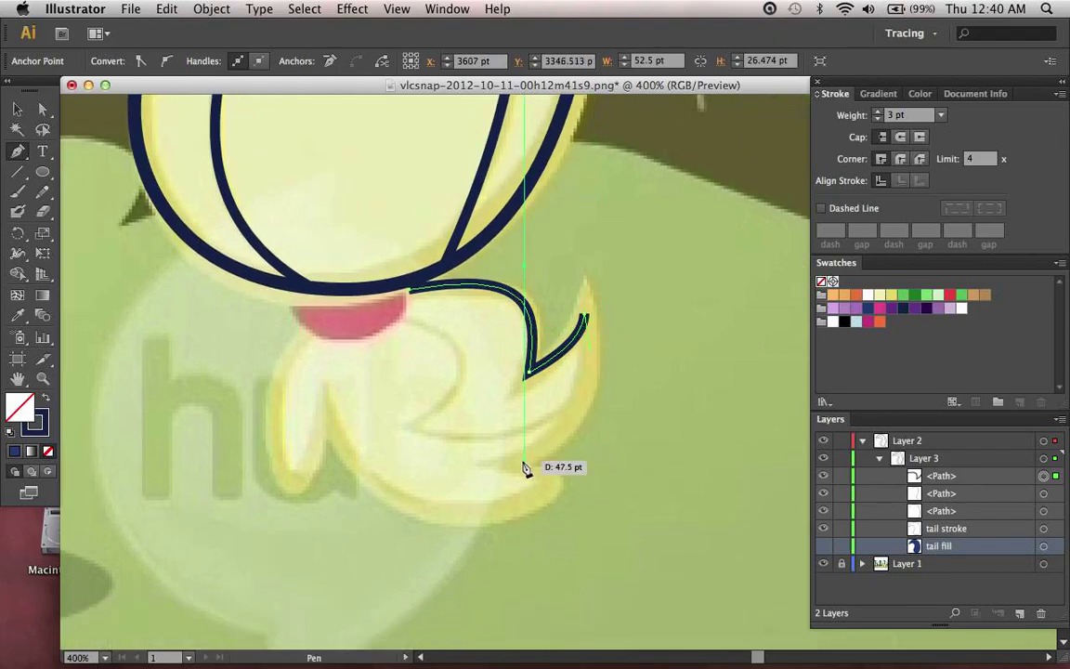
left_click_drag(507, 467, 485, 468)
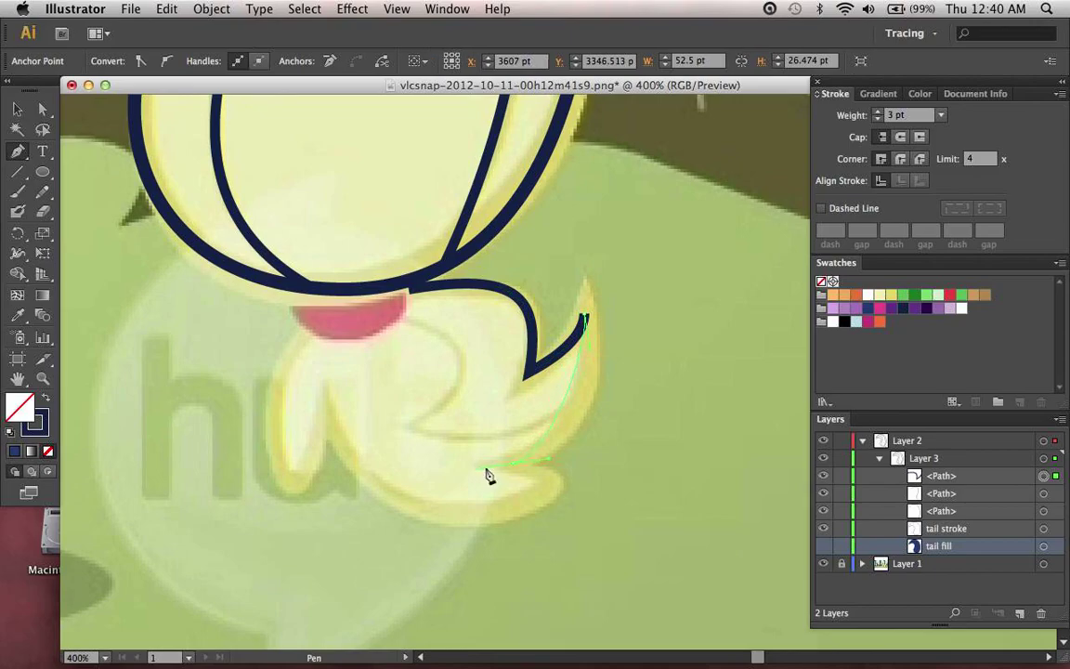
left_click_drag(546, 457, 592, 433)
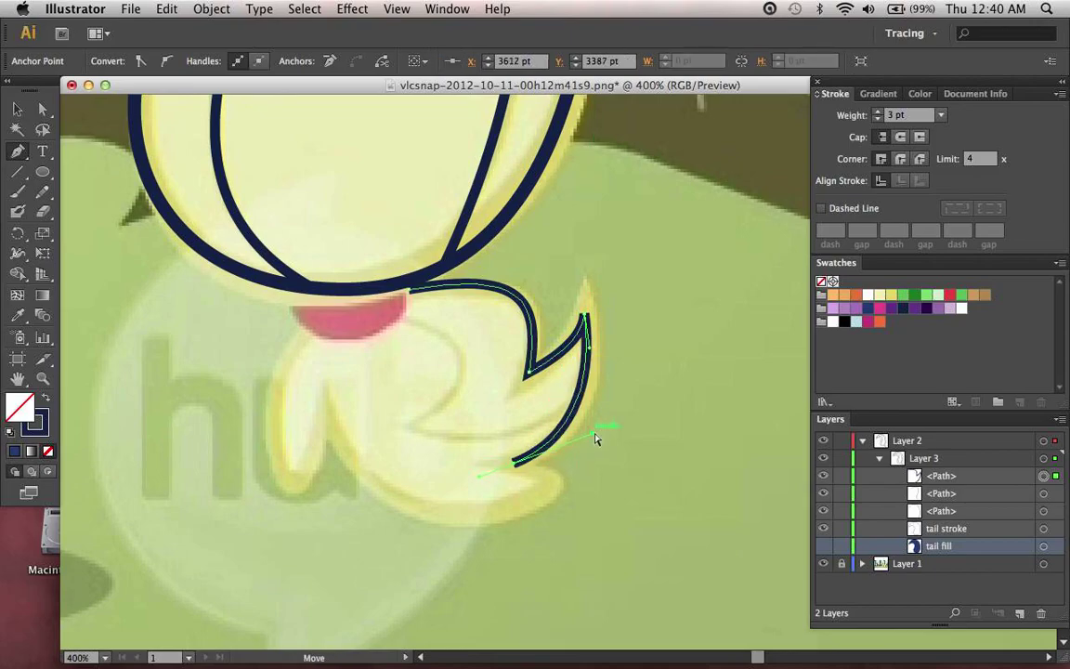
Step: Reshape the outer edge by pulling the tip anchor's lower handle outward, undoing the first handle adjustment
left_click(586, 317, "super")
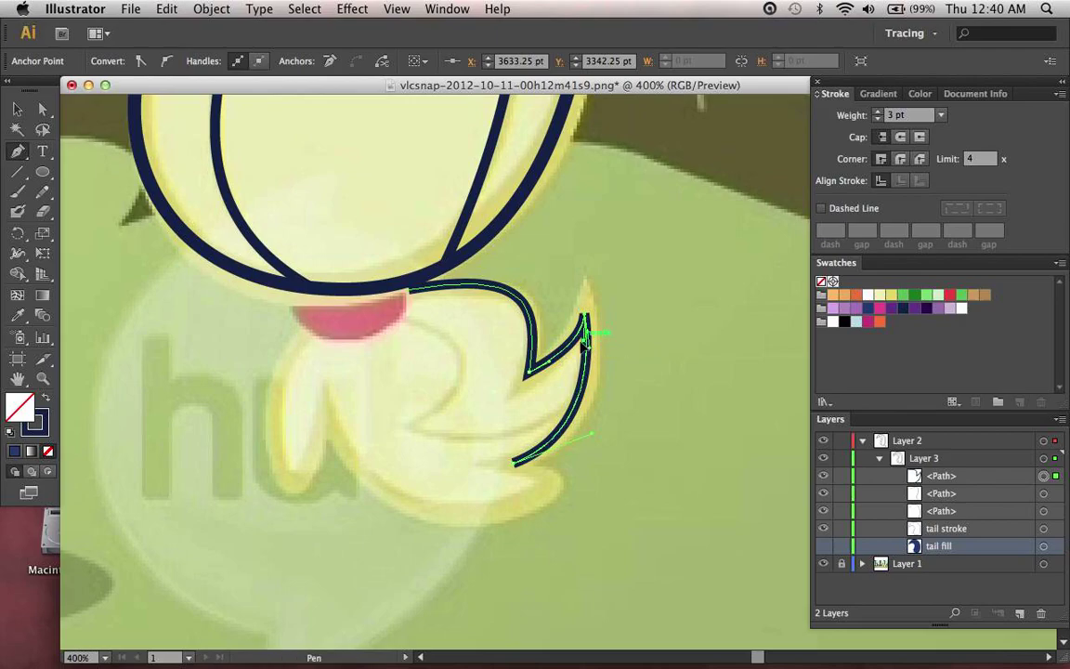
left_click_drag(585, 342, 578, 340)
key("super+z")
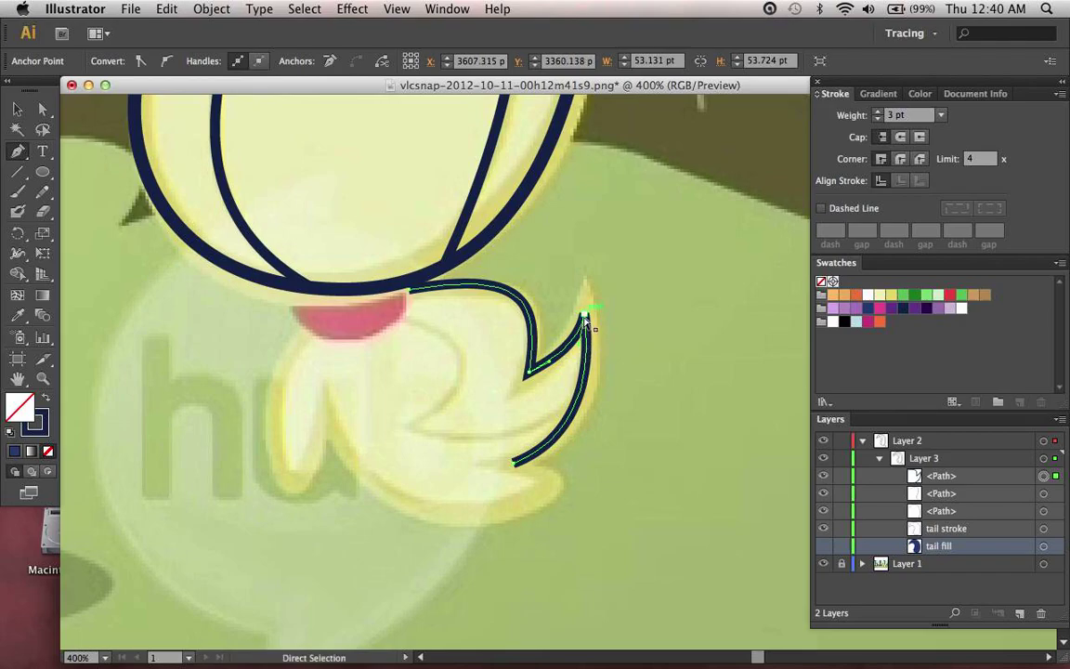
left_click(585, 319, "super")
left_click_drag(588, 346, 599, 351)
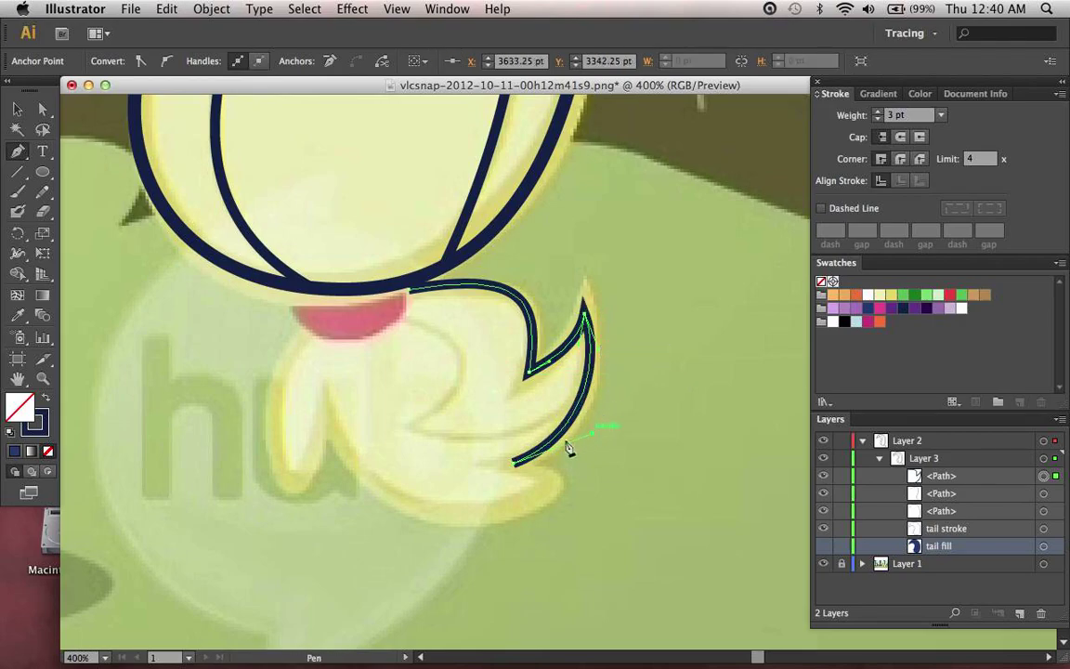
Step: Draw the tuft's lower lobe and bottom edge around to the inner notch, bending the bottom edge to match the reference
left_click(514, 464, "super")
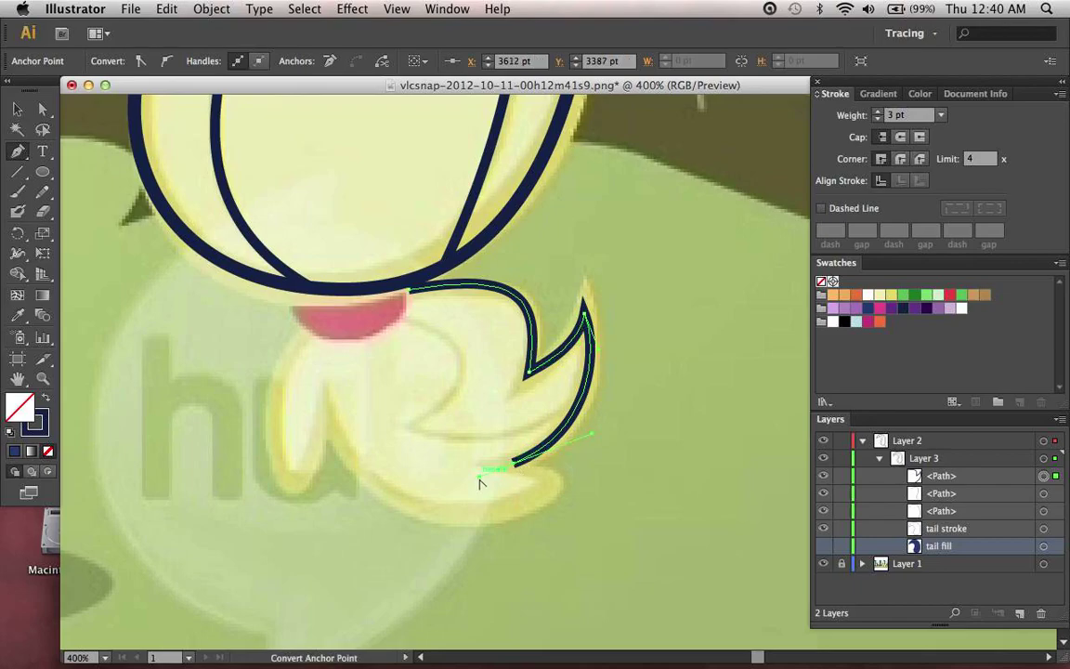
mouse_move(480, 482)
left_mouse_down()
mouse_move(542, 470)
mouse_move(534, 505)
mouse_move(507, 519)
mouse_move(578, 488)
mouse_move(363, 449)
mouse_move(327, 413)
mouse_move(315, 360)
left_mouse_up()
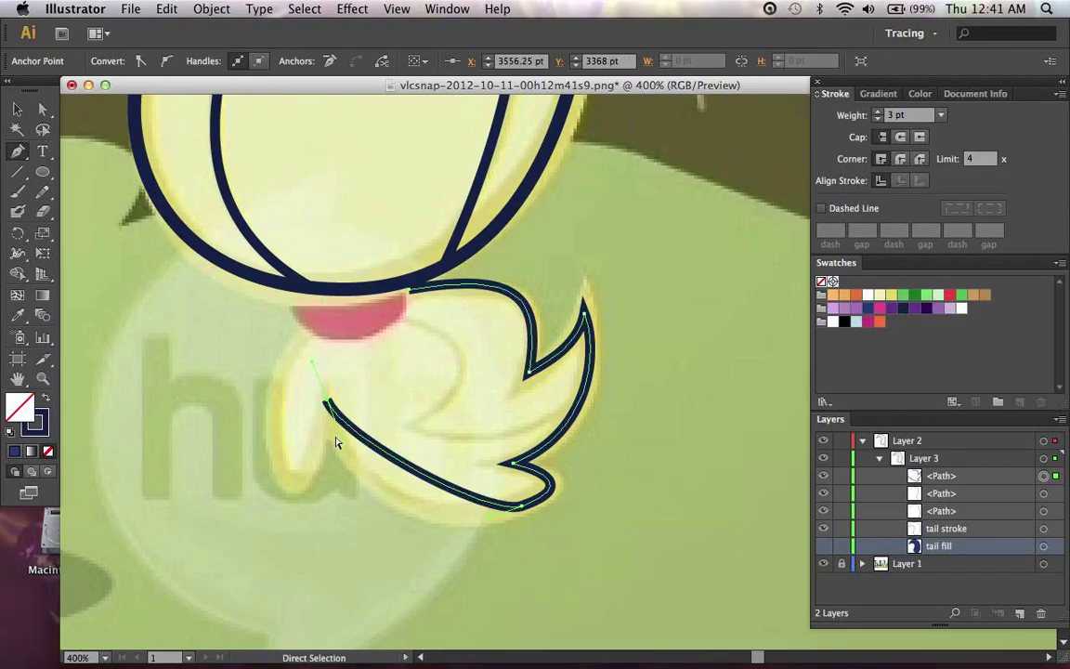
left_click_drag(351, 474, 365, 536)
Step: Draw the tuft's small hanging lobe and close the outline back at its starting point across the hair band
mouse_move(316, 361)
left_mouse_down()
mouse_move(319, 451)
mouse_move(275, 447)
mouse_move(275, 396)
left_mouse_up()
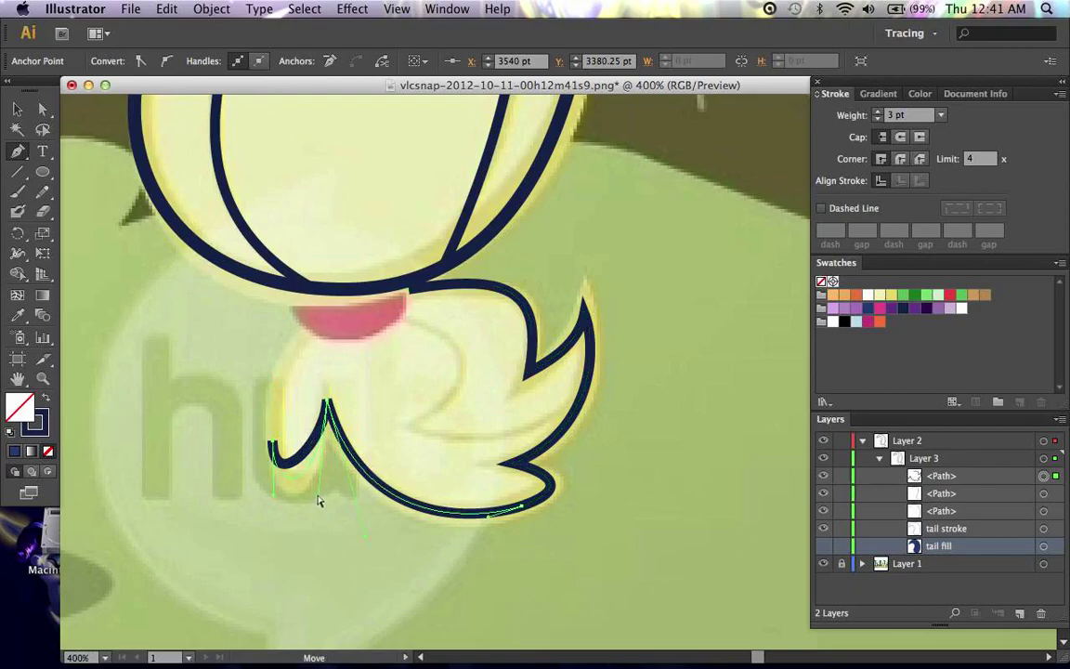
left_click_drag(275, 447, 362, 297)
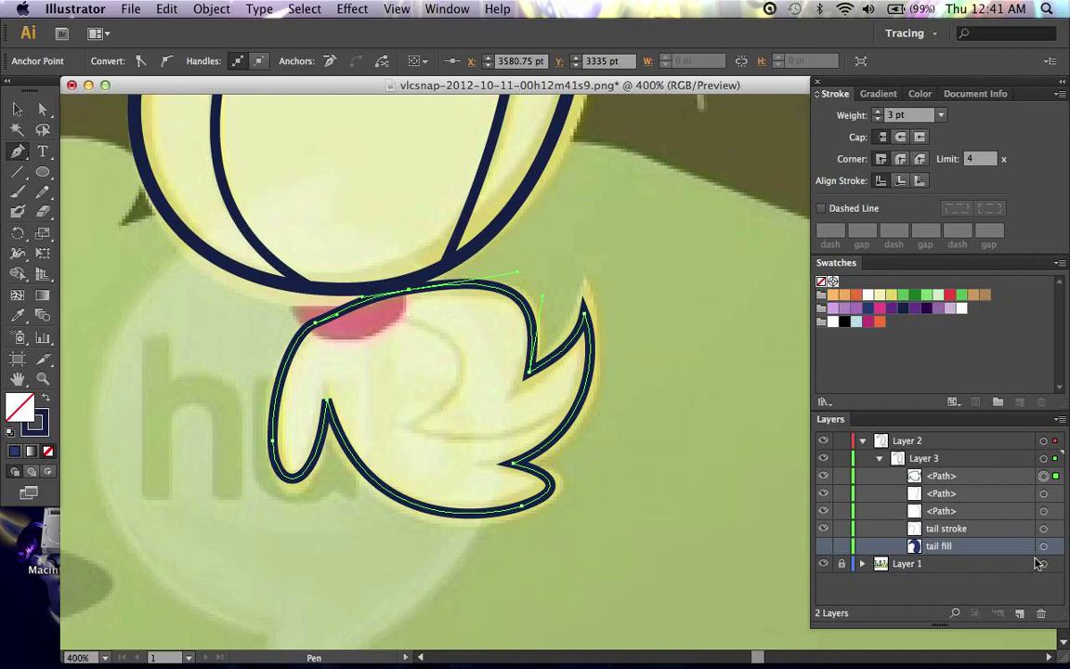
Step: Copy the closed tuft outline and paste the duplicate in front, directly over the original
left_click(1043, 476)
key("super+c")
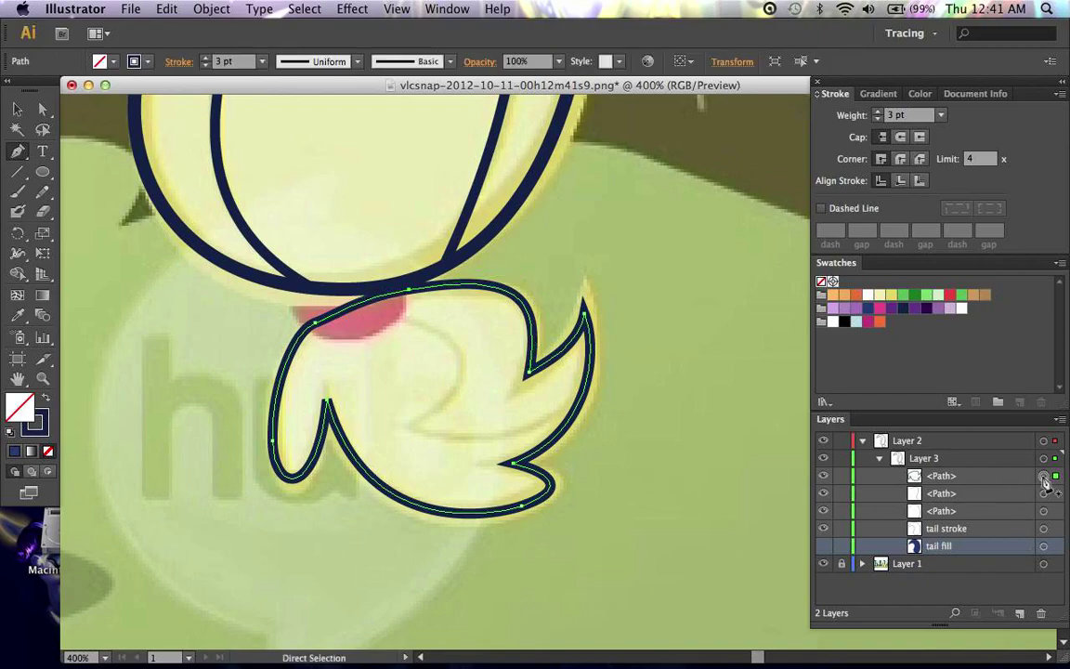
key("super+f")
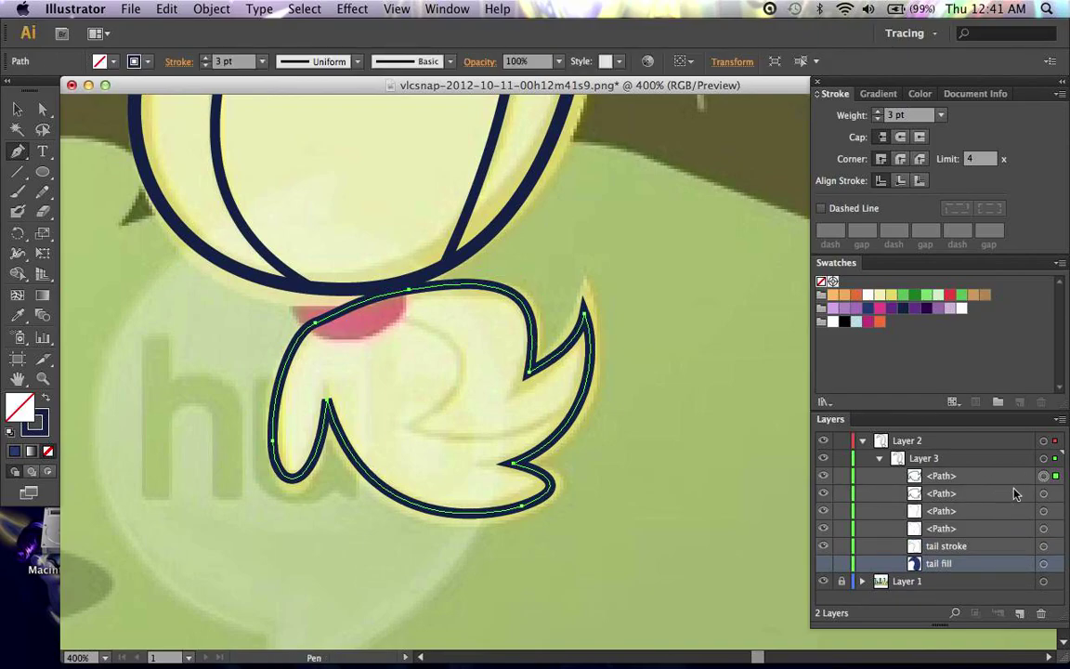
Step: Fill the lower tuft copy with the dark blue colour, remove its stroke, and select the upper outline copy
left_click(1043, 493)
left_click(15, 452)
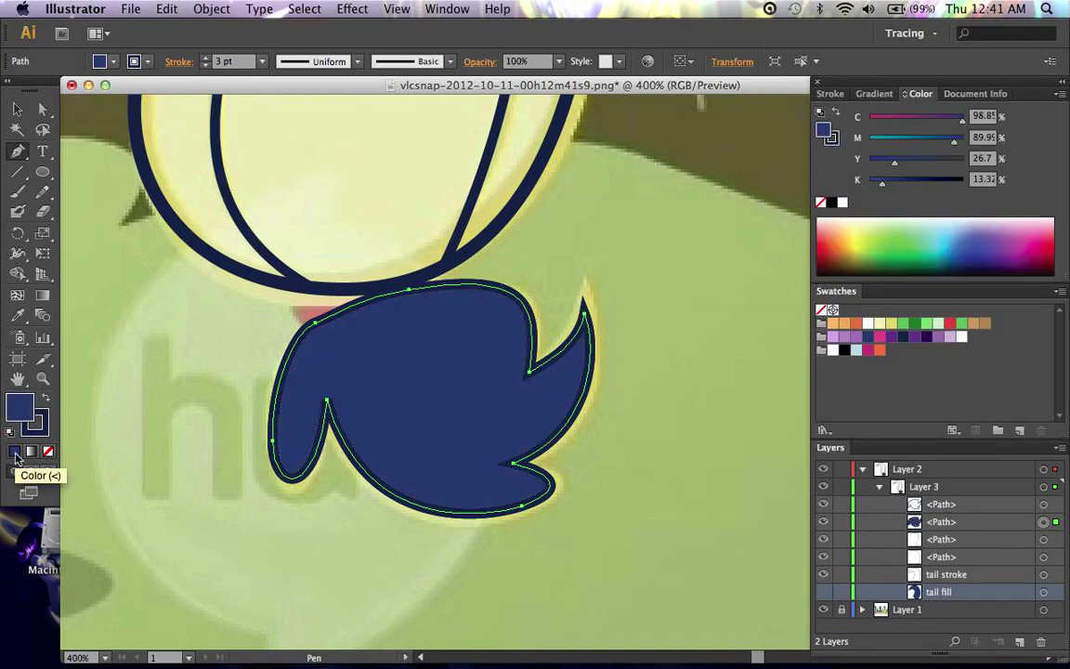
key("x")
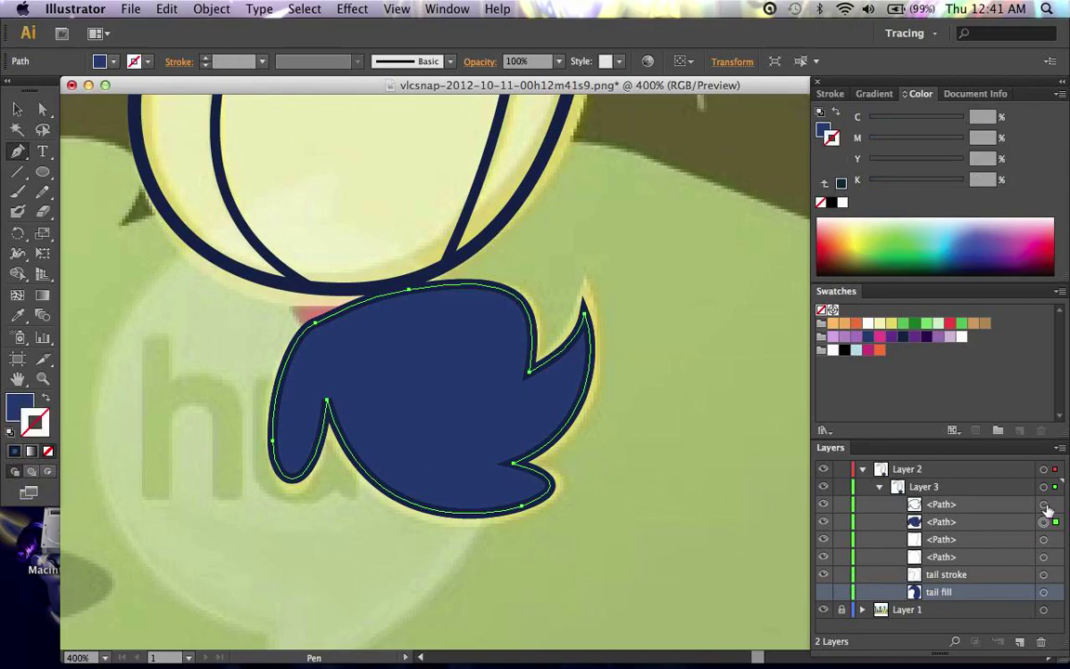
left_click(1053, 505)
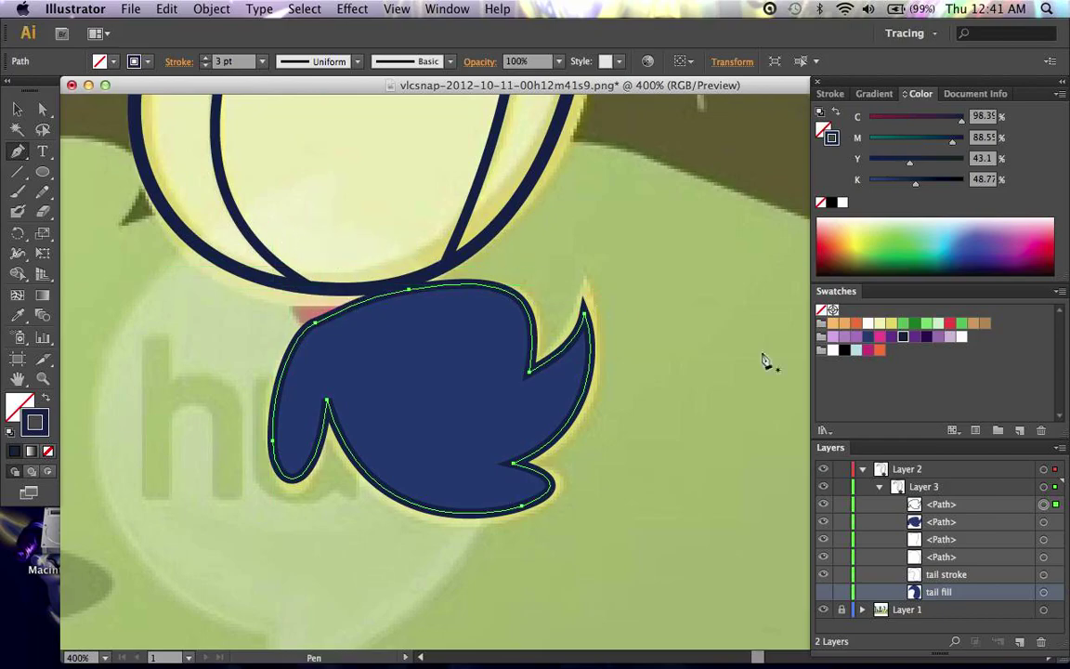
Step: Move both tuft paths beneath the tail fill in the layer order, deselect everything, and hide the blue tuft fill
left_click(1011, 525)
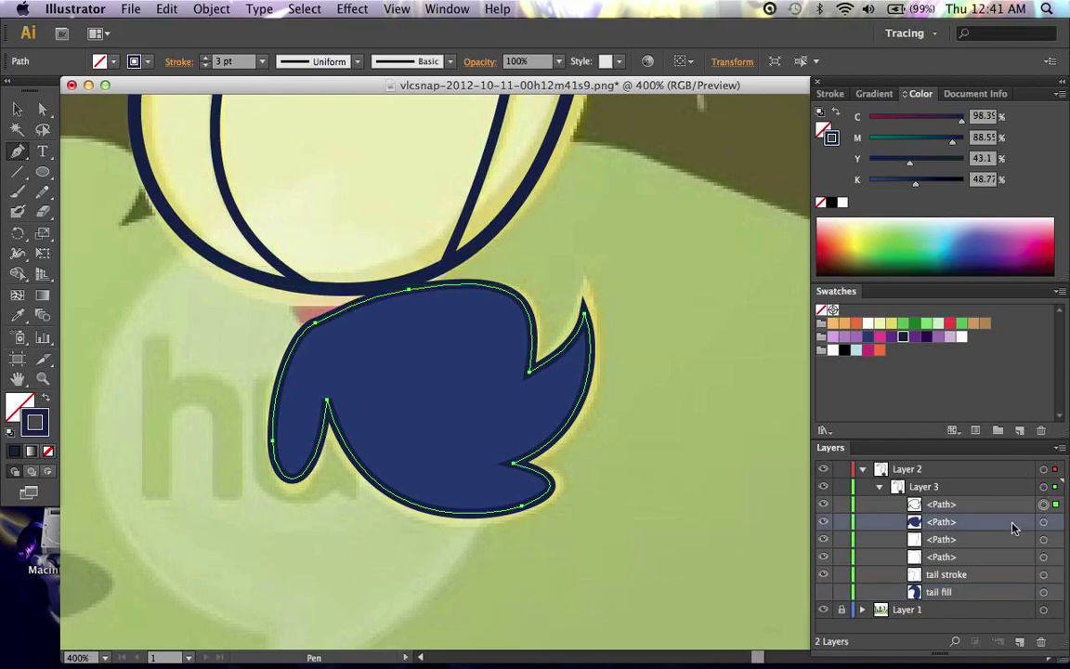
key("super")
left_click(1006, 505, "super")
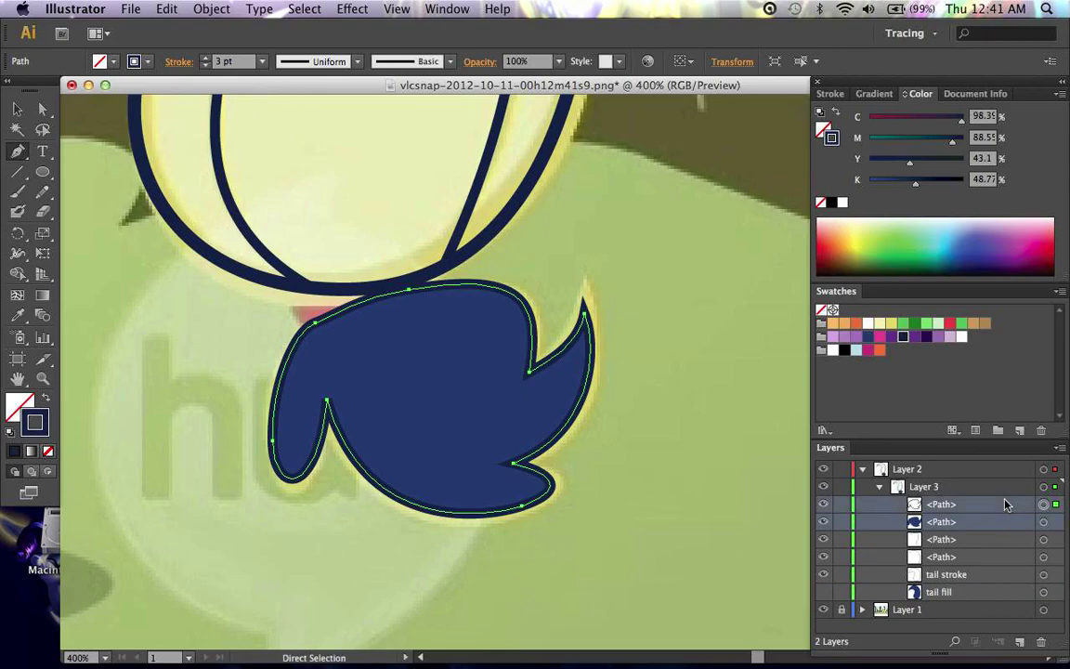
left_click_drag(1006, 504, 1003, 595)
key("super+shift+a")
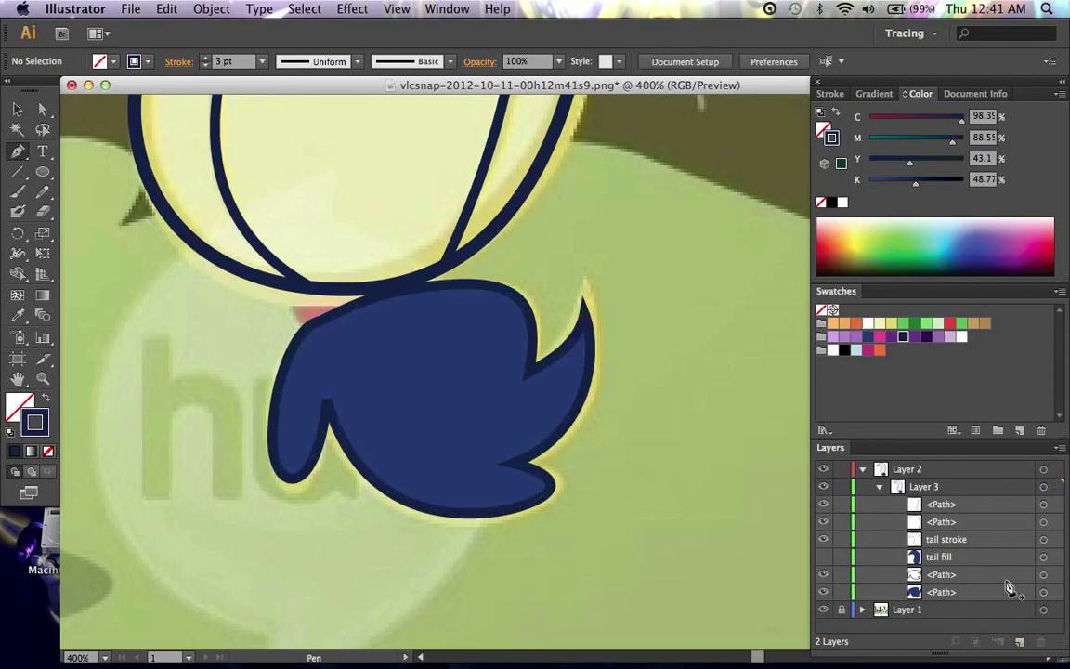
left_click(822, 594)
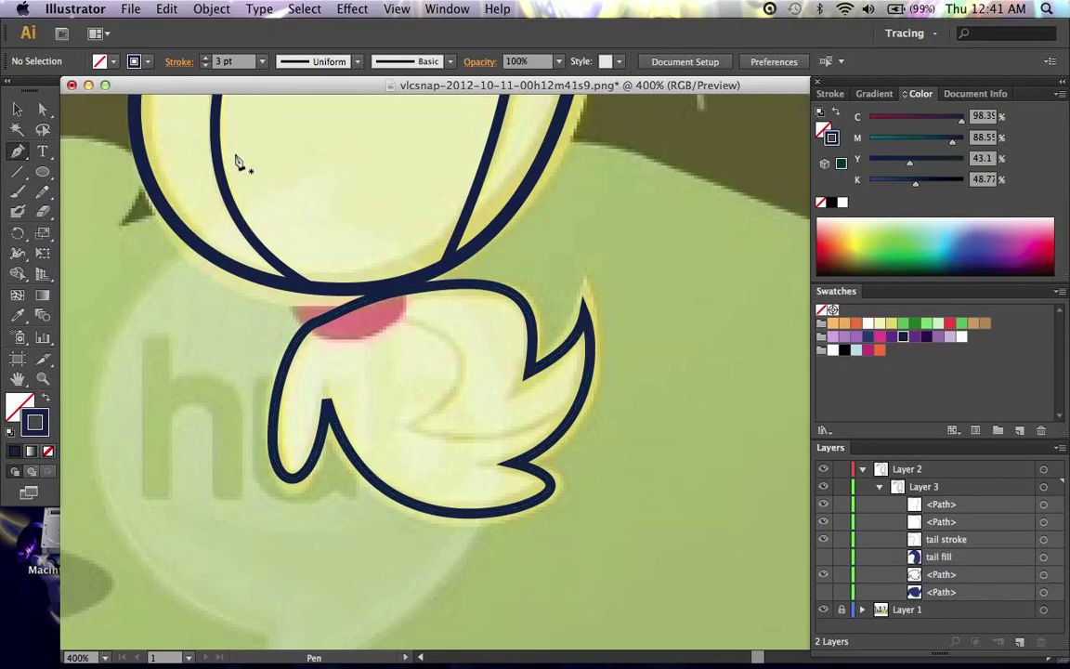
Step: Check the stroke weight of the tail's inner strand line against the rest of the linework
scroll(237, 162, "up", 10)
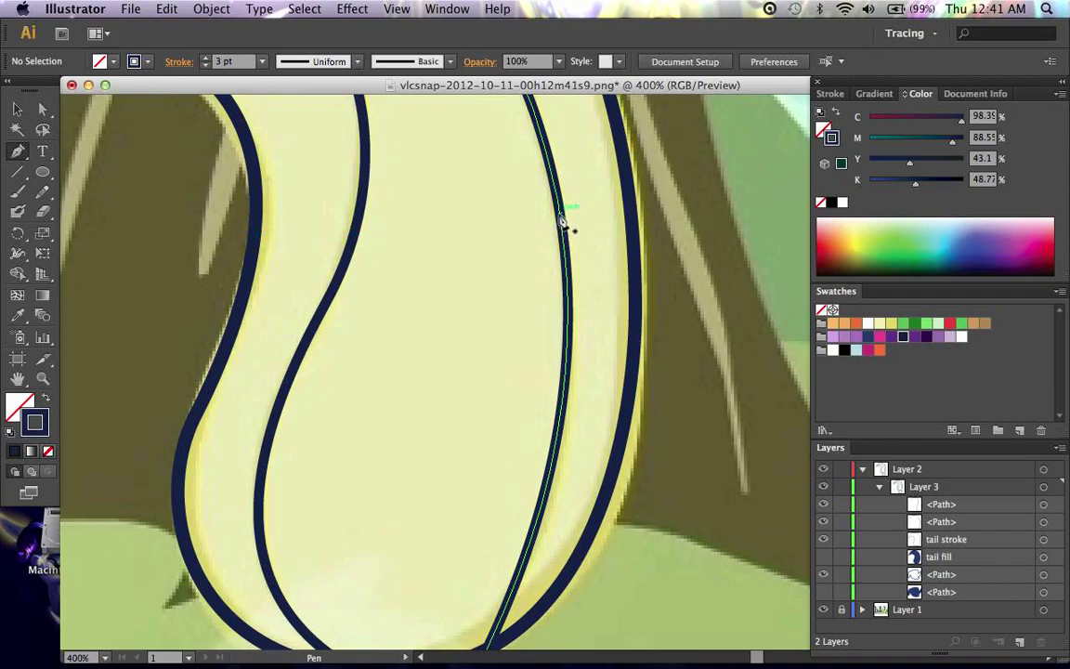
scroll(565, 244, "down", 5)
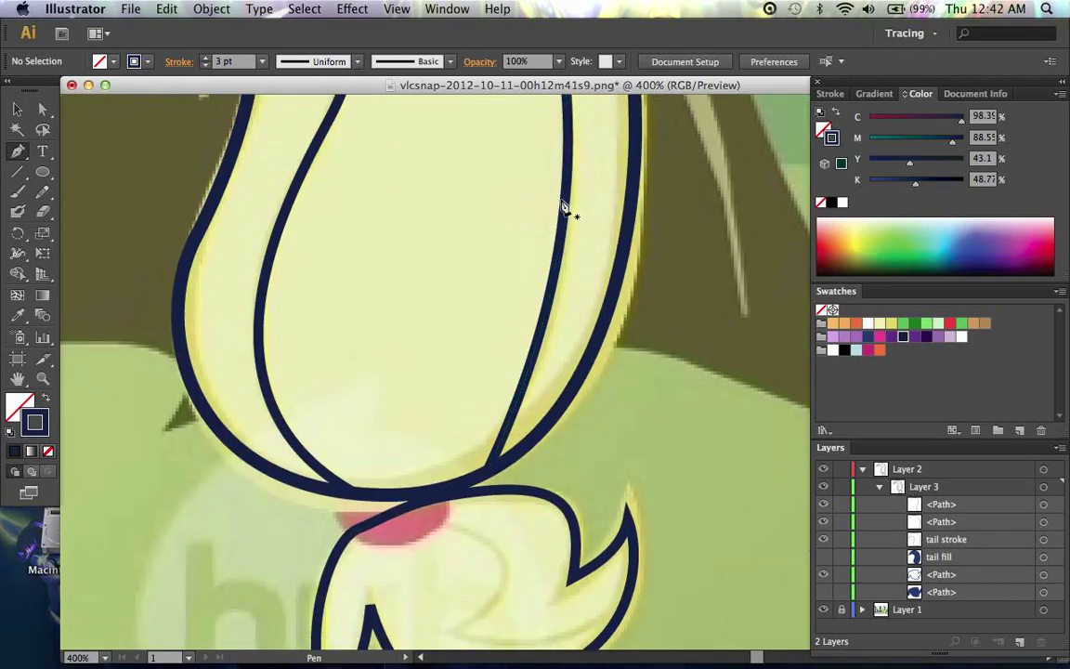
scroll(566, 210, "down", 3)
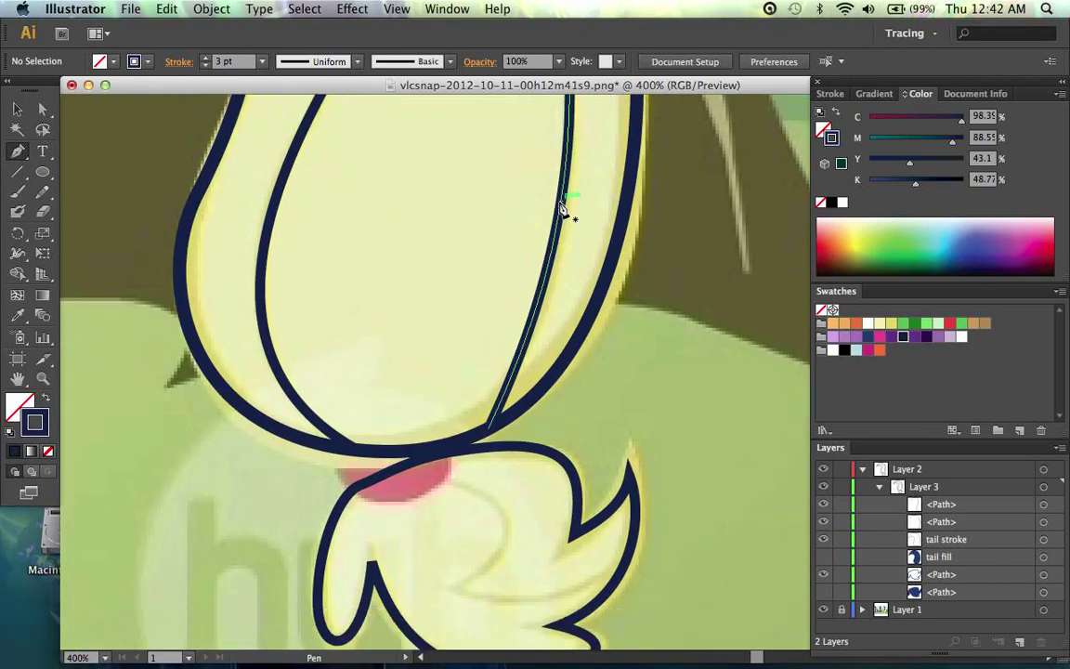
left_click(1044, 505)
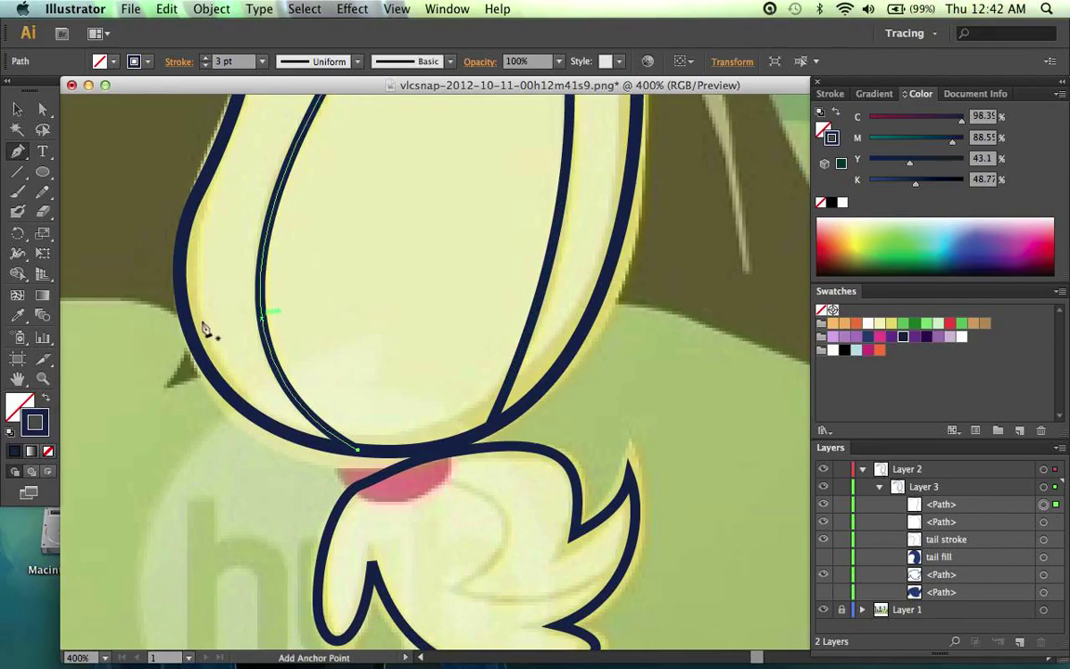
left_click(834, 93)
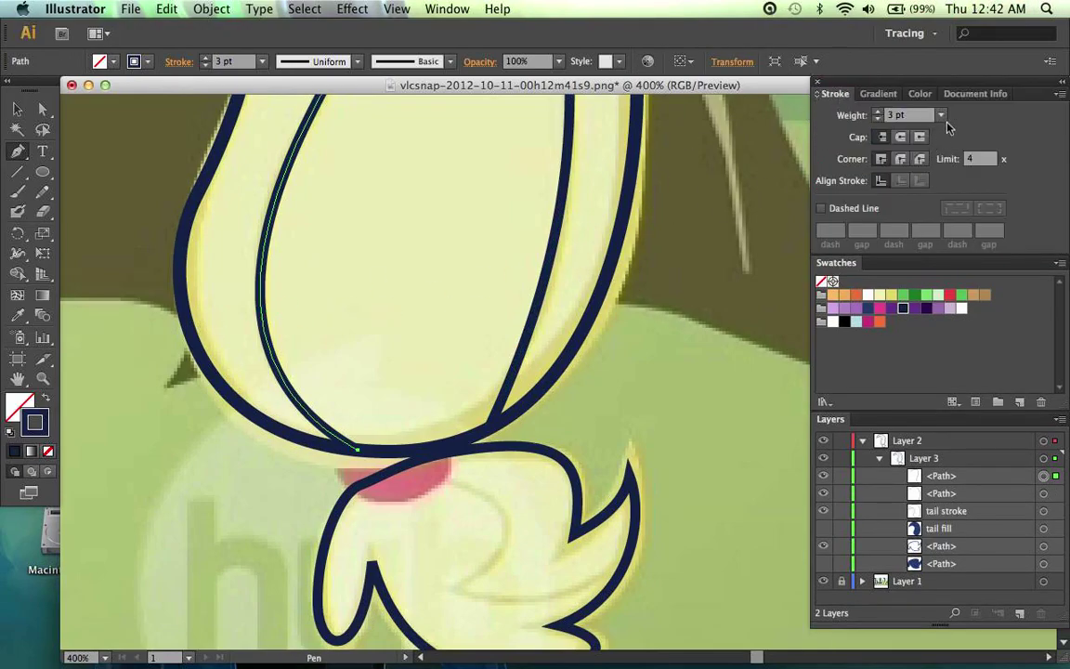
scroll(518, 377, "down", 6)
key("super+shift+a")
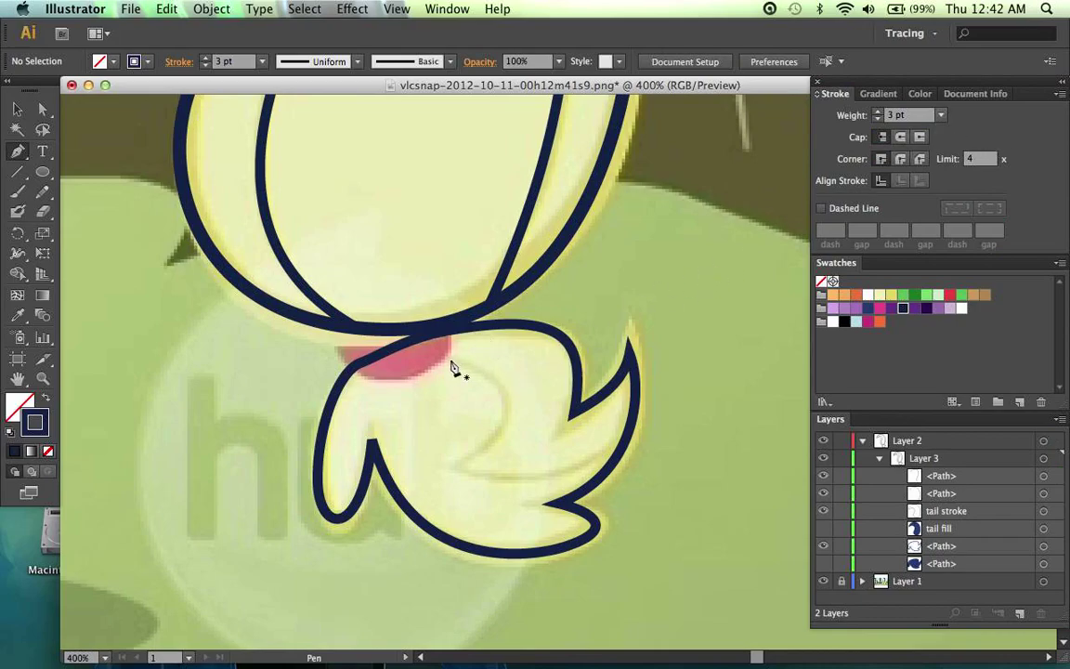
Step: Draw the tuft's inner strand curve from the hair band down to its inner point, with a 2 pt stroke
left_click_drag(460, 361, 464, 362)
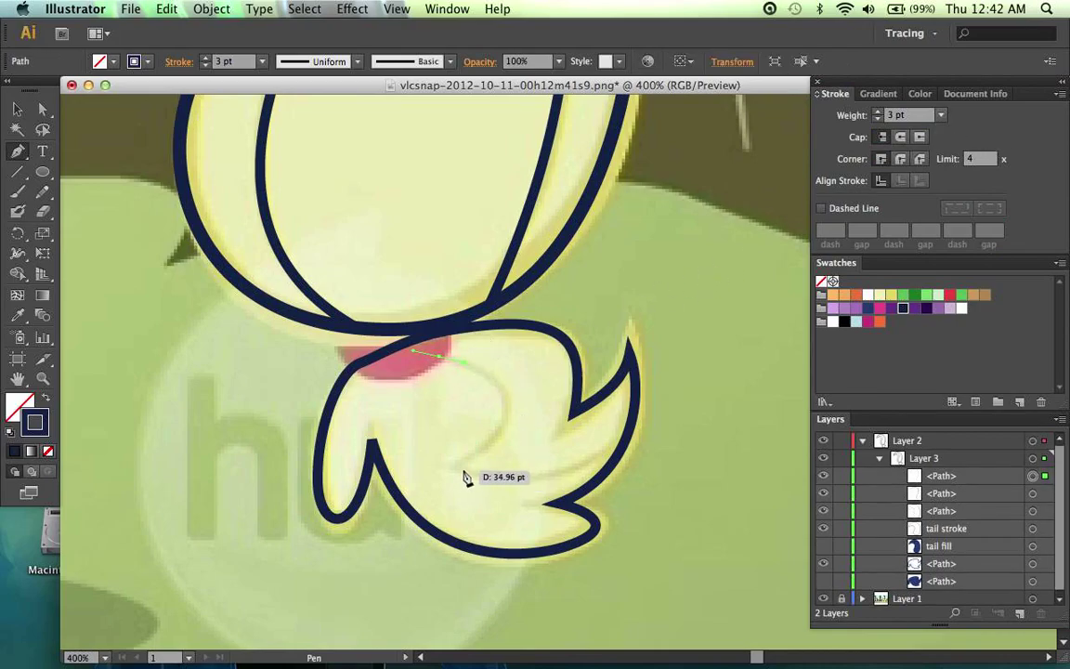
mouse_move(463, 465)
left_mouse_down()
mouse_move(441, 475)
mouse_move(559, 413)
left_mouse_up()
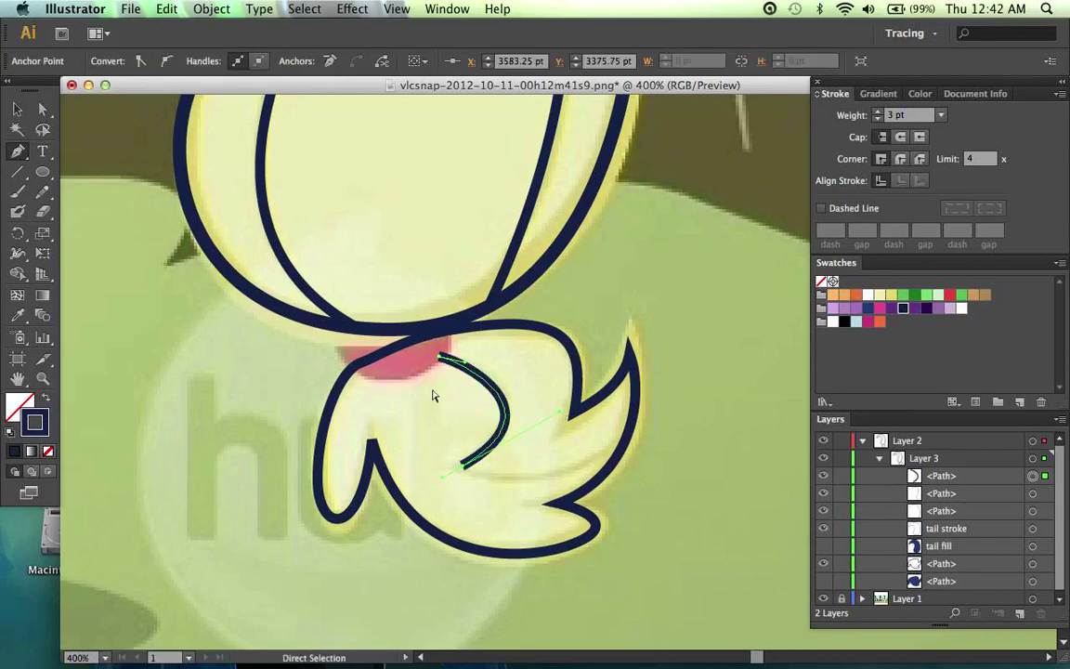
left_click_drag(472, 367, 475, 360)
key("super+z")
left_click(940, 114)
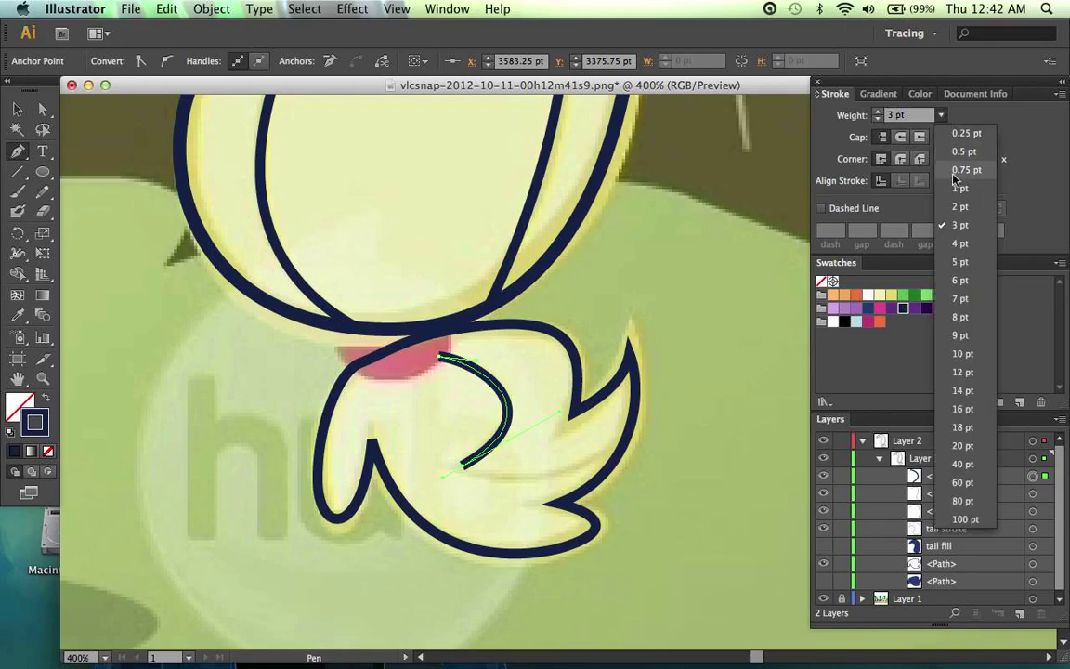
left_click(959, 207)
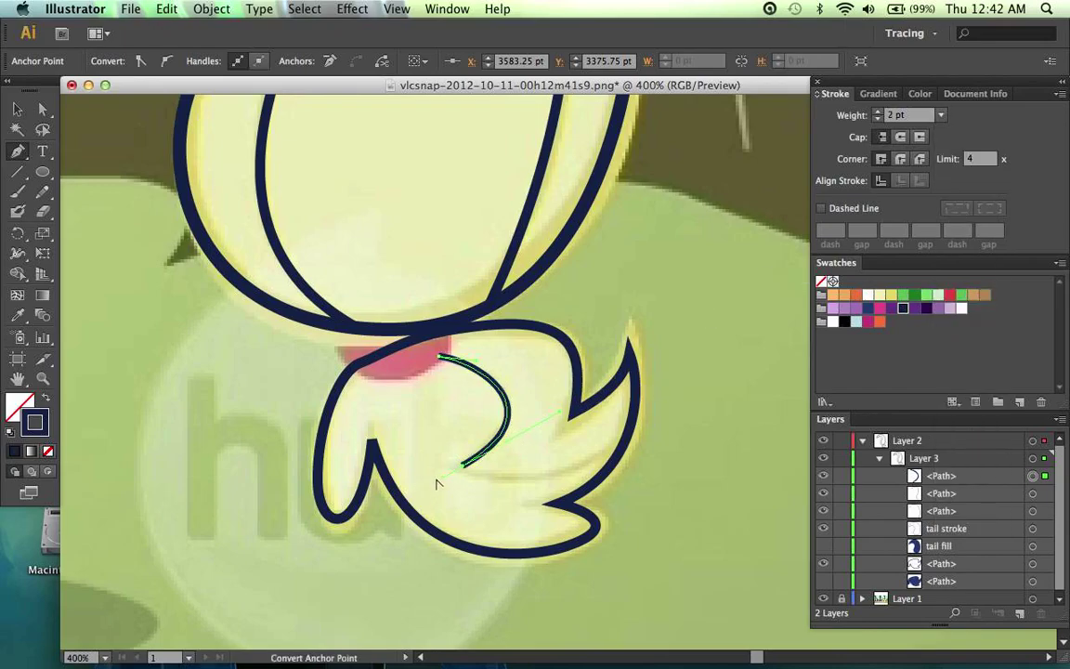
Step: Continue the strand line from its sharp inner point to the tuft's outer edge, bending it to match the reference, and deselect it
left_click(473, 468, "super")
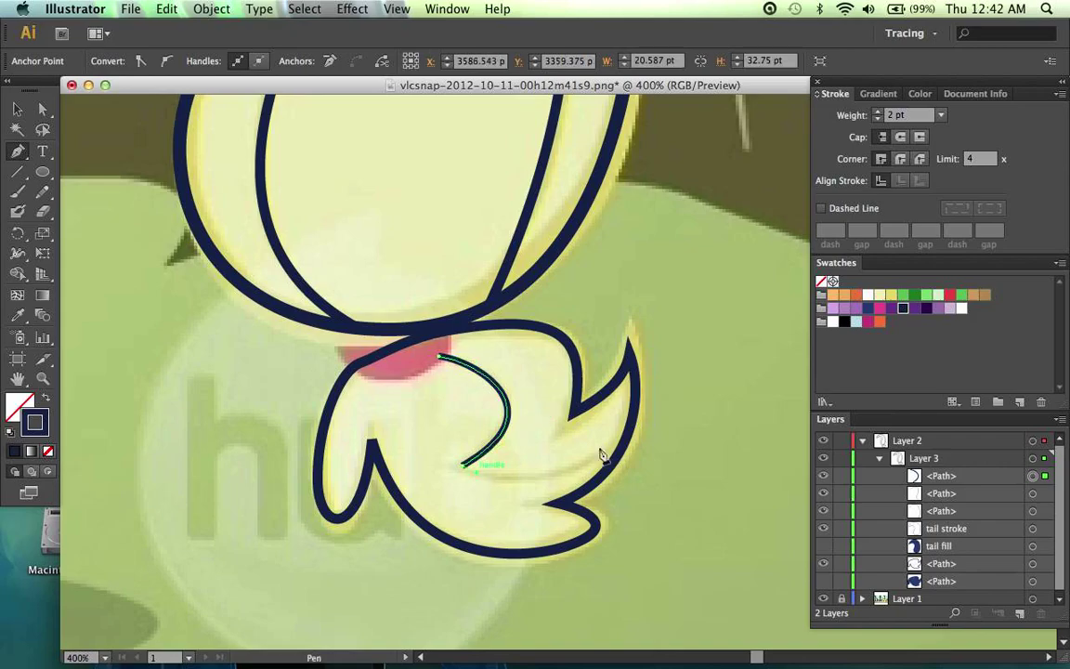
left_click_drag(625, 447, 657, 424)
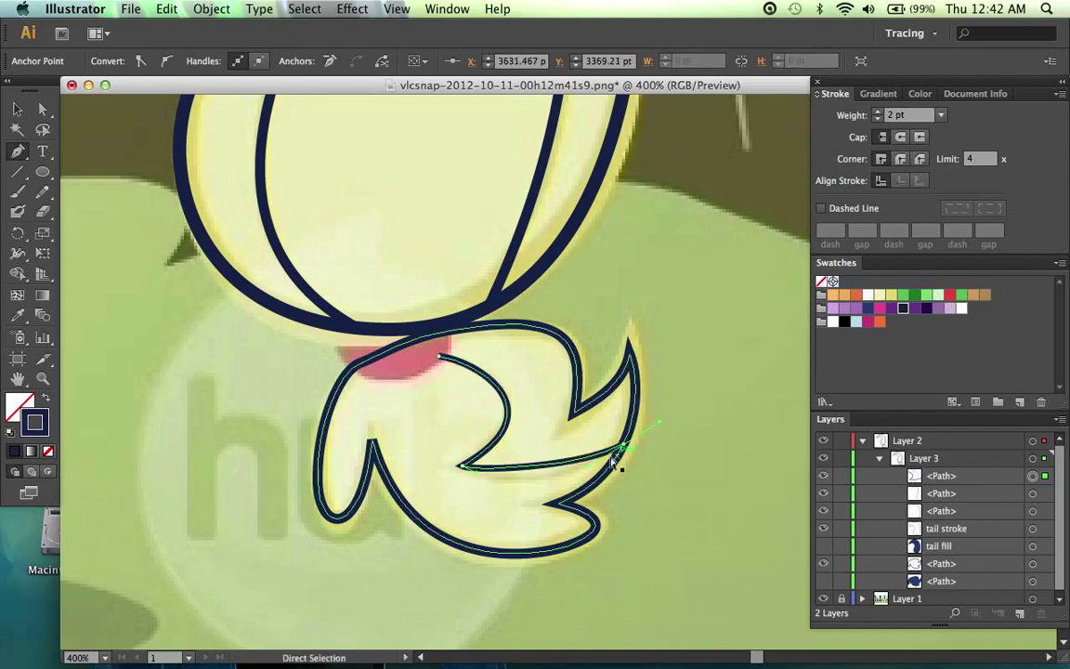
left_click_drag(591, 470, 561, 494)
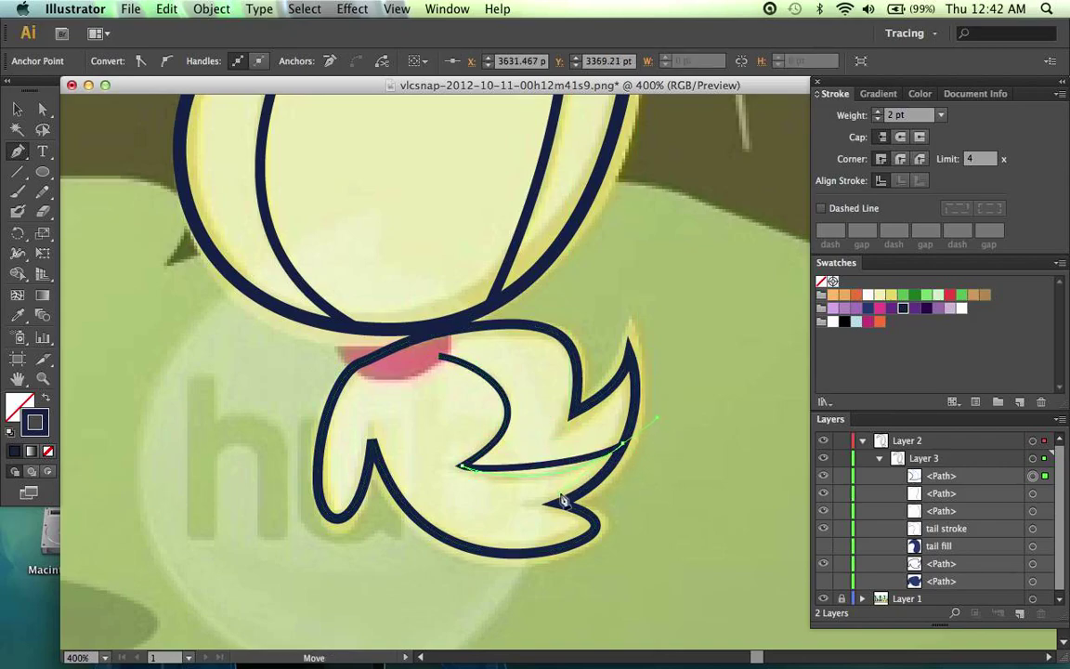
left_click(748, 473, "super")
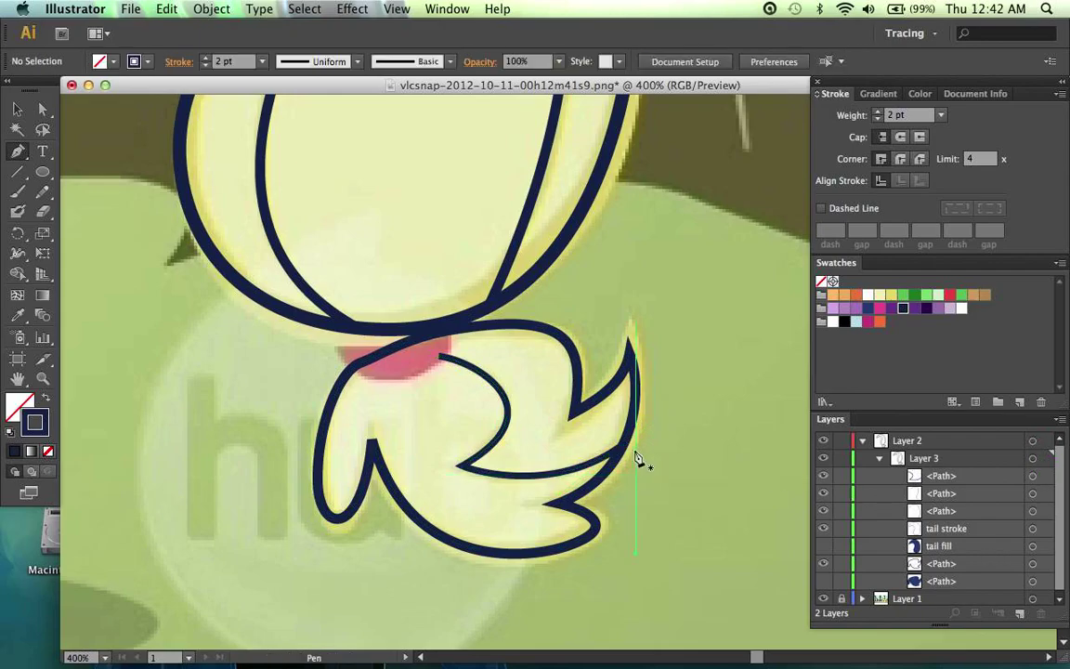
Step: Set the drawing colours to a pink fill with no stroke
scroll(637, 458, "left", 3)
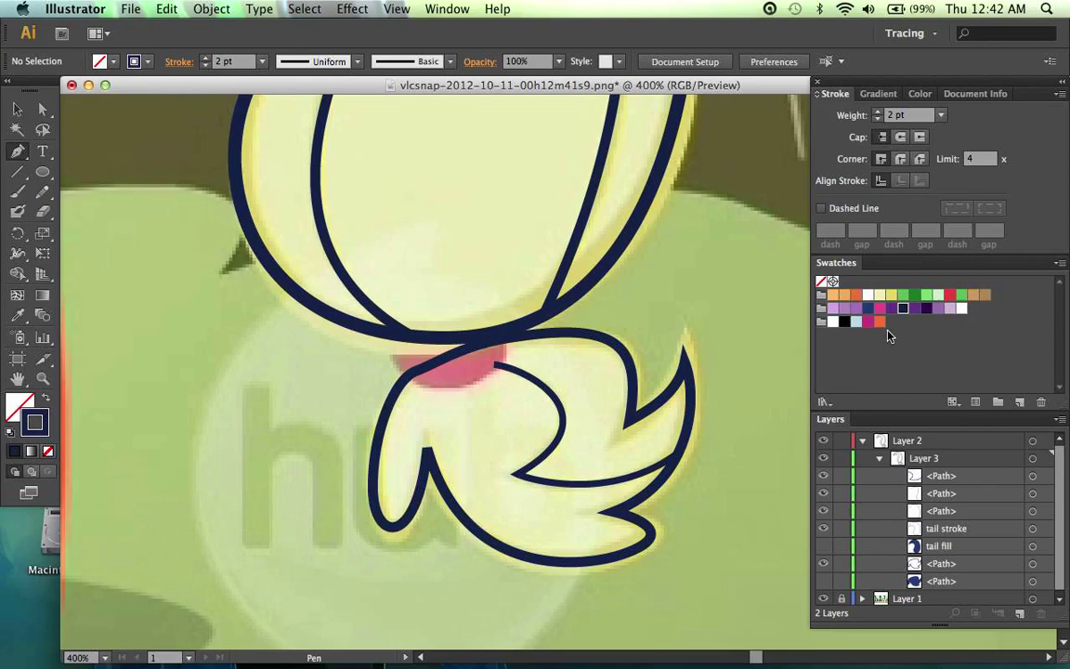
key("slash")
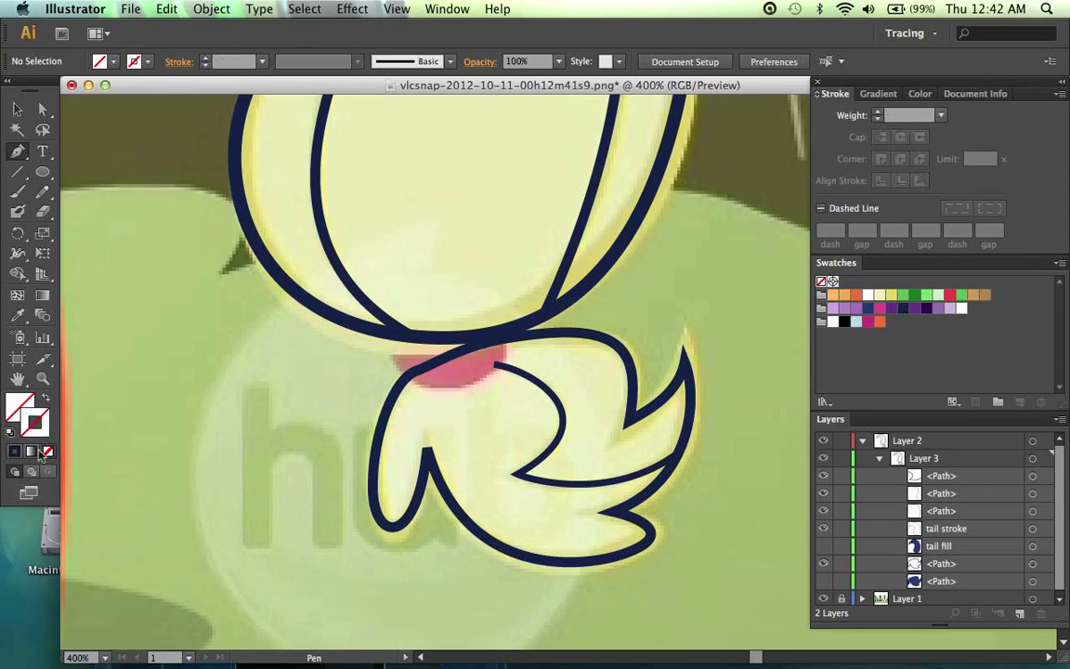
left_click(880, 309)
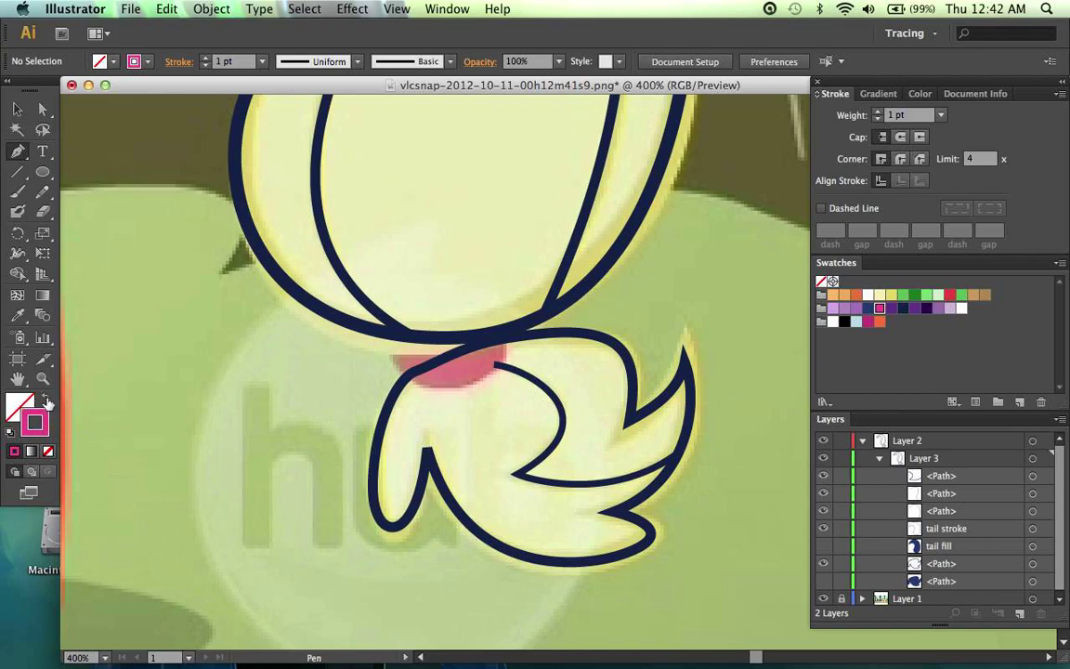
left_click(46, 400)
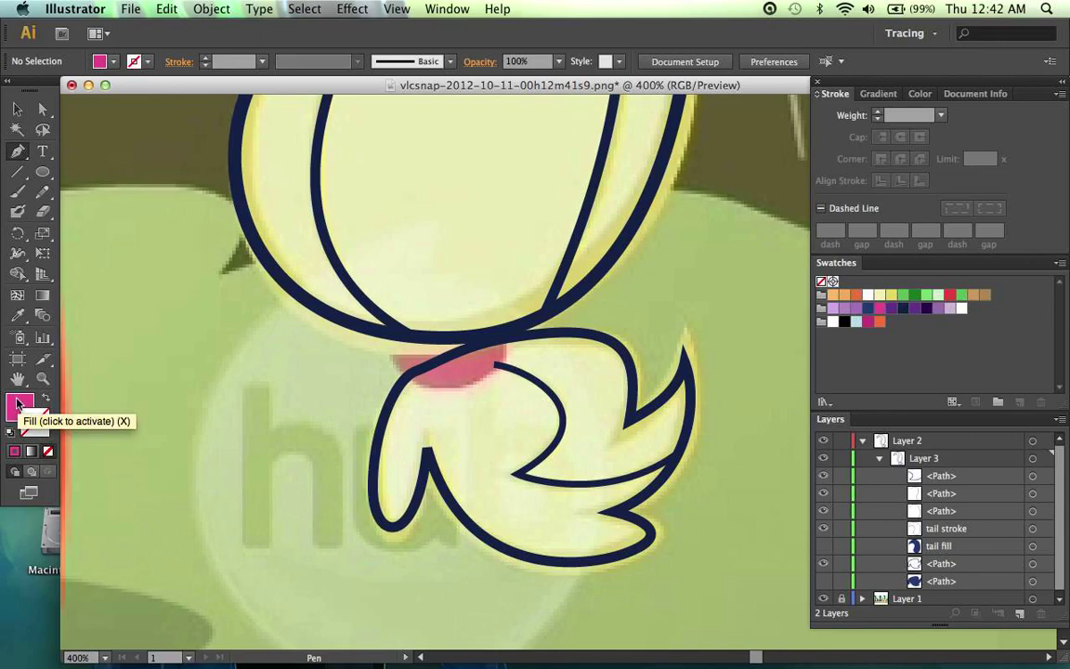
Step: Draw the hair band as a closed rounded shape, following its lower curve and overlapping the tail's bottom end
left_click(397, 370)
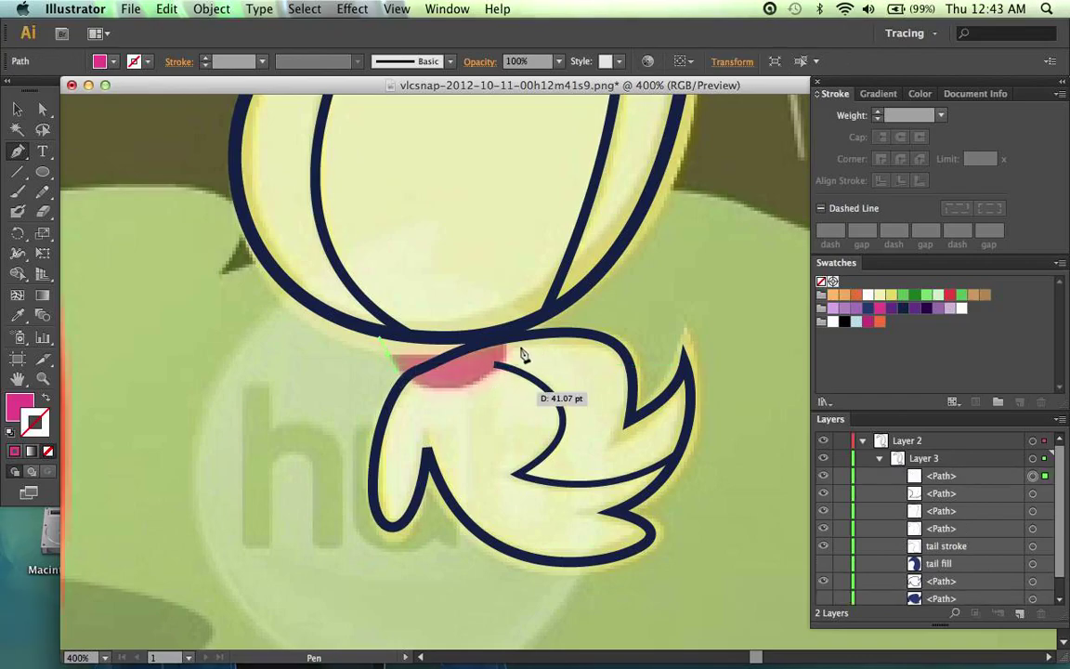
left_click_drag(504, 338, 491, 274)
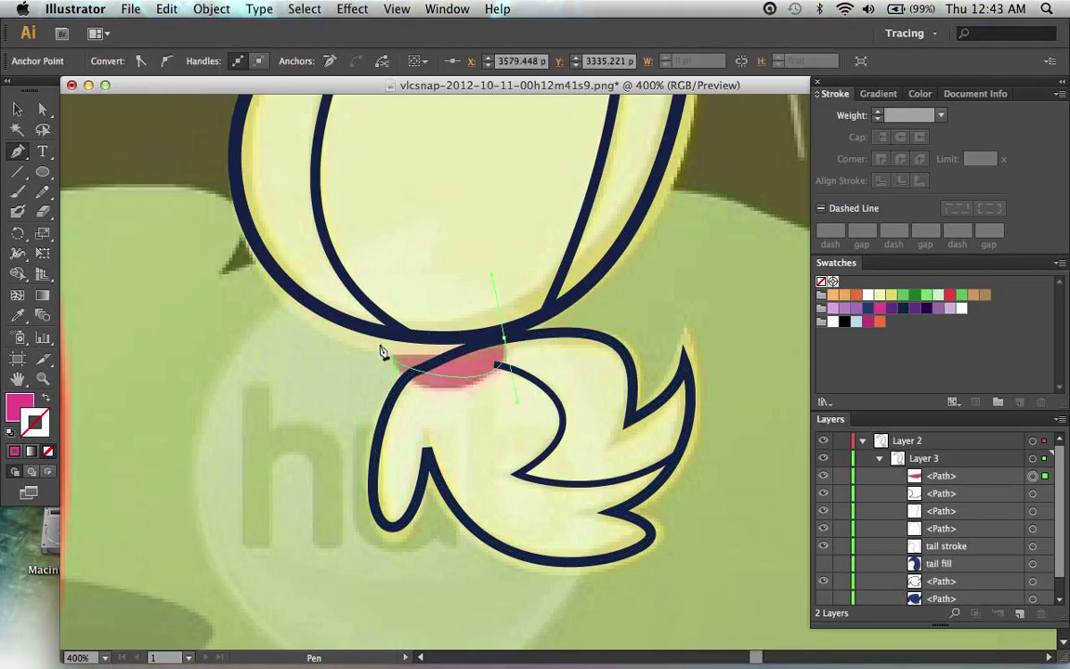
left_click_drag(396, 371, 409, 402)
left_click_drag(401, 347, 398, 354)
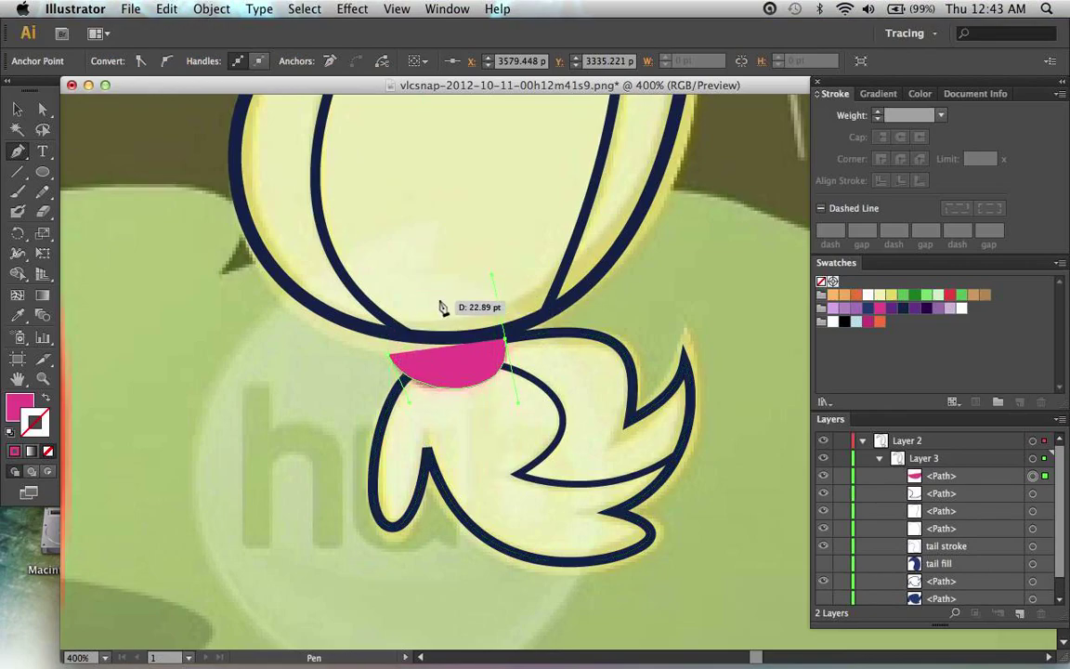
left_click_drag(440, 300, 414, 304)
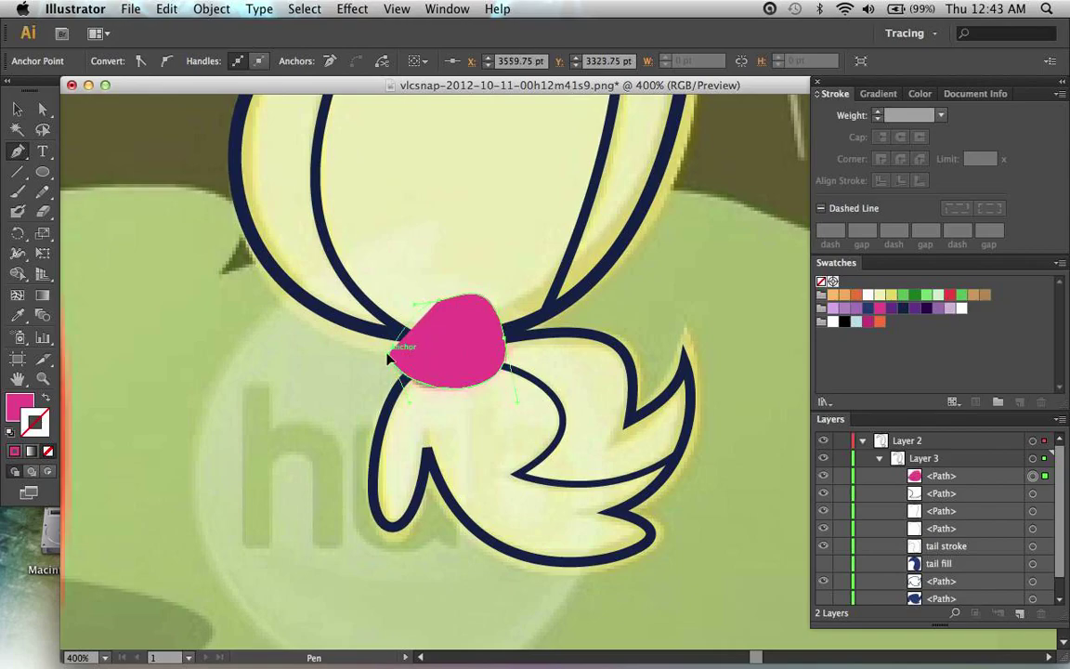
left_click_drag(390, 355, 397, 378)
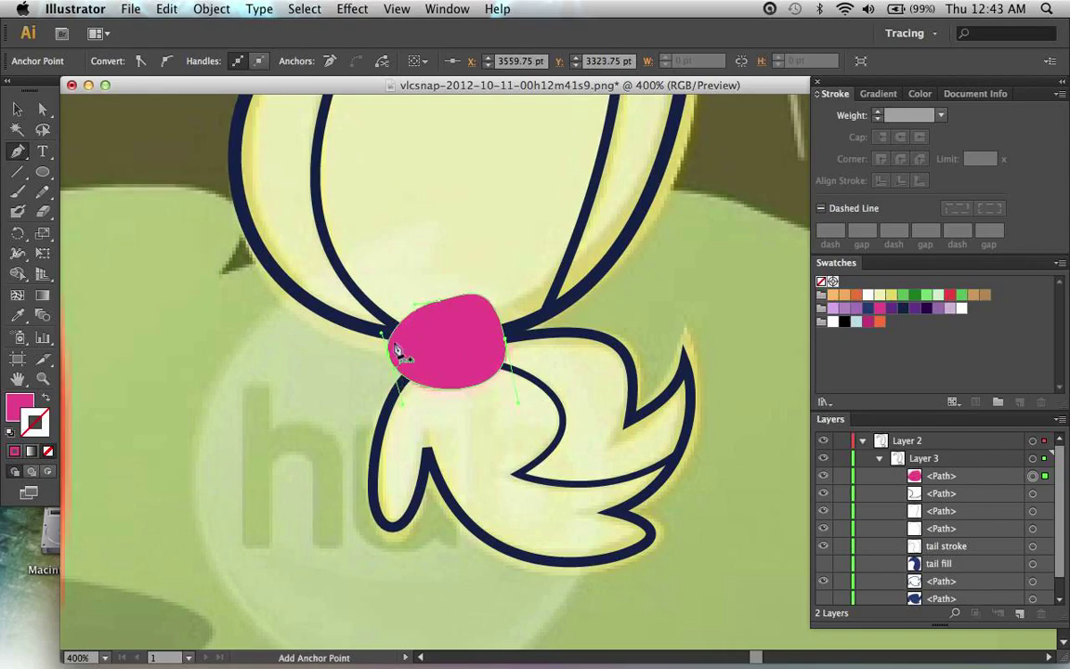
Step: Move the pink band beneath the tail fill in the layer order and show the tail and tuft fills
left_click(825, 476)
left_click(825, 476)
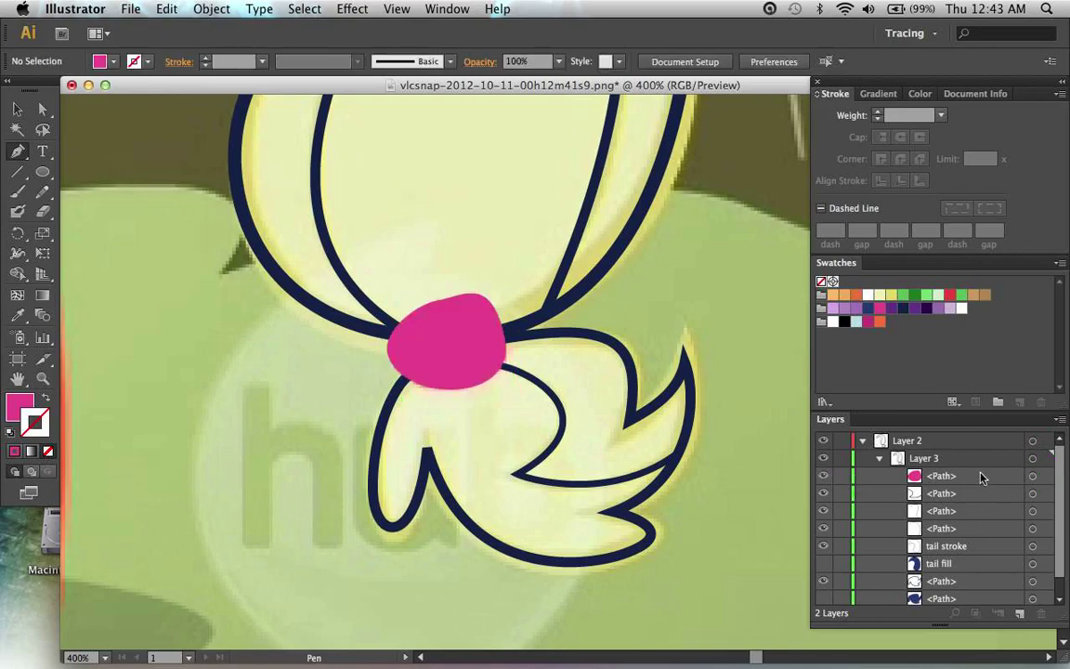
left_click_drag(982, 478, 989, 570)
left_click(827, 546)
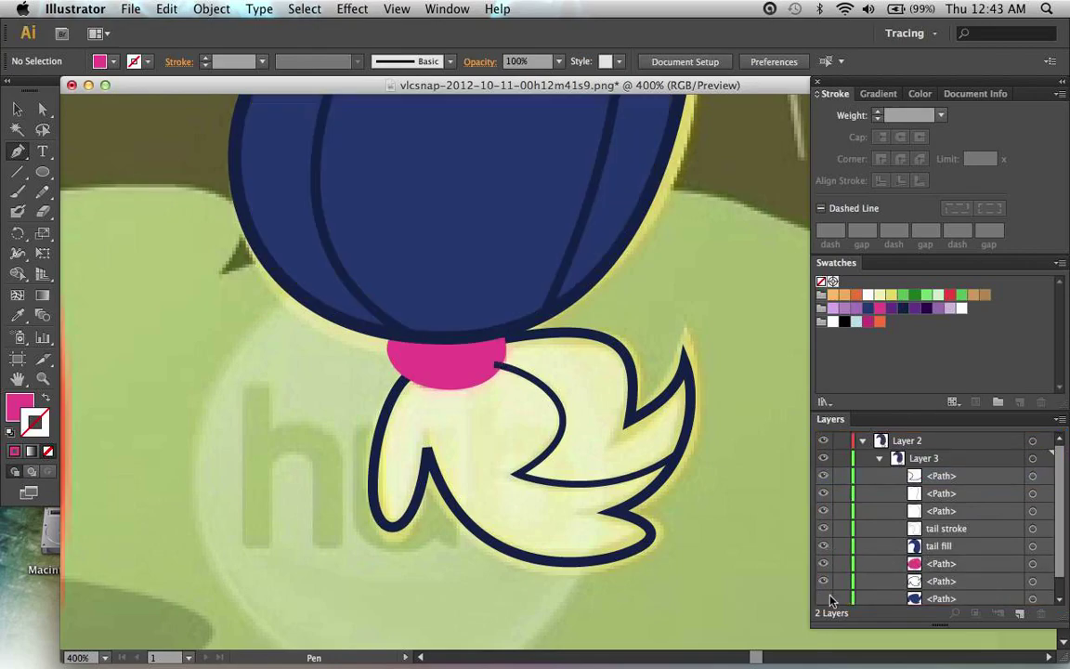
left_click(827, 598)
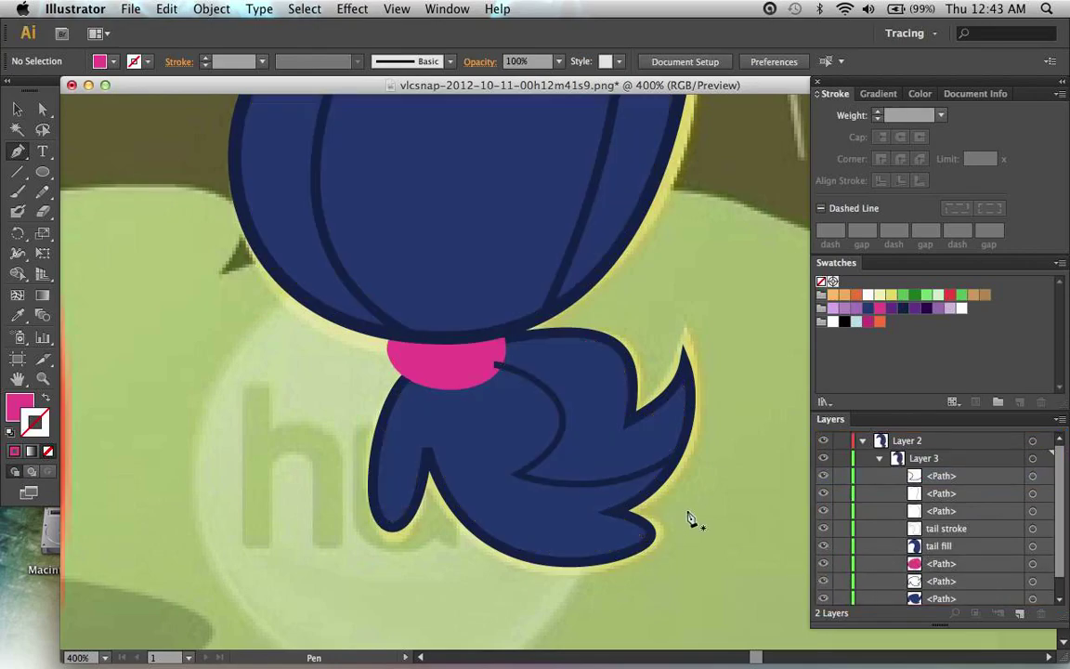
Step: Move the tuft's inner strand line directly beneath the pink band in the layer order
scroll(872, 521, "down", 1)
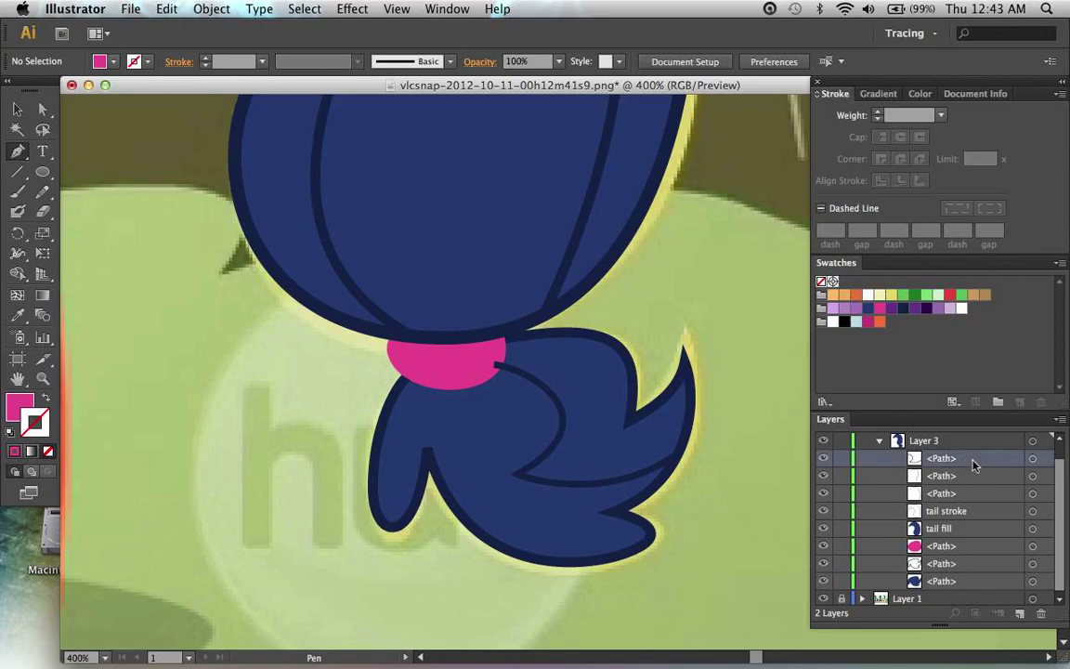
double_click(968, 459)
key("Escape")
left_click_drag(961, 459, 967, 554)
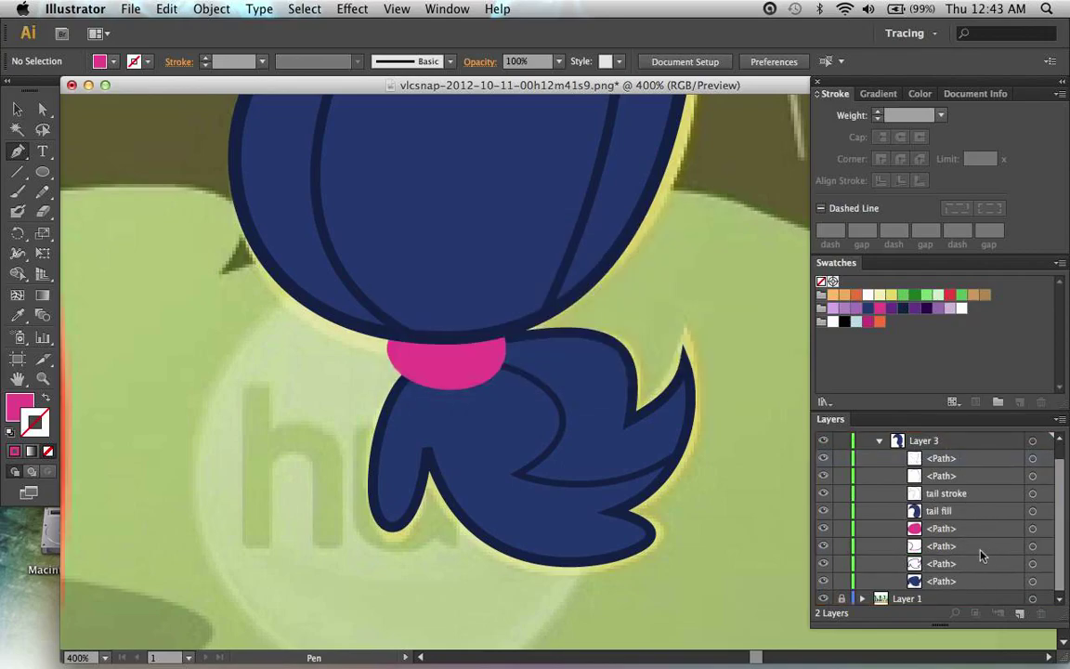
Step: Rename the pink band's path as ribbon
double_click(940, 529)
type("r")
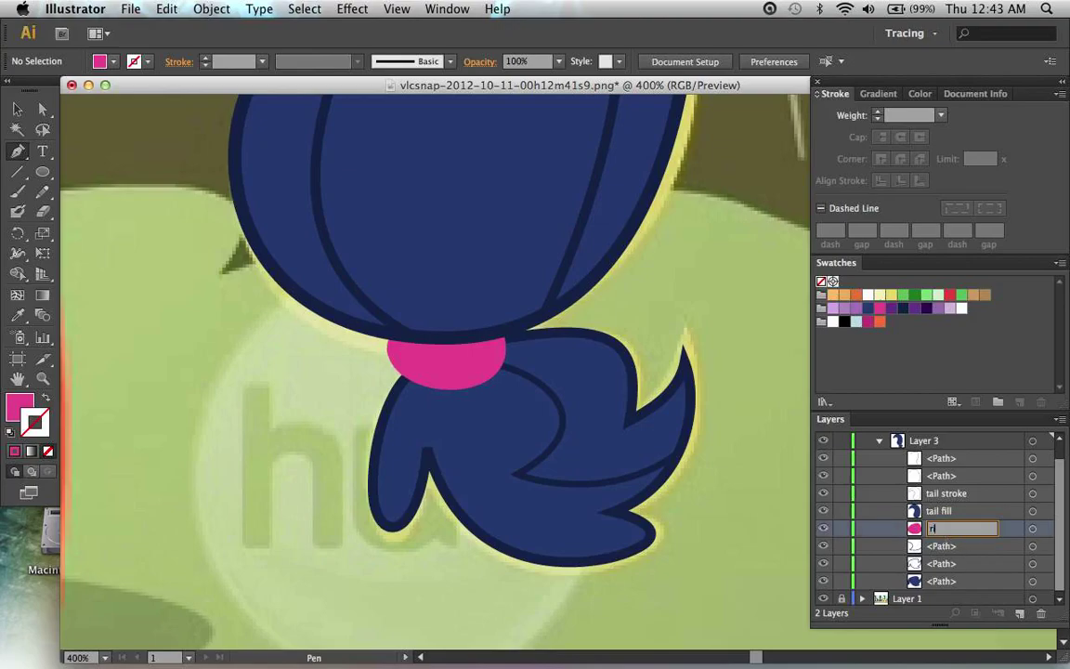
type("ibbon")
key("Return")
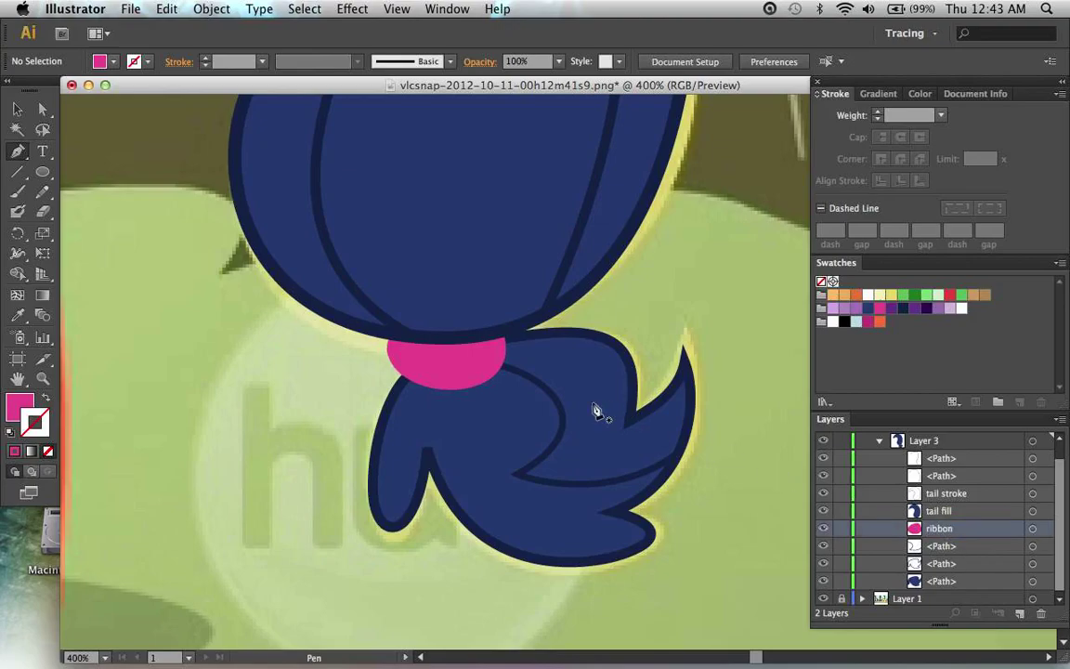
key("super")
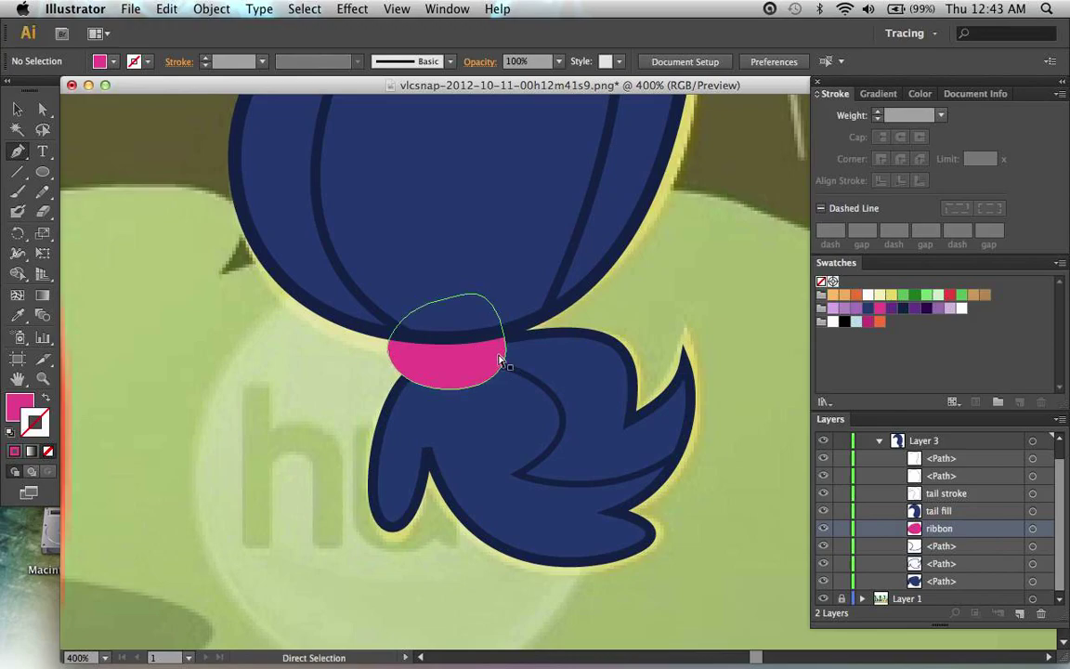
Step: Collapse Layer 3 in the layer list and rename it as tail
key("super+minus")
key("super+minus")
key("super+minus")
scroll(502, 362, "up", 8)
scroll(502, 362, "left", 3)
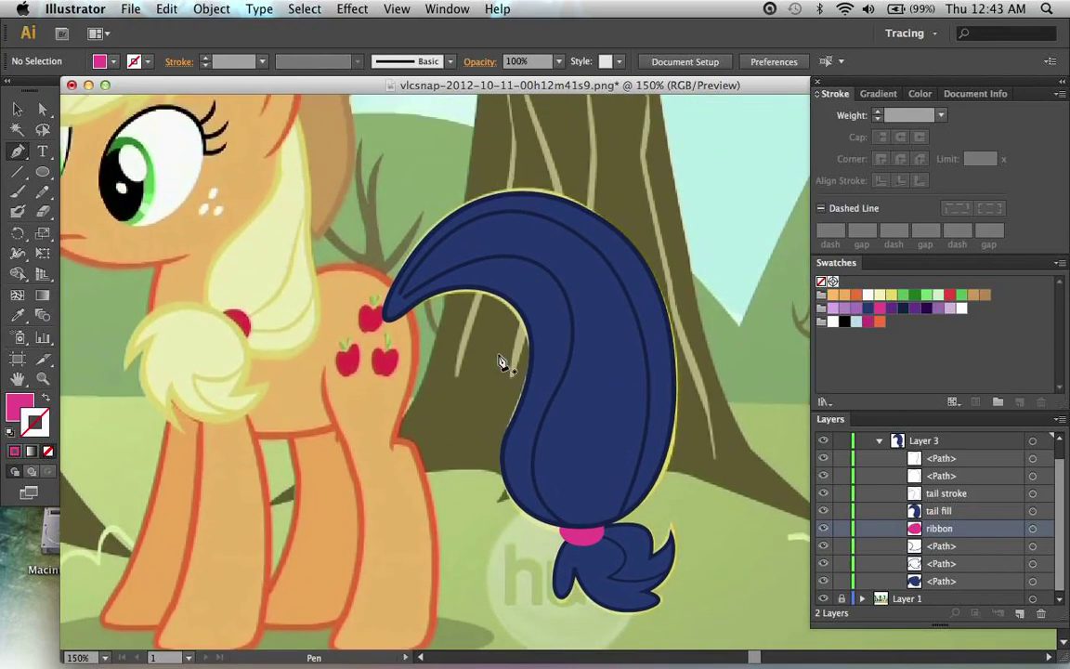
scroll(1019, 460, "up", 1)
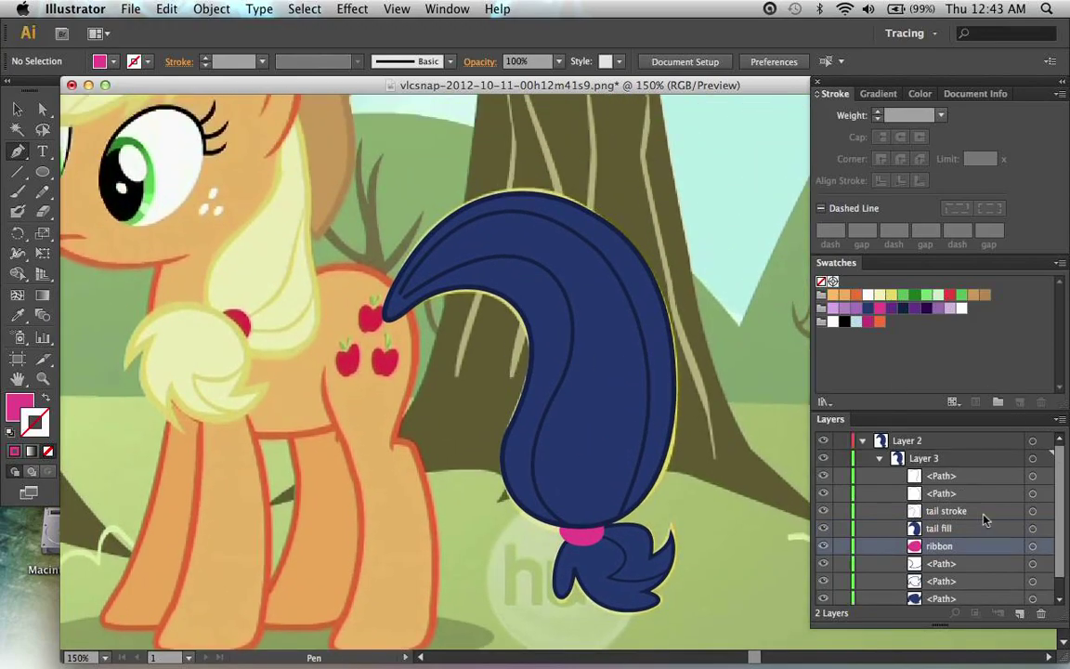
left_click(879, 458)
double_click(929, 457)
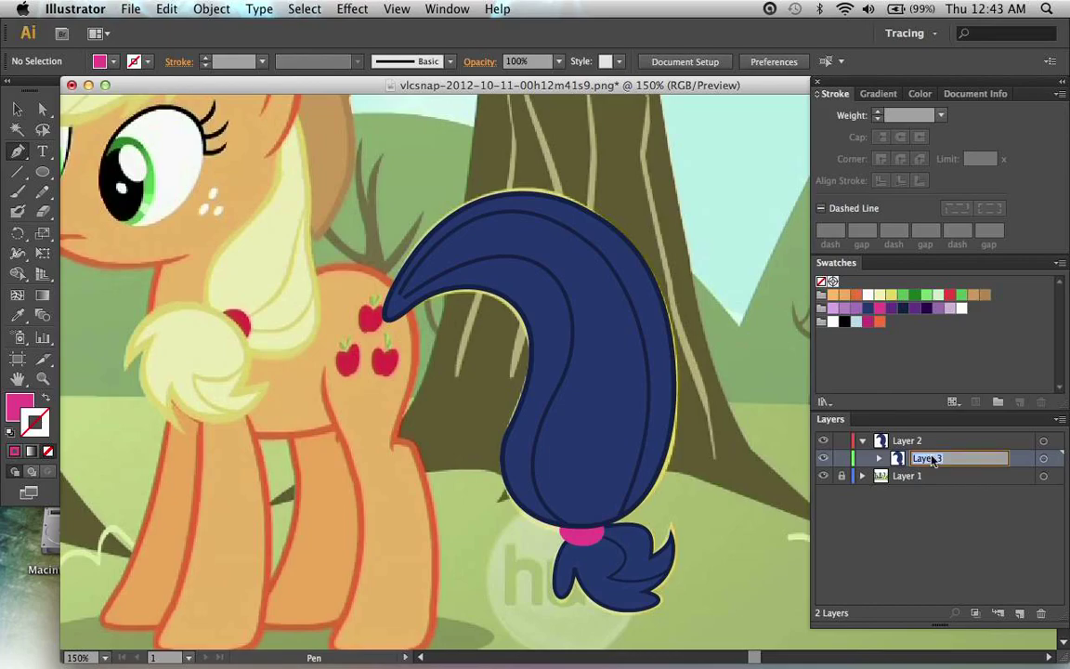
type("tail")
key("Return")
Step: Create a new sublayer inside Layer 2 above the tail layer and name it far legs
left_click(963, 442)
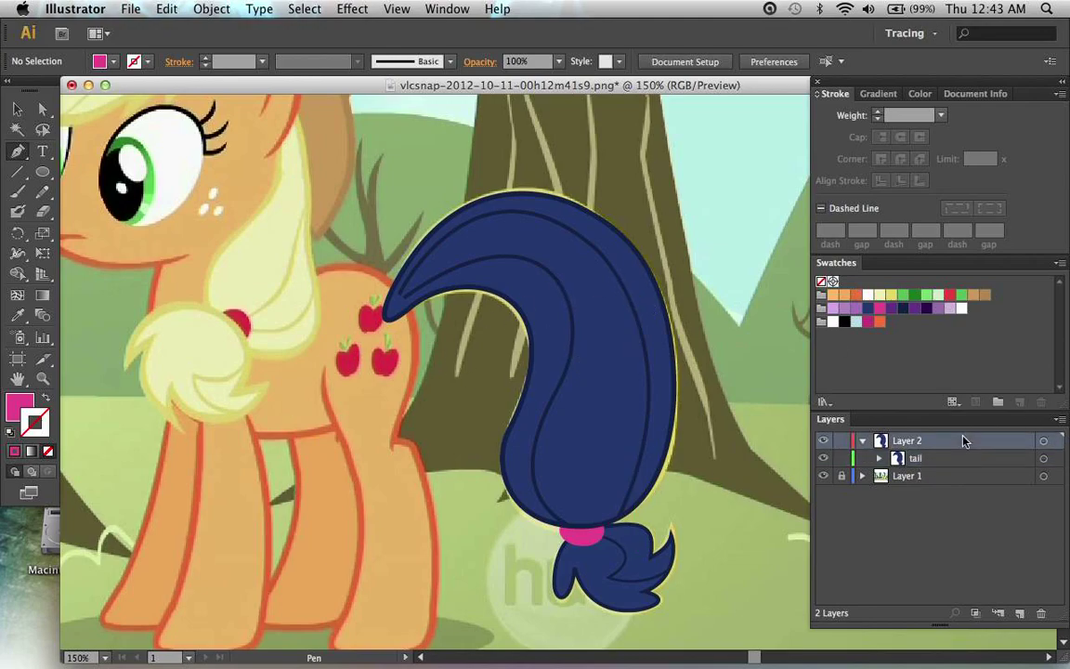
left_click(999, 612)
scroll(437, 517, "left", 5)
scroll(436, 517, "right", 2)
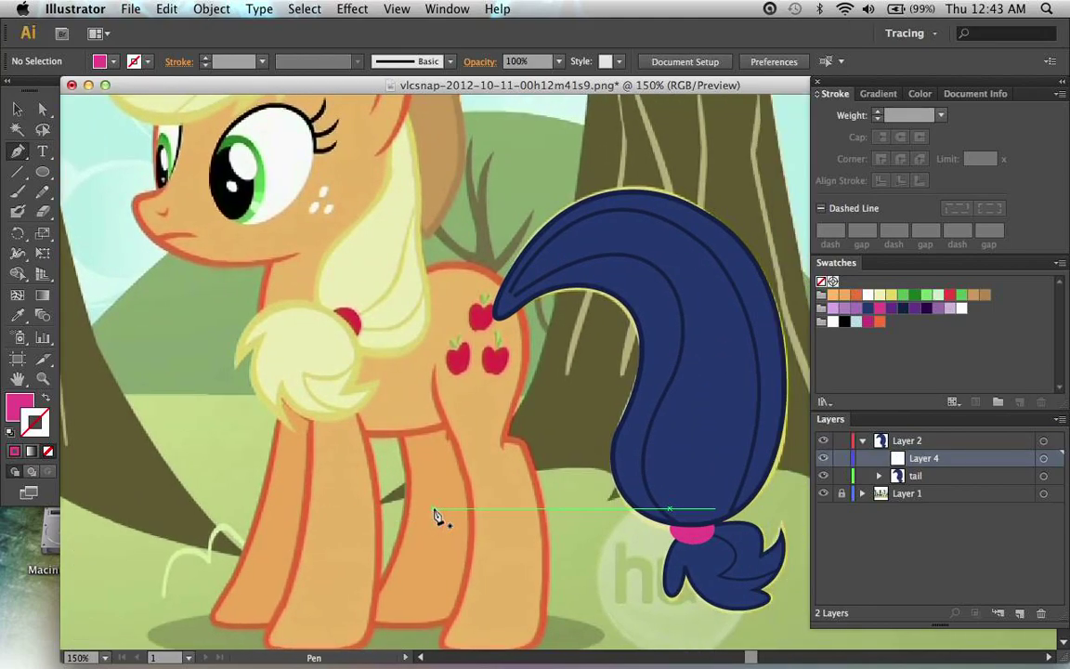
scroll(437, 518, "up", 5)
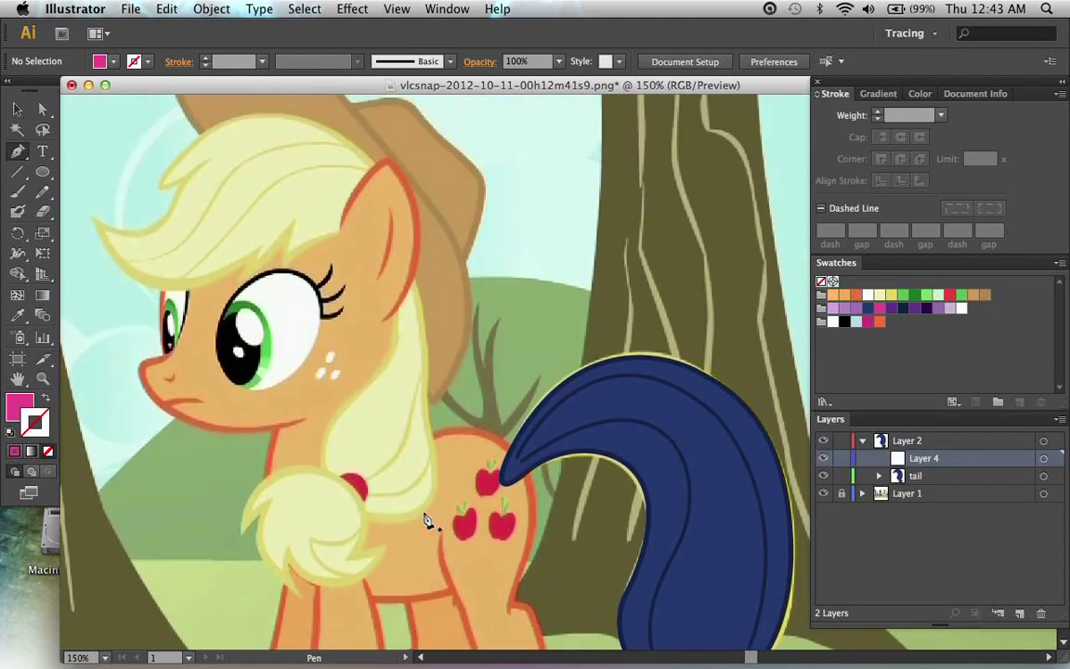
scroll(428, 520, "down", 7)
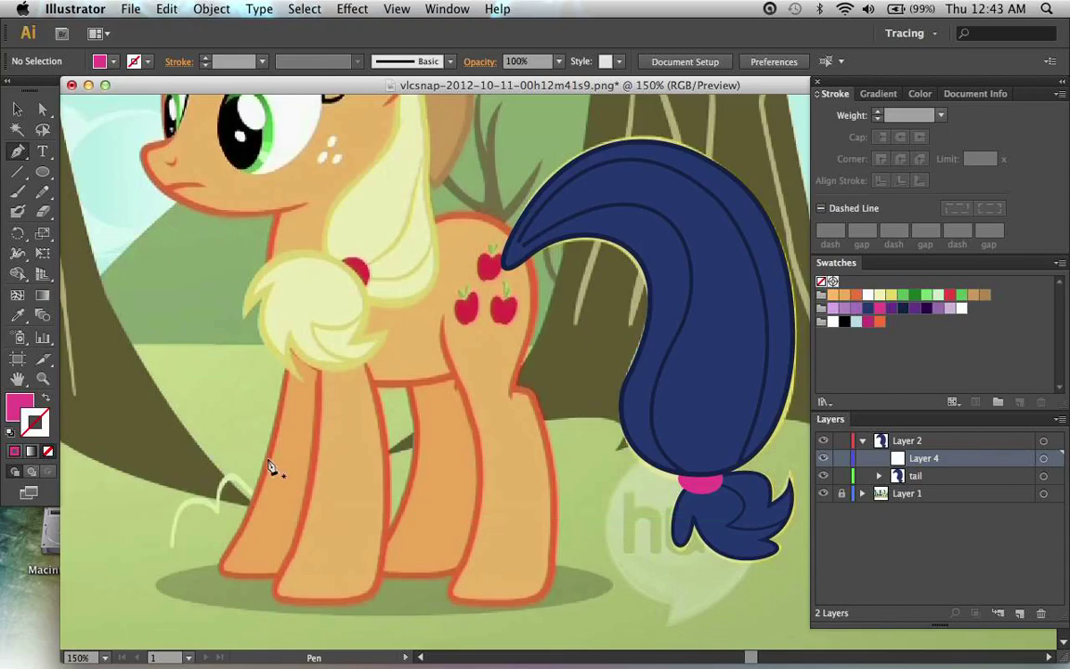
scroll(465, 474, "up", 4)
scroll(418, 306, "up", 3)
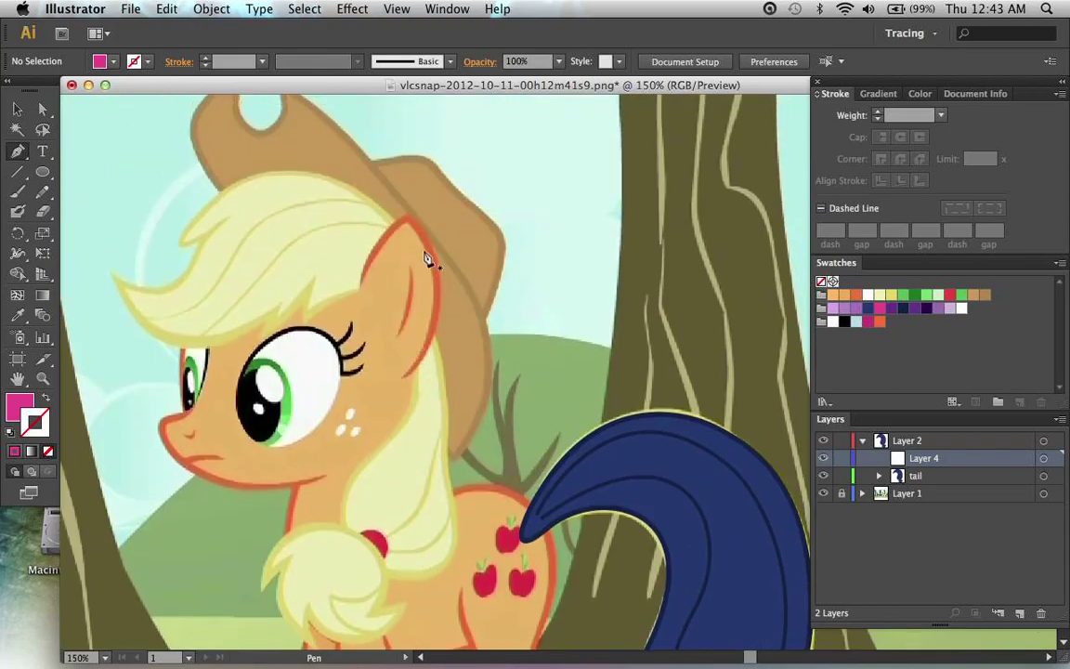
scroll(469, 286, "down", 4)
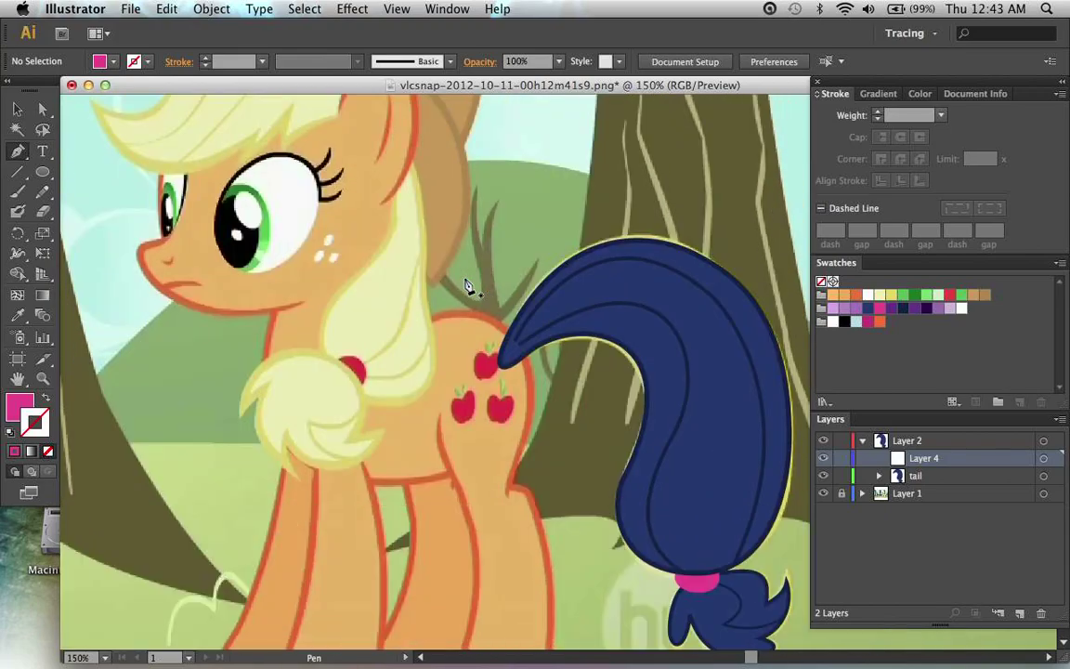
double_click(923, 459)
type("far legs")
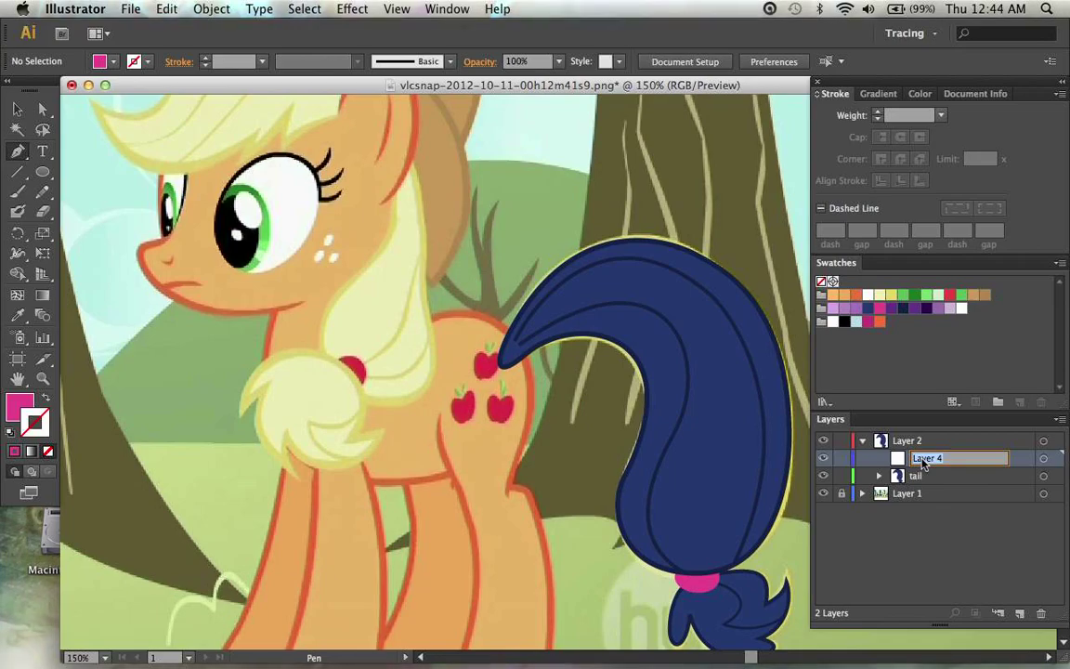
key("Return")
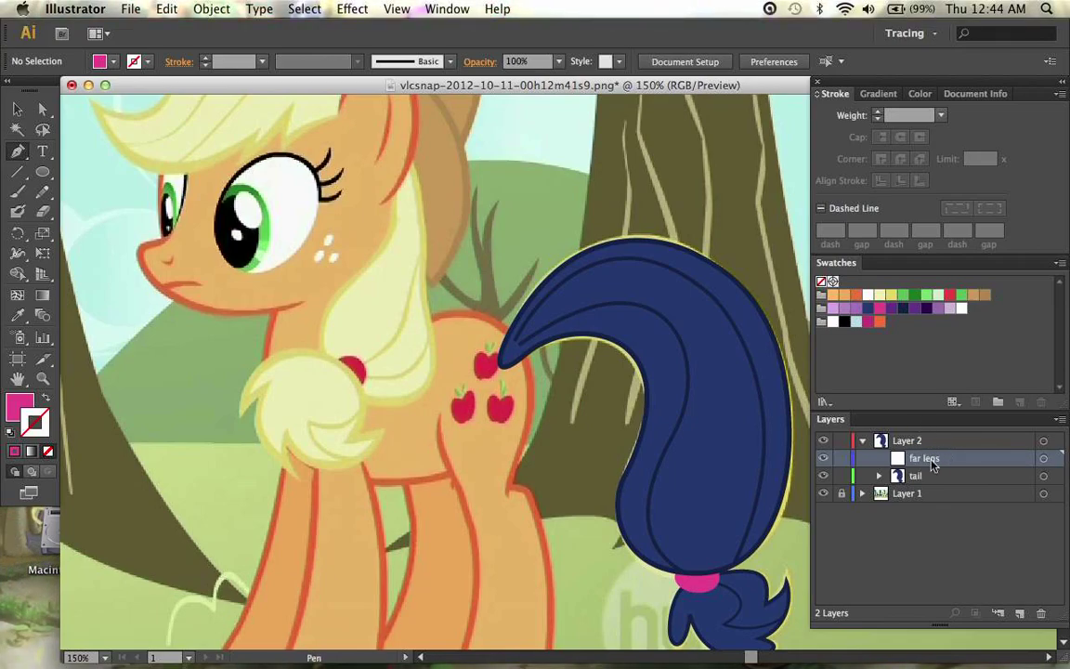
Step: Hide the tail layer to uncover the reference image beneath it
left_click(823, 476)
scroll(625, 382, "right", 3)
scroll(625, 383, "down", 5)
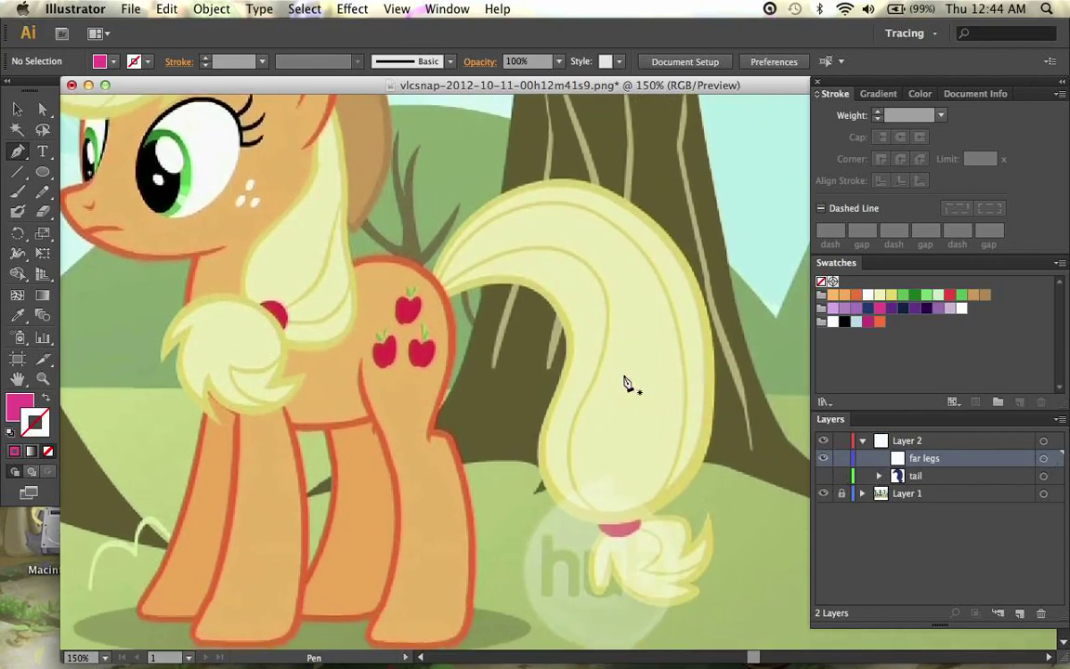
scroll(628, 382, "left", 3)
Step: Set the drawing style to a dark orange stroke with a 5 pt weight and no fill
left_click(856, 296)
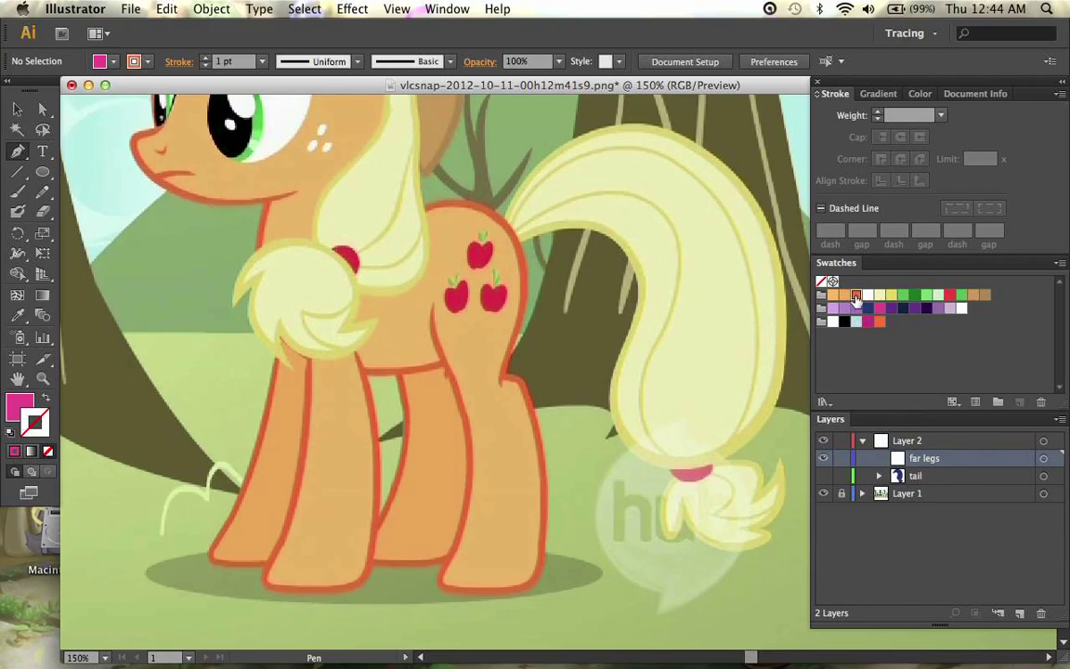
scroll(624, 275, "right", 3)
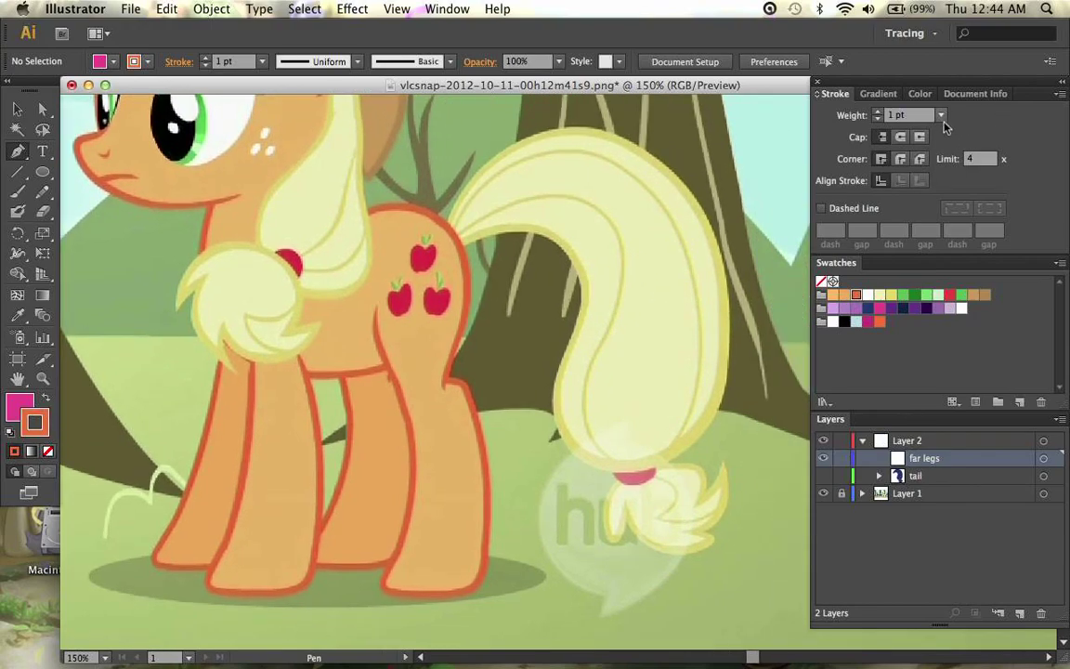
left_click(942, 118)
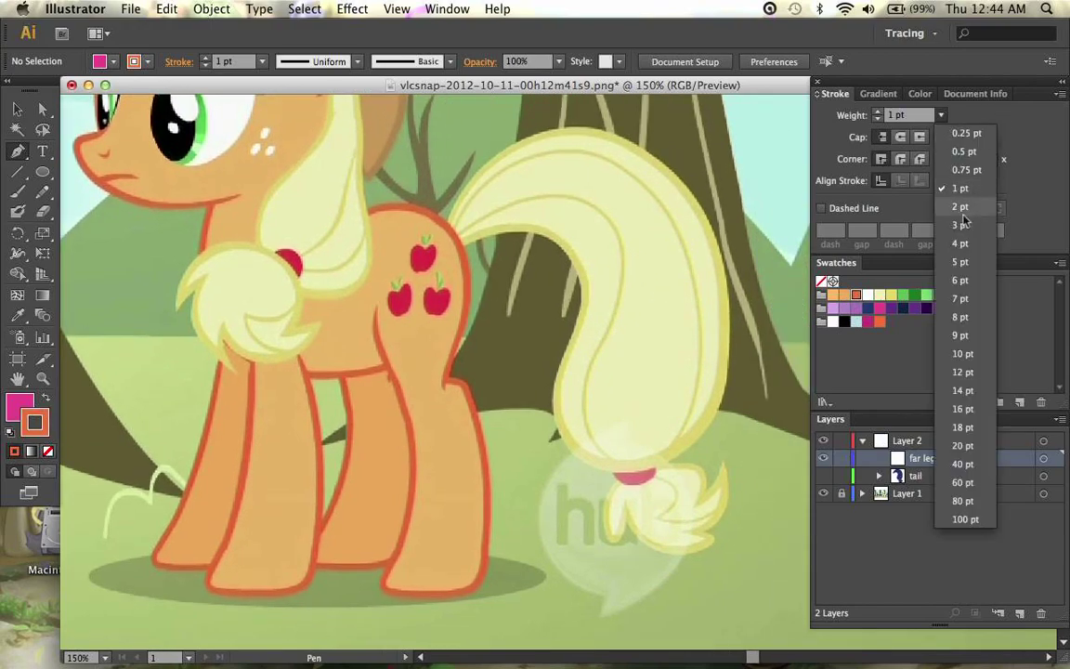
left_click(962, 264)
scroll(537, 334, "up", 2)
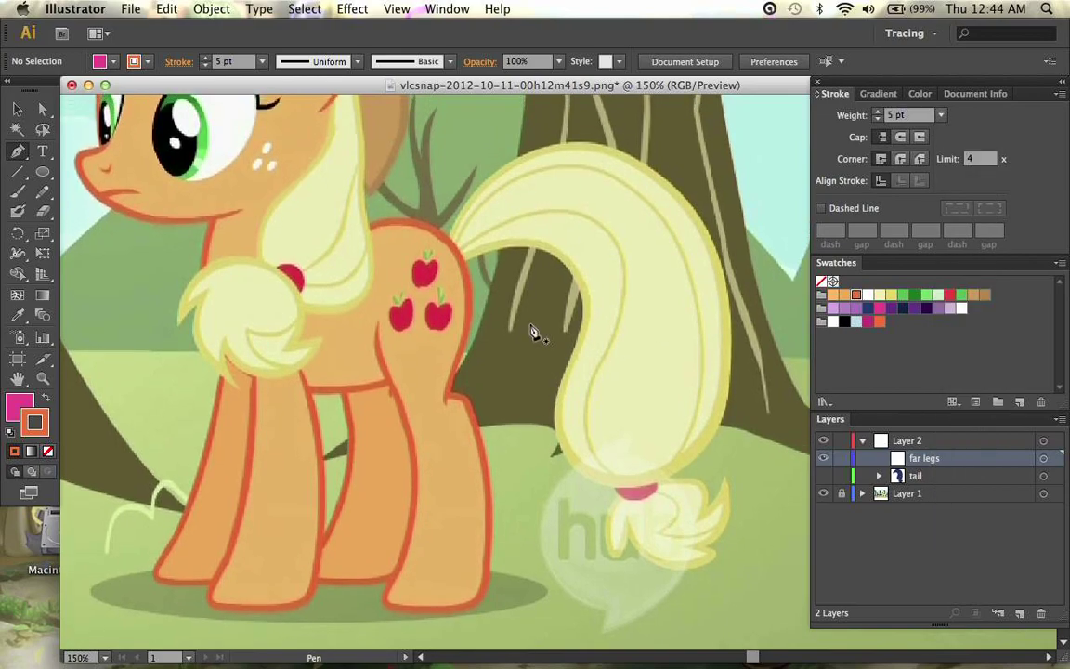
scroll(534, 331, "left", 4)
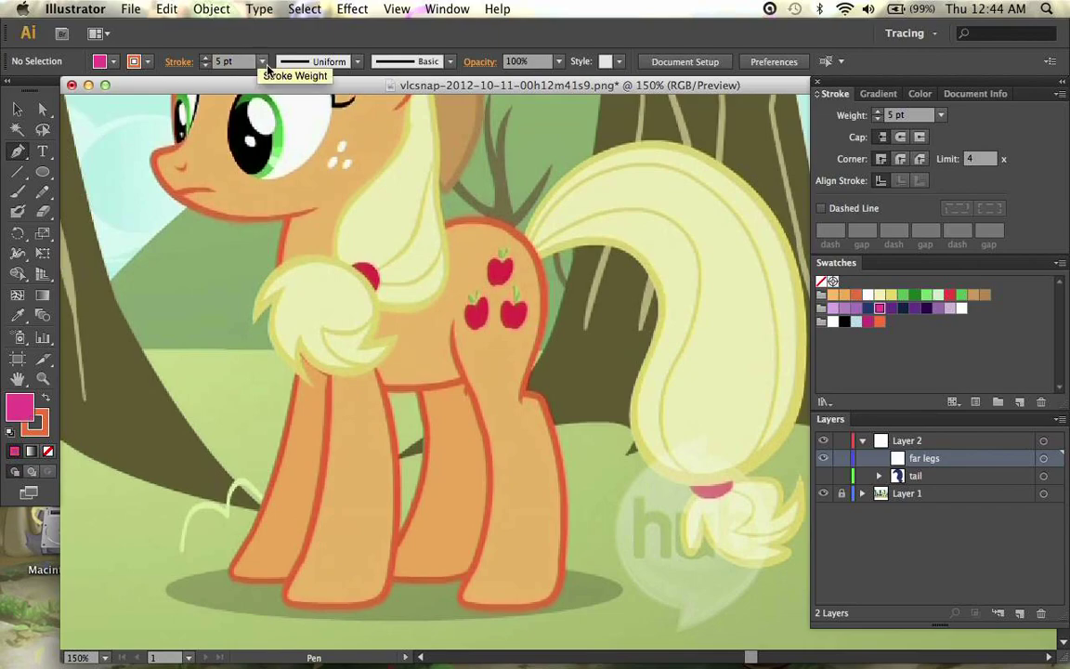
key("slash")
key("x")
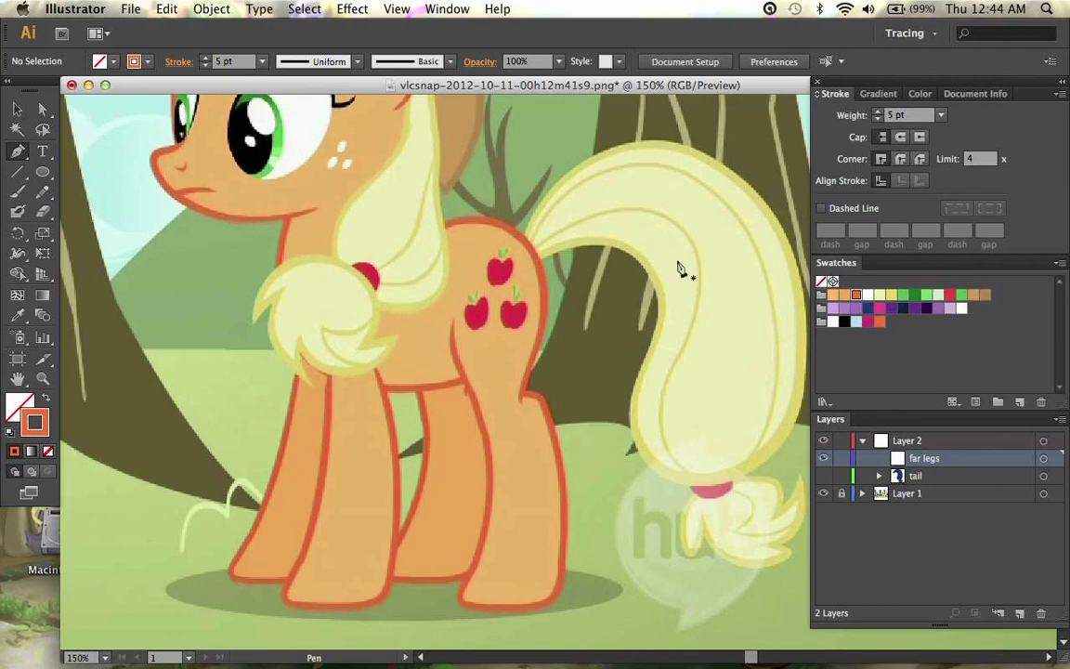
left_click(818, 96)
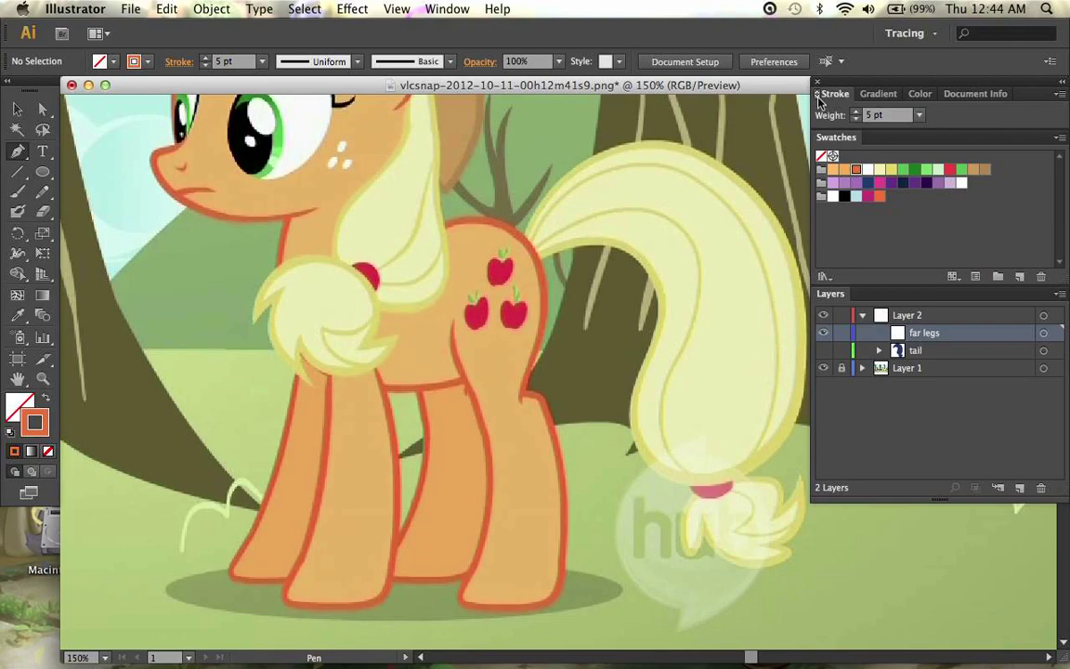
left_click(452, 62)
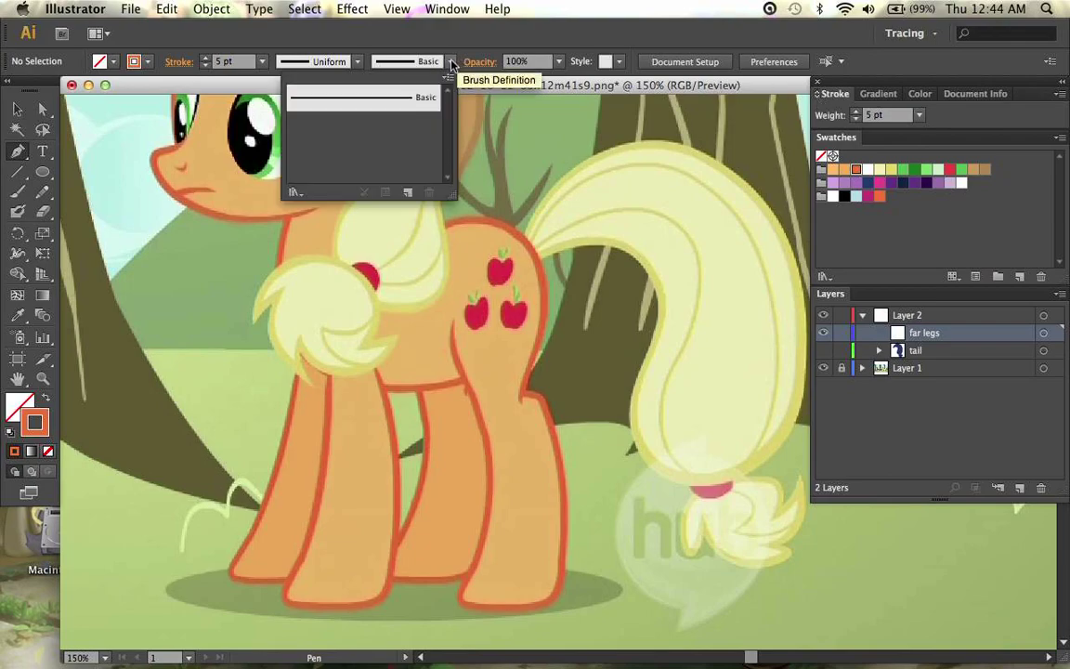
left_click(358, 61)
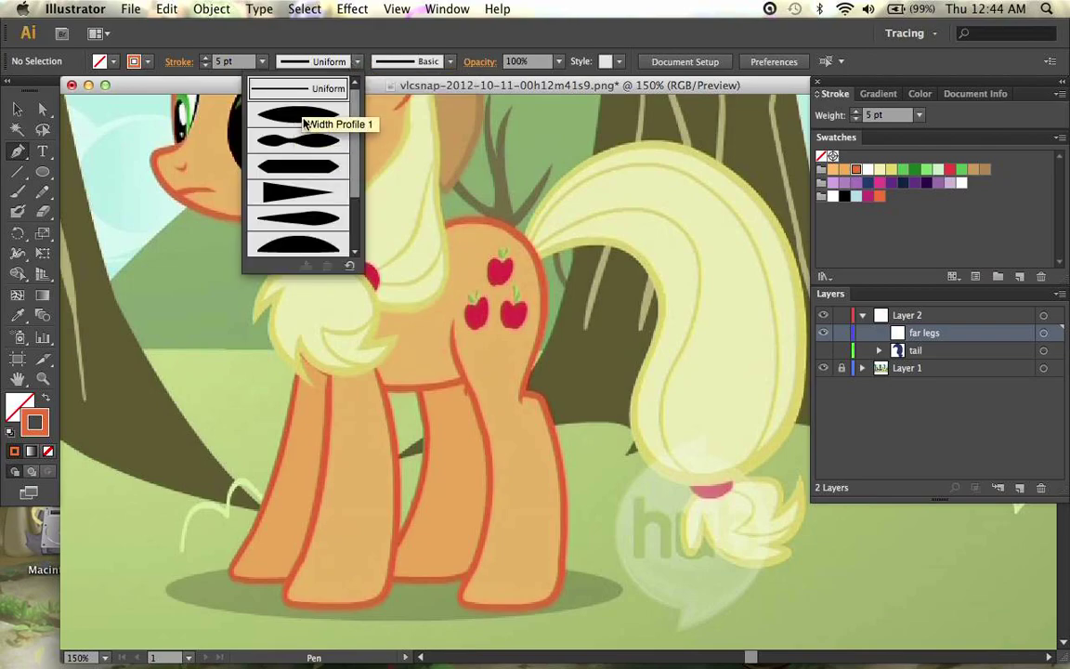
left_click(357, 62)
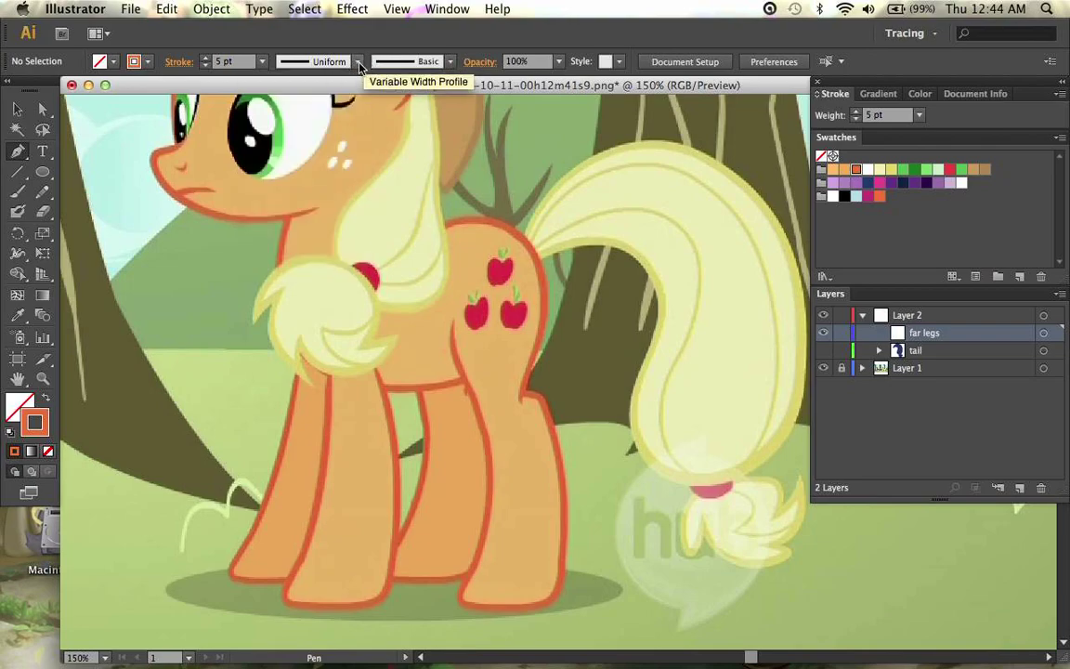
left_click(820, 96)
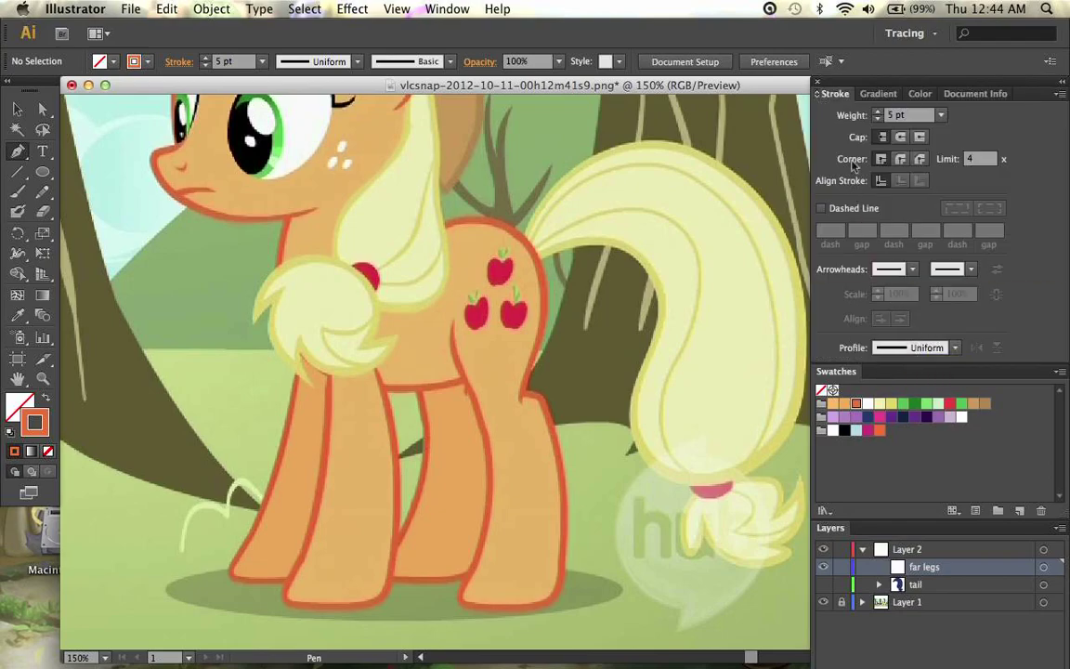
left_click(820, 94)
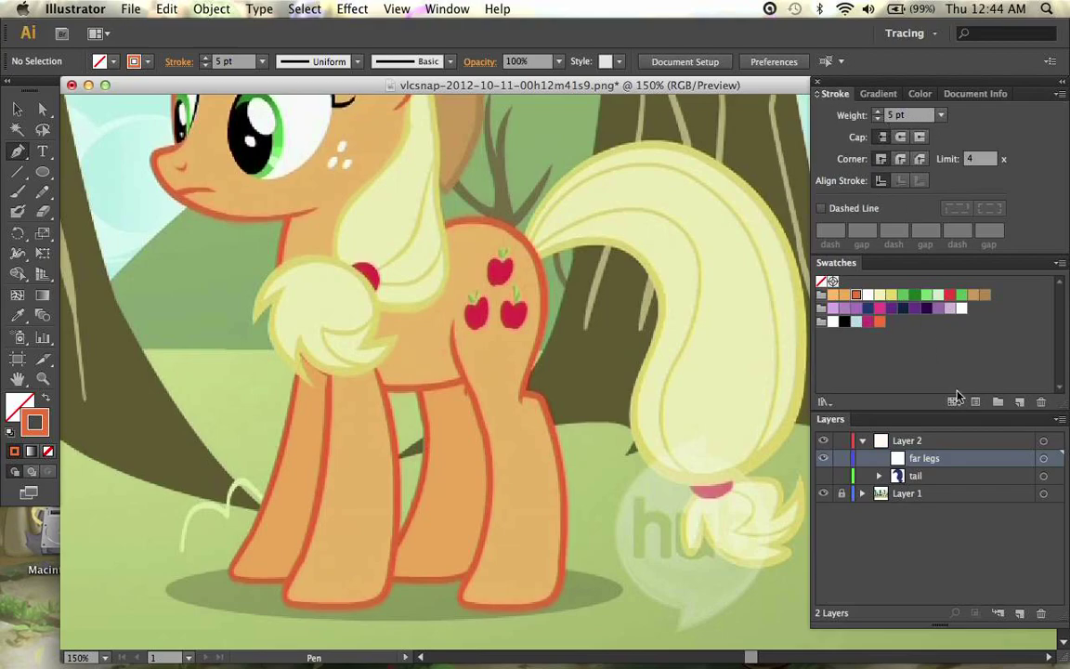
Step: Set the stroke's miter corner limit to 10 and target the far legs layer
left_click(975, 160)
key("Tab")
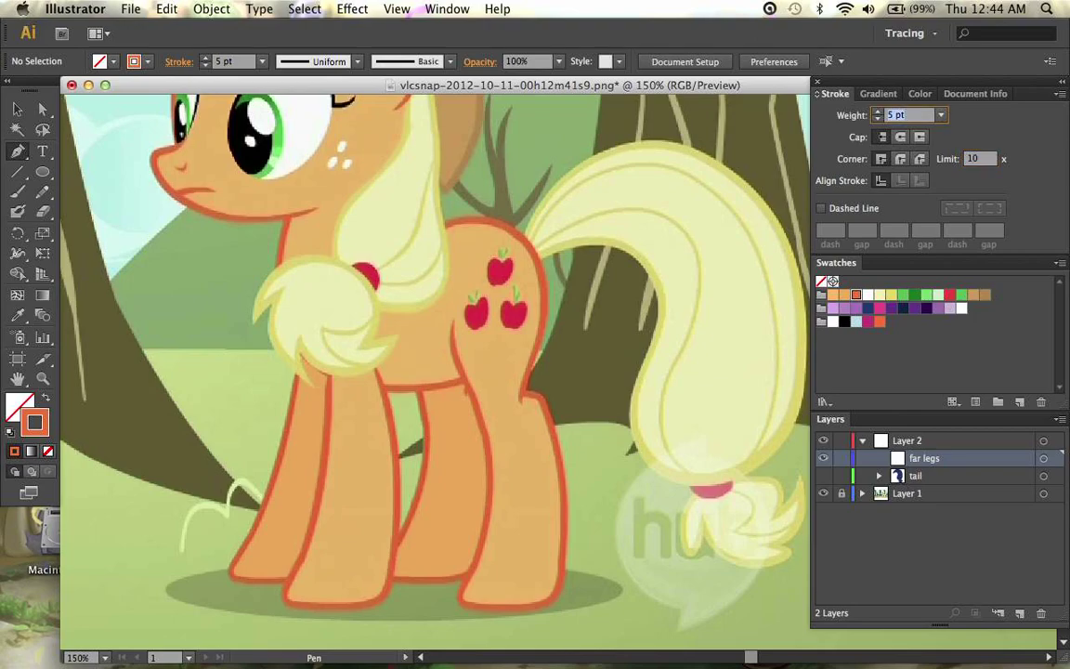
key("Return")
left_click(1042, 461)
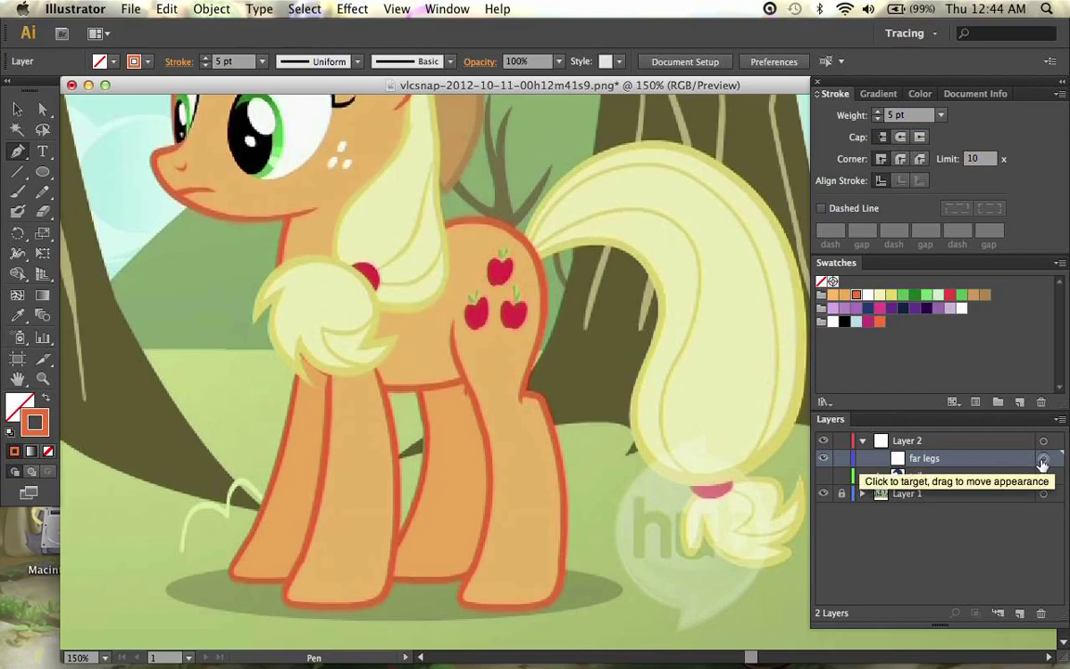
Step: Draw a curved Pen segment along the far hind leg's front edge, from the belly line down to the near foreleg
scroll(527, 443, "up", 2)
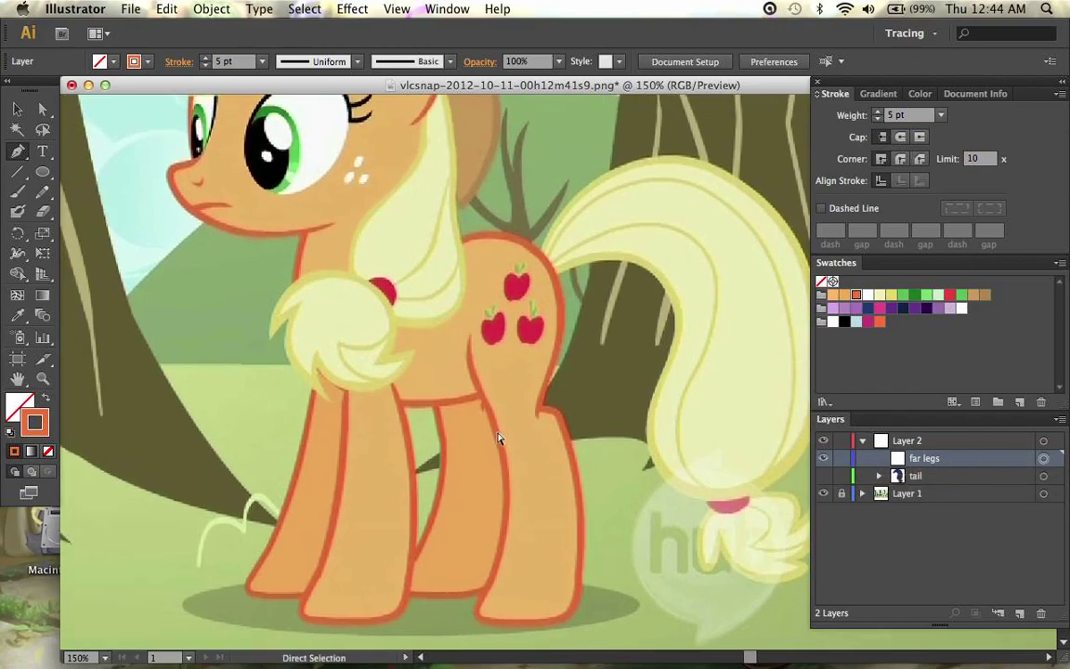
scroll(507, 443, "up", 3)
scroll(499, 438, "left", 5)
scroll(498, 439, "down", 3)
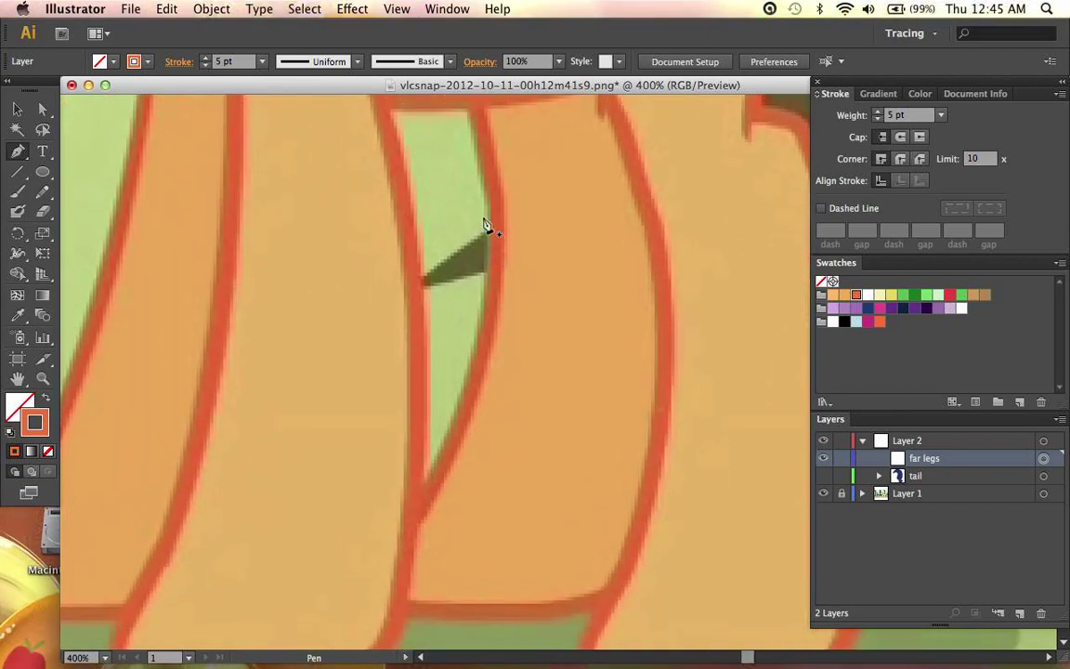
scroll(485, 227, "up", 2)
left_click_drag(466, 137, 479, 161)
scroll(479, 163, "down", 2)
scroll(470, 278, "up", 1)
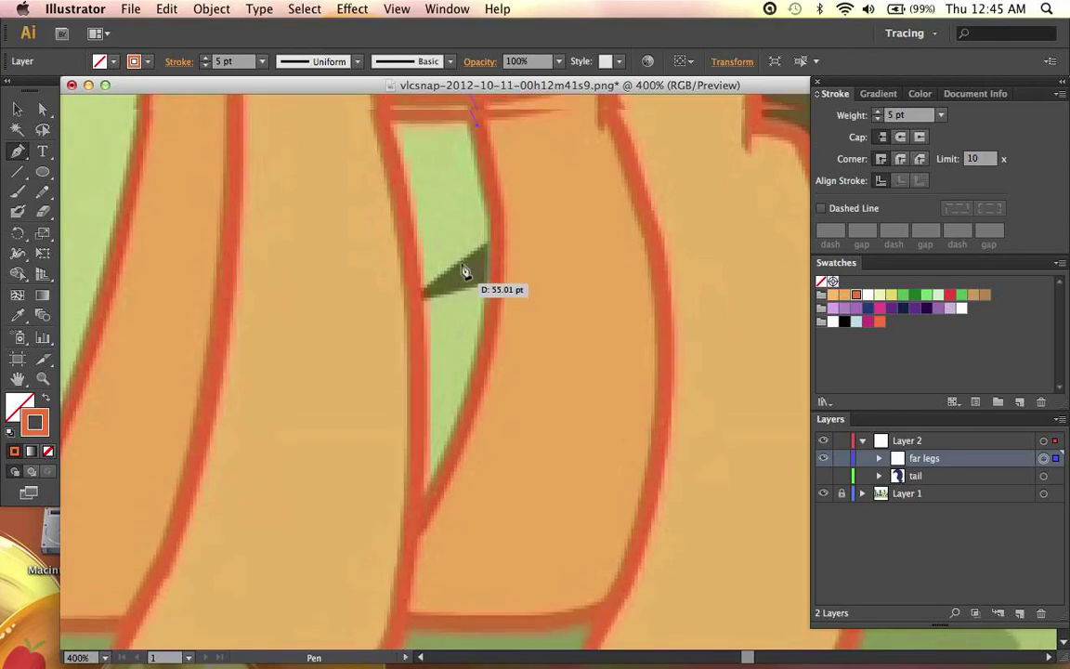
left_click(400, 541)
left_click_drag(400, 541, 359, 578)
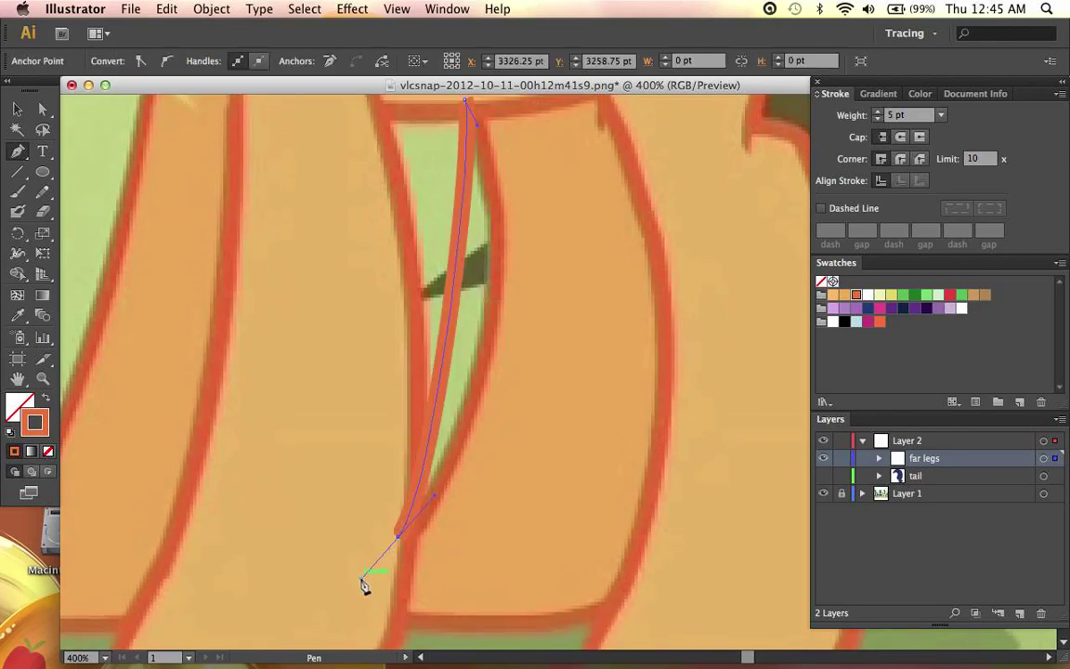
Step: Set the leg line's stroke weight to 3 pt and reshape its curve and lower anchor to follow the far hind leg's front edge
left_click(940, 115)
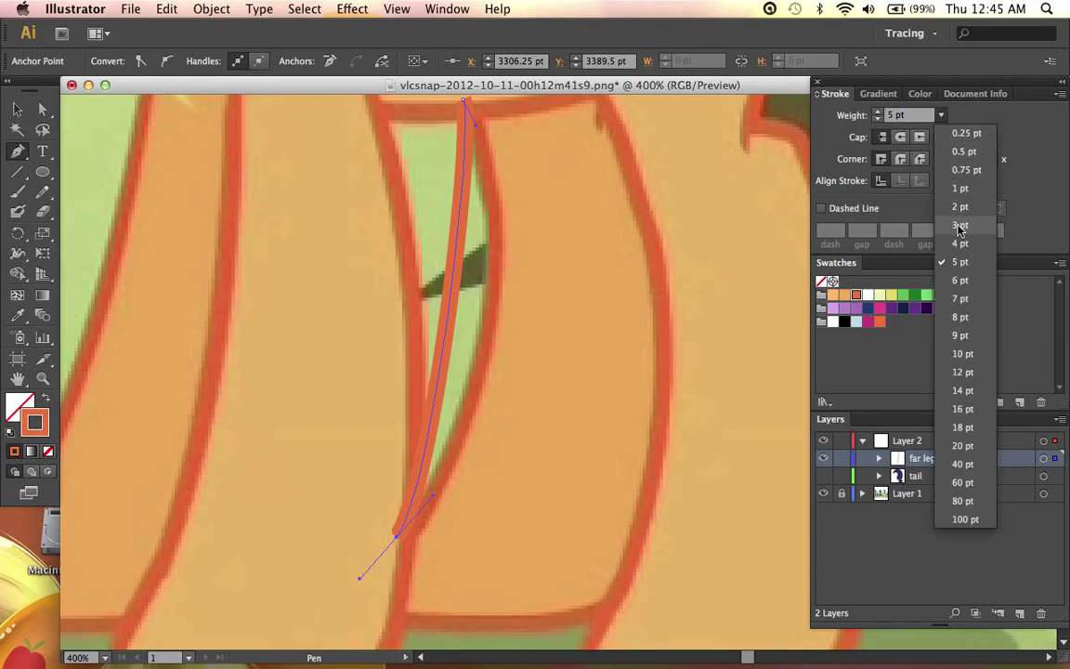
left_click(960, 229)
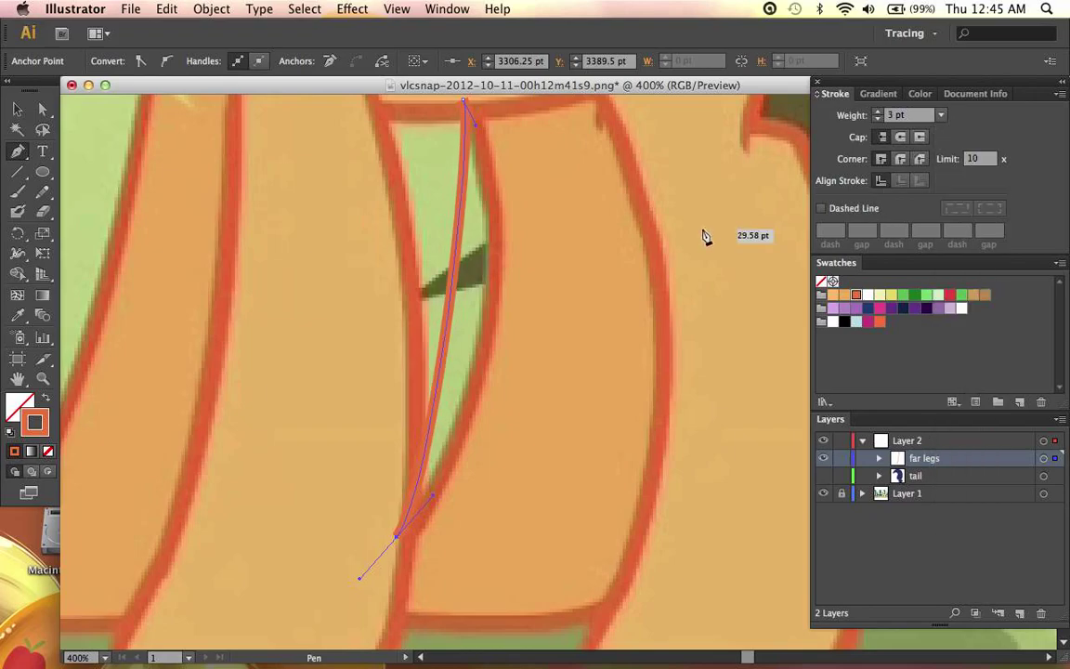
left_click_drag(477, 132, 554, 275)
scroll(553, 275, "down", 3)
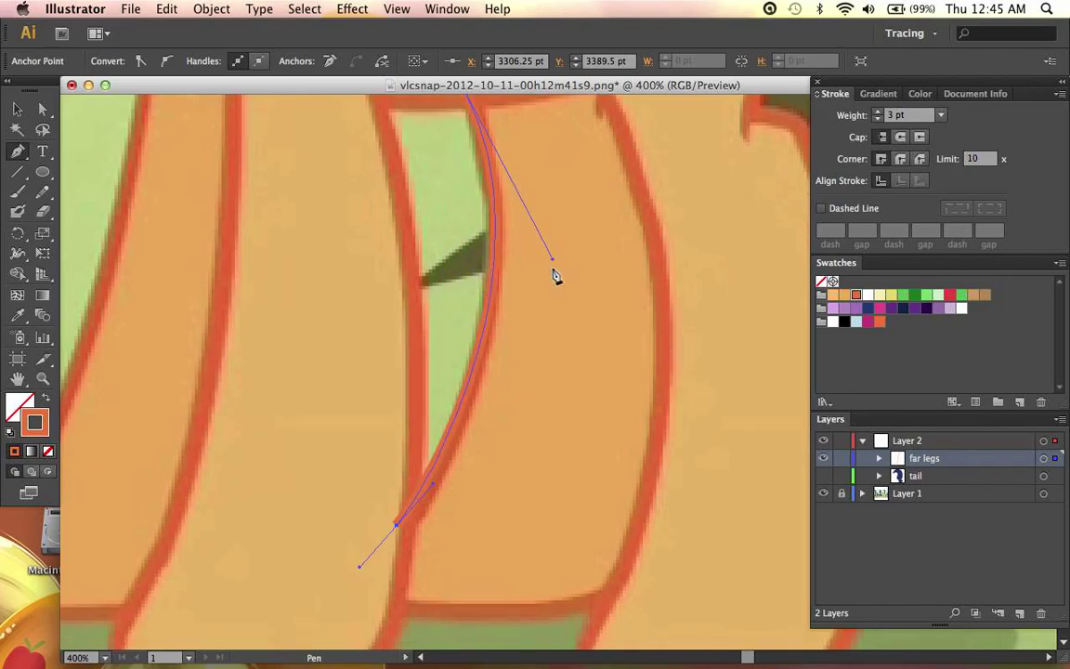
left_click_drag(399, 481, 401, 492)
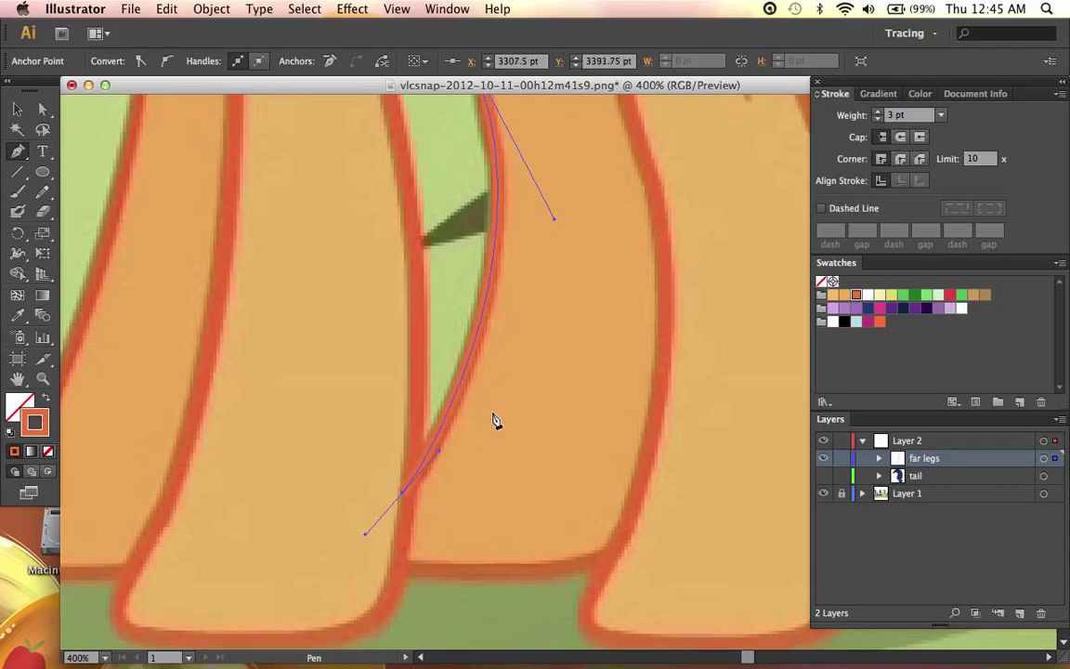
scroll(494, 420, "up", 10)
scroll(494, 419, "down", 15)
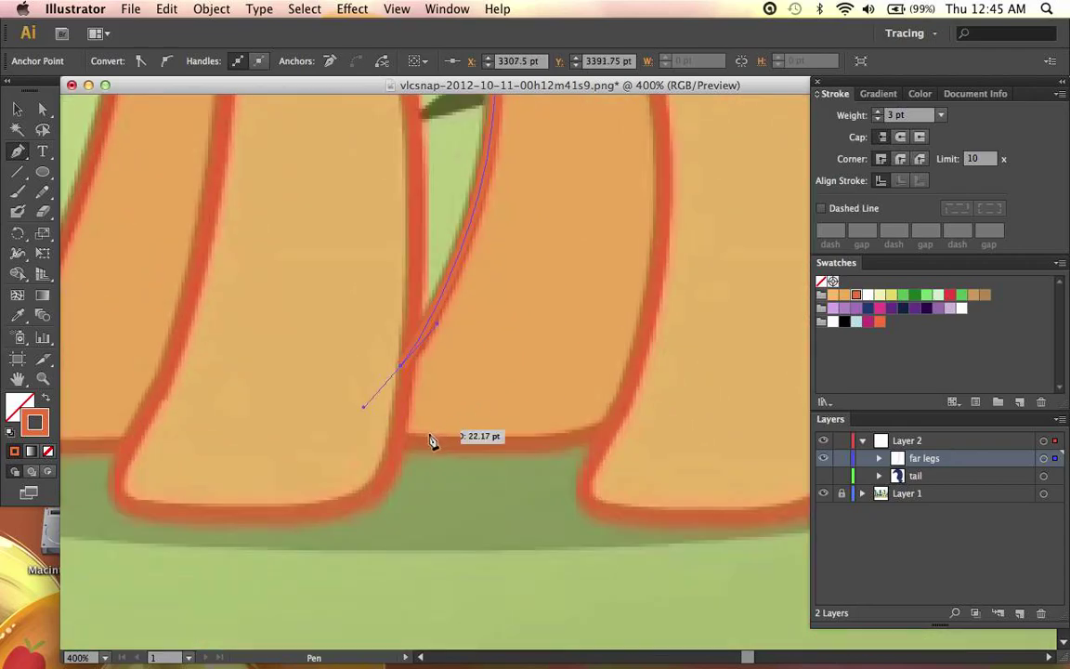
Step: Continue the far hind leg outline around the hoof and along its bottom edge into the near hind leg, adjusting the bottom curve
left_click_drag(409, 445, 453, 448)
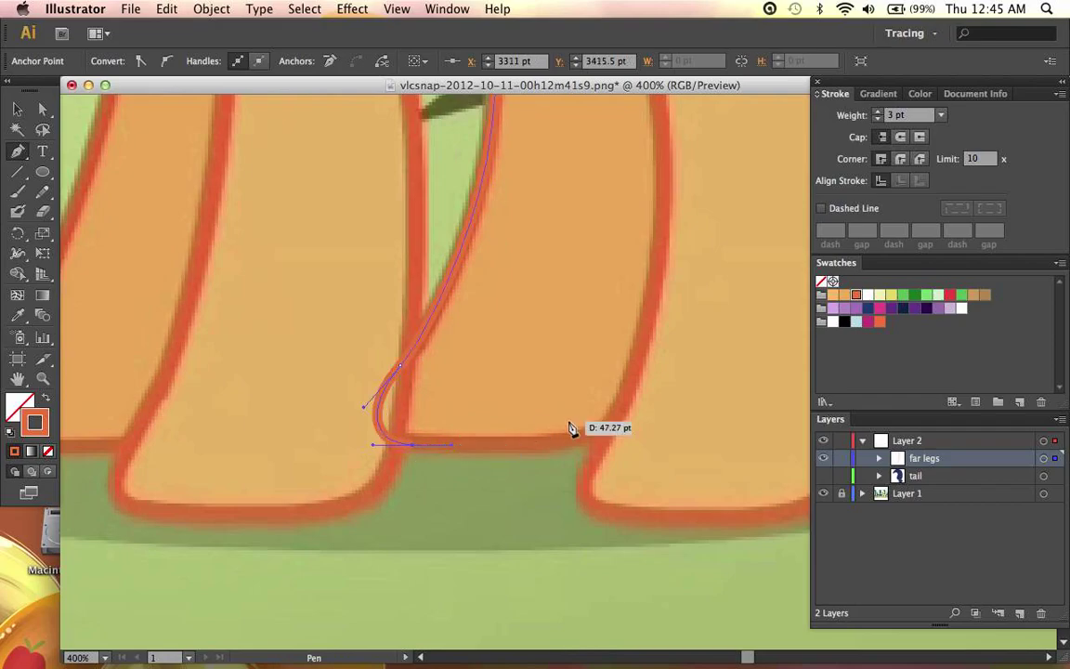
left_click_drag(630, 409, 650, 391)
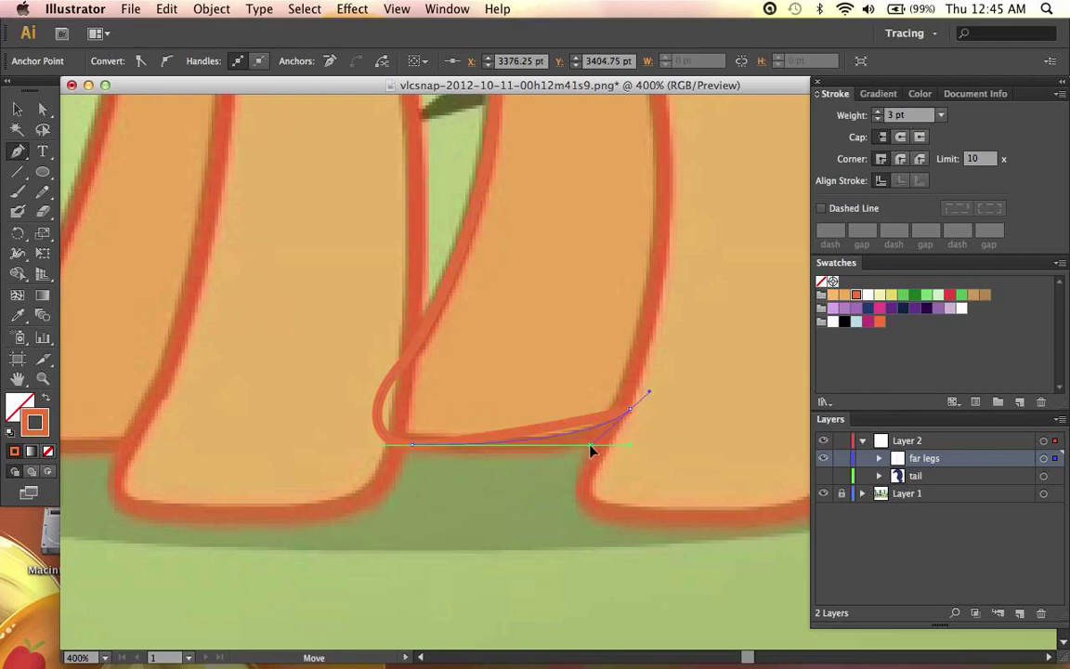
left_click_drag(411, 449, 450, 451)
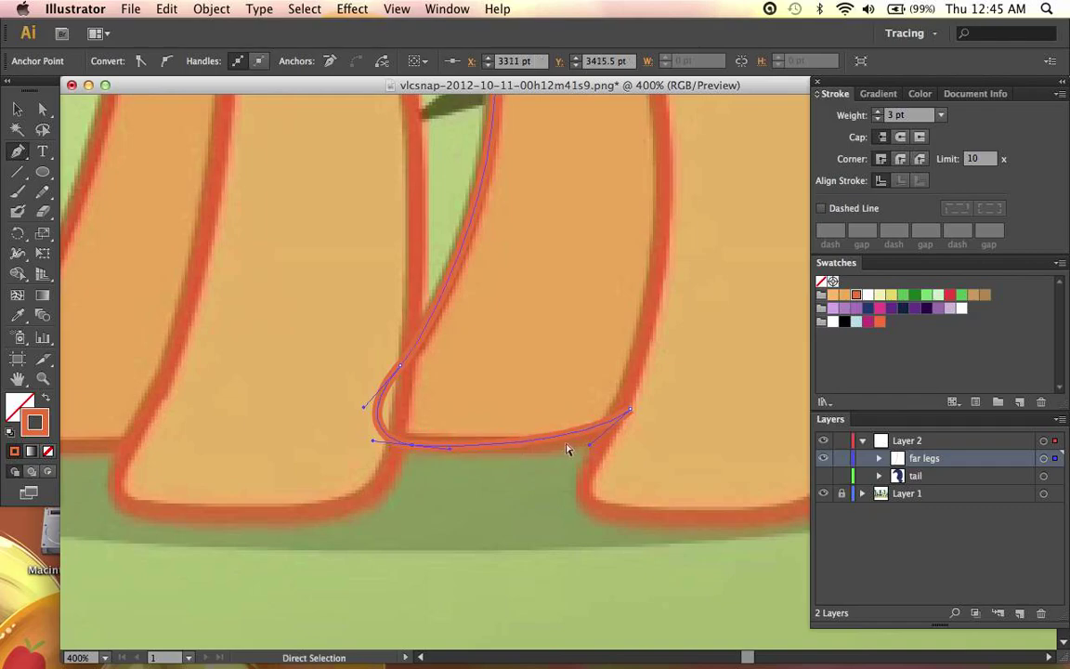
Step: Extend the outline up inside the near hind leg, over the belly line, and close it at the starting anchor
scroll(627, 420, "up", 10)
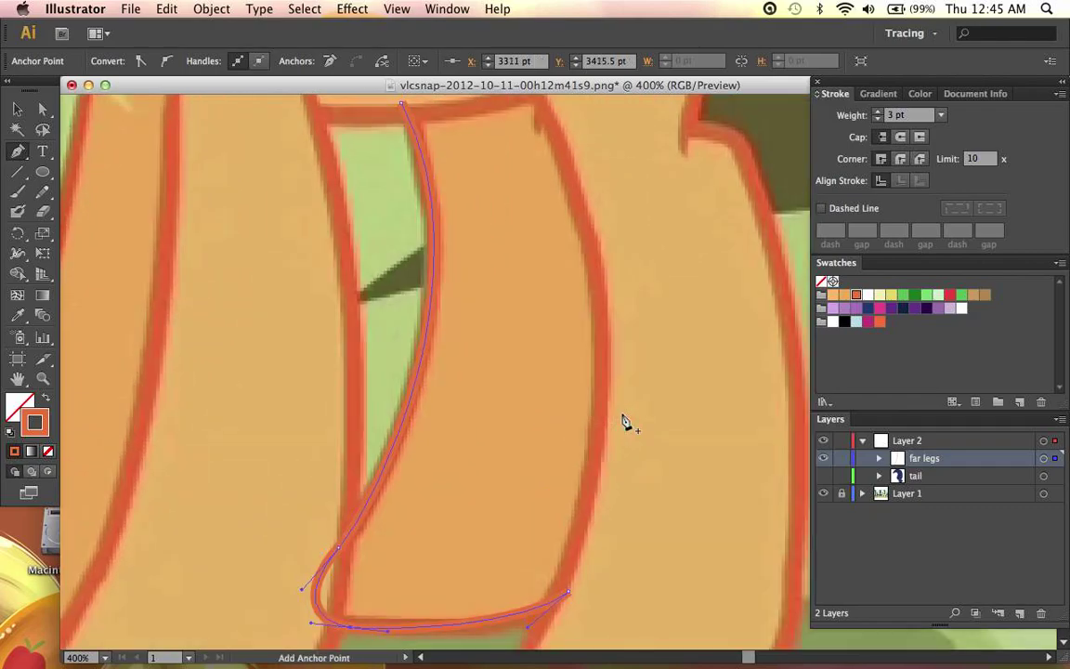
left_click_drag(633, 305, 605, 249)
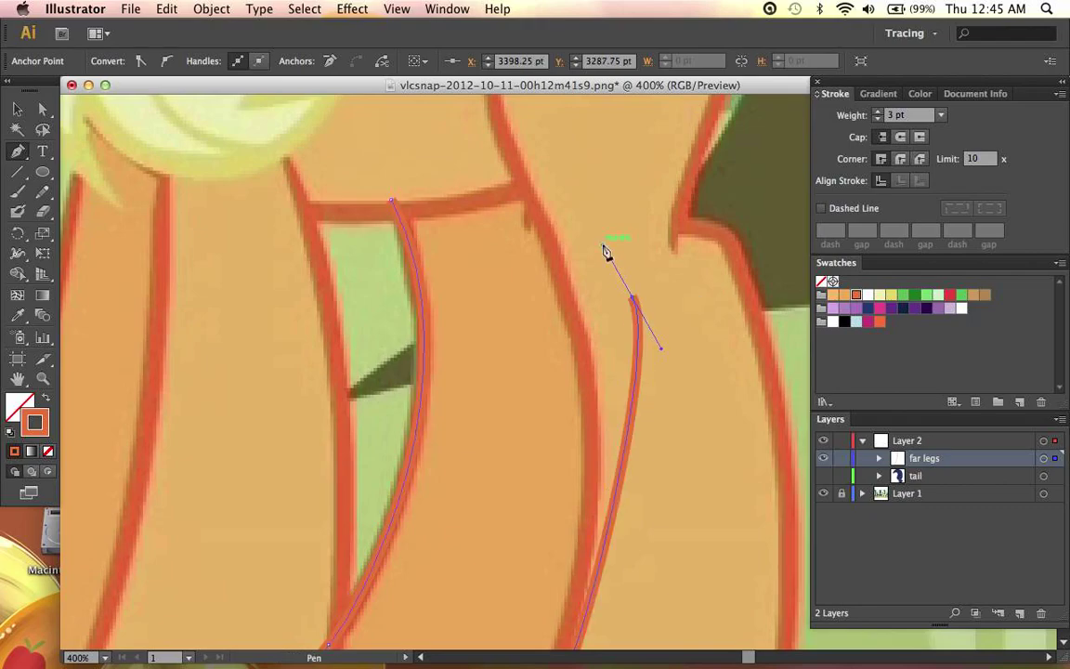
scroll(606, 251, "up", 2)
left_click_drag(525, 178, 466, 181)
left_click_drag(391, 249, 399, 272)
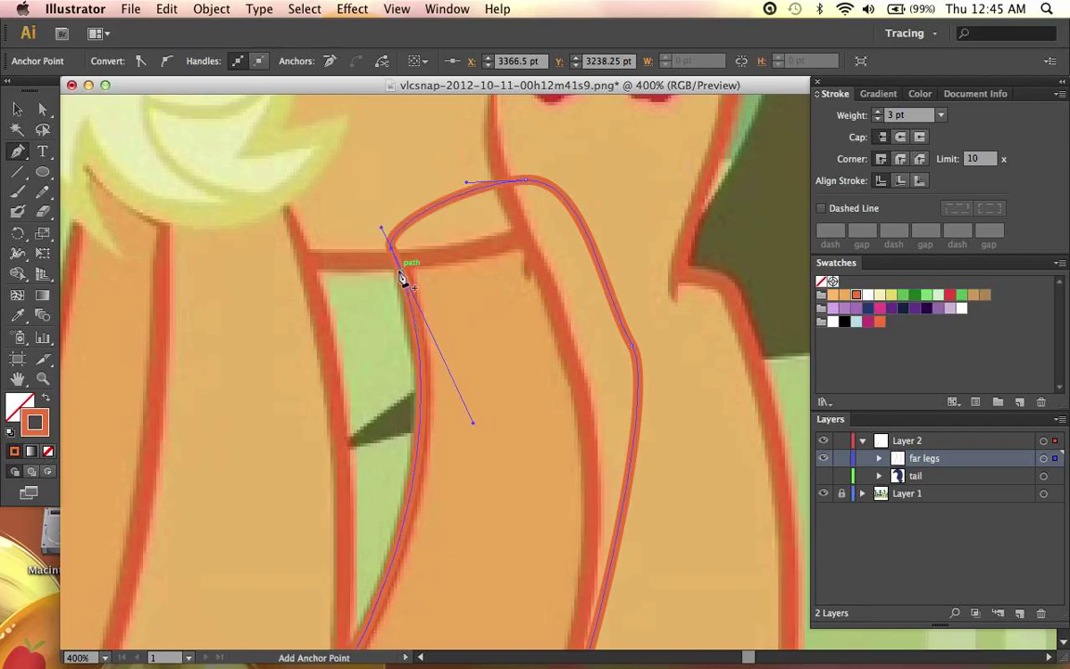
Step: Rename the closed leg path as hind leg and fill it with the Body Shadow swatch
left_click(880, 465)
double_click(936, 476)
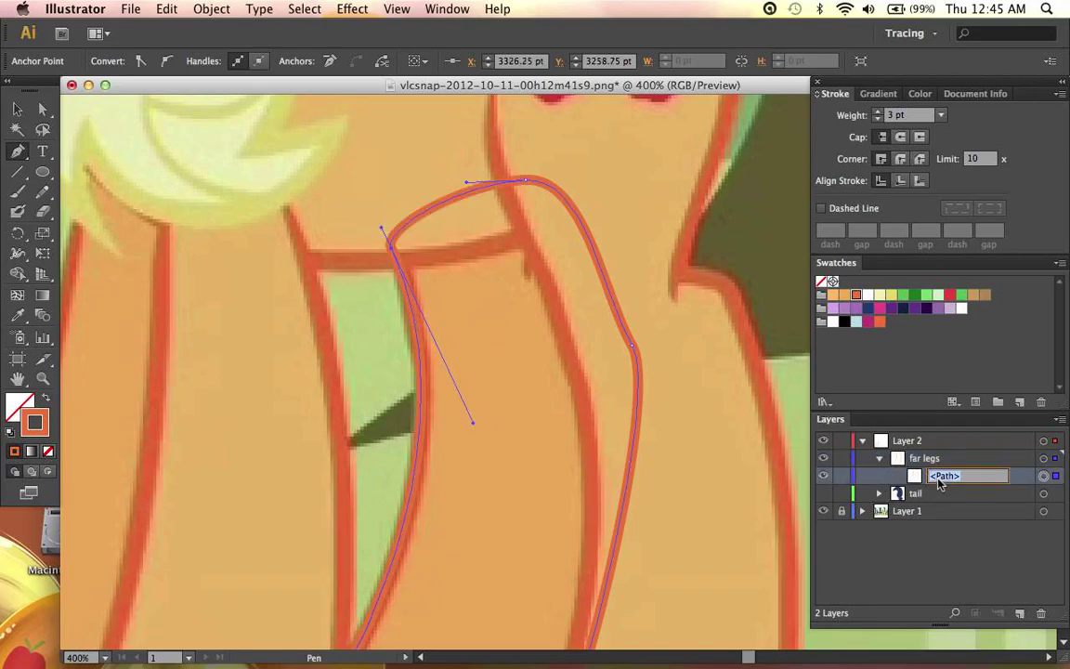
type("hid leg")
key("Return")
scroll(675, 382, "down", 2)
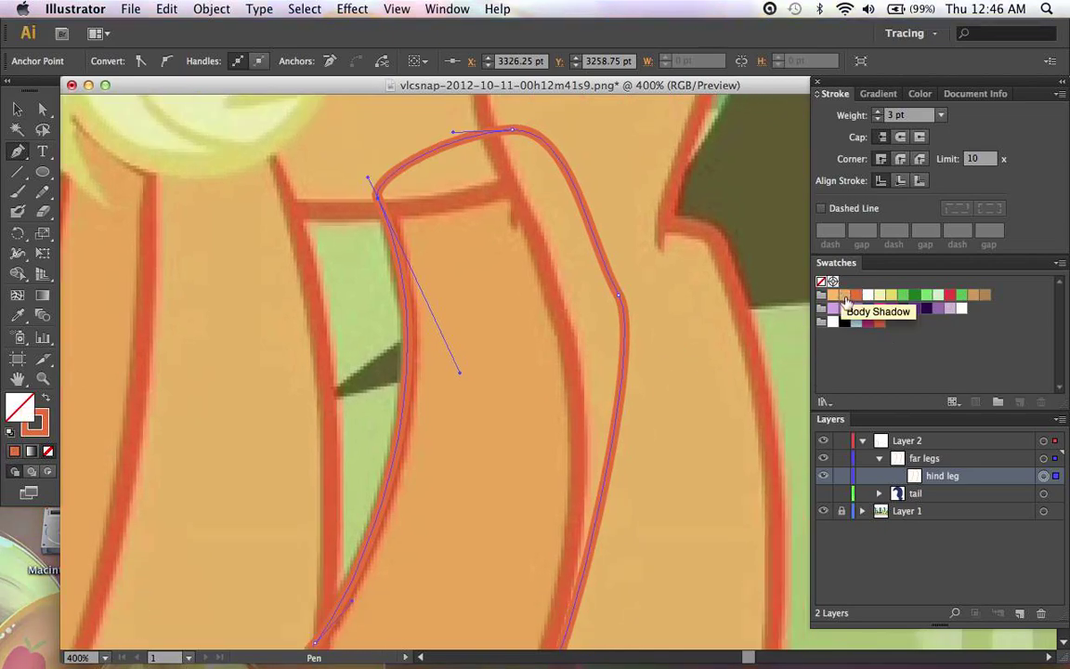
left_click(846, 295)
scroll(599, 302, "down", 4)
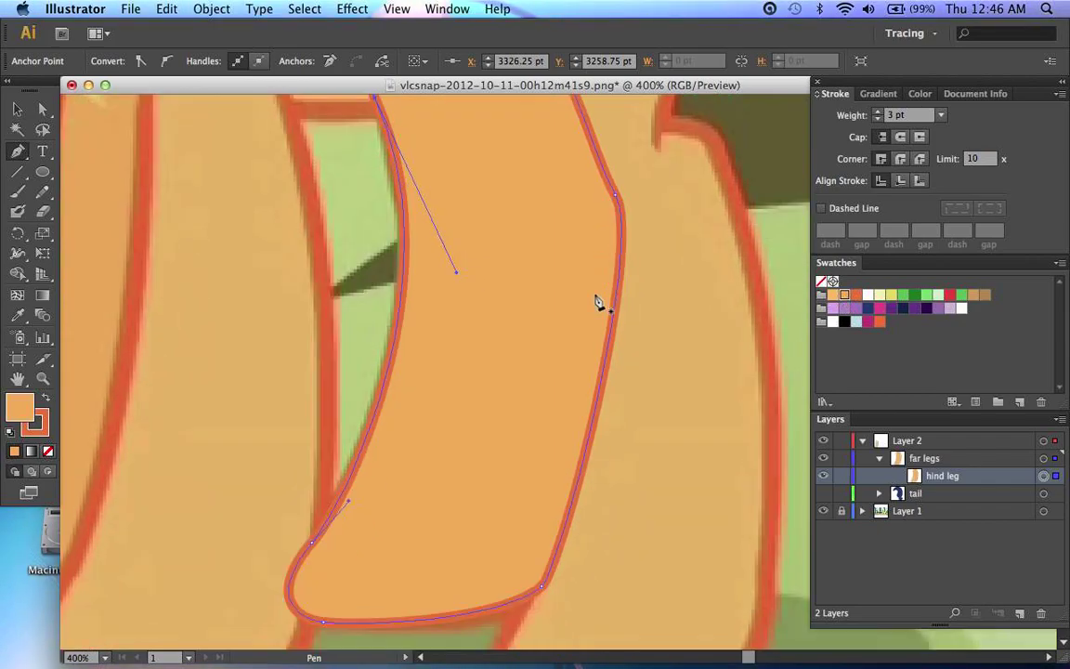
key("super+shift+a")
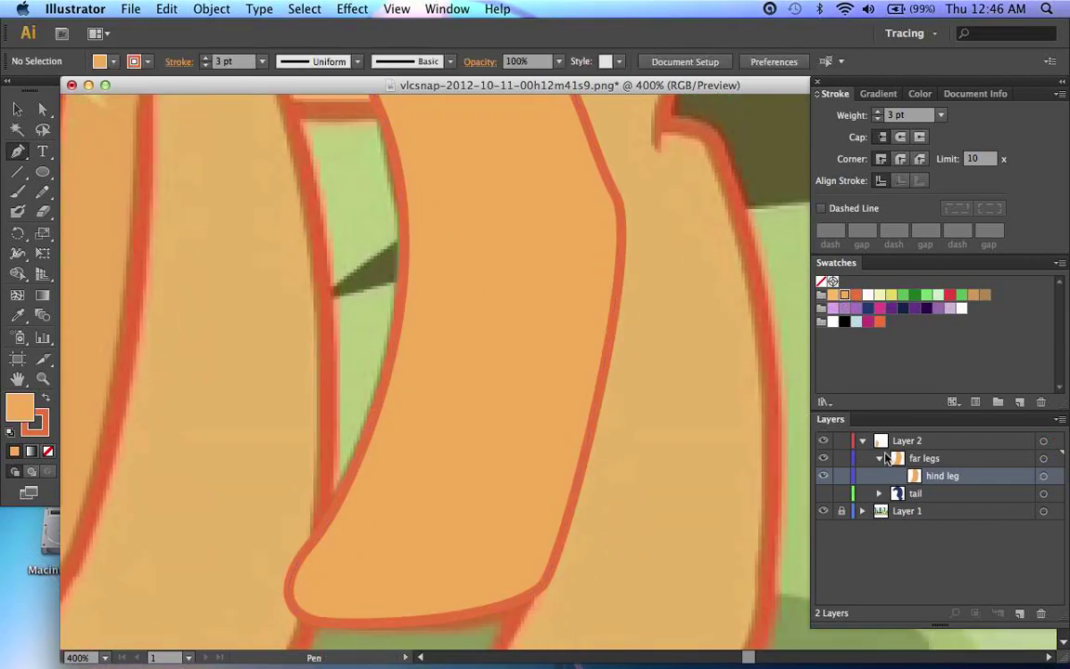
Step: Draw the far front leg's outer edge without fill in the far legs layer, from the mane down to the hoof, and curve it to match
scroll(620, 441, "left", 15)
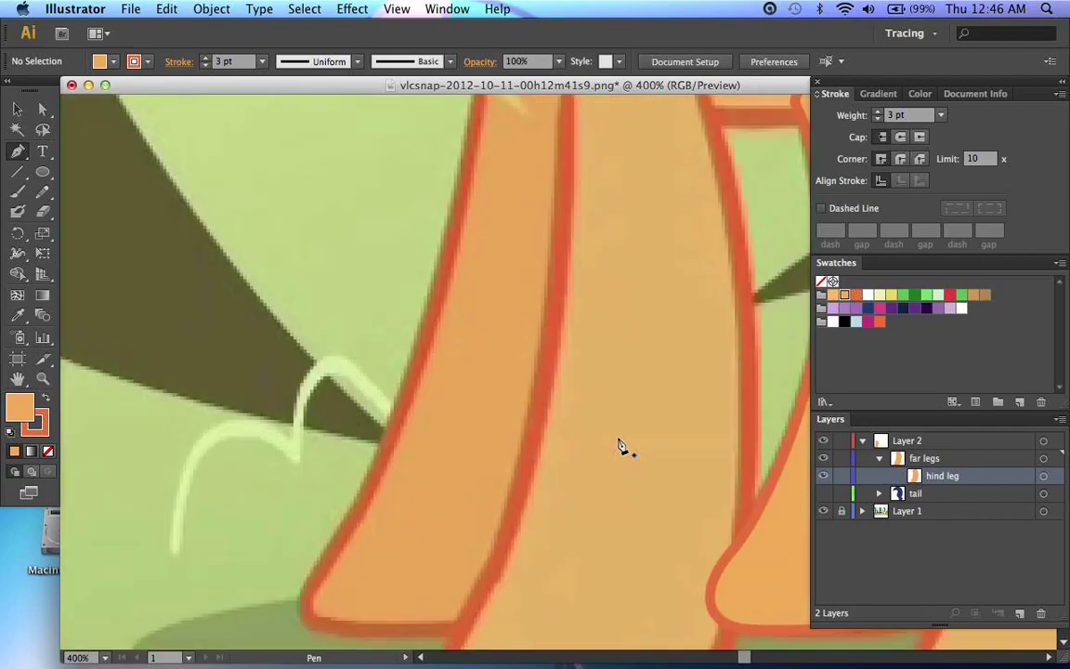
left_click(1005, 463)
scroll(554, 448, "right", 2)
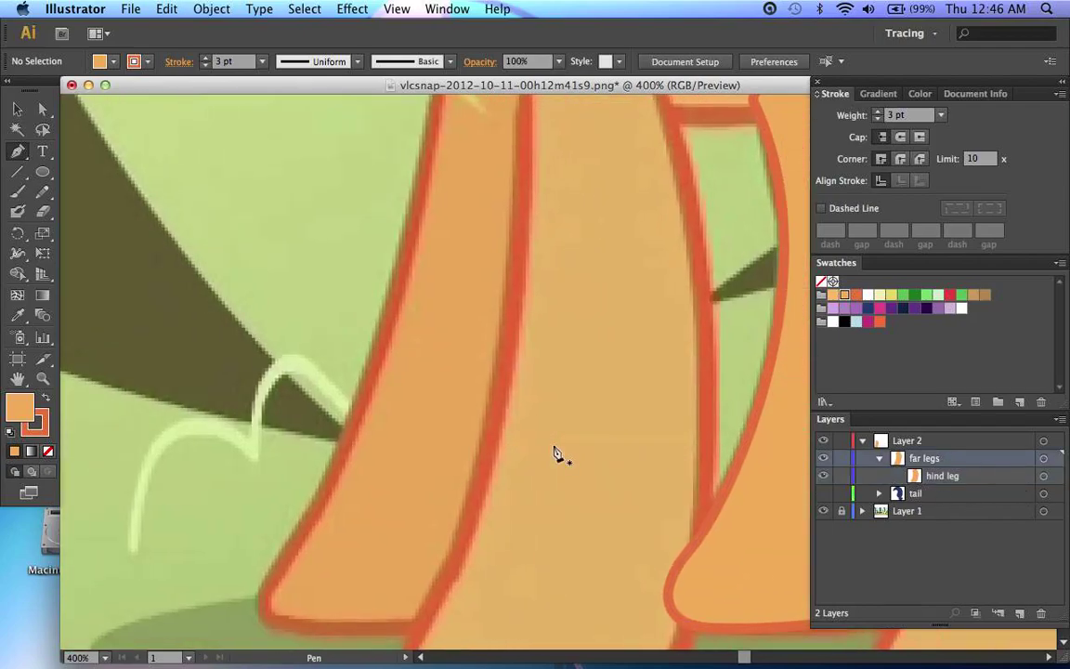
key("slash")
scroll(518, 456, "up", 4)
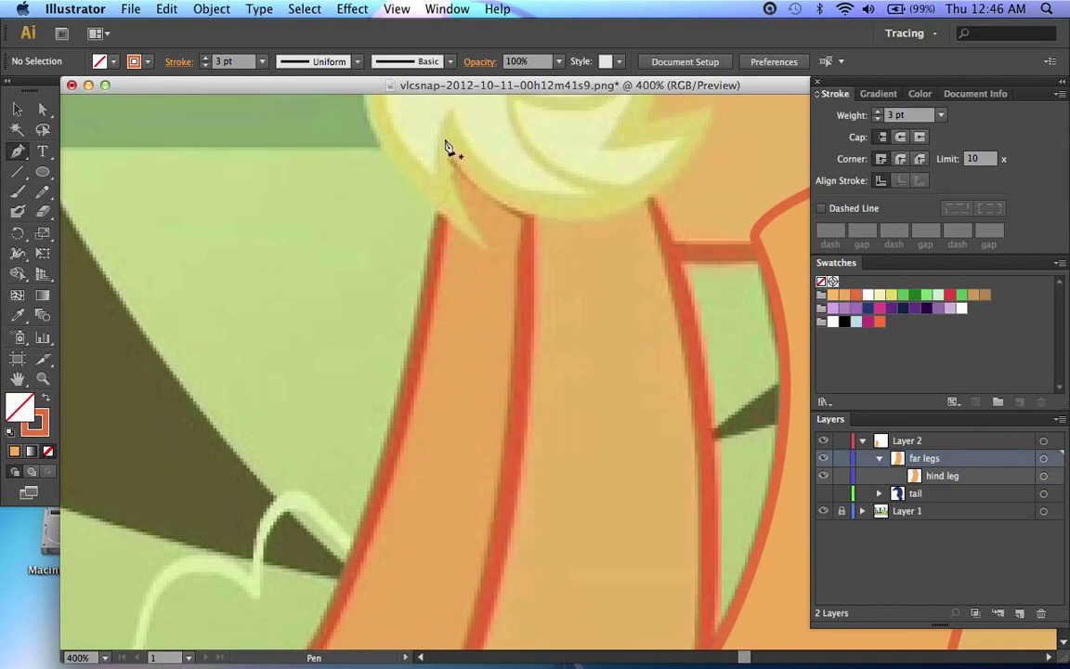
left_click_drag(447, 179, 447, 179)
scroll(447, 179, "down", 5)
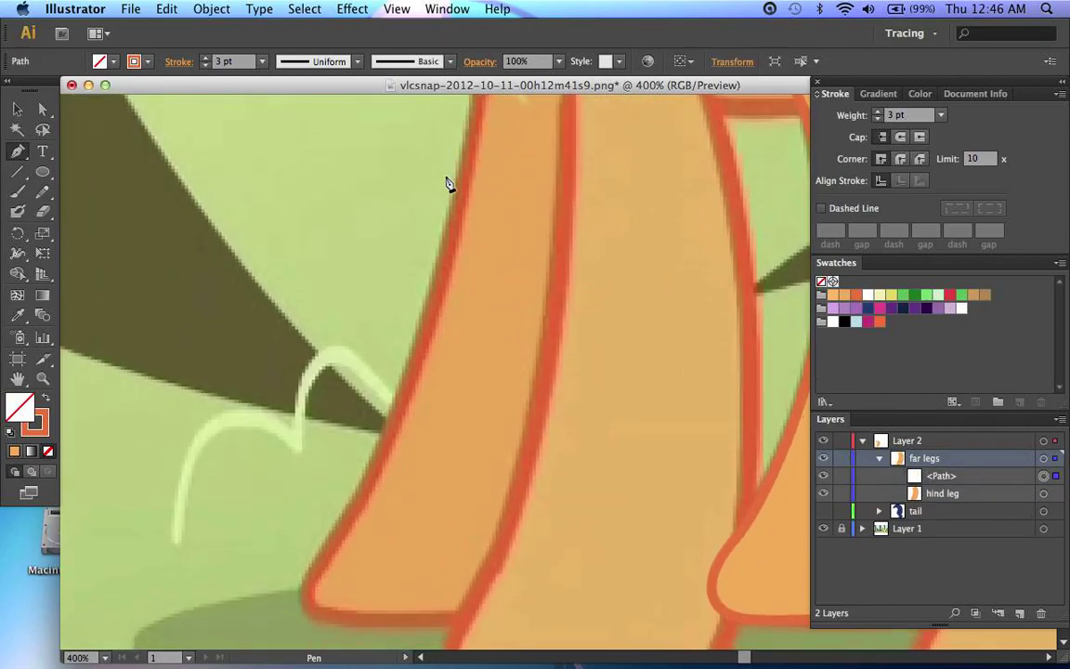
left_click_drag(332, 545, 312, 576)
scroll(312, 578, "up", 1)
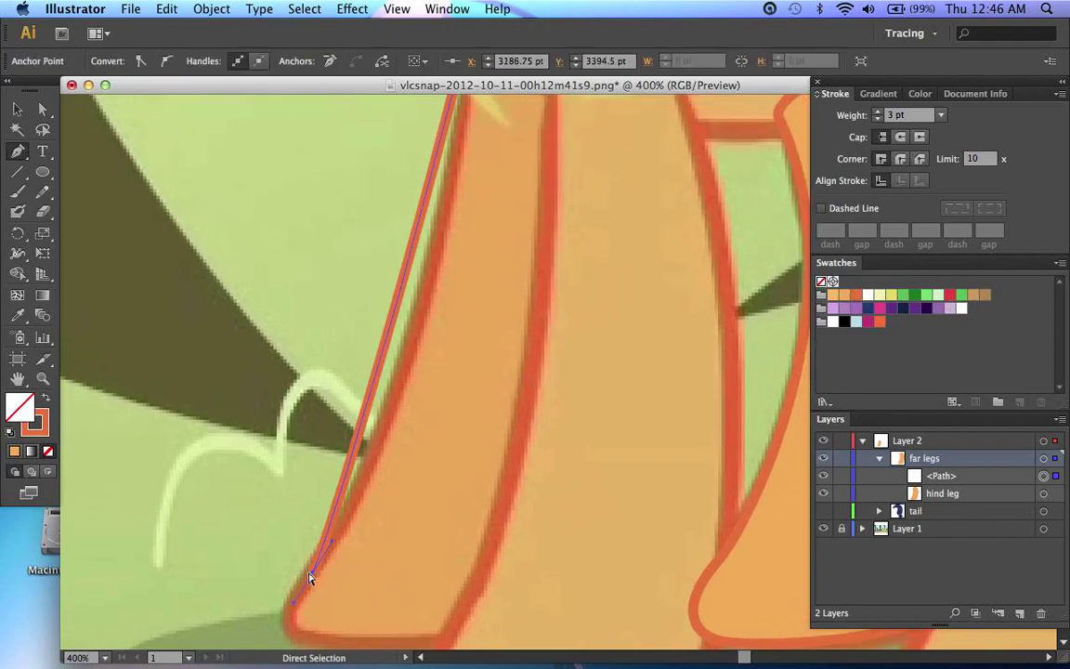
key("super+minus")
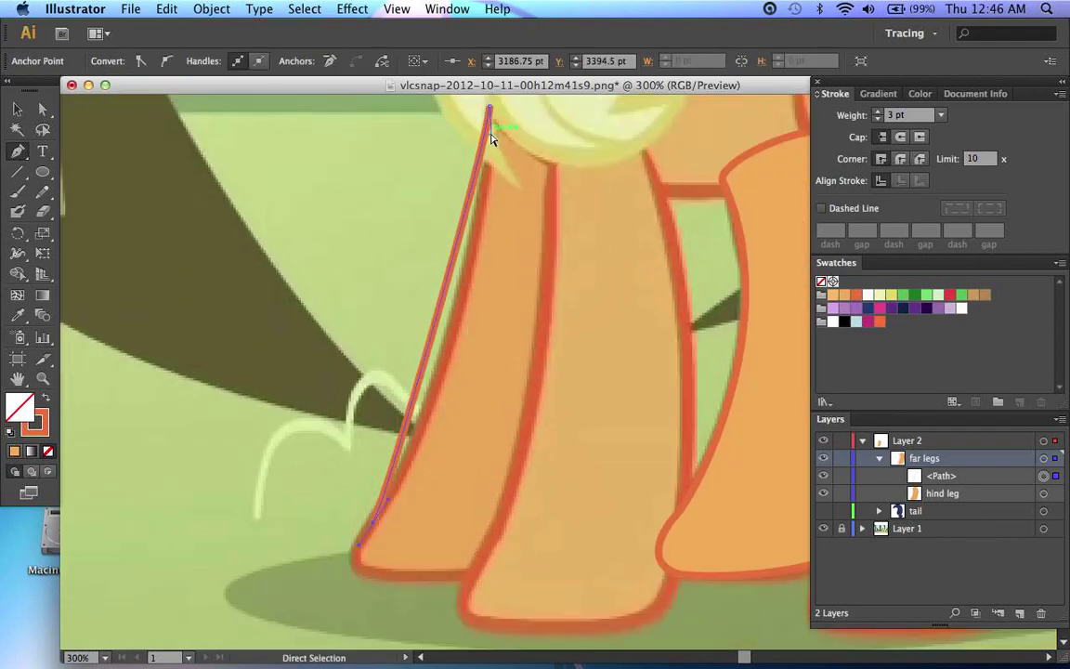
left_click_drag(491, 137, 490, 253)
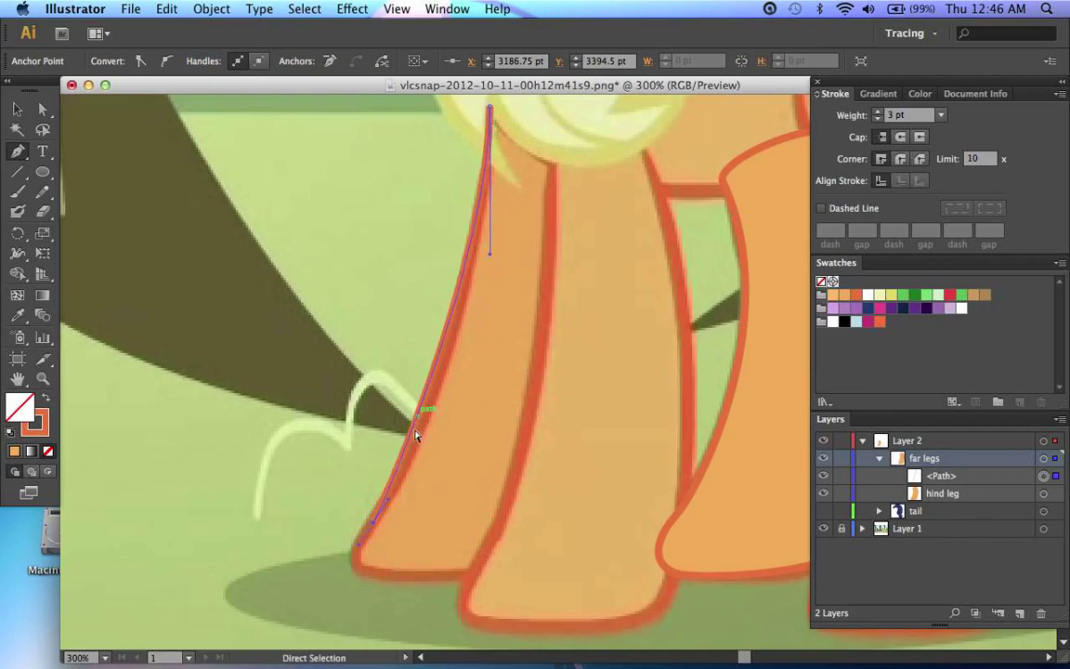
Step: Continue the front leg outline around the hoof, up inside the near foreleg, and close it at the mane
left_click_drag(391, 506, 436, 577)
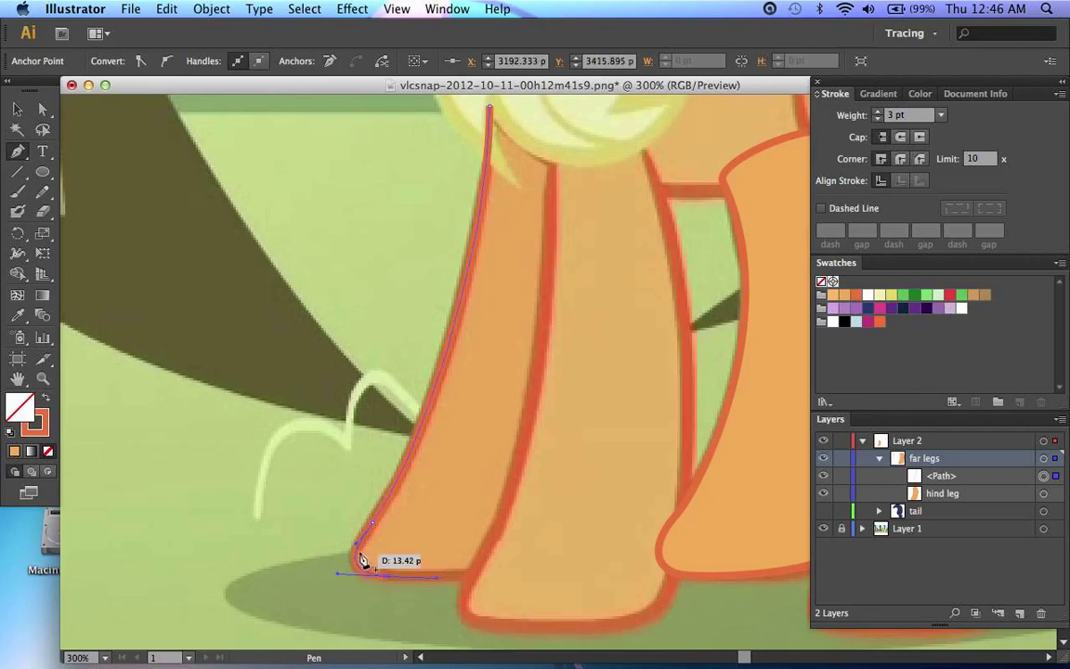
left_click(496, 577)
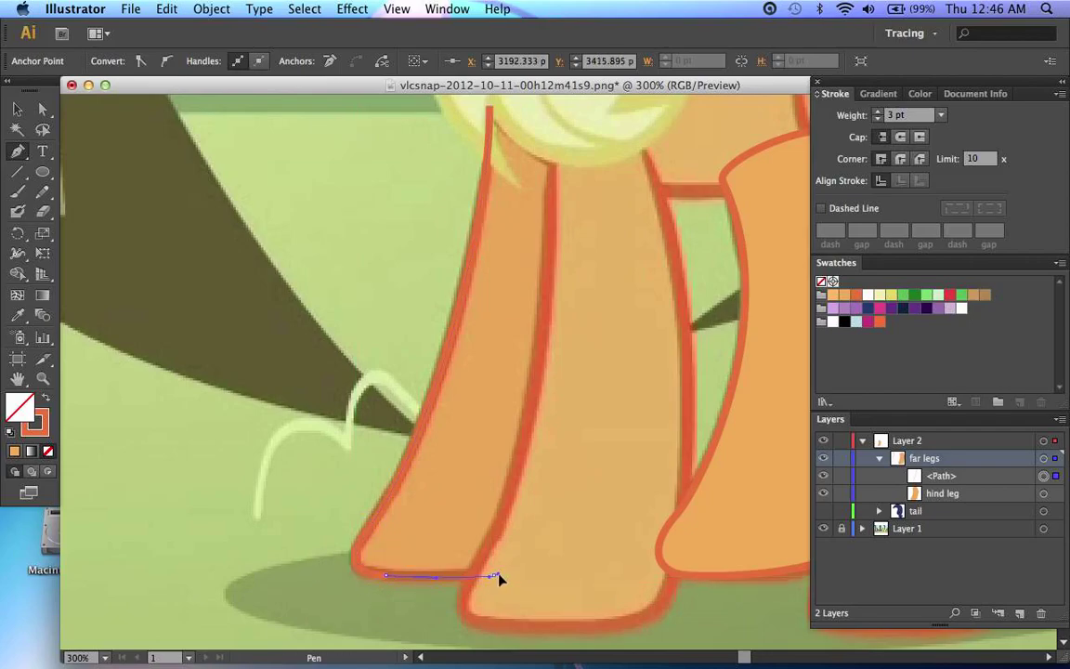
left_click_drag(509, 575, 511, 574)
scroll(517, 499, "up", 3)
left_click_drag(560, 224, 546, 179)
scroll(485, 164, "up", 1)
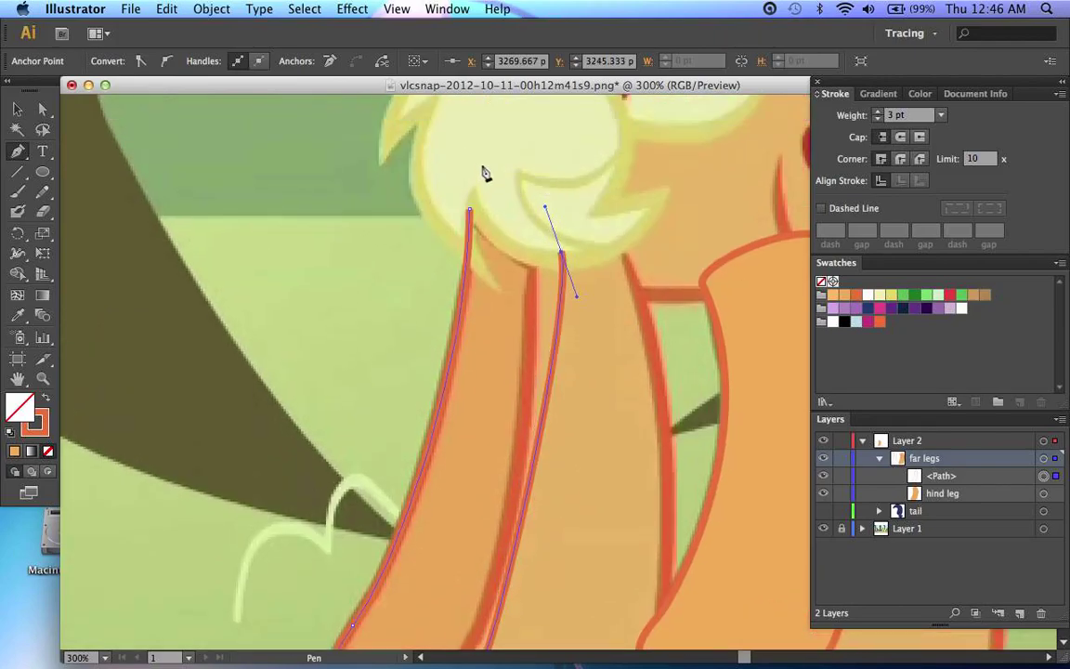
left_click_drag(469, 210, 475, 232)
Step: Fill the closed front leg path with the same light orange as the hind leg and rename it front leg
scroll(532, 283, "down", 6)
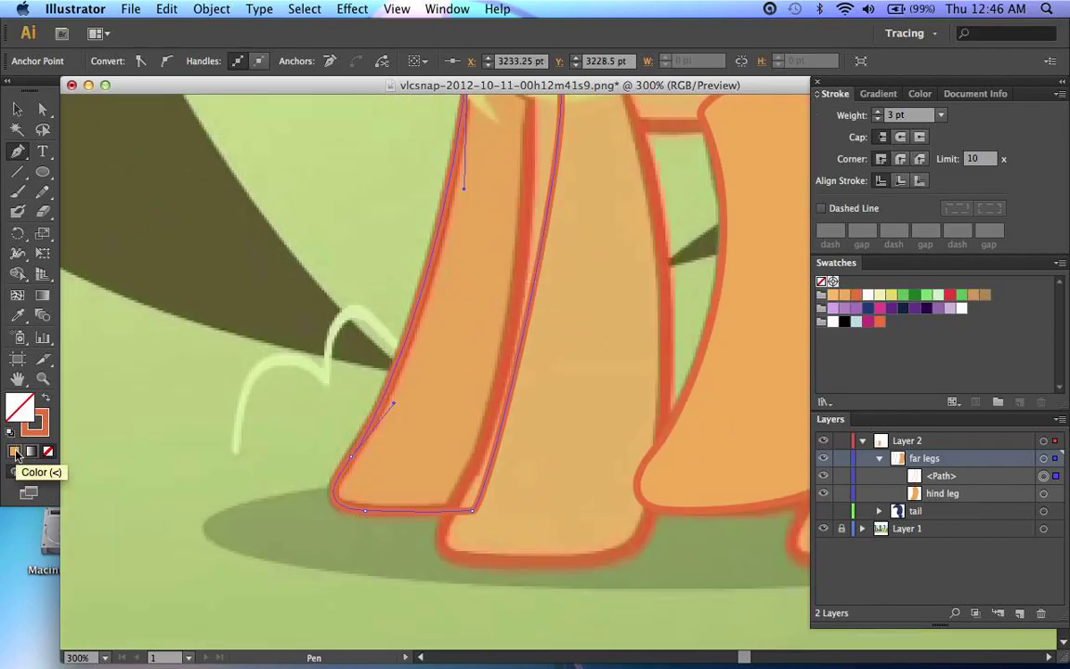
left_click(16, 455)
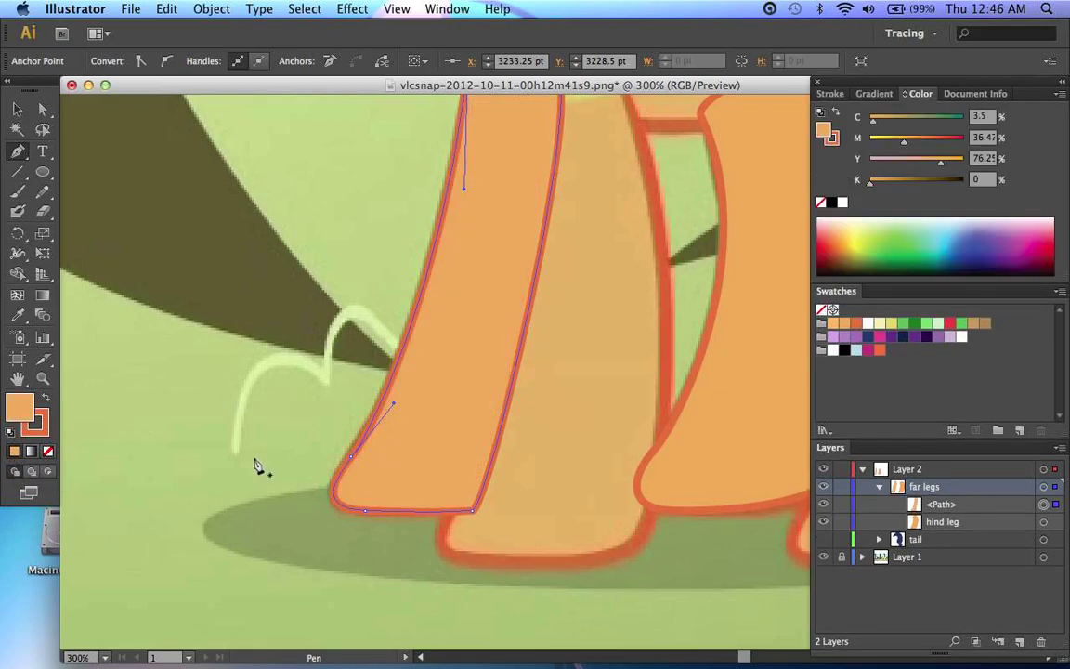
double_click(940, 505)
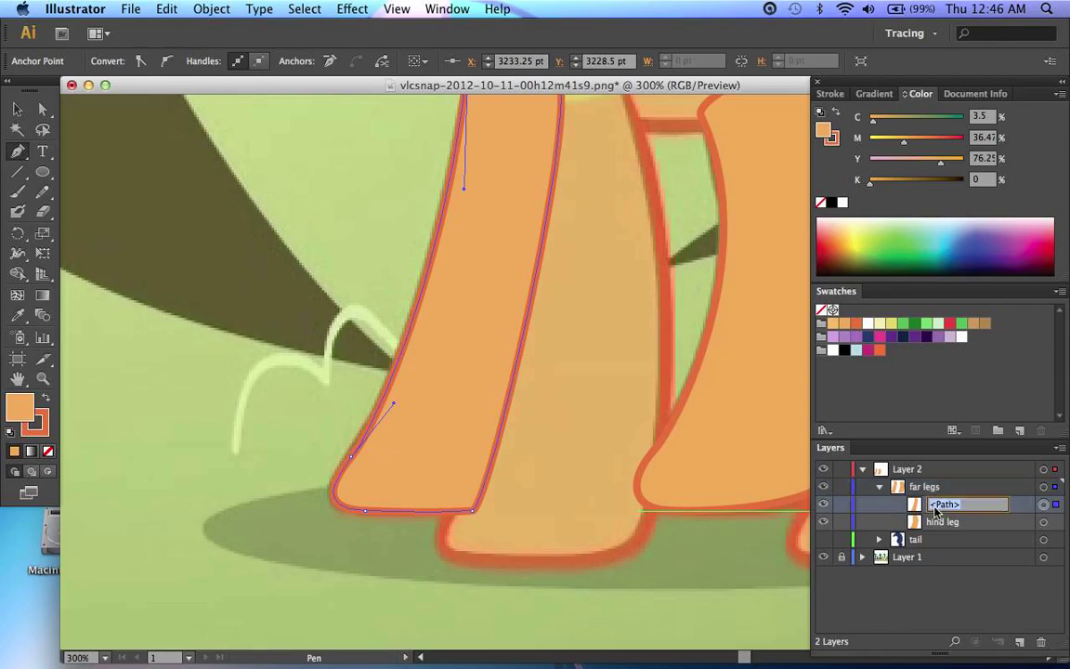
type("front leg")
key("Return")
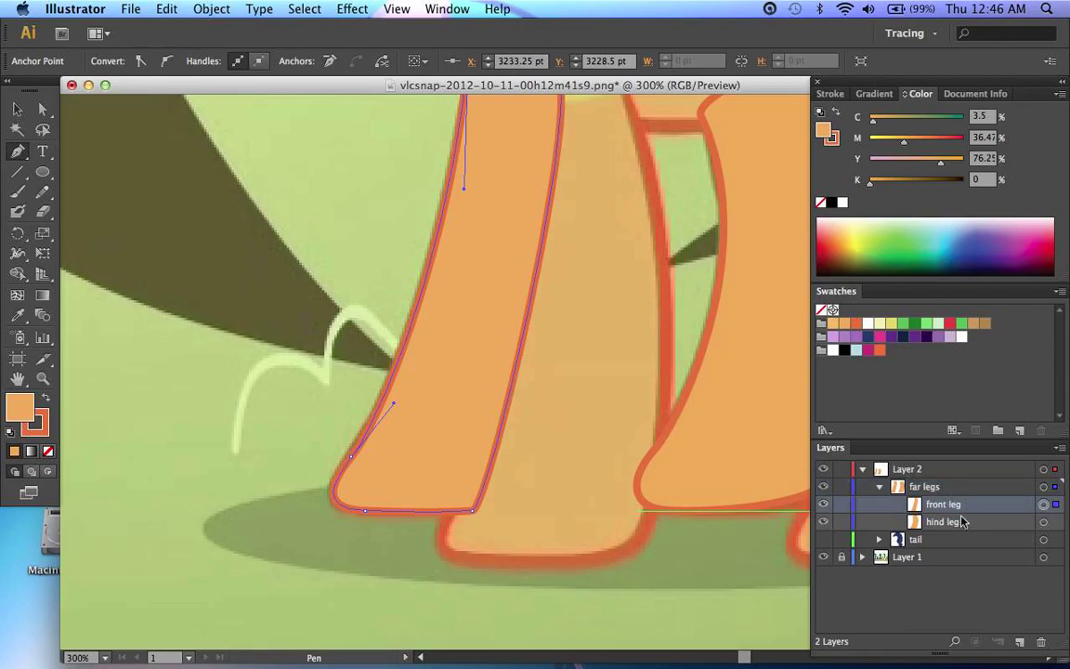
Step: Hide the hind leg path to uncover the reference drawing beneath it
scroll(568, 497, "right", 5)
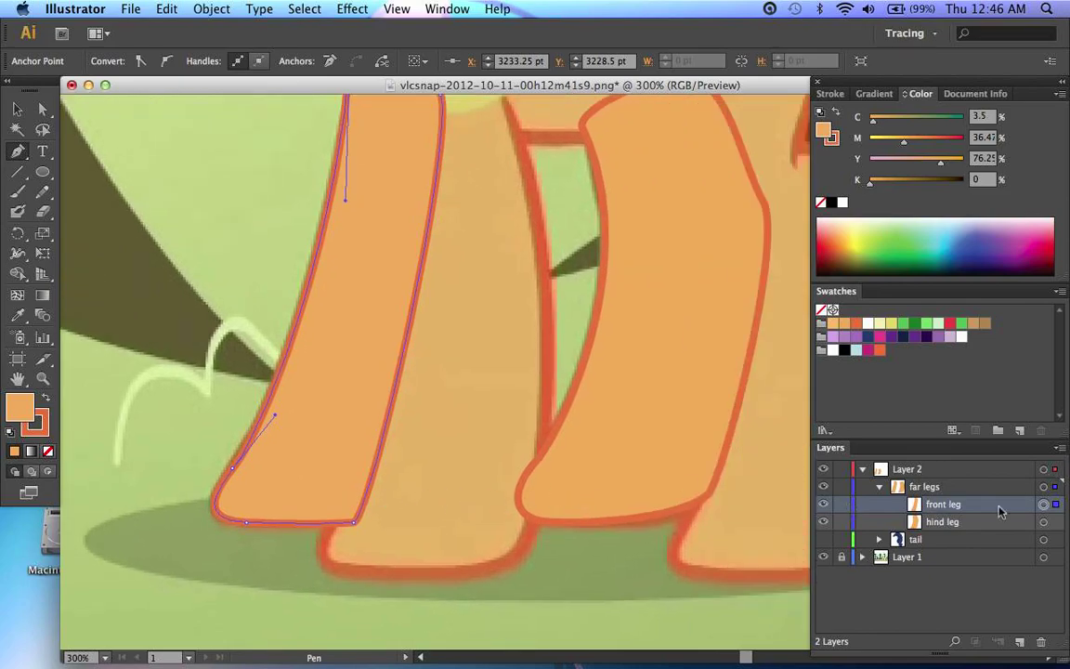
scroll(546, 482, "up", 3)
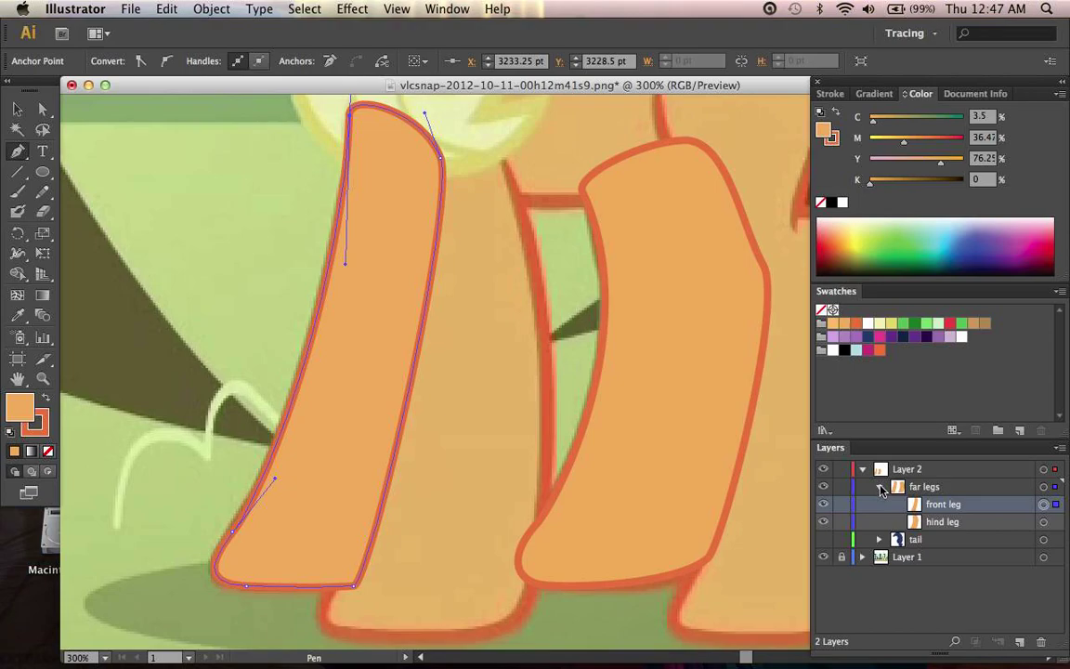
scroll(645, 482, "right", 3)
left_click(823, 521)
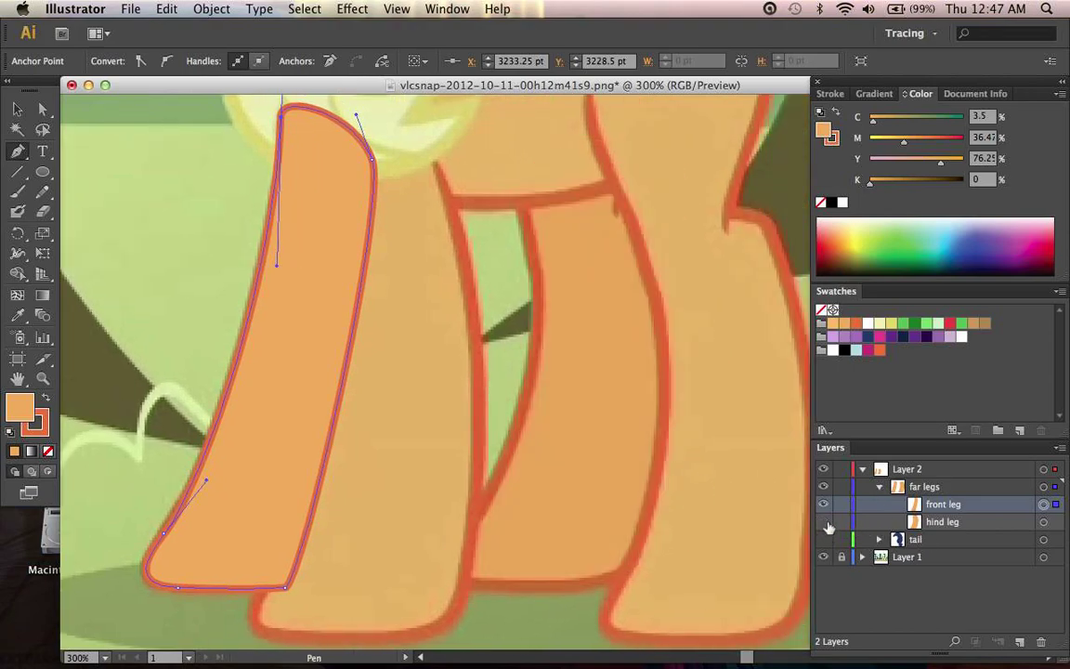
scroll(664, 466, "up", 2)
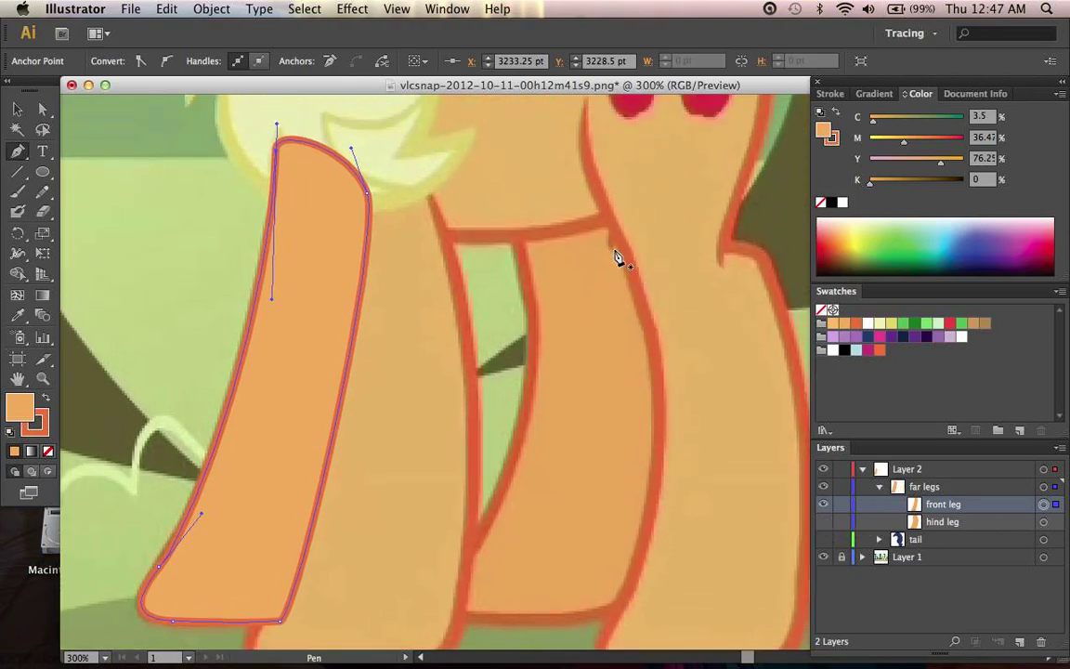
key("/")
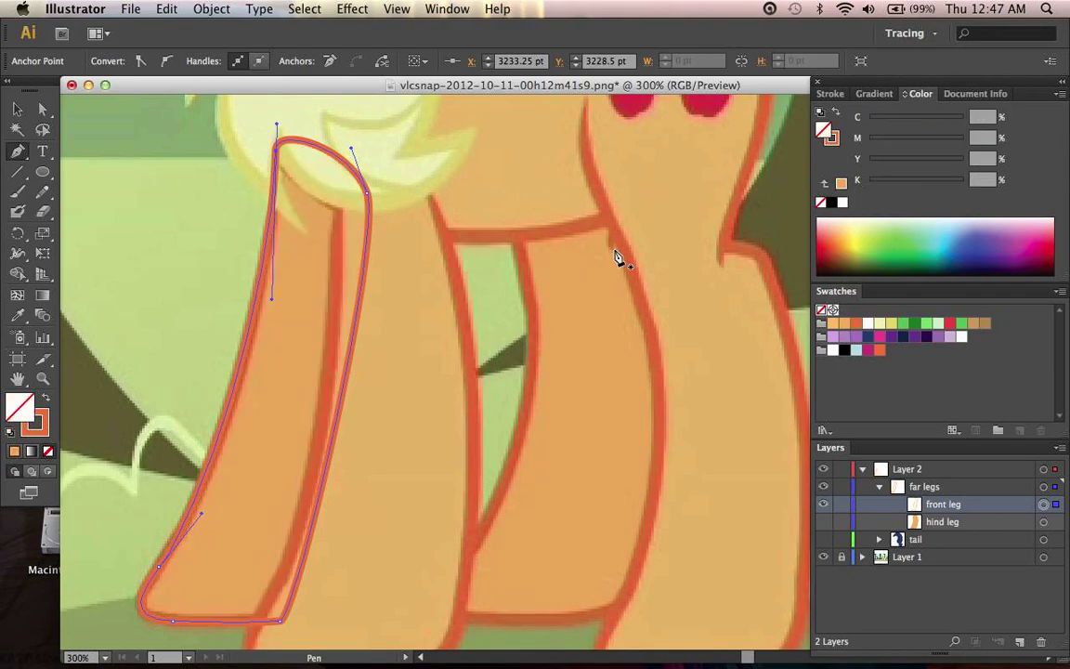
scroll(616, 258, "up", 5)
scroll(616, 258, "right", 2)
key("super+z")
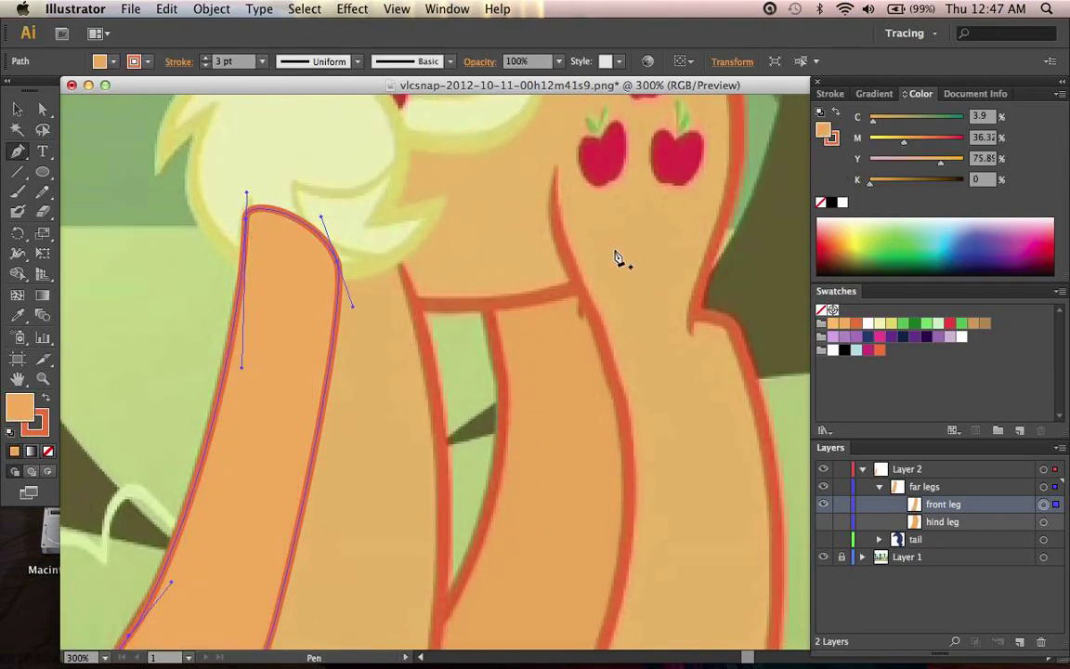
Step: Deselect the front leg and draw a short unfilled curved crease in the far legs layer where the belly line meets the near hind leg
left_click(616, 258, "super")
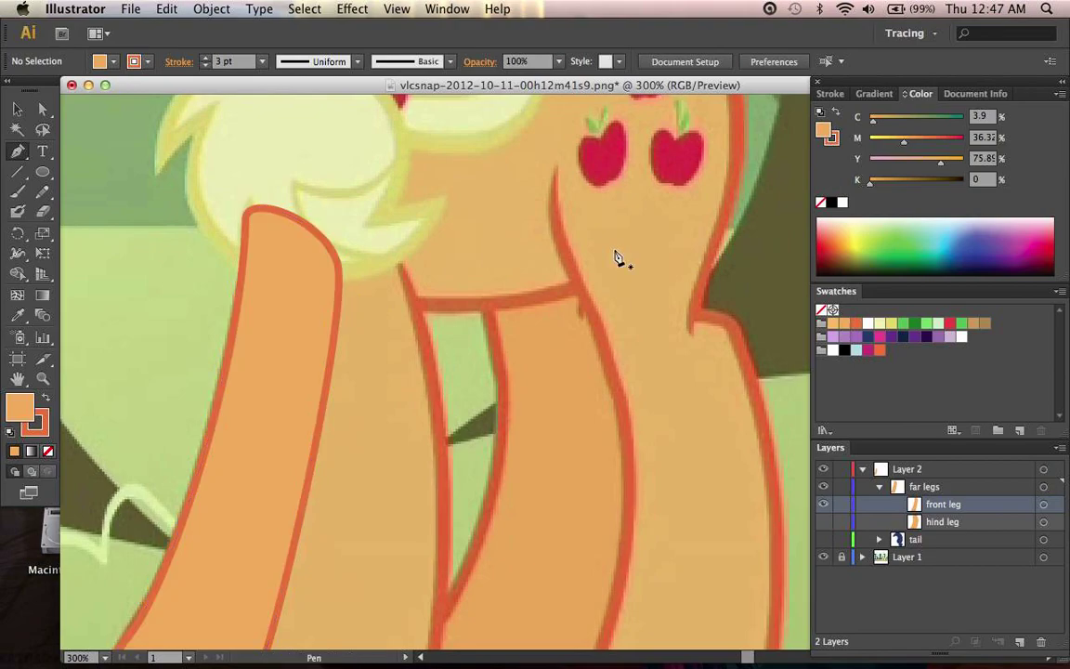
left_click(1013, 492)
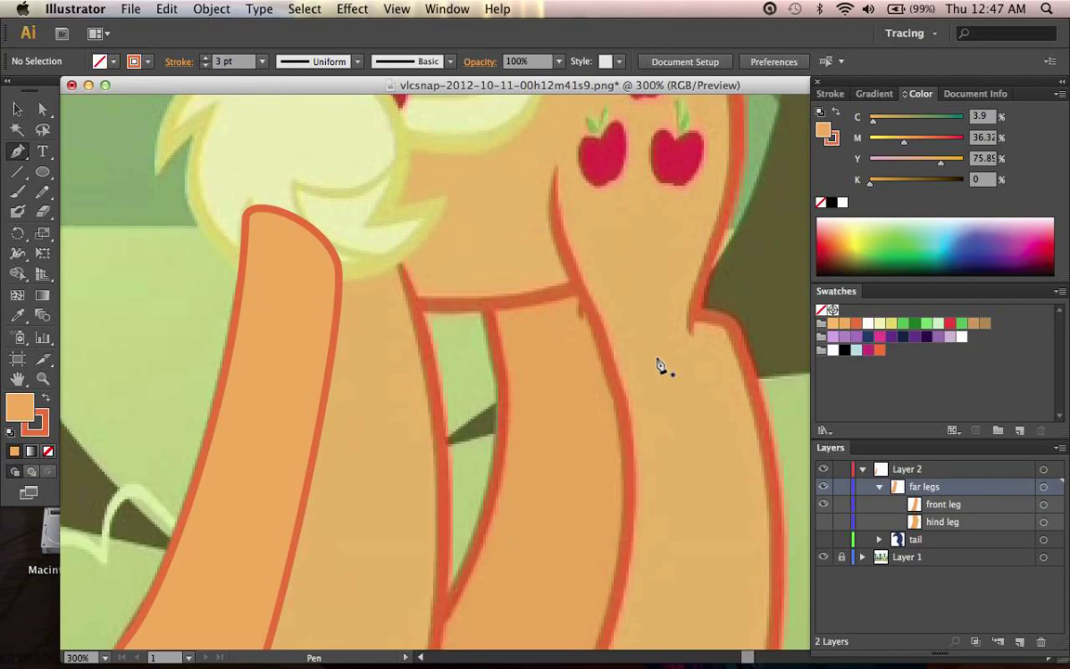
key("slash")
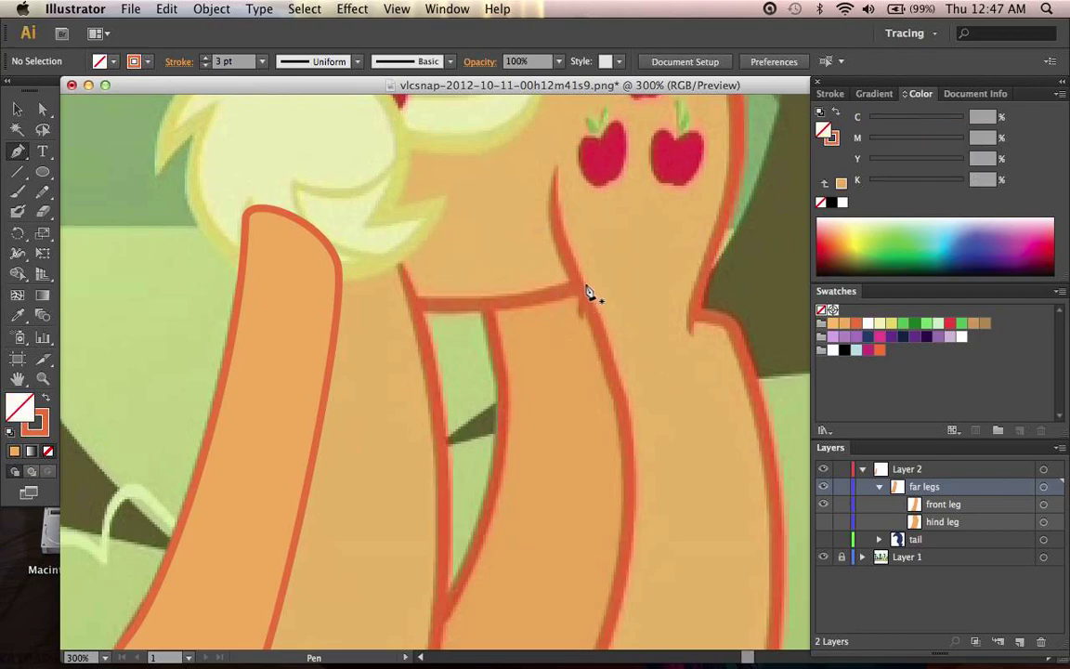
left_click_drag(590, 290, 581, 329)
key("super+equal")
key("super+equal")
key("super+equal")
scroll(584, 328, "up", 3)
scroll(583, 329, "right", 3)
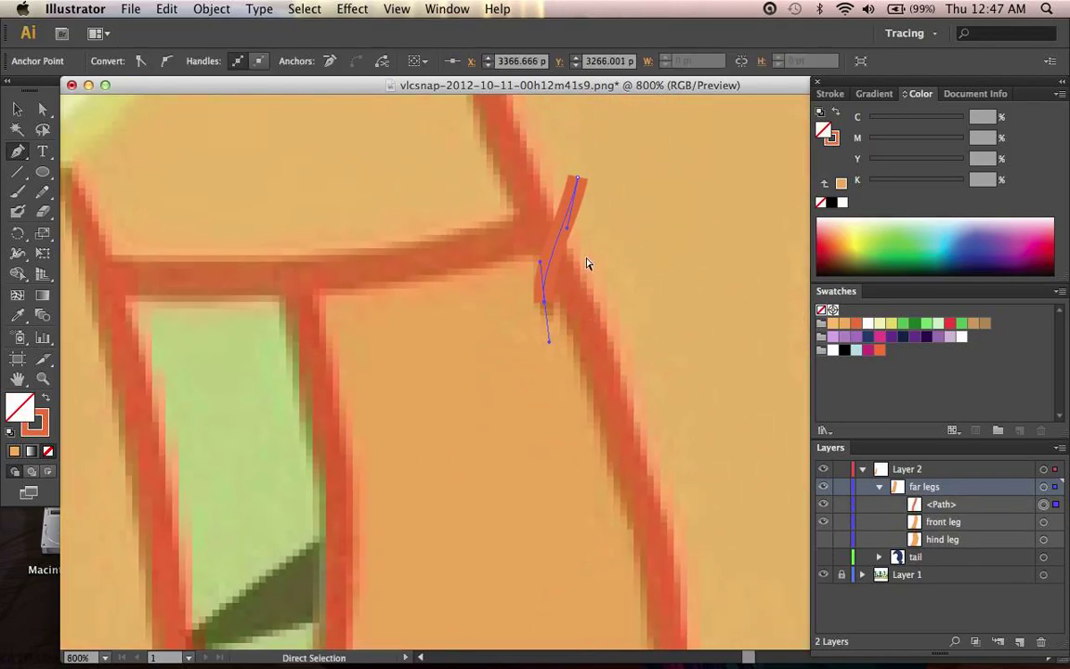
left_click_drag(566, 229, 550, 223)
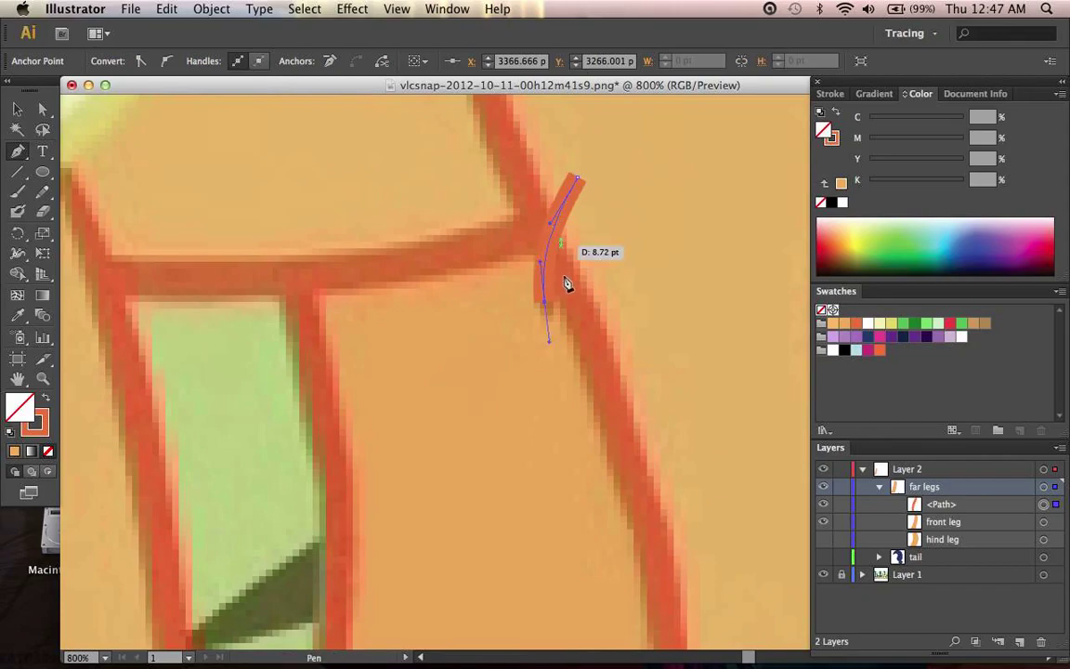
Step: Nudge the crease's lower end point slightly down and deselect the crease
mouse_move(545, 300)
left_mouse_down()
mouse_move(547, 316)
mouse_move(550, 309)
left_mouse_up()
key("super+z")
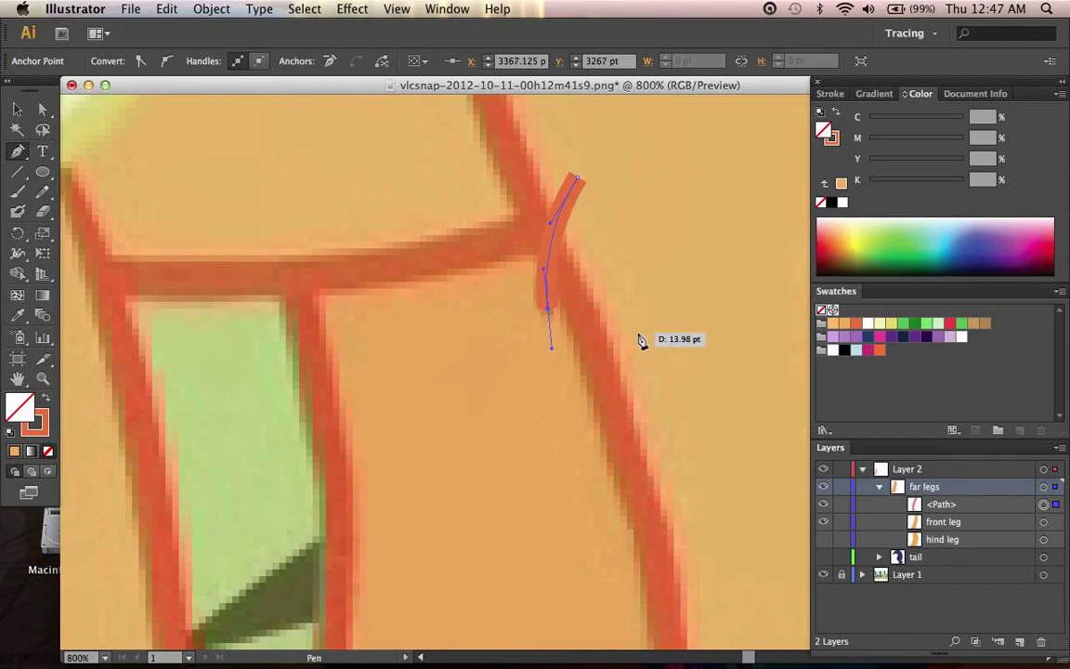
left_click(639, 336, "super")
key("super+minus")
key("super+minus")
key("super+minus")
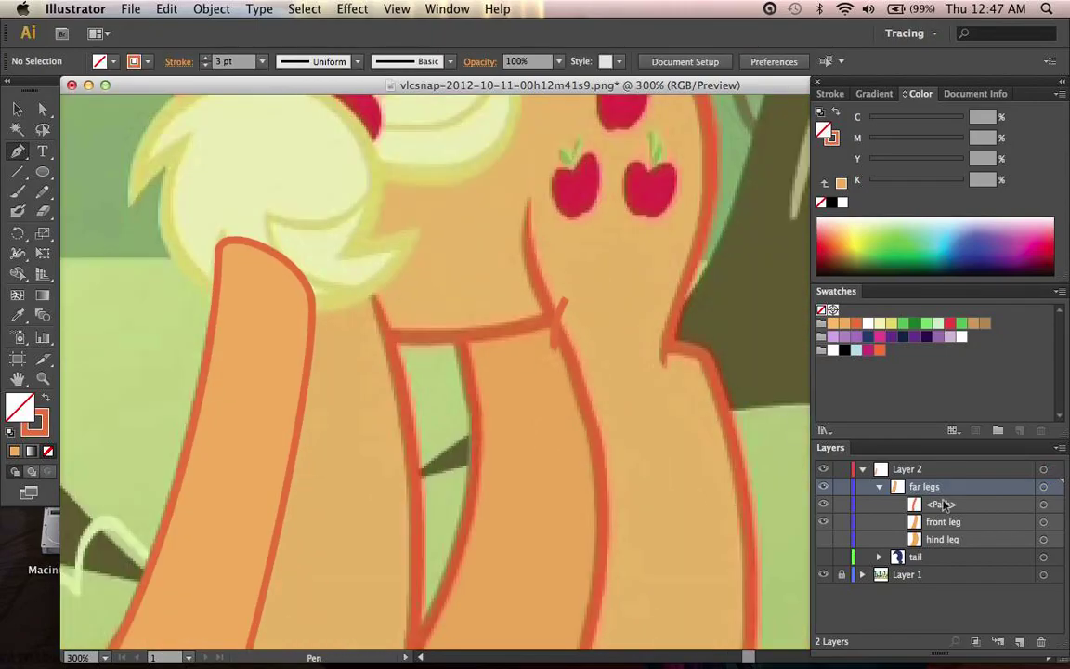
Step: Rename the crease path in the far legs layer as honch
double_click(940, 503)
type("honch")
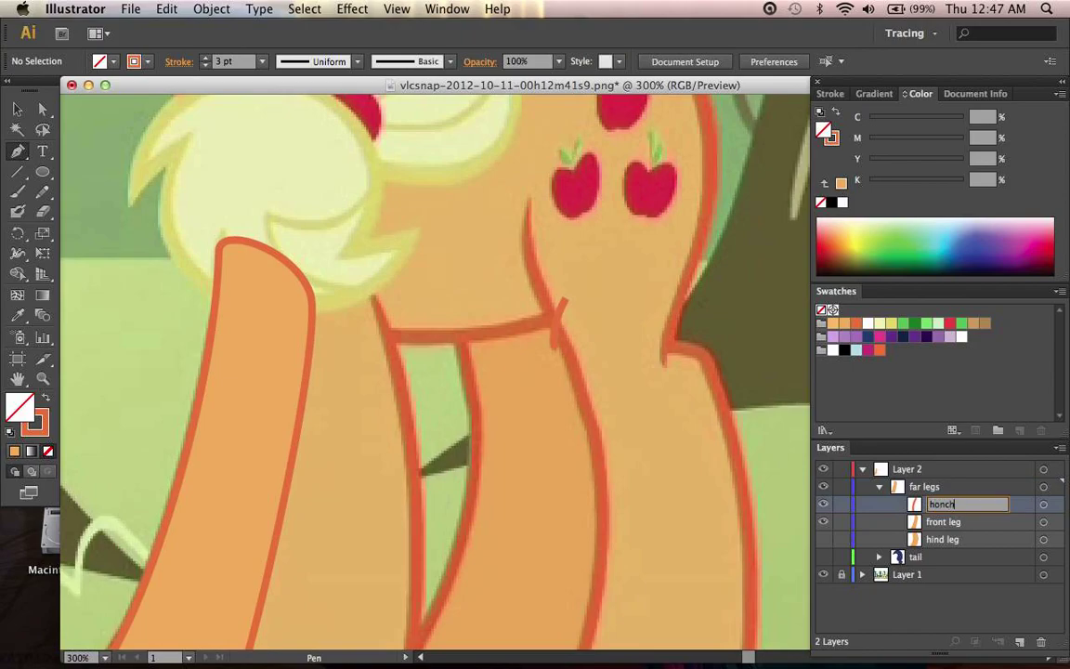
key("Return")
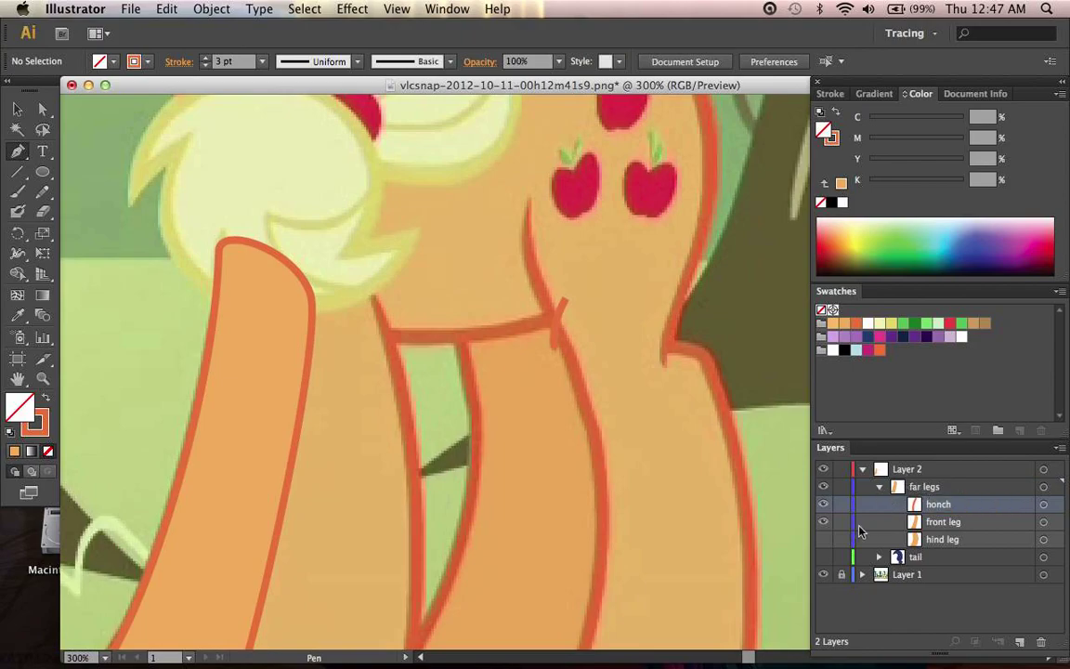
Step: Make the hind leg path visible again, and collapse and hide the whole far legs layer
left_click(823, 539)
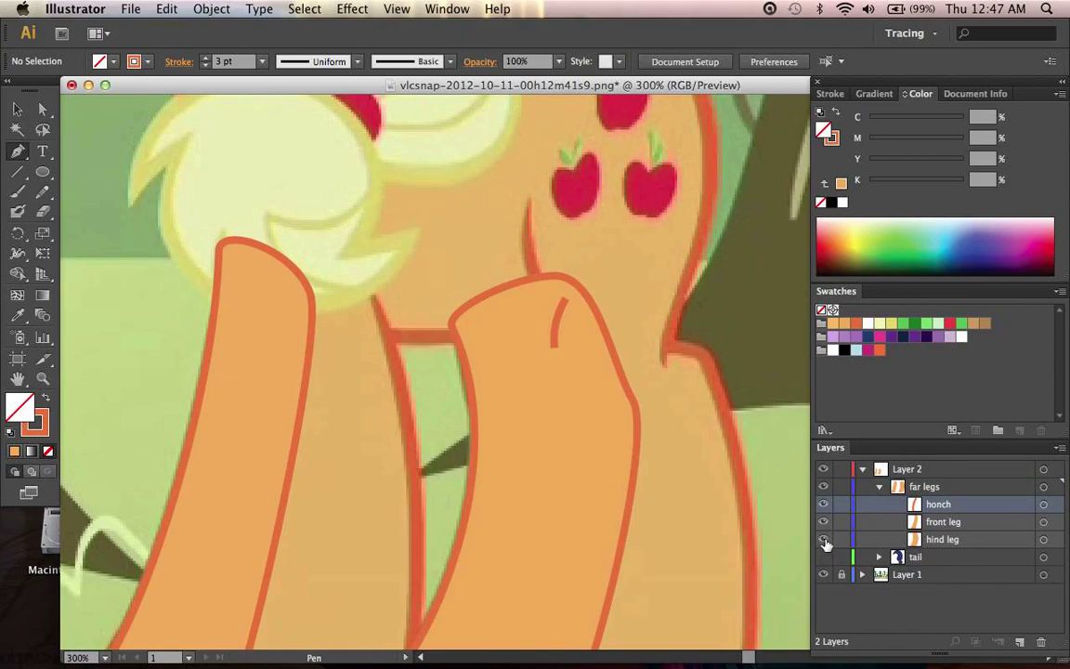
left_click(824, 523)
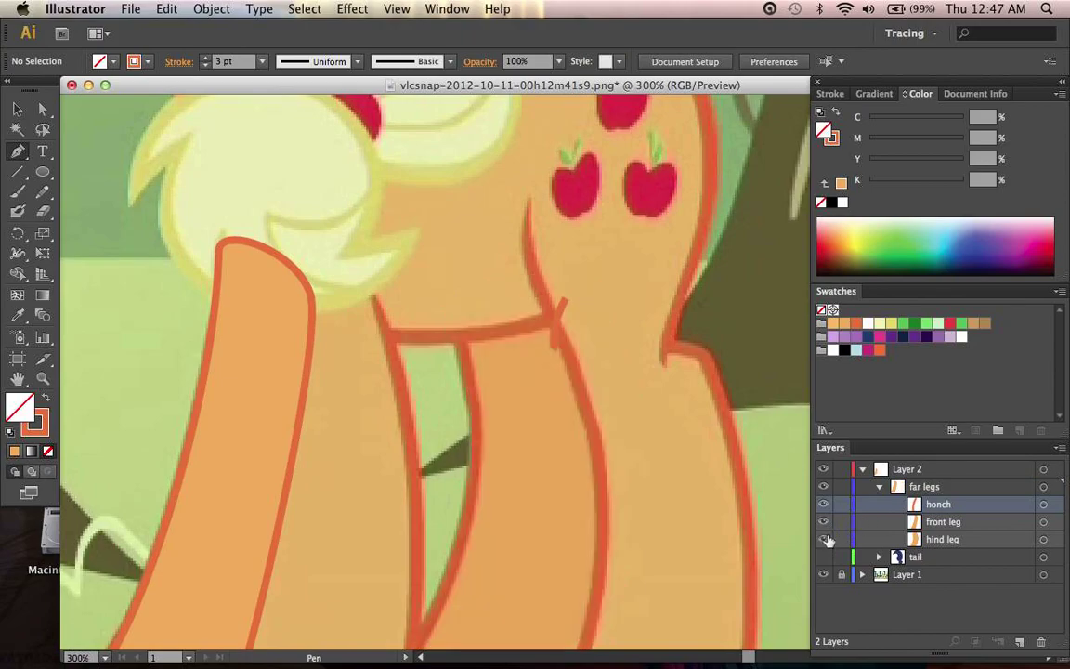
left_click(824, 522)
left_click(879, 487)
left_click(823, 487)
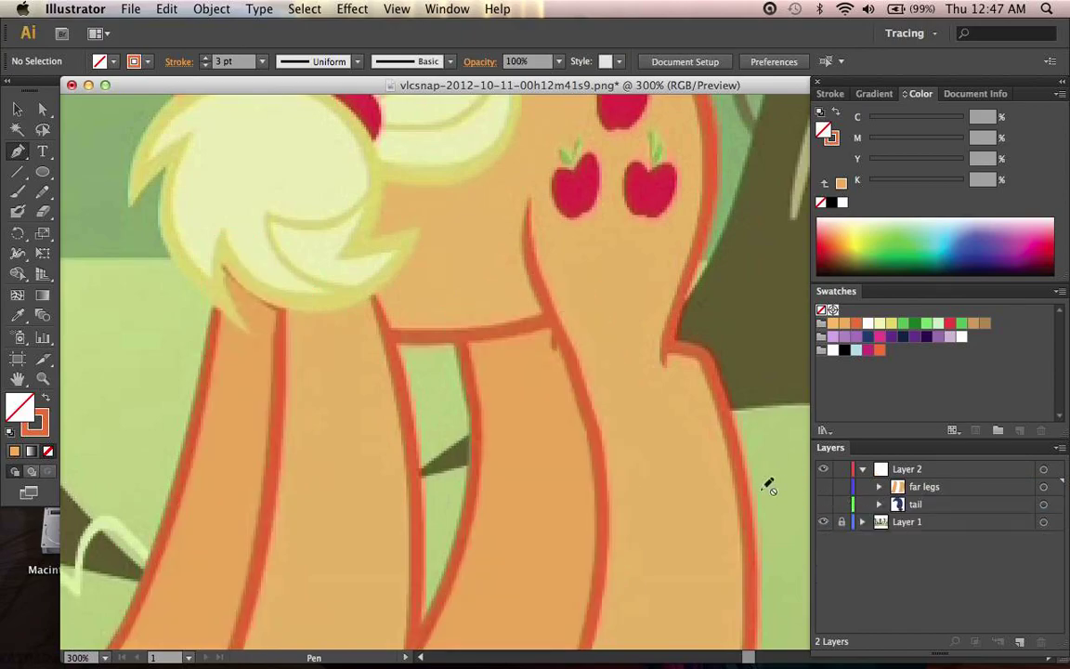
Step: Create a new sublayer inside Layer 2 and name it hat
scroll(728, 476, "down", 2)
key("super+minus")
key("super+minus")
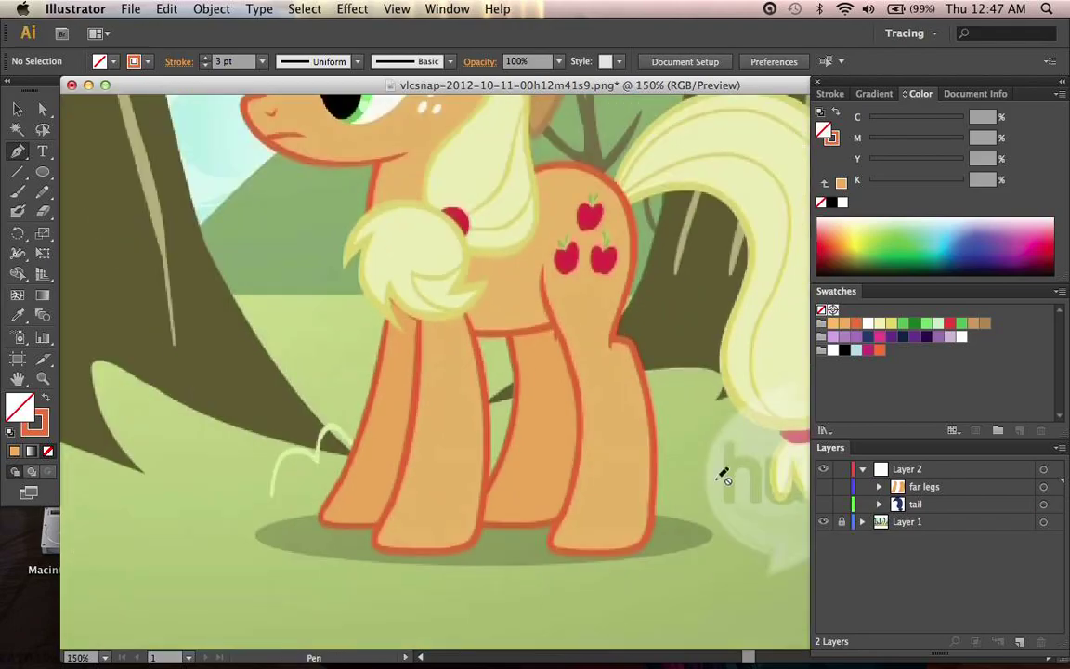
scroll(716, 473, "up", 6)
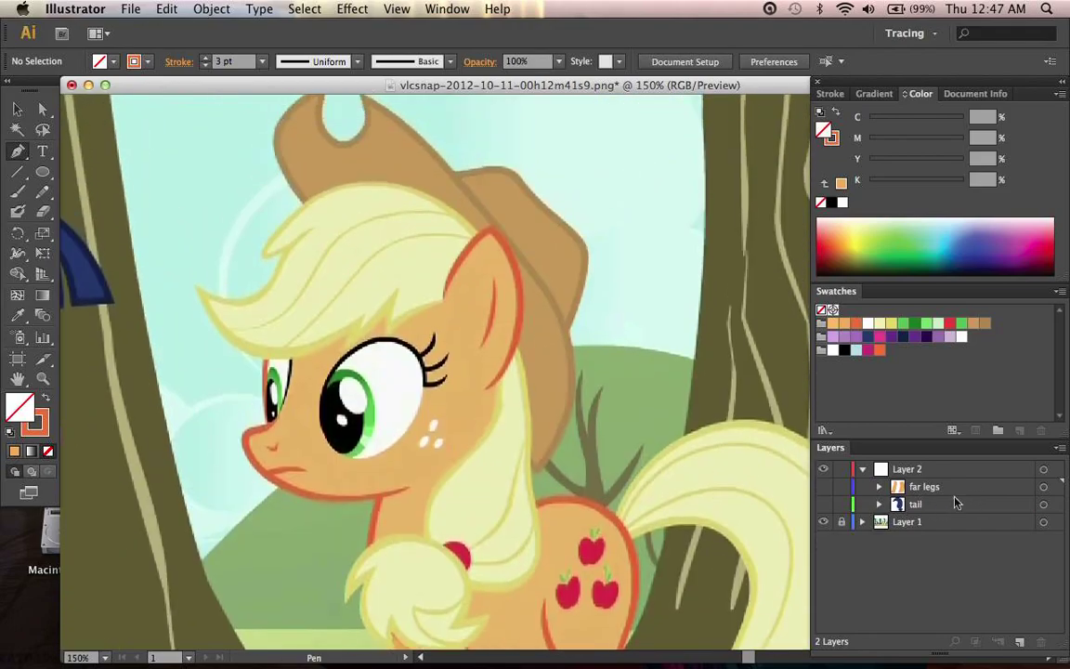
left_click(925, 471)
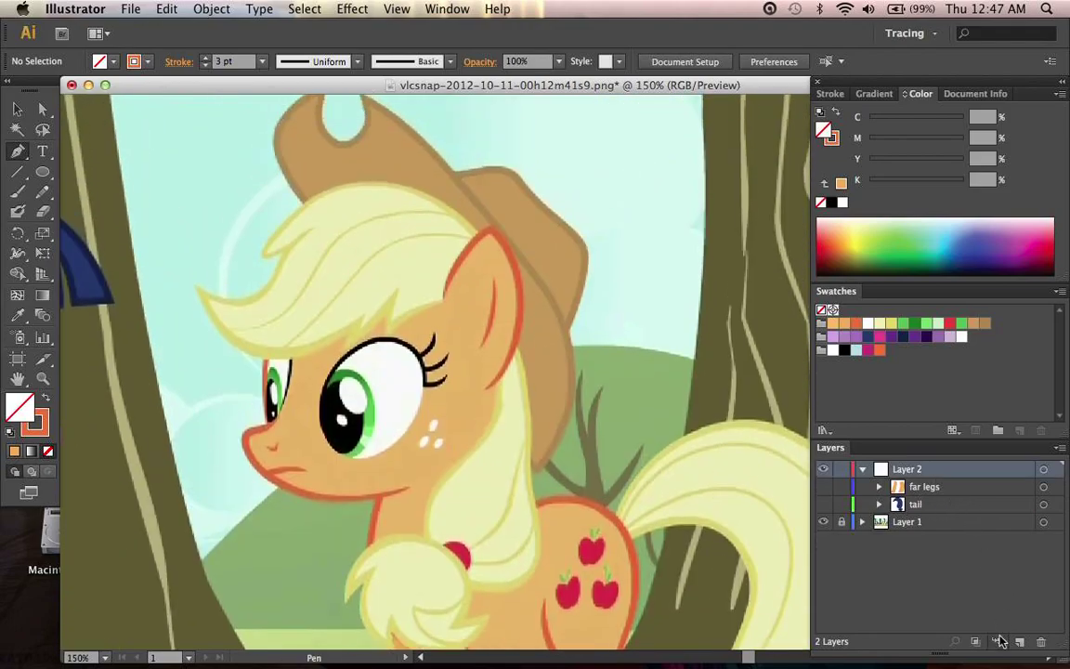
left_click(998, 641)
double_click(923, 487)
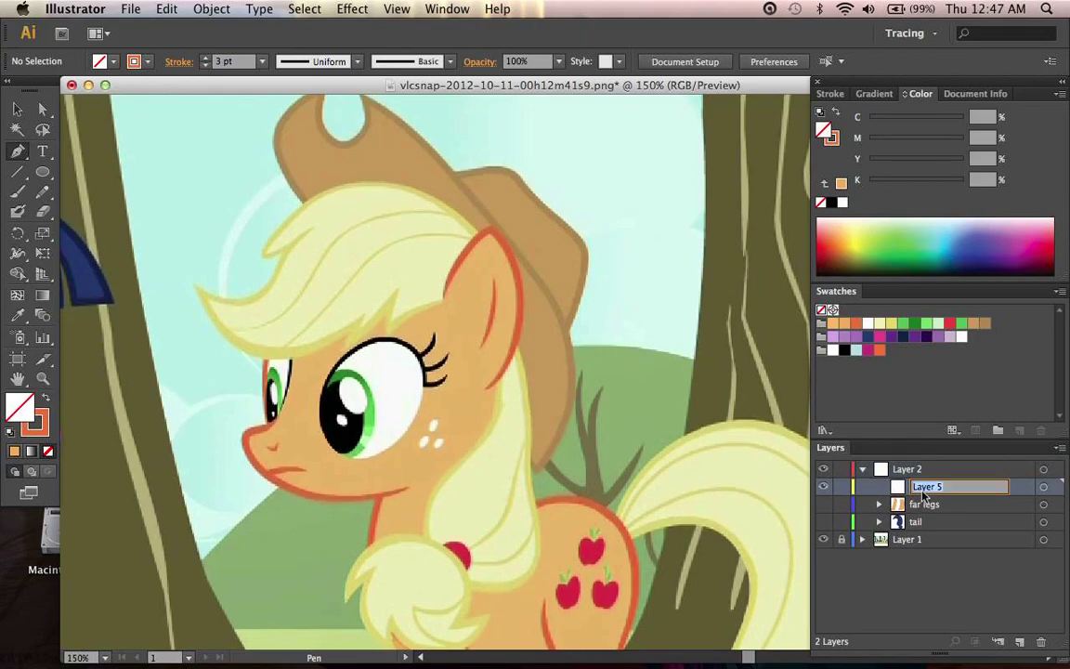
type("hat")
key("Return")
Step: Set the stroke to the darker brown hat swatch and the fill to none for tracing the hat
scroll(481, 340, "up", 5)
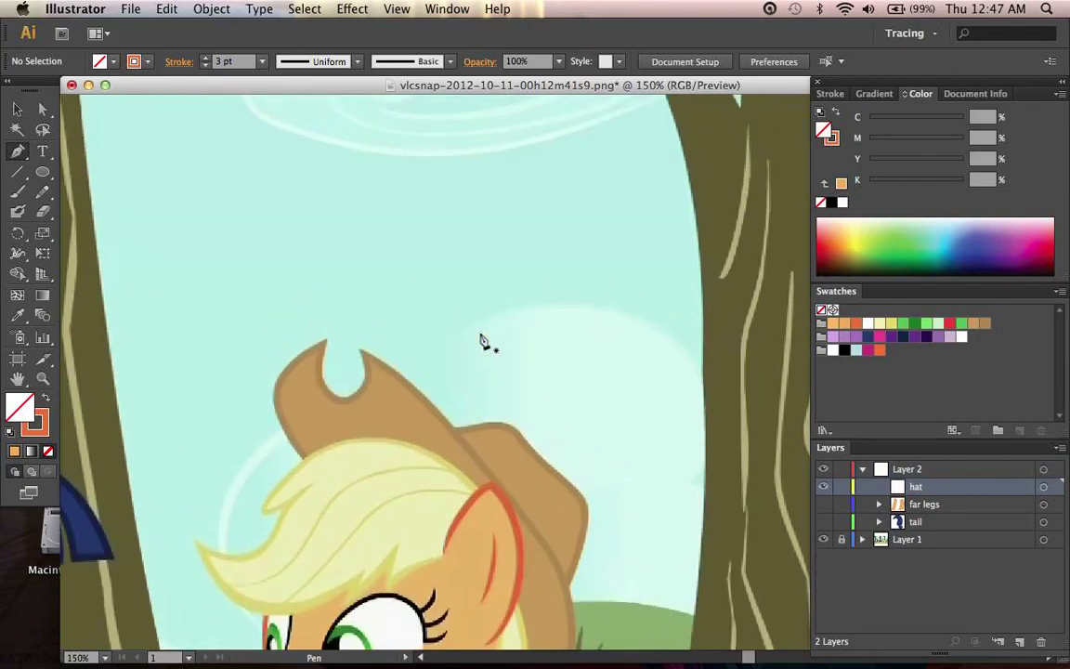
scroll(481, 340, "down", 5)
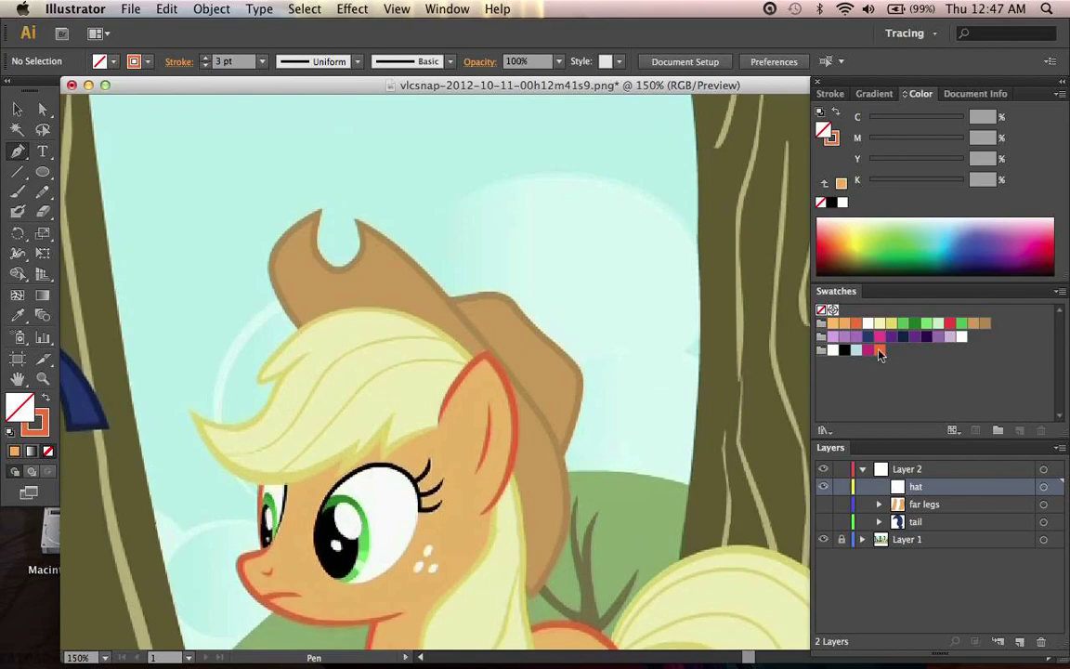
left_click(985, 324)
scroll(598, 372, "left", 5)
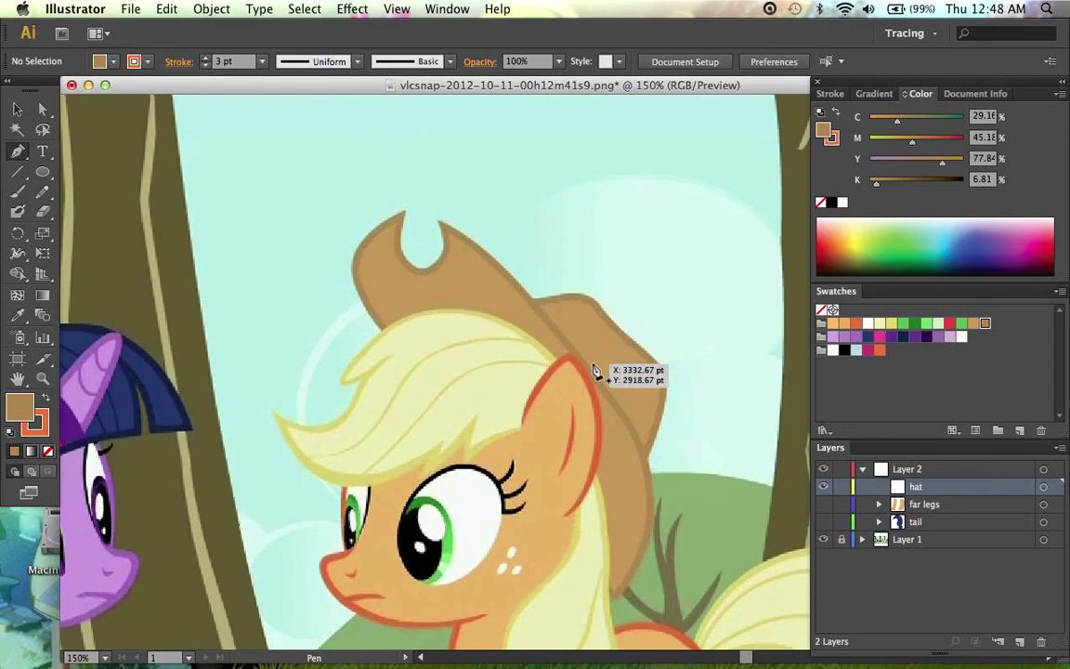
key("shift+x")
key("/")
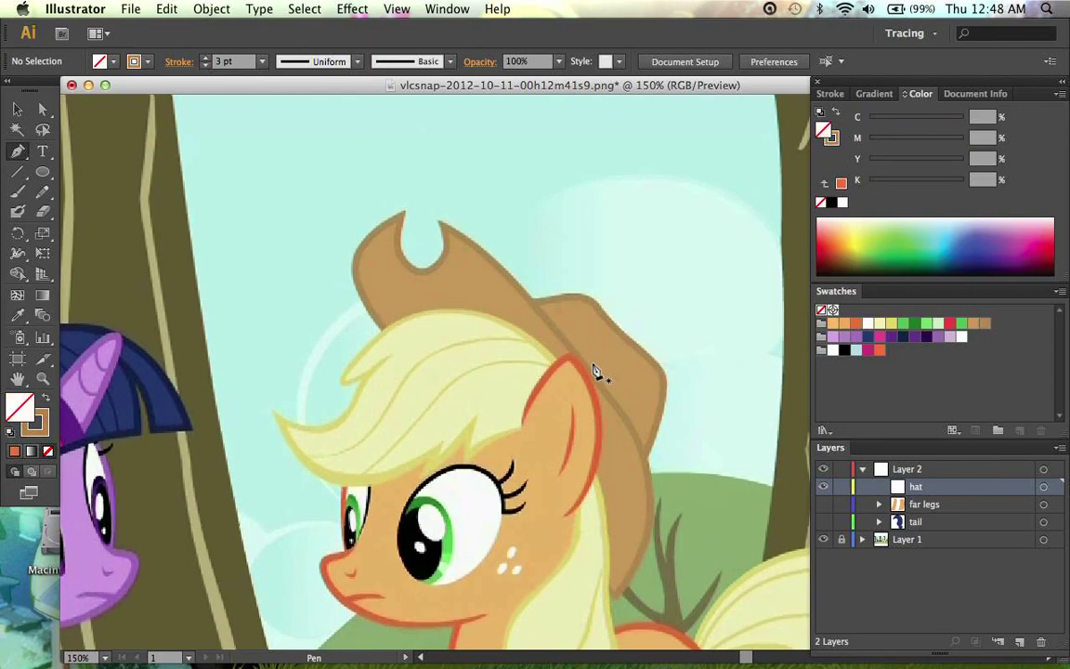
Step: Start the hat crown outline where the crown meets the brim and curve it over the rounded top edge
scroll(596, 371, "down", 5)
scroll(596, 372, "right", 4)
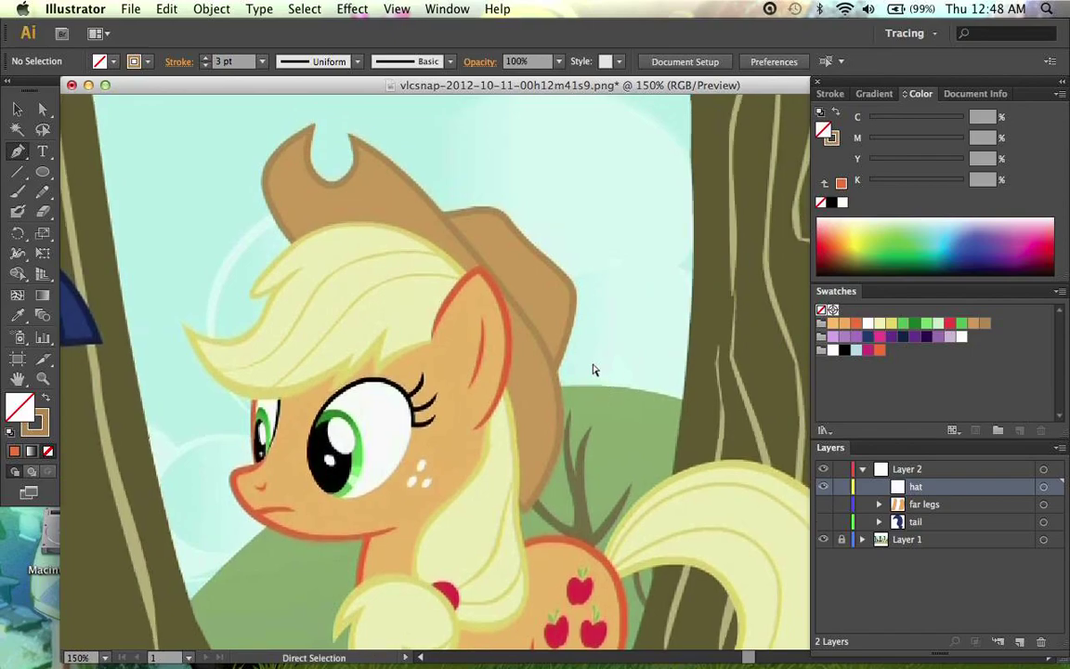
scroll(596, 372, "up", 1)
scroll(575, 362, "up", 4)
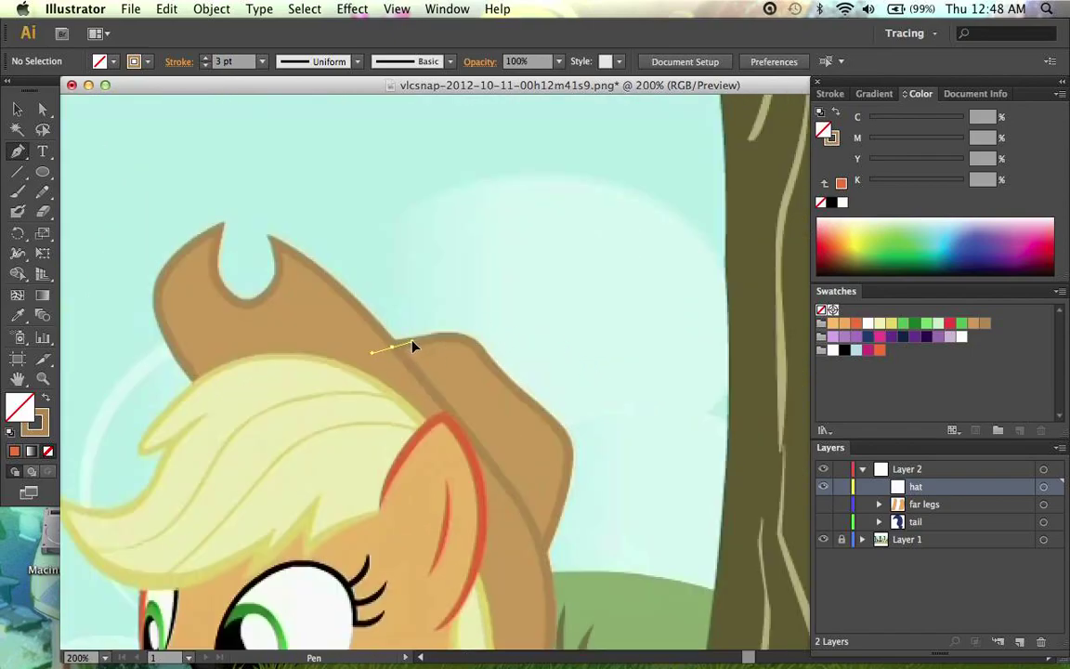
left_click_drag(412, 341, 413, 342)
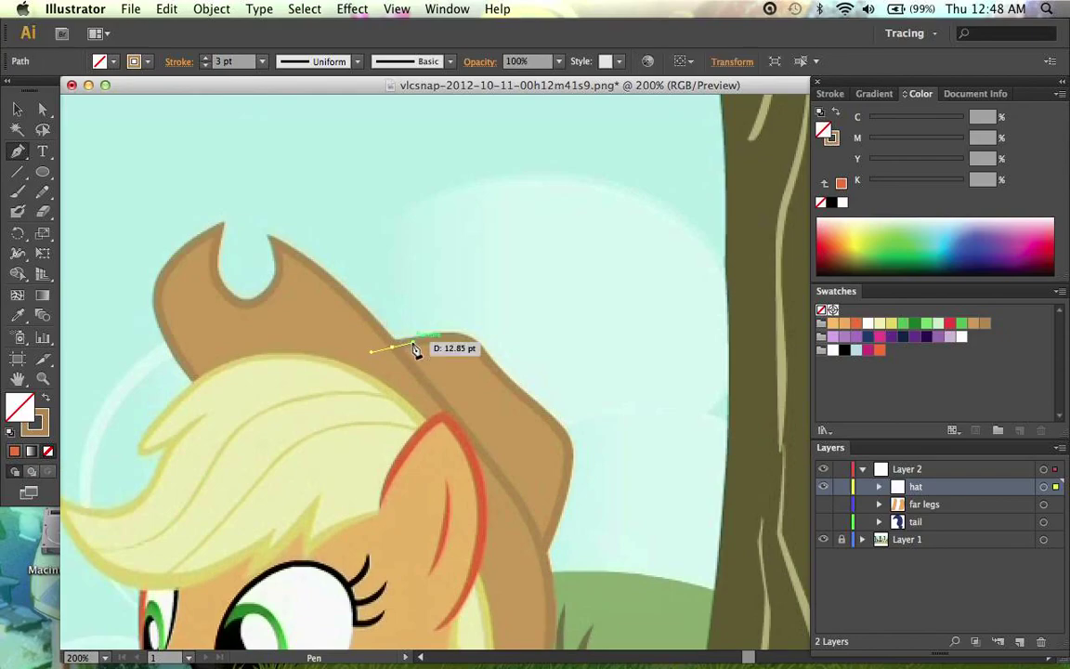
left_click(486, 359)
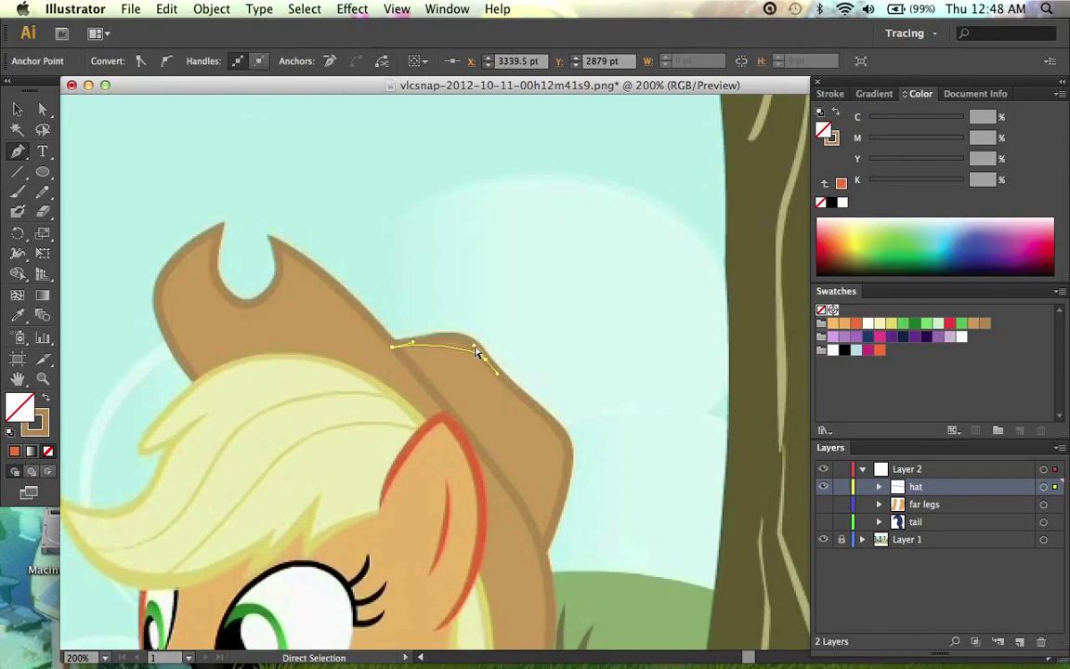
left_click_drag(476, 350, 461, 333)
scroll(494, 369, "up", 3)
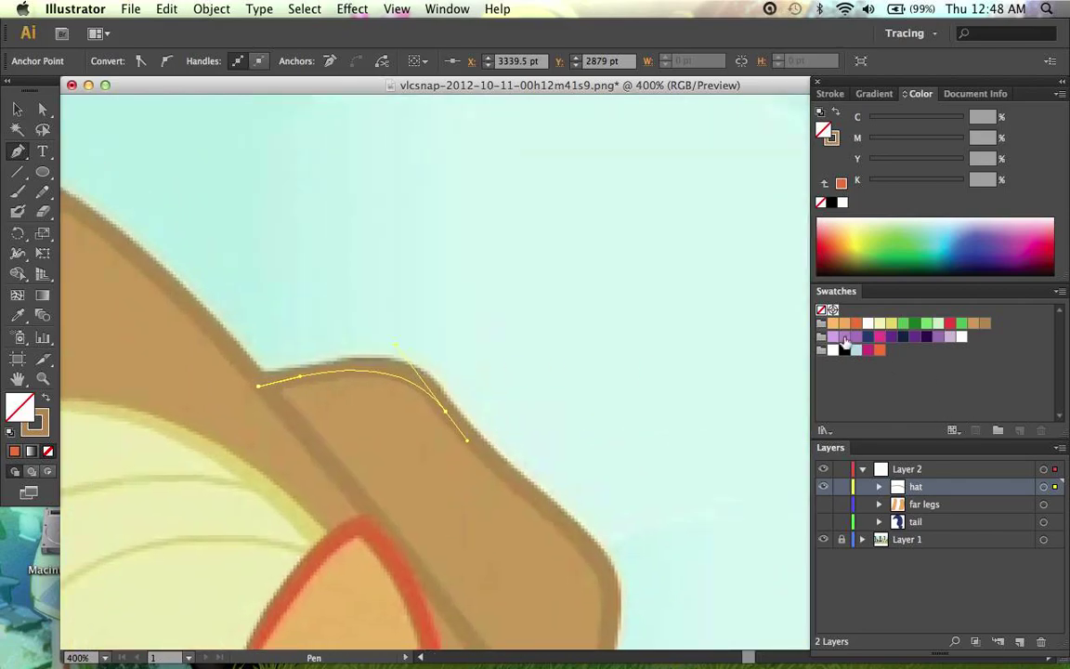
Step: Recolour the hat outline's stroke with the pale green swatch for contrast, keeping the fill at none
left_click(934, 325)
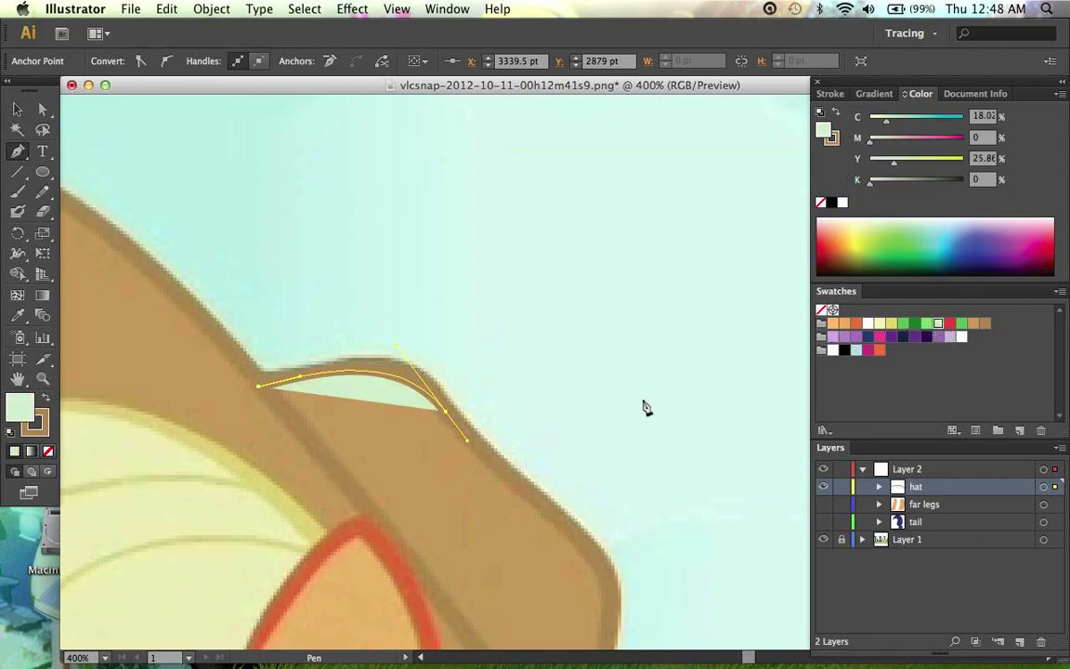
key("slash")
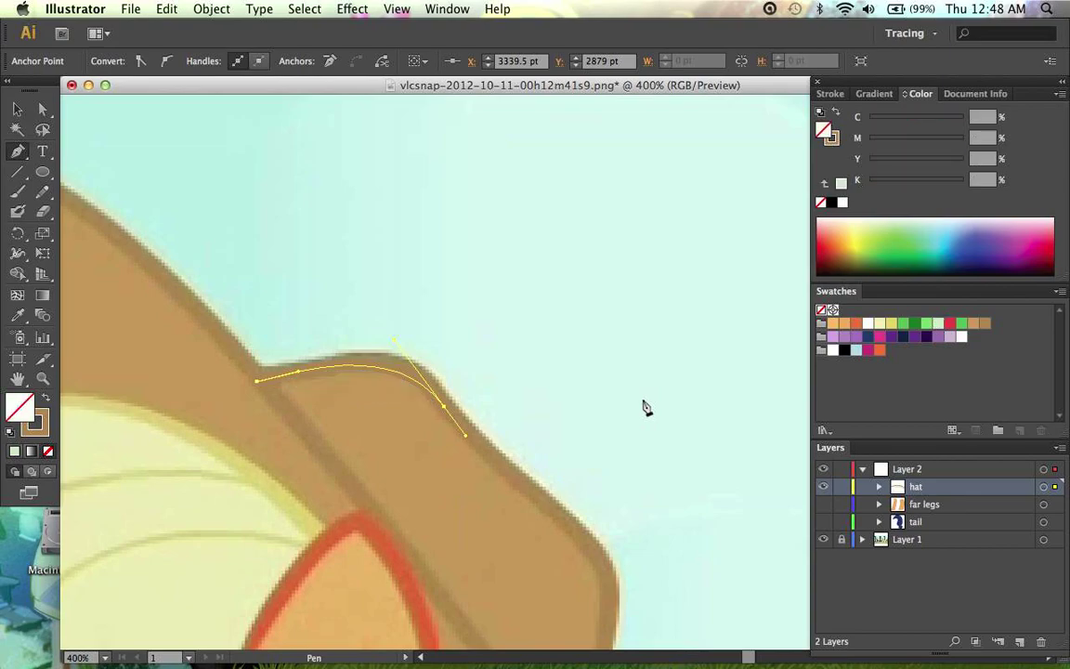
key("x")
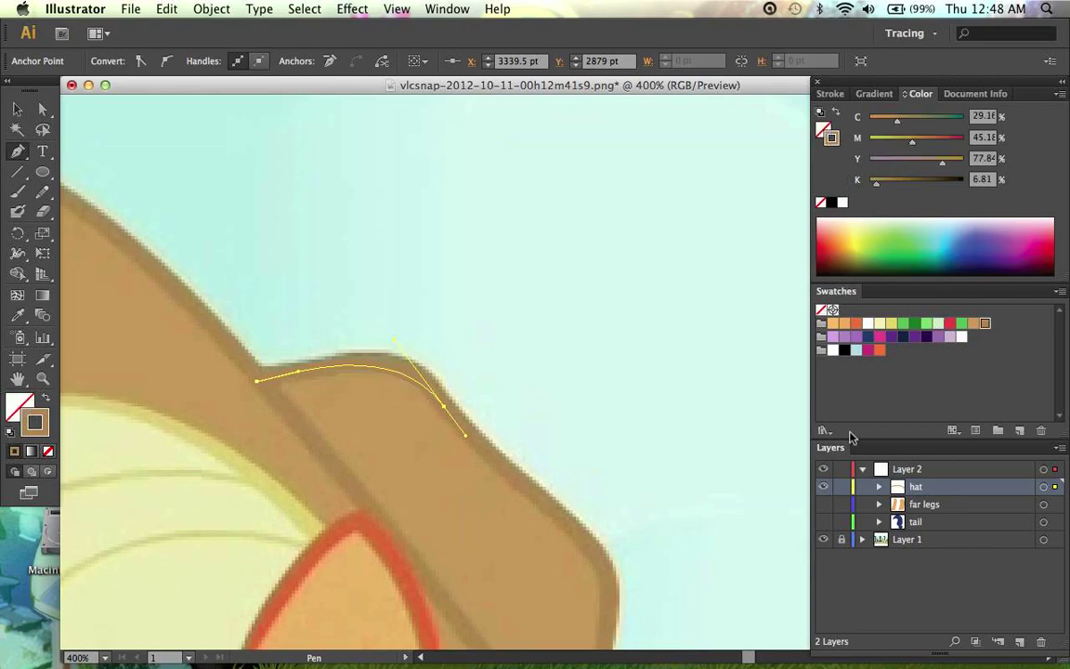
left_click(938, 323)
scroll(567, 338, "down", 5)
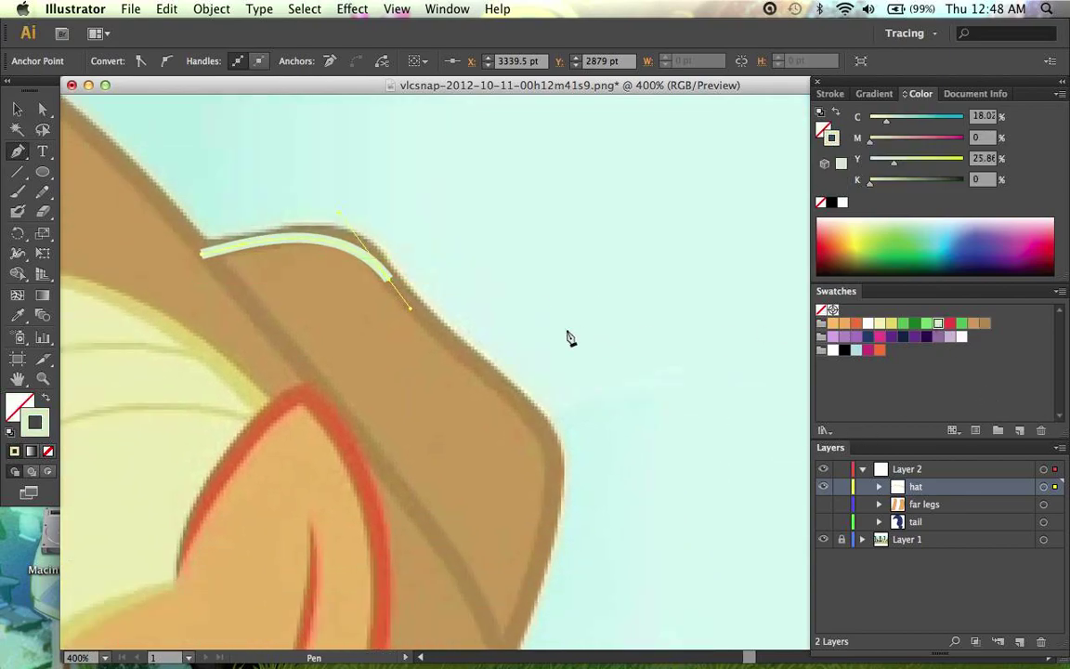
Step: Continue the outline down the crown's back slope and around its rounded corner to the brim
left_click(400, 295)
left_click_drag(490, 377, 507, 394)
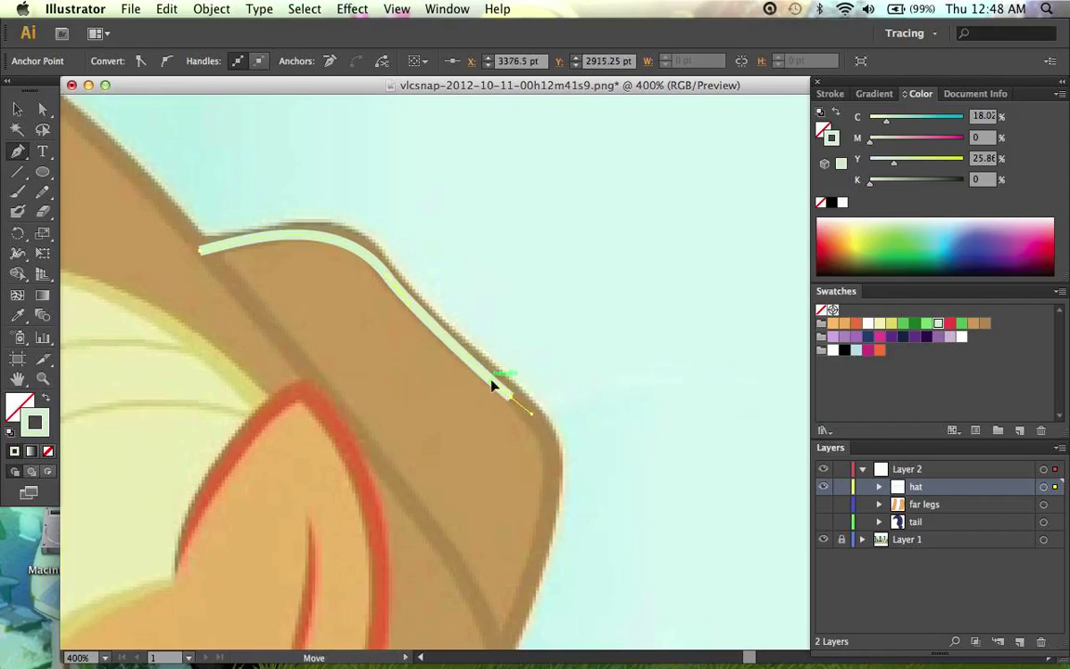
scroll(492, 384, "down", 1)
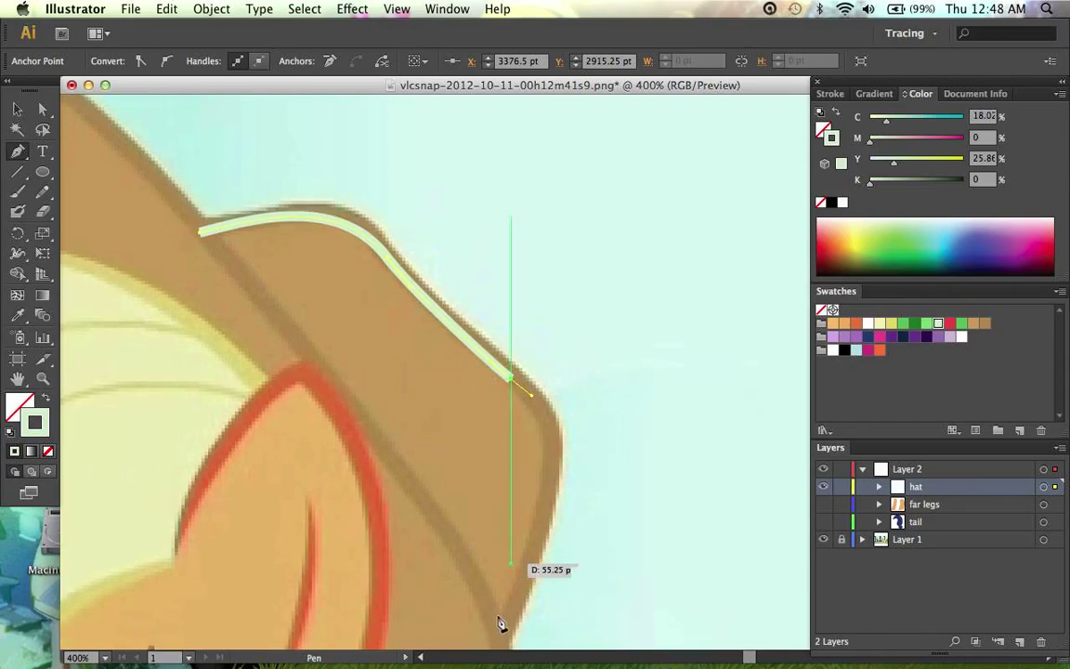
scroll(500, 618, "right", 1)
scroll(520, 559, "right", 2)
scroll(520, 559, "down", 1)
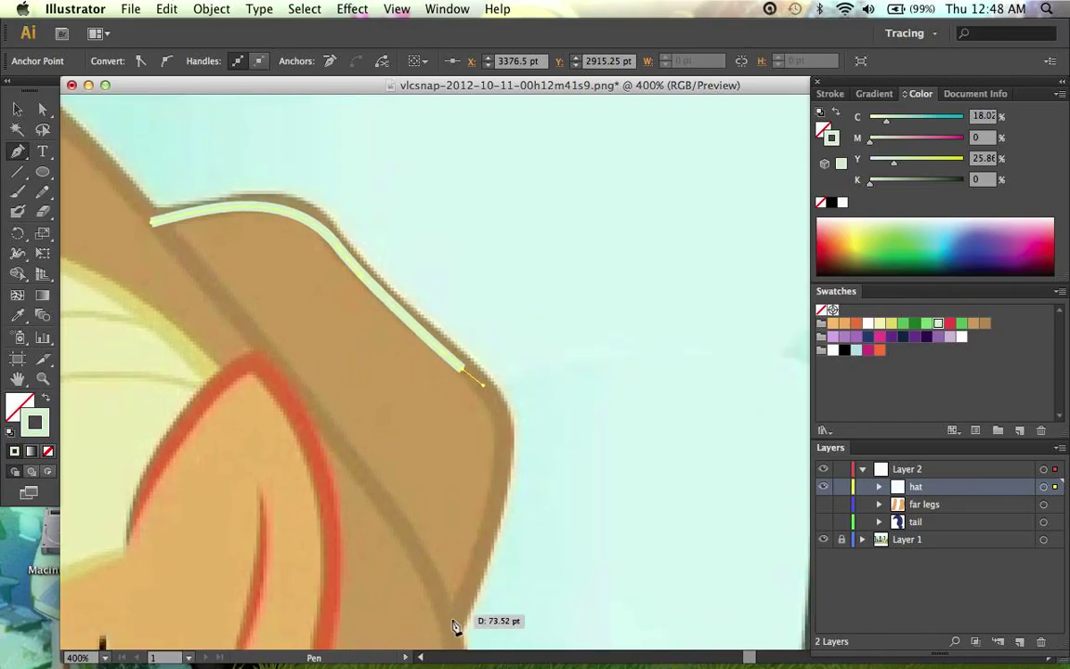
left_click_drag(455, 628, 442, 645)
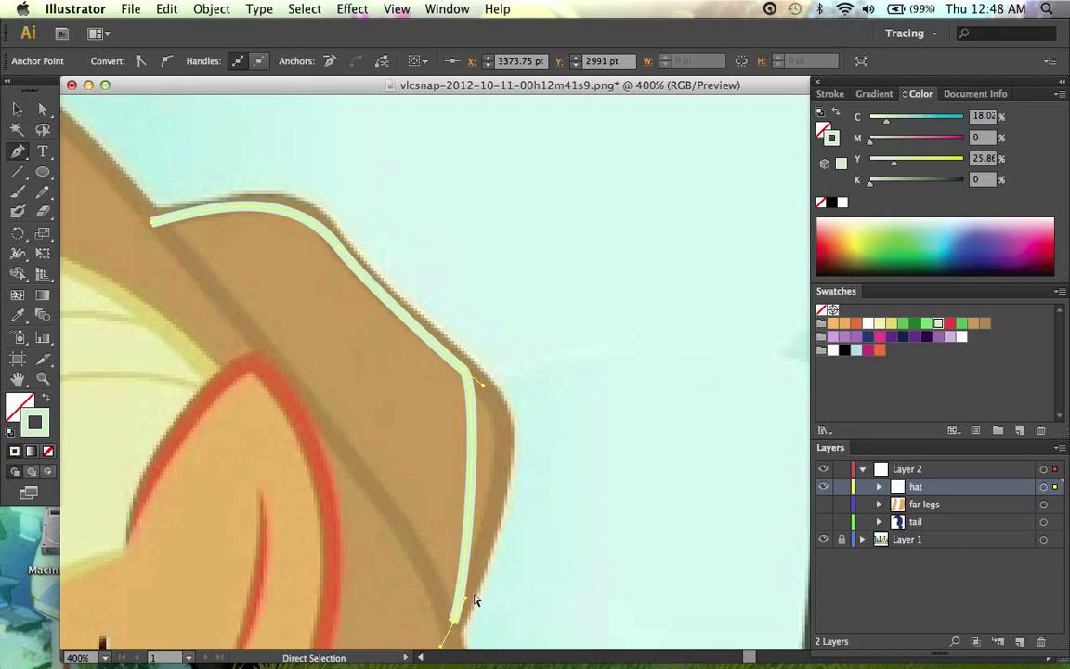
left_click_drag(469, 602, 550, 432)
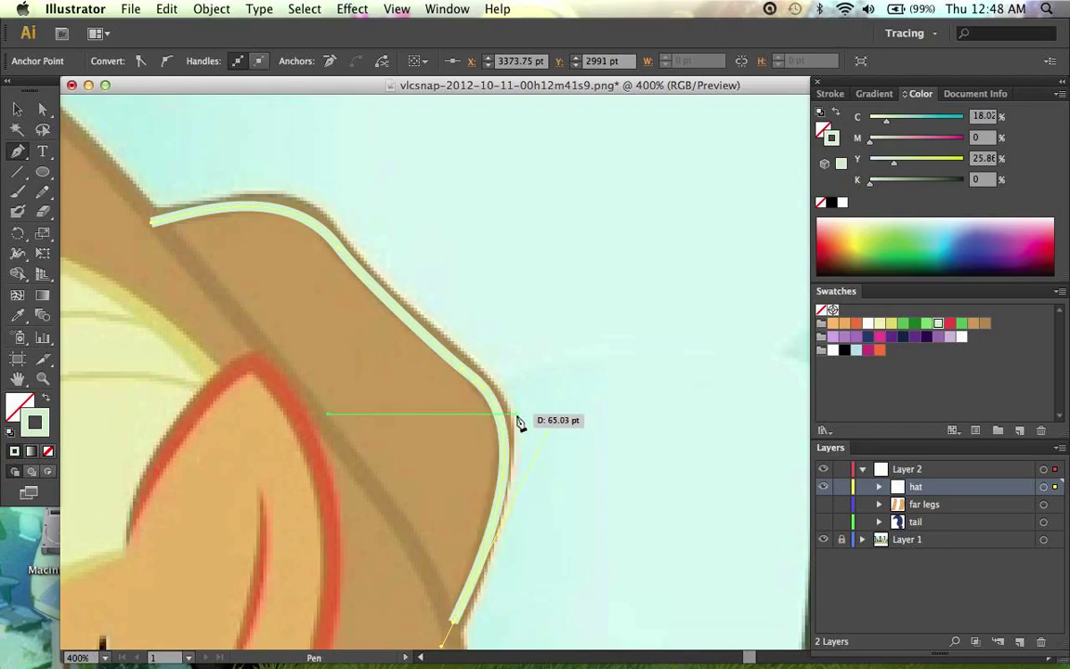
Step: Shift the outline's last anchor slightly down at the brim and readjust its curve handle along the crown's edge
scroll(518, 421, "down", 3)
scroll(518, 420, "left", 2)
scroll(518, 423, "down", 2)
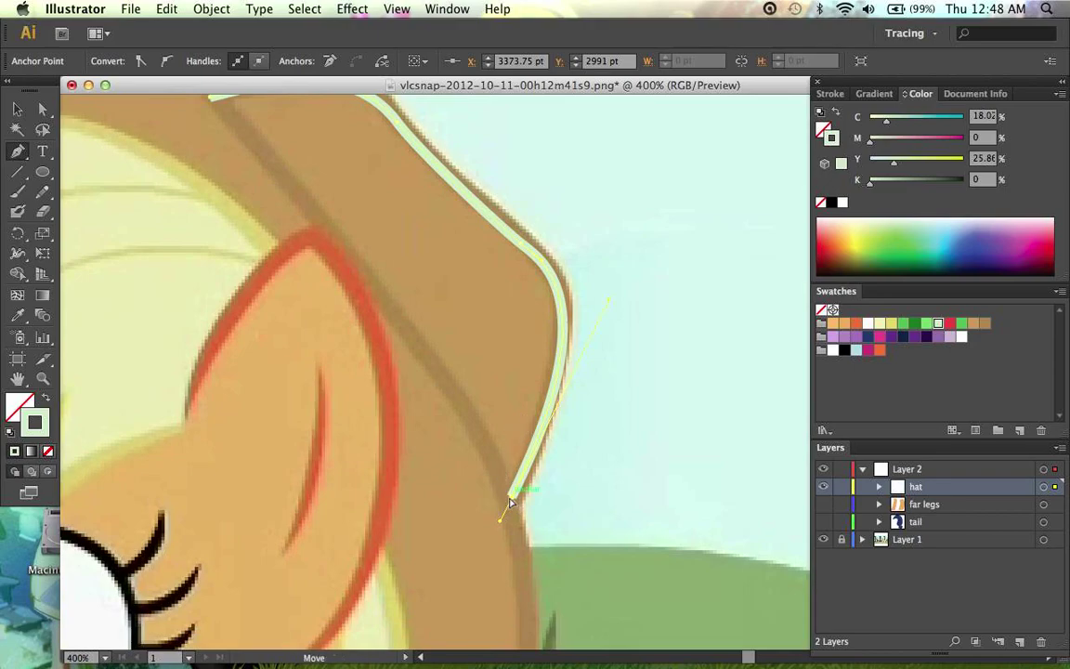
left_click_drag(510, 501, 507, 507)
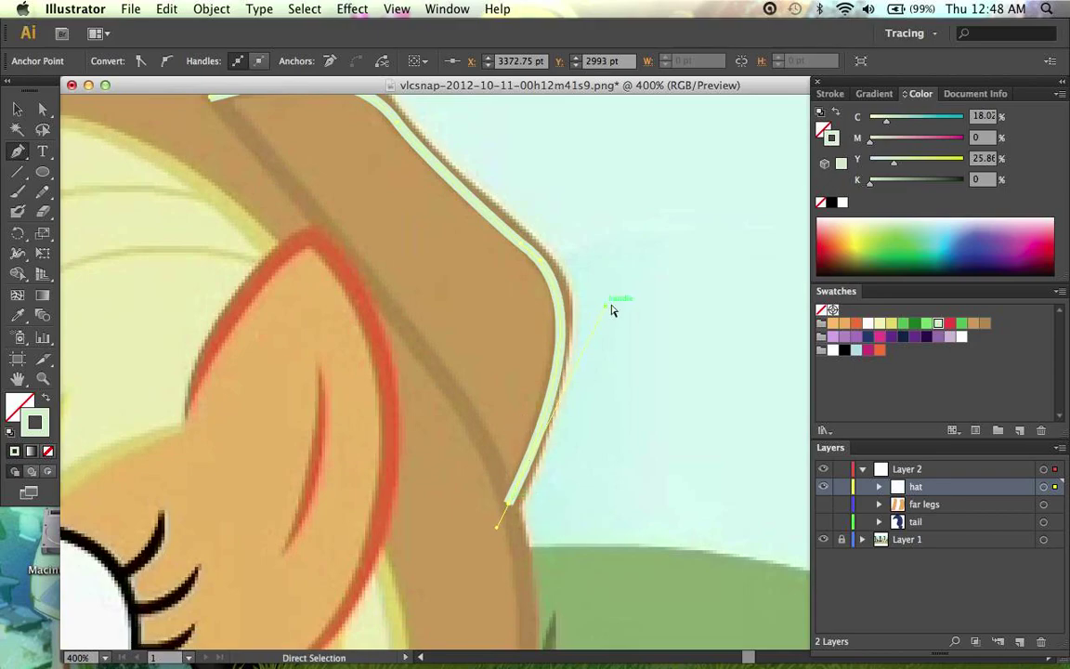
left_click_drag(611, 307, 615, 299)
Step: Close the crown outline at its starting point and give it the Hat Stroke colour with the lighter brown fill
scroll(616, 301, "up", 1)
scroll(616, 307, "up", 5)
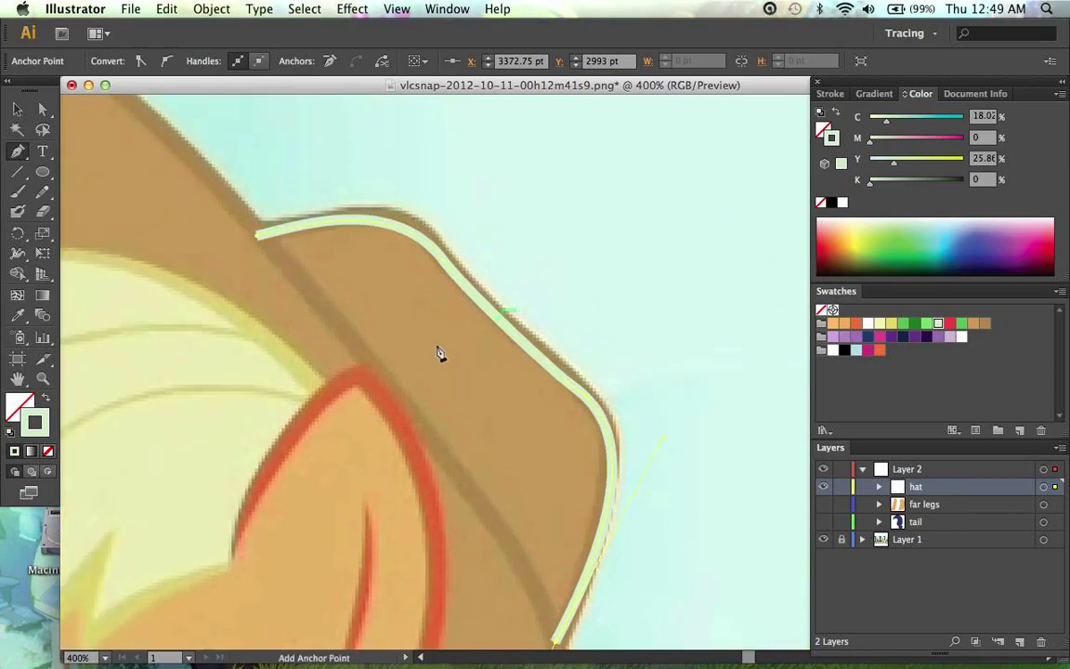
left_click_drag(258, 237, 293, 226)
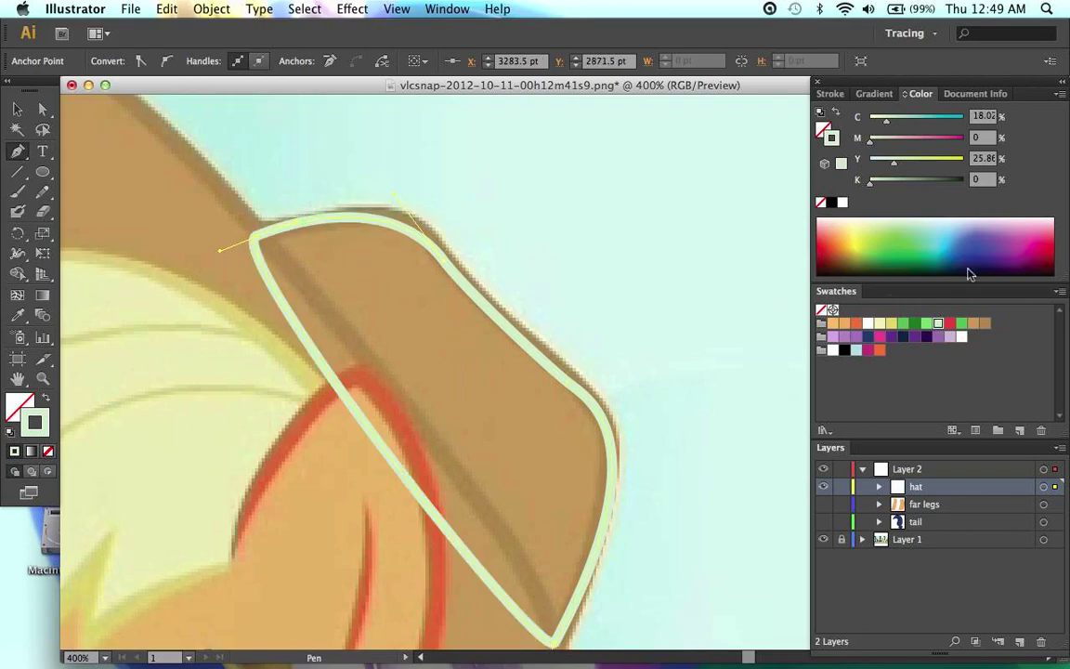
left_click(985, 325)
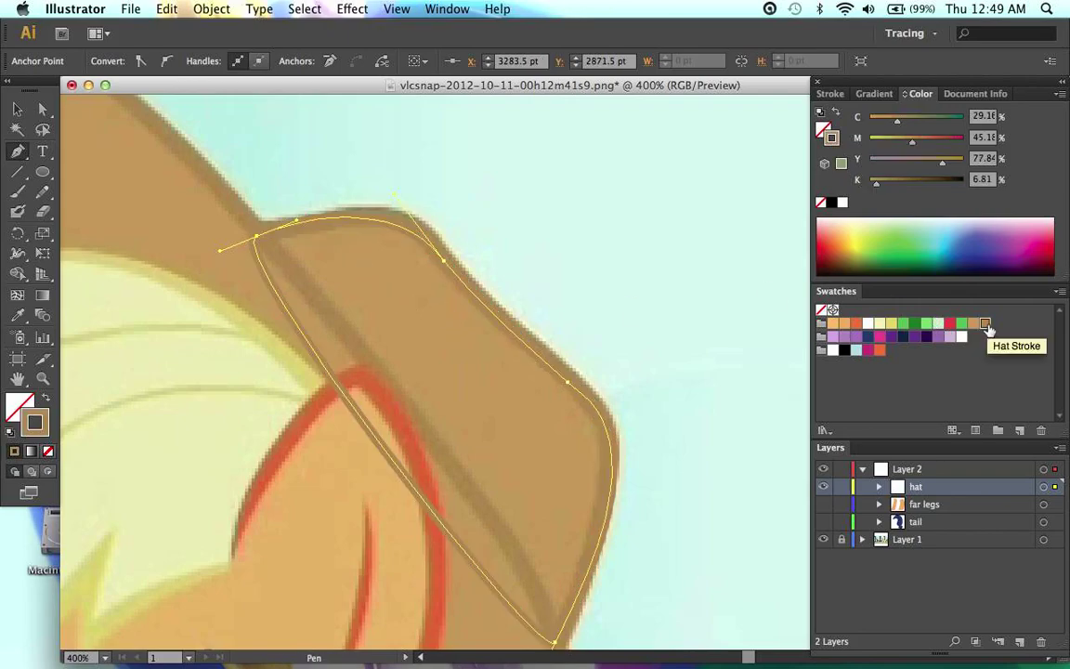
left_click(972, 323)
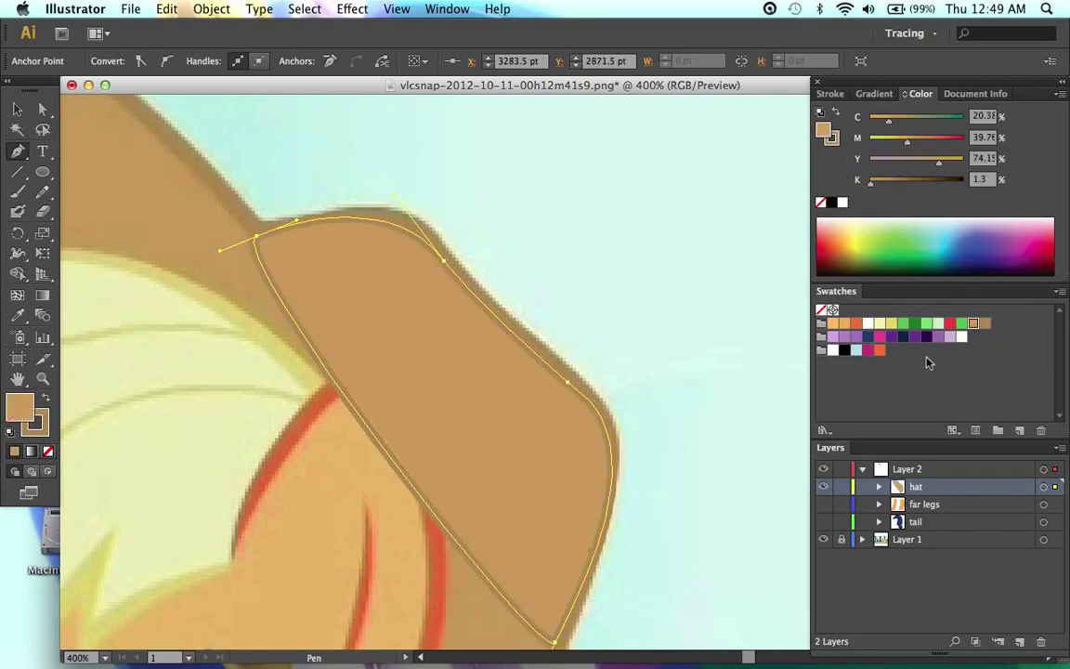
Step: Rename the crown's path in the hat sublayer as "top" and deselect the artwork
left_click(880, 486)
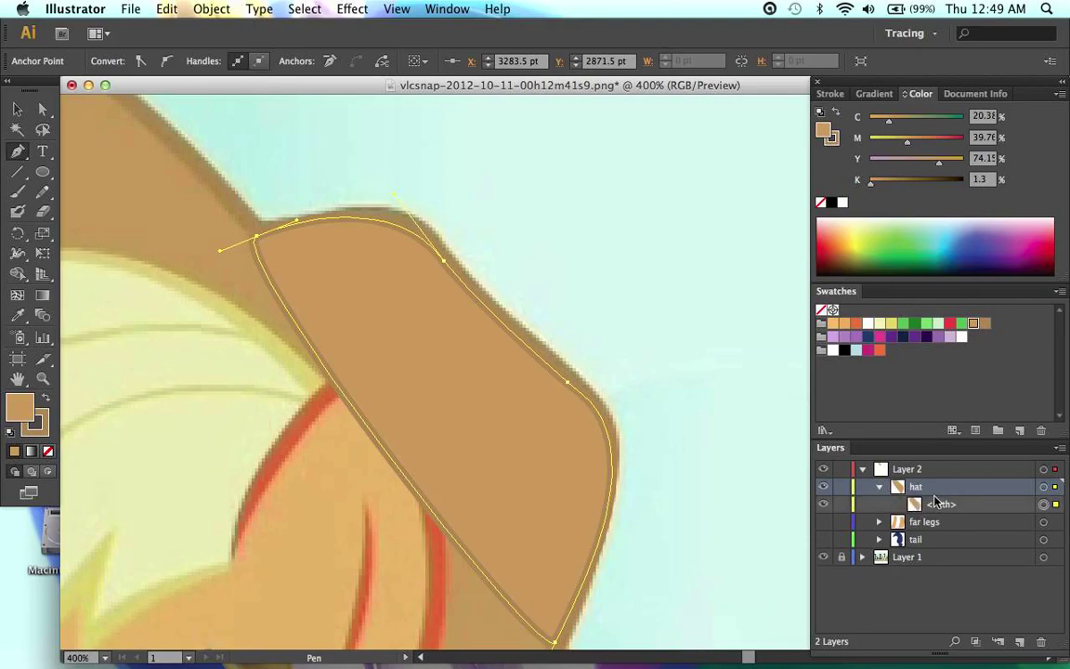
double_click(940, 504)
type("top")
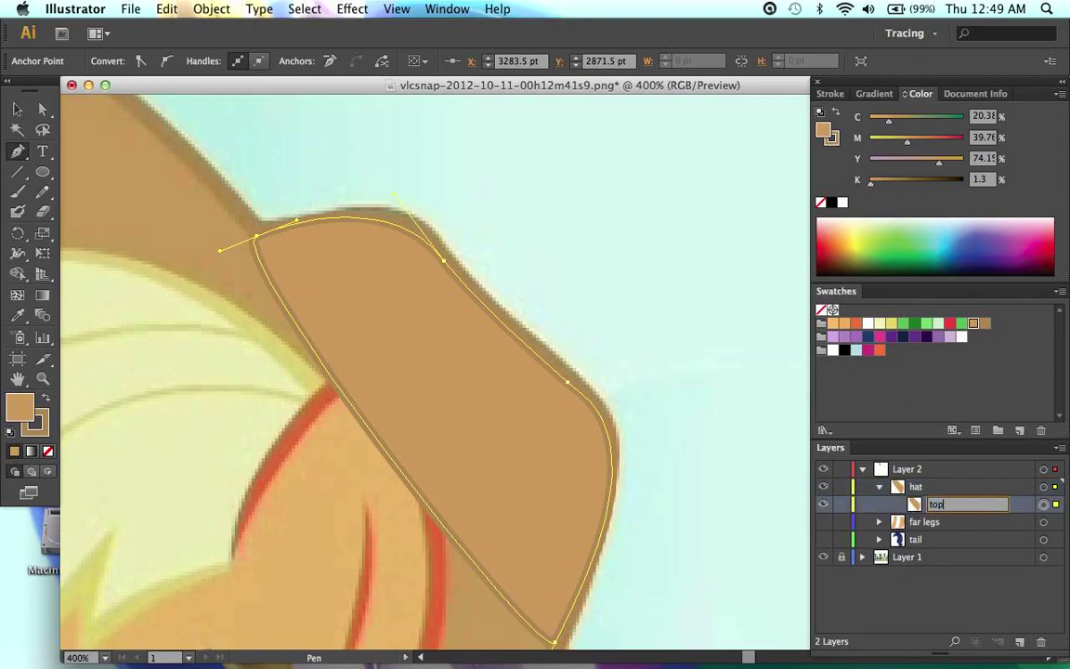
key("Return")
key("super+shift+a")
Step: Hide the top path and set the Pen tool's colours to no fill with a pale green stroke
key("super+minus")
key("super+minus")
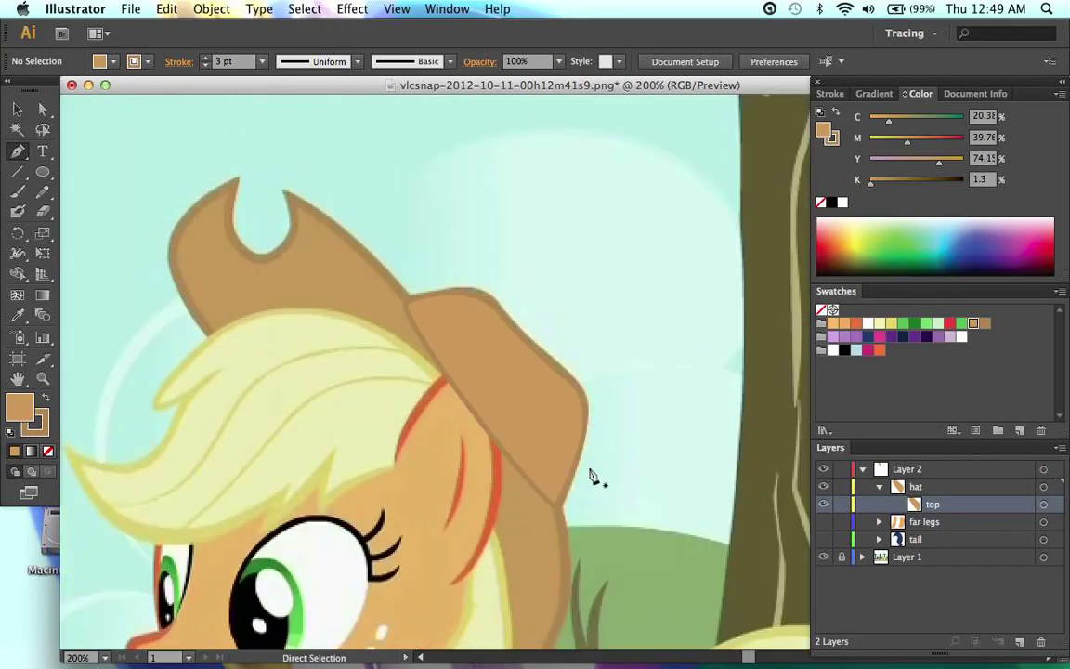
key("p")
left_click(823, 503)
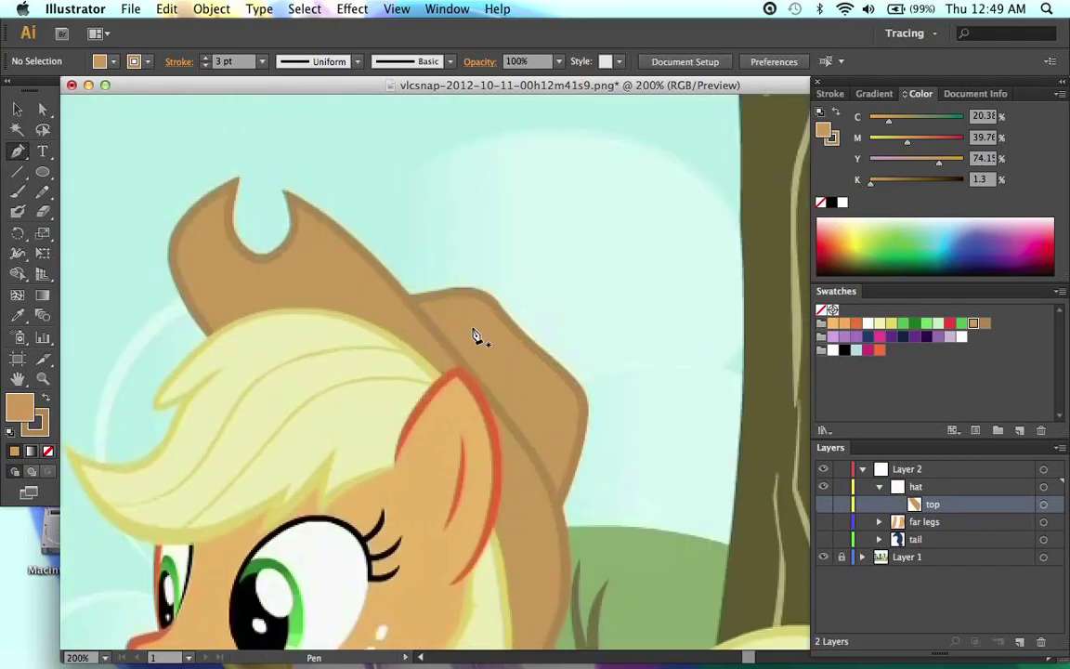
key("slash")
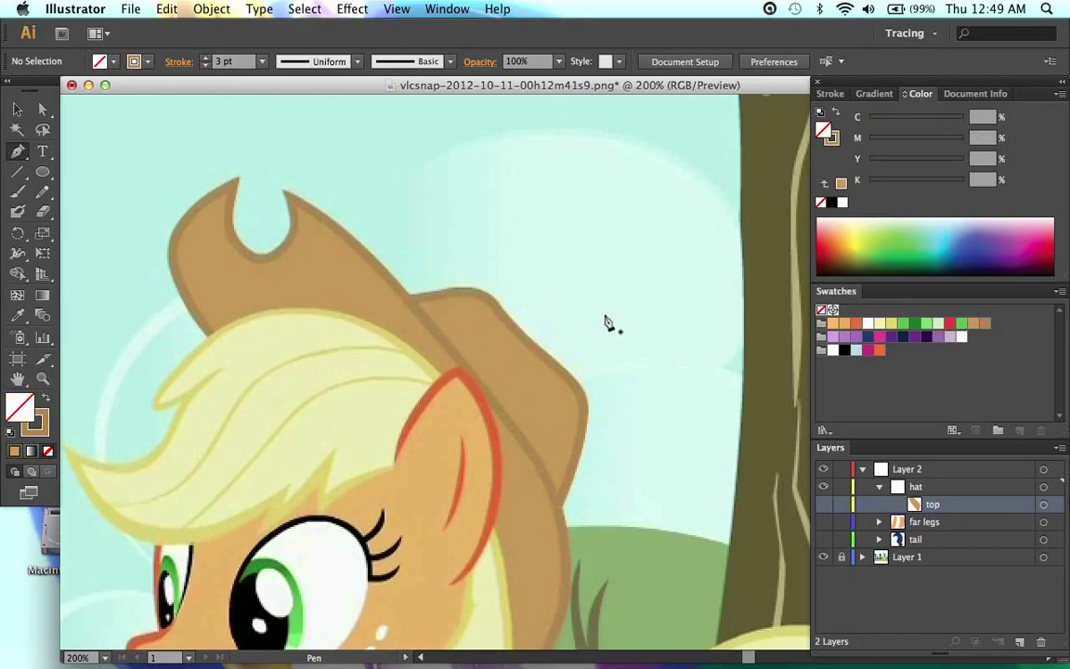
left_click(937, 325)
scroll(608, 388, "left", 5)
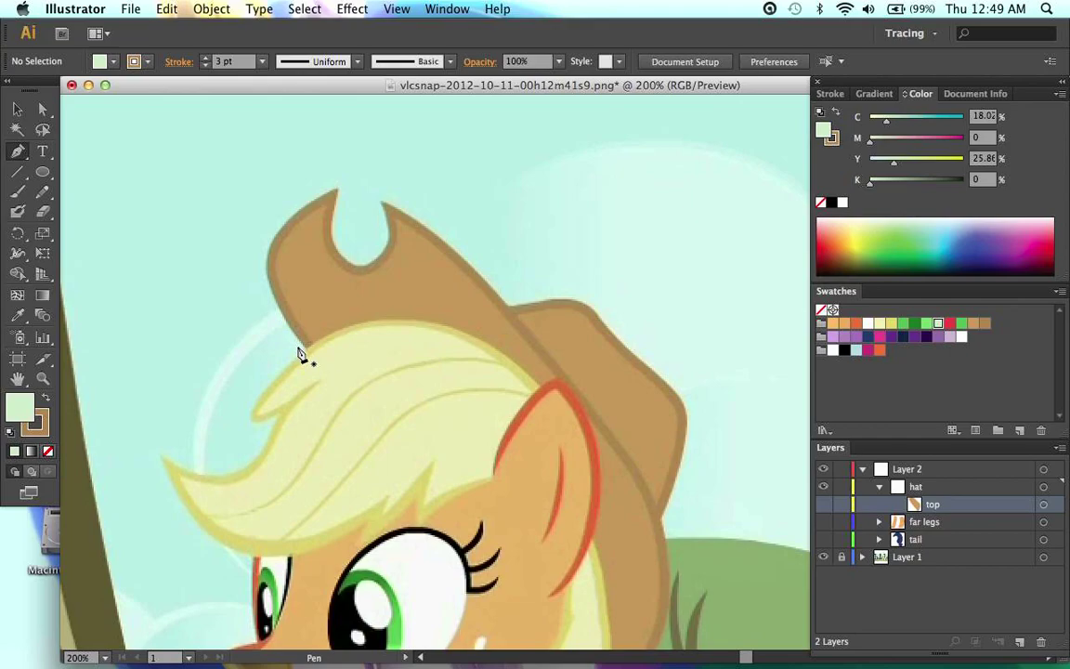
key("shift+x")
key("slash")
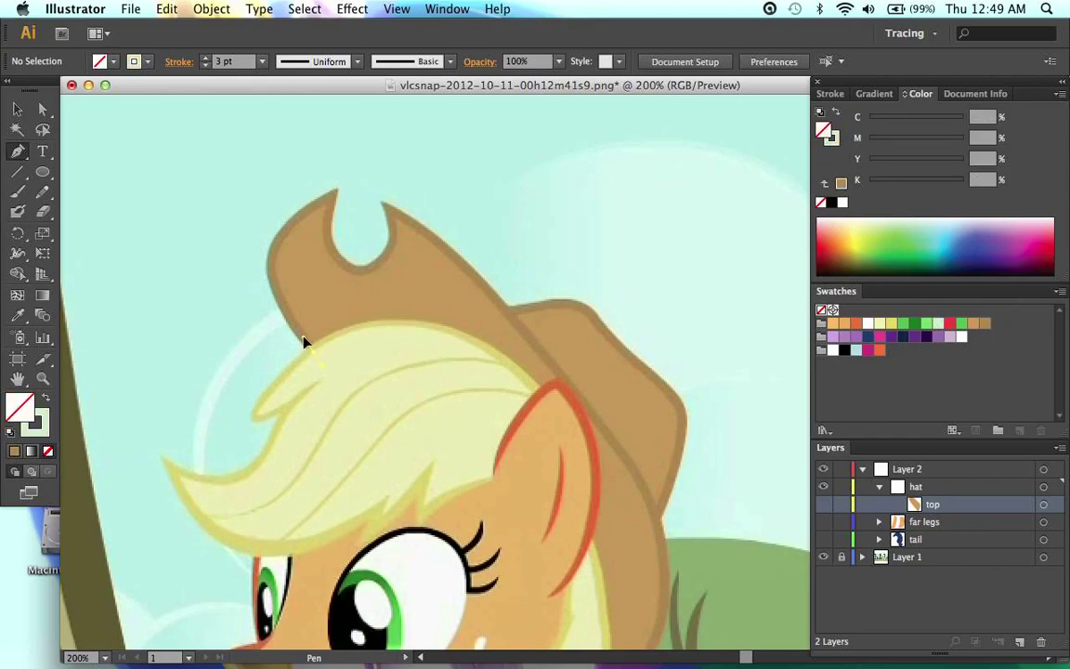
Step: Start the brim outline where it meets the forelock, curve it up the front edge to the pointed tip, and make that anchor a corner
left_click(300, 340)
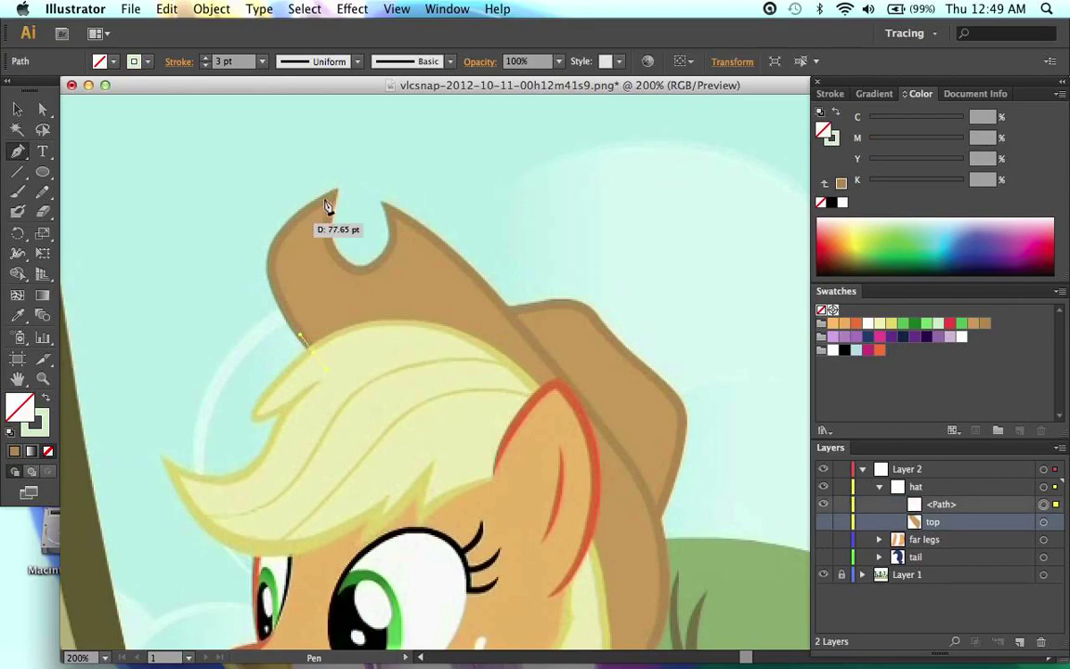
left_click_drag(333, 195, 350, 179)
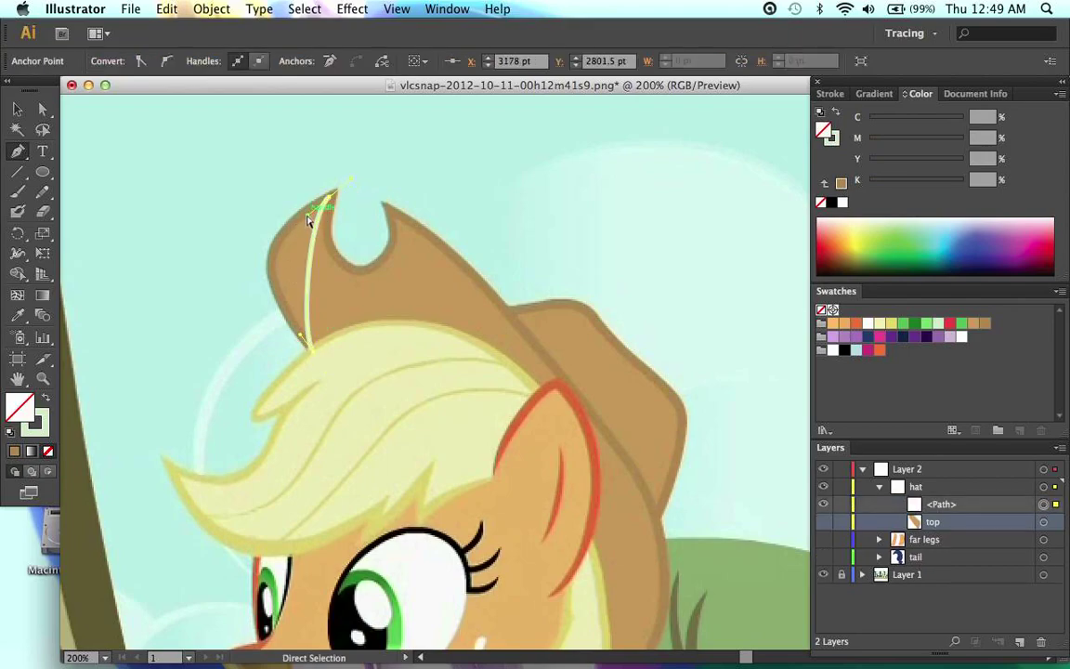
left_click_drag(308, 219, 219, 247)
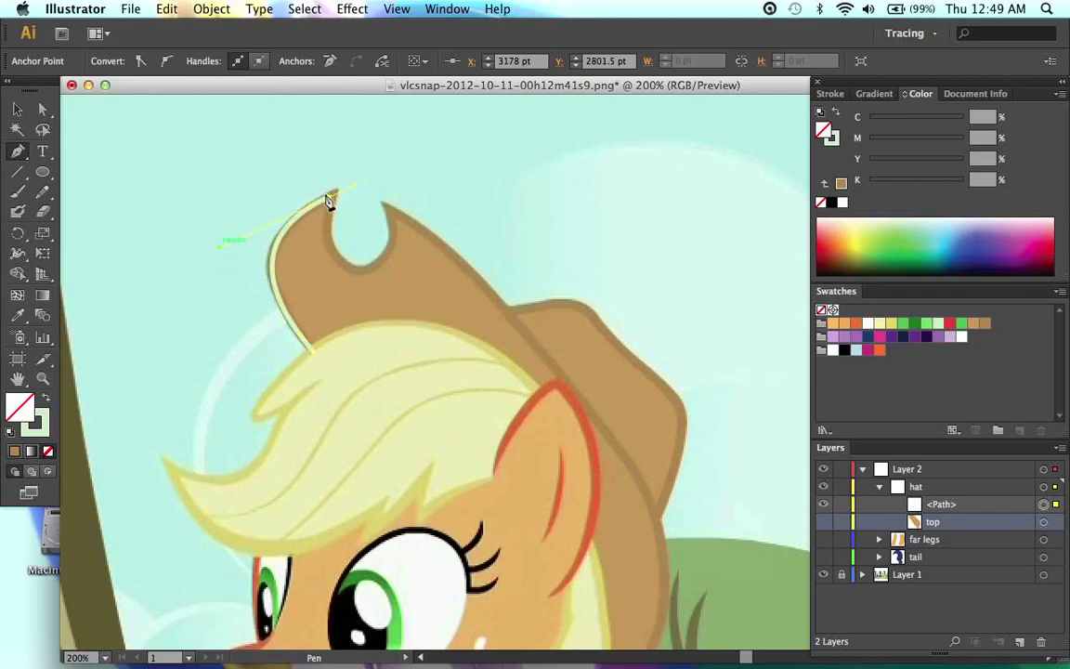
key("alt")
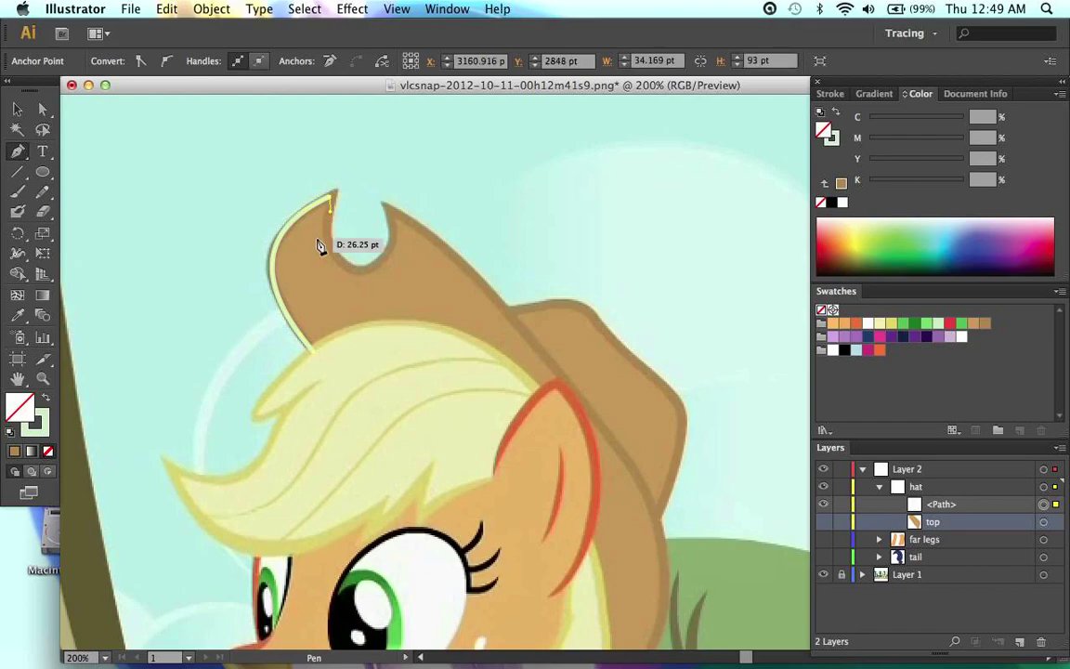
Step: Continue the brim outline around the U-shaped notch to its rear point, fitting the curves to the reference
key("super+equal")
scroll(317, 246, "up", 5)
scroll(316, 247, "left", 4)
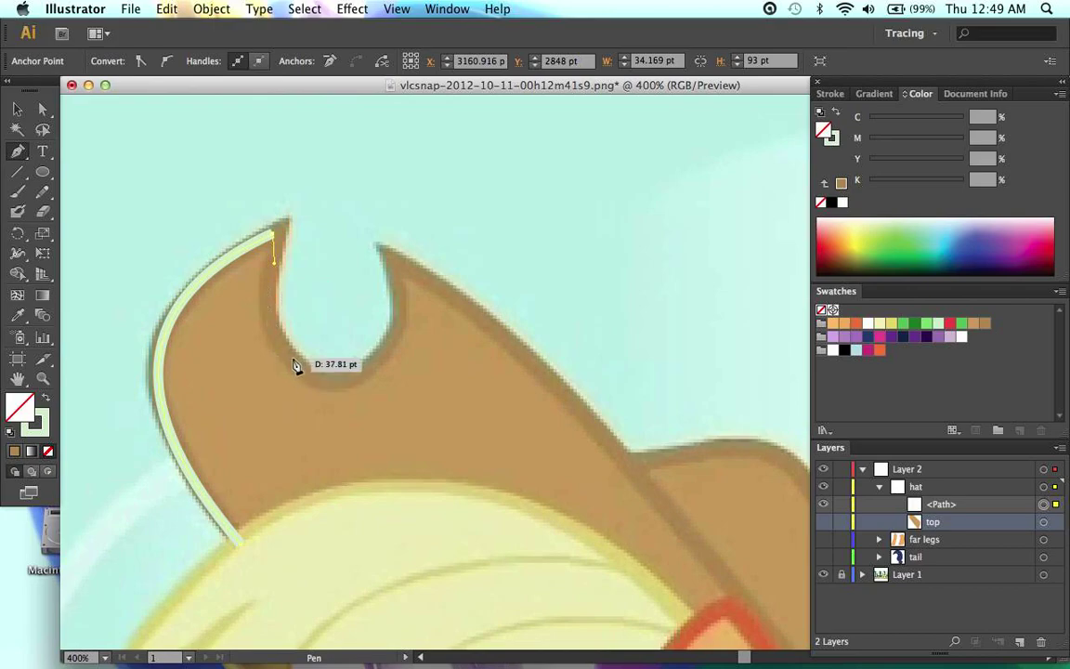
left_click_drag(291, 359, 307, 377)
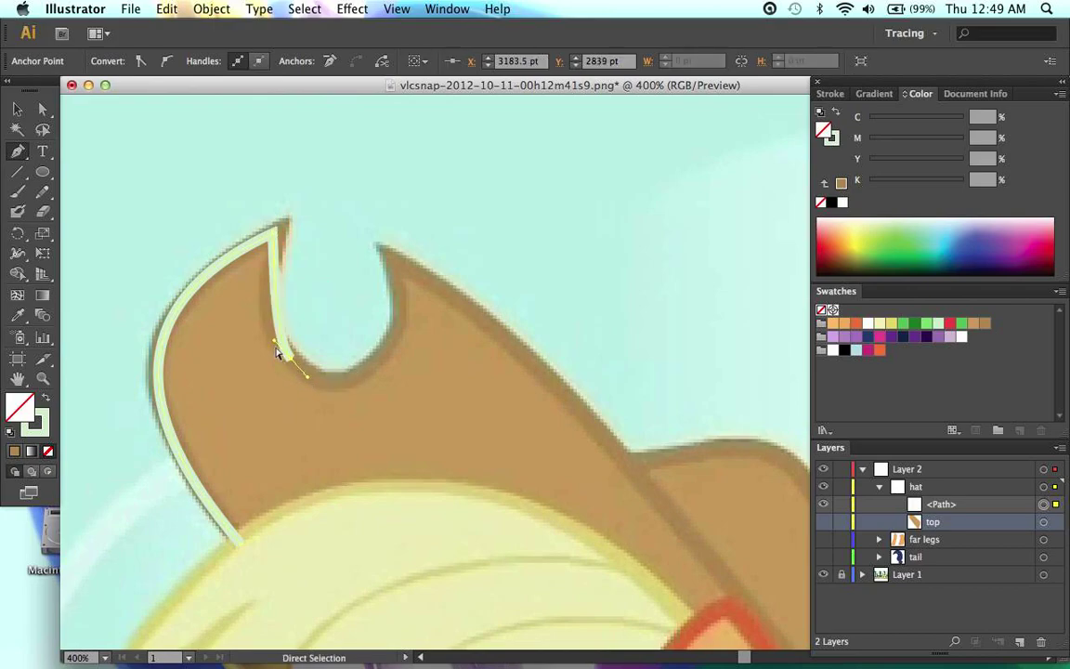
left_click_drag(274, 341, 268, 266)
scroll(312, 249, "down", 1)
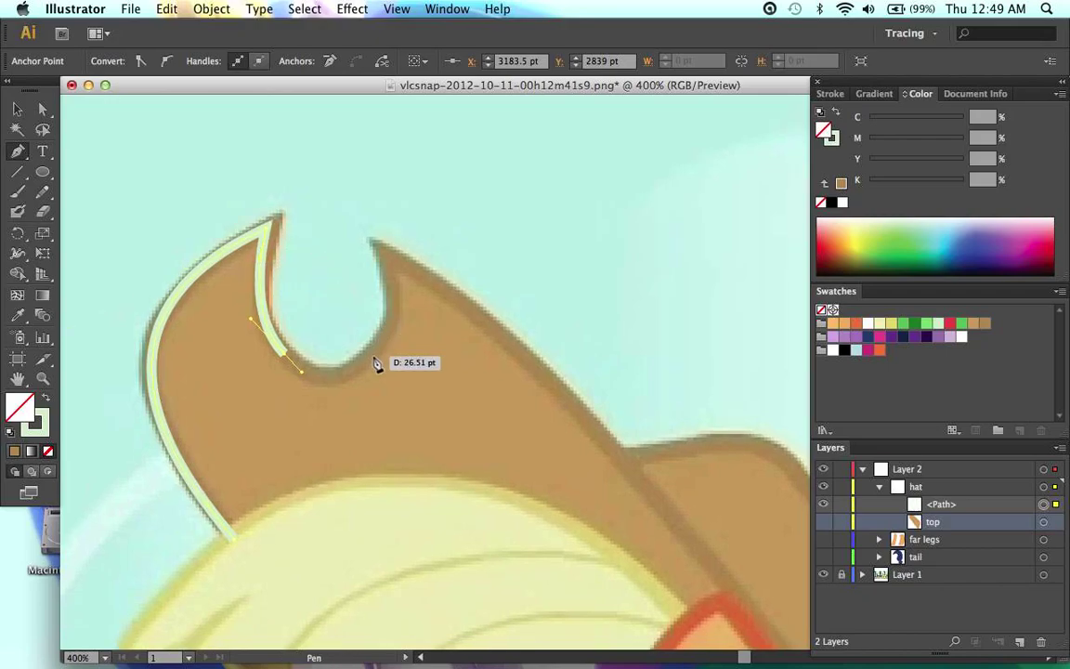
left_click_drag(372, 351, 395, 335)
left_click_drag(381, 250, 375, 240)
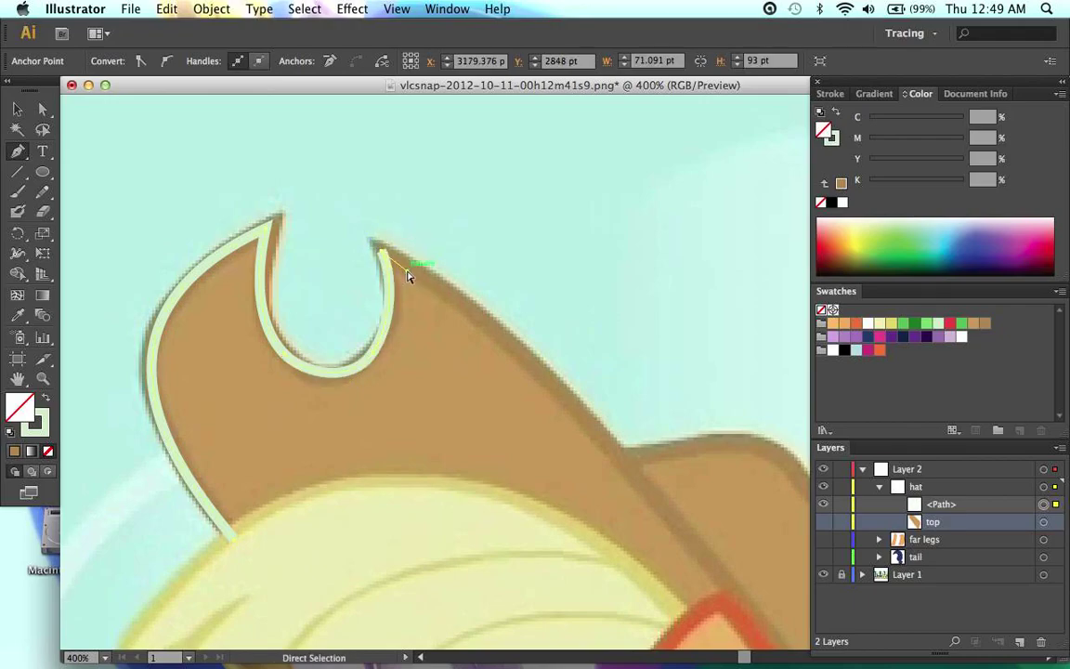
Step: Extend the brim outline from the notch's rear point down the upper edge past the crown's front, adjusting the segment's curve
key("super+minus")
key("super+minus")
scroll(406, 275, "down", 10)
scroll(408, 278, "up", 3)
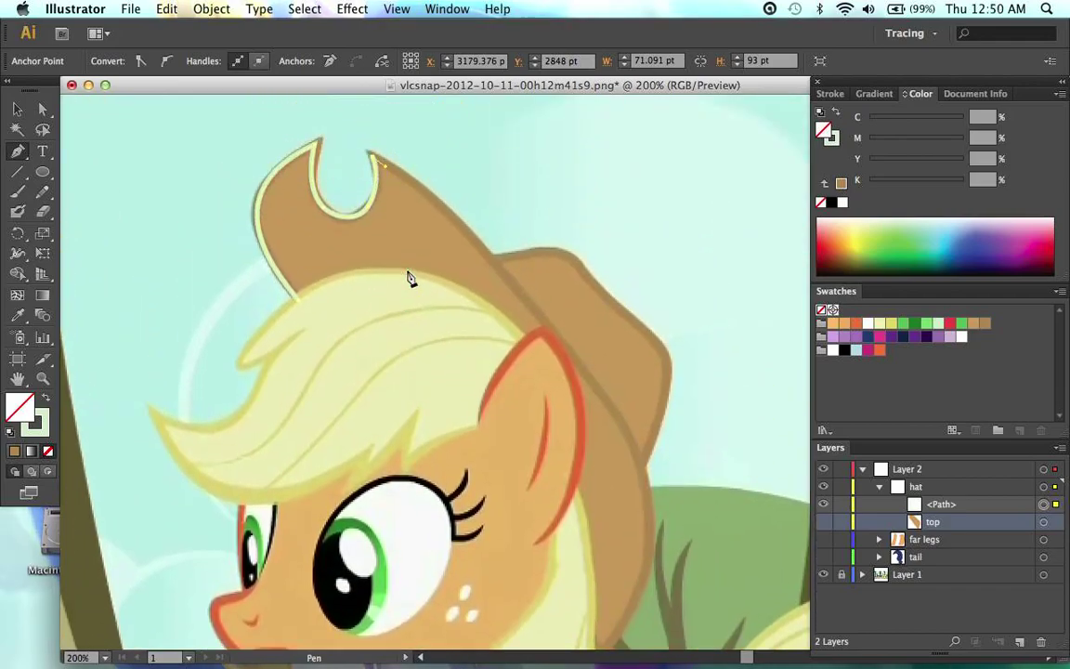
left_click_drag(534, 305, 547, 324)
left_click_drag(521, 287, 389, 168)
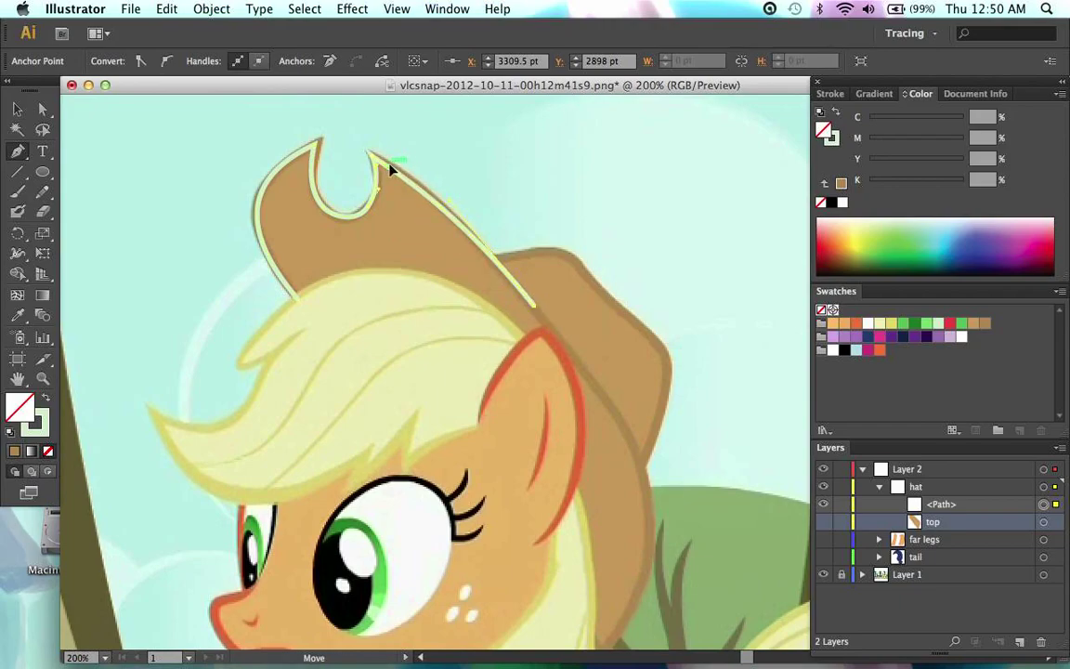
Step: Continue the outline along the brim's rear edge to its lower back tip, bend the curves to match, and turn the handle inward
scroll(391, 170, "down", 5)
scroll(392, 171, "down", 2)
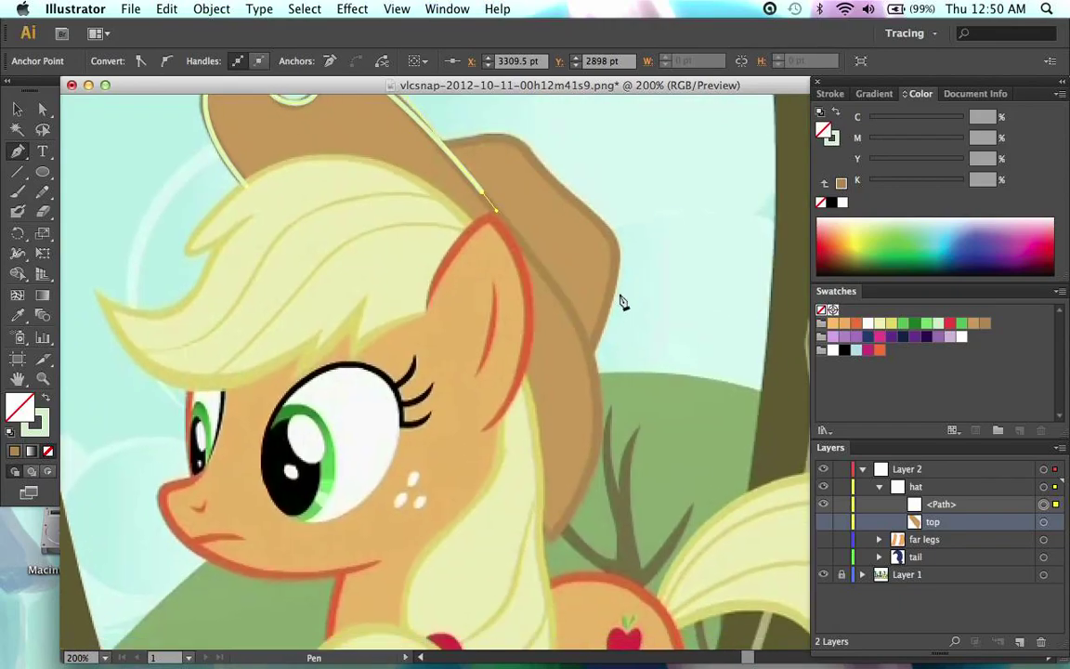
left_click_drag(564, 292, 557, 293)
scroll(604, 371, "up", 3)
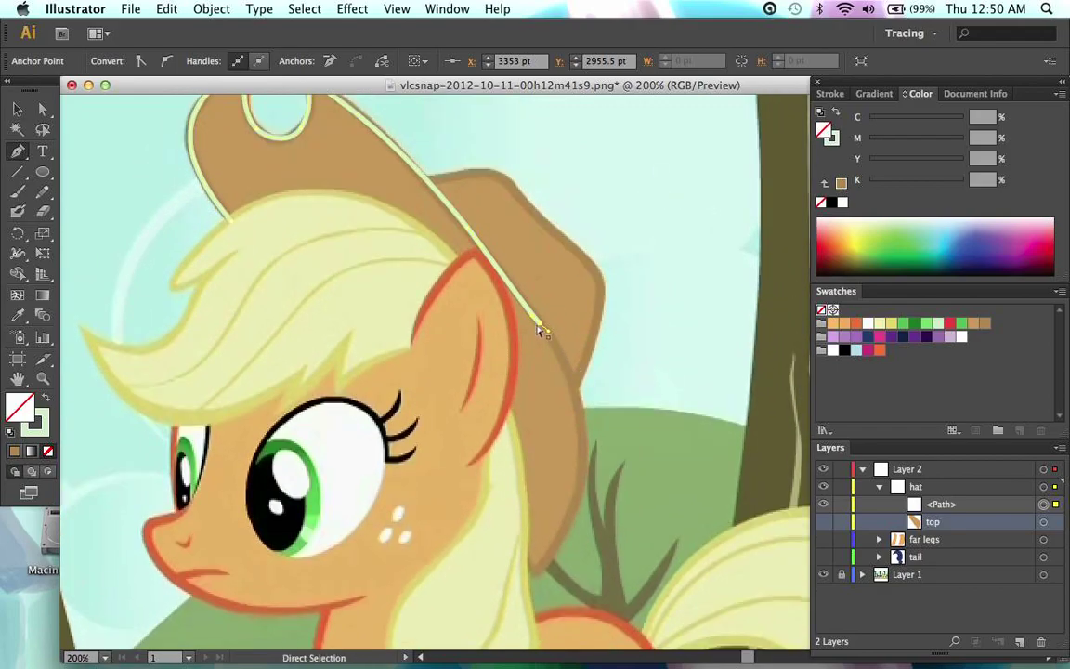
left_click_drag(536, 325, 533, 316)
scroll(541, 316, "down", 2)
left_click_drag(541, 558, 526, 574)
left_click_drag(564, 531, 634, 424)
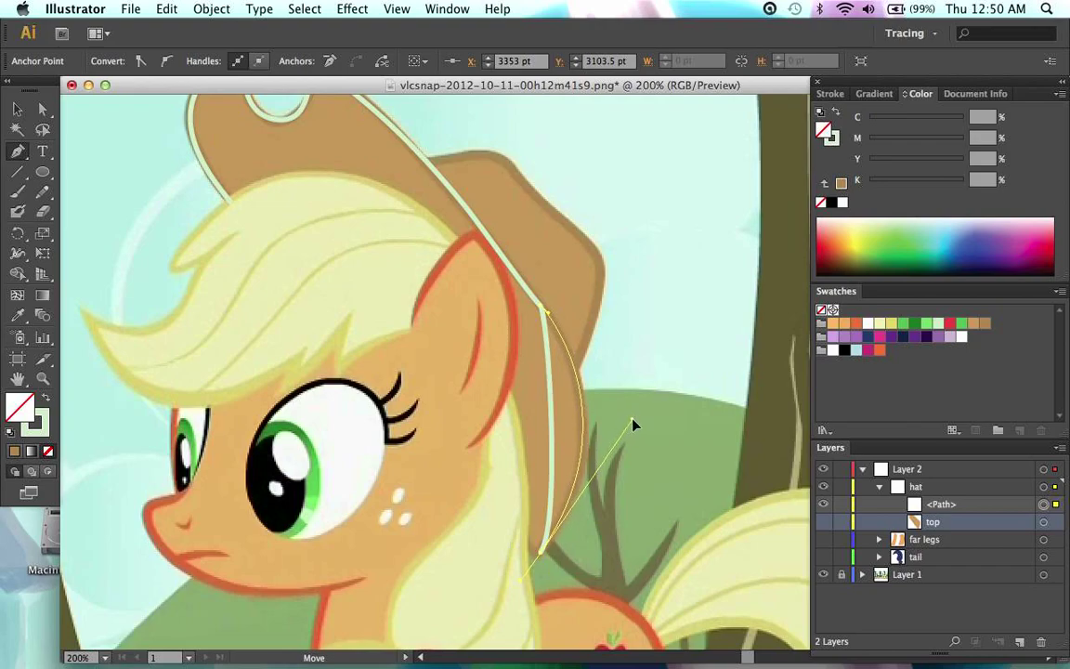
scroll(636, 427, "down", 5)
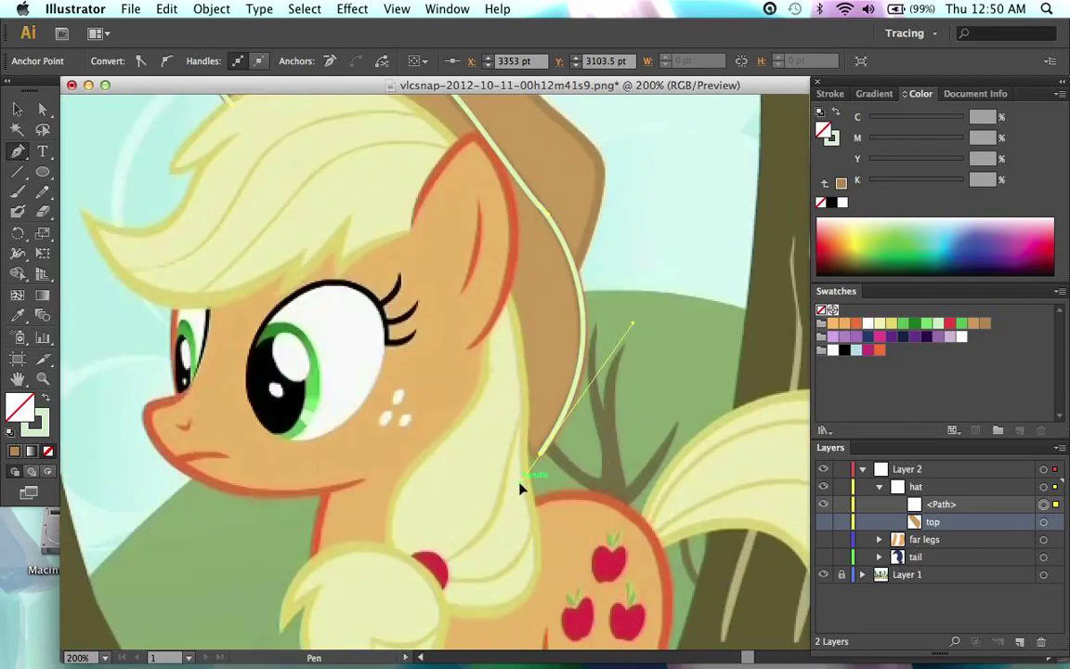
left_click_drag(527, 437, 528, 439)
Step: Nudge the anchor at the brim's lower back tip to line up closely with the reference
key("super+=")
key("super+=")
key("super+=")
key("super+=")
key("super+=")
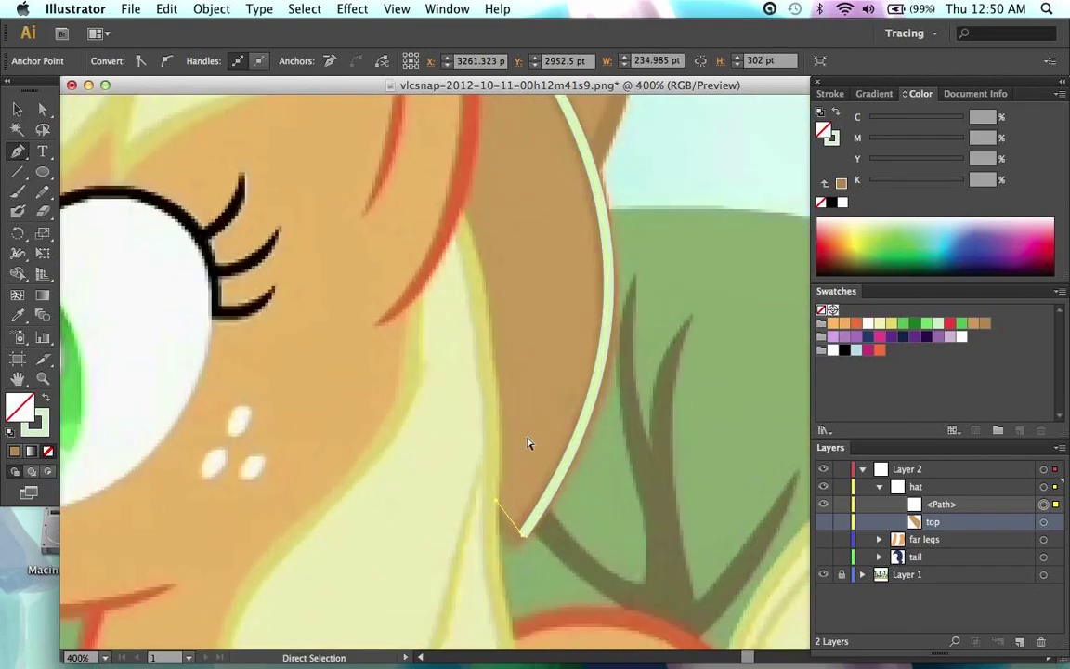
scroll(529, 439, "down", 6)
scroll(529, 445, "down", 1)
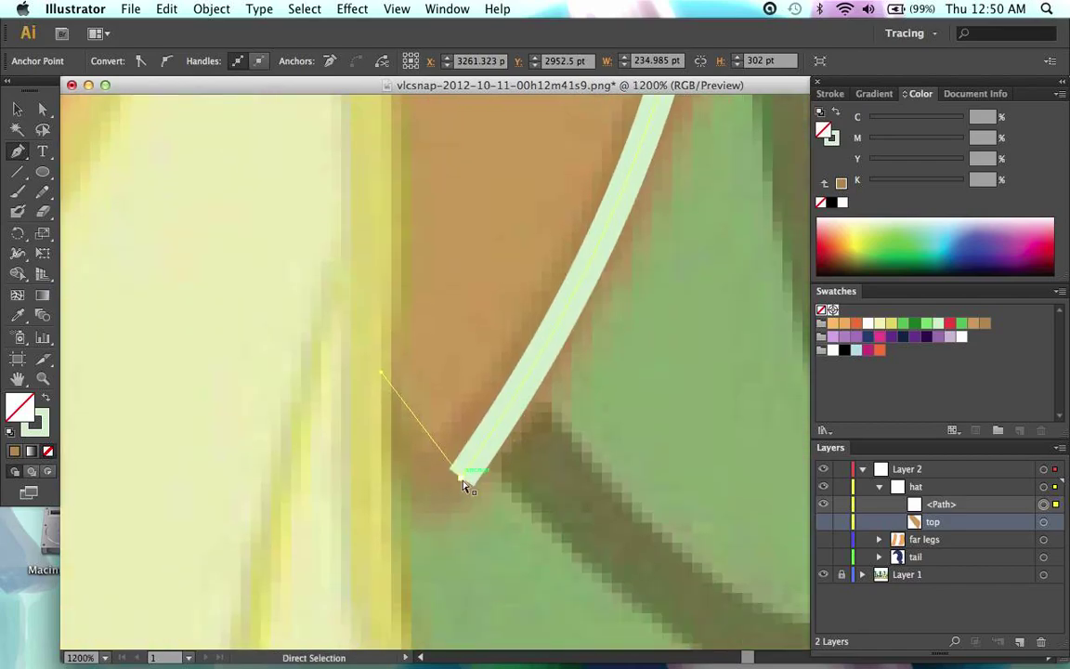
left_click_drag(464, 484, 451, 489)
scroll(312, 314, "down", 3)
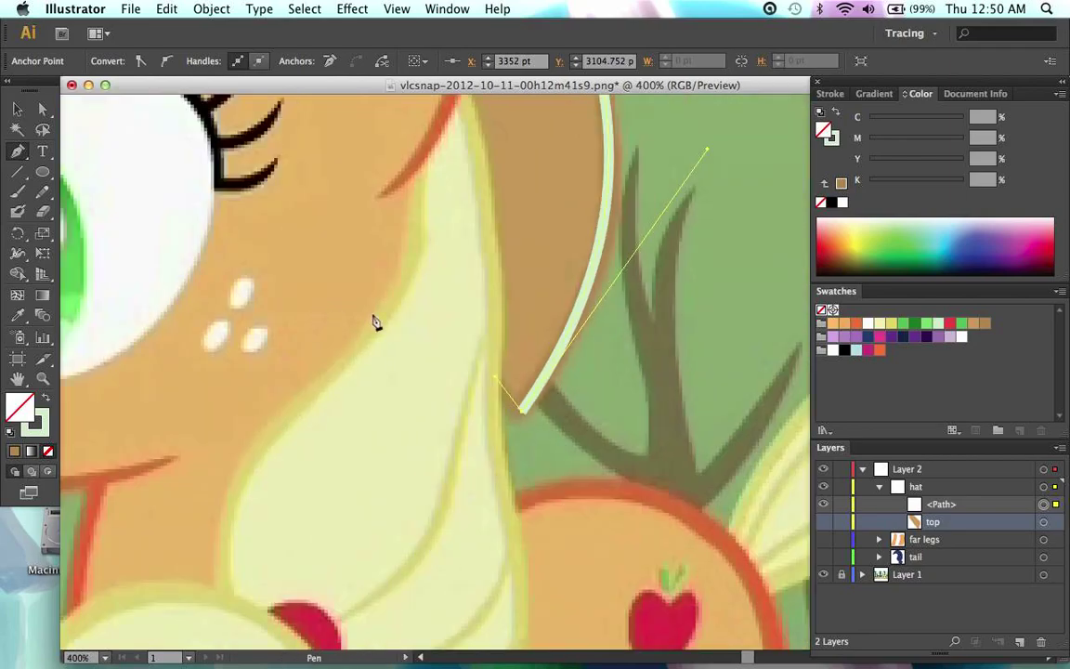
Step: Add an anchor just inside the hair beyond the back tip and close the brim outline at its starting point
left_click_drag(480, 345, 462, 306)
key("super+minus")
key("super+minus")
key("super+minus")
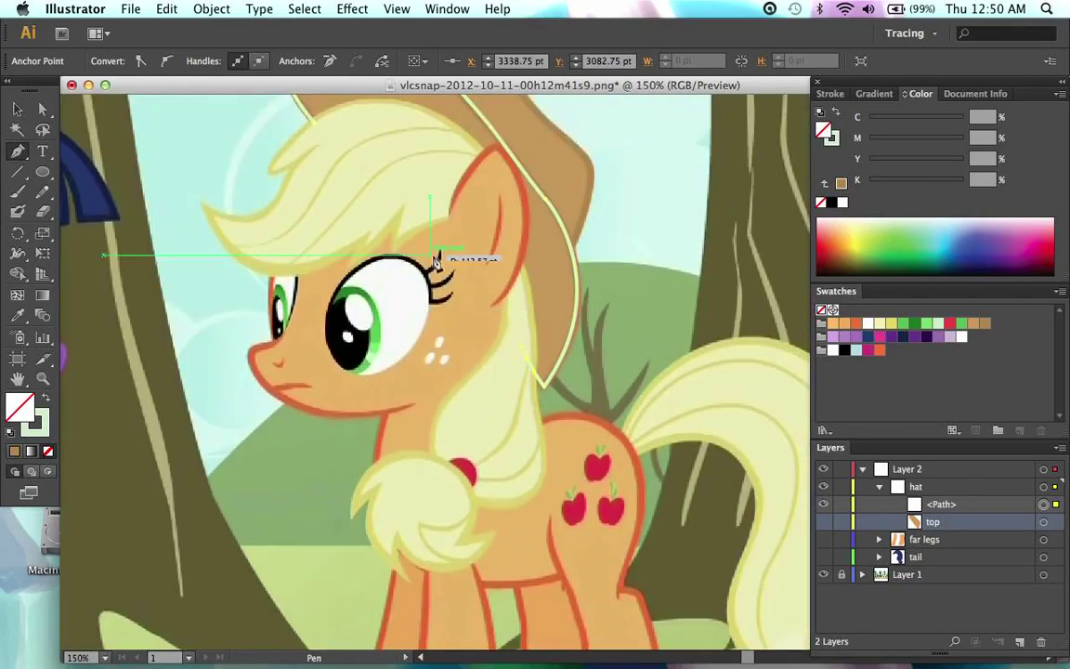
left_click(314, 123)
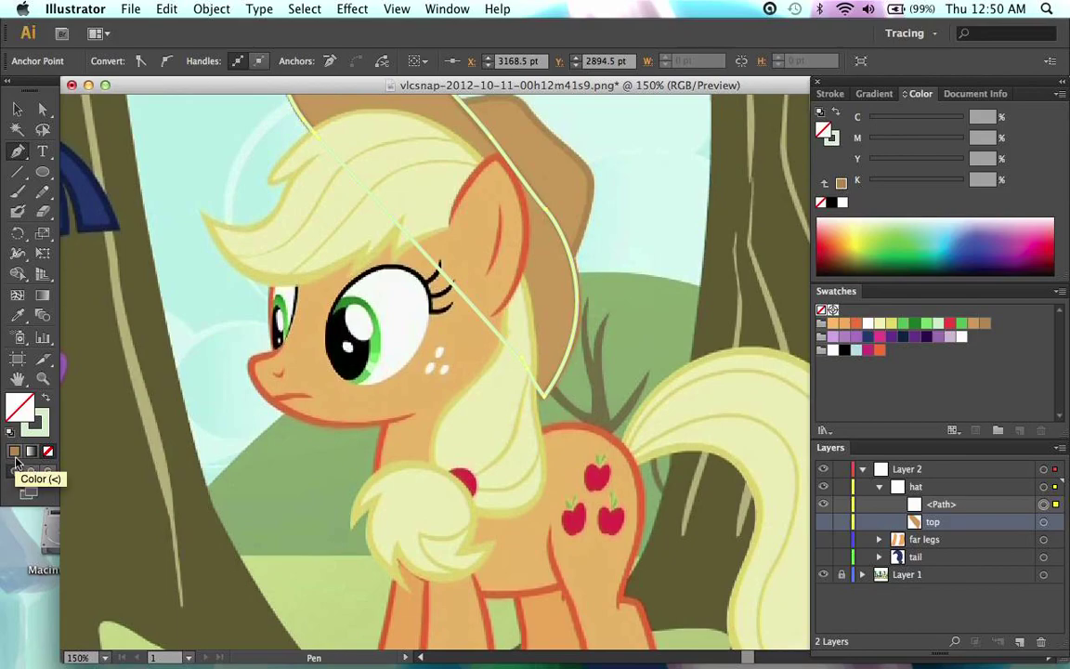
Step: Give the brim the lighter brown fill and darker brown stroke, then deselect it and check the hat with Layer 1 briefly hidden
left_click(973, 324)
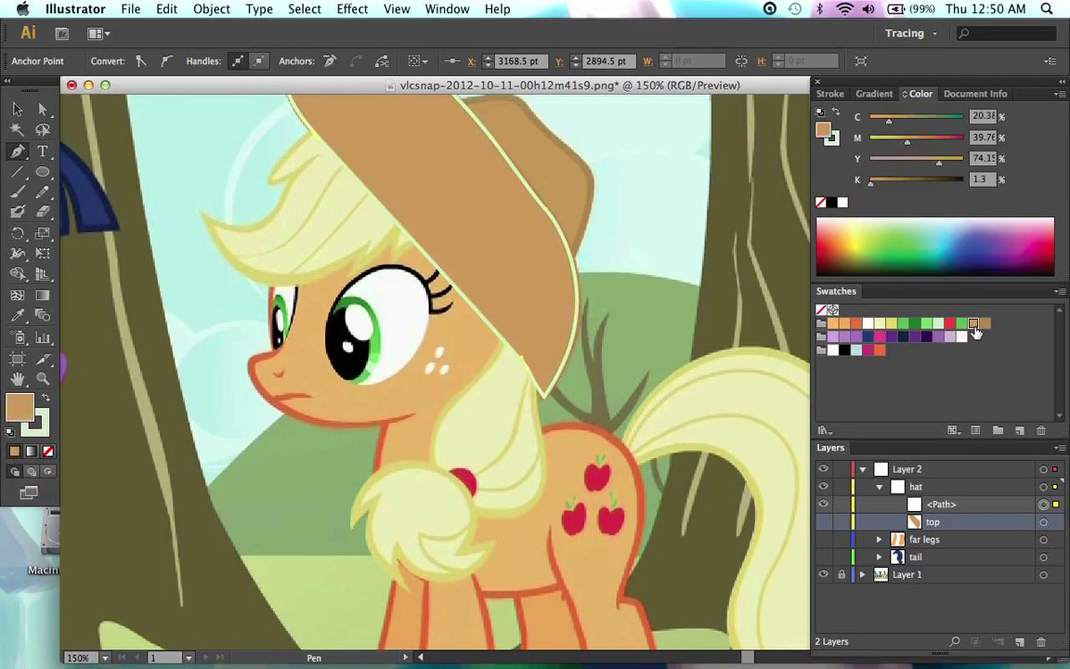
key("x")
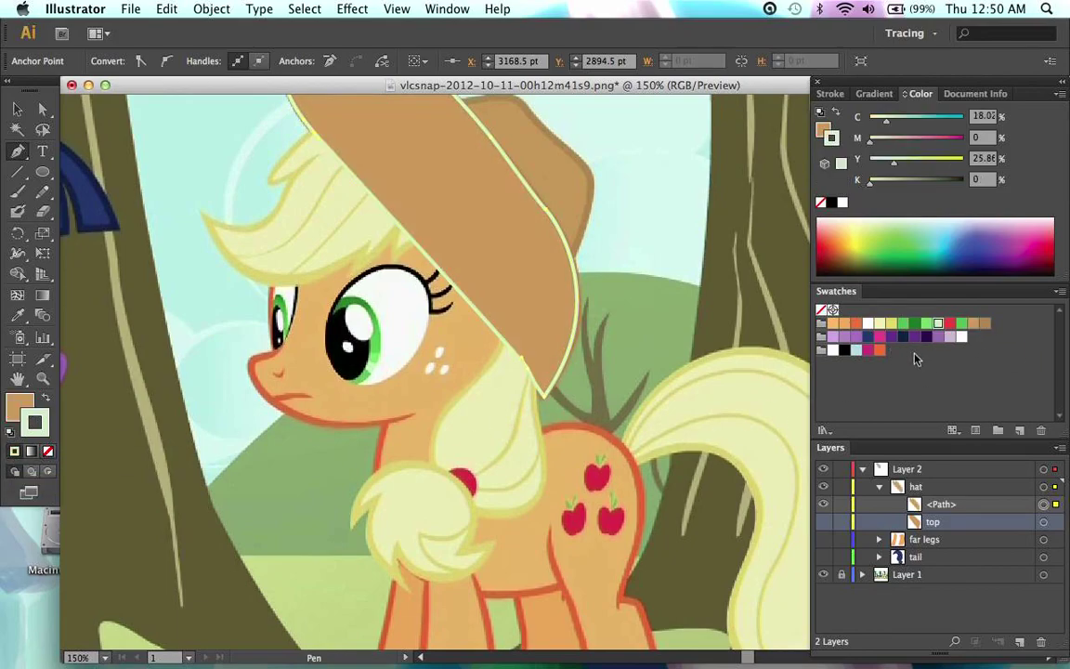
left_click(986, 325)
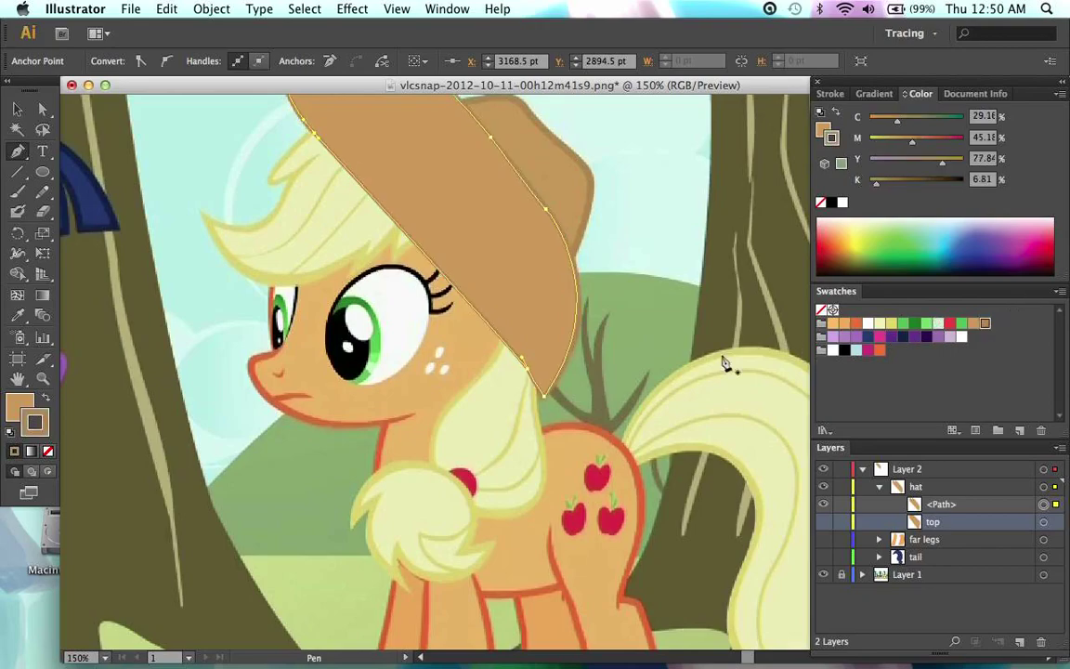
scroll(721, 363, "up", 3)
key("super+shift+a")
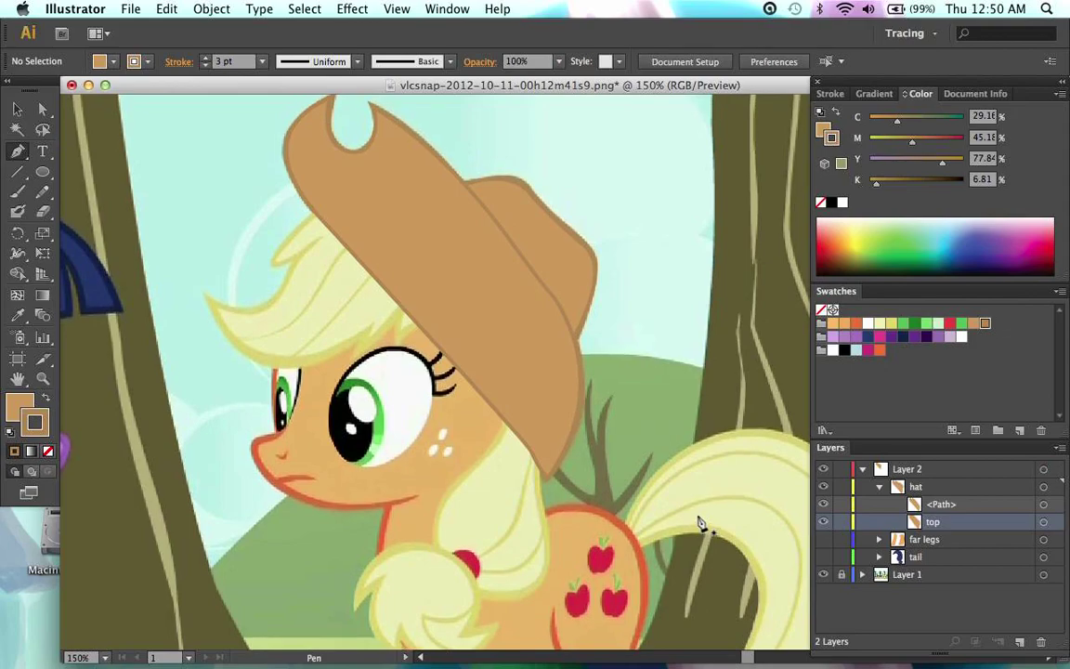
scroll(701, 524, "up", 1)
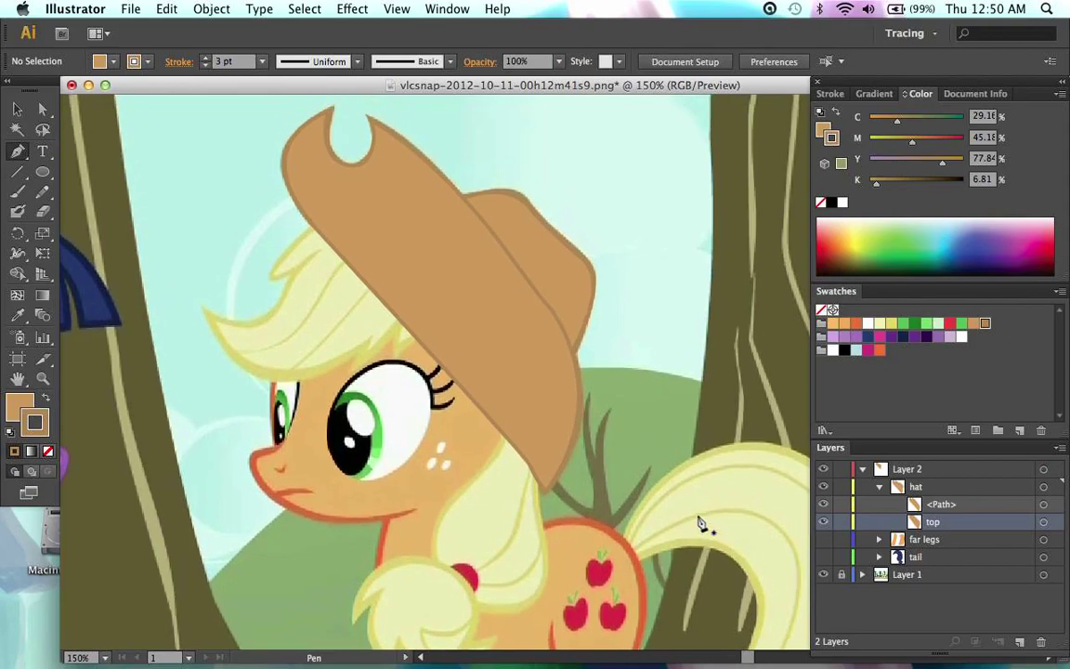
left_click(823, 574)
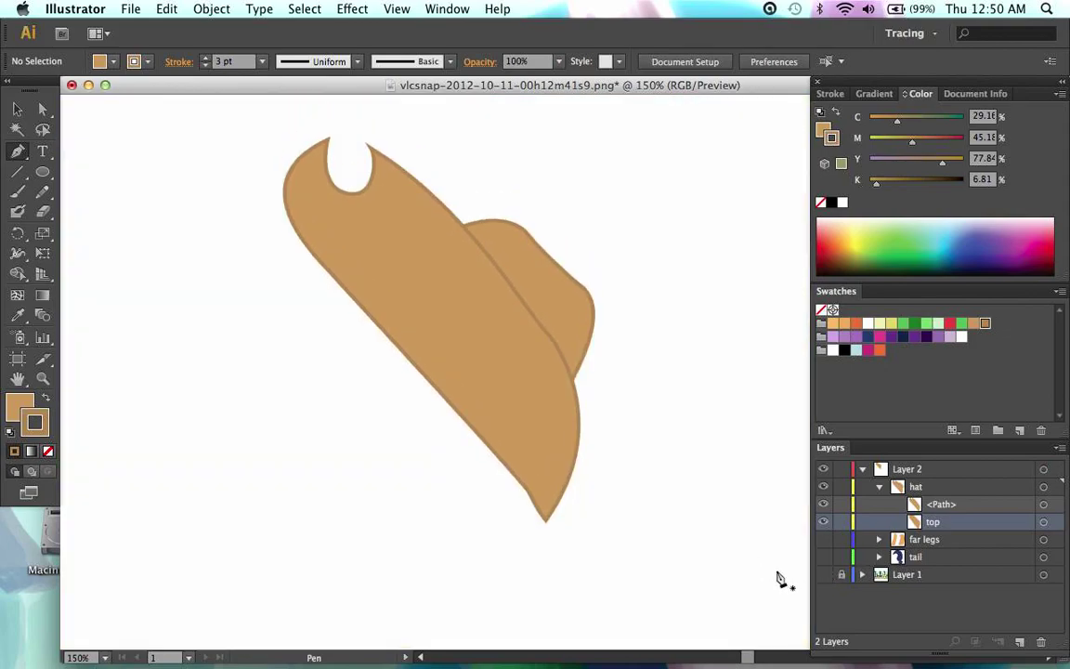
left_click(823, 574)
Step: Rename the new path as "brim" and collapse the hat sublayer
double_click(943, 505)
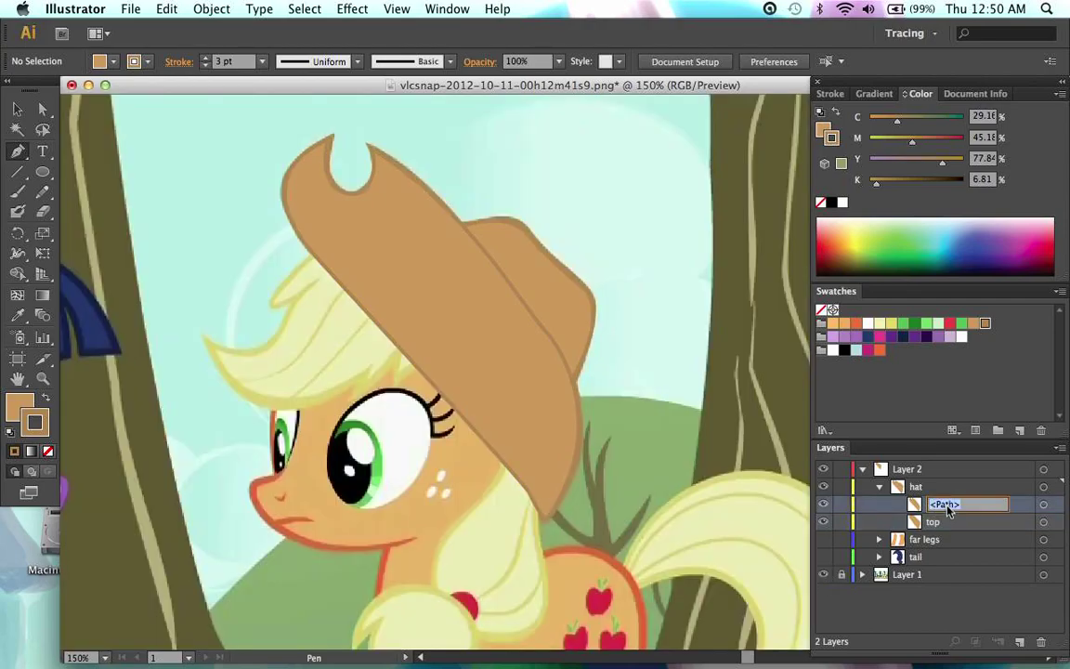
type("brim")
key("Return")
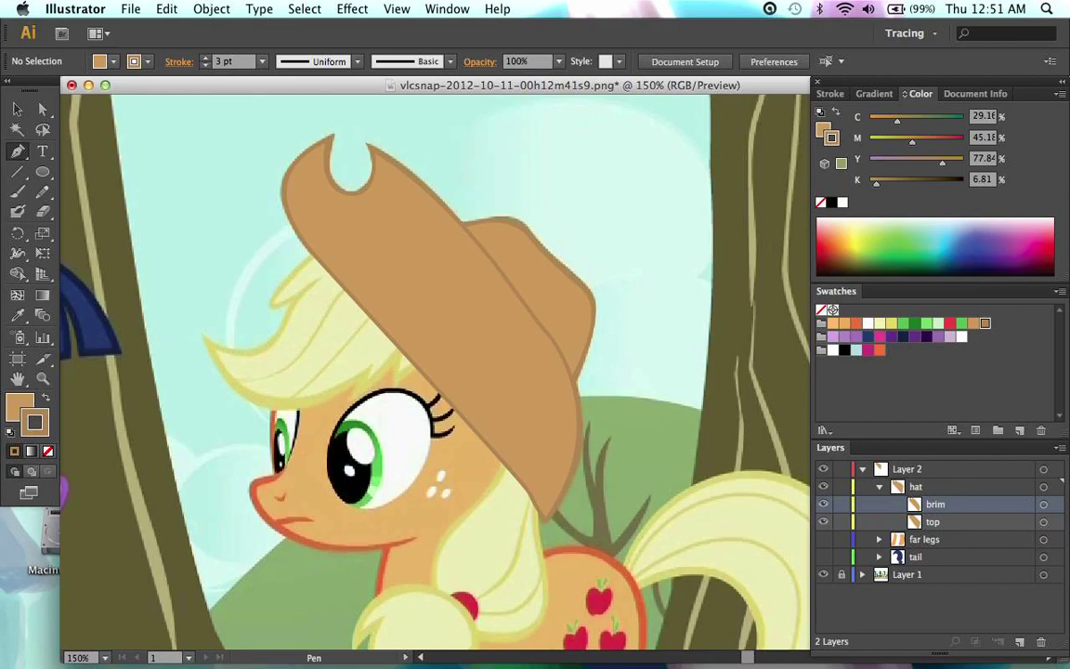
left_click(879, 486)
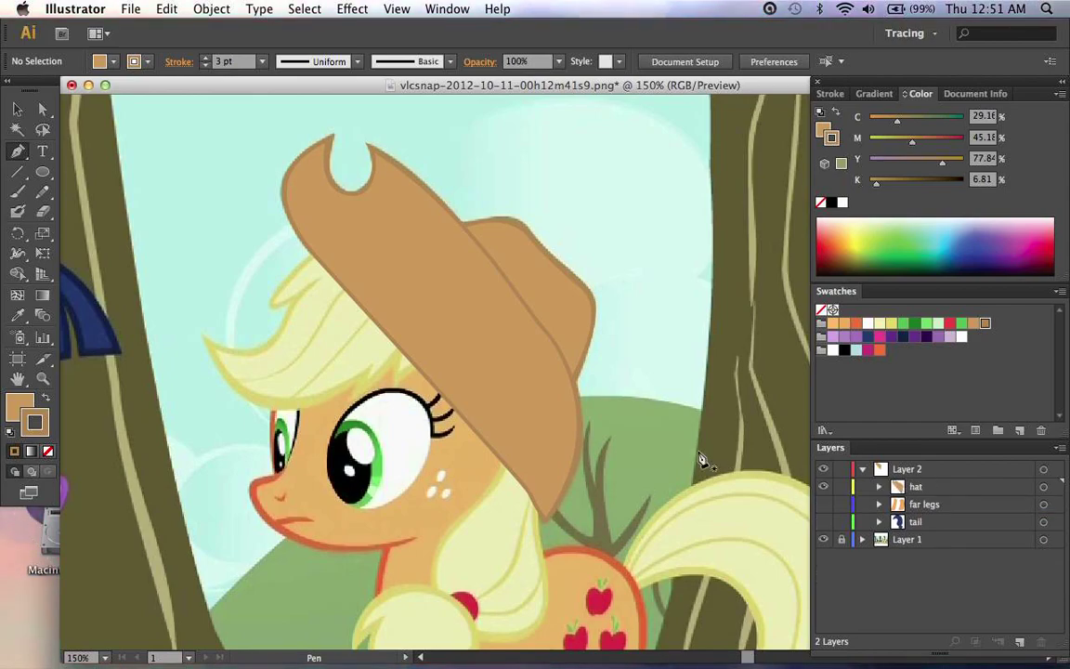
Step: Hide the hat sublayer and add a new sublayer named "body" inside Layer 2
key("super+minus")
key("super+minus")
scroll(703, 460, "right", 3)
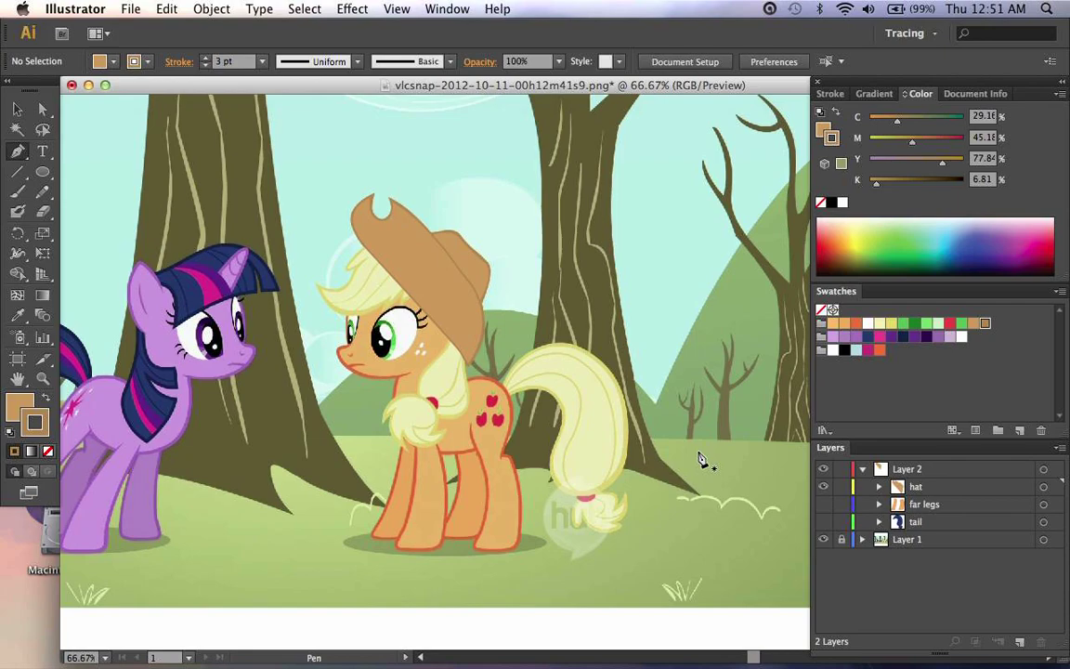
key("super+plus")
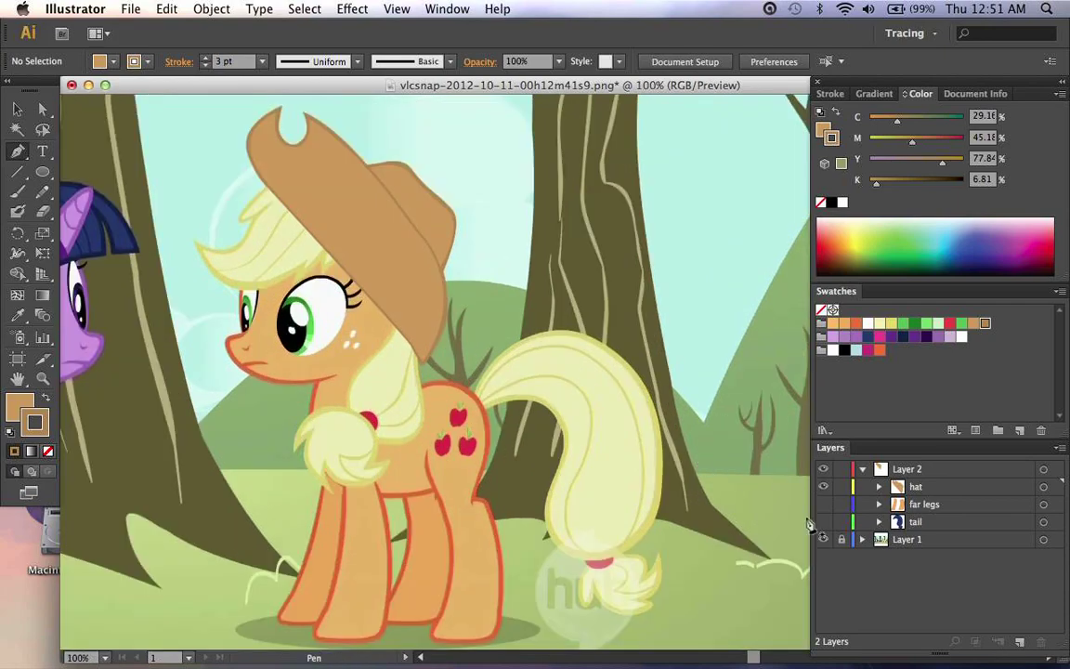
scroll(489, 475, "up", 1)
scroll(490, 476, "left", 1)
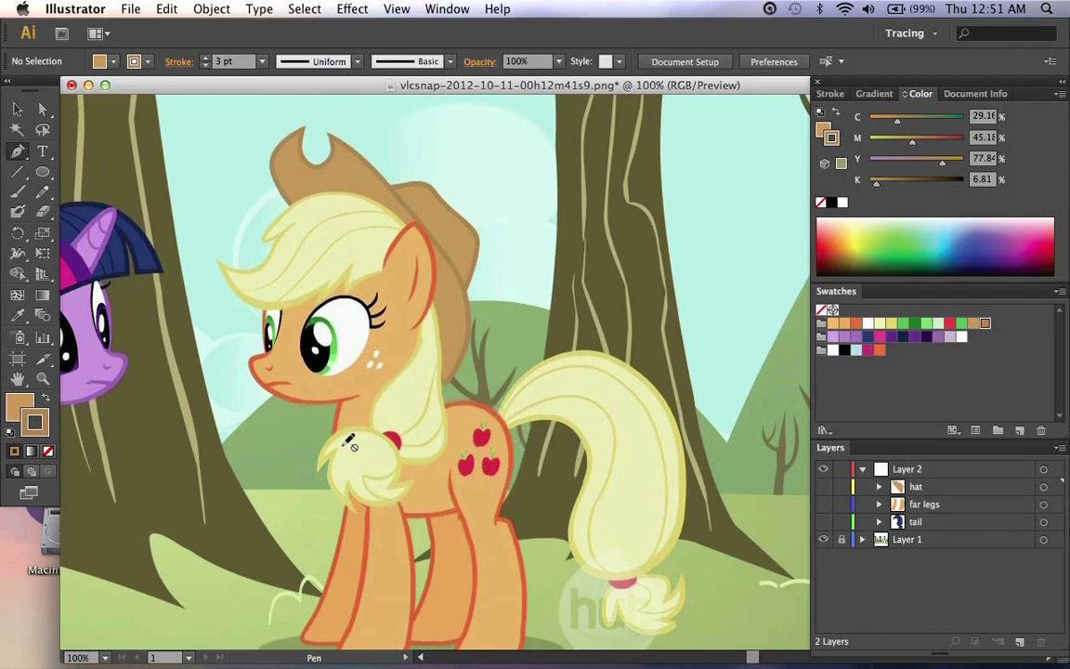
left_click(909, 471)
left_click(997, 641)
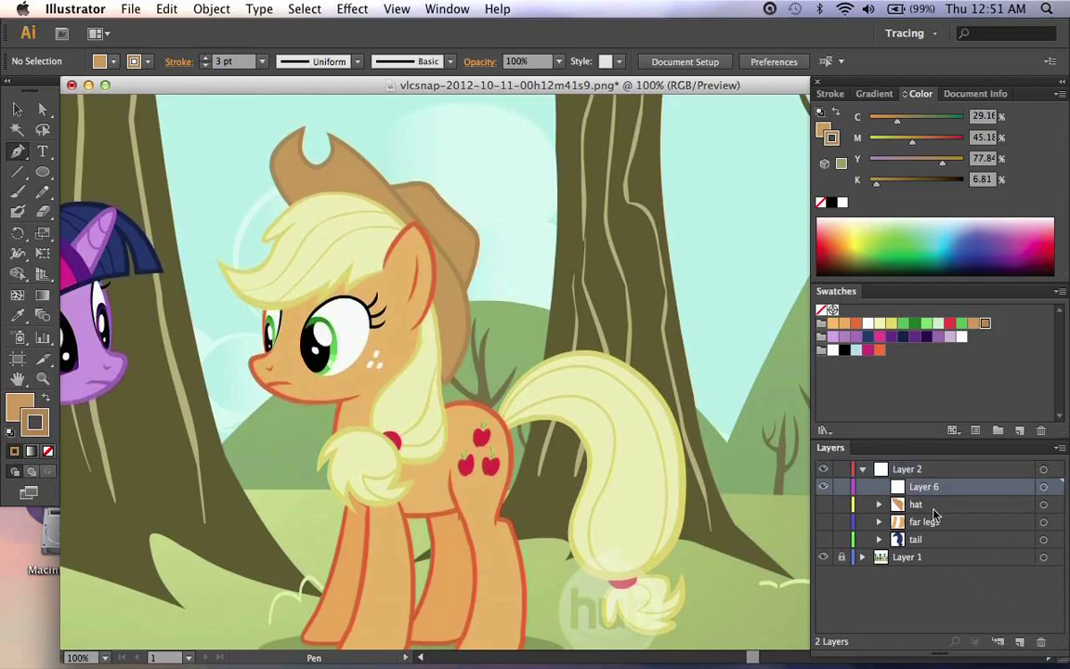
double_click(930, 492)
type("body")
key("Return")
Step: Set a purple stroke and no fill for tracing the body around the rump
key("super+plus")
key("super+plus")
key("super+plus")
scroll(642, 393, "down", 4)
scroll(642, 393, "left", 3)
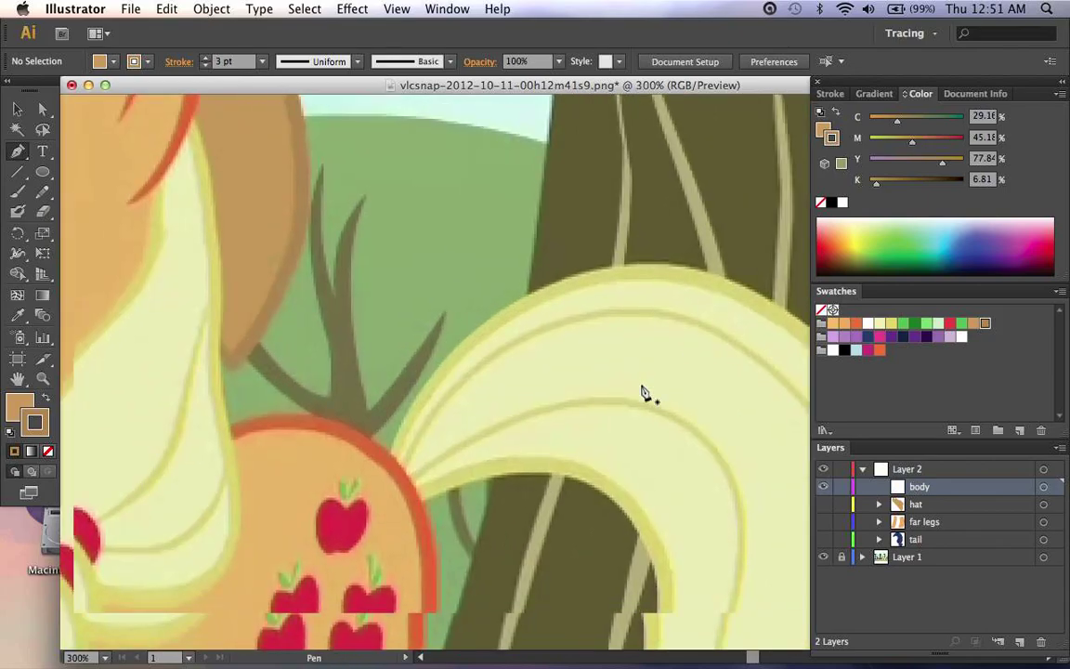
scroll(643, 390, "down", 1)
scroll(644, 390, "right", 2)
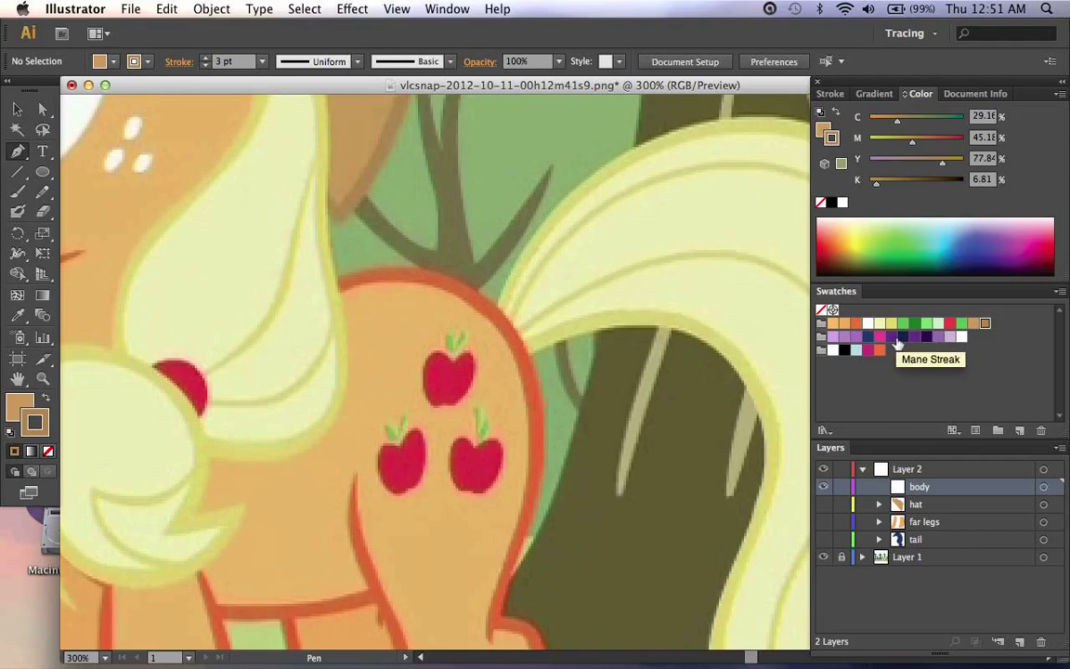
left_click(856, 337)
scroll(605, 382, "right", 5)
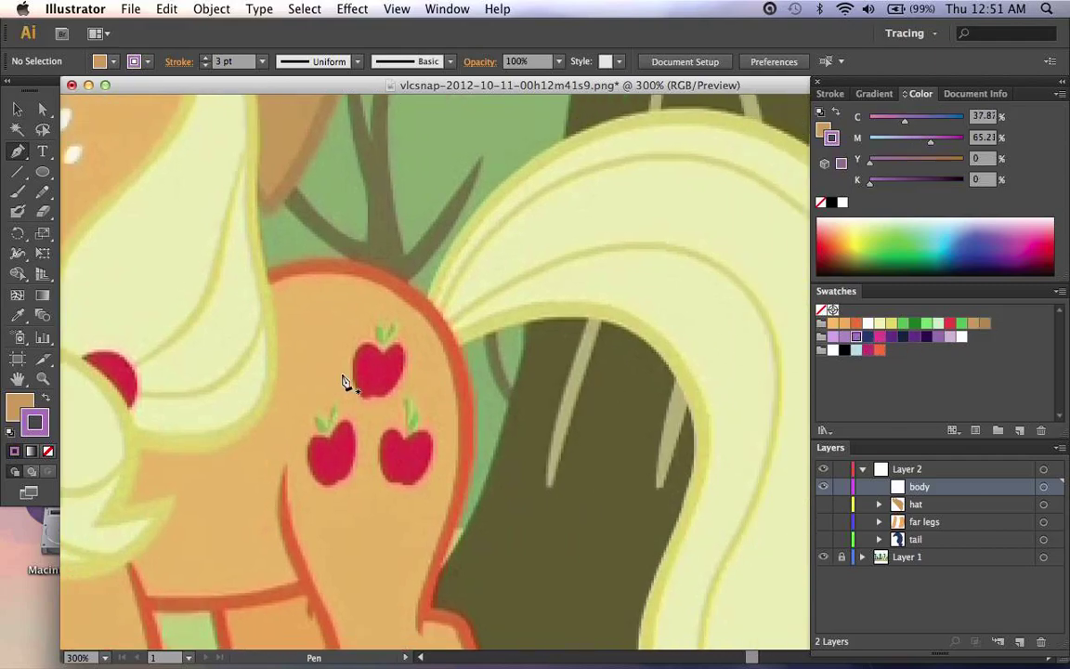
key("slash")
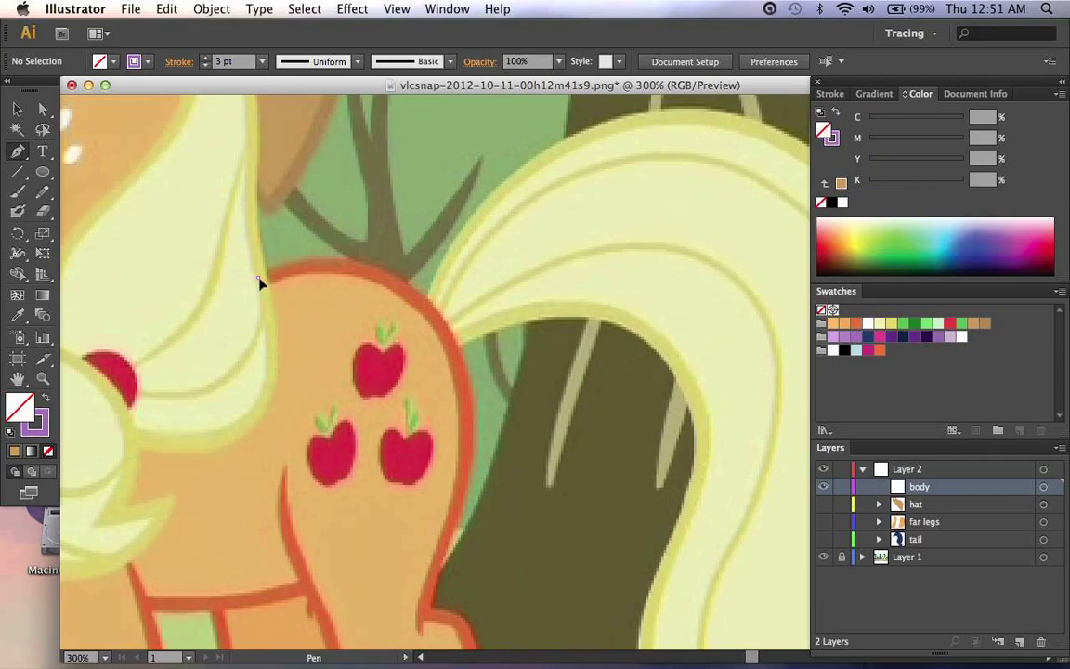
Step: Start the flank path inside the mane's edge and curve its first segment over the rump and down the back, adjusting the handles to the reference
left_click_drag(275, 269, 280, 267)
scroll(284, 277, "left", 6)
scroll(284, 277, "down", 5)
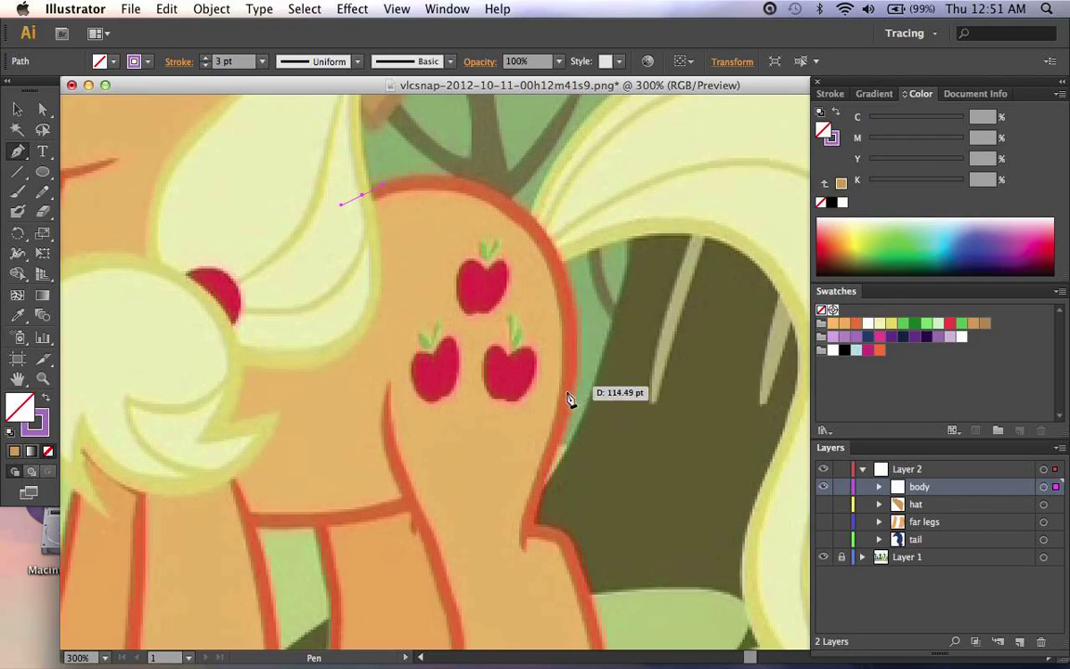
left_click_drag(570, 396, 564, 446)
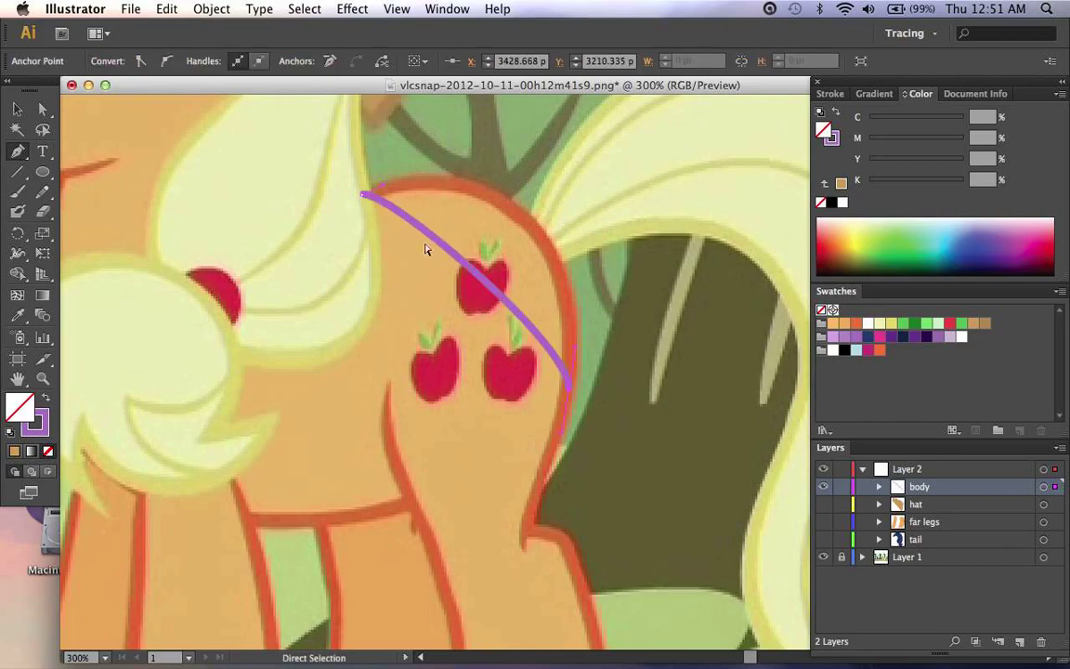
left_click_drag(367, 193, 569, 122)
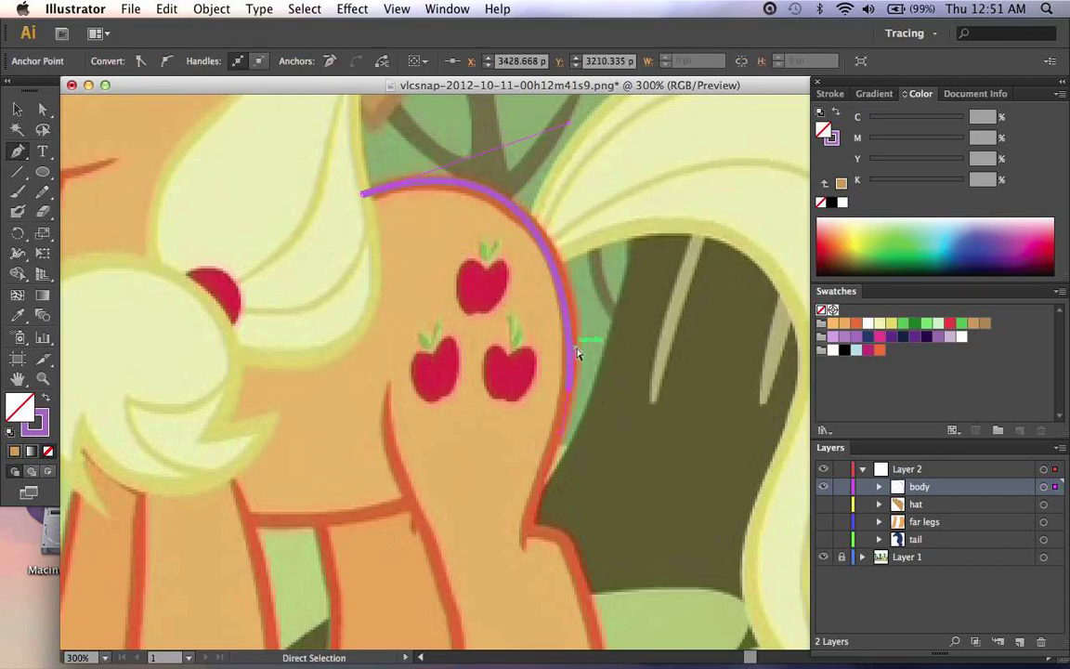
left_click_drag(580, 346, 578, 346)
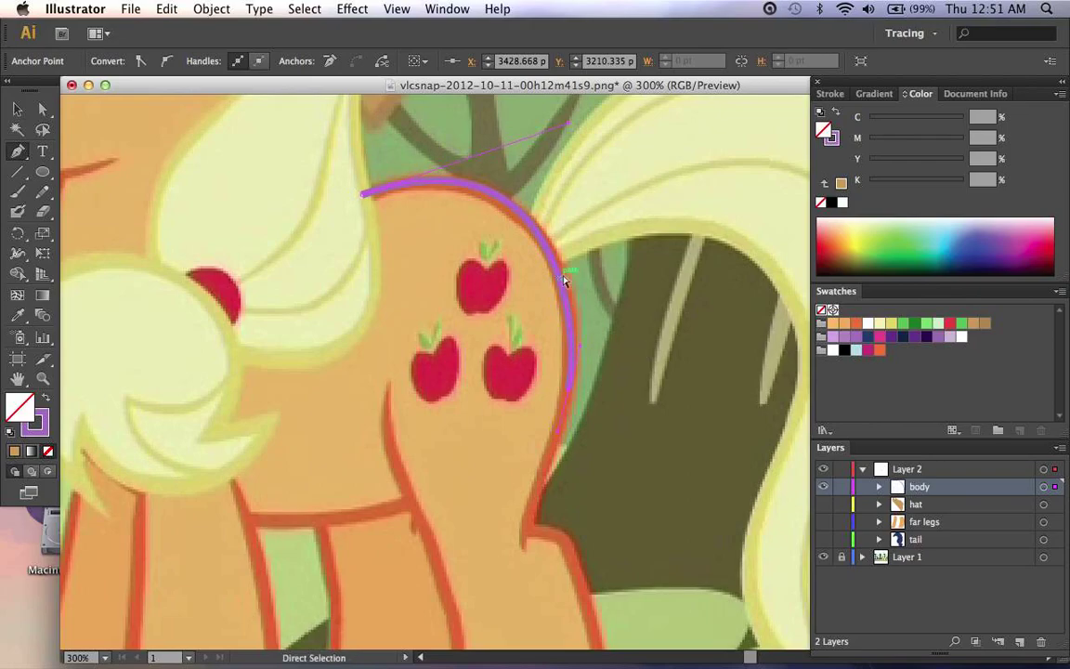
left_click_drag(569, 123, 577, 130)
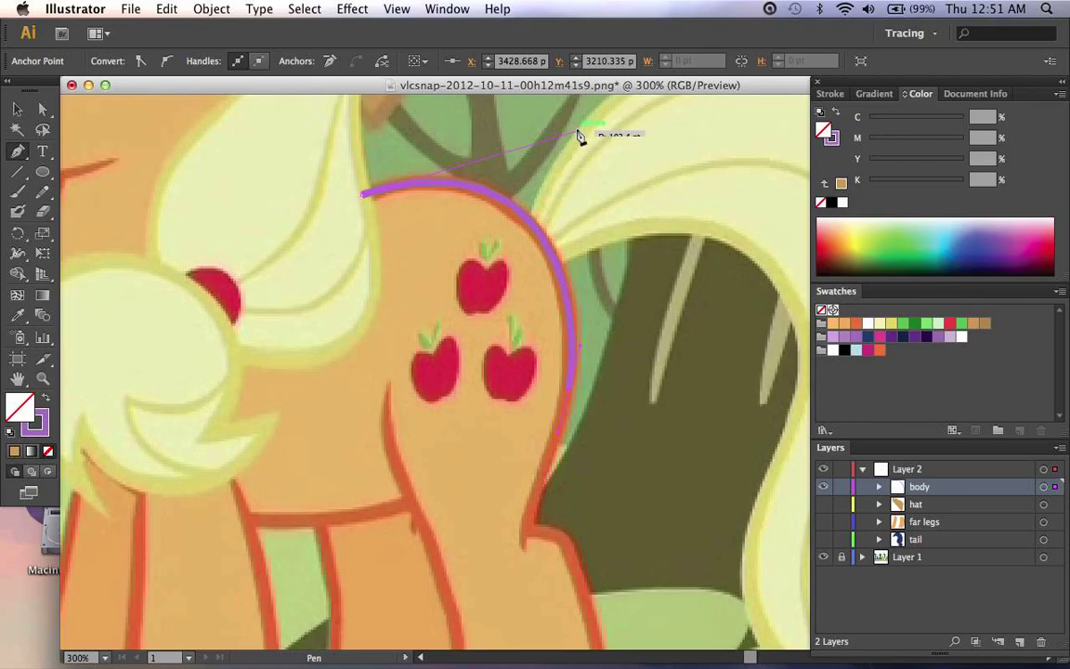
Step: Extend the flank path down the back of the thigh to the notch above the hind leg, adjusting the thigh anchor's handle
scroll(561, 290, "down", 5)
left_click_drag(522, 411, 524, 437)
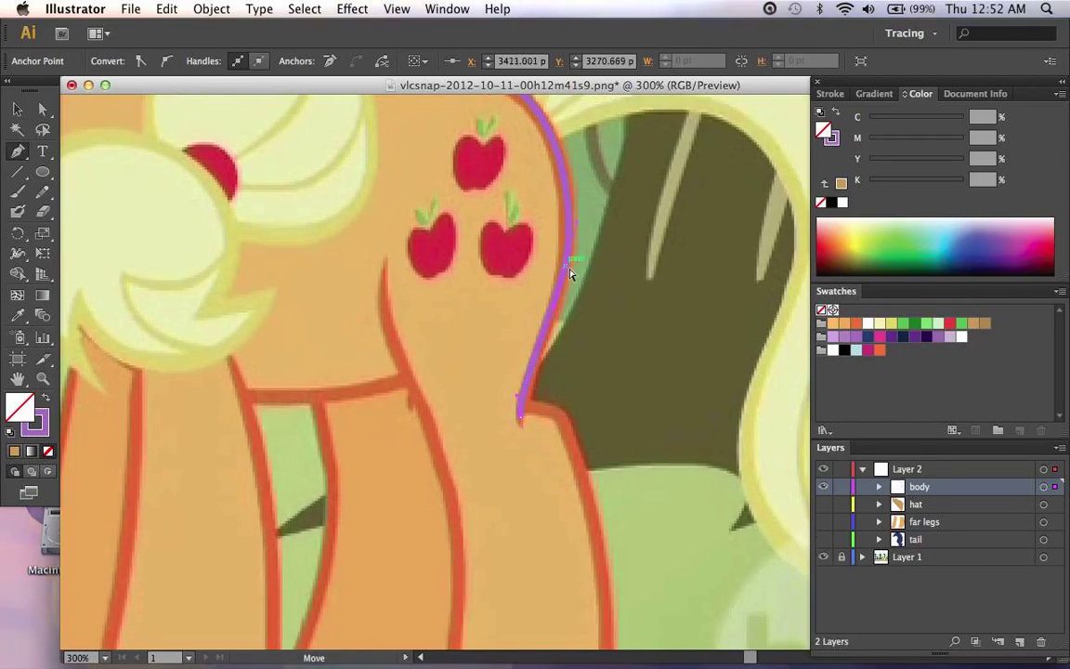
left_click(566, 268, "super")
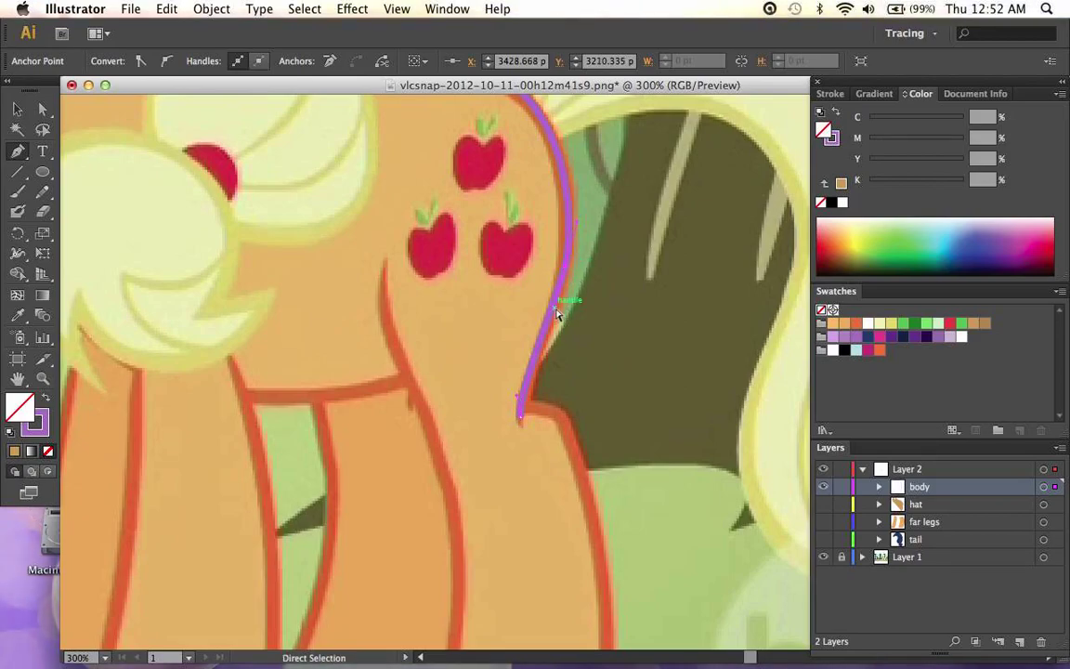
Step: Add an anchor on the rump curve near the tail base and reshape the curve below it with the thigh anchor's lower handle
scroll(558, 313, "up", 3)
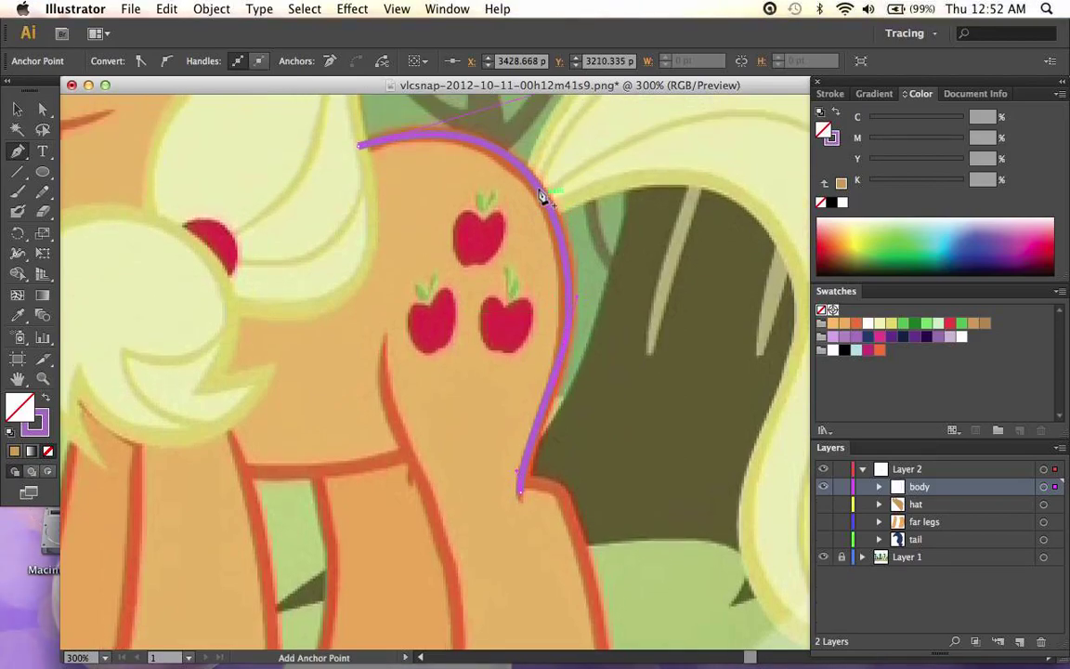
left_click(543, 195)
scroll(544, 192, "down", 2)
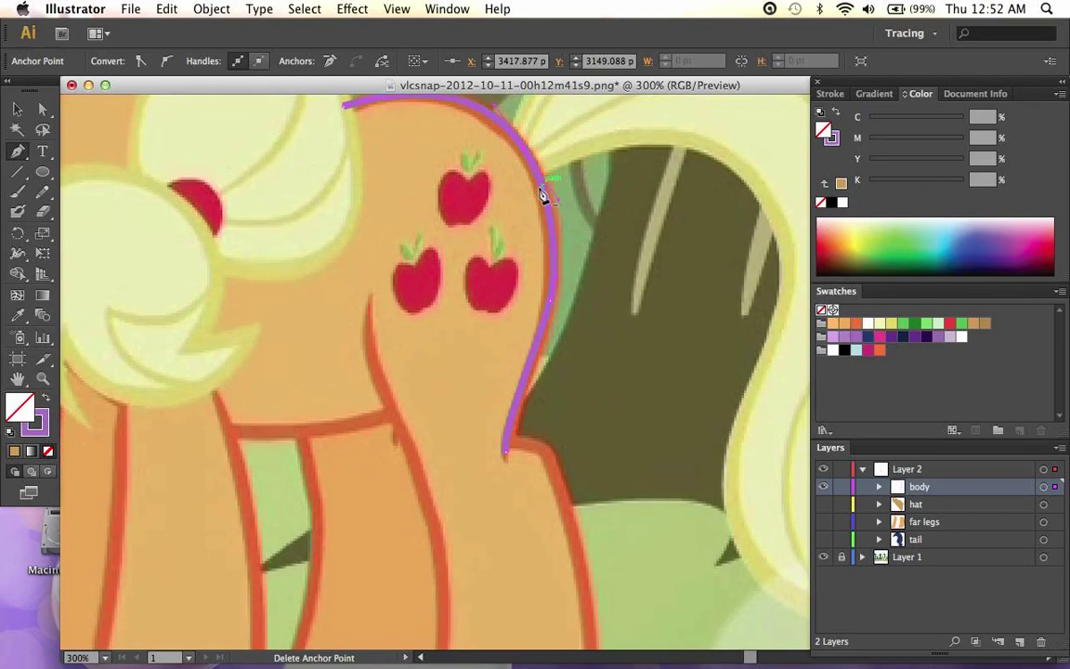
left_click(551, 303, "super")
left_click_drag(544, 348, 531, 350)
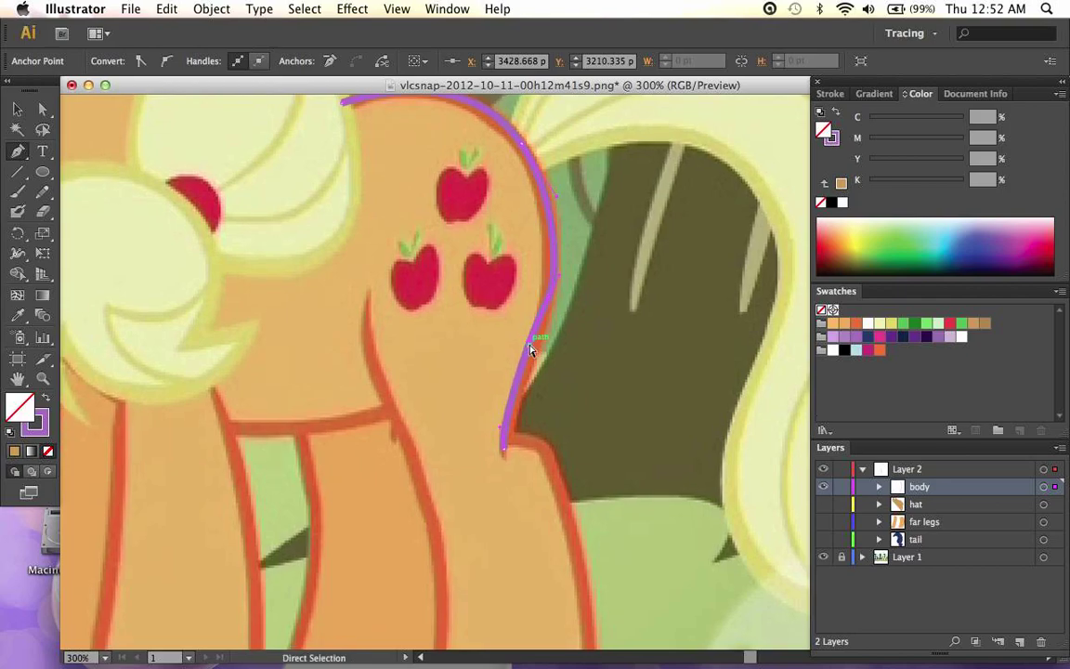
Step: Move the thigh anchor slightly down along the orange outline to smooth the bend
key("super+equal")
key("super+equal")
scroll(532, 351, "down", 3)
scroll(505, 348, "up", 4)
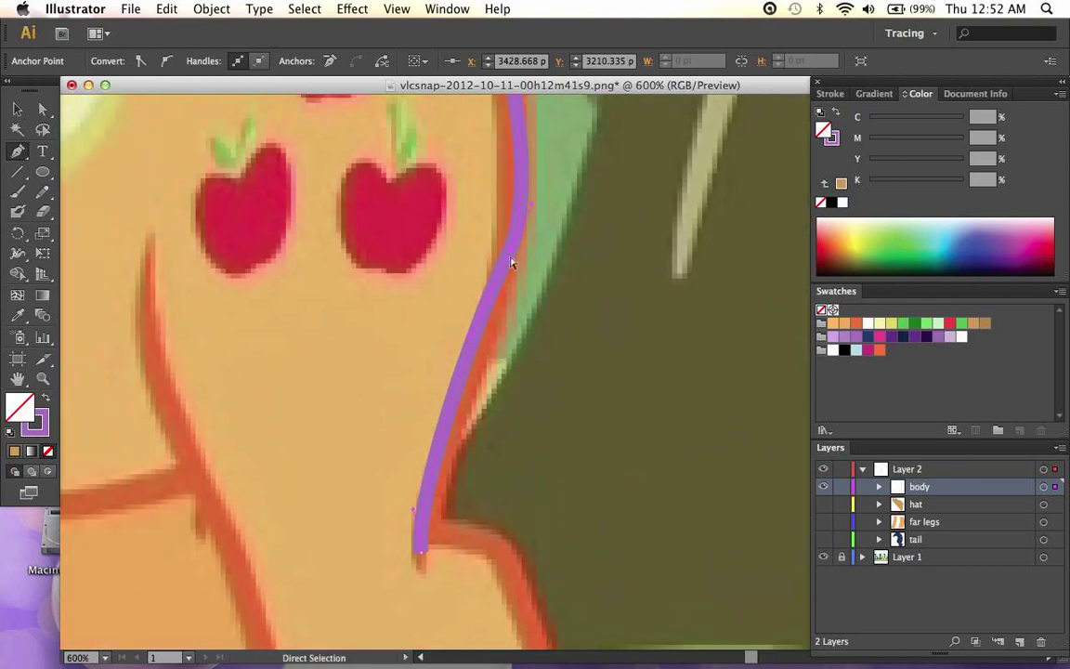
left_click_drag(514, 251, 517, 294)
scroll(501, 295, "up", 1)
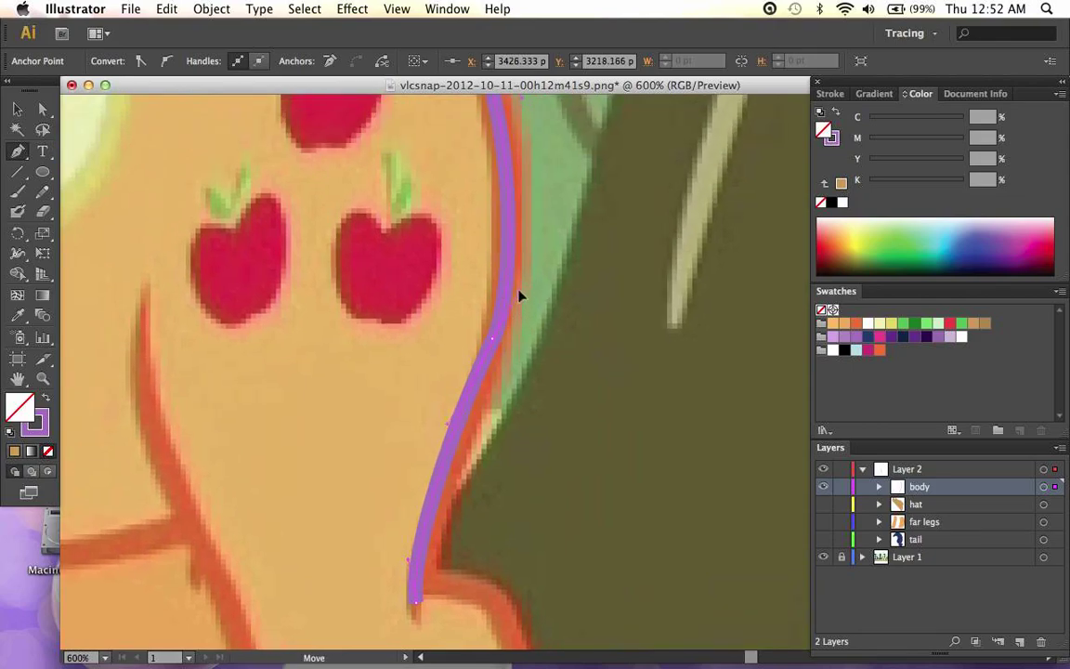
Step: Lower the path's end anchor to the tip of the notch and nudge the thigh anchor a little further down
scroll(522, 289, "down", 3)
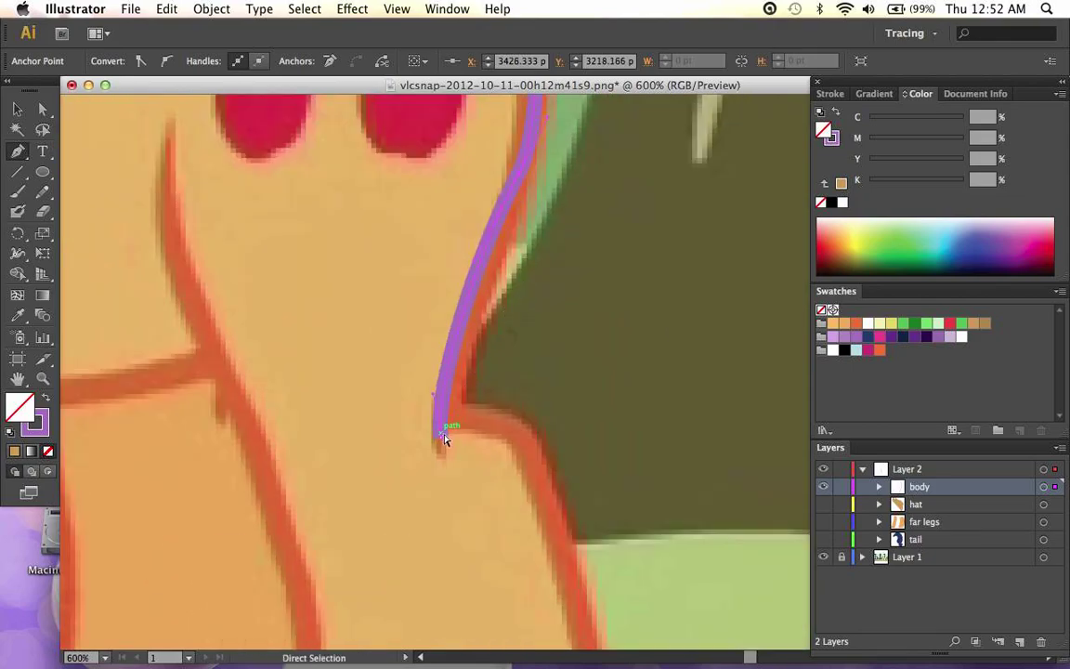
left_click_drag(444, 443, 446, 452)
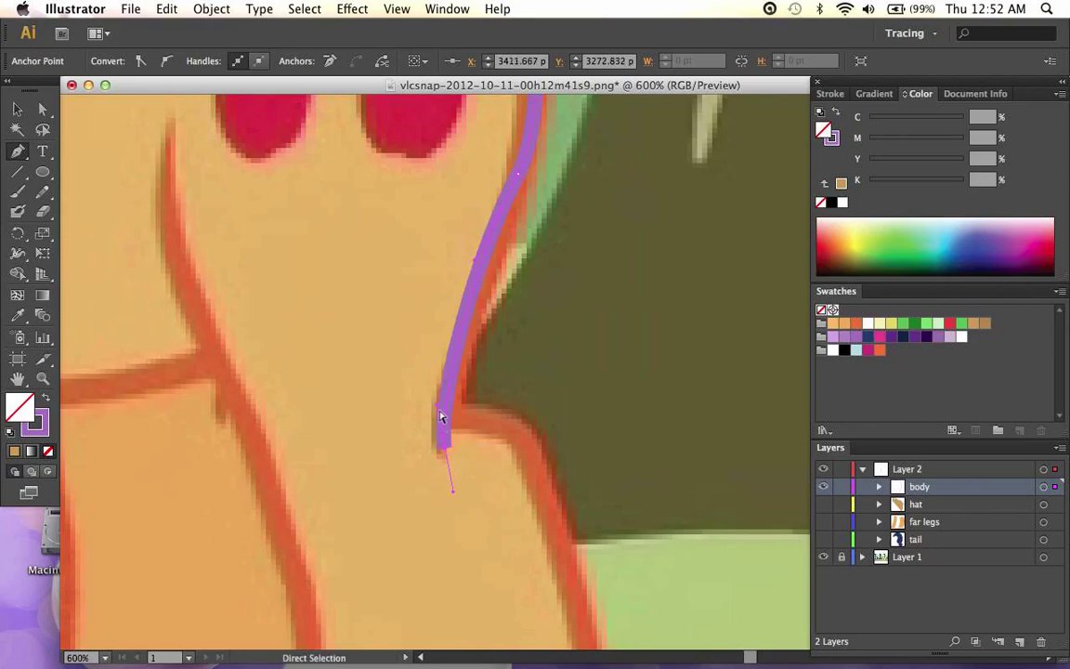
left_click_drag(439, 411, 518, 317)
scroll(432, 393, "down", 1)
scroll(432, 393, "up", 2)
left_click(521, 204)
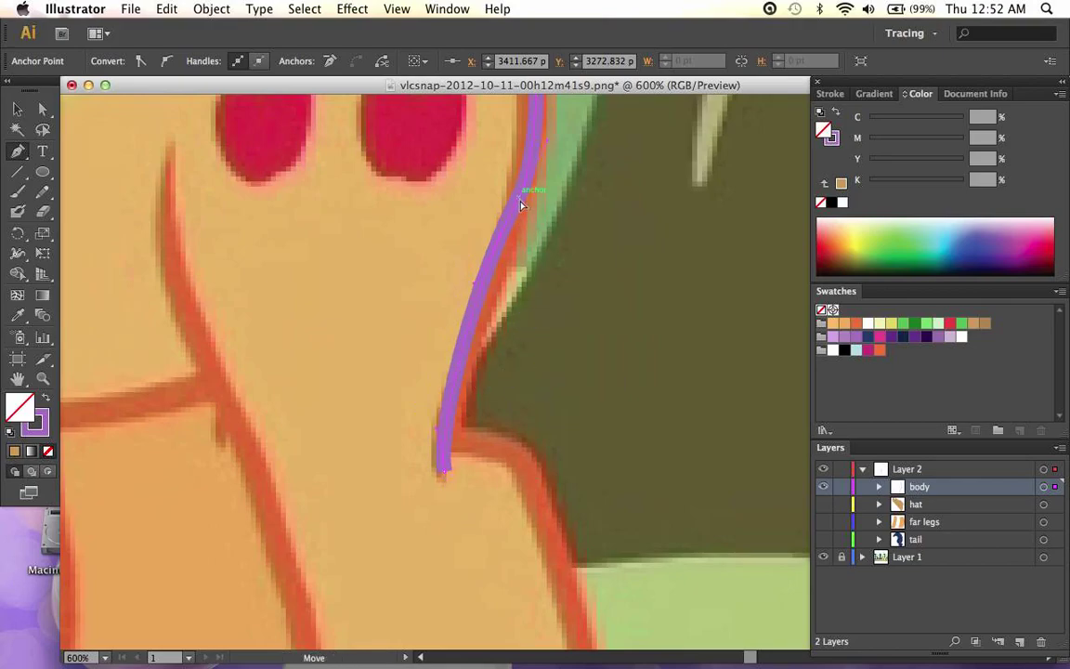
left_click_drag(520, 202, 519, 218)
key("space")
left_click_drag(545, 164, 518, 290)
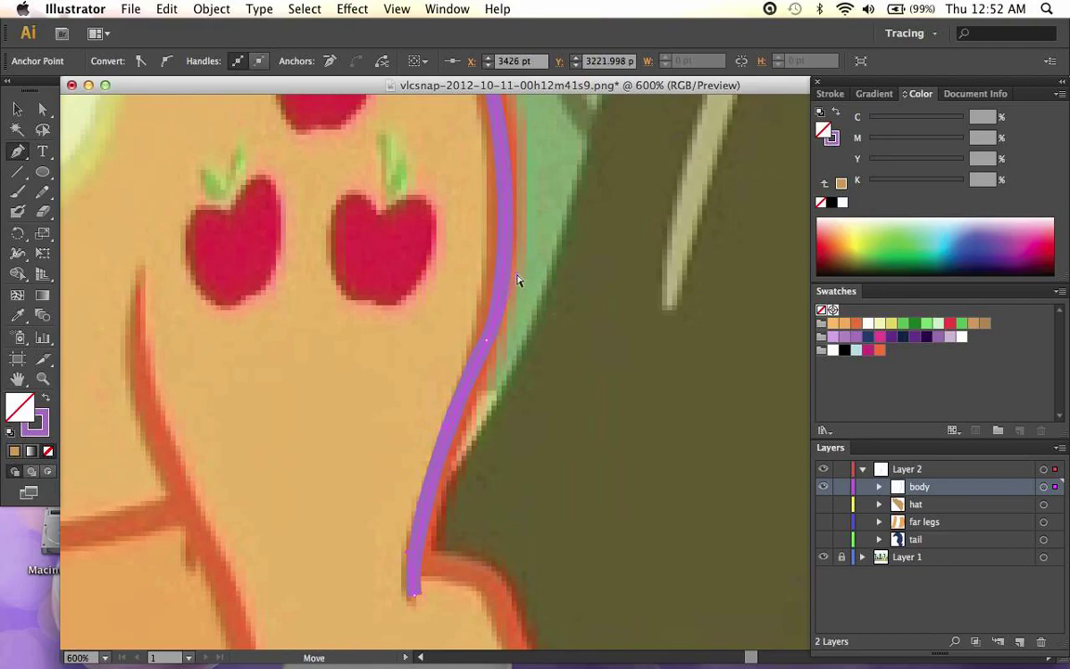
Step: Expand the body sublayer and rename its new path as "flank"
scroll(520, 282, "up", 5)
scroll(519, 282, "up", 3)
scroll(518, 281, "down", 8)
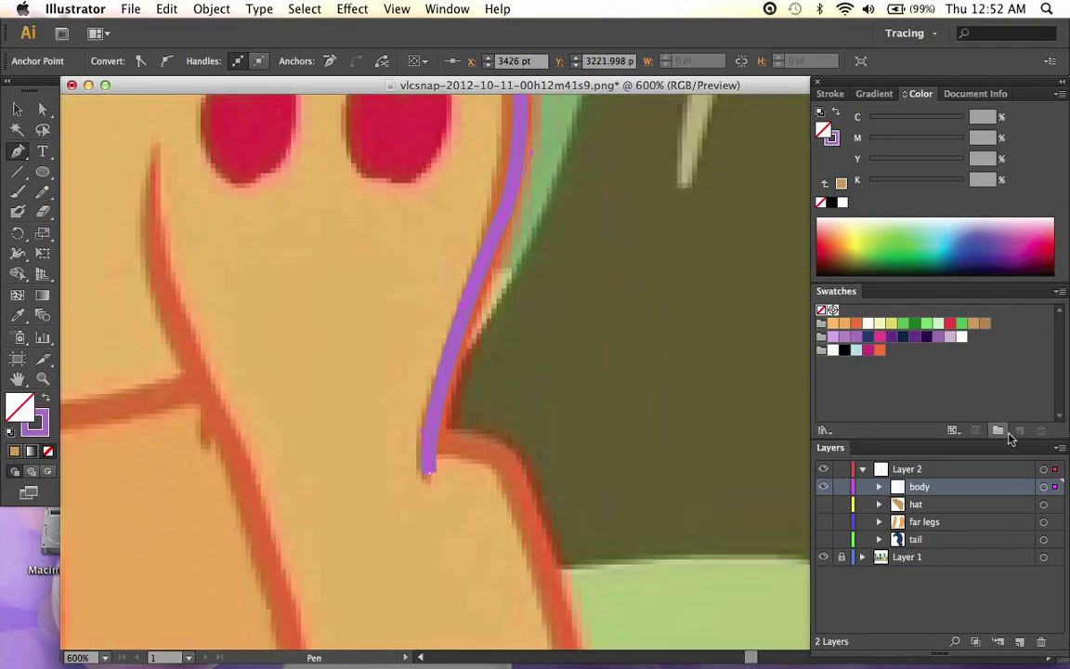
left_click(881, 488)
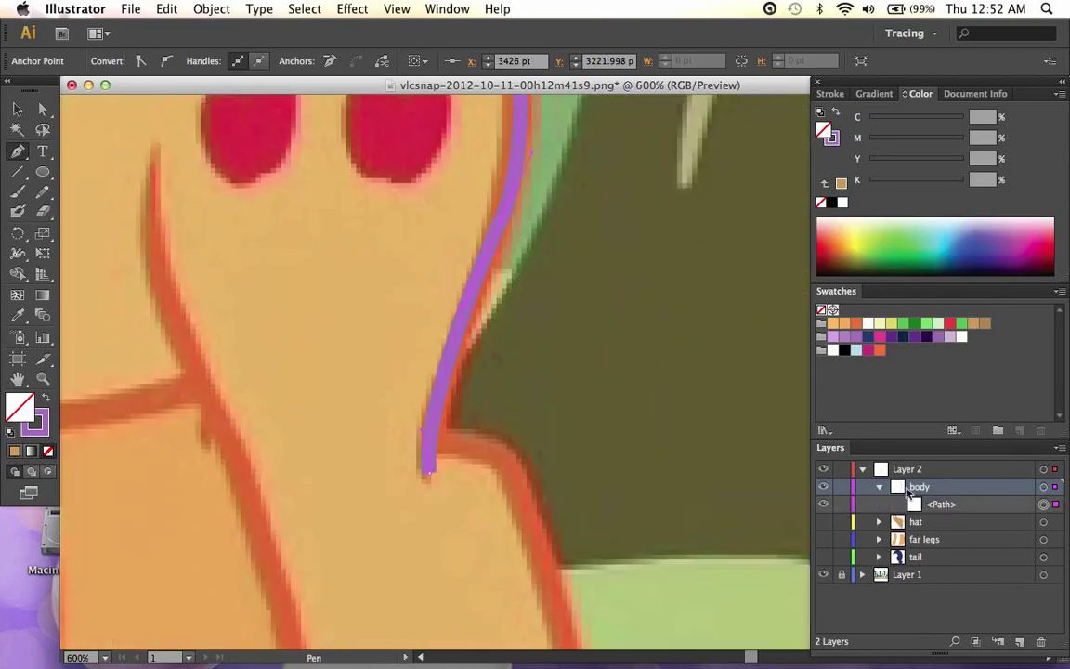
double_click(962, 507)
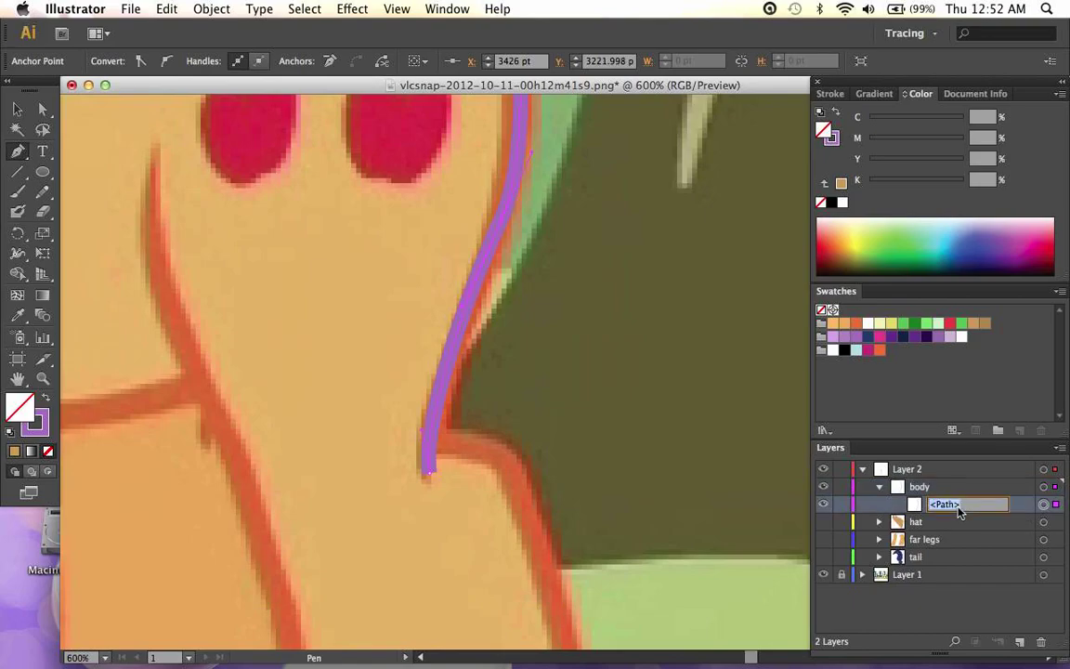
type("flank")
key("Return")
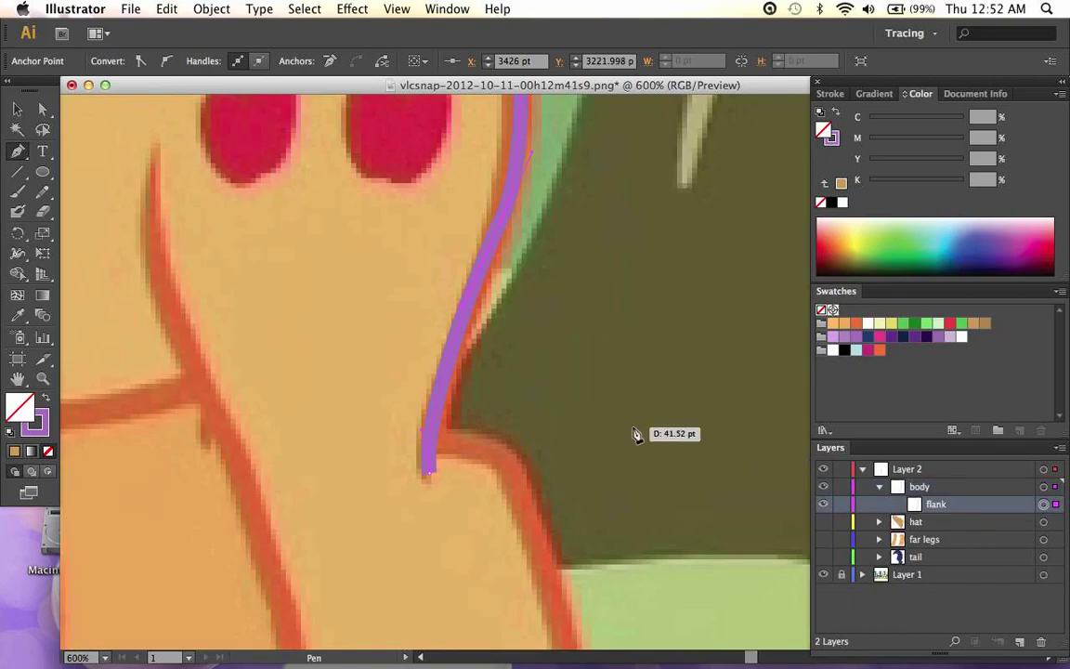
Step: Use the Width tool to taper the flank path's lower end to 0 pt total width, and check the stroke along the path
scroll(635, 432, "down", 2)
scroll(636, 432, "right", 2)
key("super+plus")
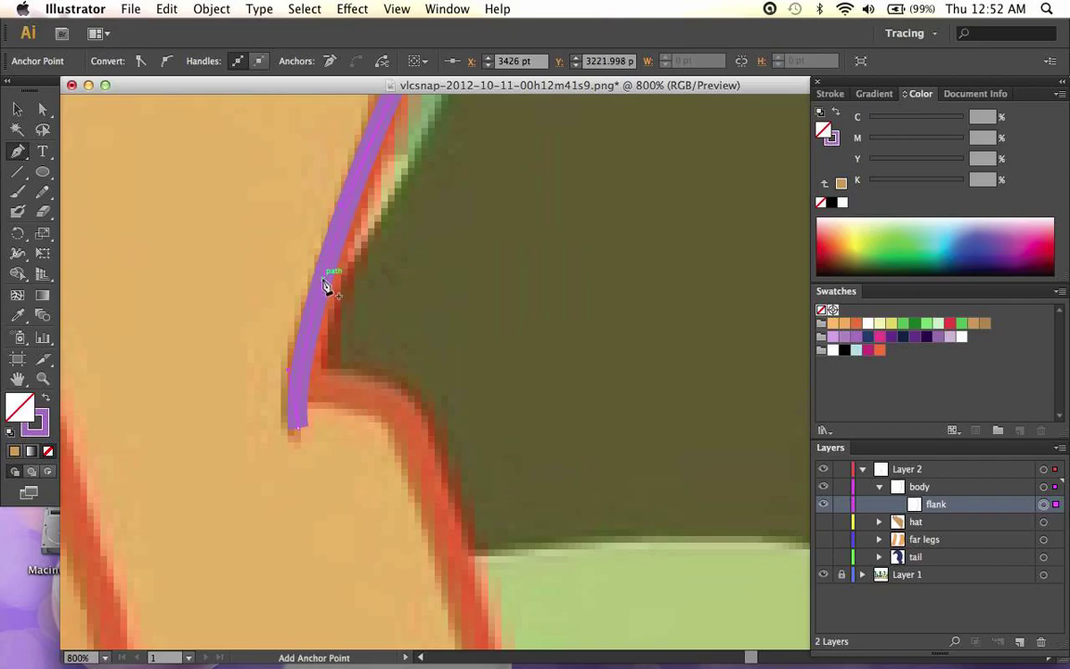
key("shift+w")
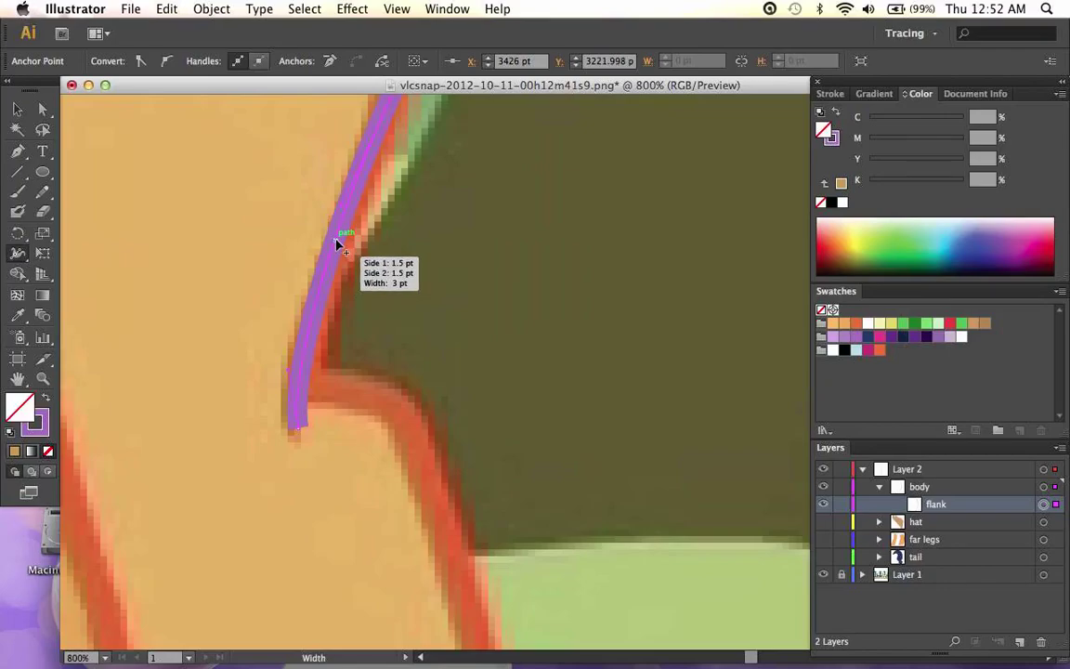
double_click(299, 431)
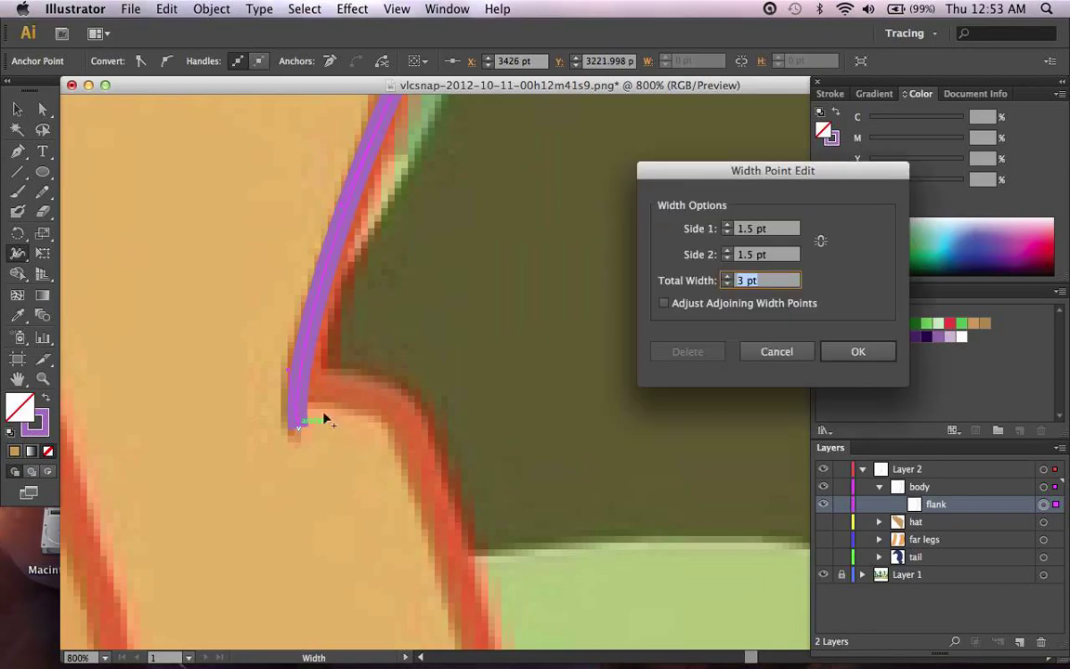
type("0")
left_click(776, 258)
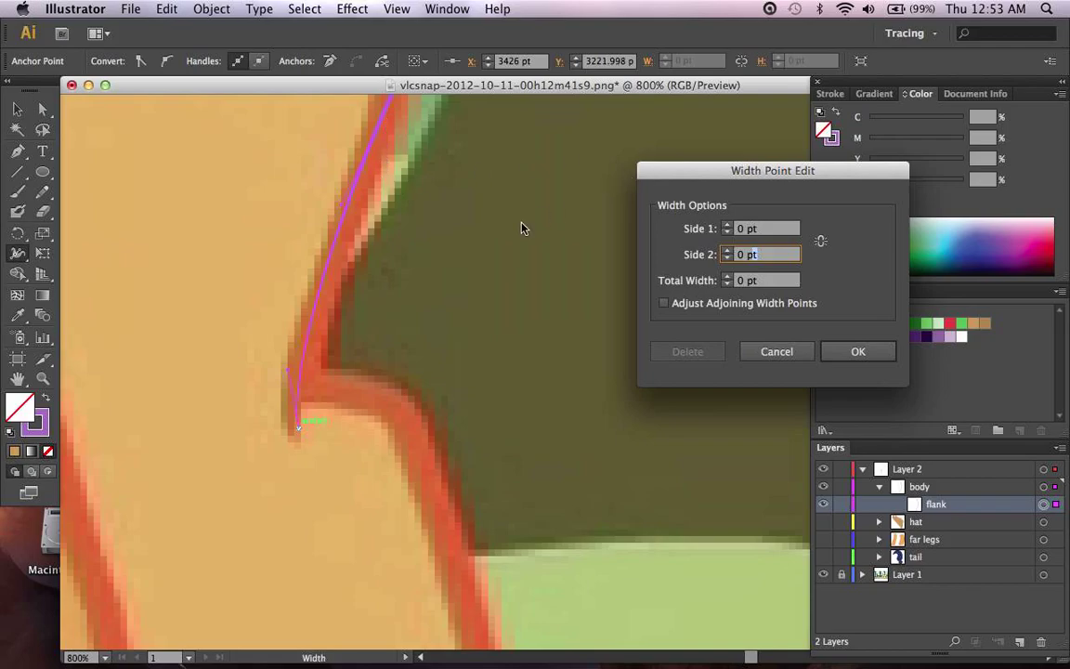
left_click(853, 350)
scroll(575, 270, "up", 5)
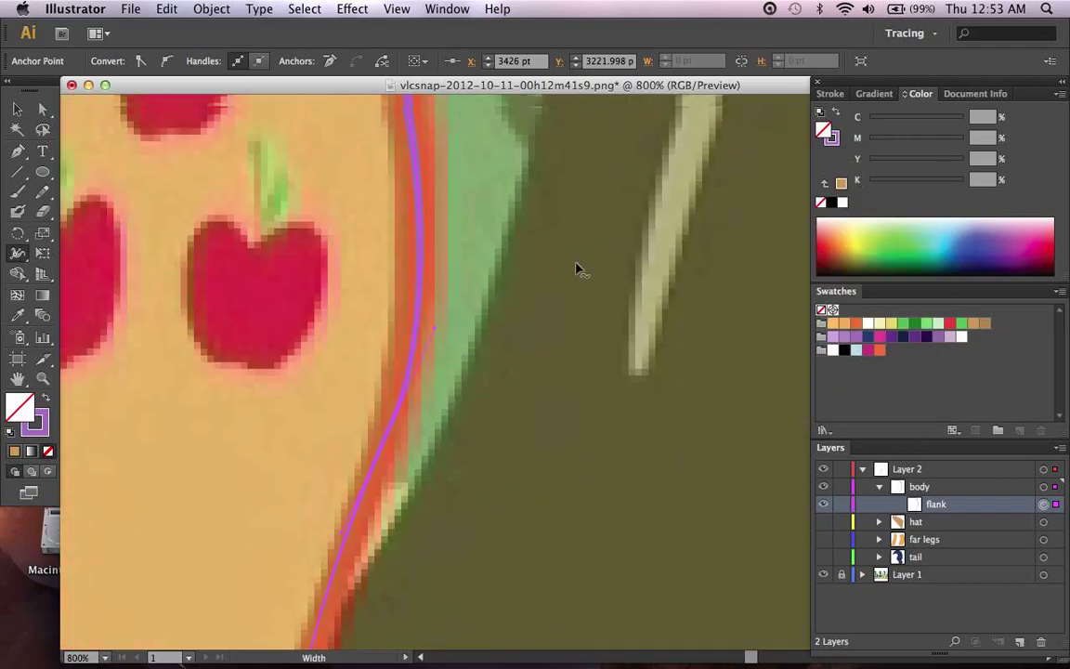
scroll(576, 270, "up", 5)
scroll(576, 269, "down", 10)
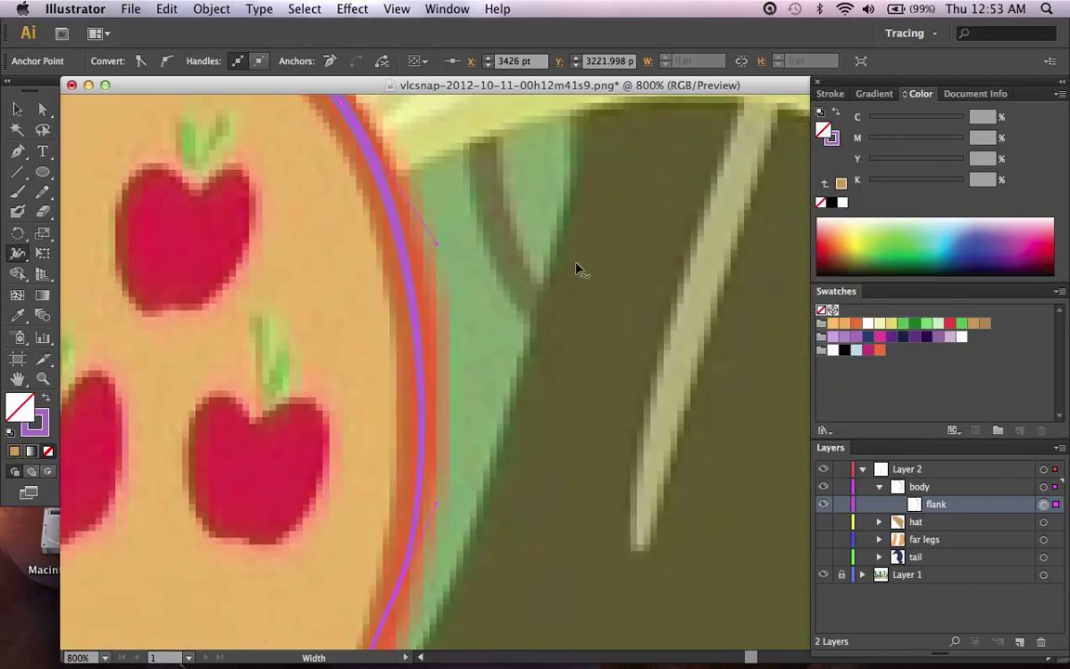
scroll(576, 269, "down", 3)
scroll(576, 270, "up", 2)
scroll(576, 269, "down", 8)
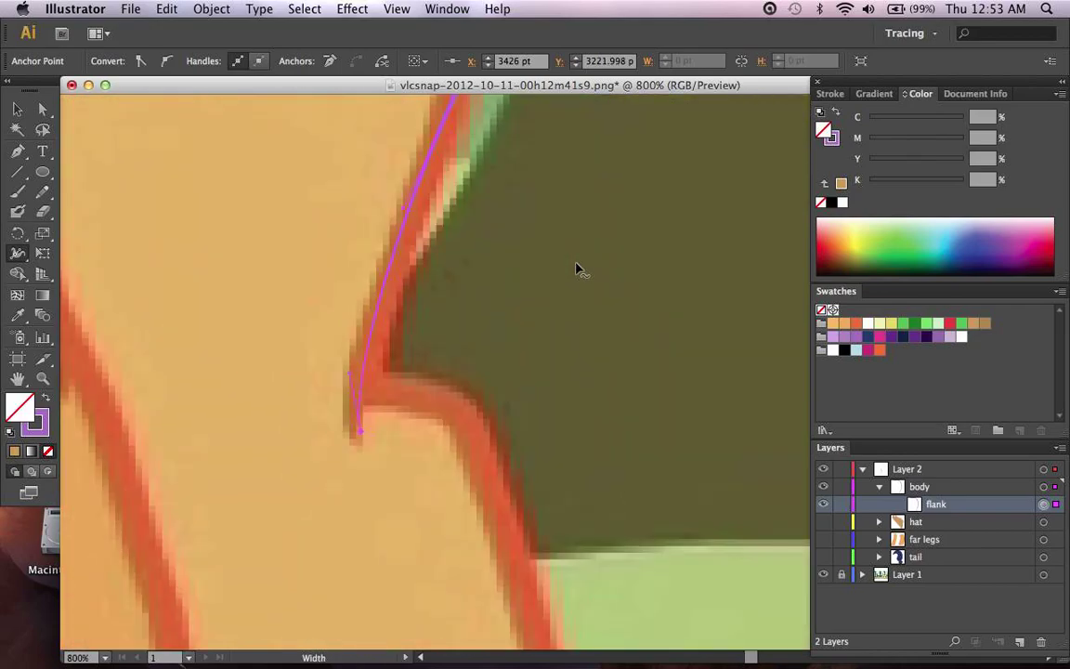
Step: Undo the last taper on the flank path's lower end
scroll(576, 269, "up", 1)
key("super+z")
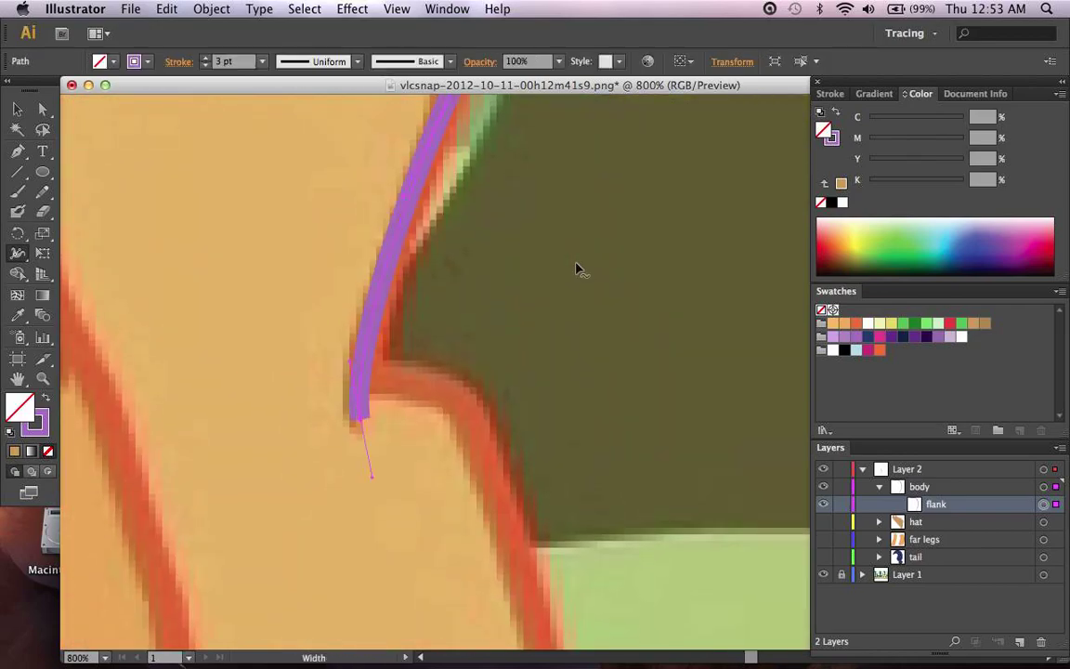
Step: Try to taper the flank path's lower end to 0 pt total width, and check the stroke widths along the path
left_click(363, 425)
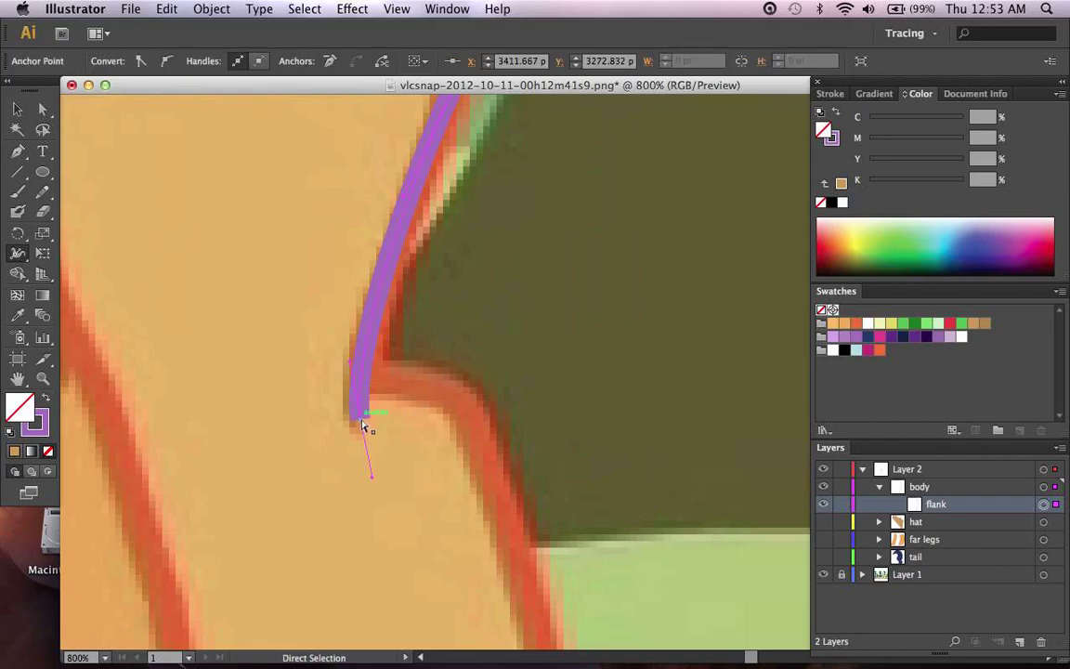
key("shift+w")
double_click(361, 426)
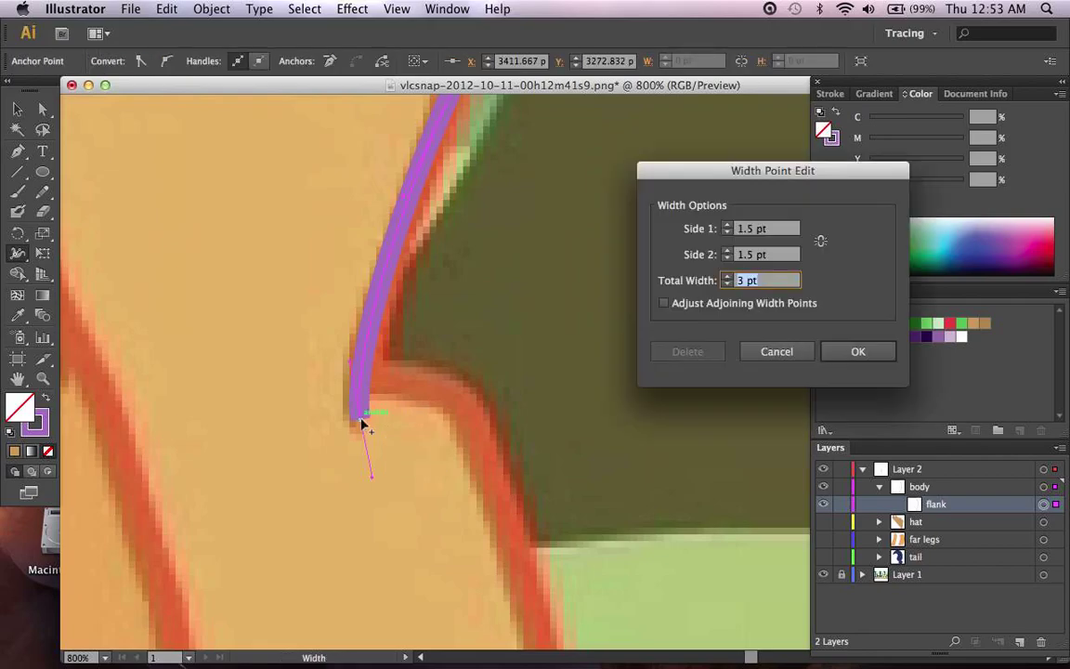
left_click(740, 280)
left_click(776, 253)
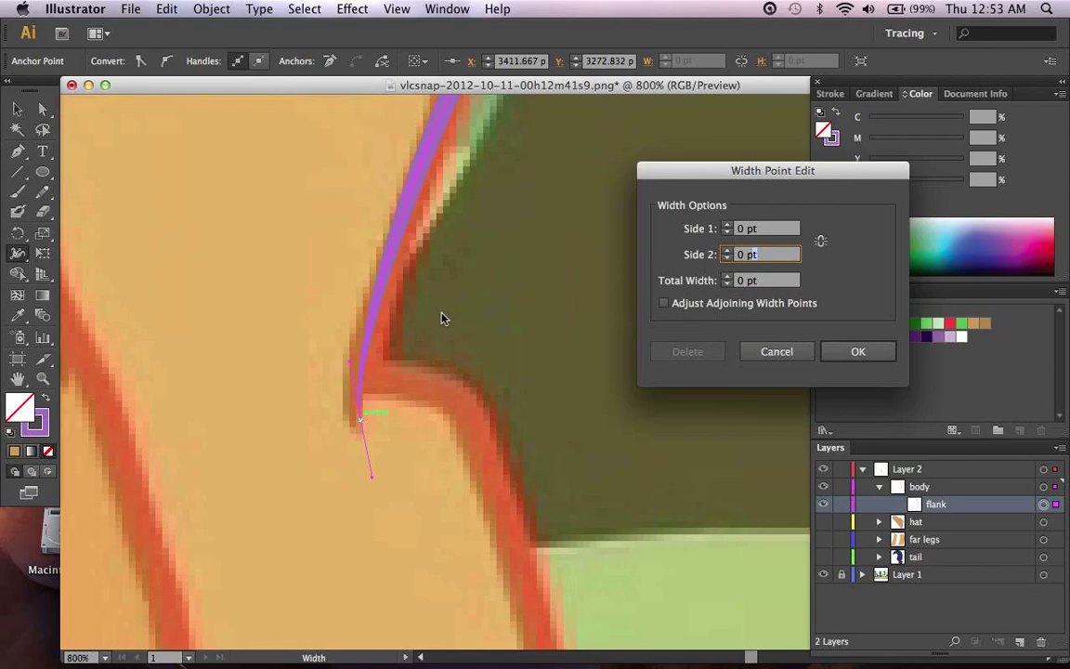
left_click(840, 353)
scroll(637, 356, "up", 6)
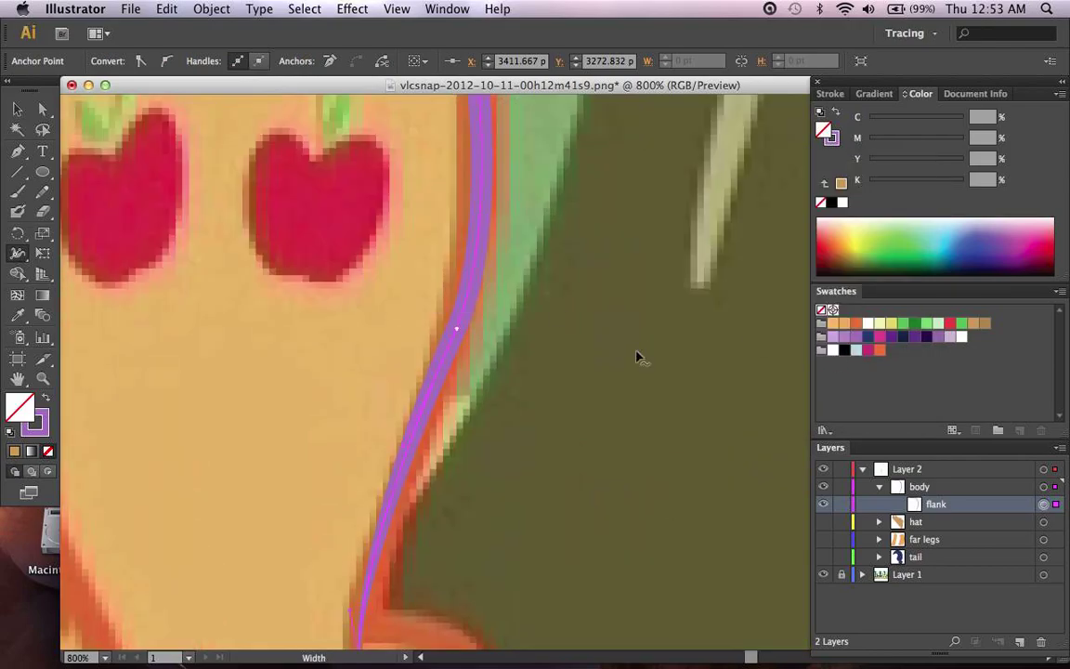
scroll(454, 335, "down", 2)
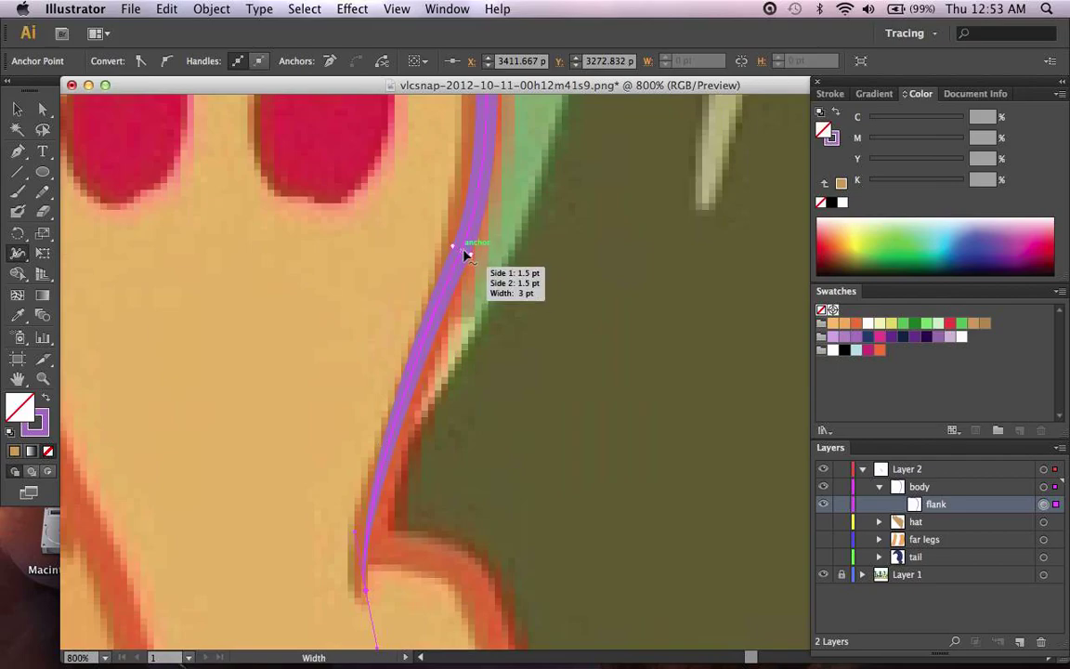
scroll(464, 251, "up", 8)
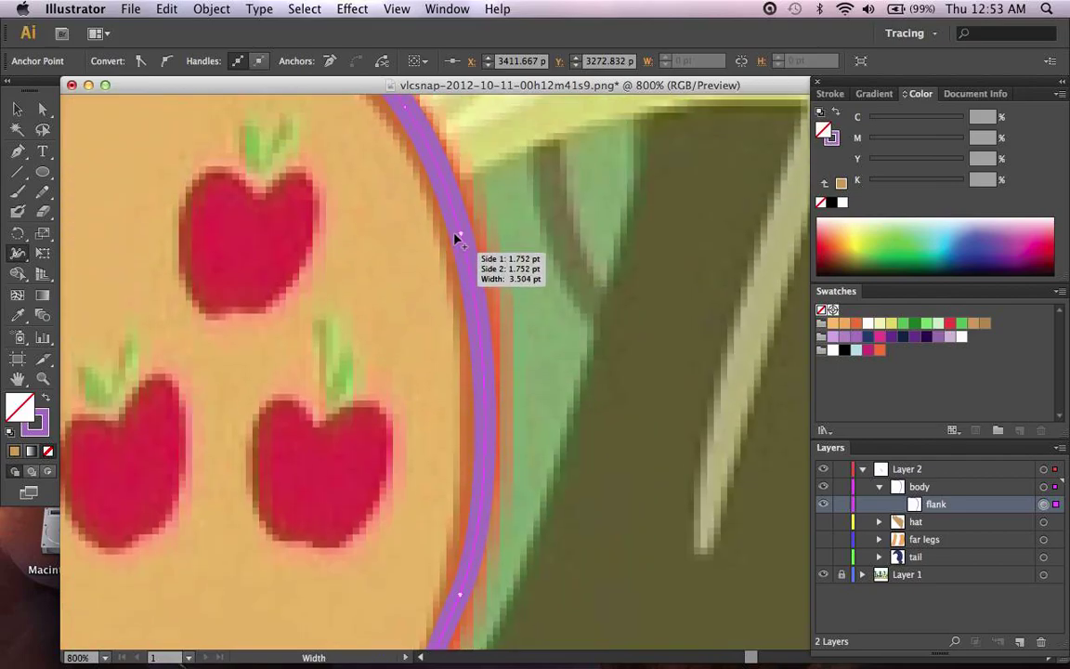
scroll(456, 239, "down", 8)
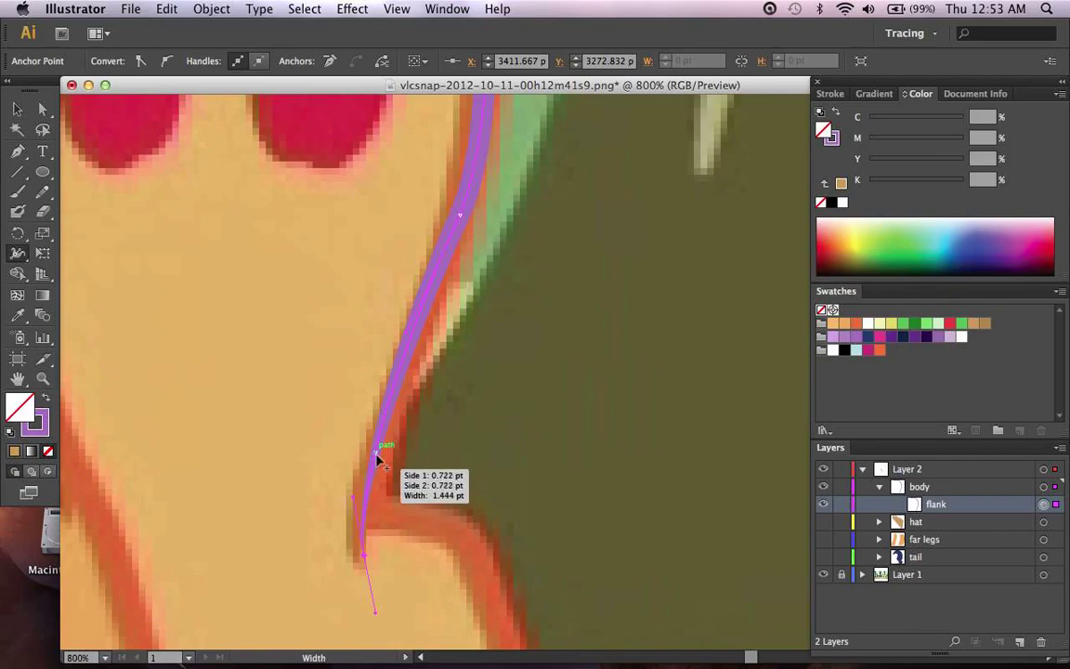
scroll(427, 416, "down", 3)
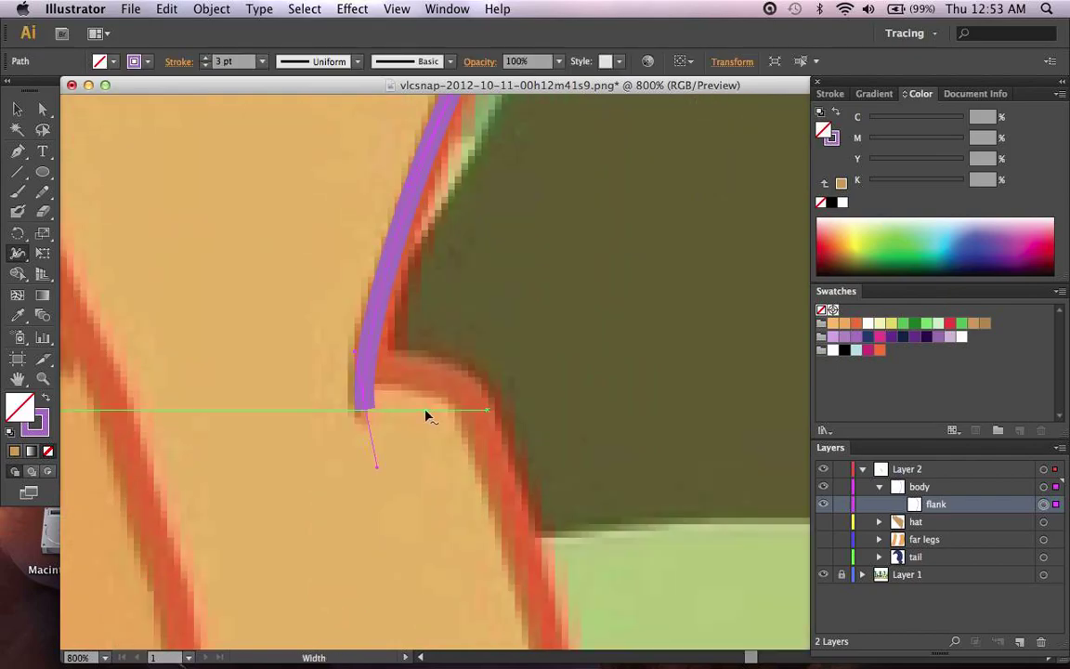
Step: Add an anchor point just above the flank path's lower end and taper that end to 0 pt with adjoining width points adjusted
key("p")
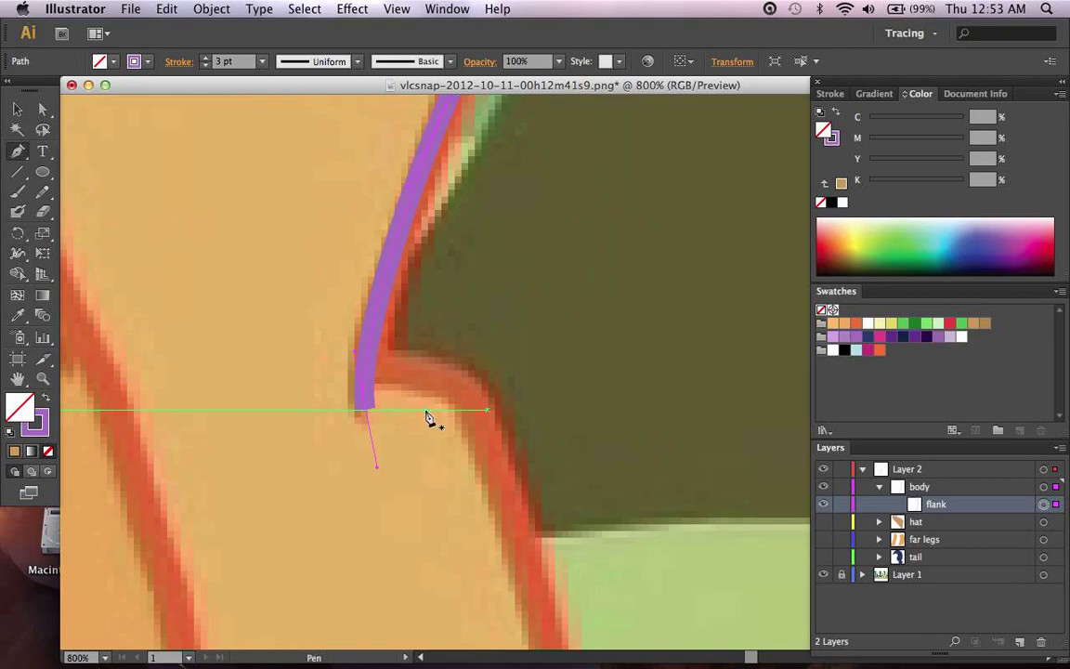
left_click(394, 258)
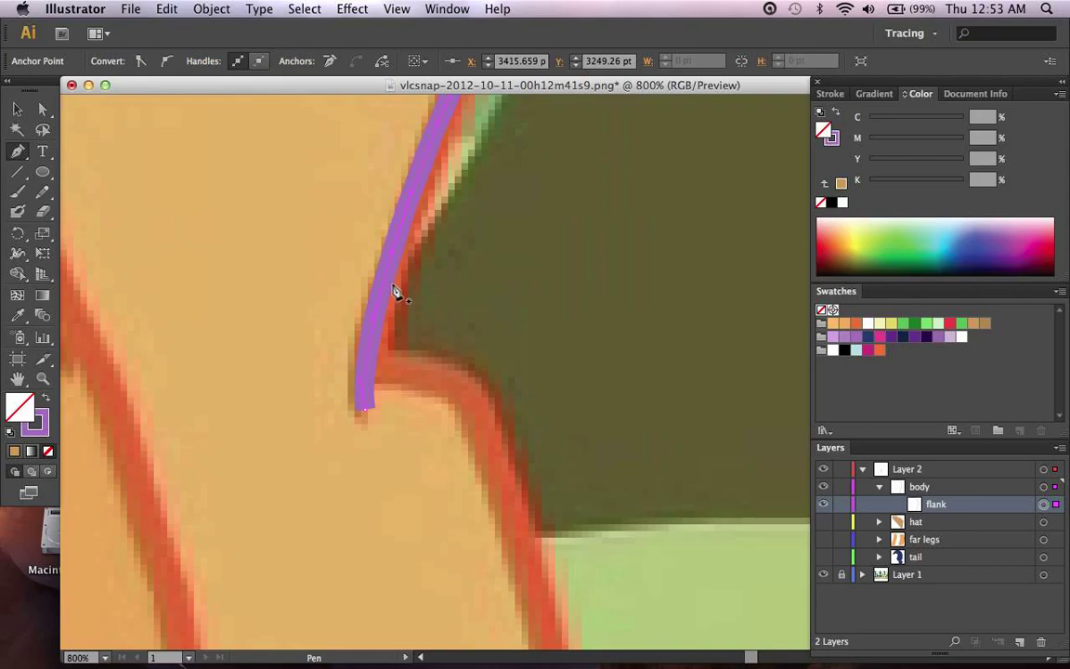
key("shift+w")
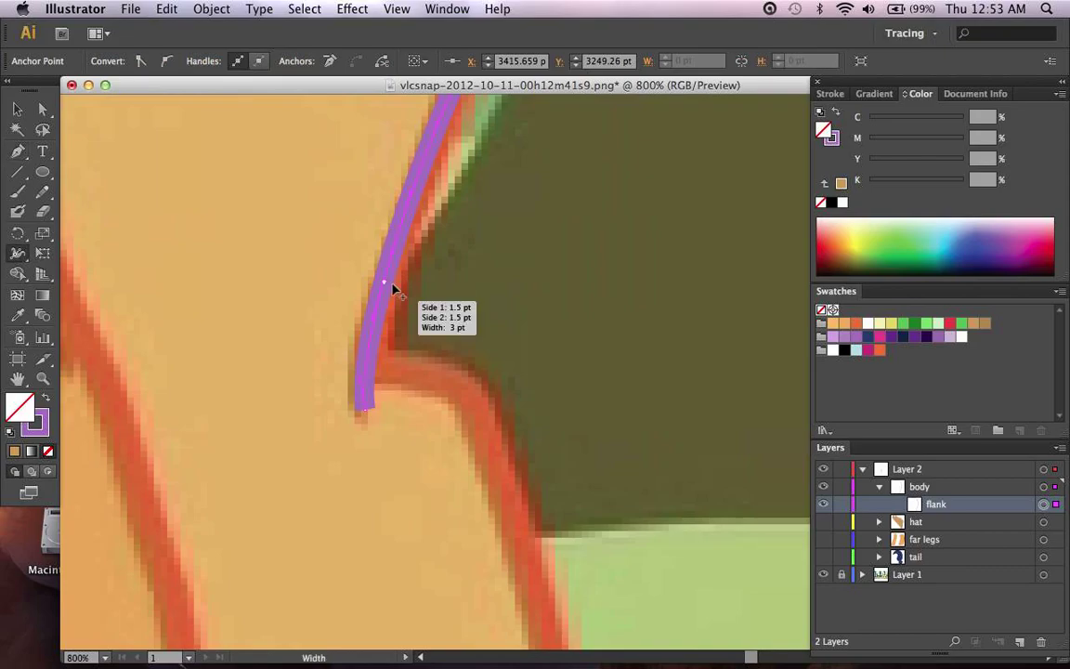
double_click(367, 414)
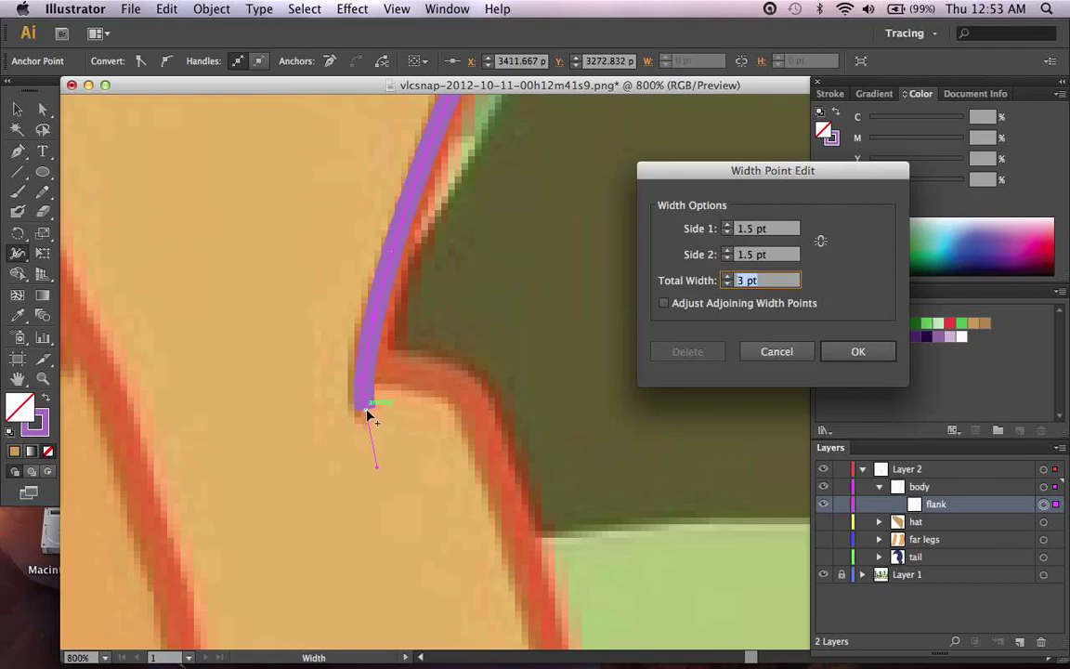
left_click(665, 304)
left_click(748, 280)
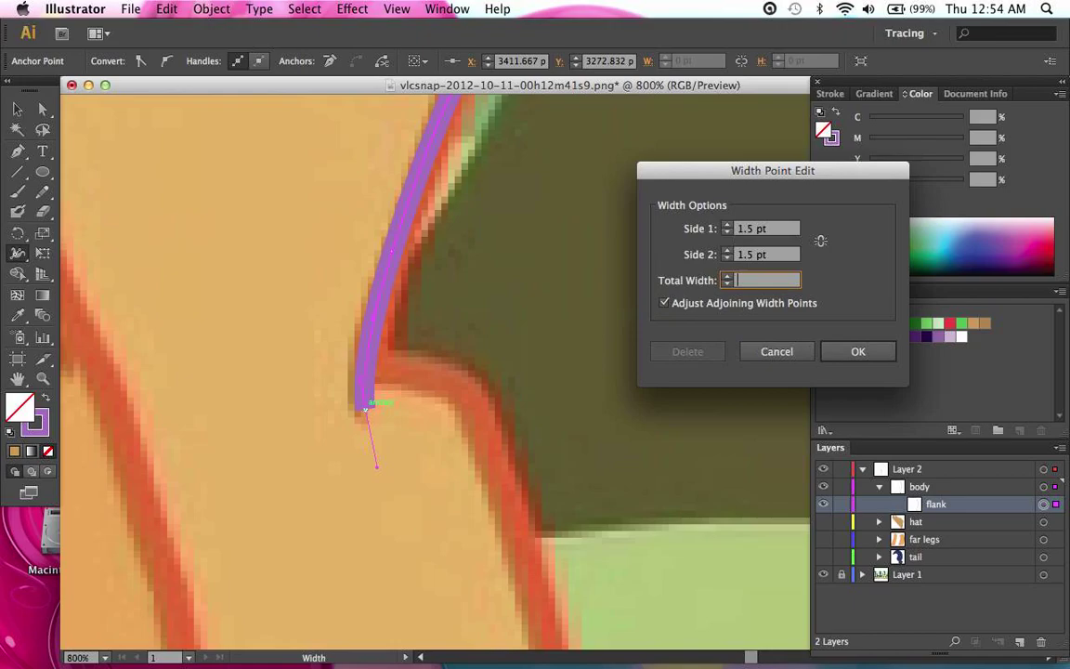
left_click(864, 350)
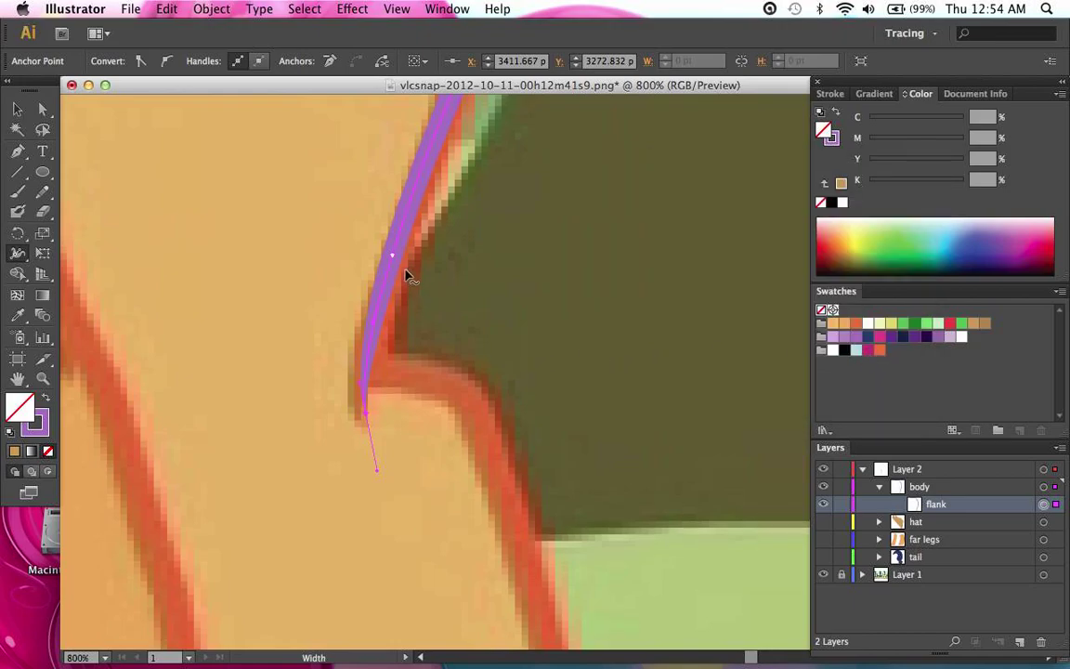
left_click(526, 338, "super")
Step: Hide Layer 1 and examine the flank's tapered tip and its stroke widths up close
scroll(526, 339, "left", 3)
scroll(526, 338, "down", 2)
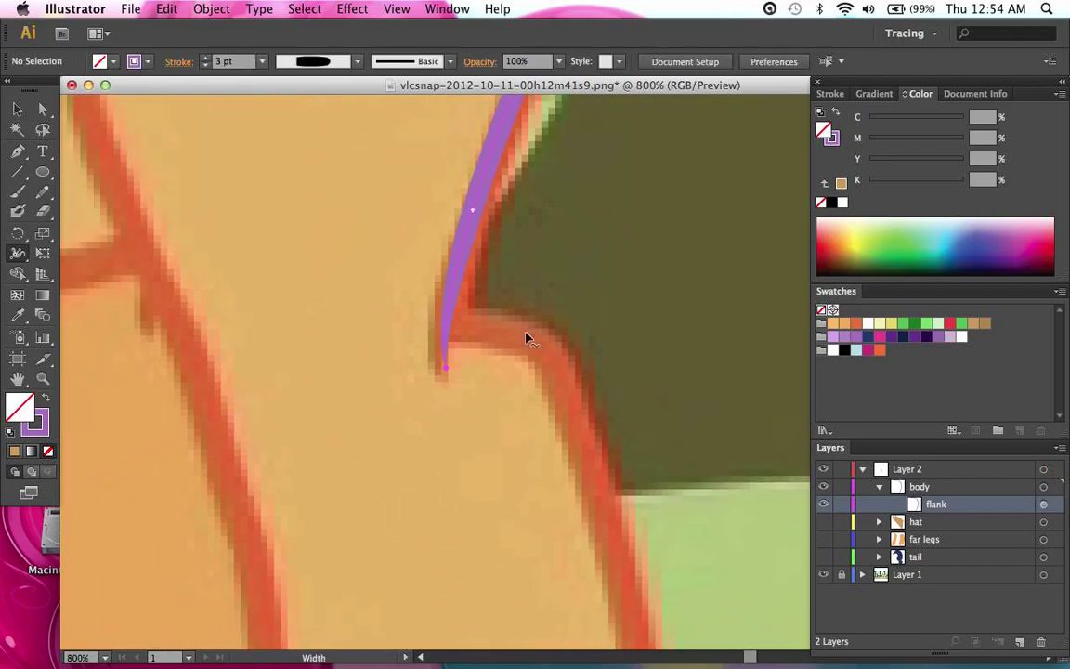
left_click(826, 576)
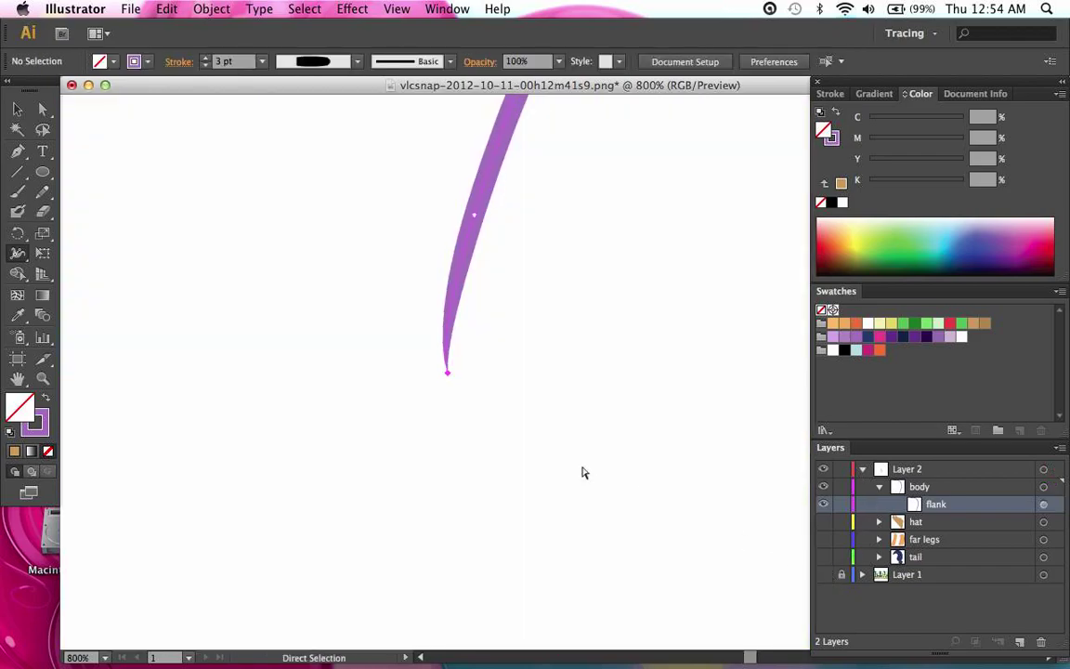
key("super+equal")
key("super+equal")
key("super+equal")
scroll(582, 472, "up", 3)
scroll(583, 473, "left", 2)
key("a")
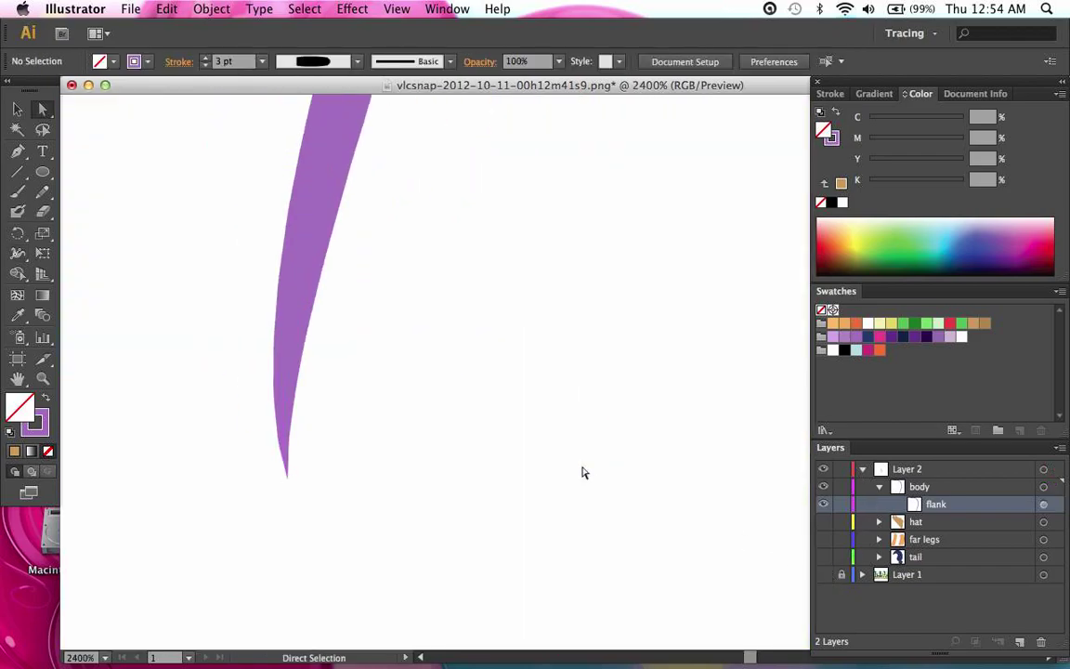
scroll(267, 473, "up", 4)
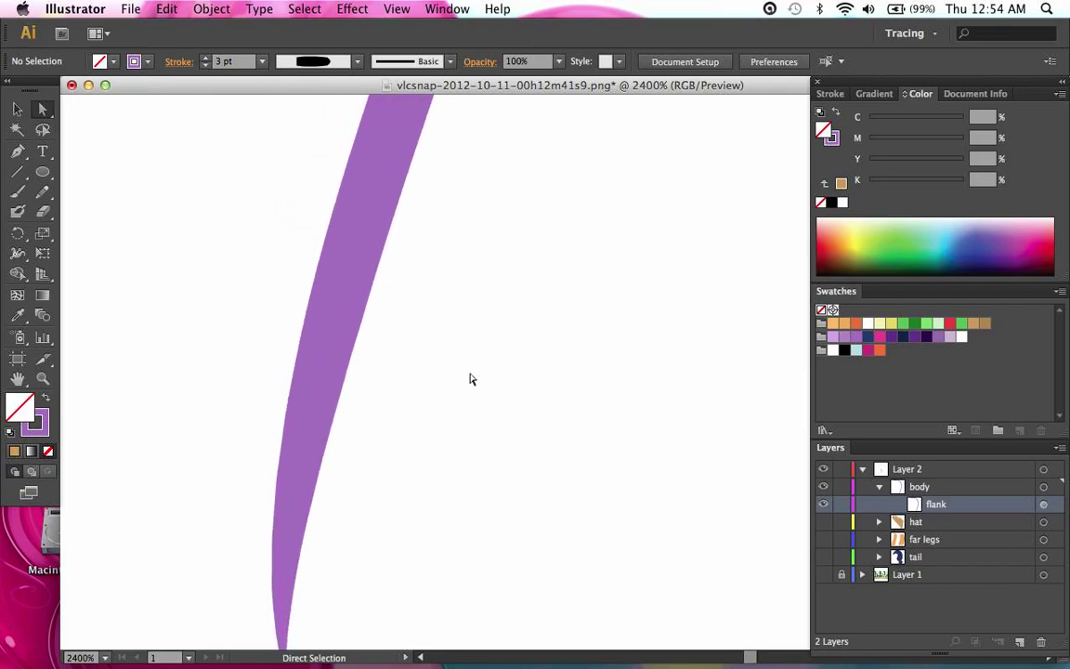
scroll(467, 379, "down", 4)
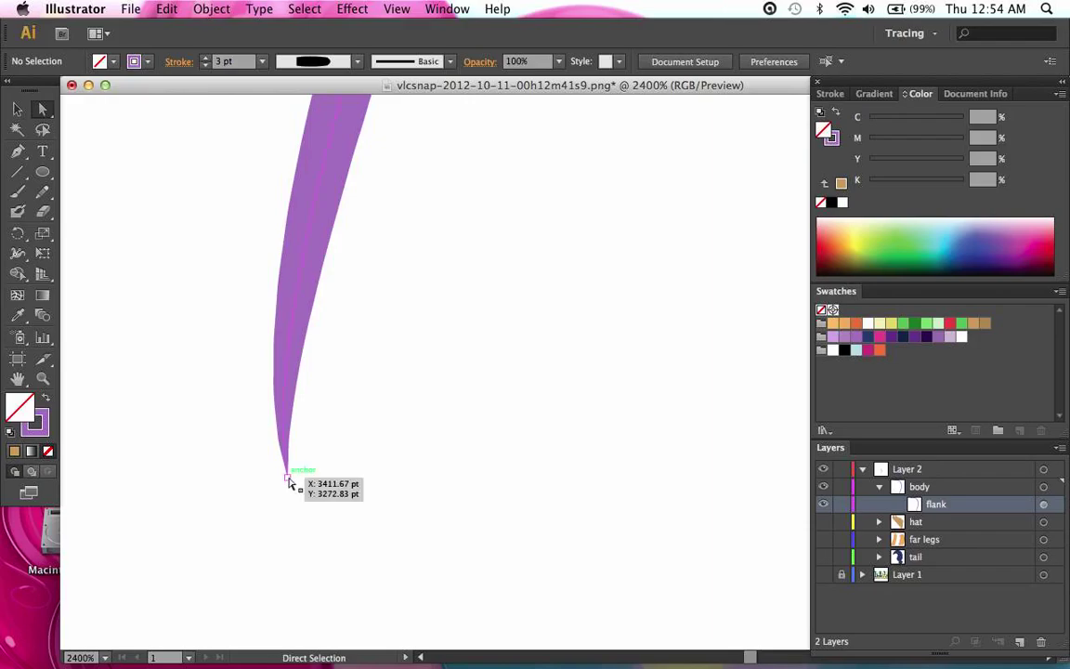
key("shift+w")
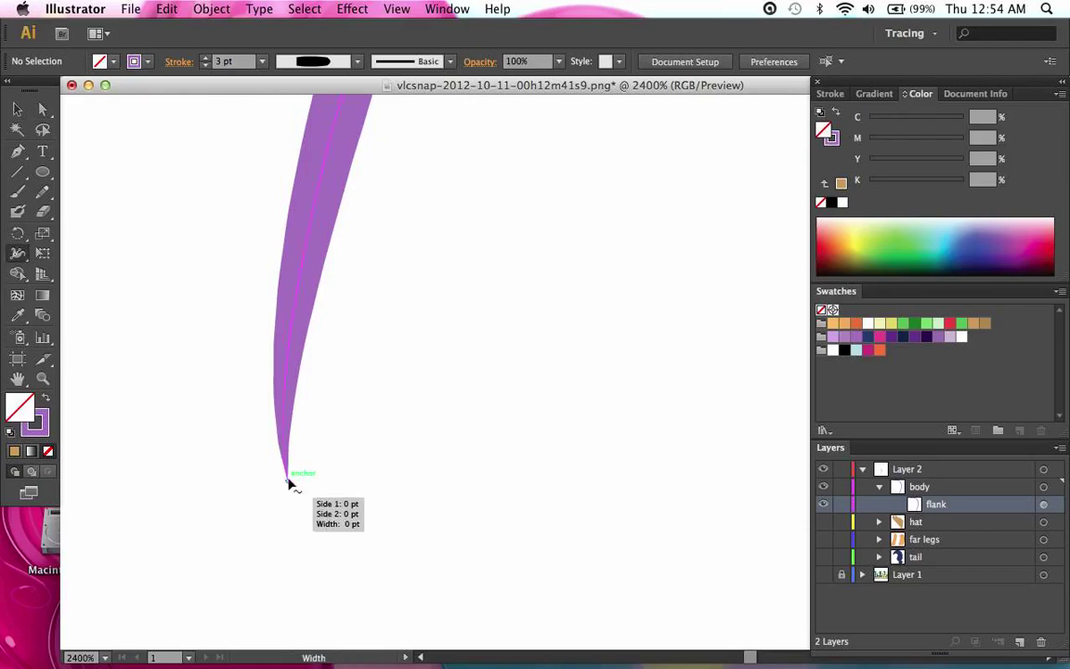
scroll(314, 396, "up", 4)
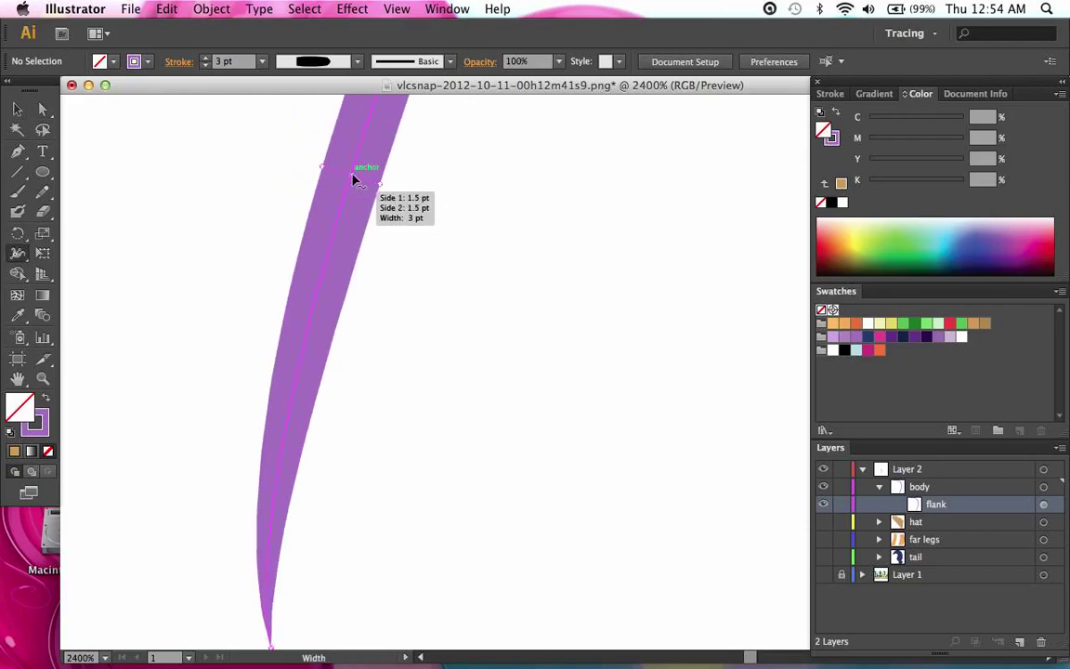
Step: Examine the whole flank line on its own, and show Layer 1 again
key("super+minus")
key("super+minus")
key("super+minus")
scroll(349, 182, "up", 4)
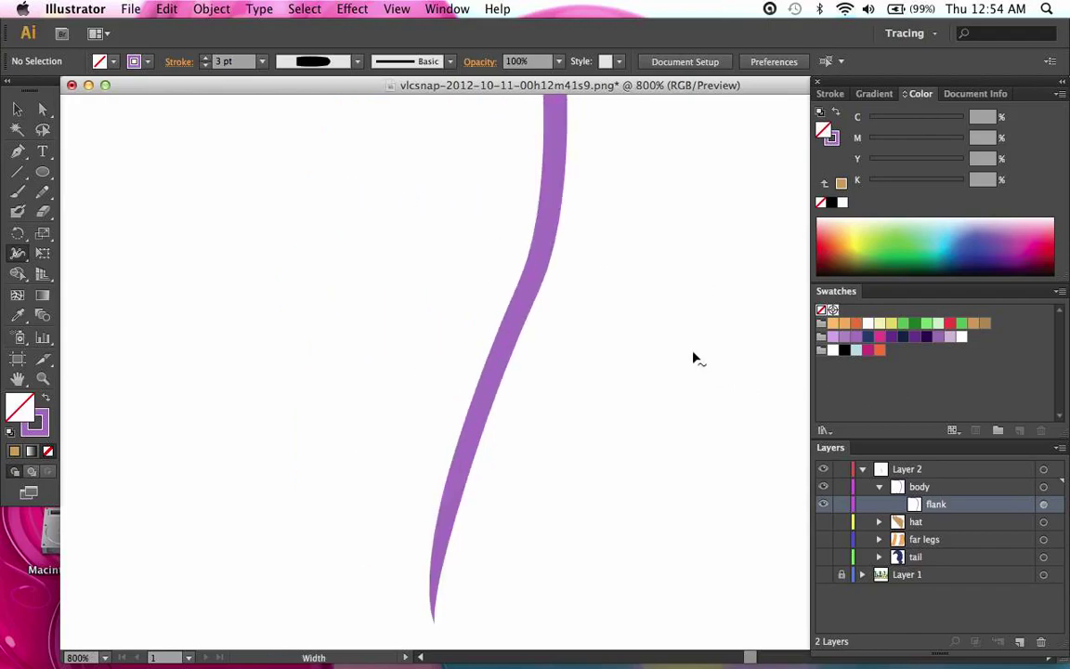
scroll(695, 358, "up", 4)
key("super+minus")
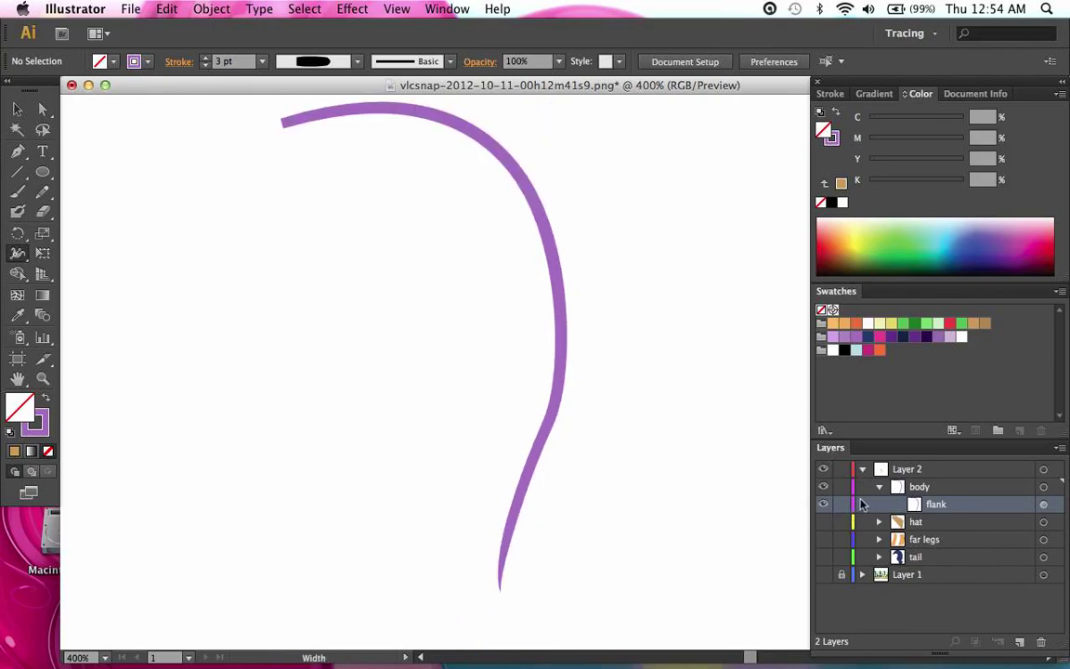
left_click(824, 575)
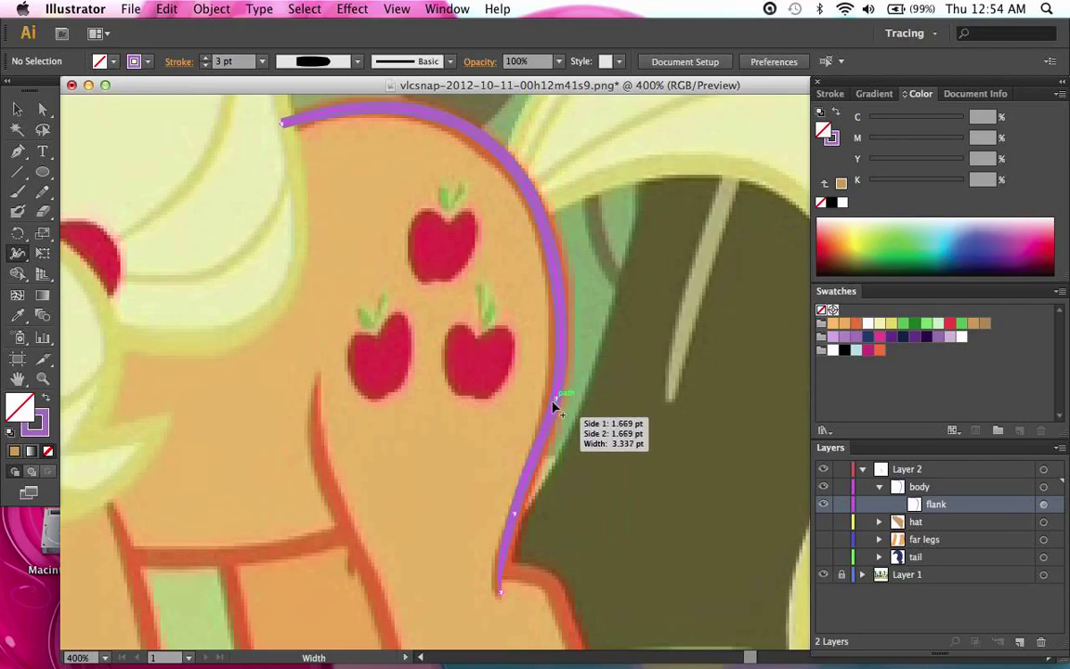
Step: Set the flank stroke's total width to 3 pt at the anchor on the thigh bend, and deselect the path
left_click(547, 431, "super")
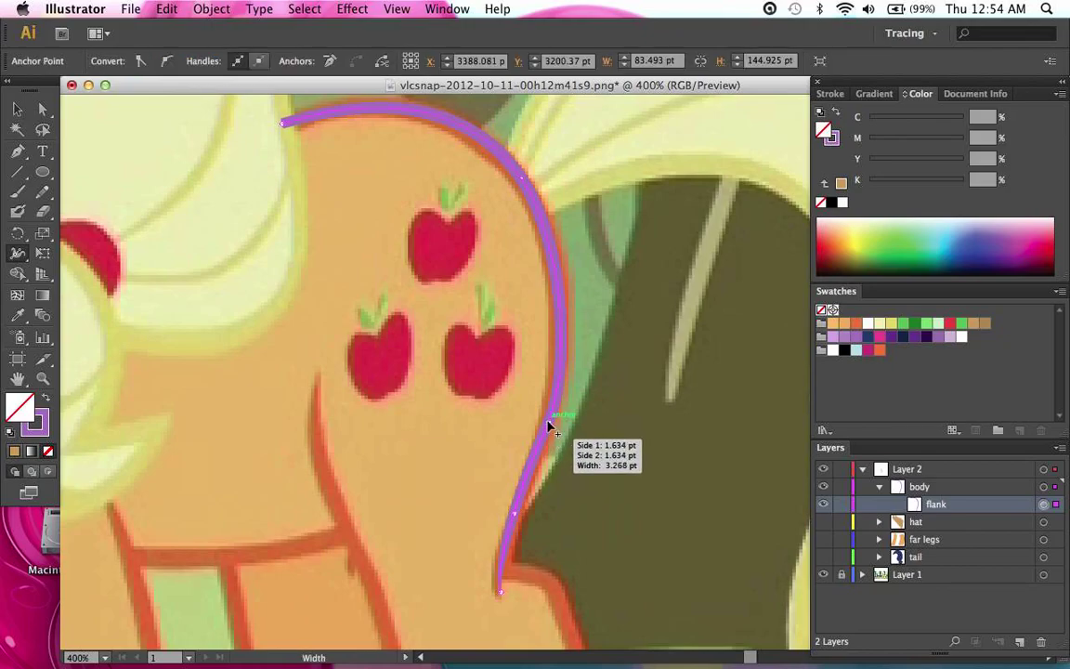
double_click(550, 427)
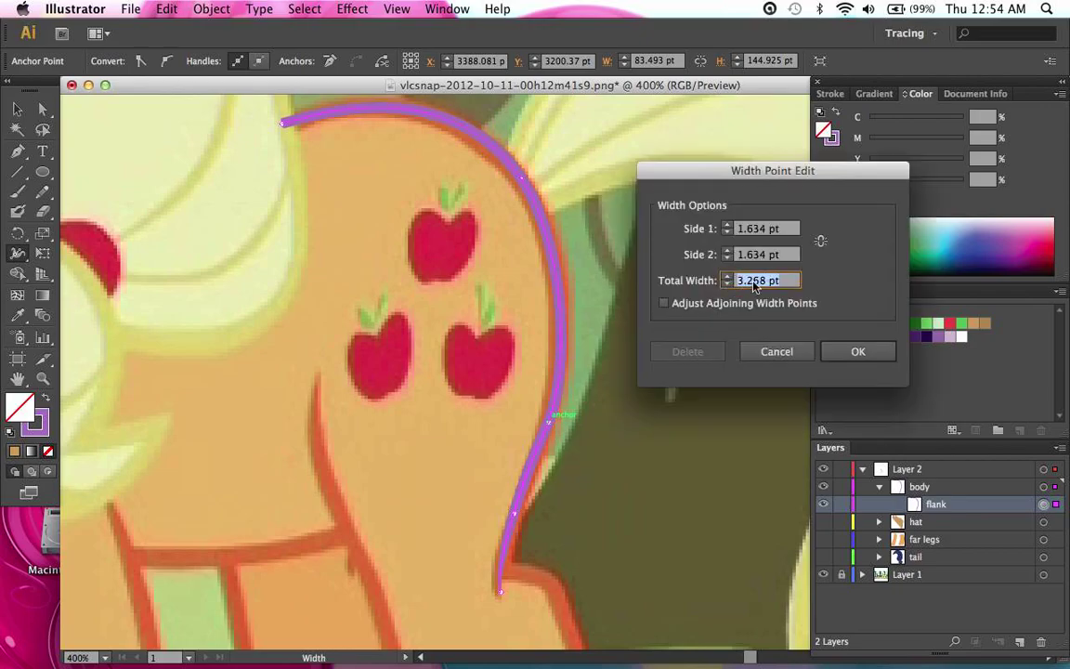
key("BackSpace")
type("3")
key("Tab")
key("Return")
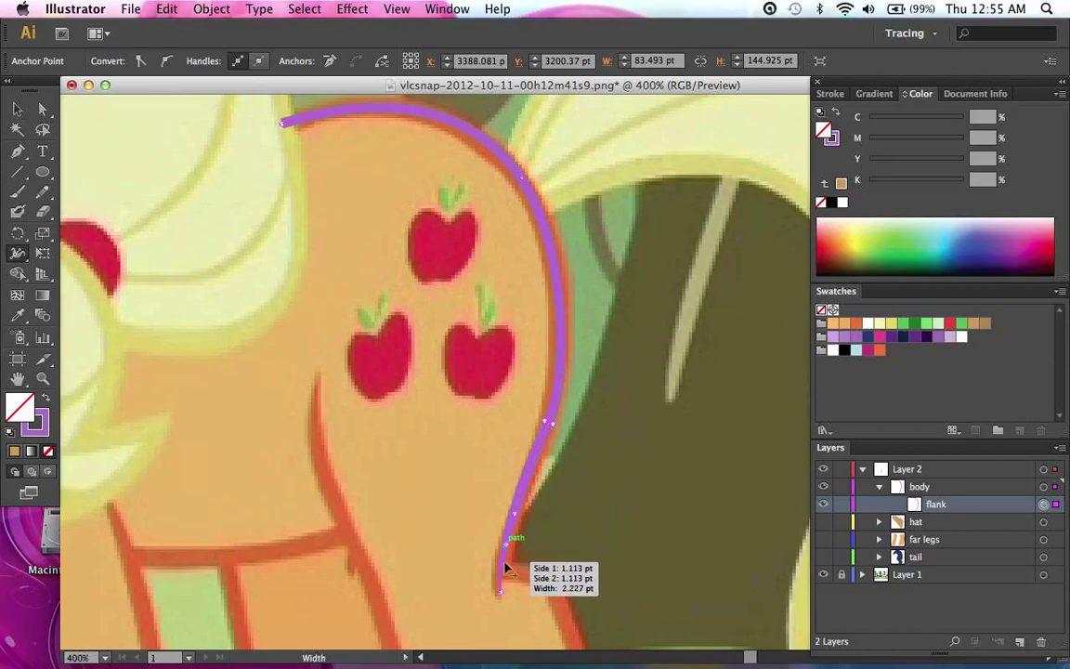
scroll(414, 489, "up", 3)
key("super+minus")
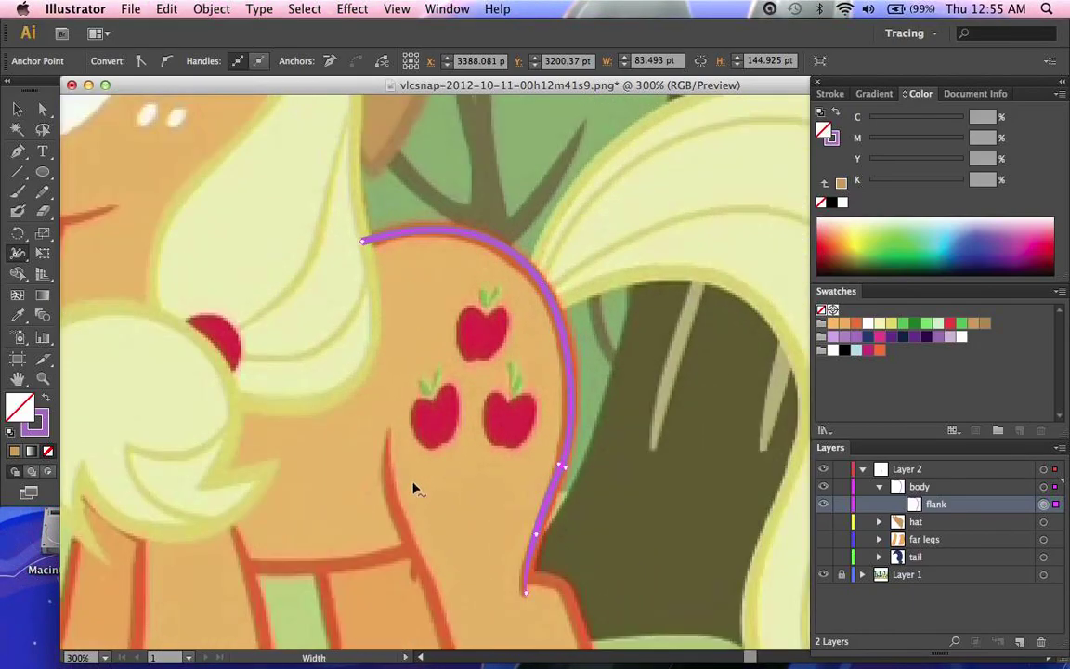
key("a")
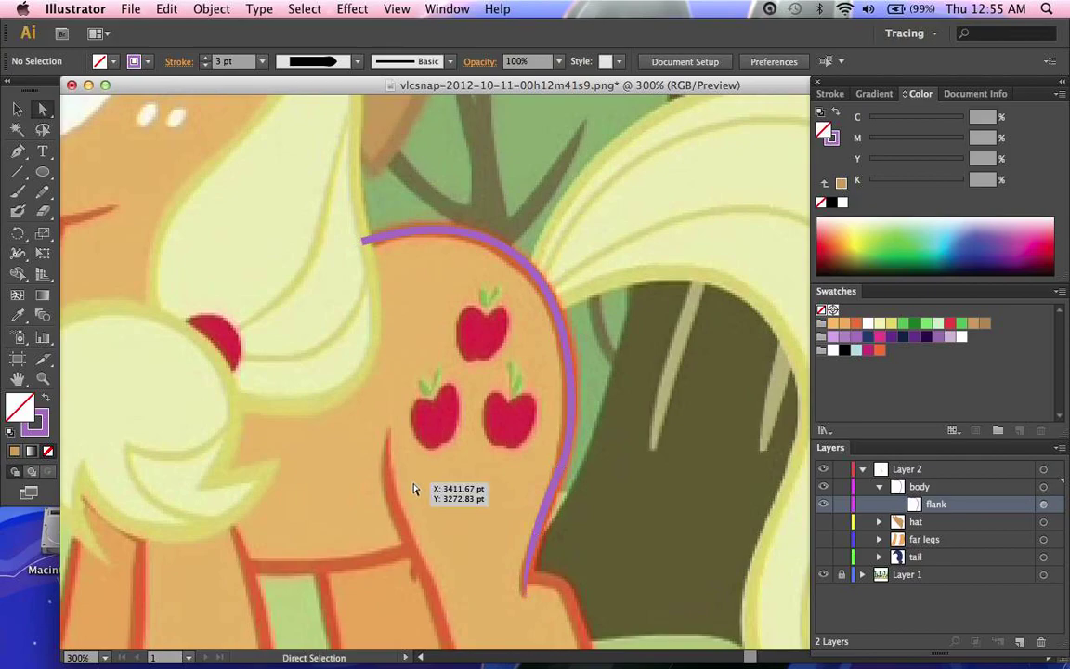
Step: Start a Pen path at the throat below the jaw and place a curved anchor point at the chest beside the near front leg
scroll(414, 490, "down", 4)
key("p")
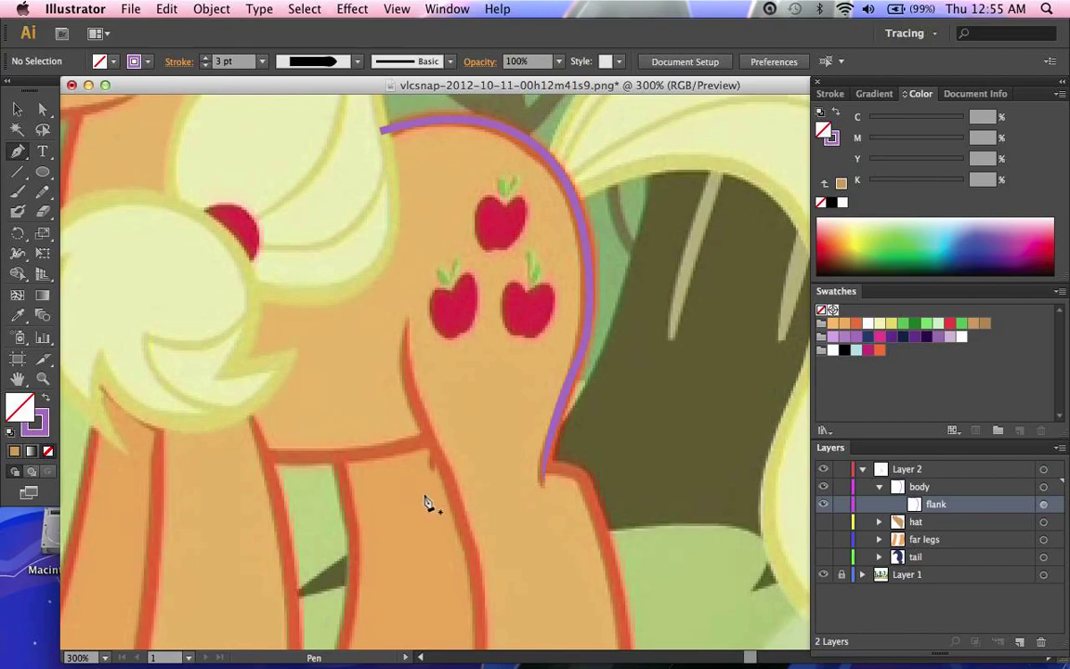
scroll(430, 501, "left", 5)
scroll(430, 502, "up", 3)
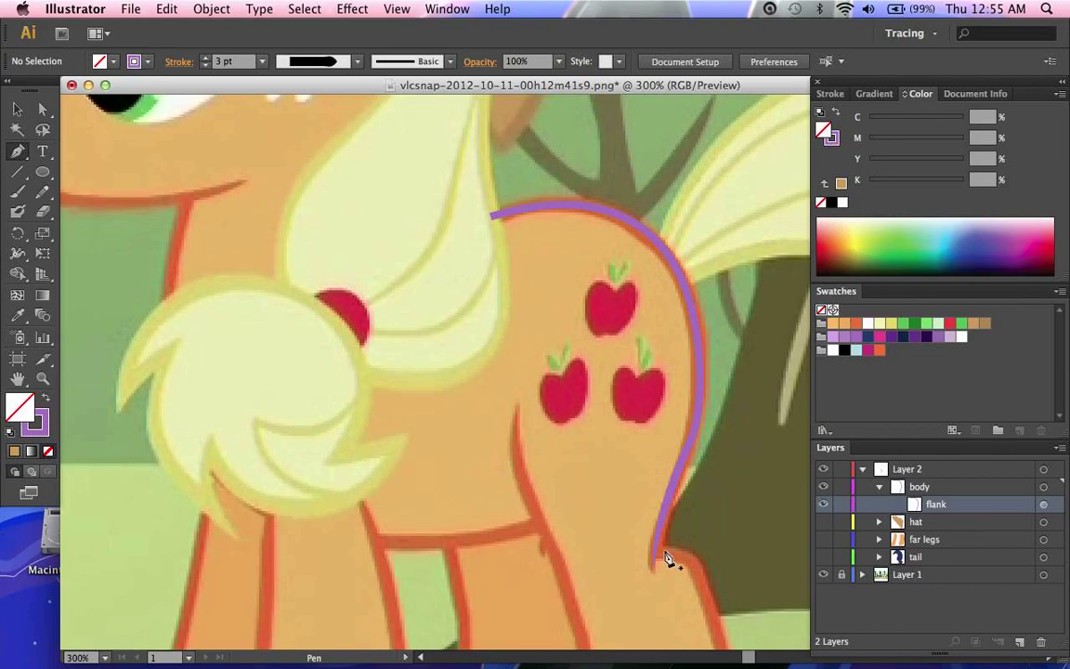
scroll(520, 534, "up", 2)
scroll(520, 534, "left", 3)
scroll(513, 526, "left", 5)
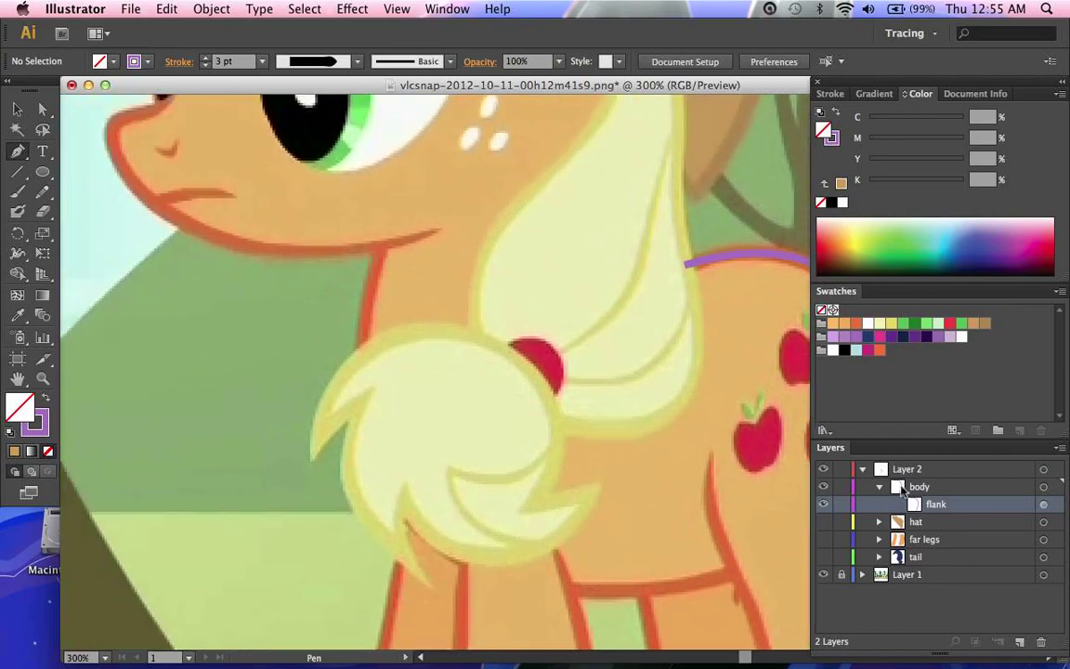
scroll(552, 488, "down", 3)
scroll(552, 488, "right", 4)
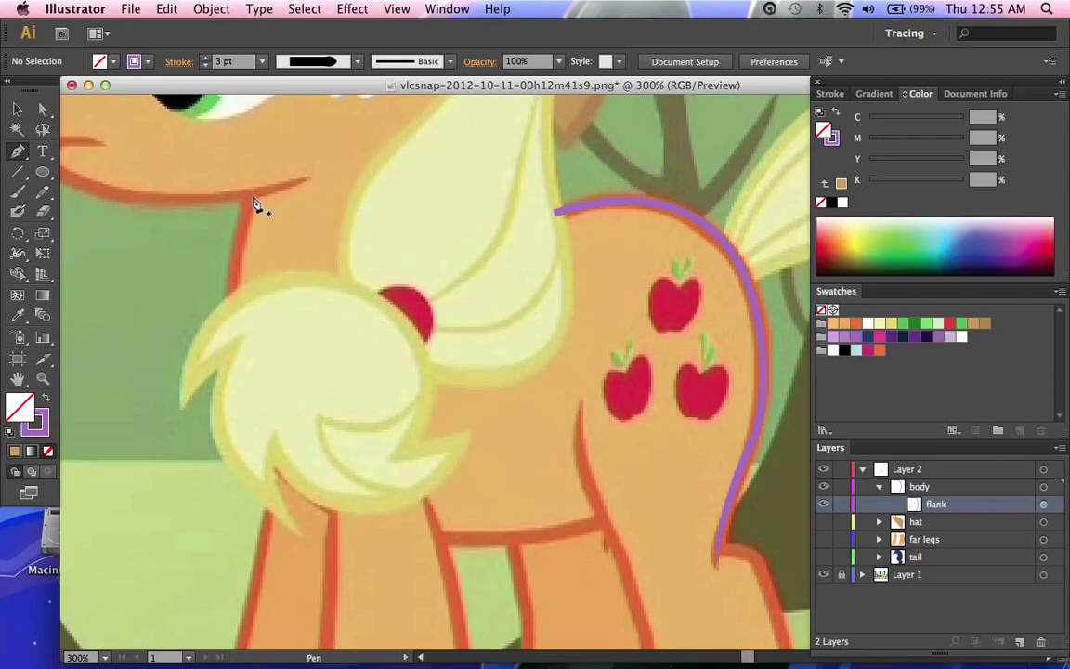
left_click_drag(246, 221, 252, 230)
scroll(251, 232, "down", 3)
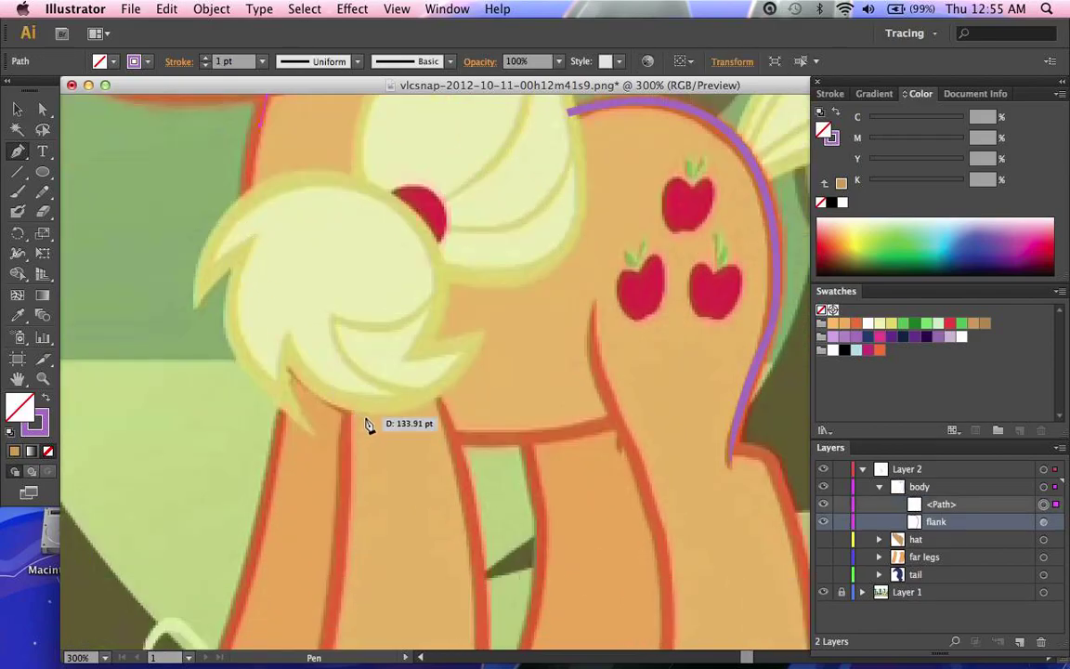
left_click_drag(365, 419, 426, 439)
scroll(430, 439, "left", 4)
scroll(430, 438, "up", 2)
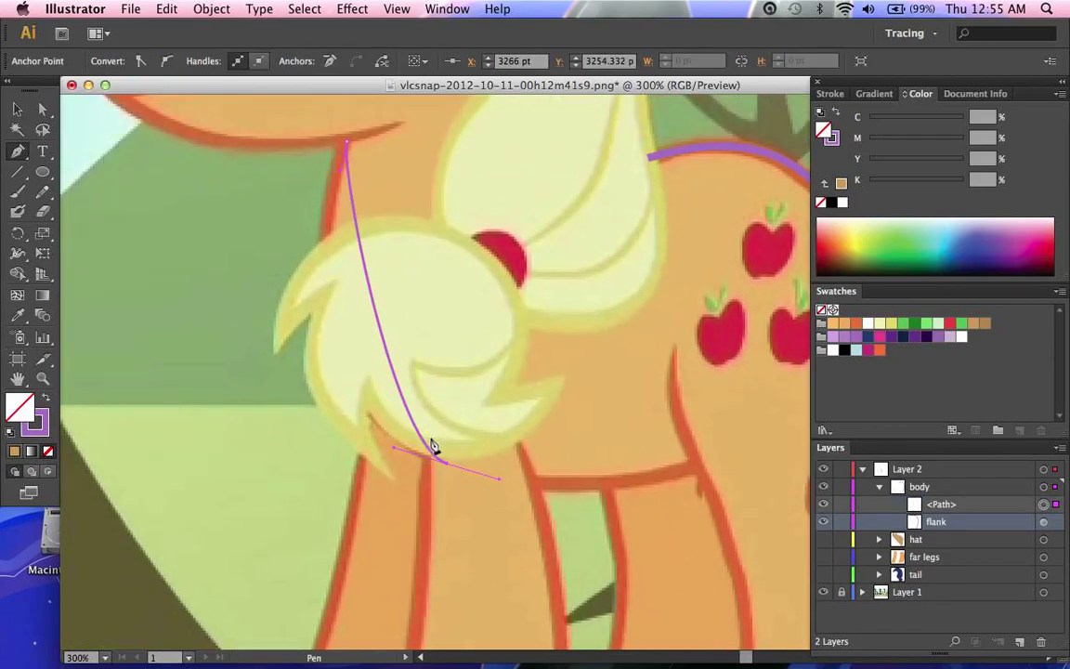
Step: Set the new neck path's stroke weight to 3 pt
left_click(834, 94)
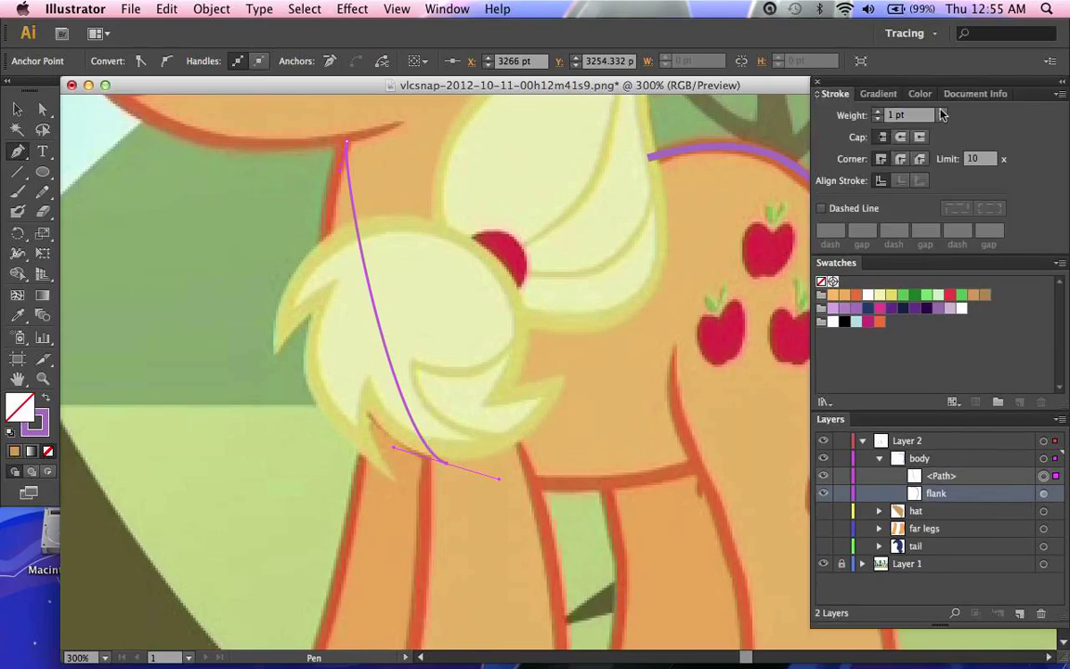
left_click(942, 114)
left_click(961, 215)
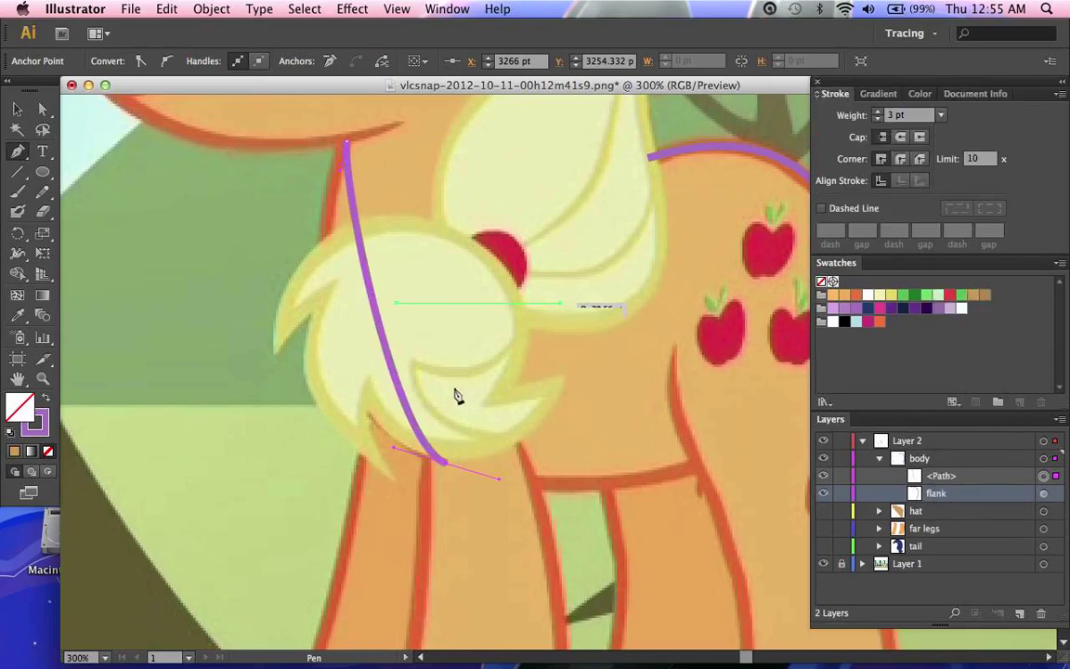
Step: Reshape the neck path's curve with both anchors' direction handles so it follows the front of the neck and chest
key("super")
left_click_drag(395, 451, 370, 448)
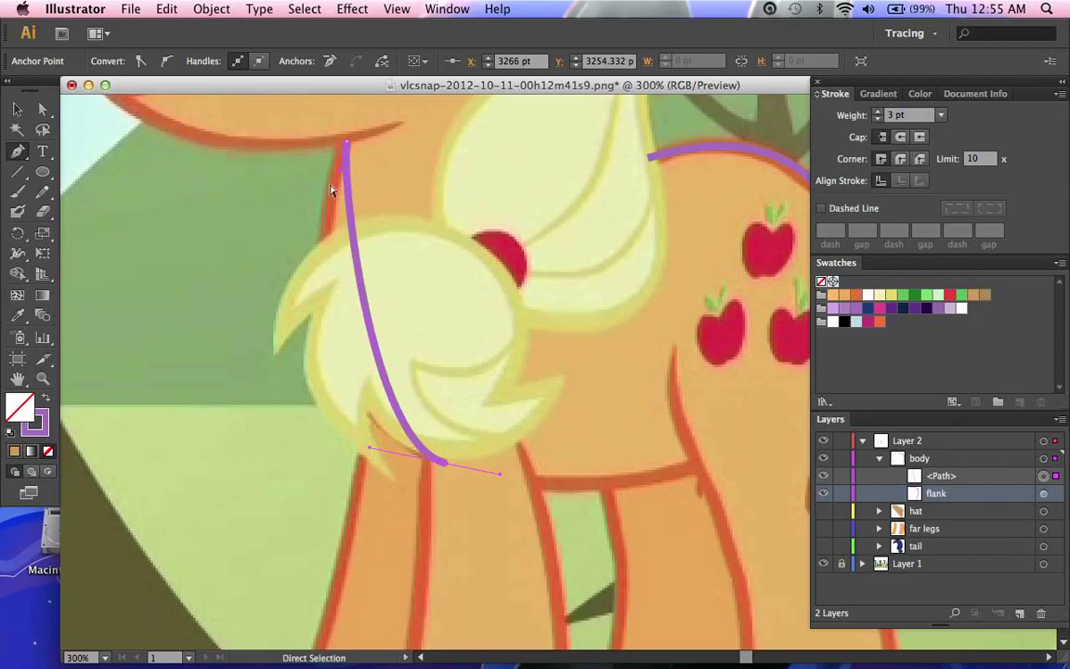
left_click_drag(341, 177, 289, 298)
Step: Extend the path along the belly to the hind leg line and bend the new segment to match the belly outline
scroll(290, 299, "down", 5)
scroll(290, 299, "right", 5)
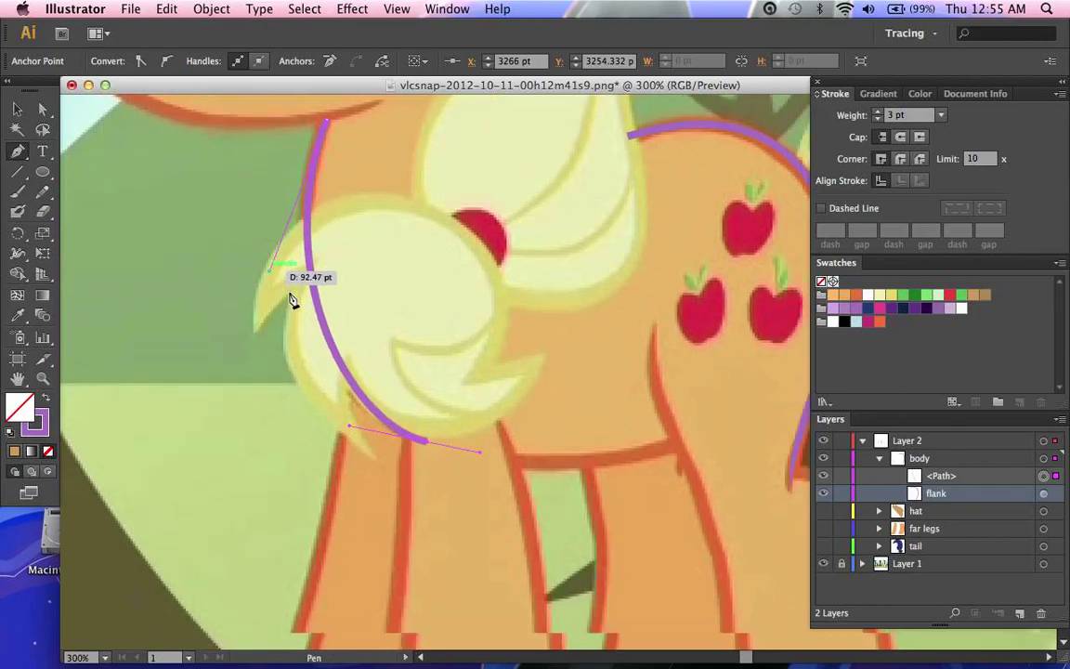
scroll(289, 298, "down", 2)
scroll(289, 298, "right", 1)
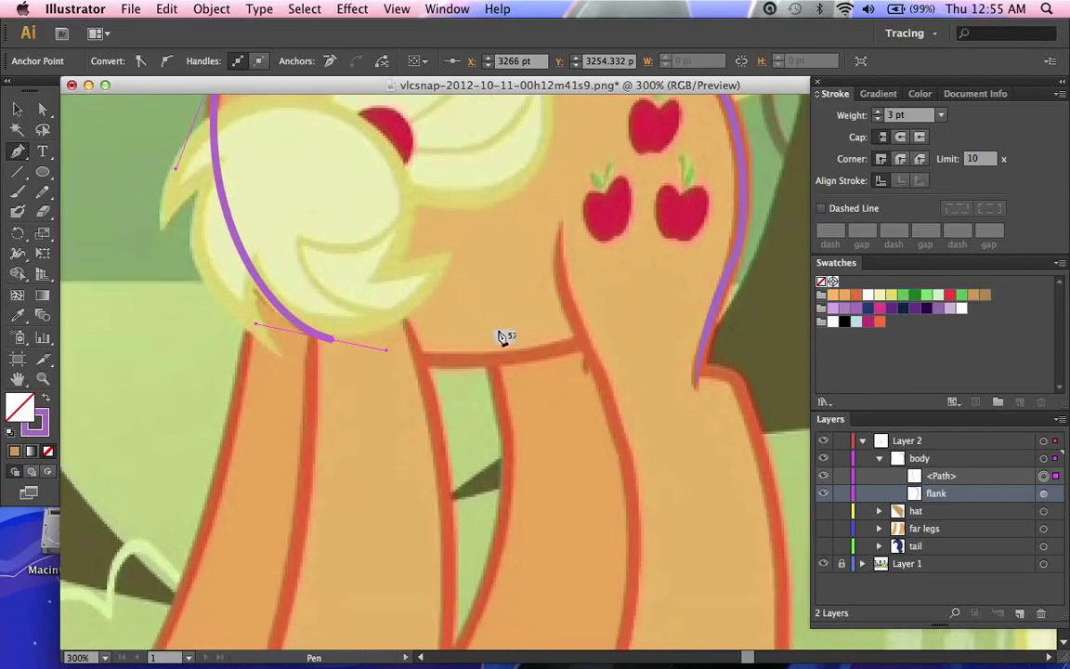
left_click_drag(592, 342, 618, 326)
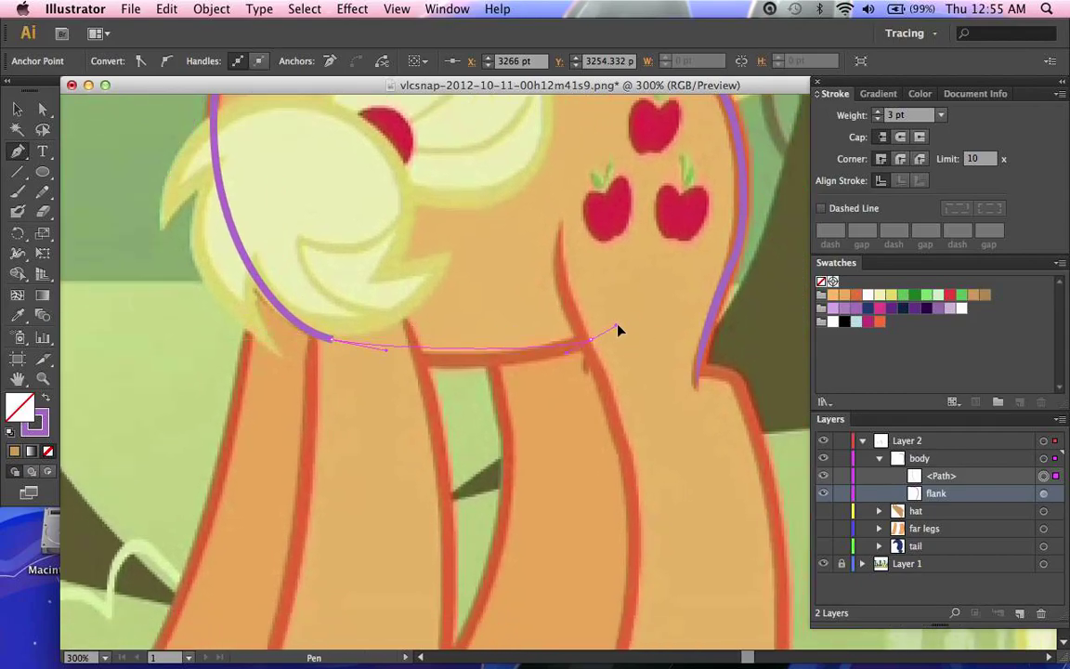
key("a")
left_click_drag(564, 356, 502, 384)
Step: Refine the belly curve at the chest anchor, move its end anchor slightly into the hind leg, and deselect the path
left_click(332, 342)
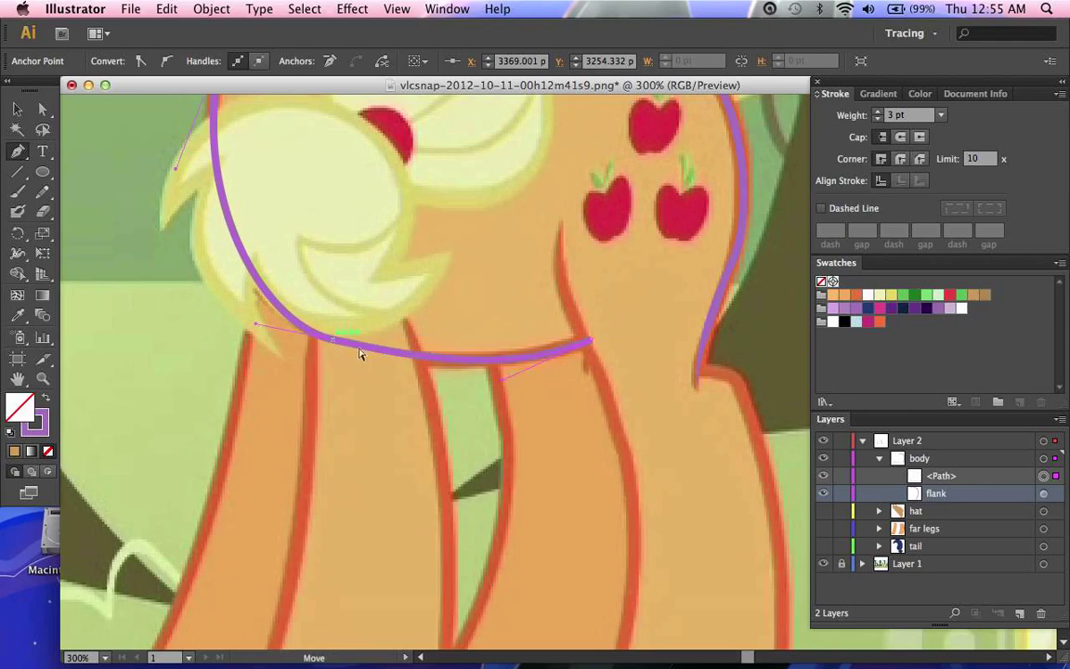
left_click_drag(376, 358, 375, 358)
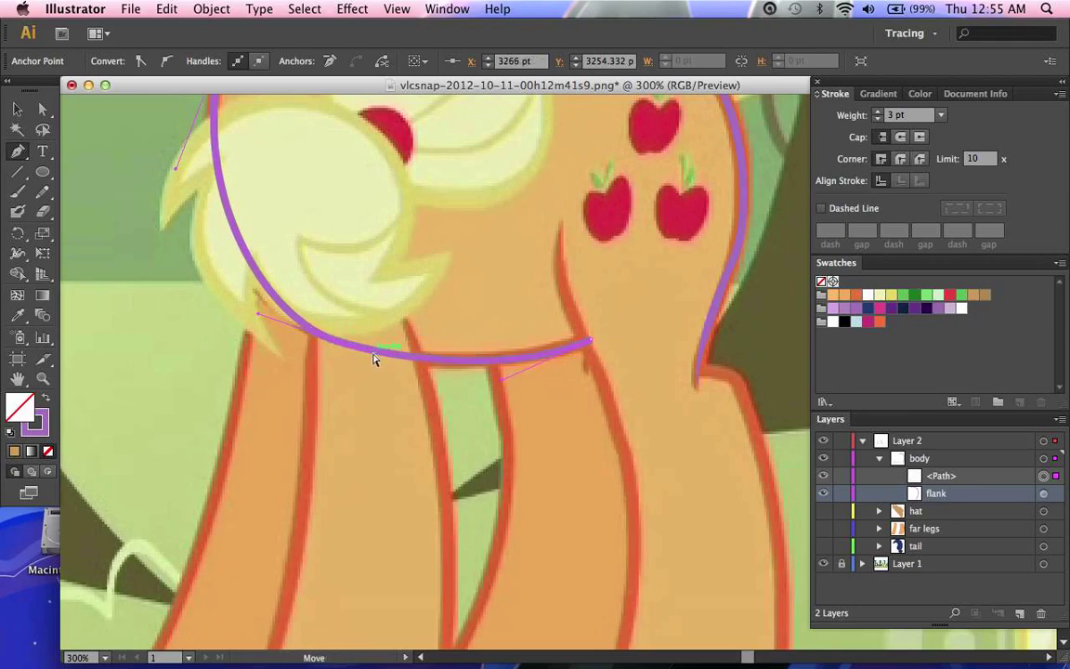
left_click_drag(592, 344, 603, 334)
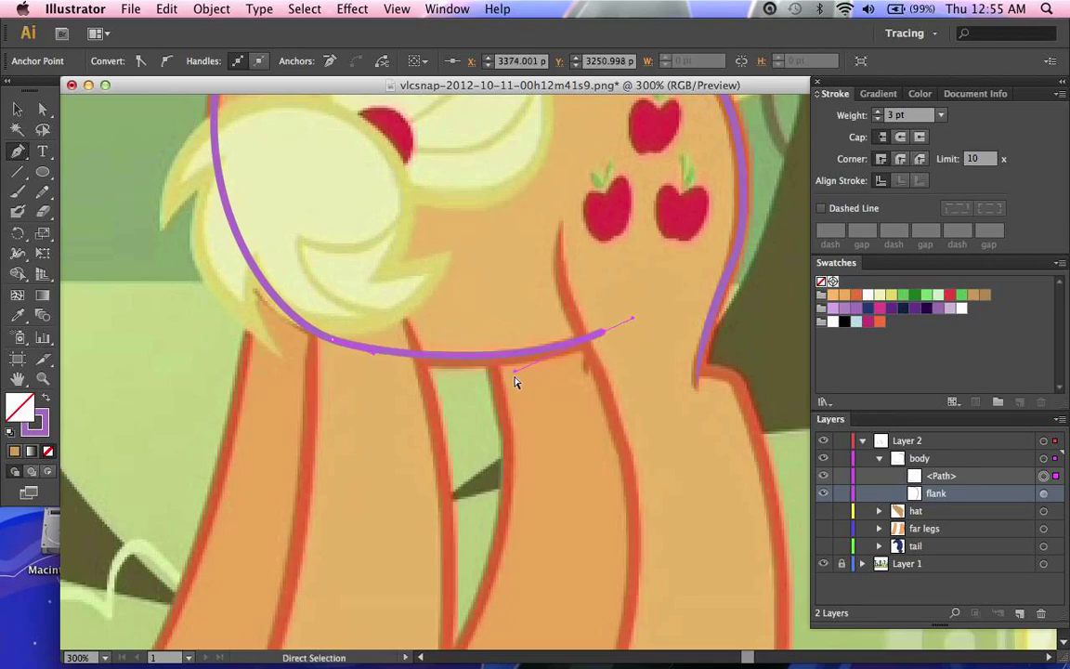
left_click_drag(517, 379, 511, 382)
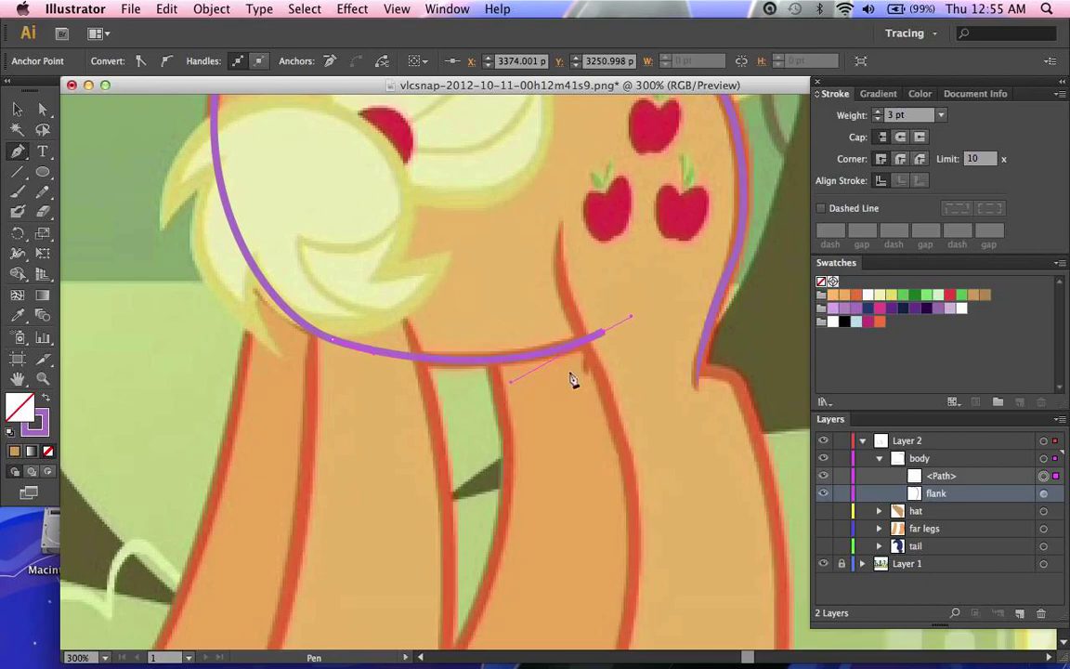
left_click(605, 406, "ctrl")
Step: Enter neck/bell as the name of the new neck and belly path in the body layer
scroll(605, 406, "up", 5)
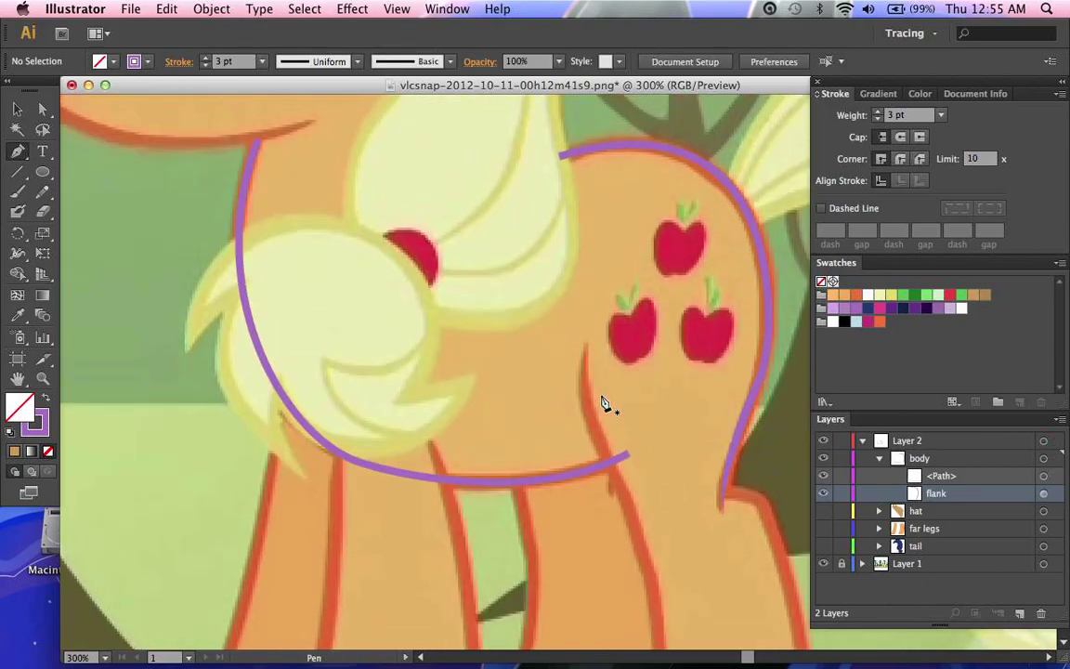
scroll(604, 404, "down", 5)
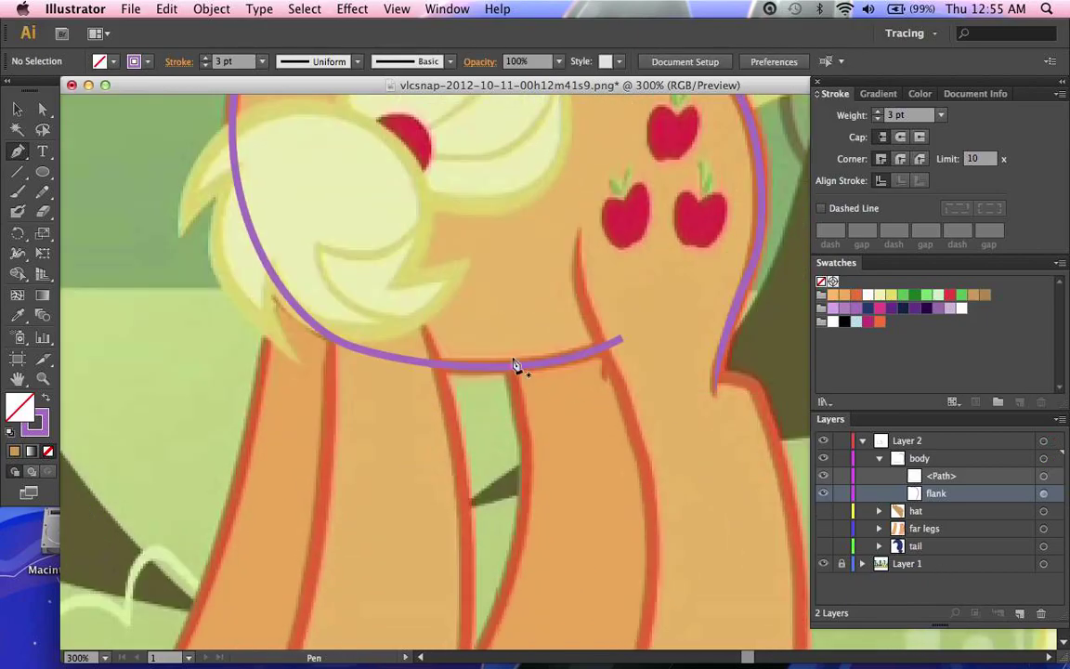
double_click(929, 475)
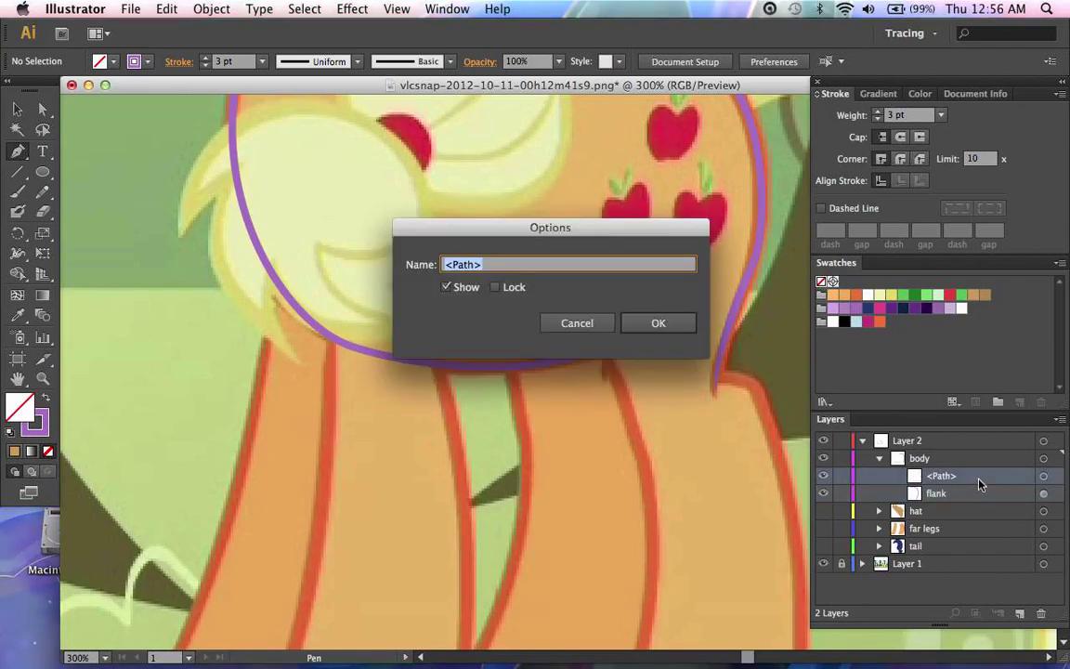
type("neck/bell")
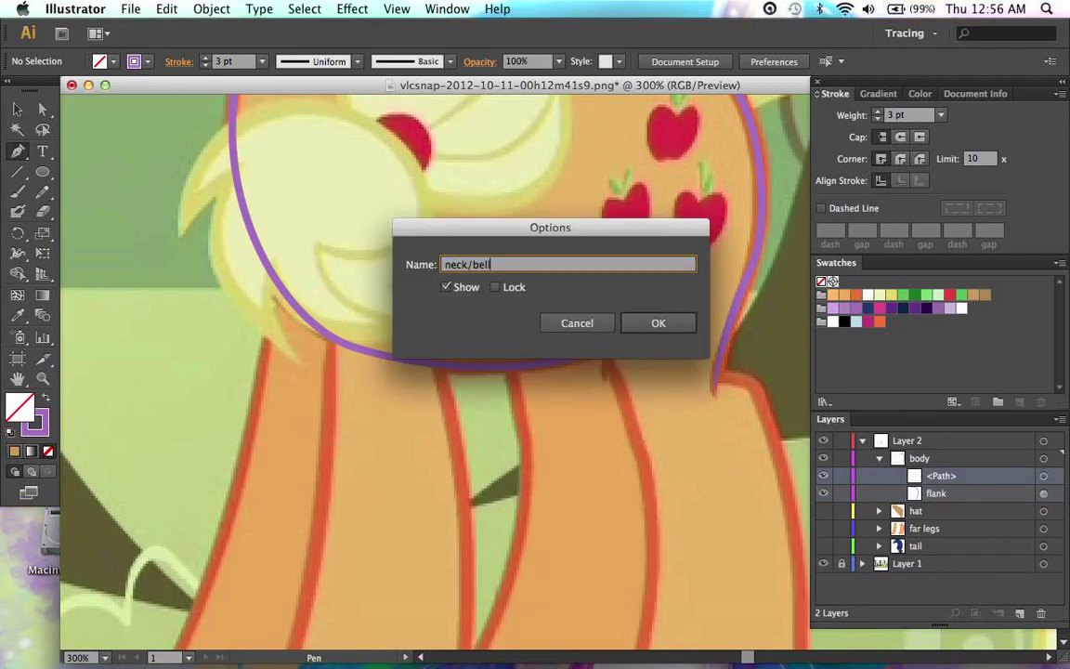
Step: Name the new path neck/belly and move the flank path out of the body layer, placing it above body
type("y")
key("Return")
left_click(975, 495)
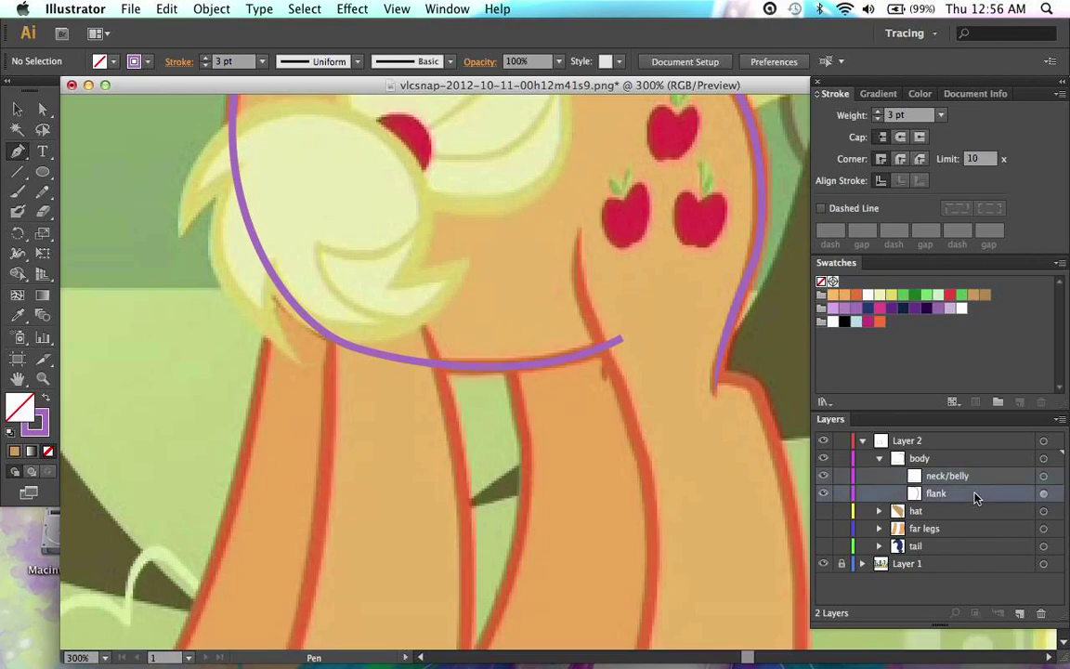
left_click_drag(963, 498, 955, 450)
left_click(878, 477)
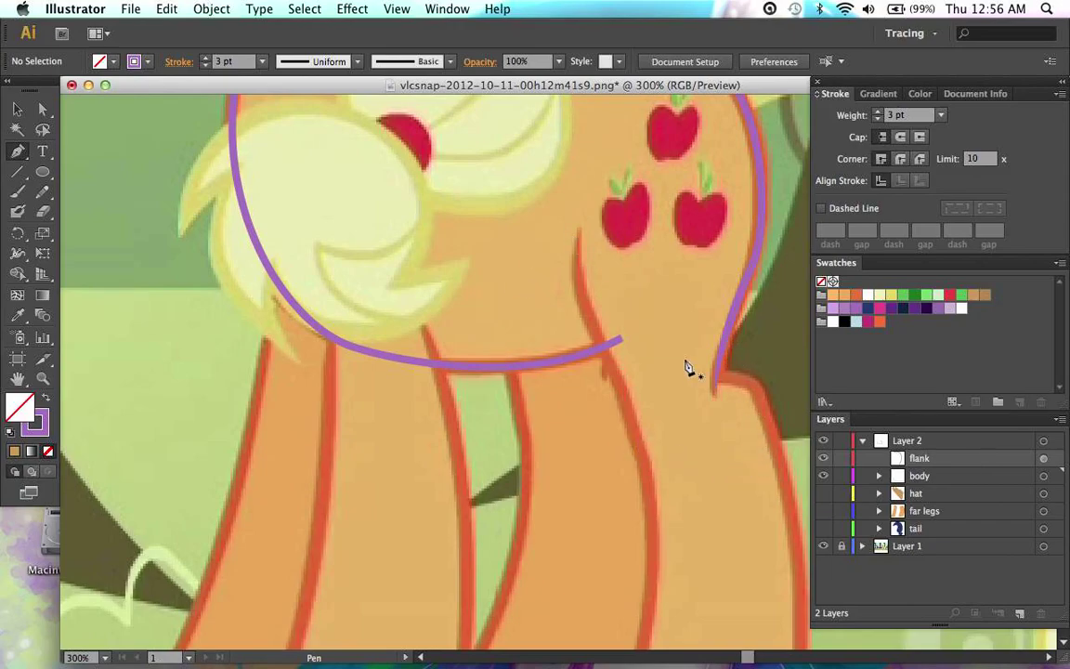
Step: Apply the Body Stroke swatch as the stroke colour of the flank and neck/belly paths
scroll(686, 365, "down", 2)
key("super+minus")
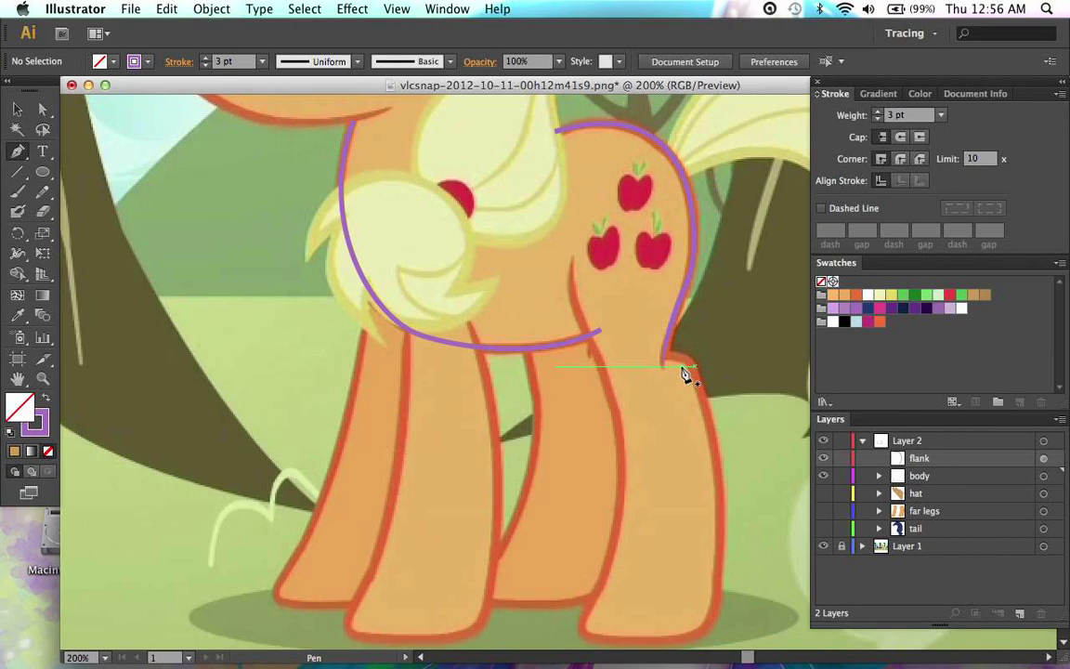
scroll(685, 374, "up", 1)
left_click(878, 475)
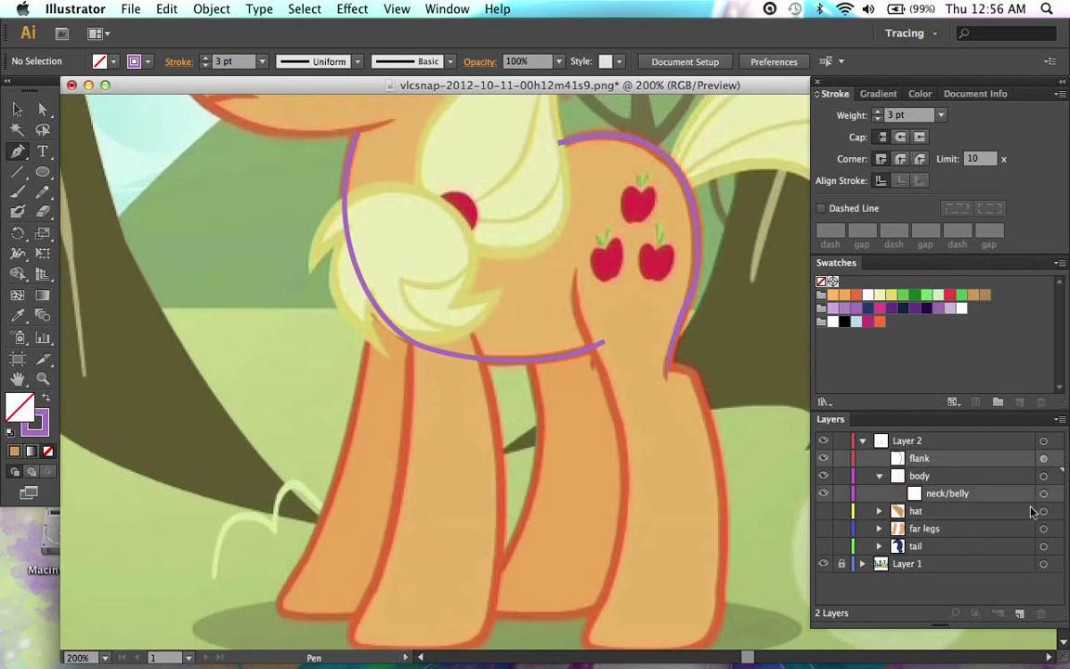
left_click(1044, 494)
left_click(1044, 458, "shift")
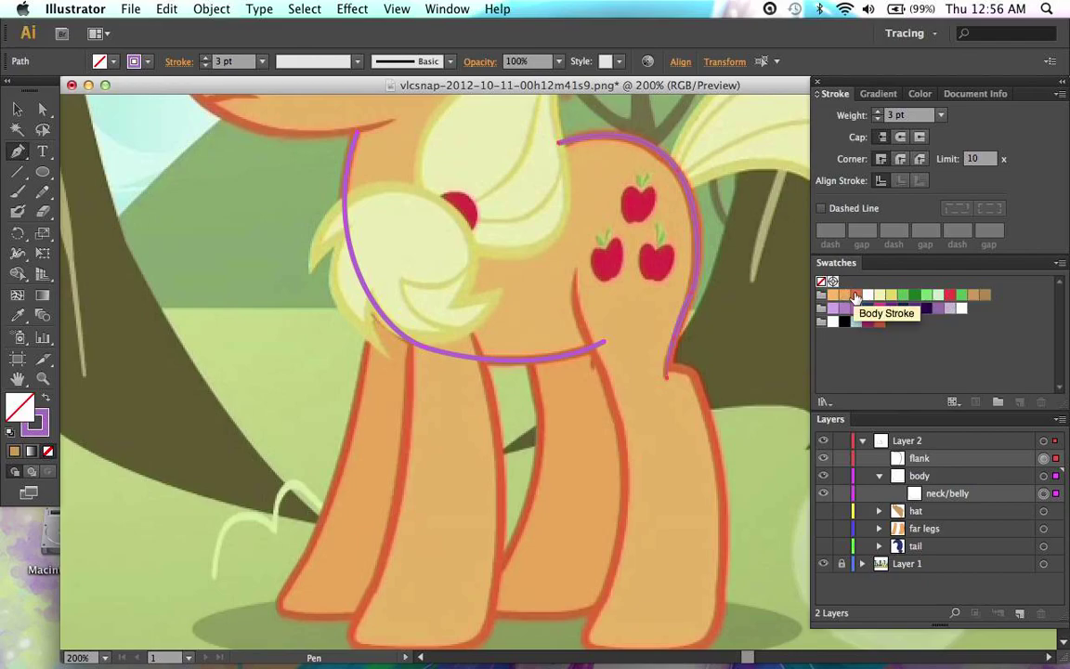
left_click(856, 308)
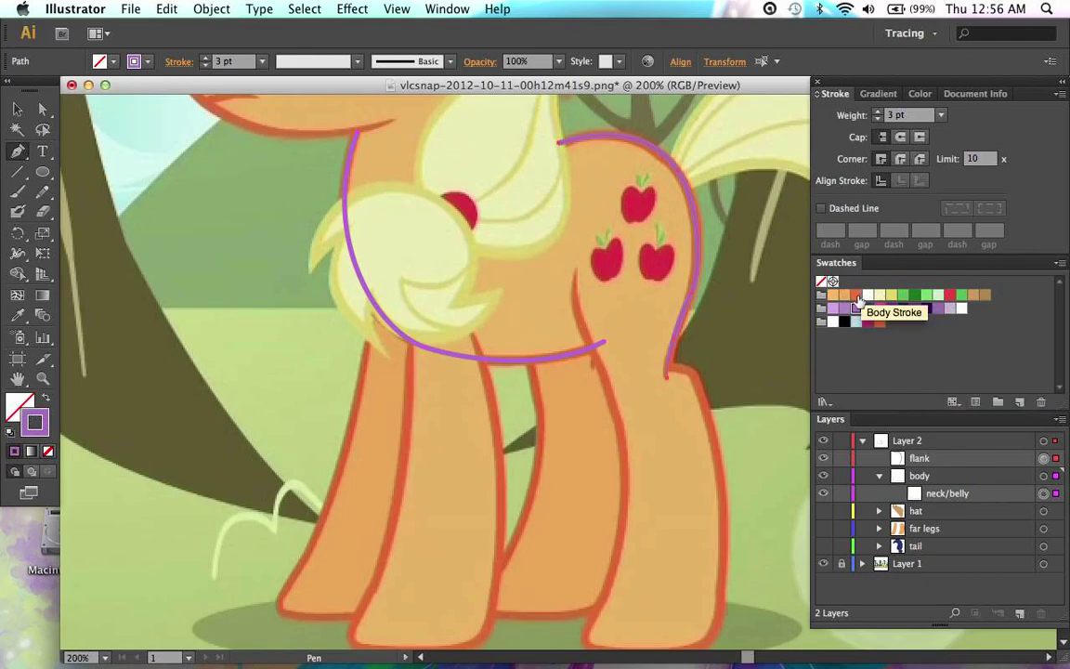
left_click(856, 294)
left_click(726, 406, "super")
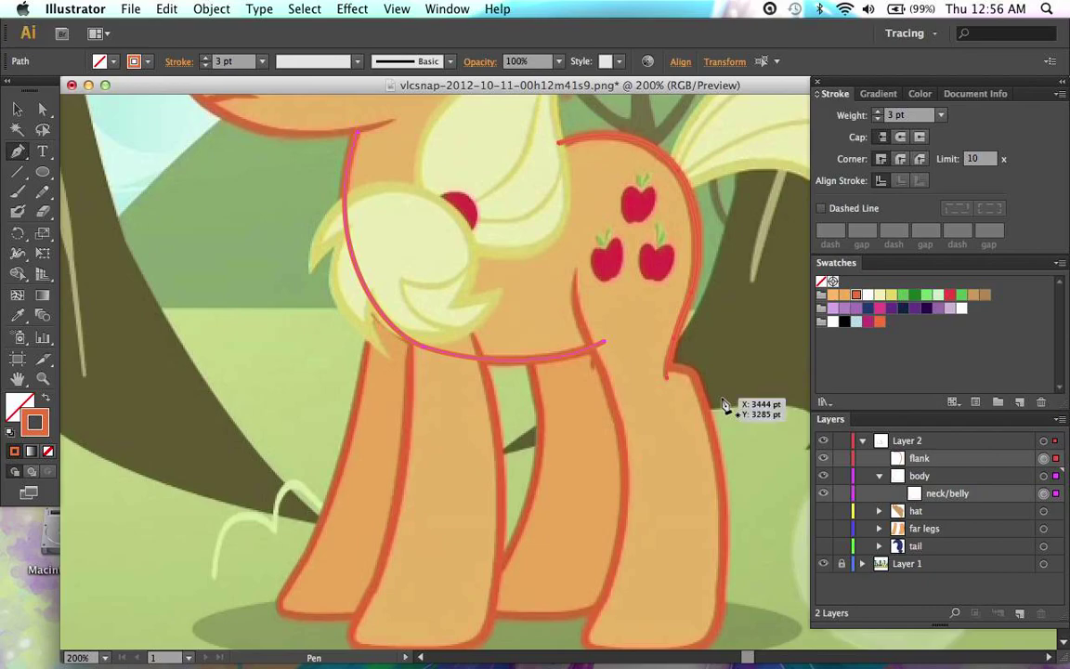
Step: Collapse the body layer and hide both it and the flank path
scroll(725, 406, "up", 3)
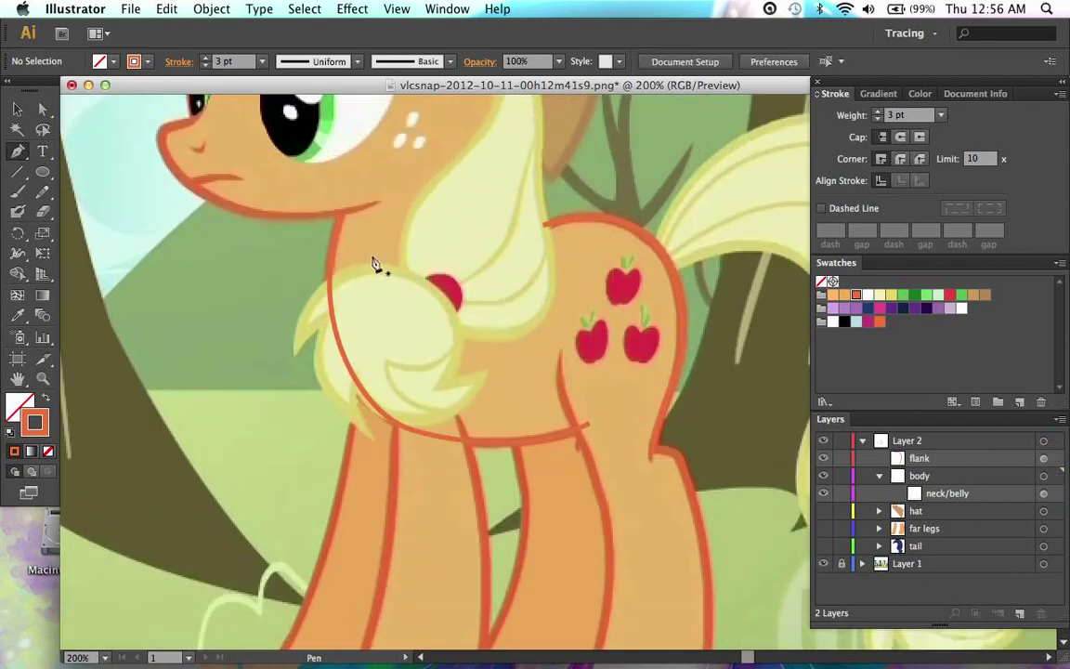
left_click(880, 475)
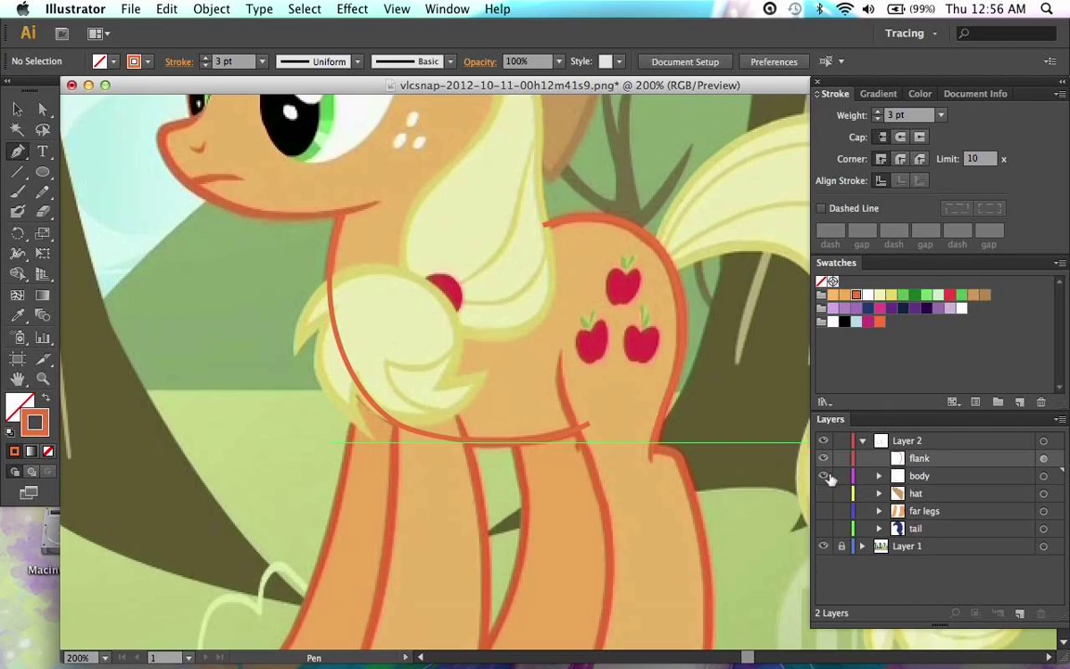
left_click(826, 475)
Step: Look over the reference pony from the head down to the legs
scroll(602, 527, "up", 3)
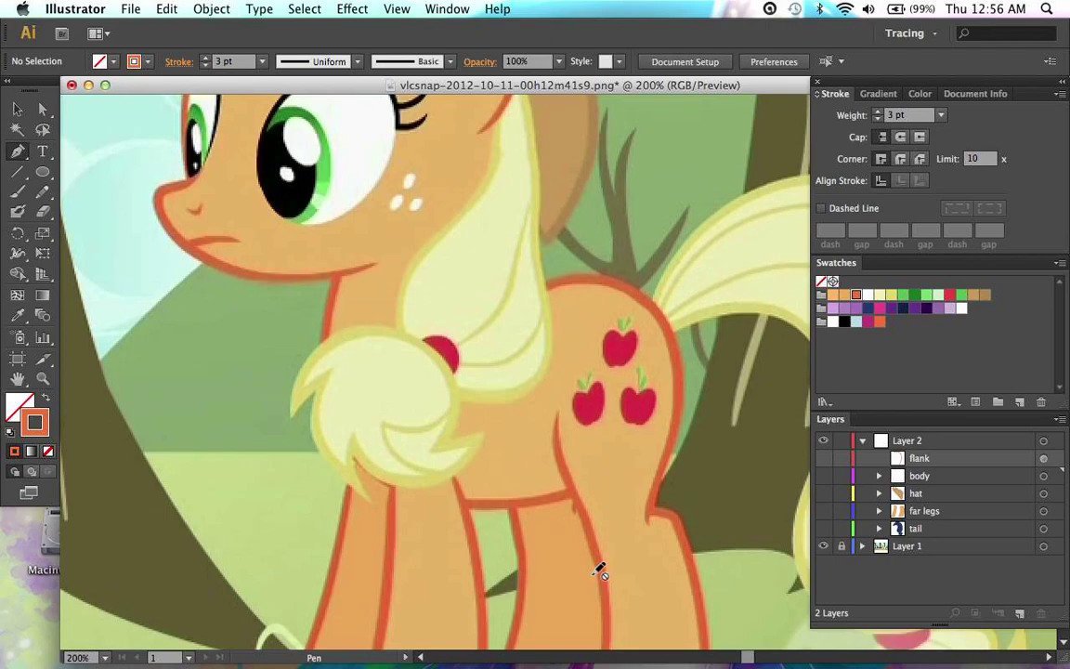
scroll(573, 501, "up", 5)
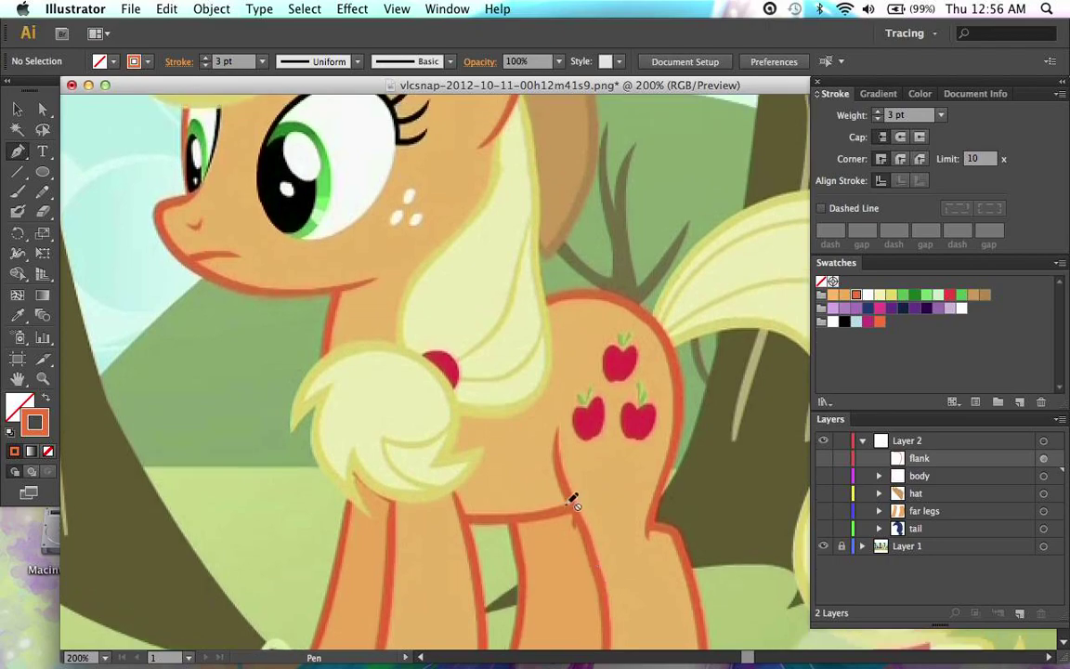
scroll(560, 476, "down", 8)
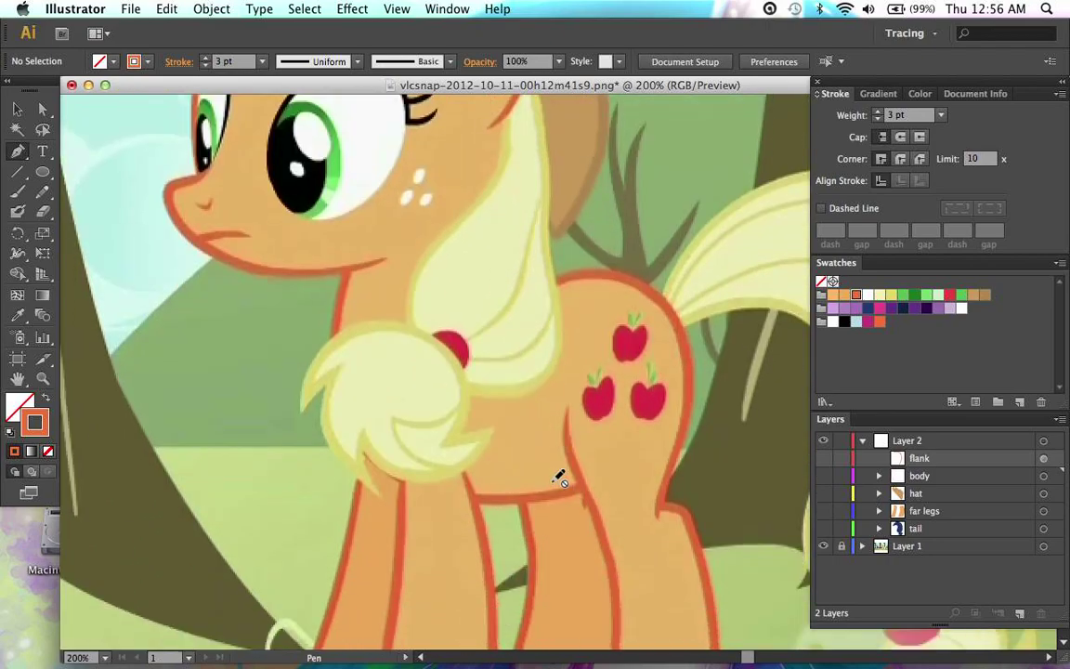
scroll(559, 477, "up", 3)
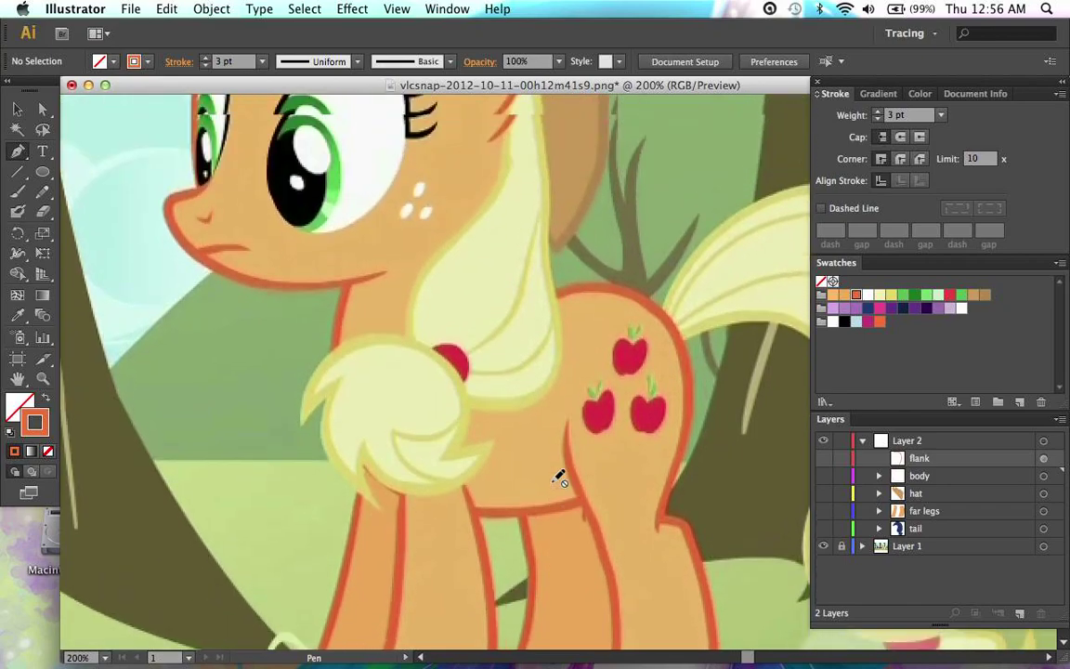
scroll(559, 476, "down", 2)
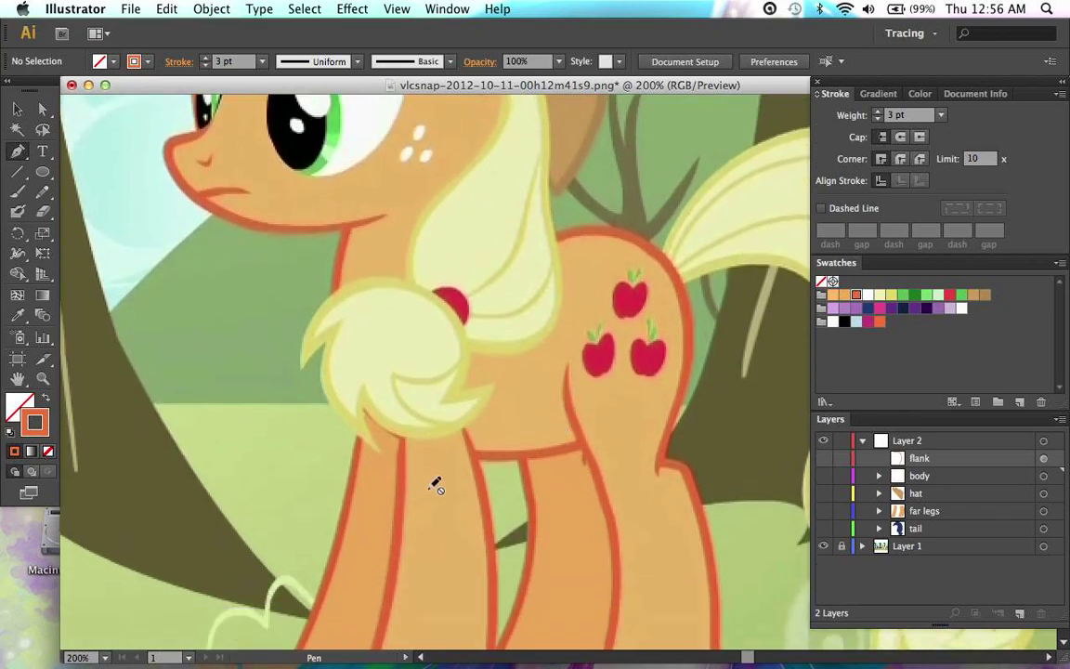
scroll(478, 485, "up", 1)
scroll(530, 468, "up", 5)
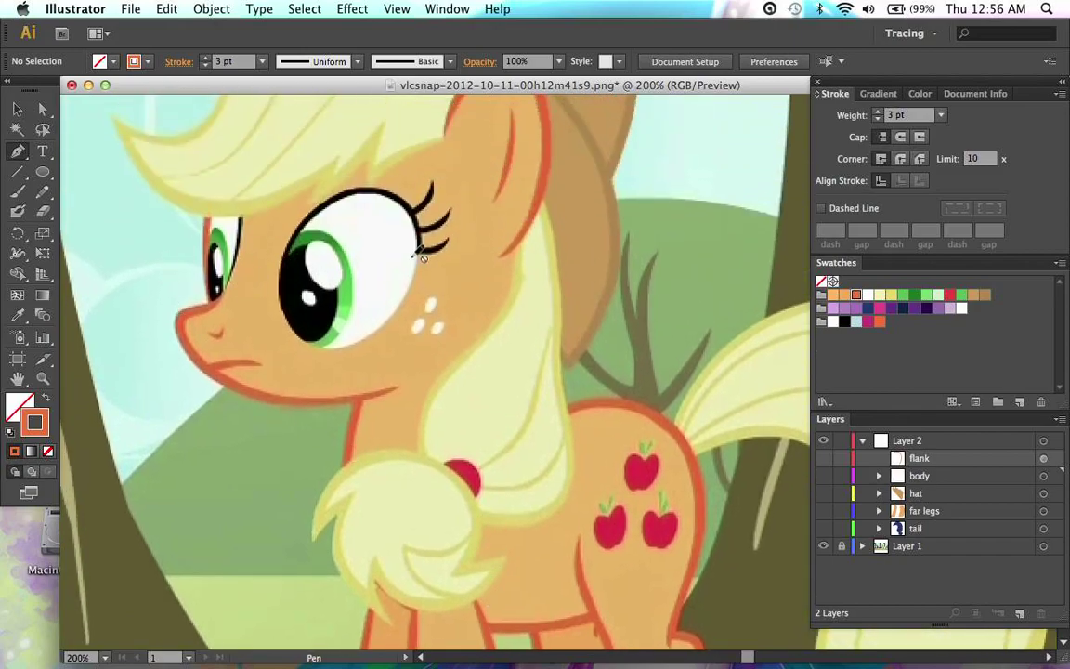
scroll(423, 257, "down", 10)
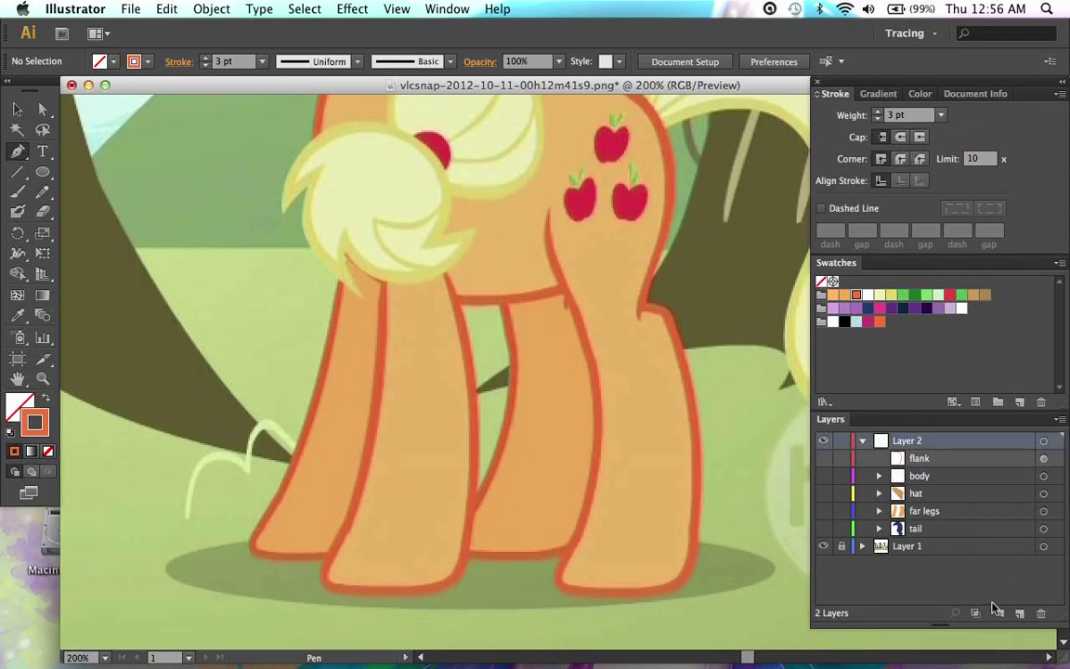
Step: Create a new sublayer in Layer 2 and name it near legs
left_click(1019, 613)
double_click(926, 460)
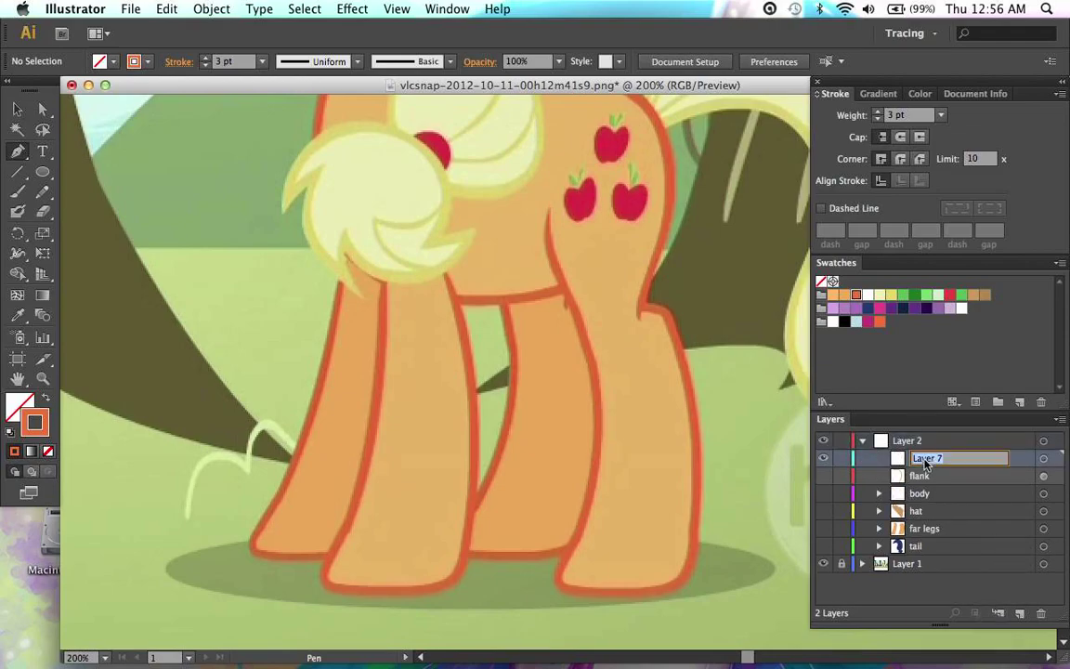
type("near legs")
key("Return")
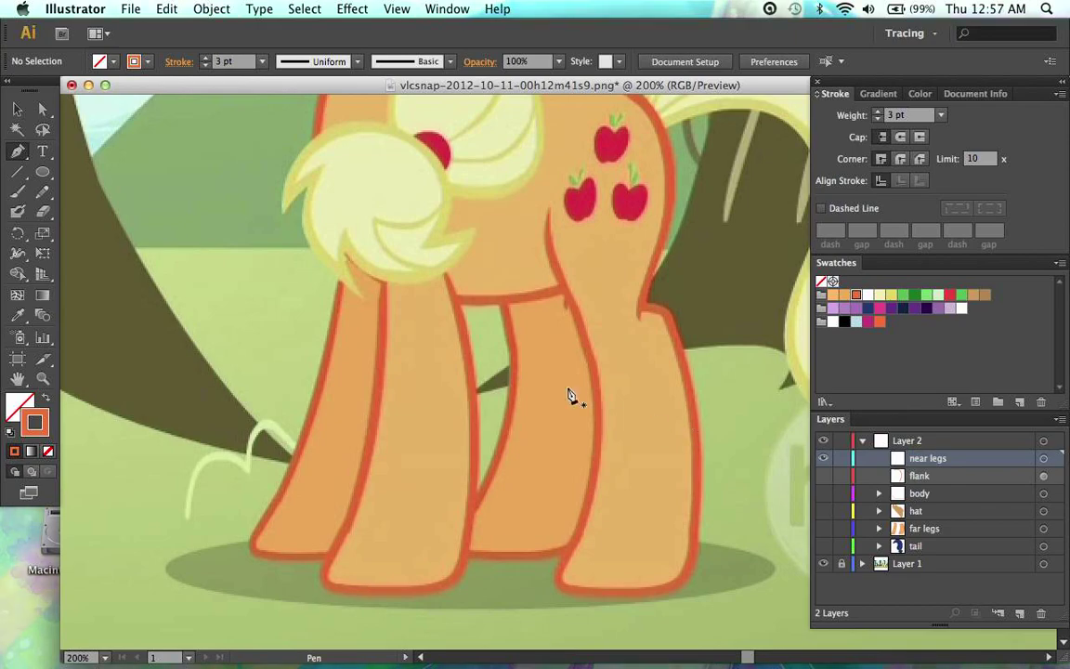
Step: Trace the near front leg's front edge with the Pen tool in purple stroke, from below the hair to just above the hoof
scroll(501, 422, "up", 2)
scroll(502, 423, "up", 1)
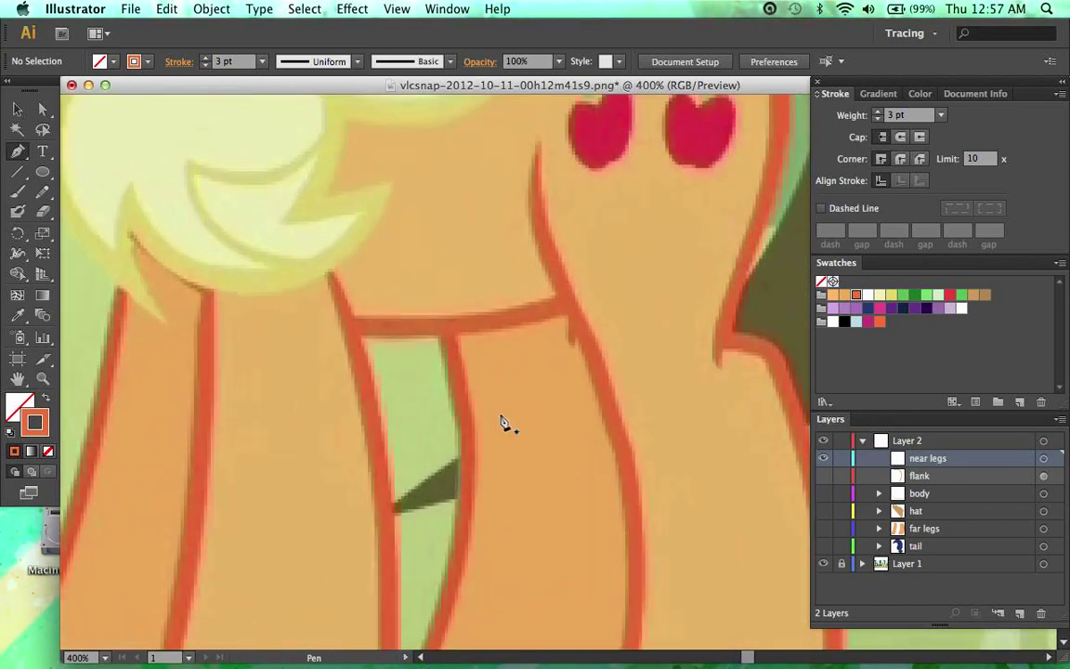
scroll(485, 416, "down", 3)
scroll(485, 416, "right", 2)
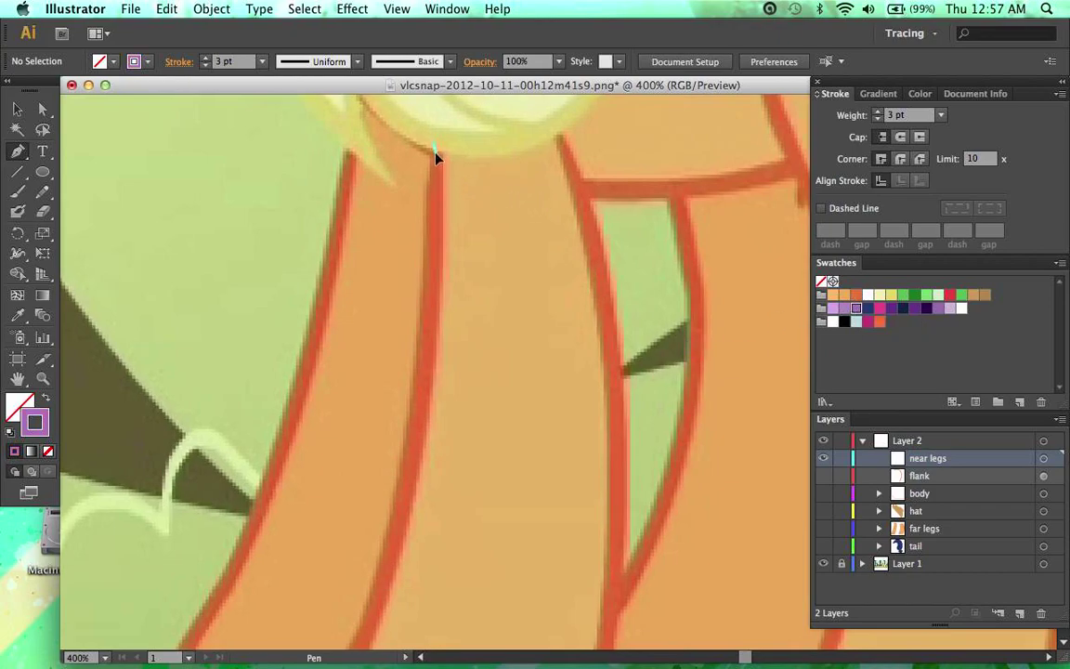
scroll(442, 183, "down", 10)
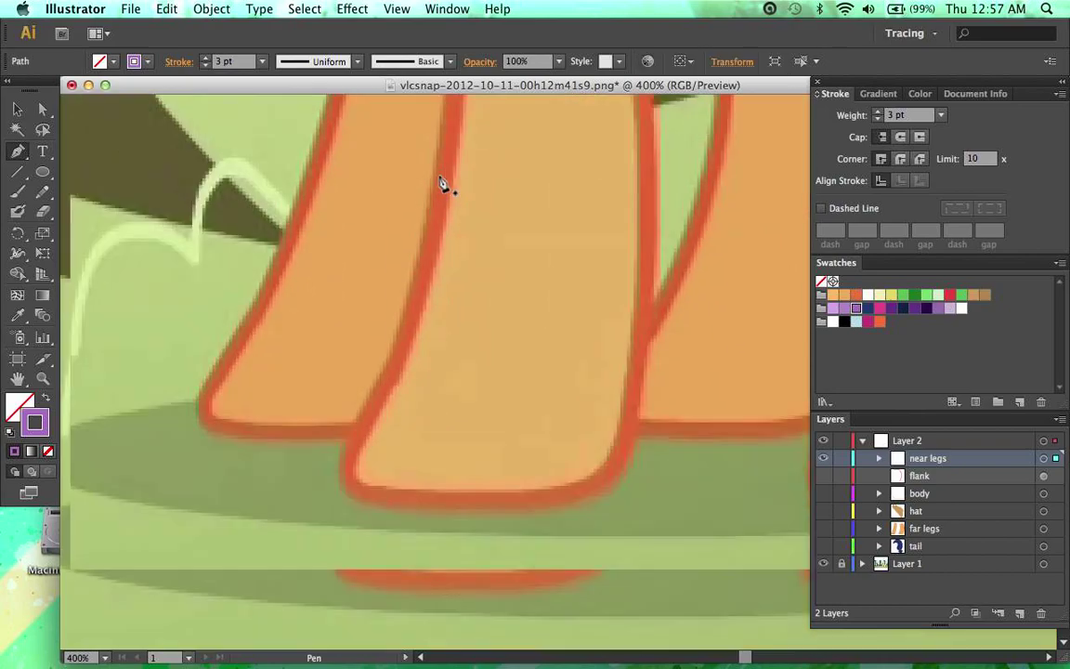
left_click_drag(383, 373, 364, 411)
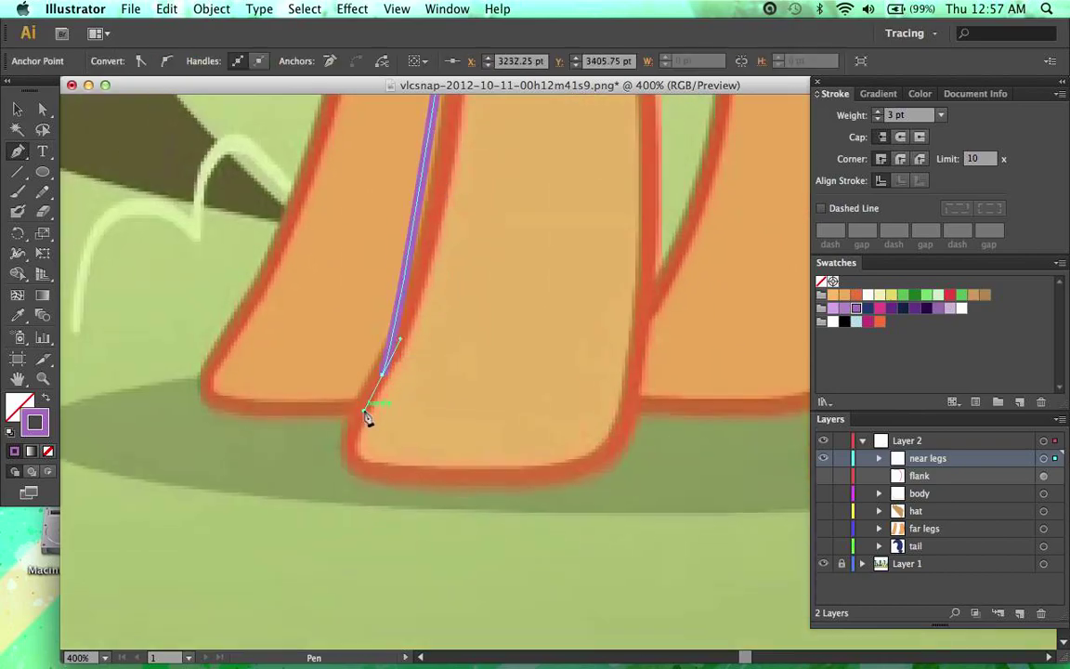
Step: Lengthen the direction handle of the path's top anchor so the curve follows the leg's front edge
scroll(365, 411, "up", 2)
key("super+minus")
scroll(365, 412, "up", 4)
key("super")
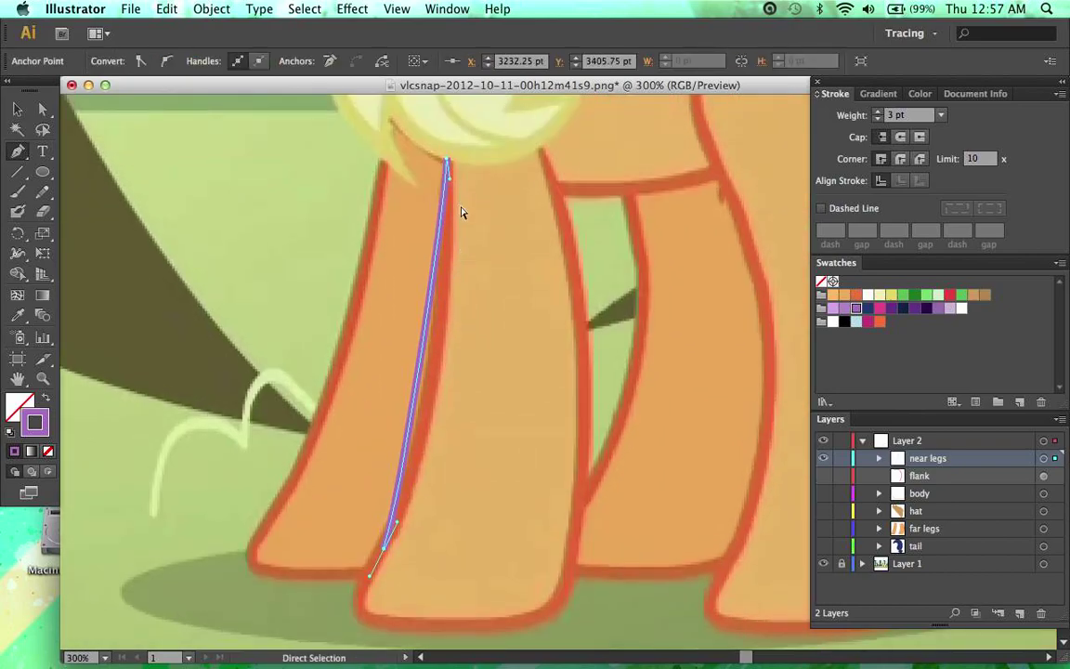
left_click_drag(453, 186, 455, 348)
Step: Curve the path around the front corner of the hoof and refine the handles of the anchor above the hoof
scroll(444, 430, "down", 4)
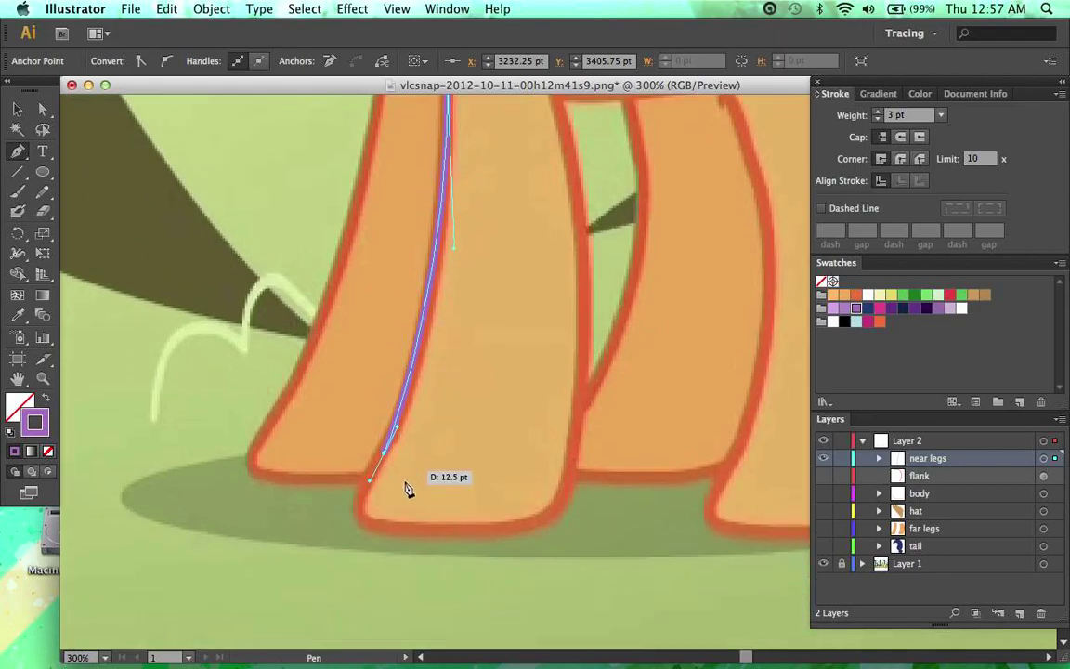
left_click_drag(386, 524, 446, 535)
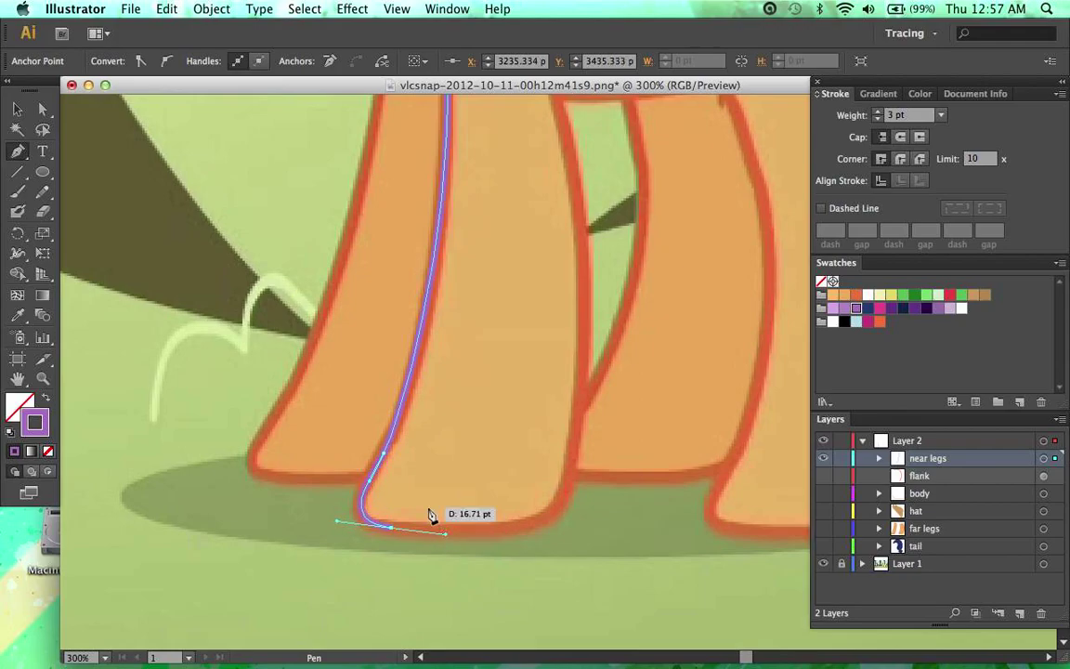
scroll(429, 520, "up", 4)
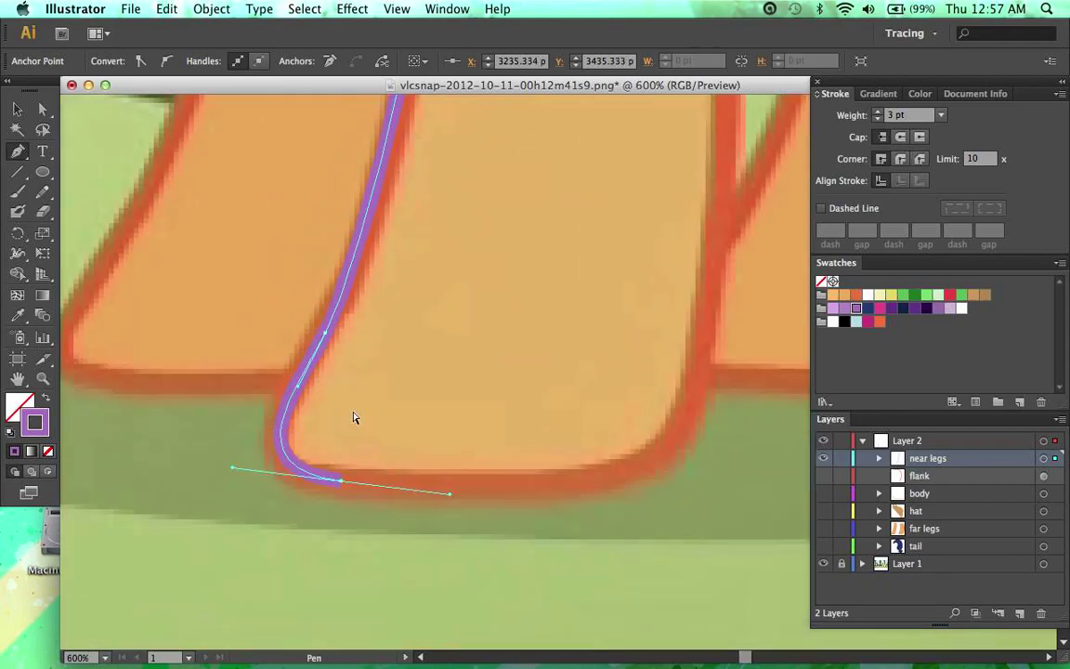
key("super")
left_click(298, 389)
left_click(295, 387)
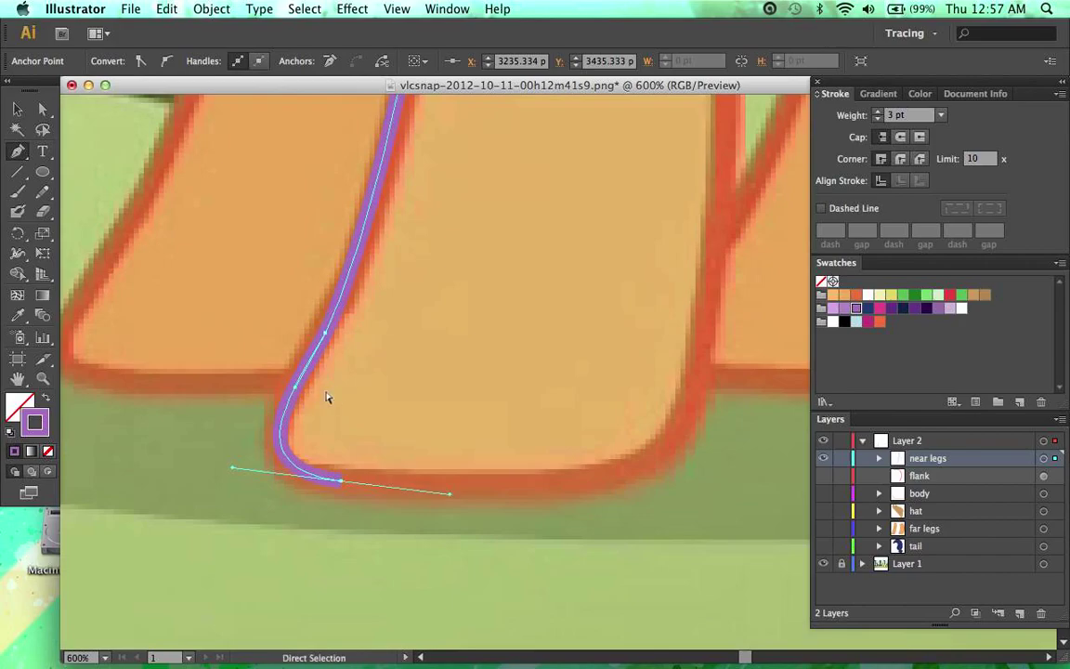
left_click(291, 390)
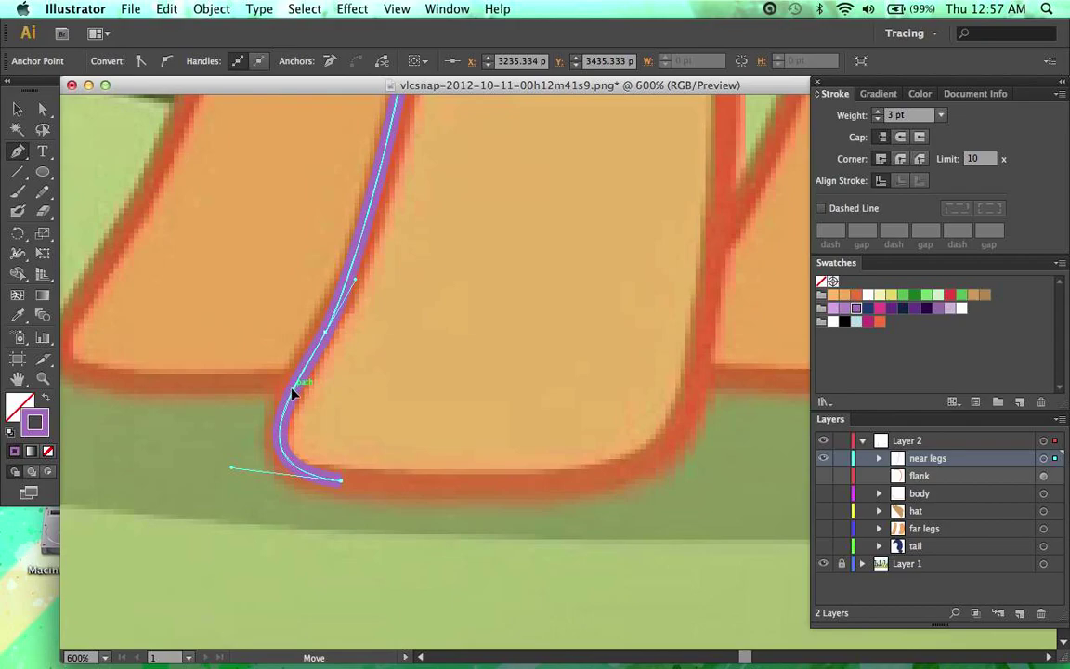
scroll(296, 397, "up", 2)
left_click(324, 372, "super")
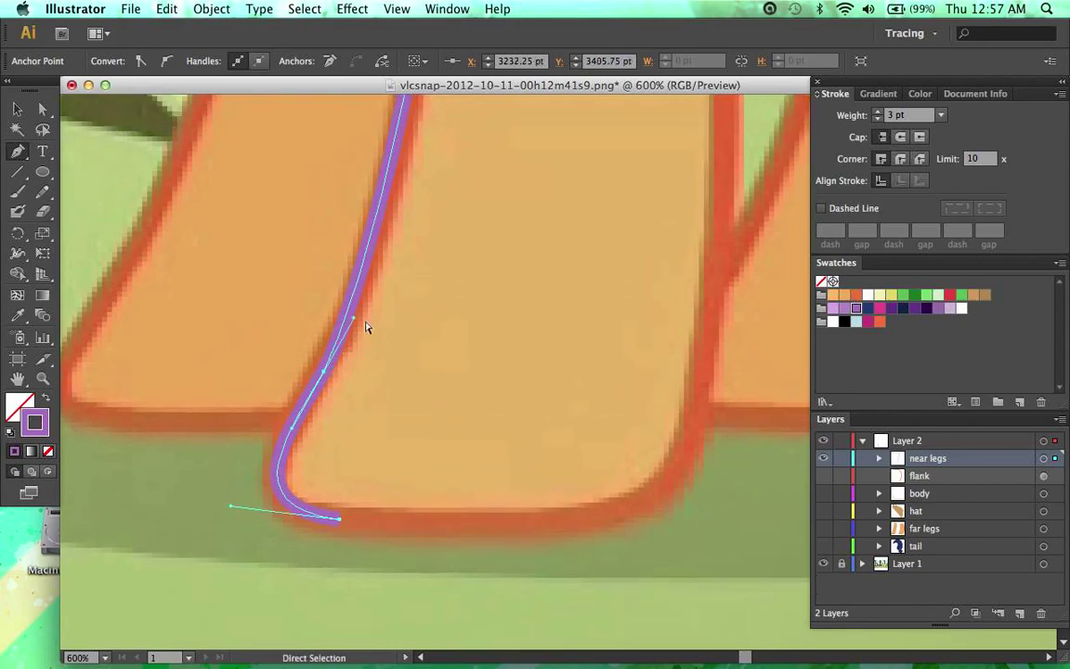
left_click_drag(353, 320, 363, 317)
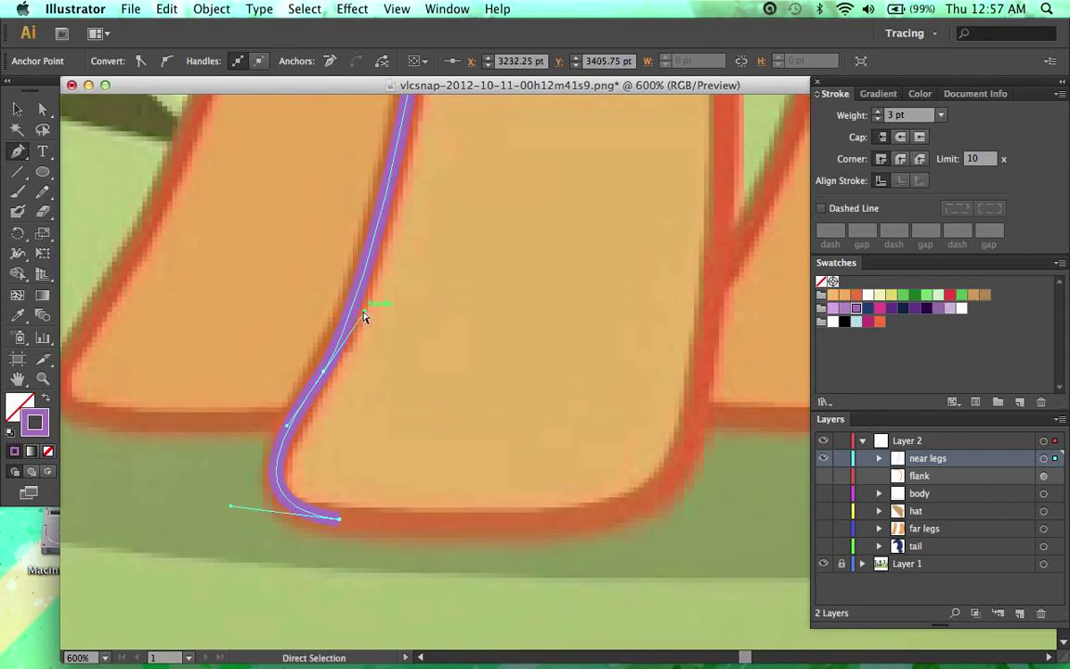
Step: Level the direction handle of the anchor at the front of the hoof's bottom edge
key("super+minus")
key("super+minus")
key("super+minus")
scroll(368, 319, "up", 5)
scroll(390, 307, "right", 2)
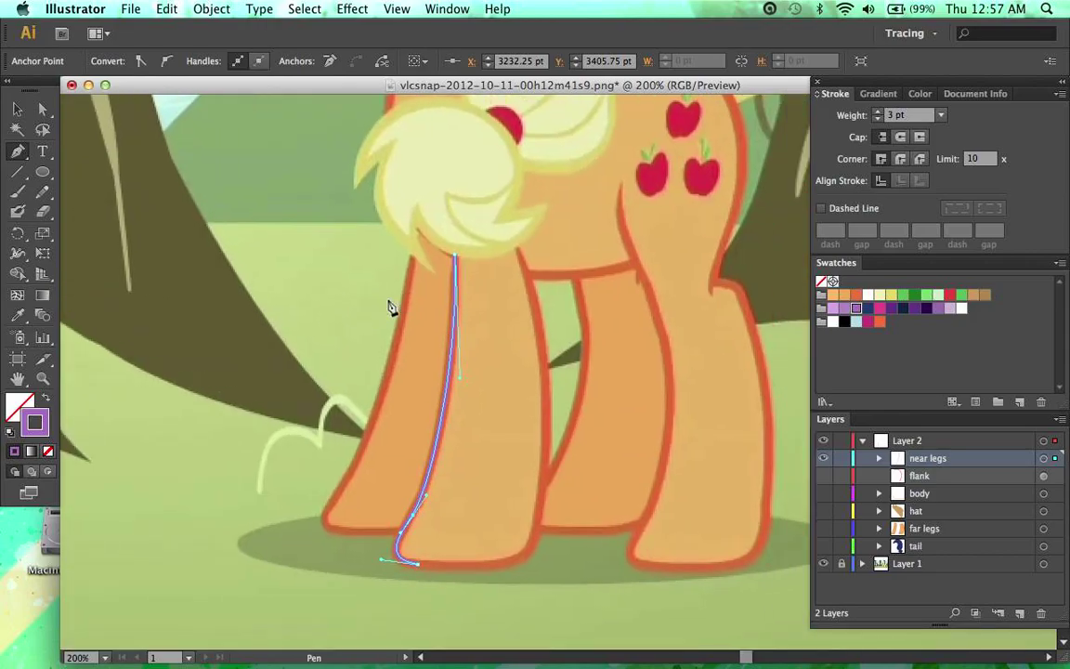
key("super+plus")
key("super+plus")
scroll(391, 308, "down", 6)
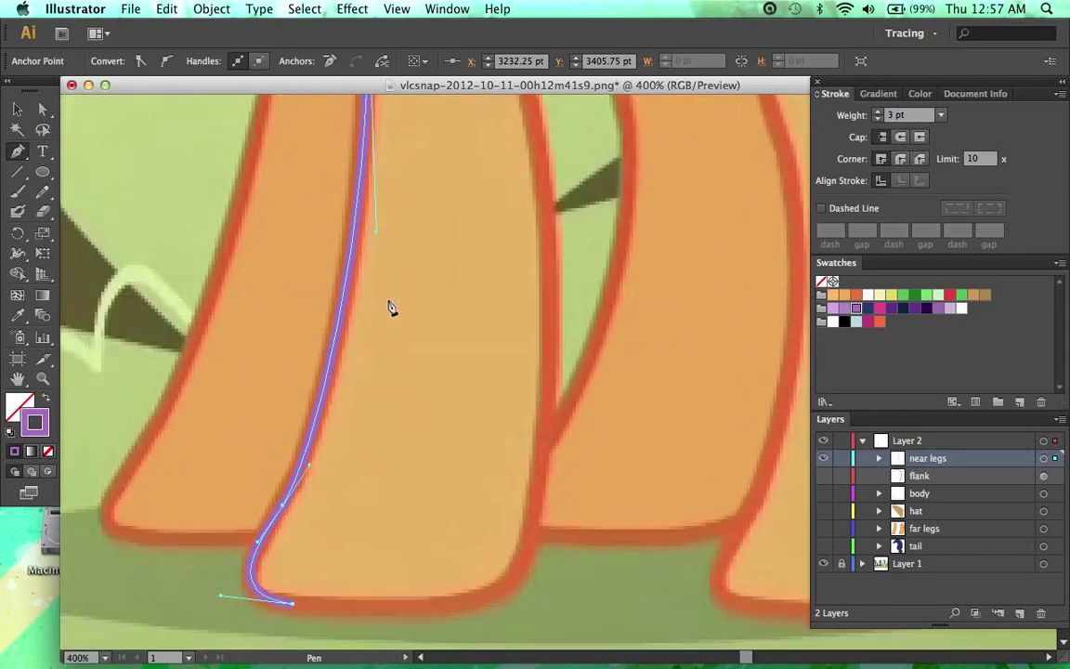
scroll(388, 308, "down", 1)
left_click_drag(223, 556, 223, 561)
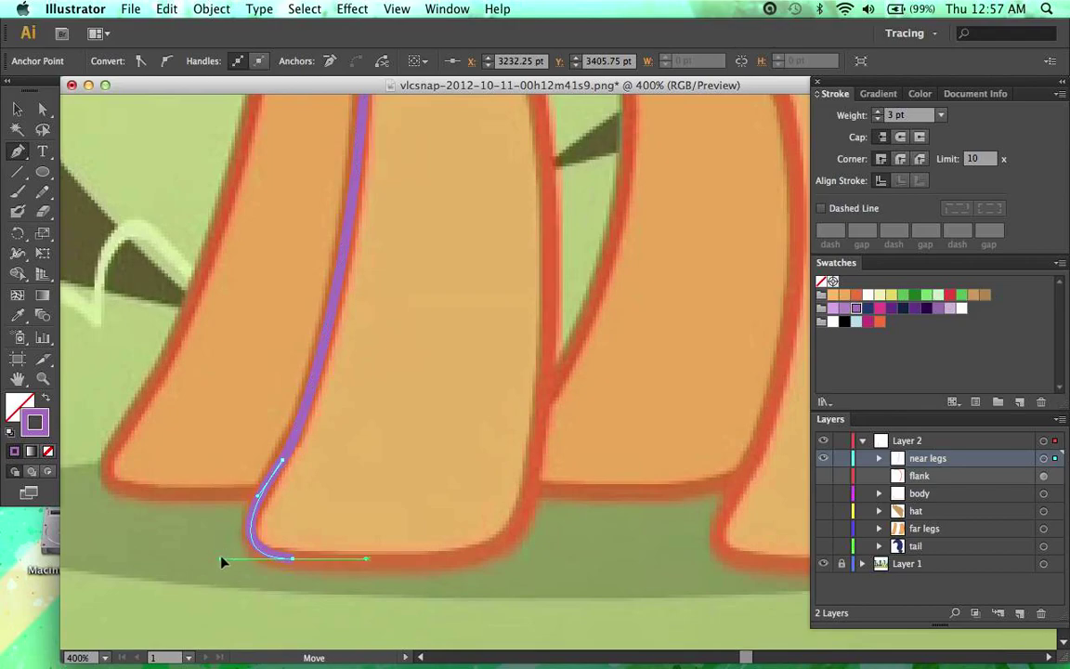
Step: Continue the path along the hoof's bottom edge, around its rear corner and up the back of the near front leg
left_click_drag(450, 562, 475, 555)
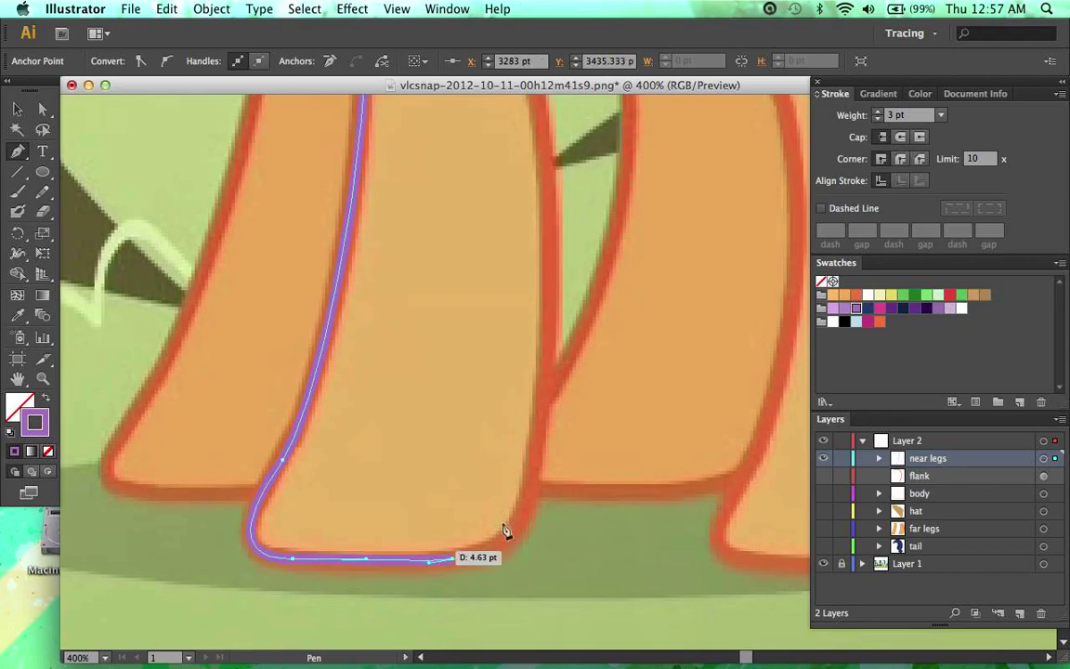
left_click_drag(538, 455, 538, 400)
left_click_drag(535, 506, 536, 545)
scroll(537, 535, "up", 3)
key("super+minus")
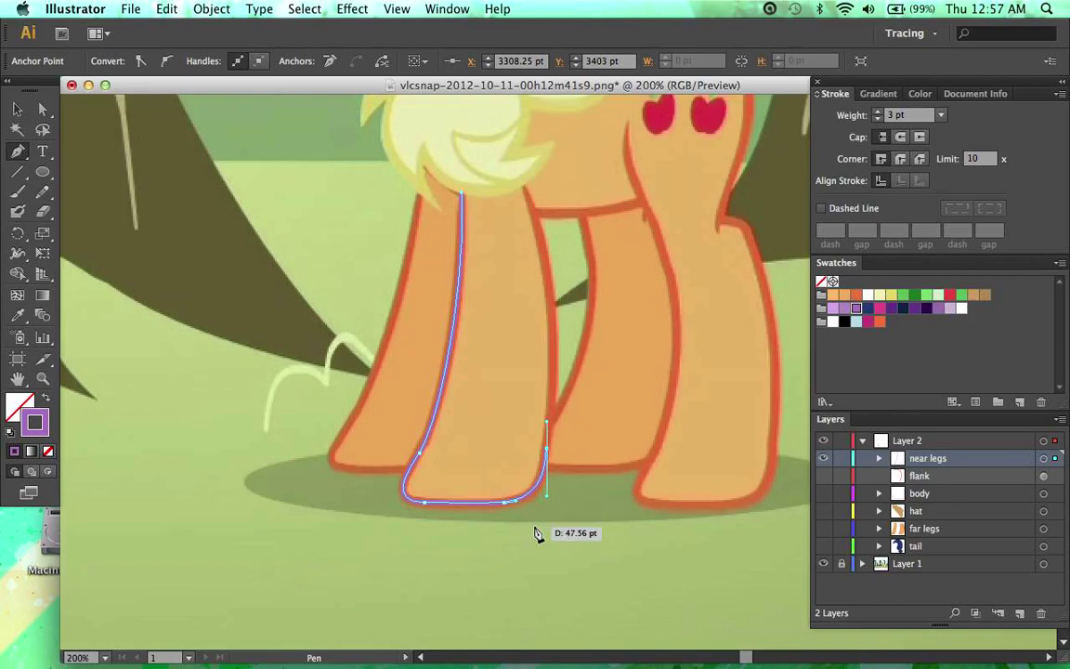
Step: End the path at the mane's lower edge and bend its last segment along the rear edge of the near front leg
left_click(525, 191)
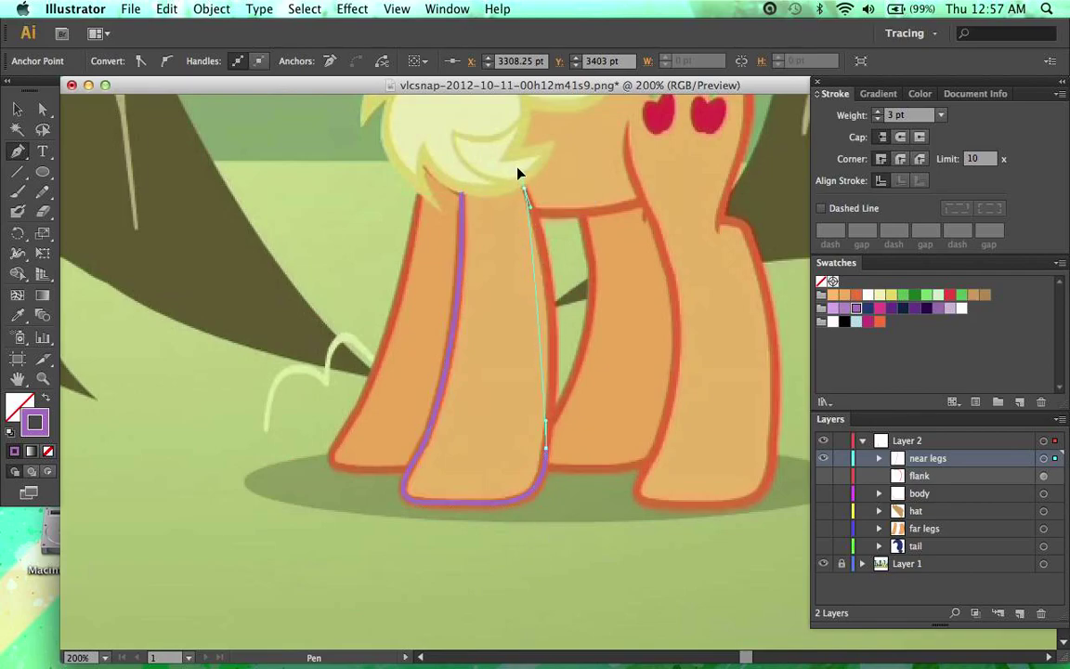
left_click_drag(535, 216, 571, 314)
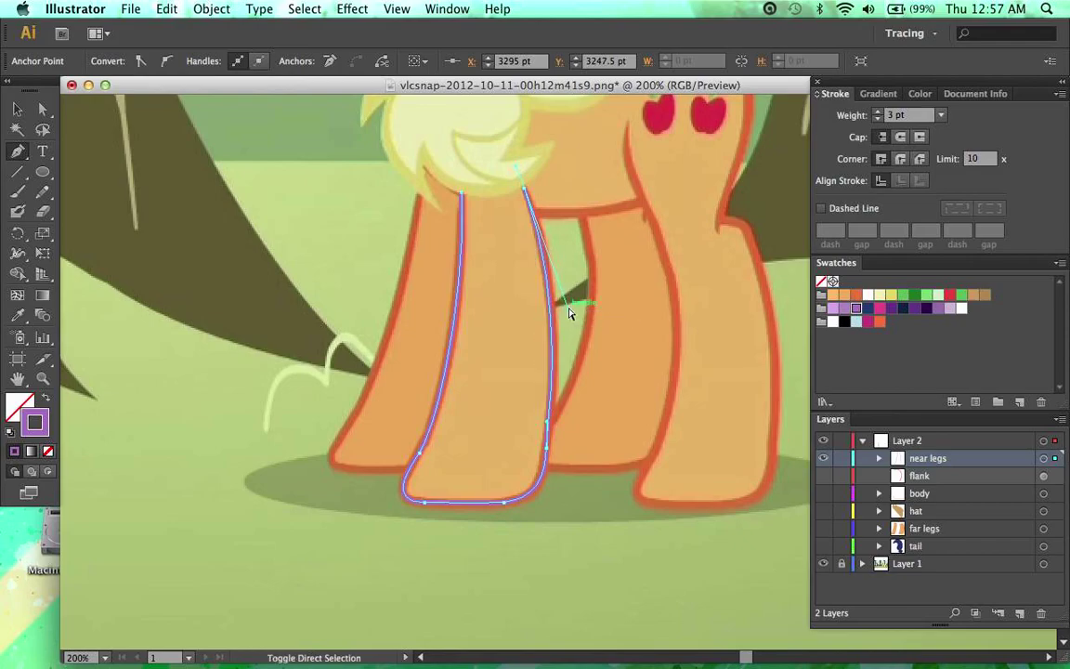
left_click(570, 314, "super")
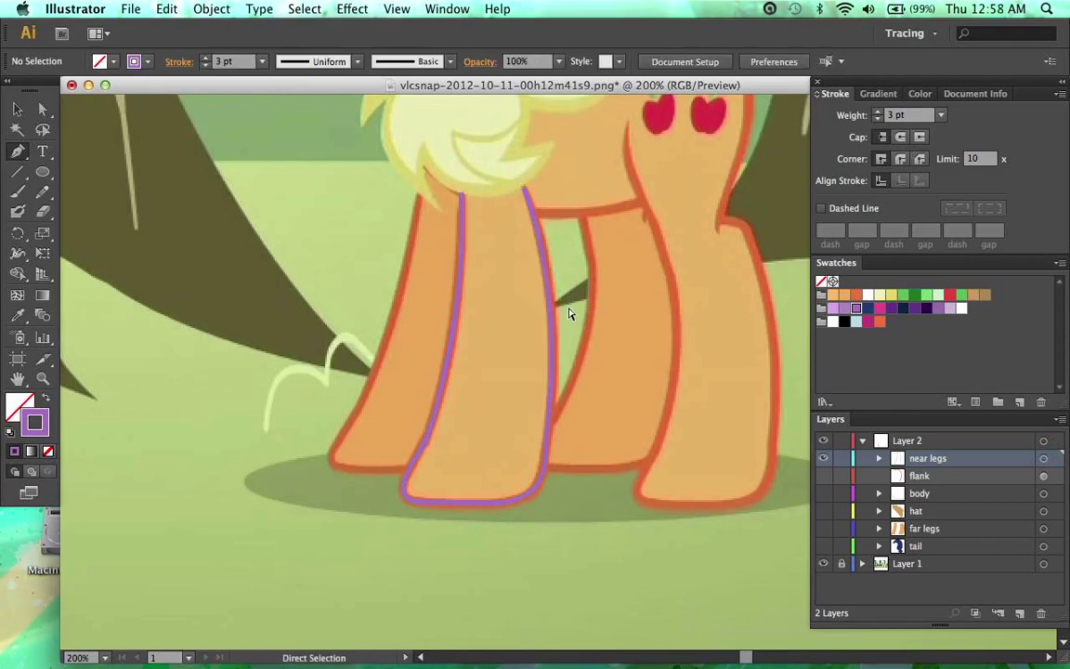
Step: With the Layer 1 reference image temporarily hidden, tilt the direction handles of the anchor above the hoof's rear corner to smooth the outline
key("super+equal")
key("super+equal")
scroll(571, 314, "down", 6)
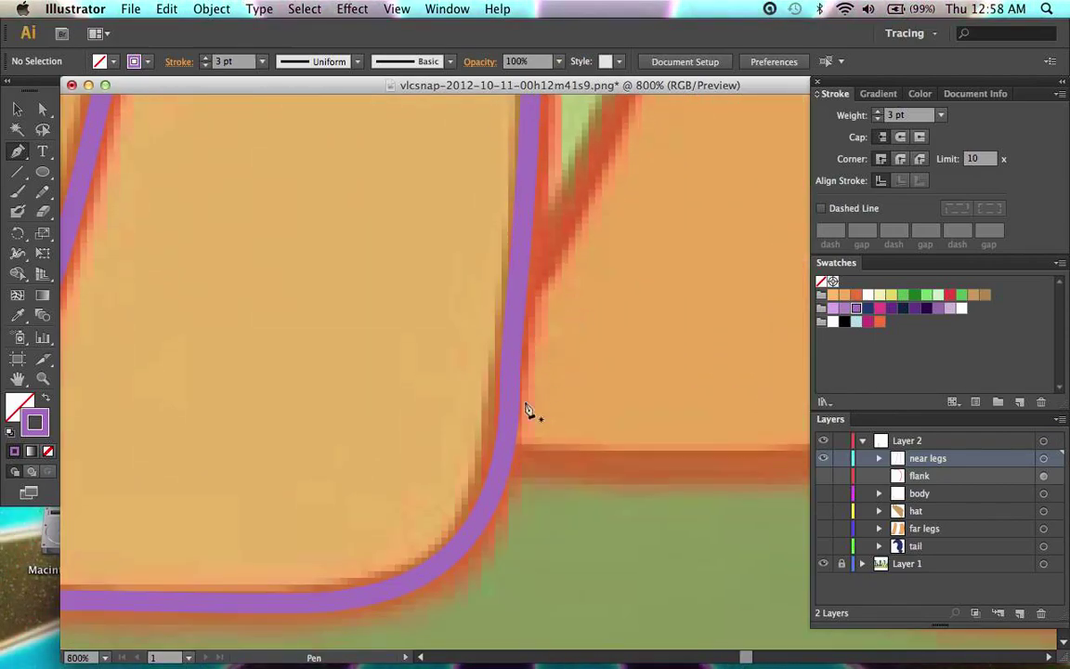
left_click(824, 565)
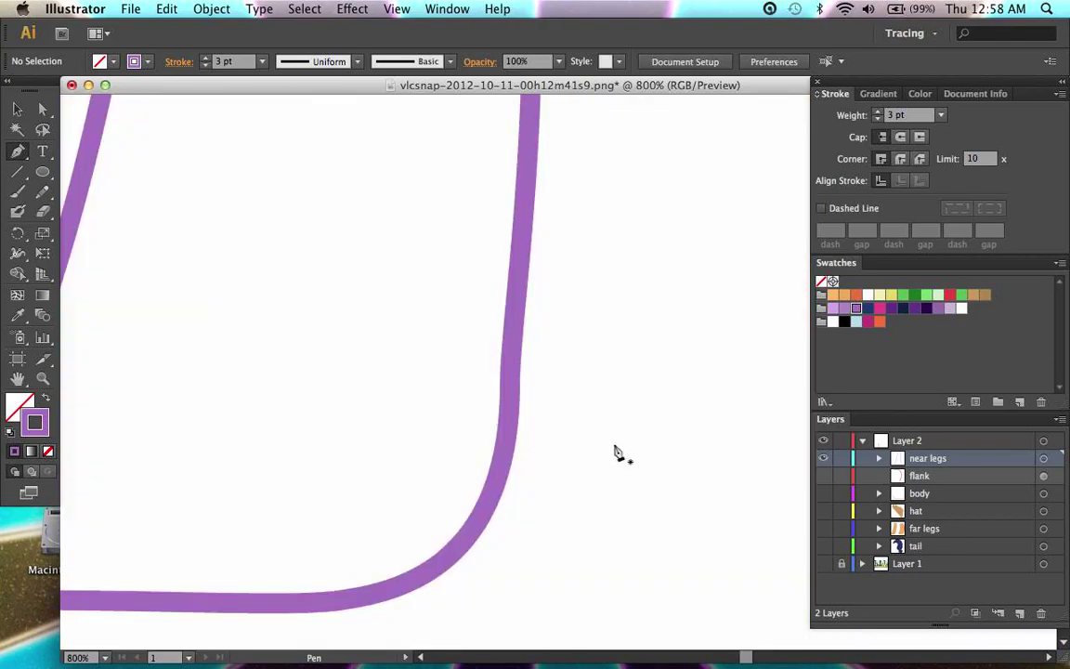
left_click(511, 374)
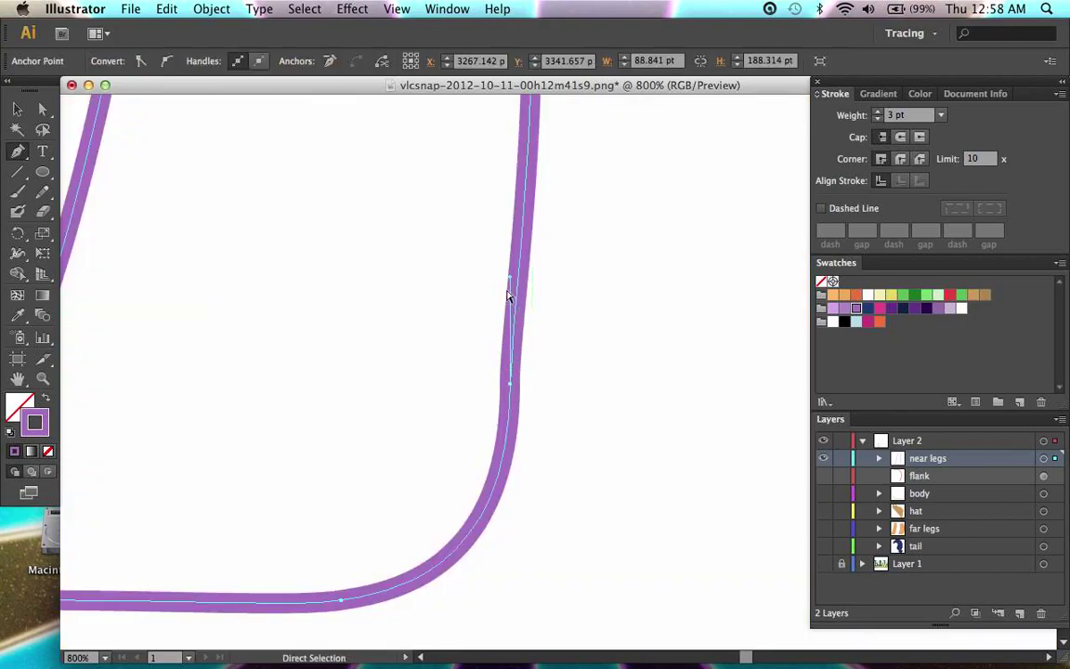
left_click(510, 383)
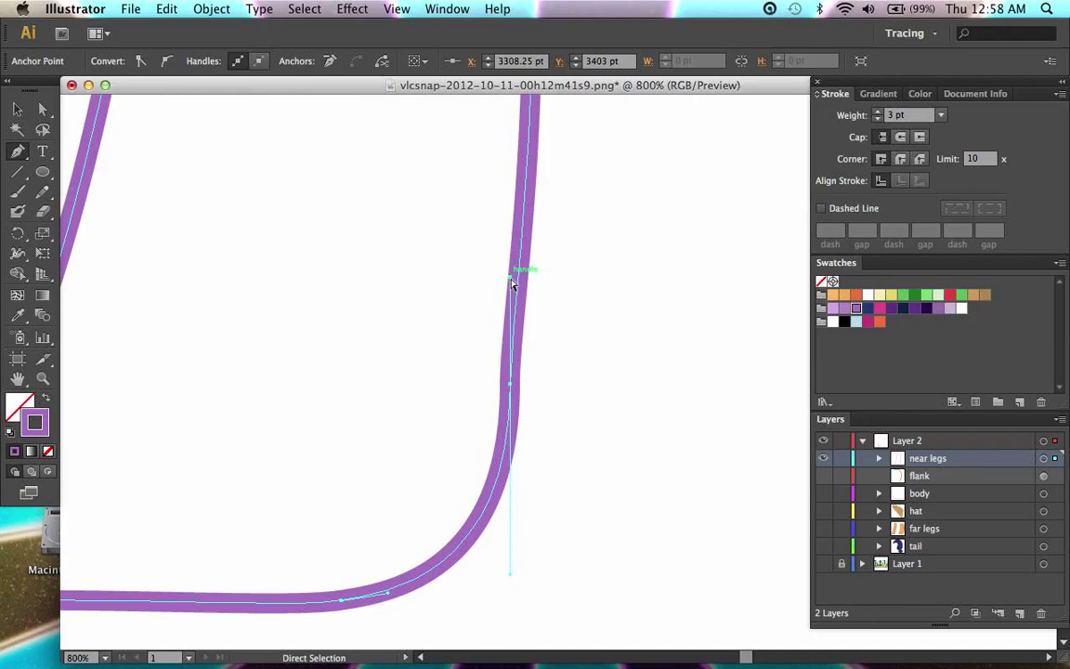
left_click_drag(514, 281, 527, 291)
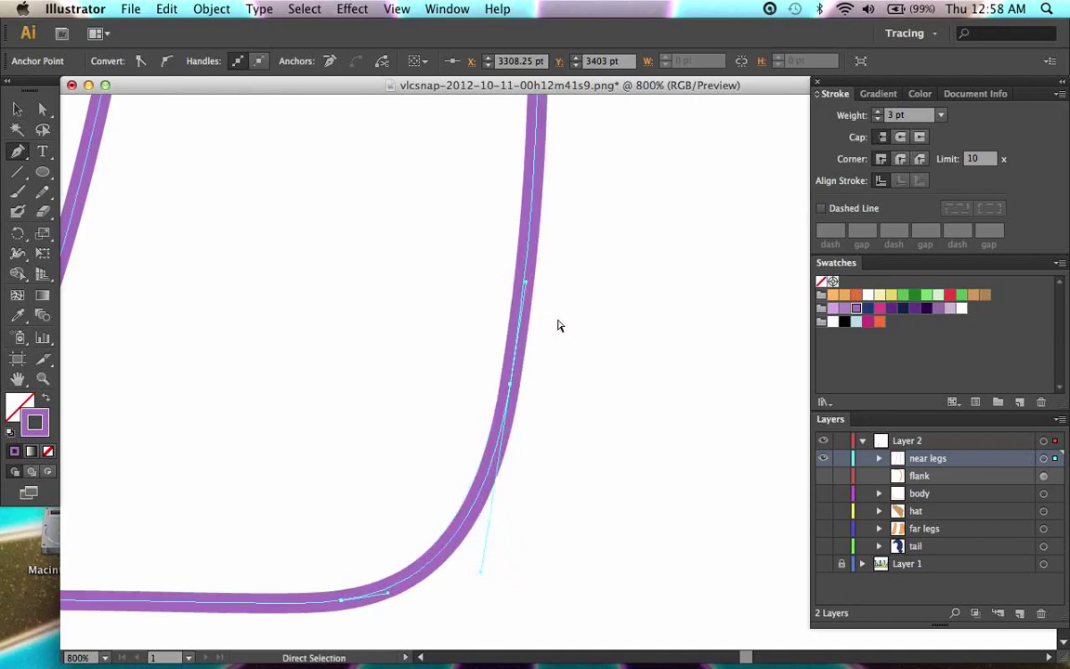
key("super+minus")
key("super+minus")
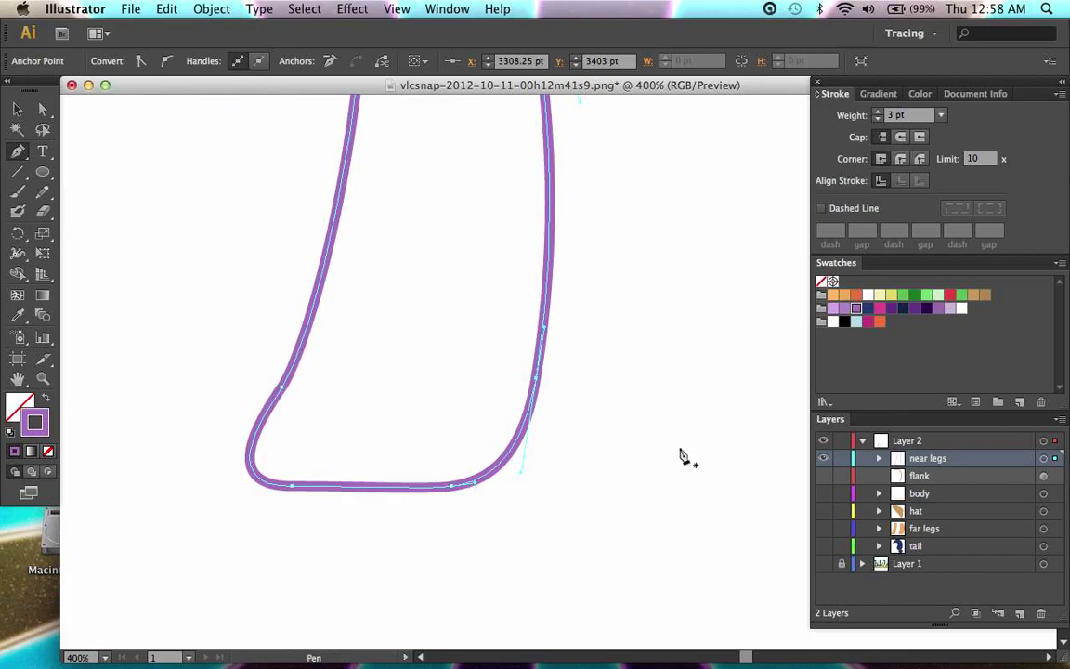
left_click(824, 564)
scroll(641, 460, "up", 5)
key("super+shift+a")
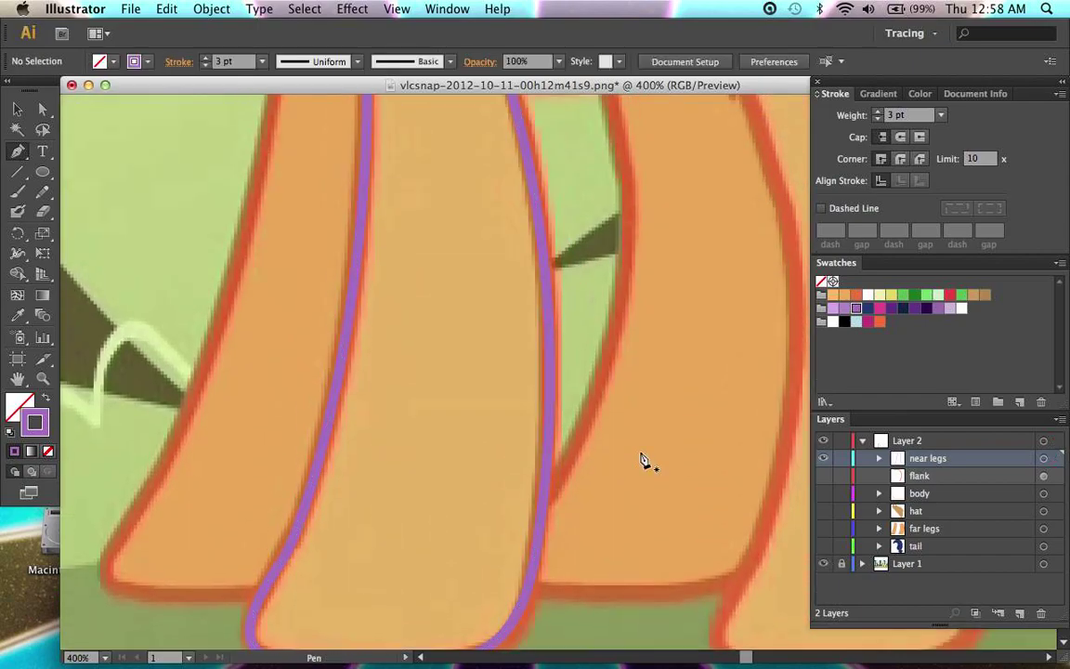
Step: Rename the finished path in the near legs sublayer as "front leg"
scroll(641, 460, "up", 5)
scroll(641, 459, "down", 10)
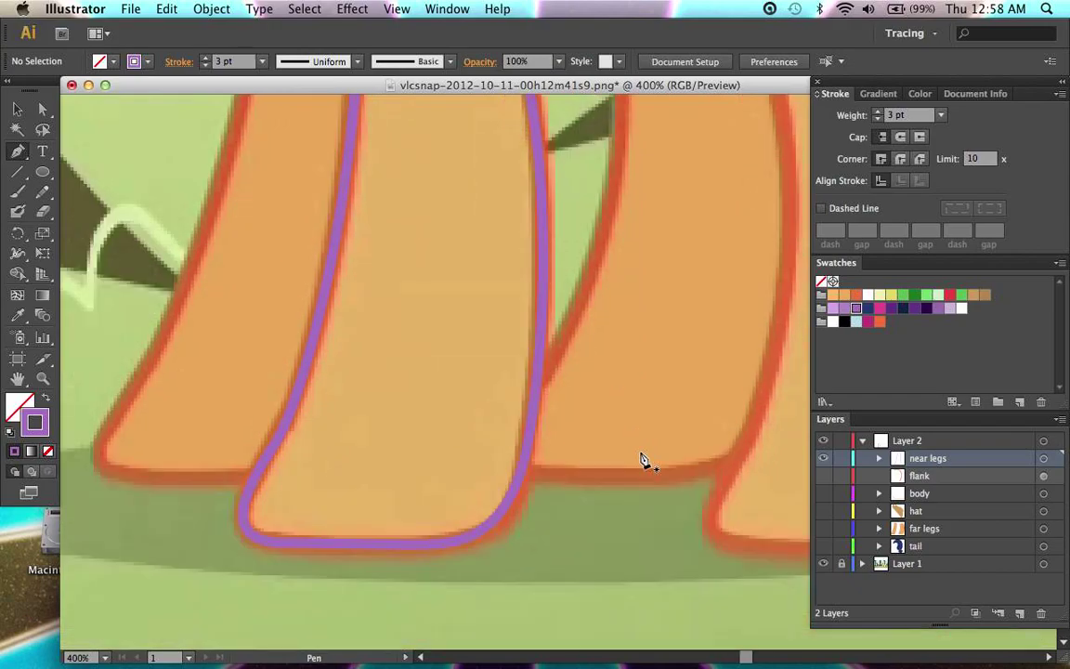
key("super+minus")
scroll(641, 459, "up", 5)
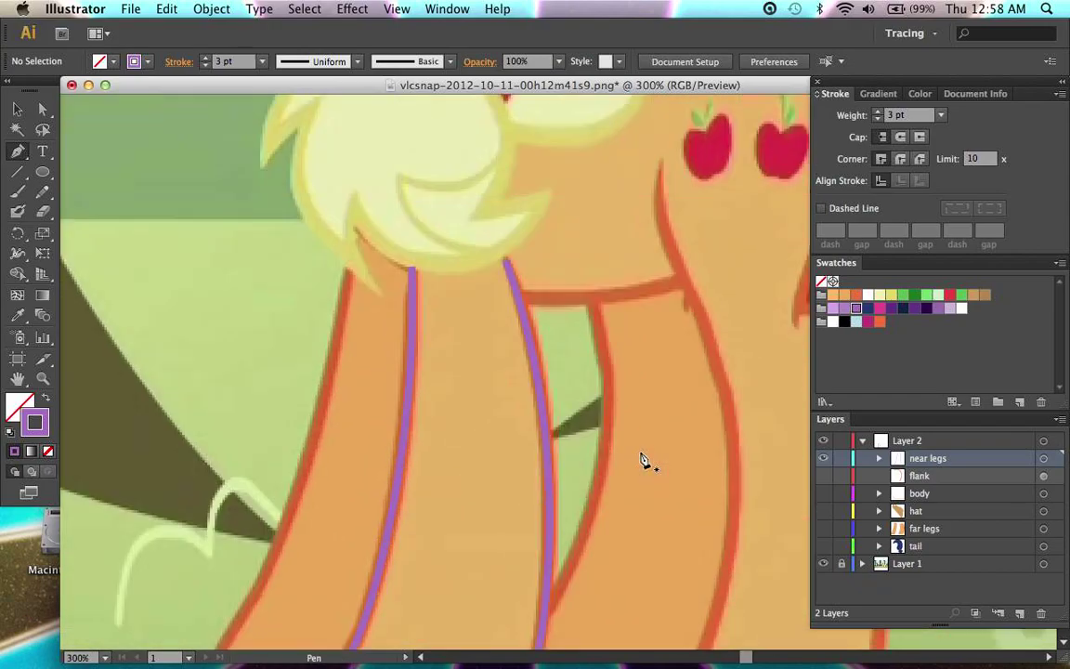
left_click(880, 459)
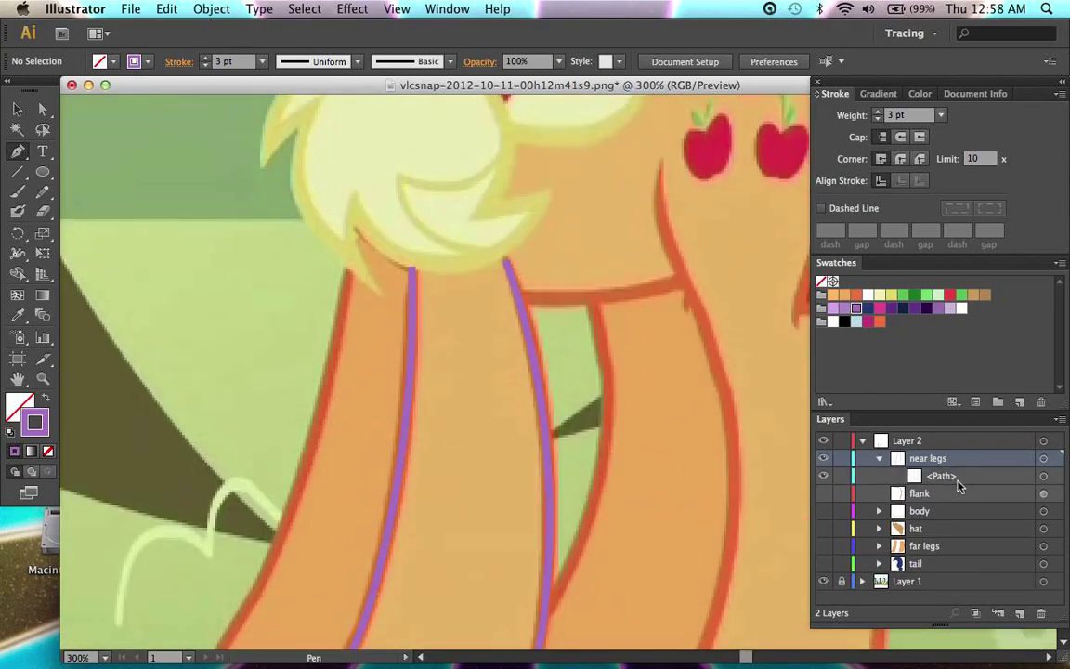
double_click(929, 475)
type("front leg")
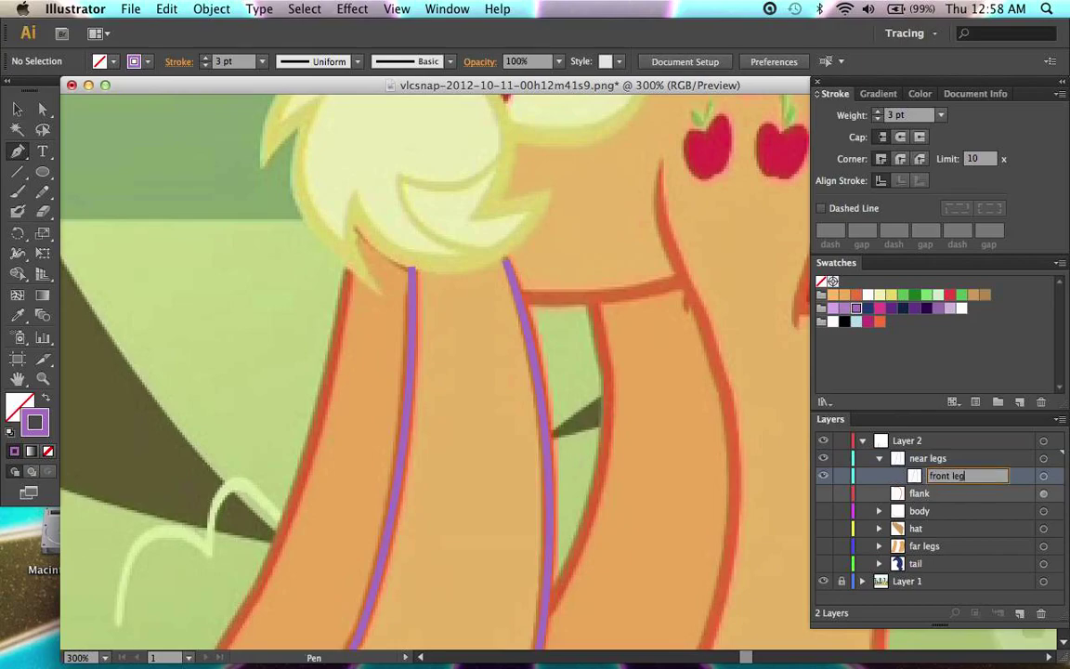
key("Return")
Step: Start a path at the notch behind the near hind leg and trace it around the hock and down the leg's rear edge
scroll(678, 480, "right", 5)
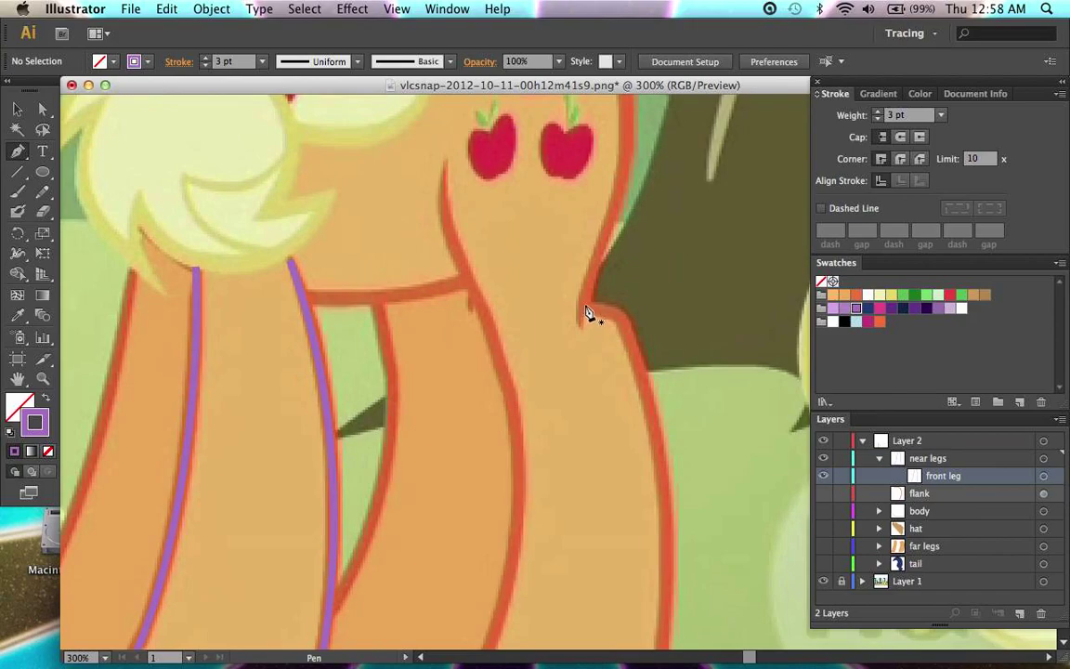
left_click_drag(599, 308, 633, 353)
scroll(633, 353, "down", 5)
left_click_drag(624, 450, 620, 501)
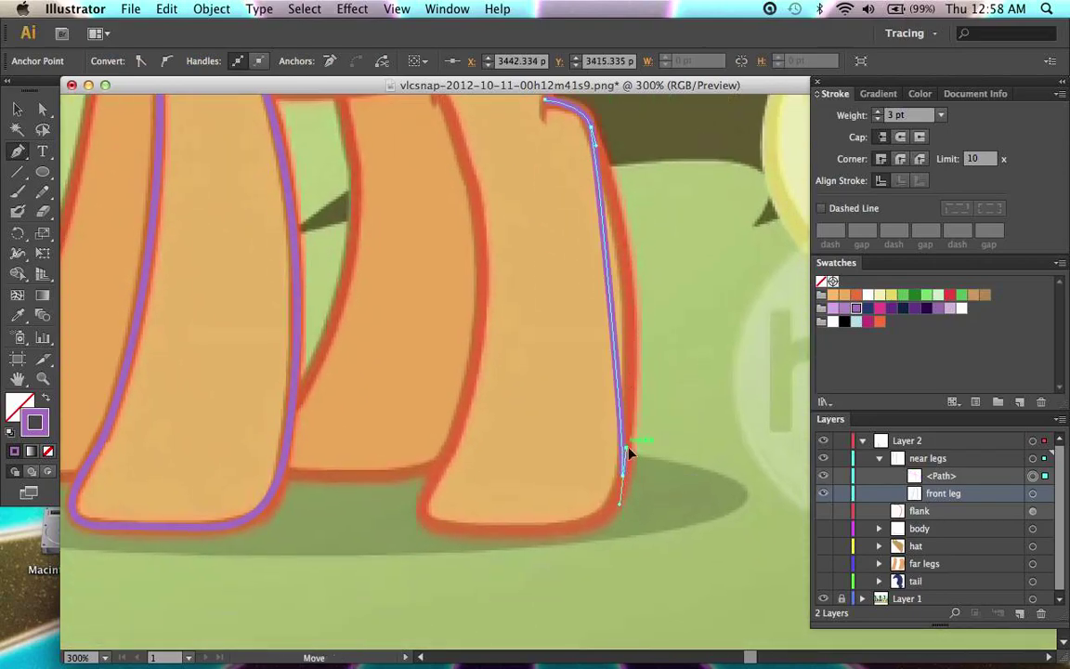
left_click_drag(627, 449, 599, 289)
Step: Adjust the first two anchors and their handles so the curve follows the outline at the top of the hock
scroll(609, 226, "up", 2)
key("super+equal")
key("super+equal")
scroll(610, 226, "up", 6)
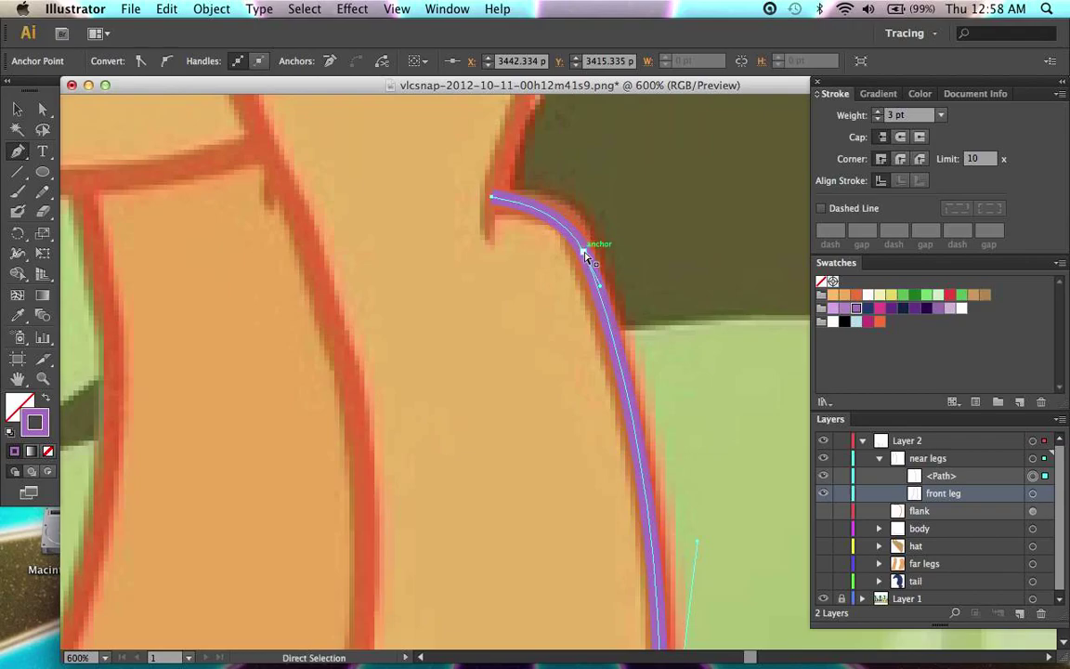
left_click_drag(568, 219, 495, 209)
key("p")
scroll(494, 209, "down", 10)
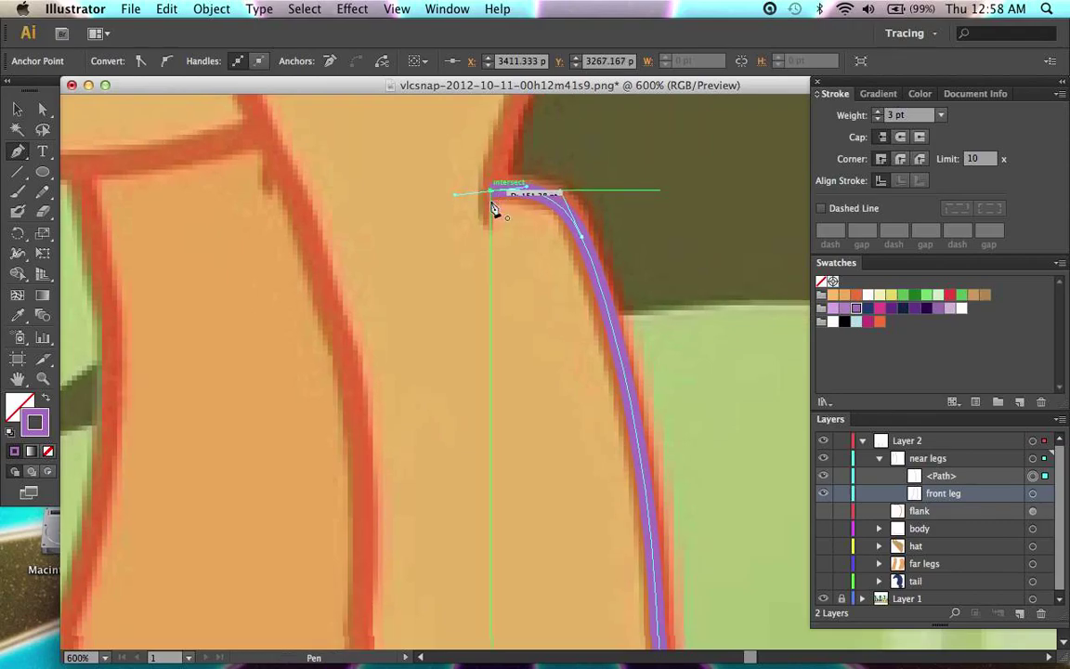
Step: Continue the path around the hind hoof's rear corner, along its bottom edge and around the front corner, lengthening the last anchor's handle
scroll(494, 209, "down", 5)
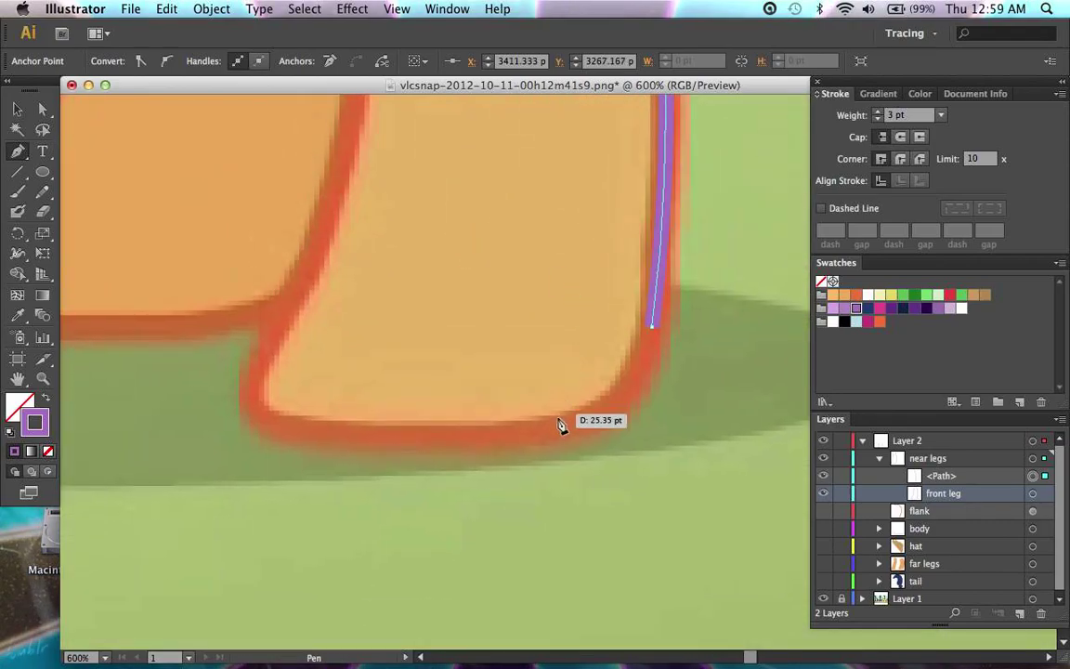
mouse_move(550, 426)
left_mouse_down()
mouse_move(509, 436)
mouse_move(316, 431)
left_mouse_up()
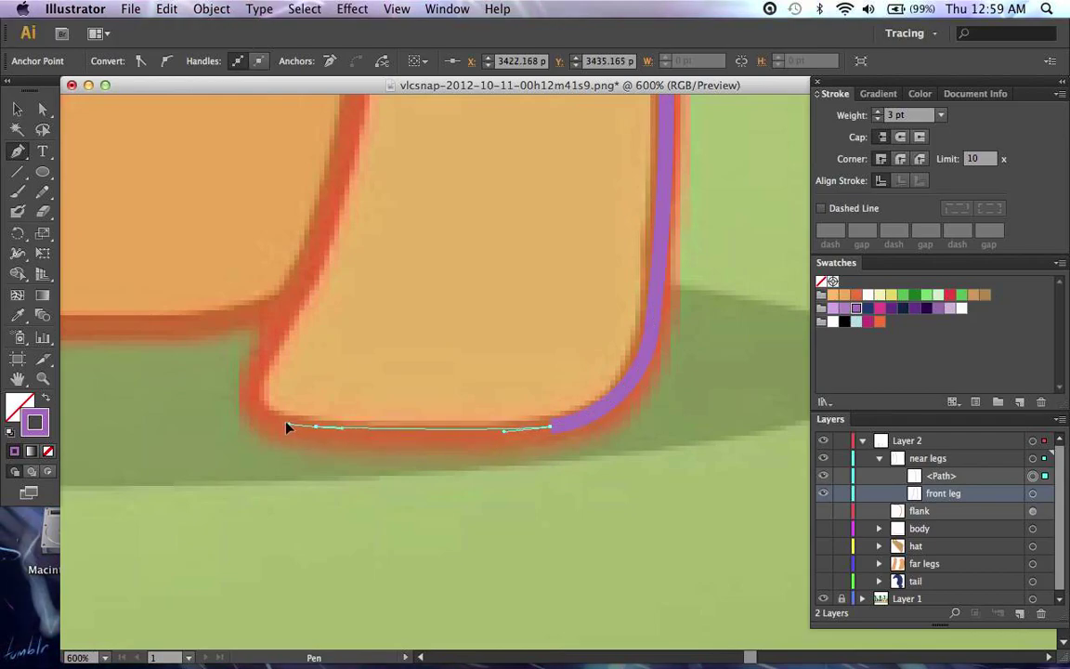
left_click(281, 425)
left_click_drag(283, 316, 327, 247)
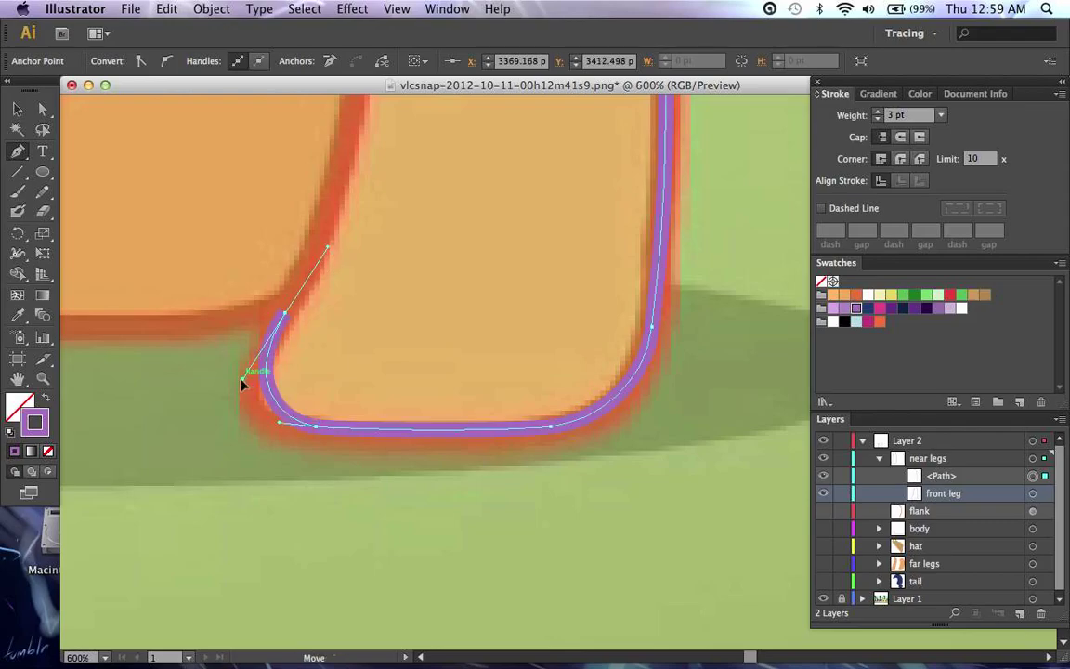
left_click_drag(246, 383, 224, 422)
key("super+minus")
key("super+minus")
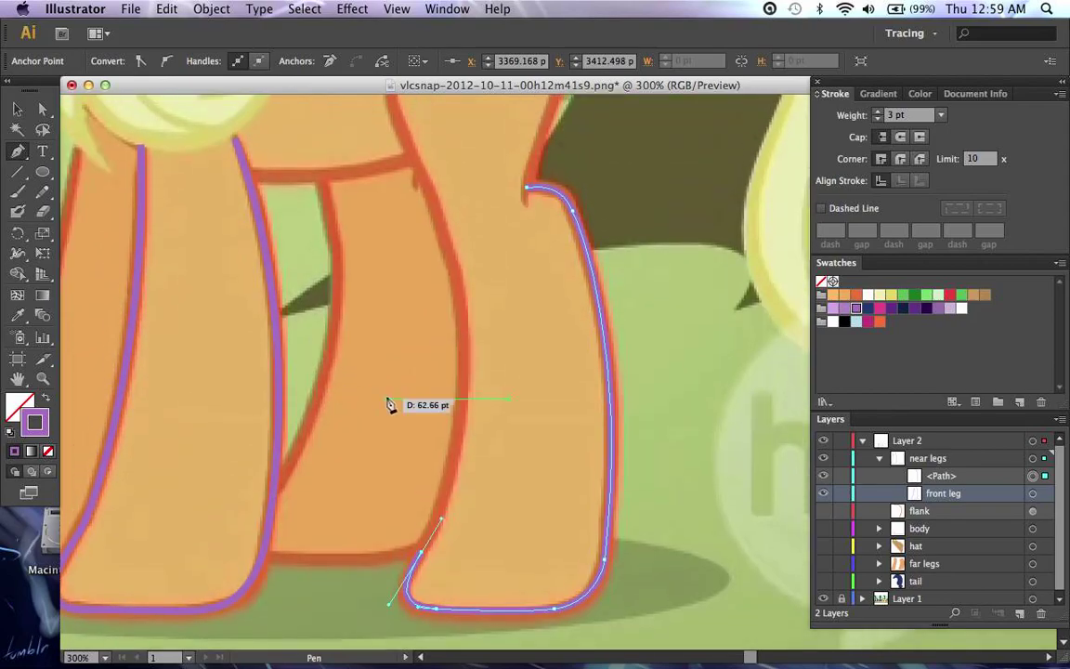
Step: Trace the front edge of the near hind leg up to the end of the flank line beside the apples, finishing the path
left_click_drag(441, 217, 426, 177)
left_click_drag(457, 263, 492, 409)
scroll(493, 412, "up", 4)
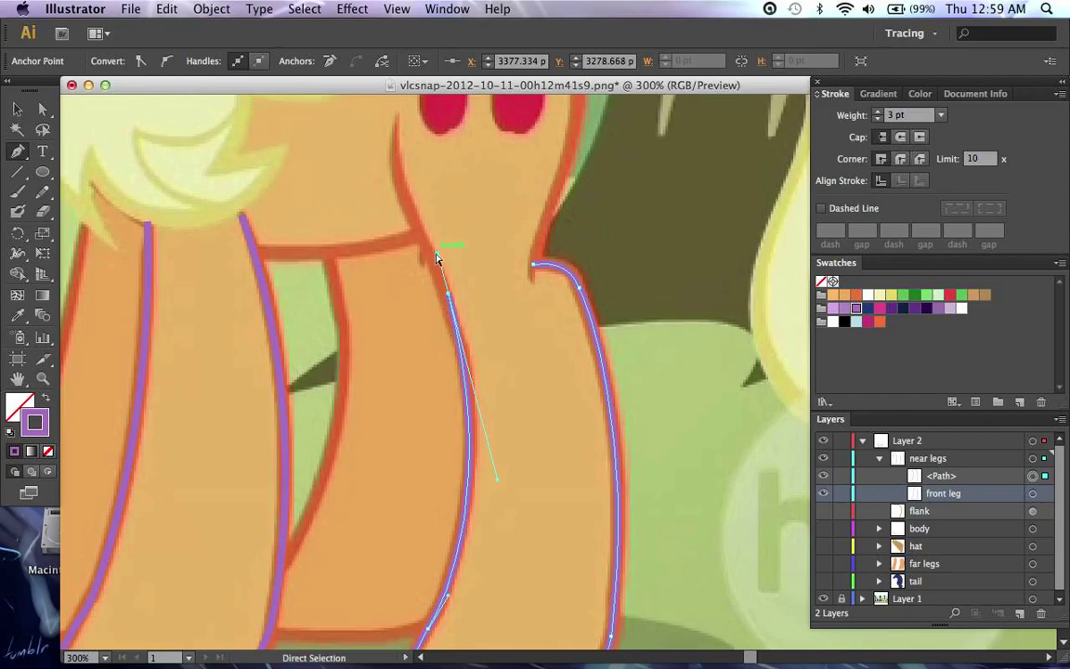
scroll(457, 352, "up", 5)
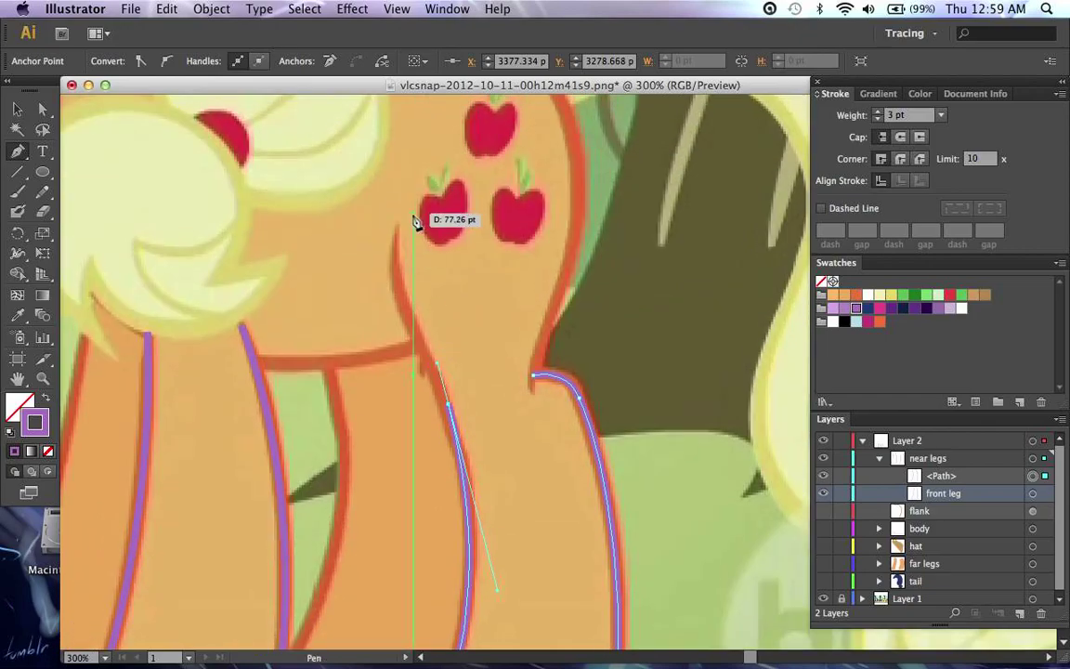
left_click_drag(398, 249, 405, 188)
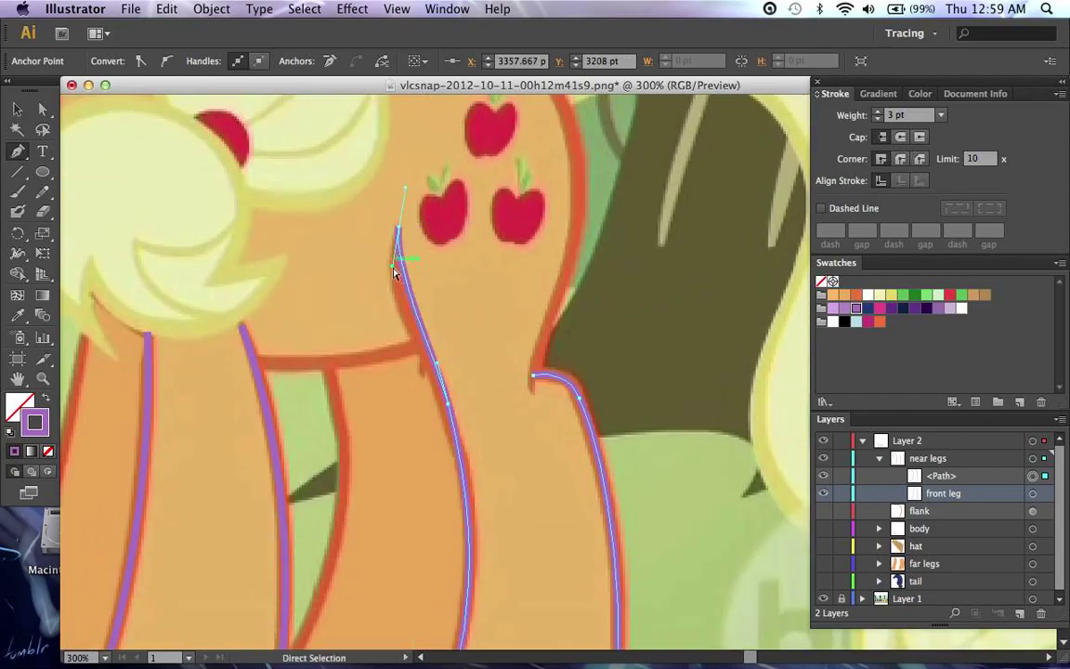
left_click_drag(393, 267, 393, 292)
scroll(394, 311, "down", 4)
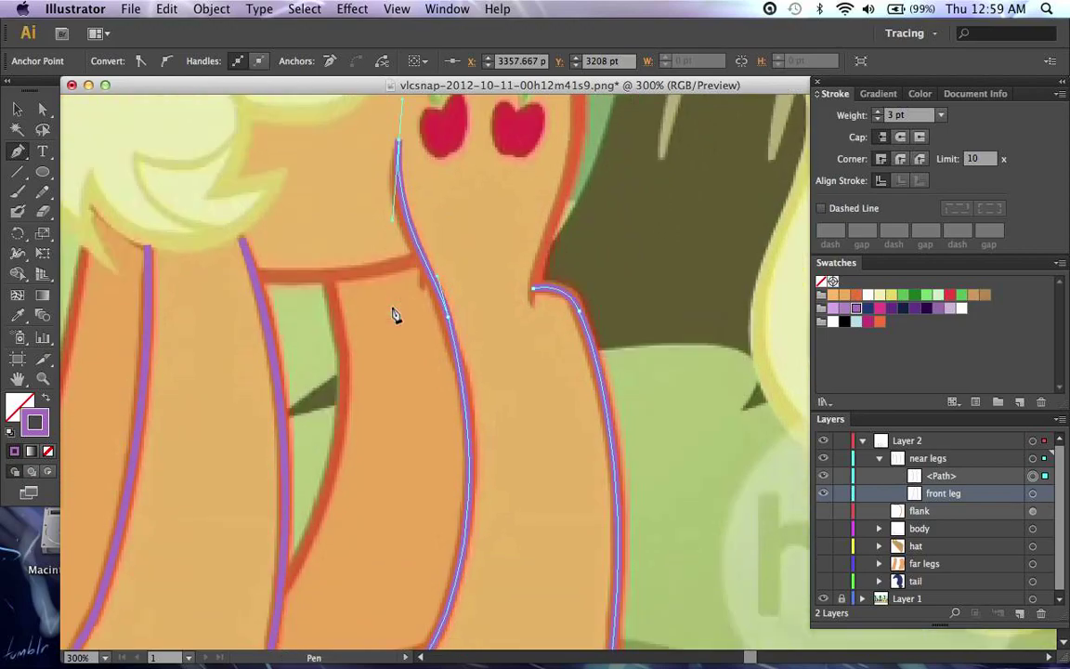
left_click(513, 388, "ctrl")
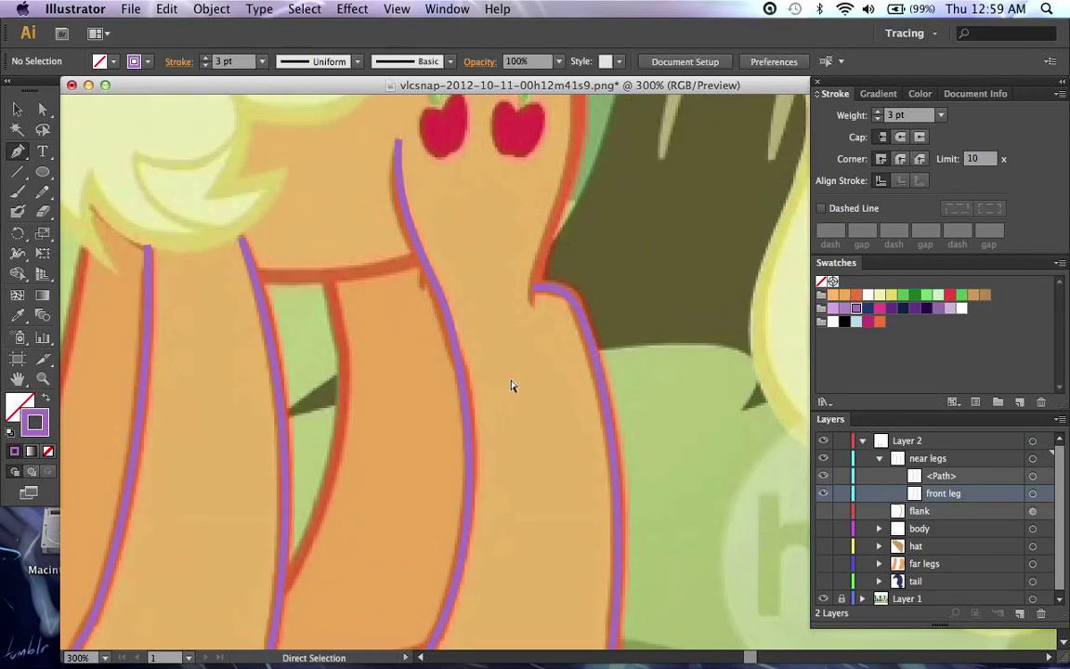
Step: Adjust both direction handles of the anchor just below the belly line to smooth the hind leg's front edge
key("super+=")
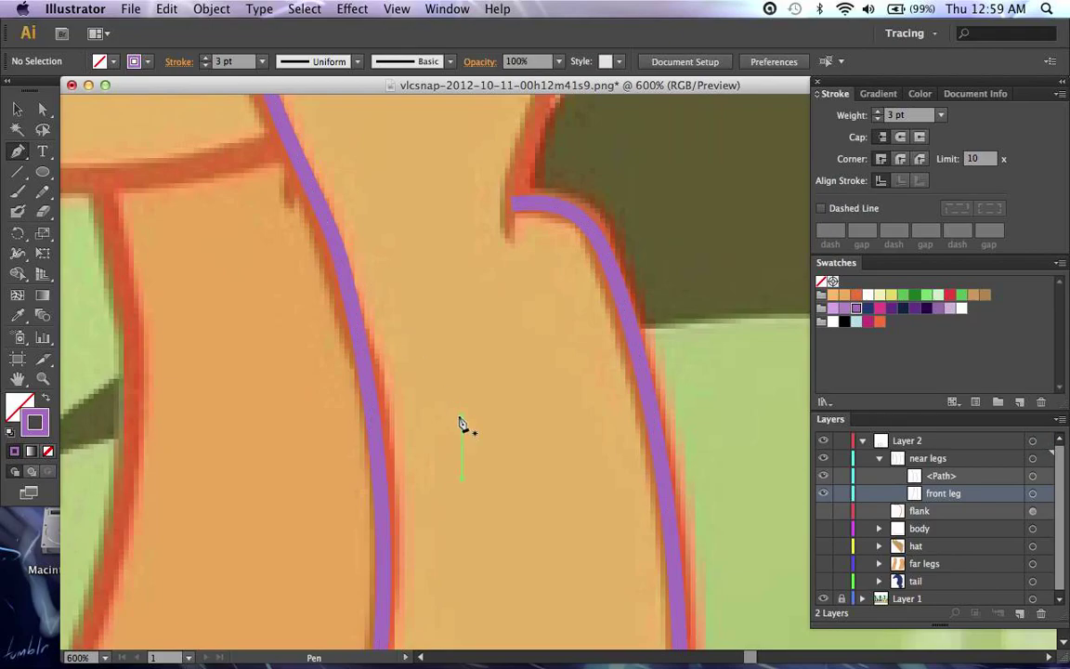
key("ctrl+minus")
left_click(469, 411, "ctrl")
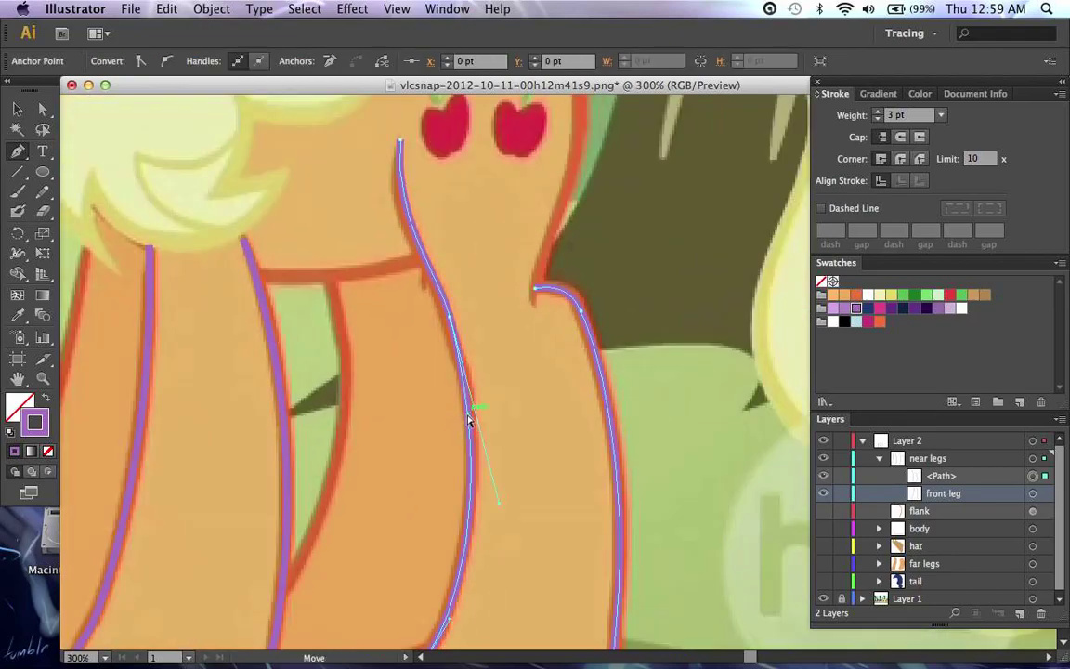
left_click(450, 320, "ctrl")
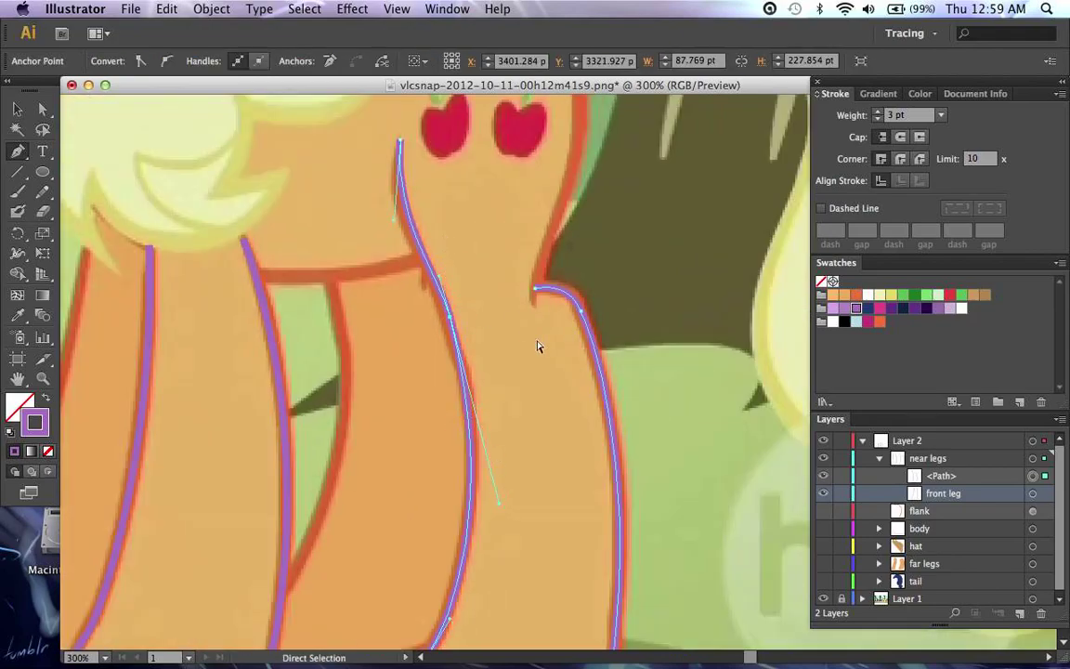
left_click_drag(501, 507, 506, 442)
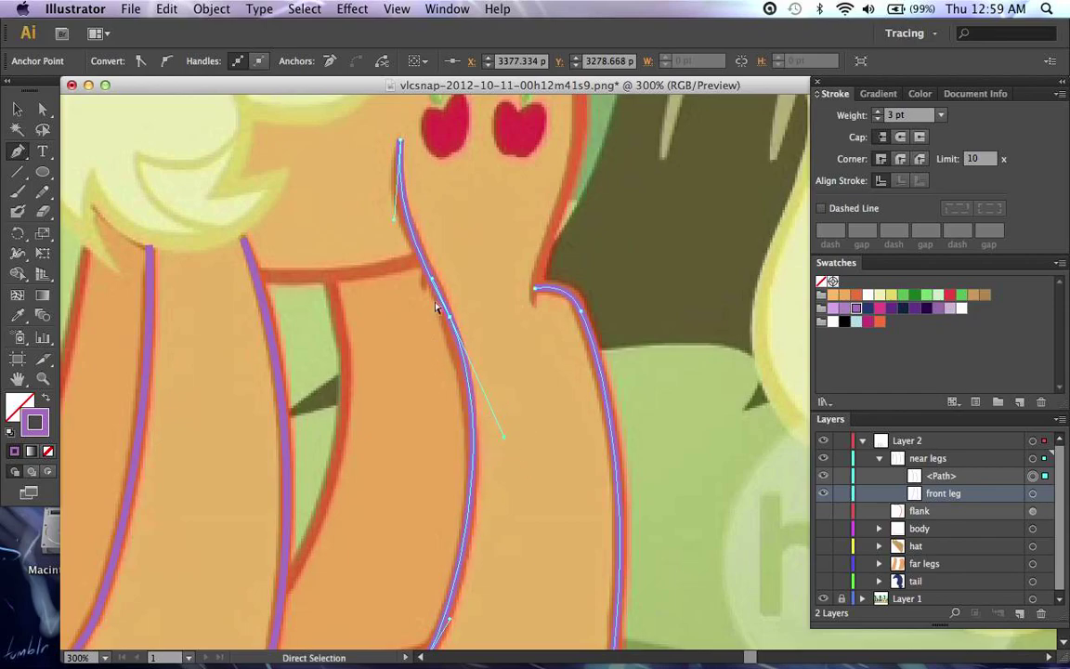
left_click_drag(430, 283, 439, 304)
scroll(511, 382, "down", 10)
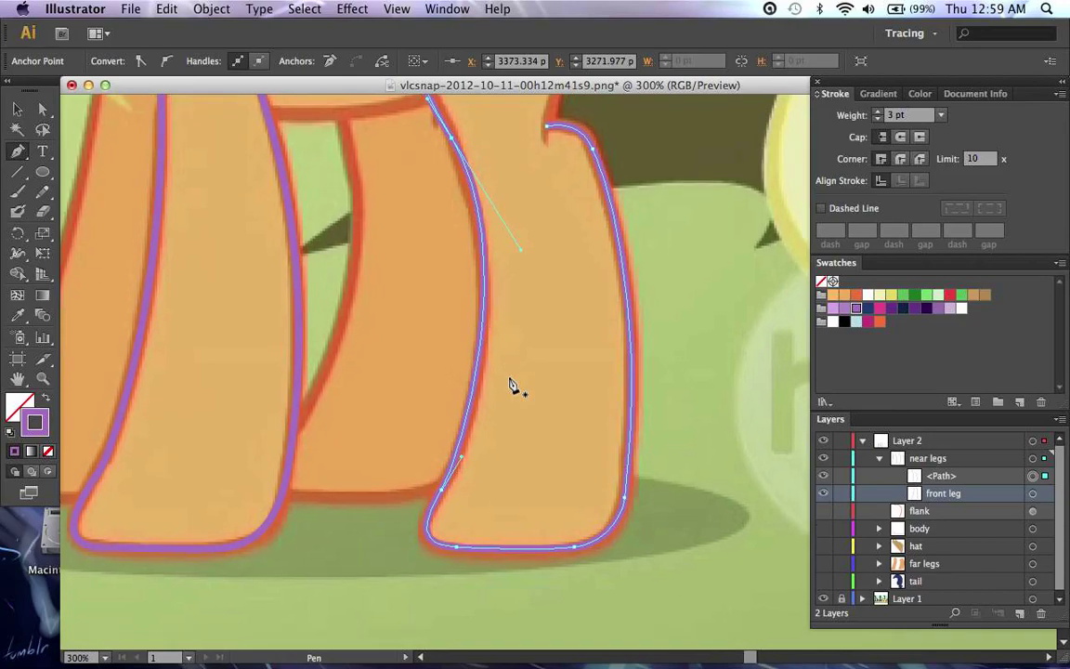
left_click(510, 384, "super")
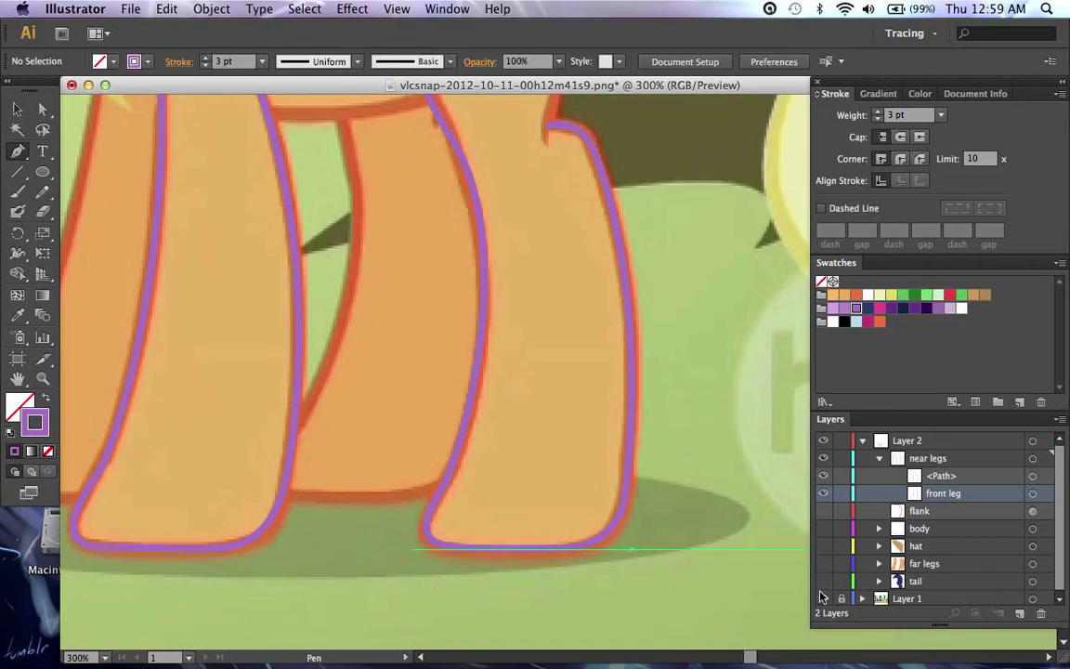
Step: Hide the reference image, lengthen the upper handle of the anchor above the near hind hoof's front corner, and show the image again
key("super+shift+w")
key("super+equal")
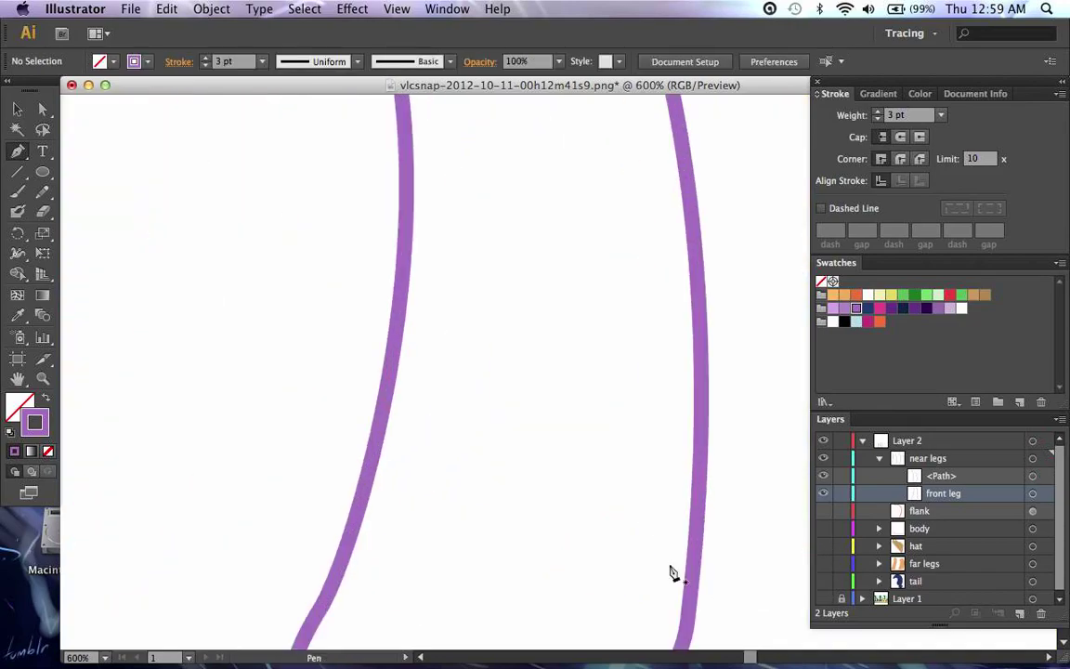
scroll(671, 574, "down", 3)
left_click(319, 447)
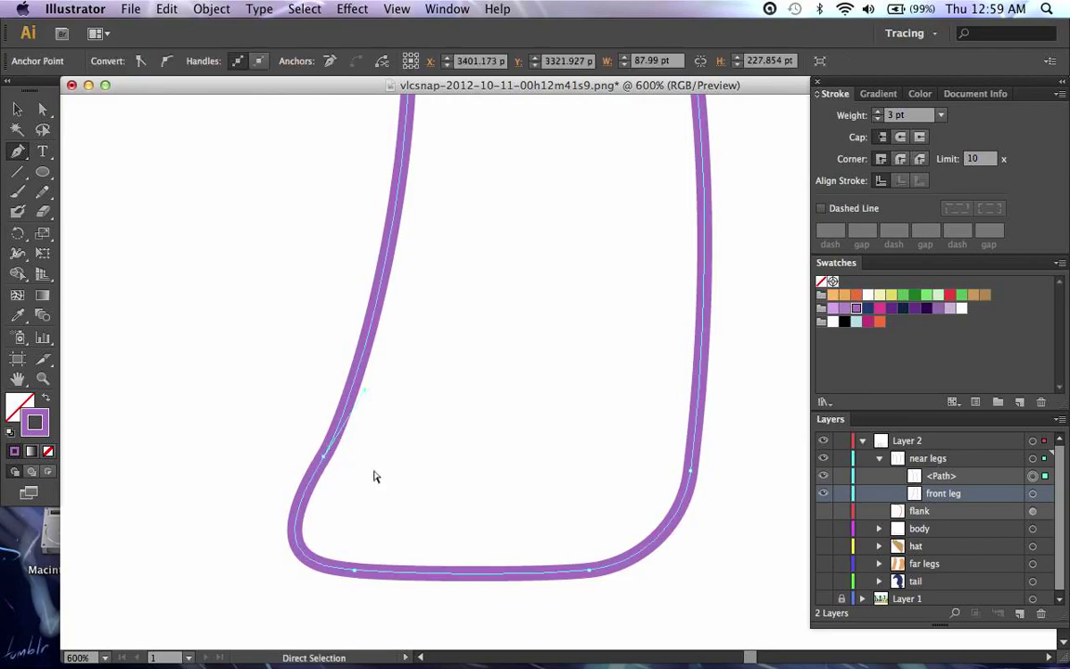
left_click(324, 457)
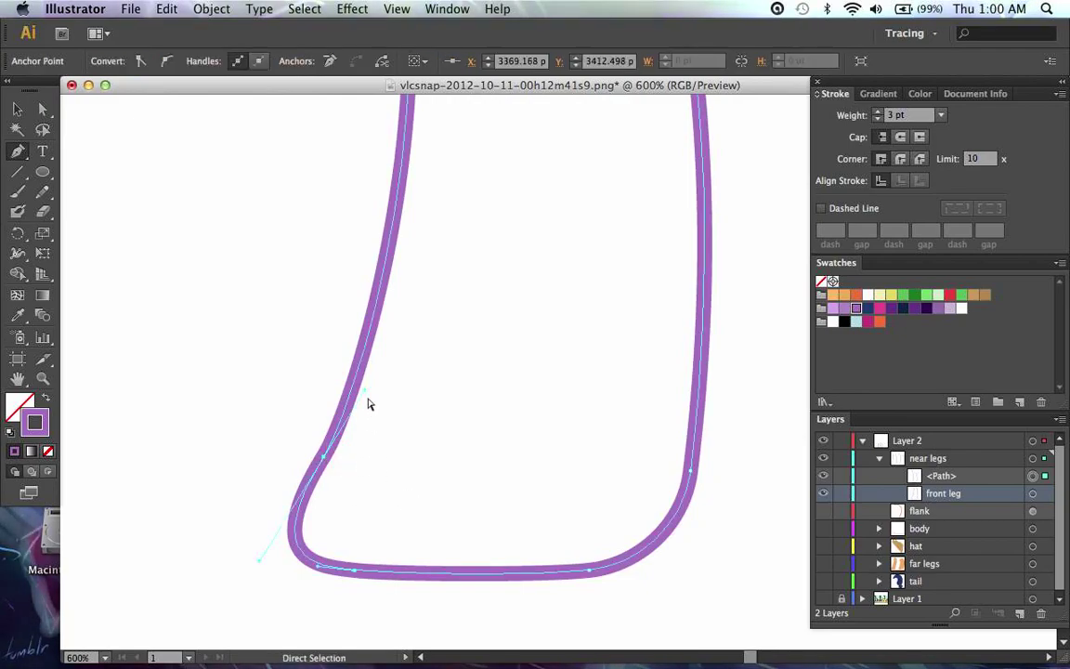
left_click_drag(366, 390, 370, 382)
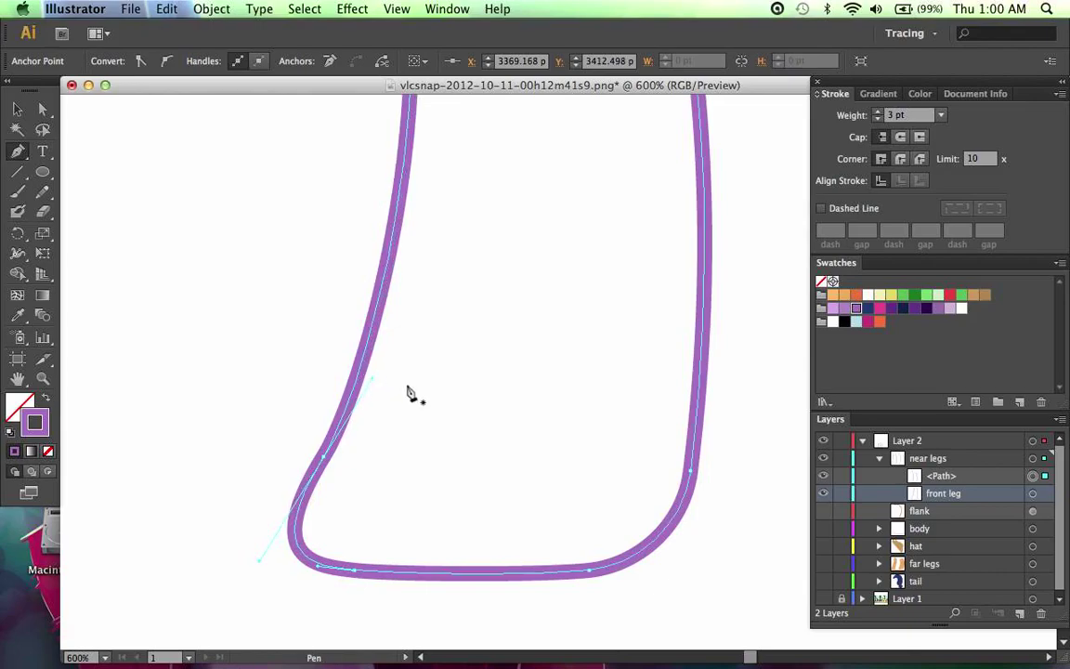
left_click(469, 453, "super")
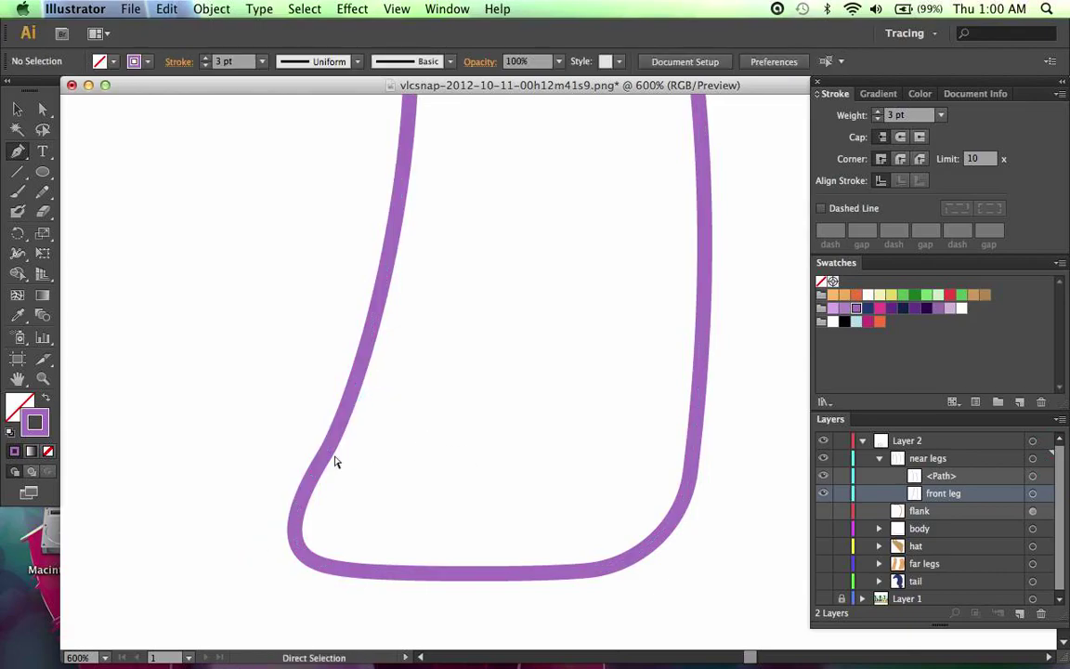
left_click(327, 459, "super")
left_click(470, 451, "super")
left_click(823, 599)
Step: Select the hind leg path and move the flank sublayer above the near legs sublayer
key("super+minus")
key("super+minus")
key("super+minus")
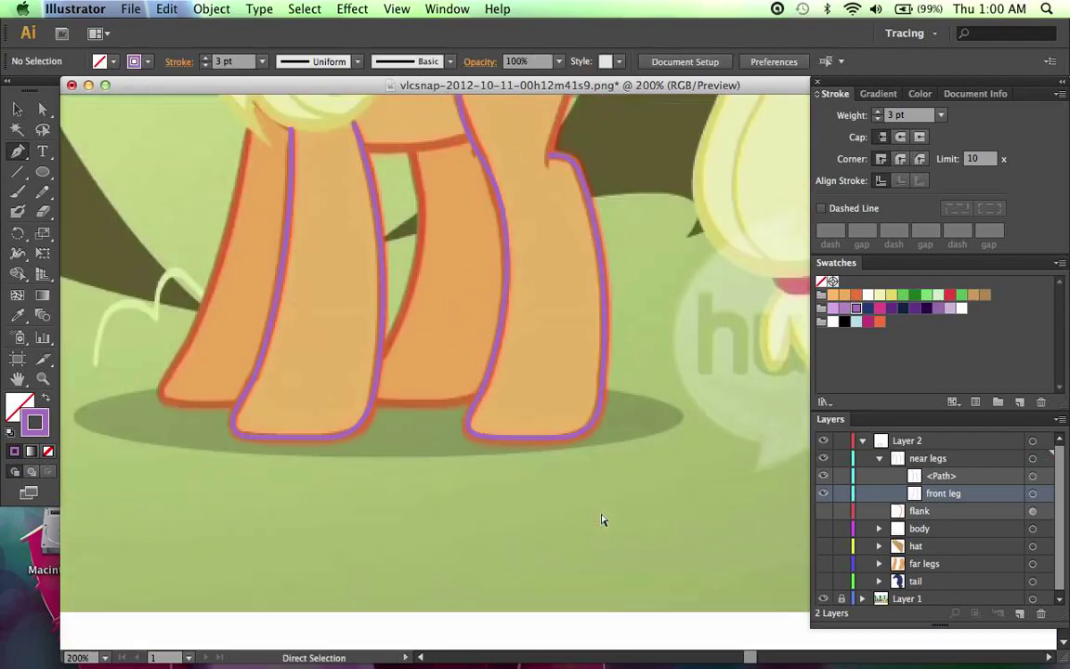
scroll(602, 522, "up", 2)
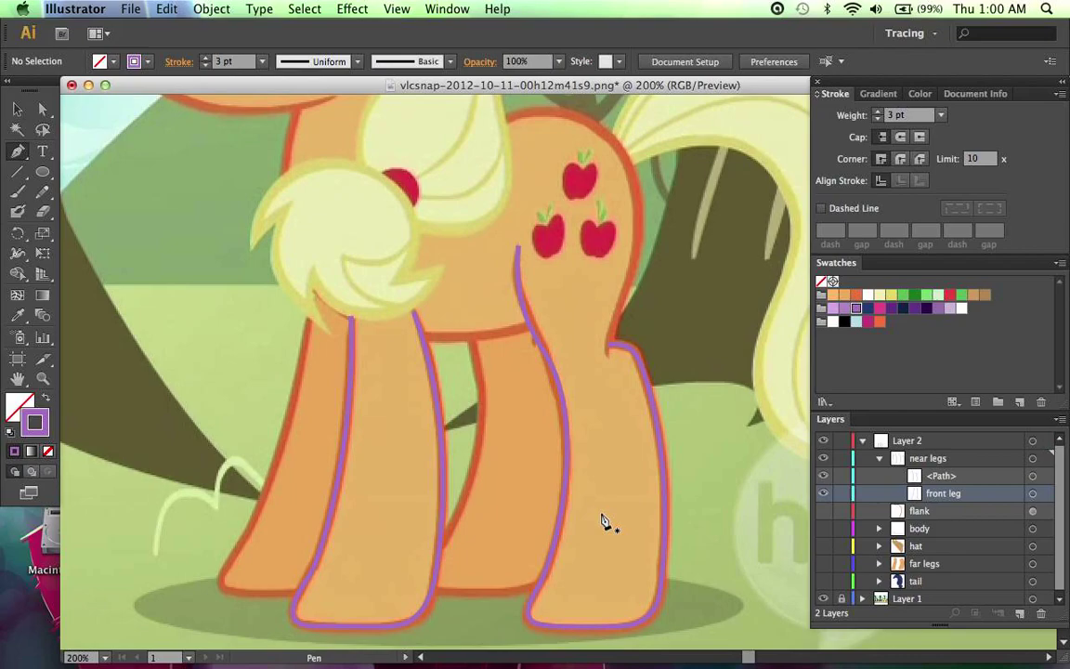
left_click(549, 357, "super")
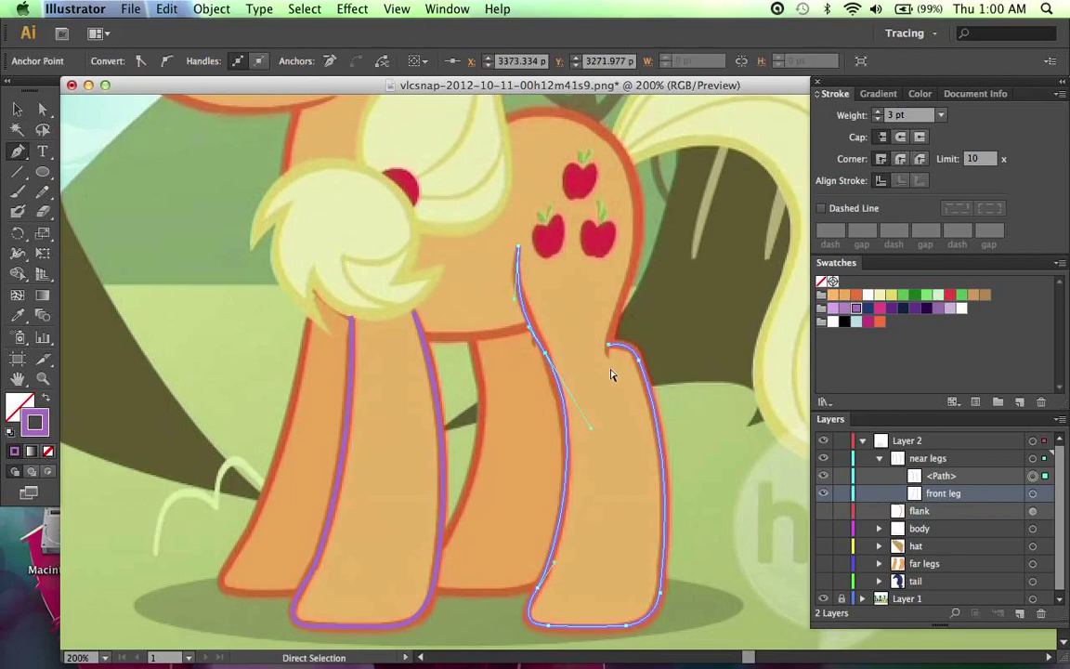
key("super+equal")
key("super+equal")
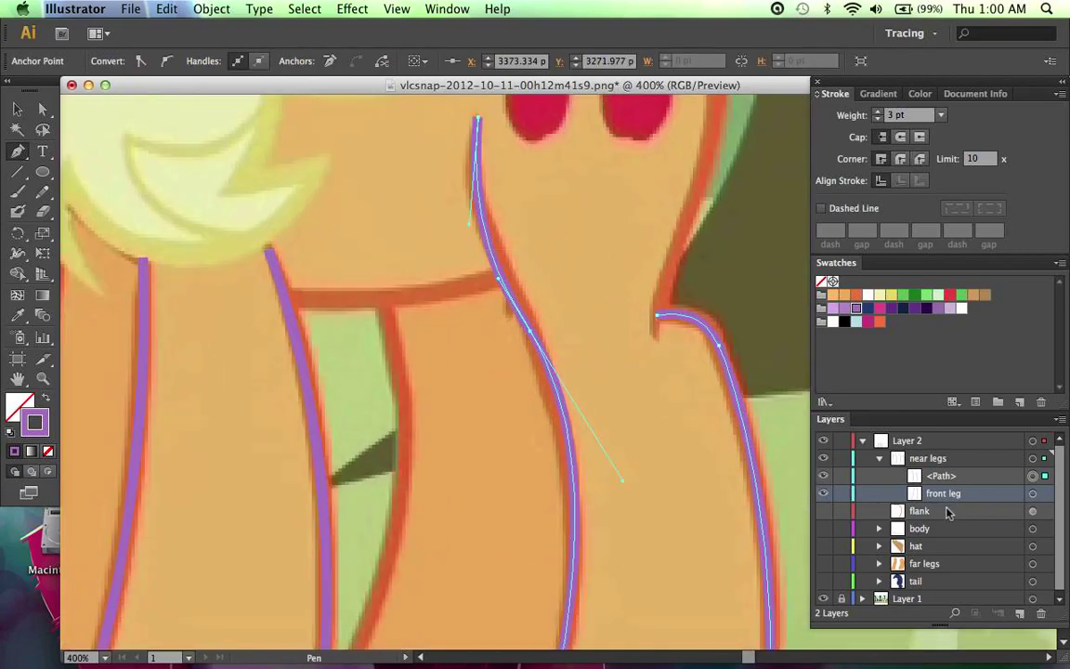
left_click_drag(947, 512, 932, 450)
Step: Add one anchor point on the hind leg's front edge just above the belly line and one near the top of each front leg edge
scroll(460, 418, "up", 2)
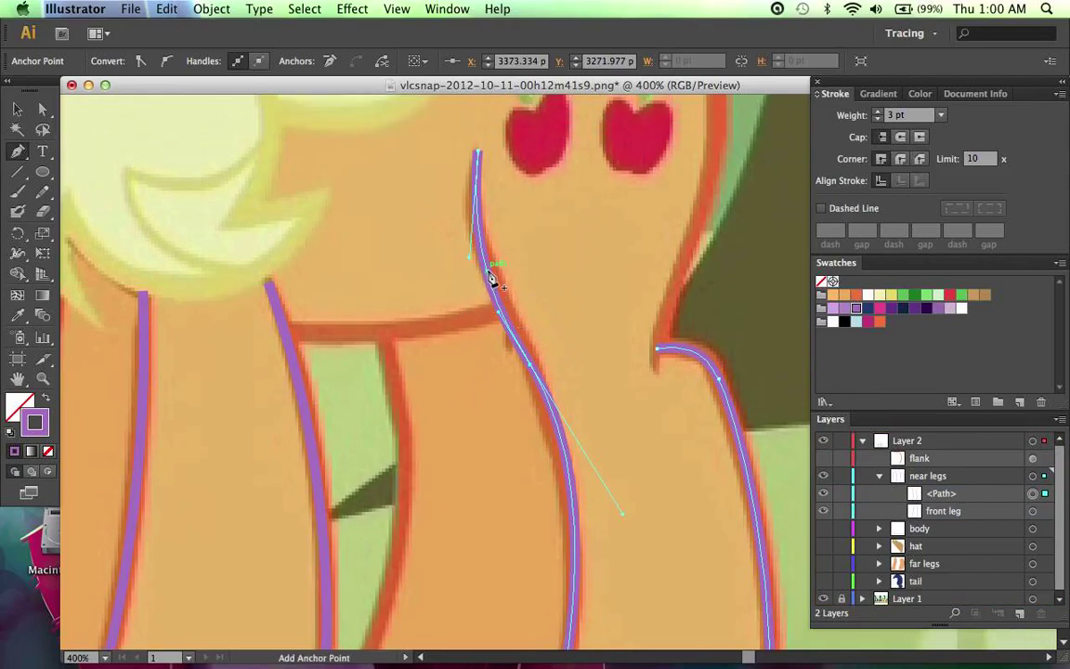
left_click(492, 283)
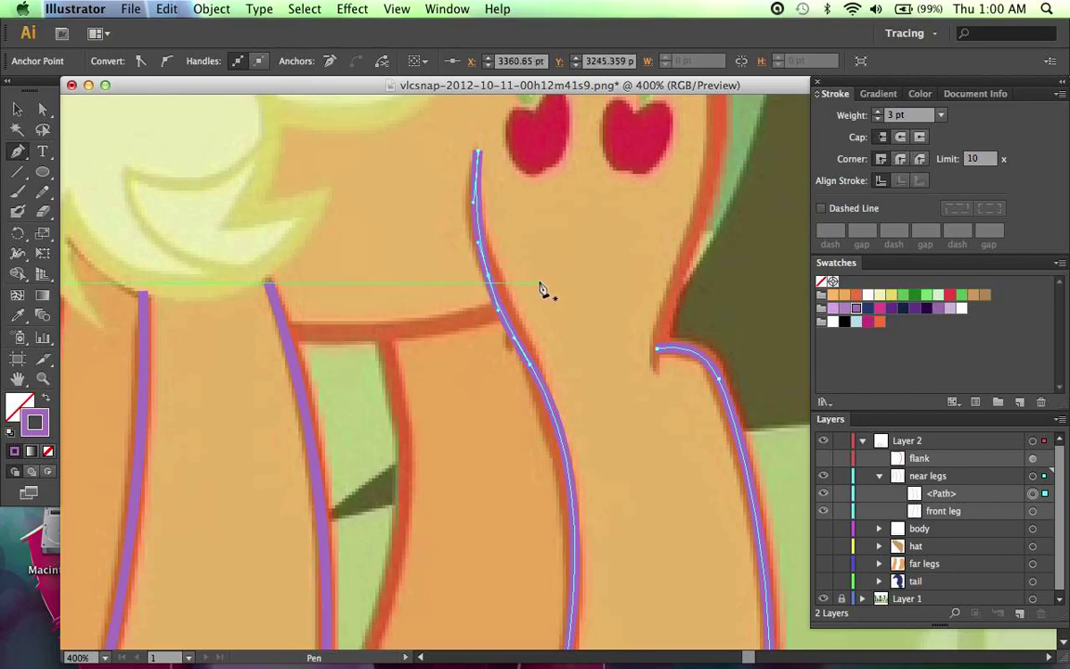
scroll(483, 330, "down", 5)
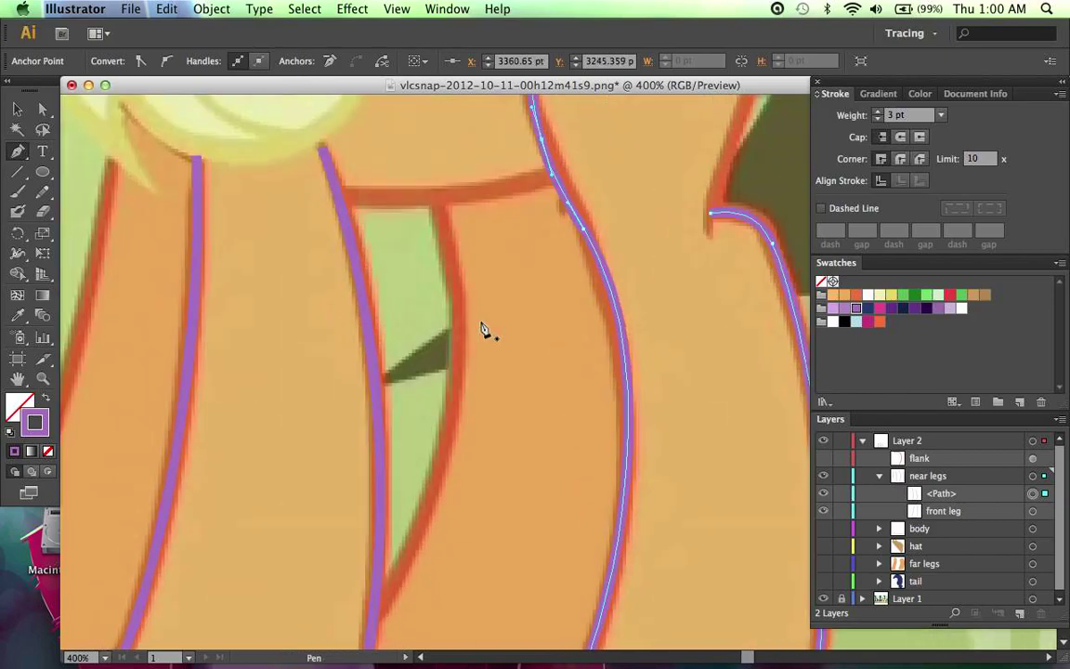
scroll(483, 327, "up", 3)
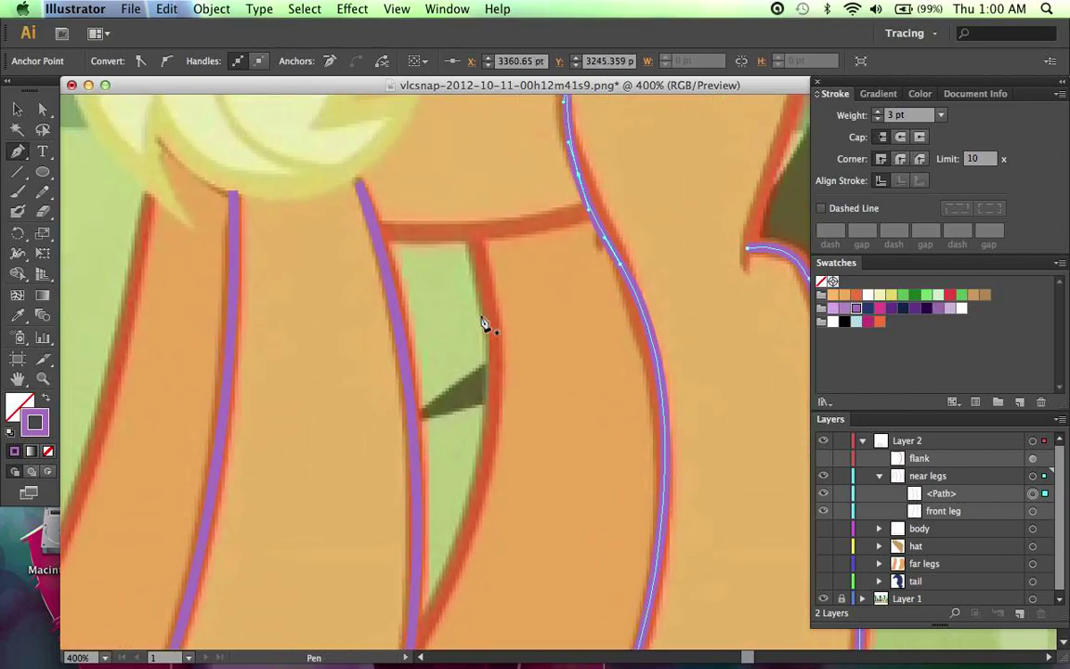
left_click(400, 295, "super")
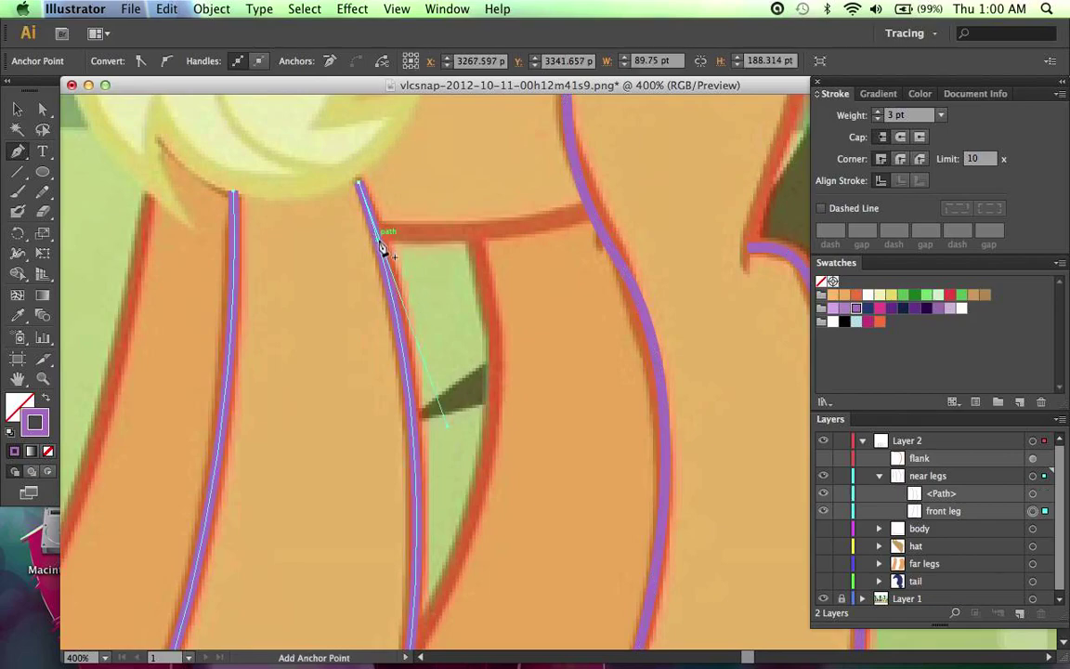
left_click(380, 245)
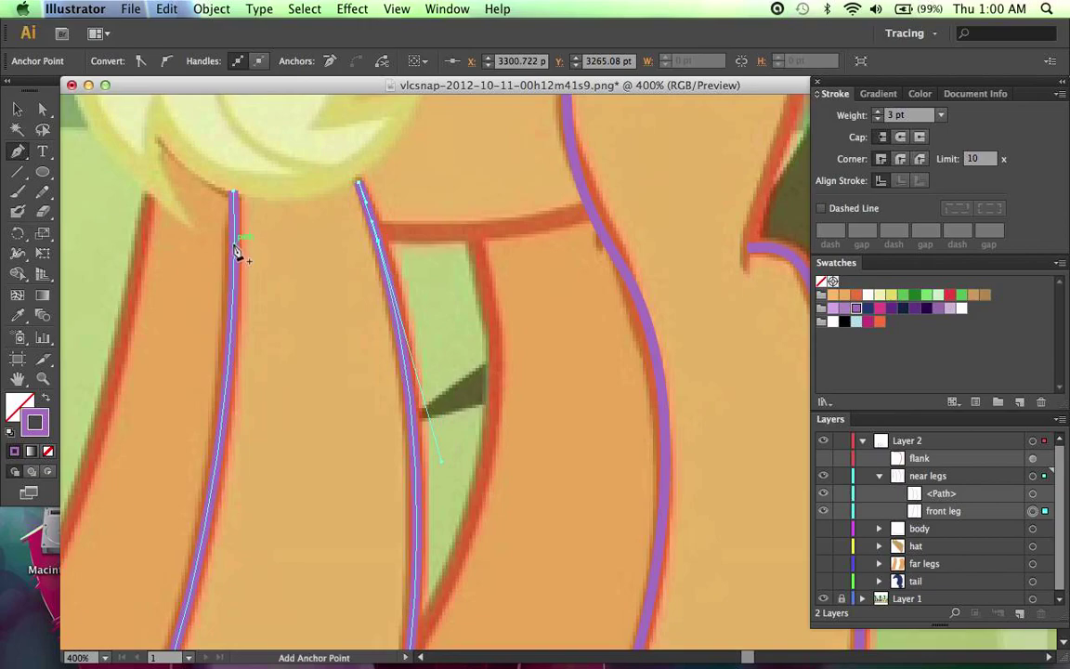
left_click(235, 247)
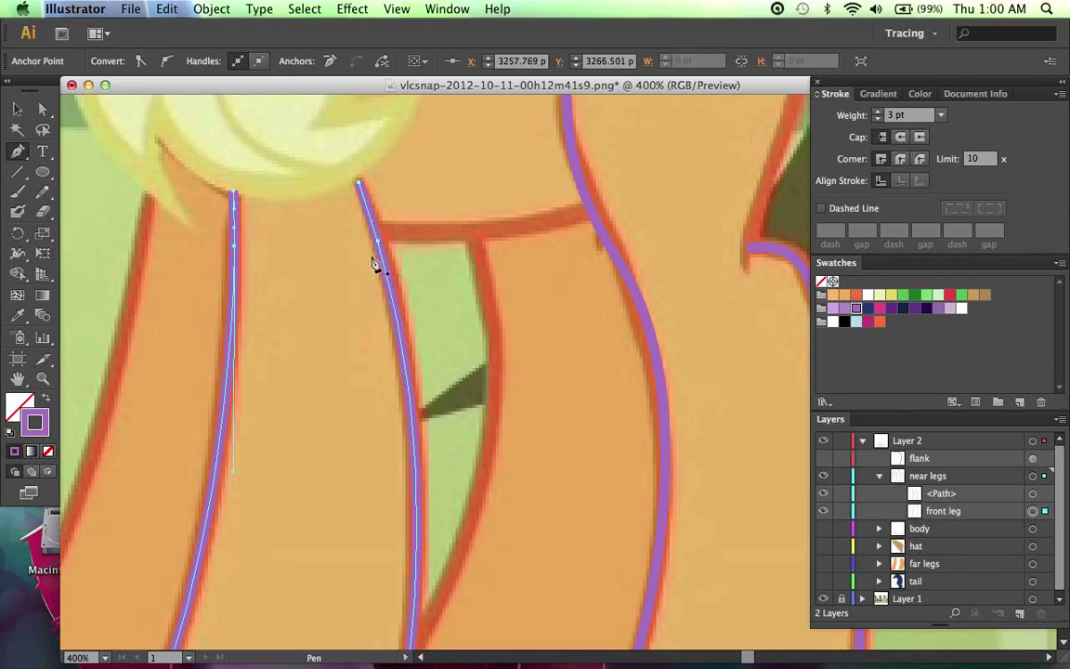
Step: Edit the total stroke width at both top ends of the front leg outline with the Width tool
scroll(337, 289, "up", 3)
scroll(336, 289, "up", 3)
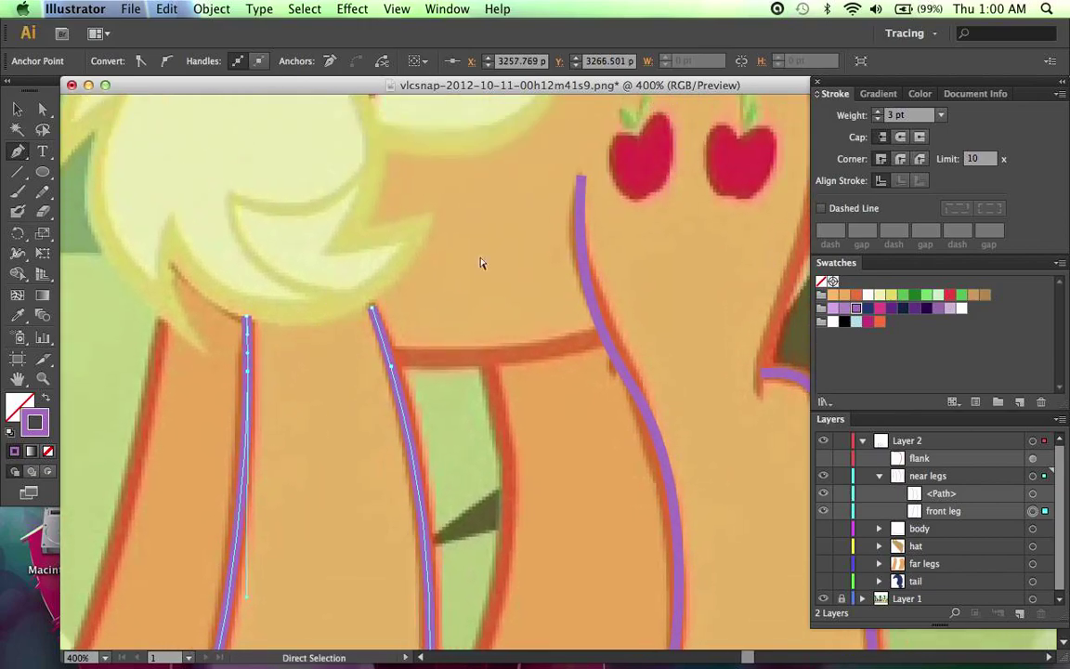
left_click(372, 312, "super")
left_click(373, 311, "super")
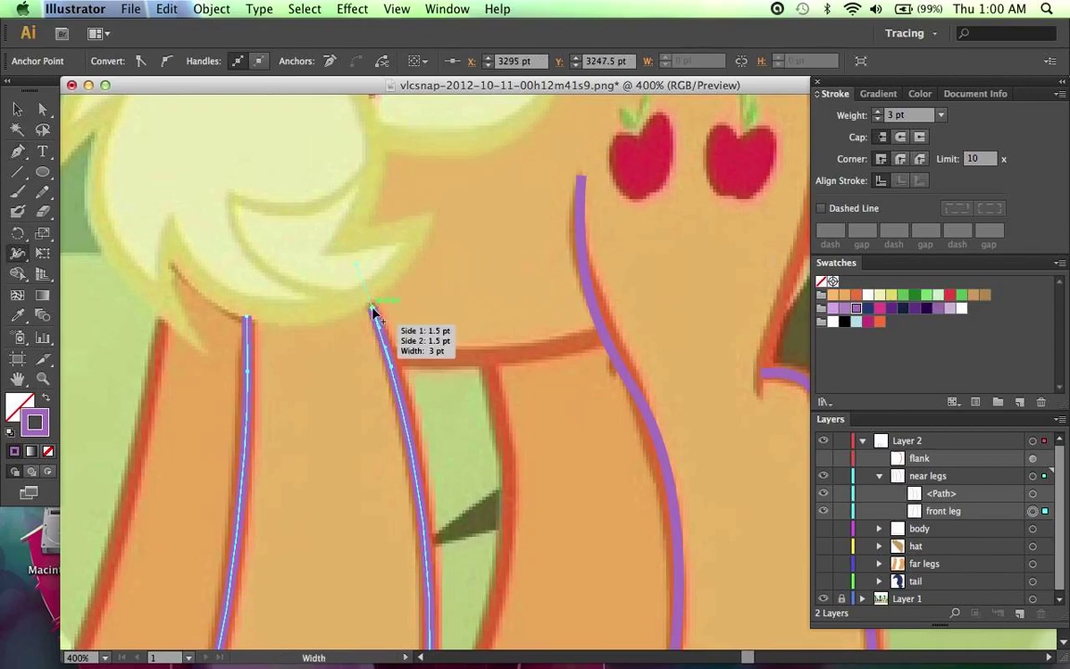
double_click(373, 312)
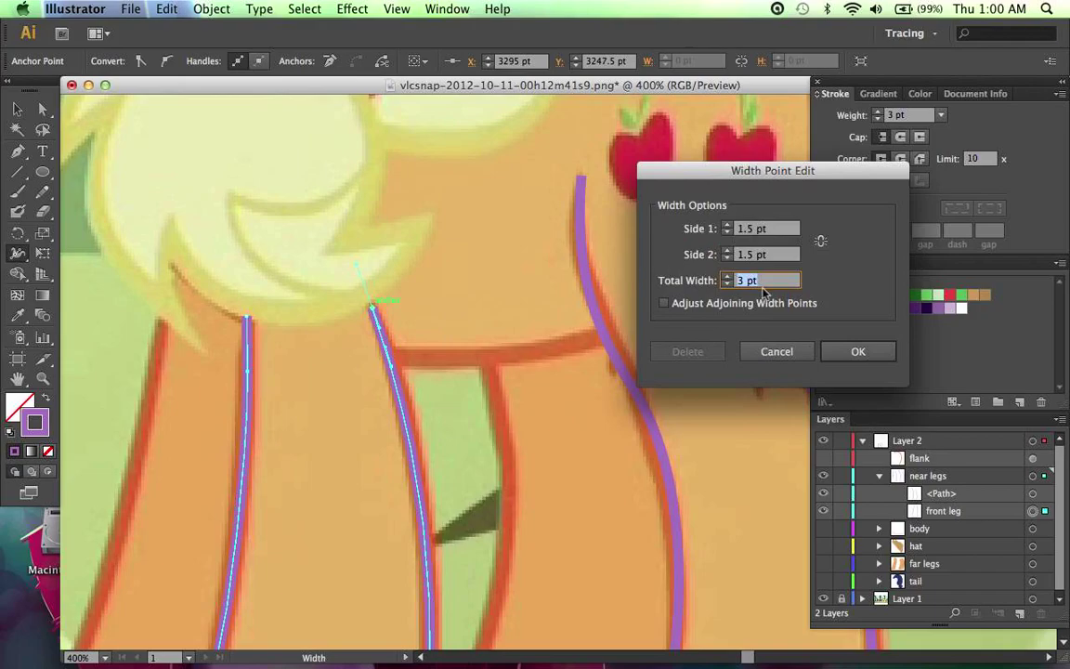
left_click(857, 352)
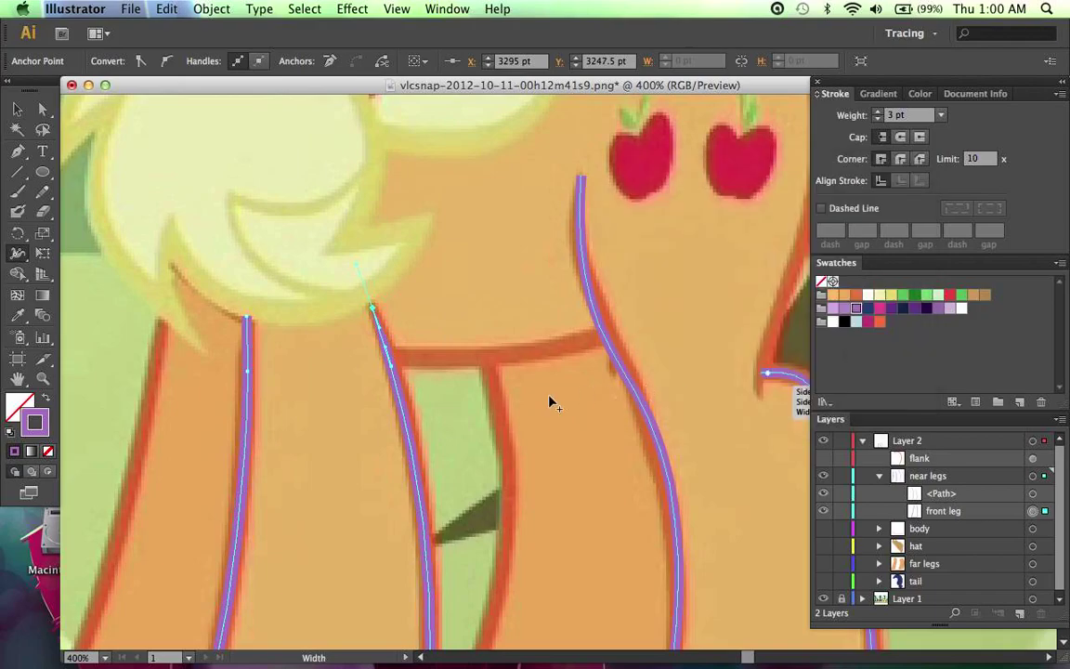
scroll(548, 401, "down", 2)
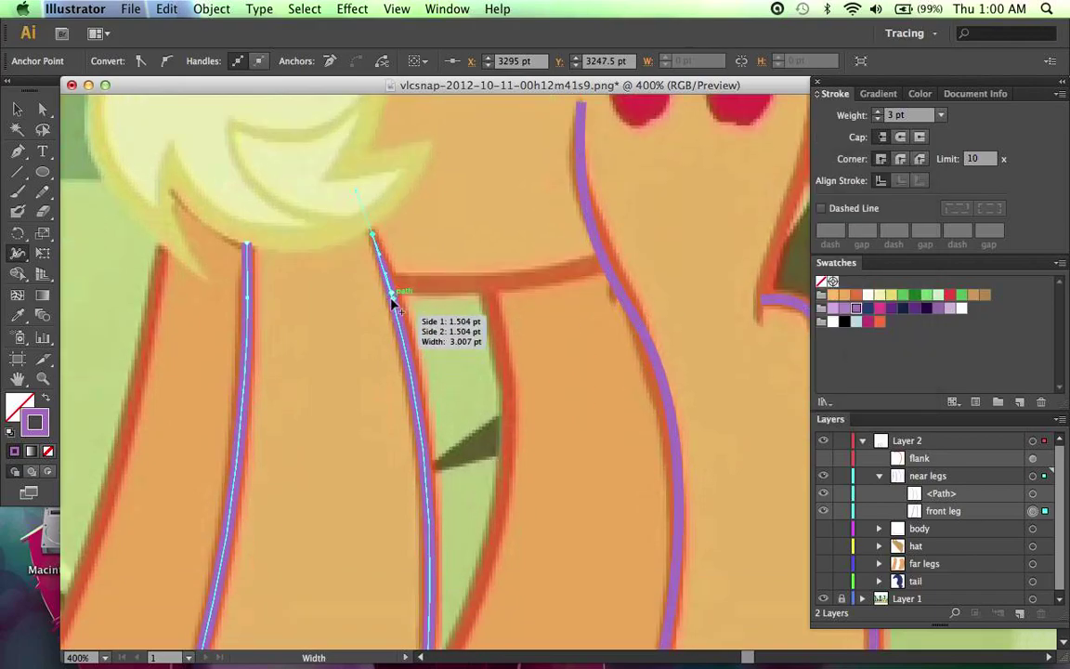
double_click(249, 246)
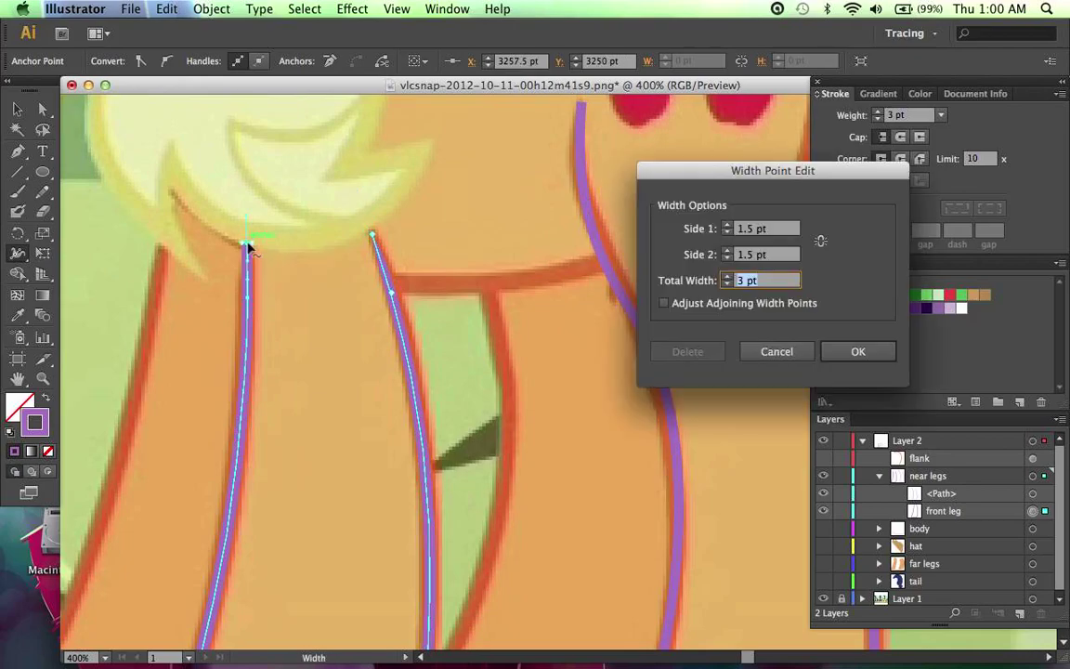
key("Return")
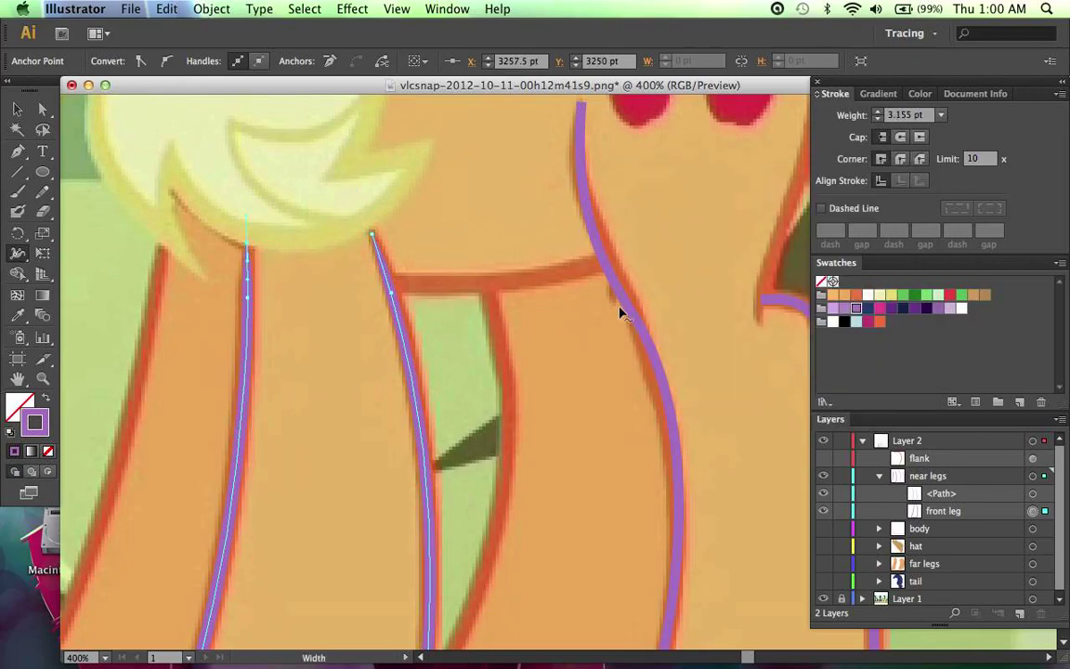
Step: Set a total stroke width point at the anchor on the front leg's rear edge, just above the hoof's rear corner
scroll(618, 308, "down", 4)
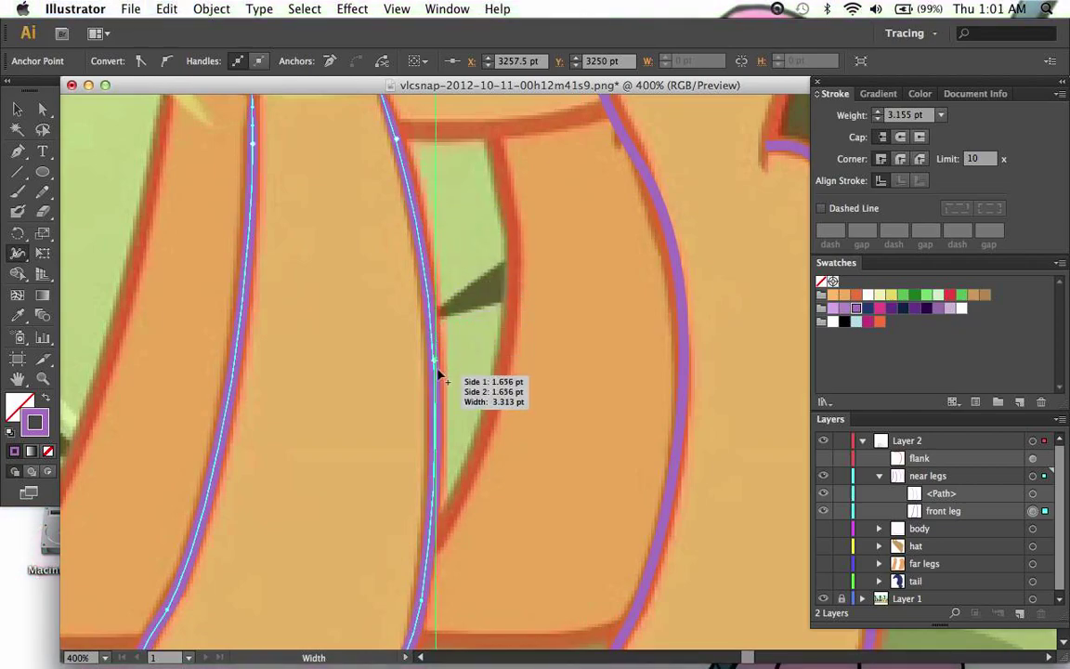
scroll(430, 474, "down", 1)
scroll(430, 481, "down", 3)
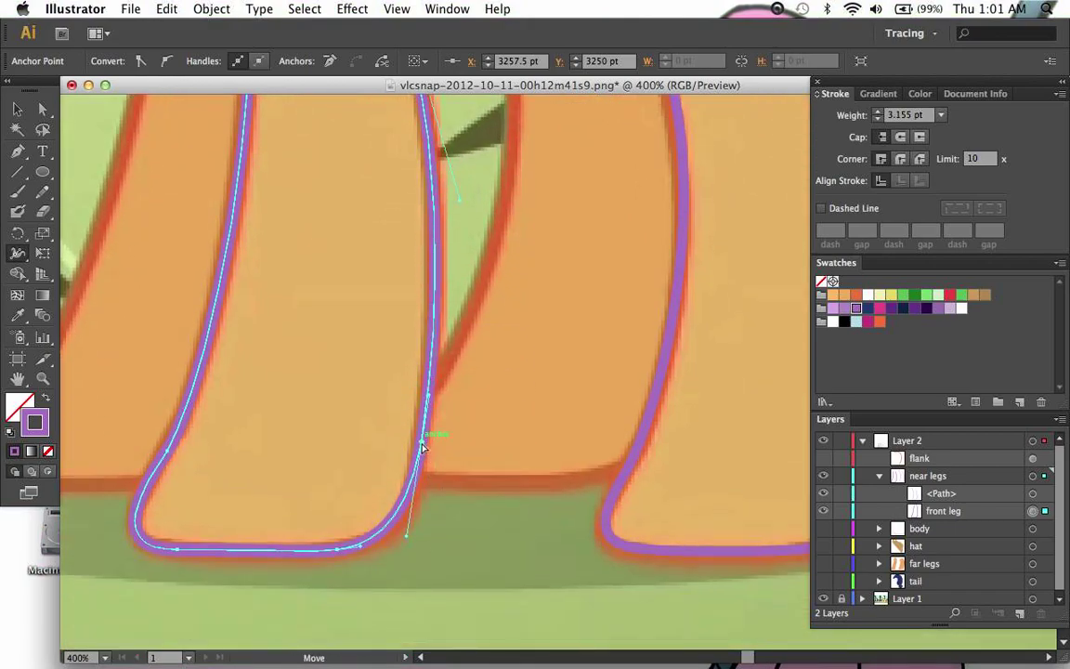
double_click(423, 448)
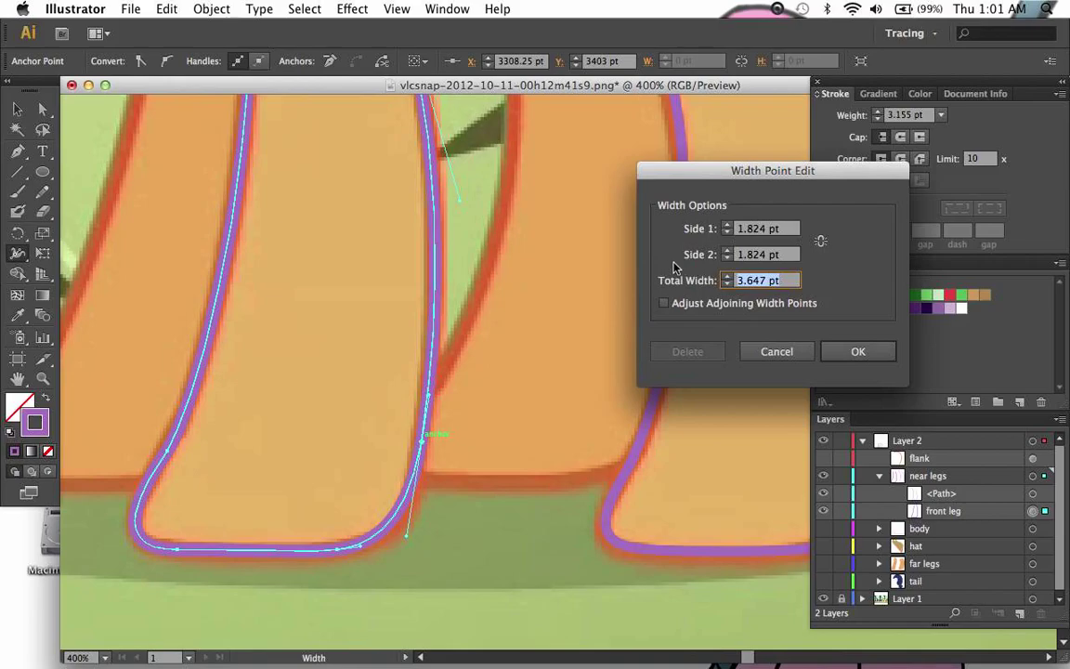
type("4")
left_click(878, 351)
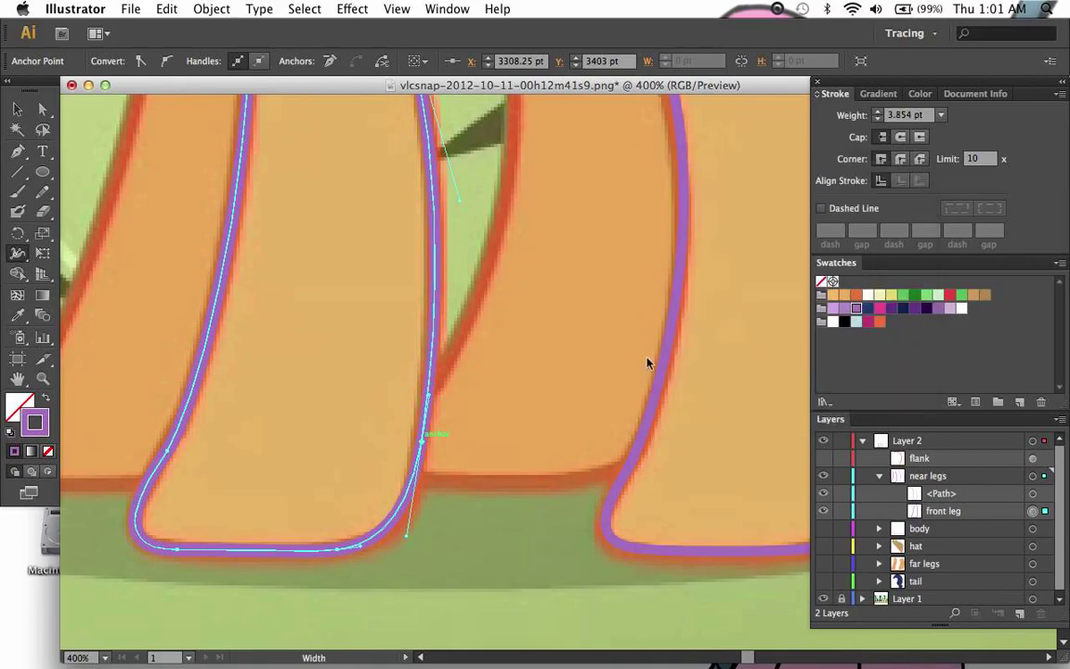
Step: Set the total stroke width to 3 pt at both anchors along the front hoof's bottom edge
scroll(648, 363, "up", 7)
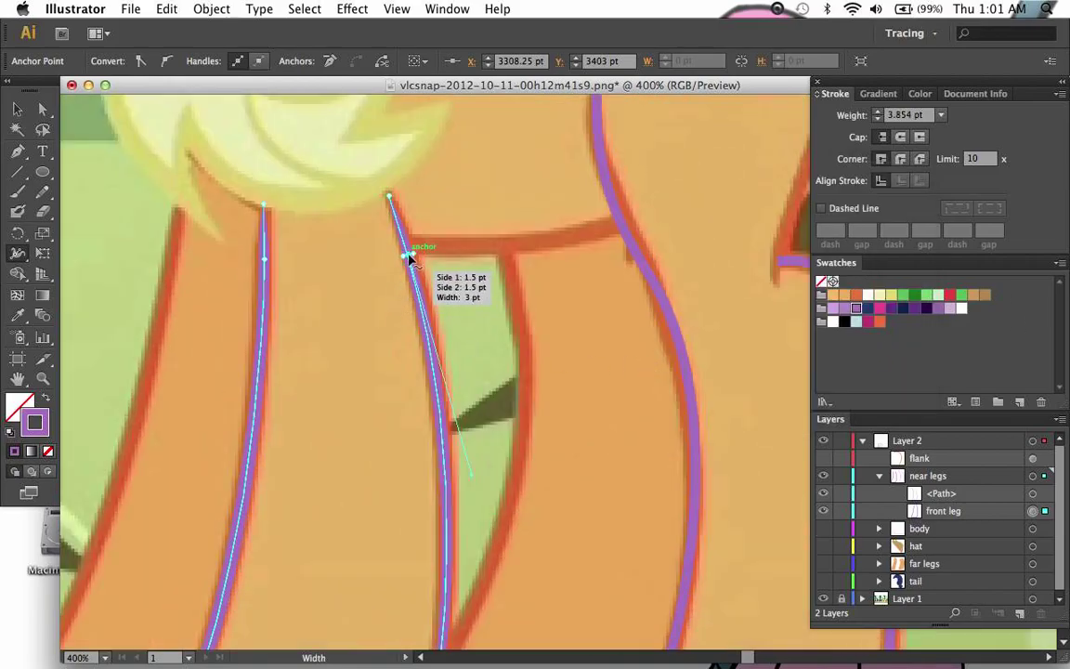
scroll(457, 363, "down", 5)
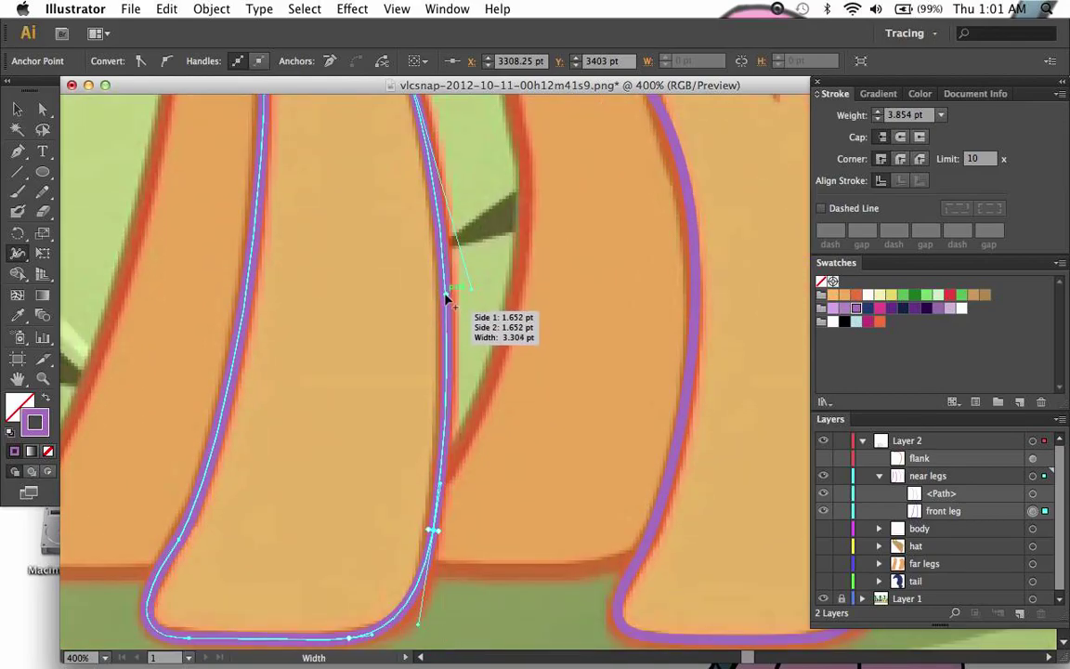
scroll(449, 327, "down", 5)
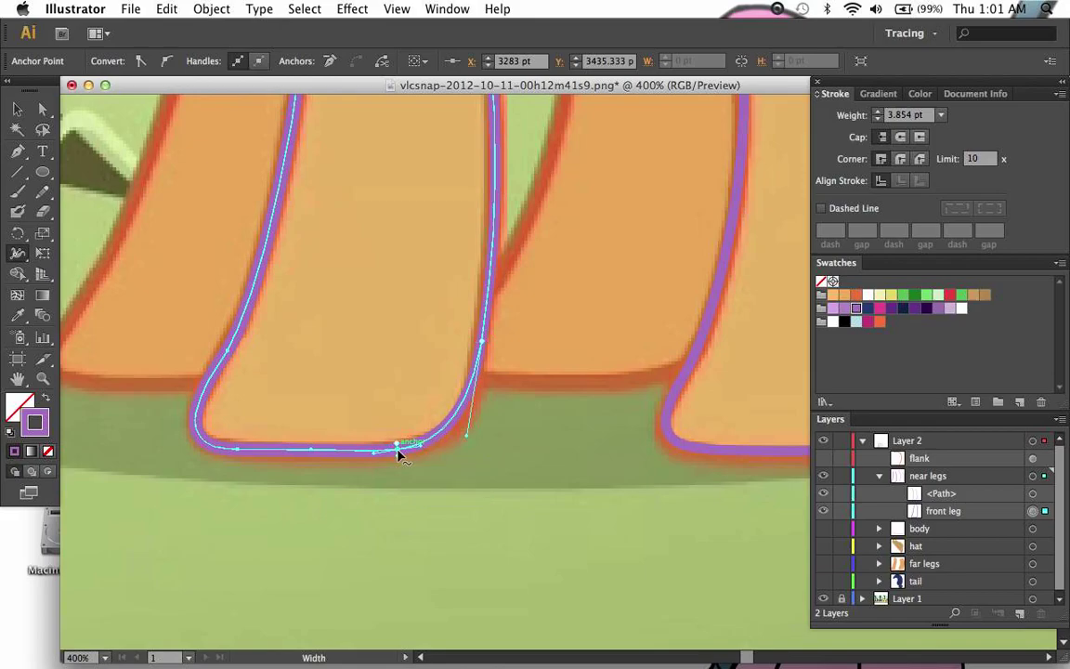
double_click(399, 451)
type("4")
key("Tab")
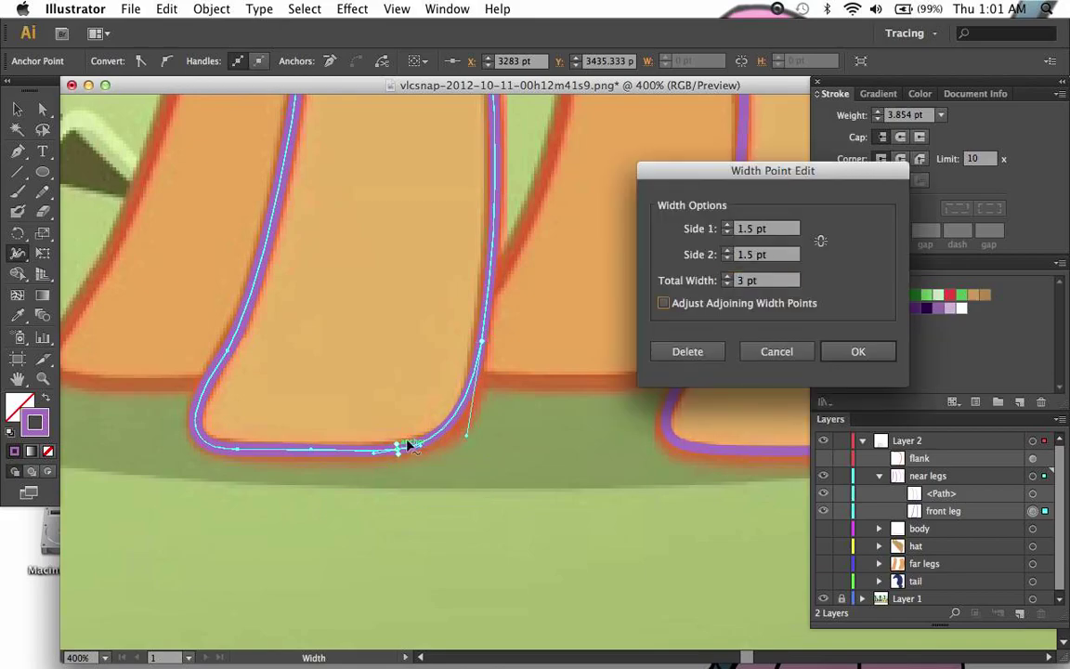
key("Return")
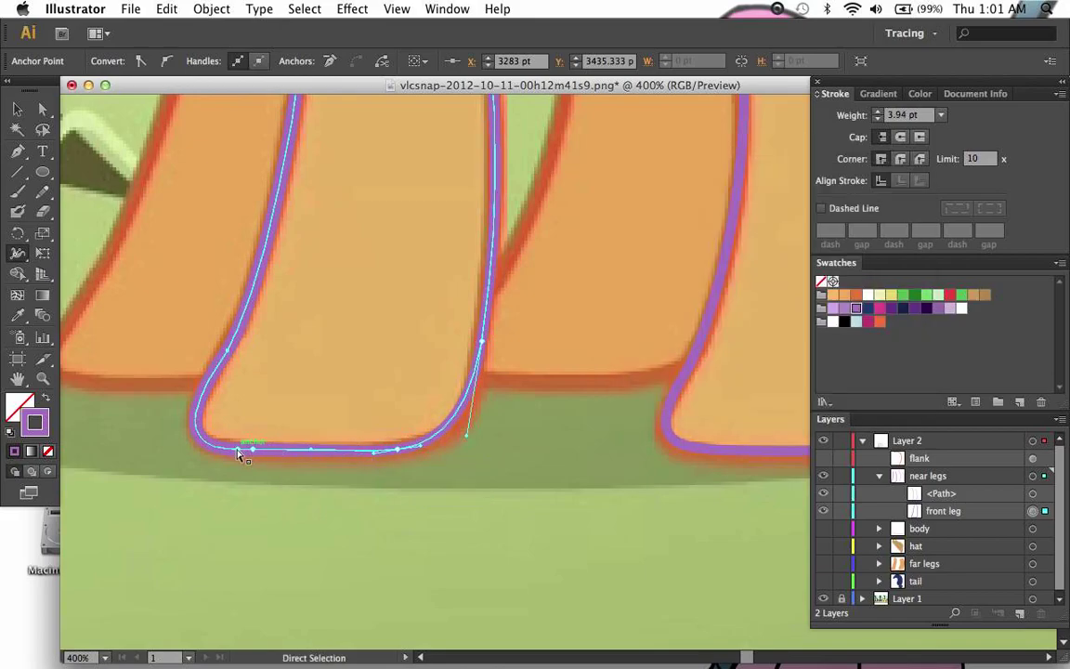
double_click(236, 451)
type("4")
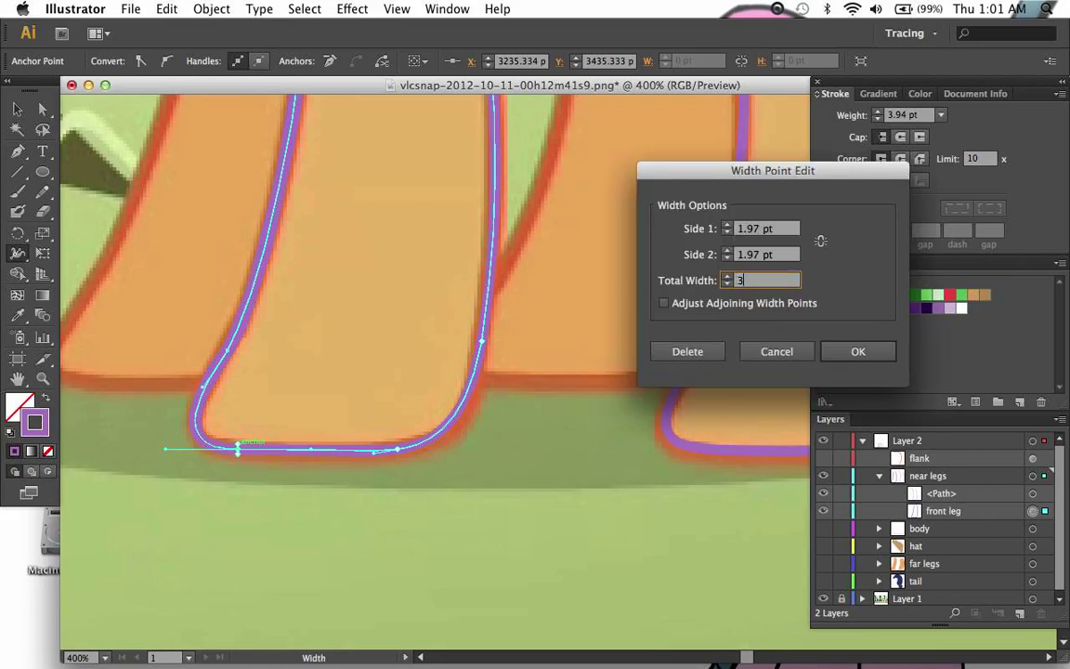
key("Return")
Step: Set the total stroke width to 3 pt at the anchor on the front leg's front edge, just above the hoof
key("super")
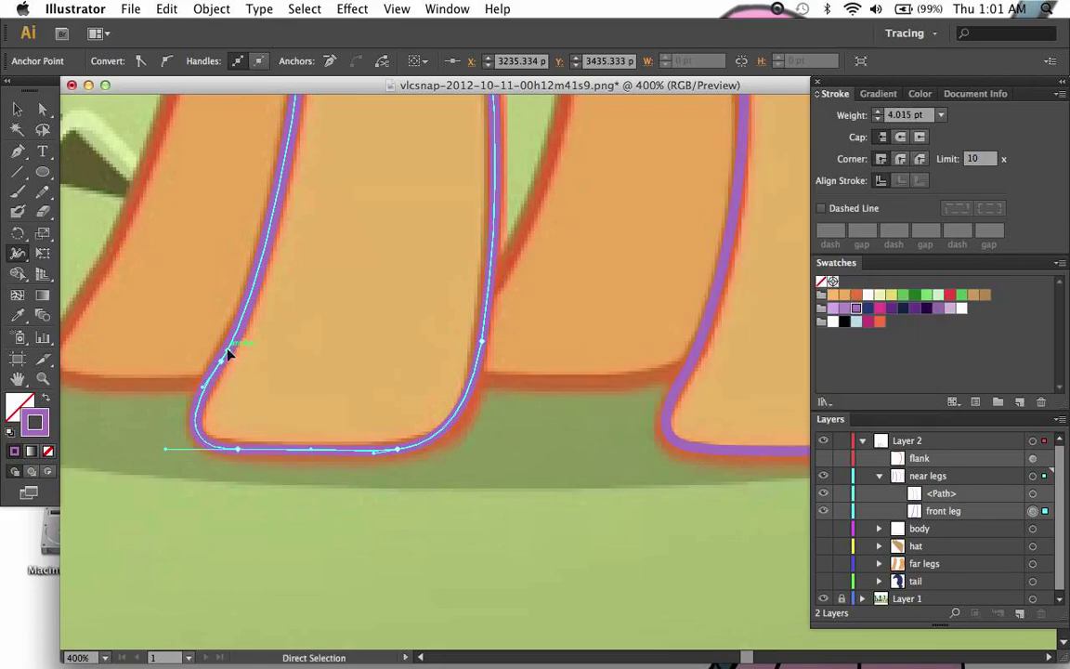
left_click(227, 352, "super")
key("super")
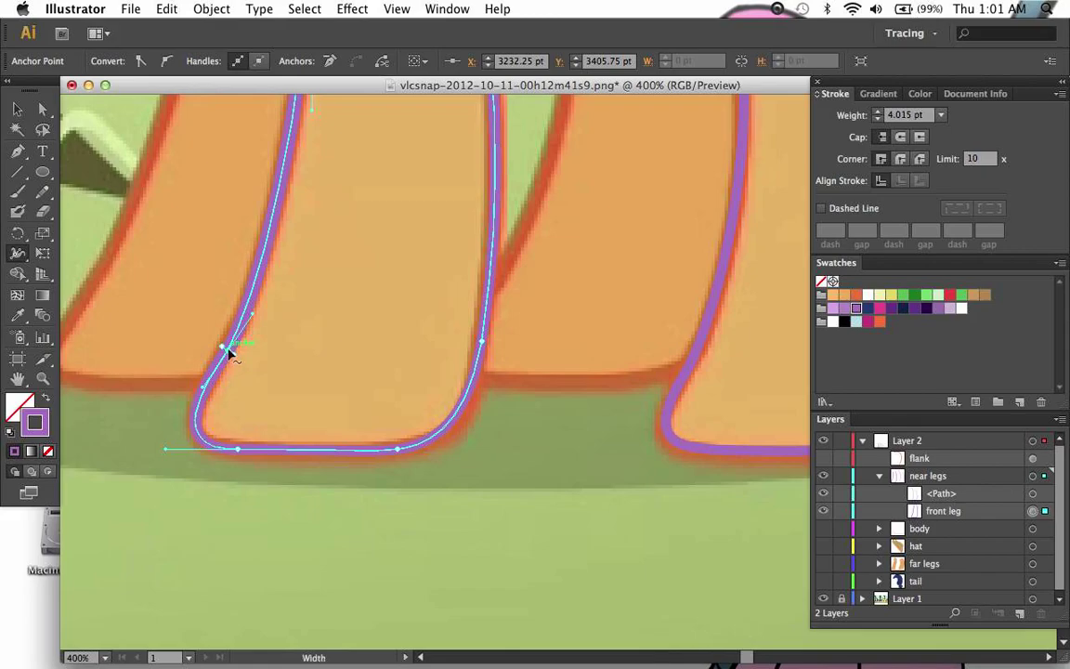
double_click(230, 350)
type("3")
key("Return")
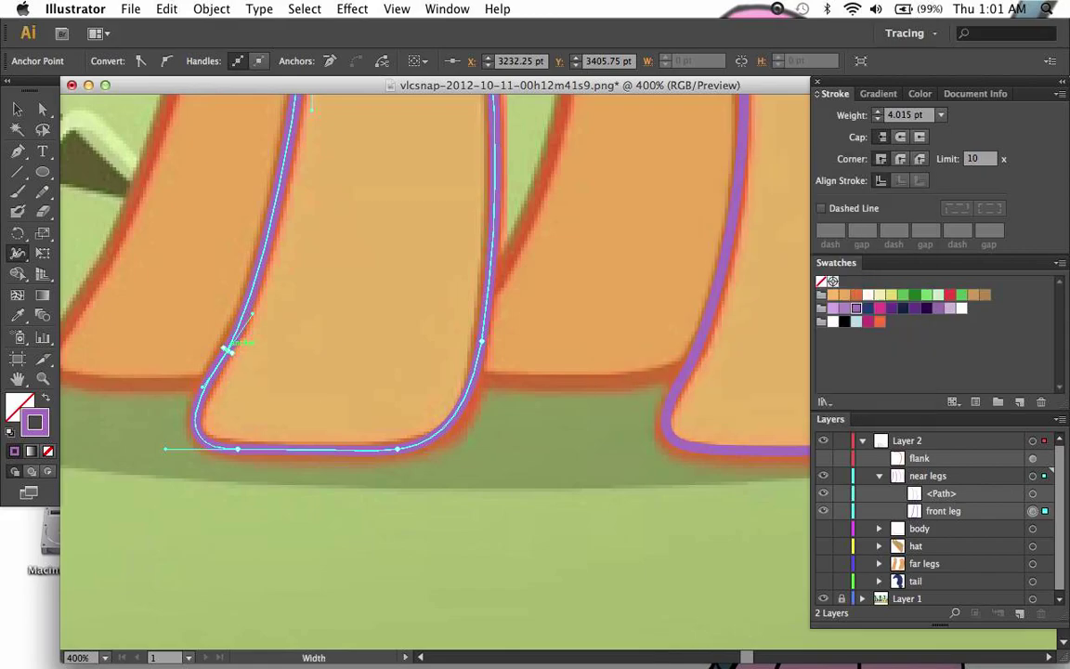
Step: Set the total stroke width to 3 pt at the anchor near the top of the front leg's front edge
scroll(229, 352, "up", 4)
scroll(363, 392, "up", 8)
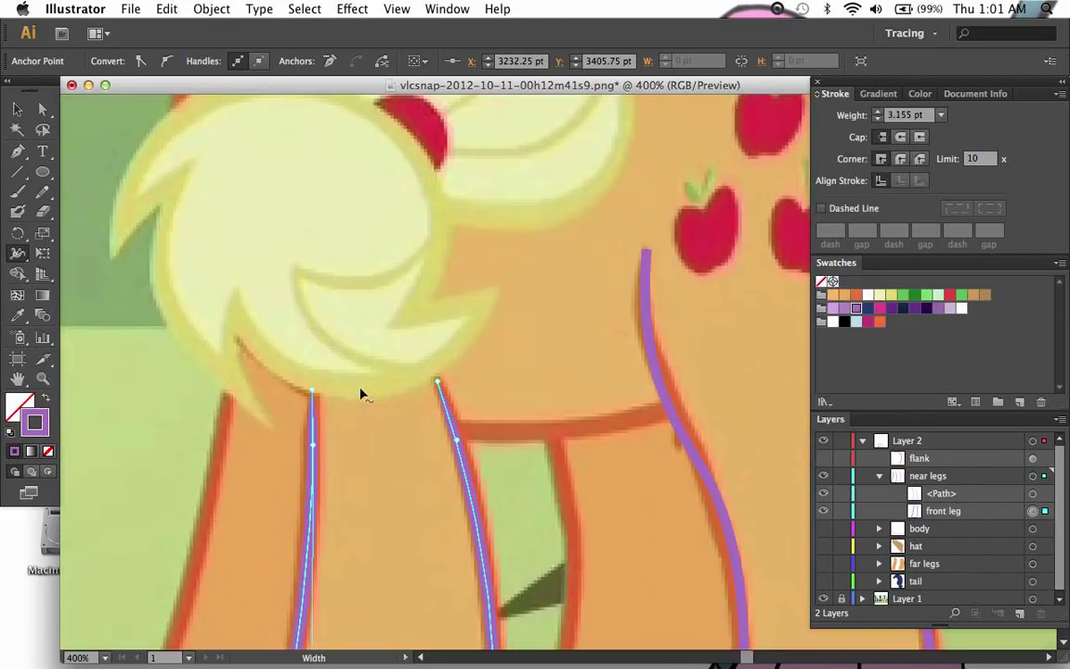
key("super")
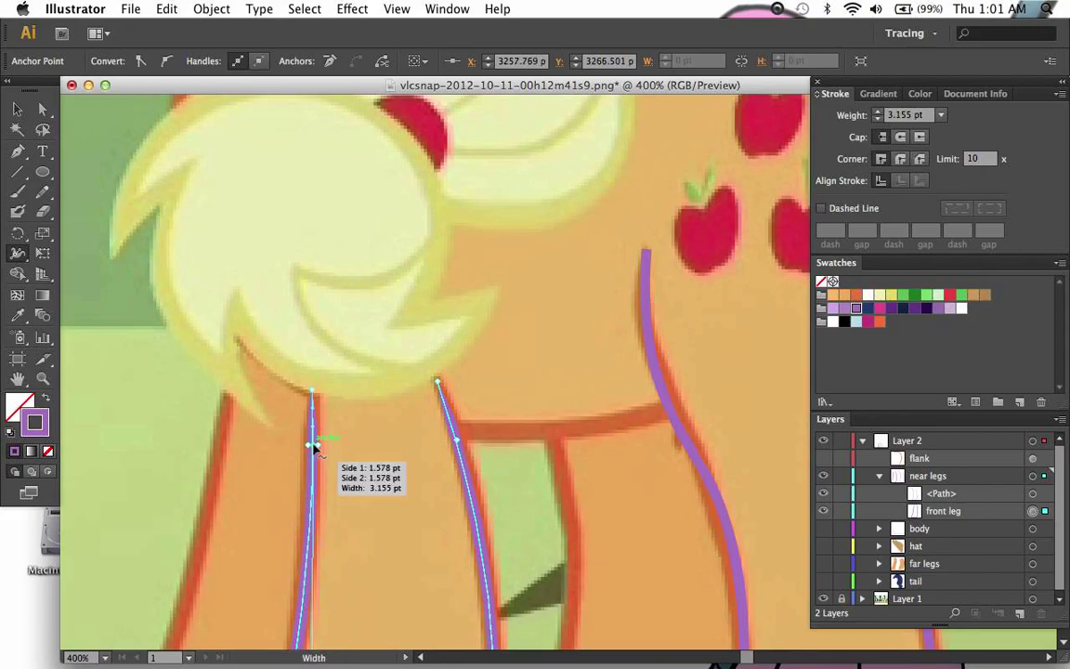
double_click(313, 443)
type("3")
key("Tab")
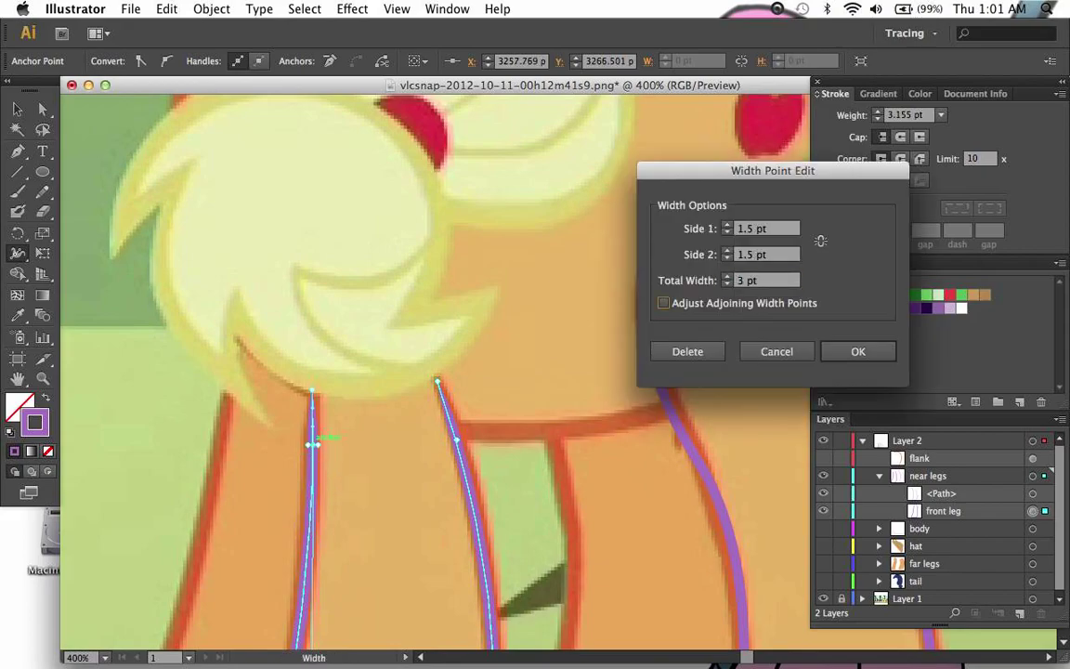
key("Return")
Step: Taper the hind leg outline by setting the total stroke width to 0 at its upper end beside the apple marks
scroll(310, 436, "down", 4)
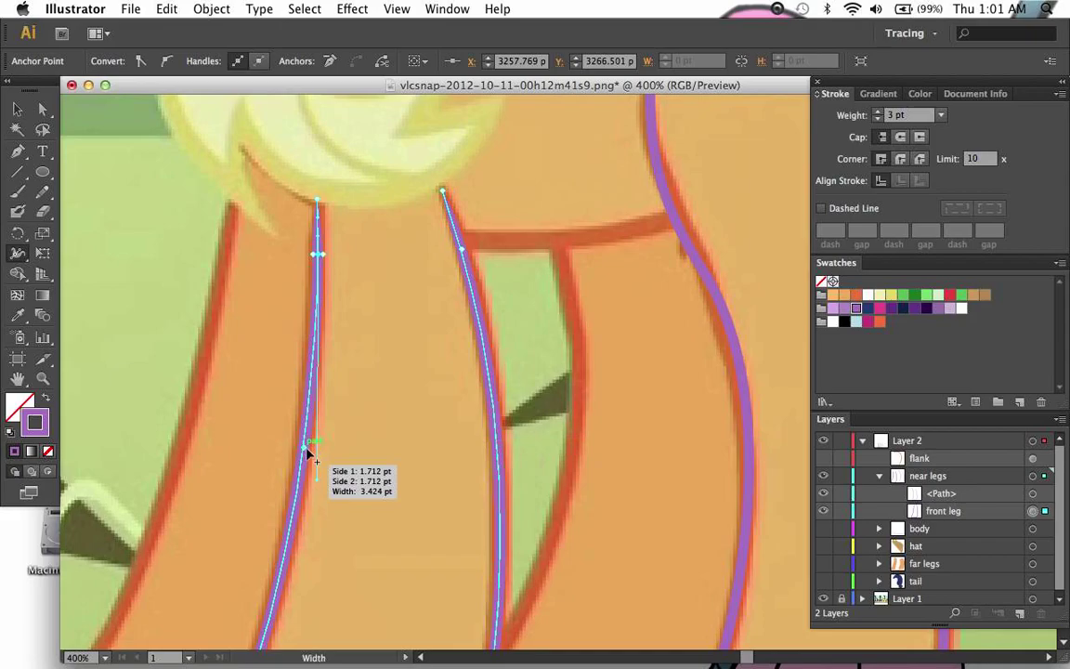
scroll(310, 453, "down", 3)
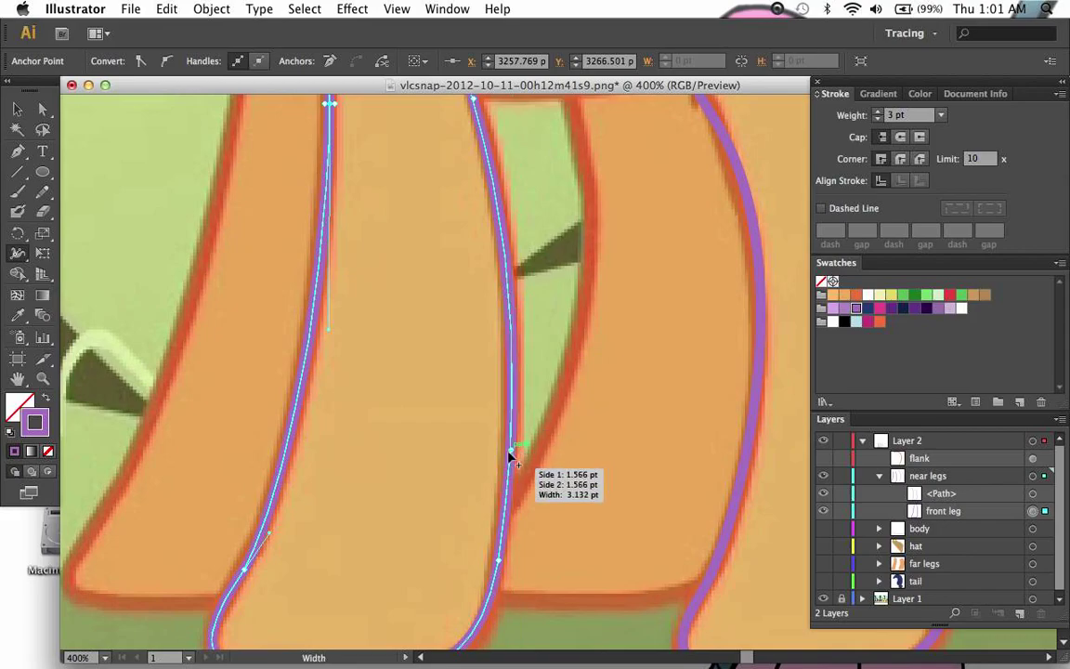
scroll(509, 454, "down", 3)
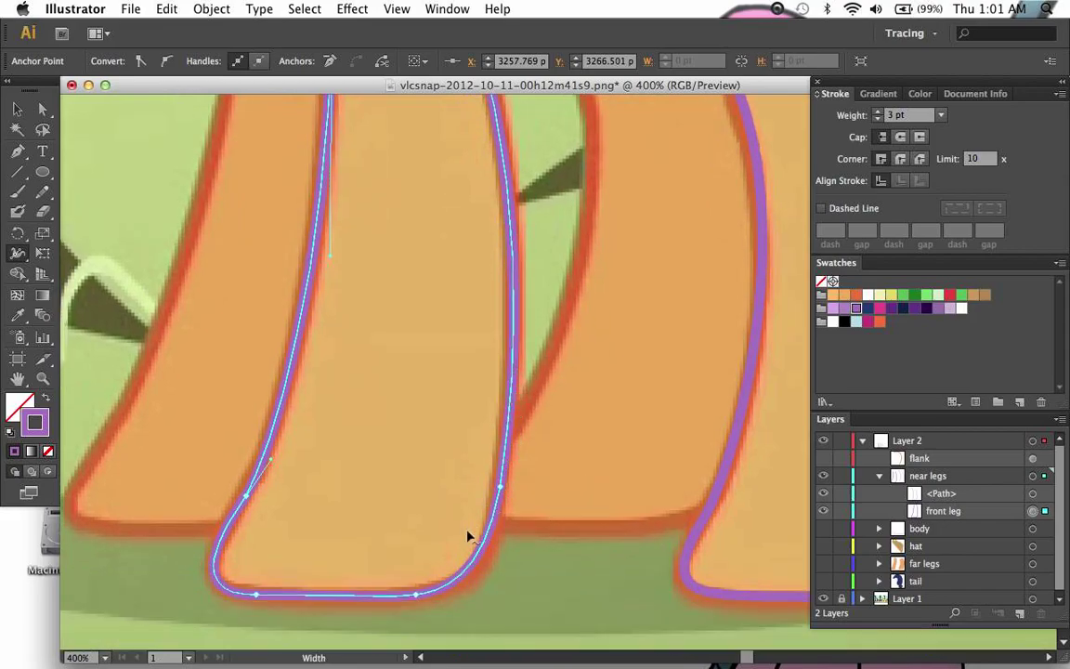
scroll(470, 535, "up", 10)
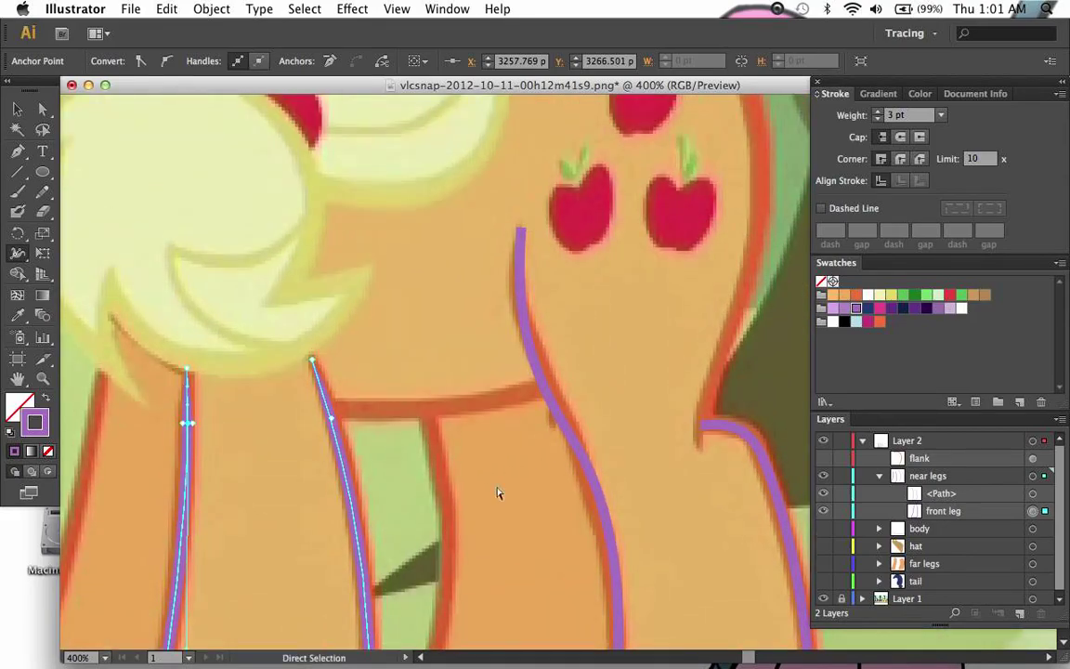
left_click(545, 395)
left_click(521, 232)
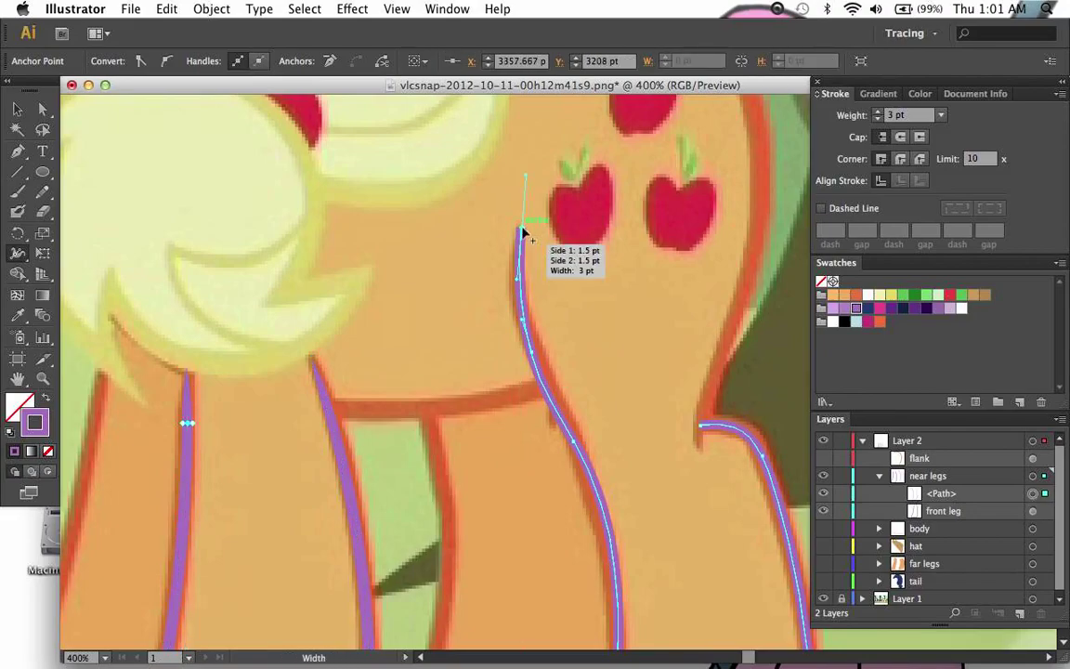
double_click(521, 231)
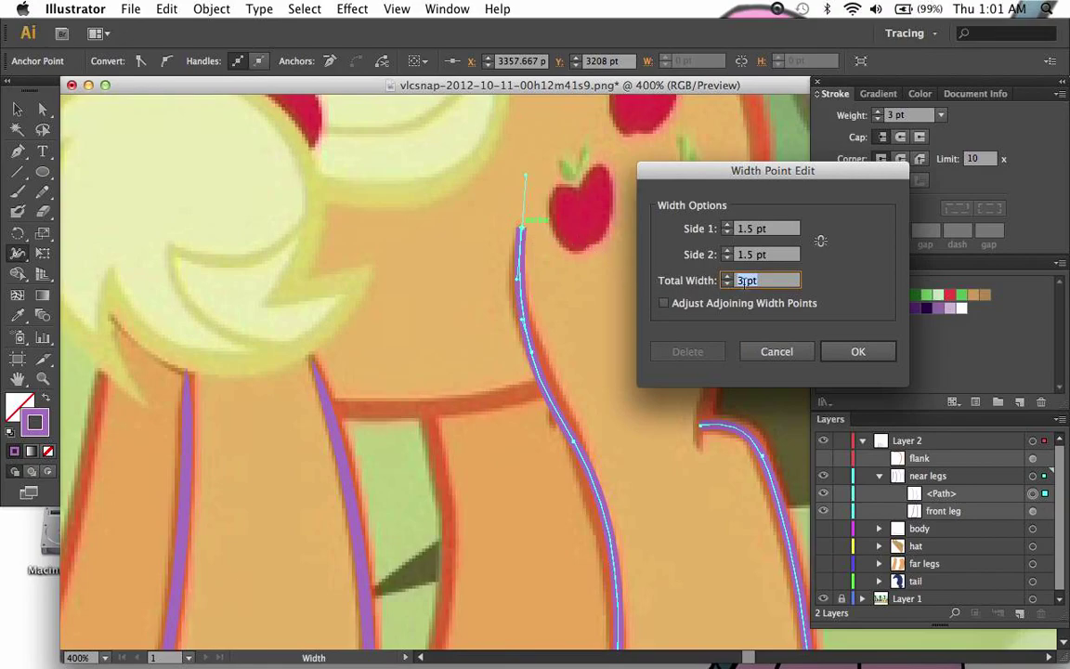
type("0")
key("Return")
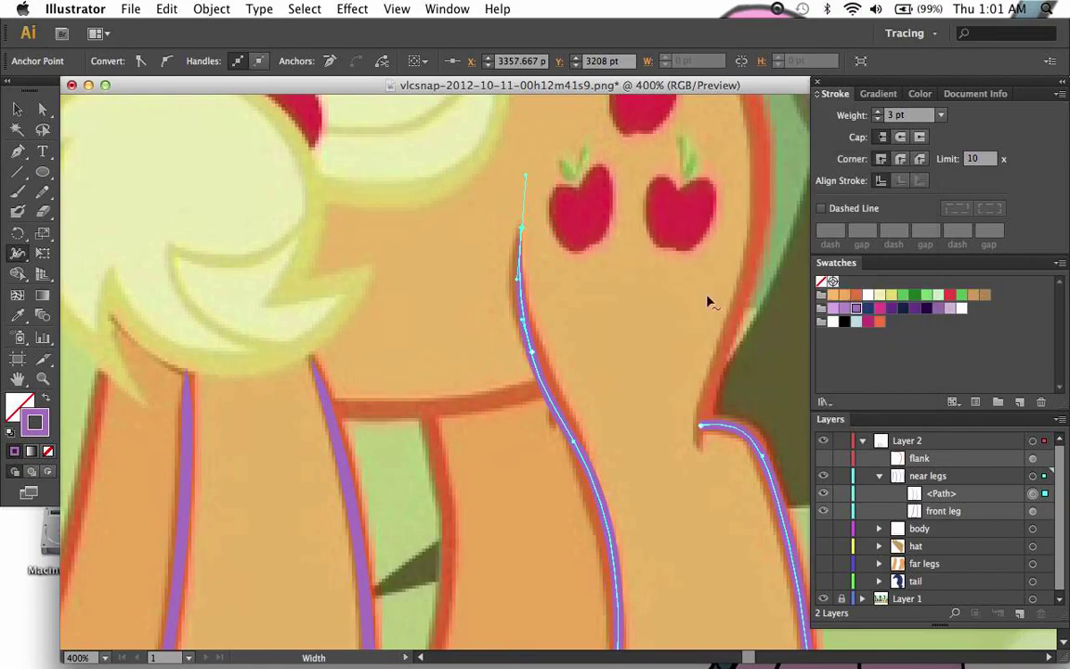
Step: Set the total stroke width to 3 pt at the hind leg's front-edge anchors just below the belly line and just above the hoof
mouse_move(521, 232)
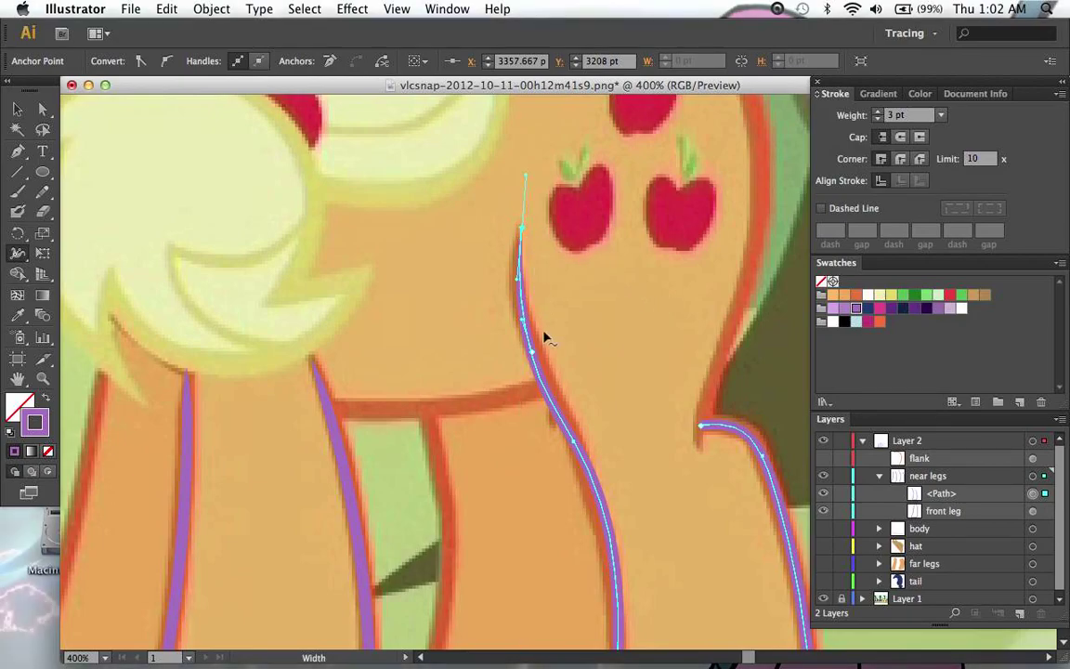
left_click(574, 442)
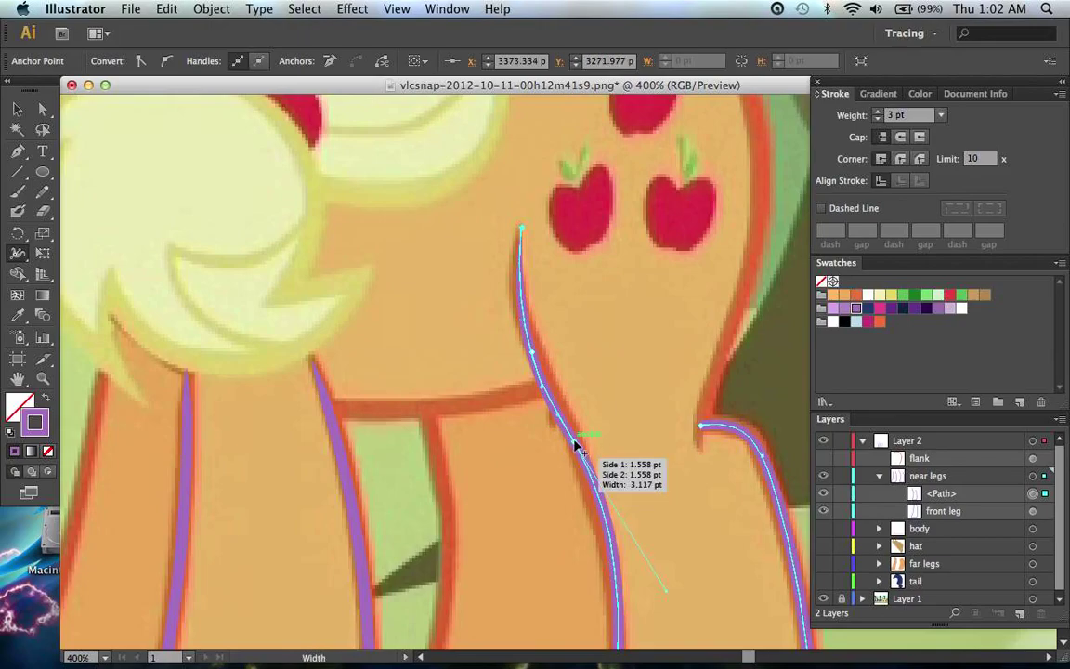
double_click(575, 449)
type("3.117")
key("Return")
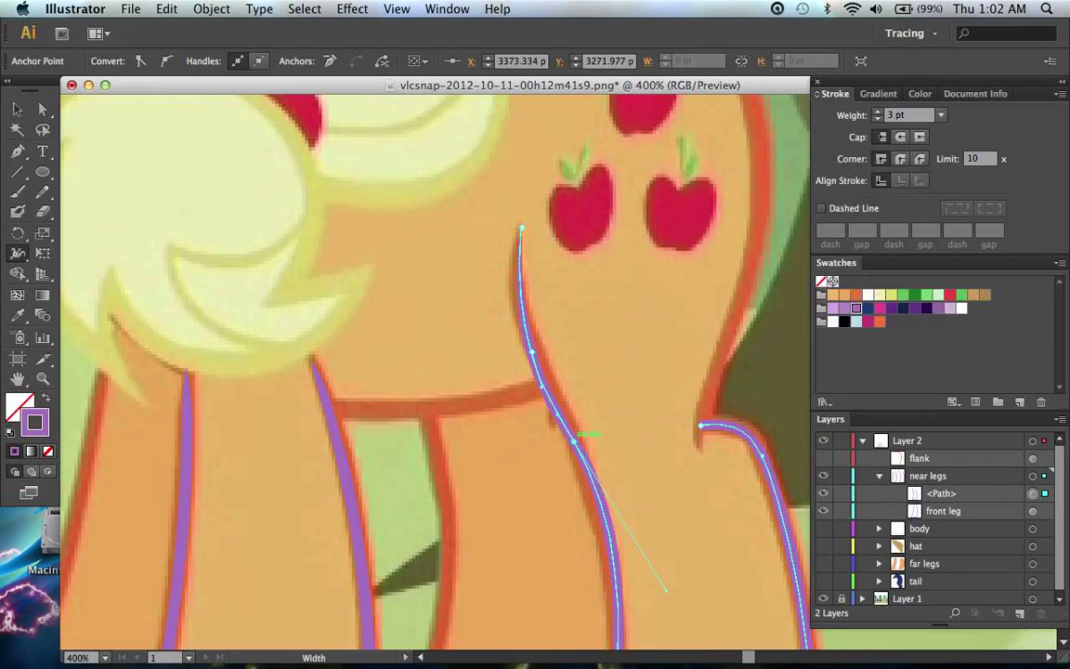
scroll(494, 589, "down", 10)
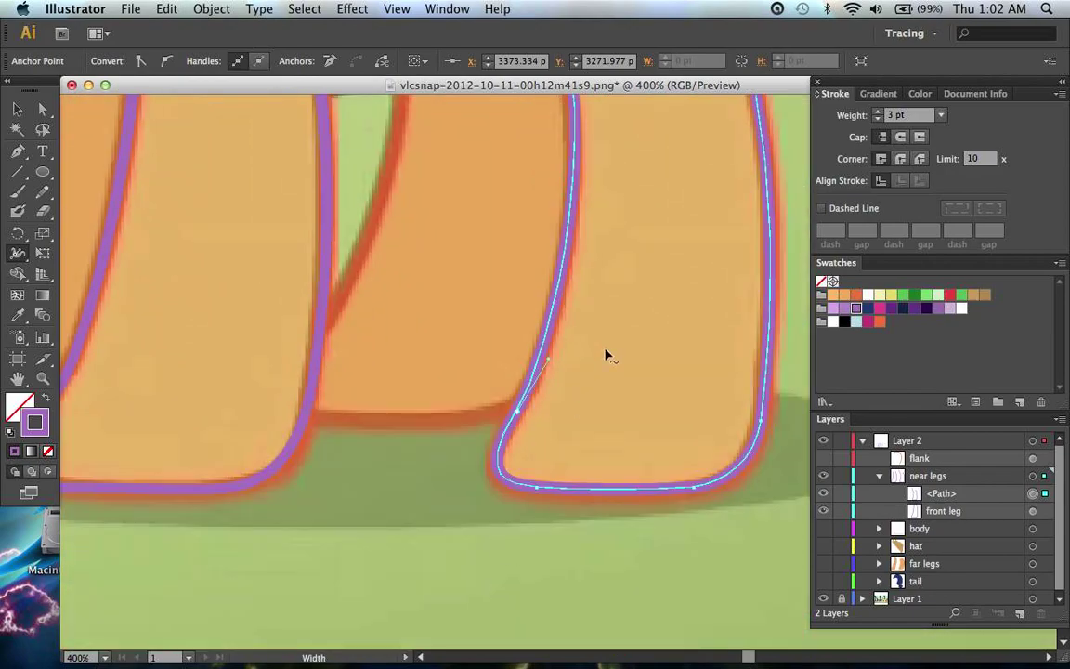
left_click(516, 412, "super")
double_click(516, 415)
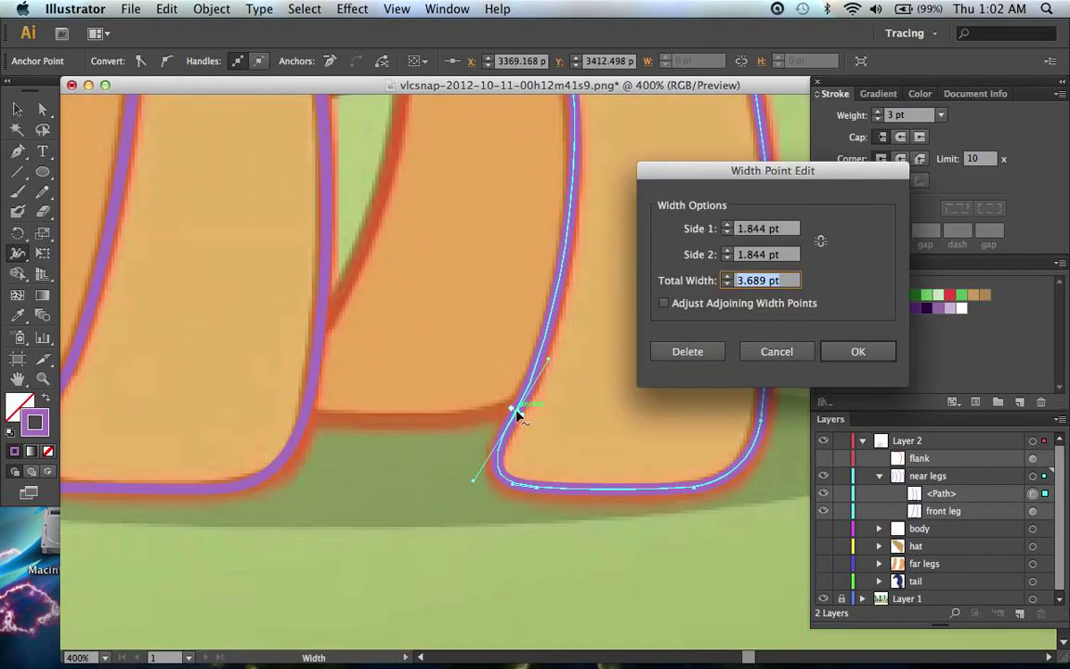
type("0")
key("Return")
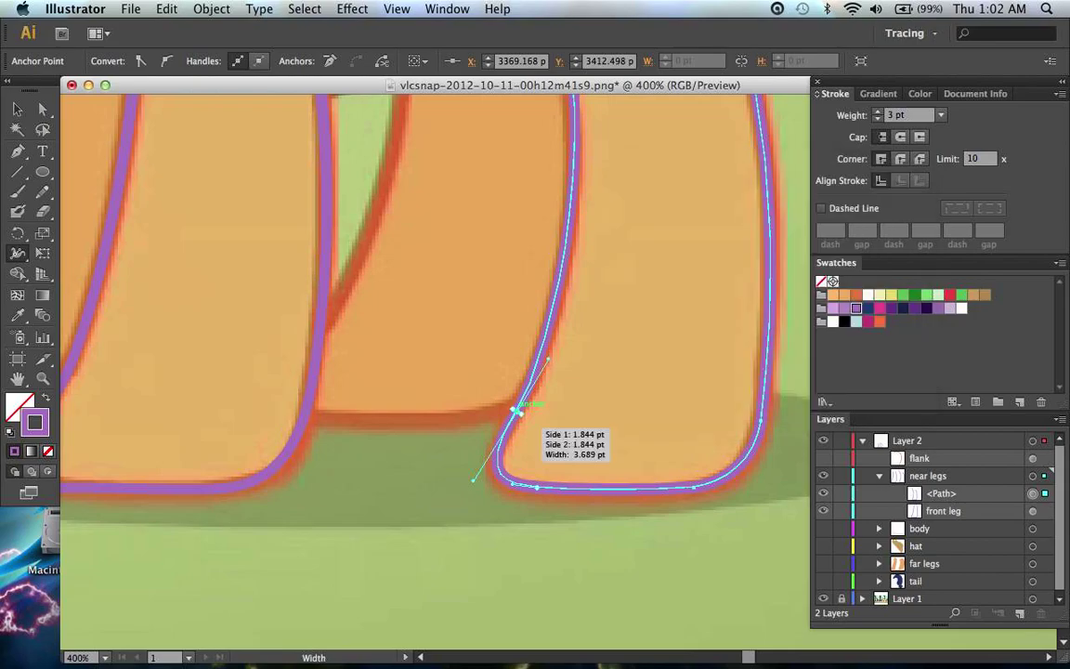
Step: Set the total stroke width to 3 pt at both anchors along the hind hoof's bottom edge
double_click(537, 485)
type("0")
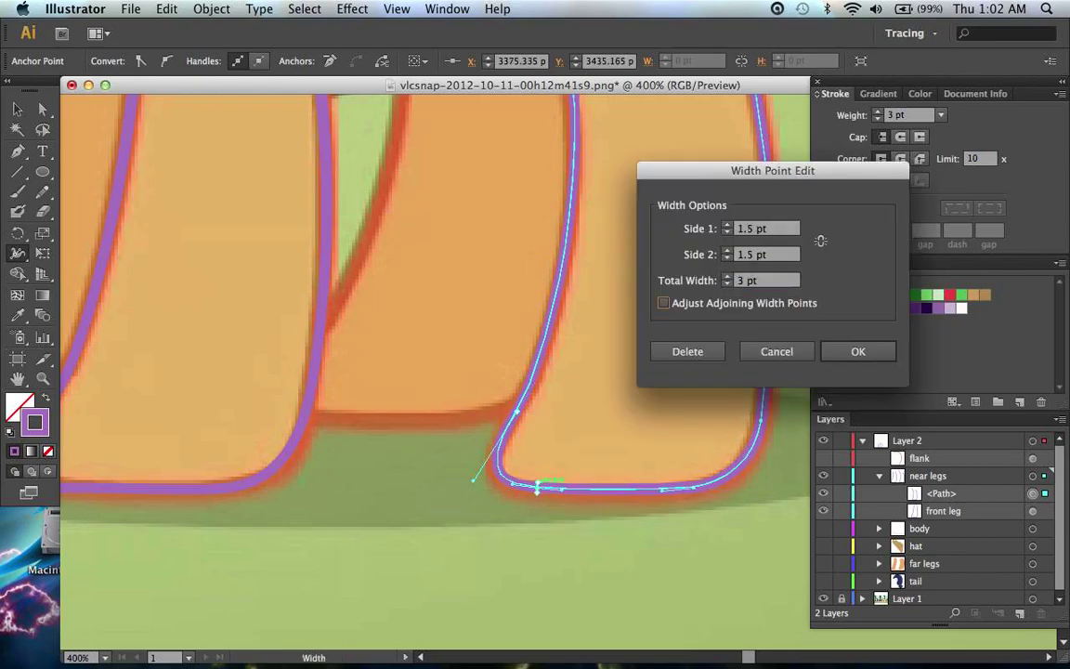
key("Return")
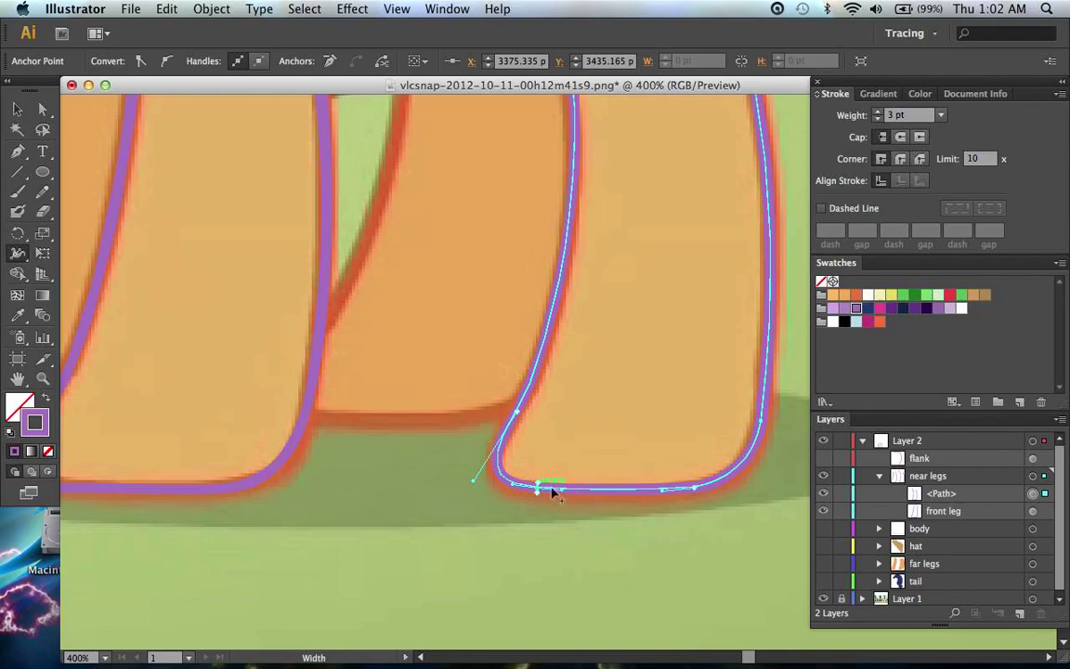
left_click(693, 487, "super")
double_click(693, 487)
type("3")
key("Return")
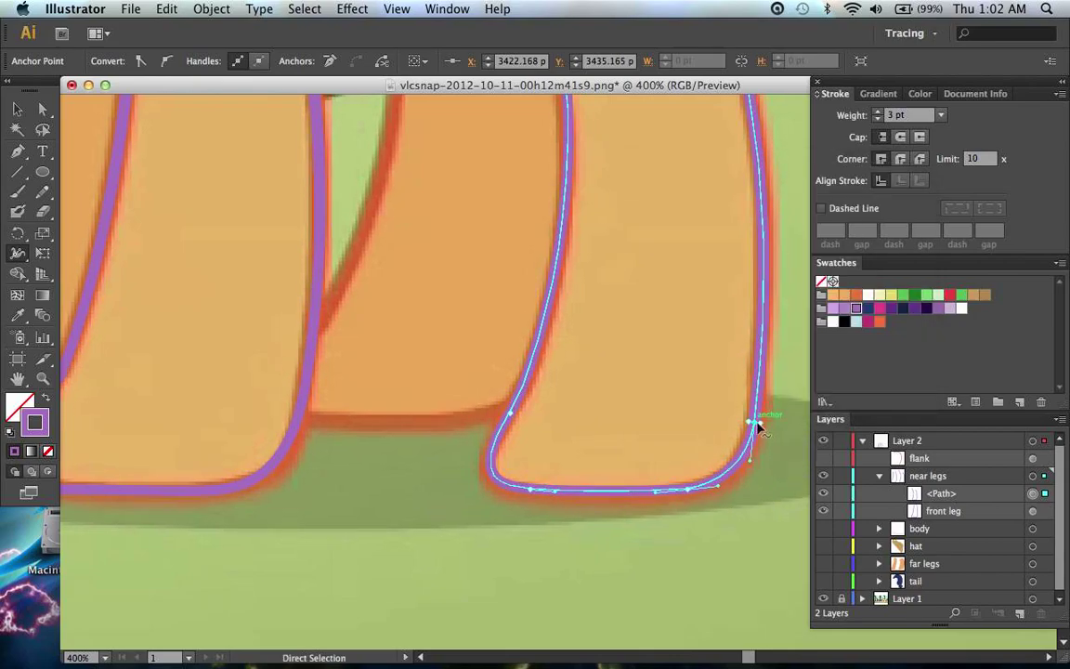
Step: Set the total stroke width to 3 pt at the hind leg's rear-edge anchors just above the hoof and below the top bend, then deselect the outline
scroll(757, 429, "right", 3)
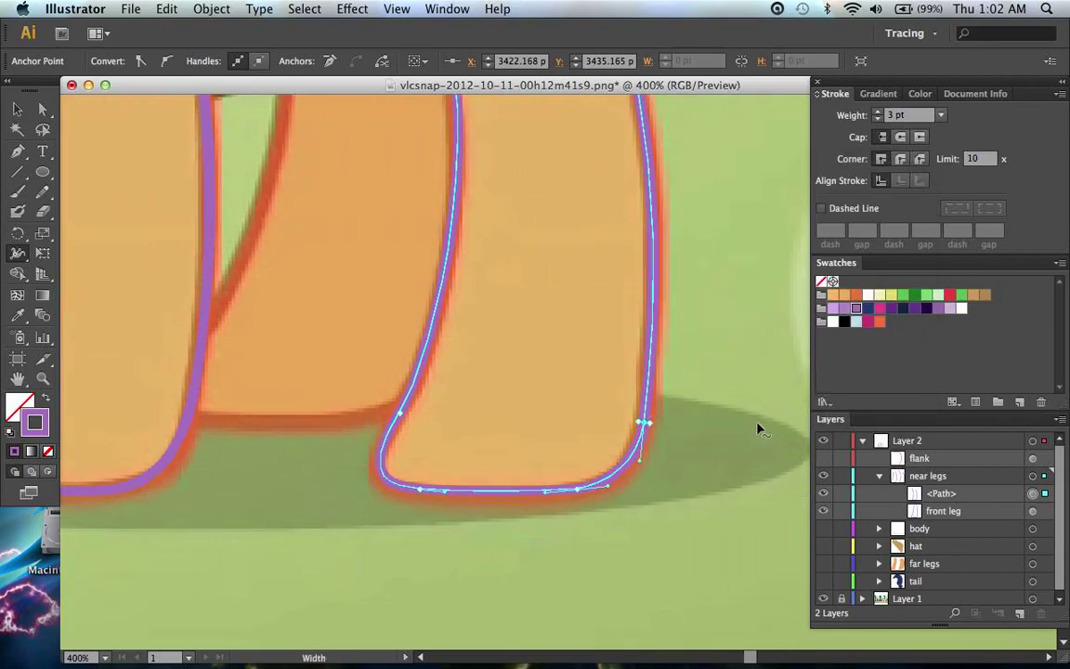
double_click(645, 425)
type("4")
key("Return")
scroll(578, 474, "up", 10)
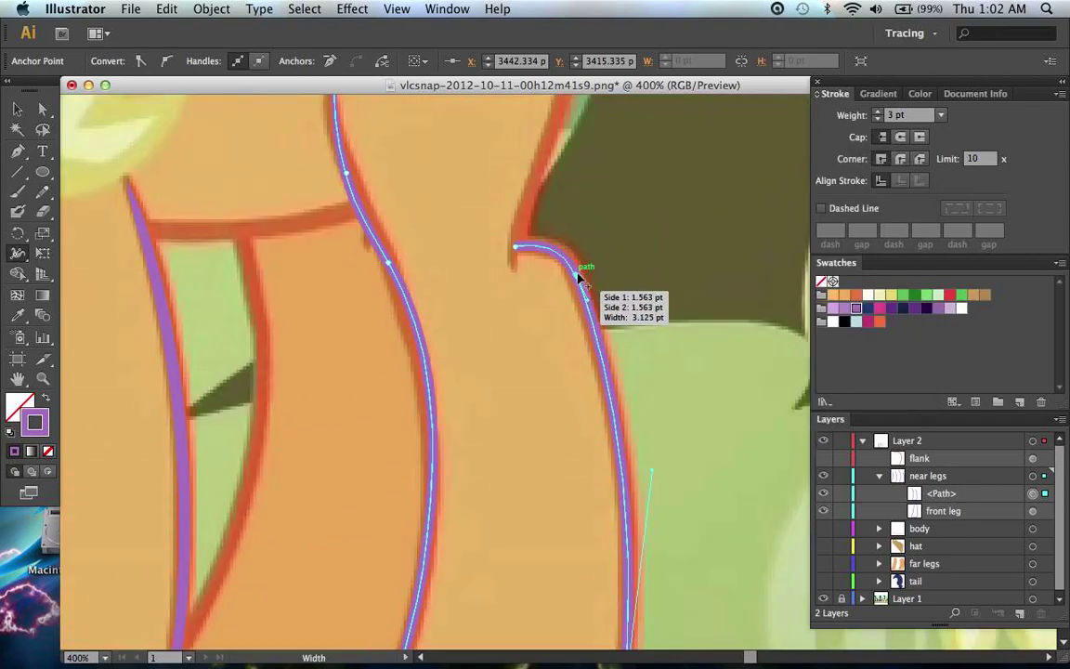
left_click(577, 278, "super")
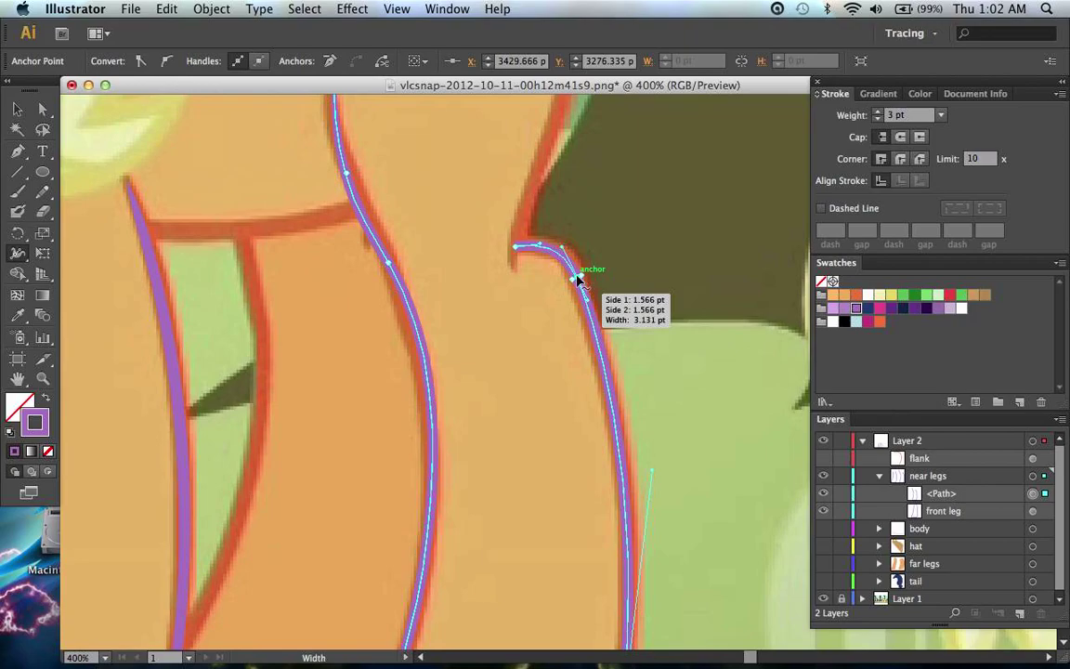
double_click(578, 279)
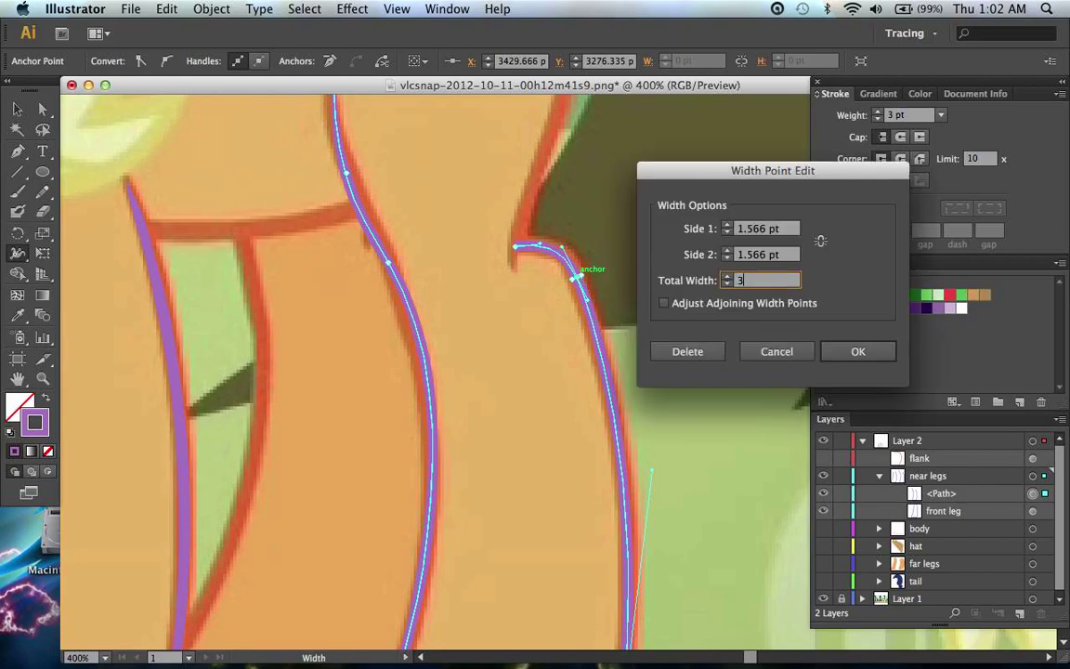
key("Return")
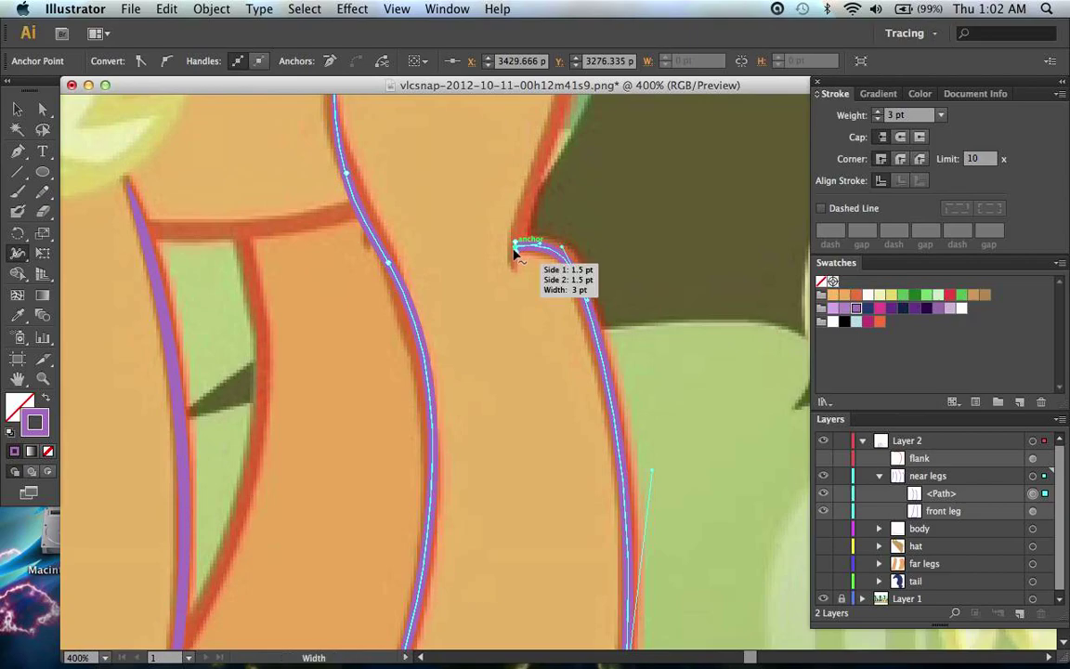
key("super+shift+a")
key("a")
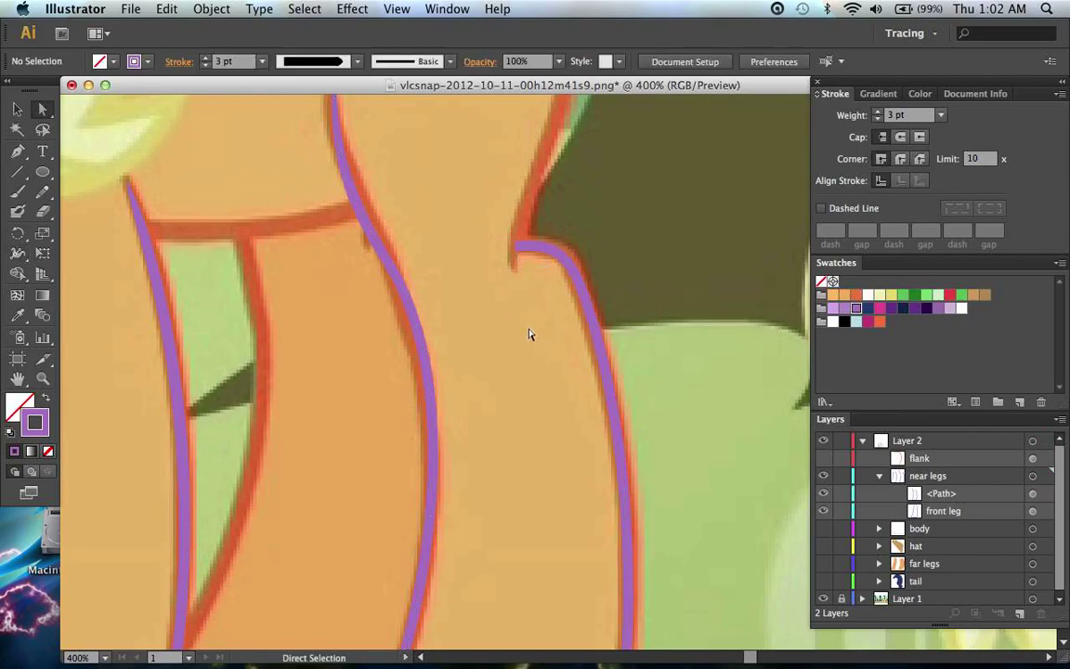
Step: Recolor the strokes of both paths in the near legs sublayer with the red-orange swatch and deselect them
key("super+minus")
key("super+minus")
scroll(530, 330, "up", 2)
scroll(530, 330, "left", 2)
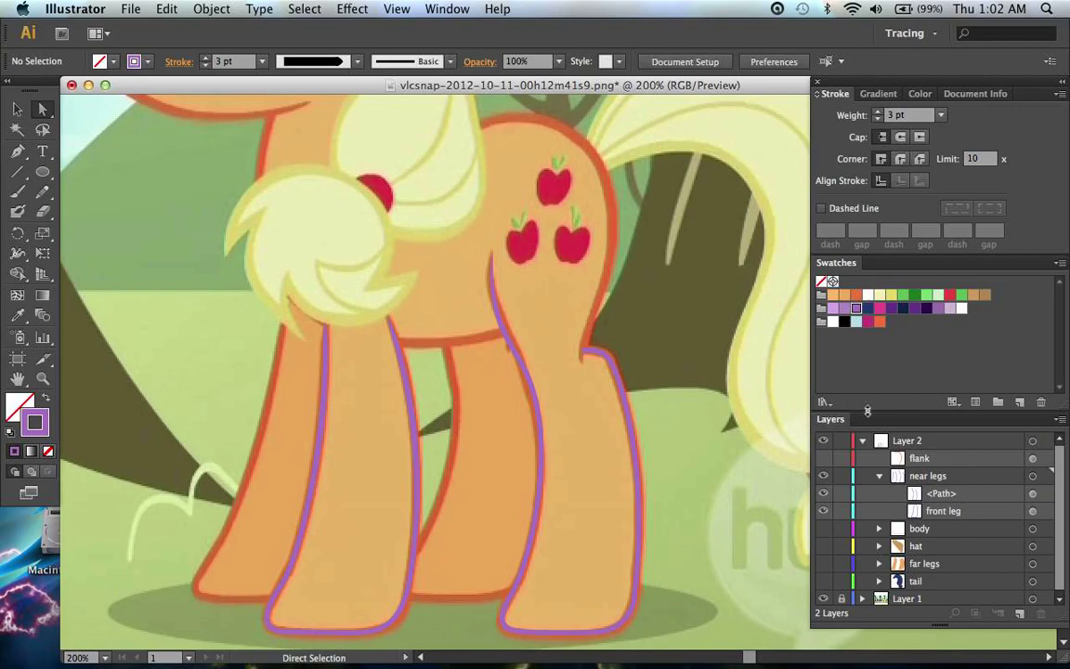
left_click(1036, 513)
left_click(1032, 494, "shift")
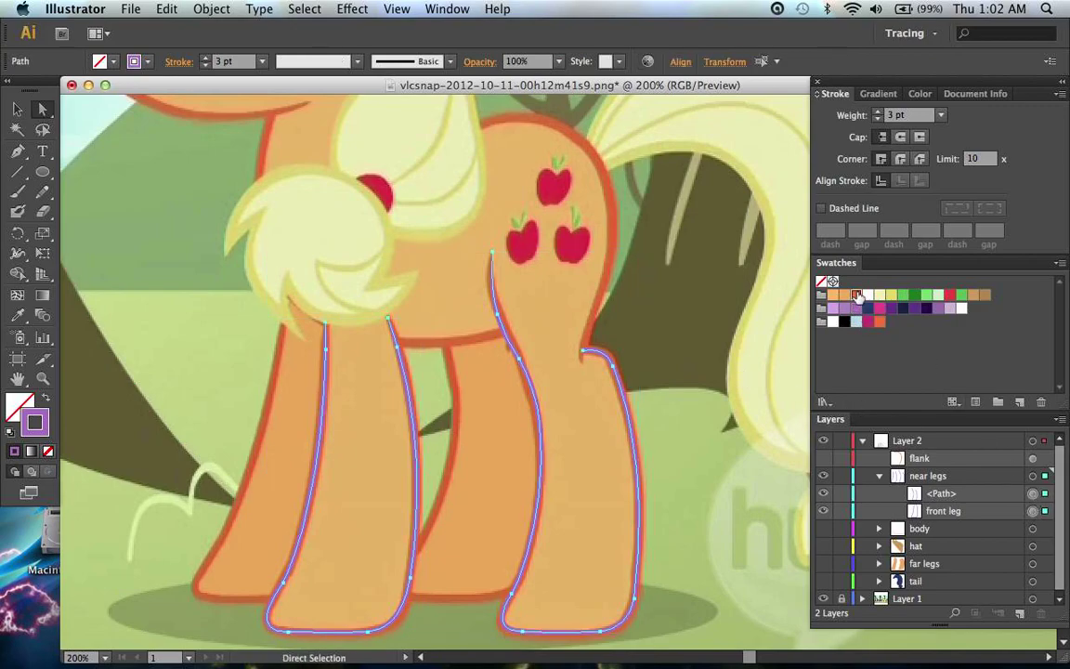
left_click(856, 295)
left_click(693, 314)
Step: Collapse the near legs sublayer and create a new sublayer inside Layer 2
scroll(693, 318, "down", 2)
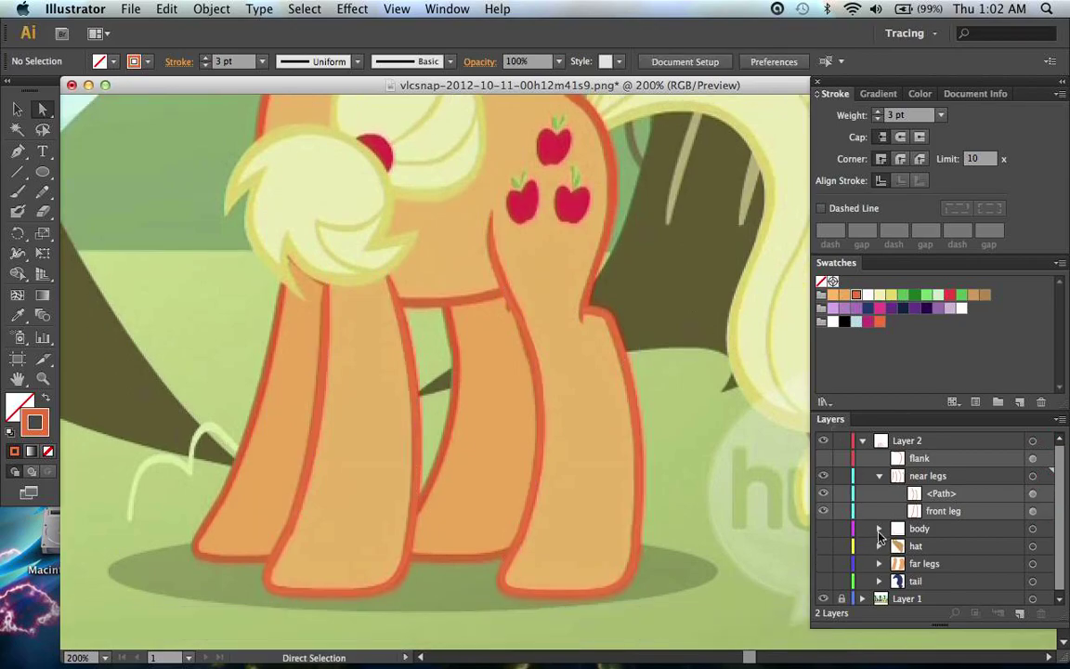
left_click(879, 477)
scroll(726, 523, "up", 5)
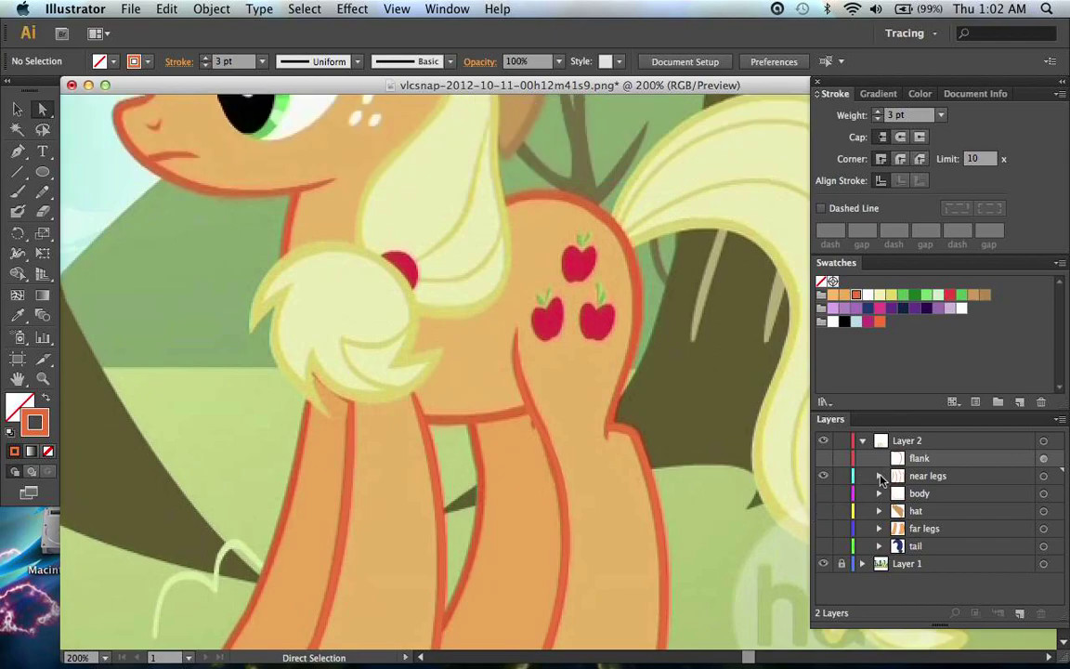
key("super+minus")
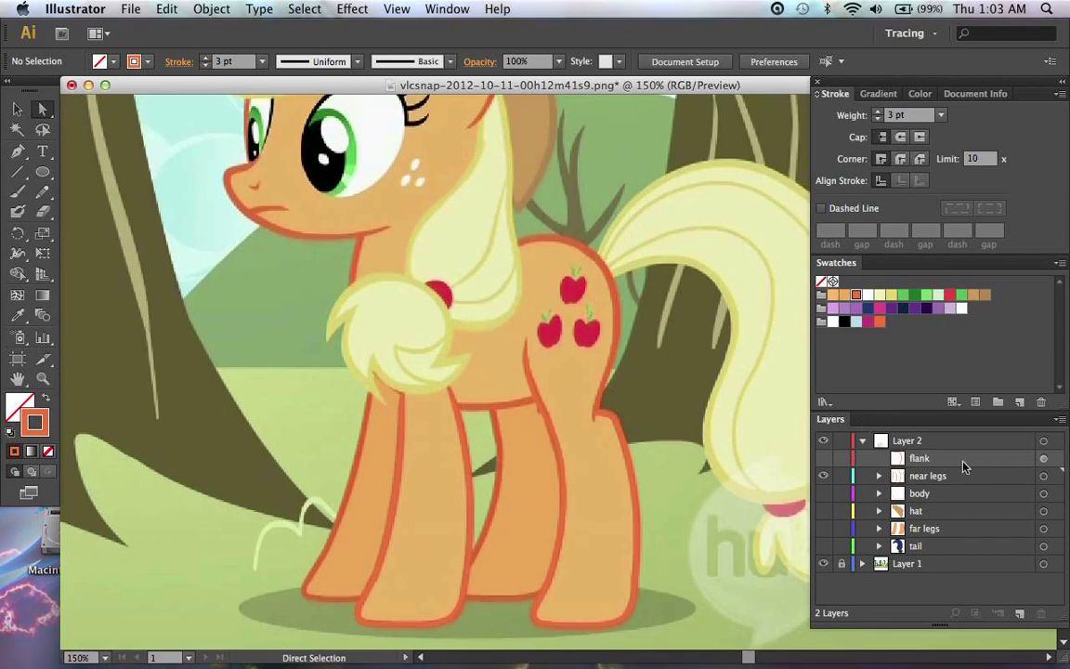
left_click(925, 441)
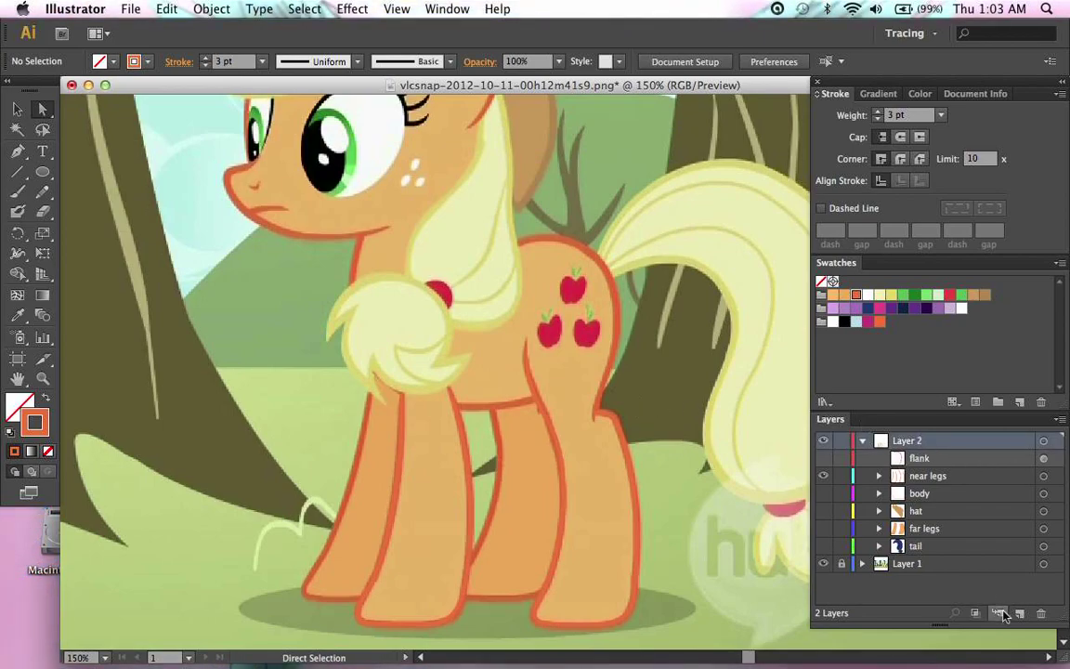
left_click(1002, 613)
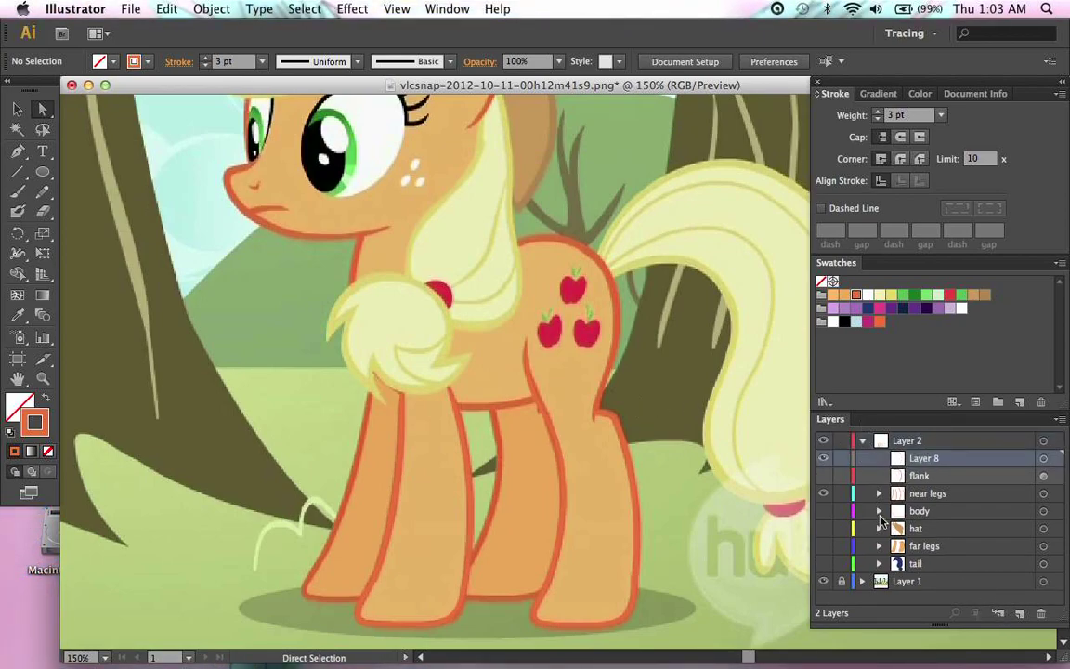
Step: Rename the new sublayer at the top of Layer 2 as head
double_click(913, 460)
type("Head")
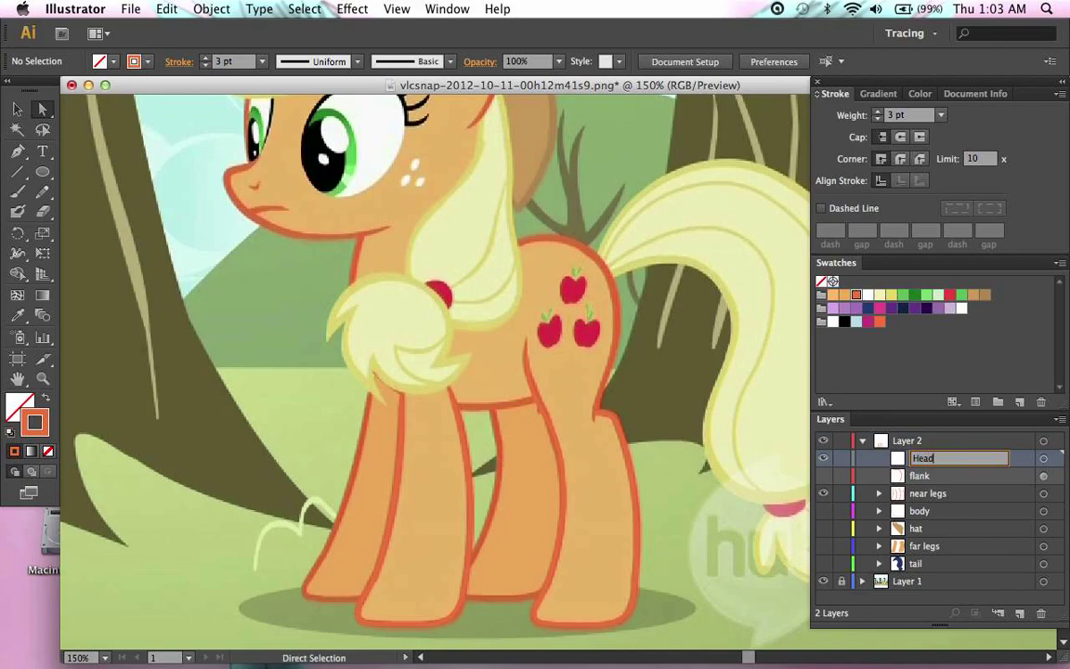
key("Return")
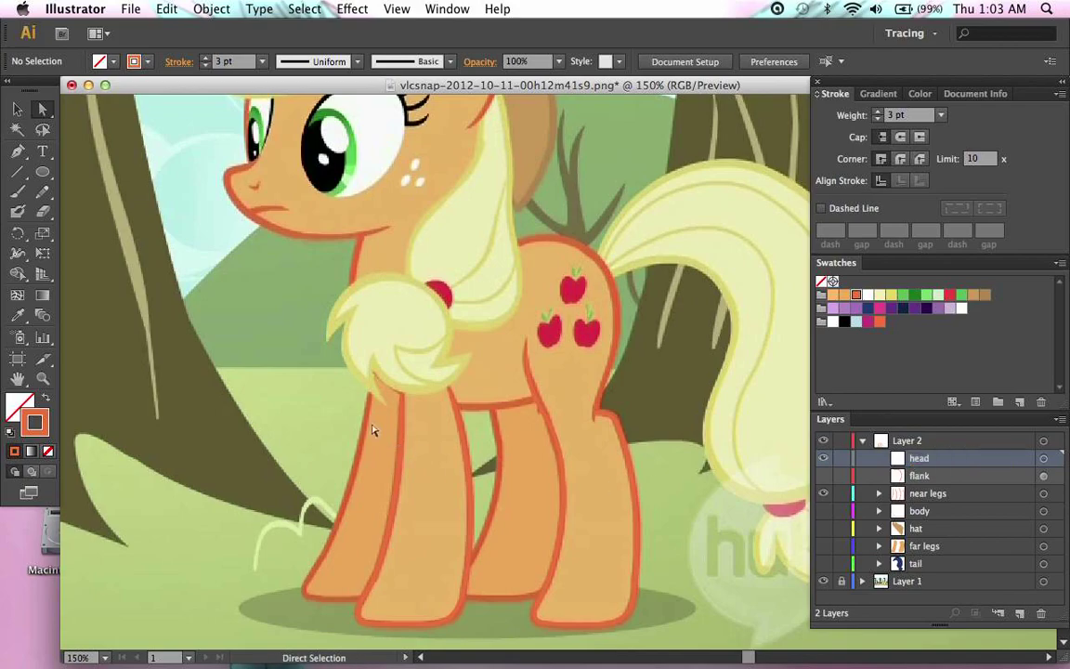
Step: Draw a curved Pen path down the front of the pony's face, from inside the mane to the top of the muzzle
scroll(370, 430, "up", 5)
scroll(370, 430, "left", 3)
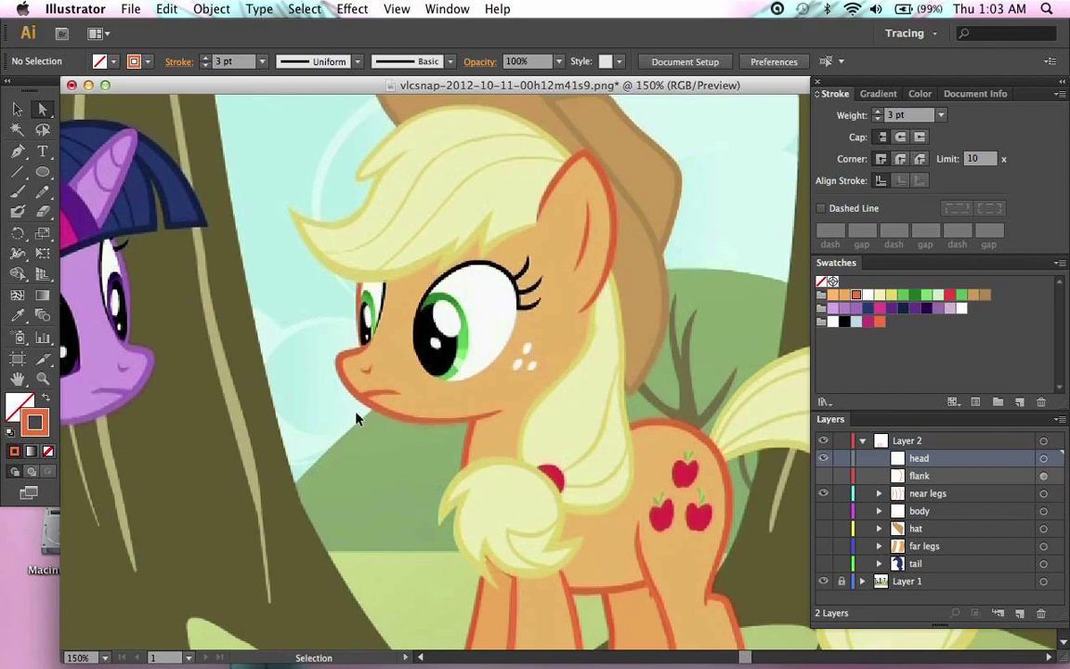
key("super+equal")
scroll(356, 418, "down", 3)
scroll(357, 418, "right", 1)
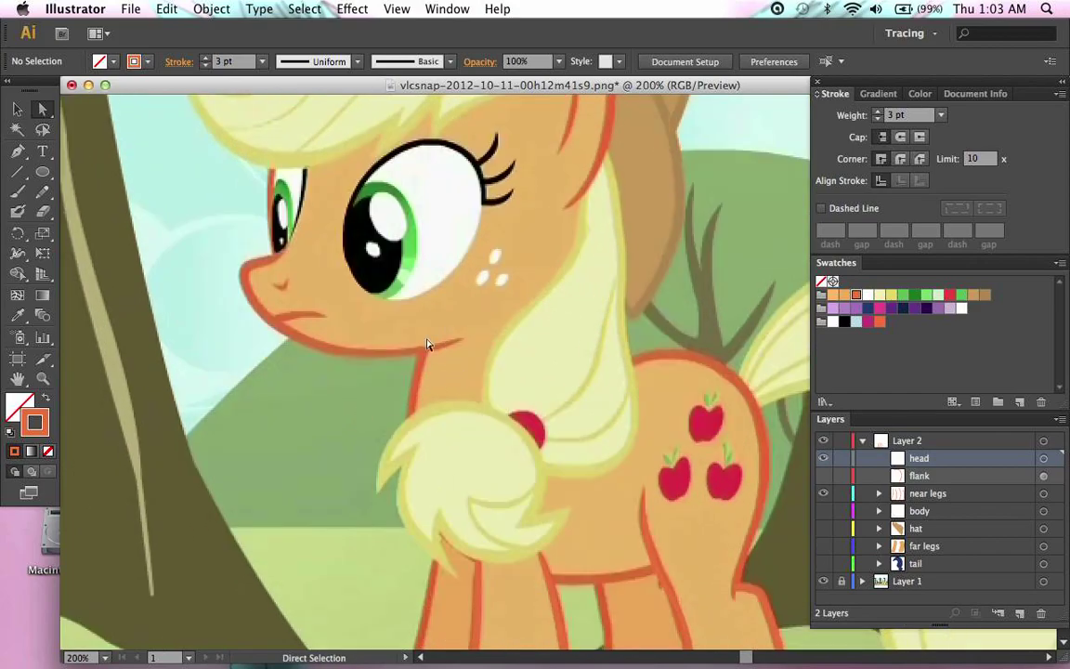
scroll(427, 344, "up", 4)
scroll(427, 344, "left", 2)
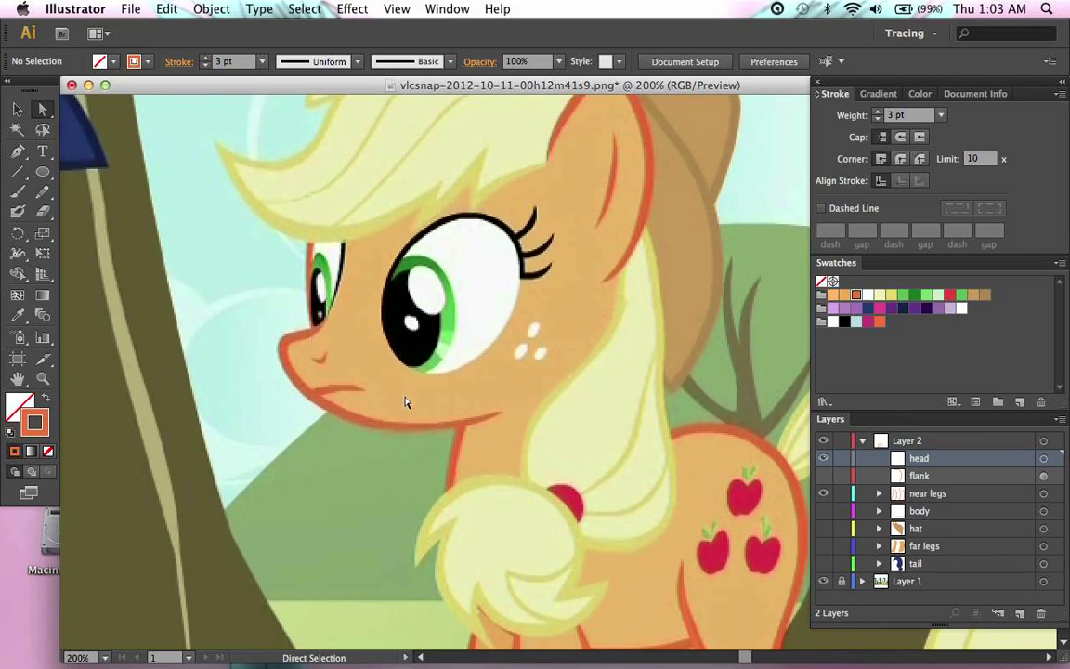
scroll(405, 401, "up", 5)
scroll(405, 402, "right", 2)
key("p")
scroll(405, 401, "down", 3)
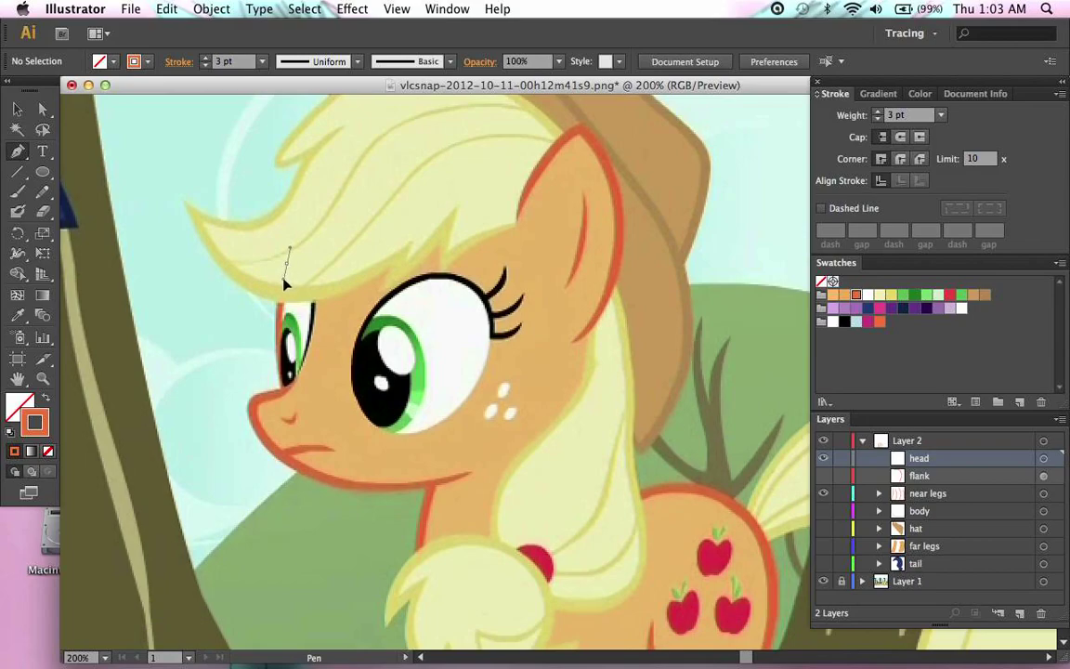
left_click_drag(283, 288, 284, 290)
left_click_drag(285, 376, 283, 399)
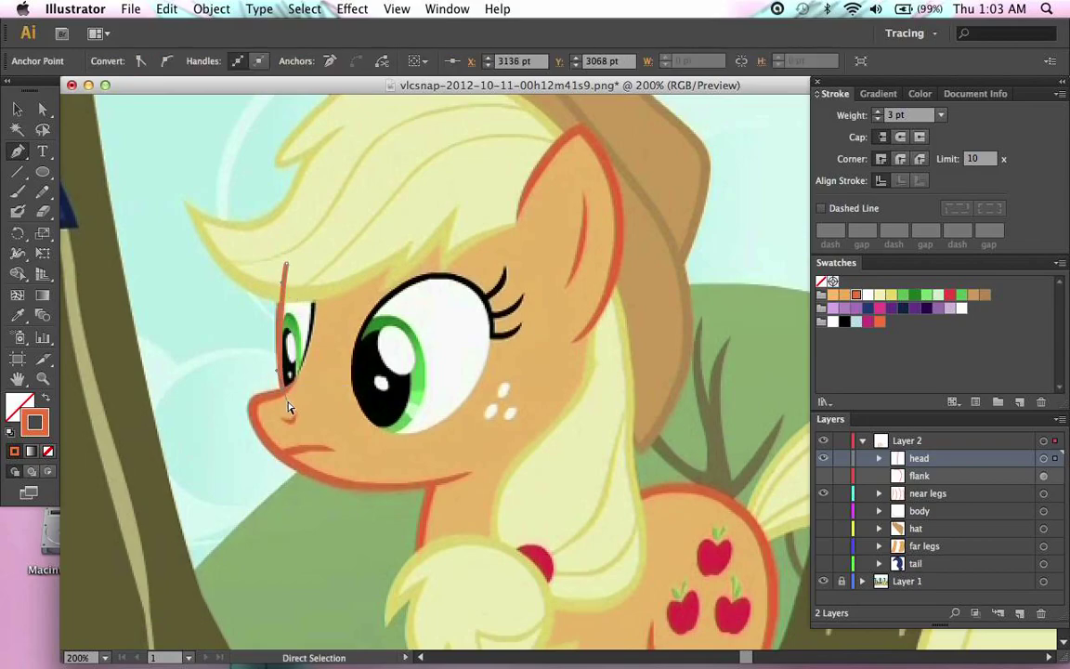
Step: Refine the face path's upper curve handle and lower anchor so it follows the face edge beside the far eye
key("super+equal")
scroll(288, 407, "left", 6)
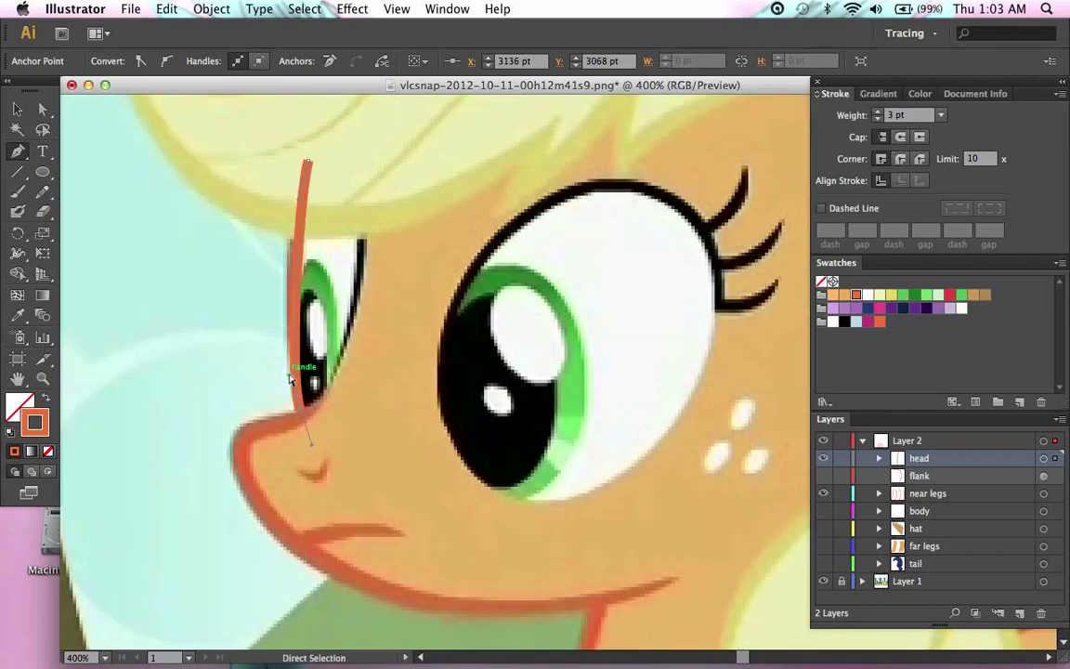
left_click_drag(298, 204, 290, 216)
left_click(289, 376)
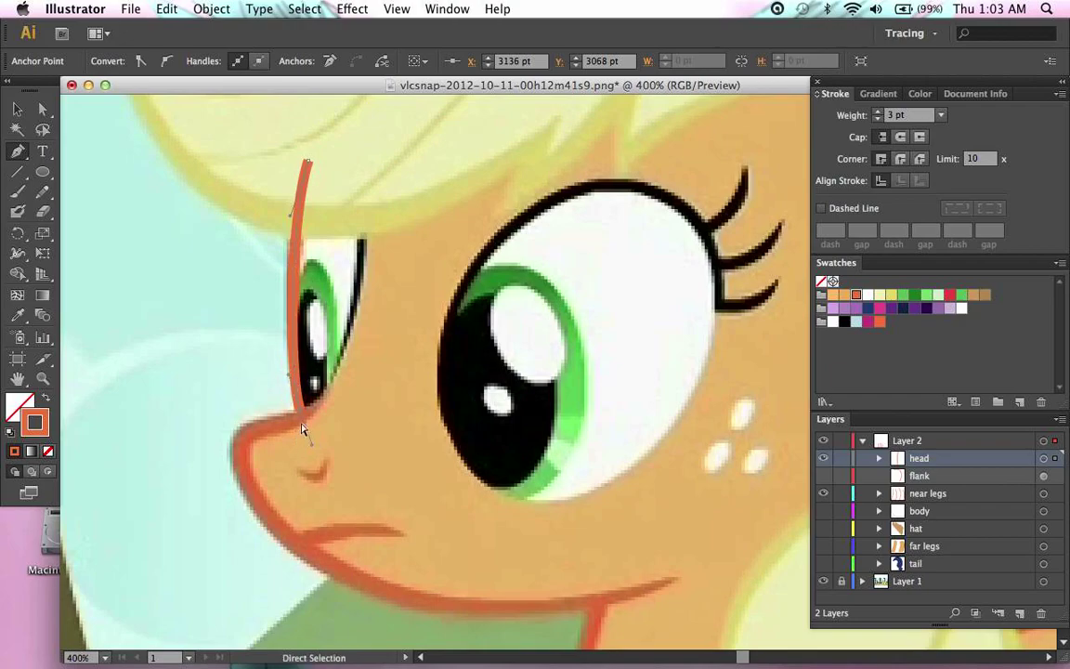
left_click_drag(300, 418, 302, 421)
scroll(367, 430, "down", 2)
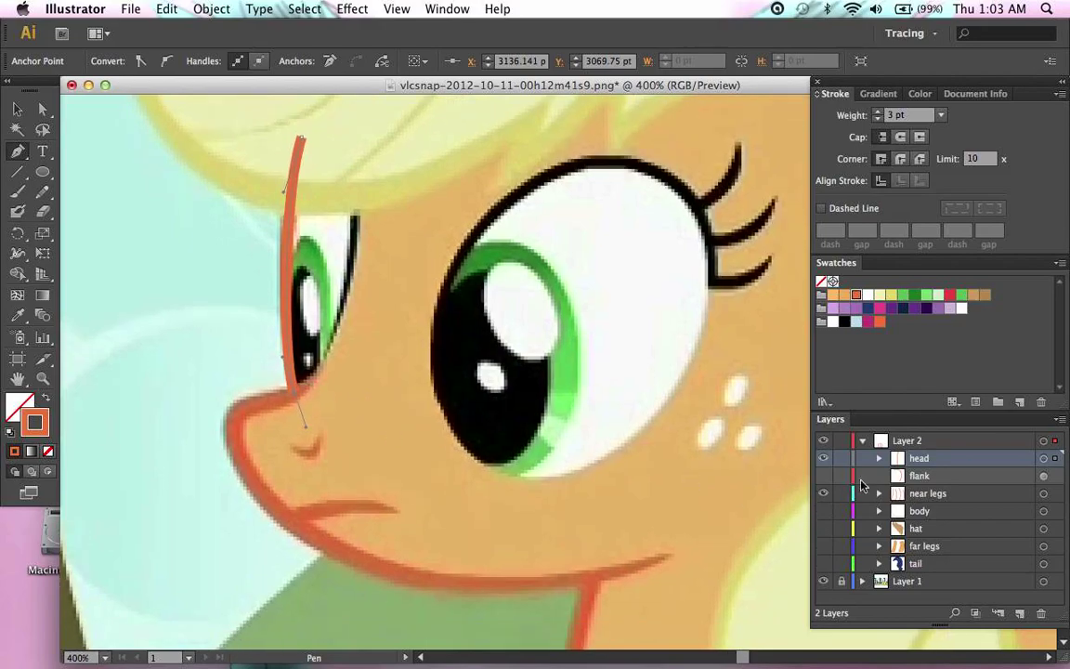
Step: Rename the face path in the head sublayer as head stroke and deselect it
left_click(879, 458)
double_click(934, 476)
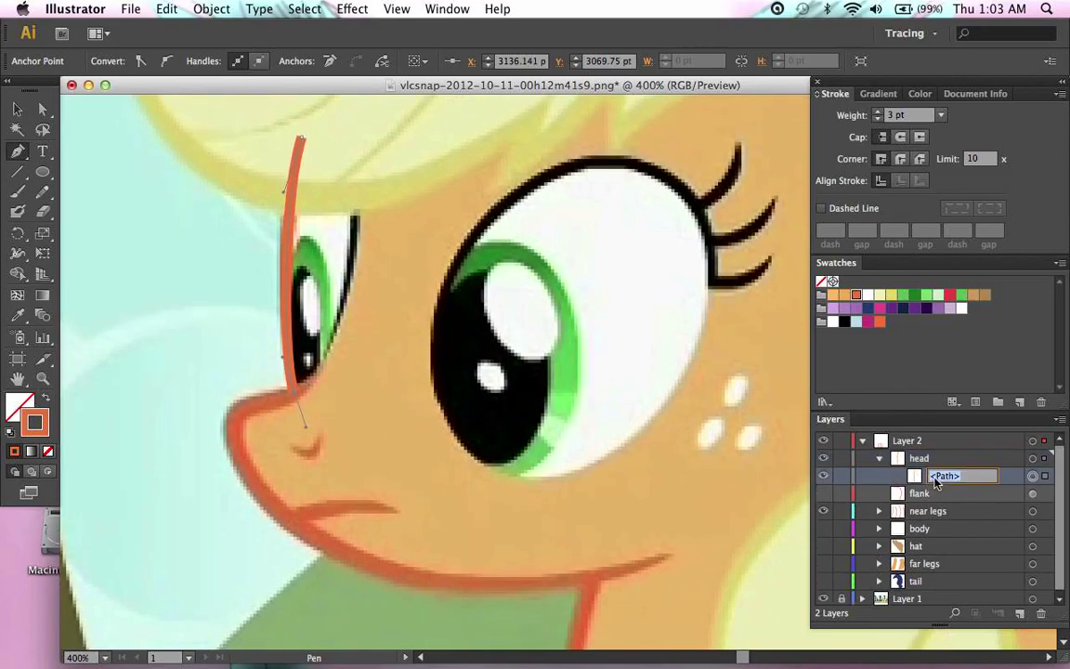
type("head stroke")
key("Return")
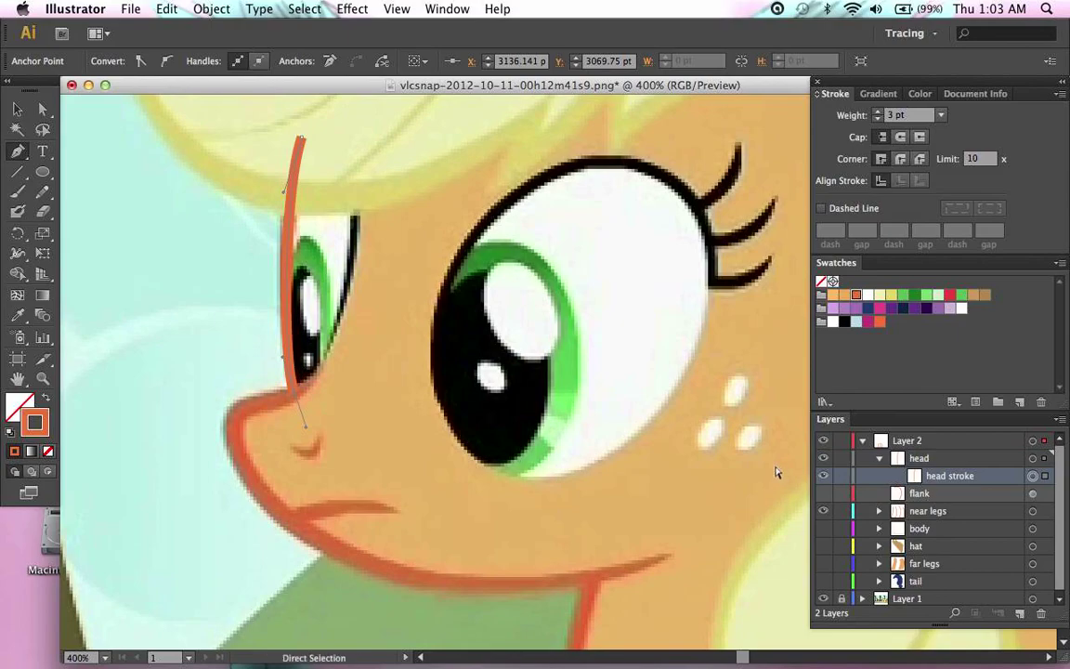
left_click(776, 471, "super")
Step: Trace the muzzle and jawline with a Pen path from the far eye's lower corner around the nose to the cheek, bending it along the jaw
scroll(527, 451, "down", 5)
scroll(540, 375, "right", 3)
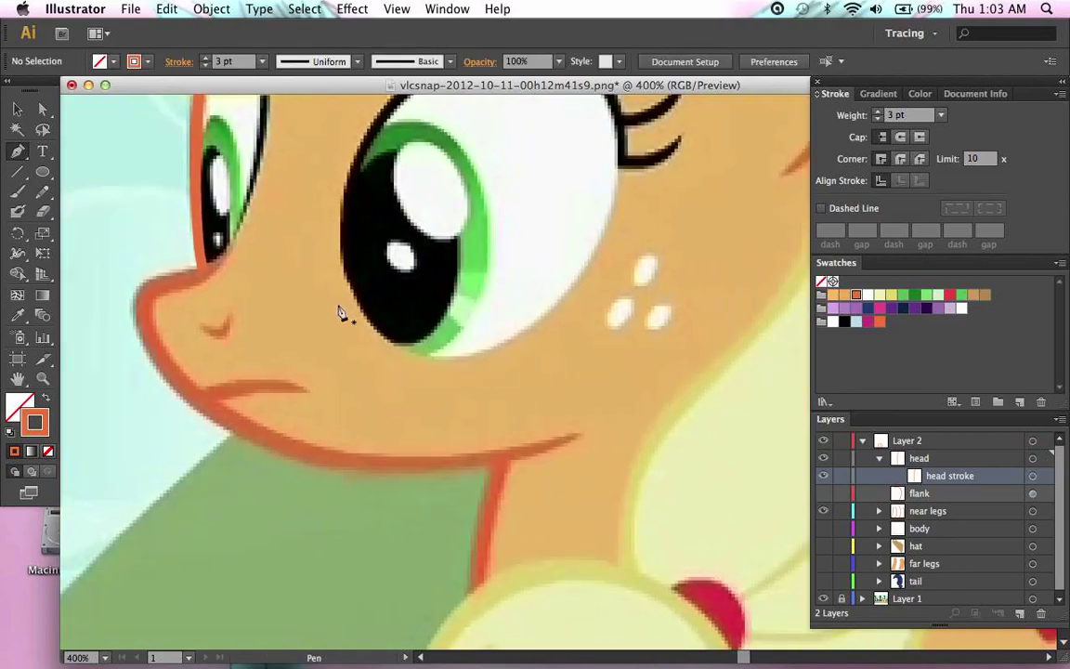
left_click(225, 262)
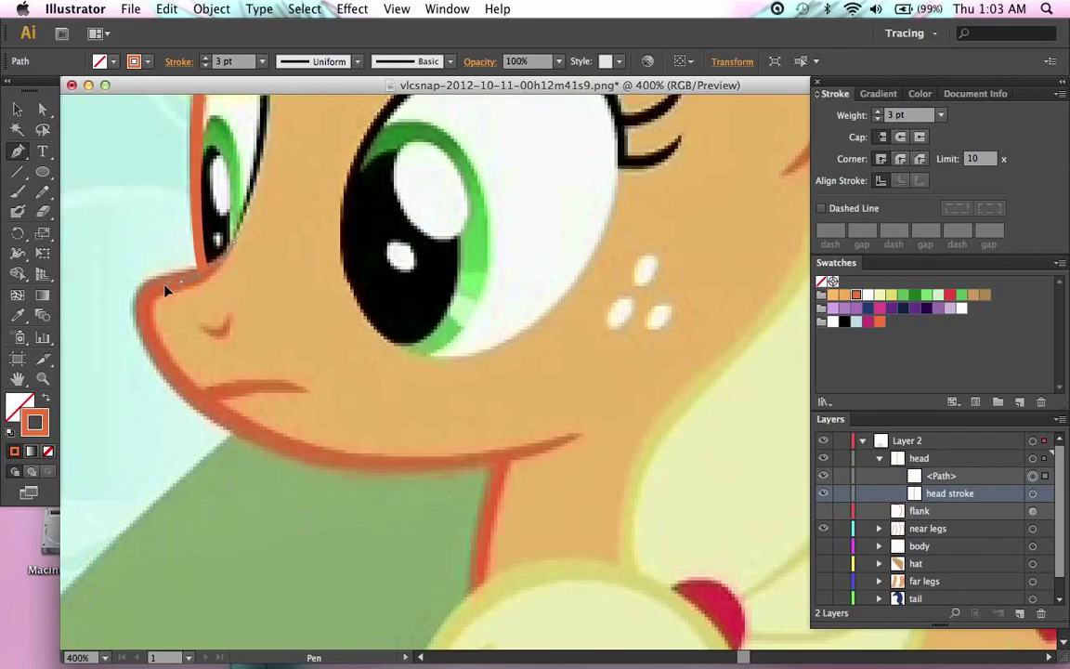
left_click(203, 281)
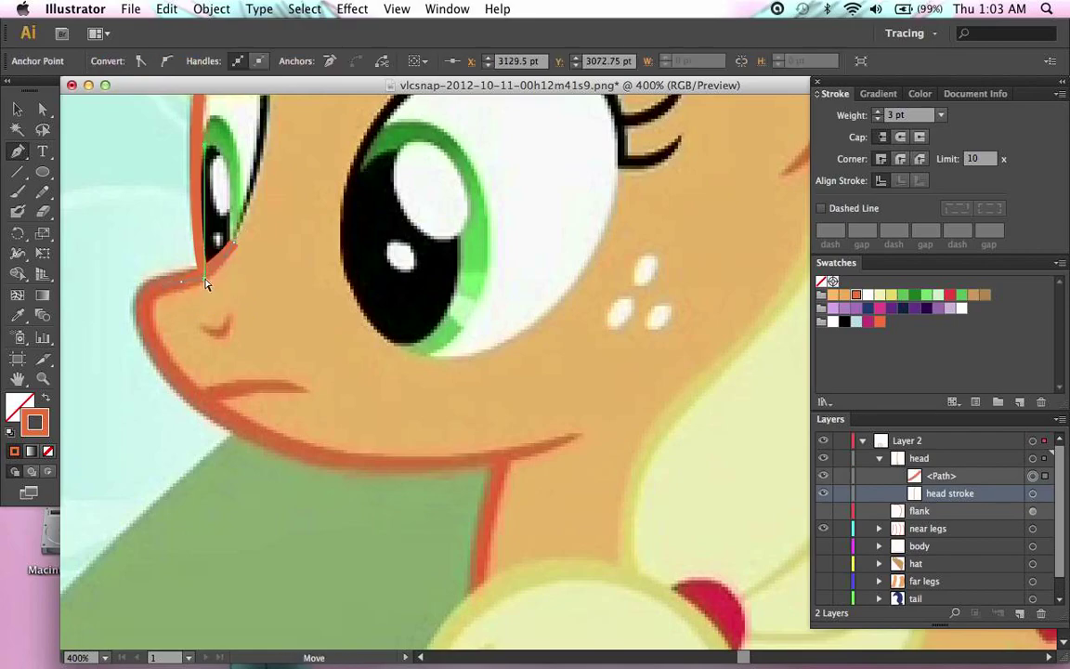
left_click_drag(174, 297, 160, 353)
scroll(354, 405, "down", 1)
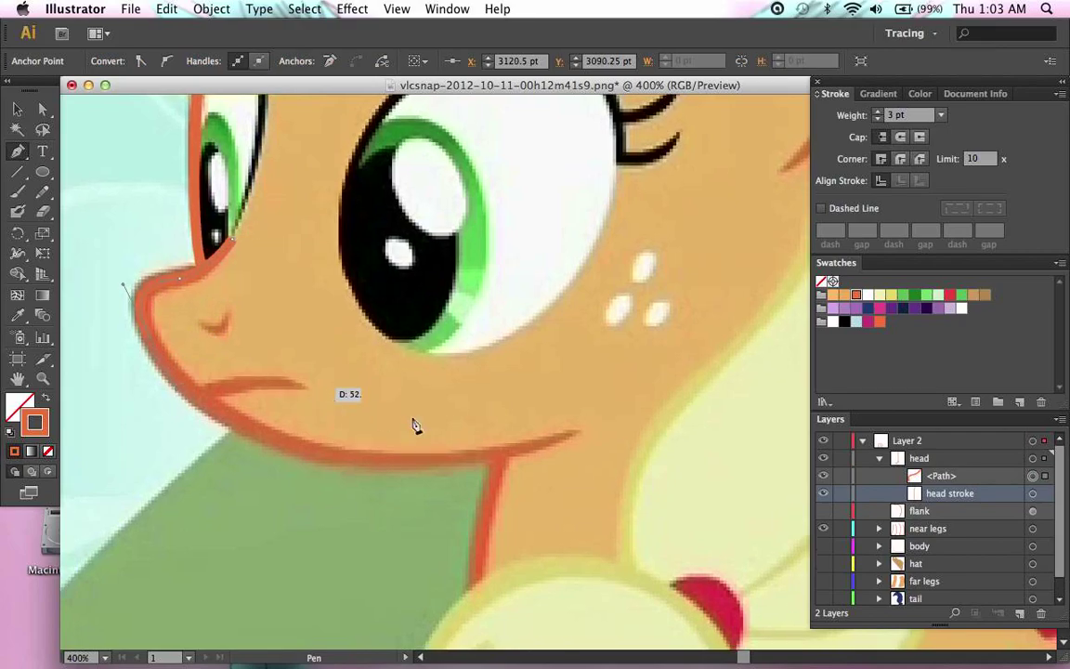
mouse_move(415, 425)
left_mouse_down()
mouse_move(559, 459)
mouse_move(575, 436)
mouse_move(643, 409)
left_mouse_up()
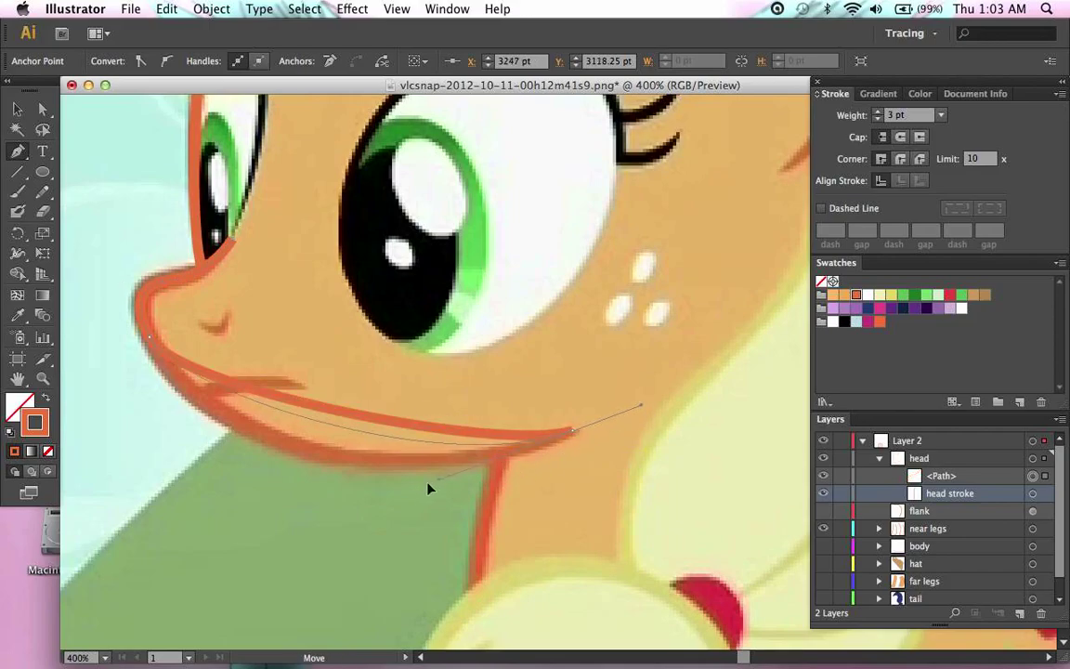
left_click(295, 518)
Step: Add an anchor point to the jawline where it meets the front of the neck
scroll(295, 526, "up", 2)
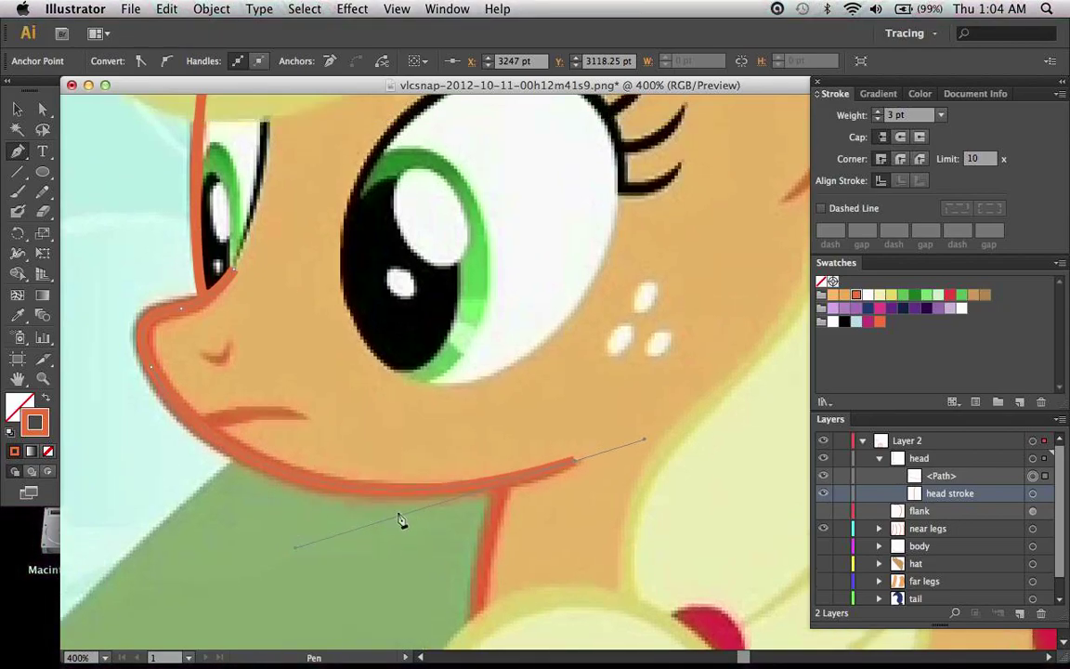
scroll(401, 520, "right", 3)
scroll(530, 543, "up", 2)
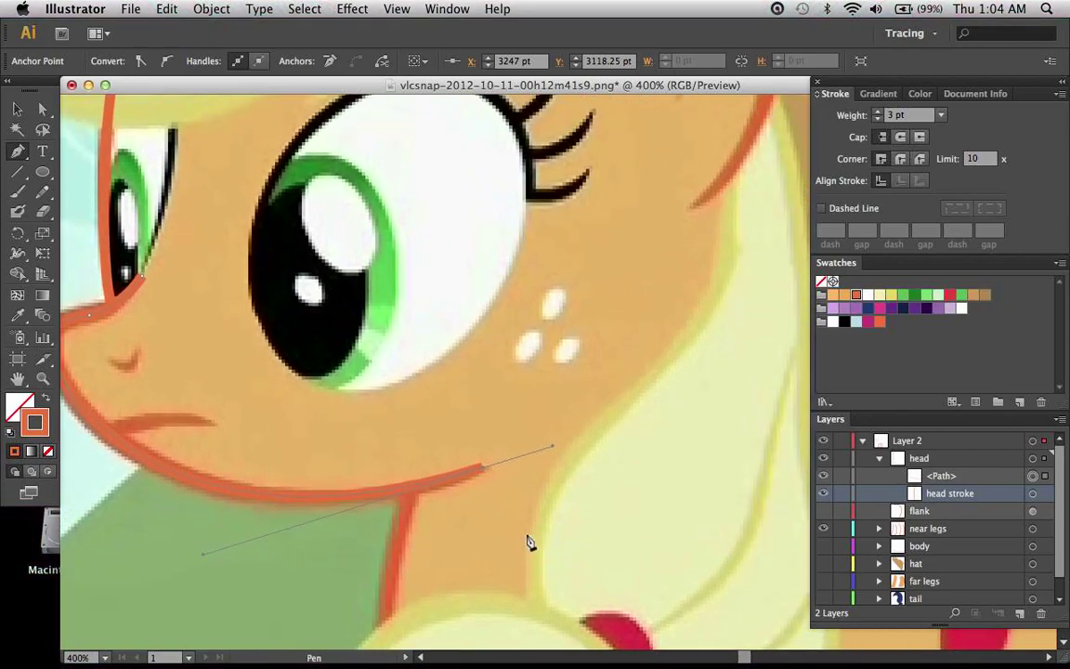
scroll(529, 543, "left", 5)
scroll(530, 543, "down", 2)
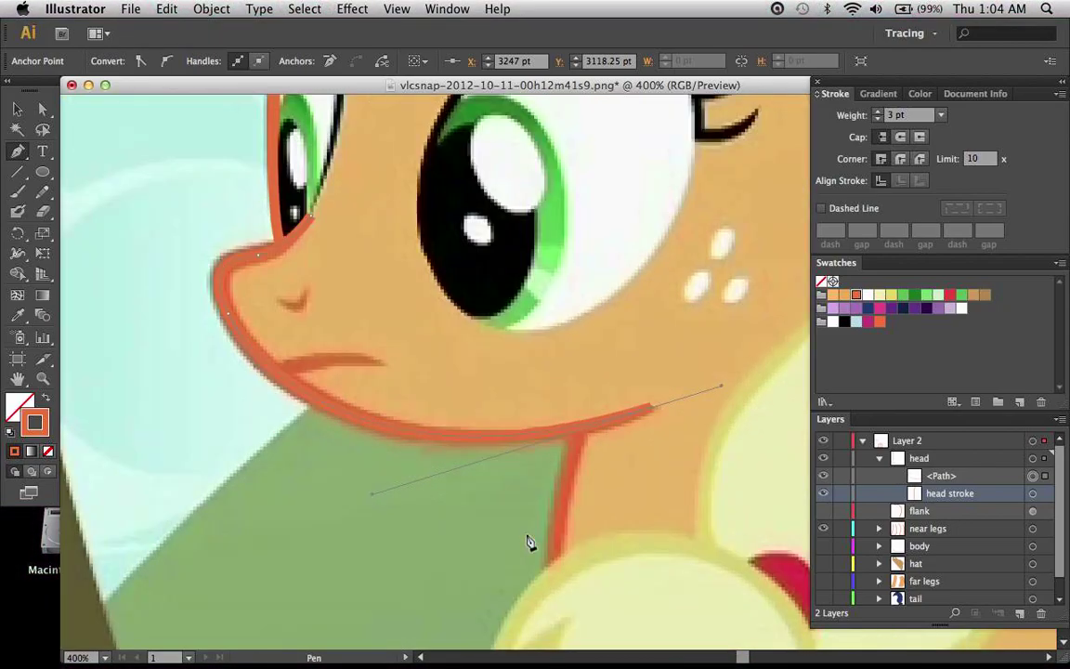
left_click(576, 429)
Step: Add an anchor point to the muzzle path where it meets the lower end of the head stroke
scroll(480, 446, "up", 4)
scroll(480, 447, "left", 3)
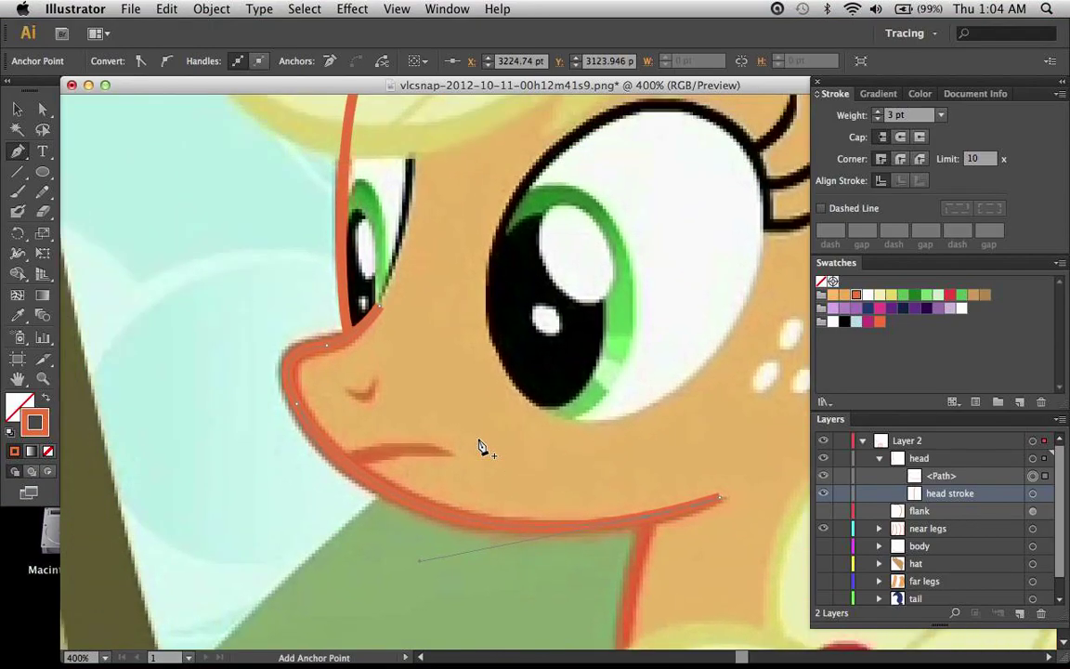
key("super+plus")
key("super+equal")
scroll(480, 445, "left", 5)
scroll(480, 445, "up", 2)
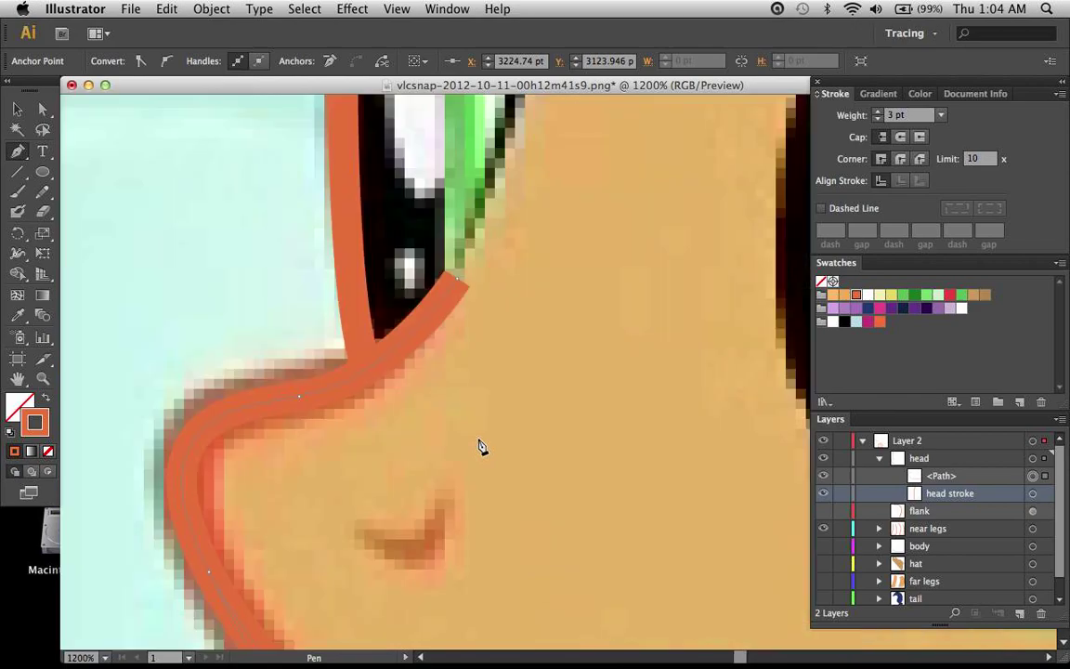
left_click(365, 377)
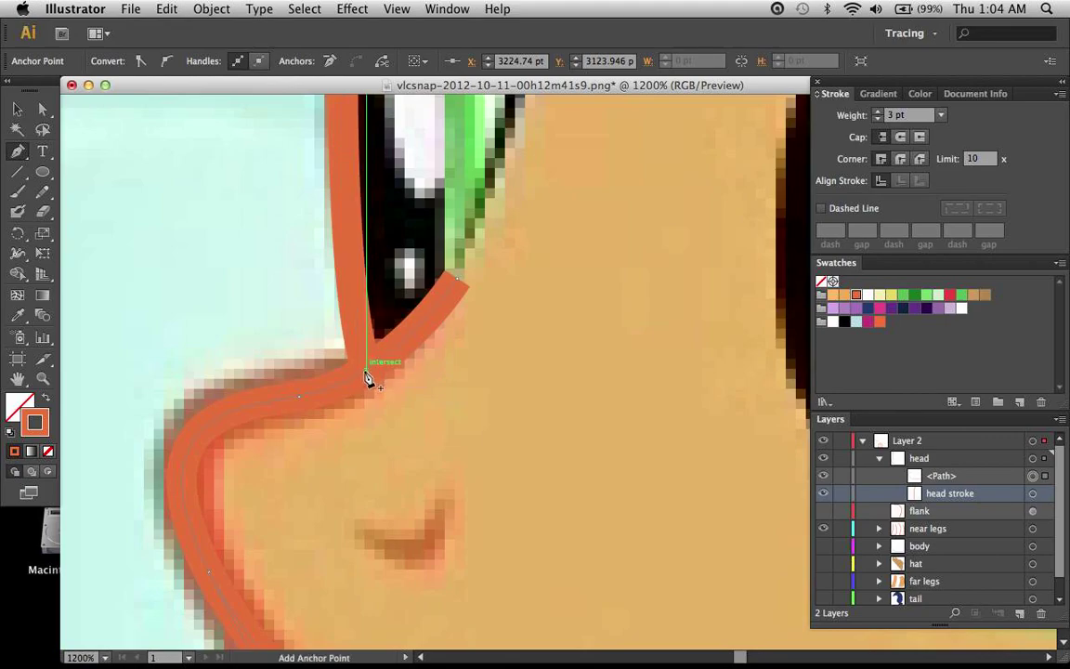
left_click(367, 373)
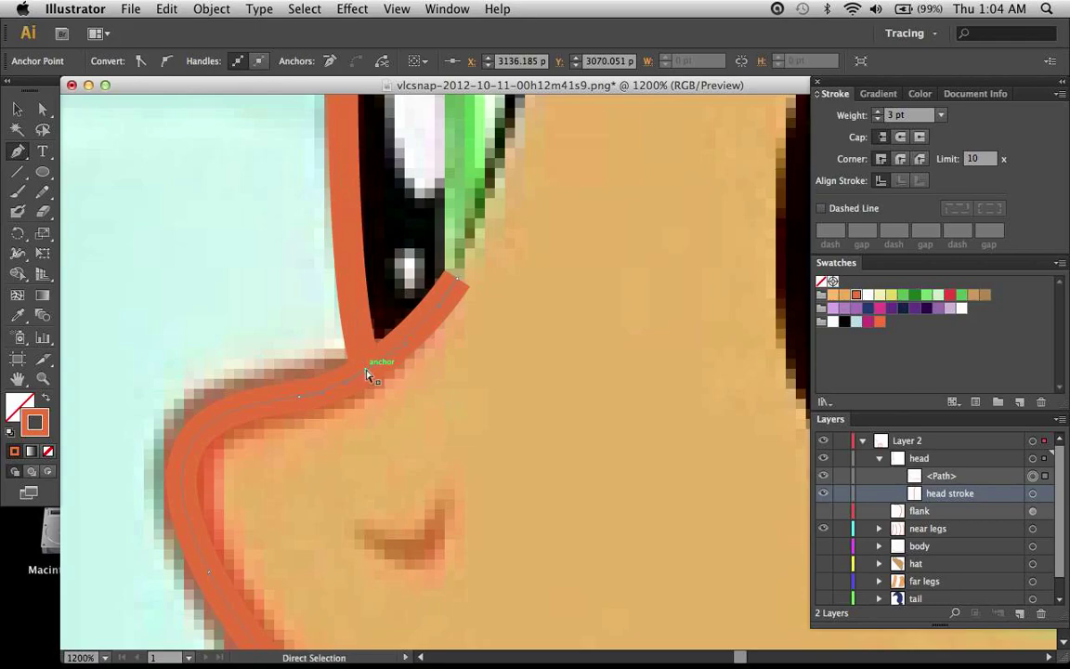
Step: Rename the new path in the head sublayer as muzzle and deselect it
key("super+minus")
key("super+minus")
scroll(368, 376, "down", 2)
scroll(369, 376, "right", 3)
scroll(369, 376, "right", 2)
scroll(369, 376, "down", 1)
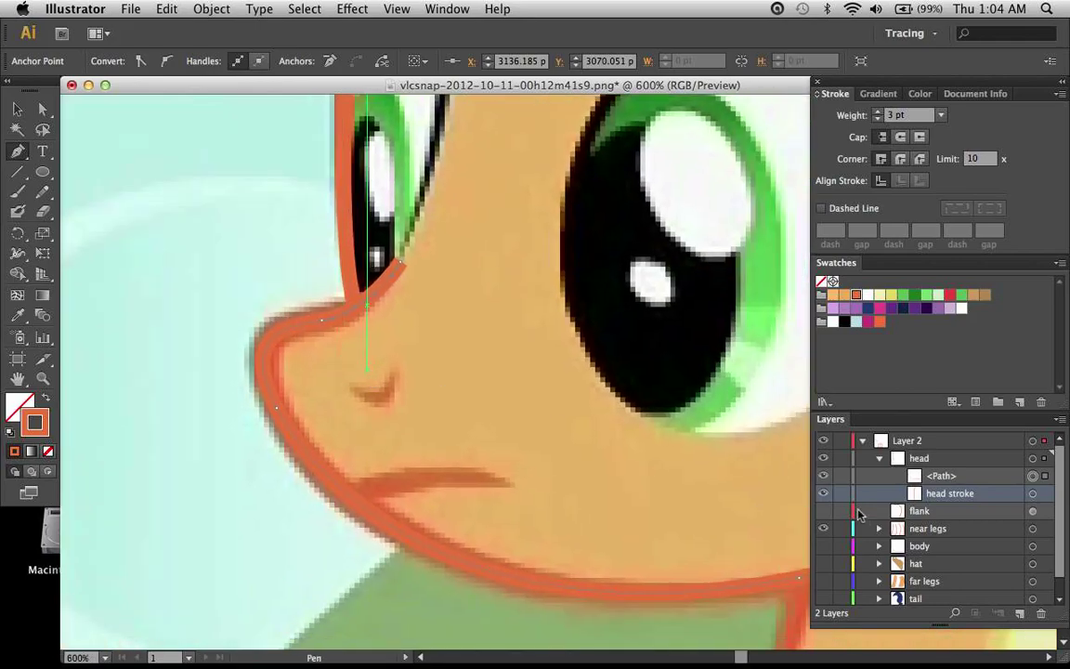
double_click(938, 474)
type("muzz")
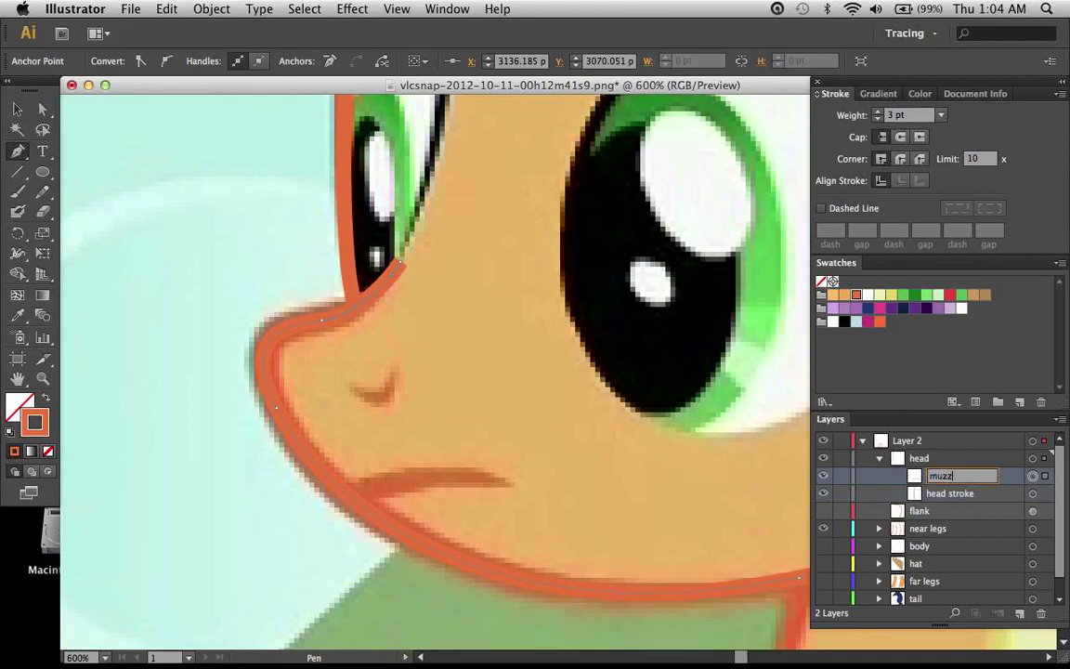
type("le")
key("Return")
key("super+shift+a")
Step: Taper the muzzle path's cheek end with the Width tool by setting its total stroke width to 0 pt
scroll(682, 438, "down", 2)
scroll(682, 438, "right", 2)
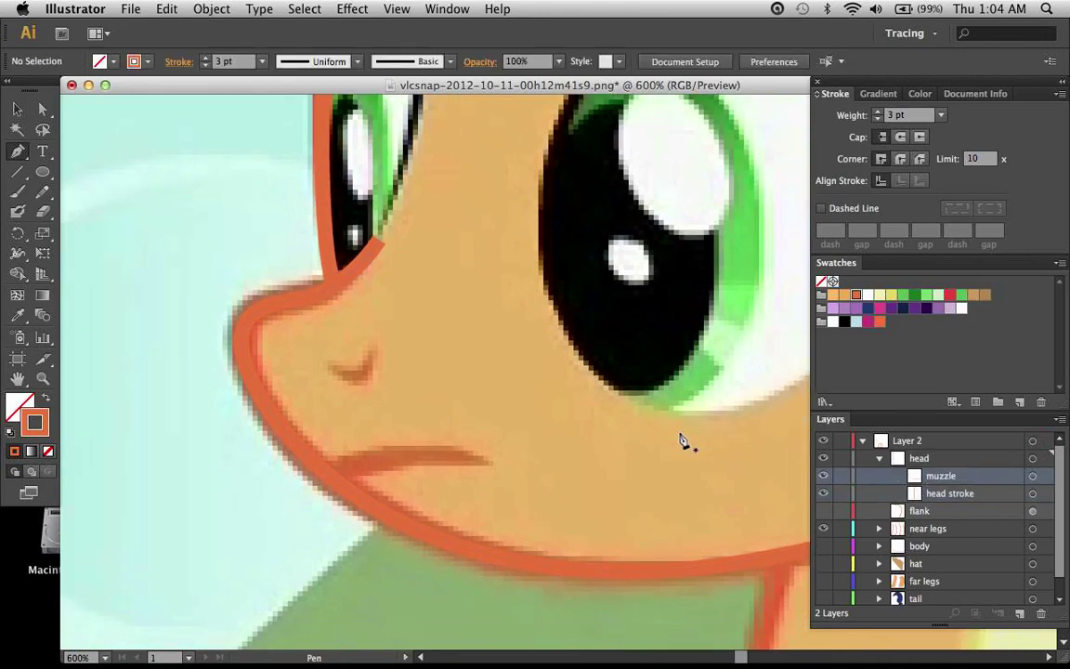
key("shift+w")
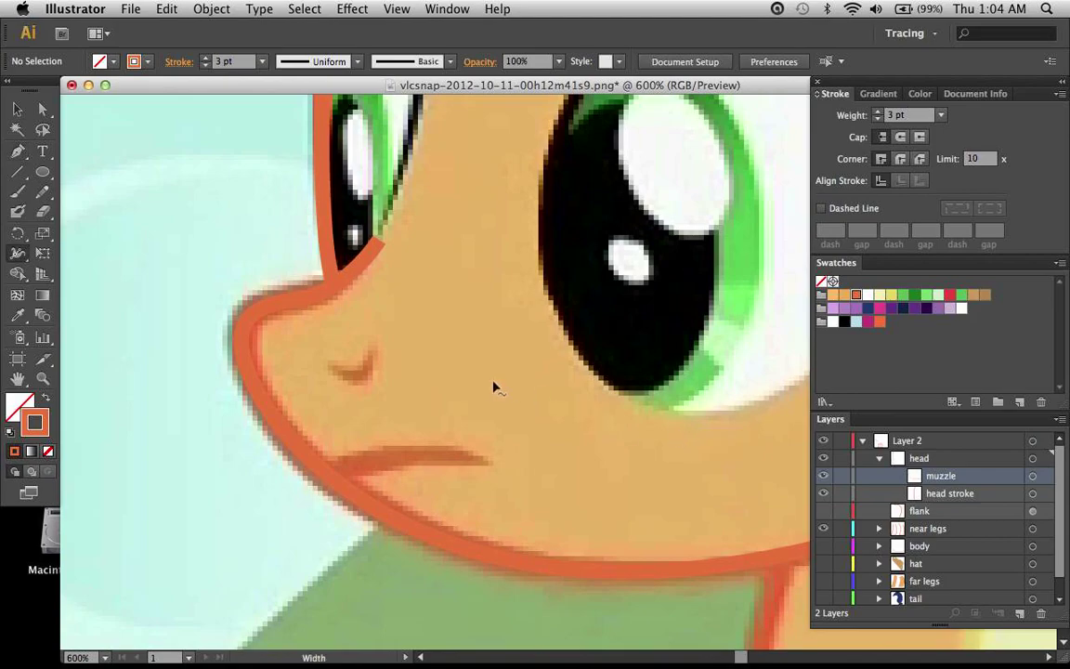
scroll(458, 350, "down", 2)
scroll(458, 350, "right", 2)
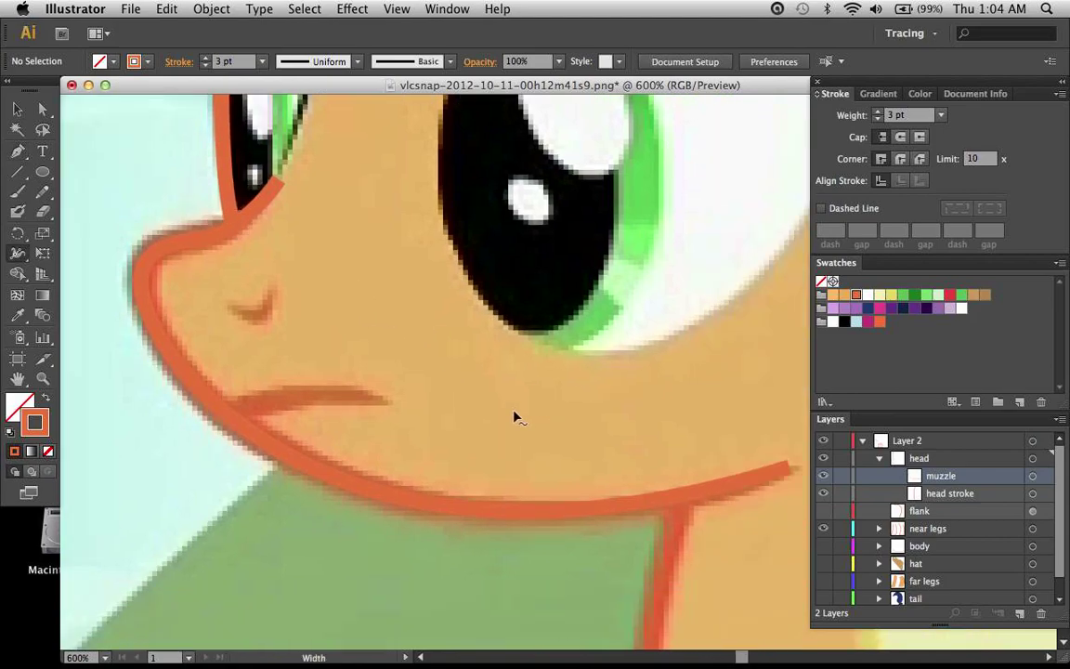
left_click(673, 501)
scroll(676, 502, "right", 2)
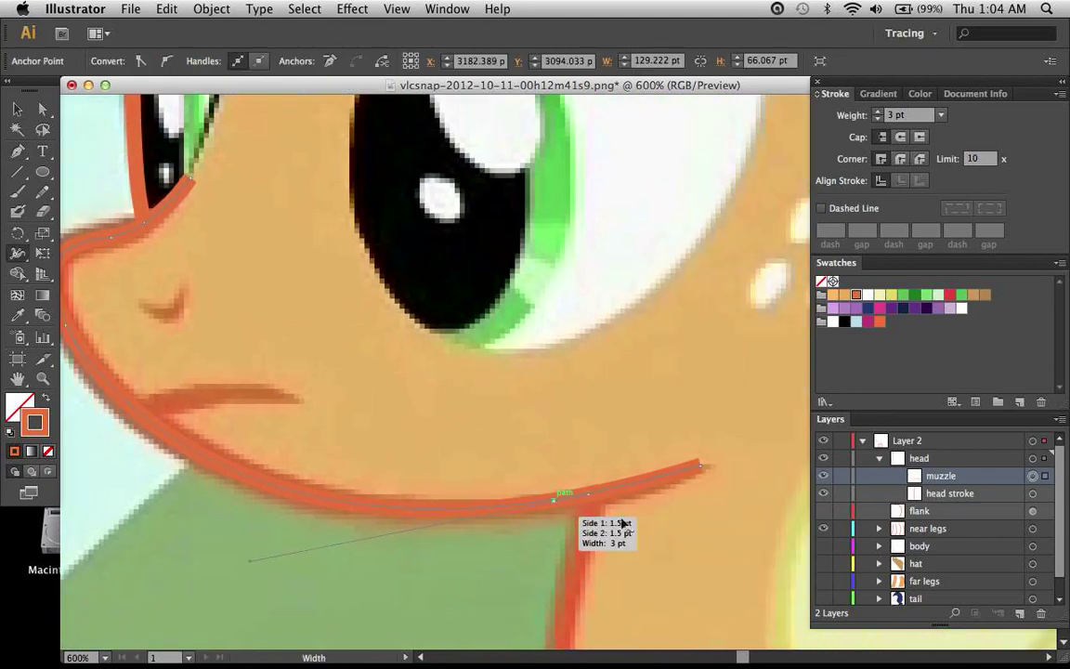
left_click(700, 467, "super")
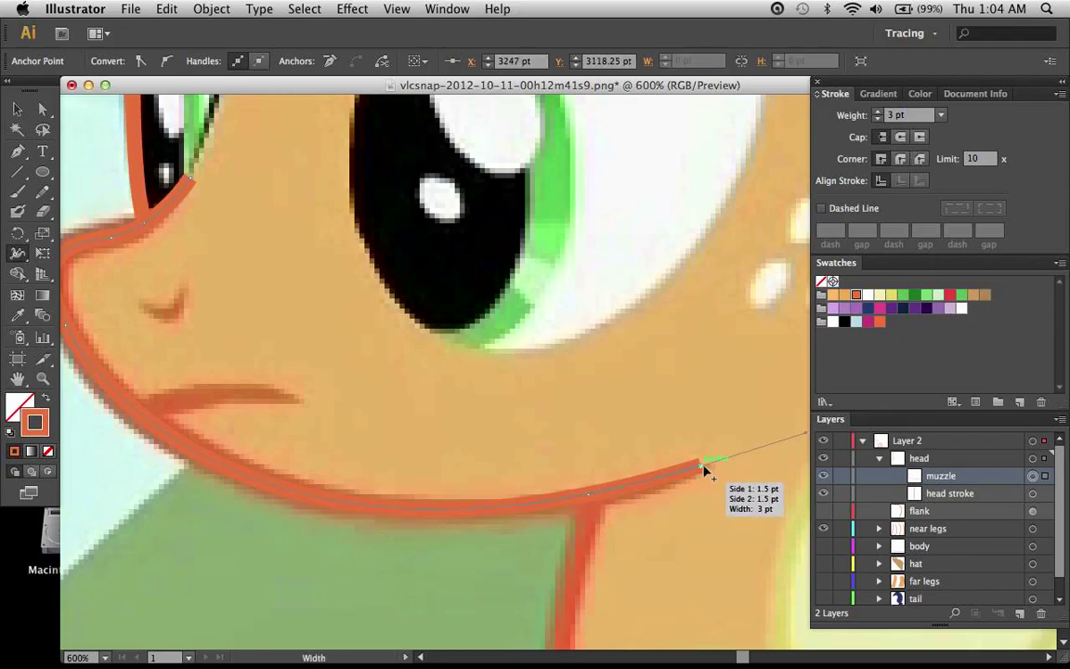
double_click(701, 468)
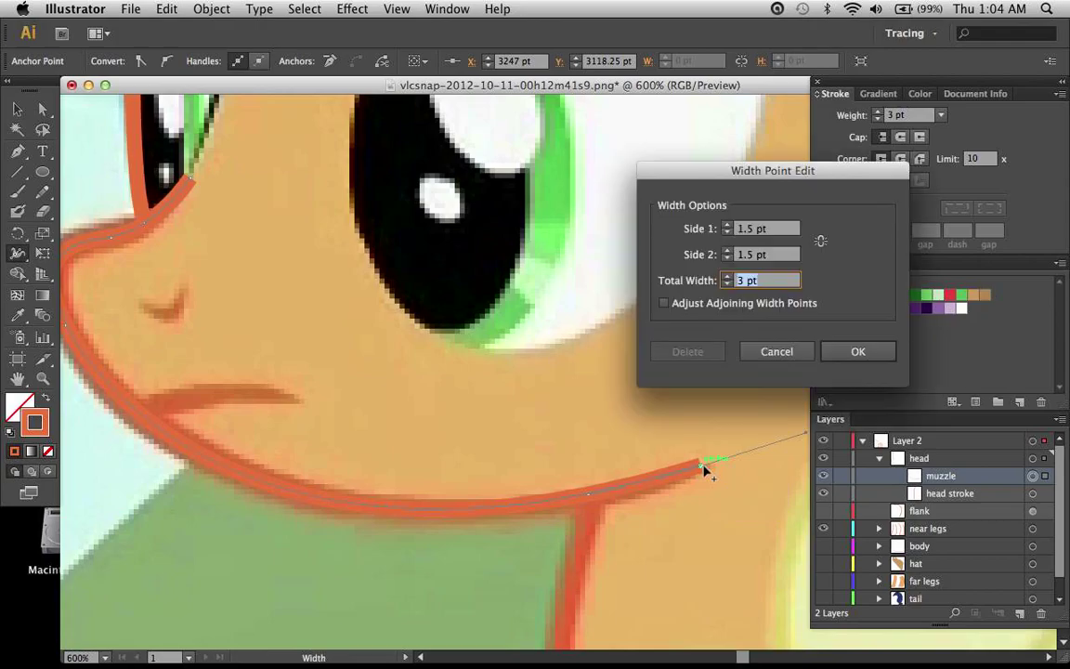
left_click(689, 303)
type("0")
key("Return")
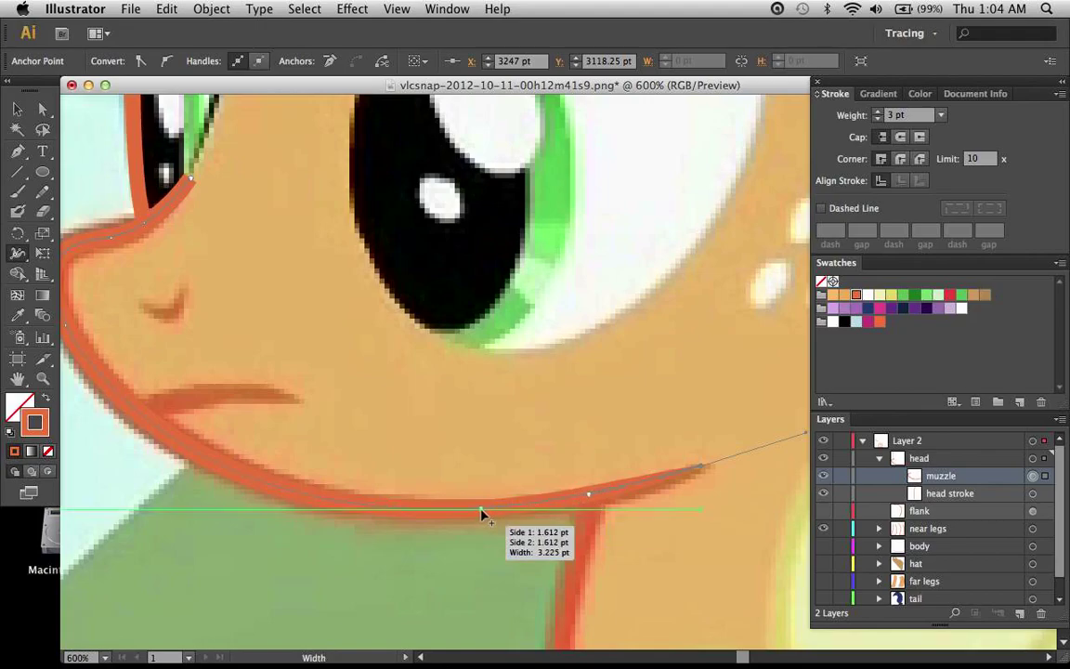
Step: Add a width point with a 3 pt total width at the muzzle path's anchor below the nose tip
scroll(400, 523, "left", 3)
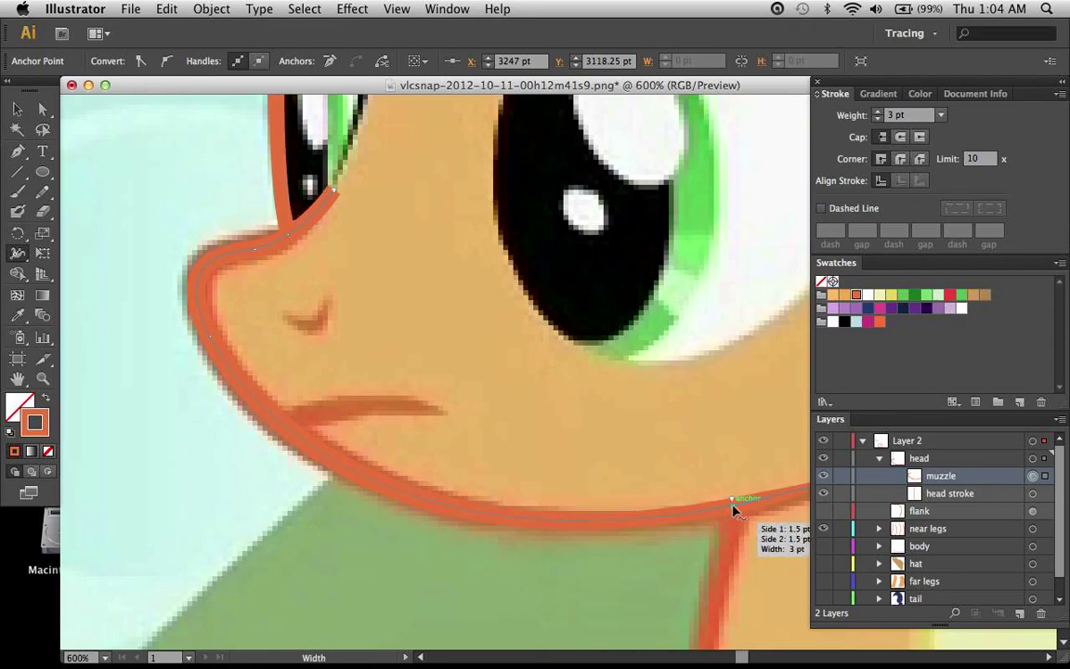
left_click(212, 343)
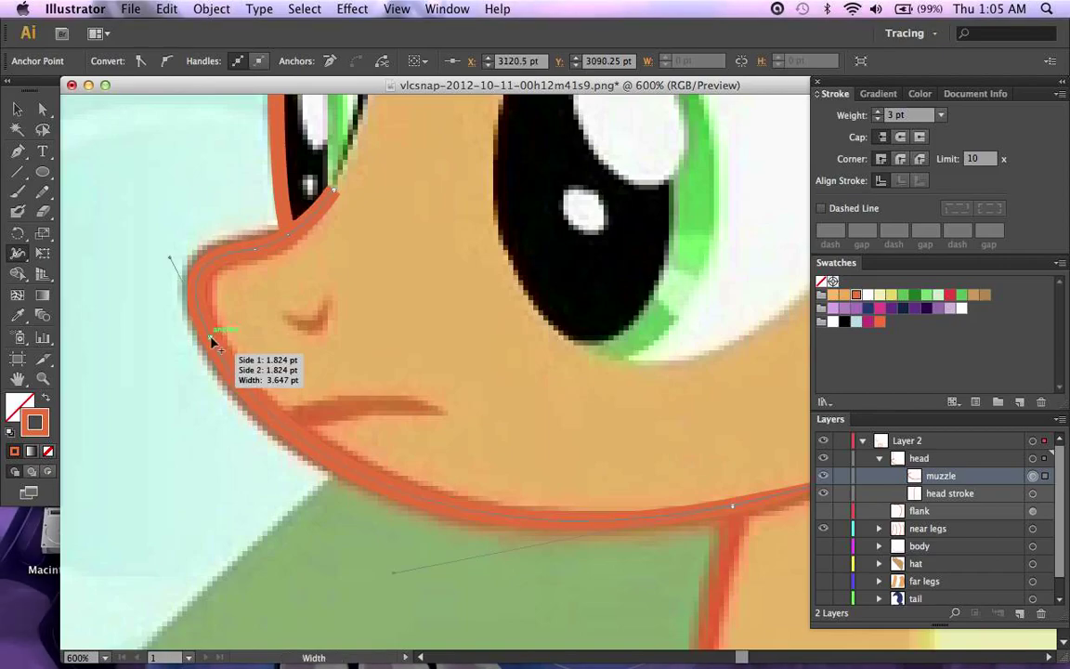
double_click(212, 344)
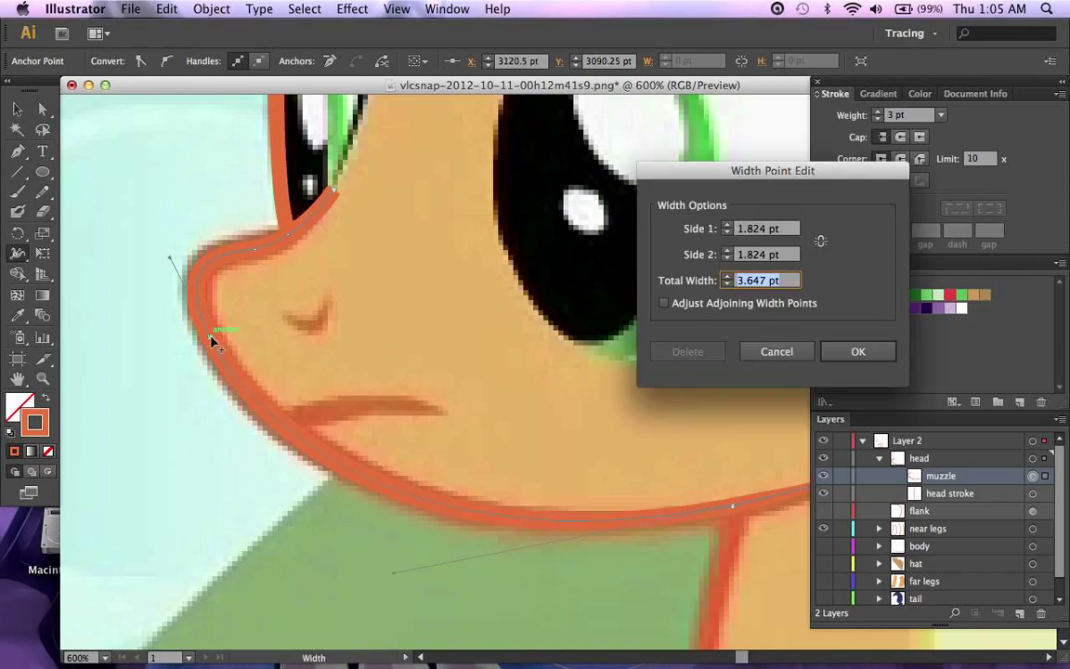
type("3")
key("Tab")
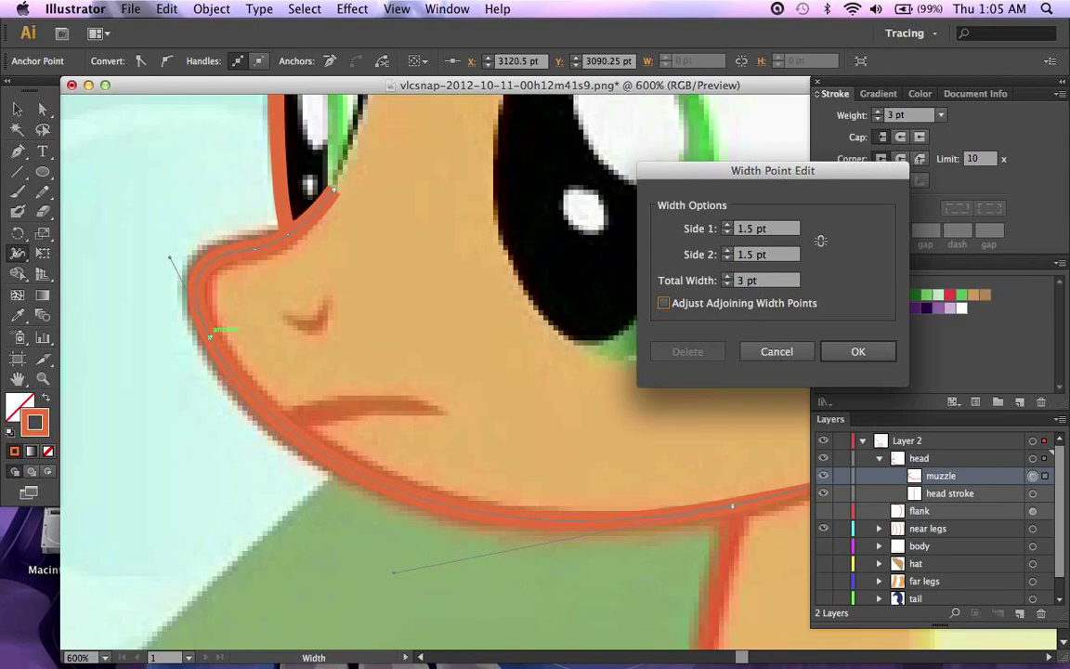
key("Return")
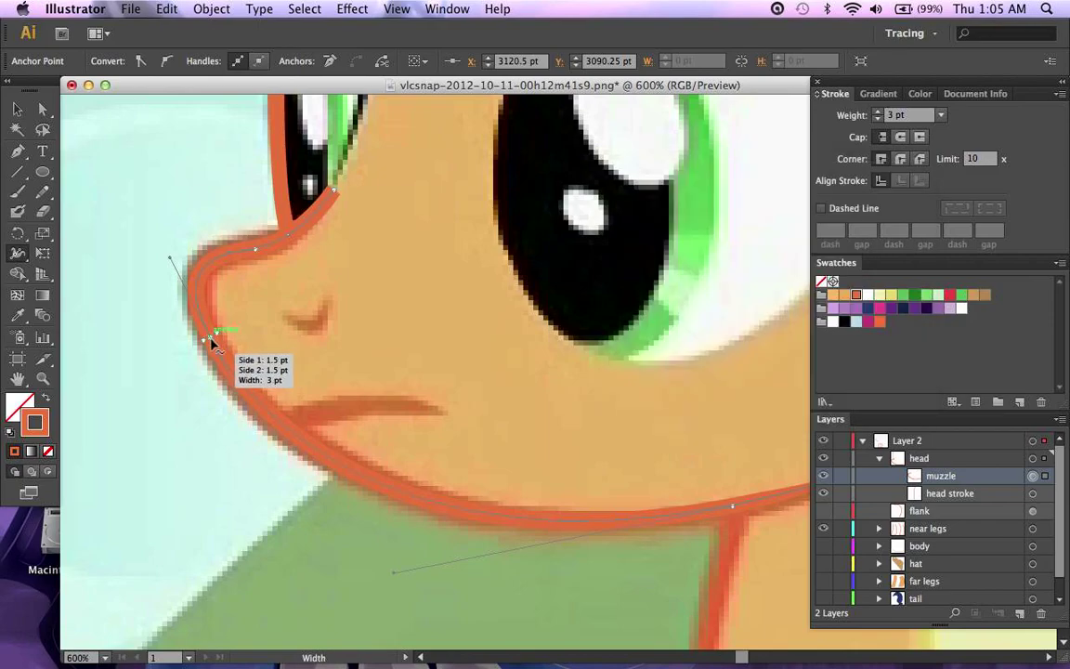
Step: Set 3 pt total width at the muzzle path's anchors on top of the nose and where it meets the head stroke
double_click(255, 247)
type("3")
key("Return")
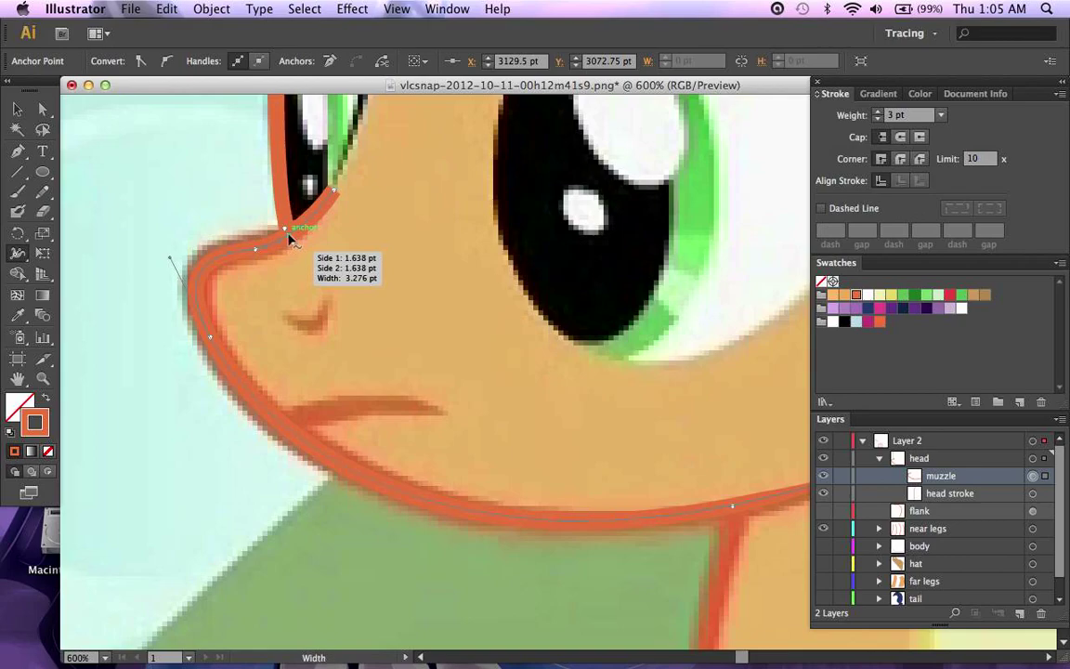
key("super")
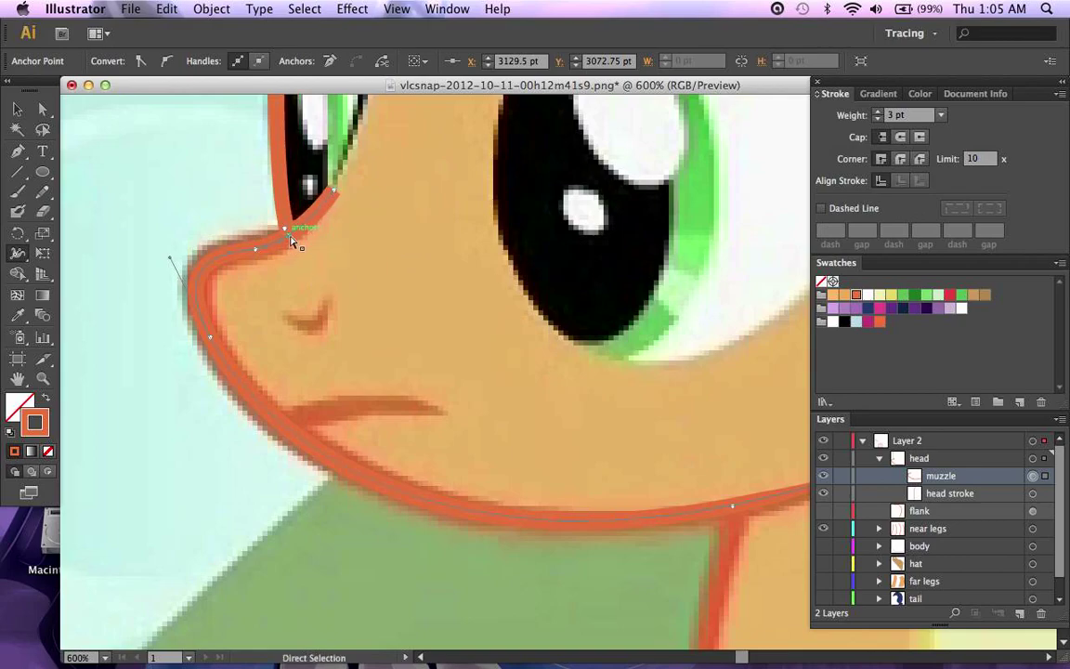
double_click(291, 238)
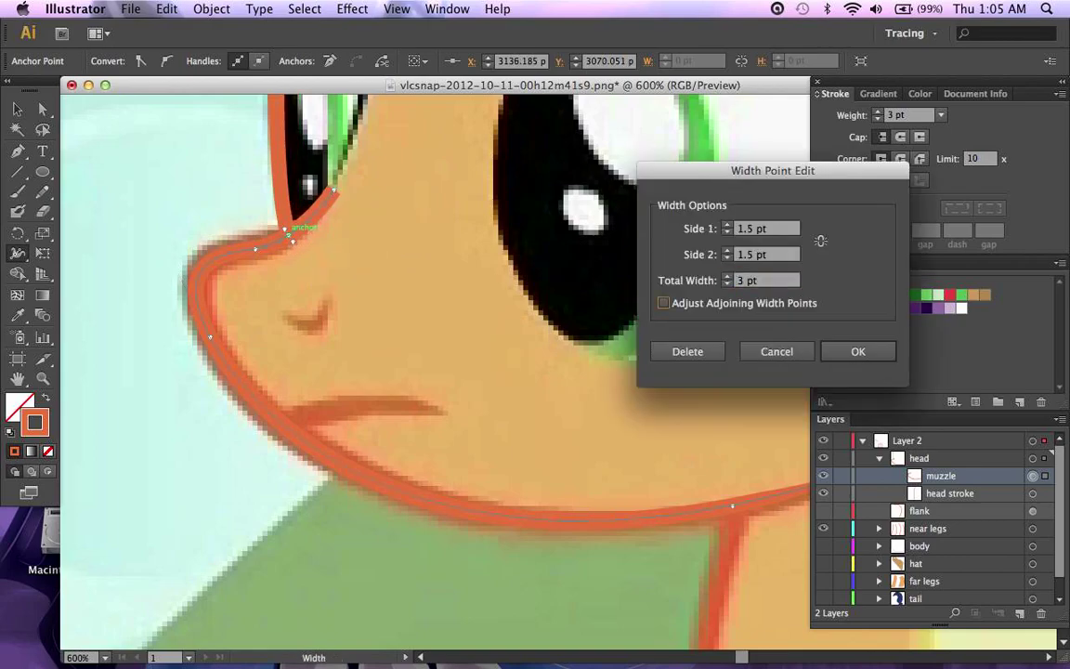
key("Return")
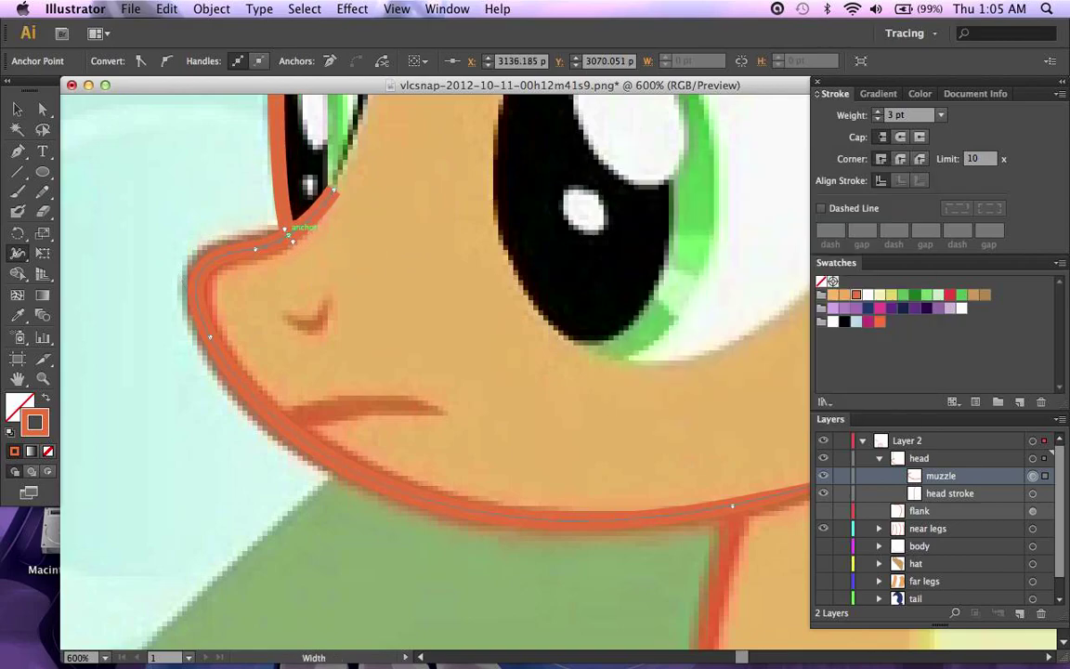
Step: Taper the muzzle path's end under the far eye to 0 pt total width, with adjoining width points adjusted
double_click(334, 192)
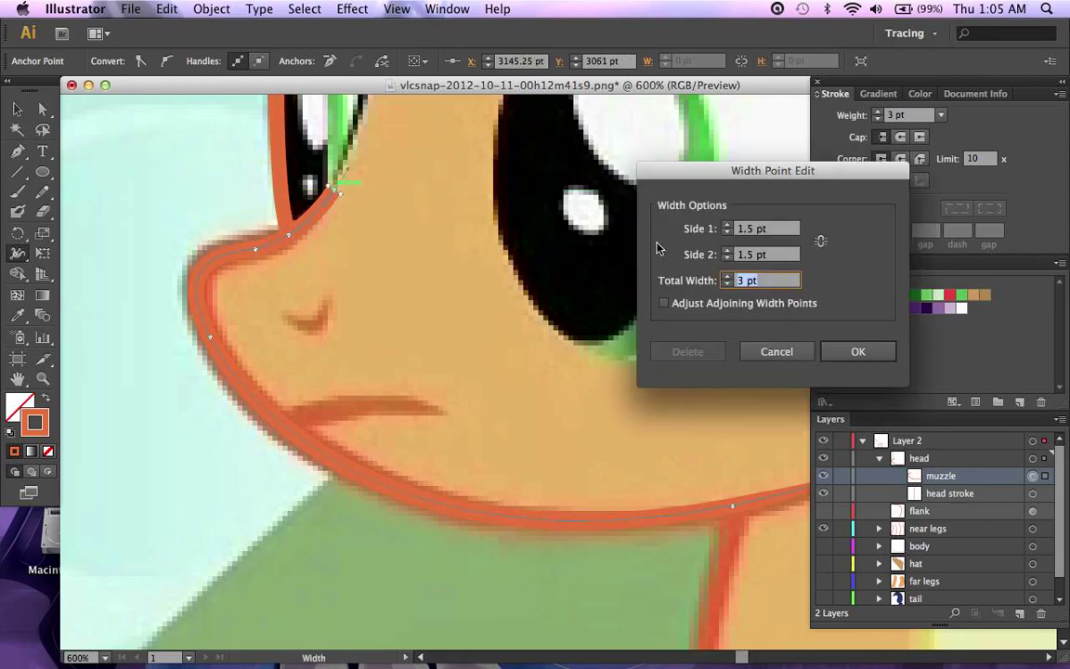
left_click(696, 308)
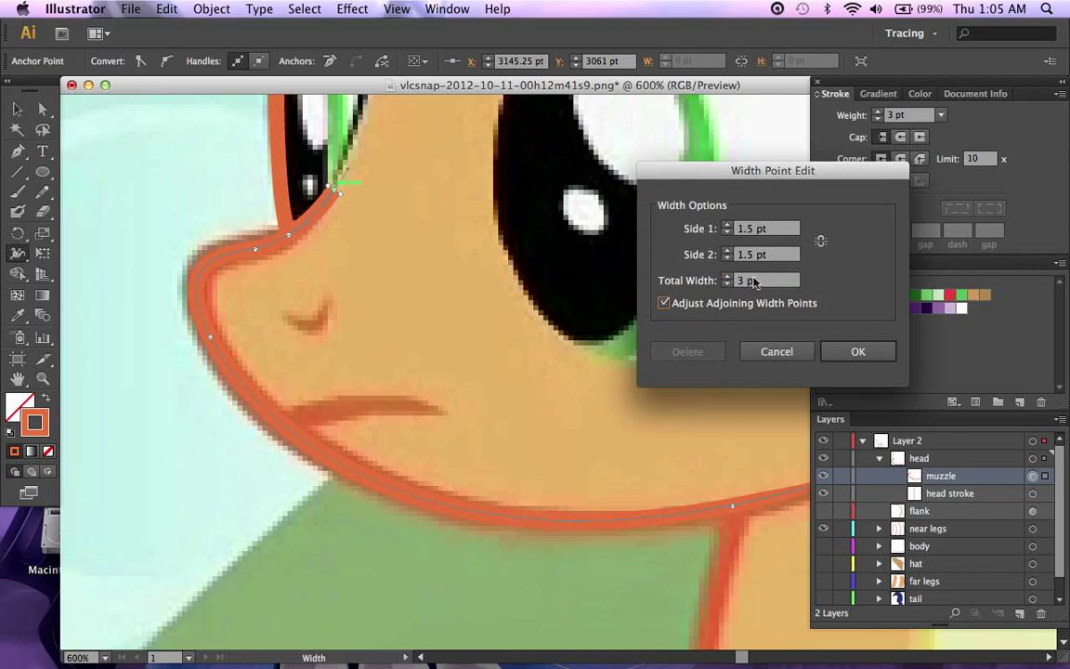
type("0")
key("Return")
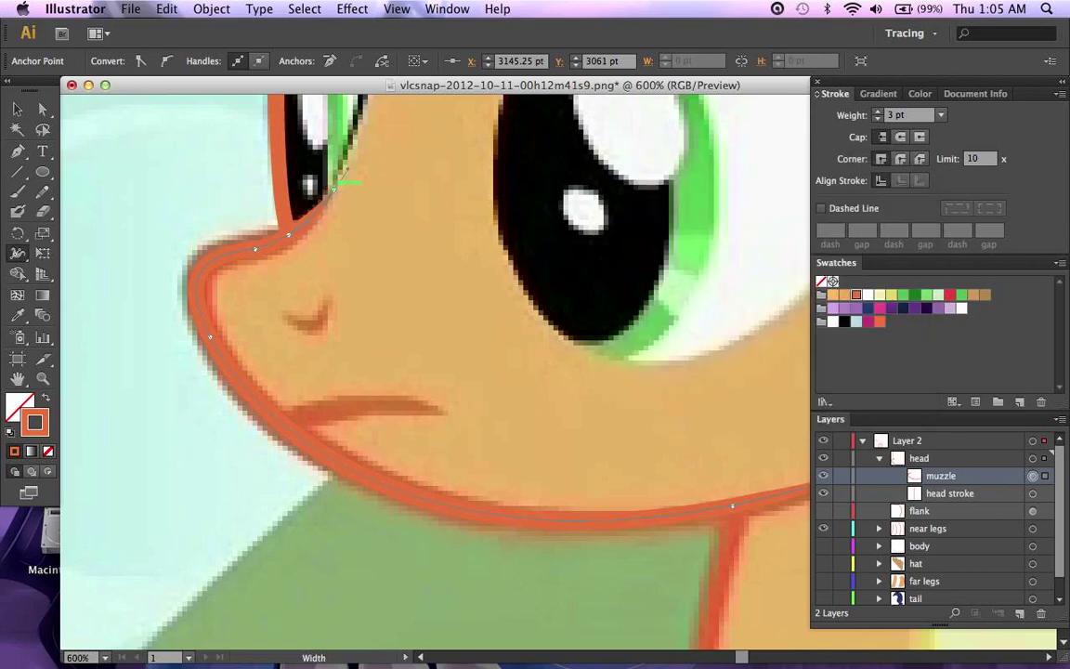
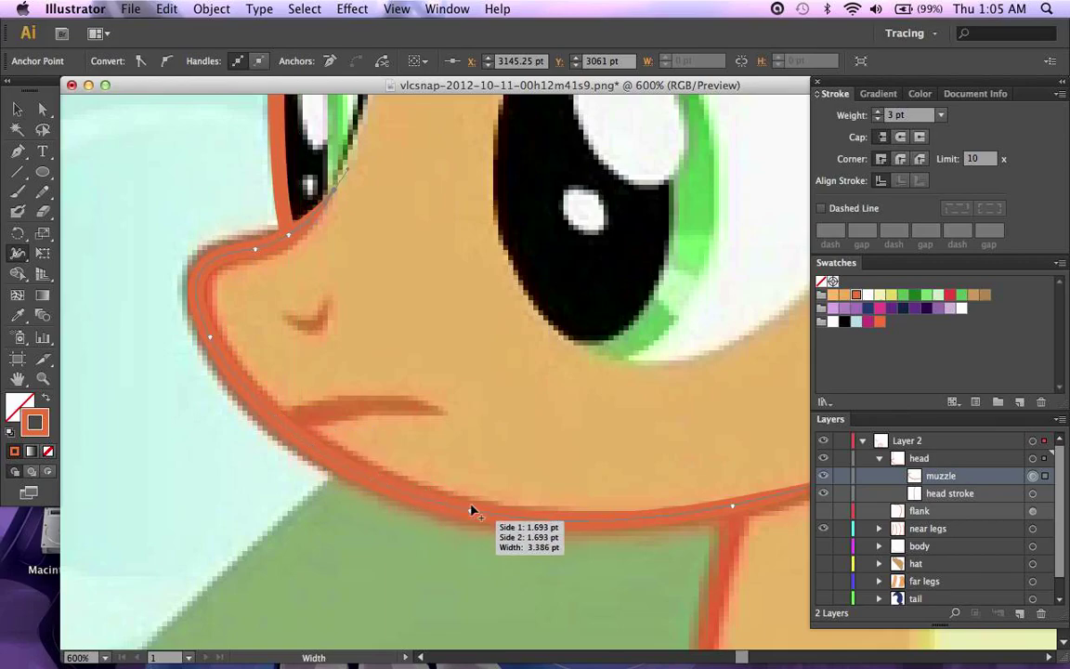
Step: Deselect the muzzle path and make the head sublayer the active one
scroll(471, 510, "down", 3)
scroll(471, 510, "right", 4)
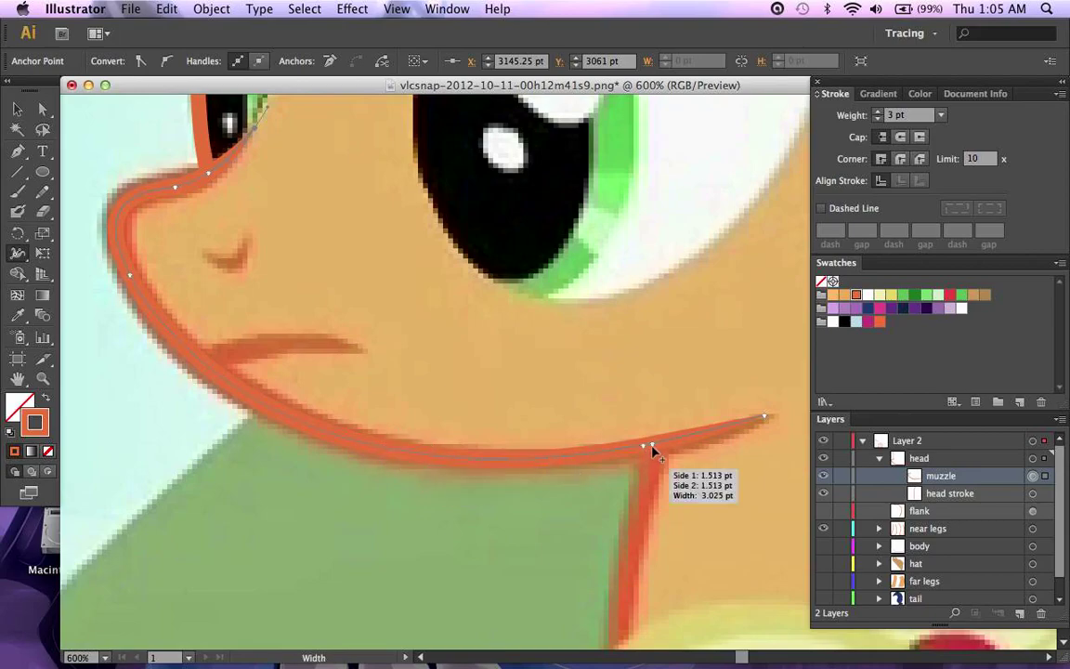
key("super+minus")
key("super+minus")
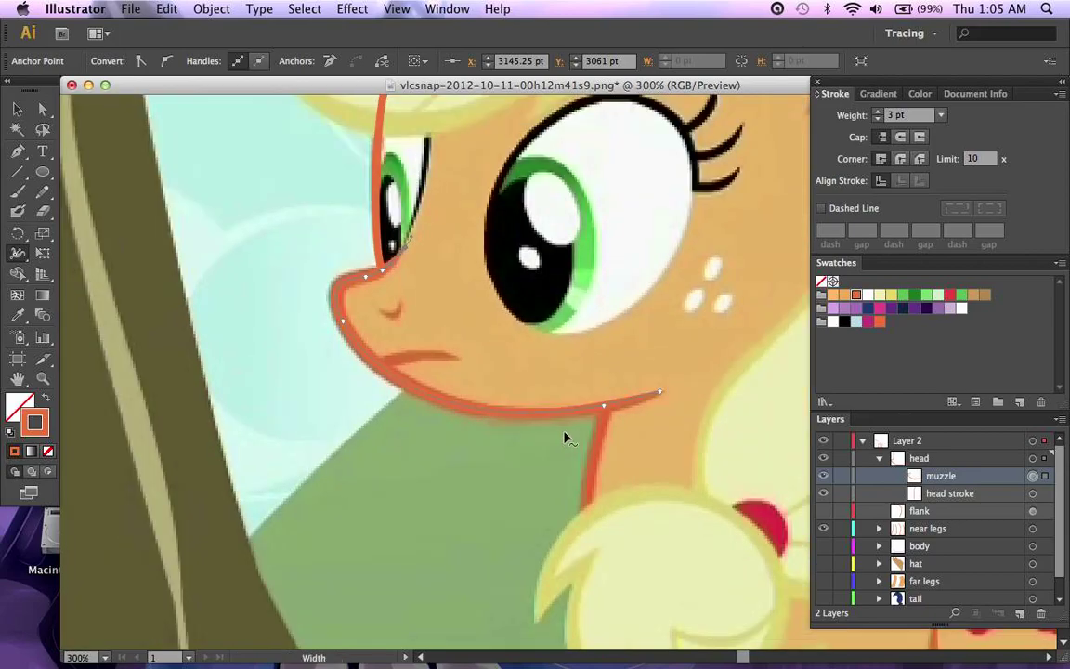
scroll(563, 437, "right", 1)
scroll(564, 438, "up", 3)
key("super+shift+a")
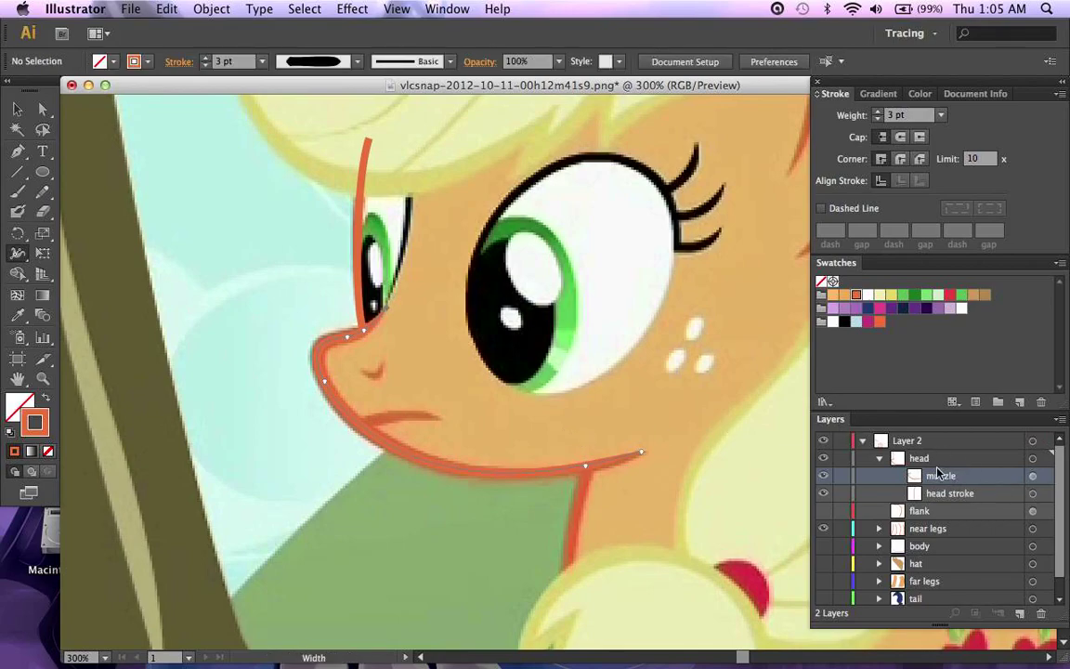
left_click(966, 460)
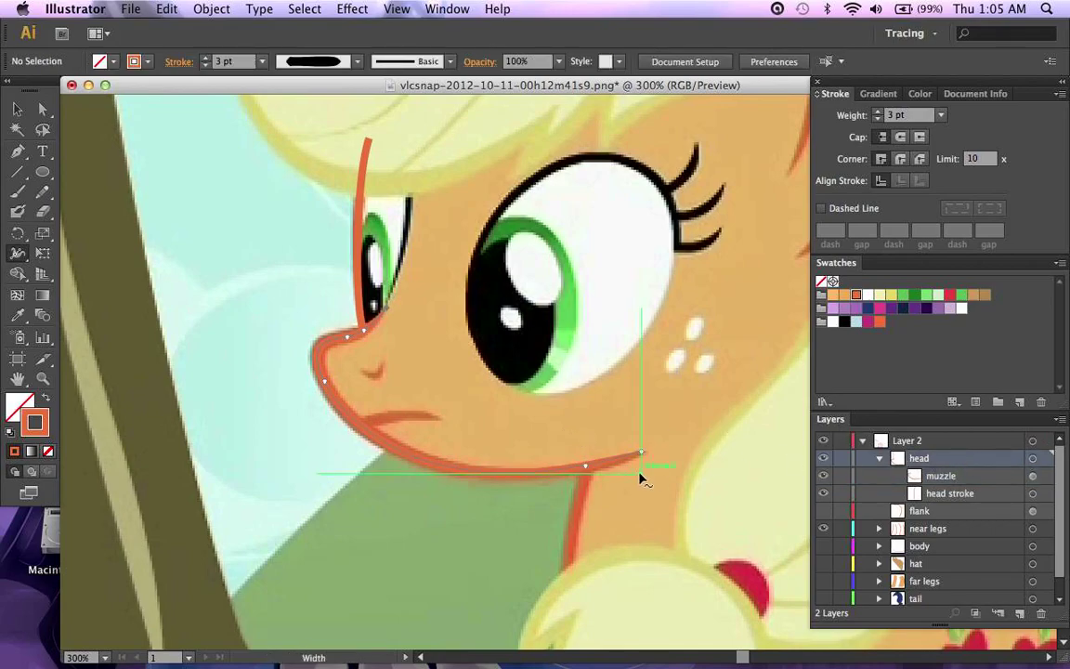
Step: Ready the Pen tool for the nostril by swapping the colors to an orange fill and no stroke
key("p")
scroll(641, 480, "right", 4)
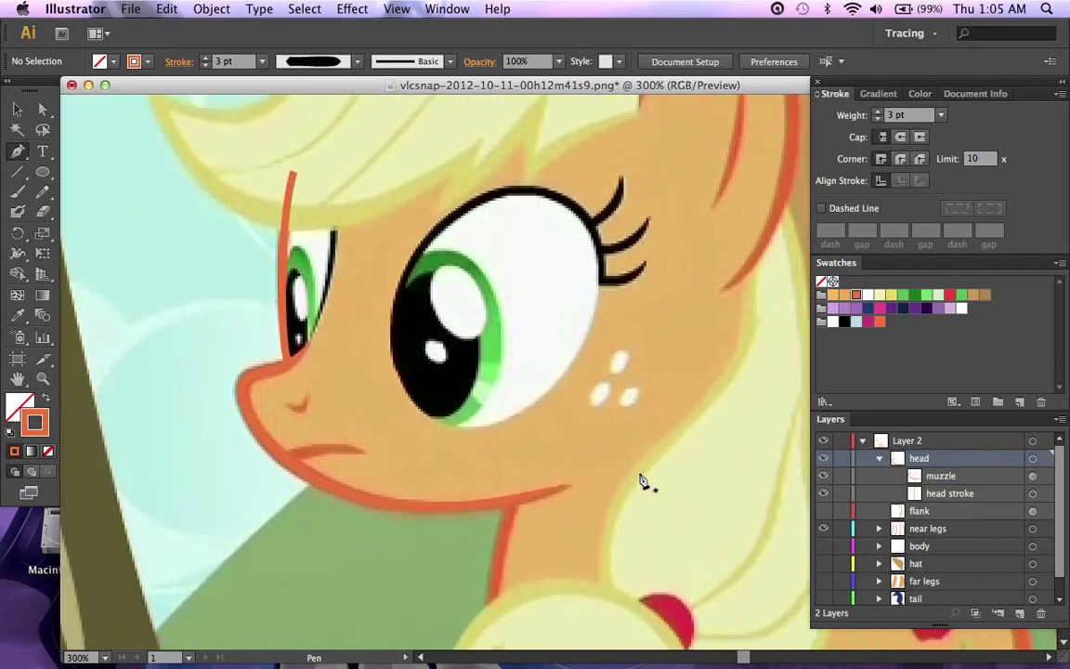
scroll(640, 479, "right", 2)
scroll(641, 479, "left", 6)
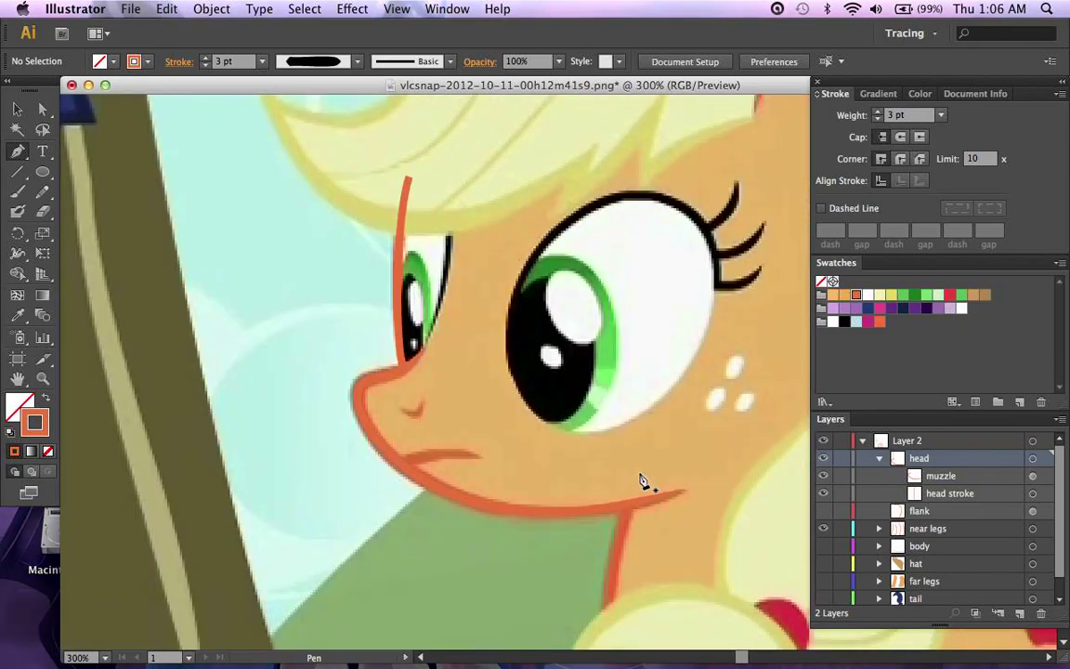
scroll(641, 479, "right", 2)
key("super+=")
key("super+=")
scroll(641, 480, "left", 1)
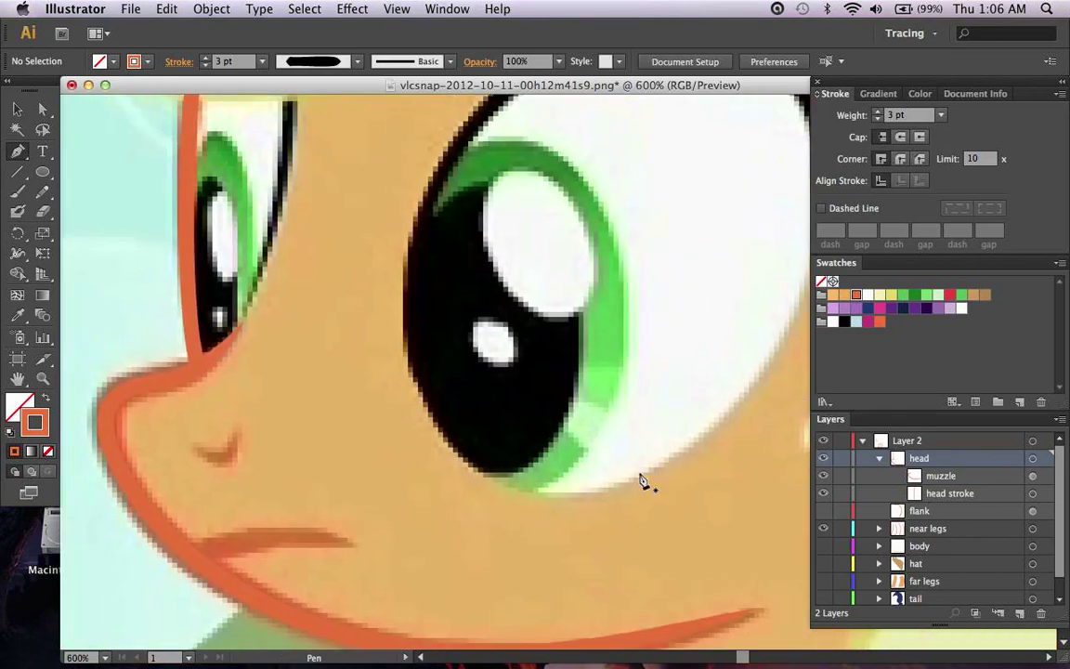
scroll(641, 480, "left", 3)
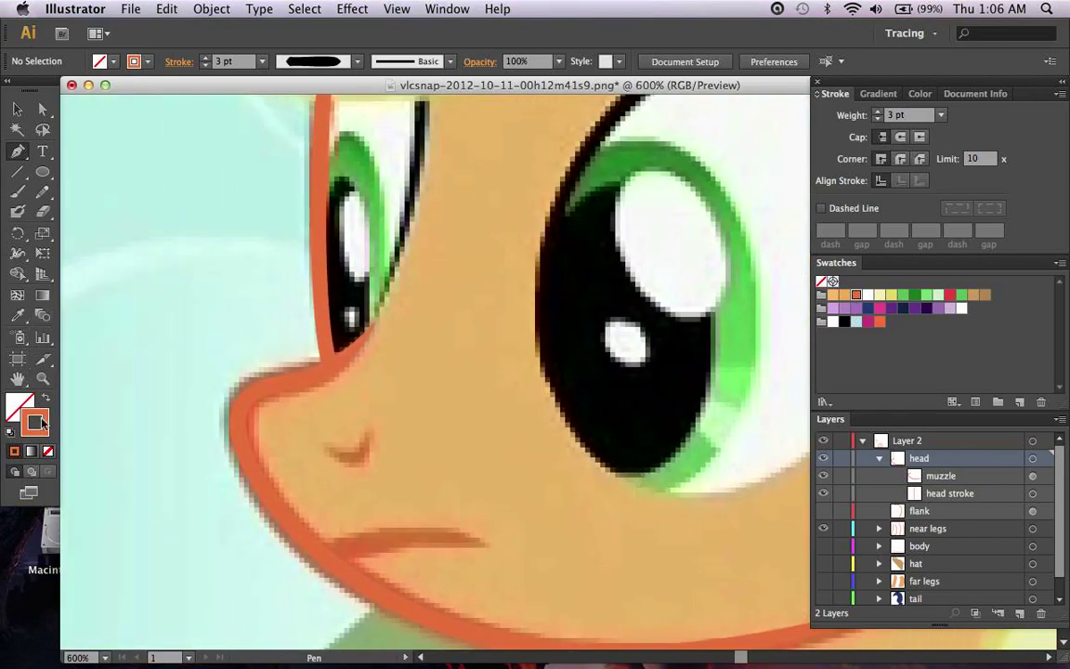
key("shift+x")
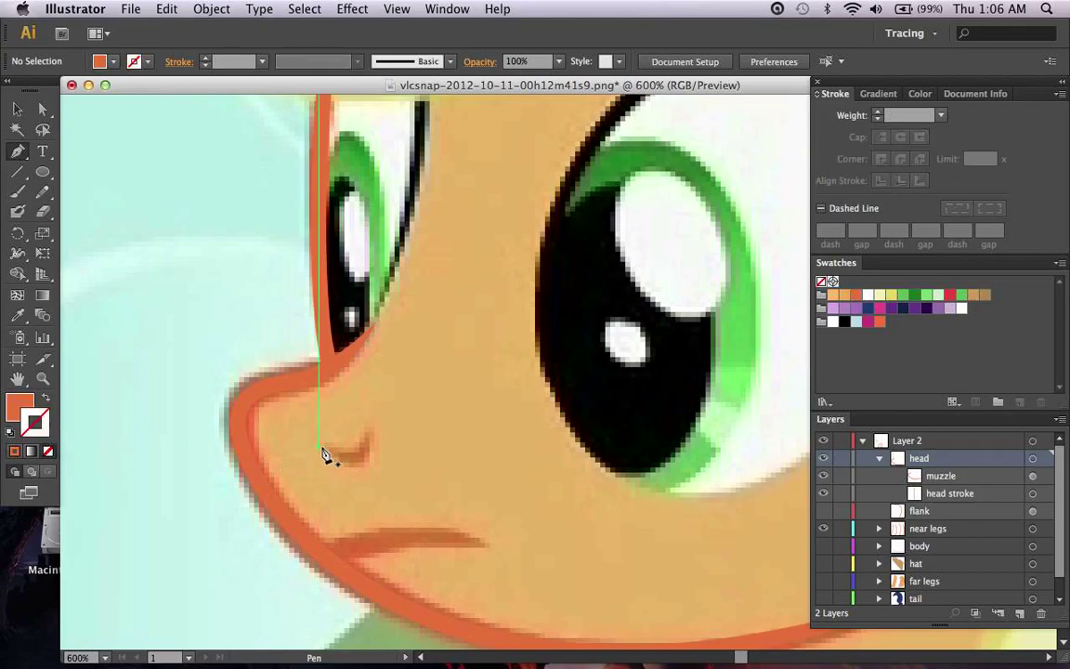
Step: Draw the nostril as a closed crescent about 11 pt wide and 7 pt high, refine its curve, and deselect it
left_click_drag(334, 462, 376, 393)
left_click_drag(335, 462, 351, 479)
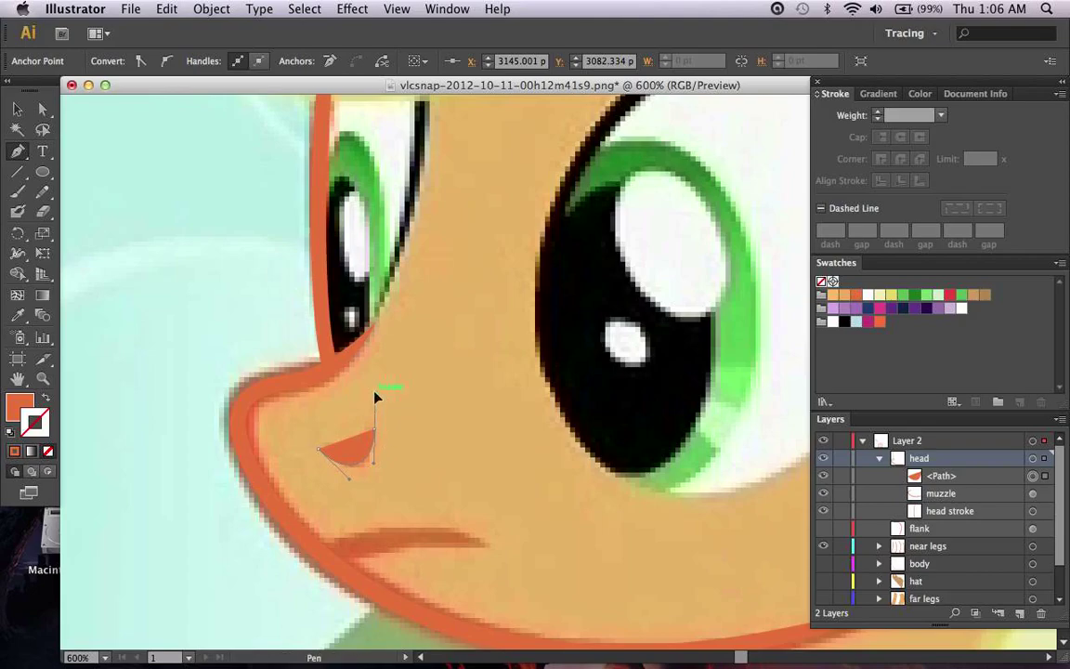
left_click(373, 430)
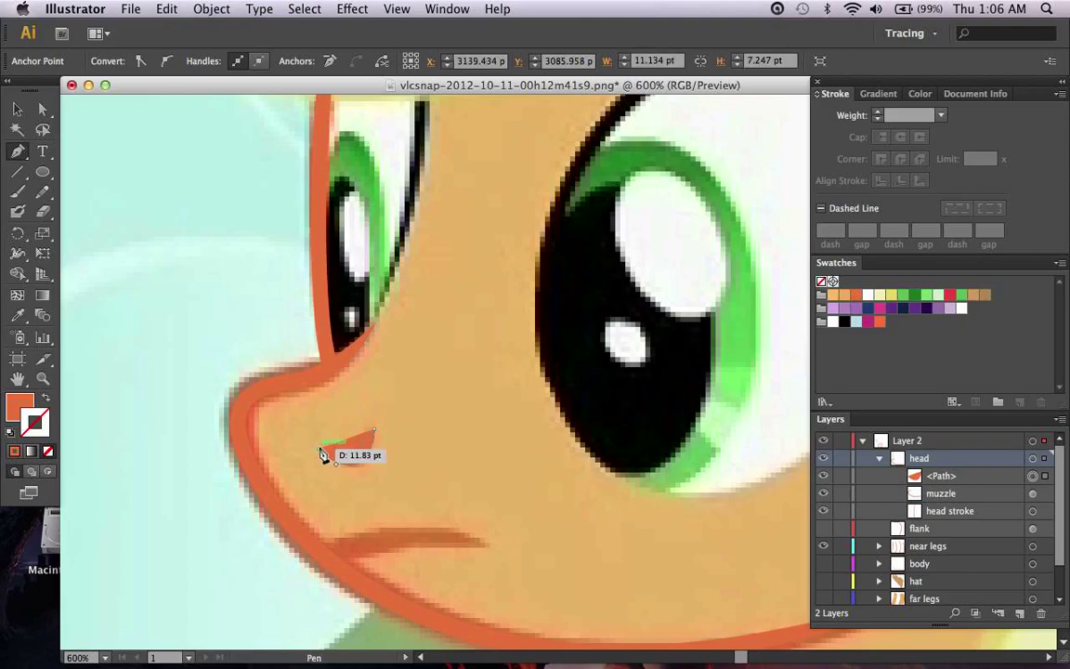
left_click_drag(294, 447, 348, 463)
left_click(375, 431, "super")
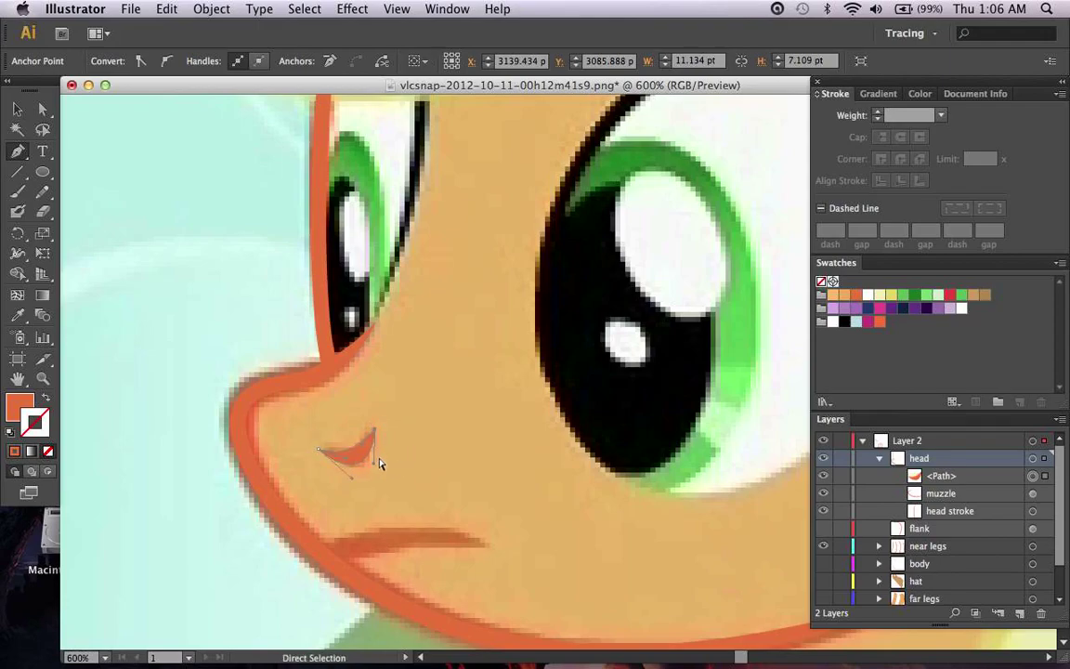
left_click_drag(377, 474, 364, 453)
left_click(494, 485, "super")
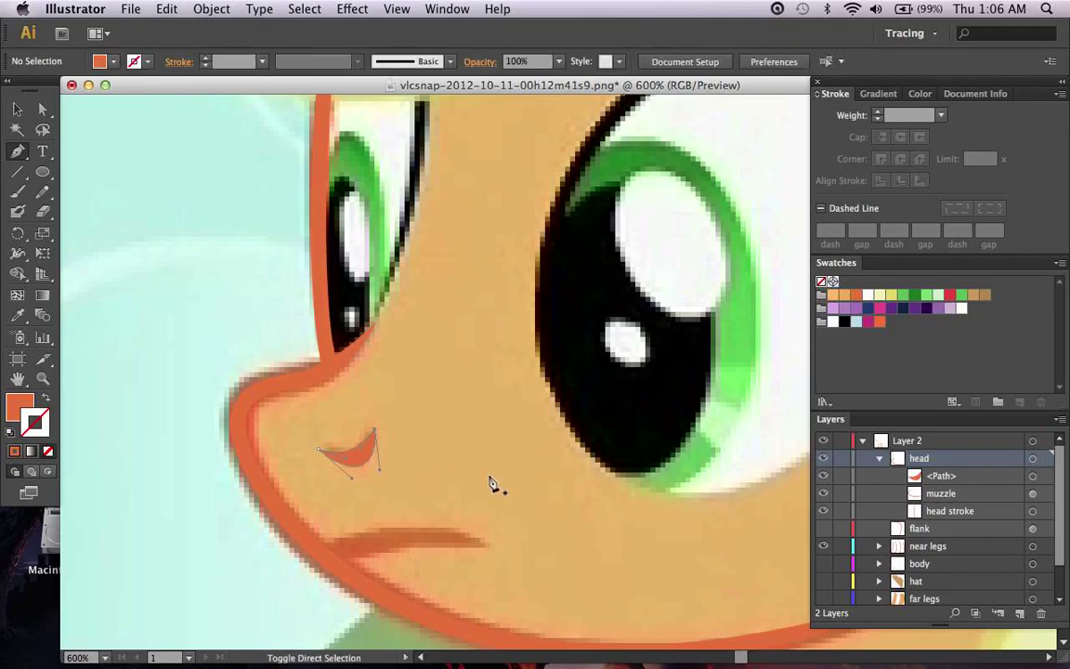
Step: Rename the new crescent path in the head sublayer as nostril
scroll(490, 482, "down", 1)
scroll(490, 482, "down", 3)
double_click(941, 476)
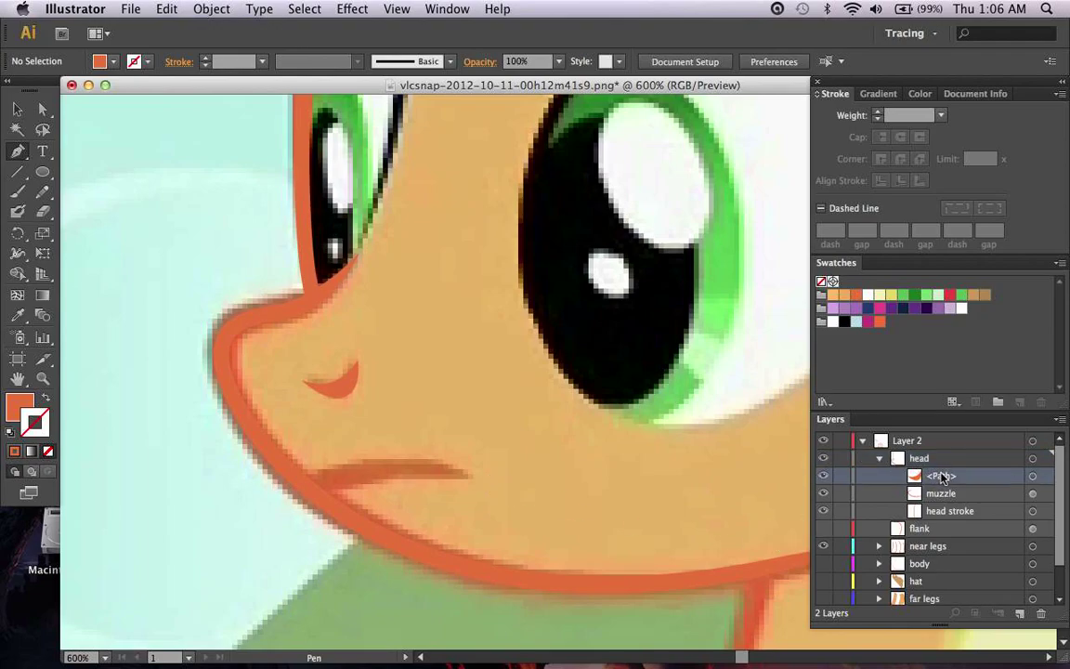
type("nostril")
key("Return")
Step: Draw the mouth's curved upper and lower edges between the muzzle outline and the mouth's tapered tip with the Pen tool
scroll(678, 470, "down", 2)
scroll(678, 470, "right", 2)
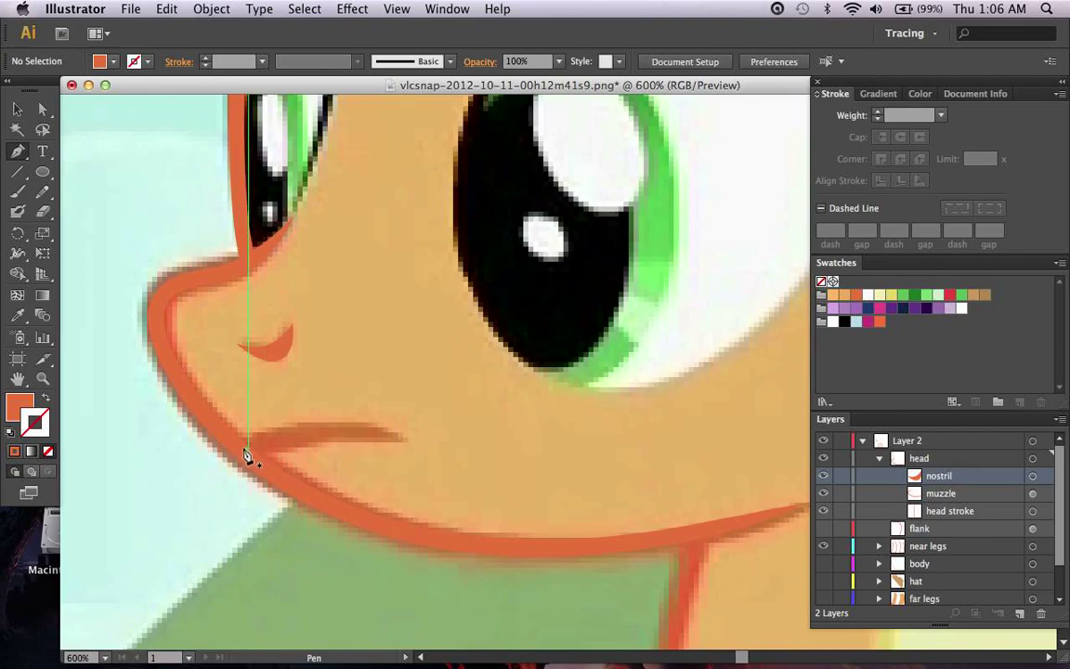
left_click_drag(240, 449, 258, 433)
left_click_drag(408, 435, 353, 413)
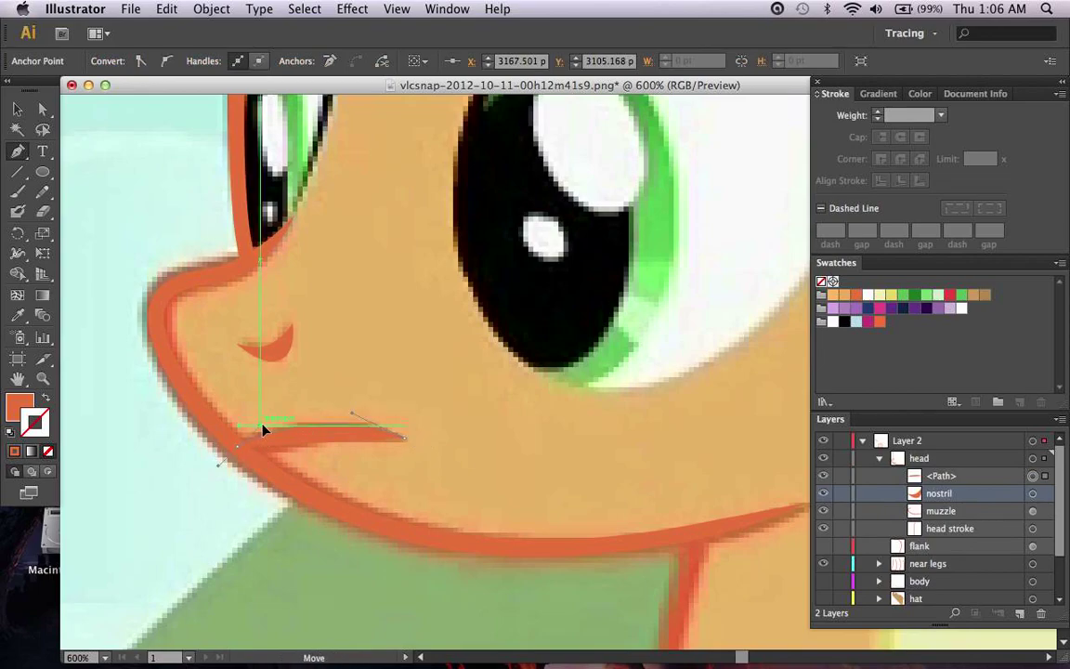
left_click(428, 449, "alt")
left_click(368, 438, "super")
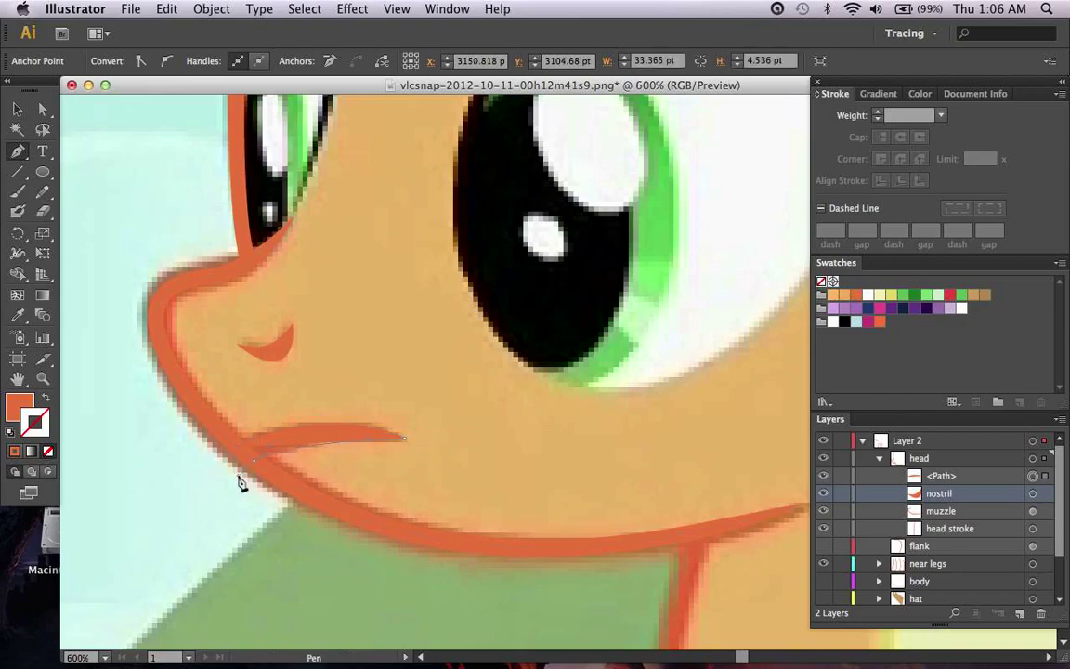
Step: Close the mouth shape at its starting anchor on the muzzle outline, about 33 pt wide and 7 pt high, and deselect it
left_click(238, 476)
left_click_drag(275, 452, 292, 437)
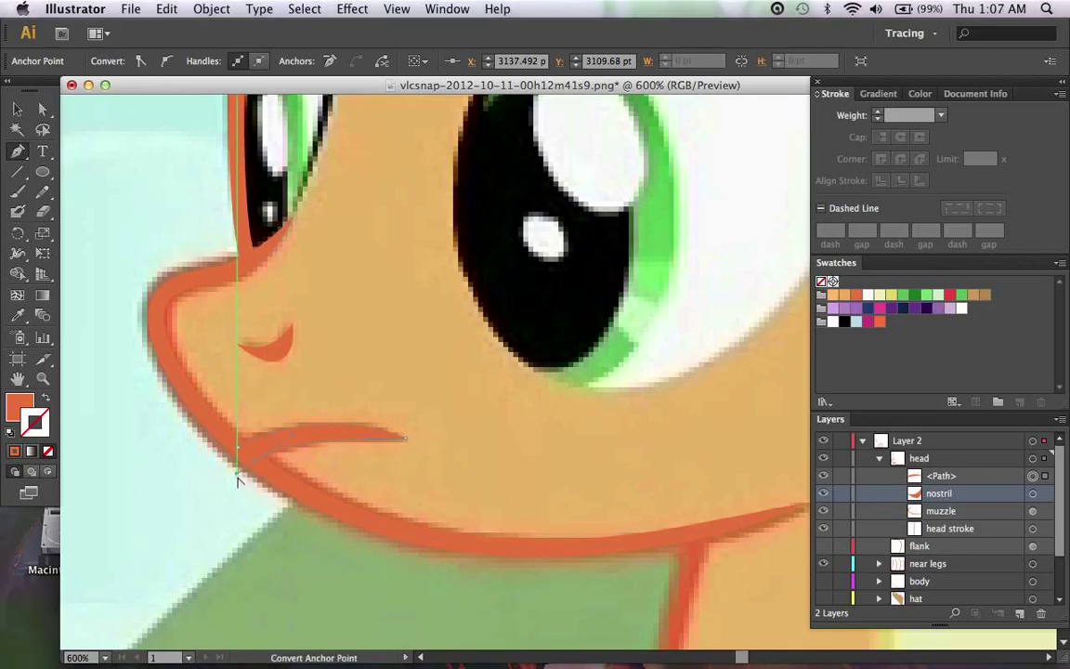
left_click_drag(237, 474, 245, 452)
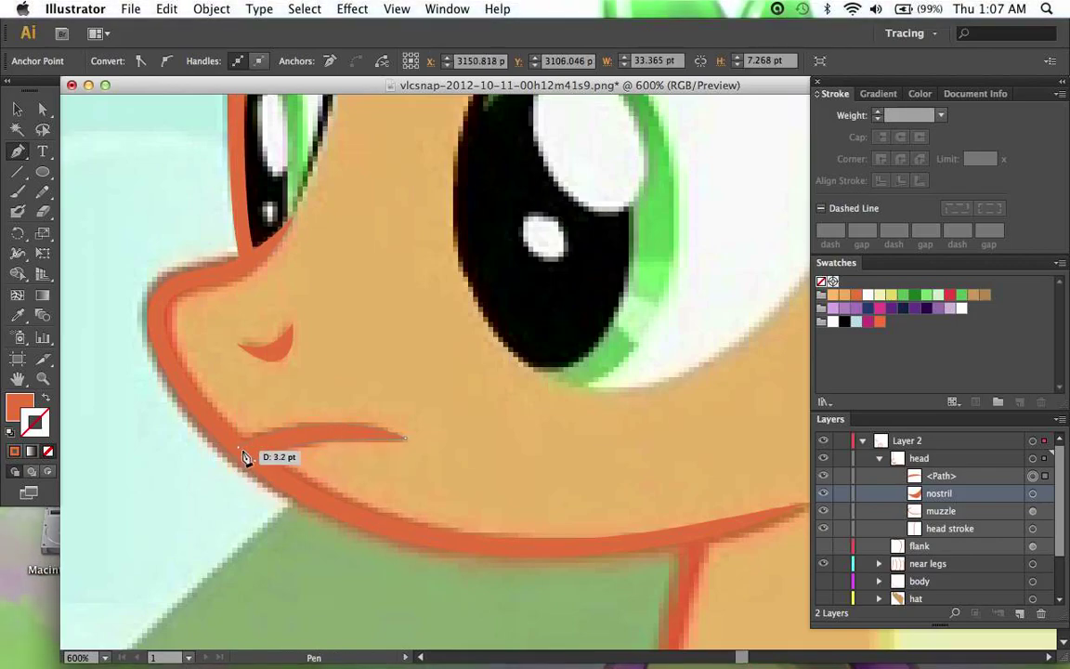
left_click(238, 446)
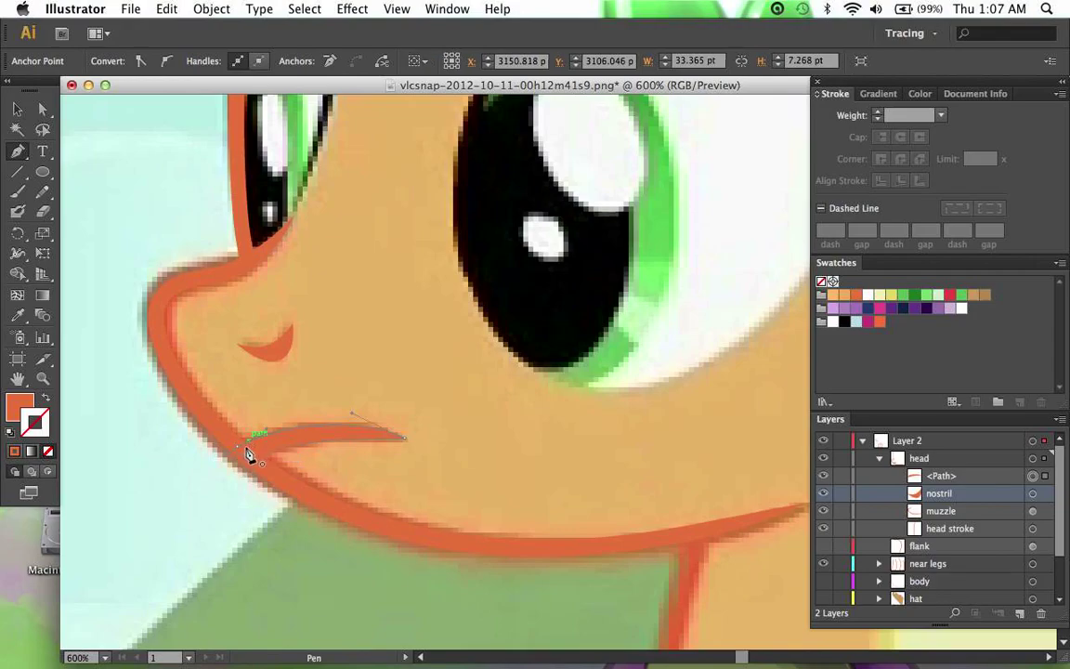
left_click(237, 447, "alt")
left_click_drag(241, 449, 240, 448)
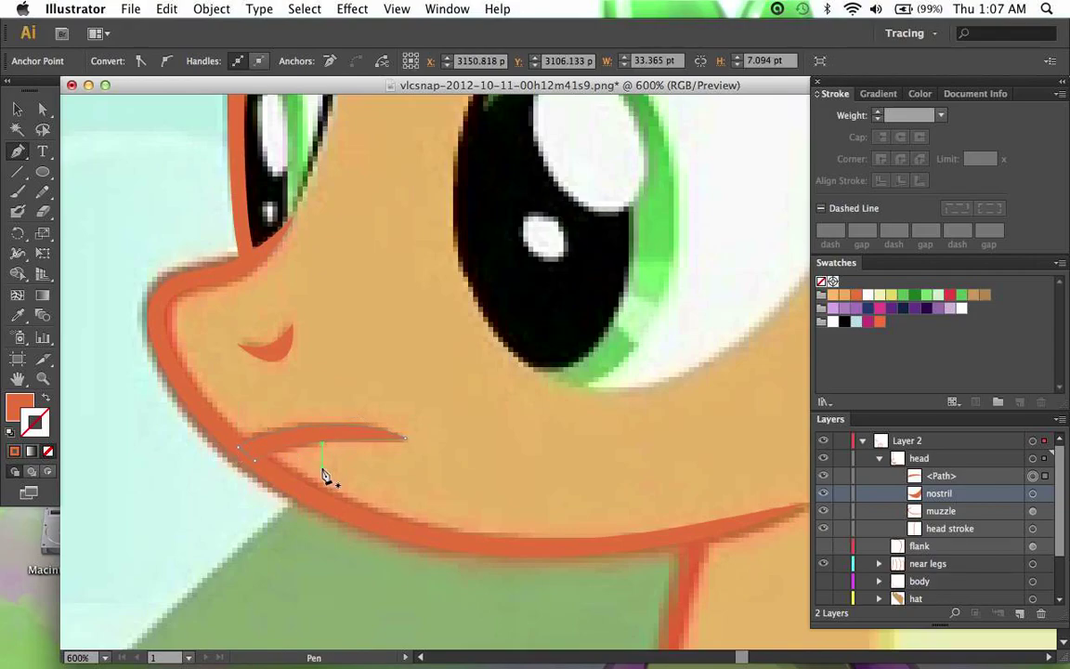
key("super+shift+a")
scroll(975, 578, "down", 3)
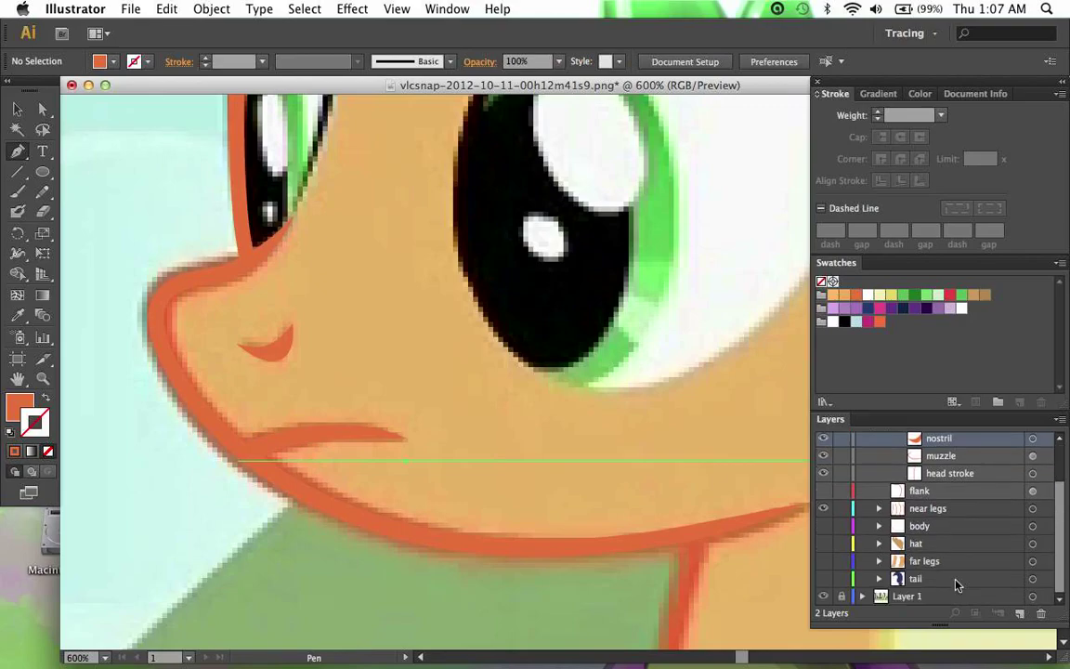
Step: Hide the reference image Layer 1 and nudge the muzzle outline's anchor slightly where it meets the head stroke
left_click(824, 597)
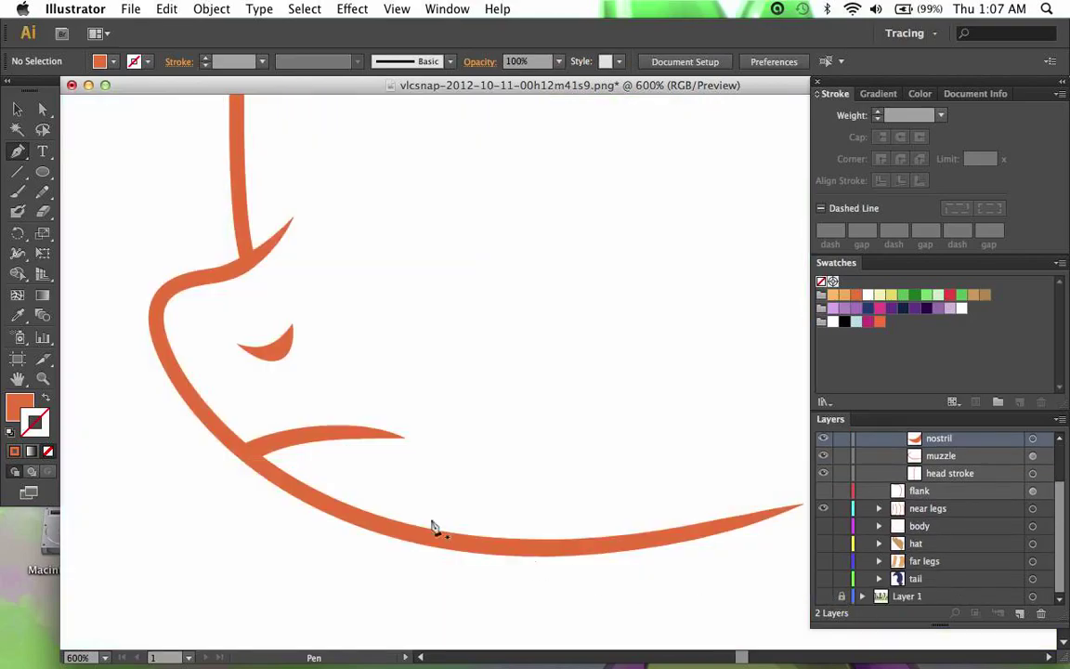
scroll(298, 465, "up", 3)
scroll(269, 441, "left", 2)
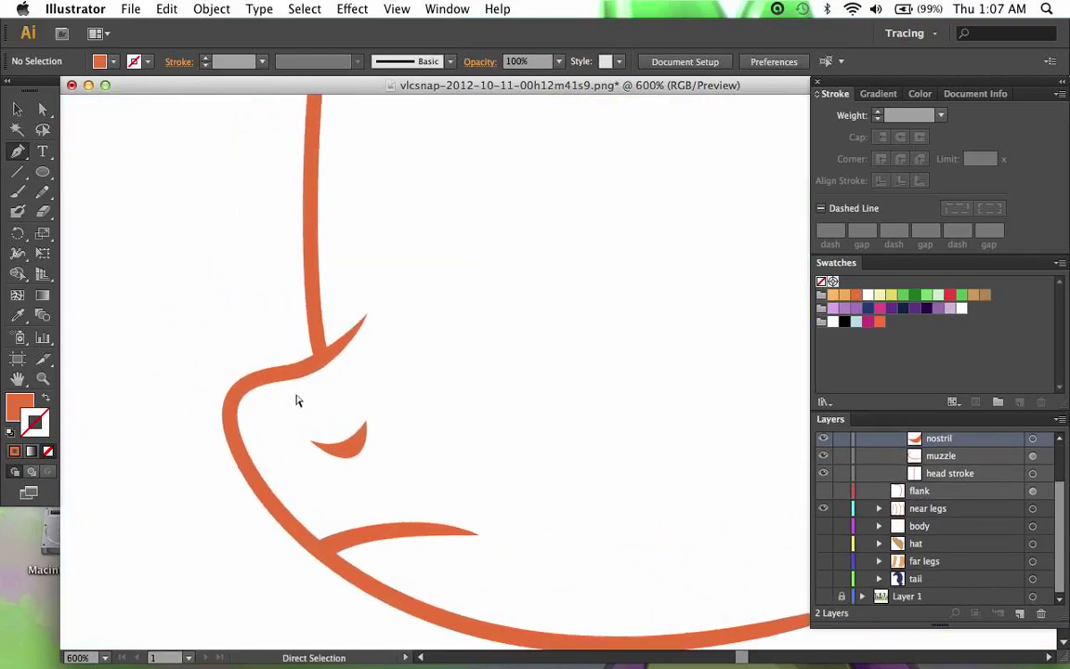
left_click(318, 365, "super")
key("super+equal")
key("super+equal")
key("super+equal")
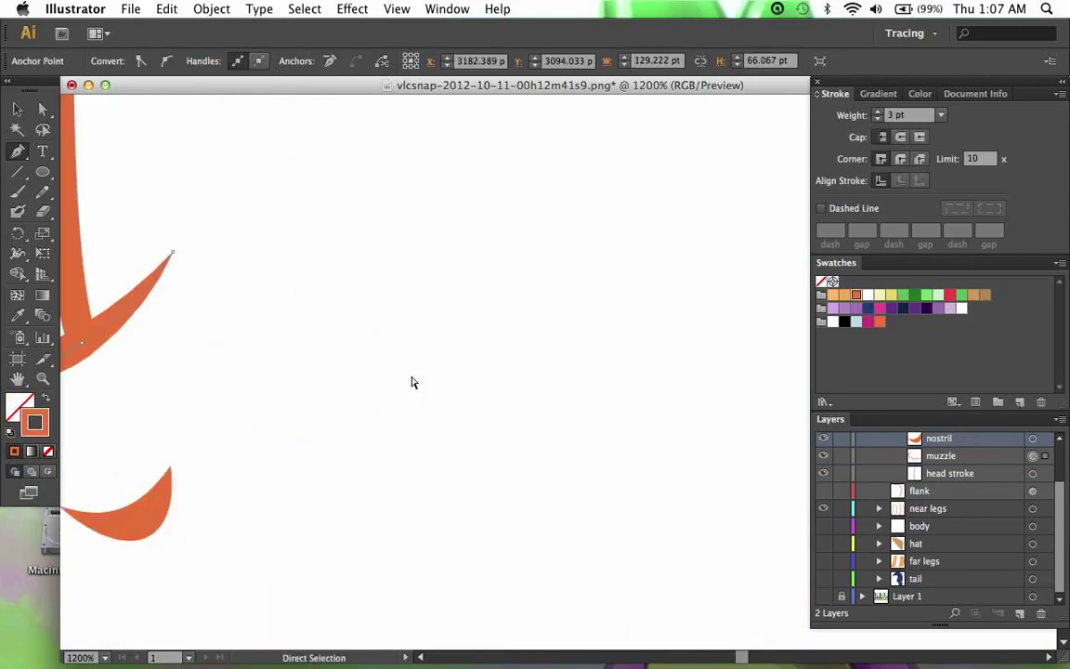
scroll(412, 381, "left", 8)
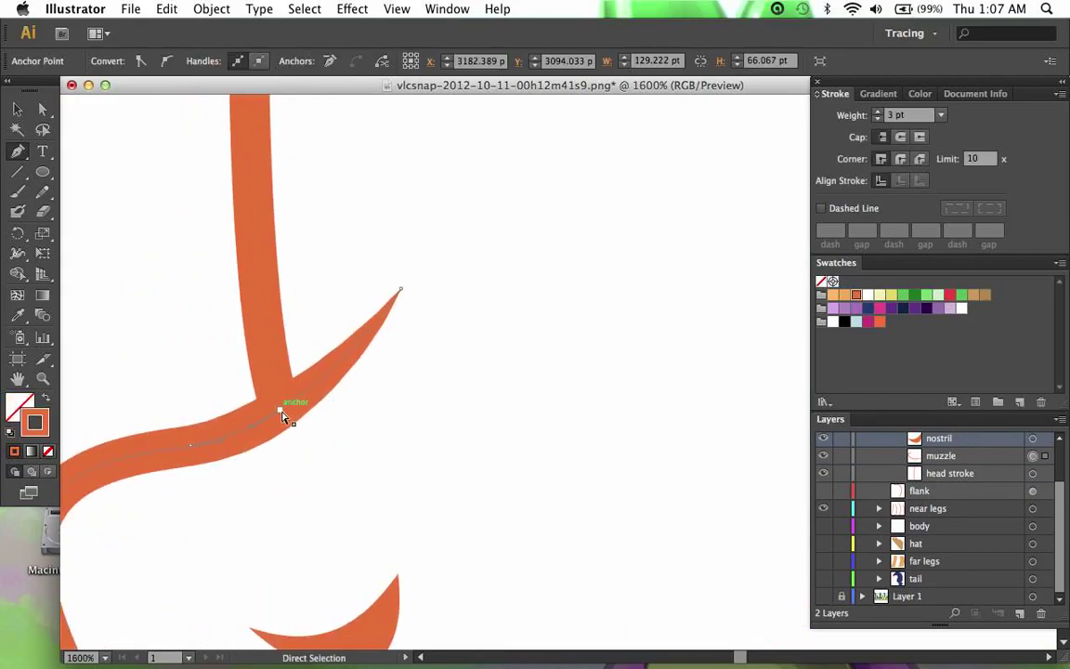
left_click(281, 412, "super")
left_click_drag(283, 416, 290, 420)
left_click(399, 348, "super")
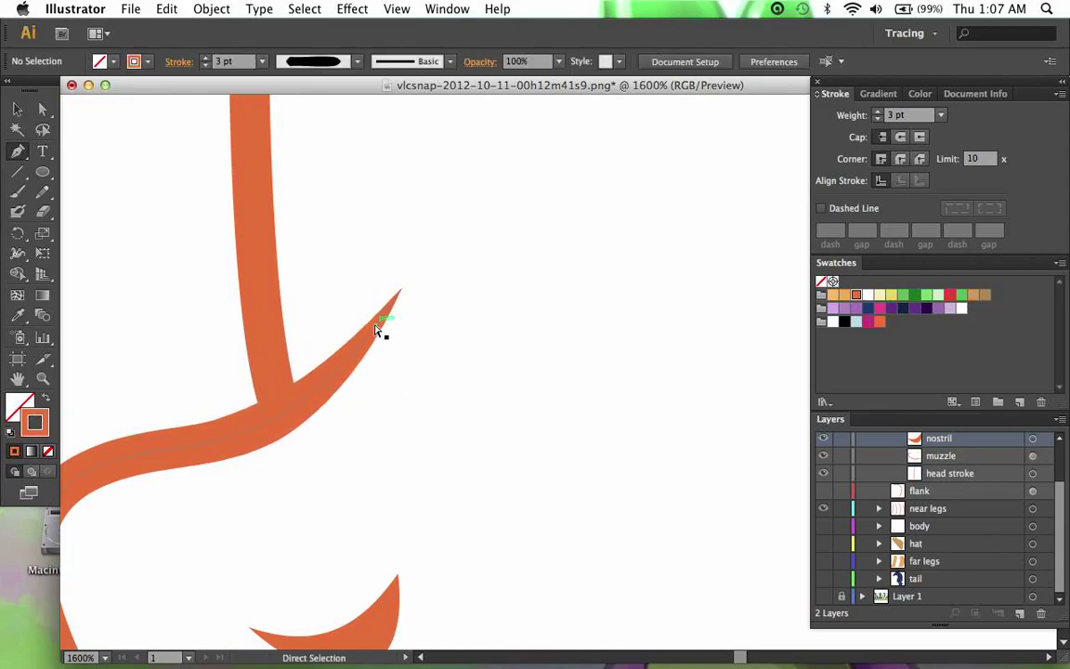
Step: Reshape the curve of the muzzle outline's tapered upper end above the nose, deselect it, and show reference Layer 1 again
left_click(380, 326, "super")
left_click_drag(380, 330, 380, 334)
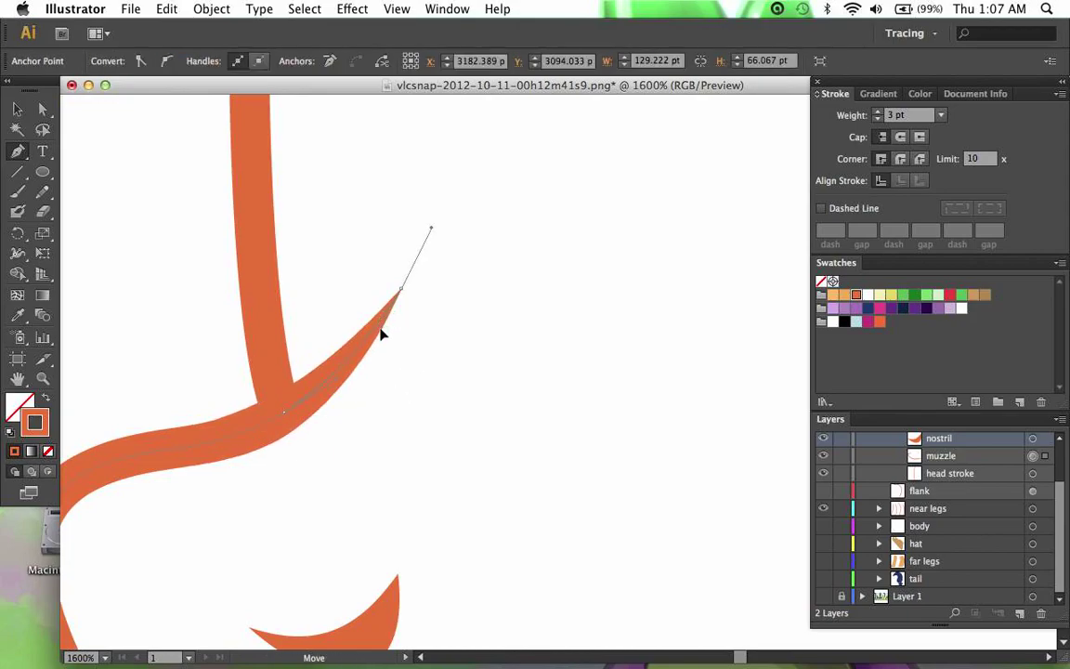
left_click(471, 366, "super")
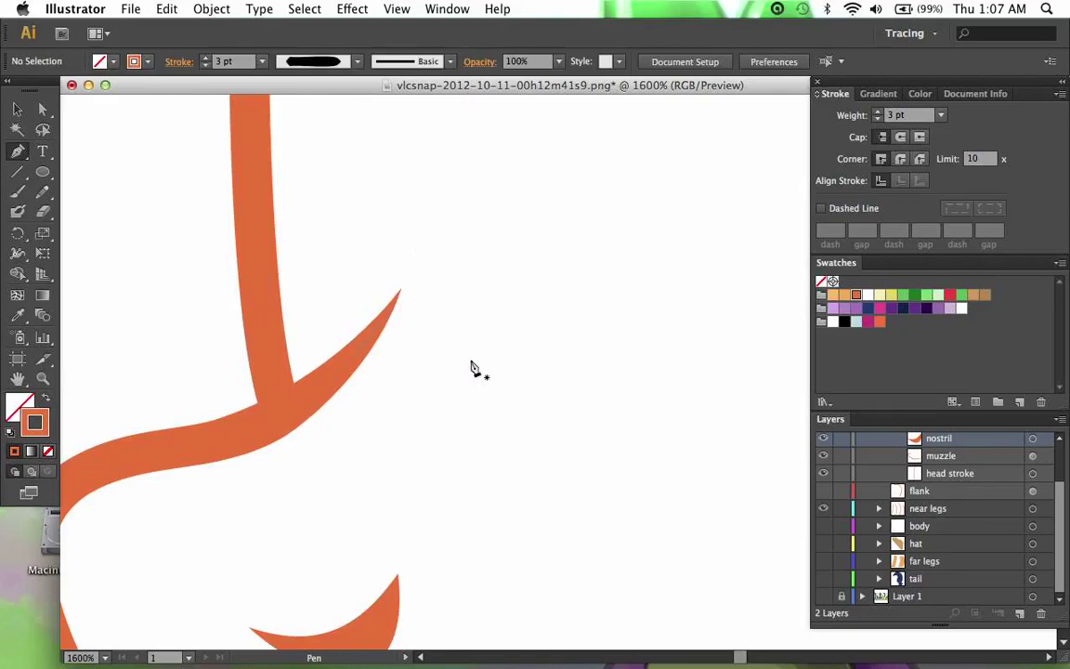
key("super")
key("super+minus")
key("super+minus")
key("super+minus")
scroll(255, 427, "right", 3)
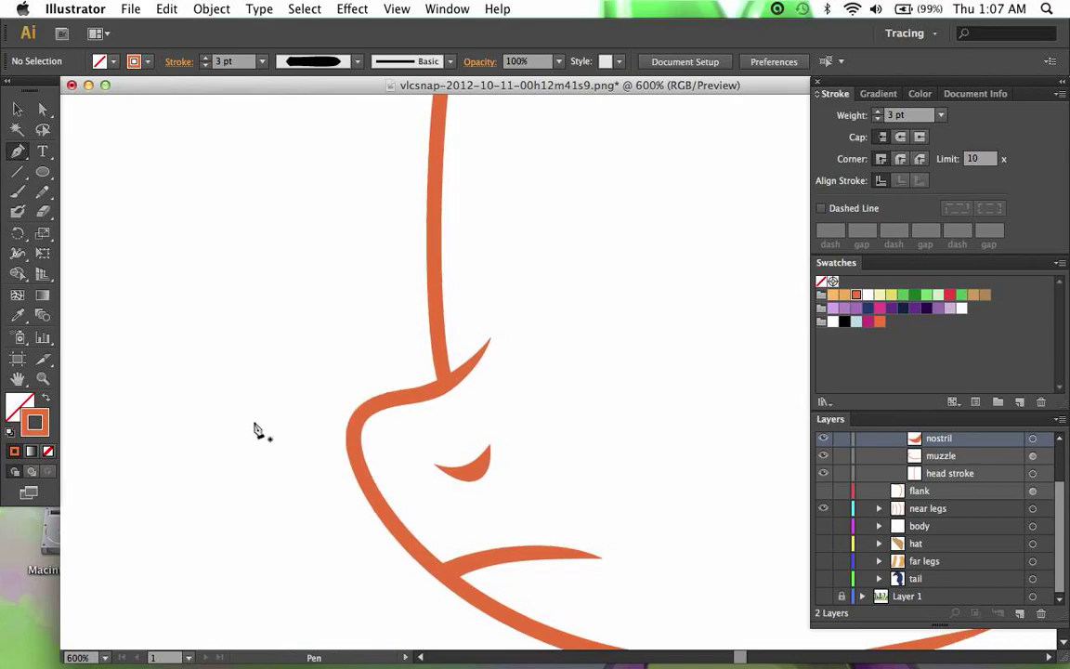
key("super+minus")
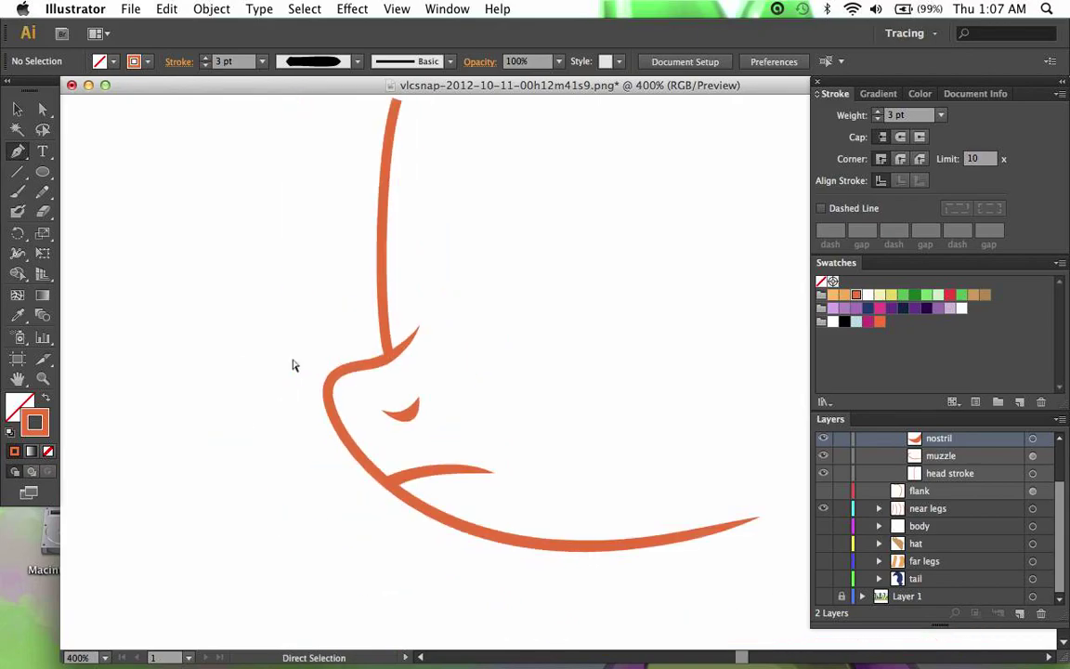
scroll(293, 365, "right", 2)
left_click(822, 596)
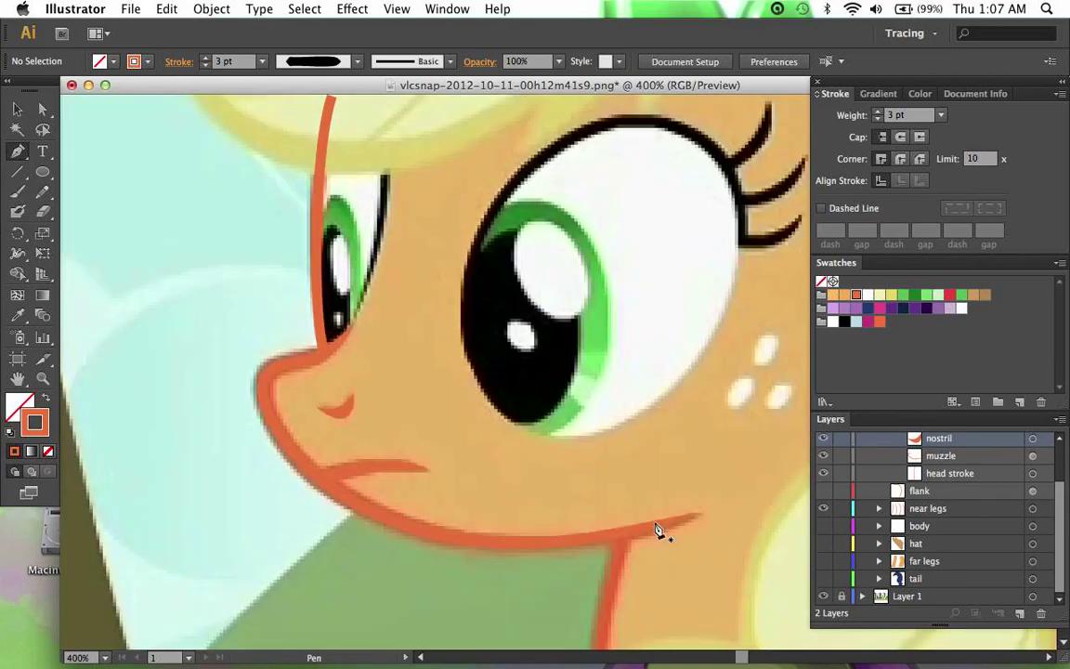
Step: Rename the new unnamed path in the head sublayer as mouth
scroll(657, 530, "up", 3)
scroll(657, 530, "right", 2)
scroll(966, 490, "up", 1)
scroll(952, 492, "up", 2)
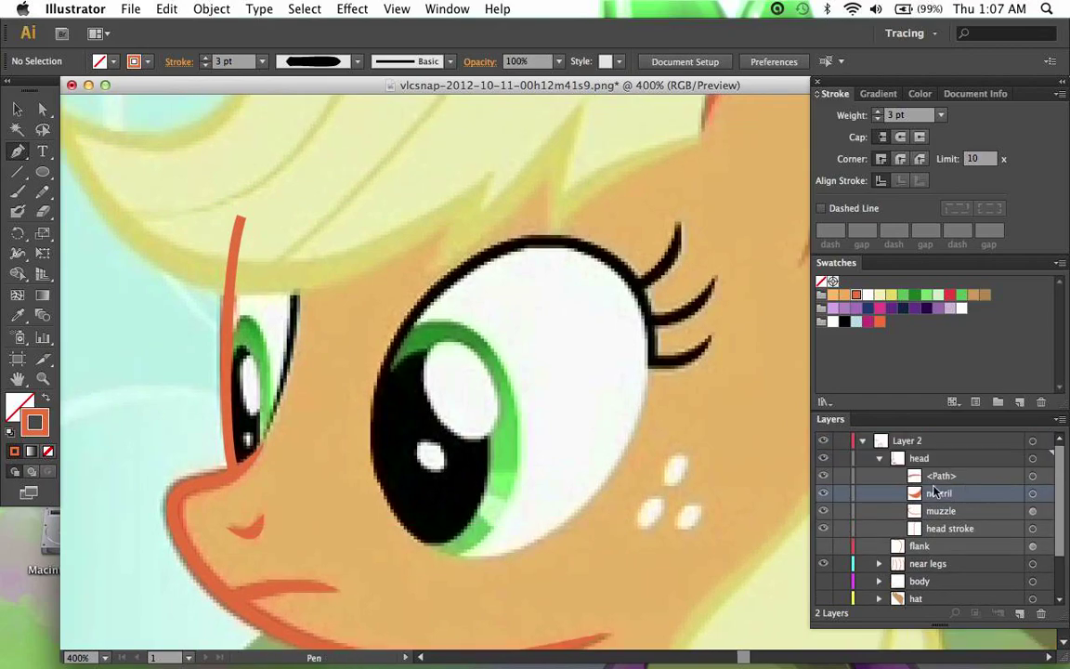
double_click(940, 475)
type("mouth")
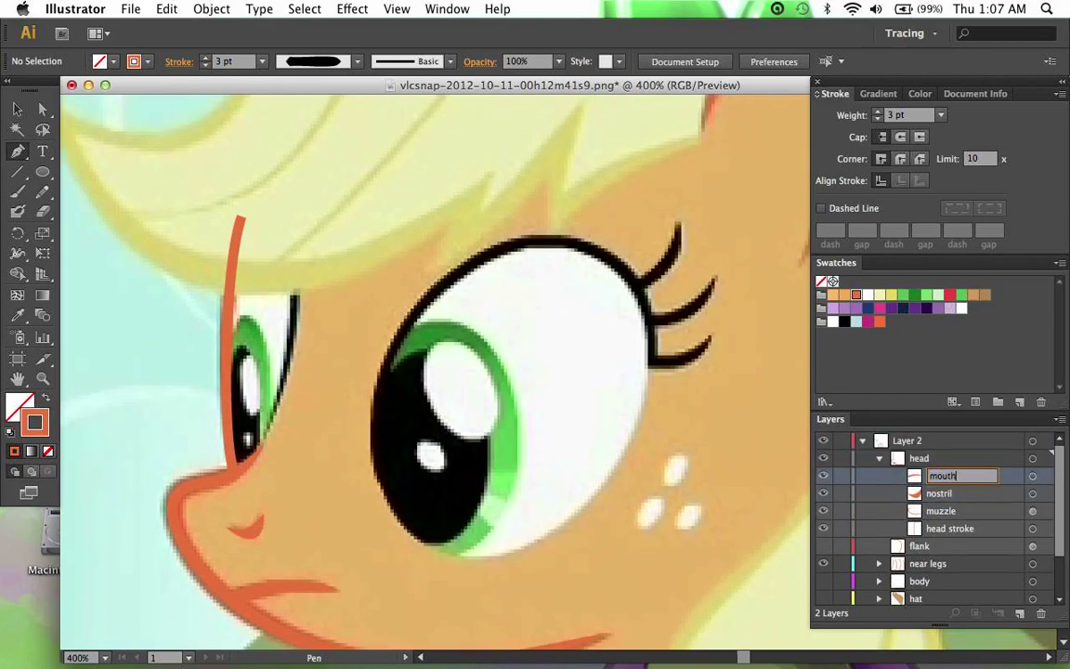
key("Return")
Step: Create a sublayer named eyes inside the head sublayer, placed directly beneath head stroke
left_click(930, 460)
left_click(998, 613)
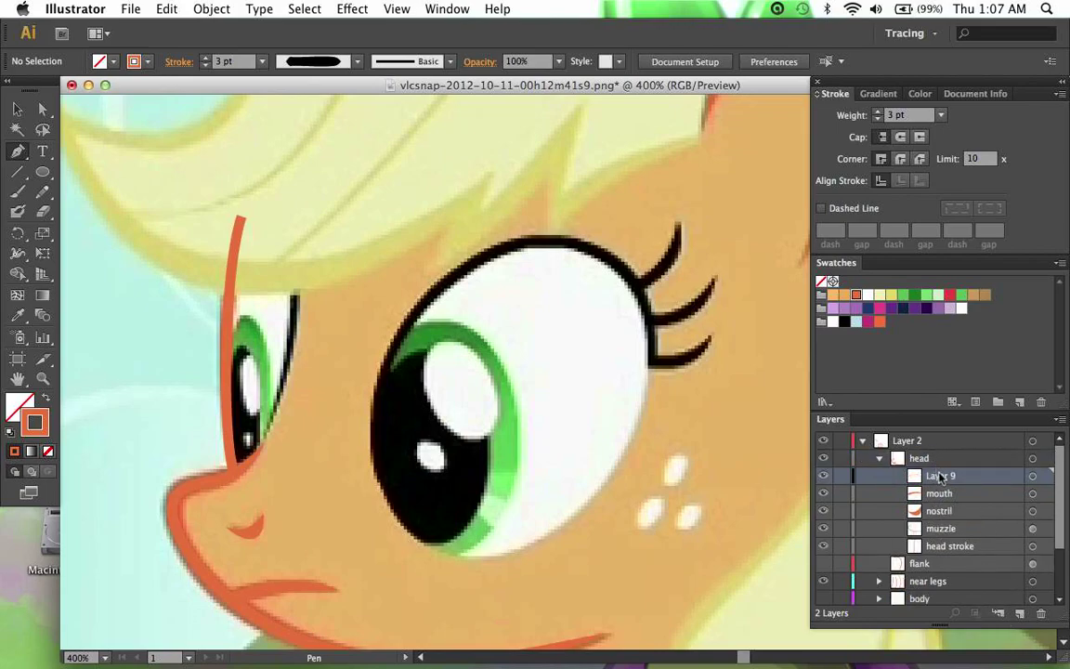
left_click_drag(941, 477, 946, 557)
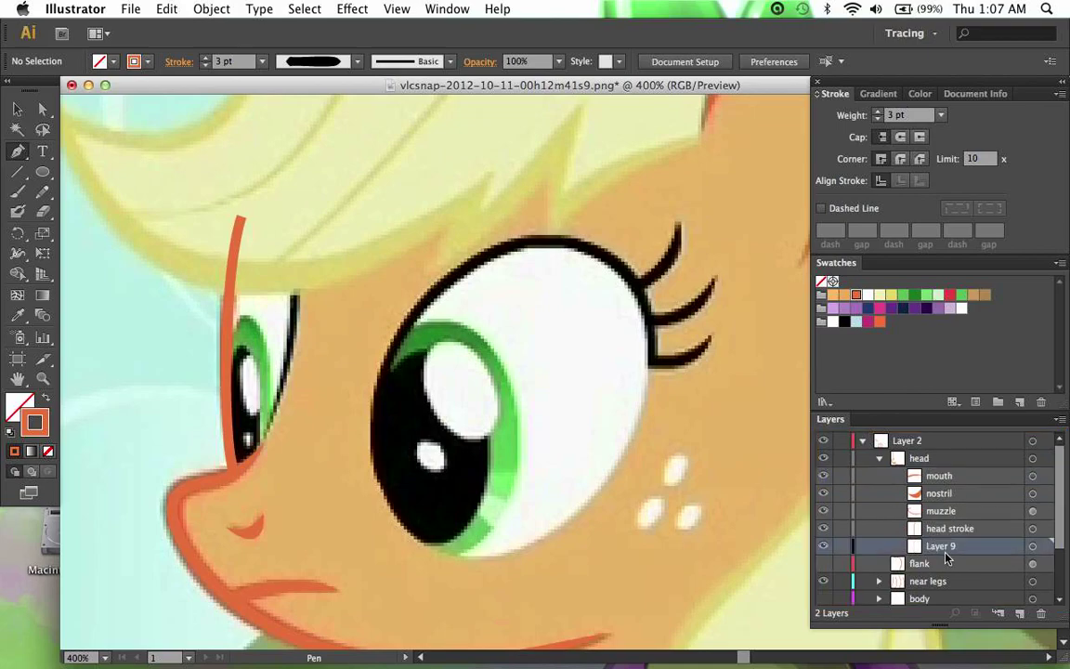
double_click(947, 549)
type("eyes")
key("Return")
scroll(920, 511, "down", 2)
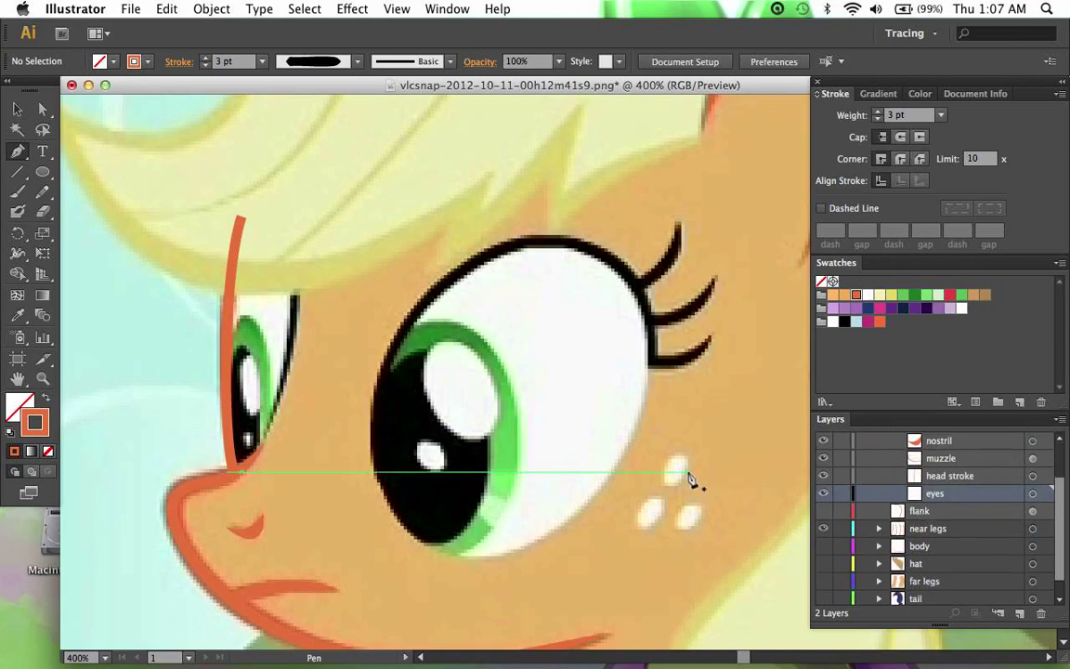
Step: Draw a tall ellipse with no fill and no stroke over the near eye's rear half using the Ellipse tool
scroll(688, 477, "right", 3)
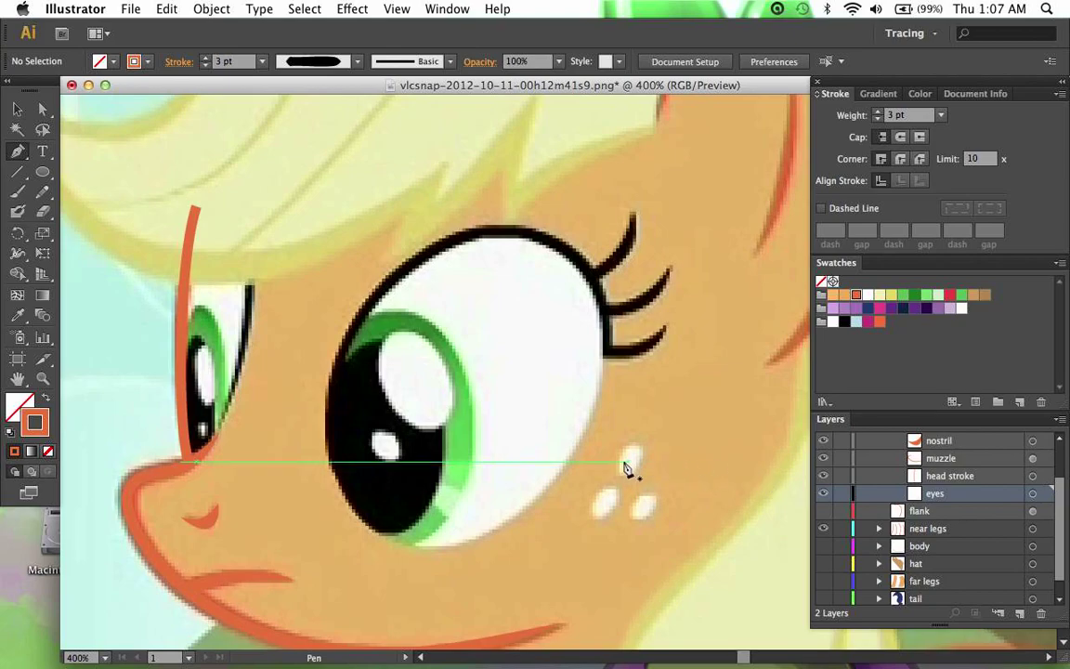
key("l")
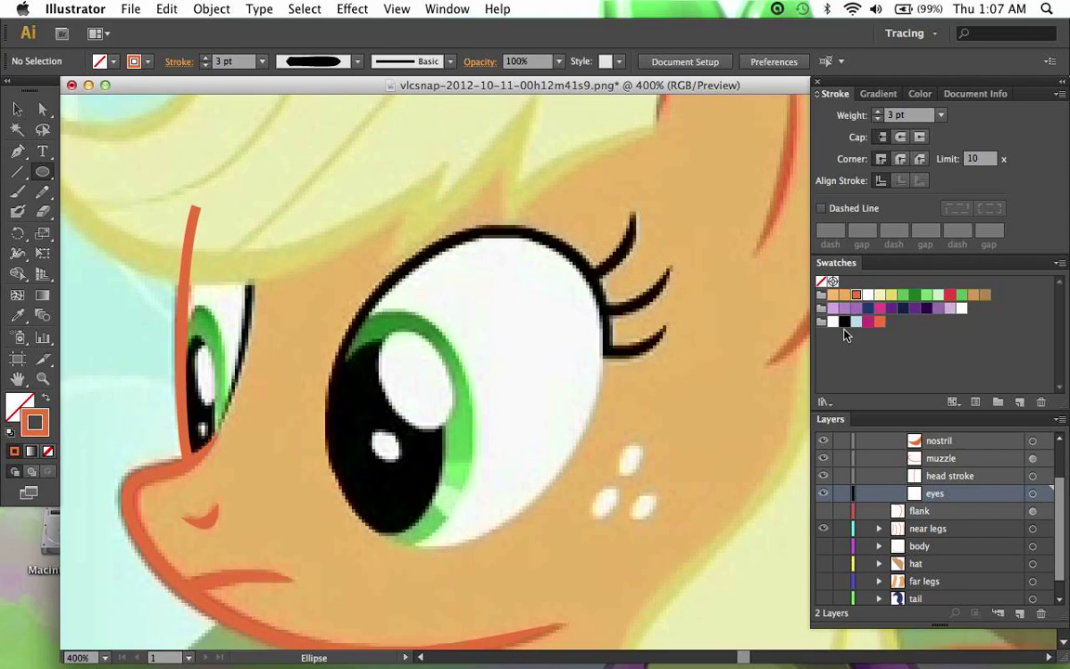
key("/")
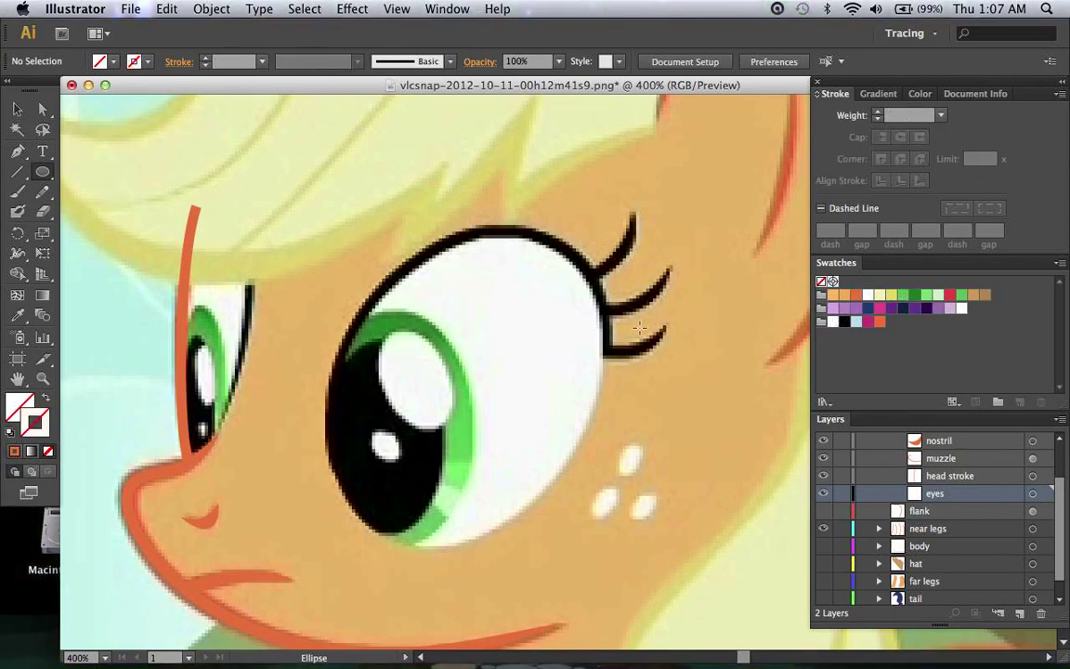
key("super+minus")
scroll(639, 327, "down", 3)
scroll(639, 327, "right", 2)
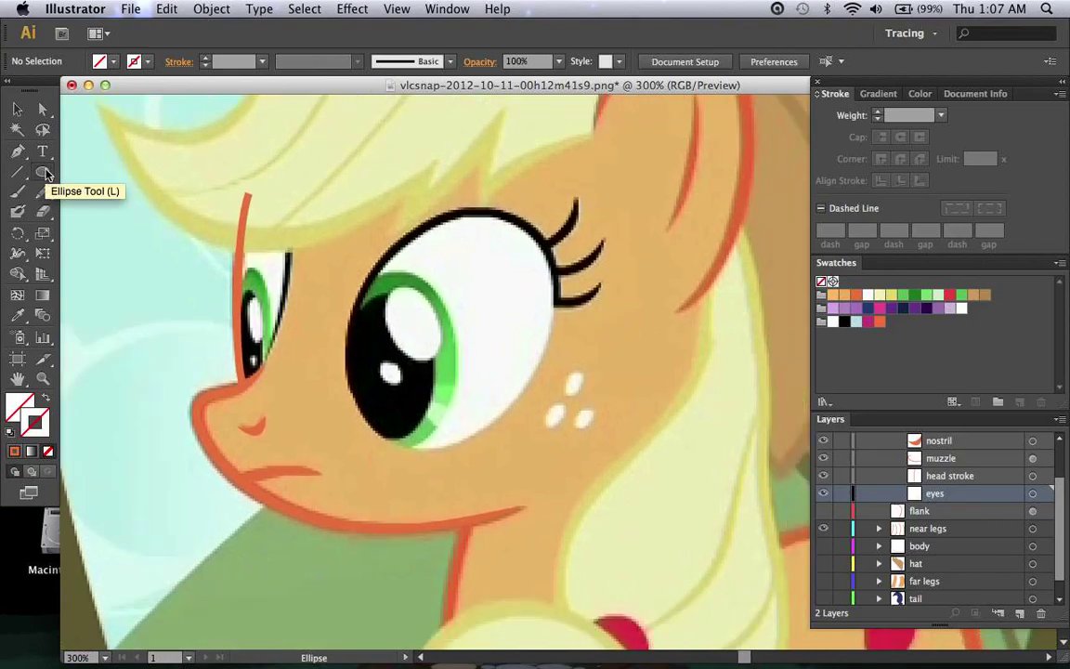
left_click_drag(43, 173, 97, 191)
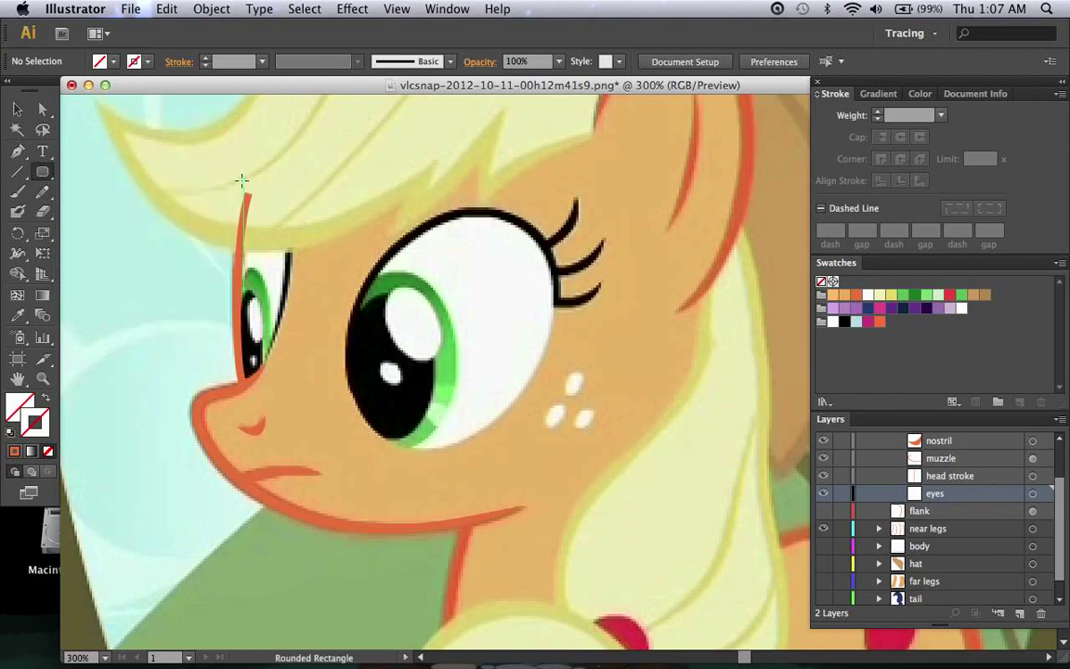
key("l")
scroll(371, 260, "down", 3)
scroll(371, 260, "right", 2)
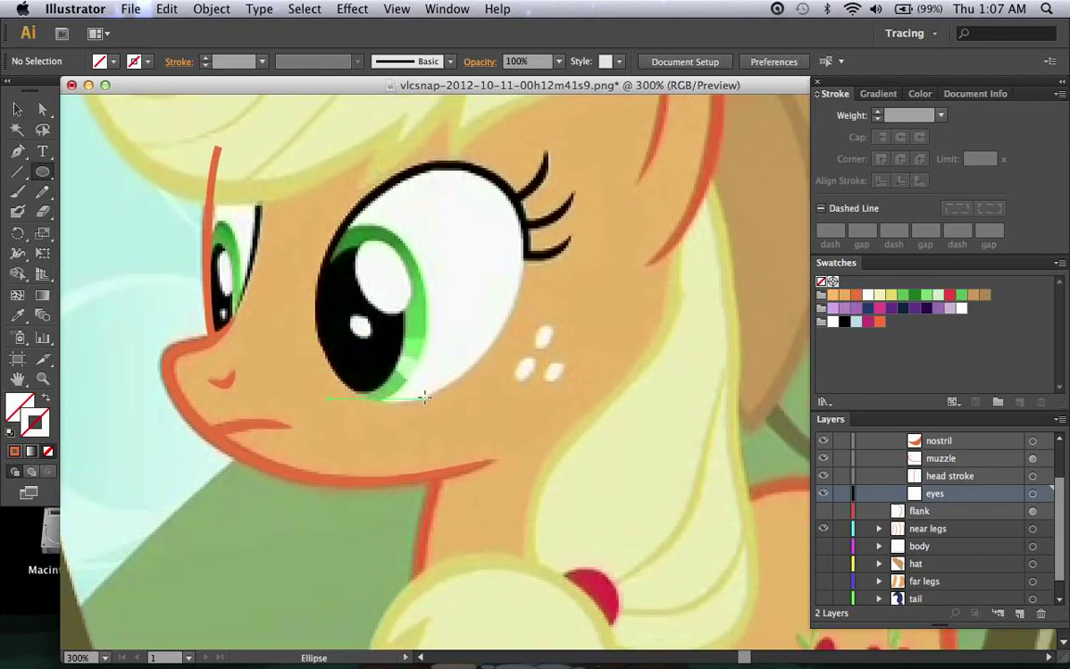
left_click_drag(430, 394, 430, 389)
mouse_move(505, 276)
left_mouse_down()
mouse_move(562, 224)
mouse_move(586, 162)
left_mouse_up()
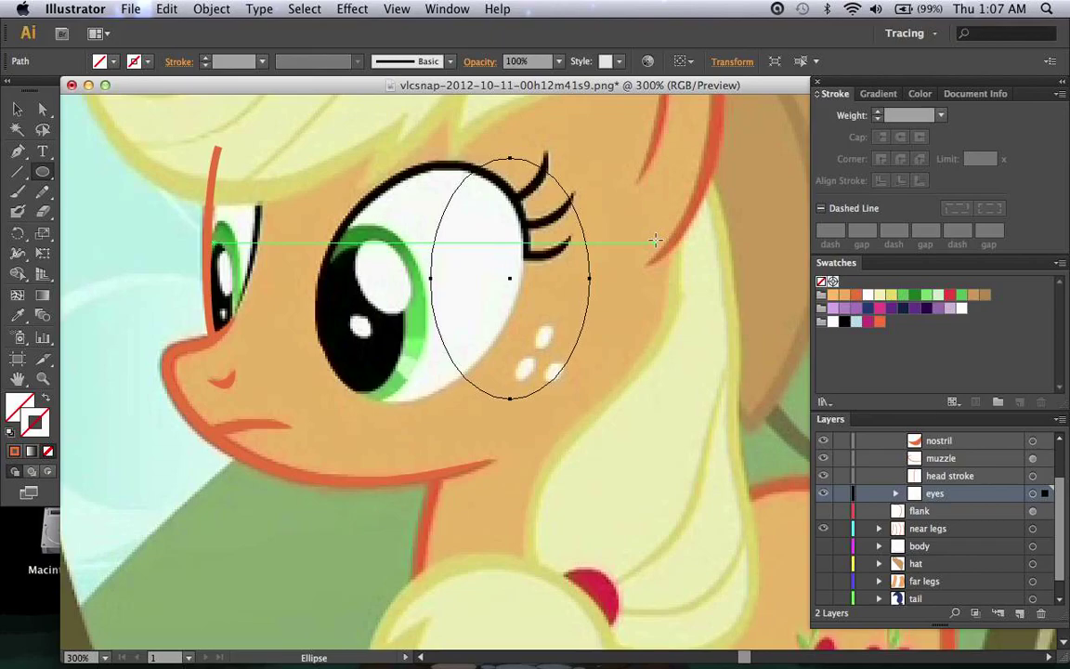
Step: Rotate the ellipse clockwise to match the near eye's tilt and move it over the eye
key("a")
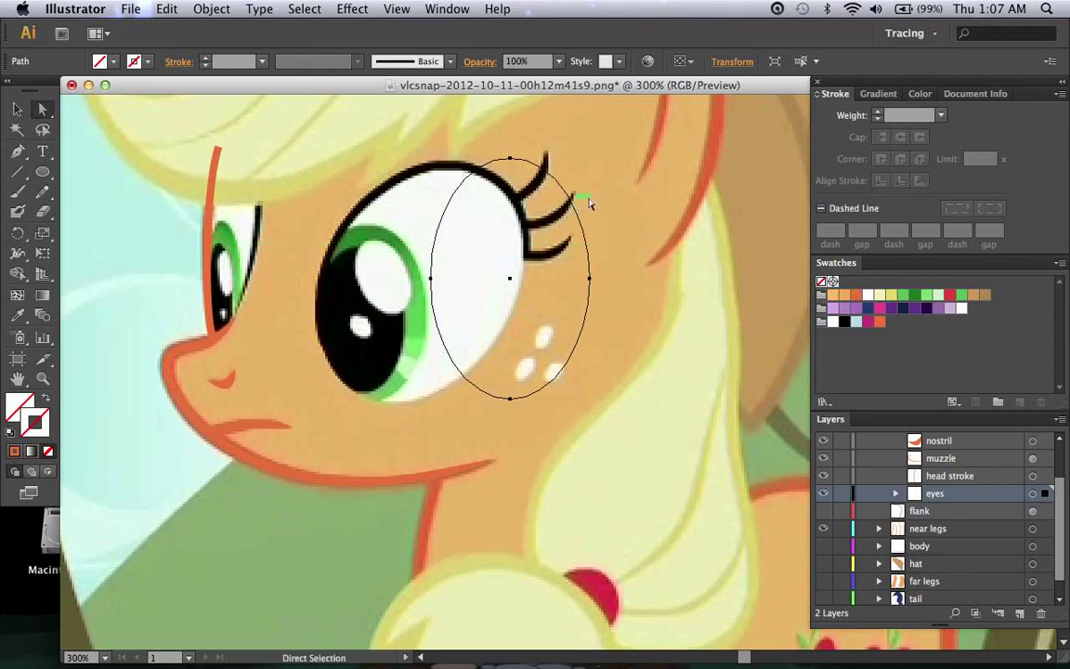
key("v")
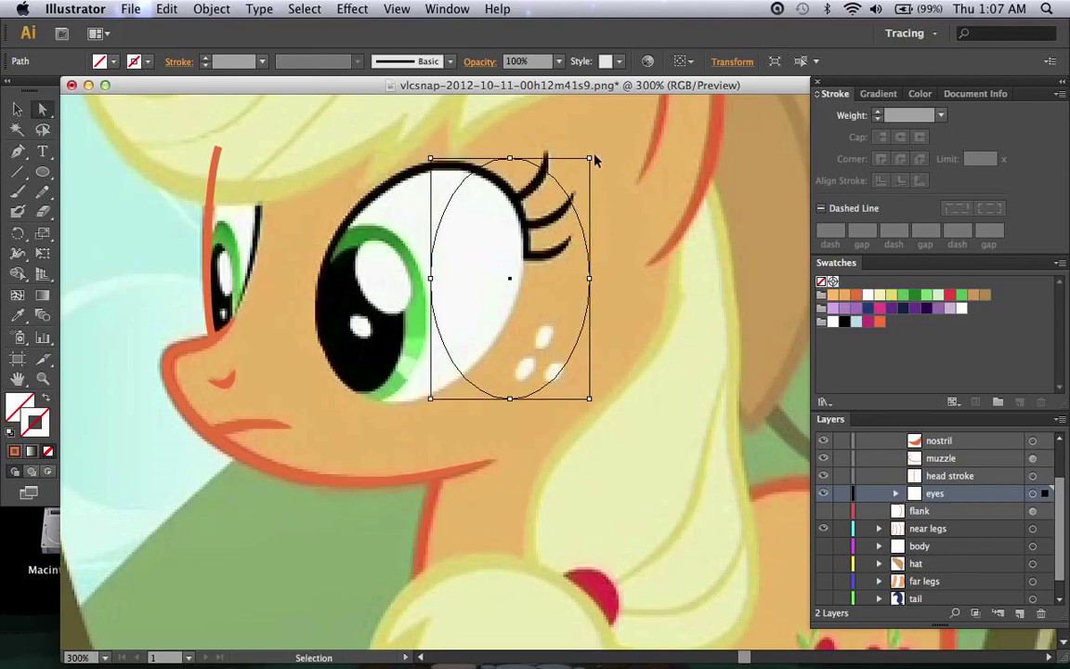
left_click_drag(593, 160, 644, 219)
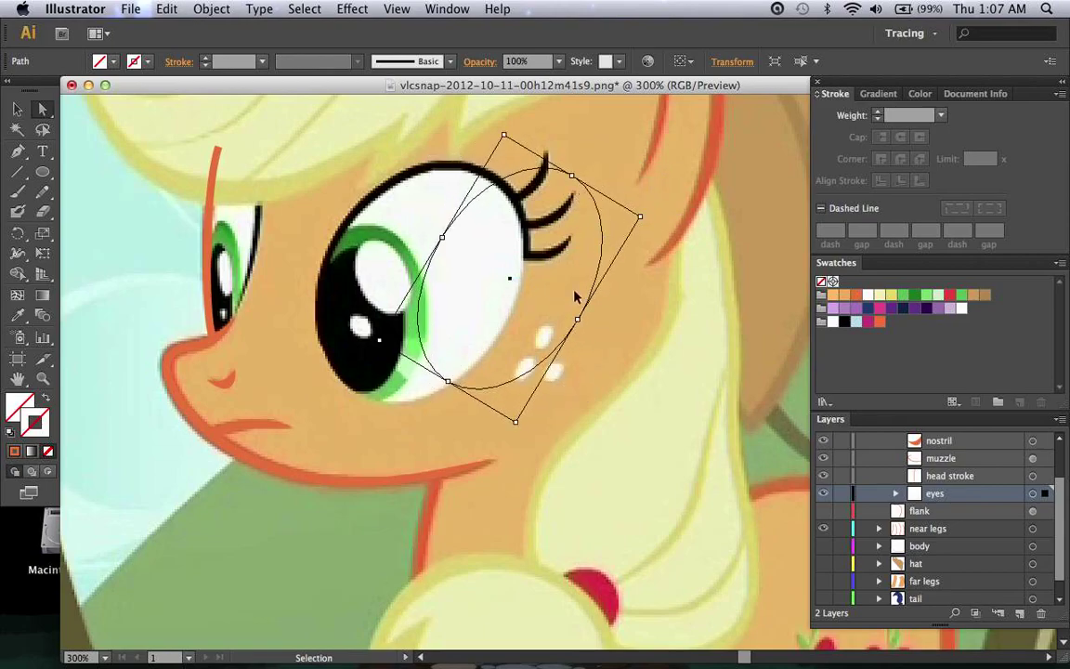
left_click_drag(599, 299, 504, 320)
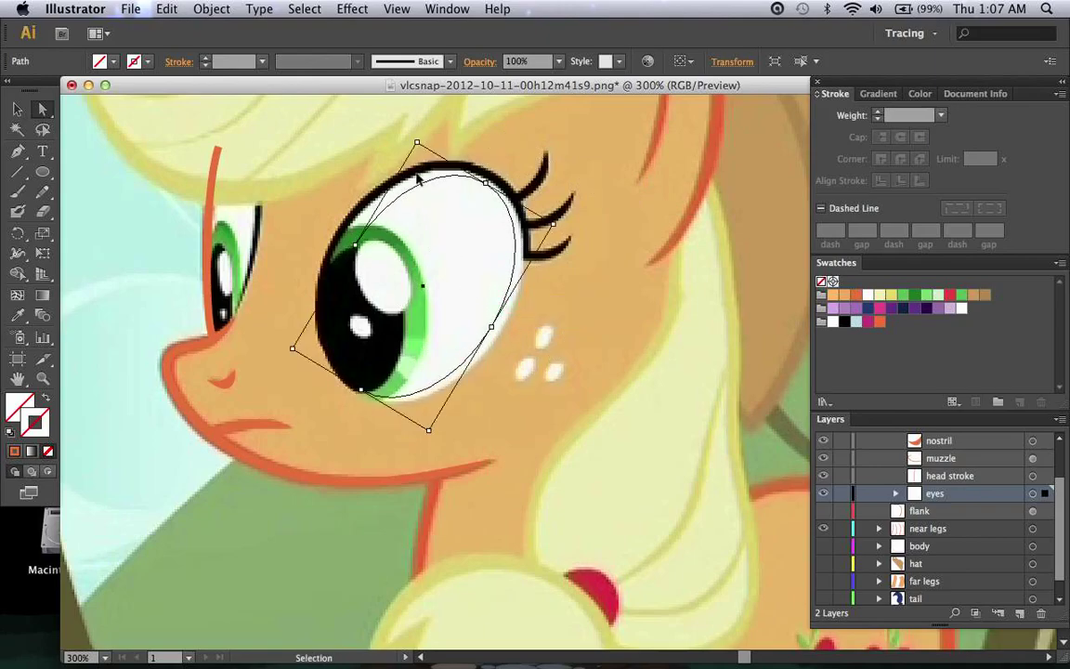
Step: Stretch the rotated ellipse at its corner and sides until it fits the near eye's outline
left_click_drag(417, 144, 415, 129)
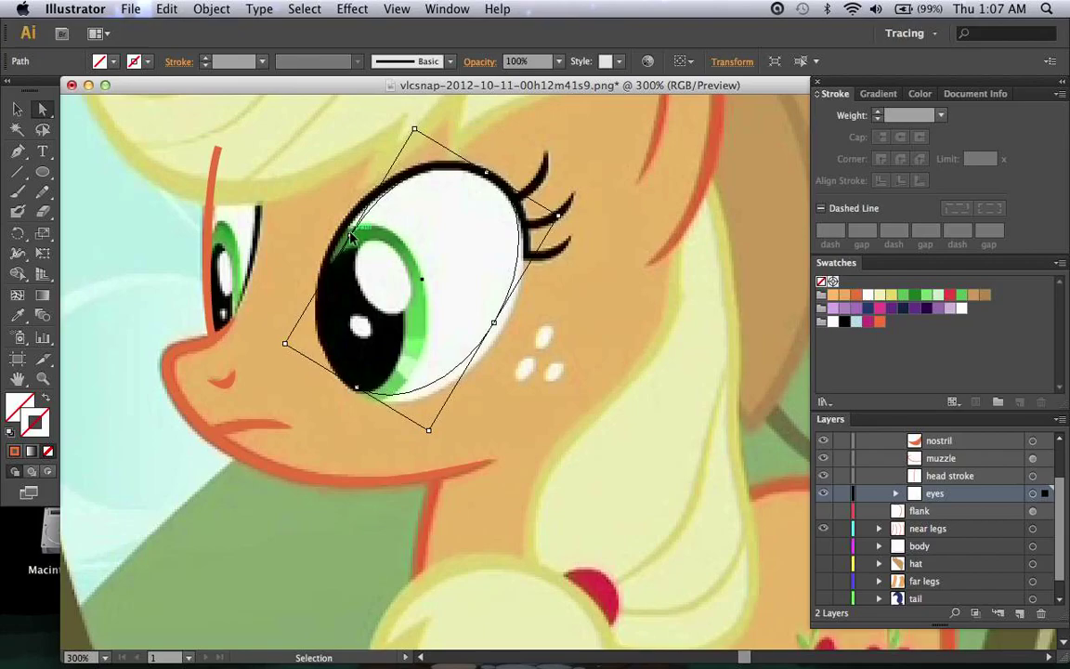
left_click_drag(351, 237, 344, 232)
left_click_drag(493, 321, 500, 328)
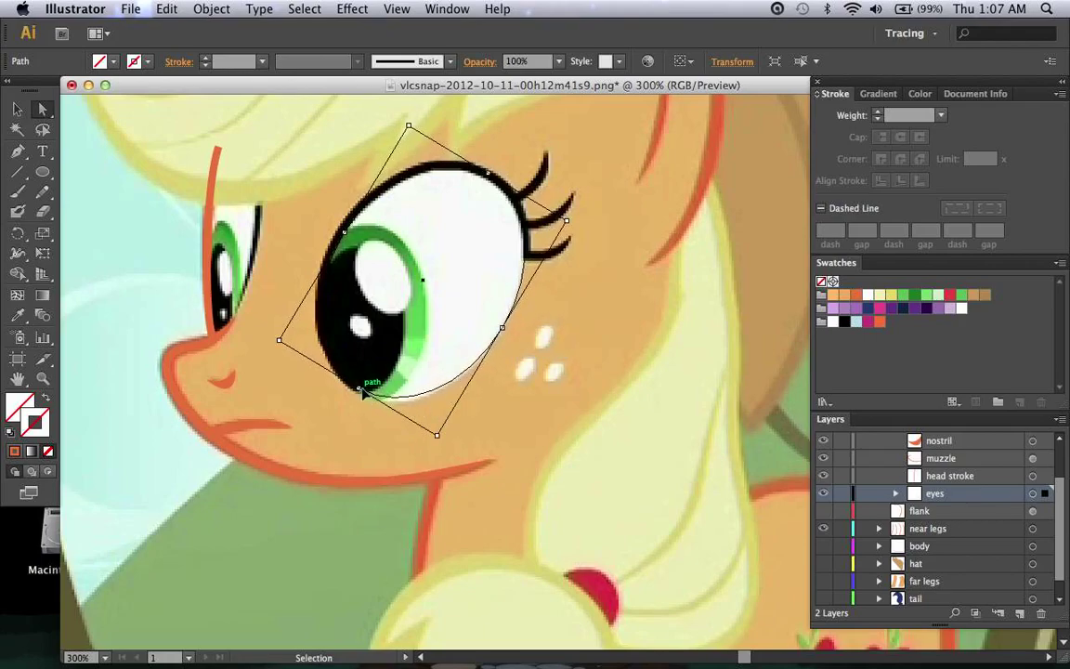
left_click_drag(357, 389, 358, 397)
key("a")
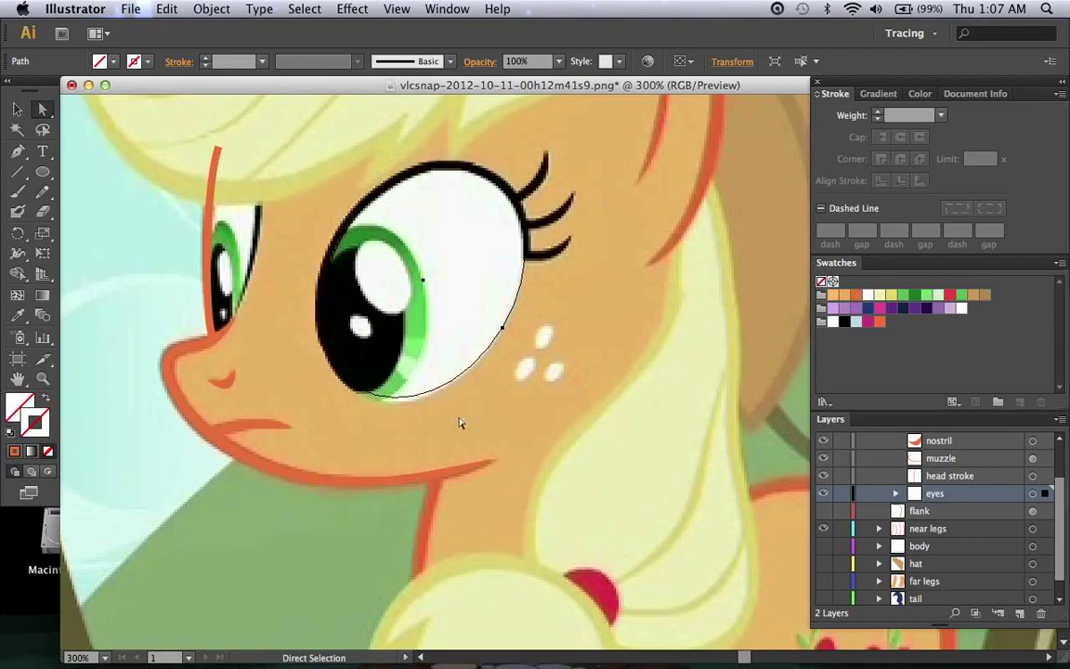
key("v")
left_click_drag(358, 390, 362, 394)
key("super+equal")
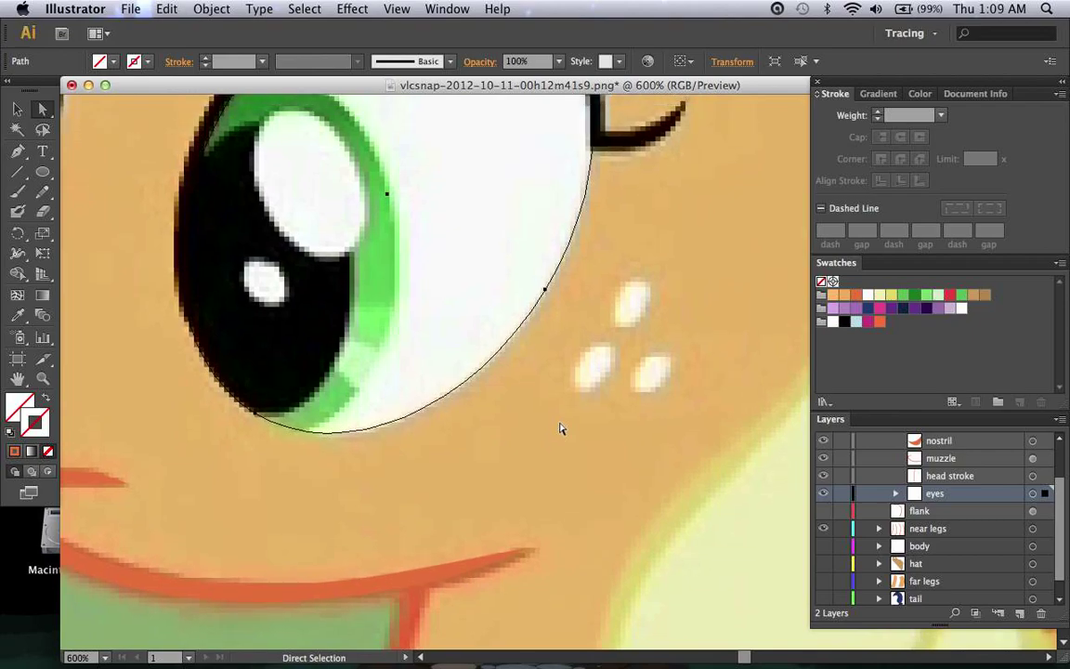
scroll(604, 432, "up", 3)
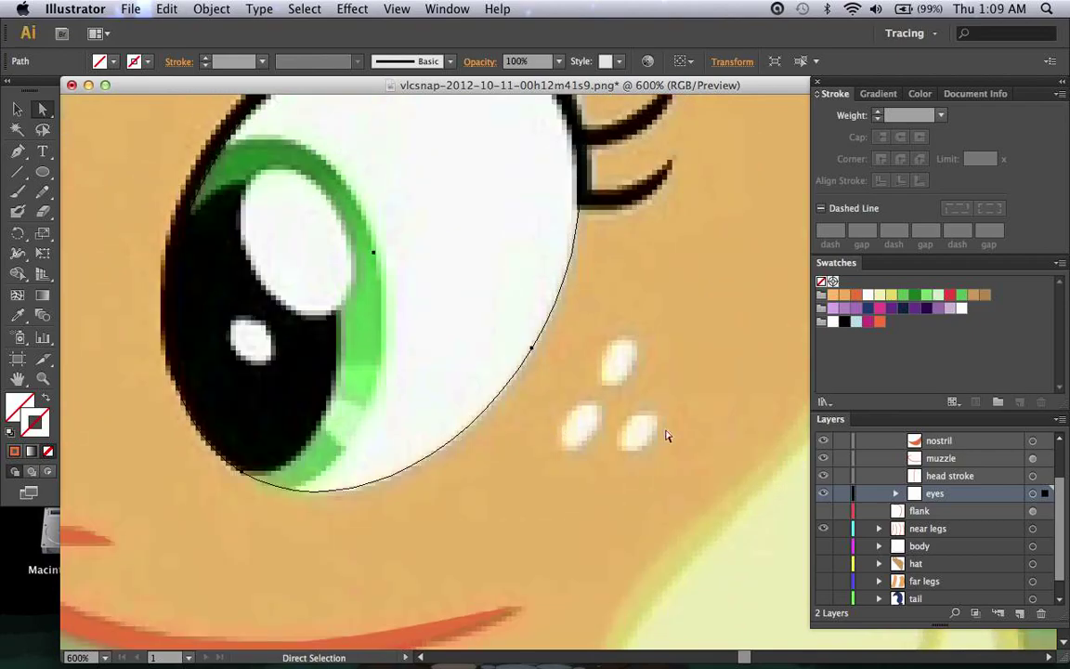
Step: Expand the eyes sublayer and try to rename the ellipse path inside it by clearing its name
left_click(896, 494)
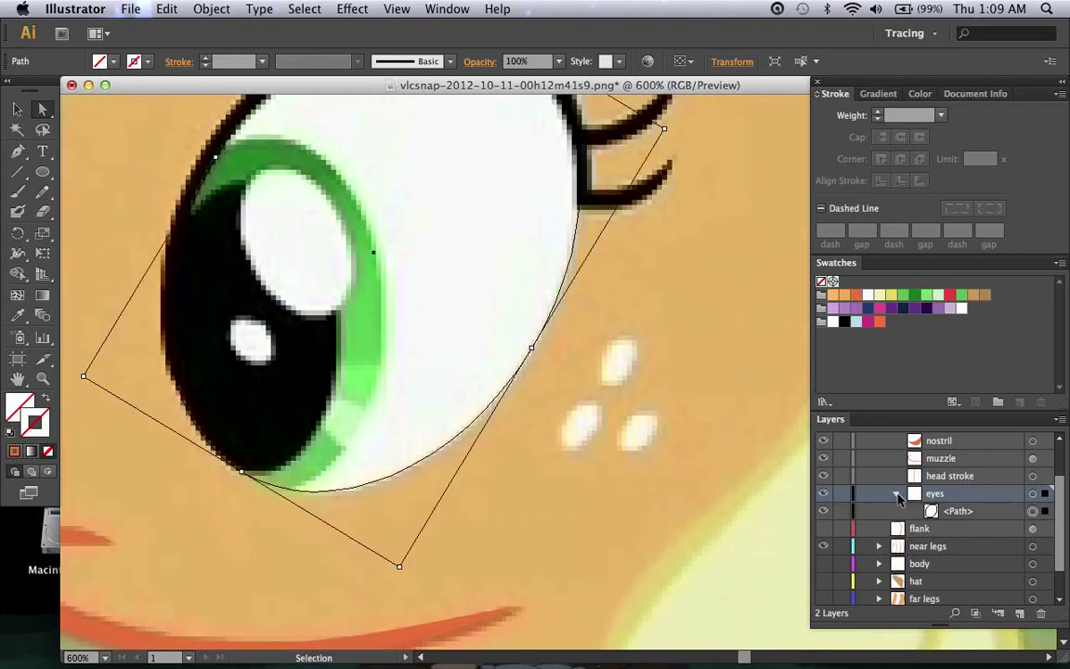
key("super+minus")
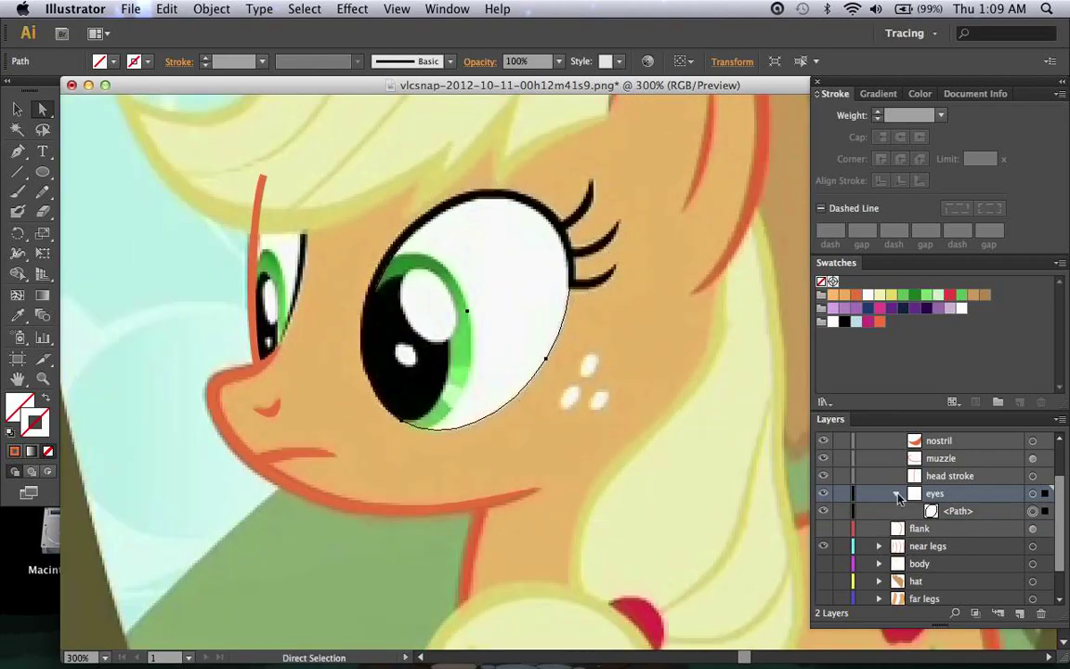
double_click(957, 511)
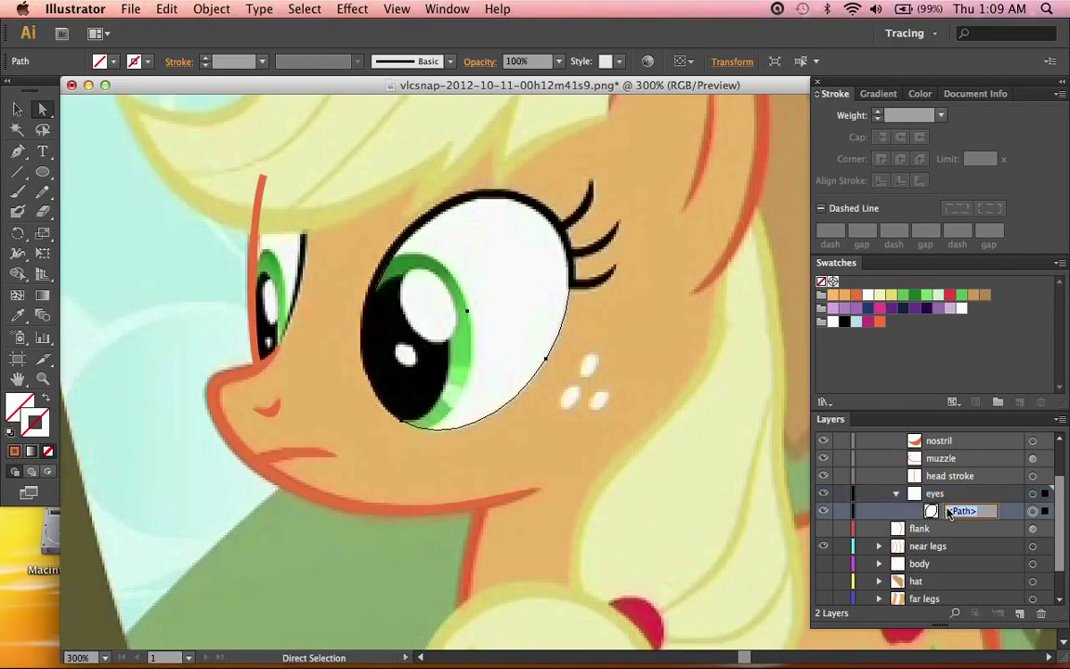
key("BackSpace")
key("Return")
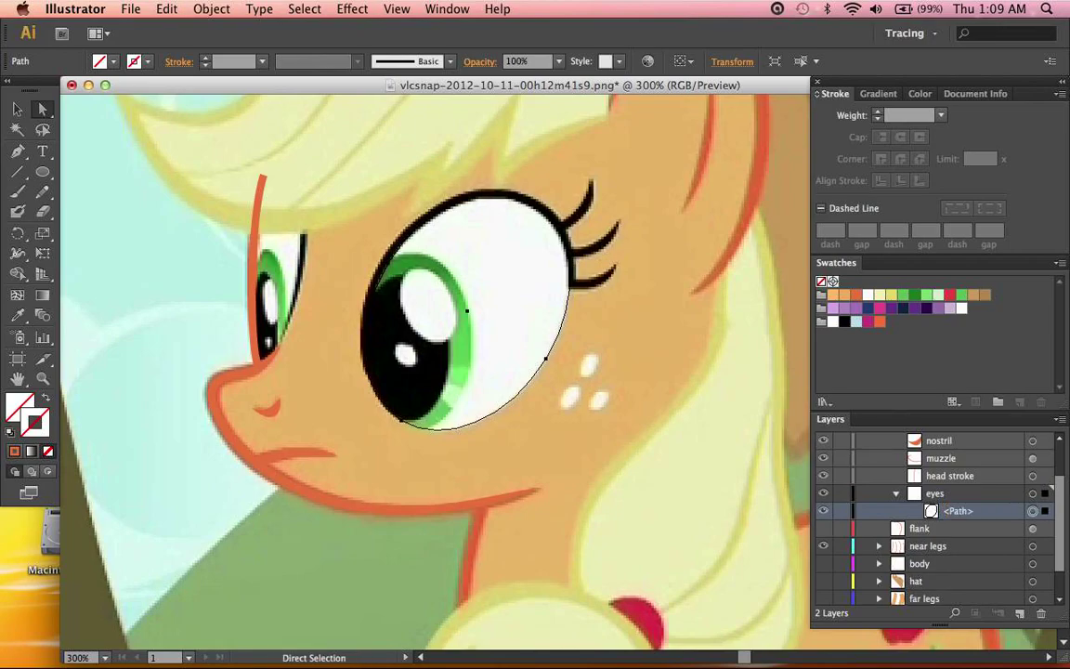
key("v")
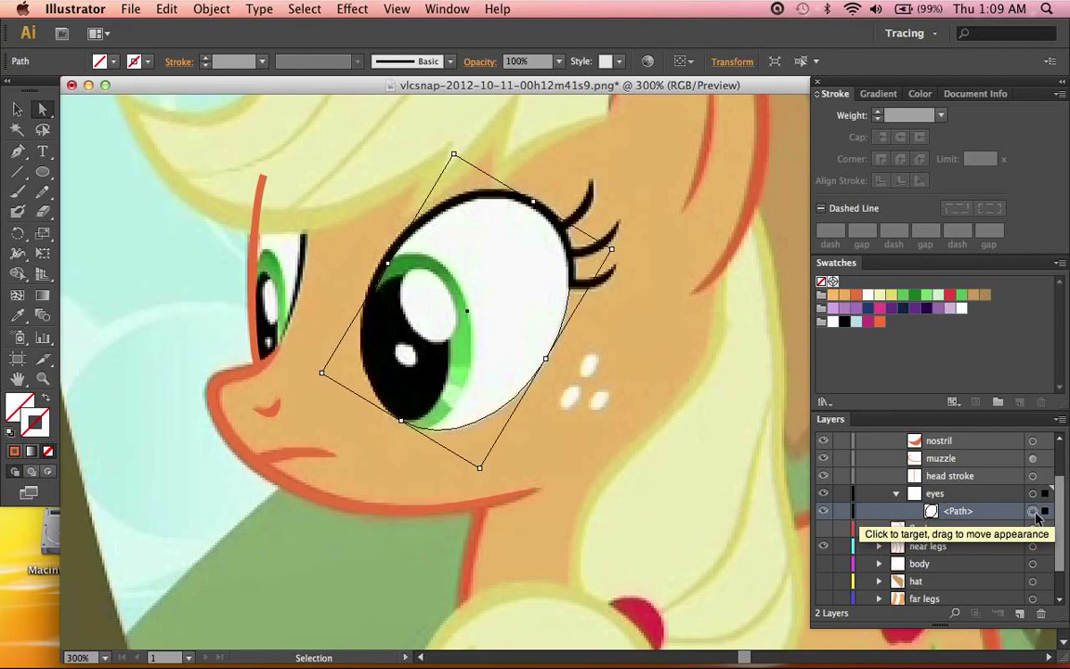
key("super+c")
key("super+f")
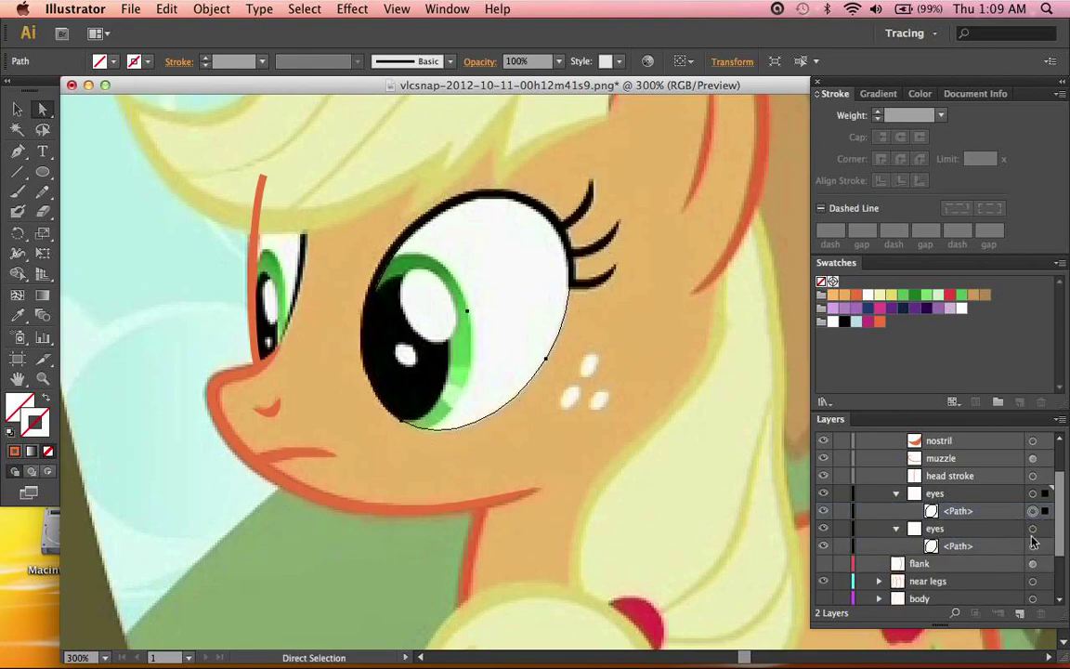
key("super+z")
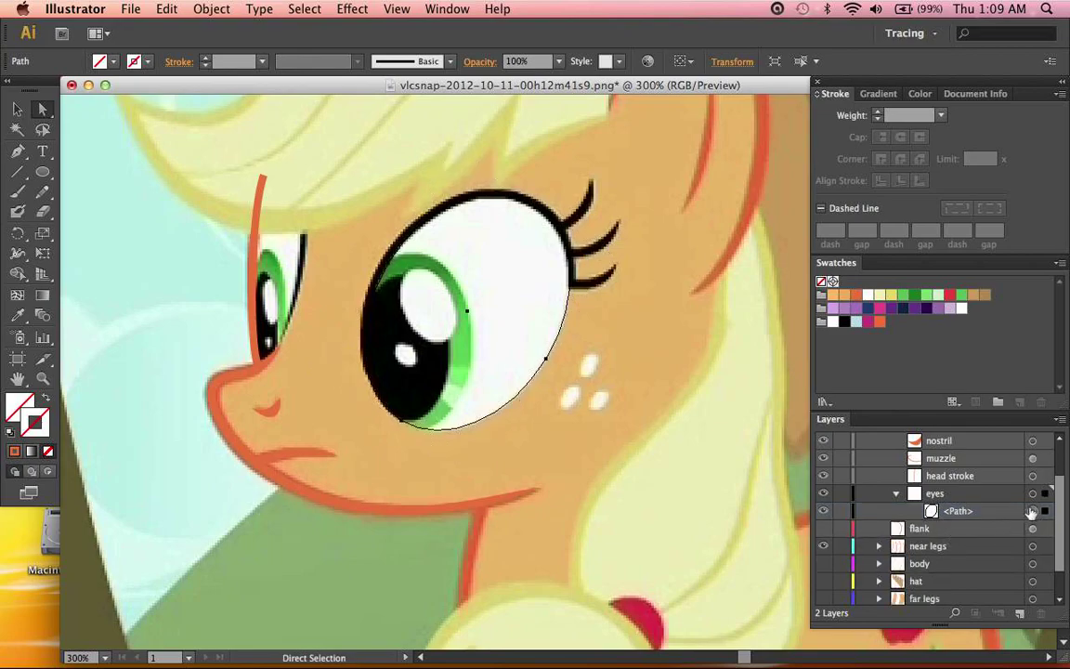
Step: Duplicate the near eye's ellipse in front of itself and move it into the same eyes sublayer as its copy
left_click(1031, 512)
key("super+c")
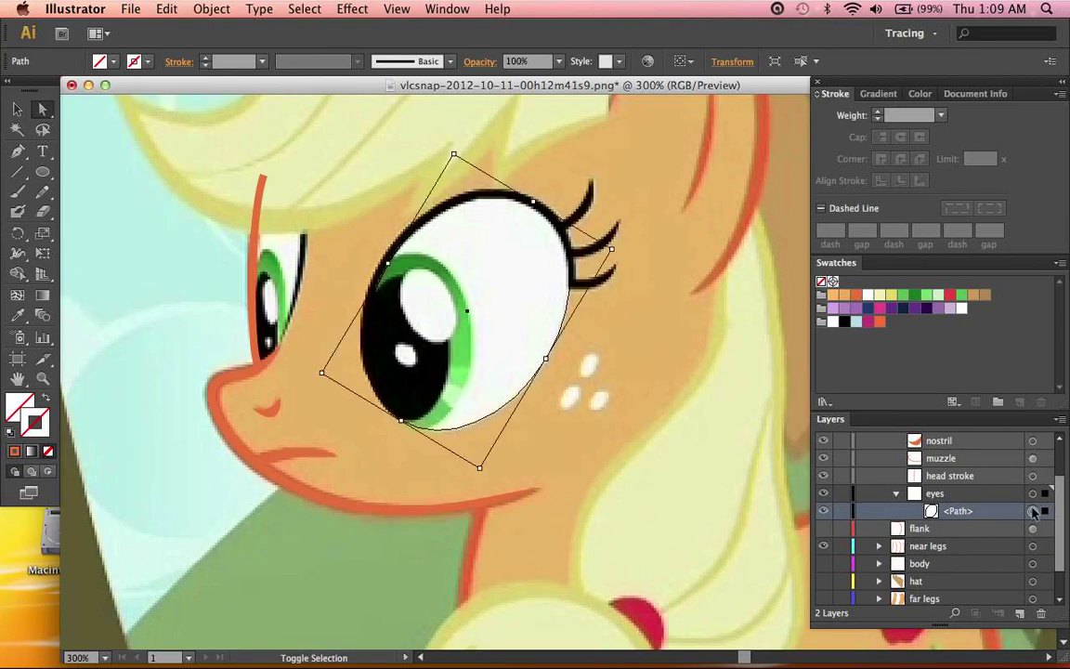
key("super+f")
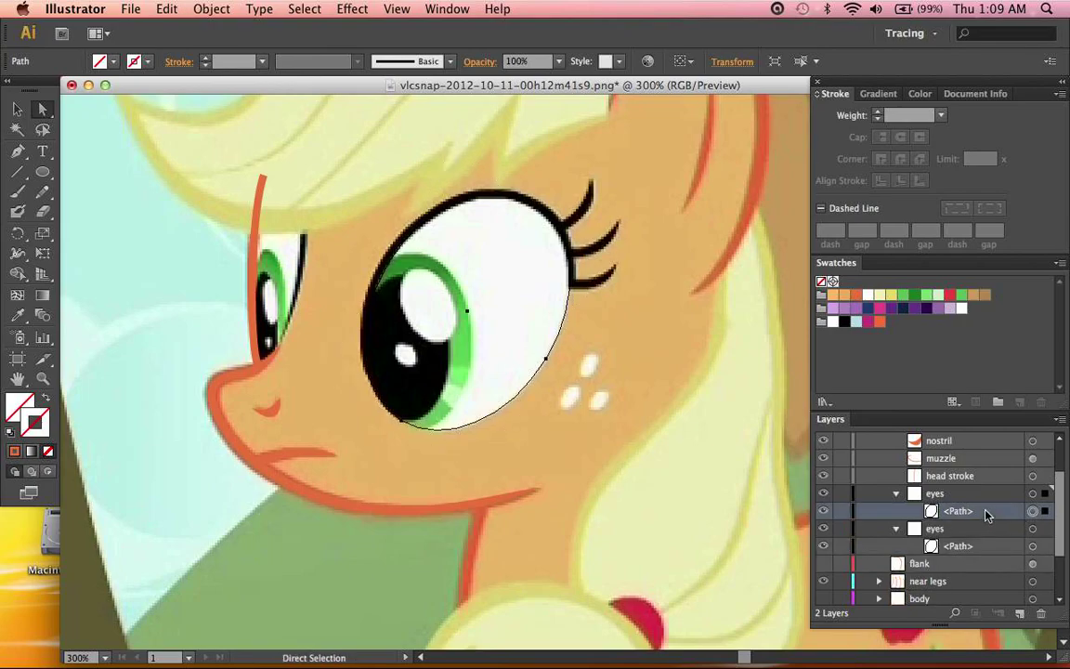
left_click_drag(986, 511, 989, 541)
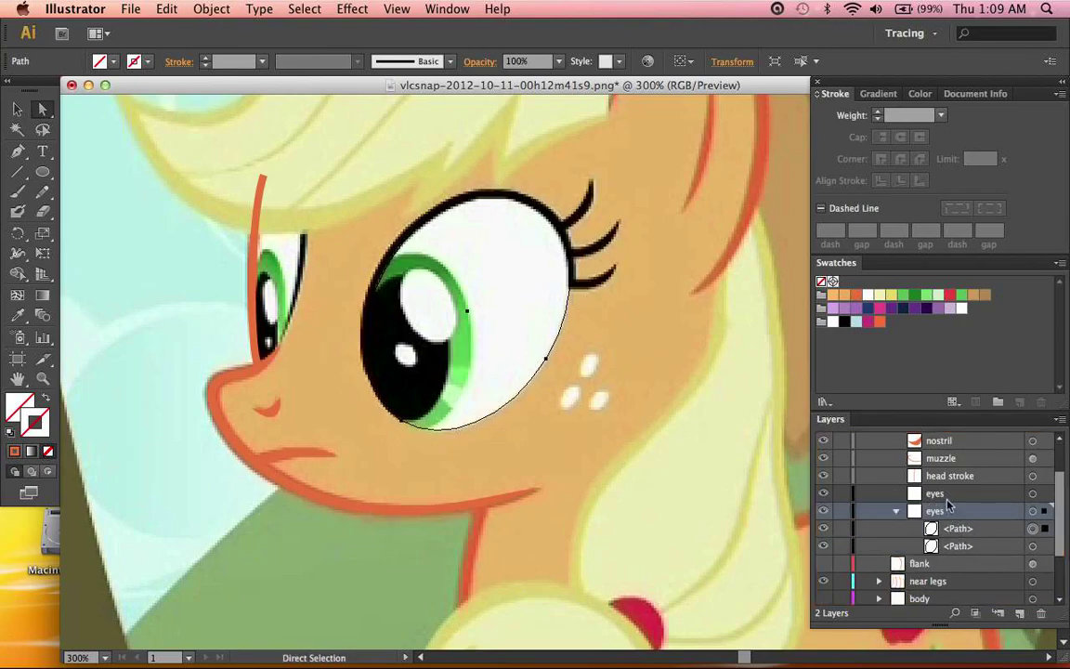
Step: Delete the emptied duplicate eyes sublayer, keeping the one that contains both ellipse paths
double_click(938, 493)
key("Return")
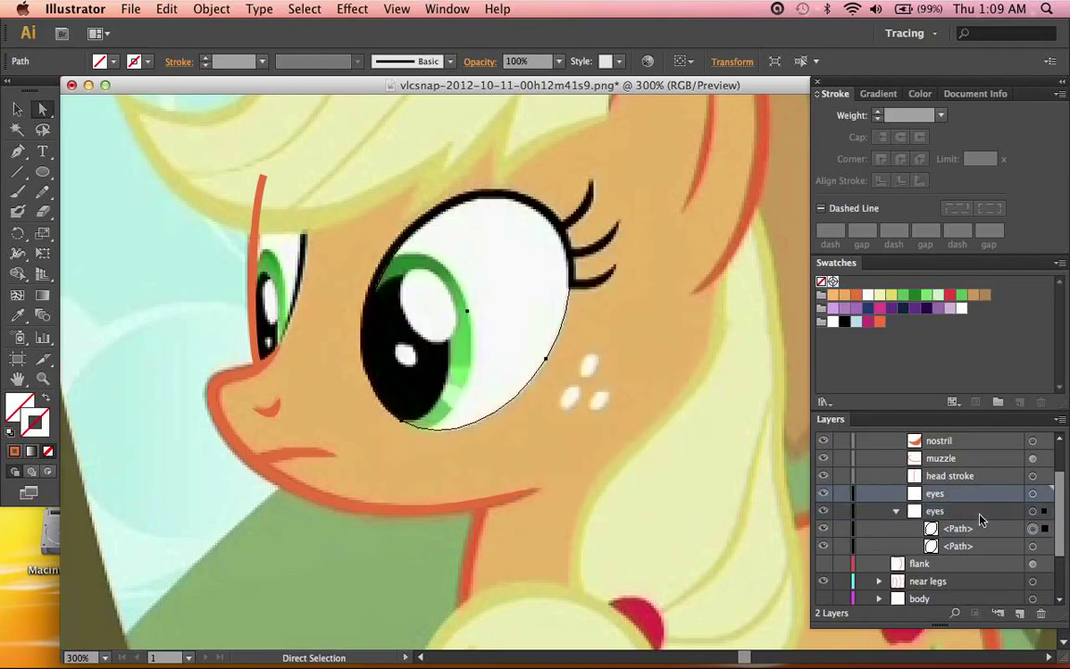
left_click_drag(979, 499, 1041, 613)
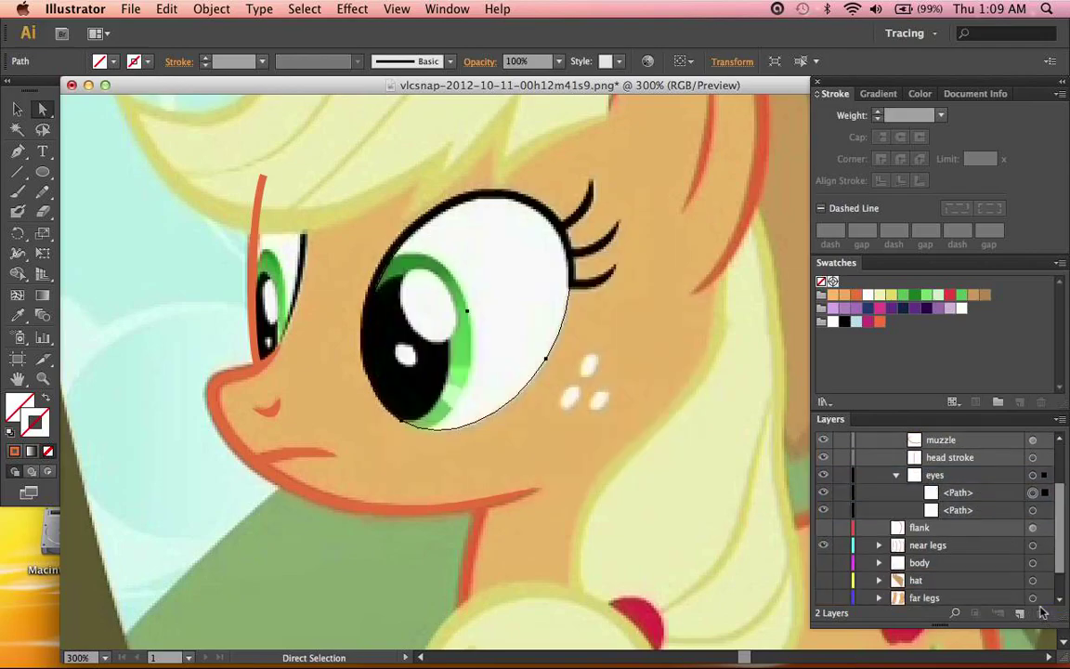
scroll(995, 545, "up", 1)
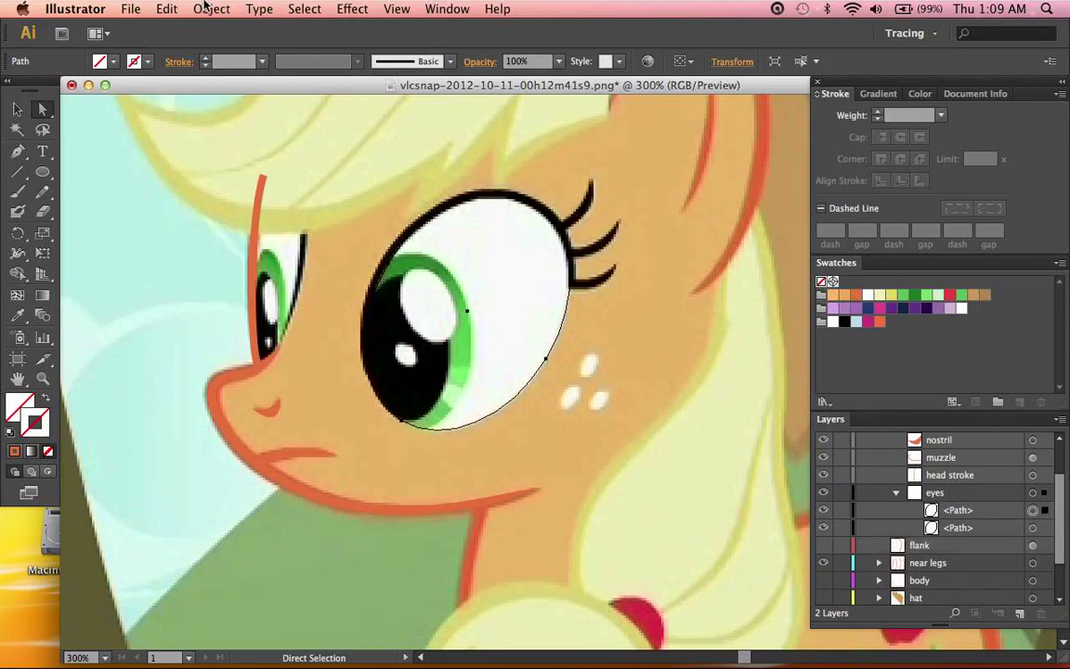
Step: Try to make a clipping mask with only one of the near eye's ellipse paths selected
left_click(210, 9)
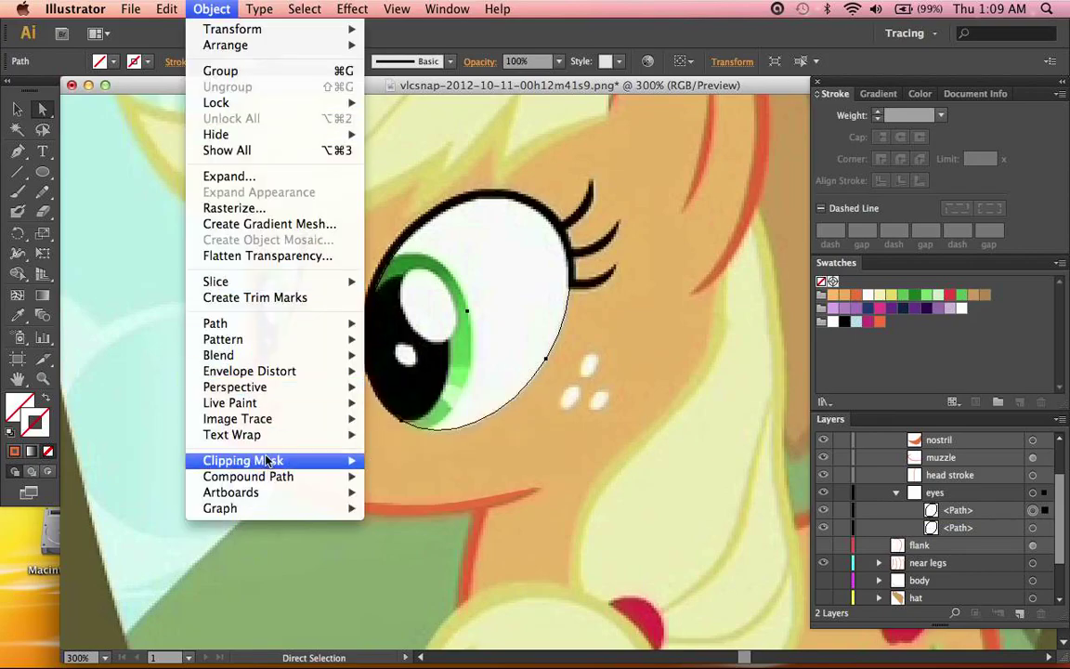
mouse_move(267, 461)
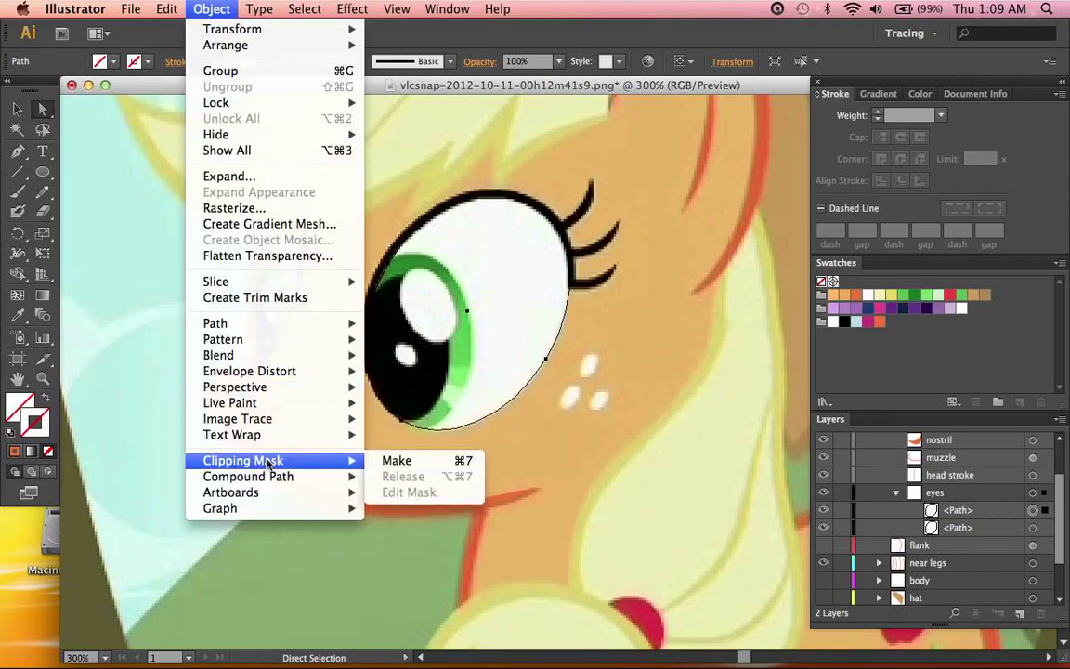
left_click(387, 462)
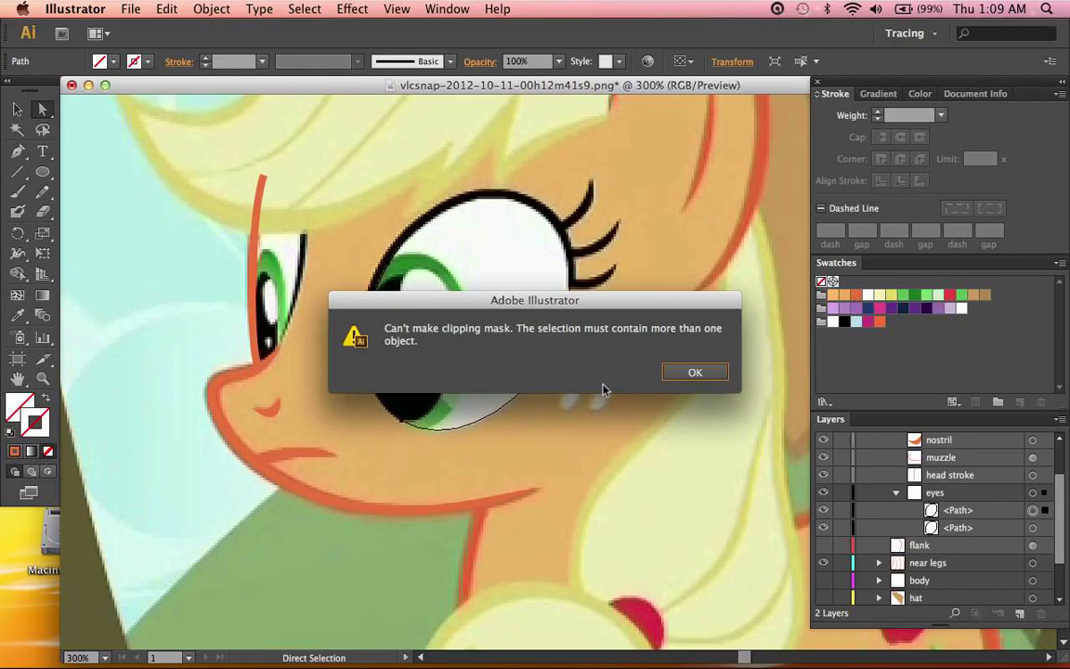
left_click(687, 374)
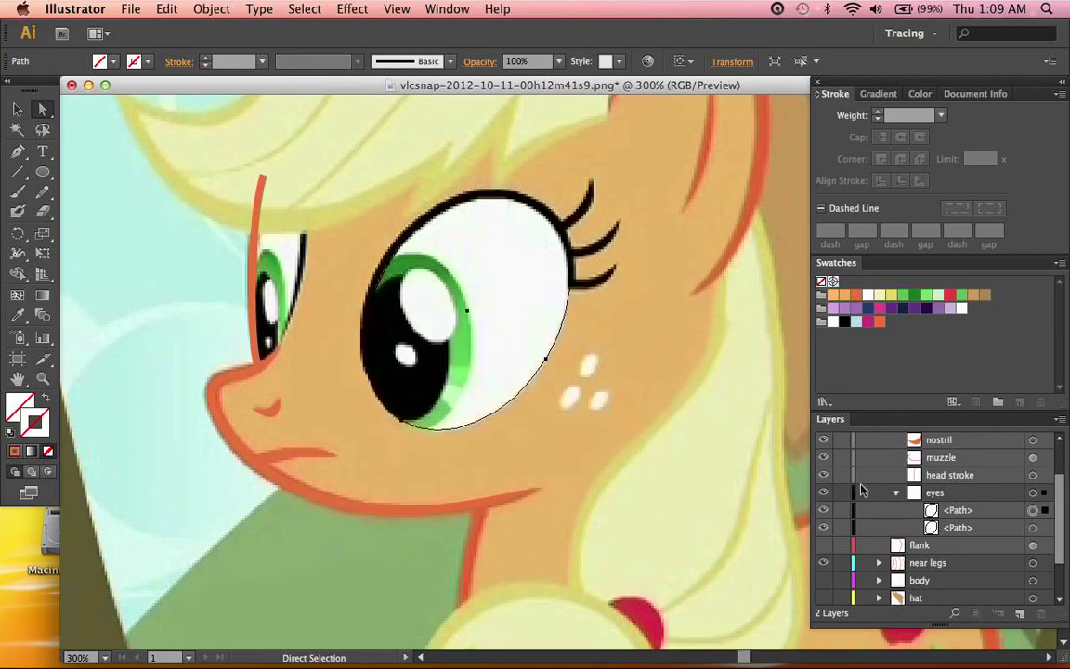
Step: Select both ellipse paths in the eyes sublayer and make a clipping mask from them
key("v")
key("a")
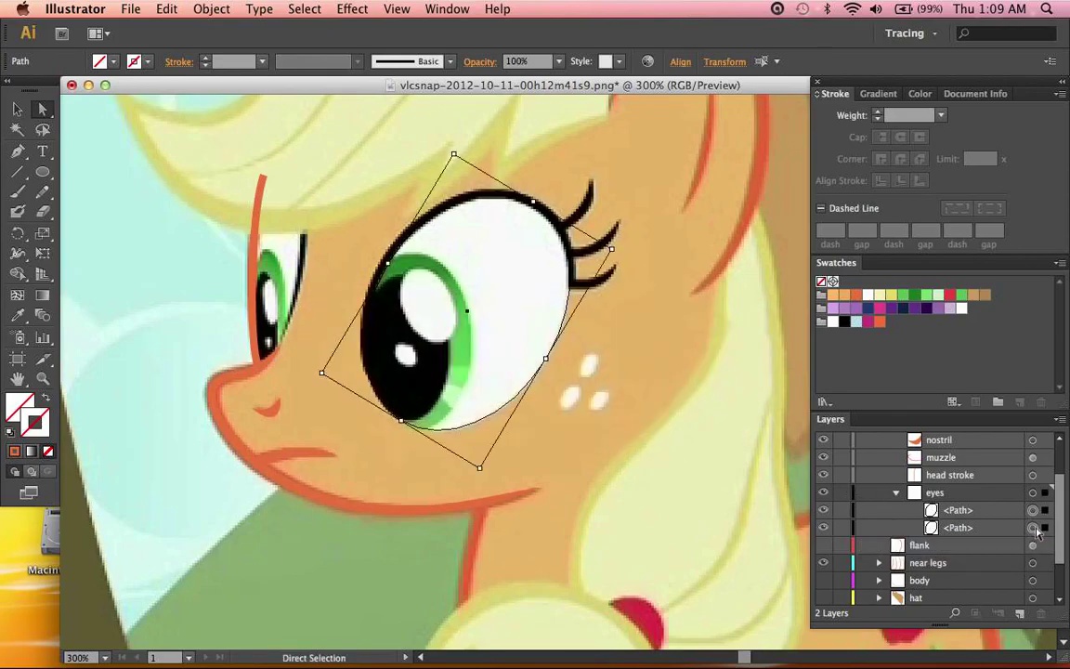
left_click(193, 8)
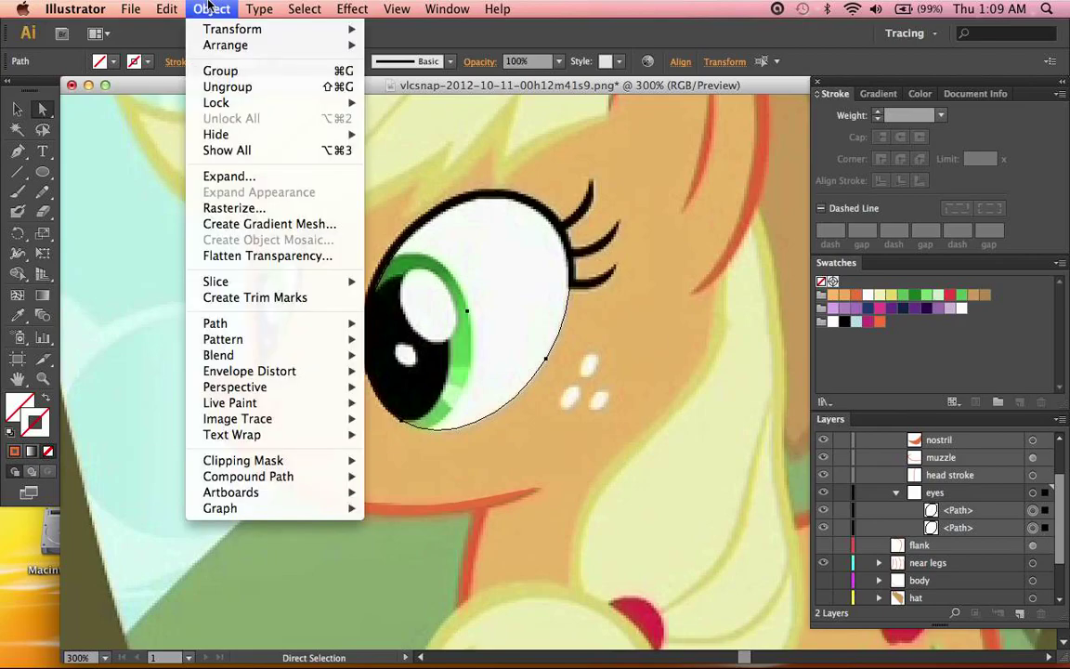
mouse_move(341, 460)
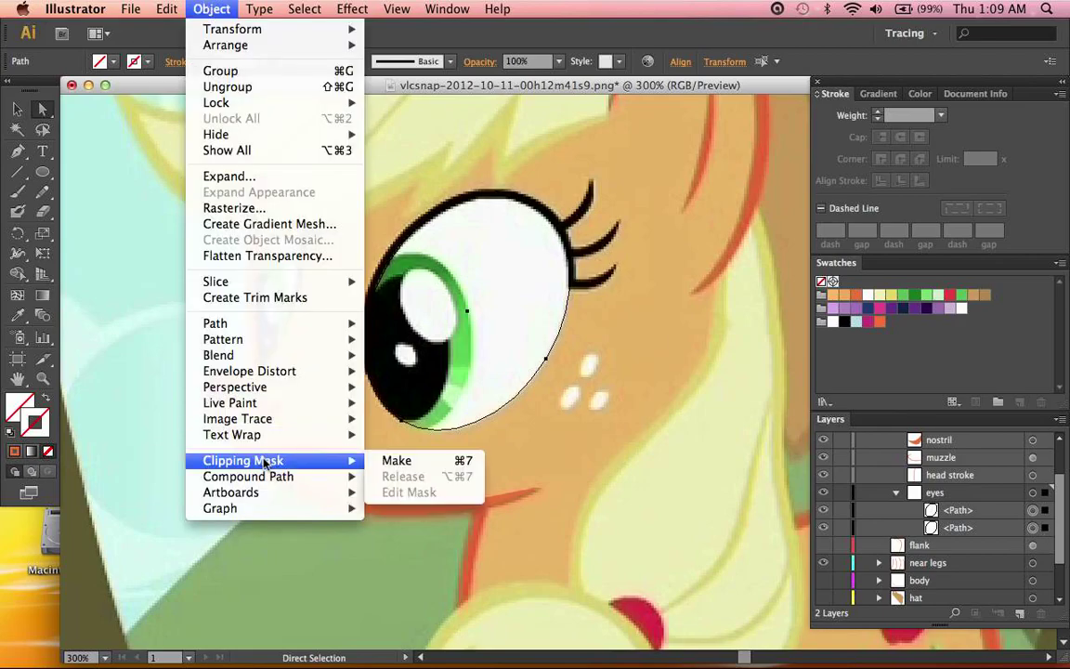
left_click(410, 464)
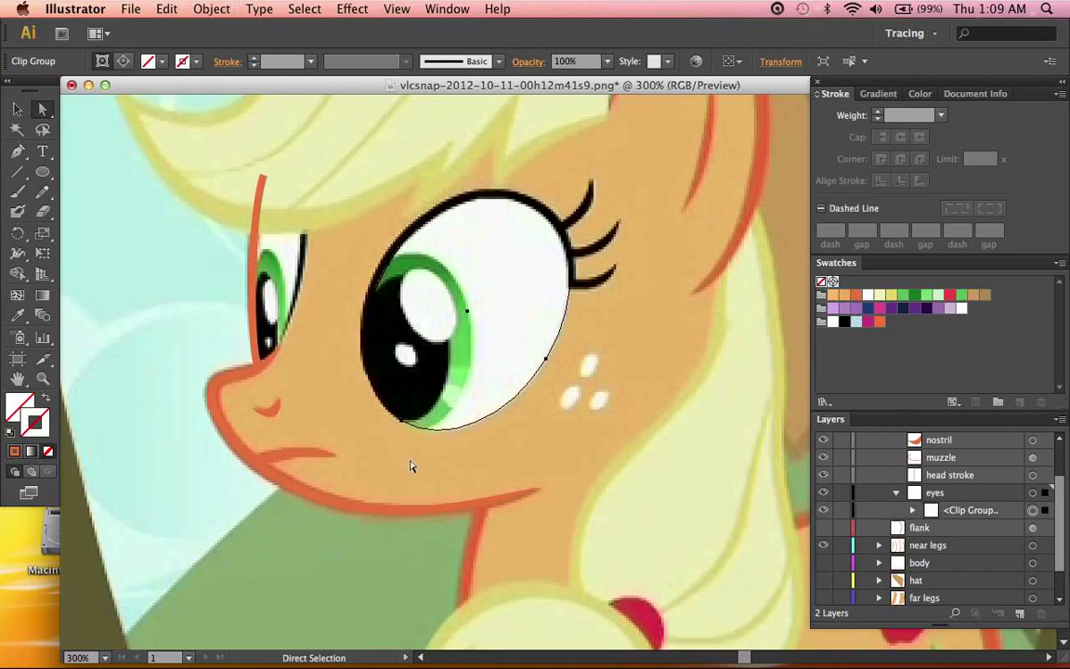
Step: Expand the clip group in the eyes sublayer and rename its unclipped lower path as eye white
left_click(912, 510)
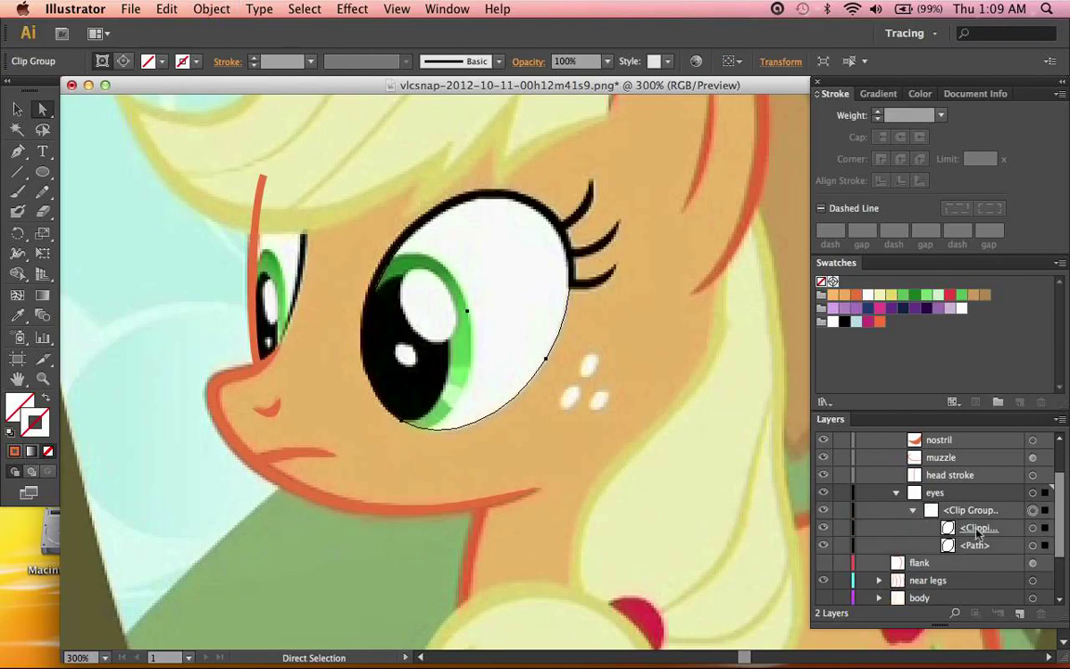
double_click(977, 546)
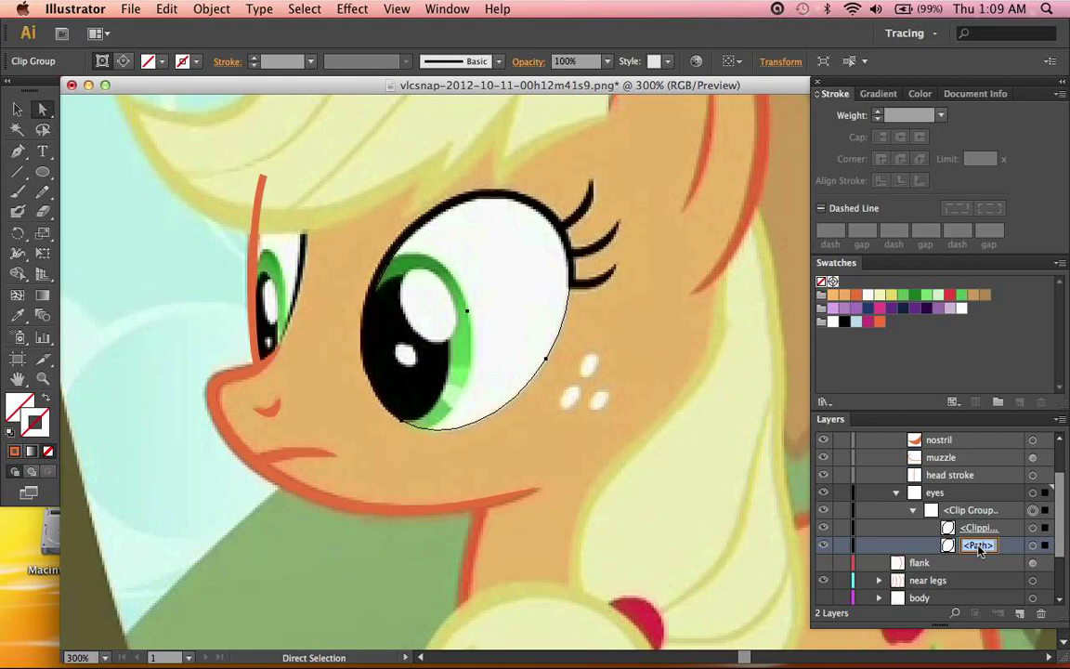
type("eye white")
key("Return")
Step: Give the eye white path a white fill and no stroke
left_click(1032, 528)
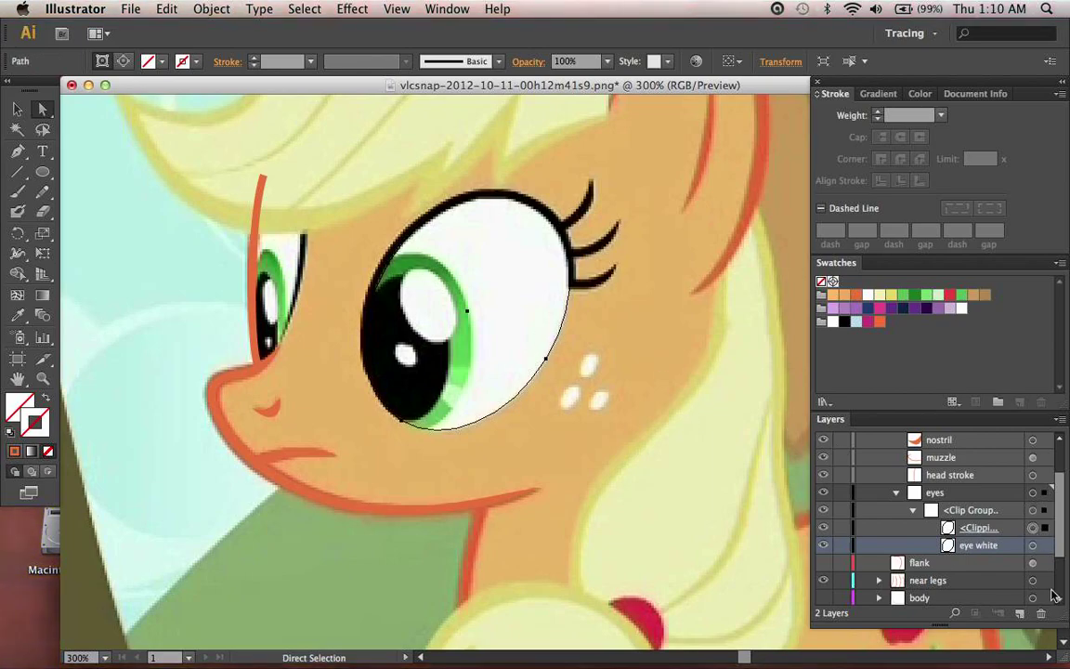
left_click(1032, 546)
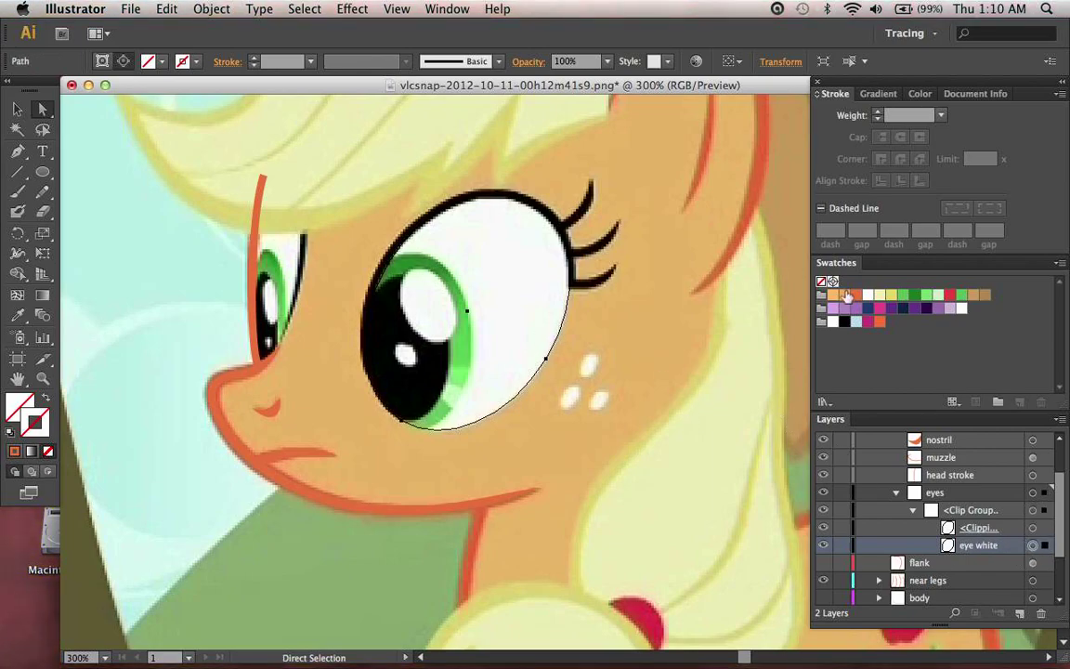
left_click(833, 322)
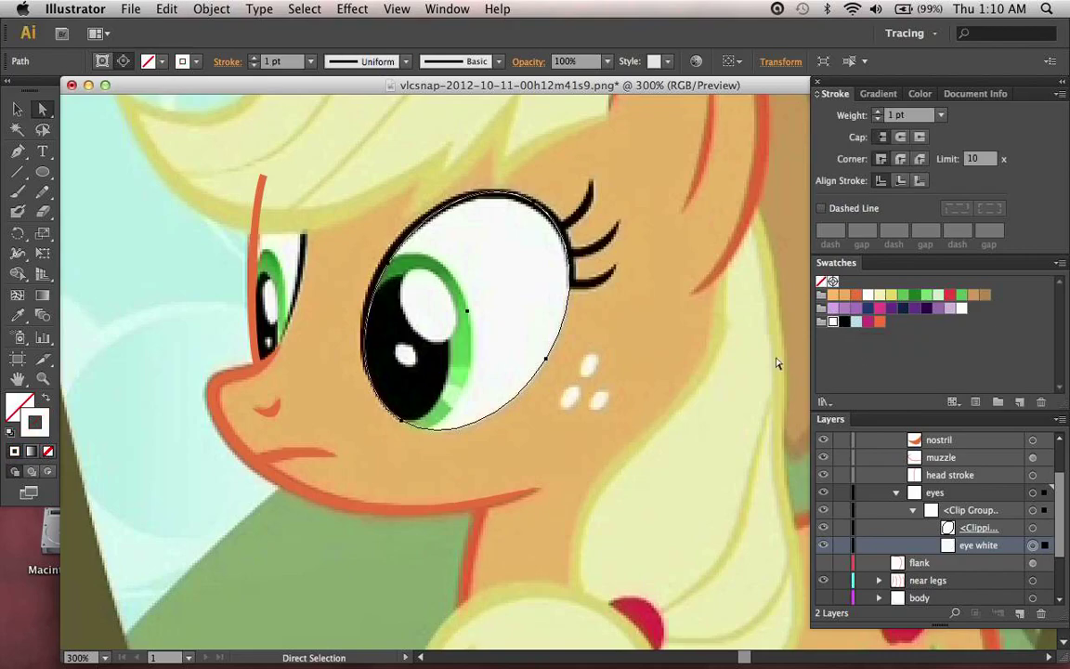
left_click(47, 397)
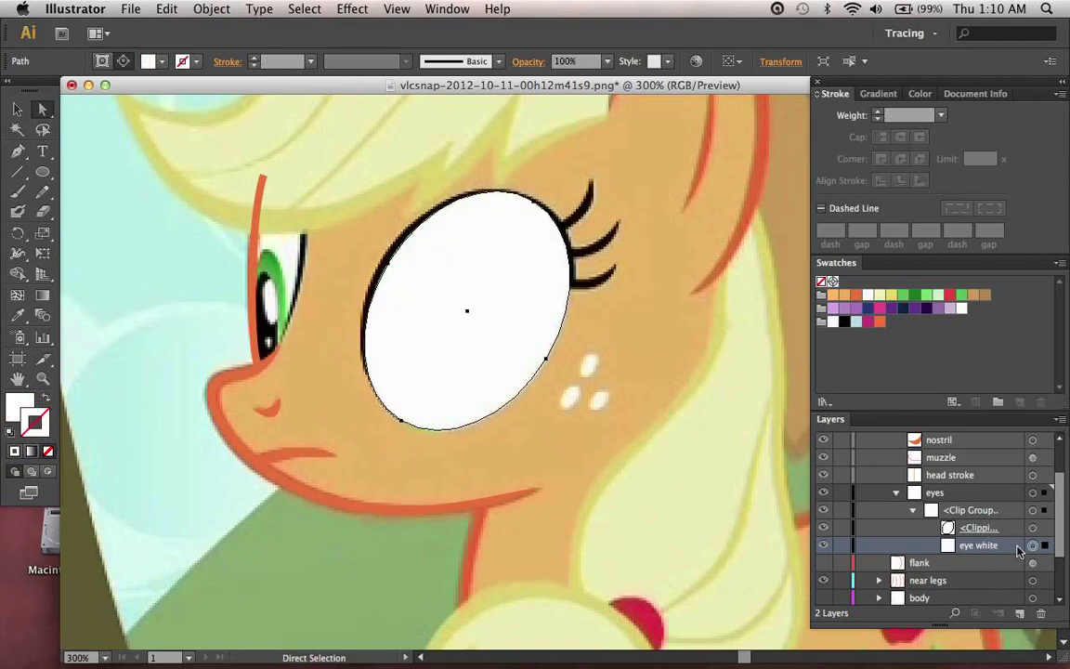
Step: Stretch the eye white path on opposite sides so it extends well beyond the near eye's clipping ellipse
key("v")
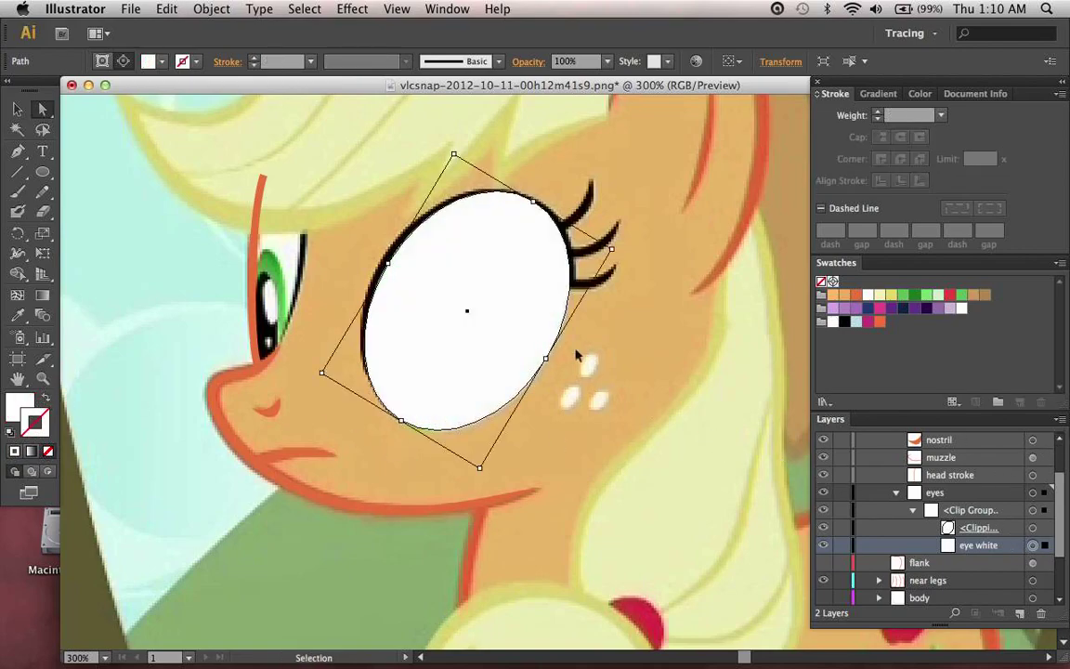
key("super+minus")
key("super+minus")
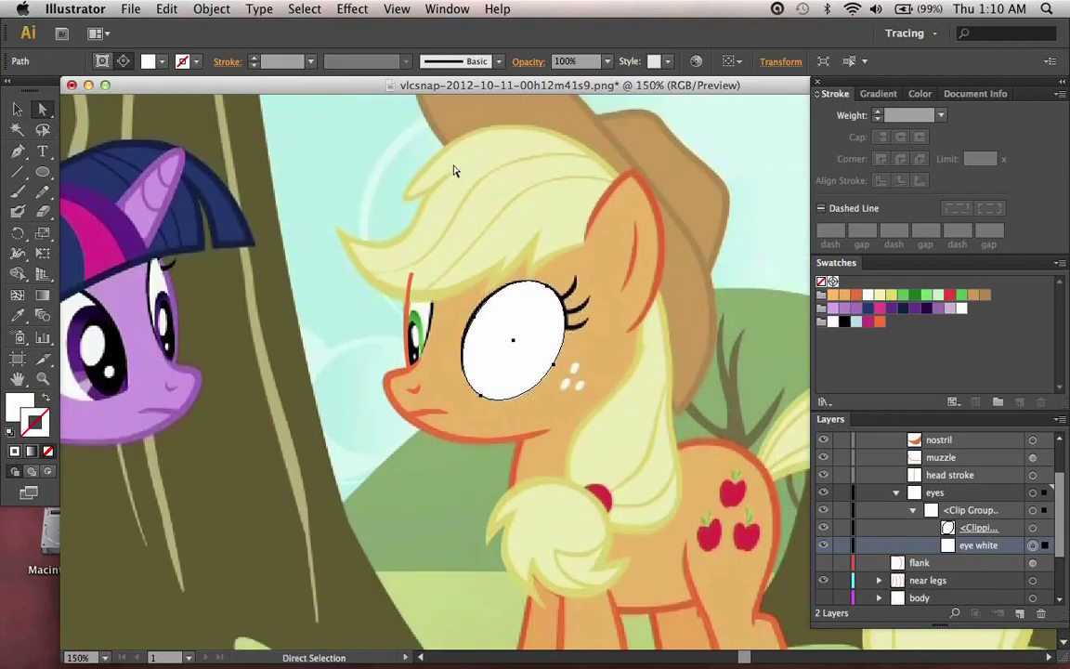
left_click_drag(508, 263, 470, 223)
left_click_drag(519, 420, 543, 465)
key("a")
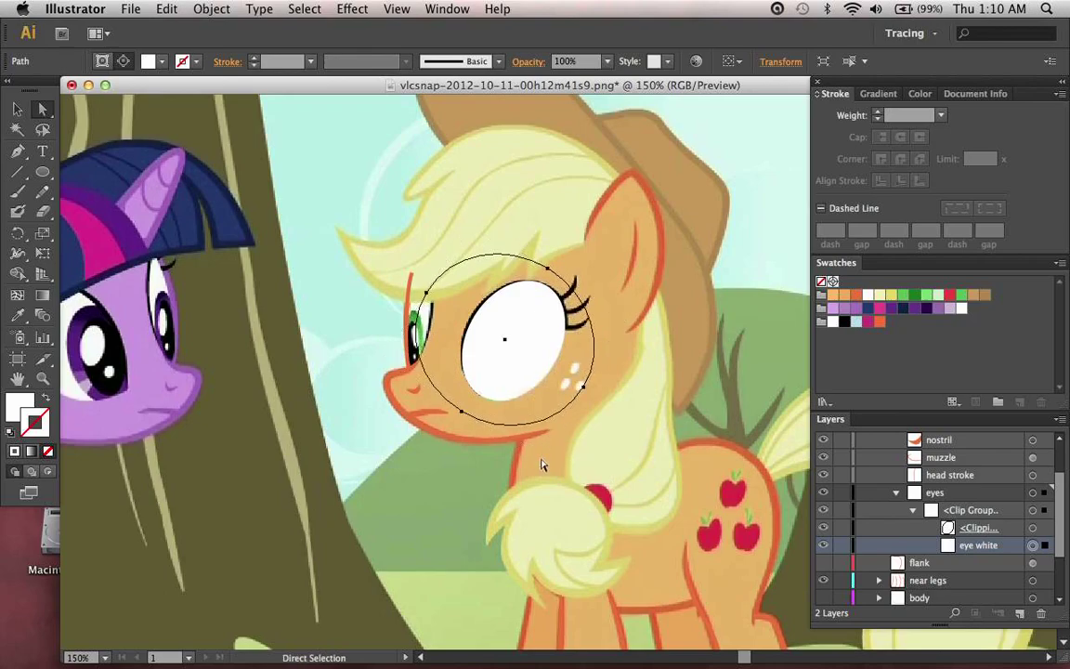
Step: Select the clipping path and the eye white path alternately to compare their outlines over the near eye
left_click(1033, 527)
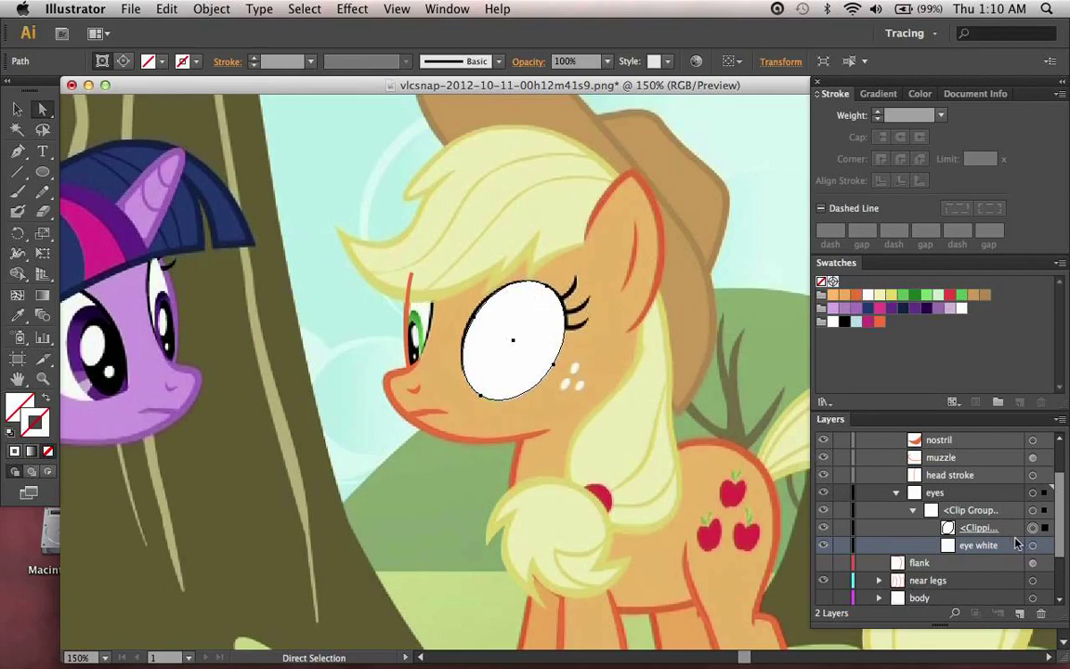
left_click(1032, 546)
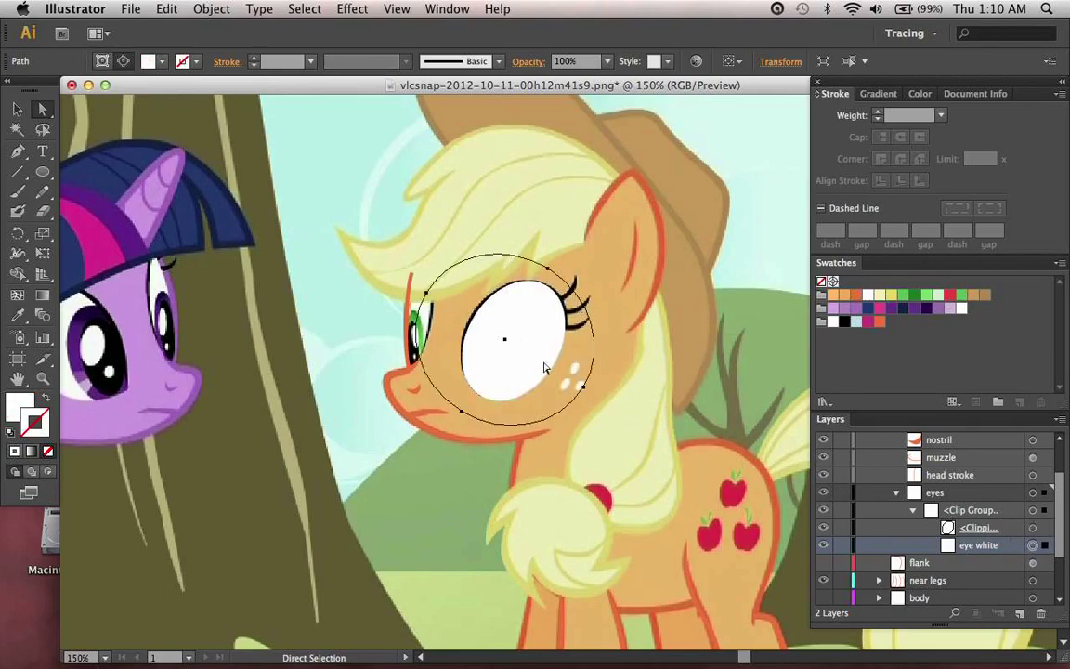
left_click(1032, 528)
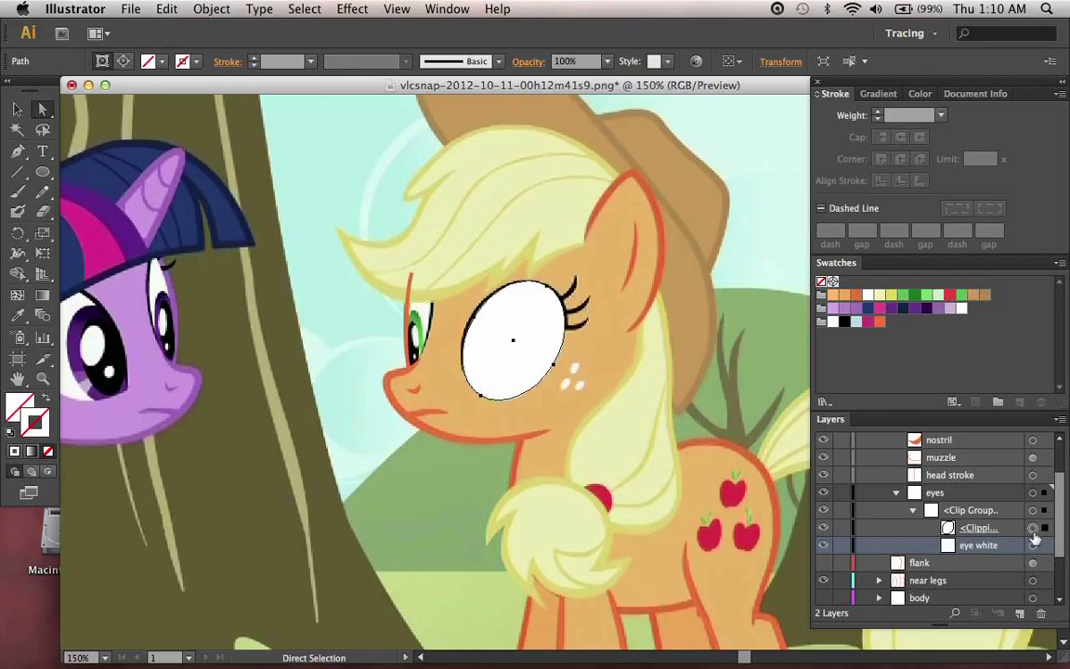
scroll(760, 489, "right", 3)
scroll(760, 487, "up", 1)
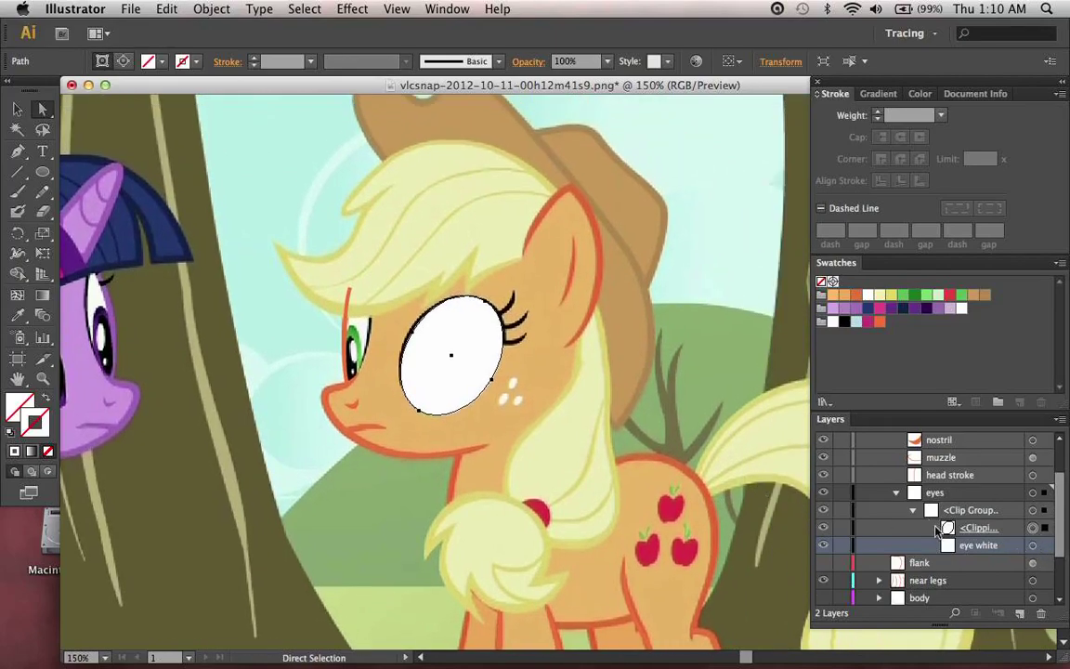
key("super")
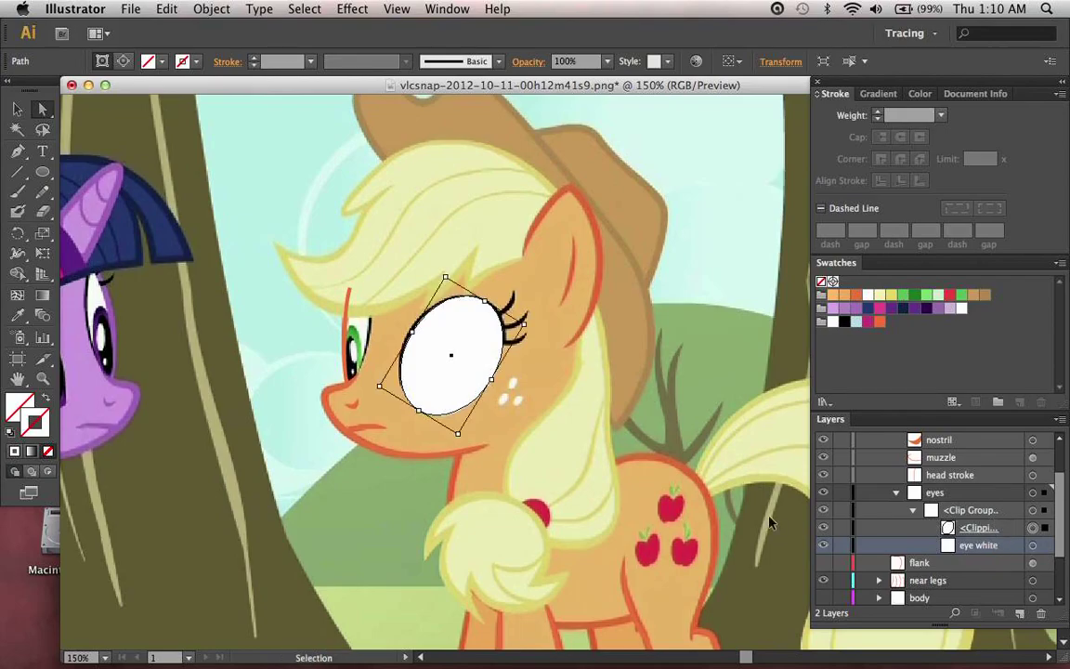
key("super+0")
key("super+equal")
key("super+equal")
key("super+equal")
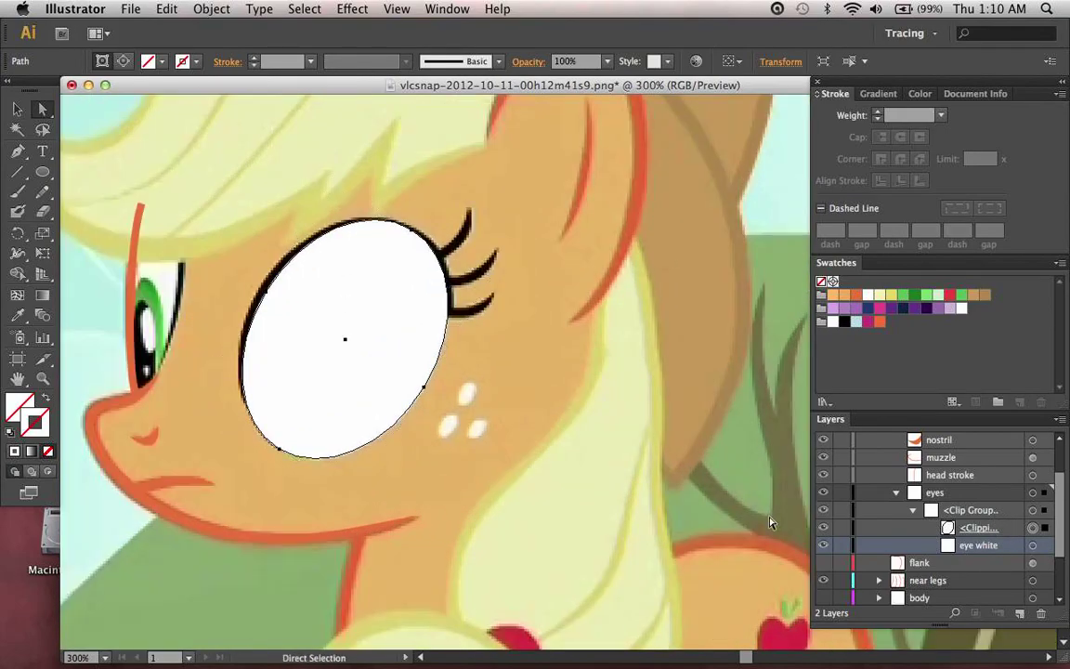
Step: Hide the eye white path to check the clipping outline against the reference eye, show it again and select it
left_click(823, 545)
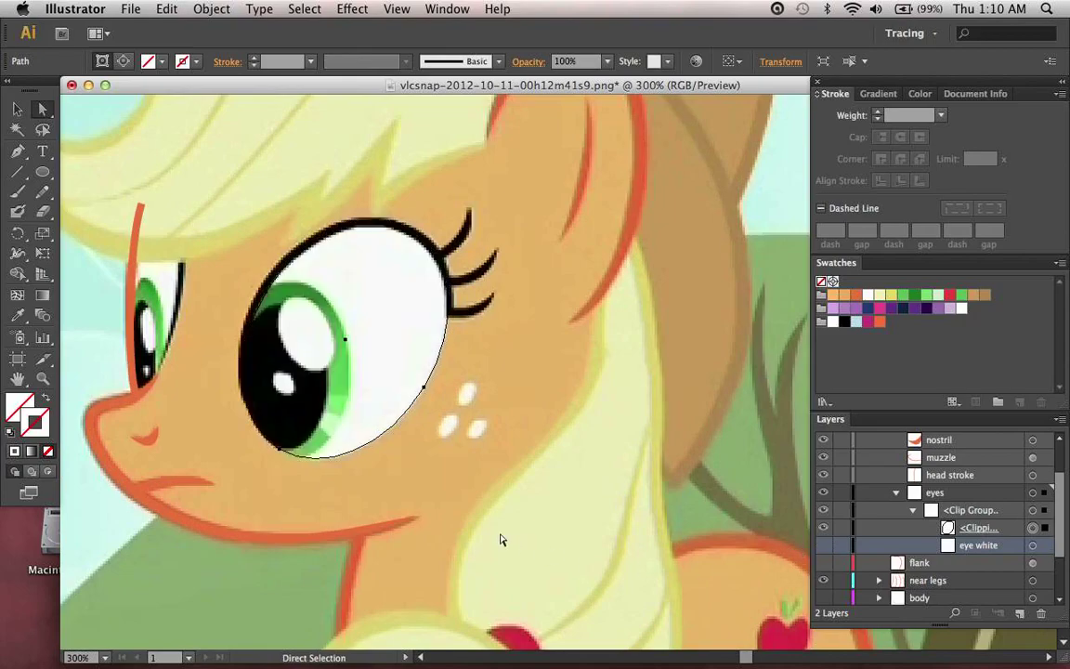
scroll(500, 540, "left", 3)
scroll(500, 539, "up", 1)
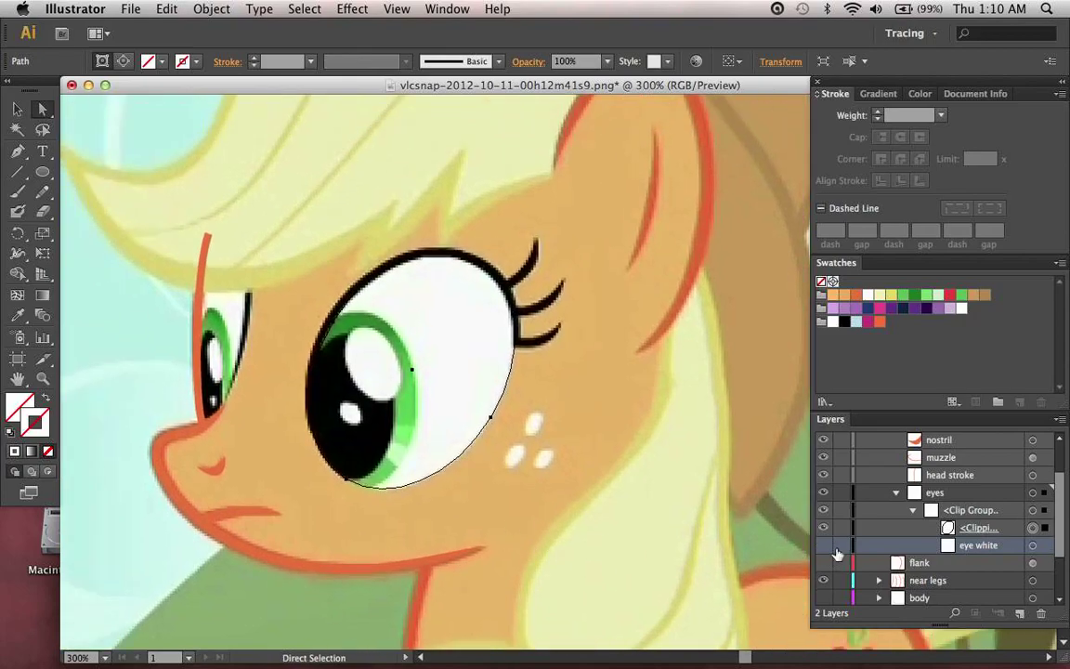
left_click(823, 546)
left_click(1032, 546)
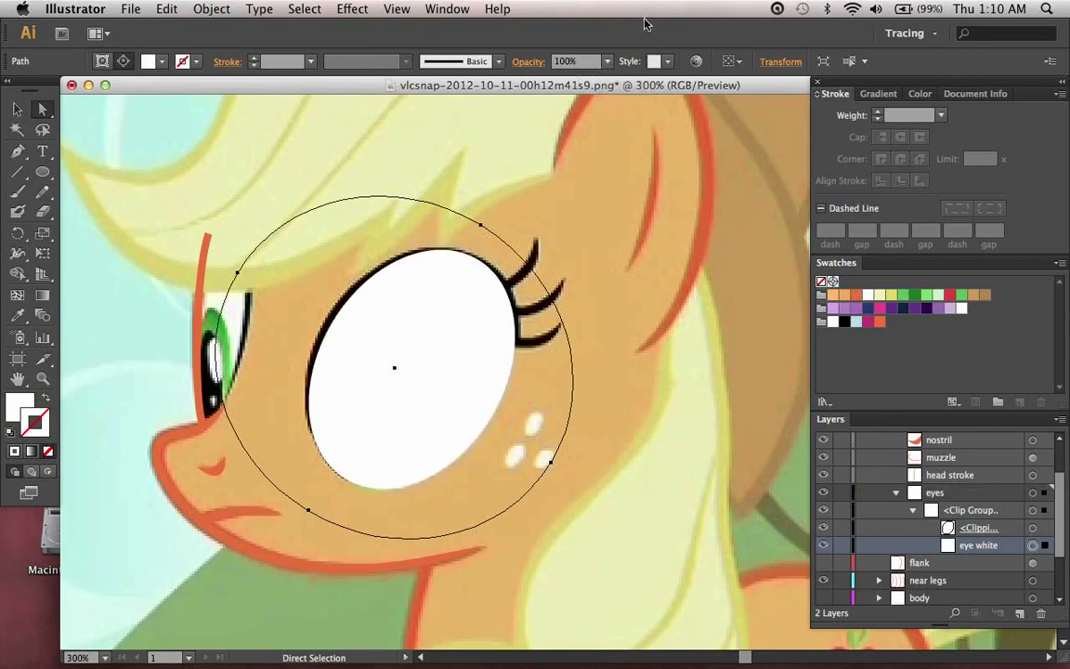
Step: Set the eye white path's opacity to 10% so the reference eye shows through, and deselect it
left_click(608, 62)
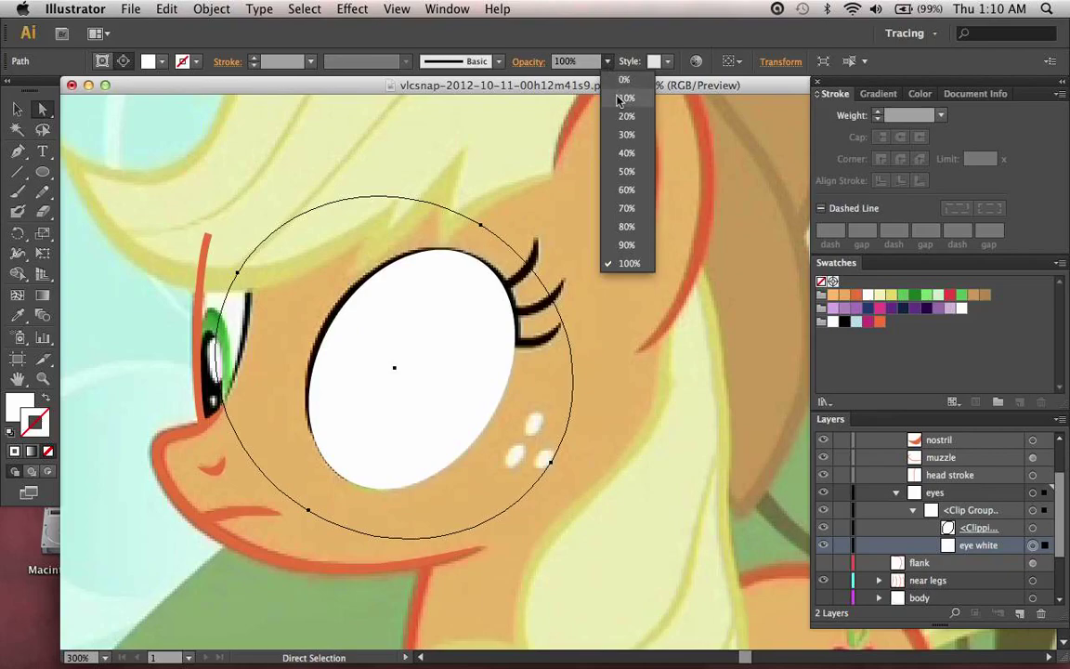
left_click(626, 98)
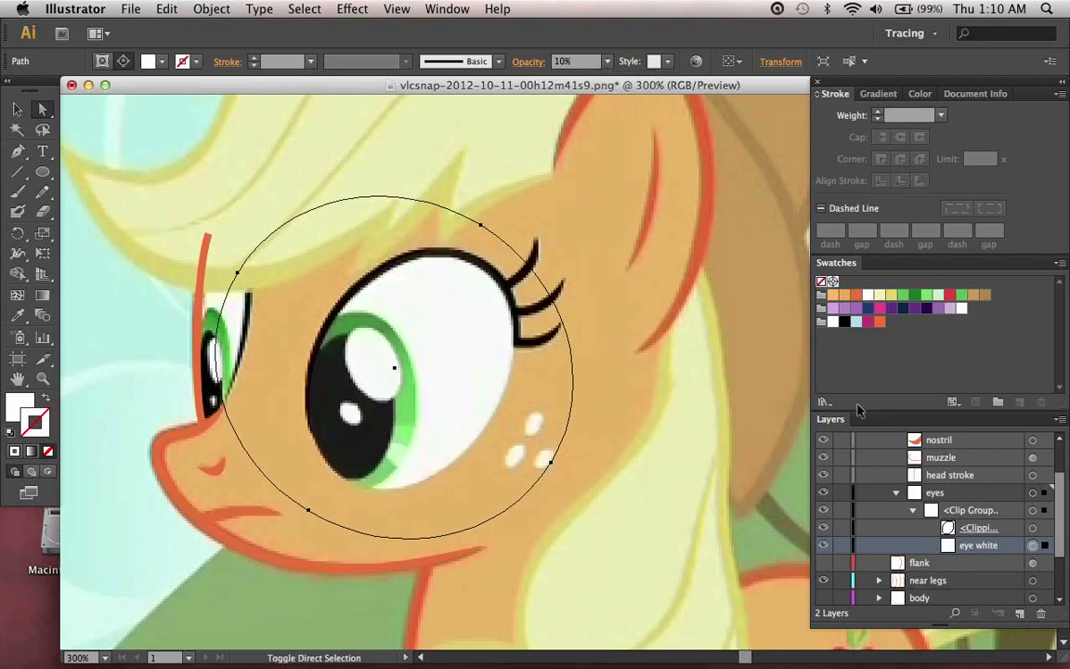
key("super+shift+a")
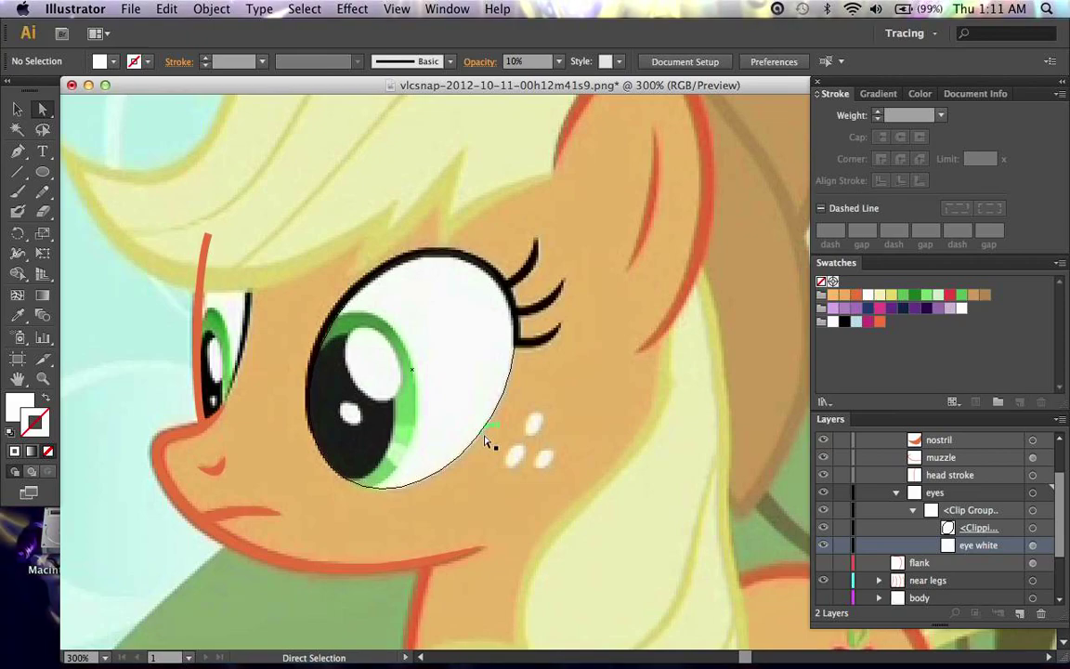
Step: Lock the clipping path and the eye white path, and rename their clip group as left eye
left_click(42, 171)
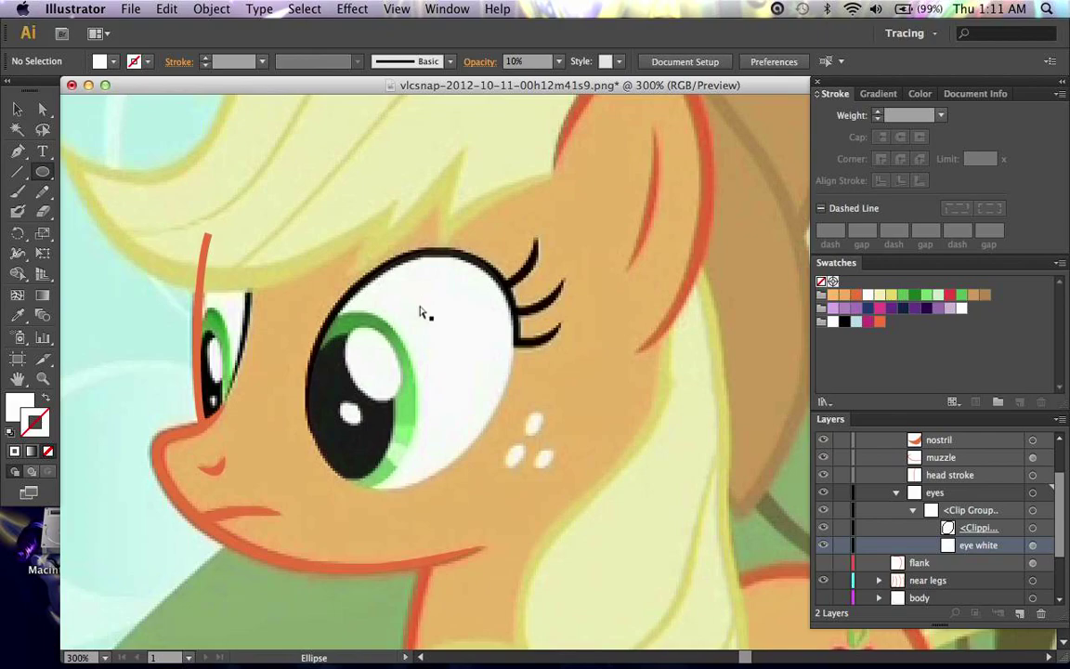
key("super+plus")
scroll(419, 305, "down", 1)
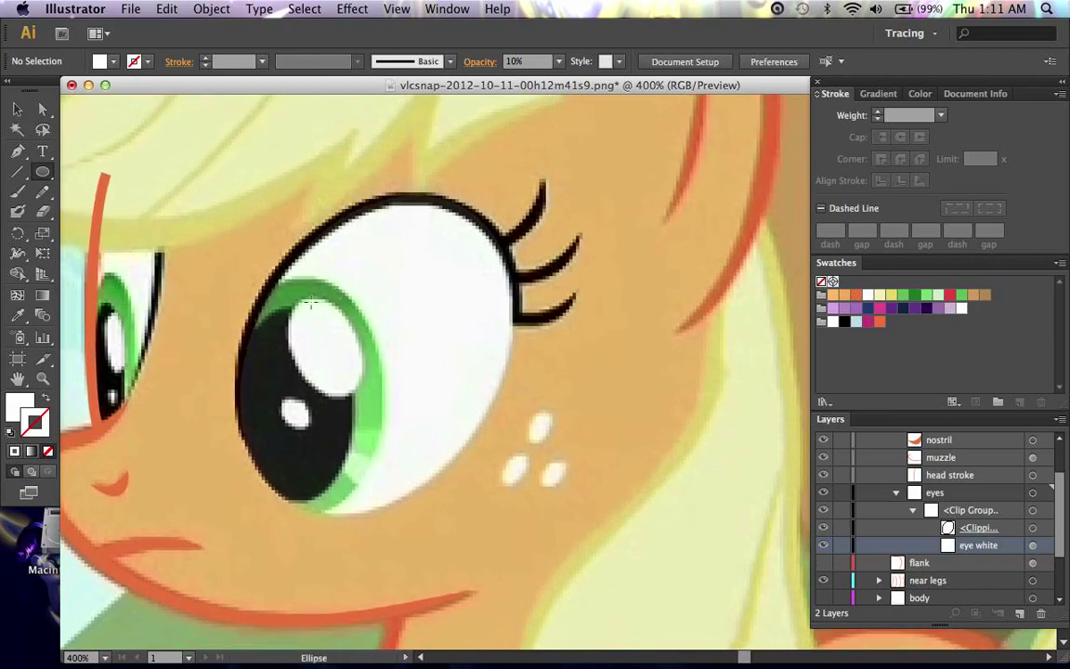
scroll(374, 466, "down", 3)
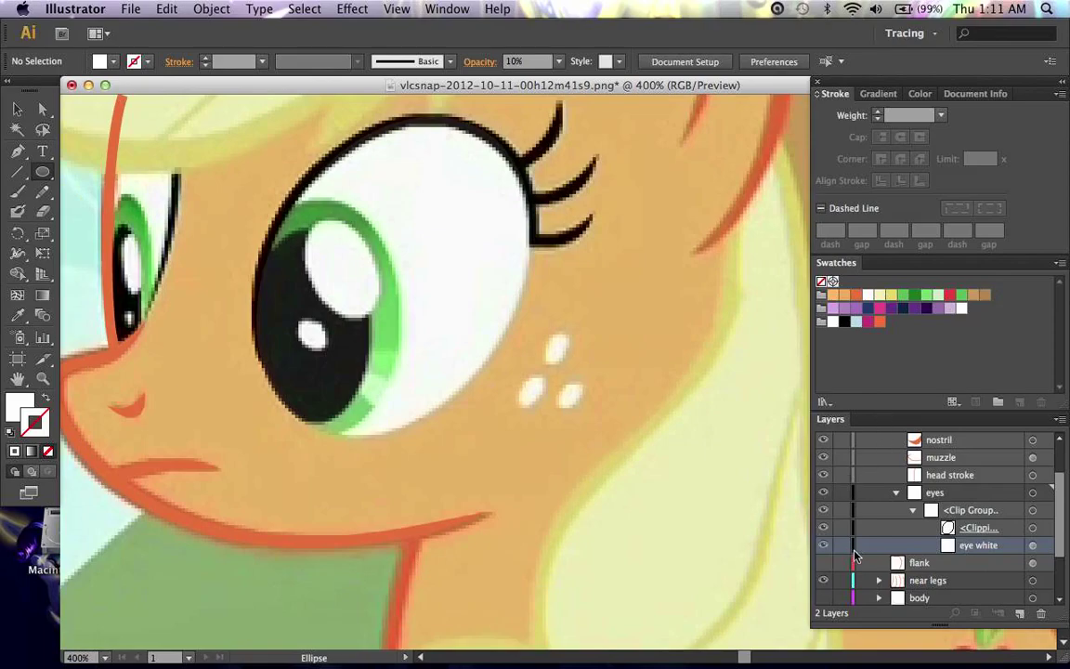
left_click_drag(842, 547, 843, 529)
left_click(988, 514)
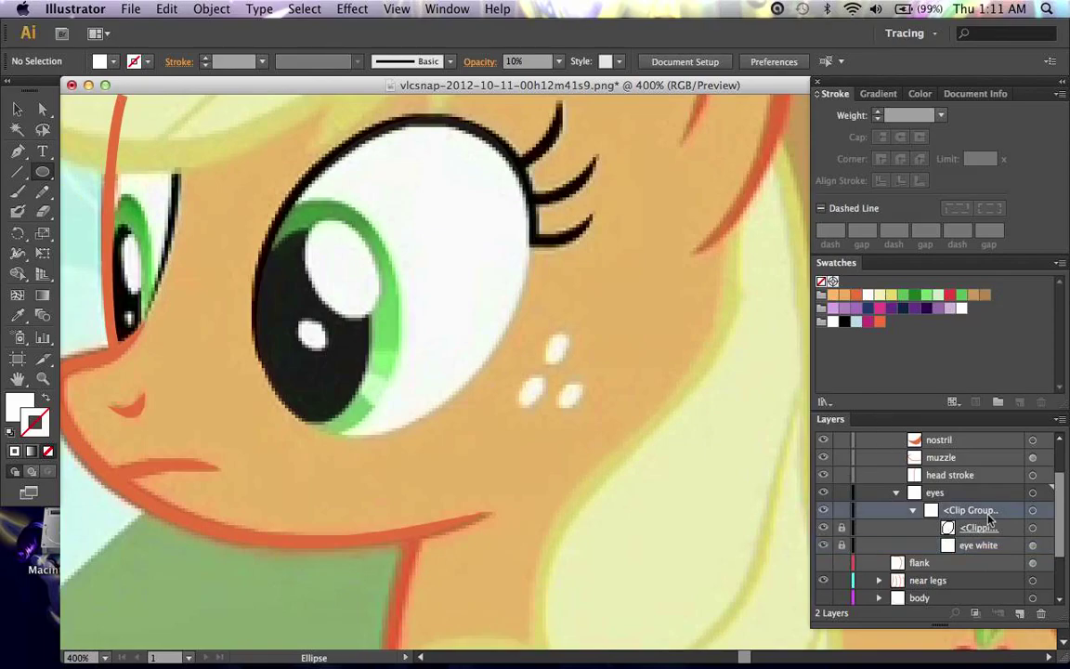
double_click(976, 512)
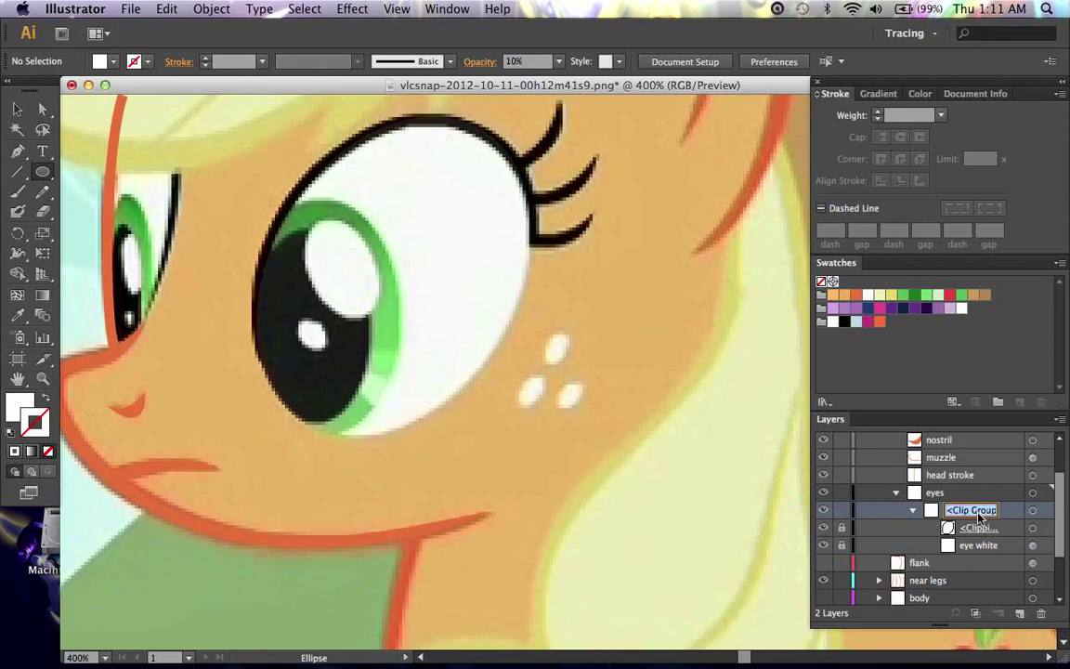
type("left eye")
key("Return")
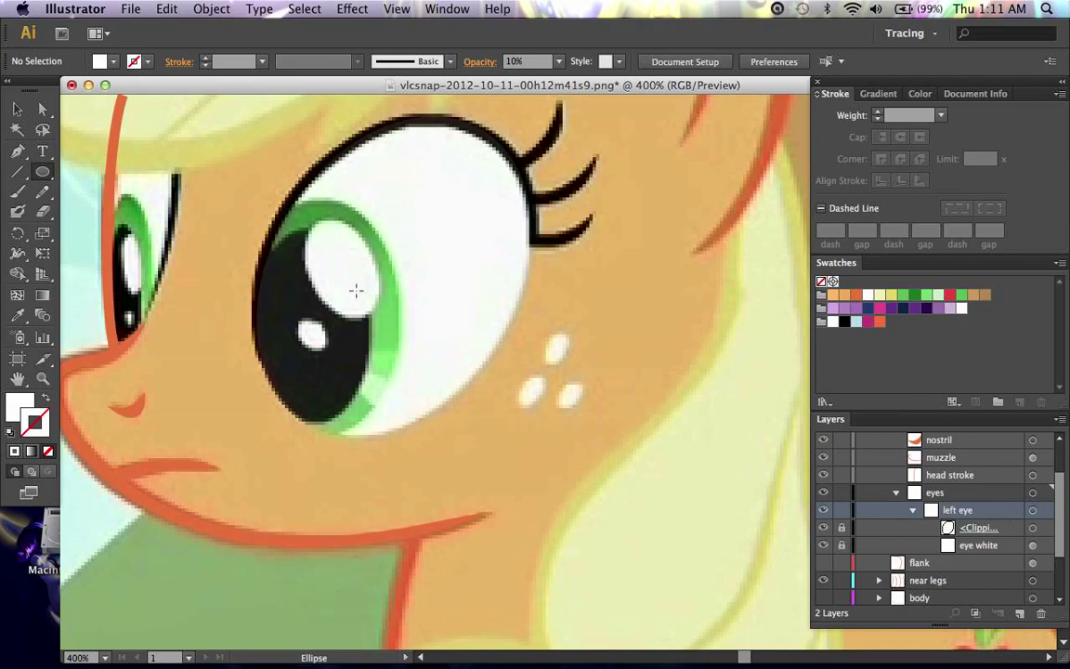
Step: Draw an upright ellipse for the near eye's iris, set its opacity to 10% and position it over the reference iris
left_click_drag(265, 206, 409, 446)
key("a")
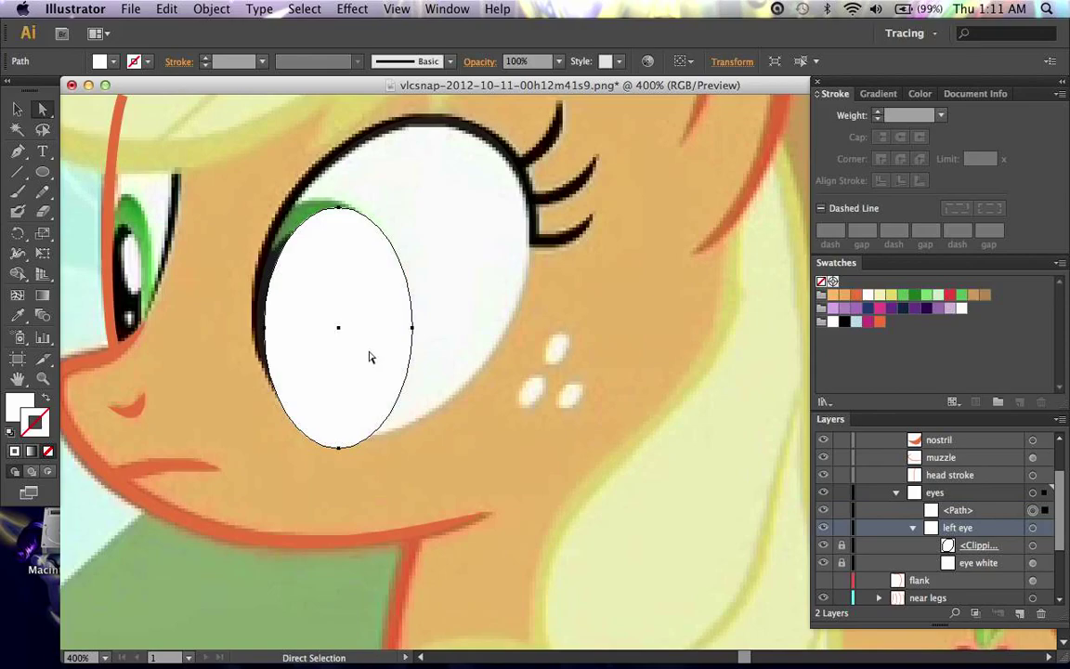
left_click(558, 62)
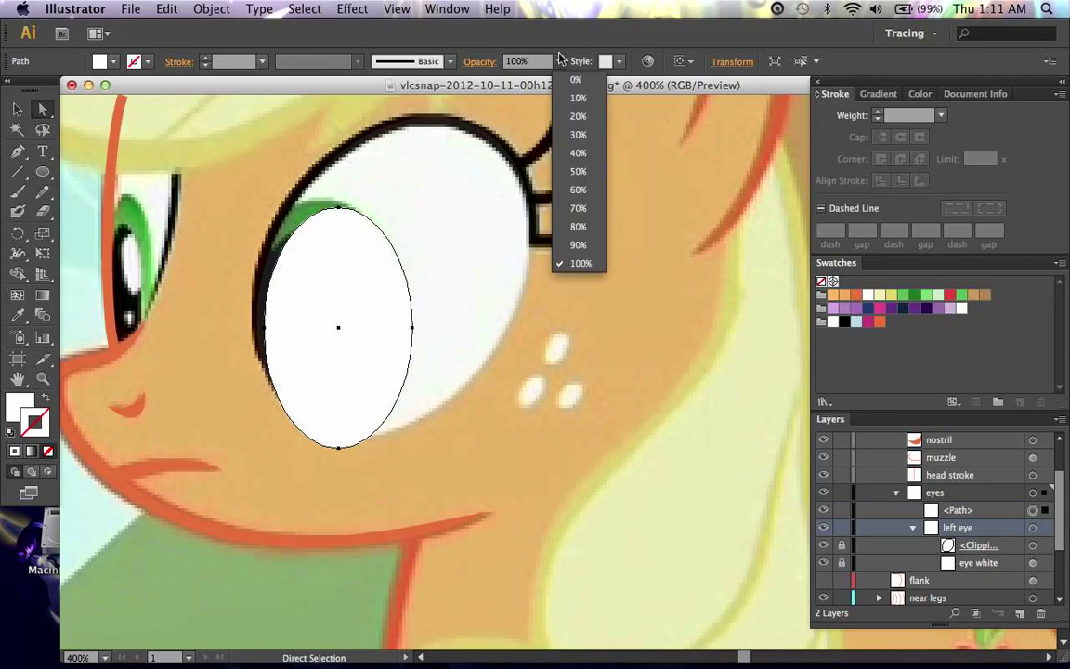
left_click(571, 100)
left_click_drag(381, 288, 375, 280)
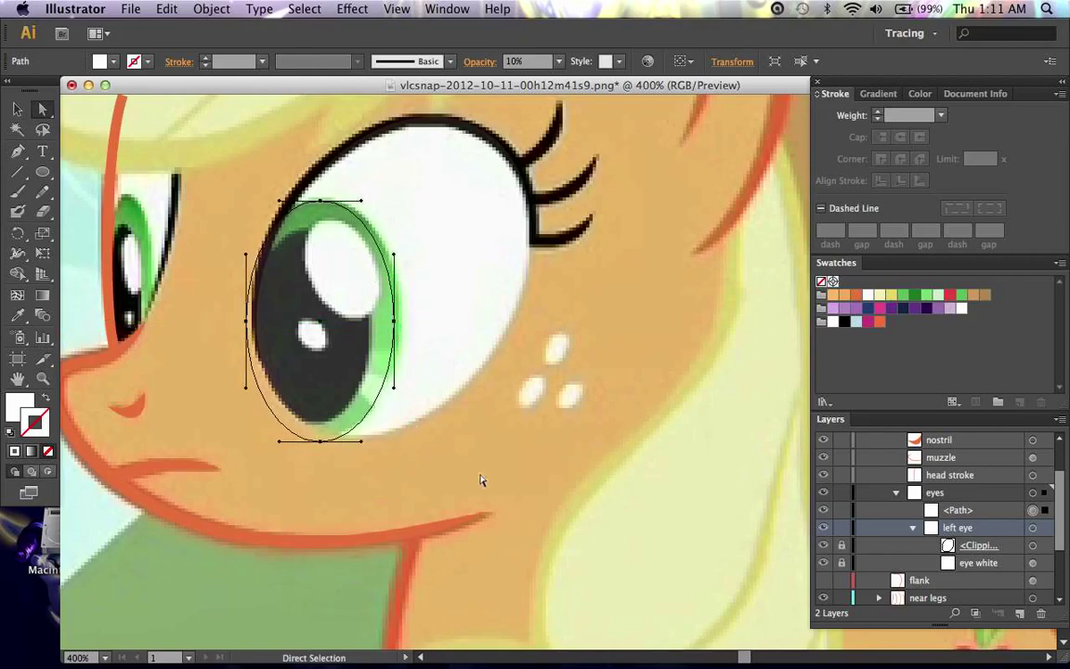
Step: Widen the iris ellipse slightly and shorten it from below to match the outer edge of the reference iris
key("super")
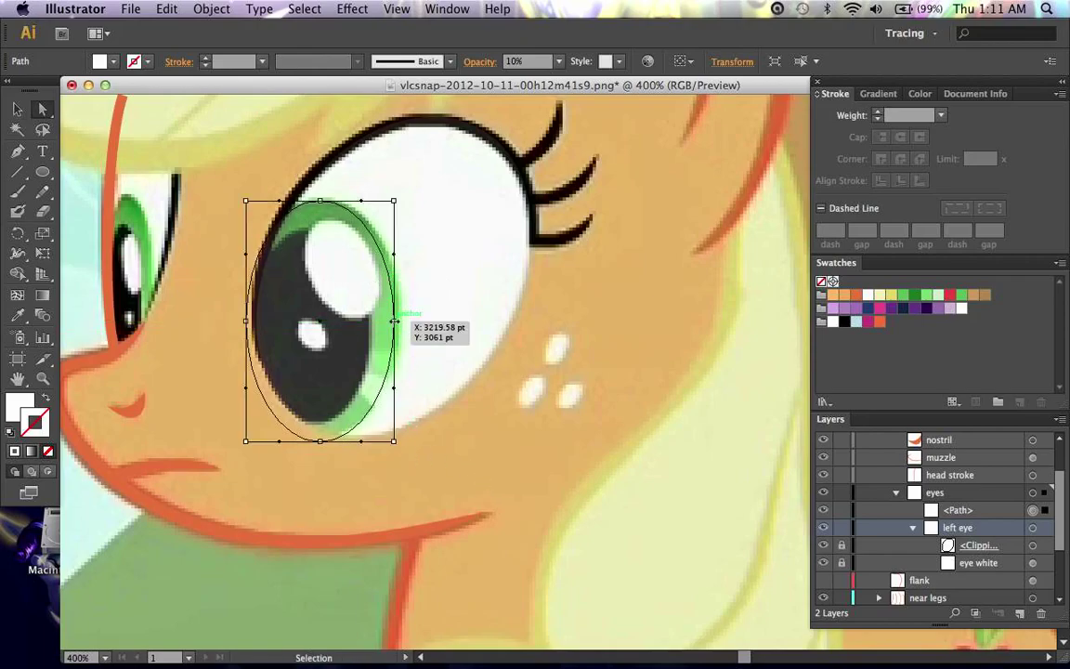
left_click_drag(393, 320, 400, 320)
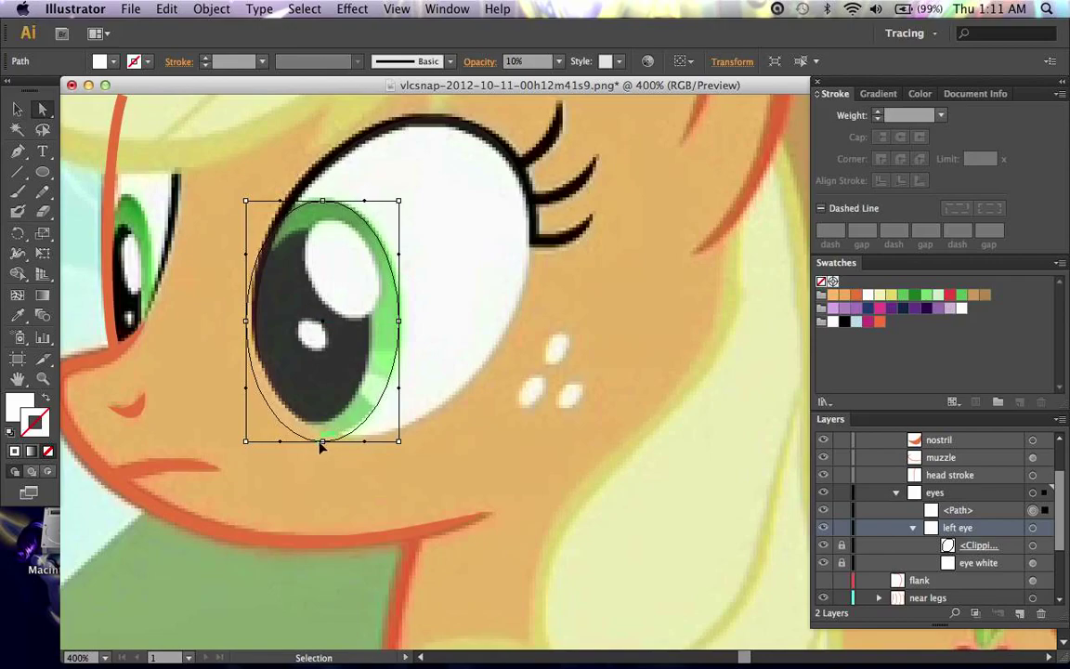
left_click_drag(322, 444, 322, 436)
key("a")
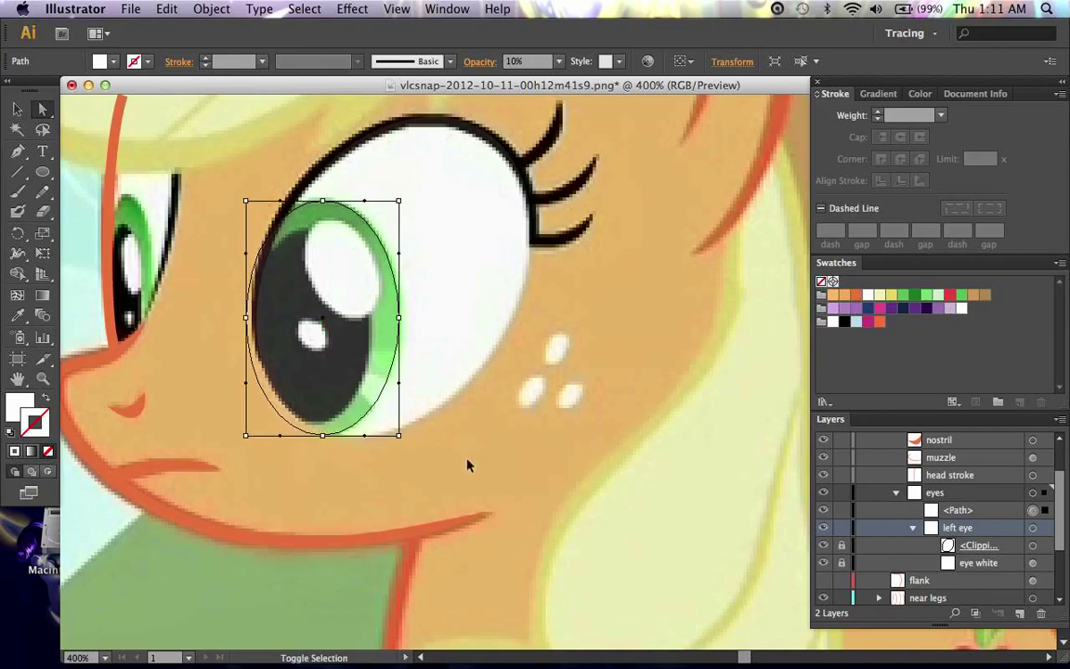
Step: Move the iris ellipse into the left eye group, between the clipping path and the eye white path
left_click(468, 465)
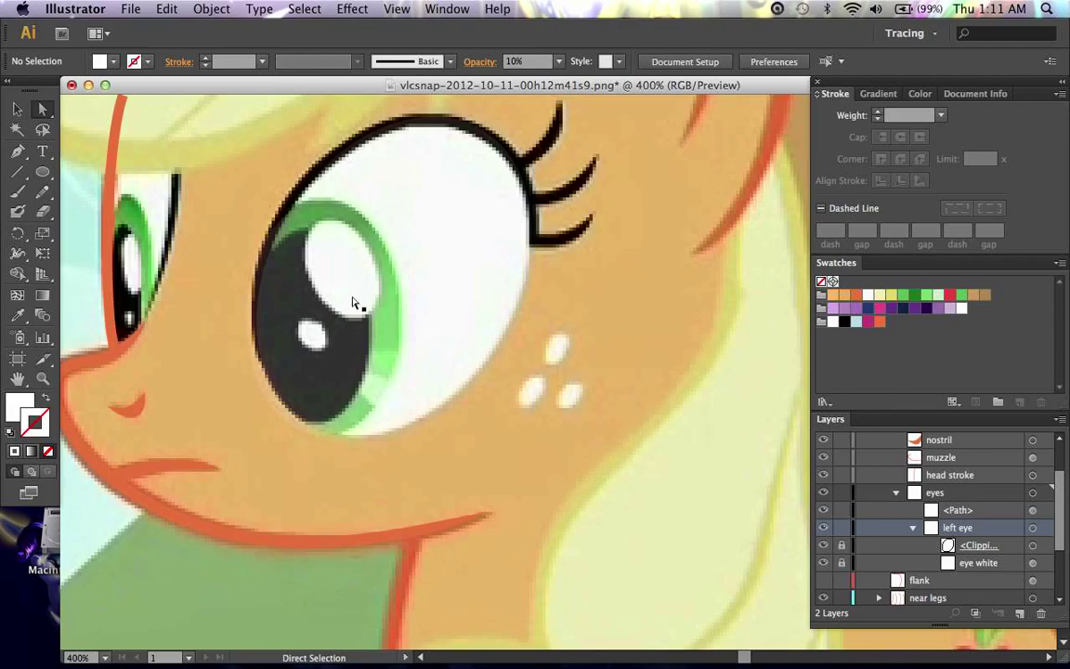
left_click(318, 275)
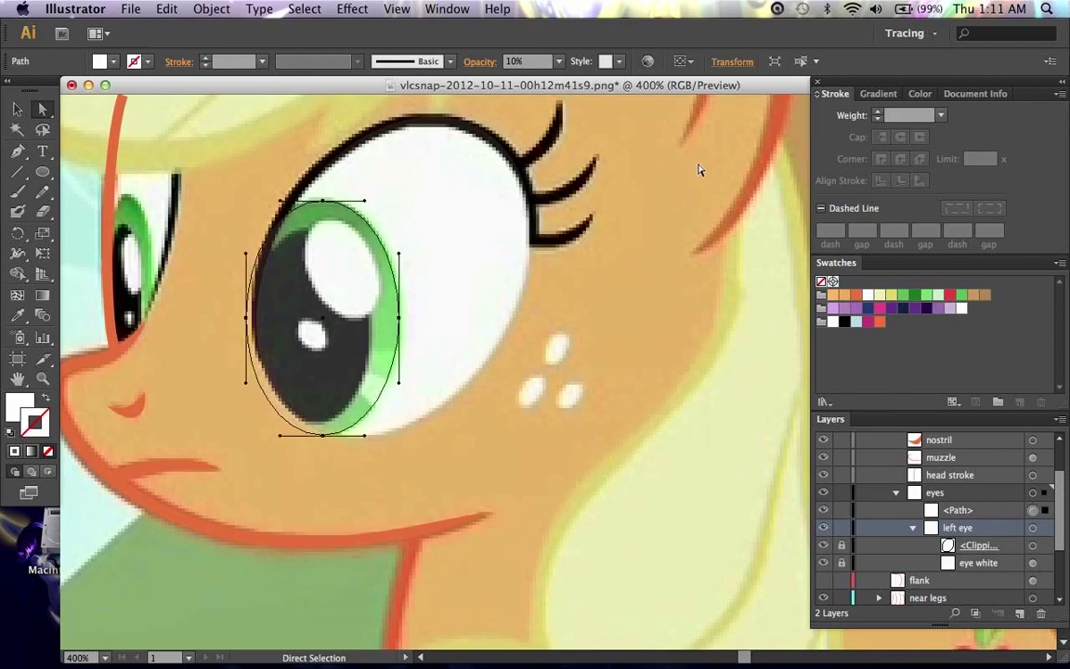
left_click_drag(996, 509, 996, 560)
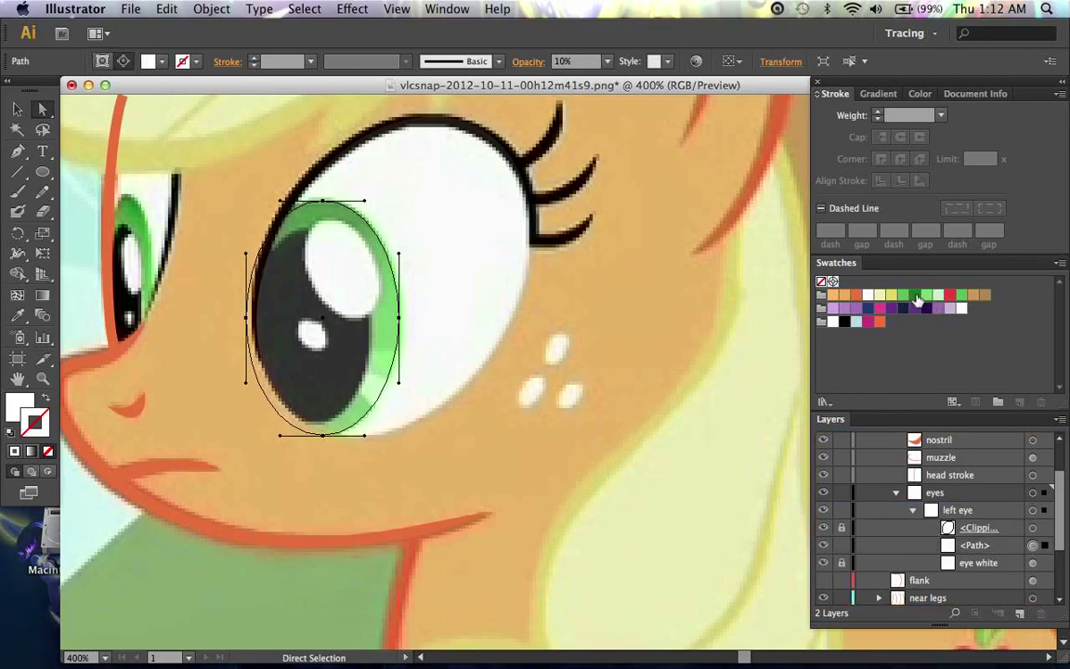
Step: Give the iris ellipse a dark green fill, no stroke and 100% opacity
left_click(915, 294)
left_click(608, 62)
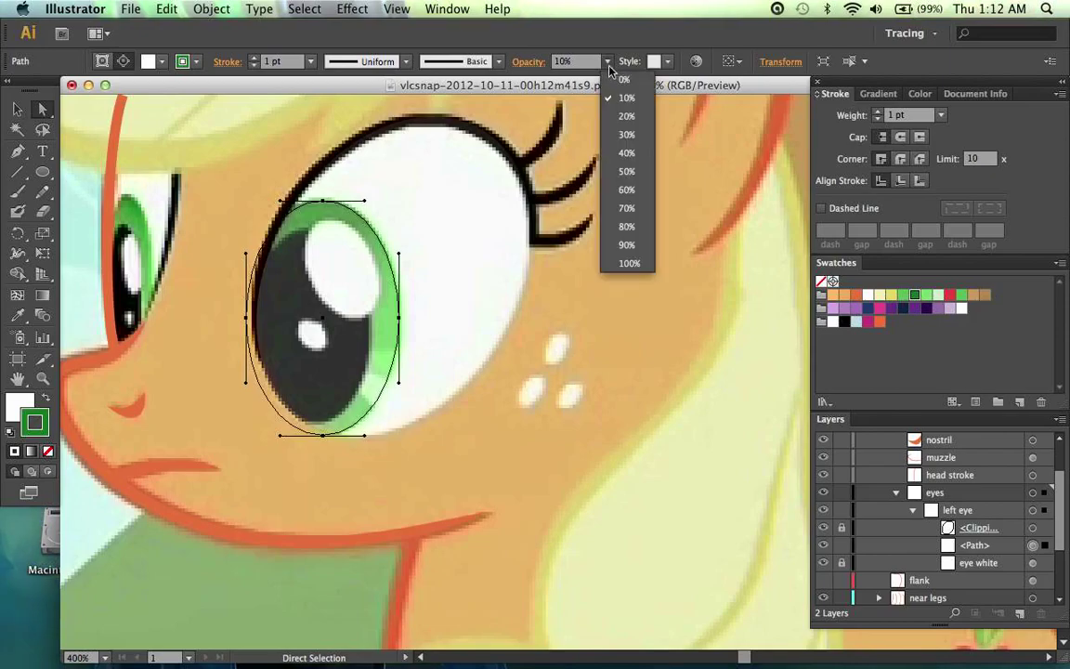
left_click(627, 263)
key("shift+super+a")
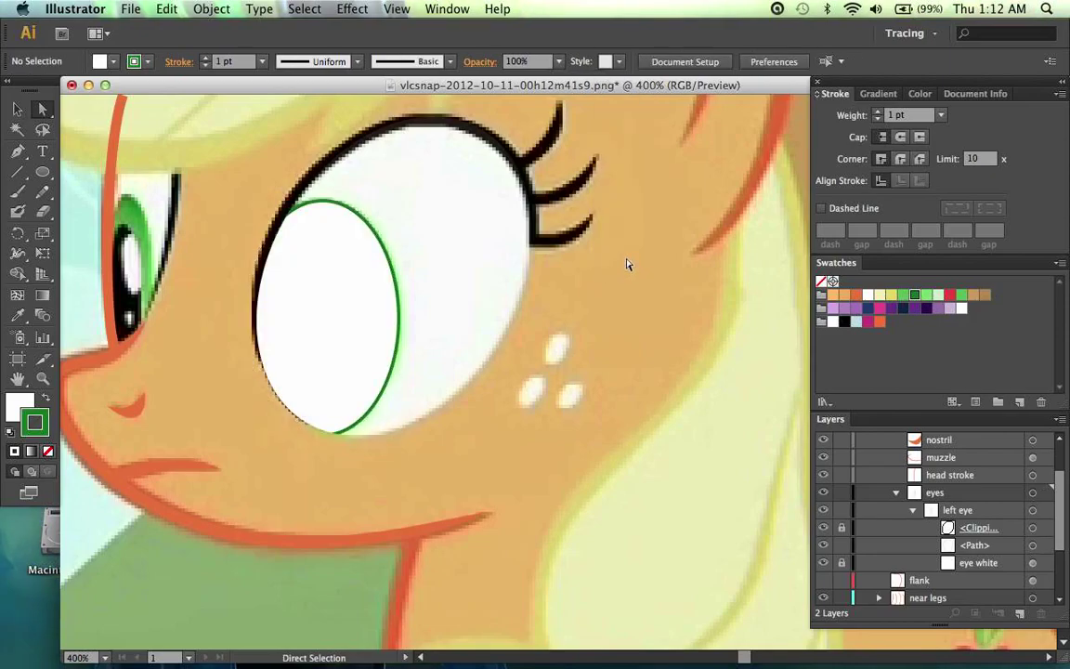
key("super")
key("shift+x")
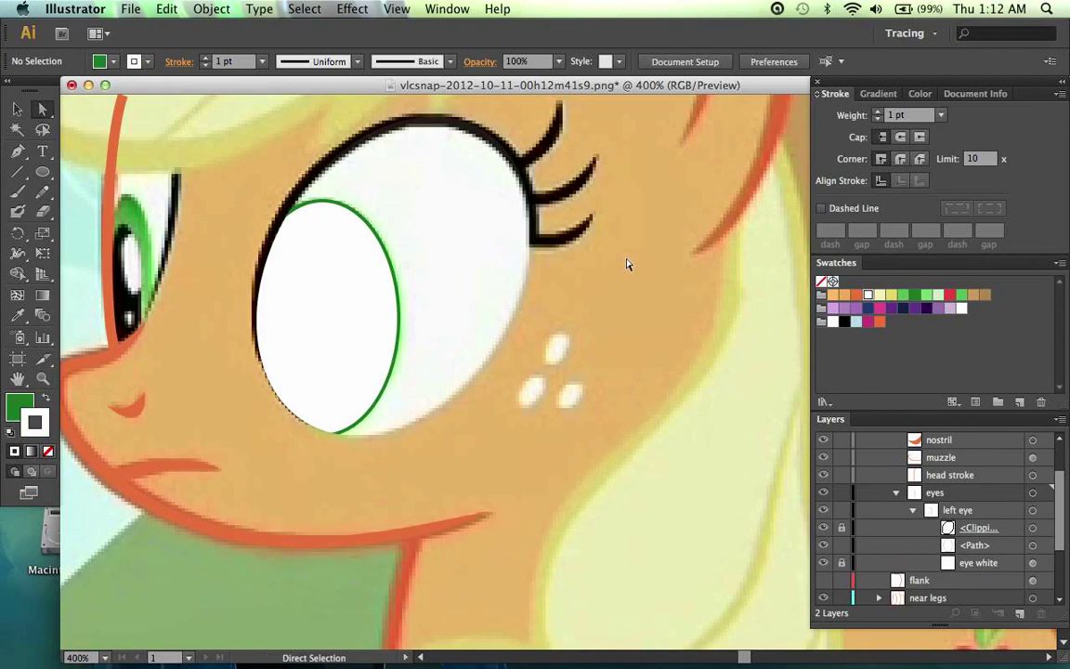
left_click(369, 300)
key("shift+x")
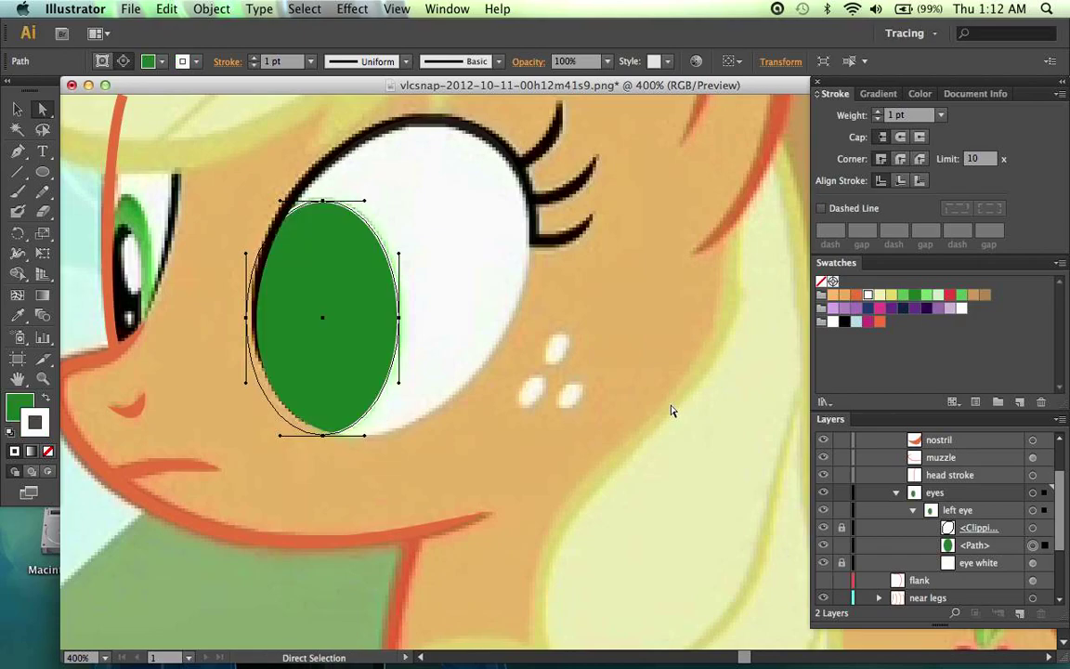
key("/")
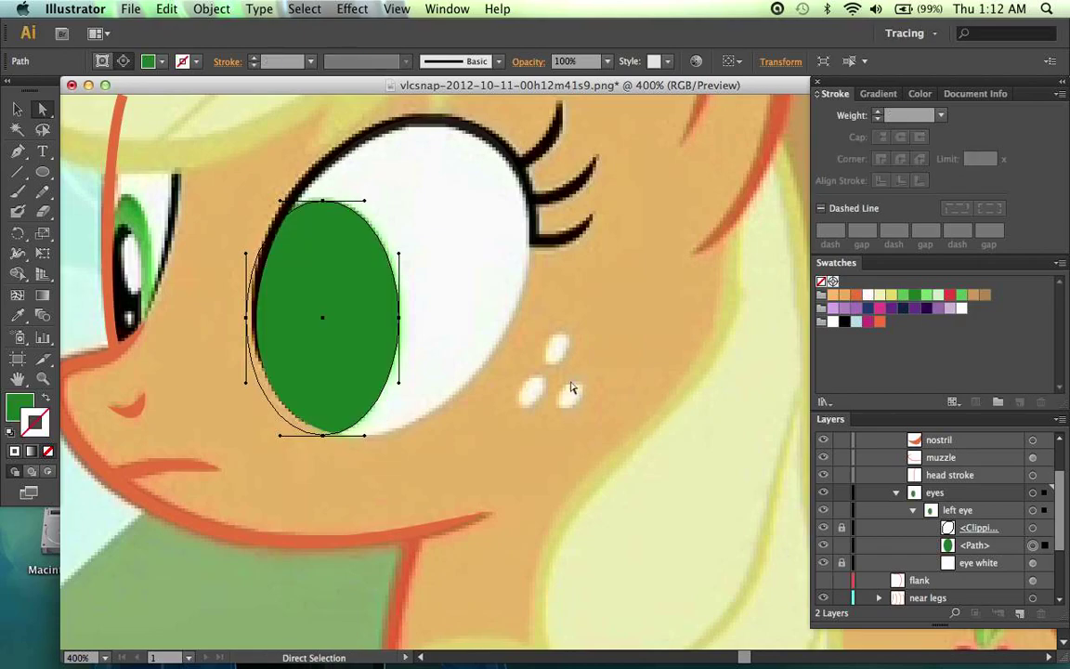
key("super+shift+a")
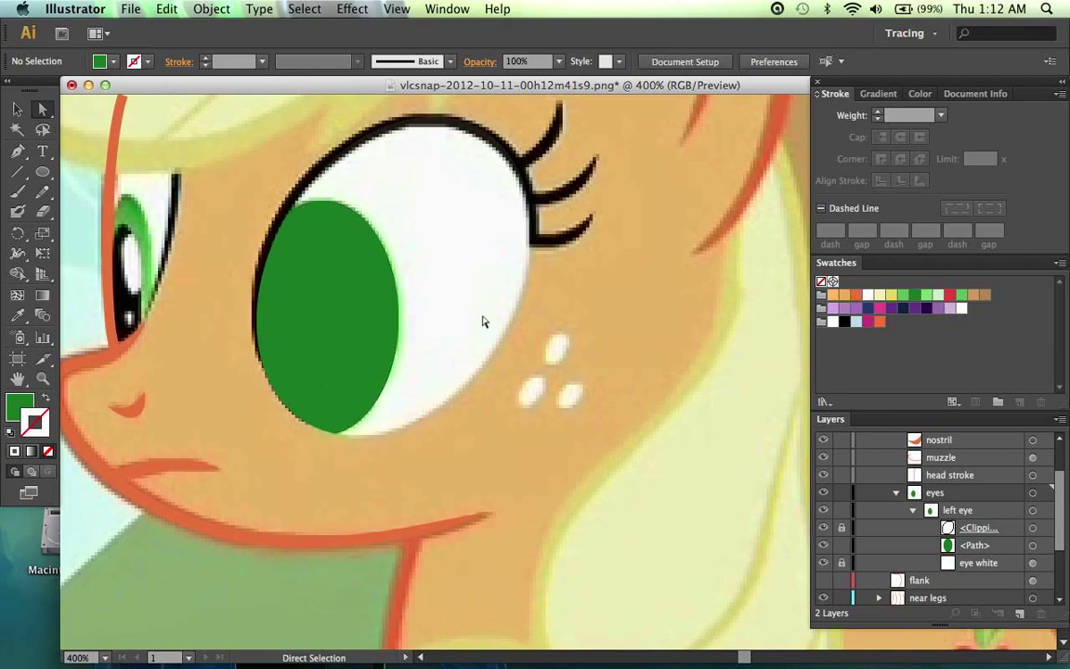
Step: Set the eye white path's opacity to 100%, and lock and hide the path
left_click(842, 563)
left_click(841, 563)
left_click(1044, 563)
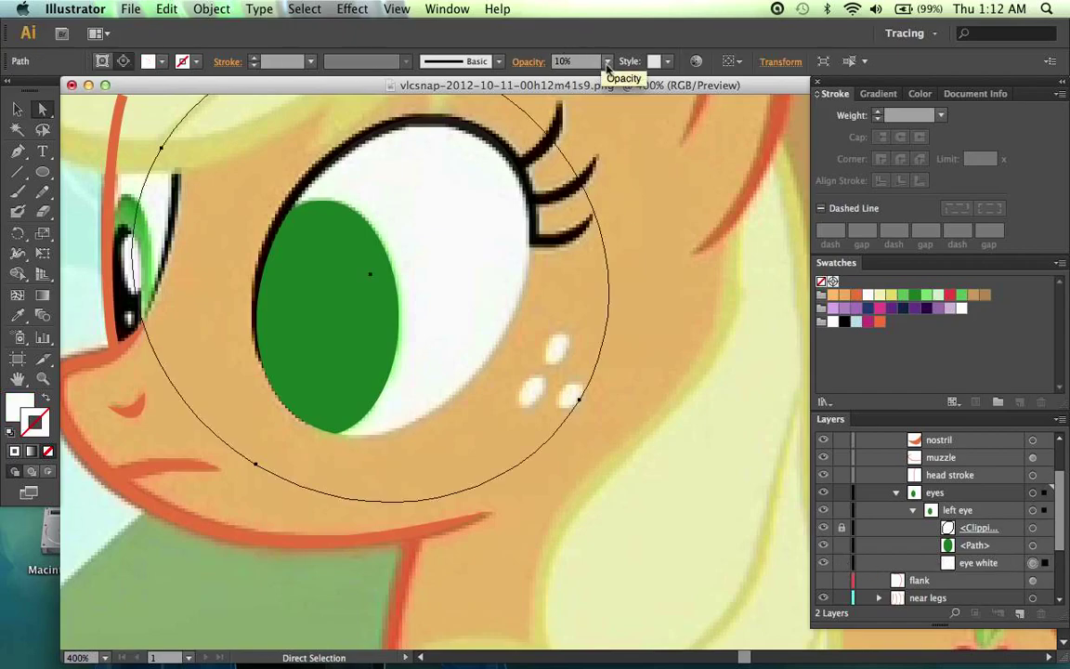
left_click(607, 61)
left_click(620, 261)
left_click(607, 267)
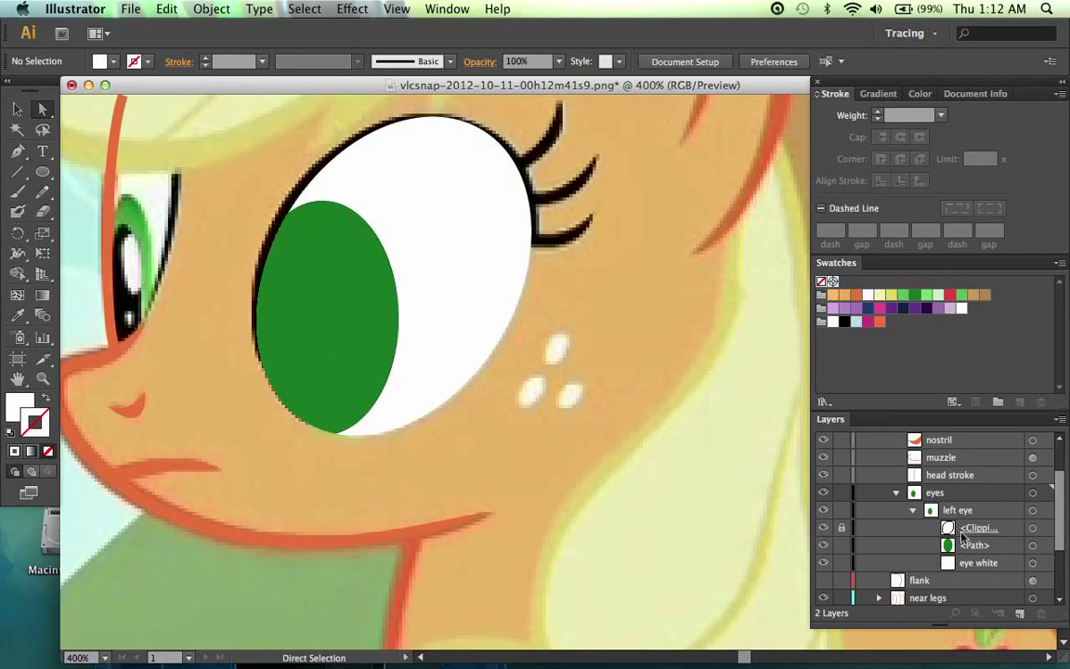
left_click(842, 562)
left_click(823, 563)
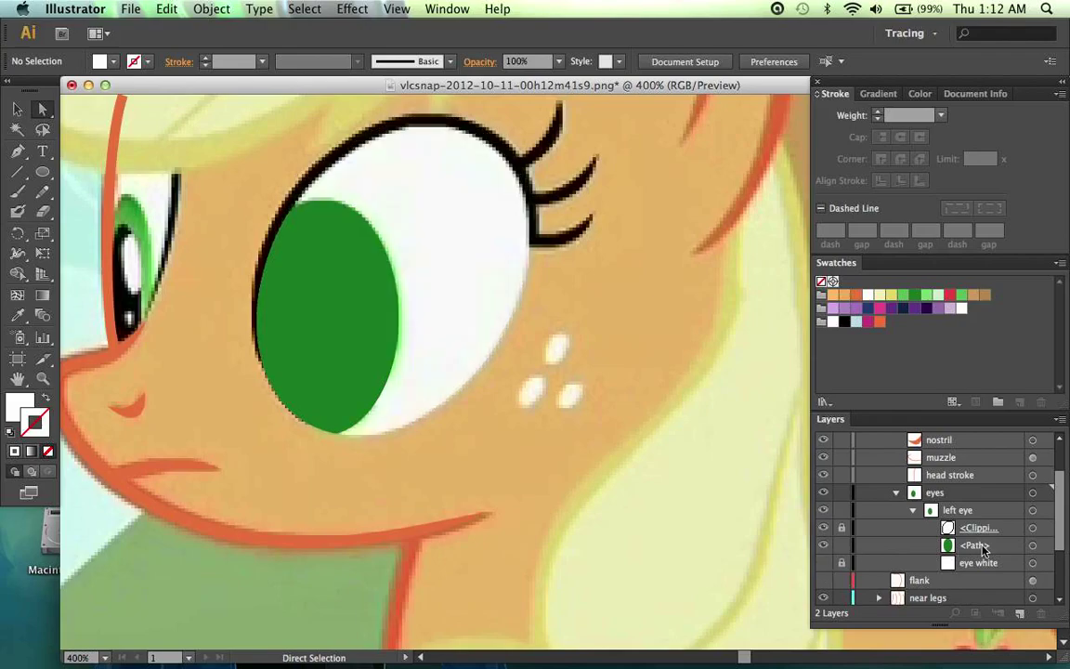
Step: Duplicate the dark green iris path in place in front, and make a clipping mask from the two copies
left_click(1032, 546)
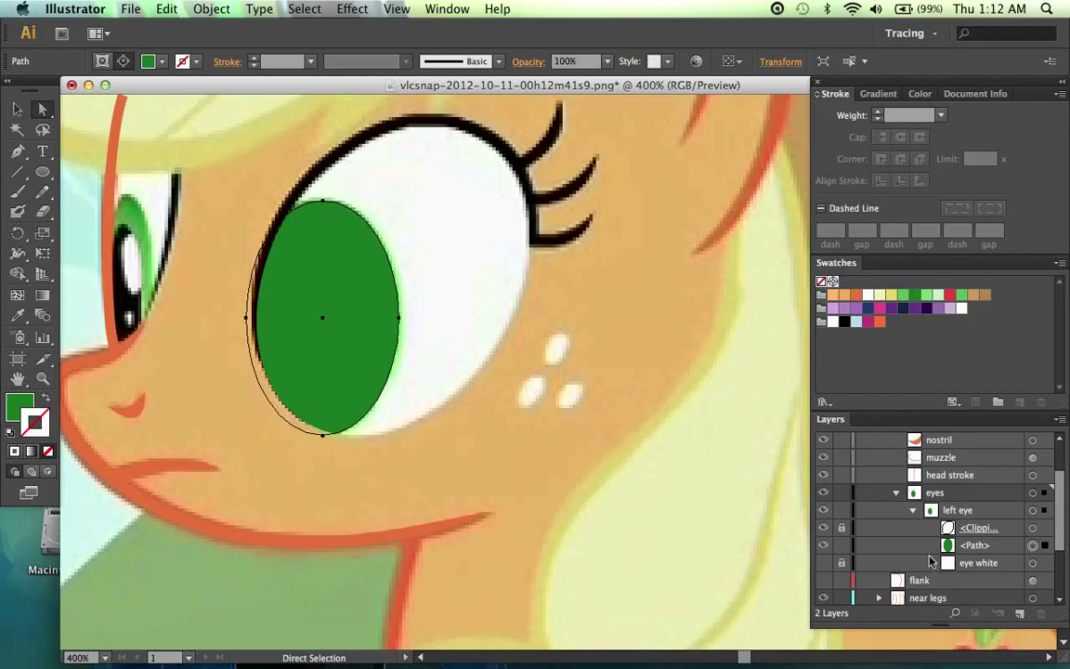
key("super+c")
key("super+c")
key("super+f")
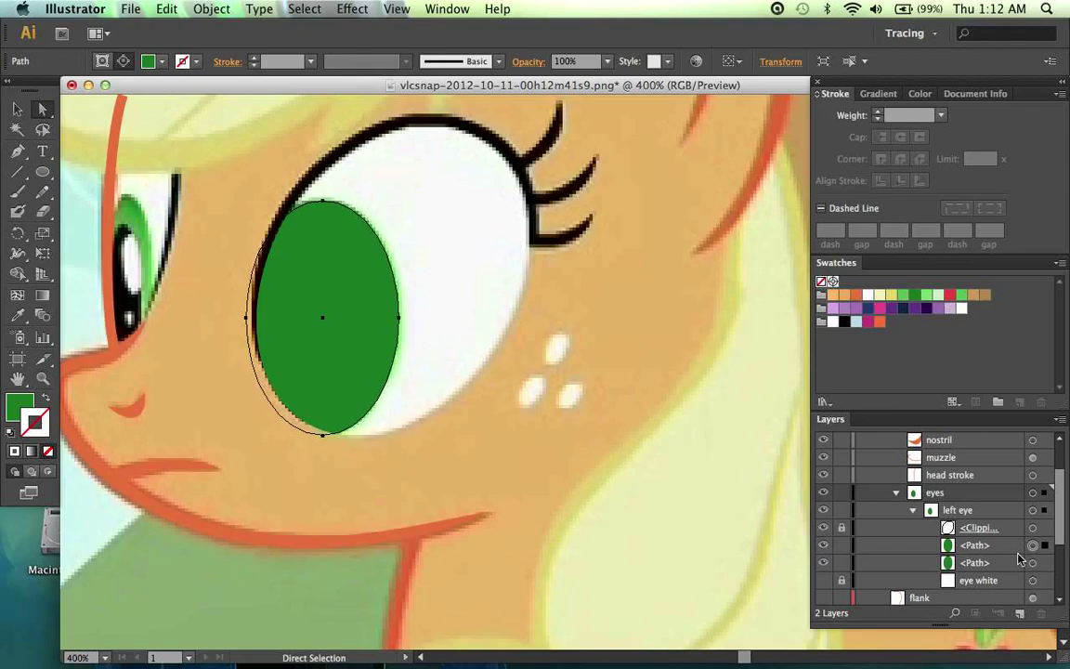
left_click(1032, 564)
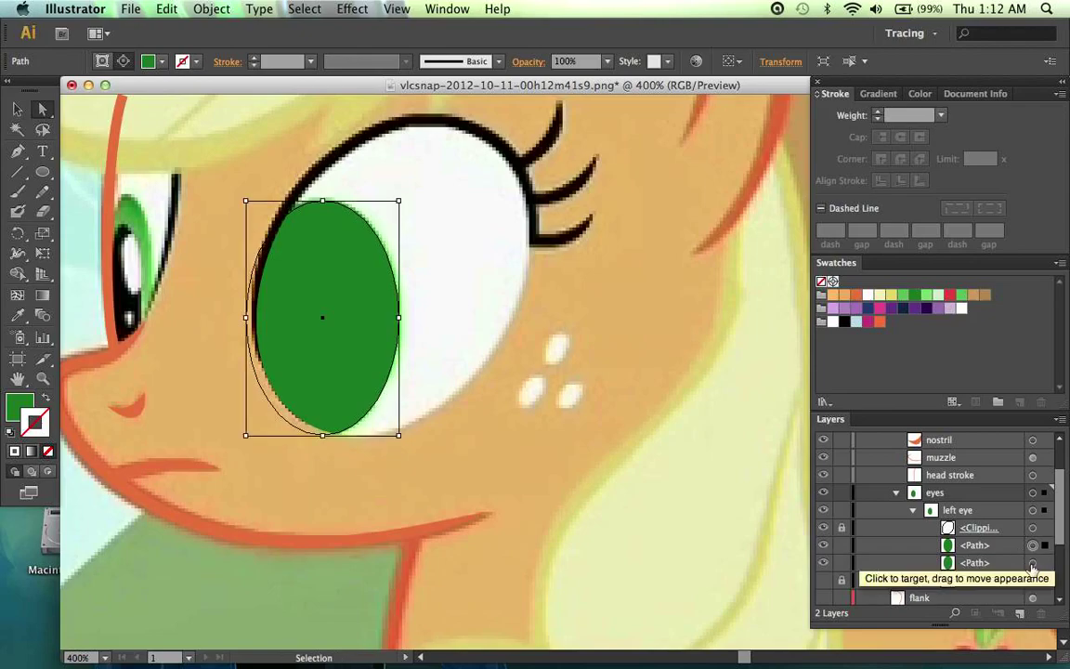
key("a")
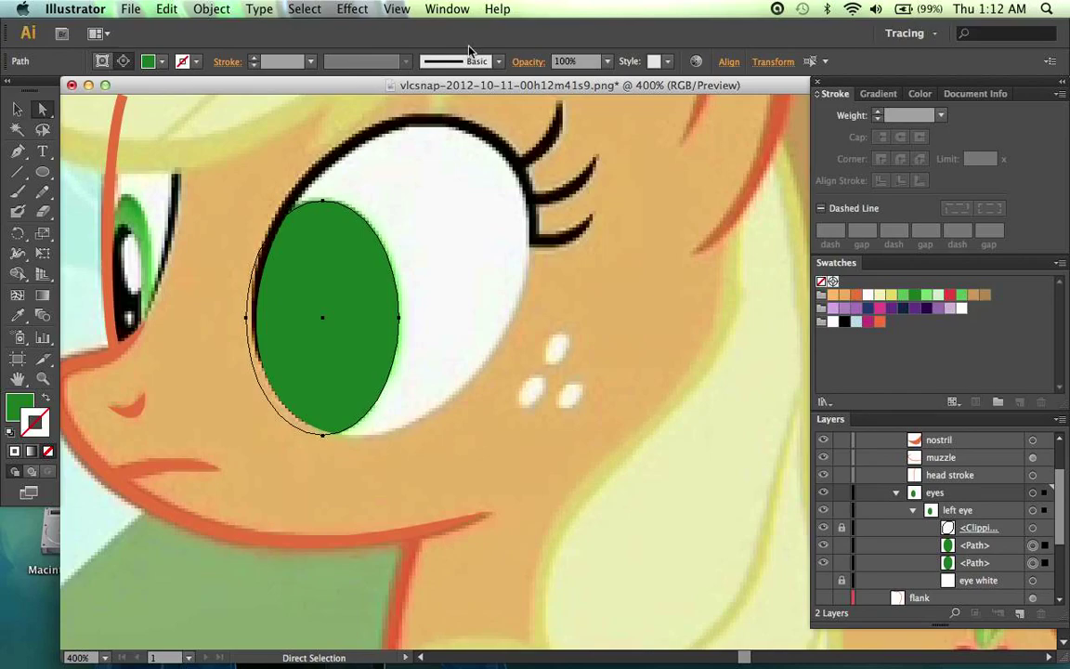
key("super+7")
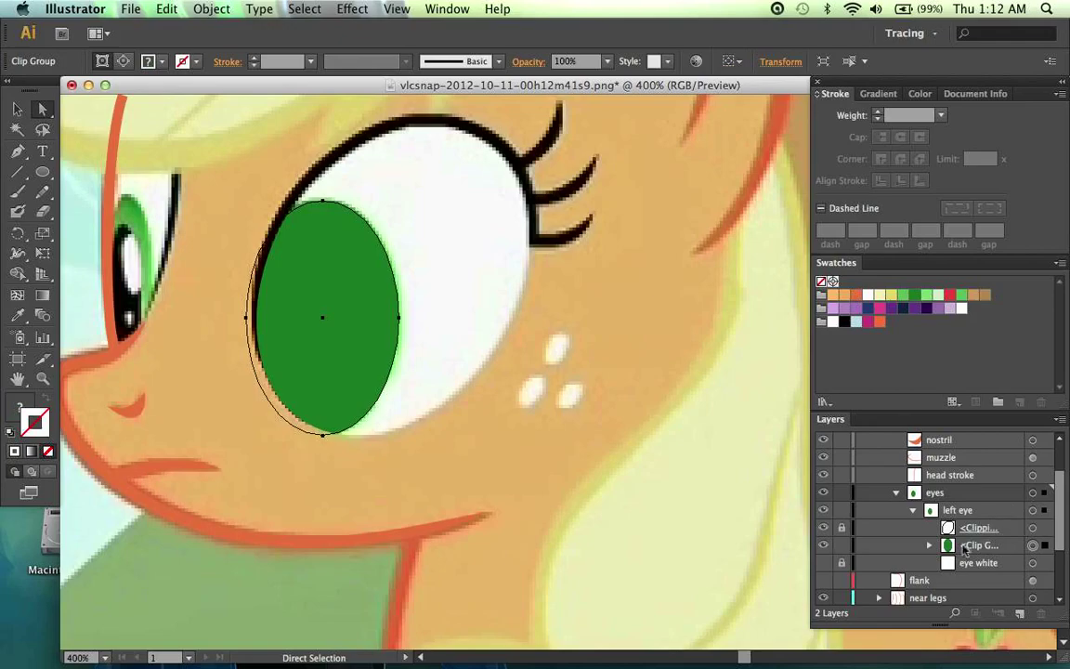
Step: Hide the green path inside the iris clip group to check its clipping outline against the reference iris, and show it again
left_click(930, 545)
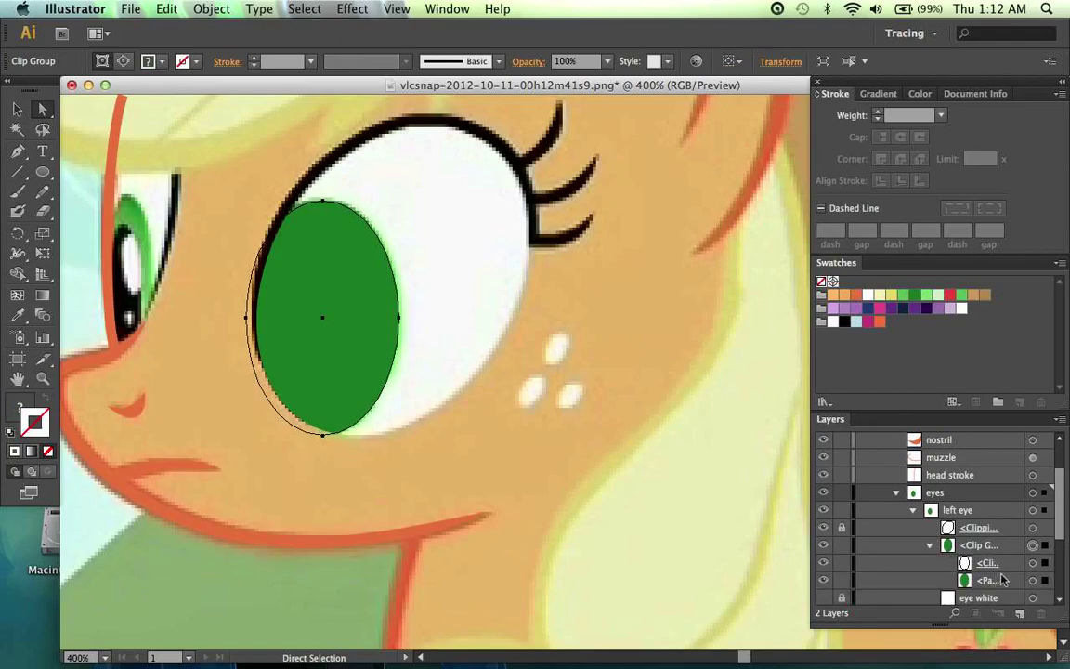
left_click(822, 580)
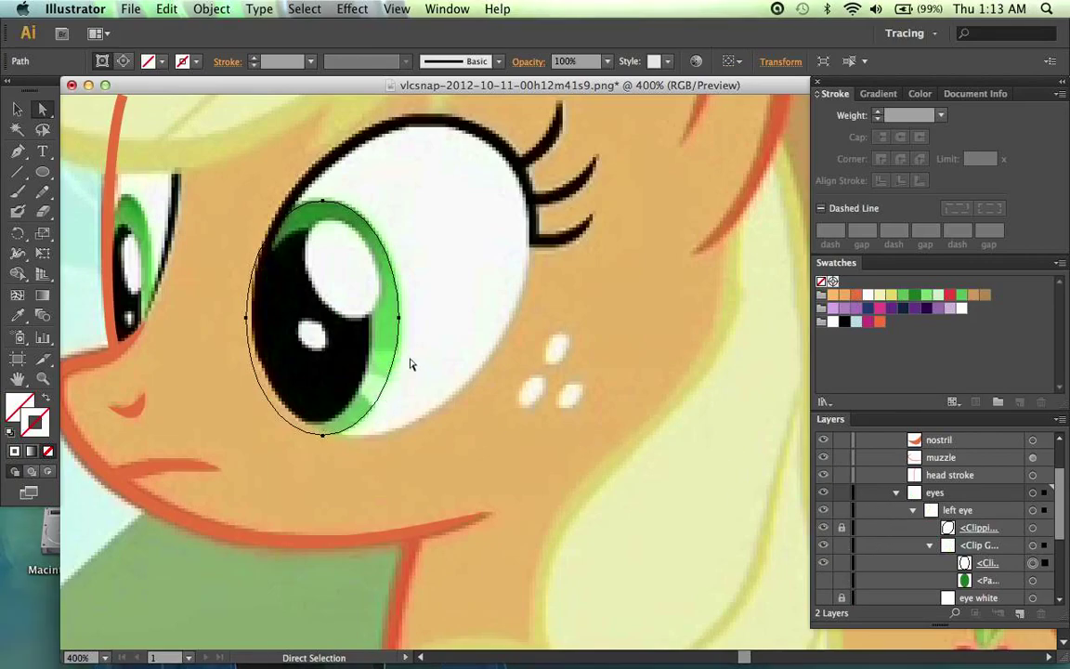
left_click(823, 580)
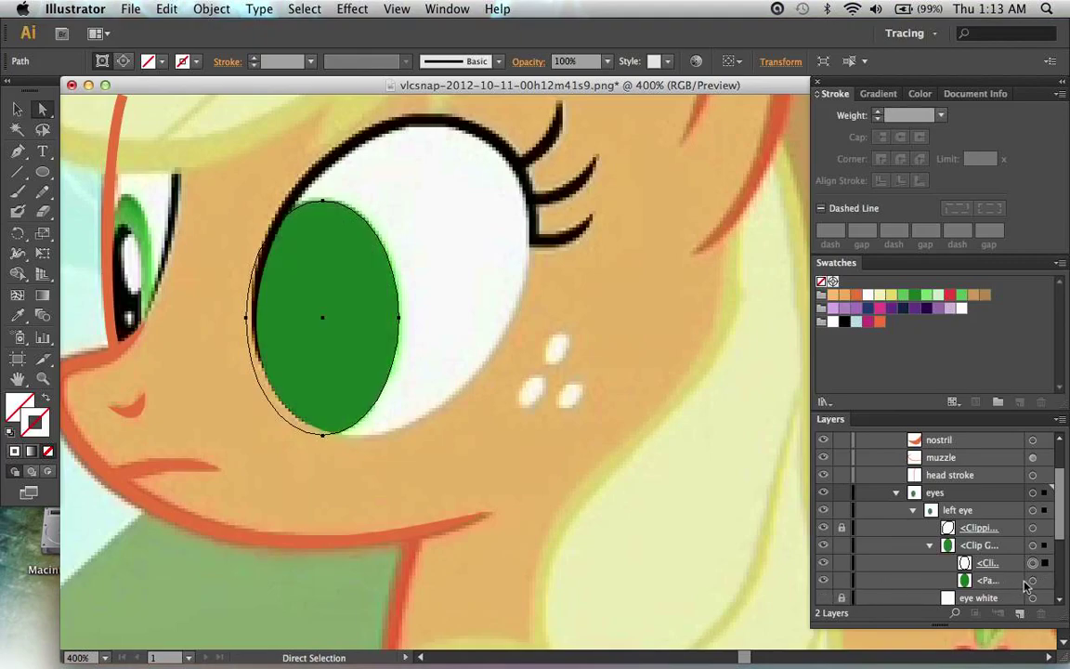
Step: Select the green iris path inside the clip group and apply a linear gradient to its fill
left_click(1032, 581)
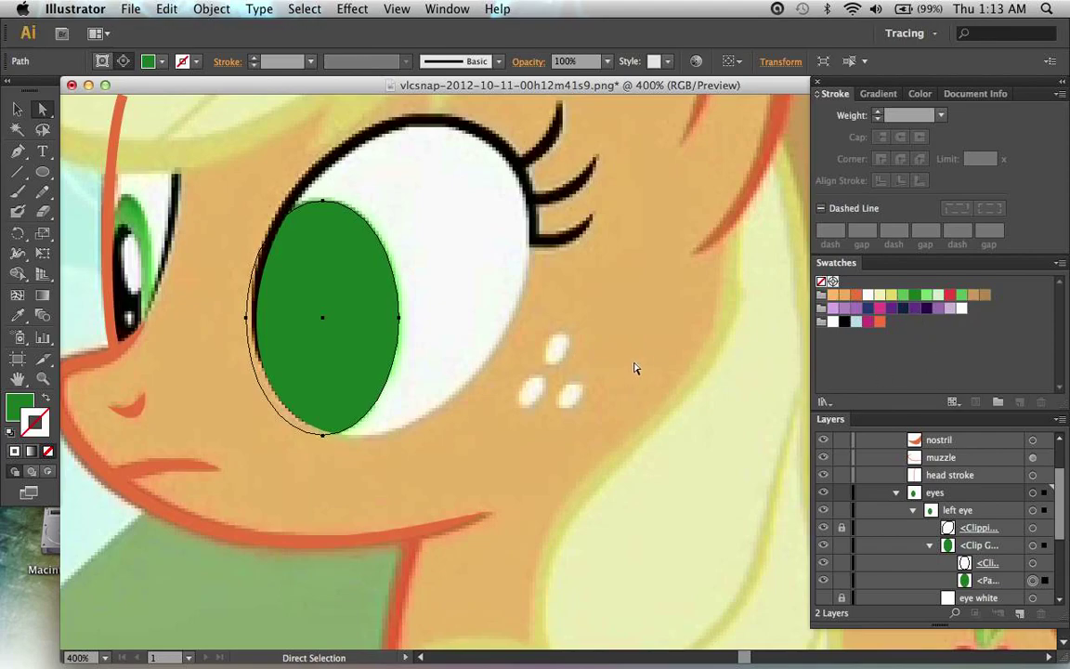
left_click(879, 94)
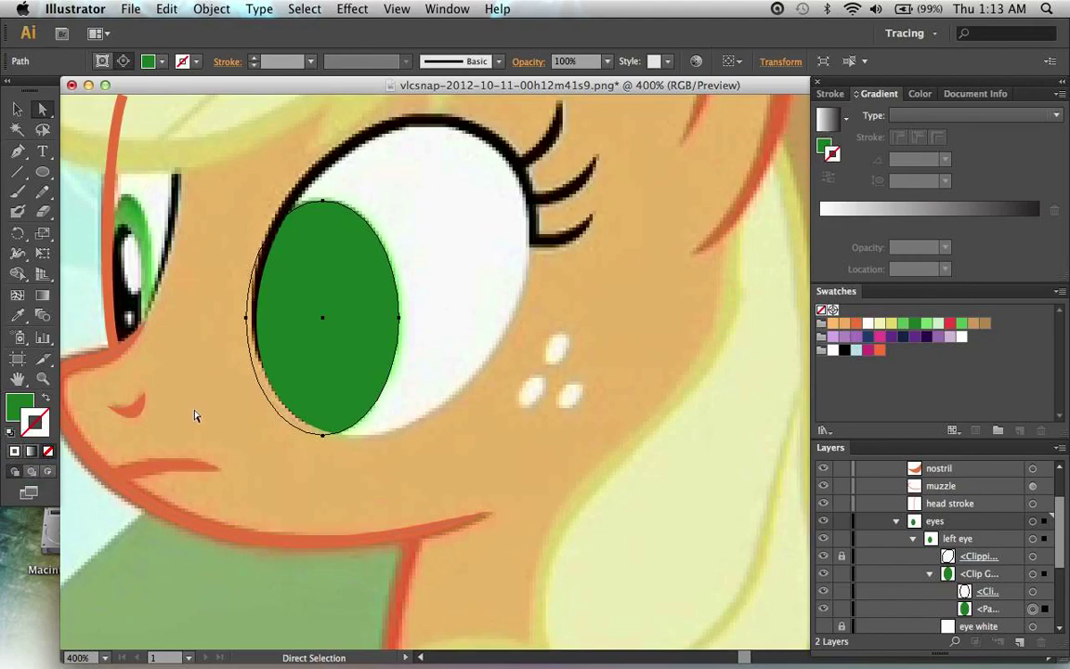
left_click(48, 299)
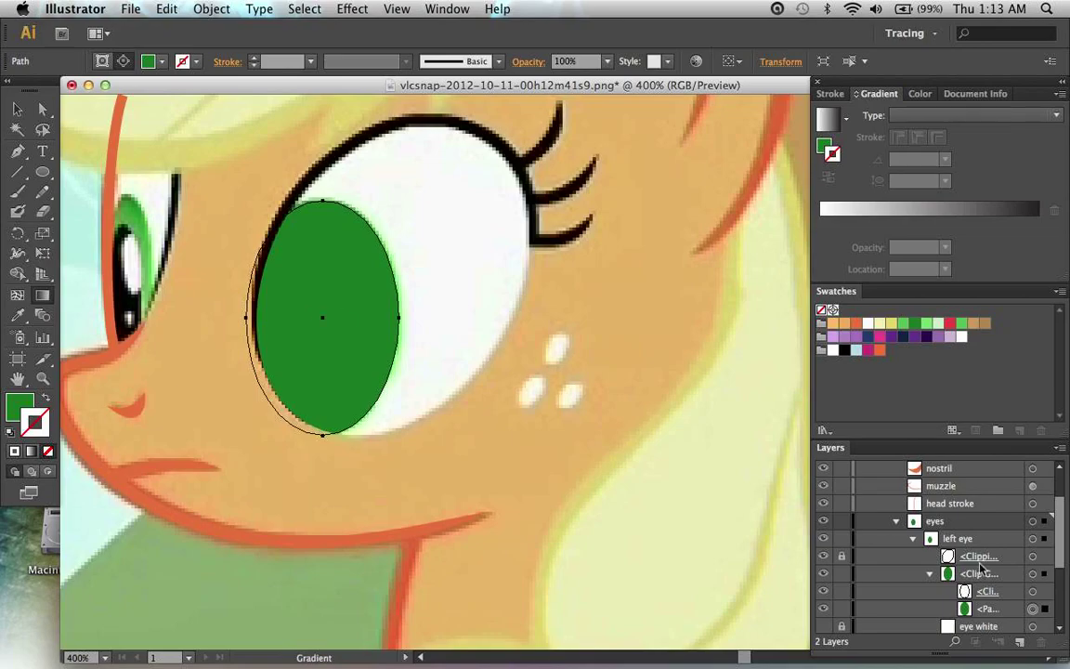
scroll(980, 567, "down", 1)
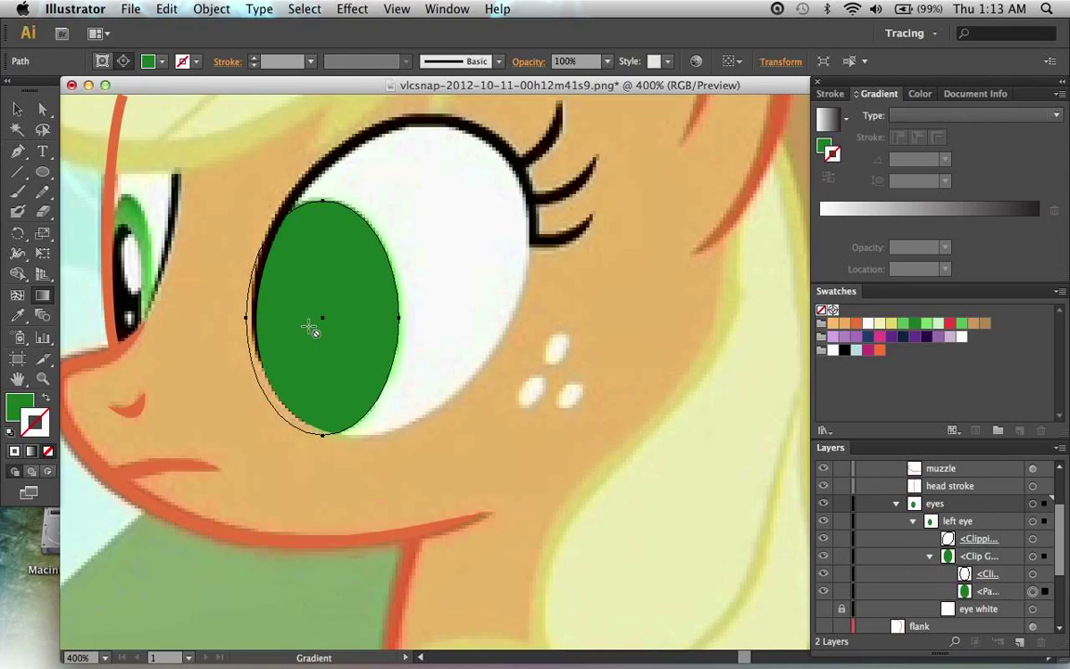
key("super+shift+a")
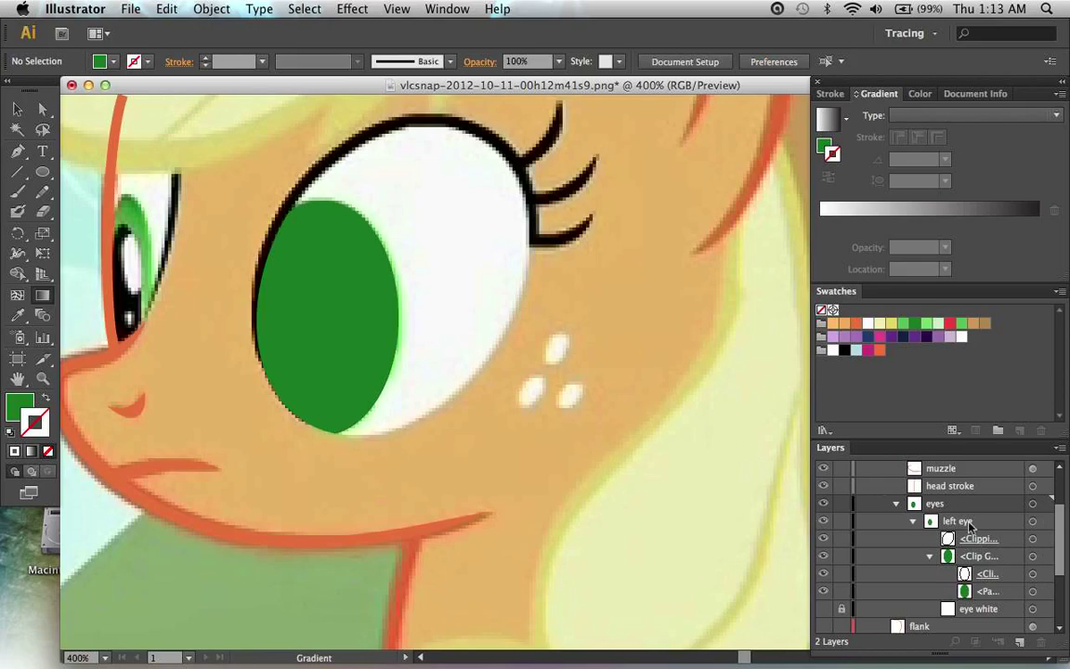
left_click(1032, 591)
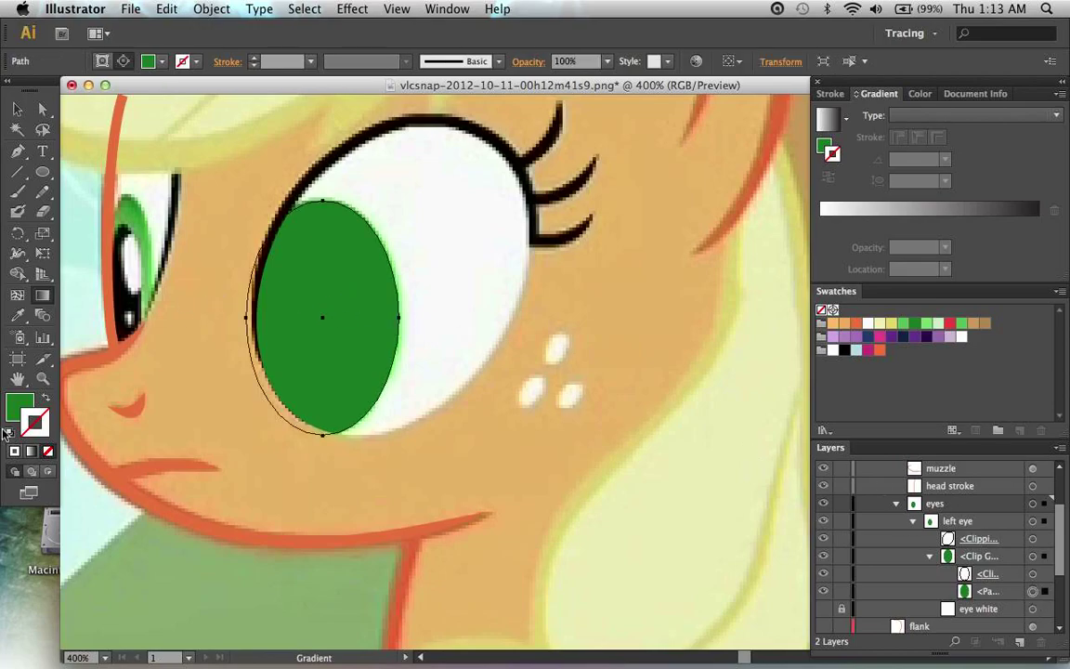
key("x")
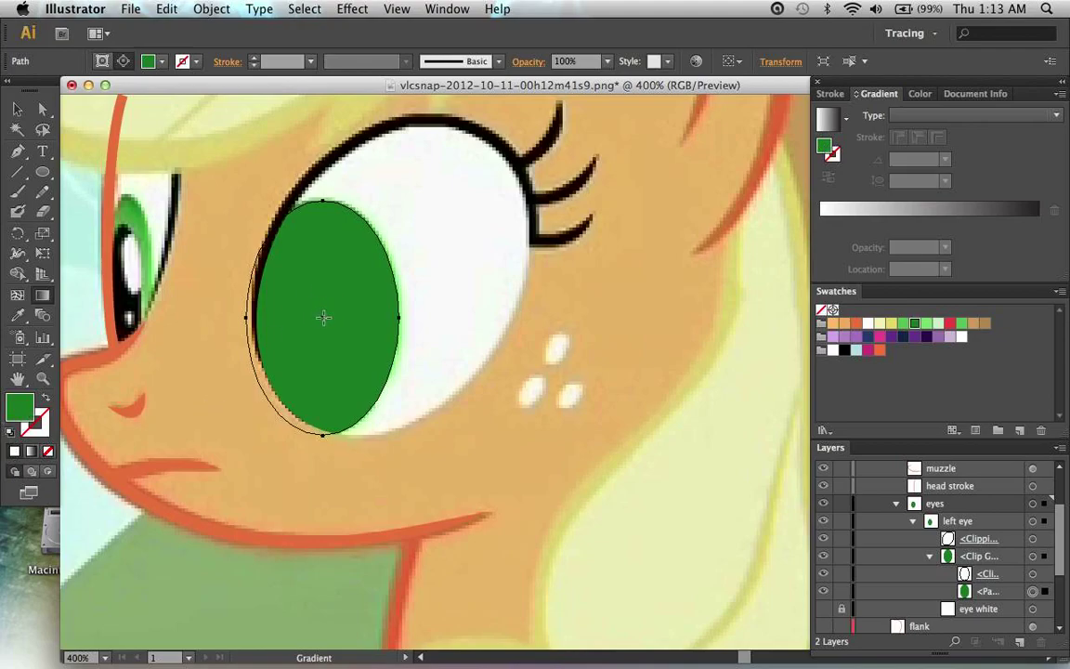
left_click(323, 317)
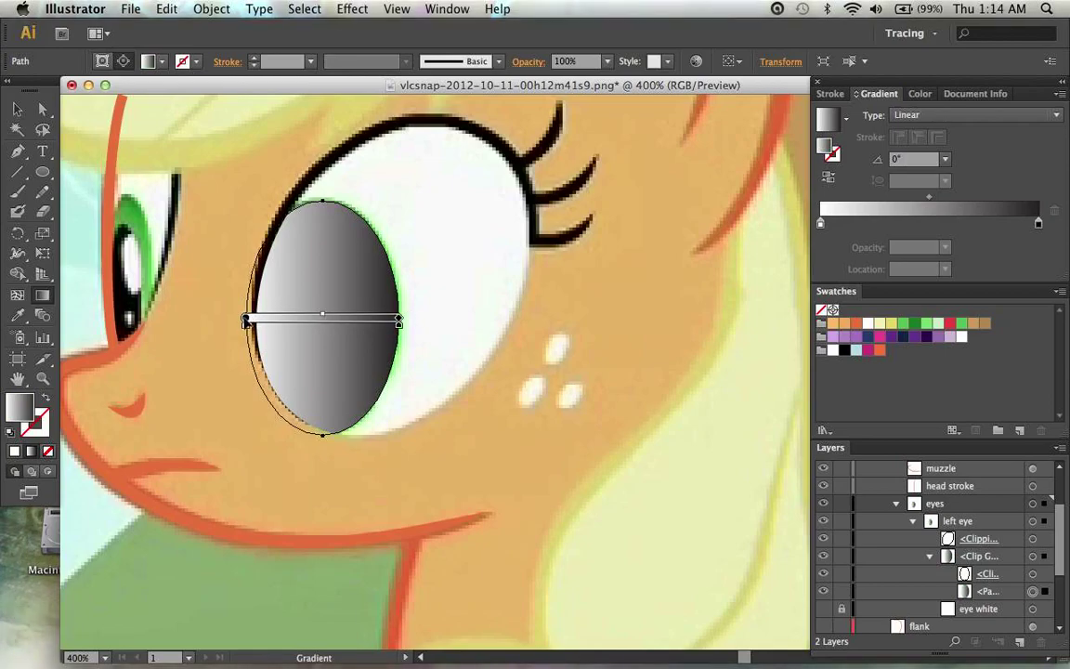
Step: Reorient the iris gradient to run almost vertically, from the iris's lower edge up to its upper edge
mouse_move(255, 319)
left_mouse_down()
mouse_move(411, 377)
mouse_move(410, 318)
left_mouse_up()
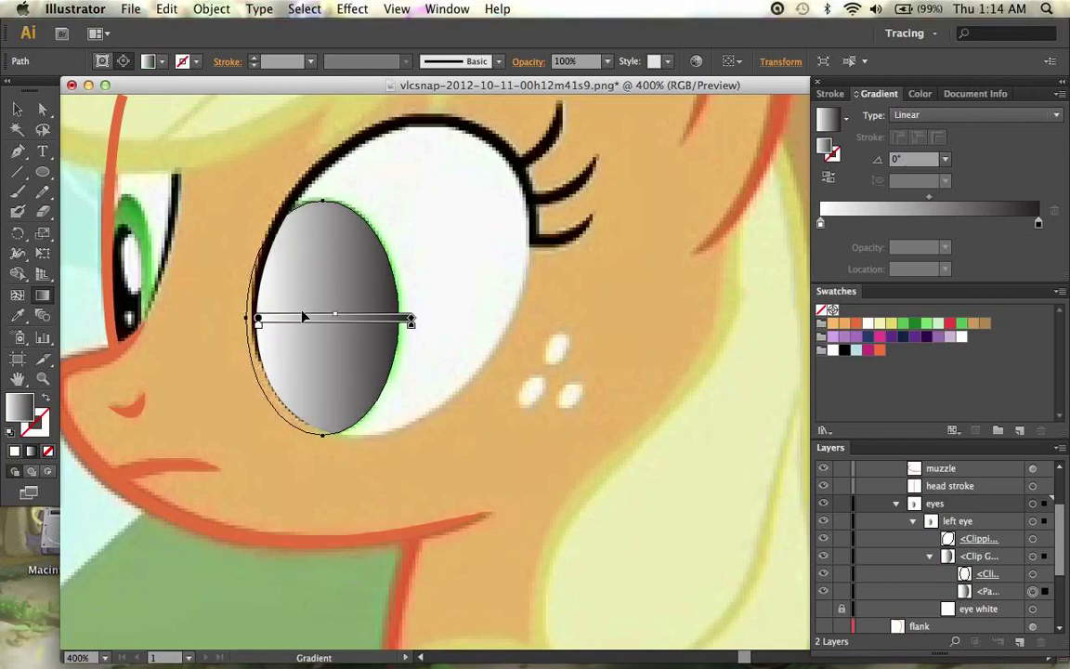
mouse_move(259, 320)
left_mouse_down()
mouse_move(291, 320)
mouse_move(290, 391)
left_mouse_up()
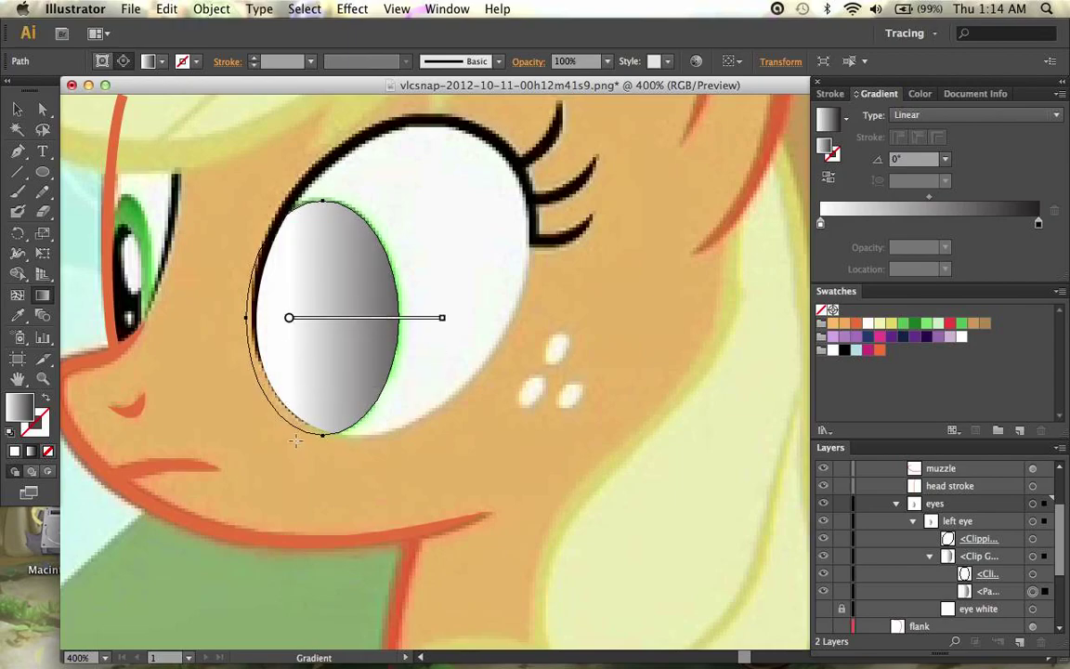
mouse_move(289, 320)
left_mouse_down()
mouse_move(289, 342)
mouse_move(279, 331)
mouse_move(249, 340)
mouse_move(253, 317)
left_mouse_up()
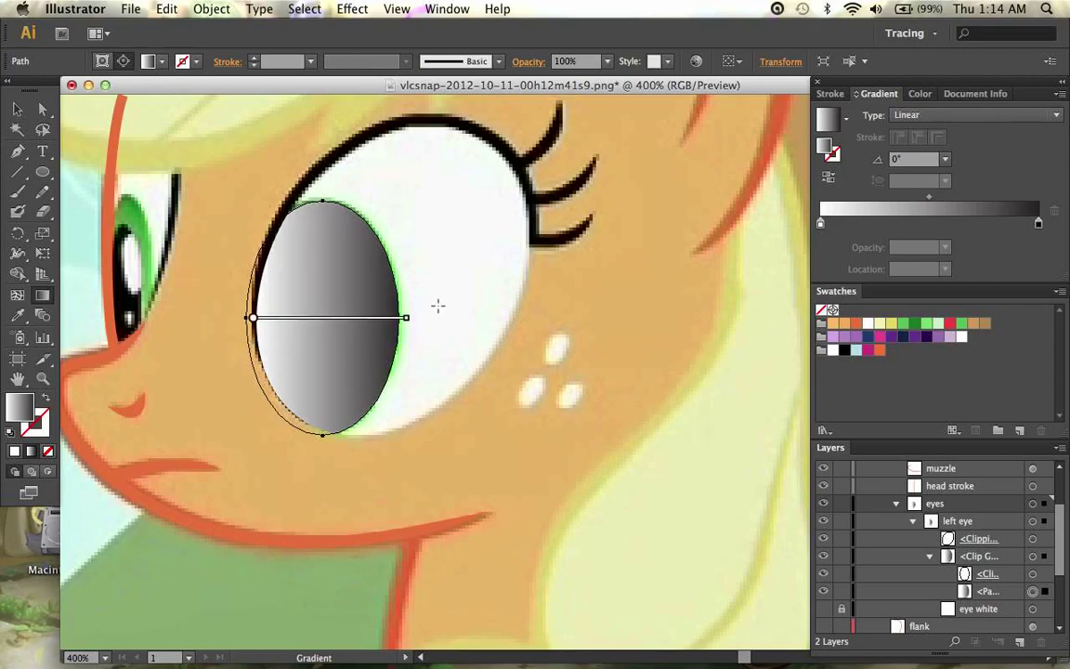
mouse_move(415, 320)
left_mouse_down()
mouse_move(371, 222)
mouse_move(323, 184)
mouse_move(287, 172)
mouse_move(258, 179)
mouse_move(325, 165)
left_mouse_up()
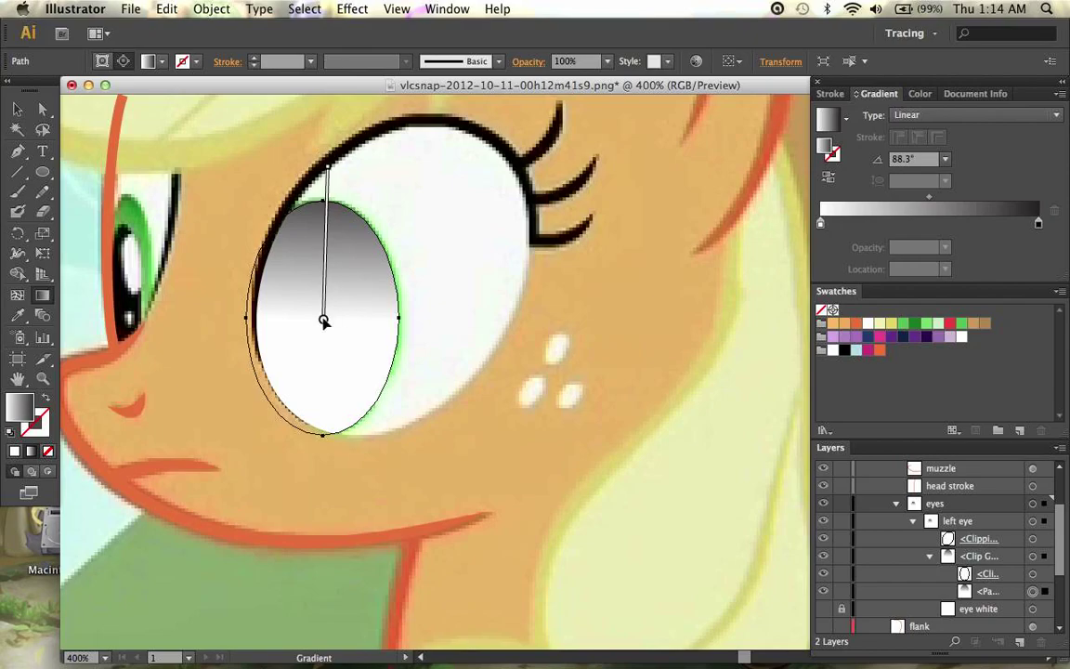
mouse_move(323, 320)
left_mouse_down()
mouse_move(386, 355)
mouse_move(287, 344)
mouse_move(322, 439)
left_mouse_up()
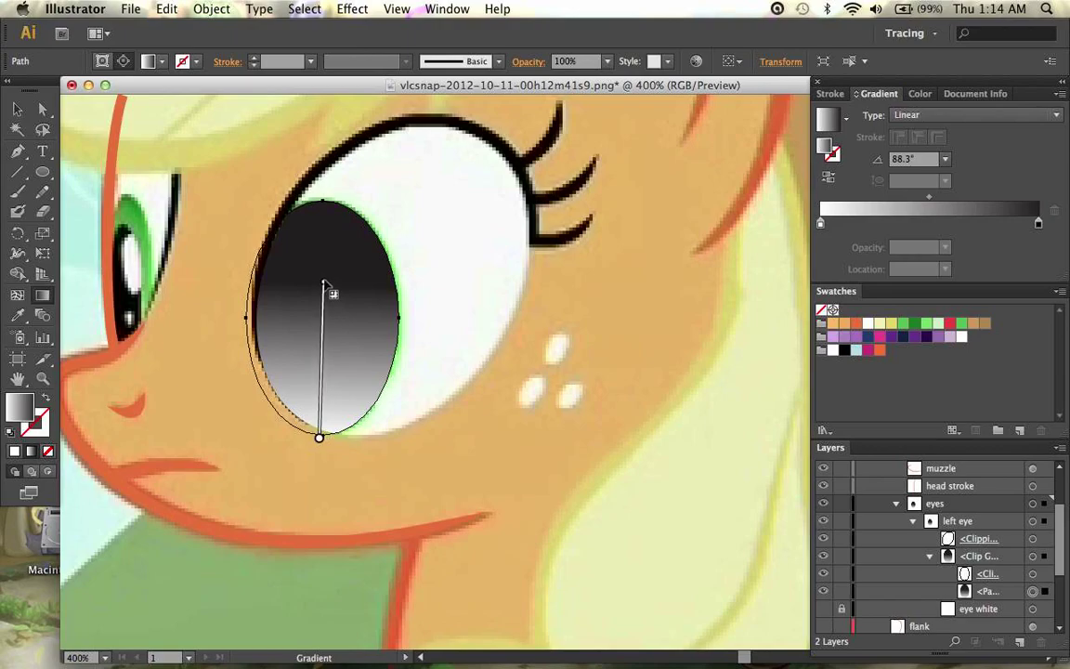
left_click_drag(325, 286, 325, 202)
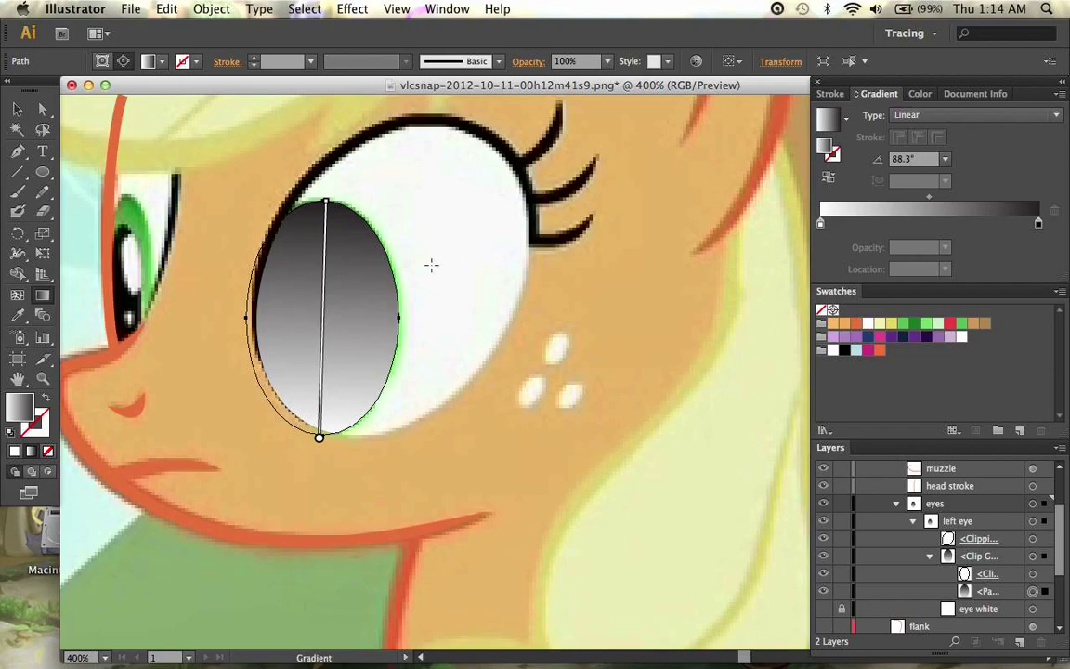
Step: Recolour the iris gradient with the medium green swatch at its start and the dark green swatch at its end
double_click(821, 225)
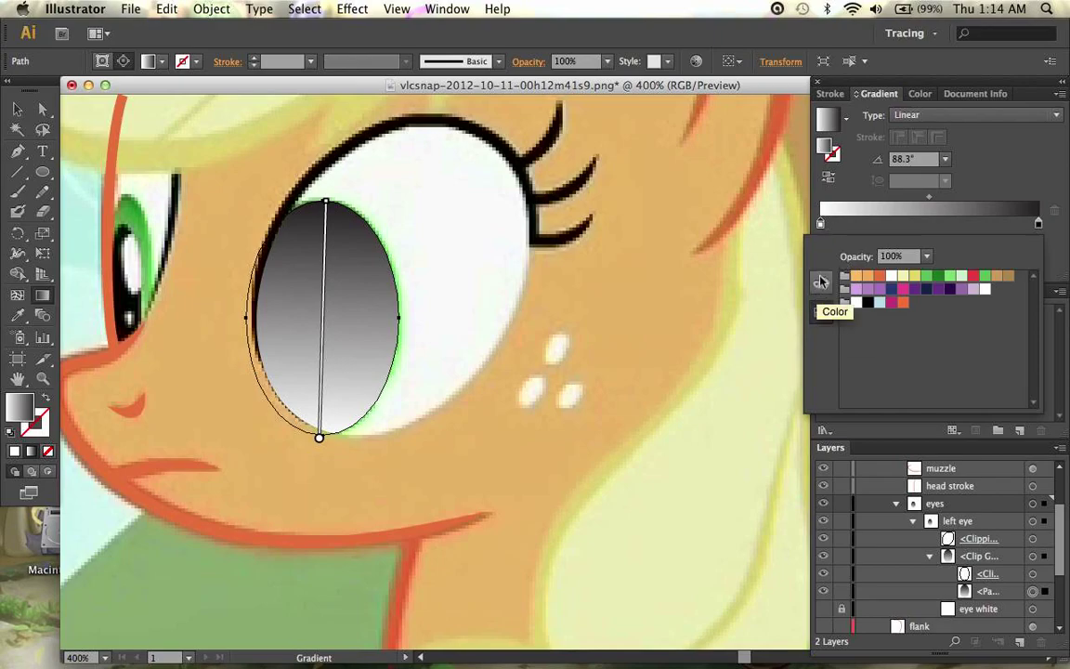
left_click(821, 283)
left_click(1034, 243)
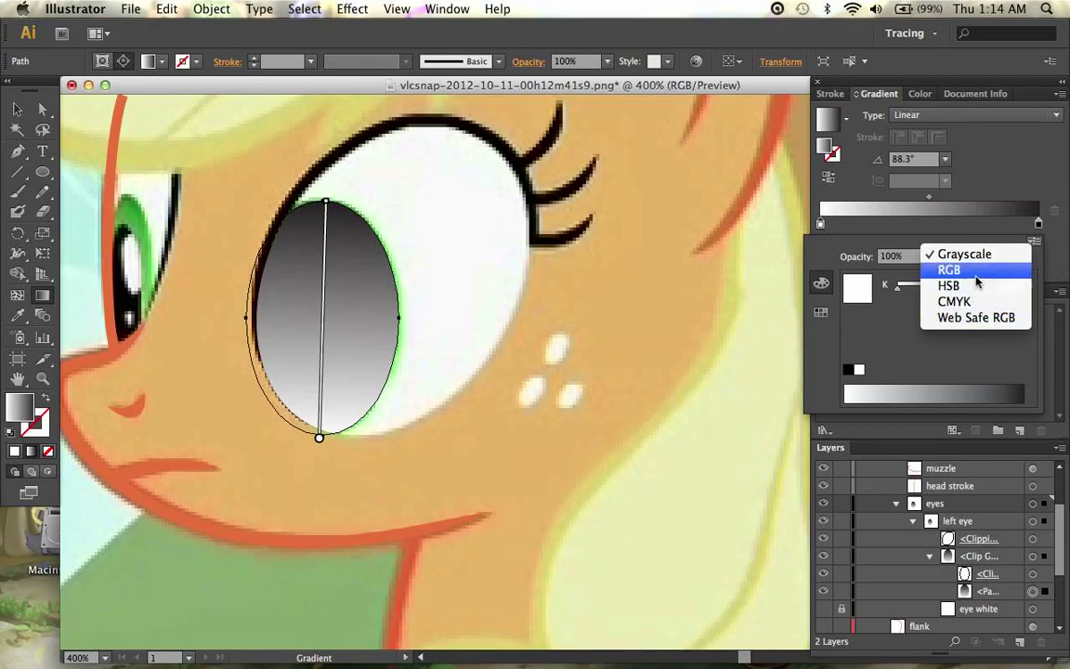
left_click(747, 283)
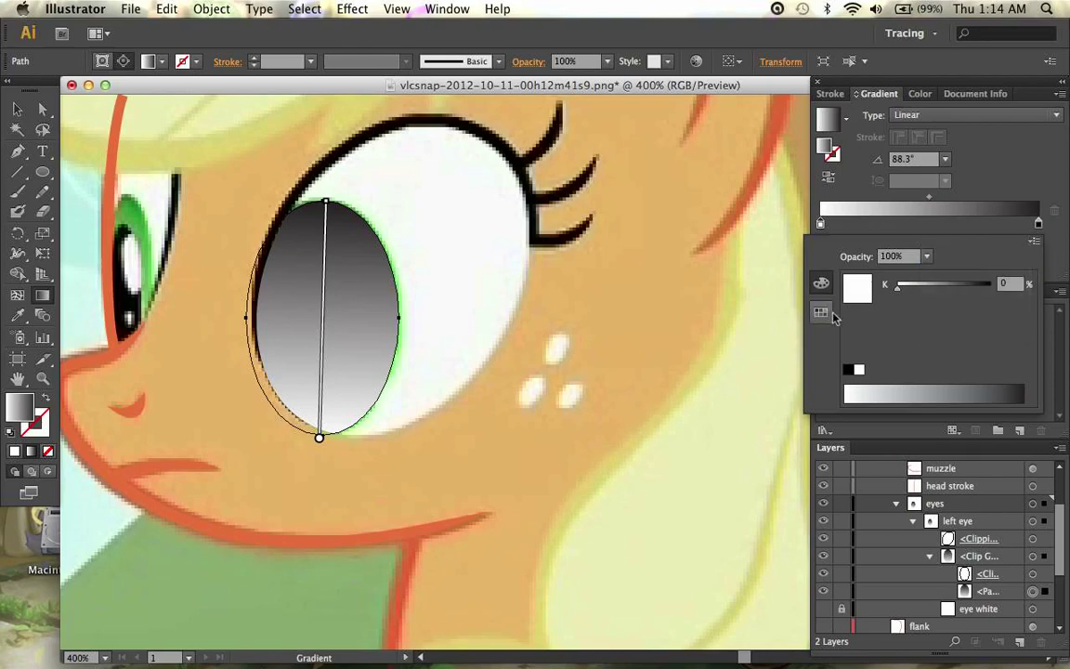
left_click(823, 313)
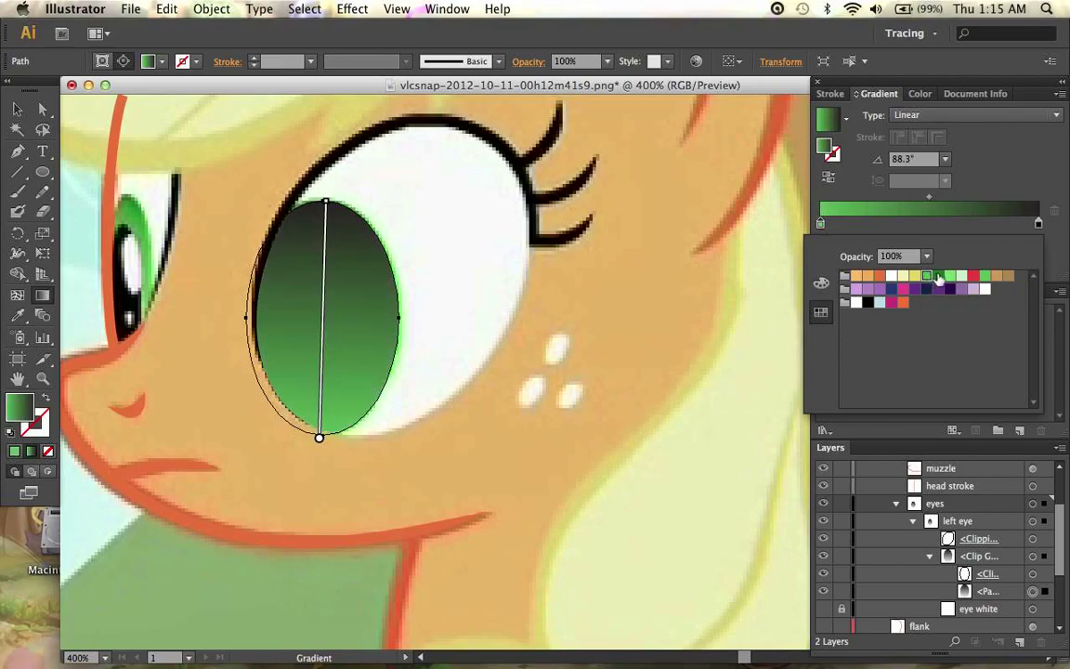
left_click(1039, 223)
double_click(1038, 224)
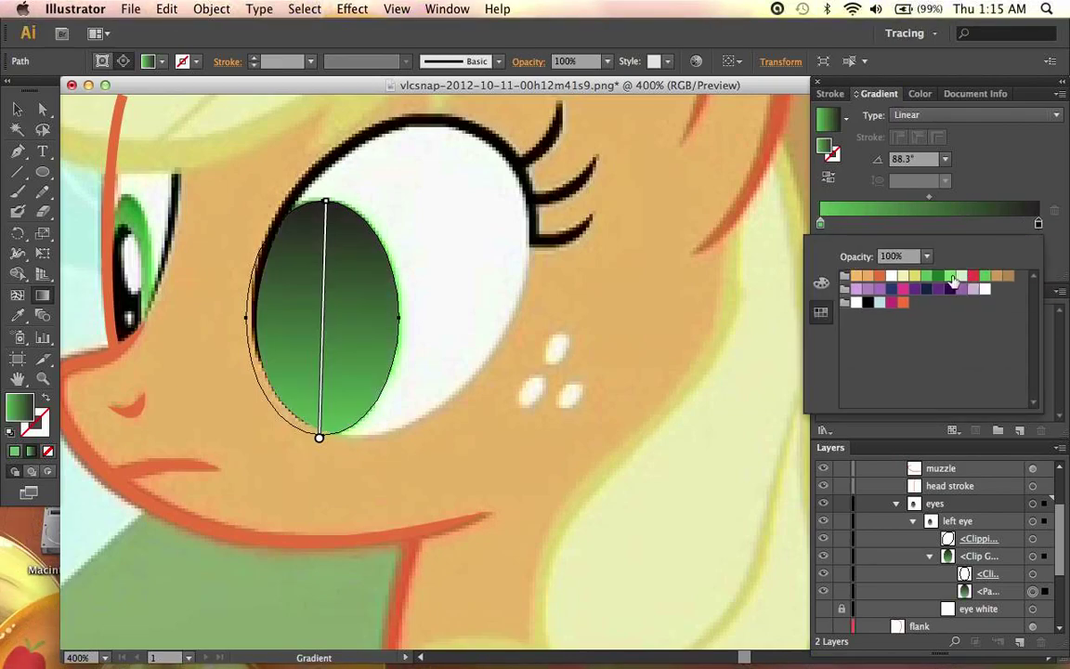
left_click(952, 277)
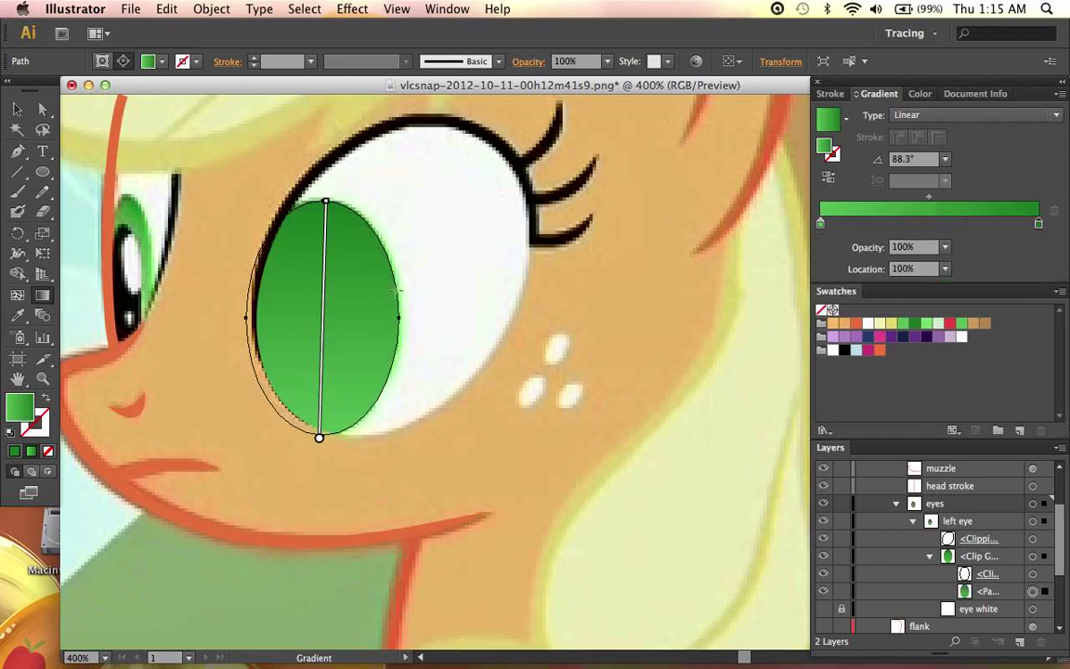
Step: Shift the gradient's midpoint toward the dark green end and straighten the gradient to about 90° through the iris centre
mouse_move(330, 288)
mouse_move(324, 332)
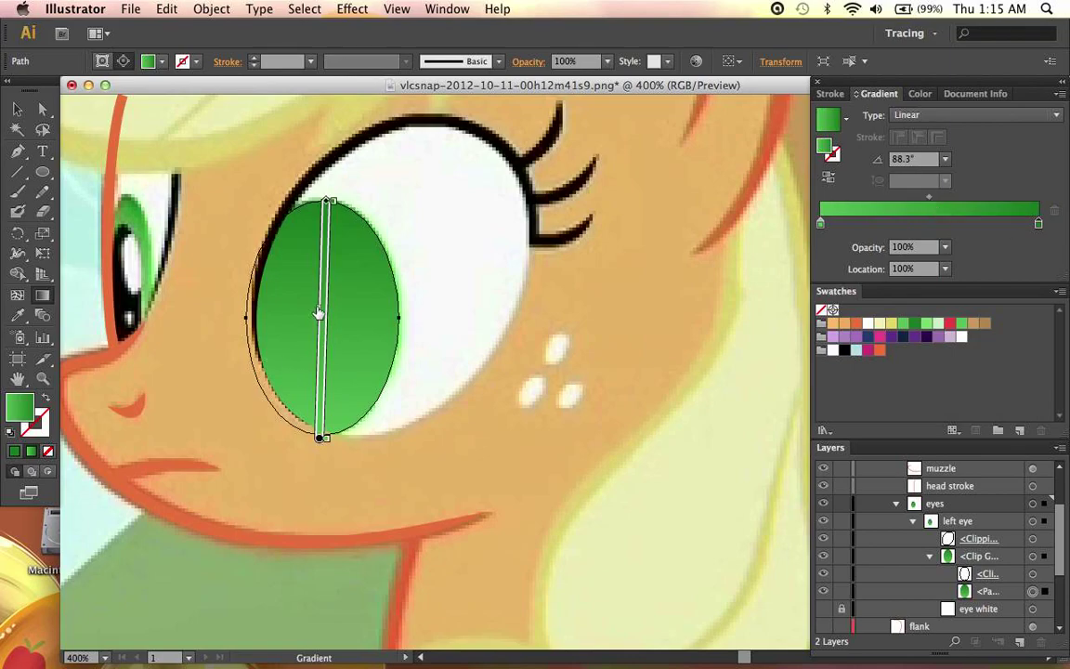
left_click_drag(318, 308, 316, 283)
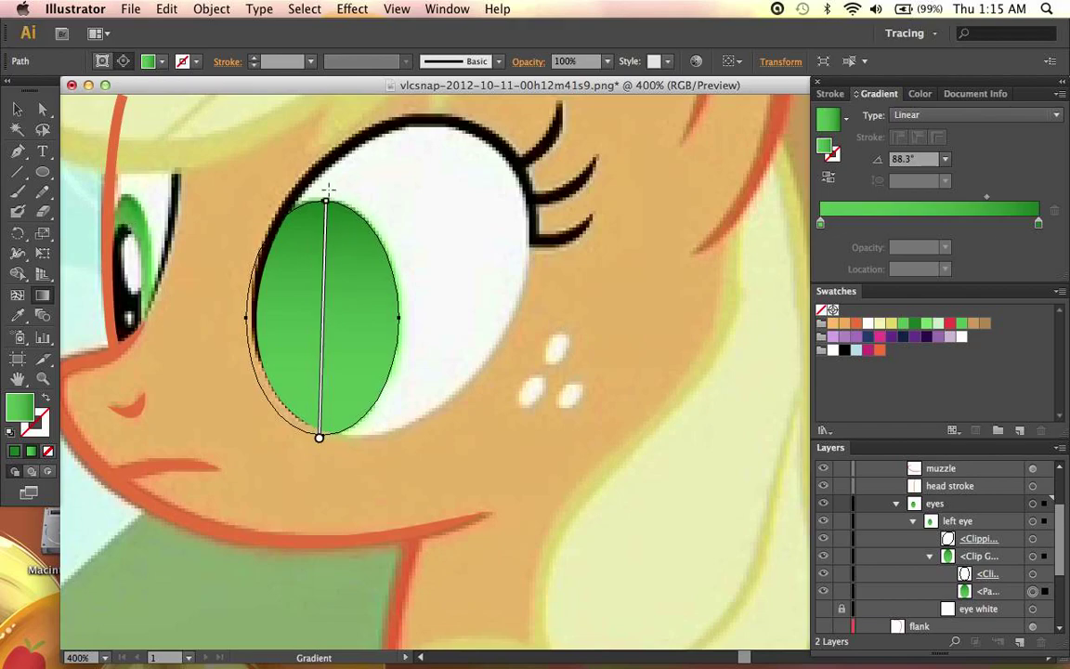
left_click_drag(326, 191, 320, 193)
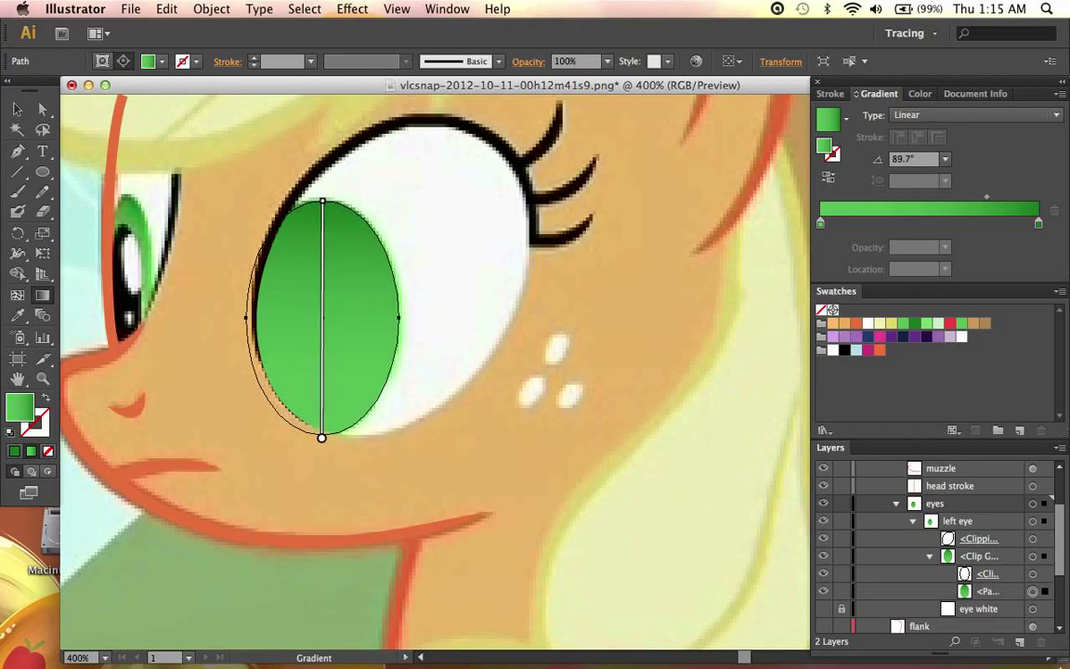
Step: Rename the gradient-filled path as iris, deselect it and hide it
double_click(1004, 592)
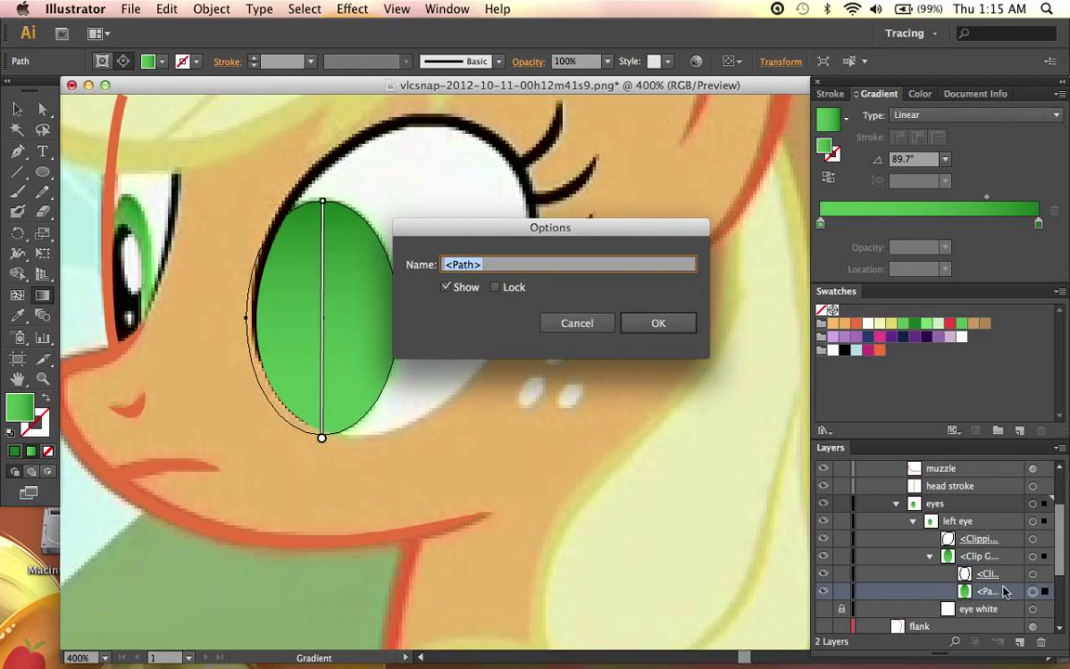
type("iris")
key("Return")
key("super+shift+a")
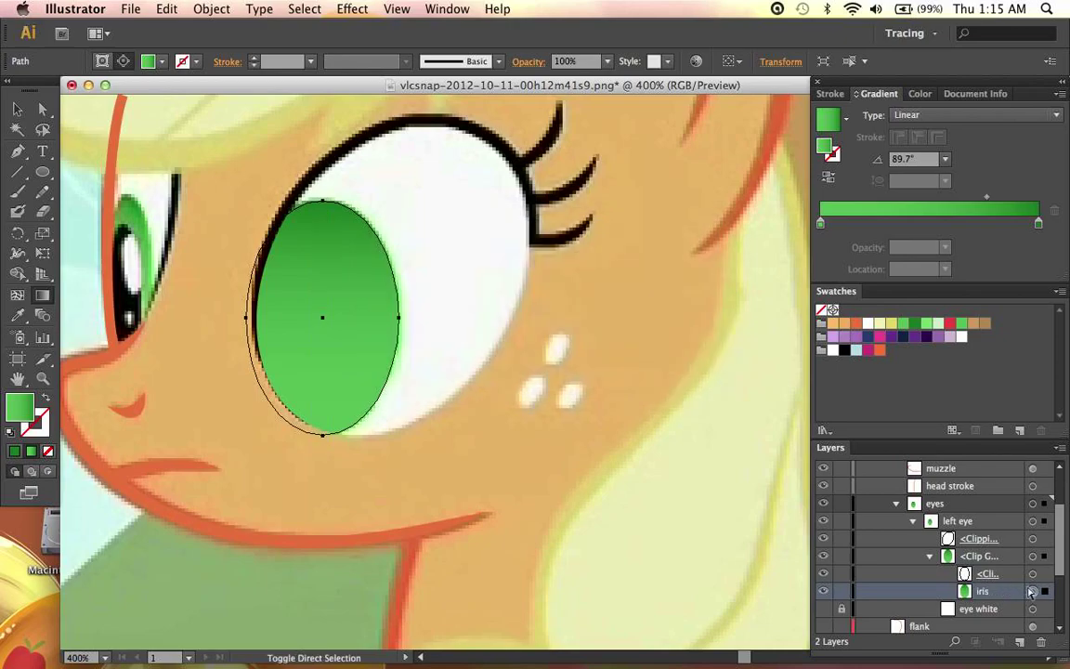
left_click(823, 591)
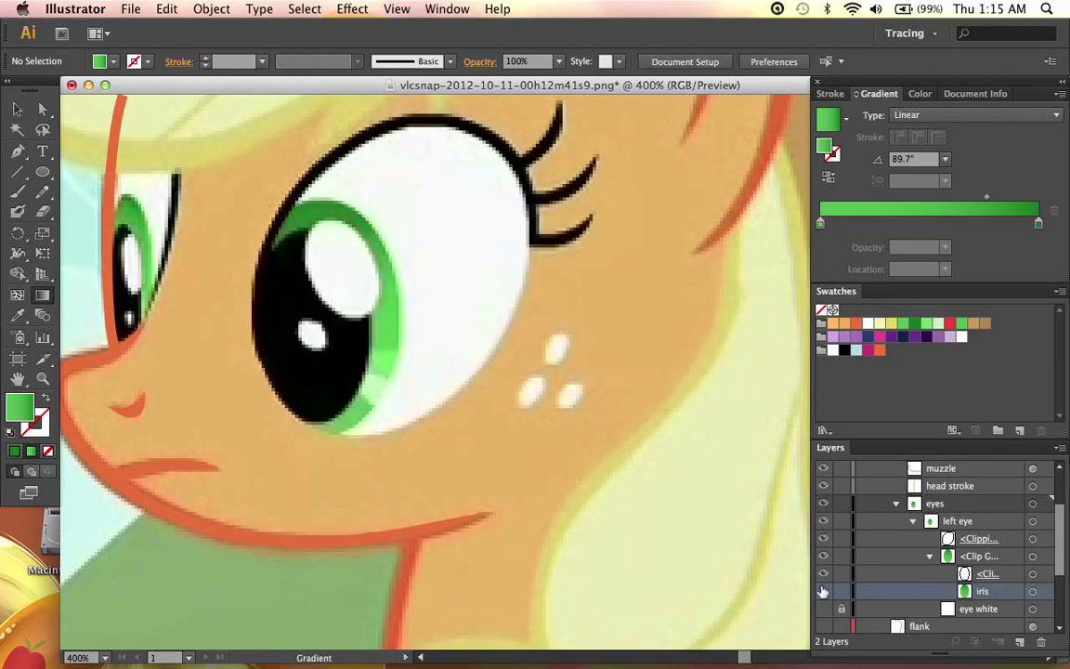
Step: Draw a pale green, strokeless wedge about 30 by 24 pt with the Pen tool, from the pupil's small highlight past the iris's lower edge
key("l")
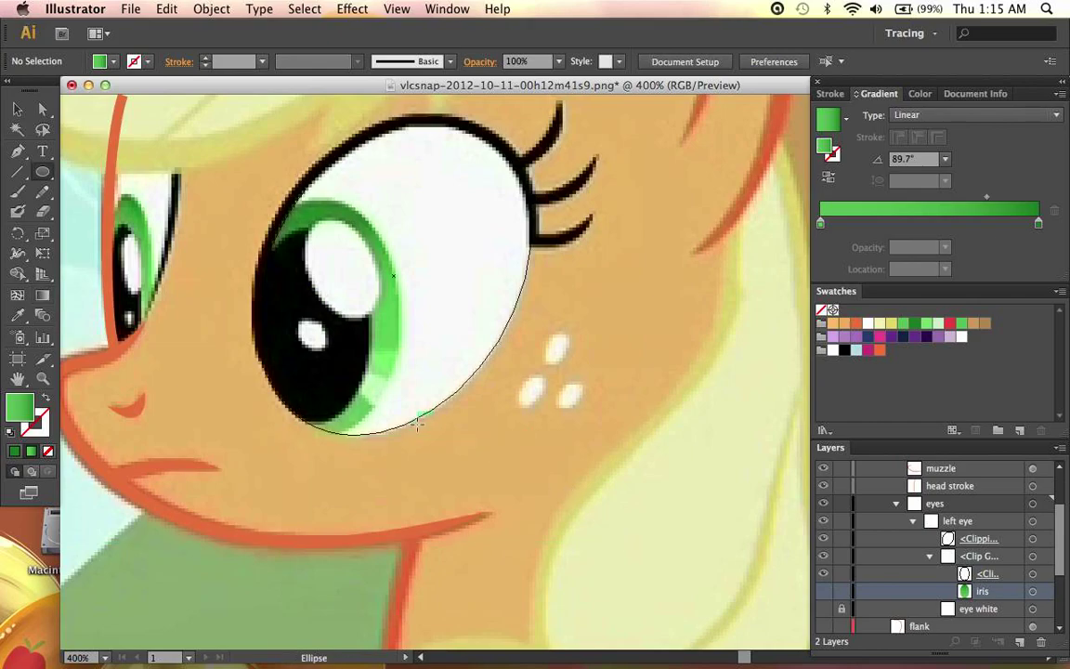
key("p")
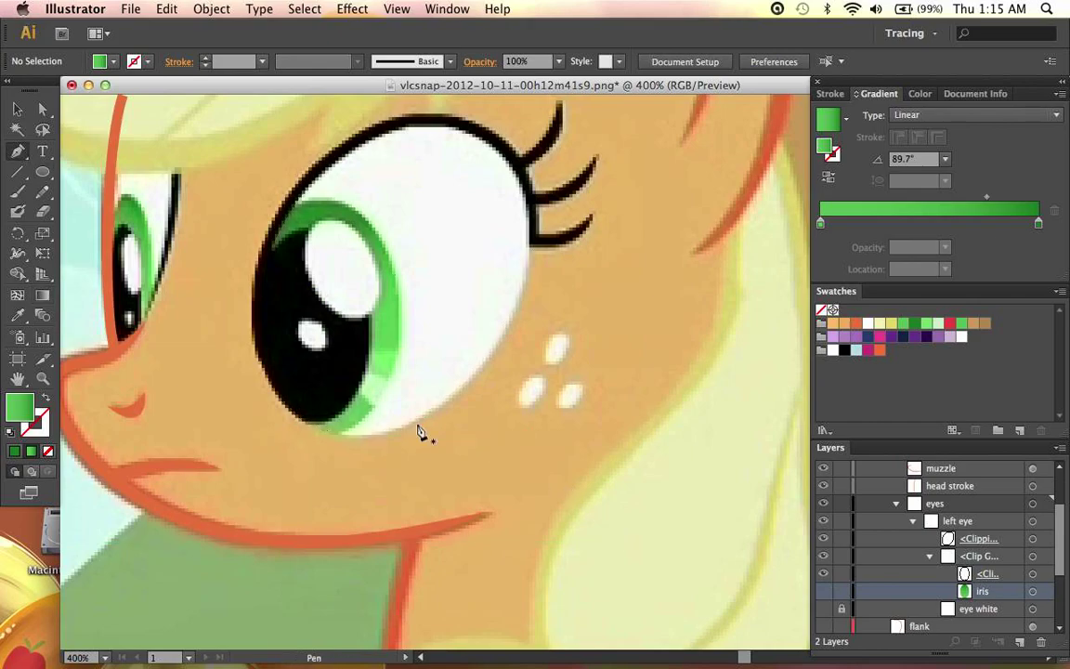
left_click(936, 324)
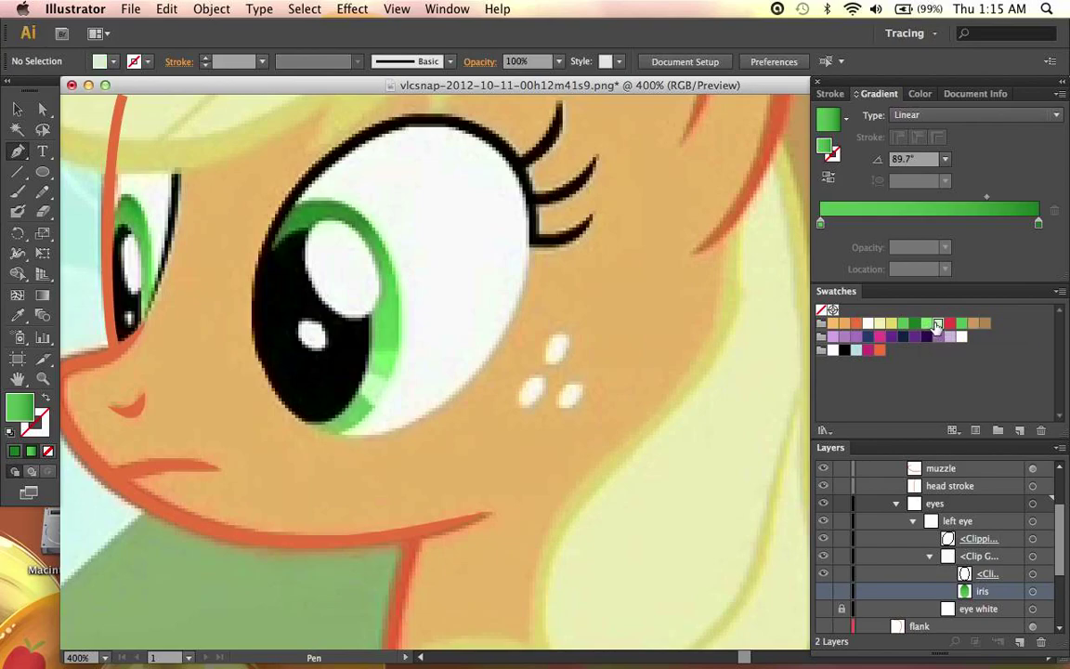
key("super+=")
key("super+=")
scroll(525, 377, "left", 3)
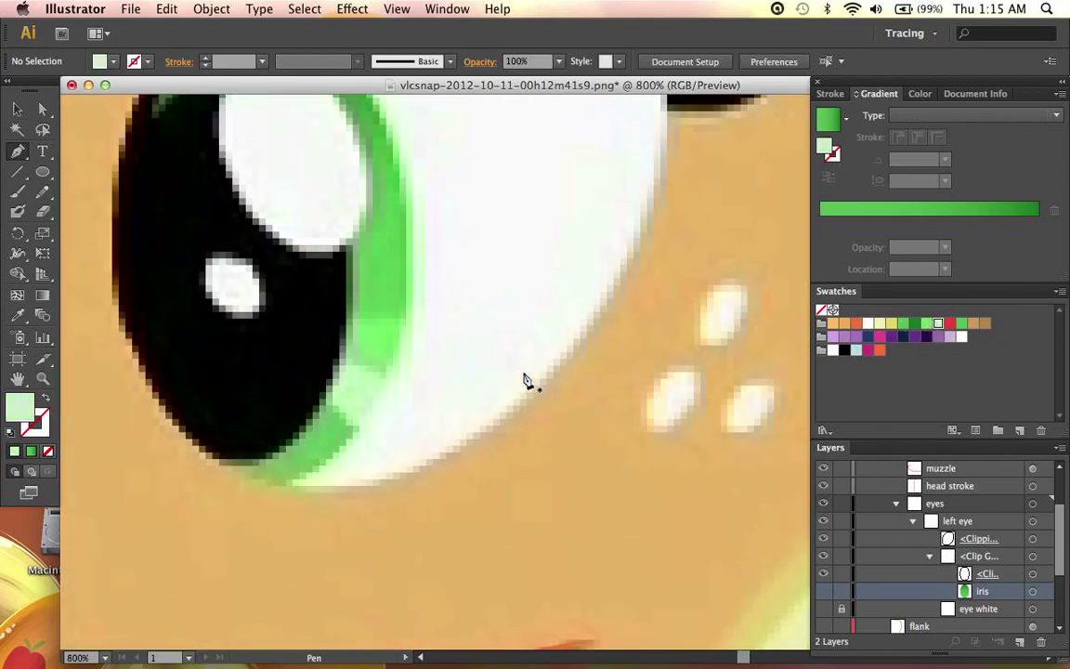
left_click(995, 576)
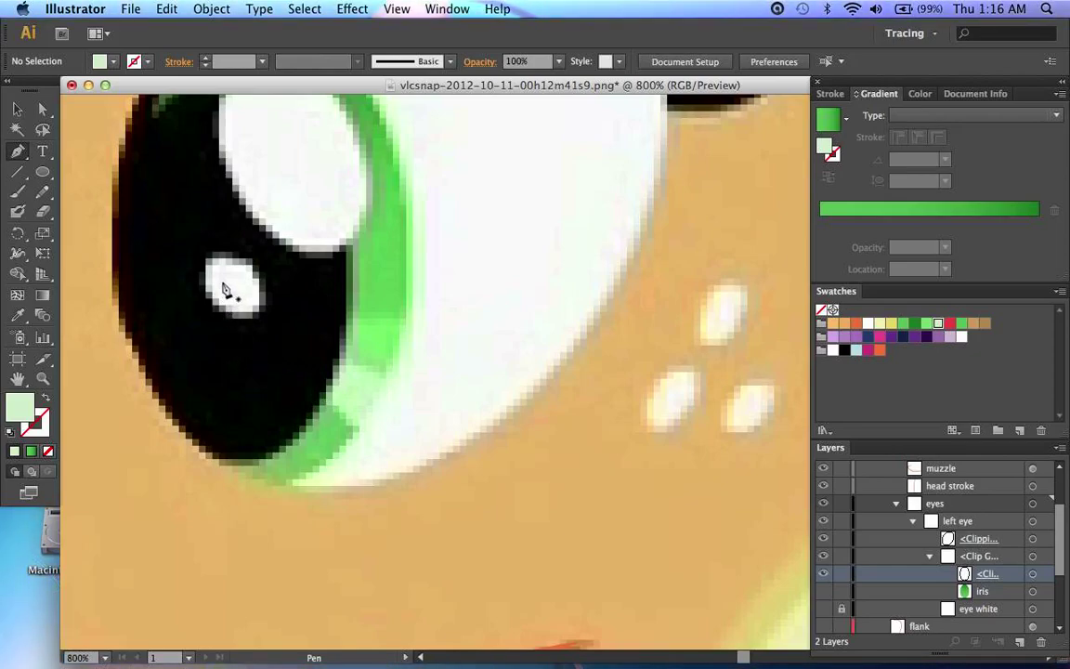
left_click_drag(223, 283, 241, 305)
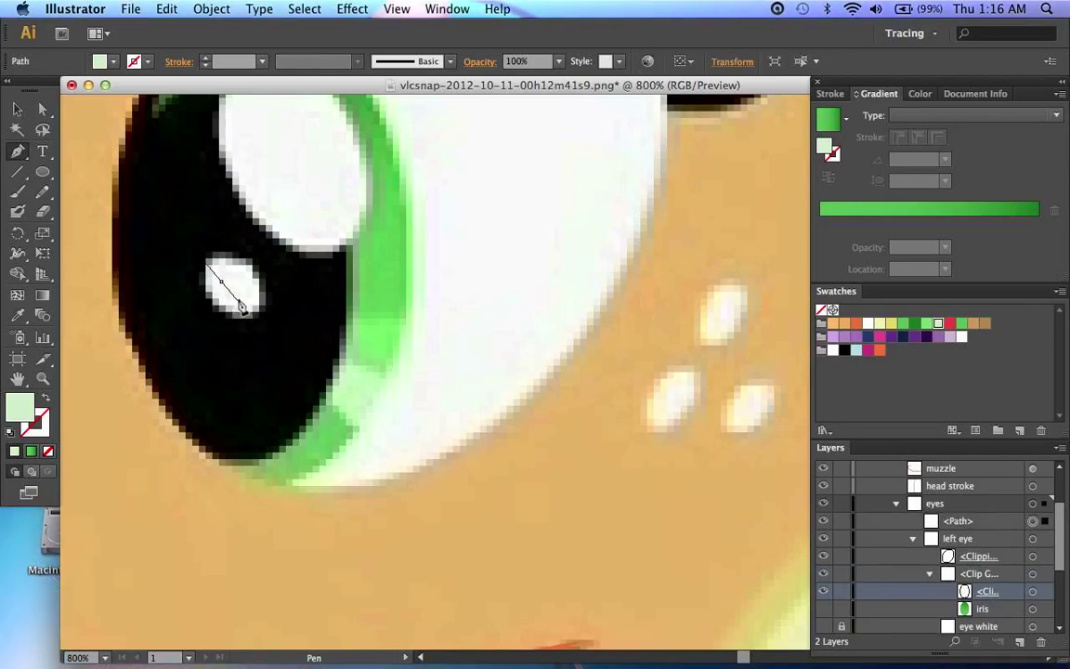
left_click_drag(369, 440, 384, 419)
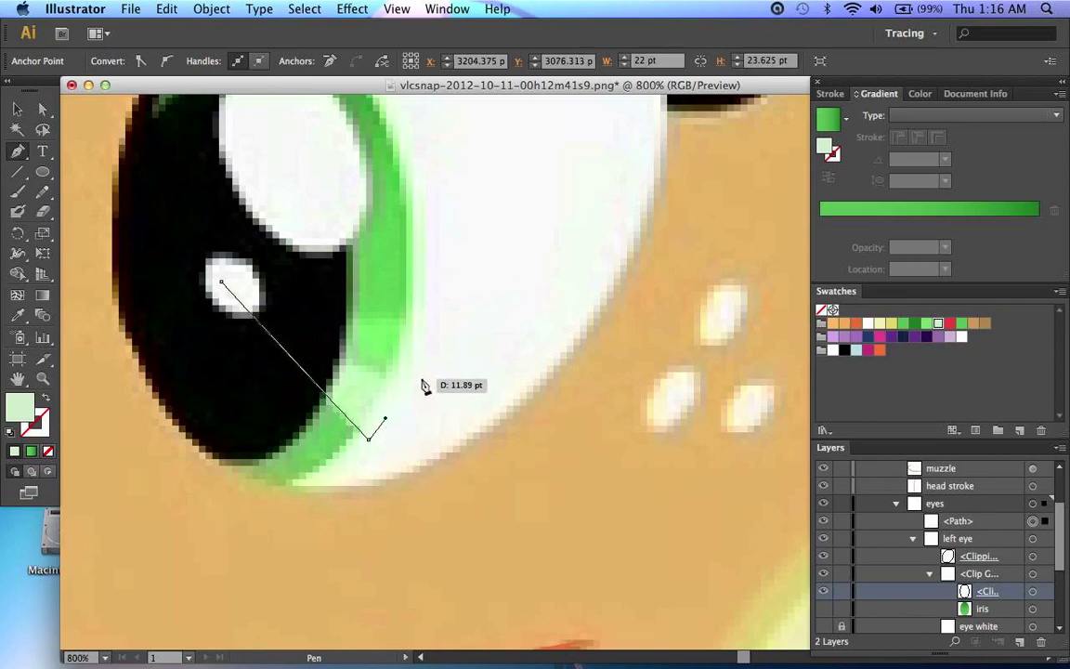
left_click_drag(423, 376, 386, 352)
left_click_drag(459, 399, 407, 389)
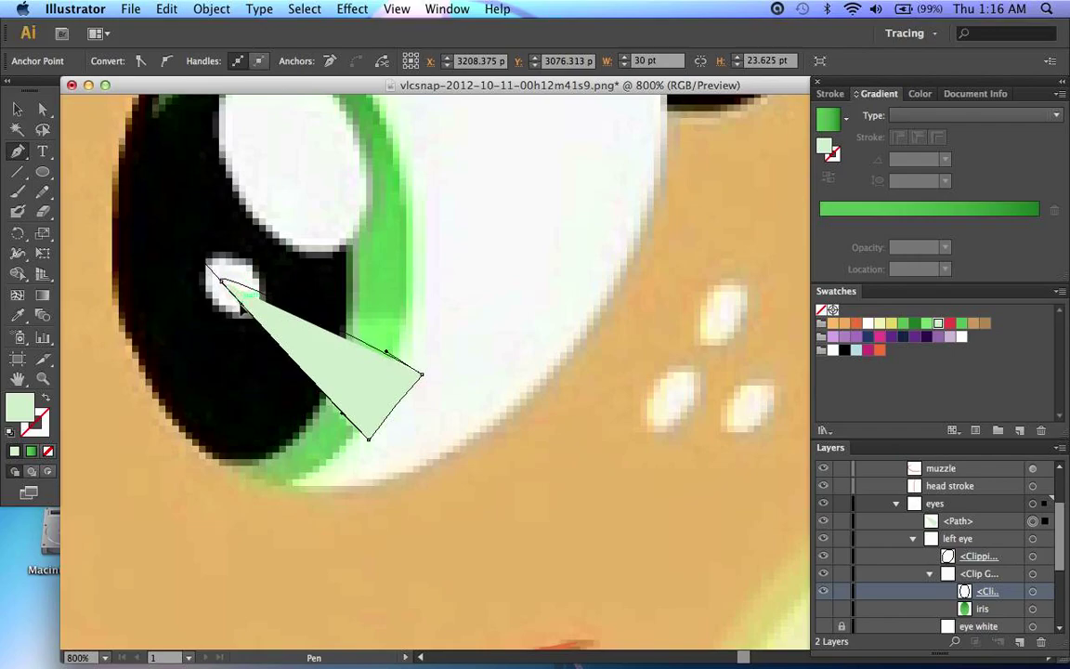
mouse_move(221, 281)
left_mouse_down()
mouse_move(206, 260)
mouse_move(239, 293)
left_mouse_up()
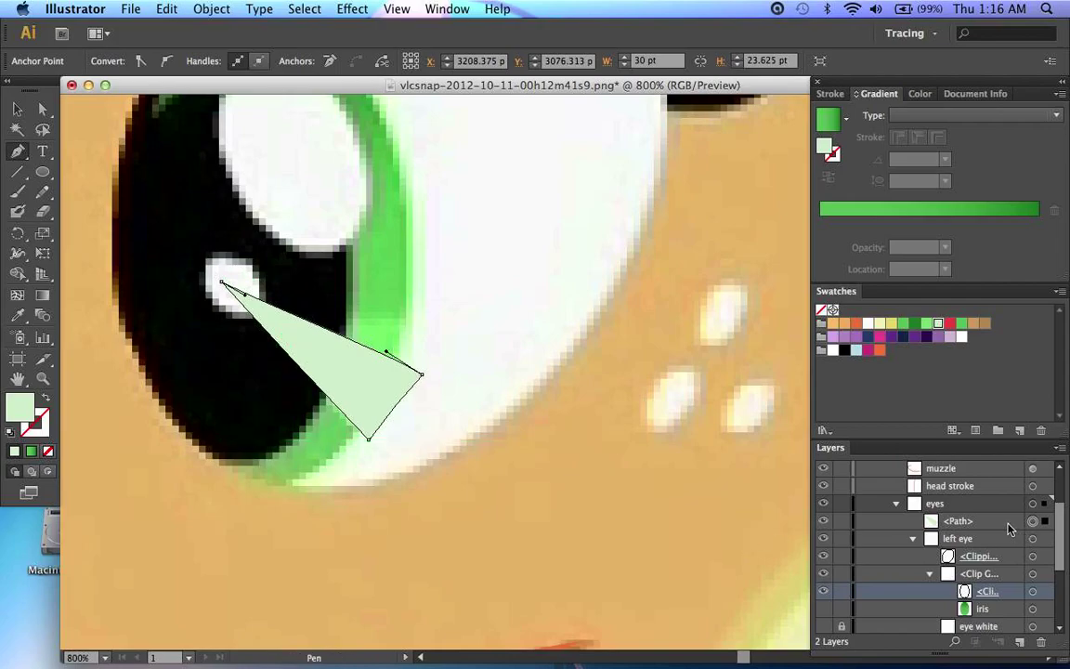
Step: Change the eyes layer's colour to Violet so its outlines stand out from the black pupil
double_click(1005, 509)
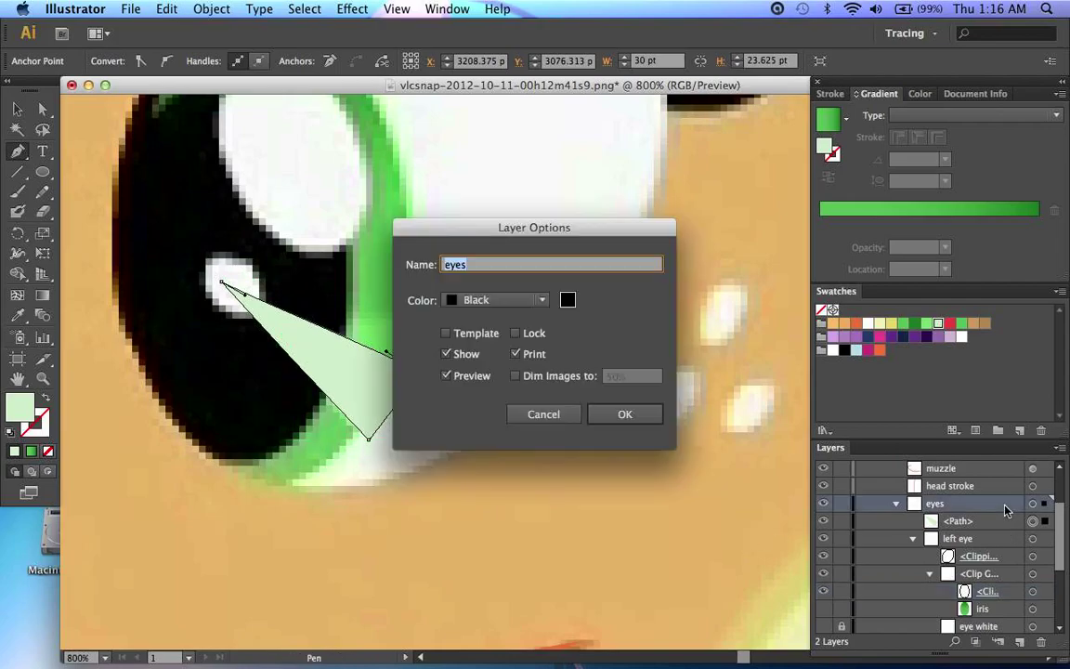
left_click(542, 299)
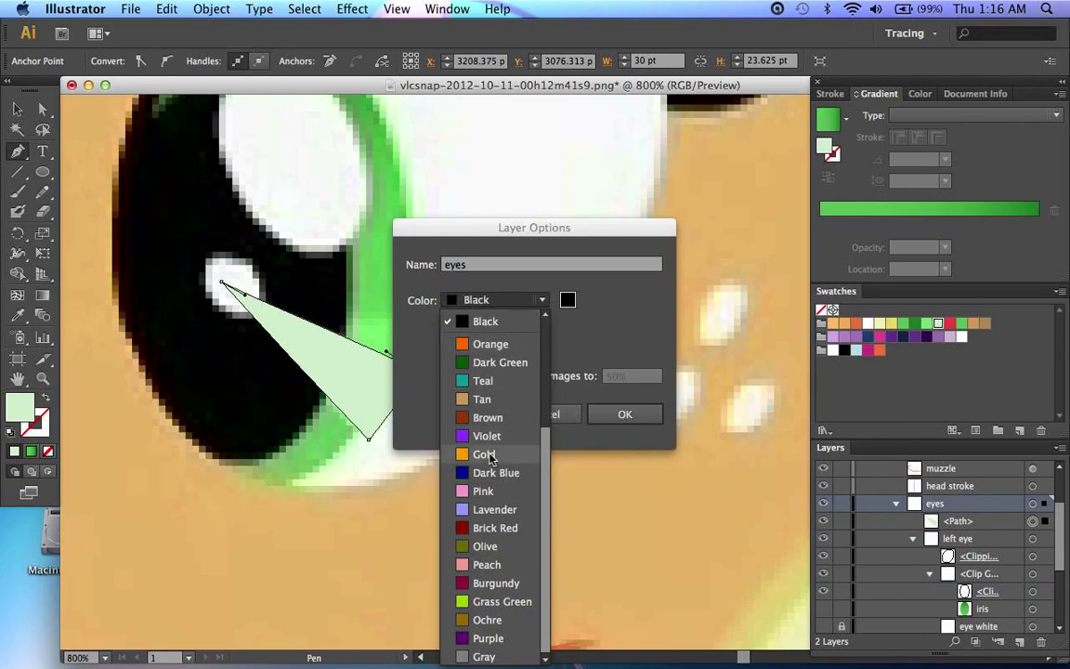
left_click(494, 437)
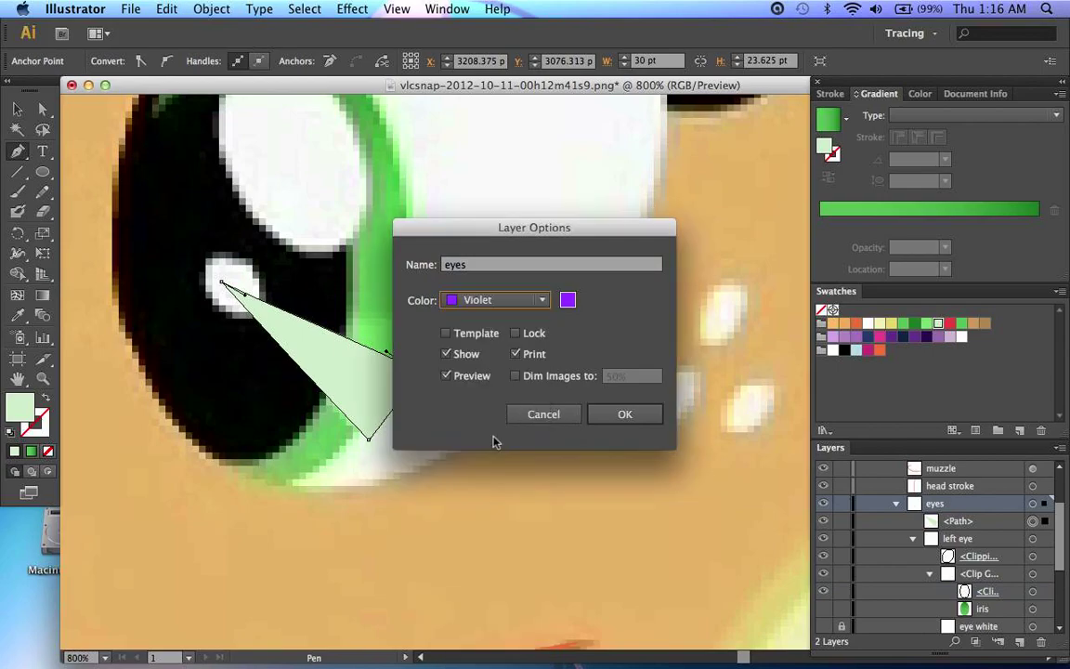
left_click(628, 413)
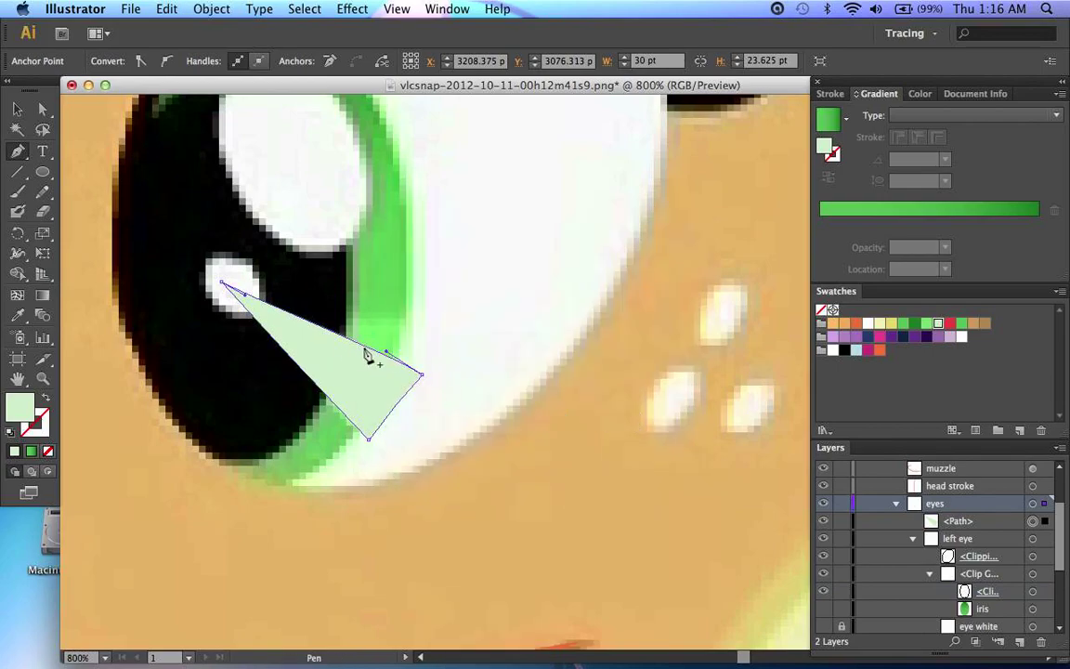
Step: Straighten the pale wedge's upper edge, then move the wedge into the clip group just above iris and hide it
left_click_drag(387, 351, 386, 356)
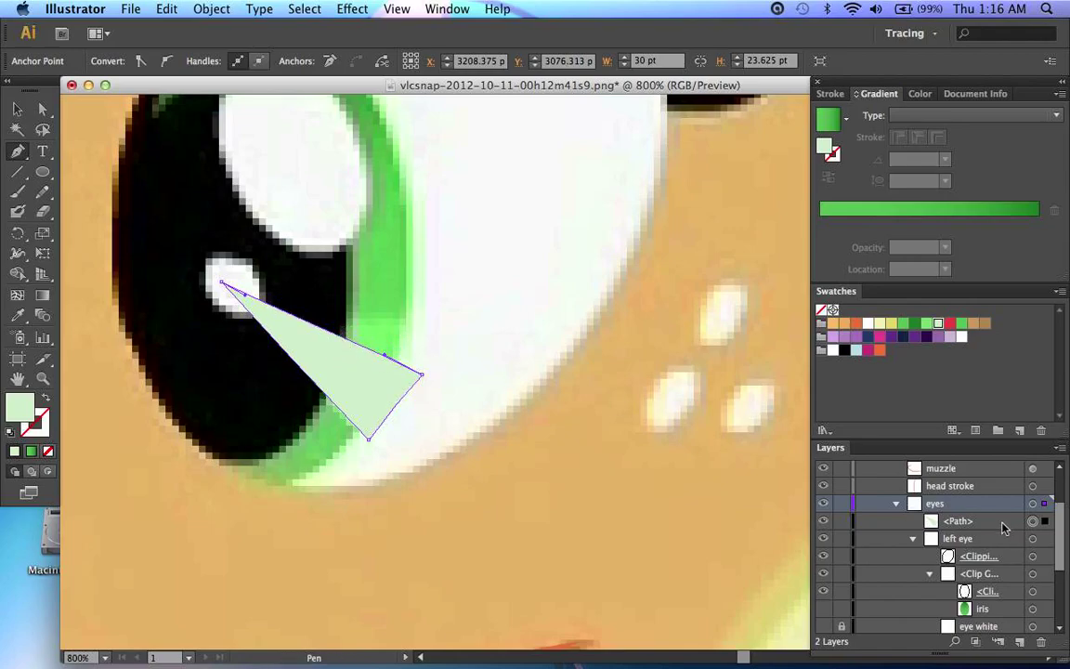
key("super+shift+a")
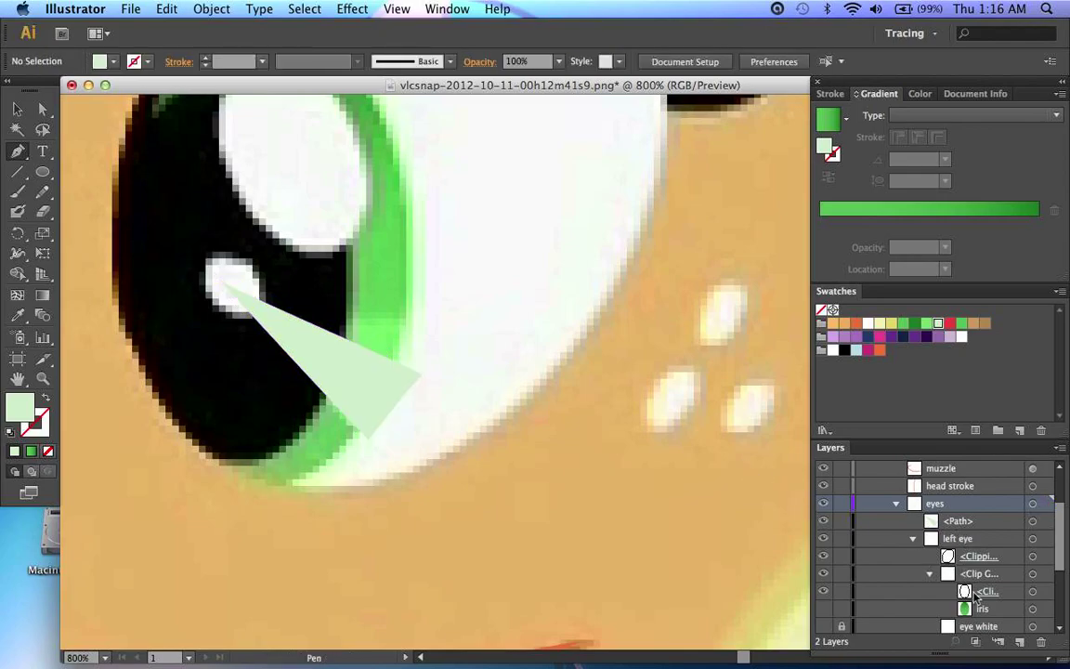
scroll(975, 595, "down", 1)
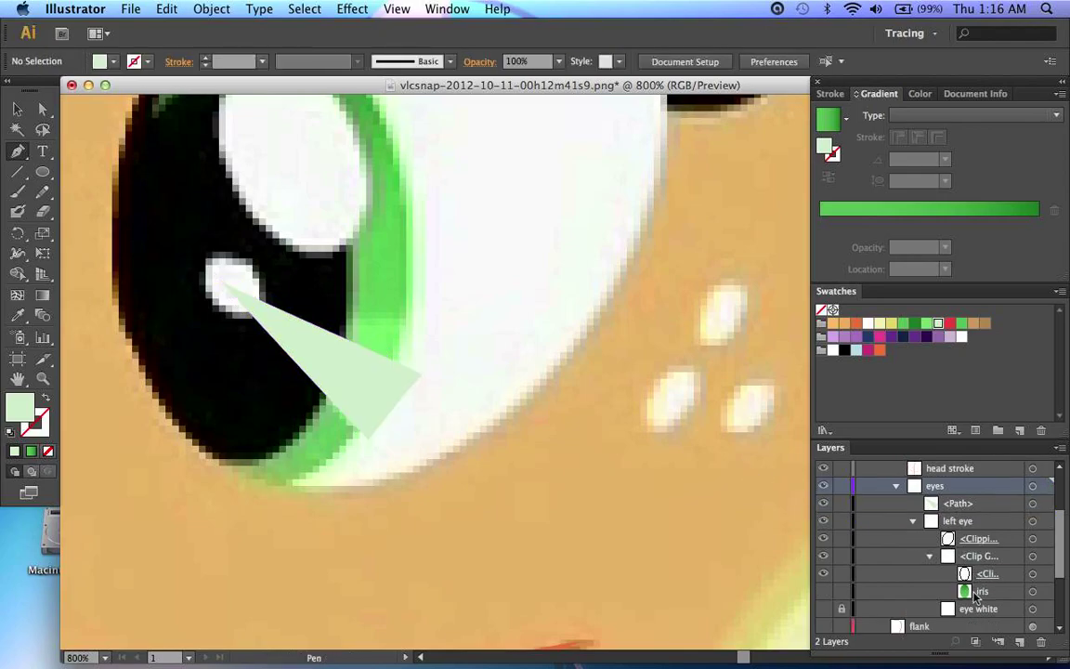
left_click(967, 505)
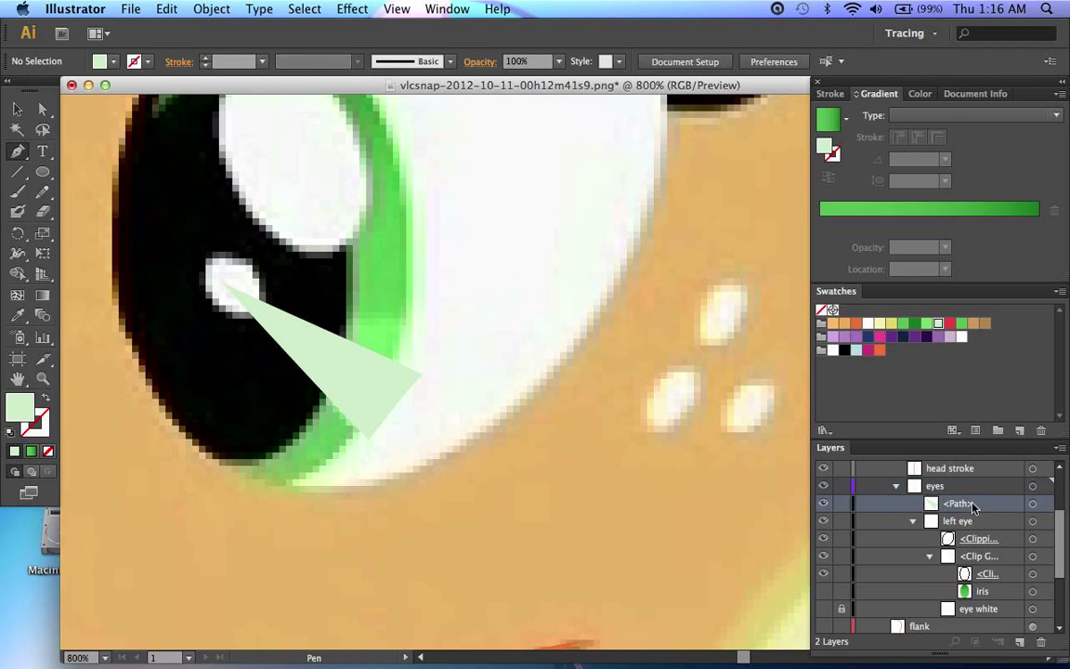
left_click_drag(973, 504, 985, 579)
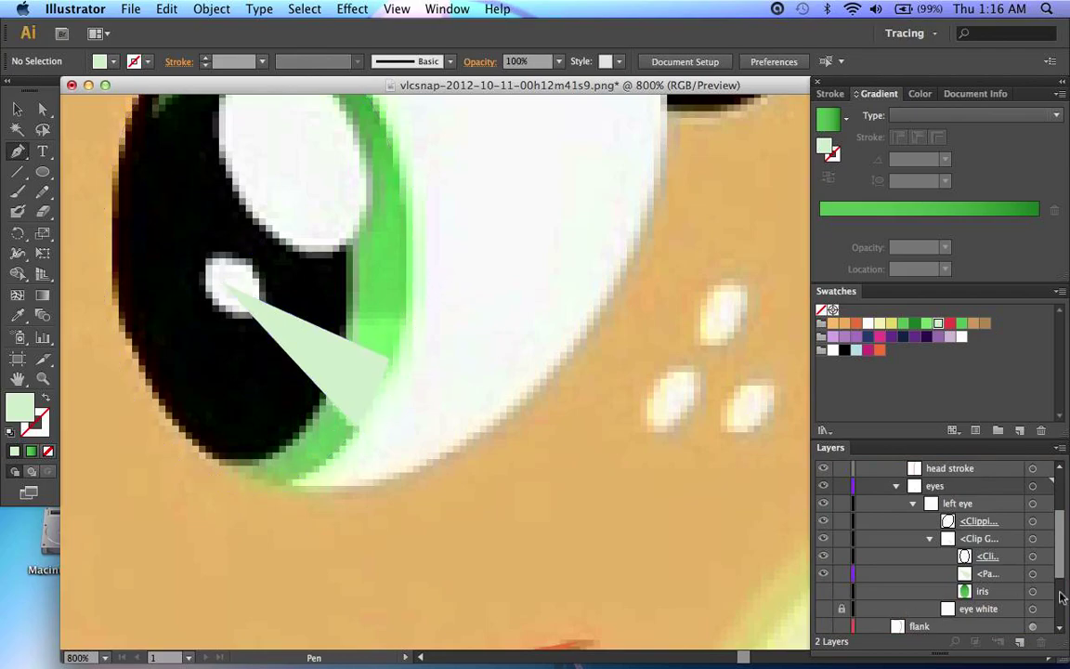
left_click(825, 575)
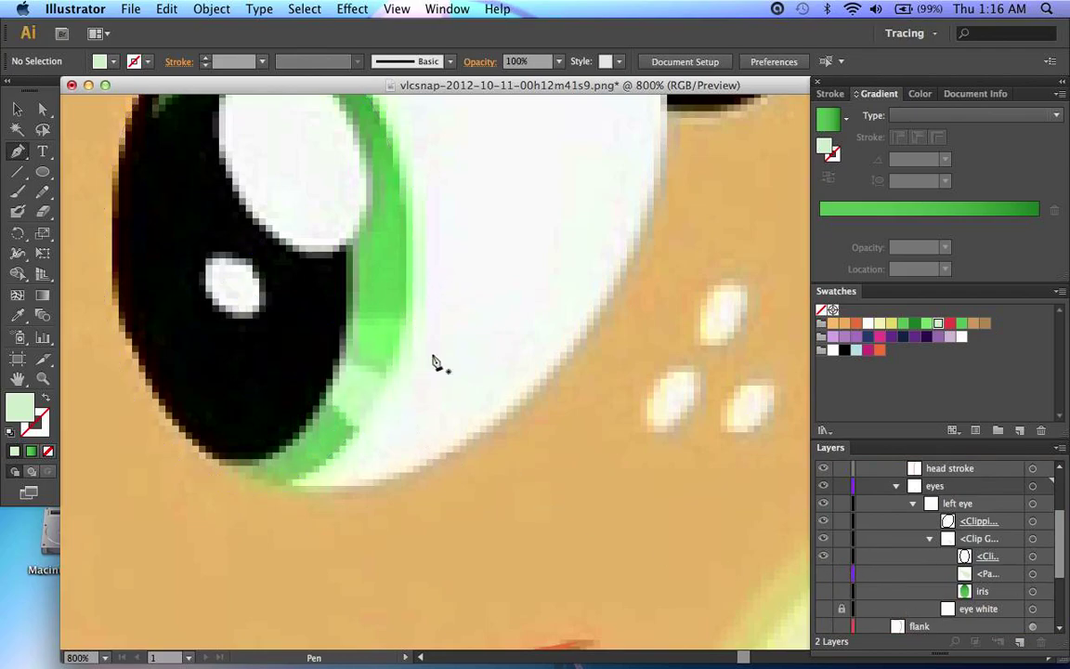
Step: Draw a light green wedge about 30.5 by 16.25 pt with the Pen tool, from the pupil's small highlight past the iris's outer edge
left_click(926, 323)
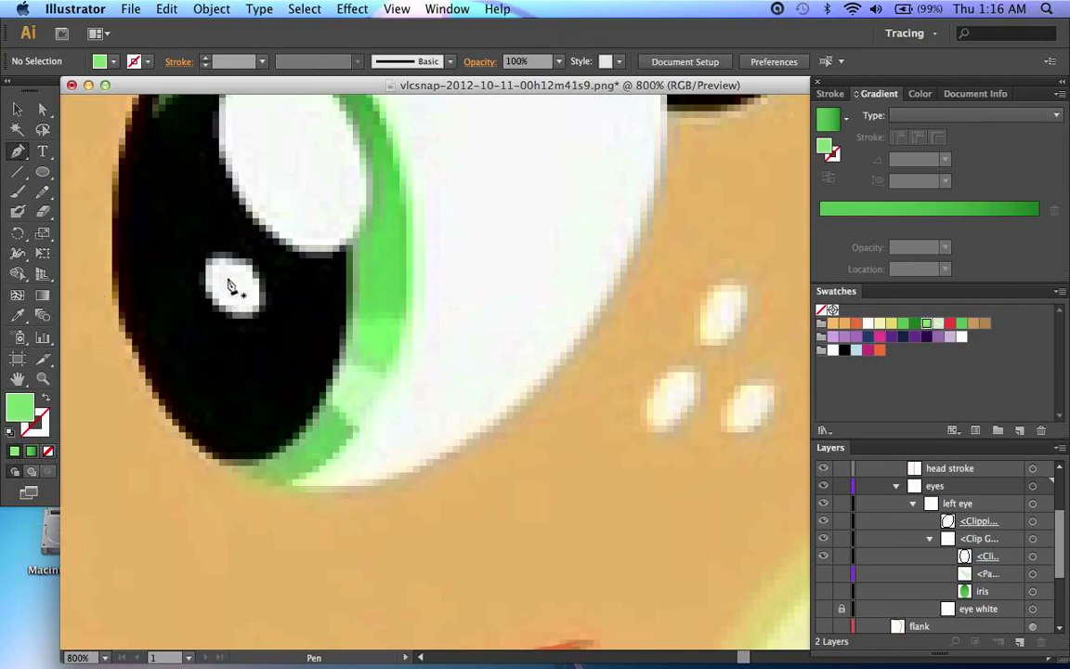
left_click_drag(230, 282, 253, 300)
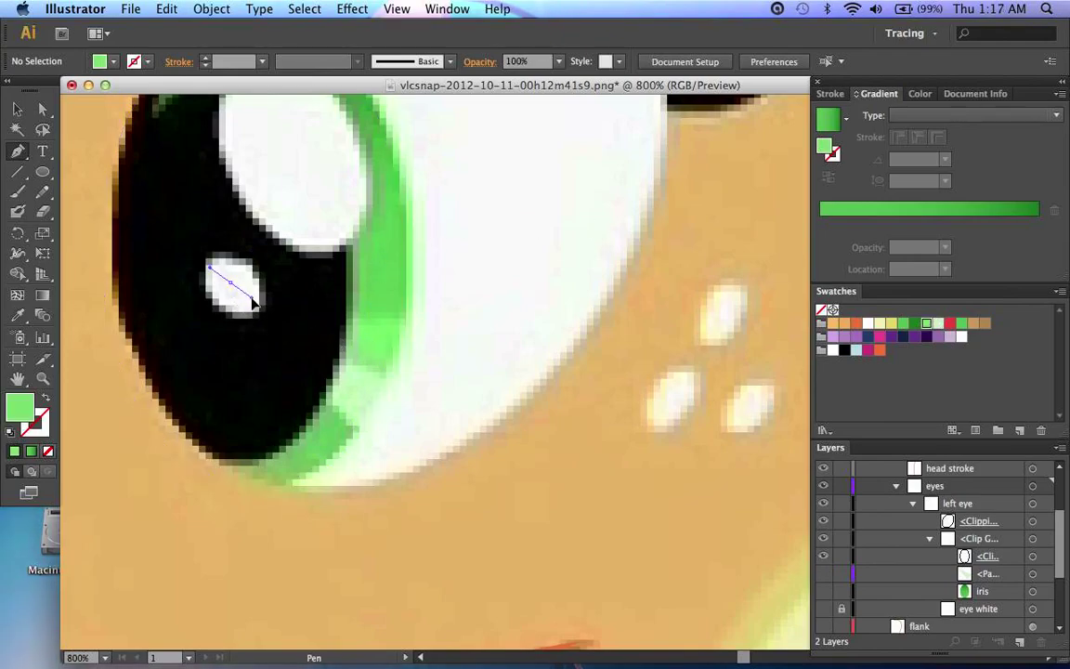
left_click_drag(412, 391, 399, 324)
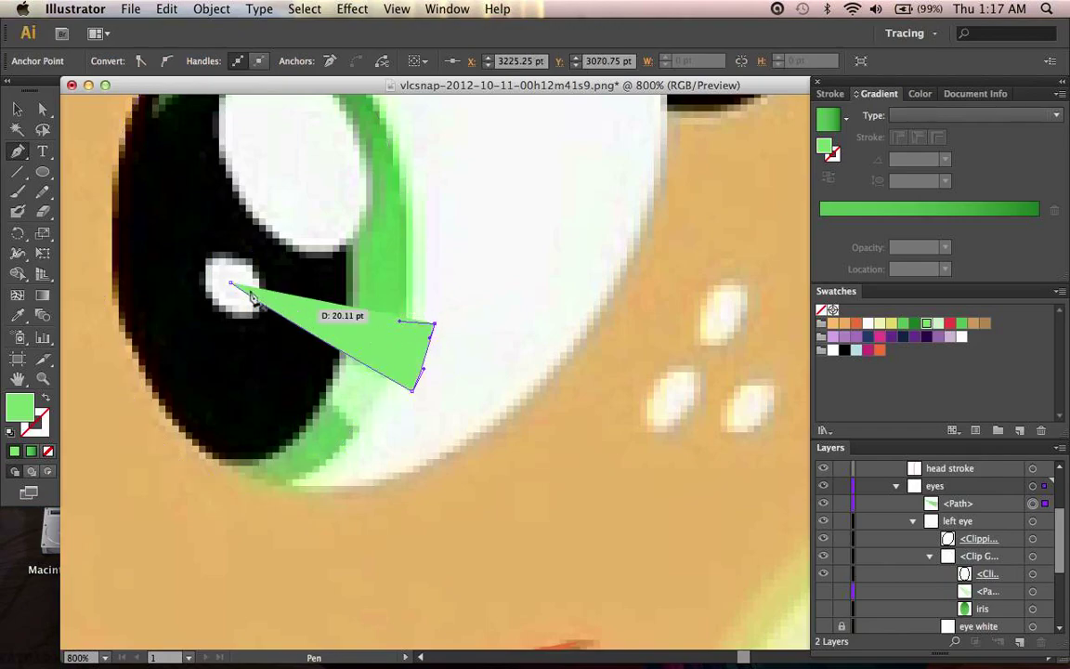
left_click_drag(232, 286, 263, 303)
left_click_drag(197, 259, 272, 284)
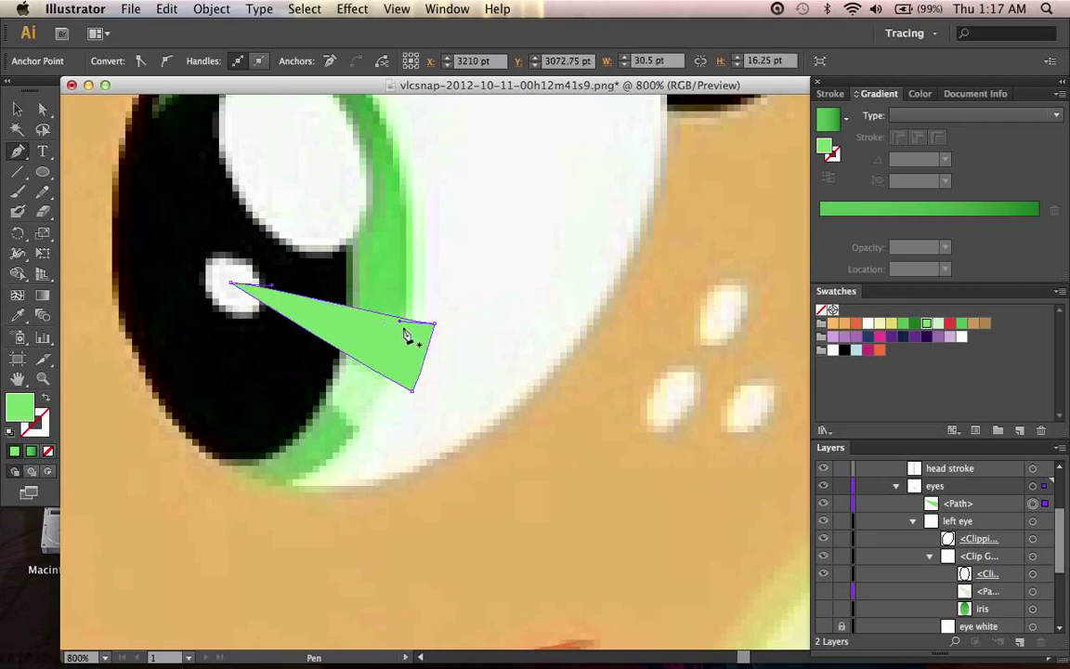
Step: Lower the light green wedge's upper outer corner about 1 pt and straighten its upper edge with the fill off, then restore the fill
key("slash")
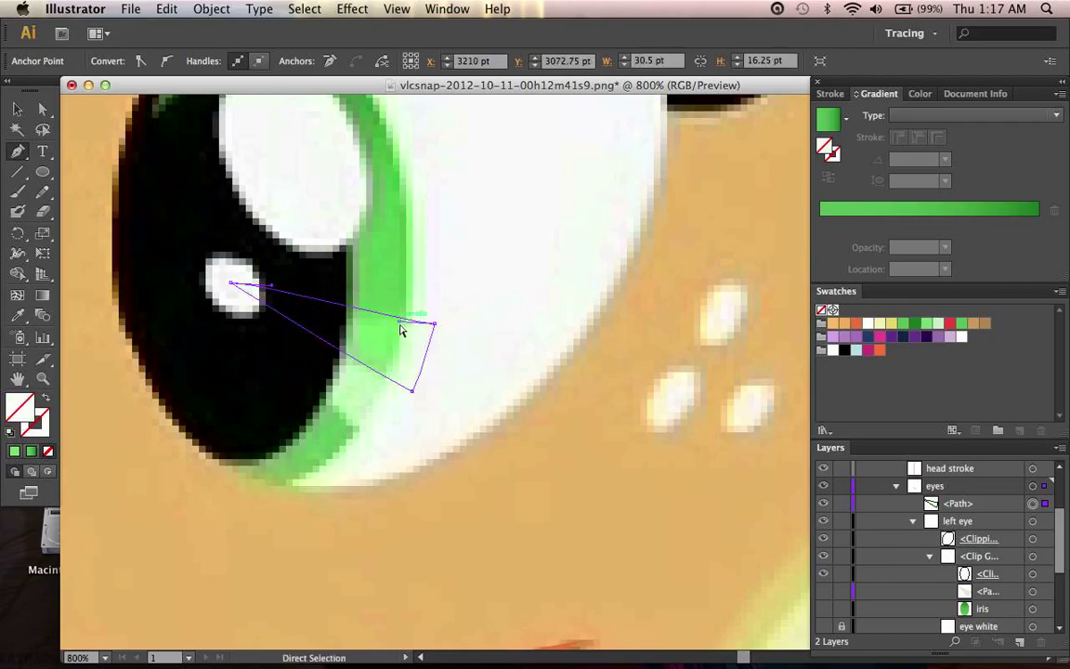
left_click_drag(400, 318, 401, 318)
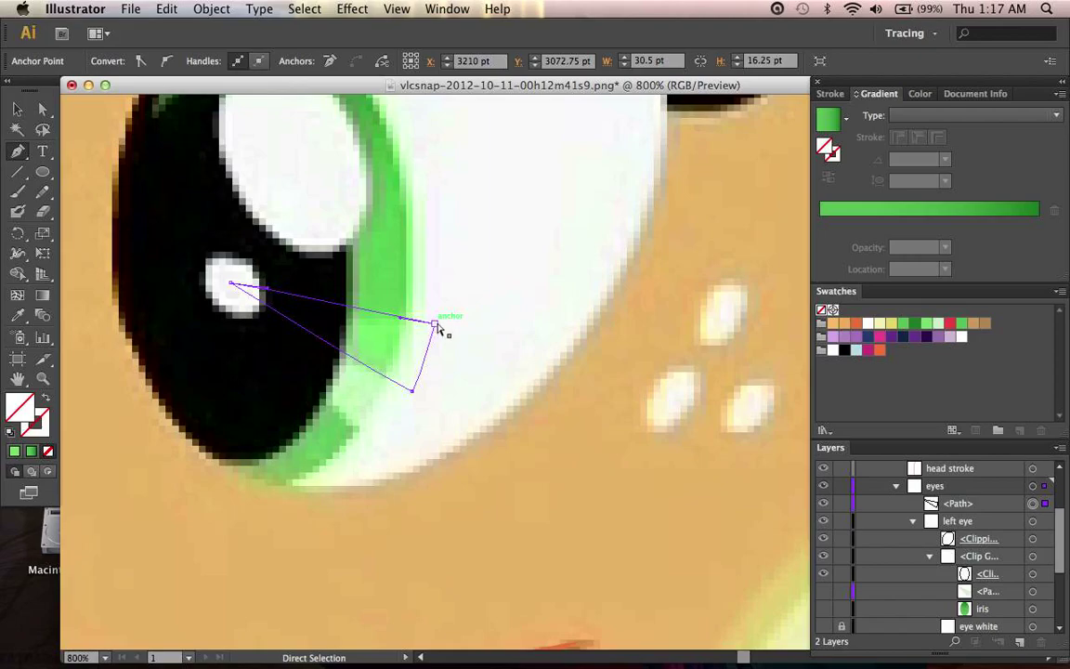
left_click_drag(436, 324, 435, 331)
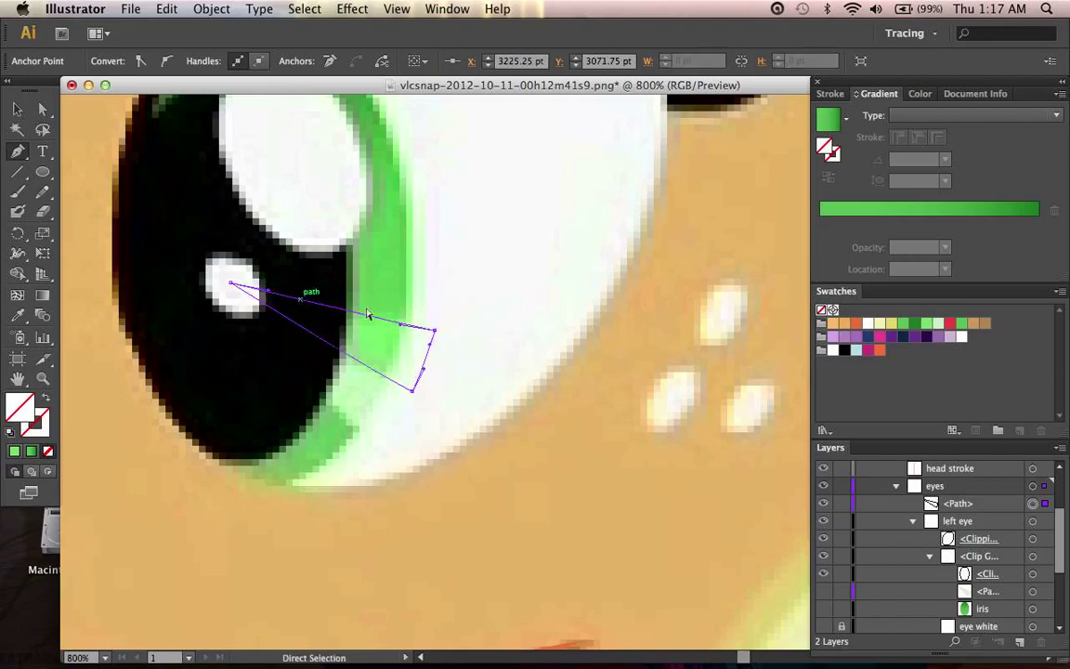
left_click_drag(401, 324, 402, 325)
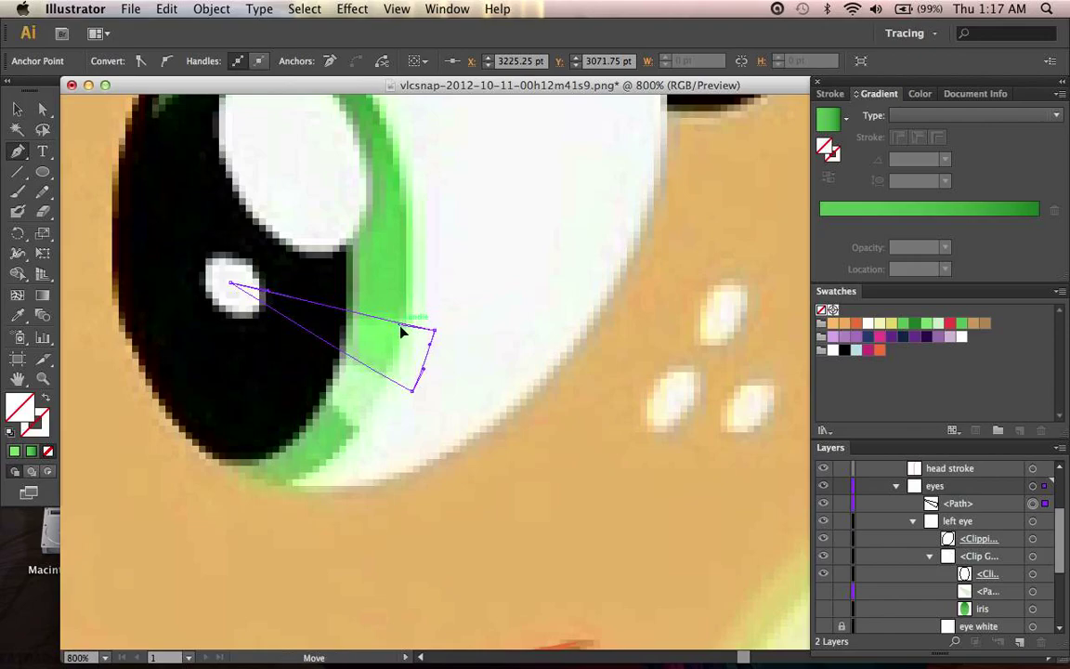
key("comma")
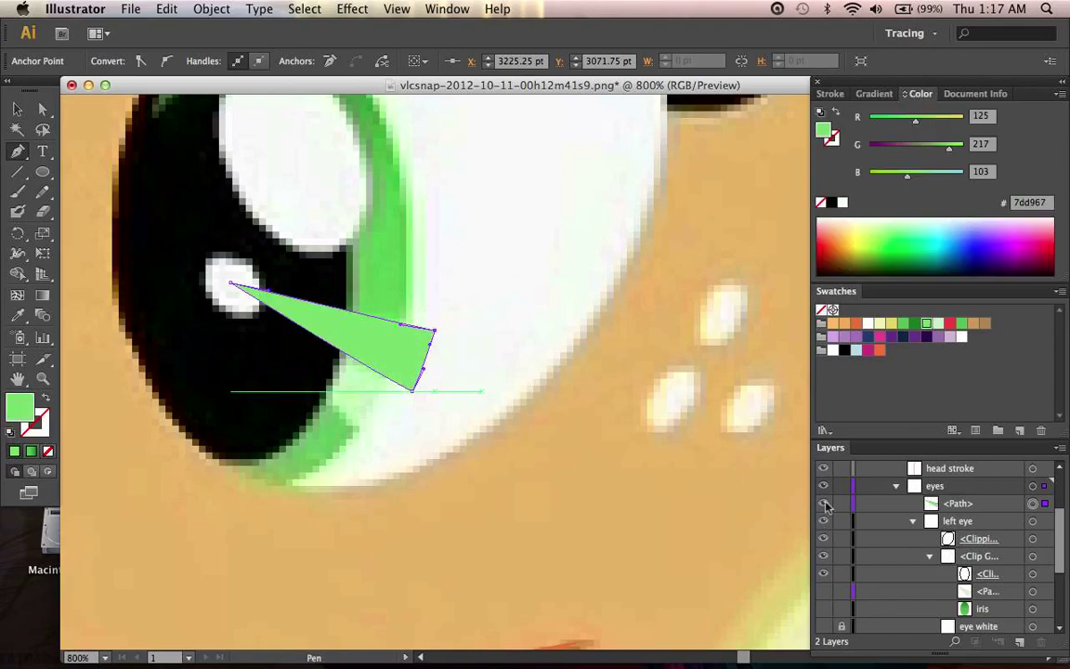
Step: Move the light green wedge into the clip group above the pale wedge, then show the pale wedge and iris
scroll(1015, 581, "down", 3)
scroll(990, 558, "up", 2)
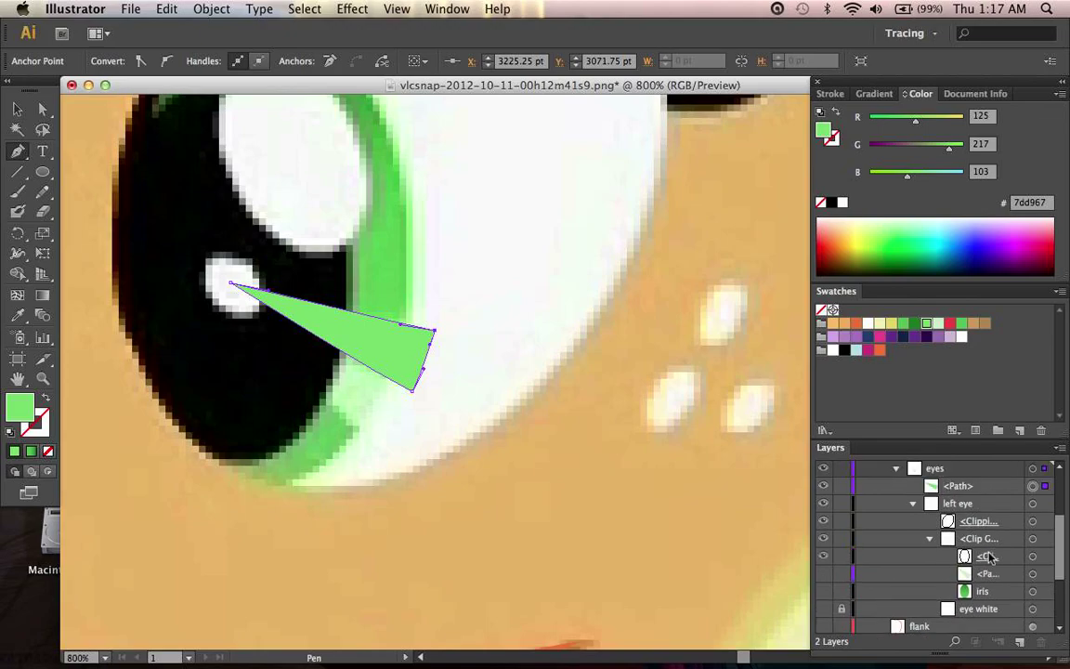
left_click_drag(978, 495, 990, 569)
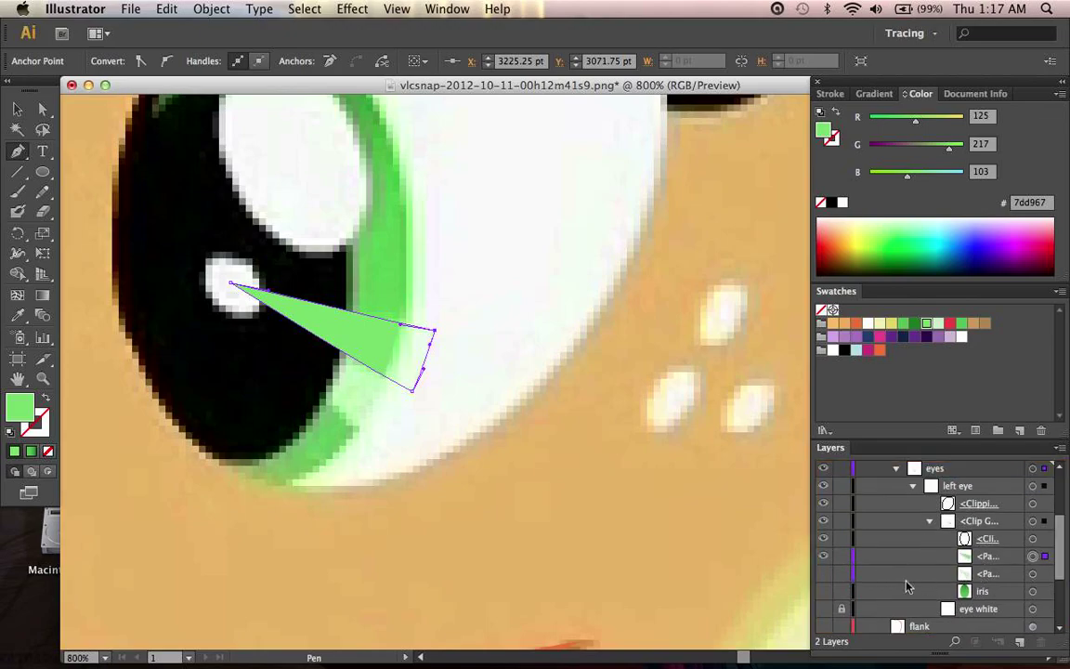
left_click(823, 574)
key("super+shift+a")
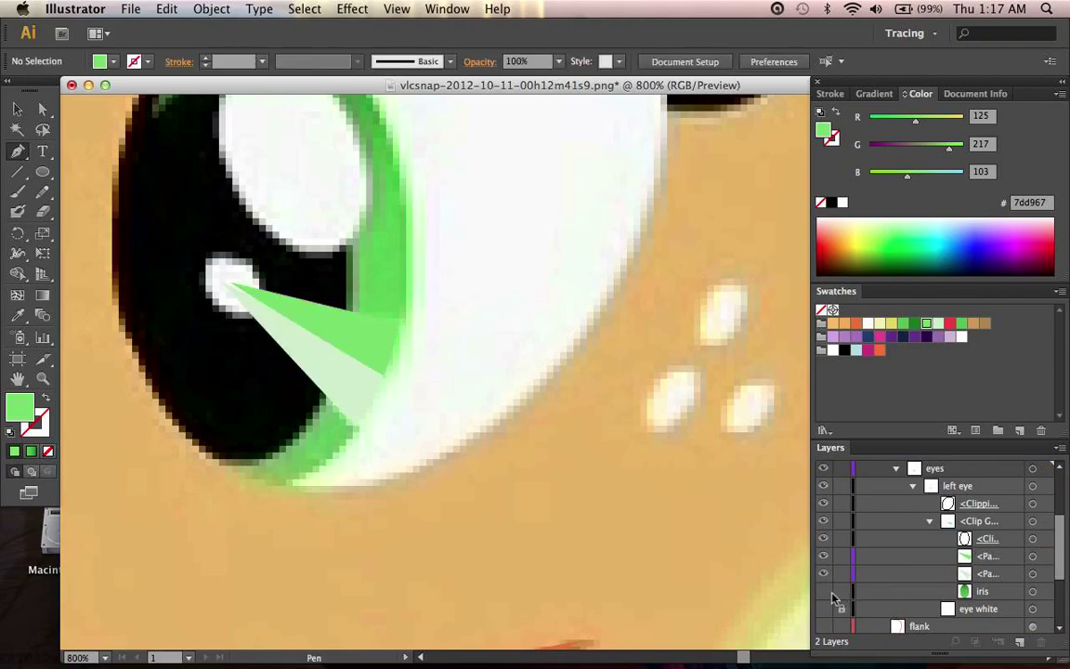
left_click(823, 591)
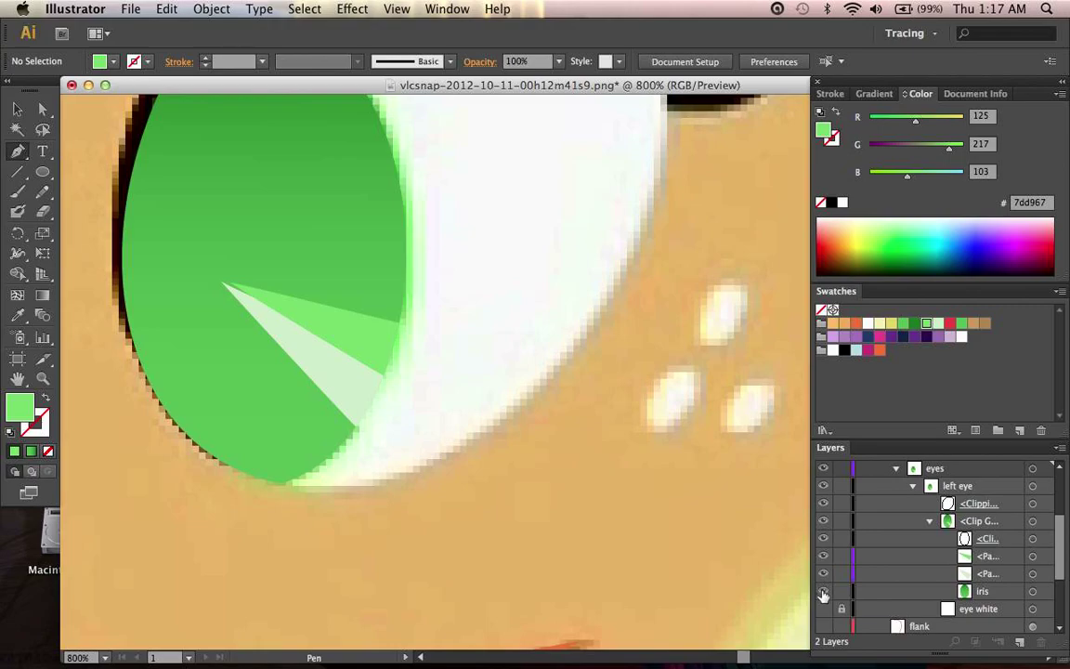
Step: Move the light green wedge's inner tip onto the pale wedge's tip and deselect it
left_click(260, 299, "super")
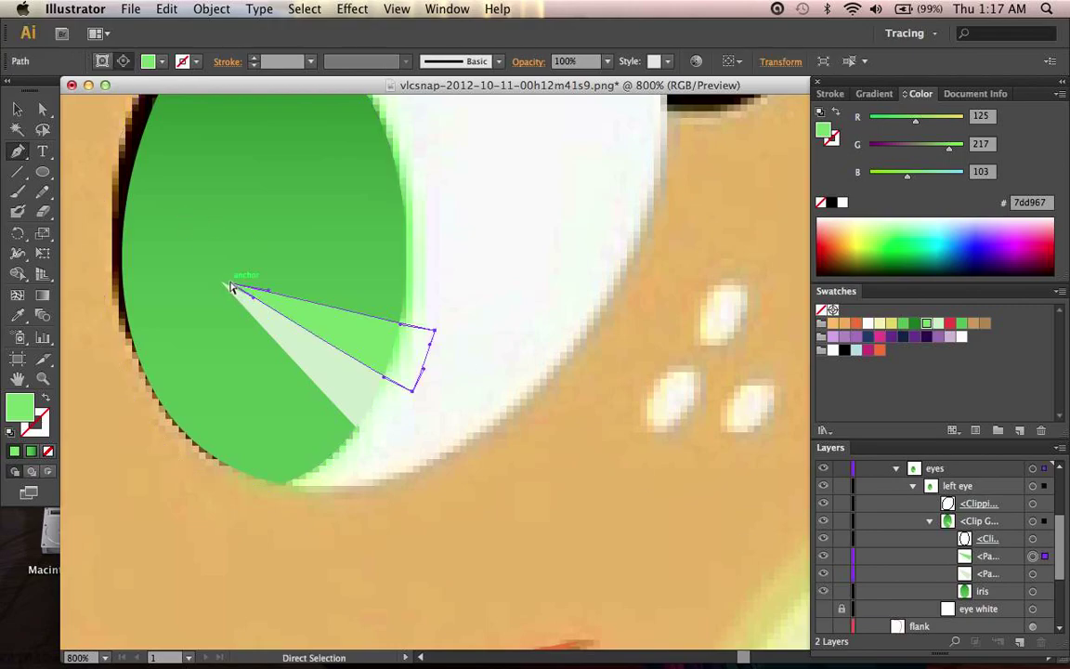
key("a")
left_click_drag(233, 288, 222, 283)
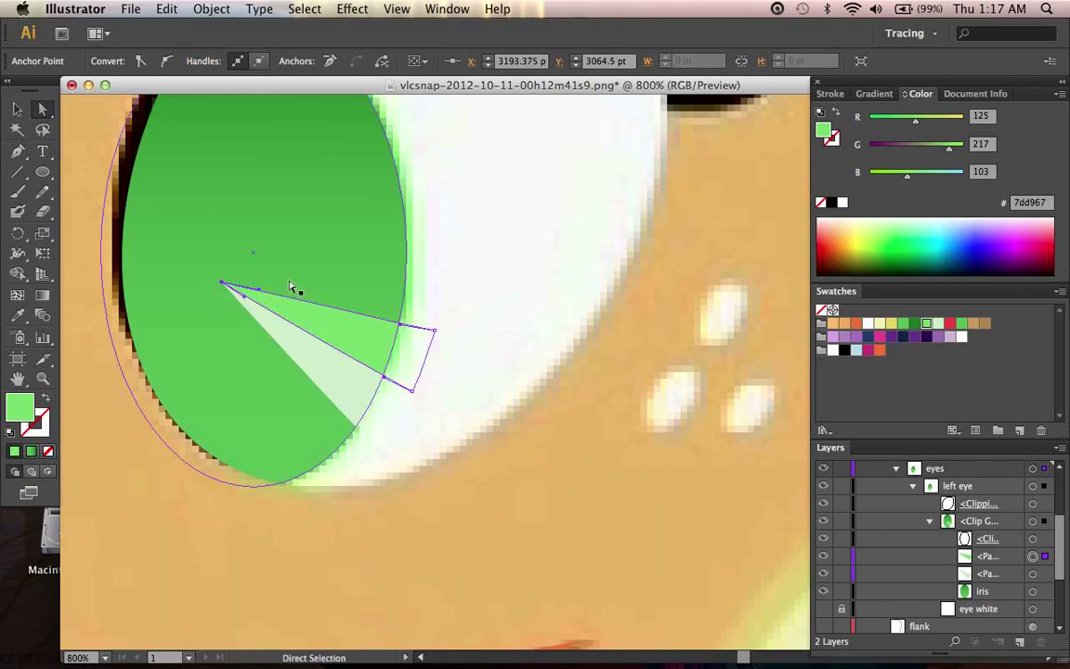
left_click(494, 286, "super")
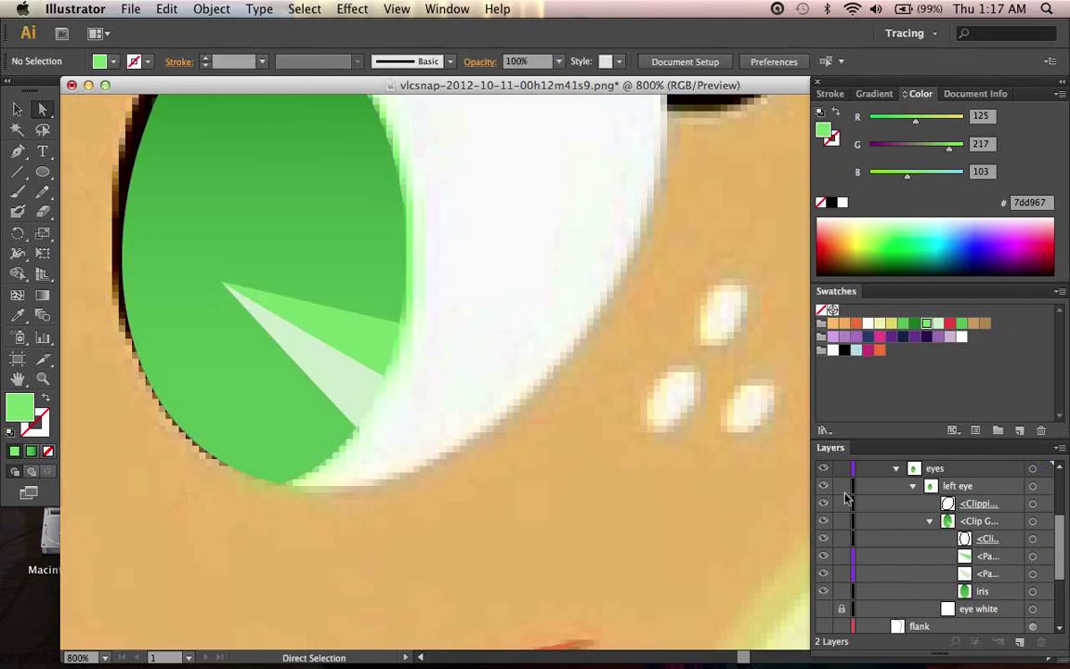
Step: Hide iris, then collapse and hide the clip group that holds the iris and wedges
key("super+minus")
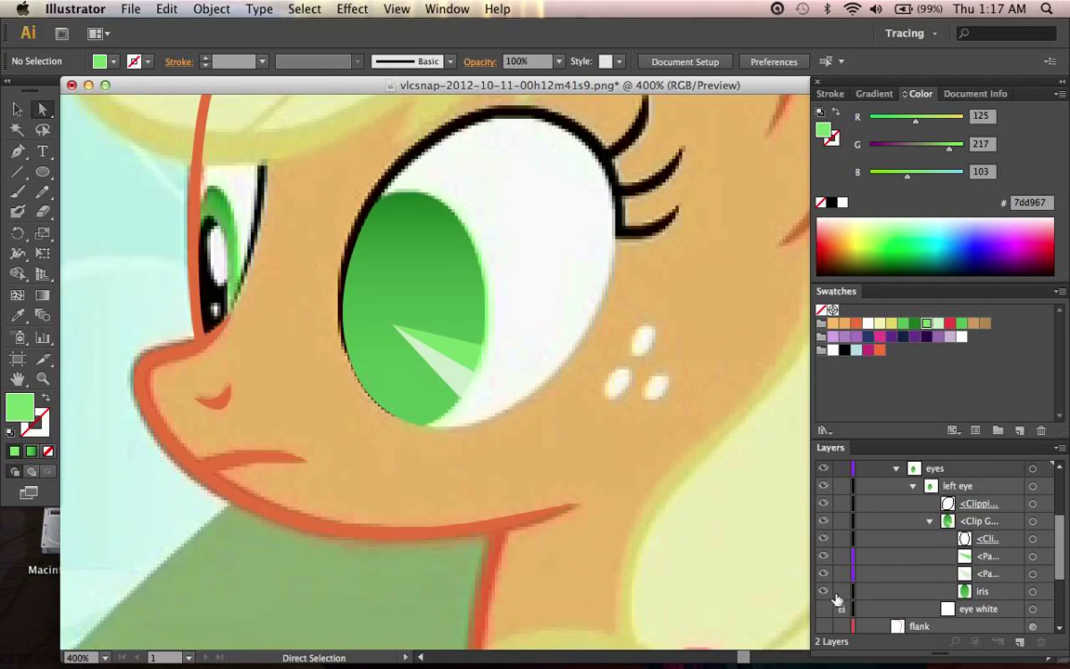
left_click(829, 595)
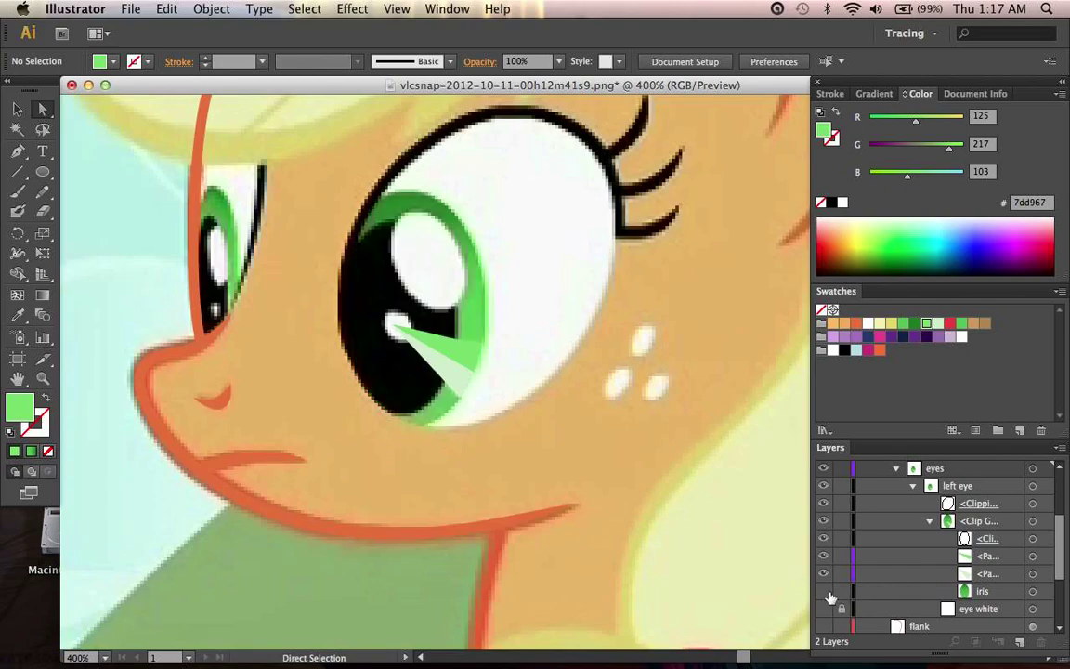
left_click(930, 524)
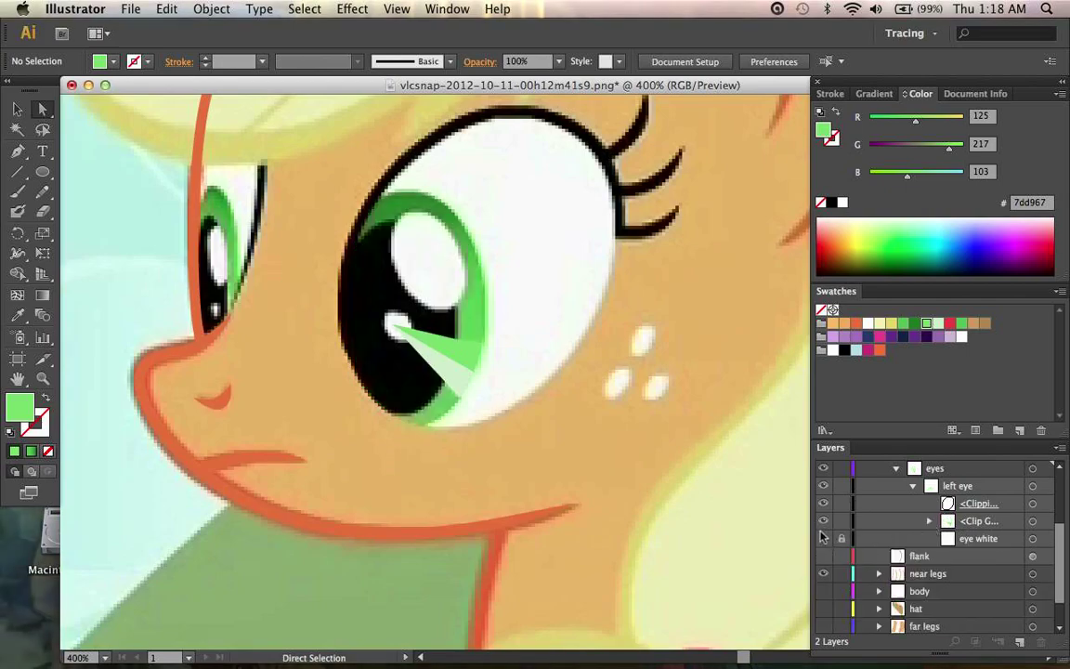
Step: Draw a black, strokeless ellipse about the size of the near eye's pupil with the Ellipse tool
scroll(650, 553, "up", 1)
key("l")
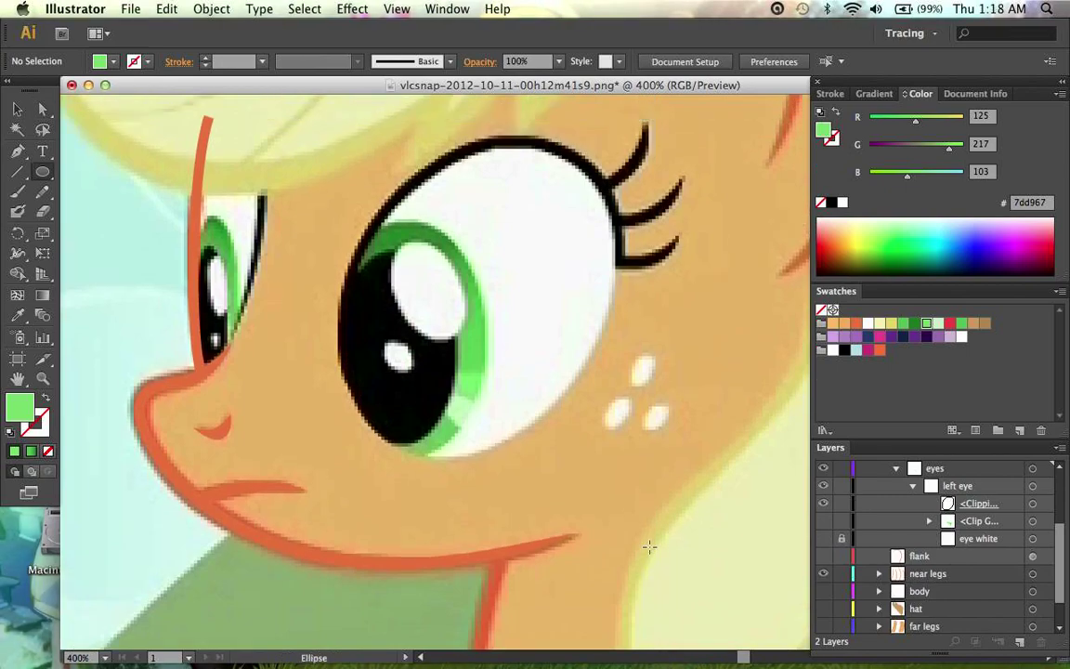
left_click(845, 350)
scroll(655, 324, "up", 1)
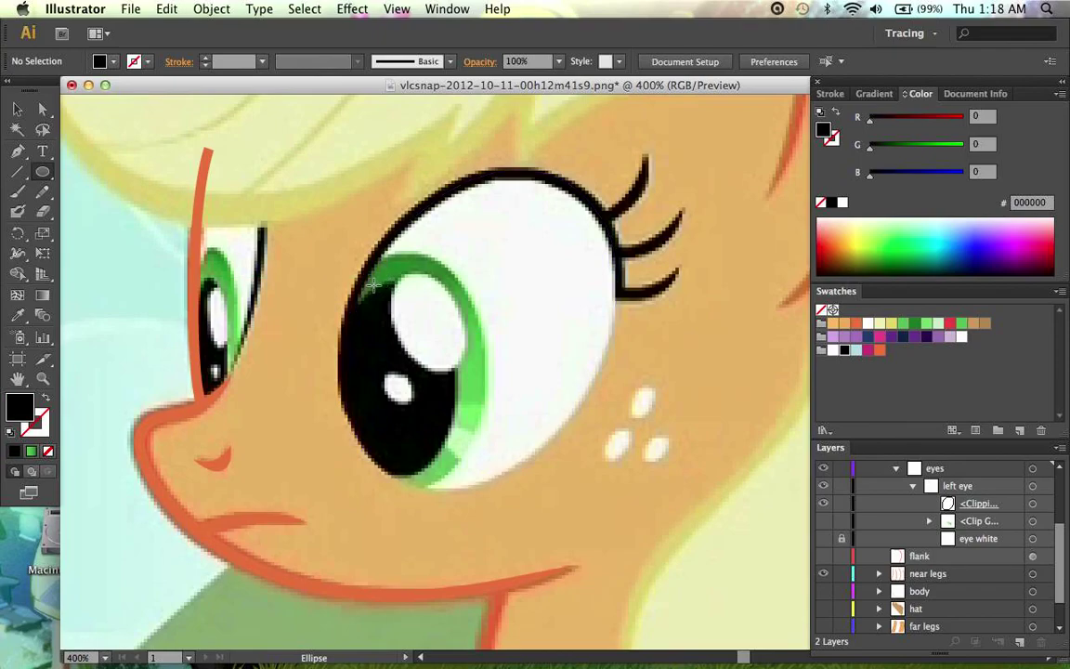
left_click_drag(392, 282, 475, 478)
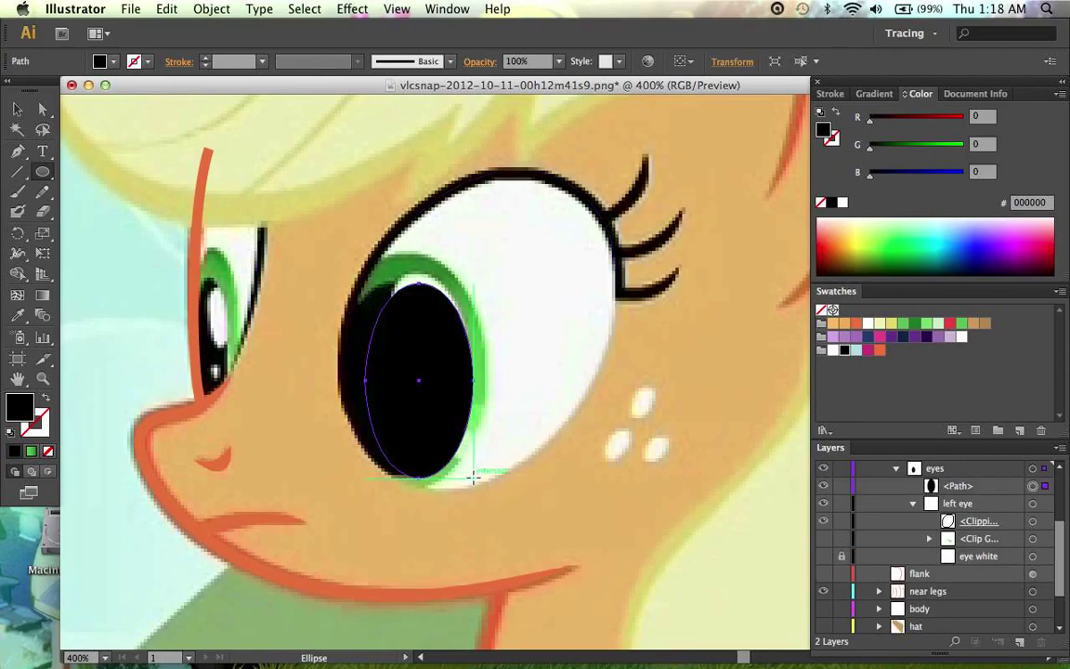
Step: Align and widen the black ellipse to match the pupil, then move it into left eye between the clipping path and clip group
key("v")
left_click_drag(455, 421, 428, 418)
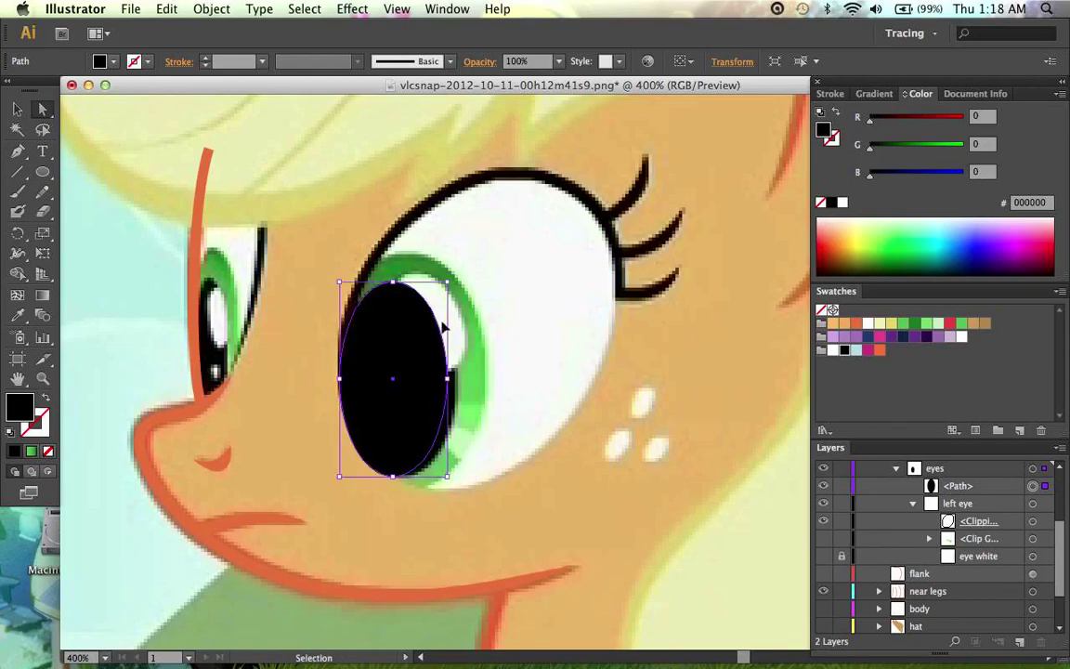
left_click_drag(449, 380, 461, 382)
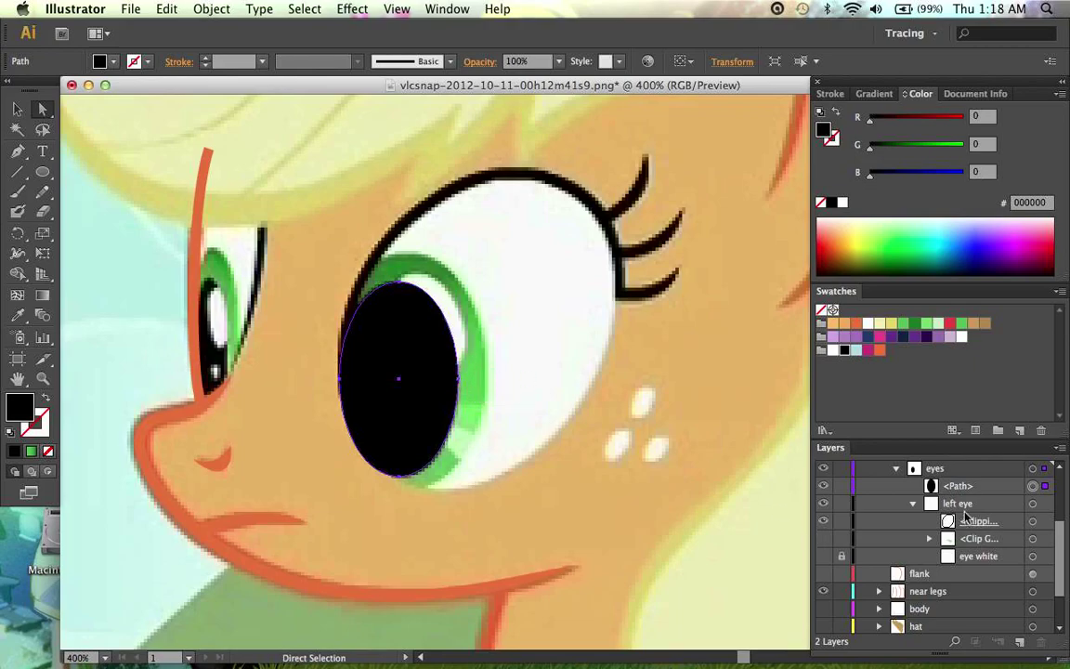
left_click_drag(969, 487, 977, 522)
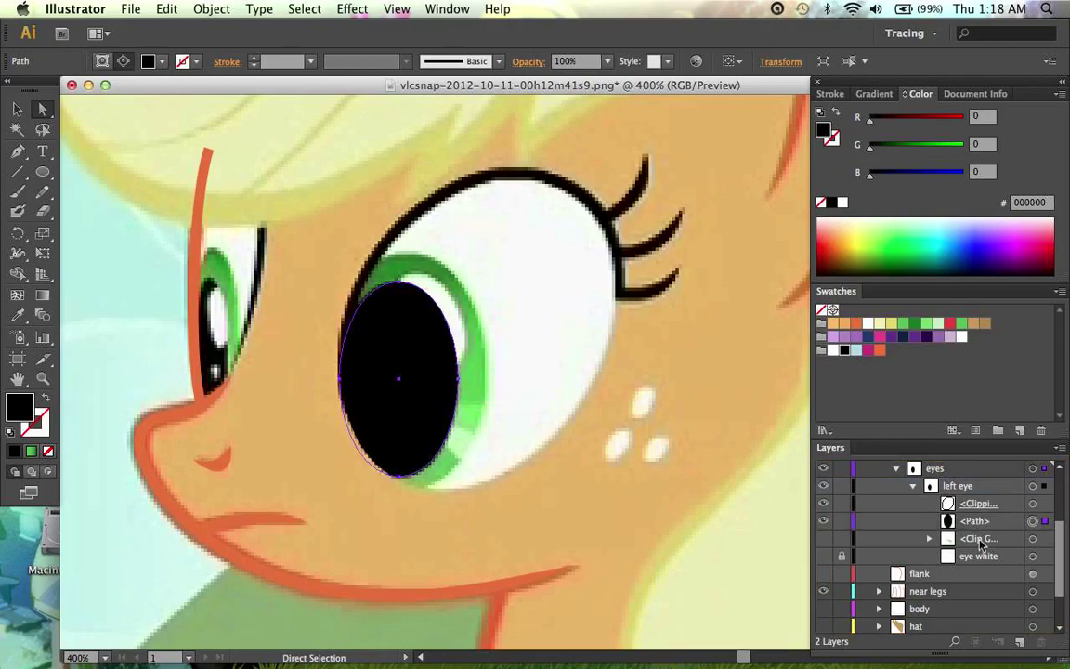
Step: Rename the clip group in left eye as iris, then deselect everything and hide the black pupil path
double_click(980, 540)
type("iris")
key("Return")
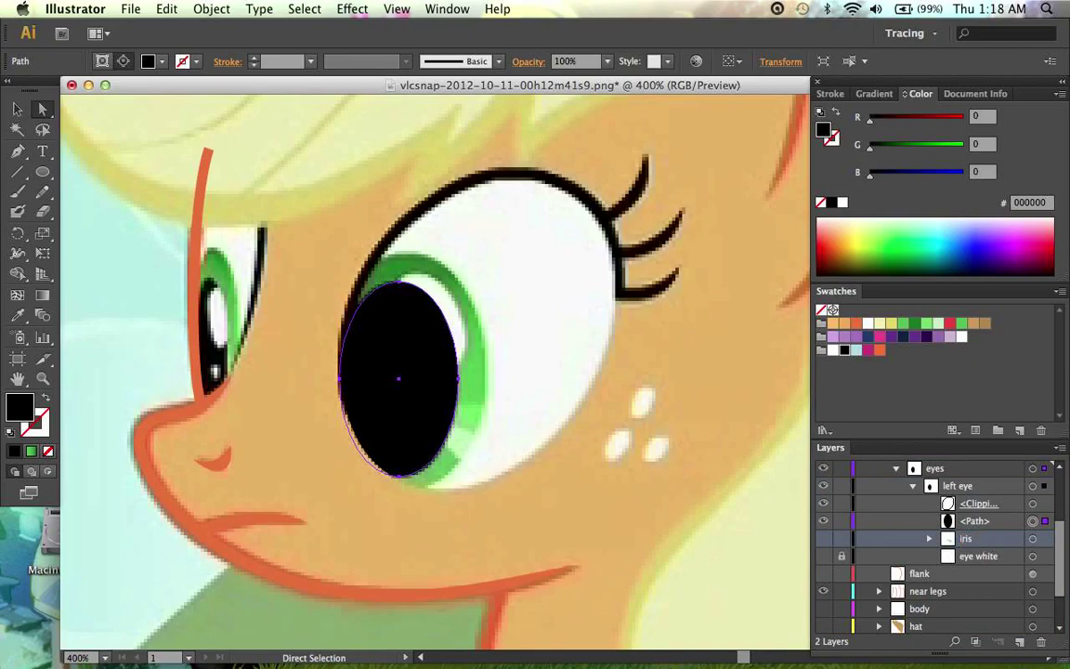
key("super+shift+a")
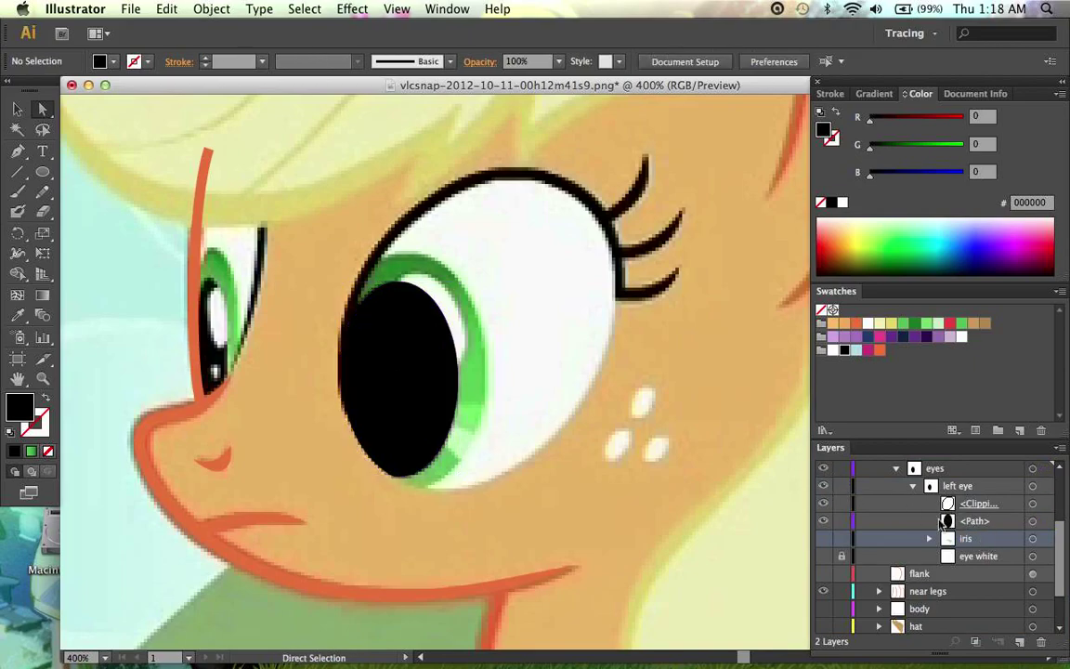
left_click(823, 520)
Step: Draw a white, strokeless ellipse over the large highlight of the near eye's pupil with the Ellipse tool
key("l")
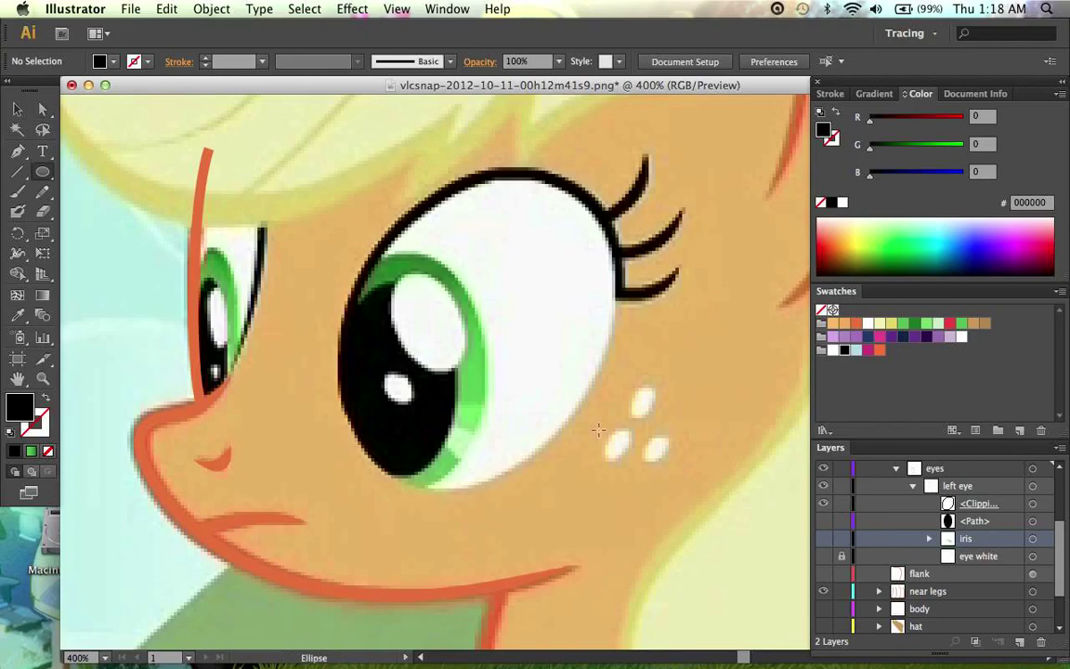
left_click(833, 351)
left_click_drag(401, 277, 463, 384)
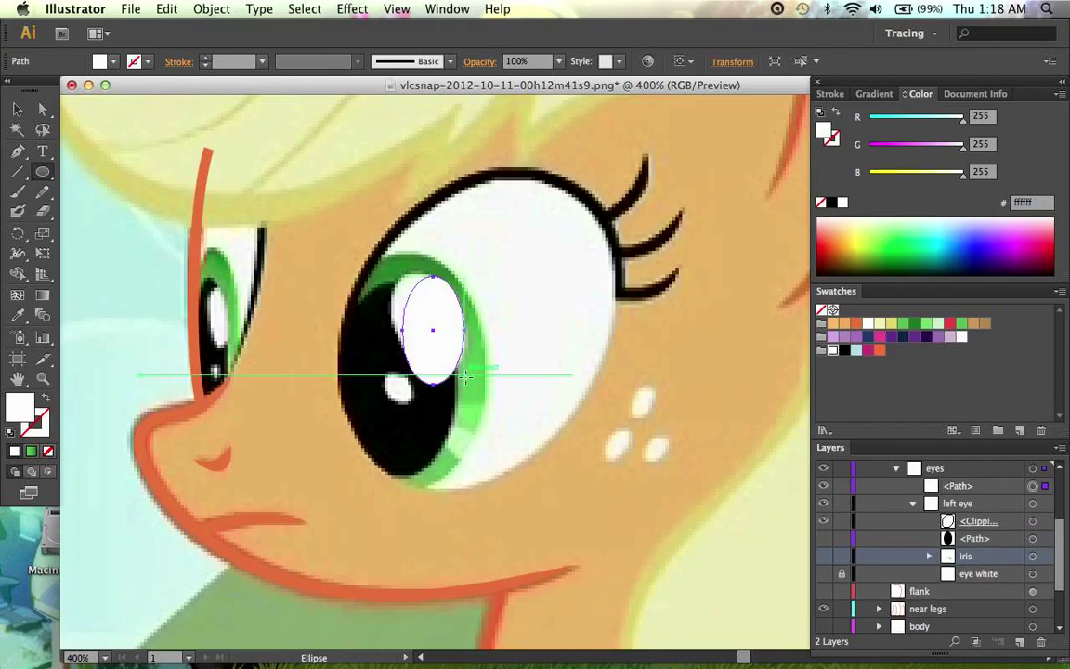
Step: Rotate the white ellipse counterclockwise to match the large highlight's tilt and shift it slightly up over the highlight
key("v")
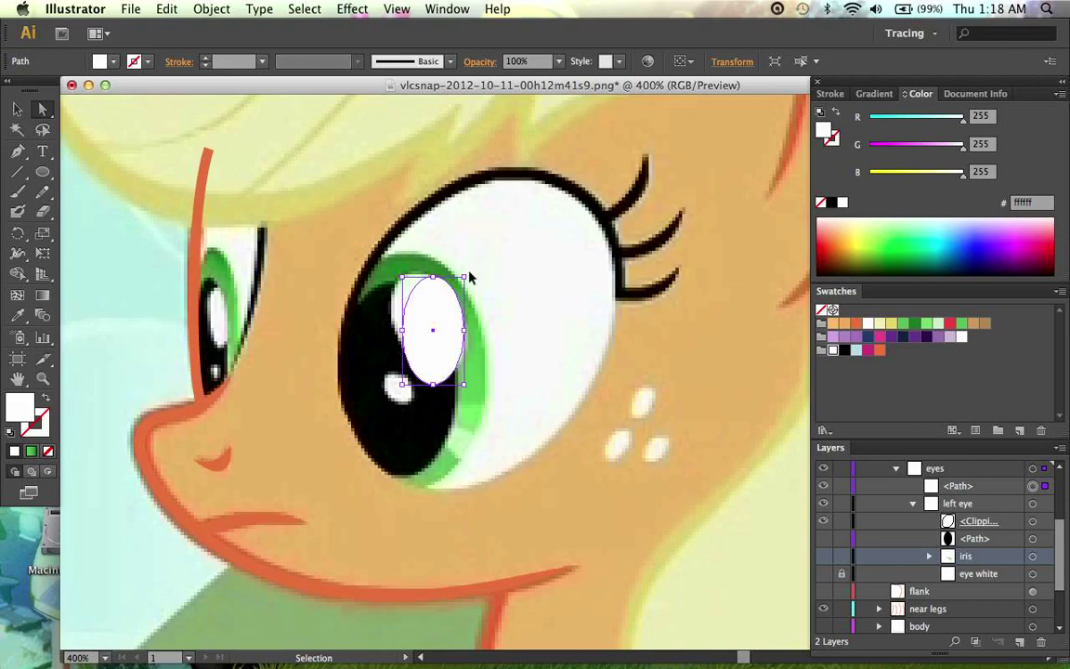
left_click(464, 280)
key("a")
left_click(454, 297)
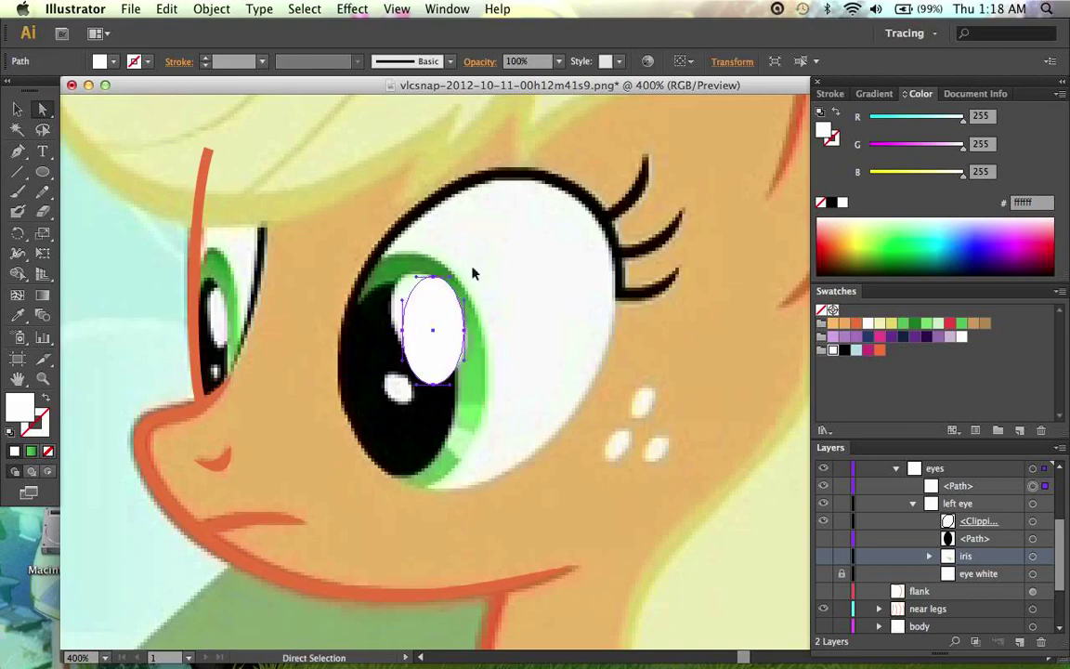
key("v")
left_click_drag(464, 269, 435, 260)
key("a")
left_click_drag(440, 318, 440, 307)
Step: Adjust the sides of the tilted white ellipse to bring them closer to the large highlight's outline
key("v")
left_click(406, 340, "super")
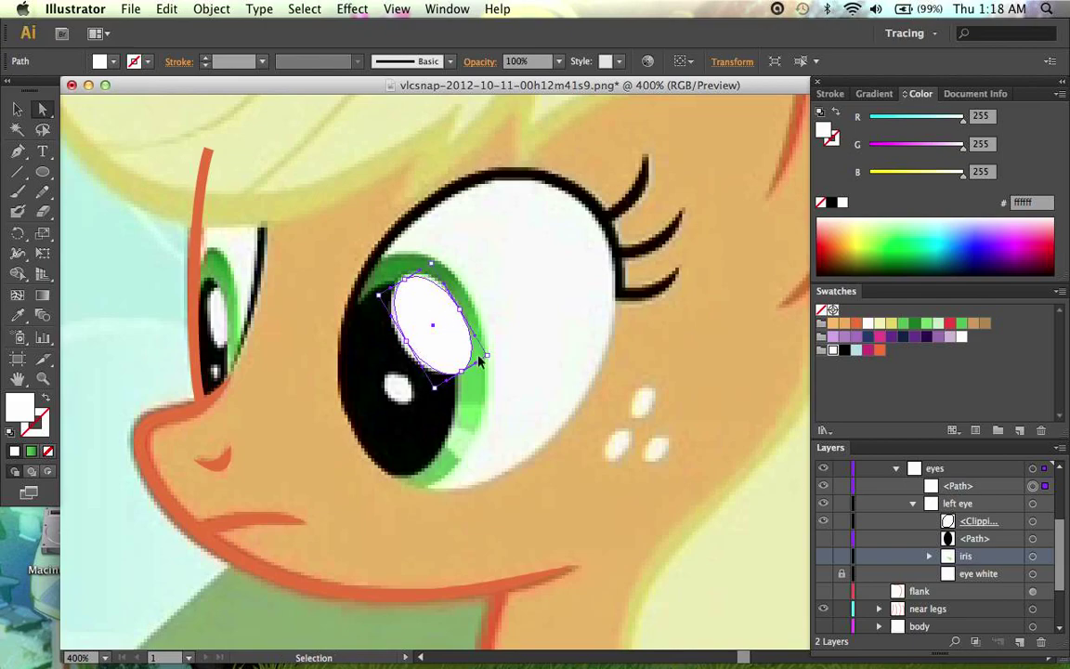
key("super")
left_click_drag(458, 370, 457, 367)
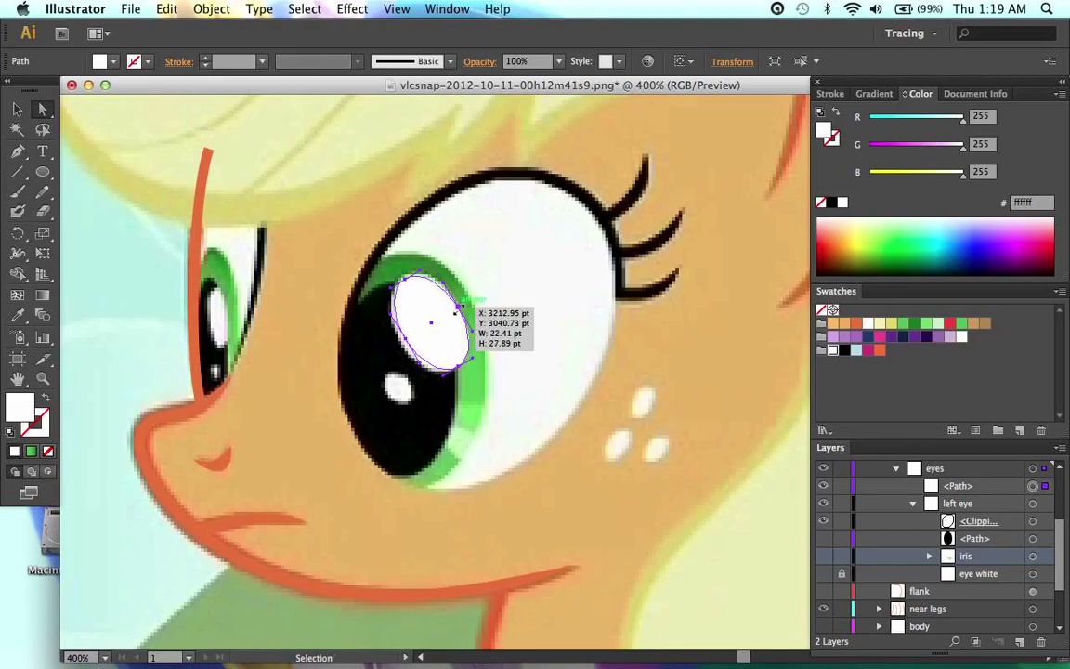
left_click_drag(459, 308, 459, 307)
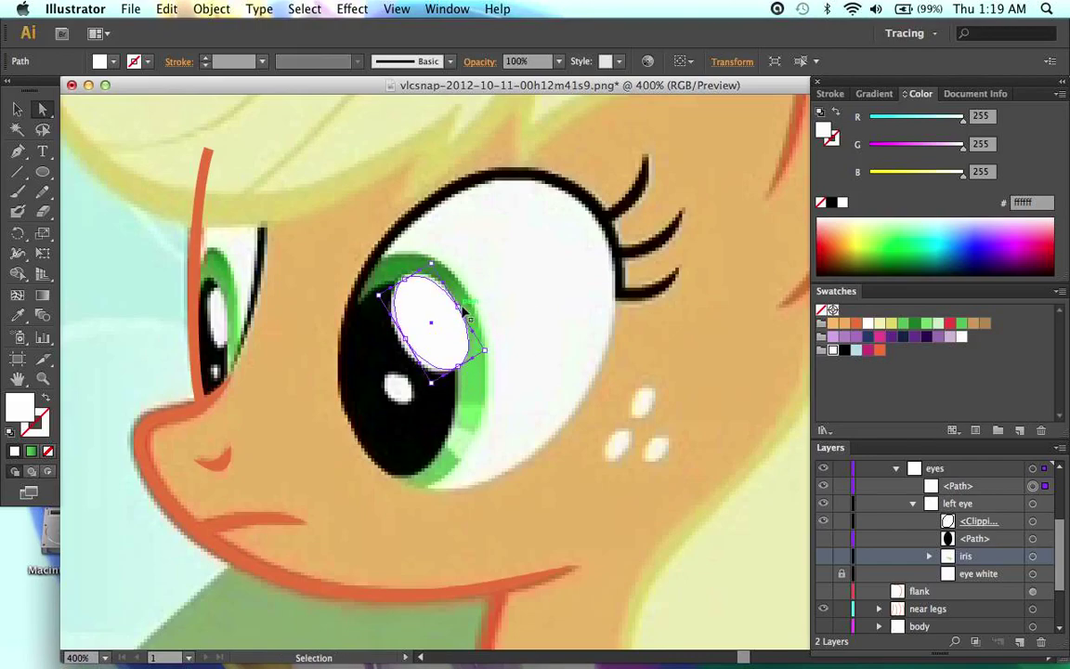
Step: Remove the highlight ellipse's fill and scale its long sides to follow the highlight's edges in the reference image
key("super+equal")
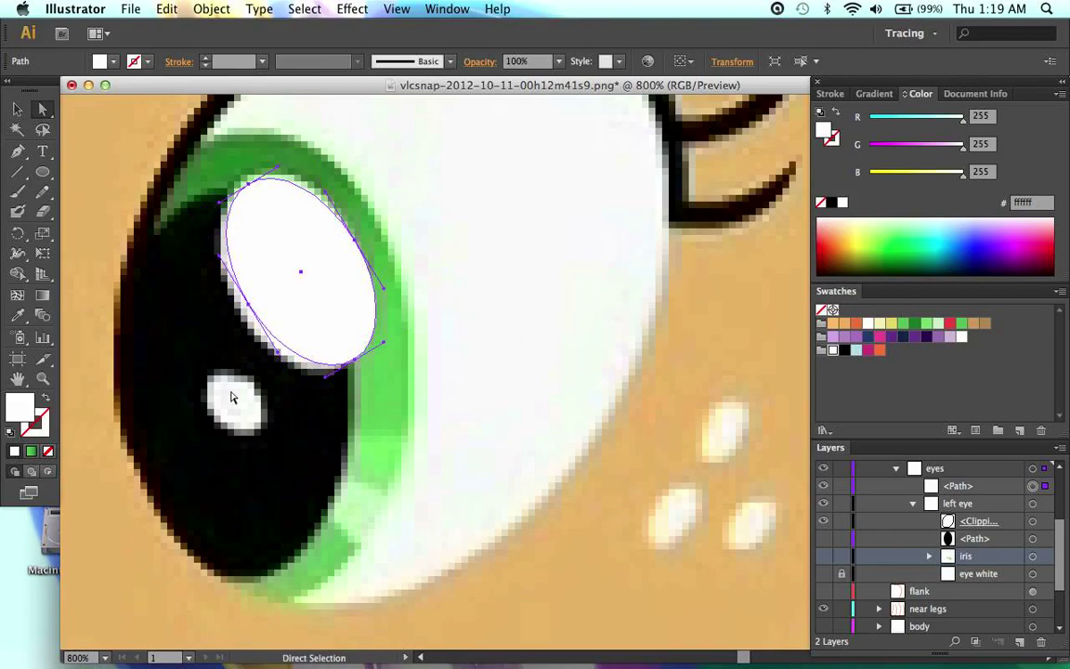
key("slash")
key("v")
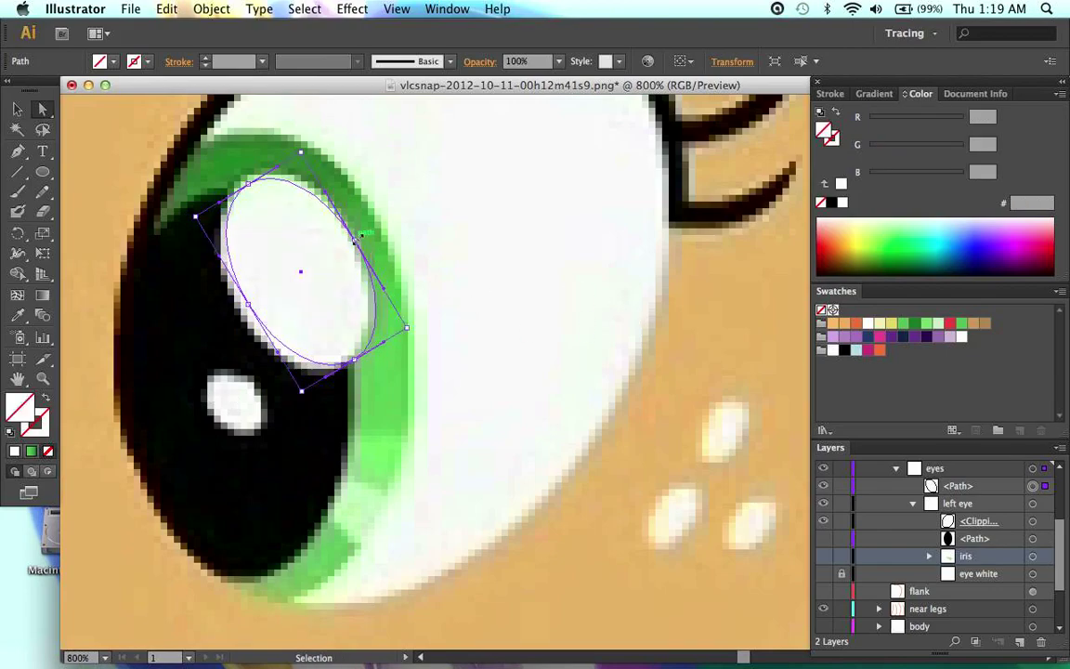
left_click_drag(356, 239, 349, 244)
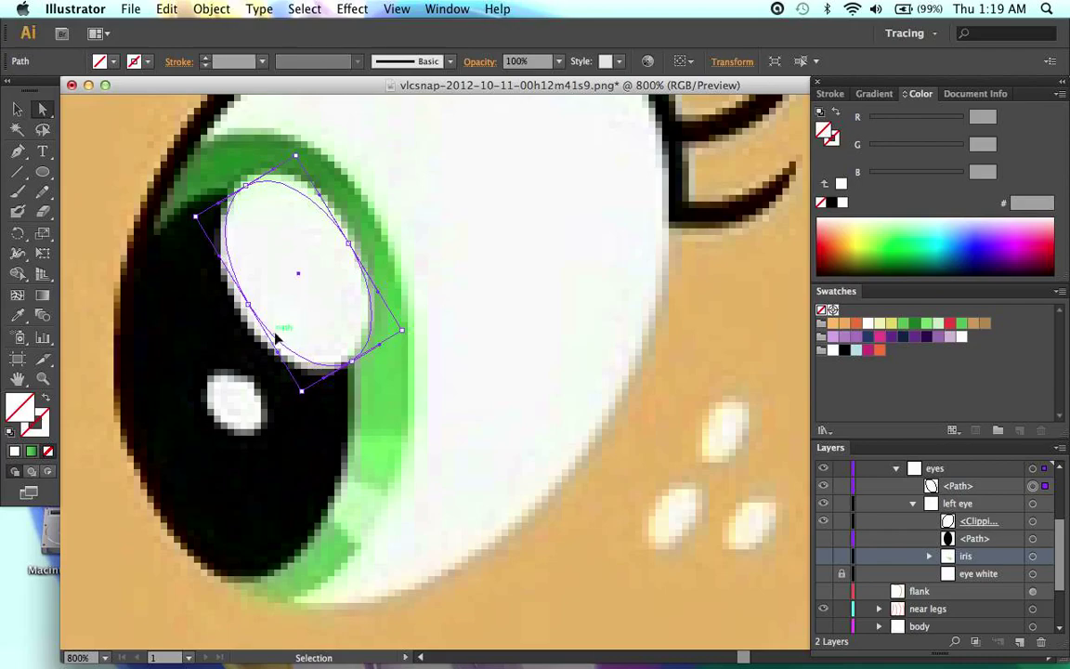
left_click_drag(276, 339, 253, 307)
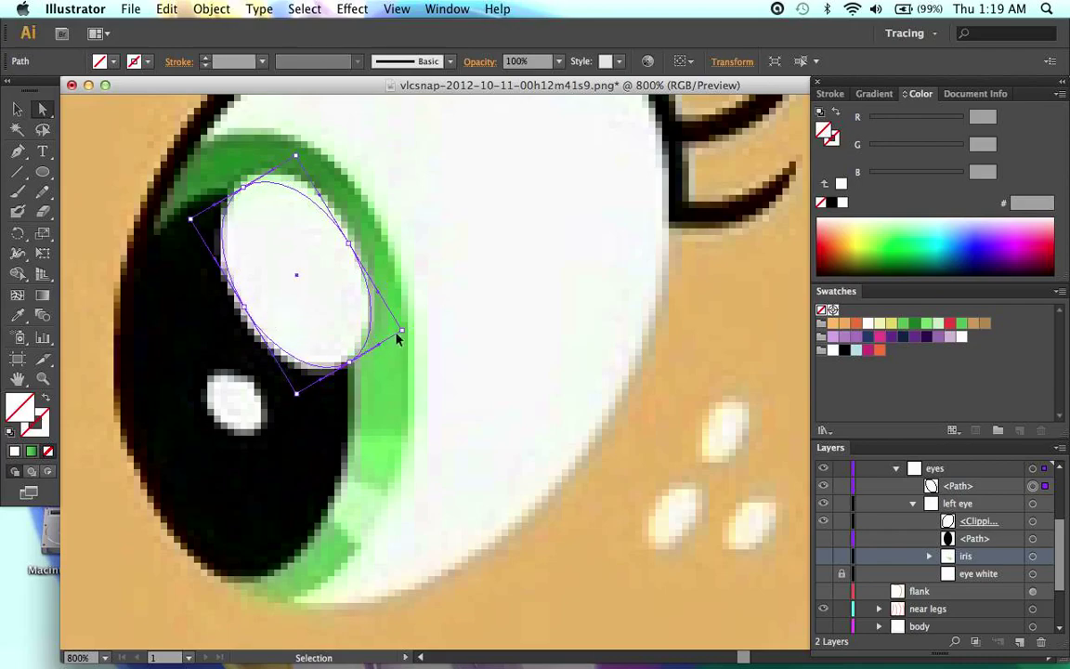
left_click_drag(401, 329, 394, 335)
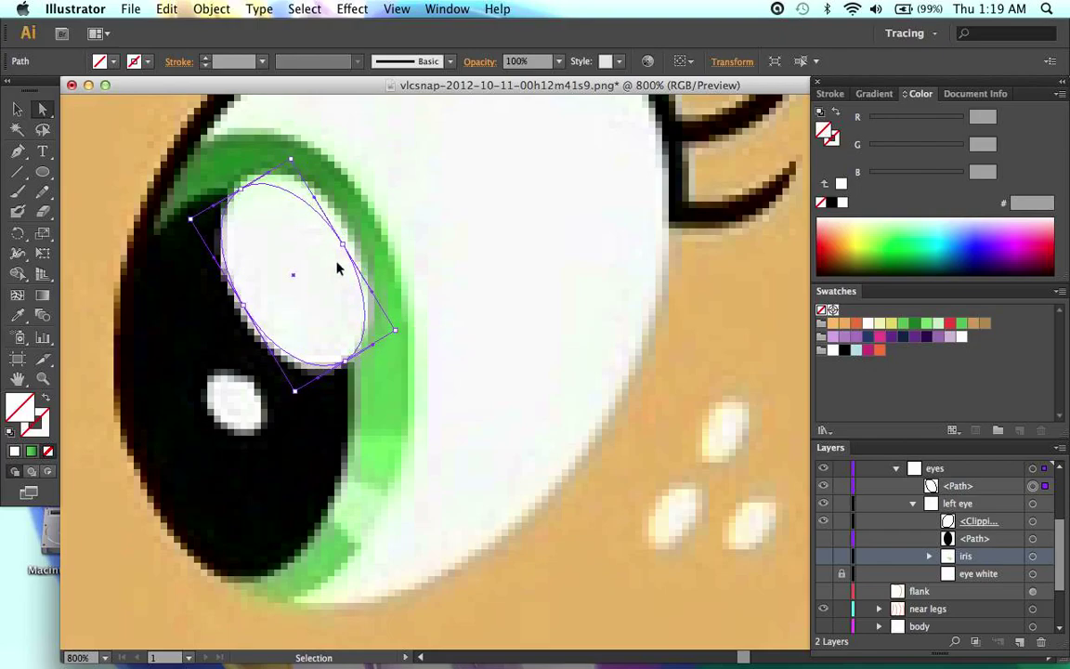
Step: Enlarge the highlight ellipse slightly to cover the highlight's upper edge and restore its white fill
key("a")
key("v")
left_click_drag(291, 158, 294, 159)
key("a")
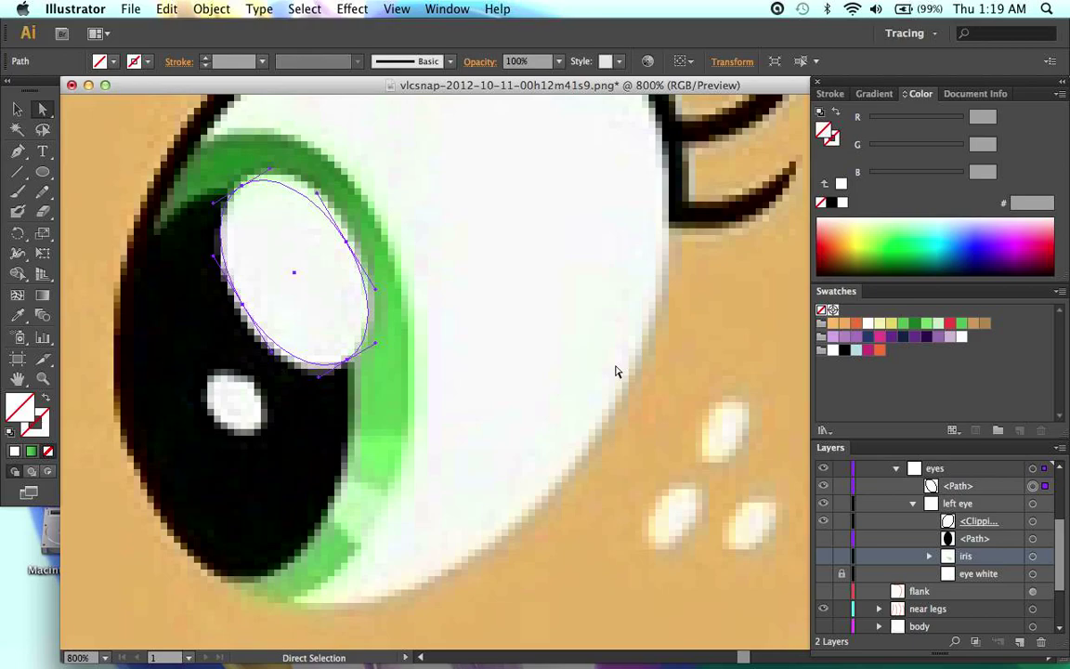
left_click(14, 450)
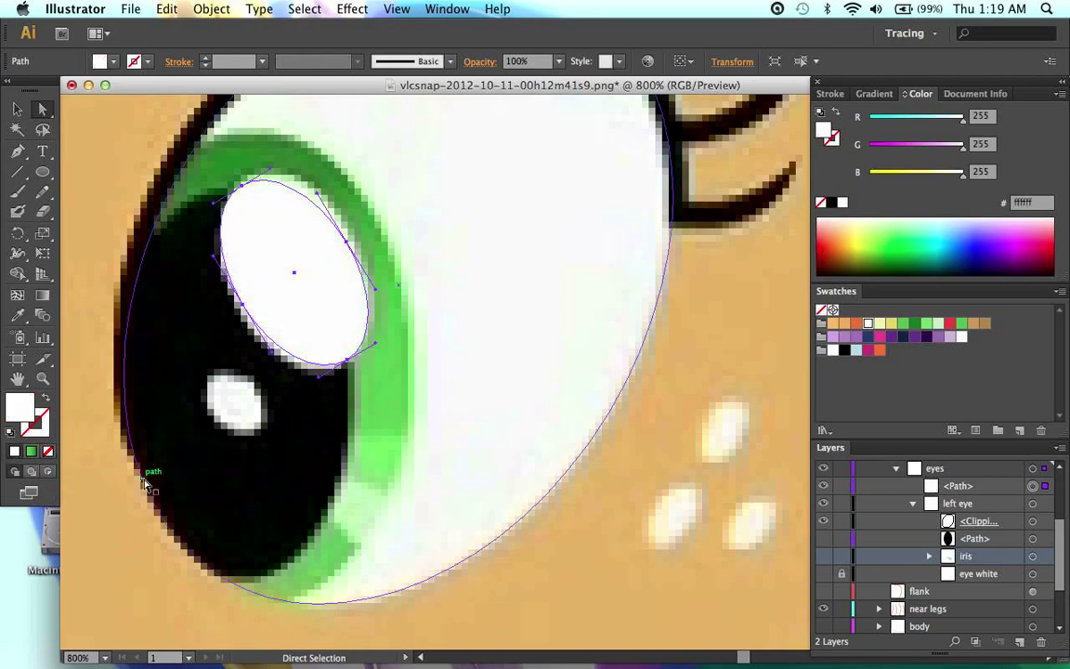
Step: Move the large white highlight's path into the left eye group below its clipping path, and deselect it
left_click_drag(992, 493, 967, 528)
left_click(511, 482)
Step: Draw a small tilted ellipse over the pupil's lower highlight, fill it with white, and move it into the left eye group
scroll(455, 479, "left", 3)
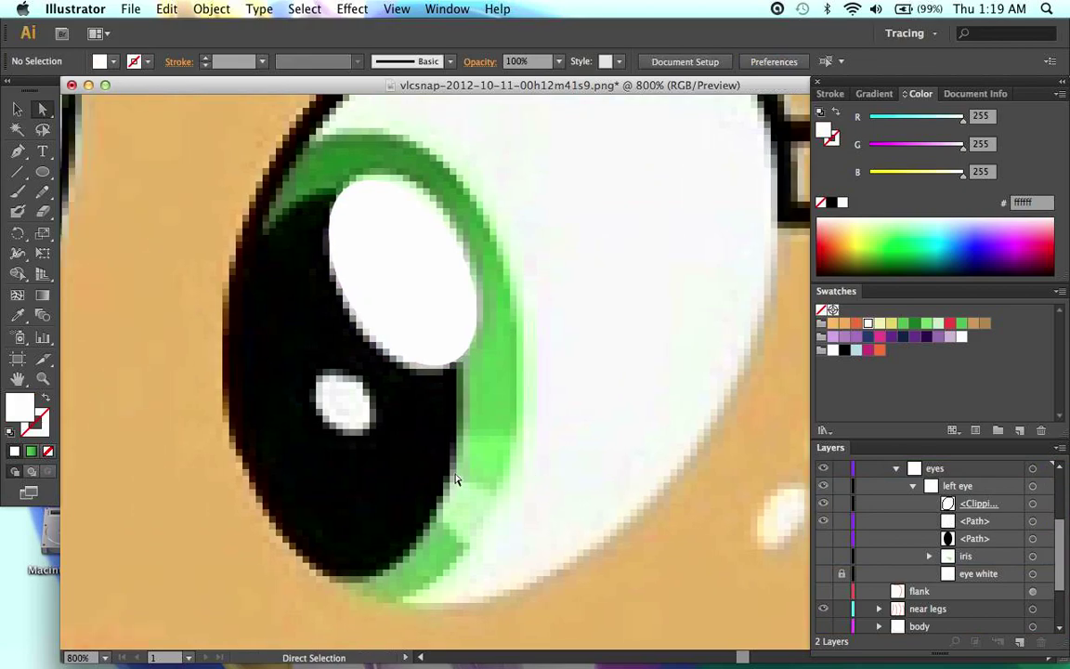
key("l")
left_click_drag(312, 376, 347, 433)
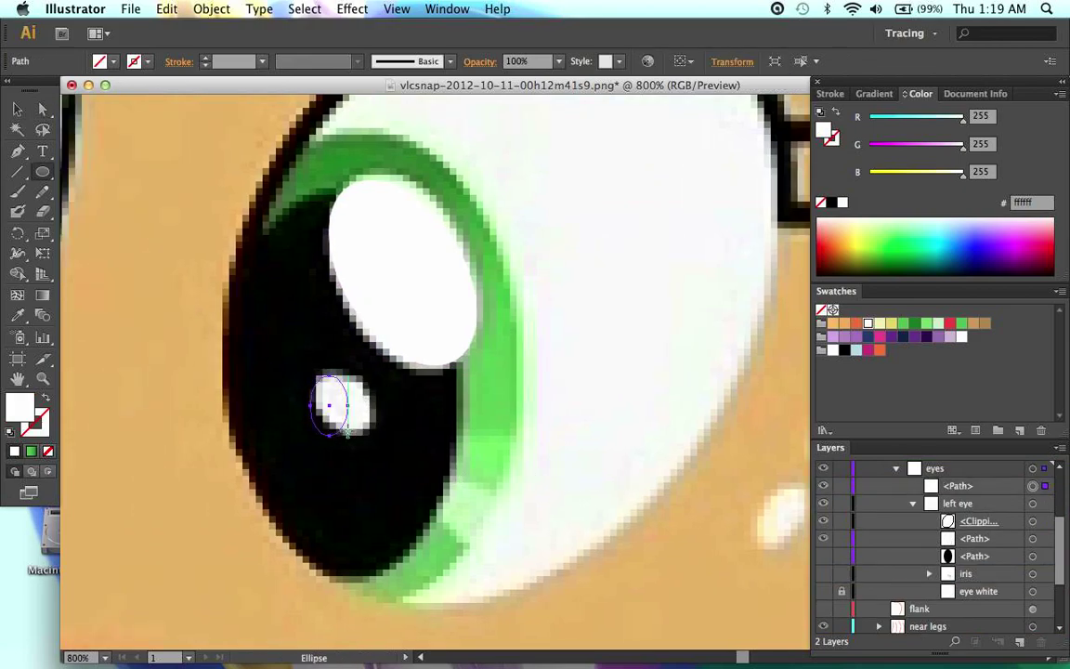
key("slash")
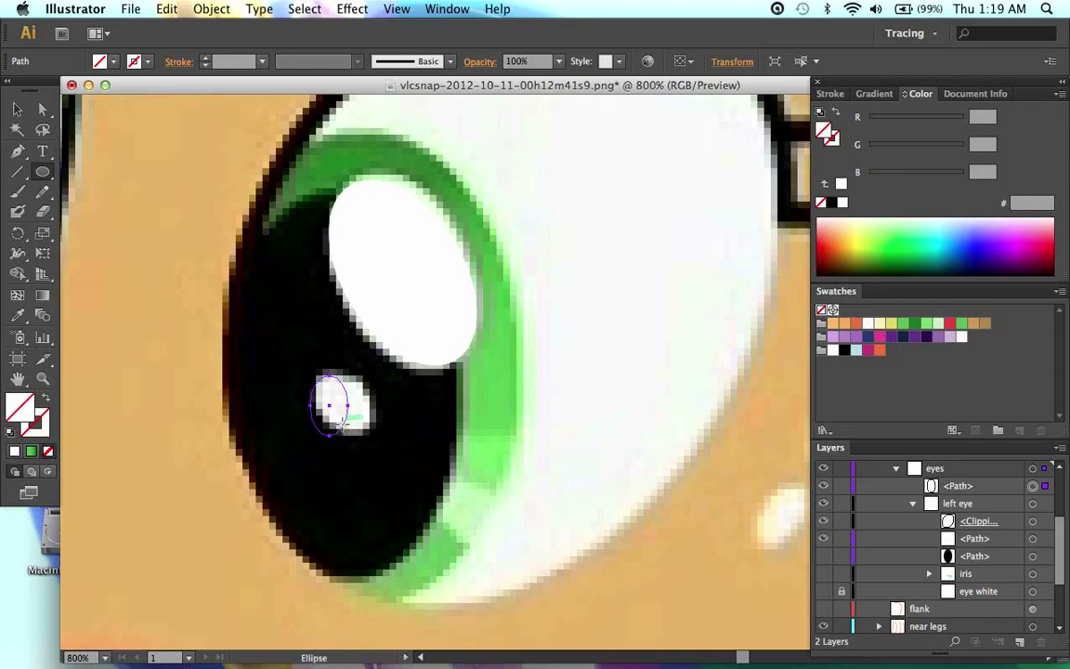
key("v")
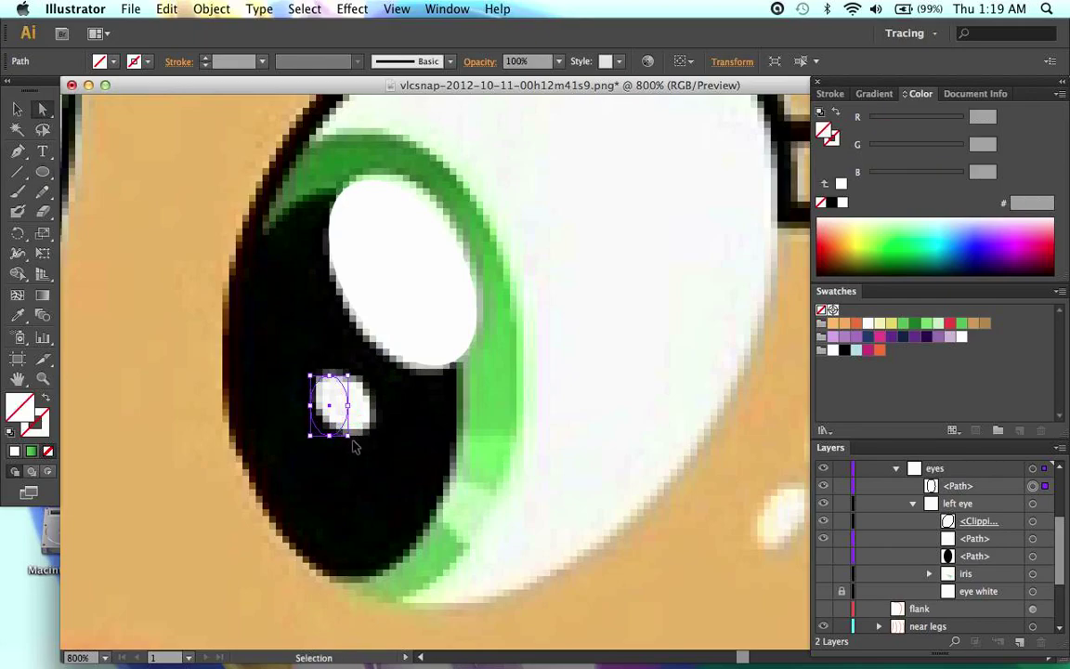
left_click_drag(353, 444, 365, 416)
key("a")
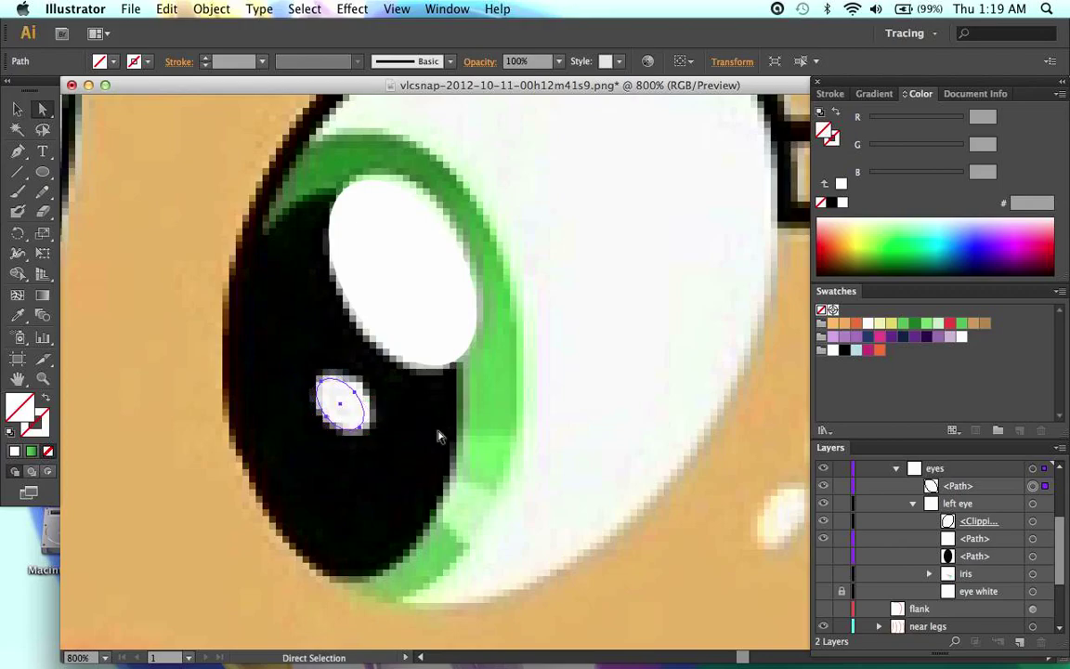
left_click(868, 322)
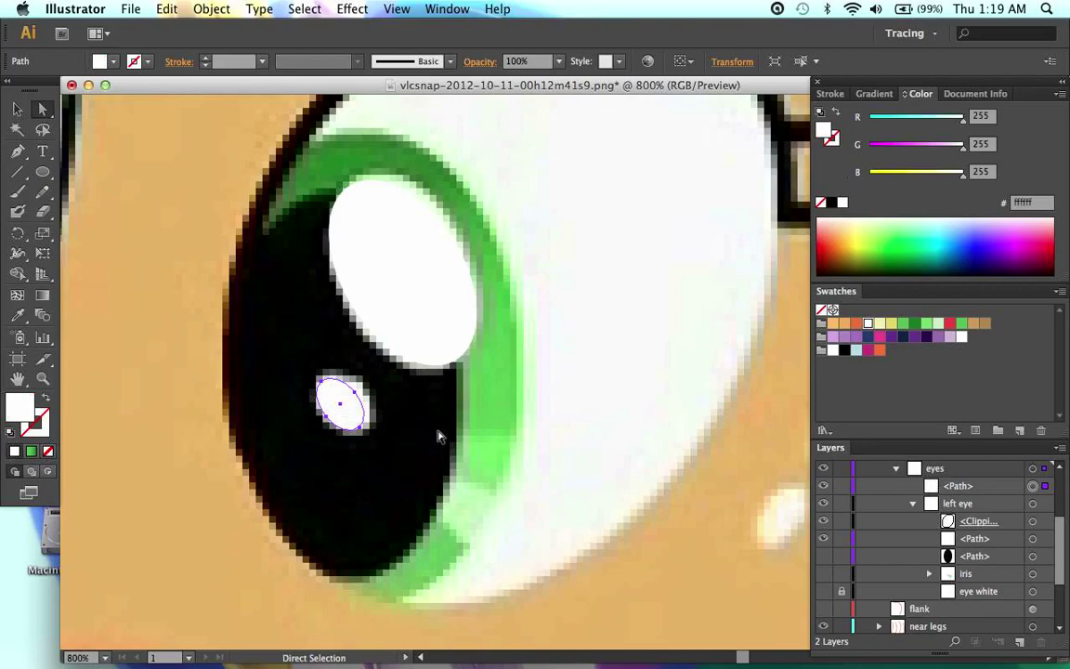
left_click_drag(989, 489, 985, 546)
Step: Rename the large highlight's path as "large reflect" and the small highlight's path as "small reflectotion"
double_click(978, 540)
key("BackSpace")
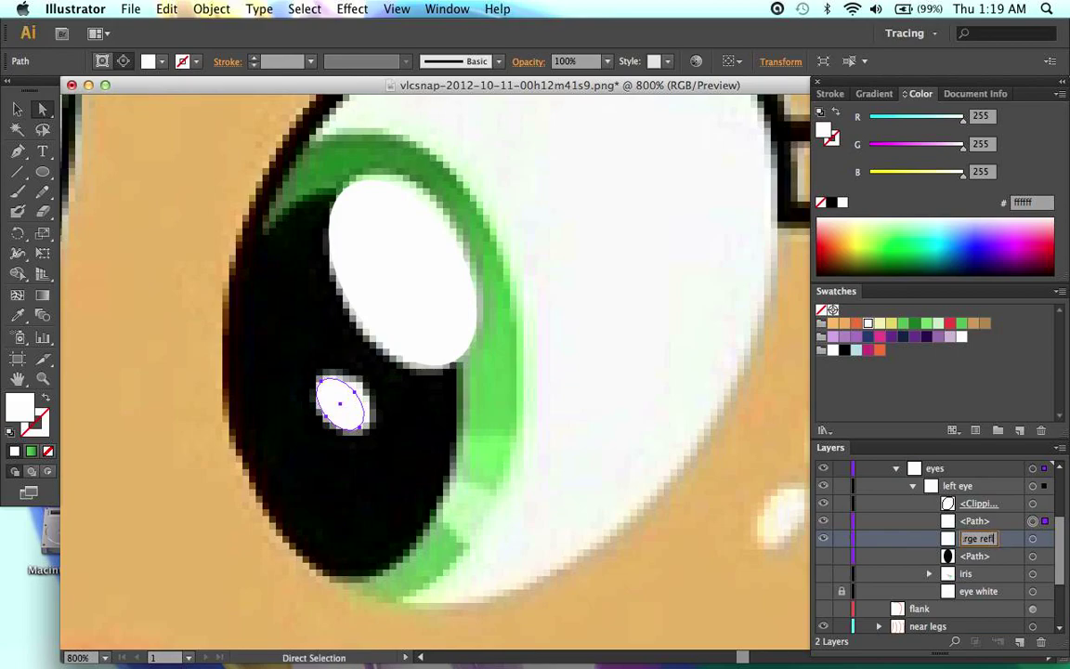
type("large reflect")
key("Return")
double_click(971, 519)
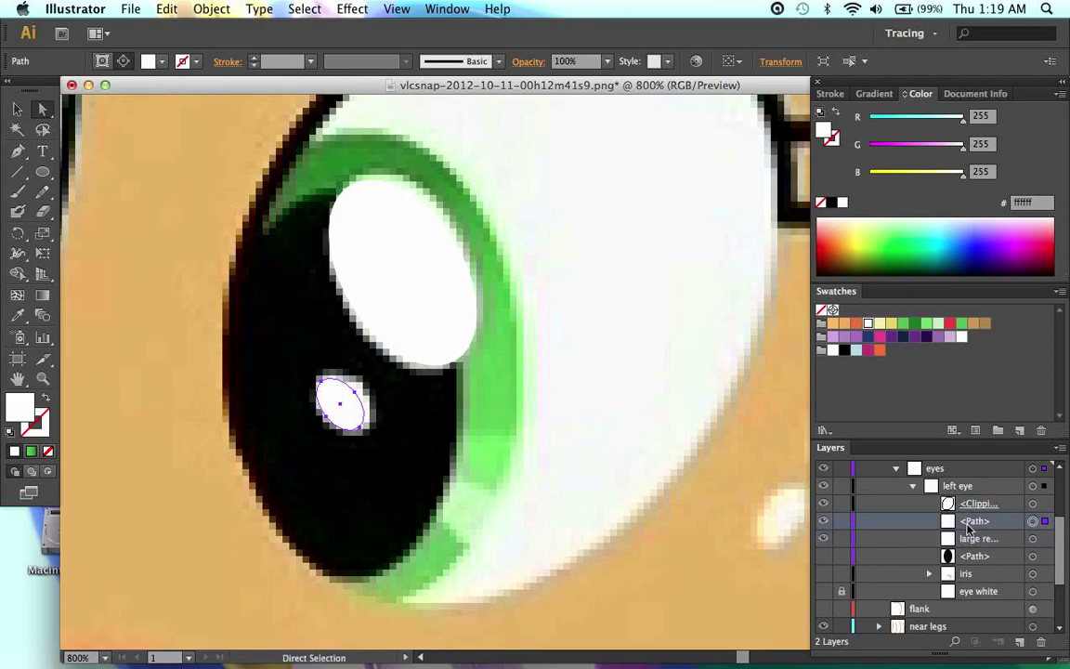
type("small reflectotion")
key("Return")
Step: Deselect everything and show the eye white, pupil path and iris parts inside the left eye group
left_click(912, 486)
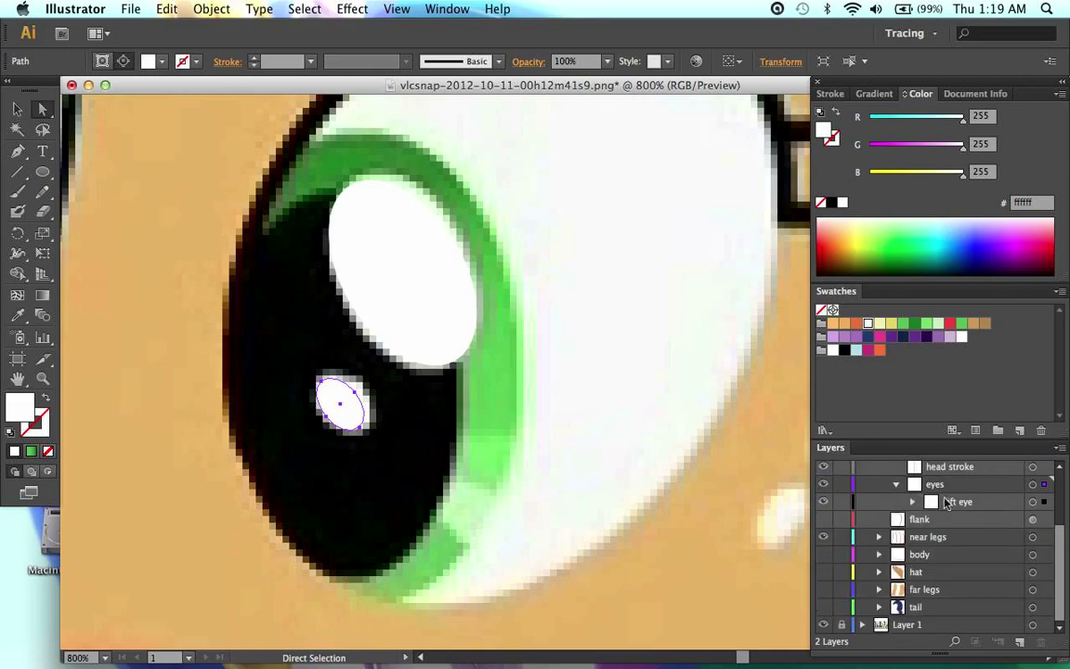
key("super+minus")
key("super+minus")
key("super+minus")
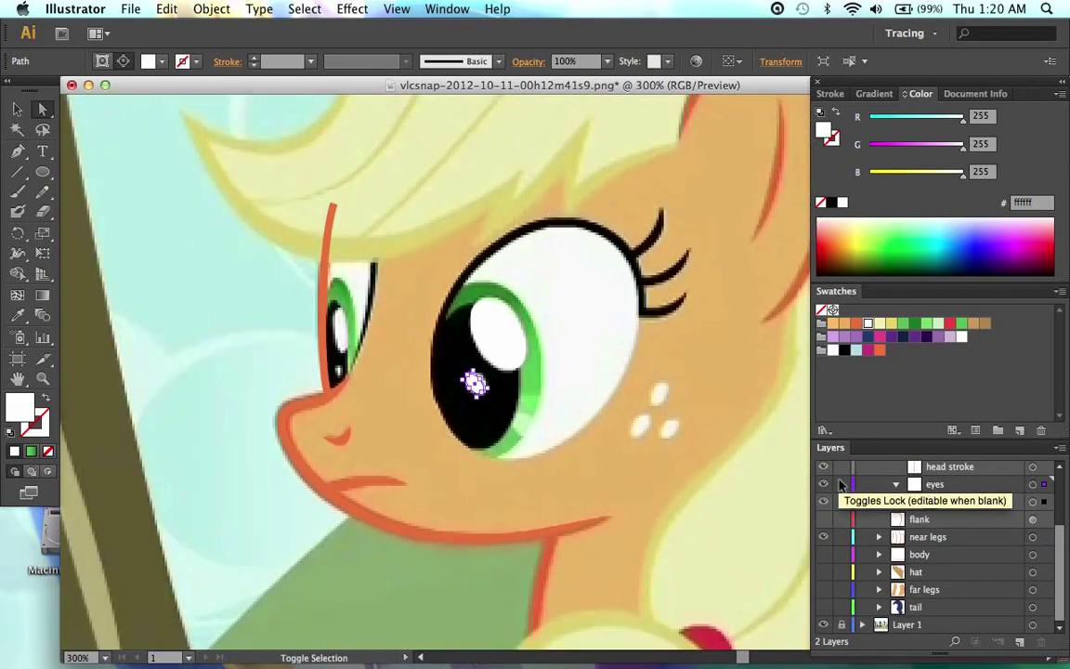
key("super+shift+a")
left_click(913, 502)
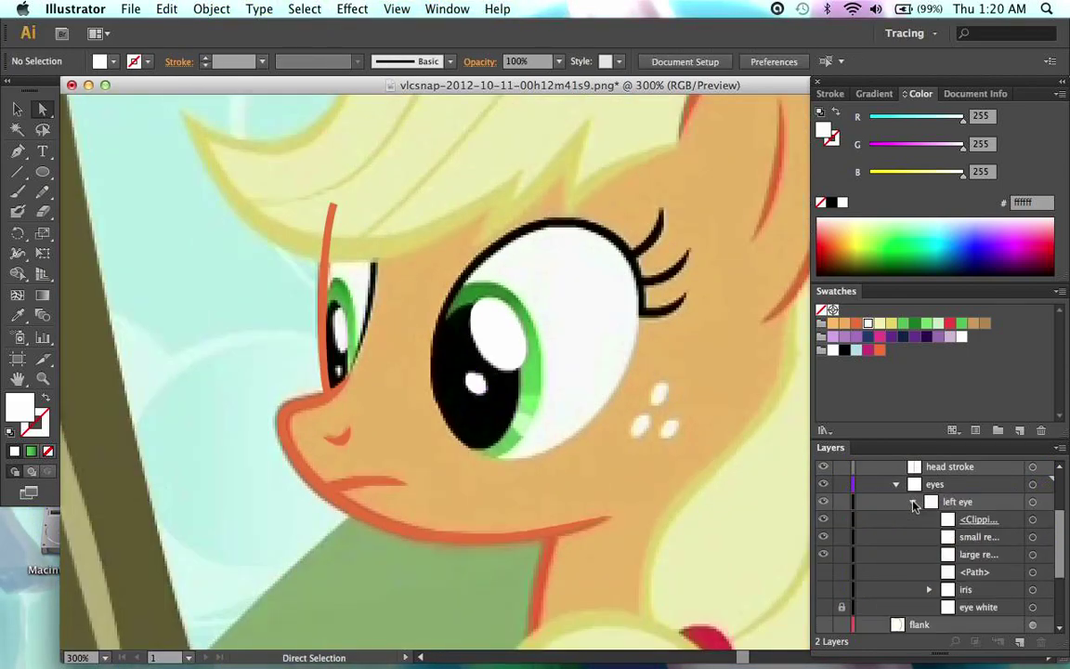
left_click(823, 606)
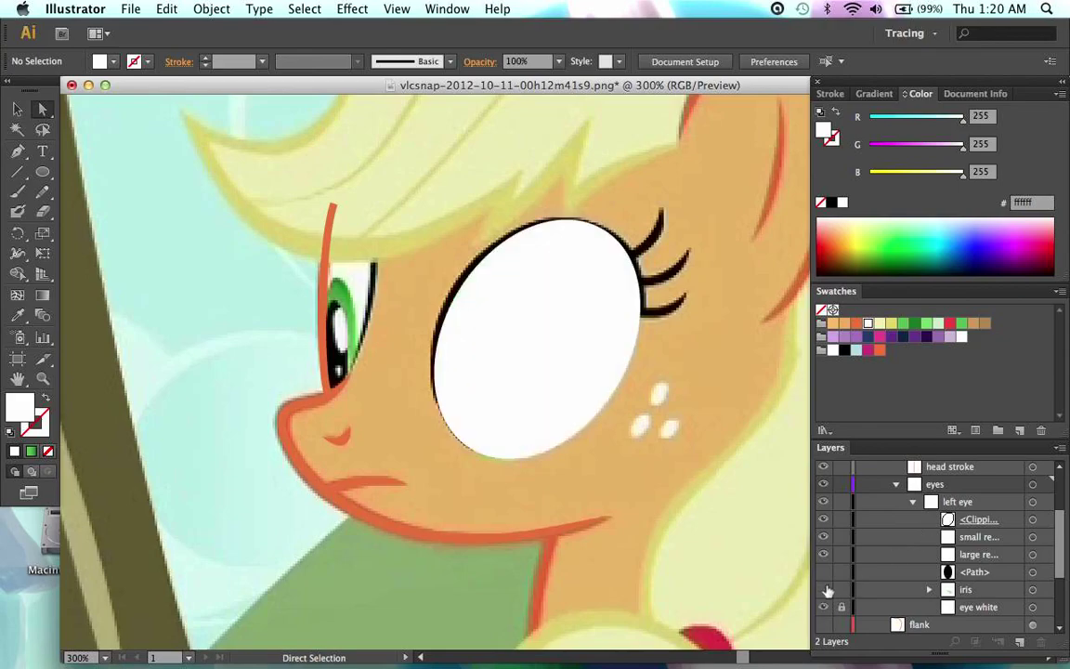
left_click(823, 574)
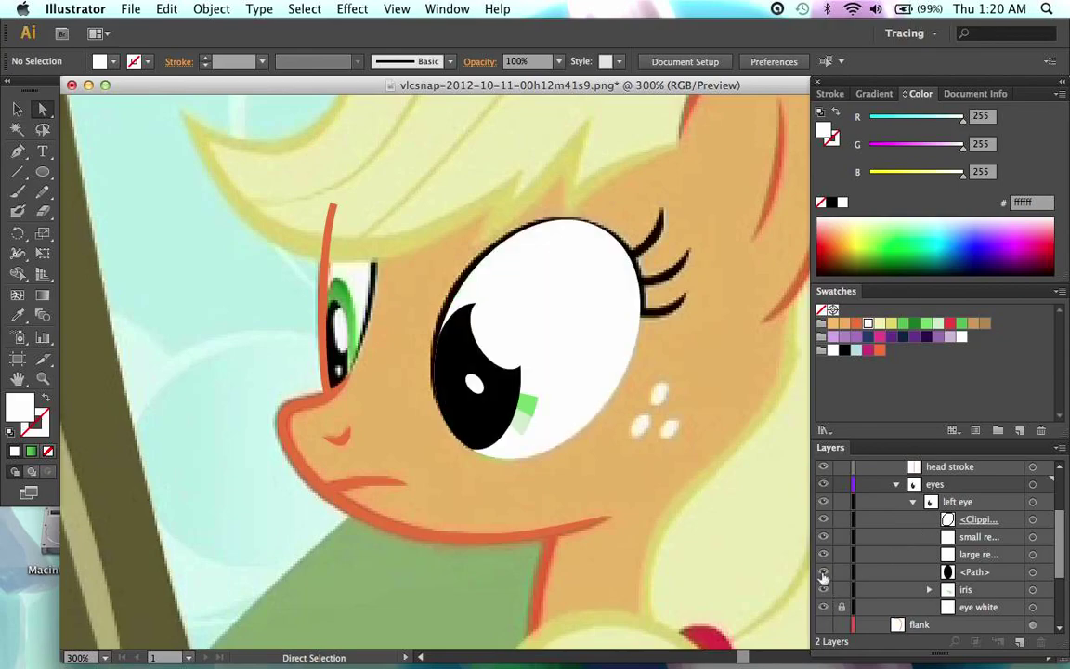
left_click(929, 589)
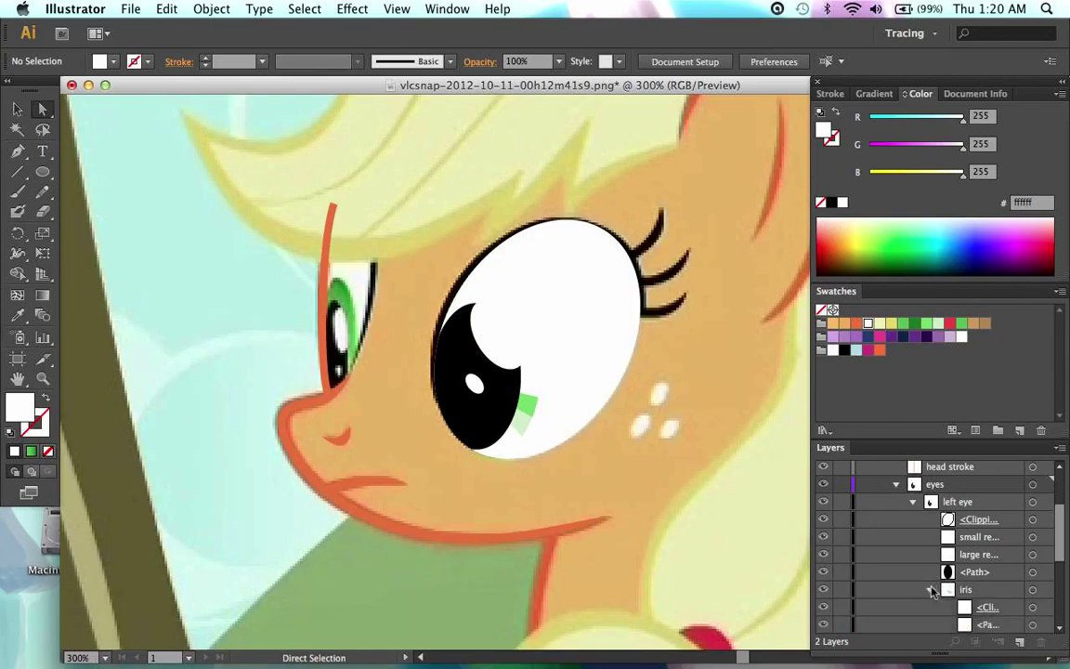
scroll(915, 581, "down", 5)
left_click(824, 573)
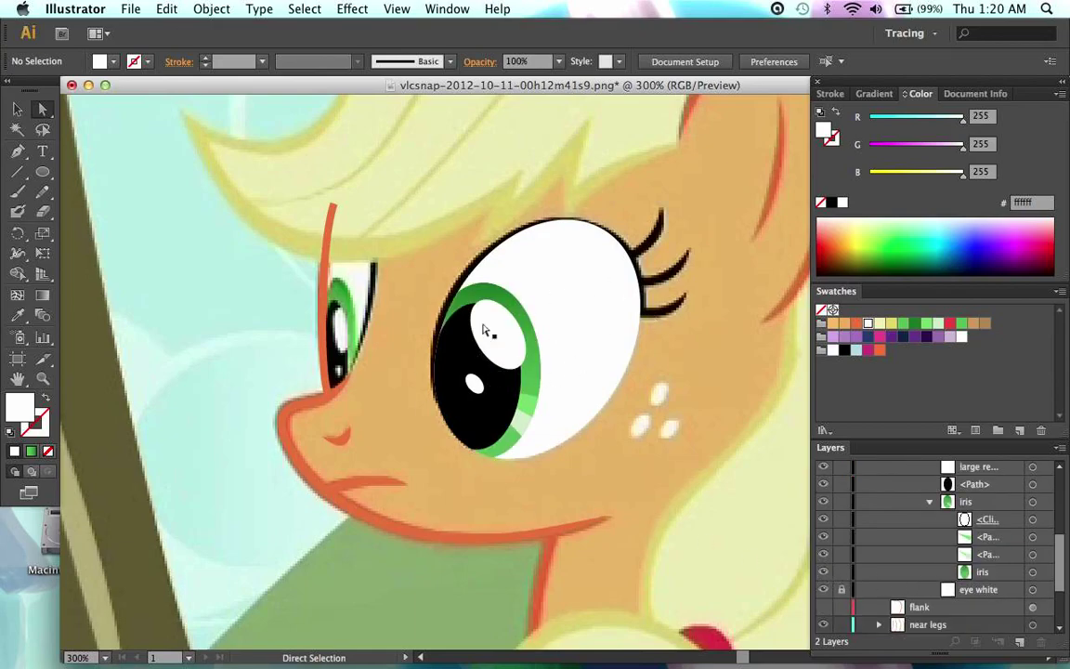
Step: Collapse the iris and left eye groups and hide the whole left eye
left_click(929, 501)
scroll(929, 504, "up", 3)
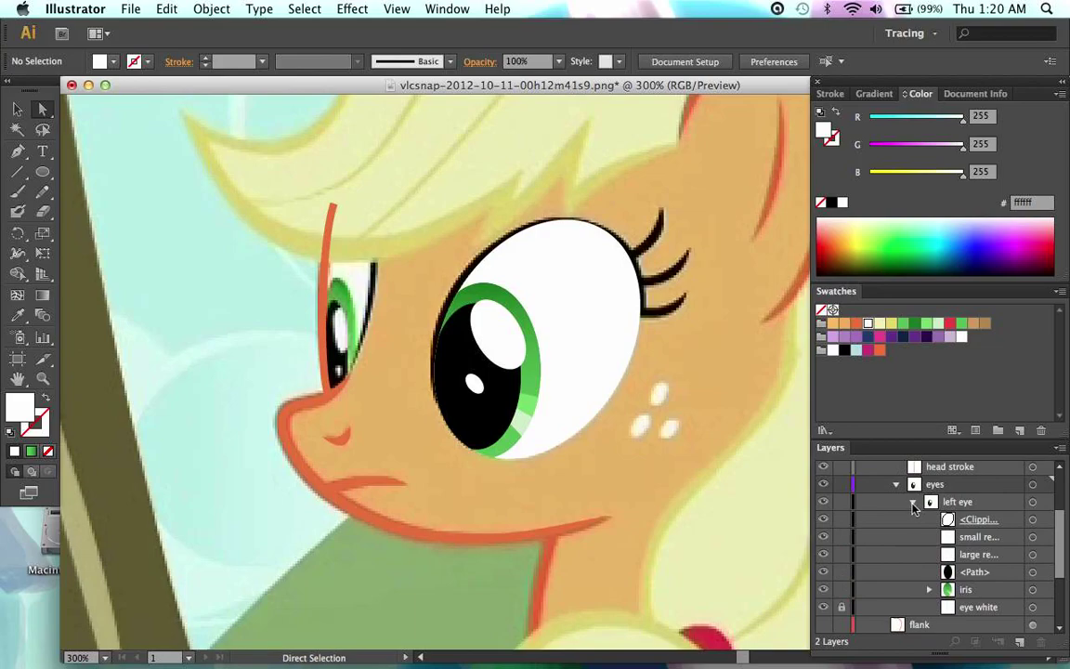
left_click(913, 503)
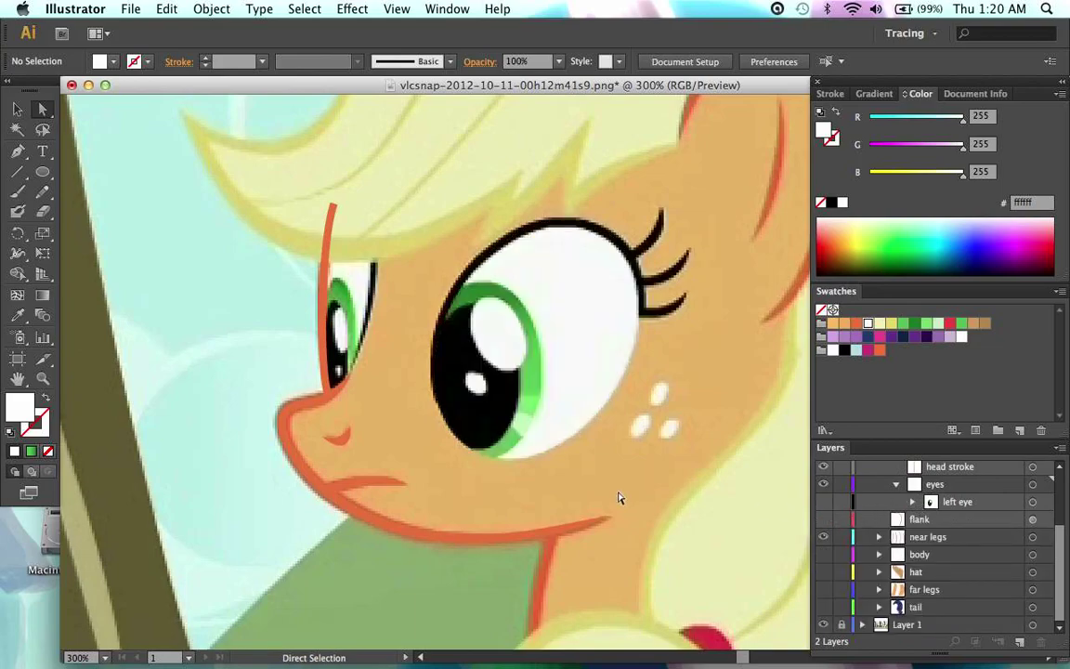
Step: Draw a tall narrow ellipse over the pony's far eye and remove its fill so the reference shows through
scroll(619, 499, "left", 3)
scroll(620, 499, "up", 2)
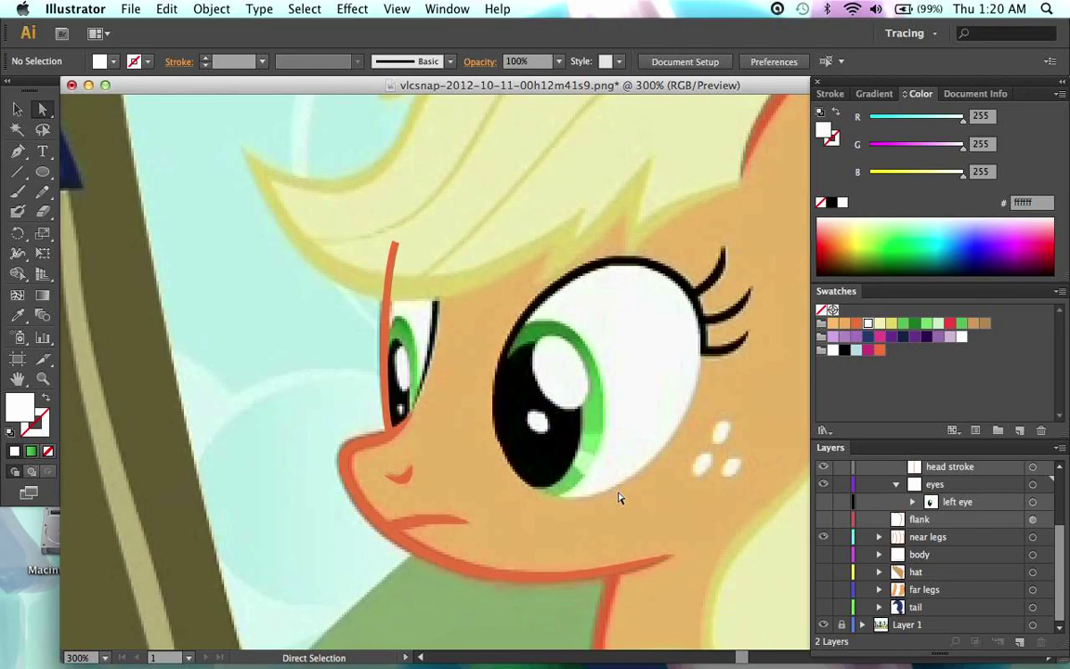
key("l")
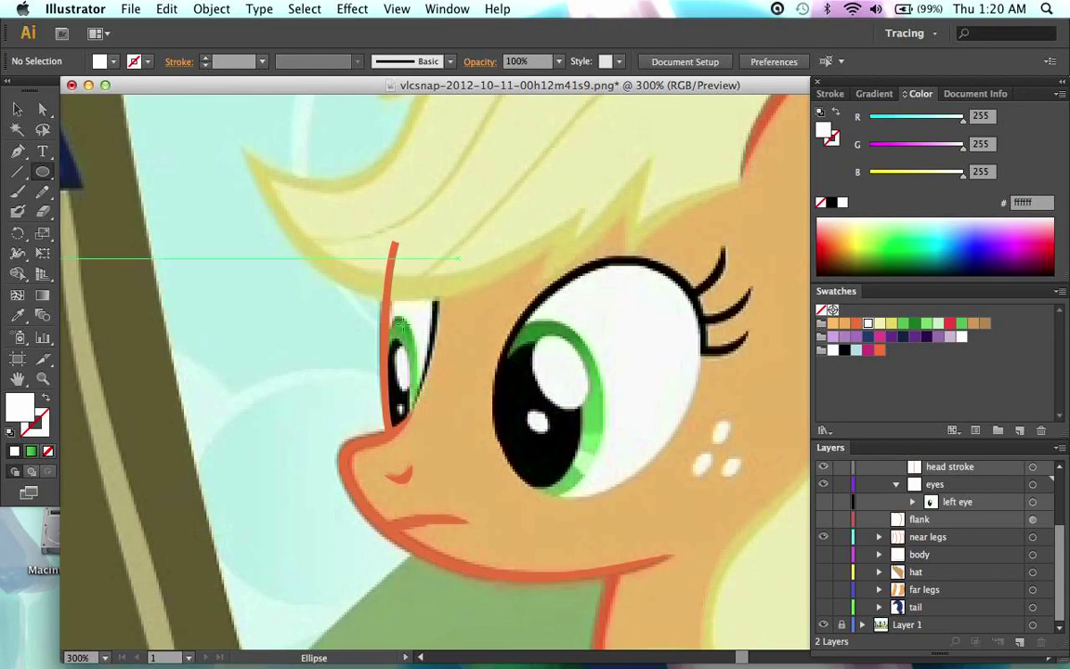
key("a")
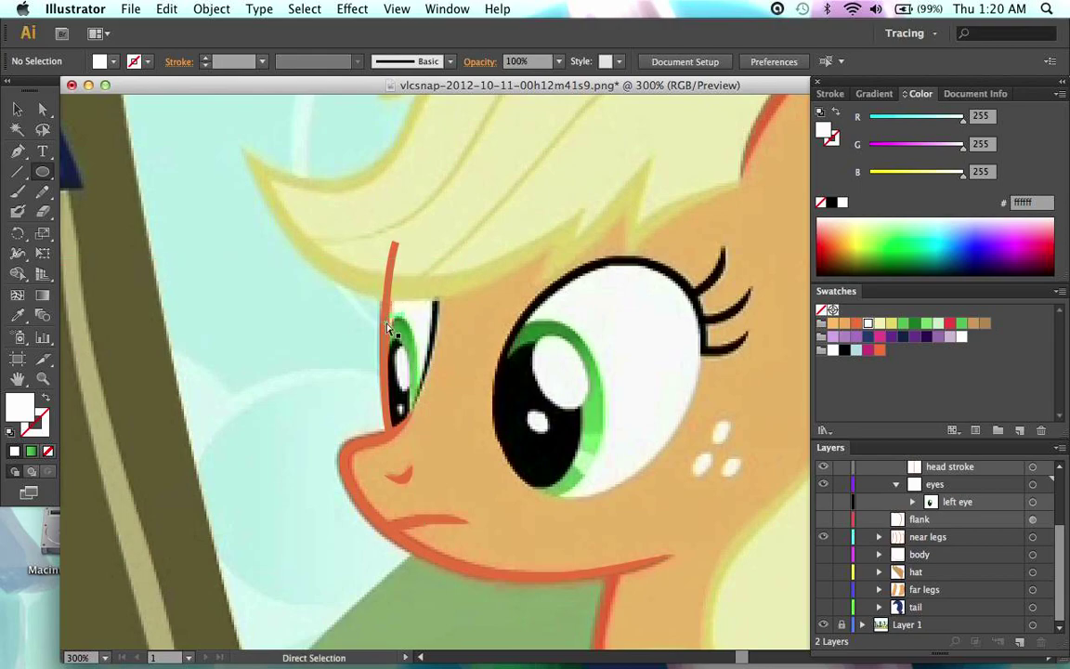
key("super+equal")
key("super+equal")
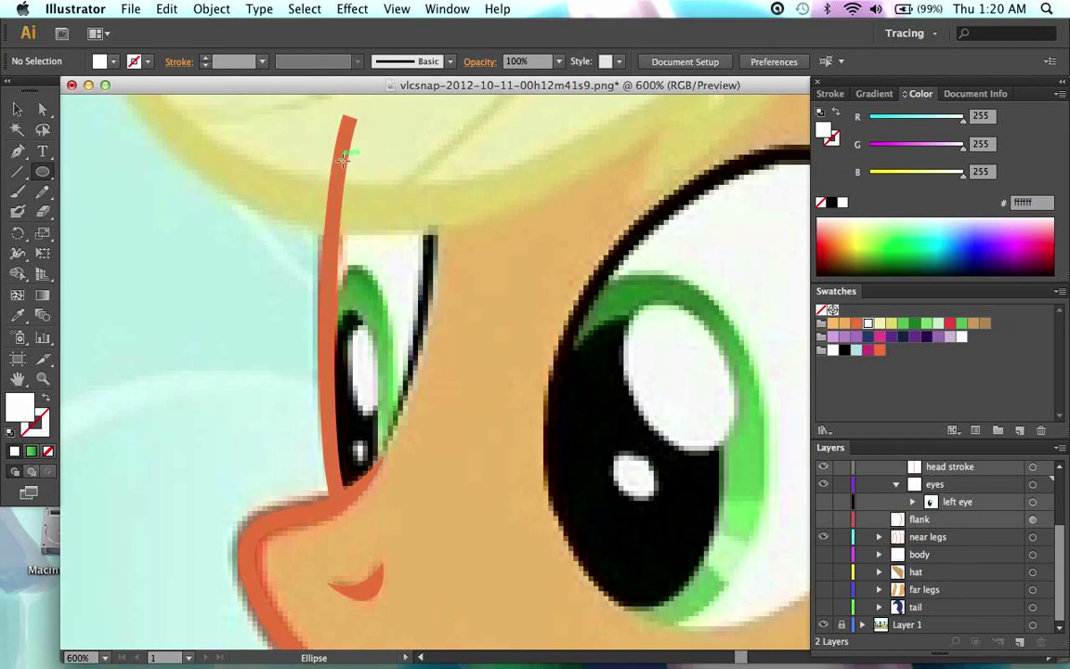
mouse_move(337, 158)
left_mouse_down()
mouse_move(415, 257)
mouse_move(457, 481)
left_mouse_up()
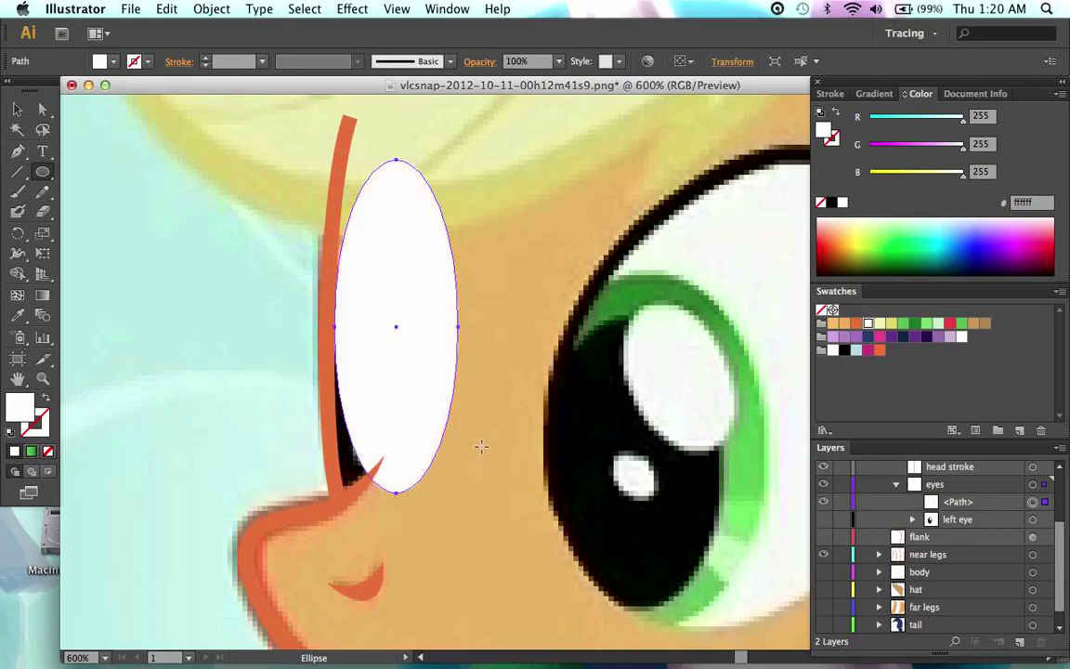
key("a")
key("slash")
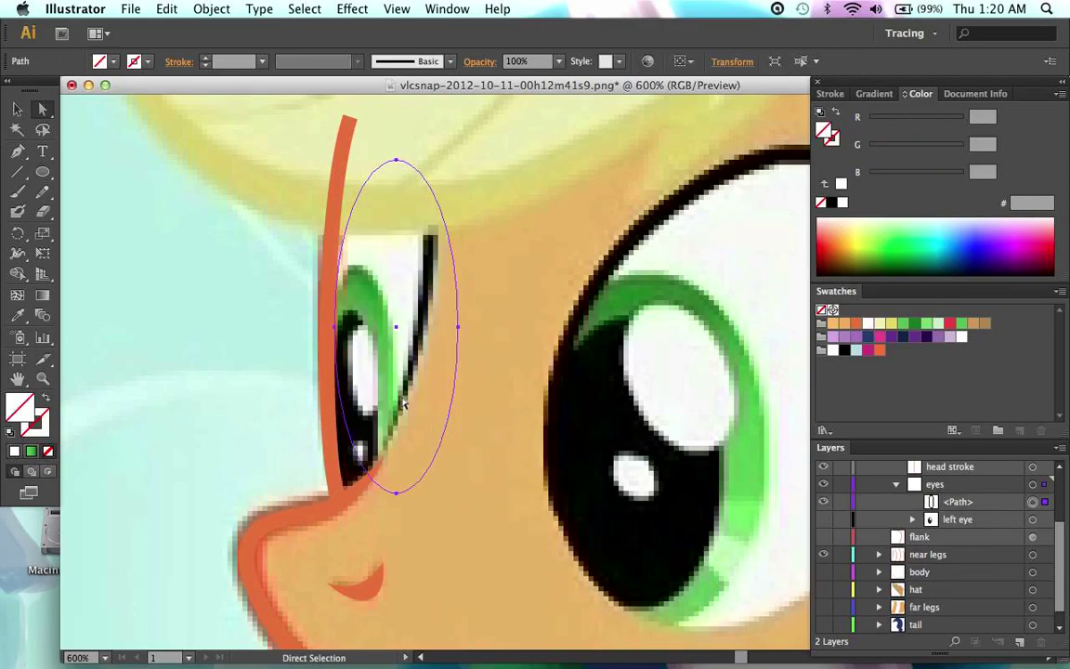
Step: Move, tilt clockwise and enlarge the unfilled ellipse so its curve follows the far eye's dark outline
key("v")
left_click_drag(448, 416, 359, 415)
scroll(299, 365, "up", 1)
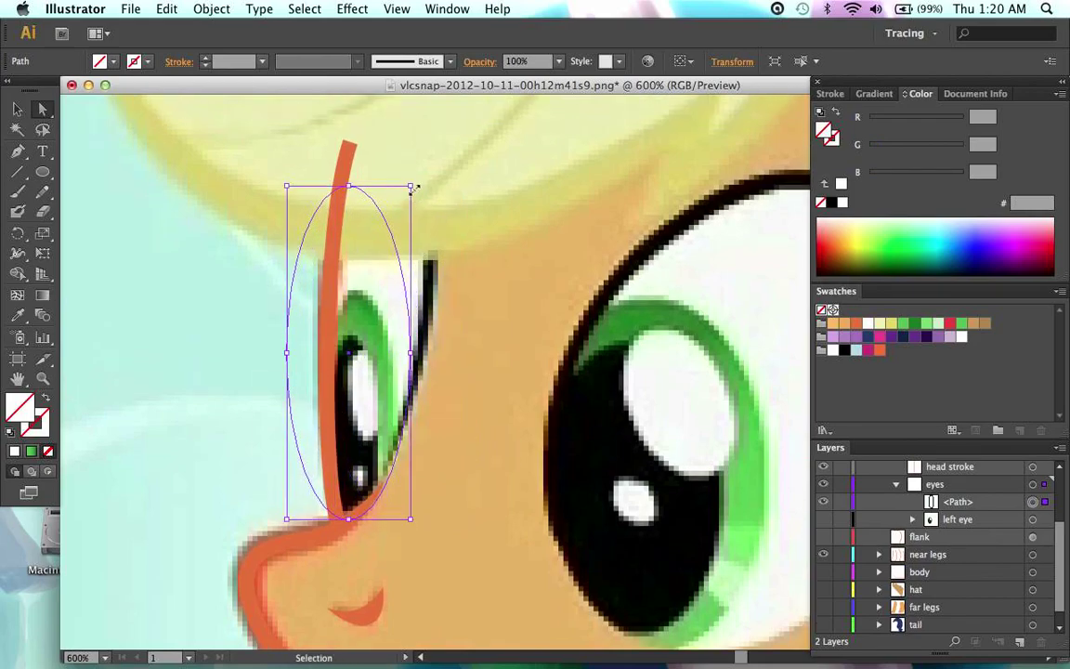
left_click_drag(410, 187, 471, 221)
key("a")
key("v")
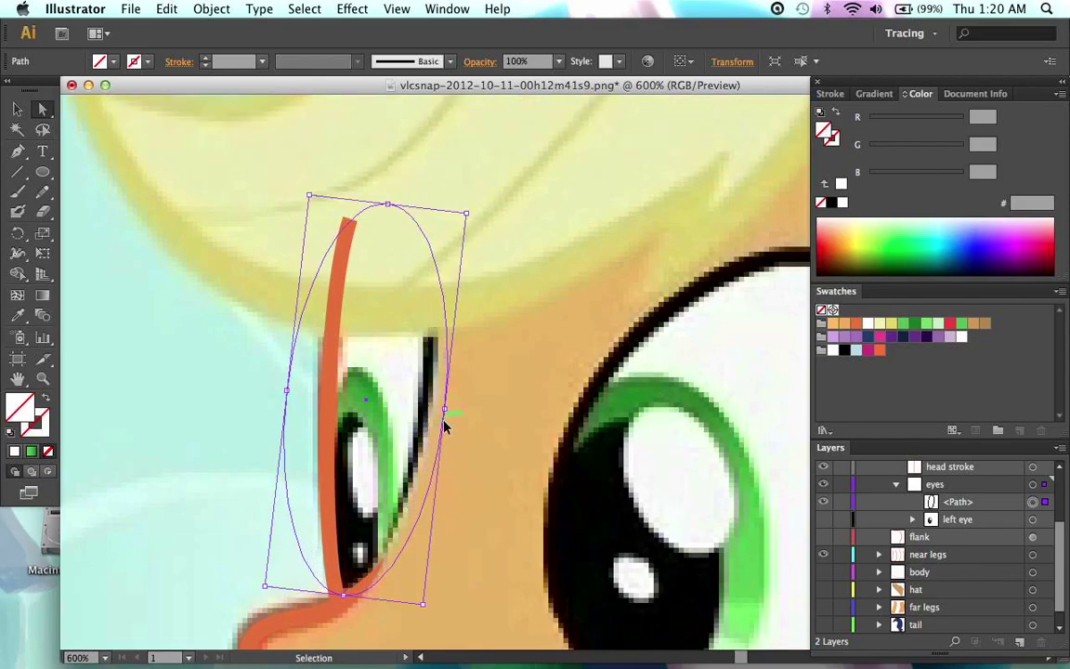
left_click_drag(444, 425, 429, 425)
key("a")
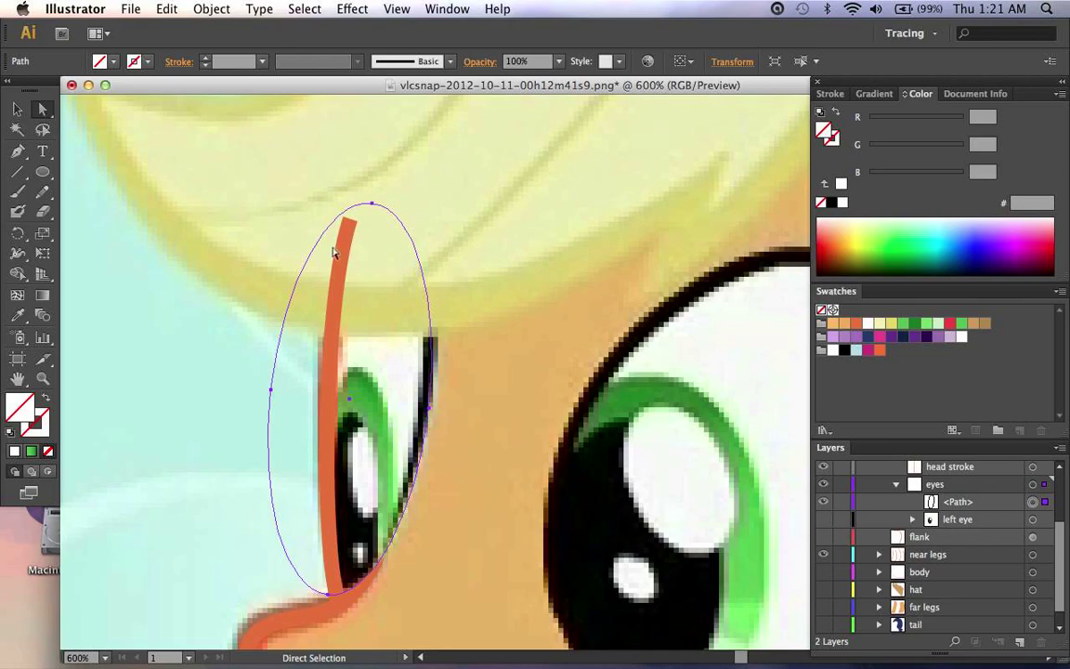
key("v")
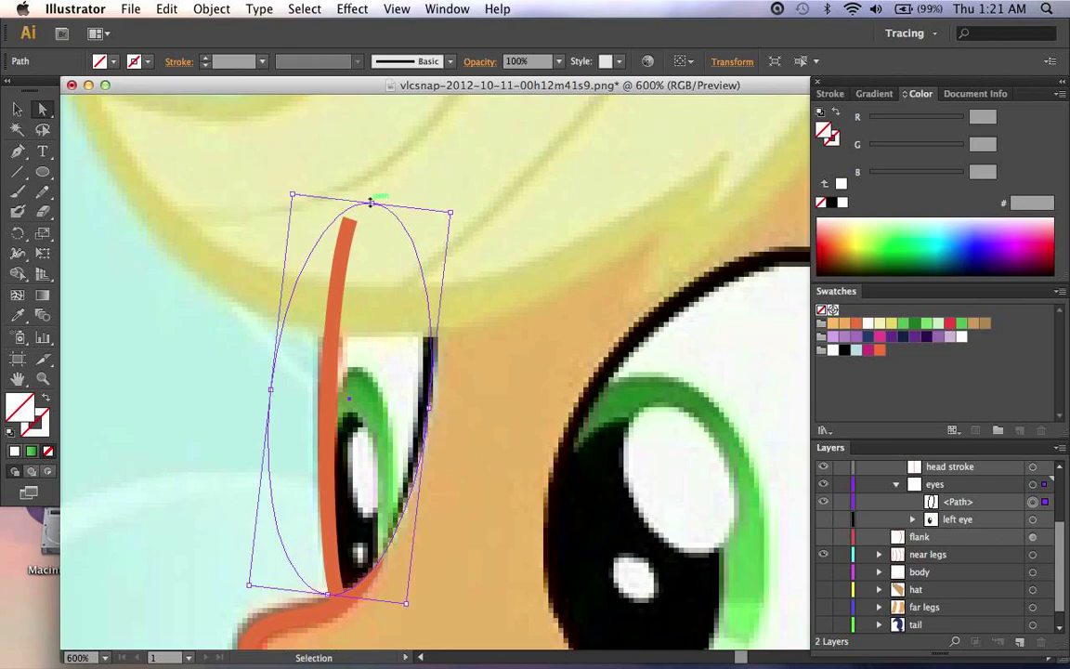
Step: Extend the upper end of the head stroke beside the far eye further into the hair and adjust its handle to reshape the curve
key("a")
left_click(341, 273)
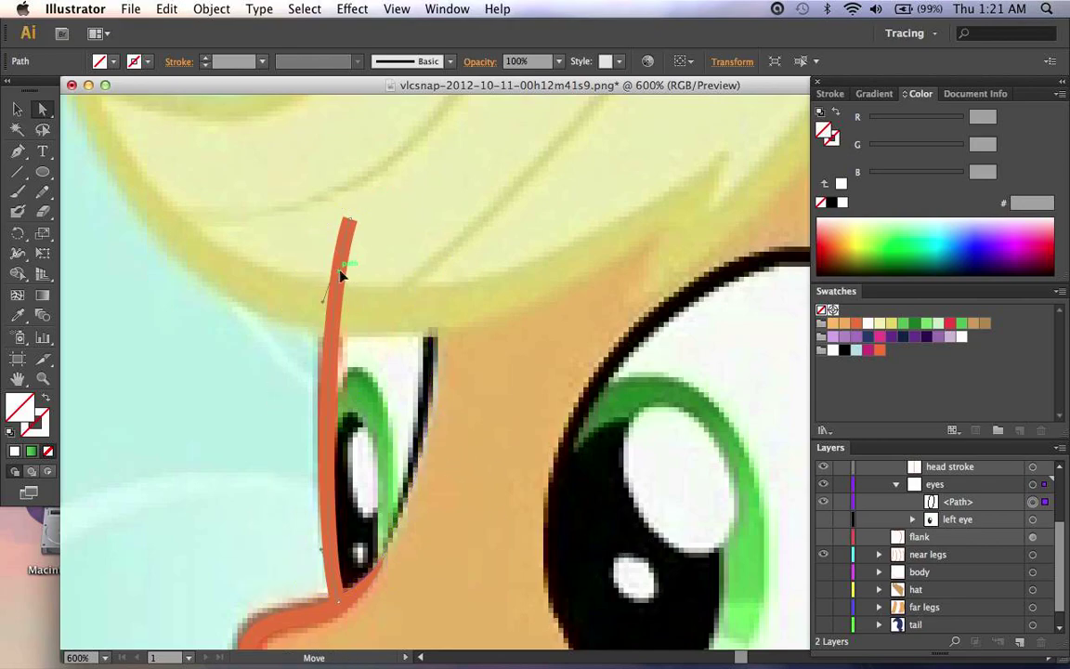
left_click(350, 223)
left_click_drag(350, 225, 357, 185)
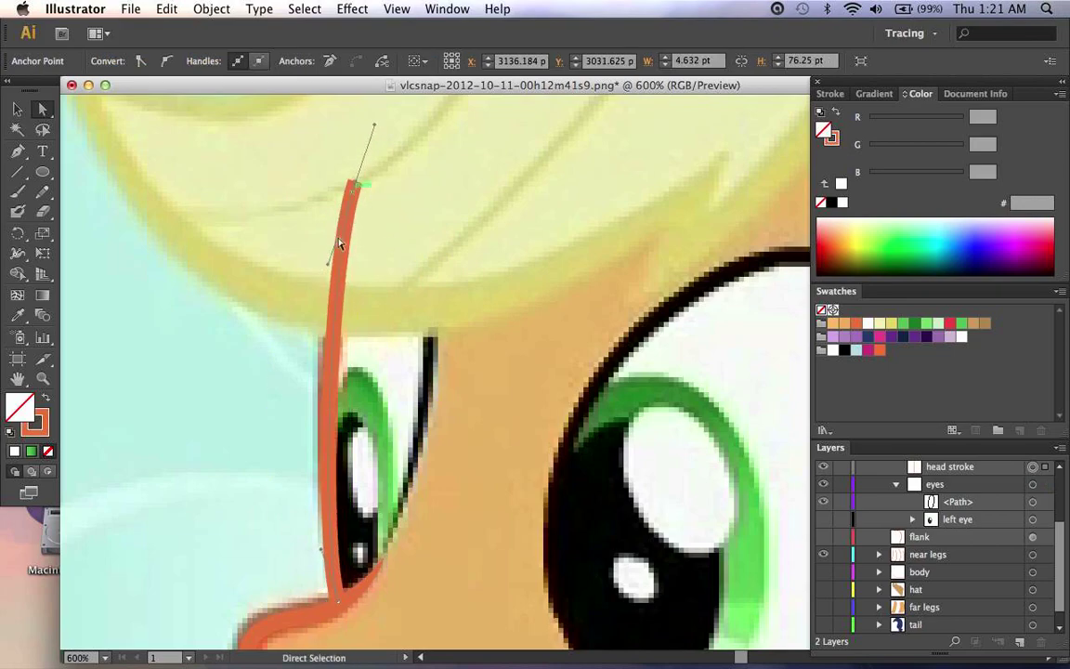
left_click_drag(330, 265, 314, 276)
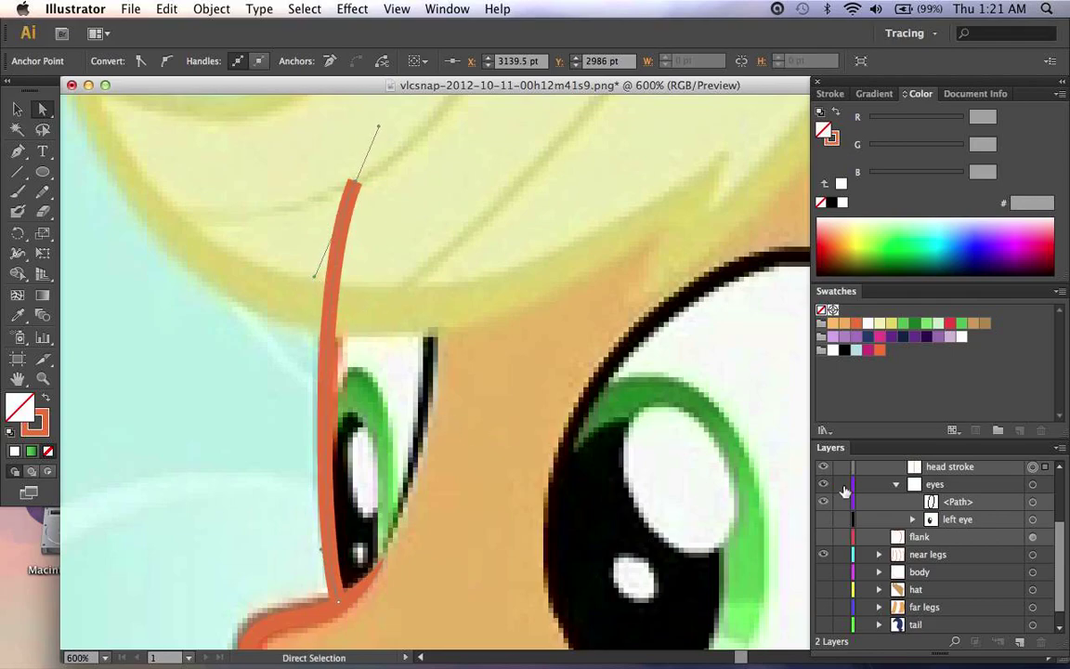
Step: Fill the ellipse over the far eye with white and set its opacity to 20%
scroll(920, 502, "up", 5)
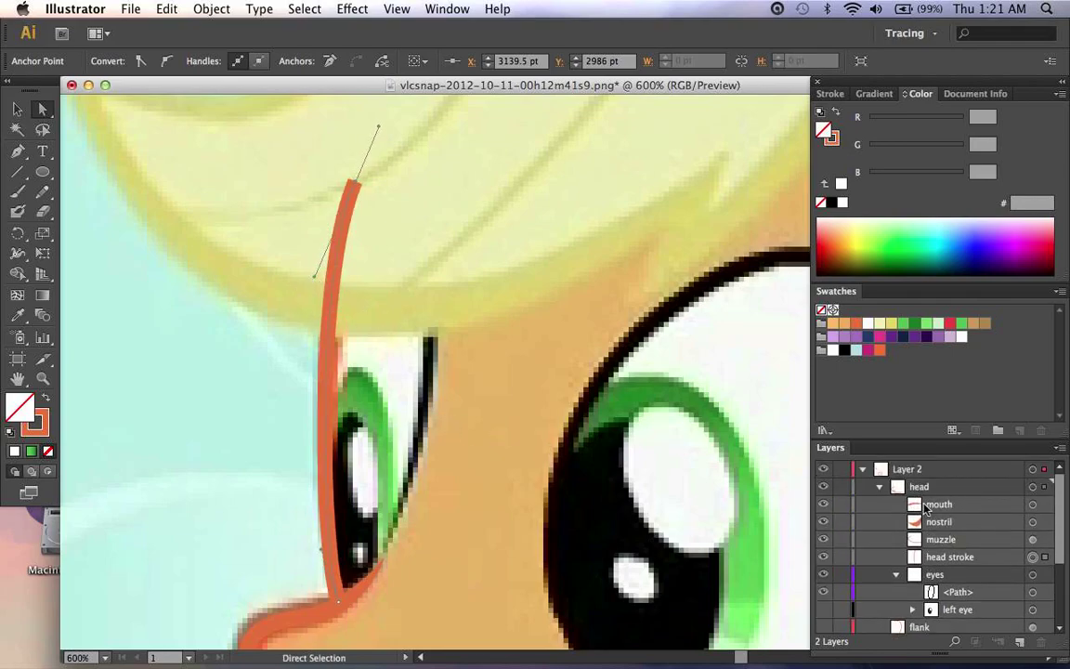
scroll(924, 506, "down", 3)
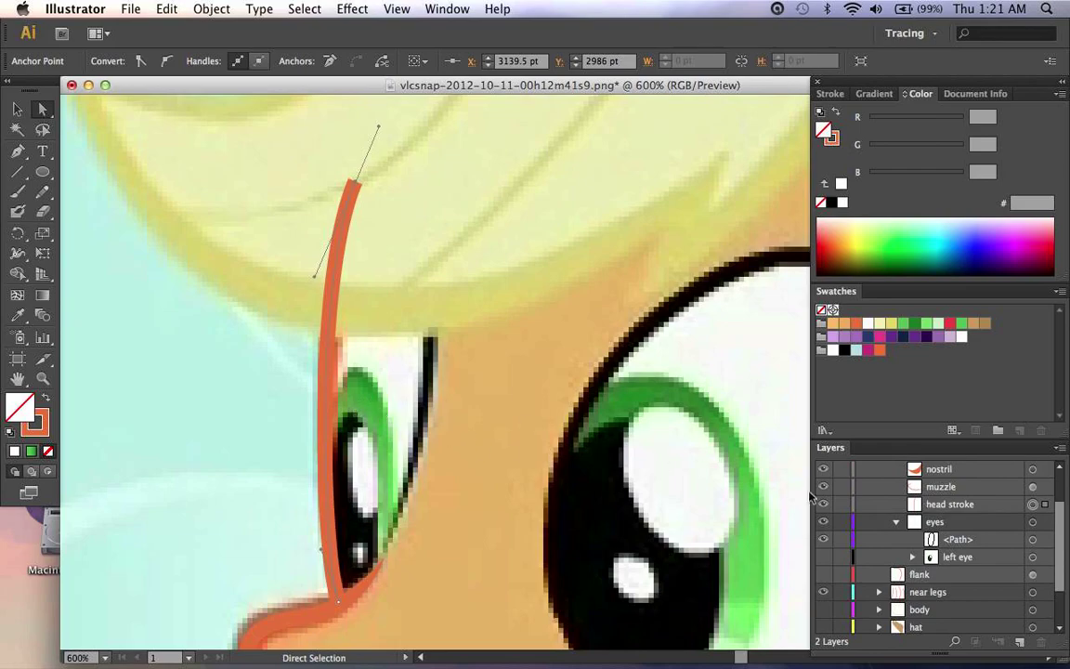
left_click(1032, 539)
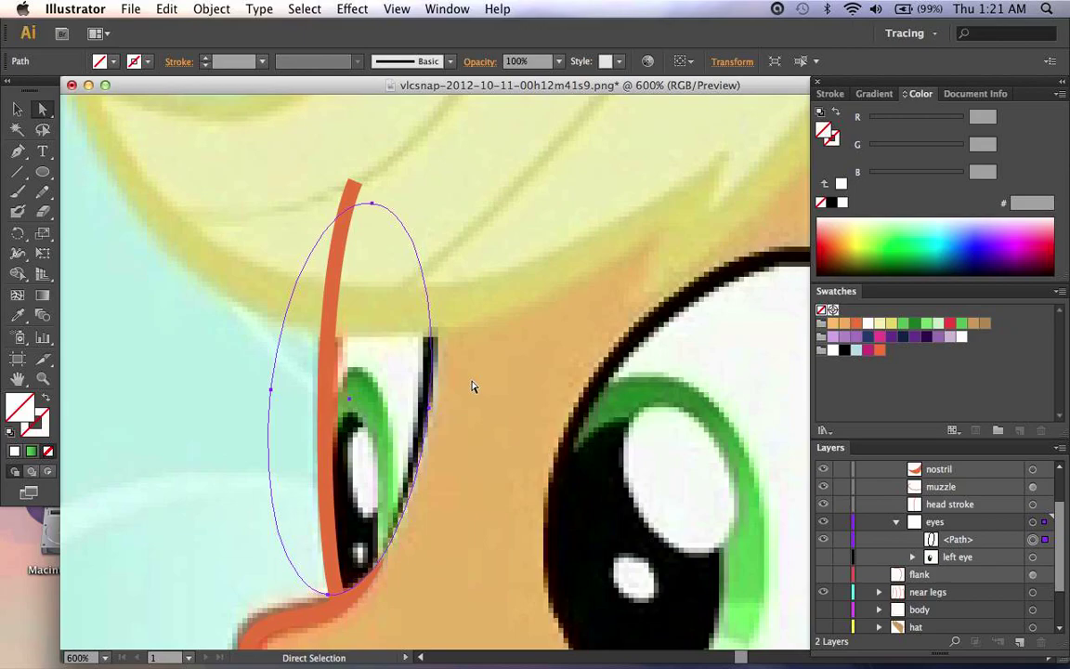
key("comma")
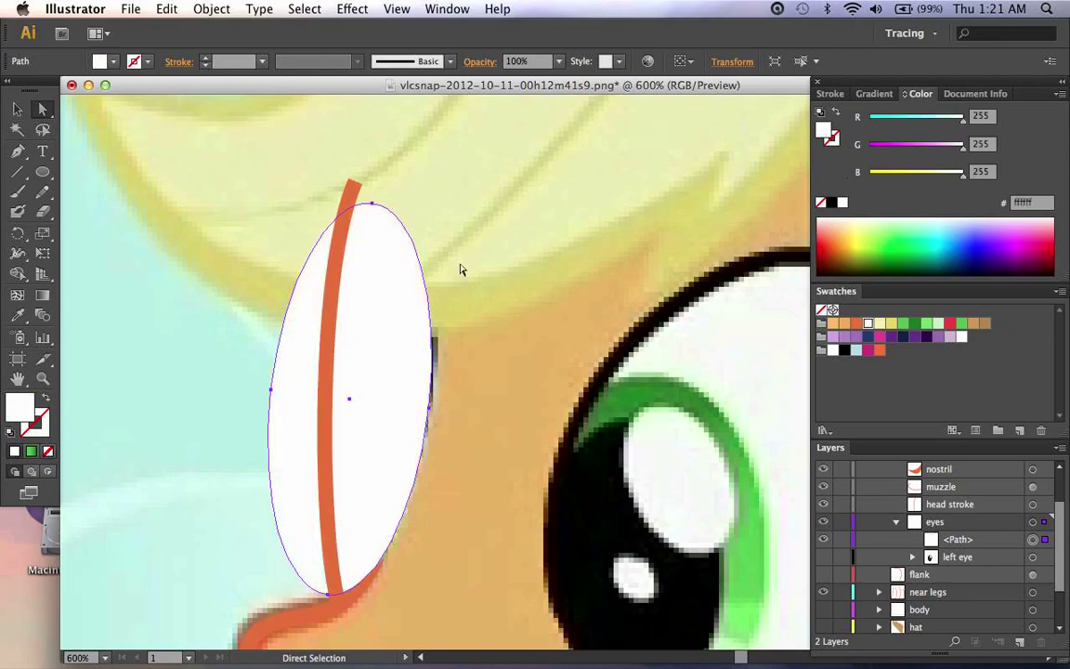
left_click(560, 62)
left_click(517, 108)
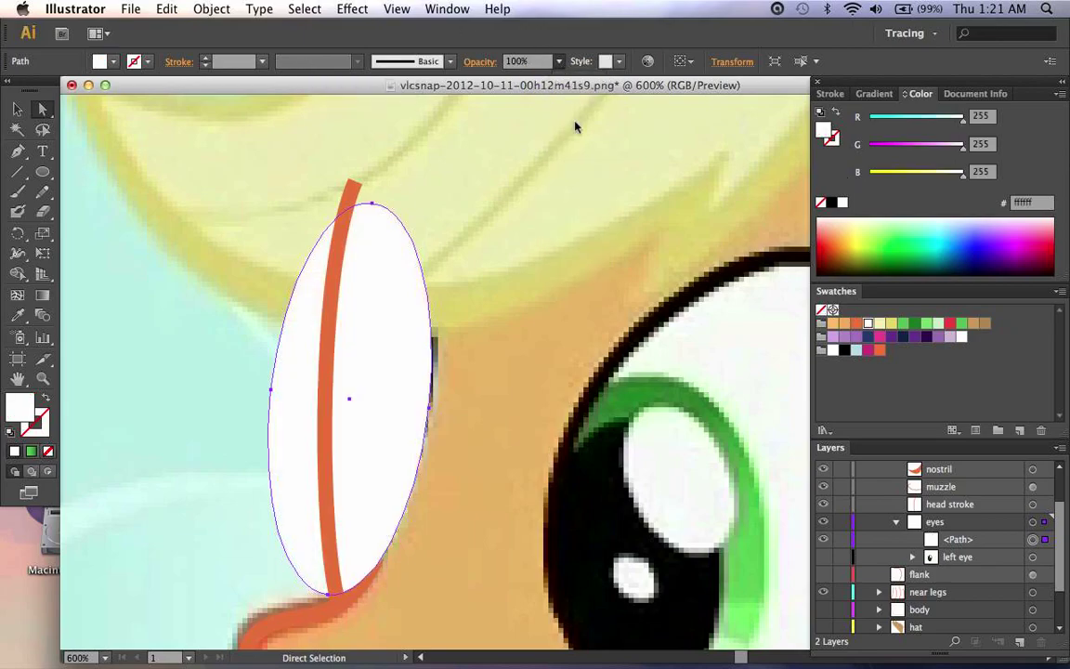
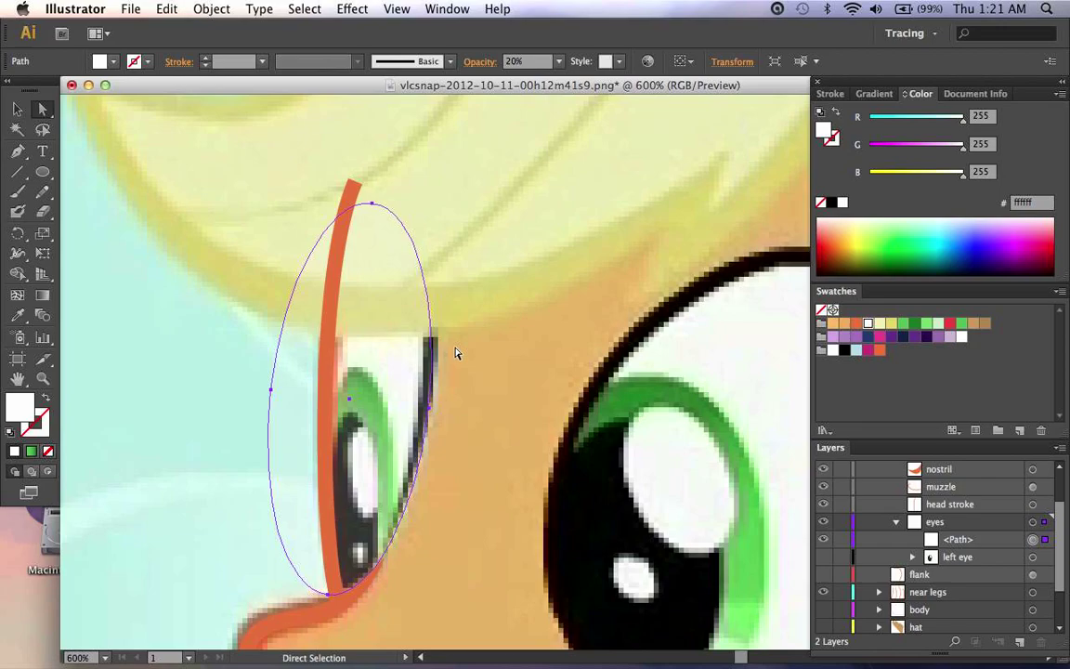
Step: Add anchor points near the ellipse's upper and lower ends where it meets the head stroke, and stretch its lower end slightly downward
key("p")
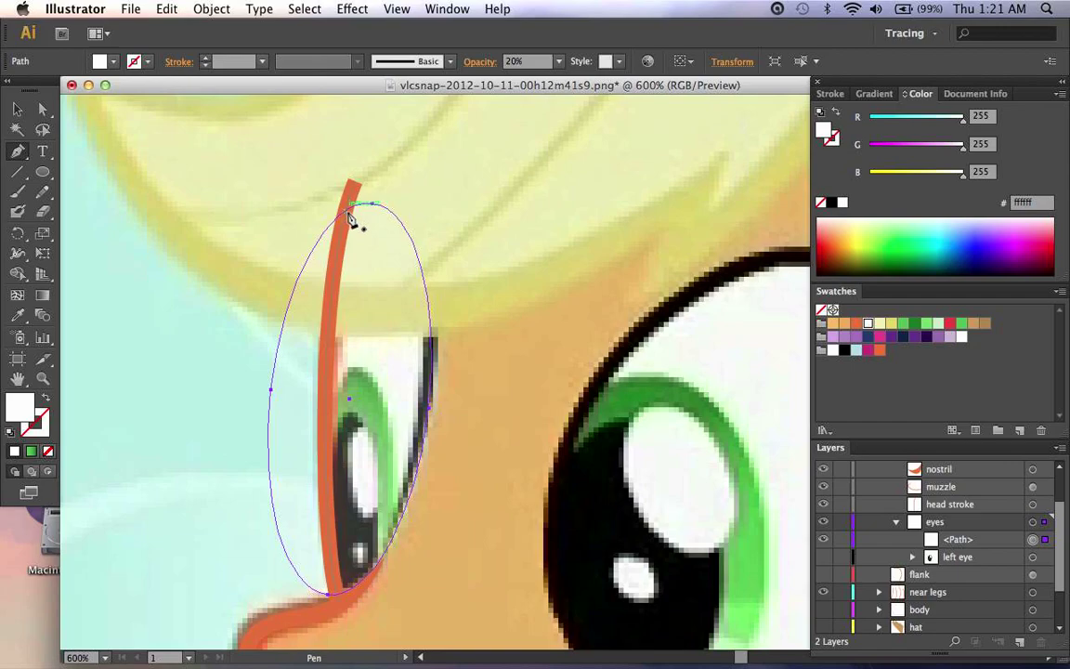
key("super+equal")
key("super+equal")
scroll(349, 218, "up", 3)
scroll(349, 217, "left", 5)
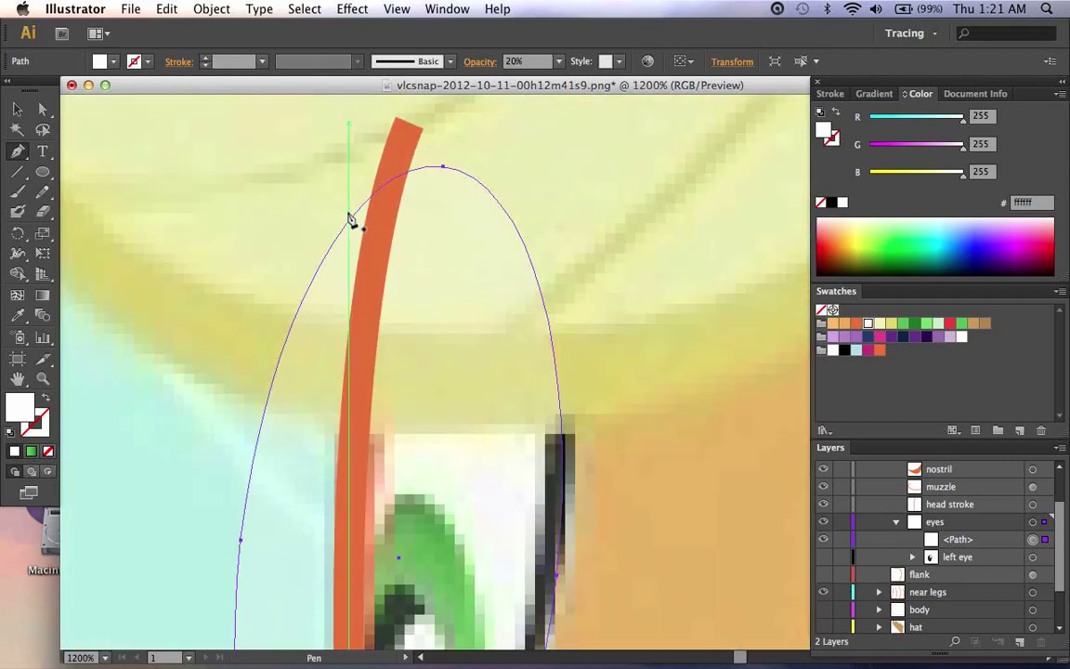
left_click(443, 167, "super")
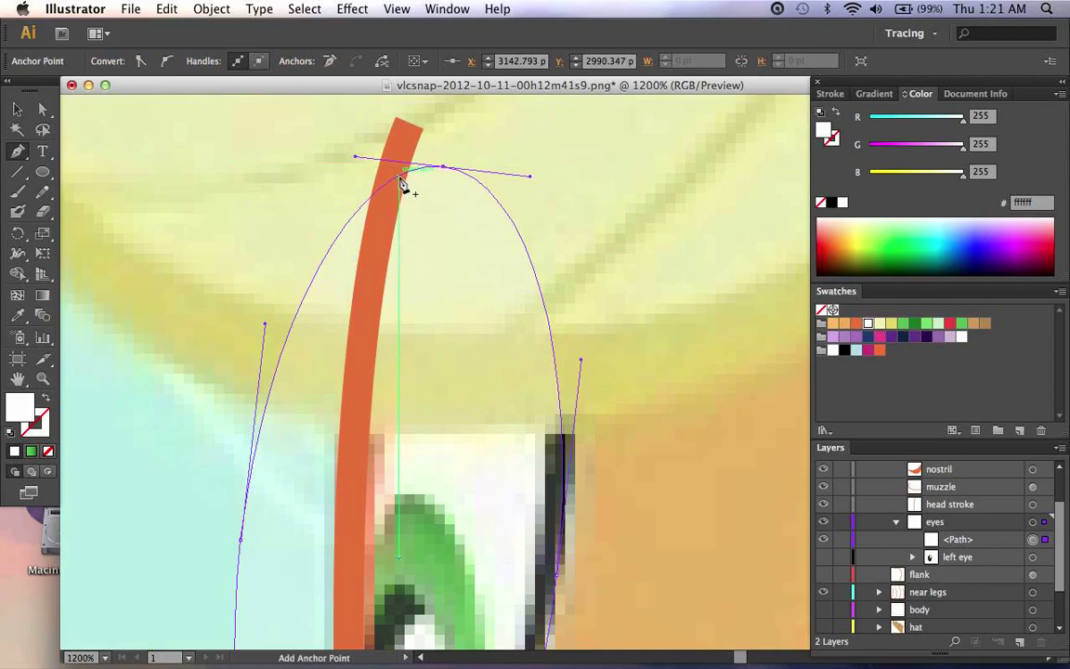
scroll(404, 181, "down", 10)
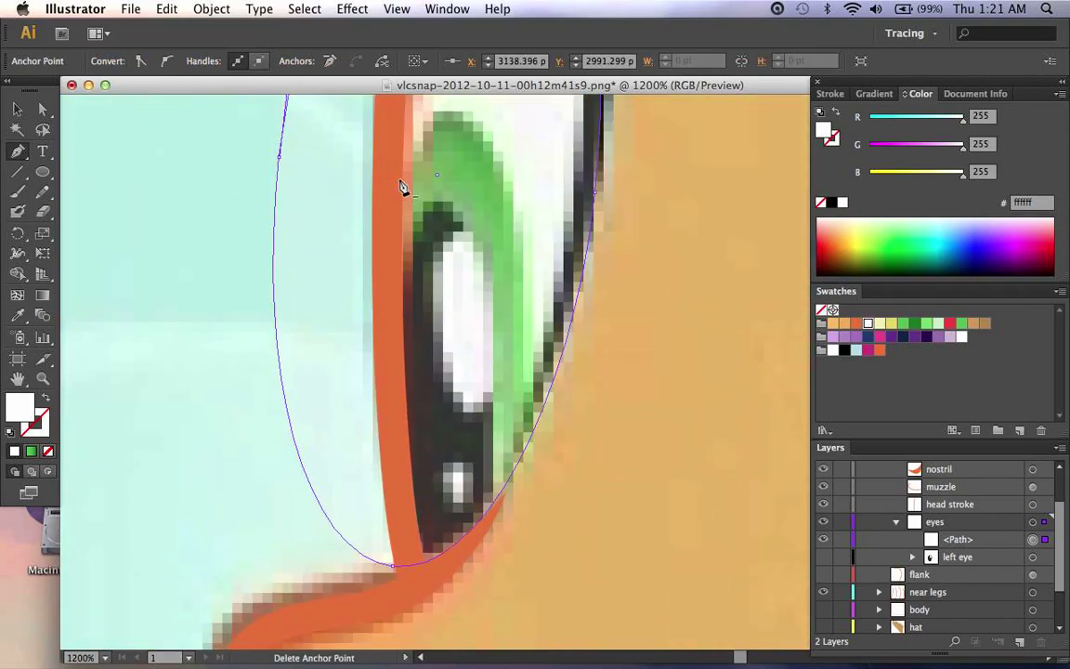
left_click(393, 565, "super")
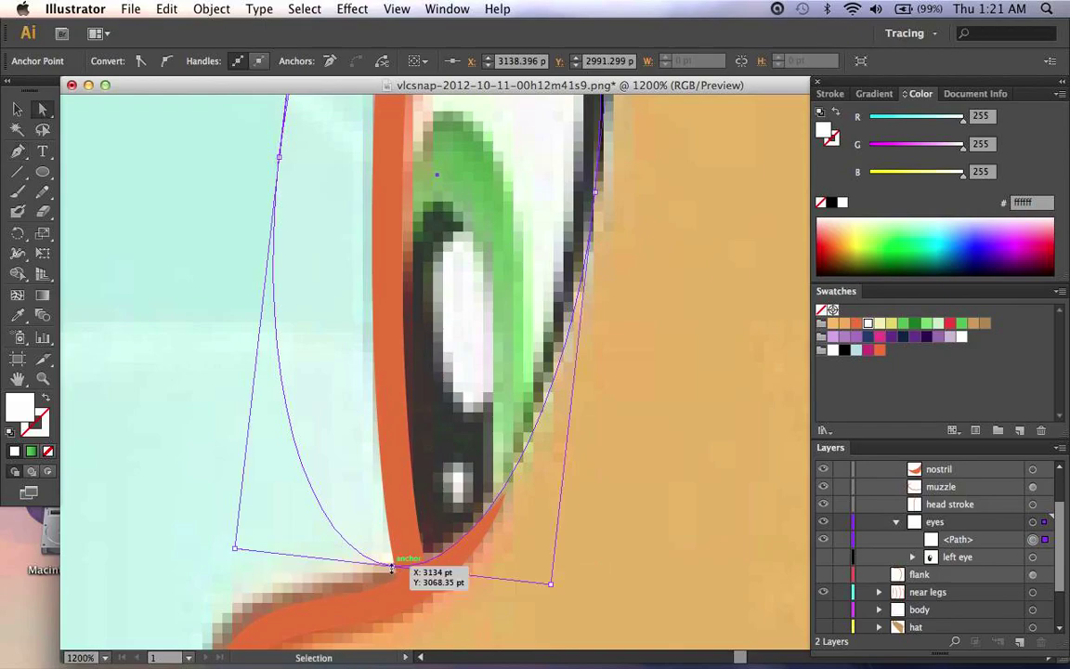
left_click_drag(392, 567, 392, 572)
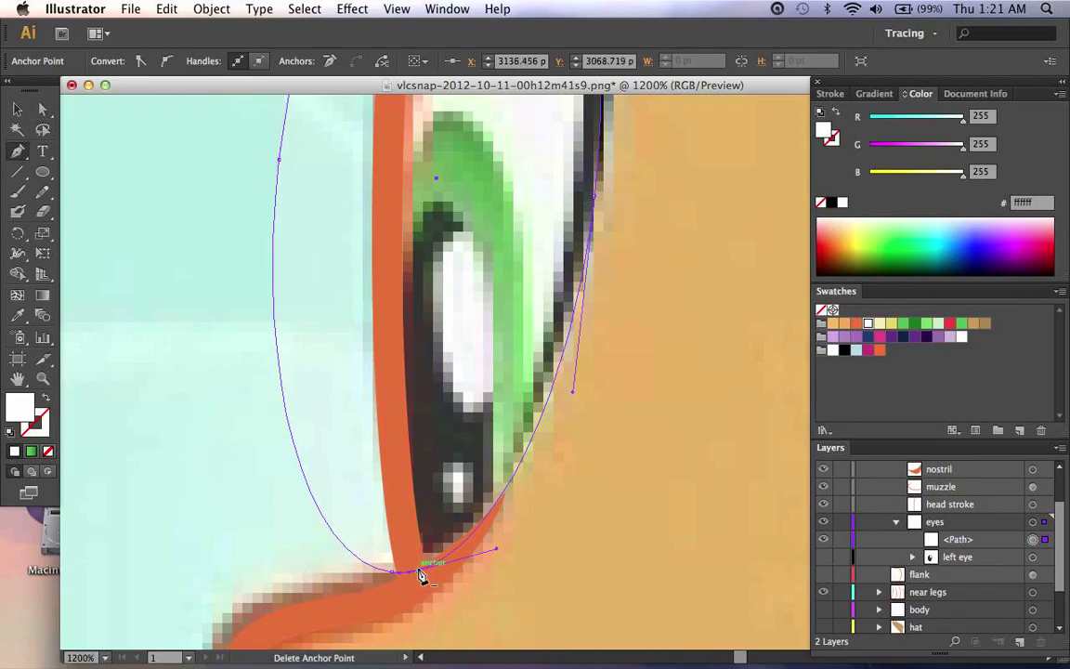
Step: Pull the ellipse's outer side inward onto the head stroke and adjust the upper handle so the curve follows the stroke
key("super+minus")
scroll(418, 573, "up", 5)
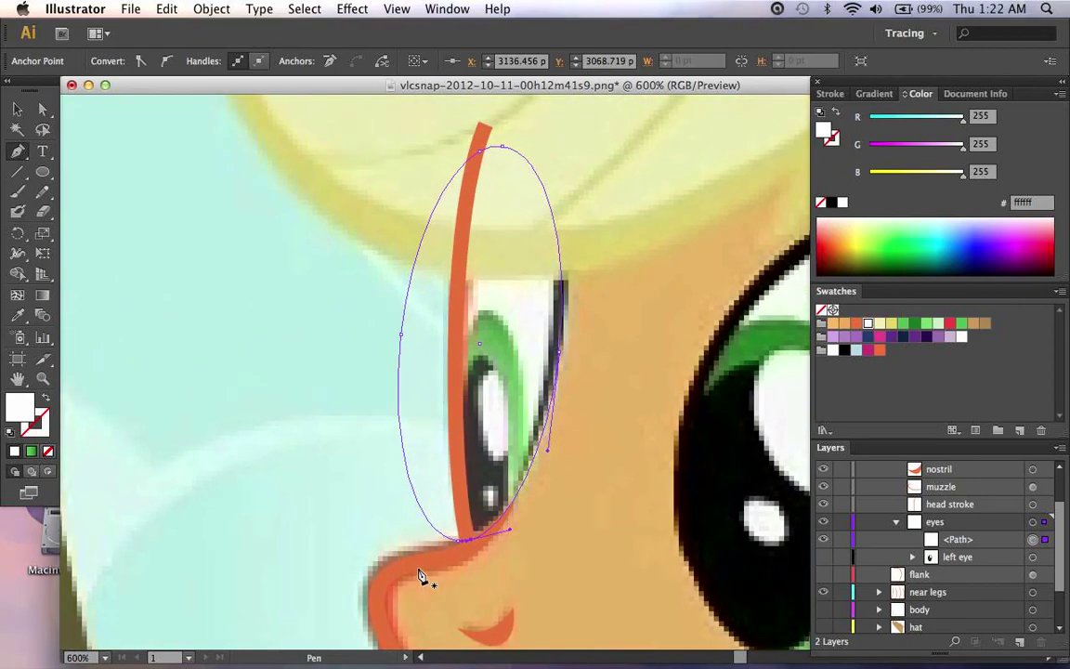
left_click_drag(406, 336, 459, 350)
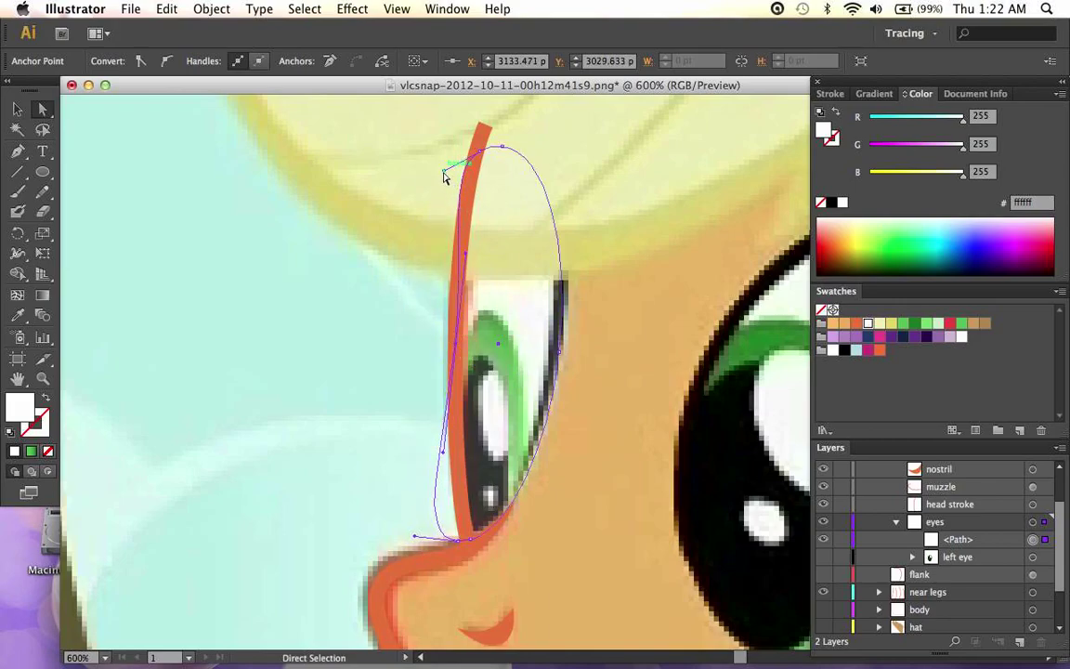
key("p")
left_click_drag(445, 177, 458, 193)
Step: Move the eye shape's lowest outer anchor up onto the head stroke and adjust its handle so the lower curve stays within the stroke
scroll(455, 223, "down", 2)
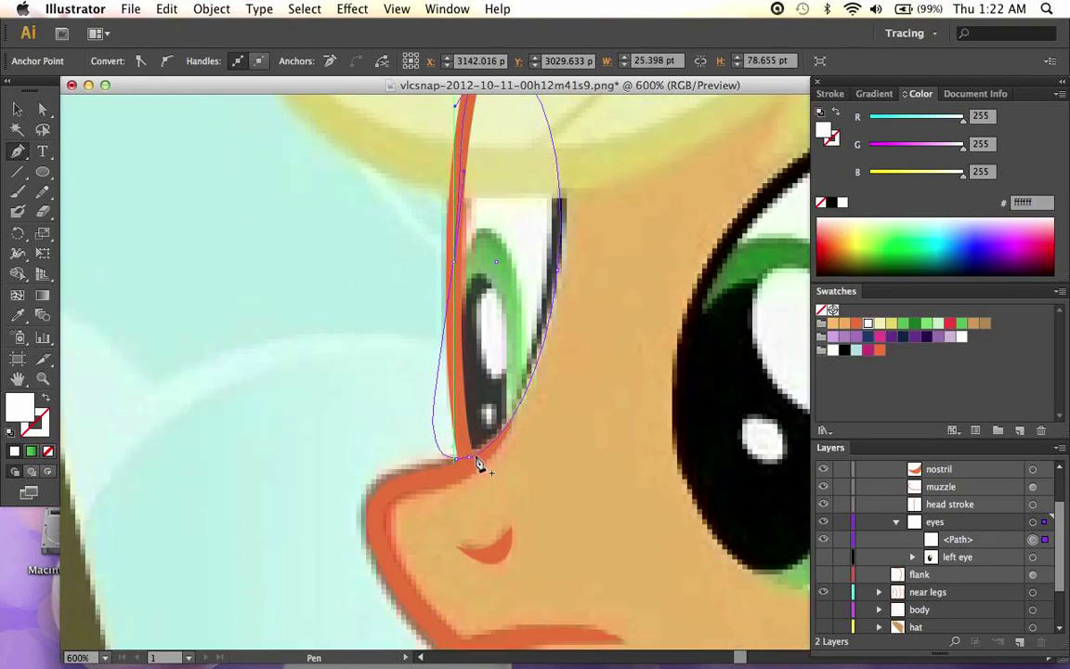
key("super+equal")
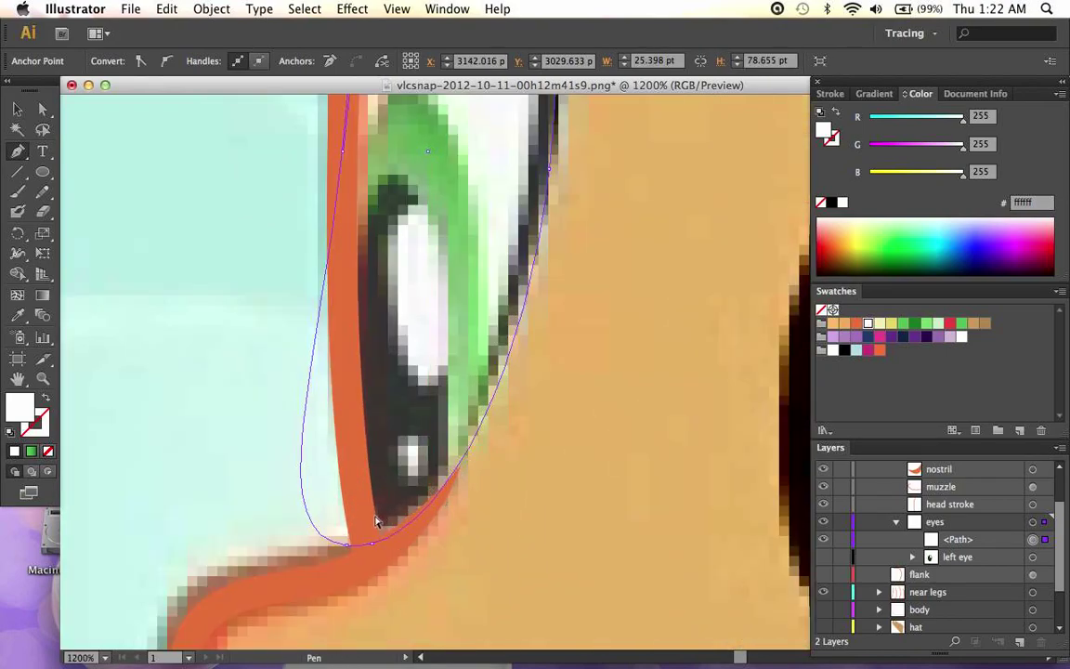
left_click_drag(350, 549, 358, 506)
mouse_move(269, 497)
left_mouse_down()
mouse_move(310, 494)
mouse_move(356, 433)
left_mouse_up()
scroll(357, 434, "up", 5)
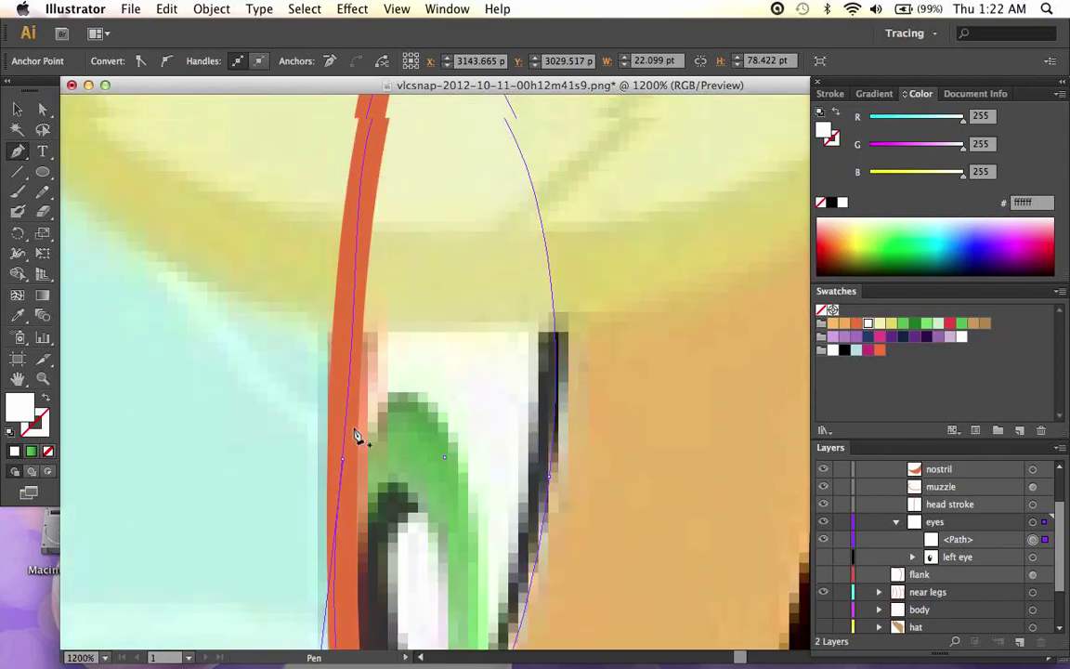
scroll(357, 434, "down", 6)
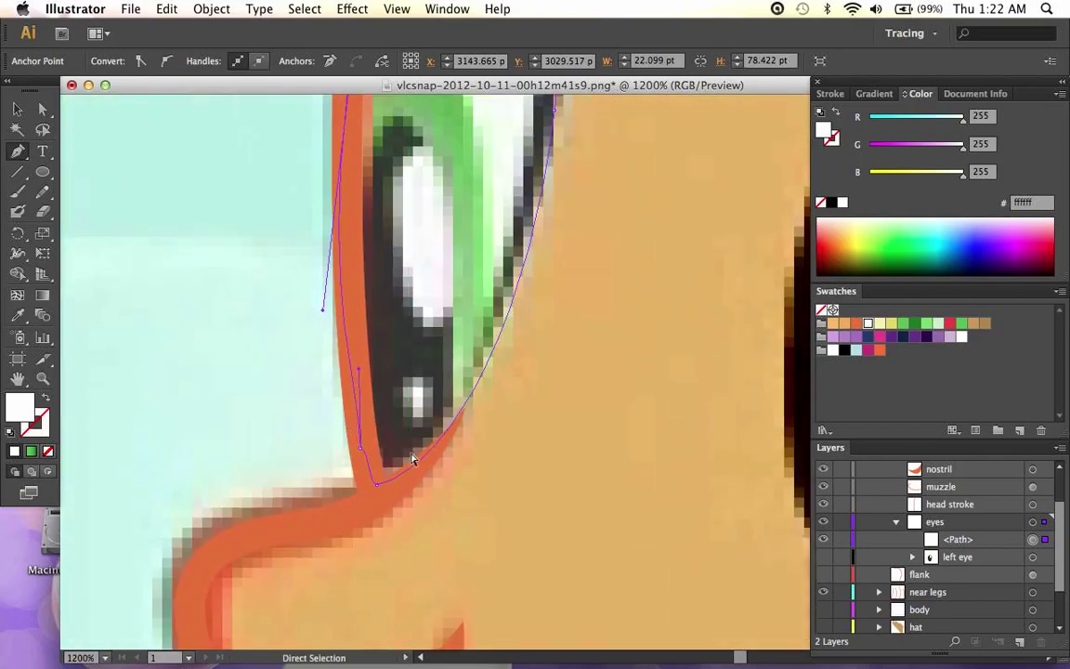
key("super+minus")
key("super+minus")
key("super+minus")
scroll(418, 459, "up", 4)
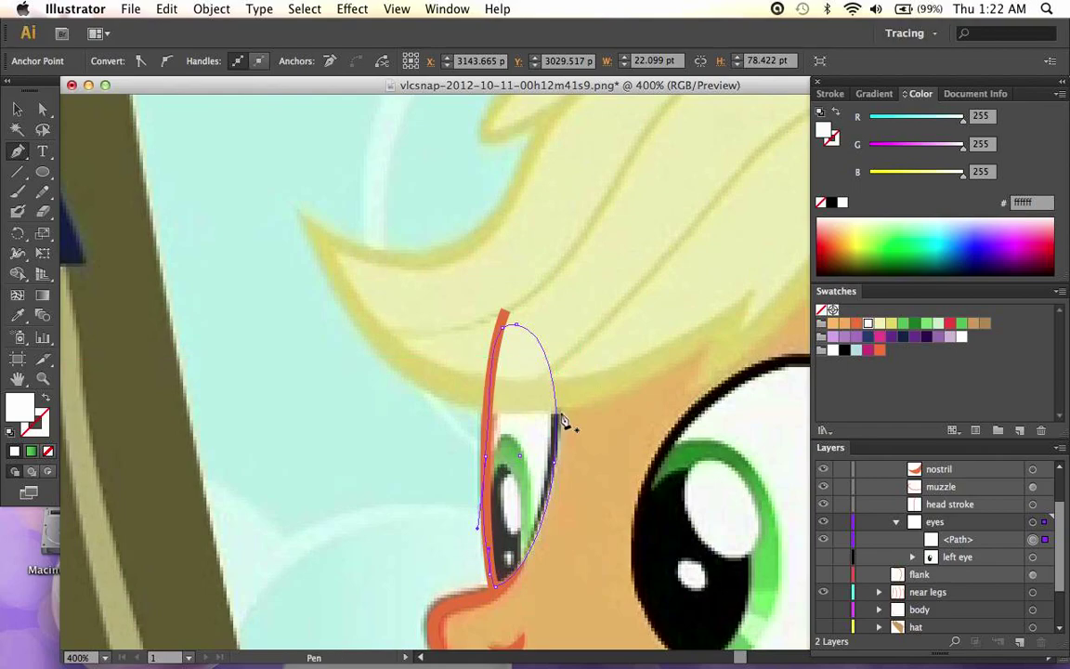
scroll(563, 420, "down", 4)
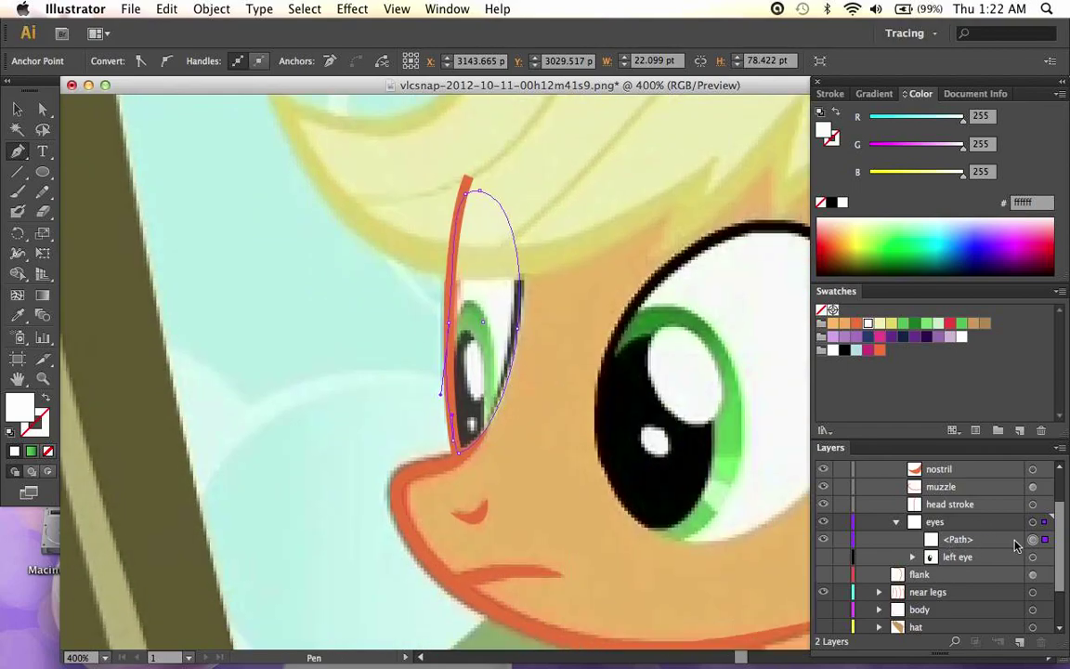
Step: Copy the far eye path and paste it in front, make a clipping mask from both paths and name the group "right eye"
key("super")
key("super+c")
key("super+f")
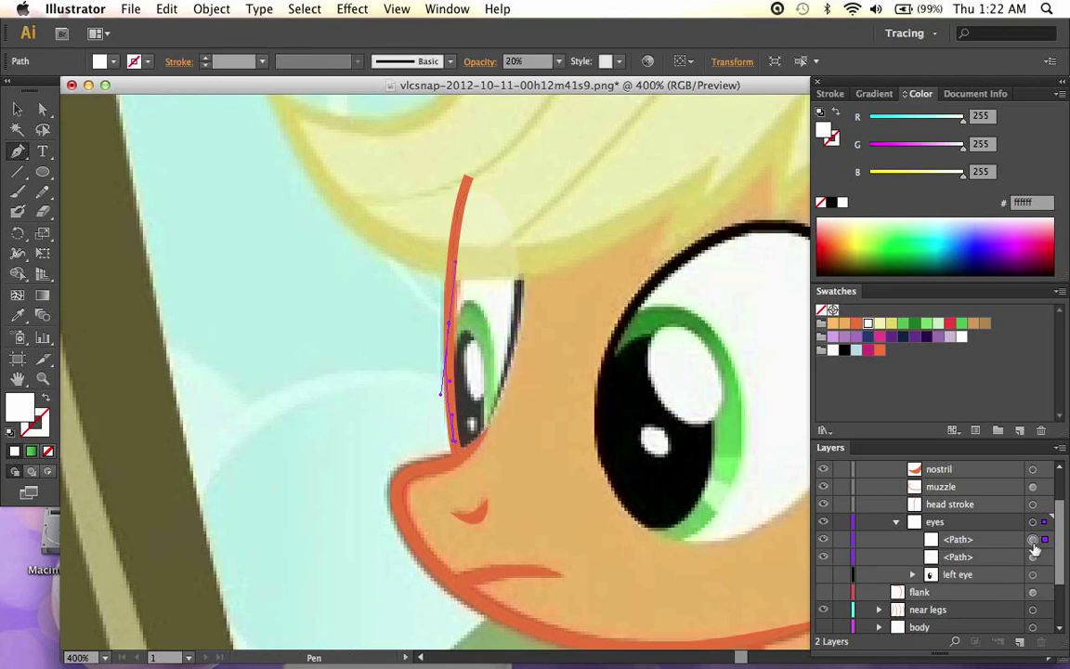
left_click(1033, 556, "shift")
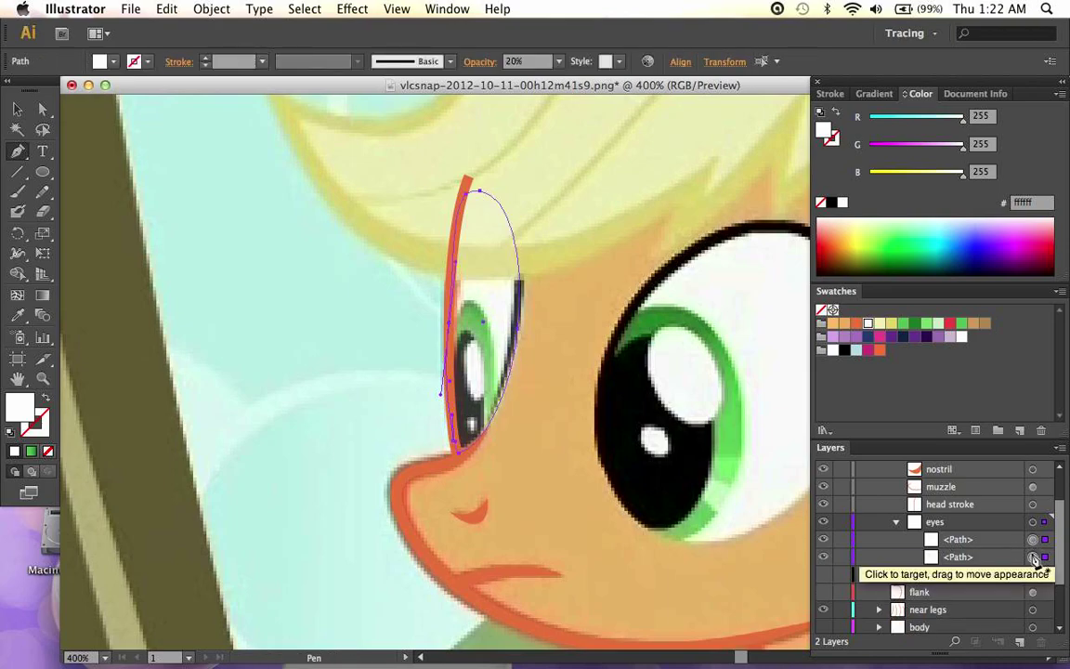
key("super+7")
double_click(974, 539)
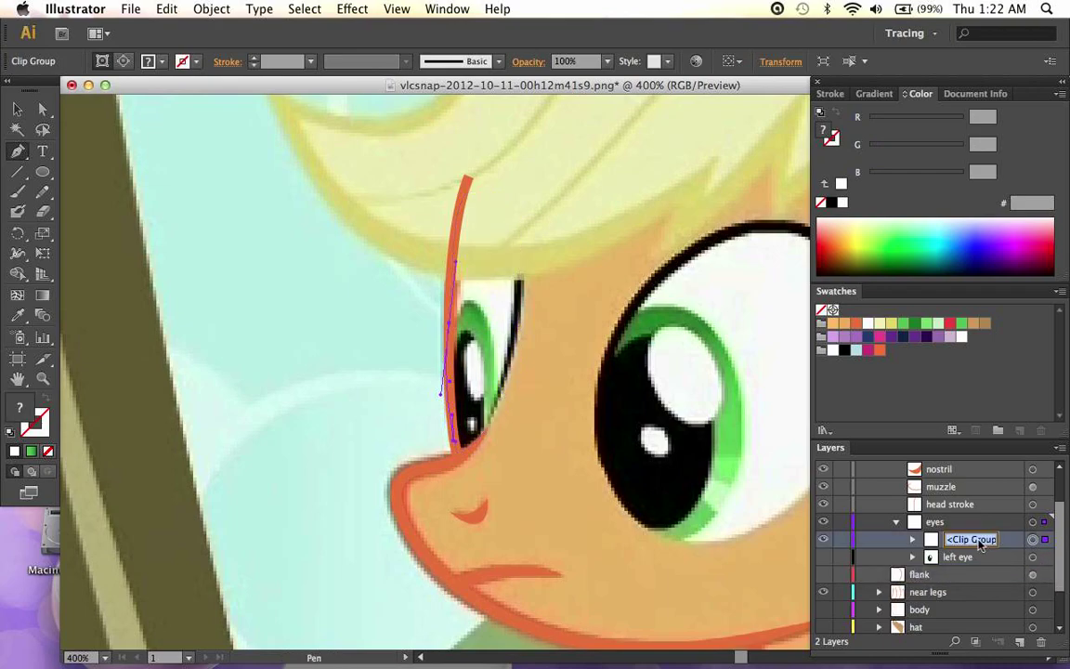
type("right eye")
key("Return")
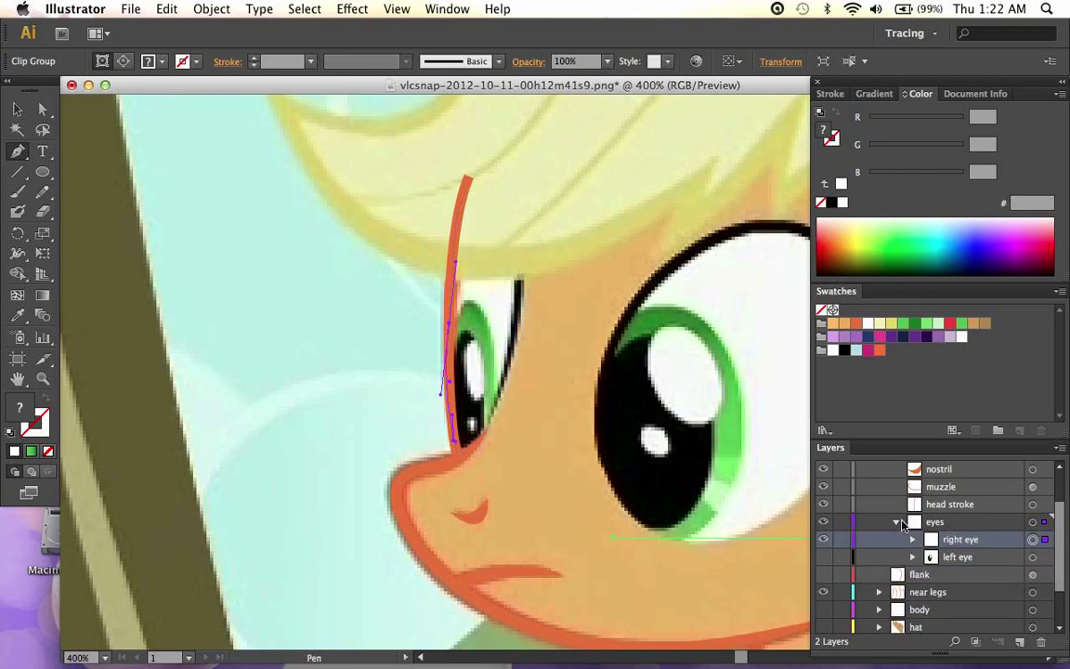
Step: Expand the right eye group and rename the path below the clipping path as "eye white"
left_click(911, 541)
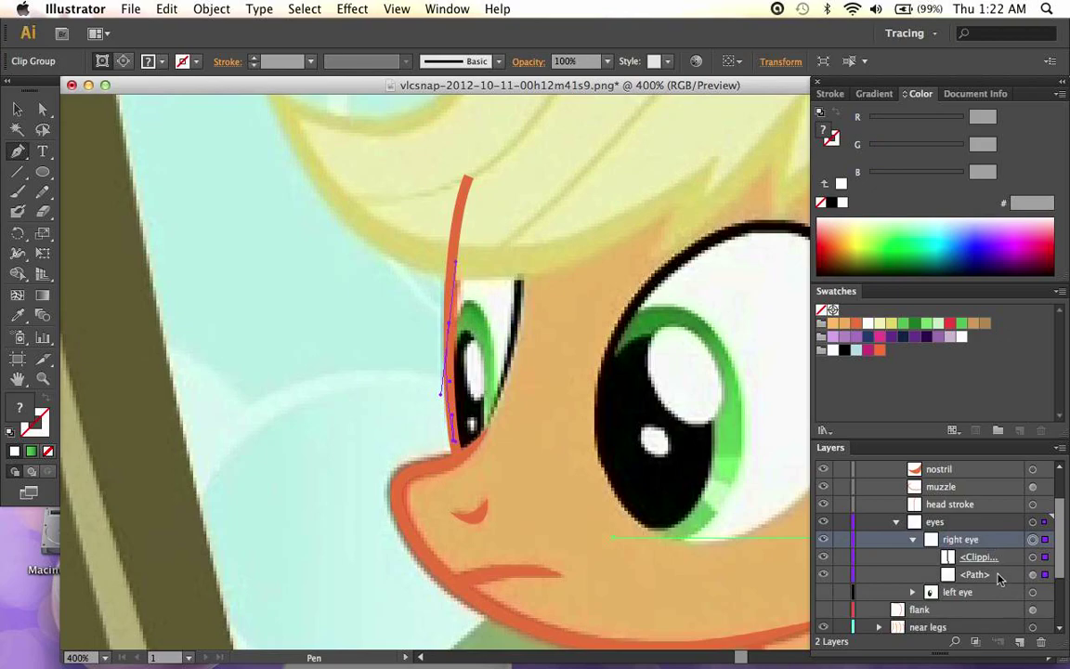
double_click(1004, 576)
type("ey")
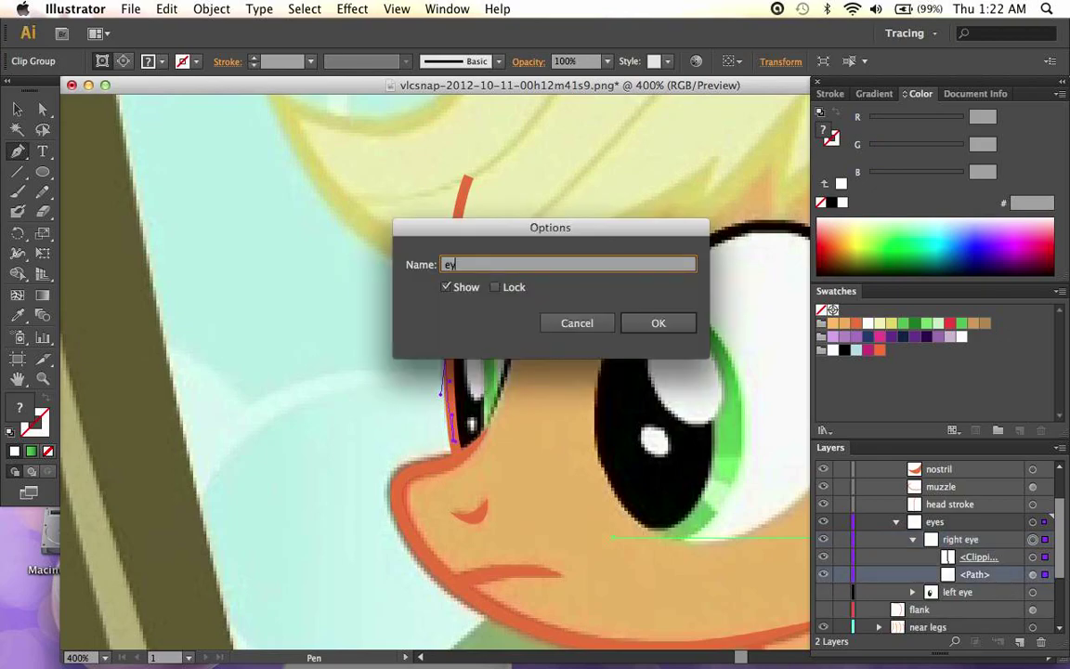
type("e white")
key("Return")
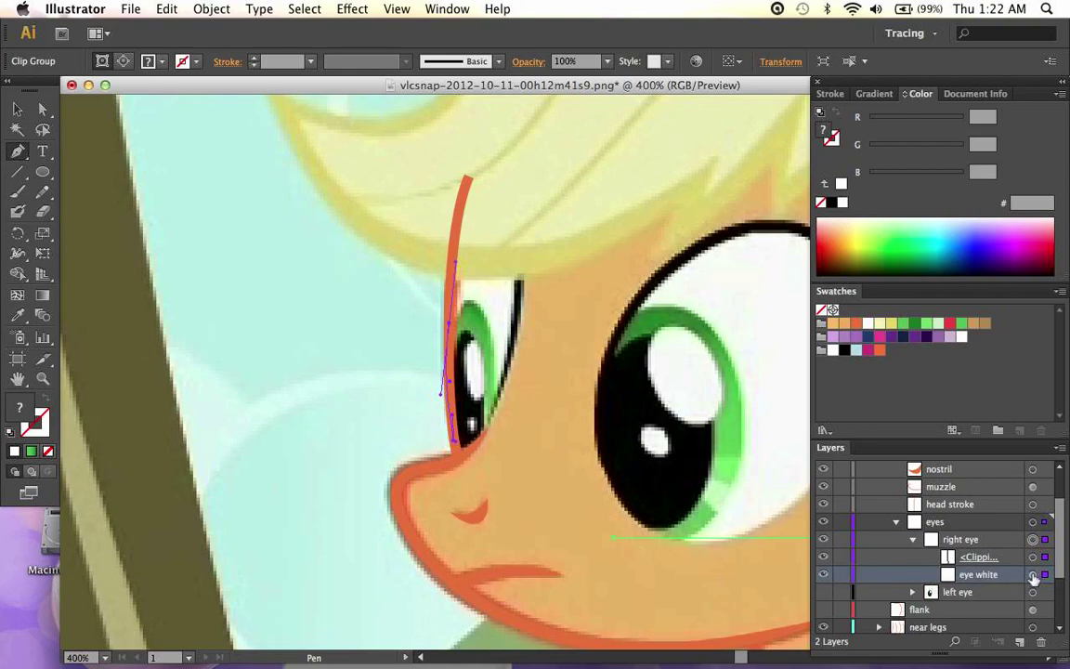
Step: Set the eye white path's opacity to 100% and deselect it
left_click(1033, 576)
left_click(606, 61)
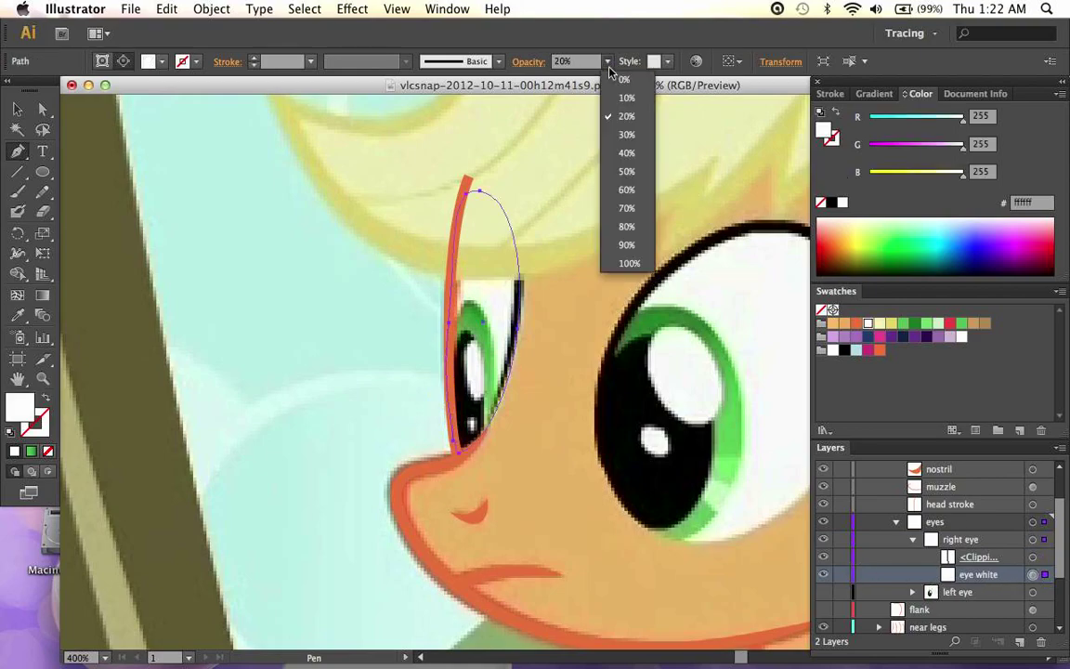
left_click(628, 263)
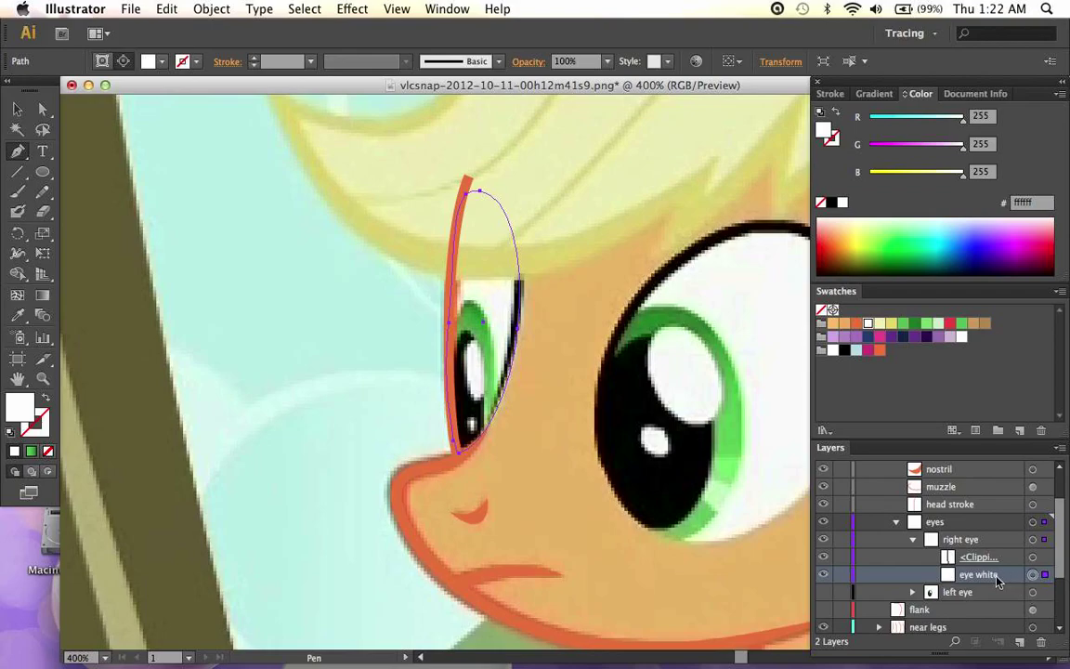
left_click(104, 416, "super")
Step: Examine the outlines of the eye white path and the clipping path in the right eye group
scroll(940, 558, "up", 3)
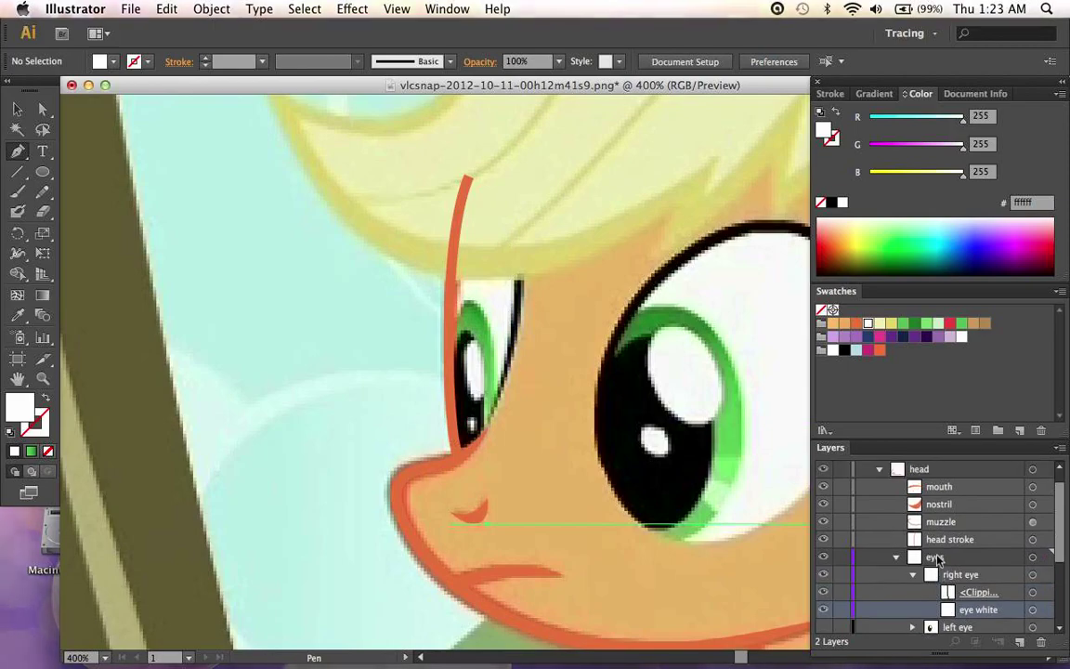
scroll(985, 530, "down", 5)
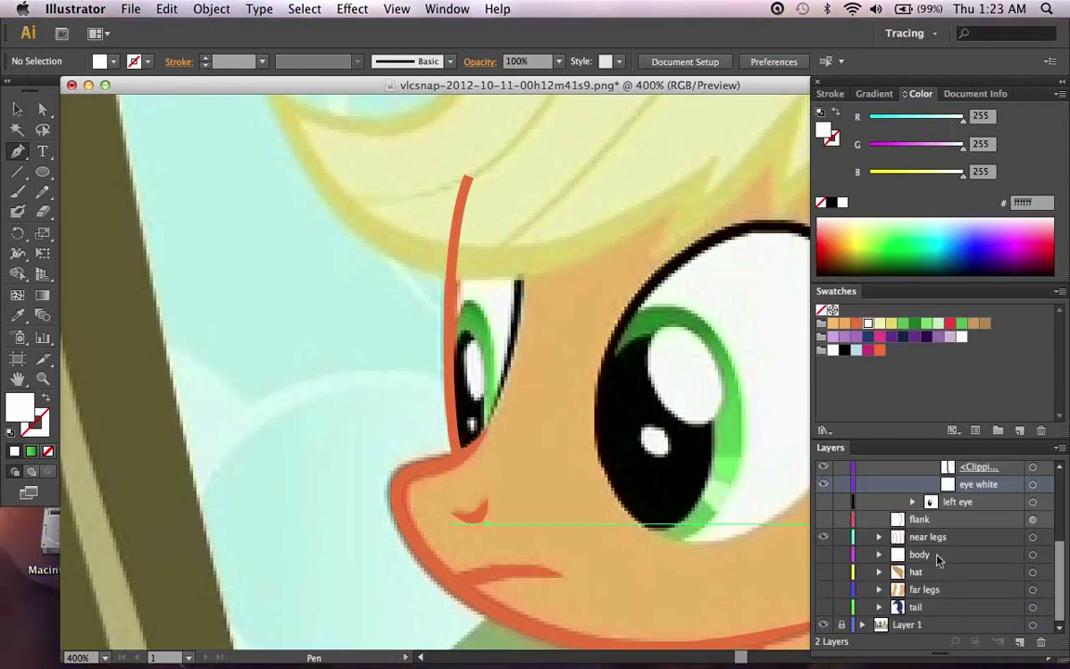
left_click(1032, 484)
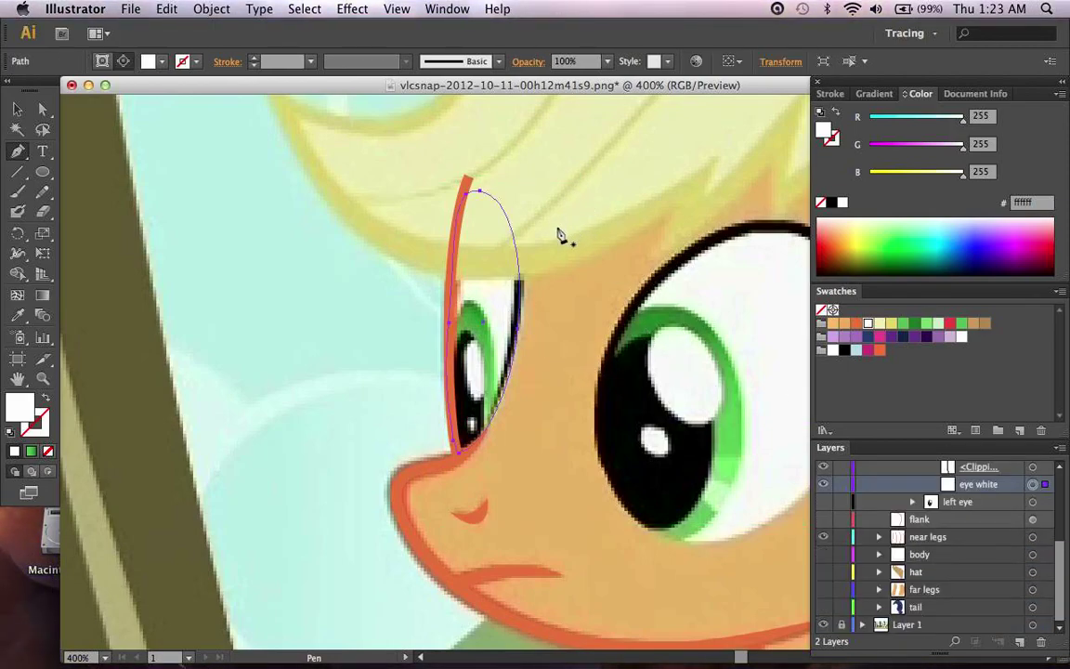
key("a")
left_click(517, 251)
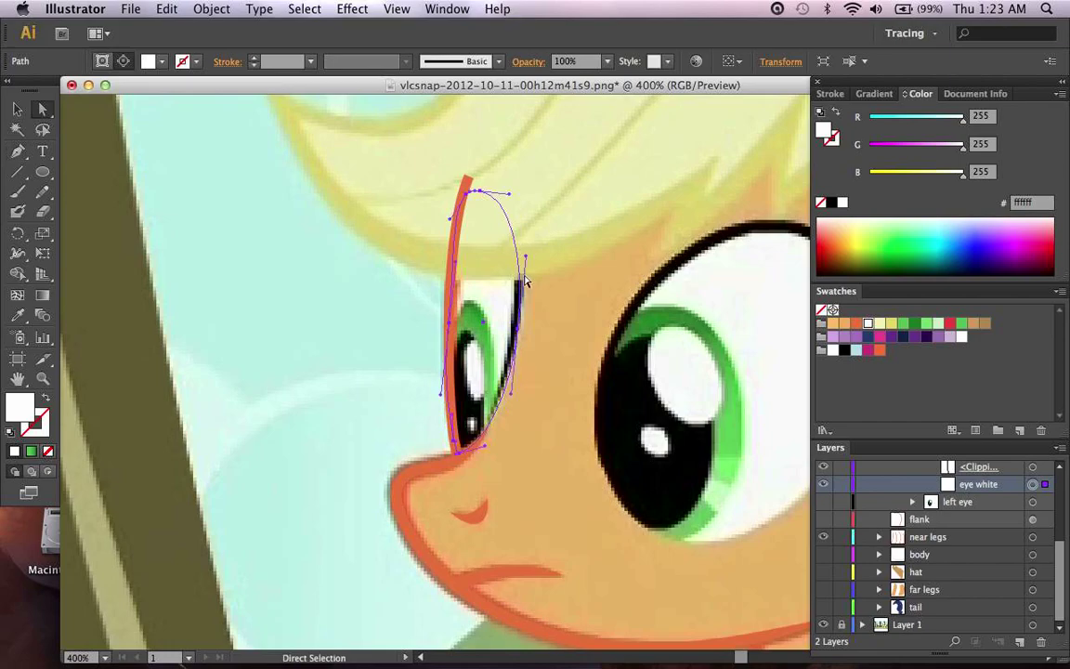
left_click(1032, 467)
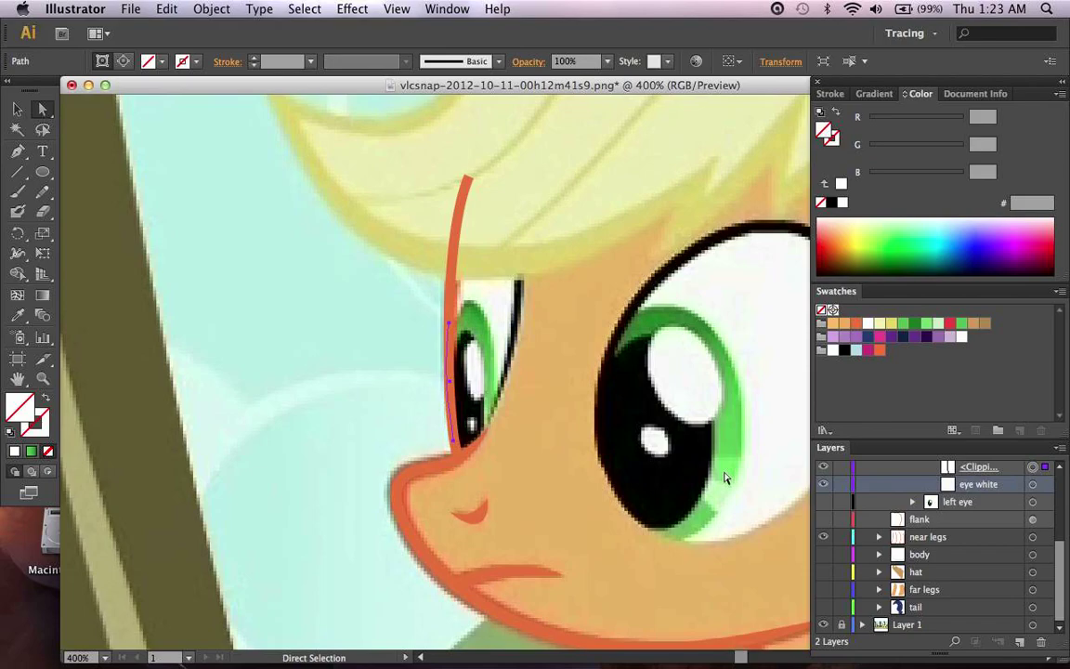
scroll(725, 475, "up", 1)
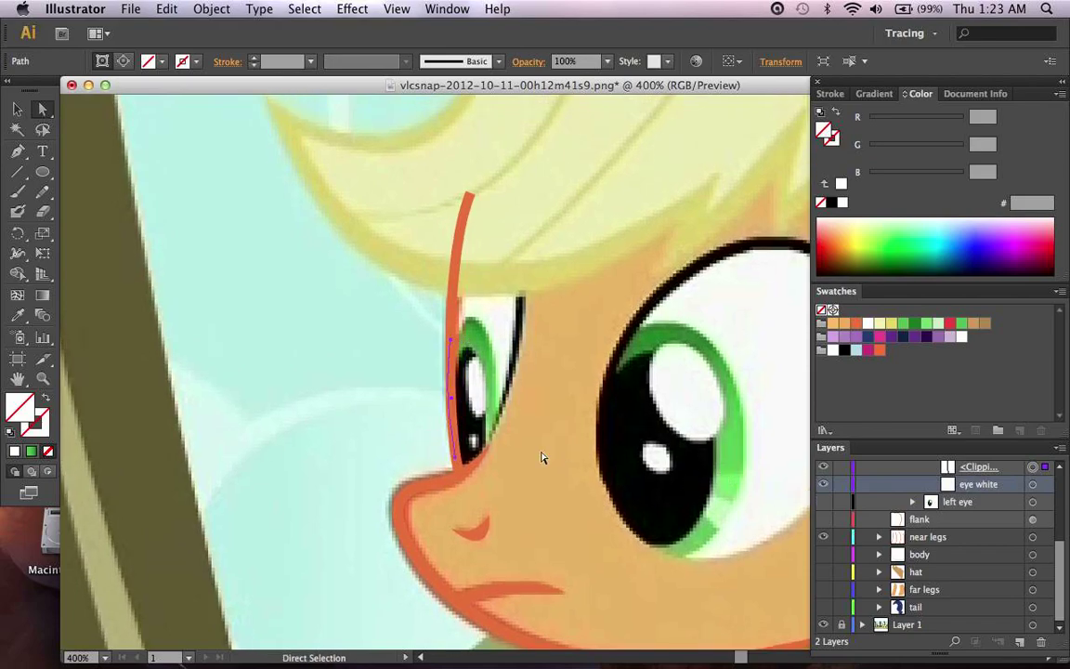
Step: Undo the eye white's opacity change, the renames and the clipping mask so the far eye paths are separate again
key("v")
key("super+z")
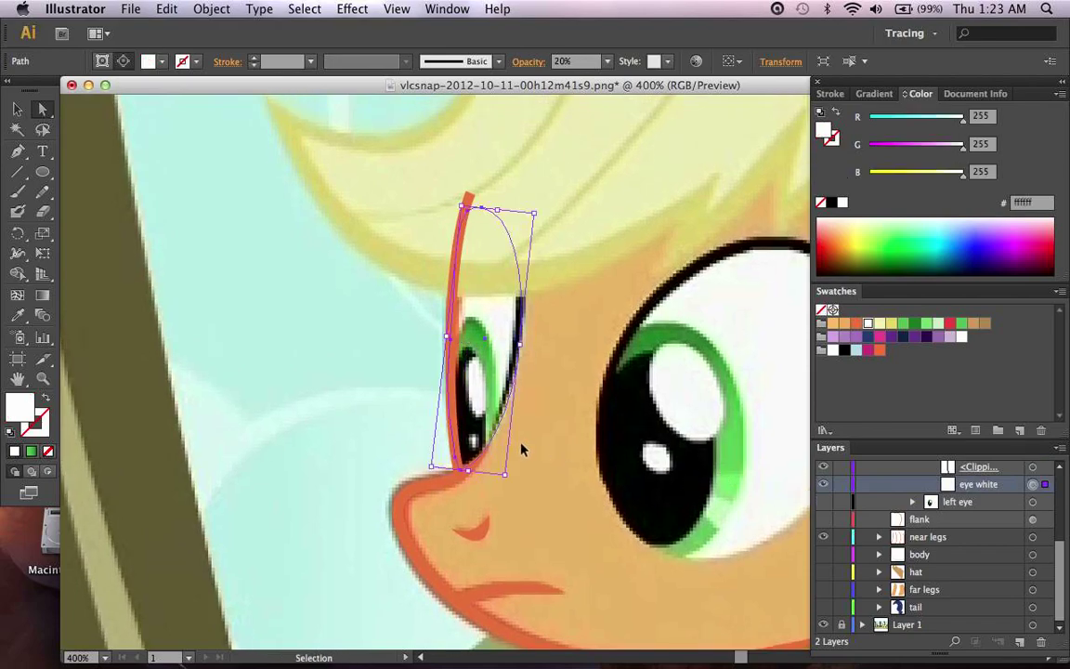
scroll(955, 514, "up", 1)
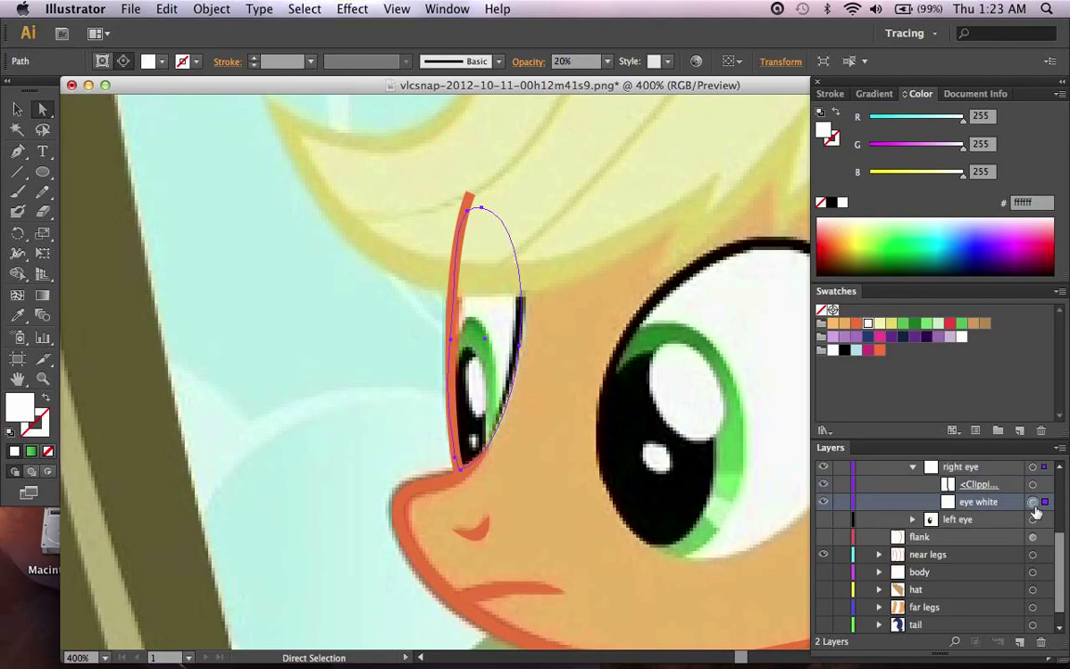
key("super+z")
key("super+z")
key("super+z")
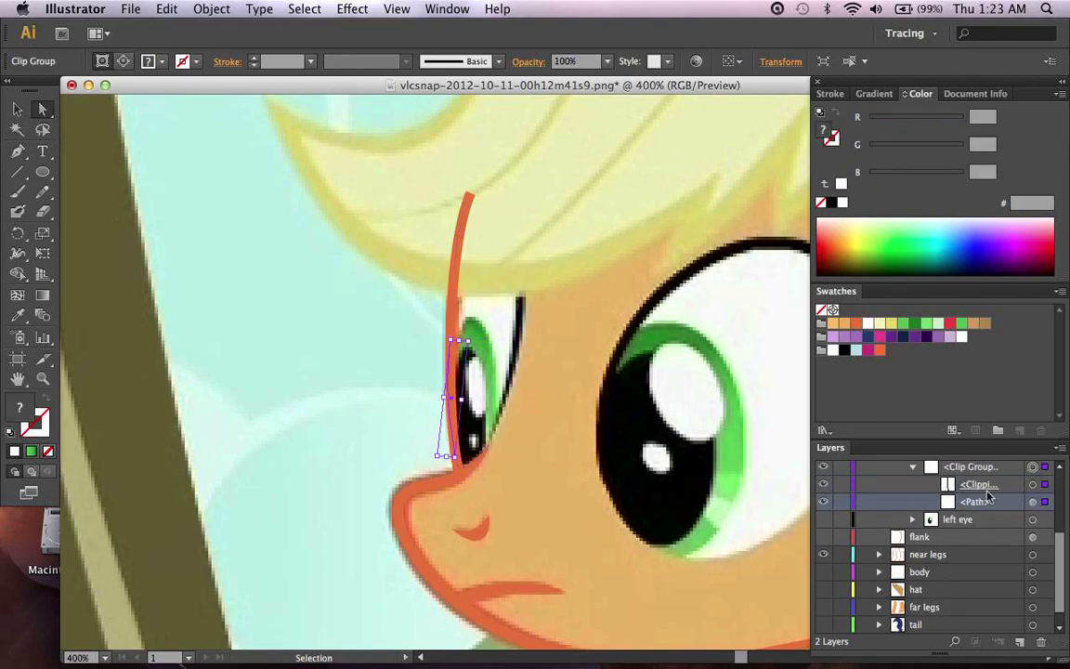
key("ctrl+shift+z")
key("a")
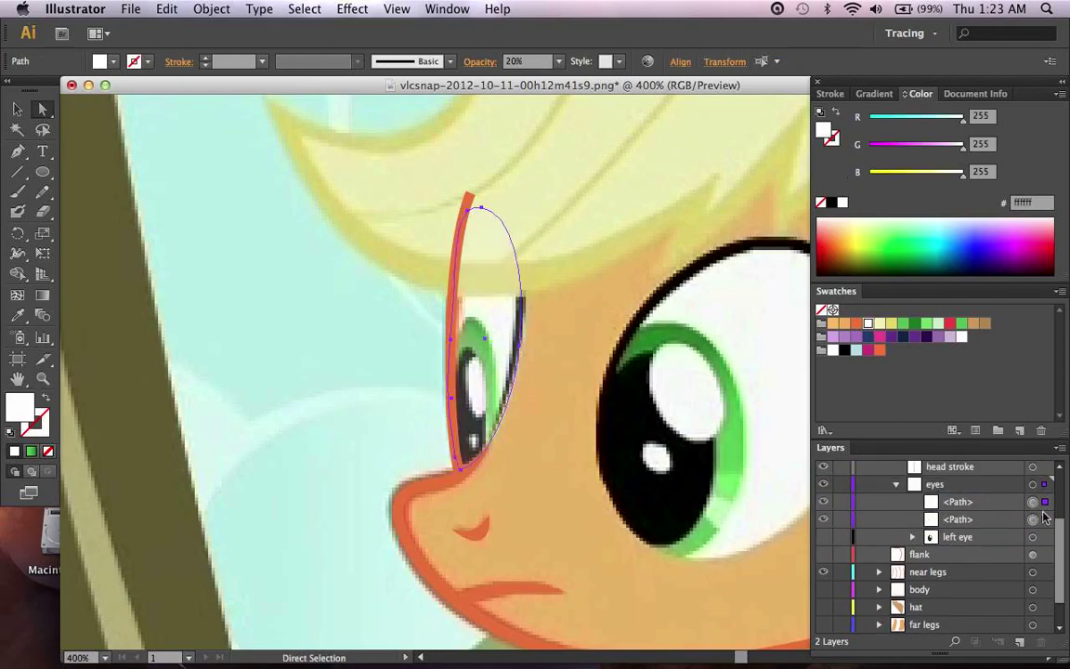
Step: Delete the small misshapen front path from the eyes group, keeping the full far eye outline
key("super+shift+a")
left_click(1033, 503)
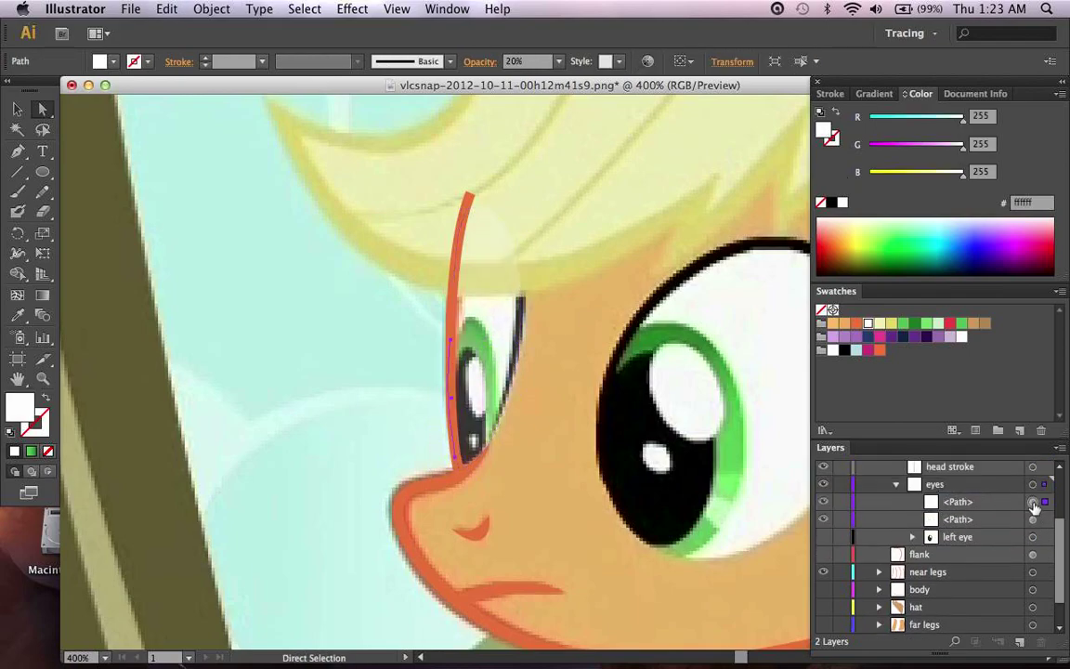
key("Delete")
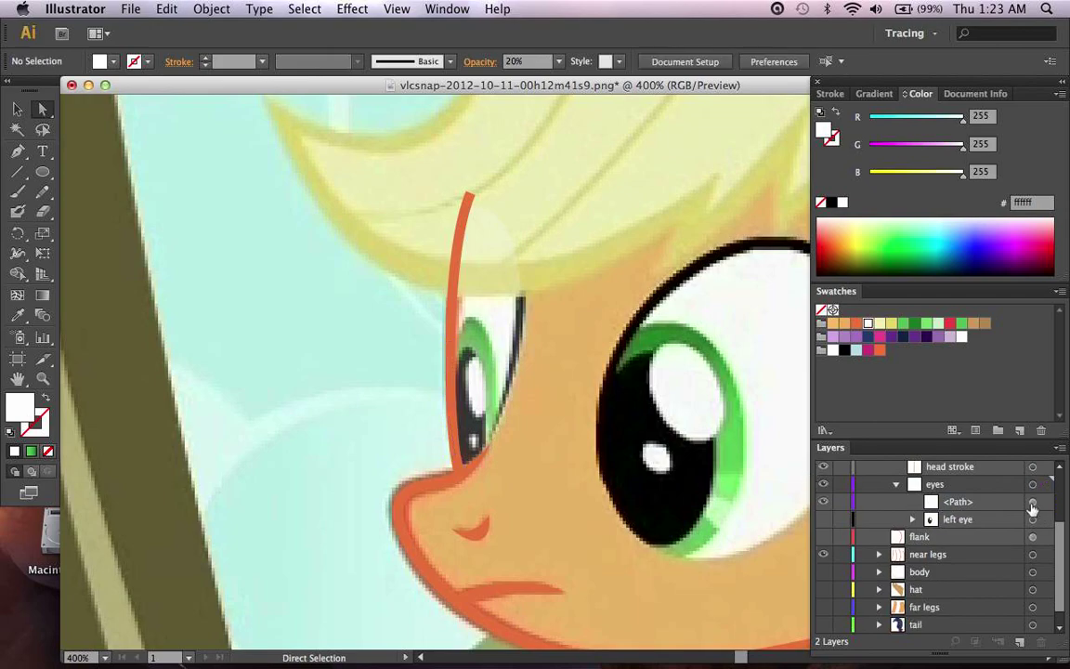
Step: Copy the far eye path, paste it in front, make a clipping mask from both paths and expand the resulting group
left_click(1033, 501)
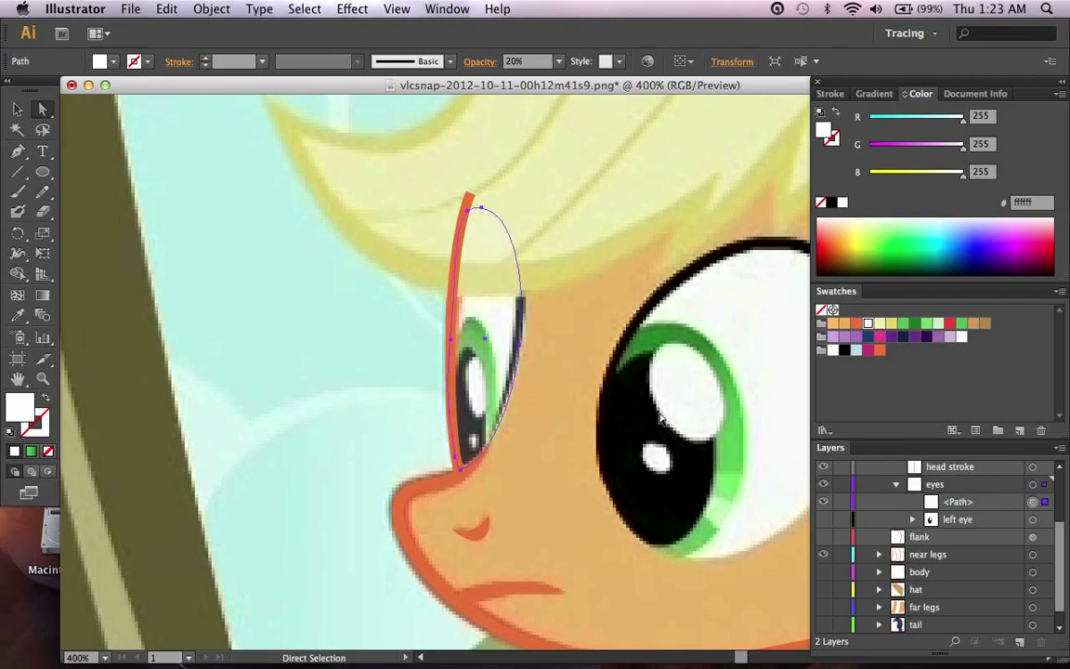
key("ctrl+c")
key("ctrl+f")
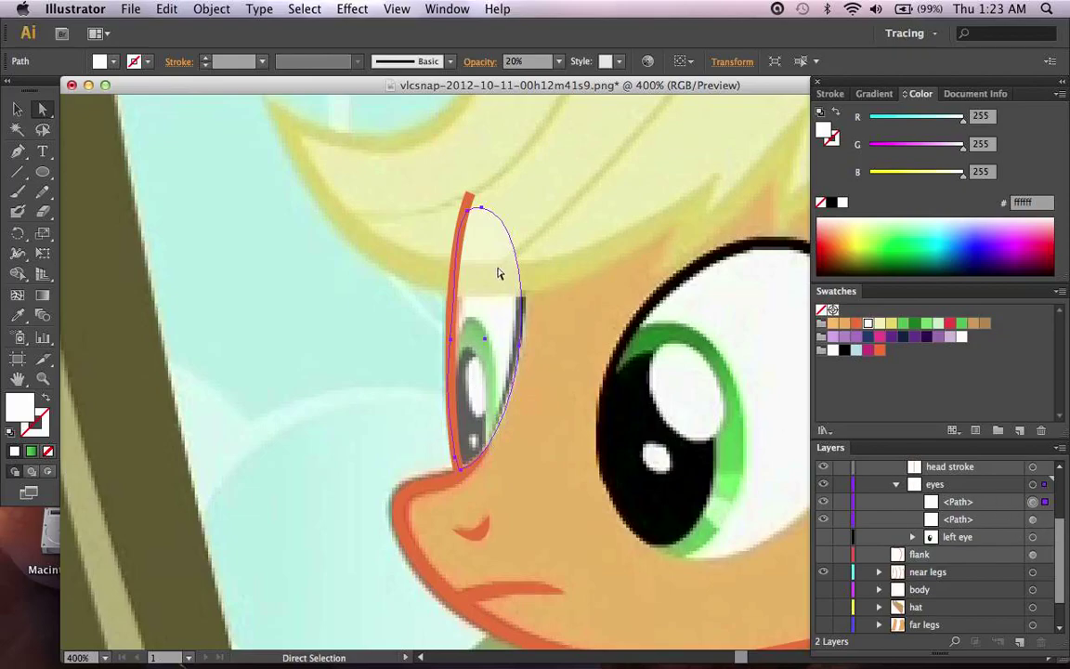
left_click(1033, 520, "super")
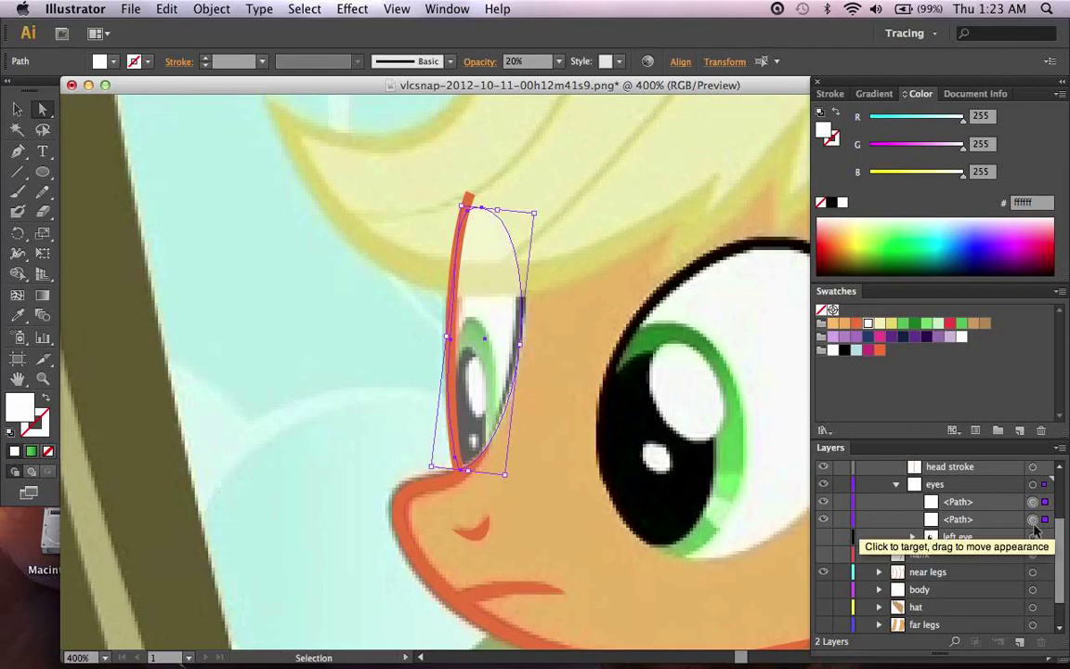
key("ctrl+7")
left_click(912, 502)
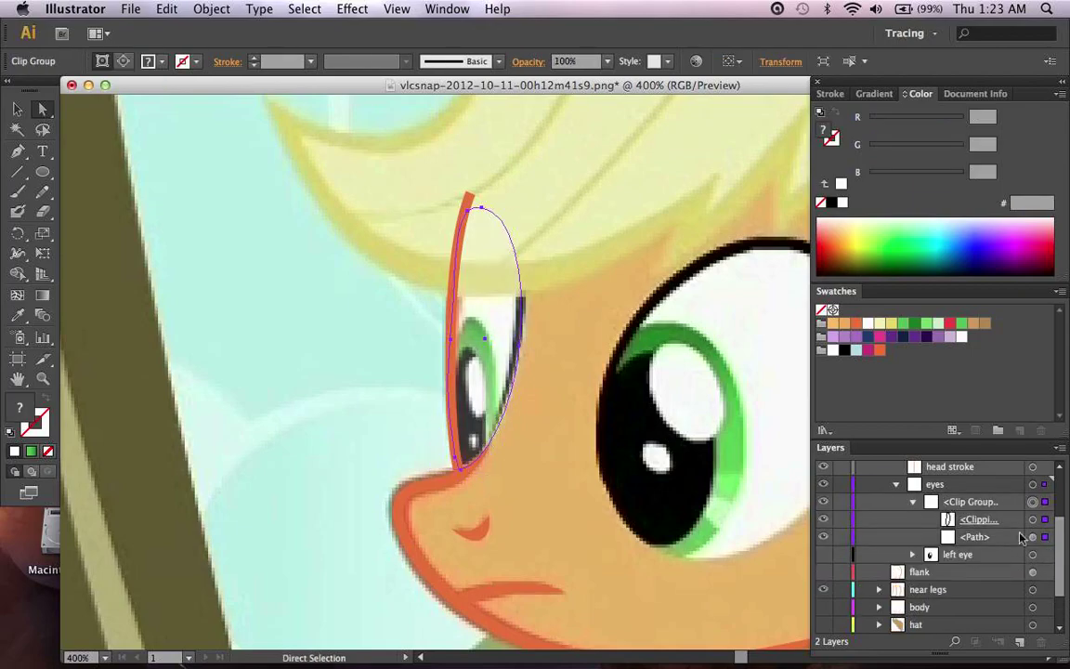
Step: Set the opacity of the white path inside the clip group to 100%
left_click(1033, 537)
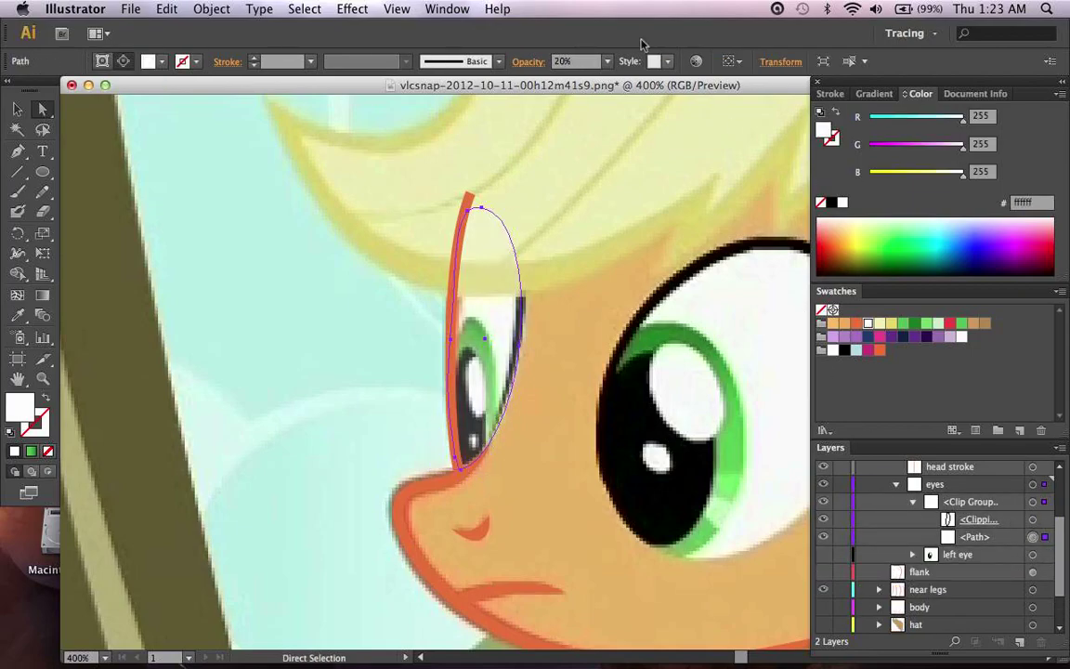
left_click(607, 61)
left_click(624, 263)
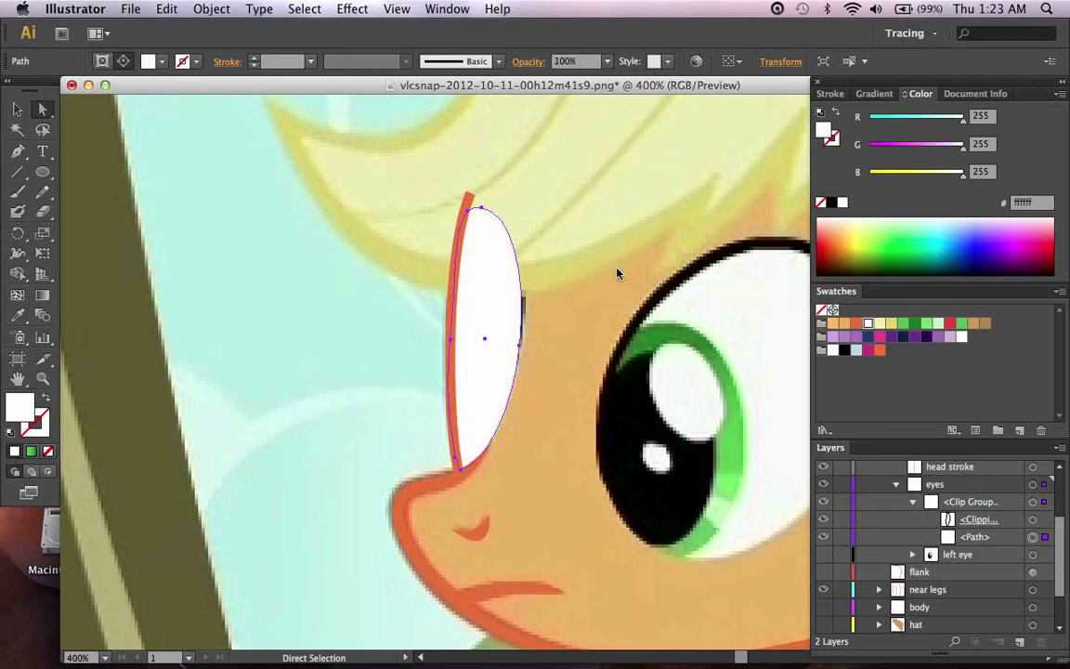
Step: Enlarge the white path so it extends well beyond the clipping path on all sides, and deselect it
left_click(996, 539)
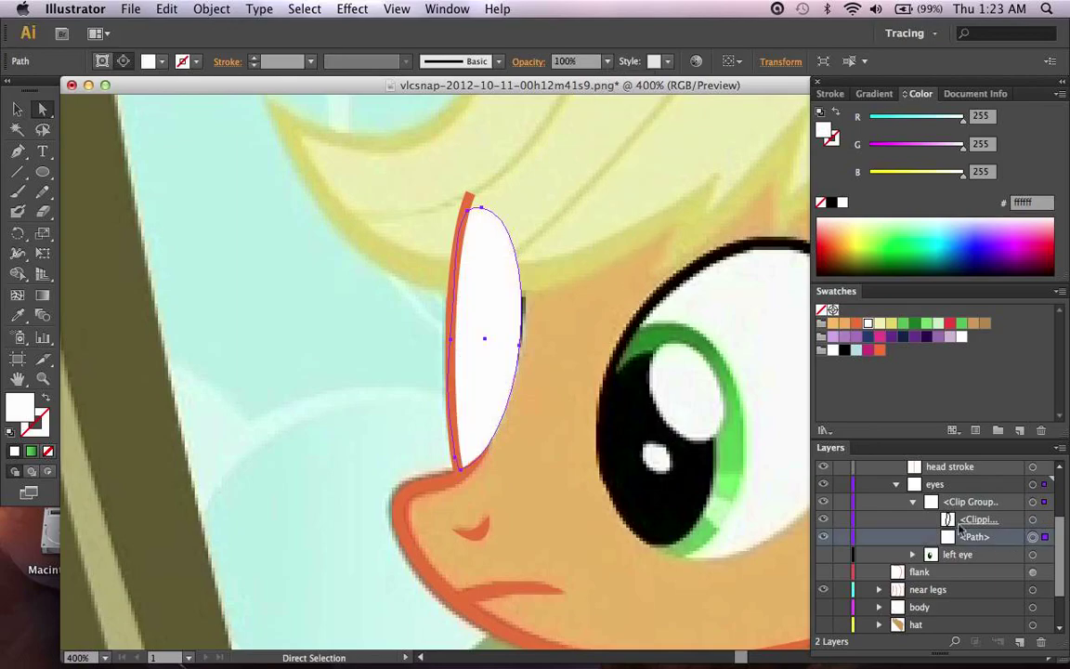
key("v")
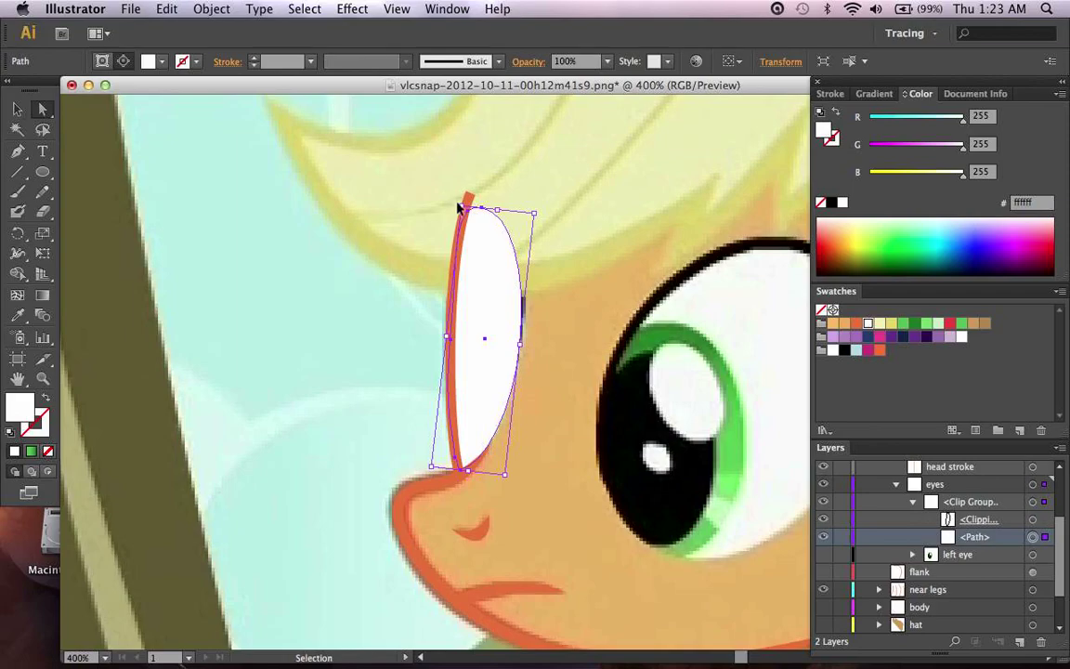
left_click_drag(457, 201, 375, 141)
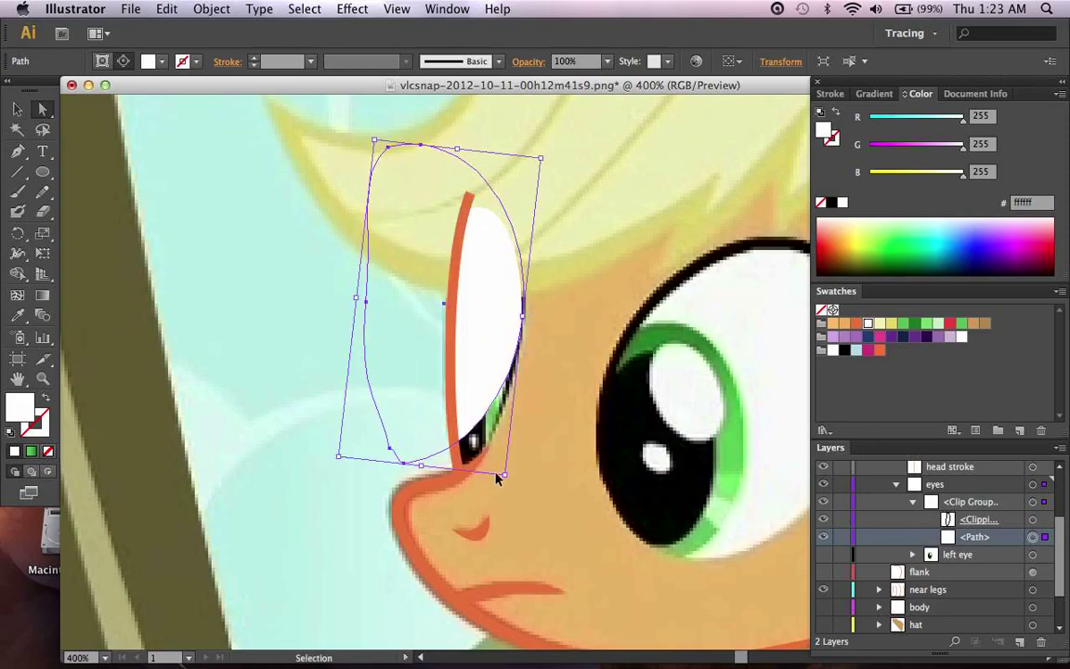
left_click_drag(505, 475, 562, 531)
key("a")
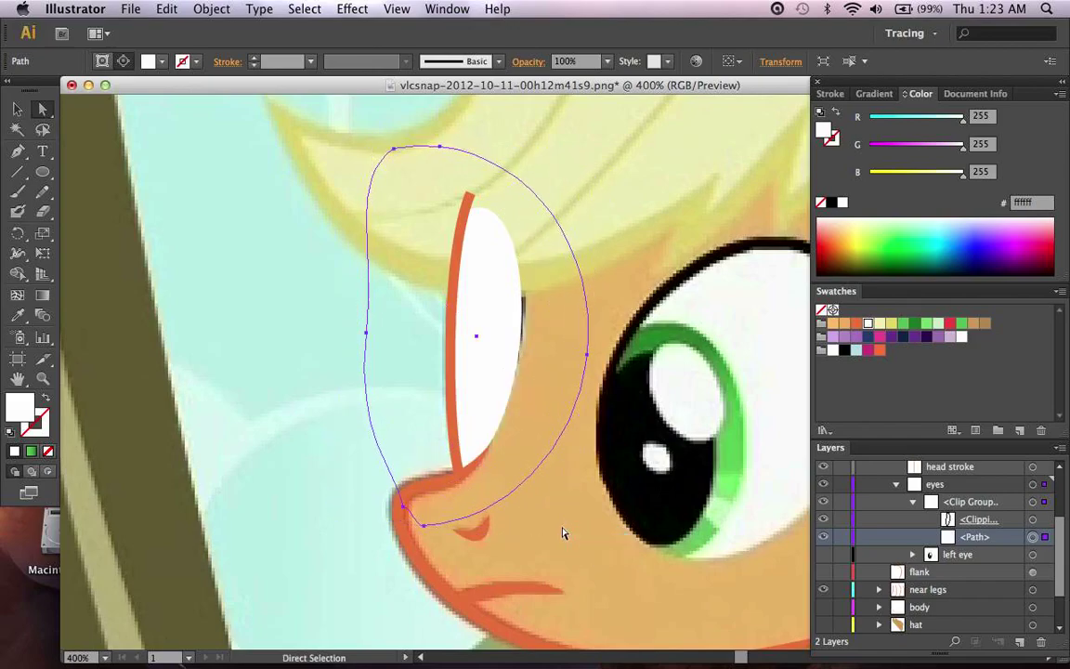
left_click(562, 531)
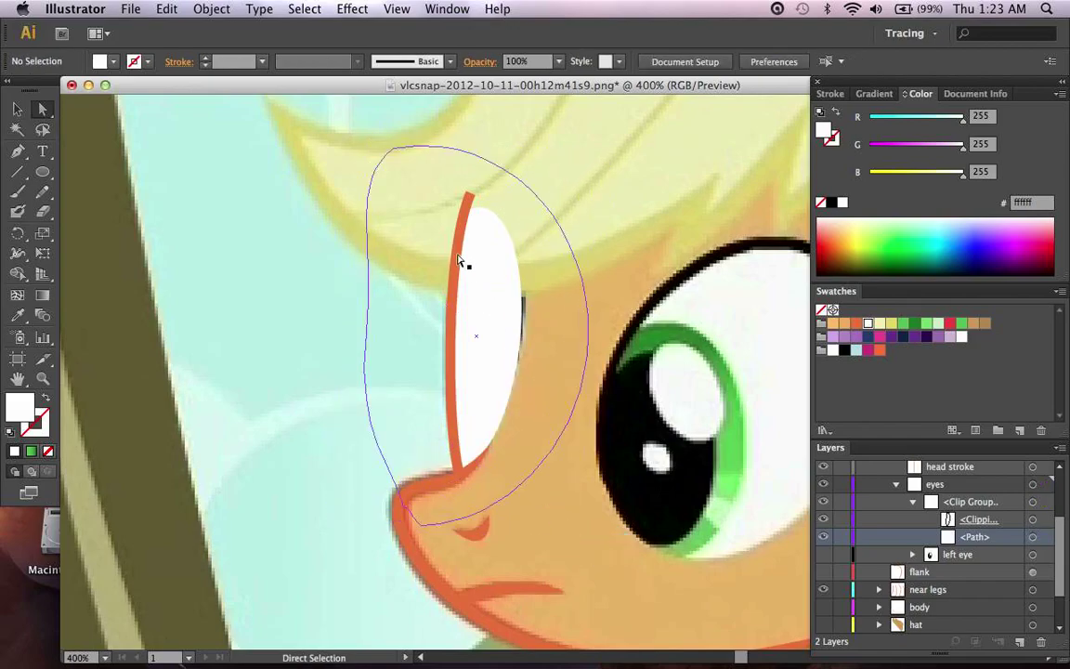
Step: Lock the clipping path and the white path in the clip group, and hide the white path
left_click_drag(842, 520, 843, 537)
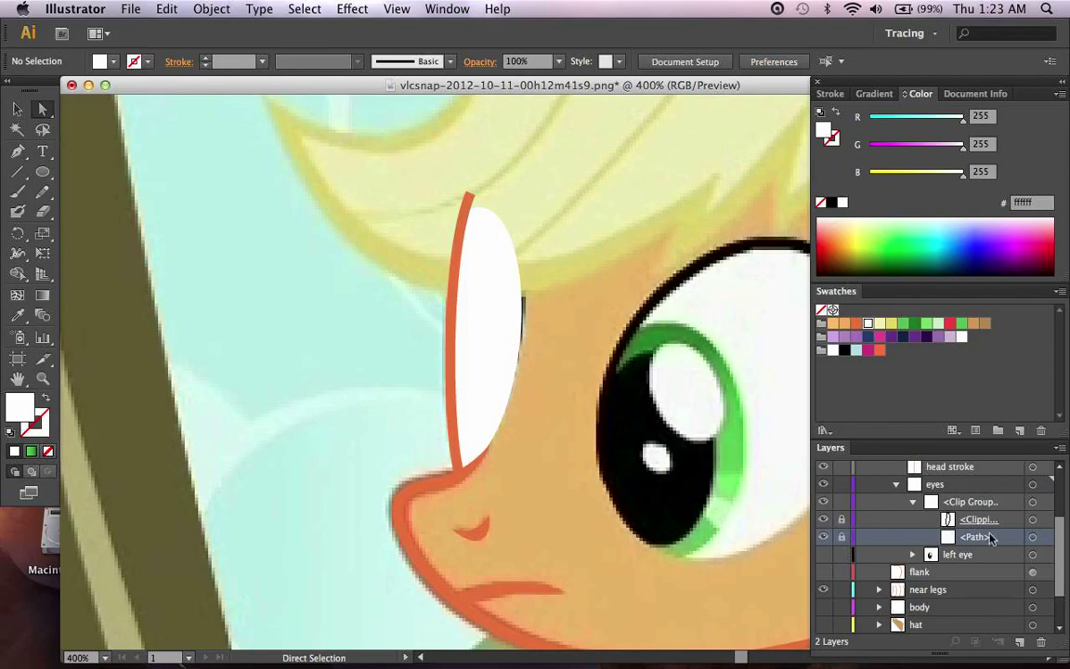
left_click(842, 537)
left_click(1031, 537)
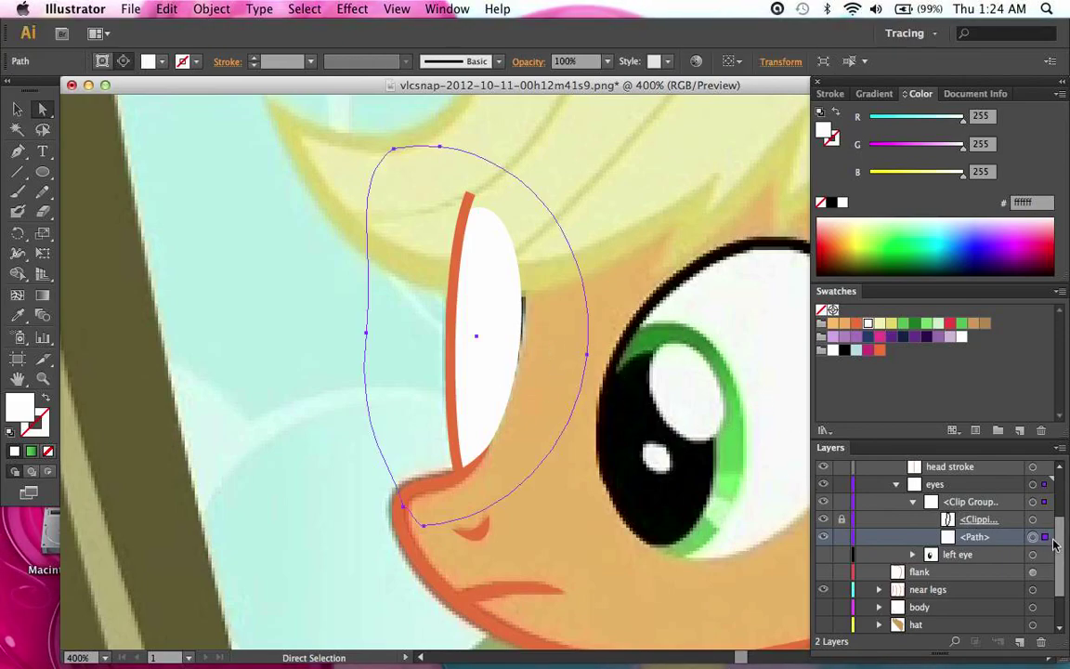
left_click(841, 537)
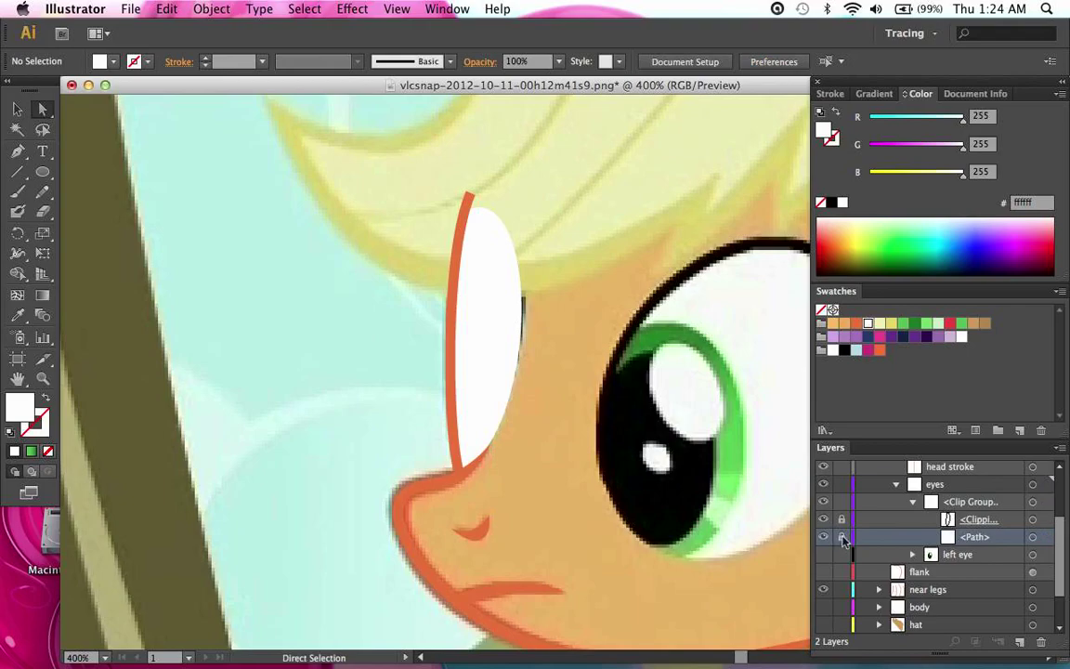
left_click(1001, 506)
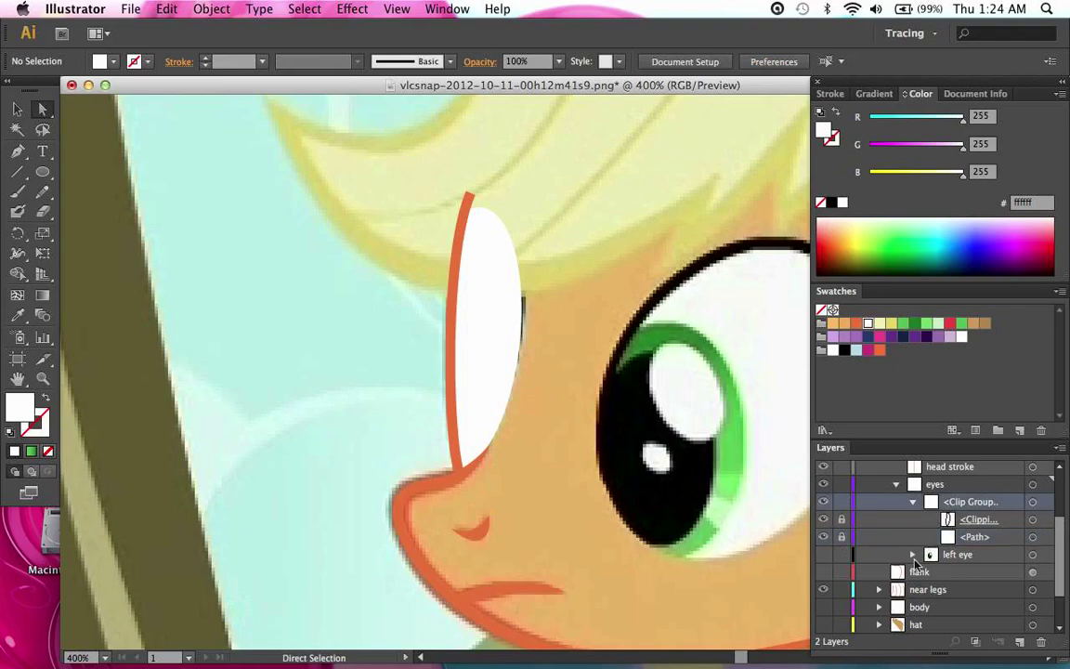
left_click(823, 537)
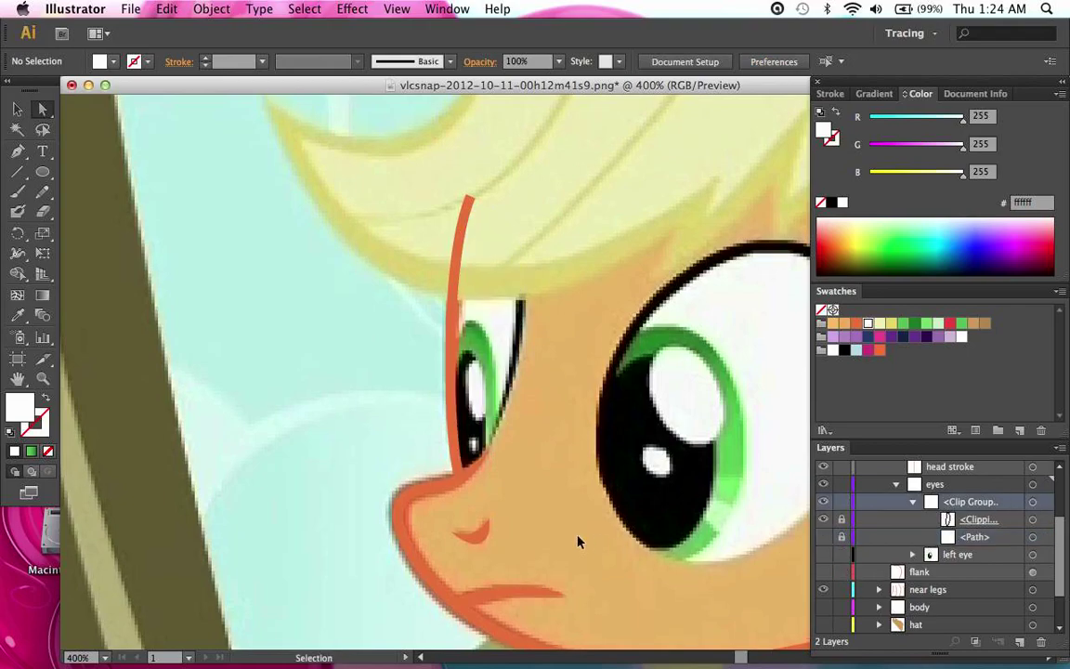
Step: Draw a tall ellipse over the far eye's iris, filled with green 60bd50 and without a stroke
key("super+equal")
scroll(578, 542, "down", 2)
scroll(578, 541, "left", 2)
key("p")
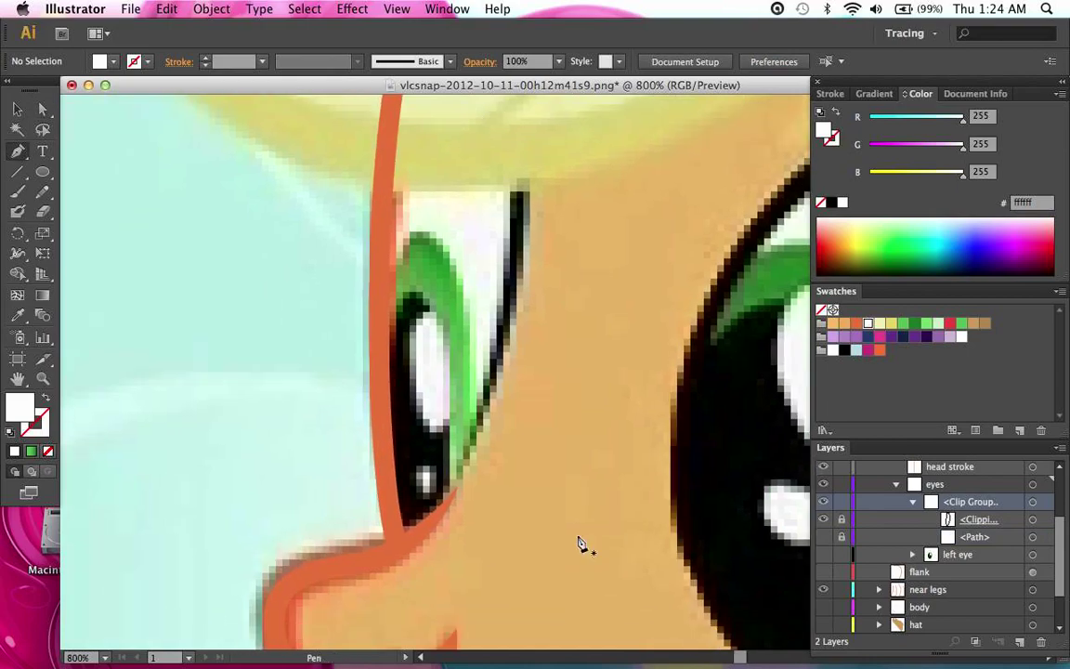
key("l")
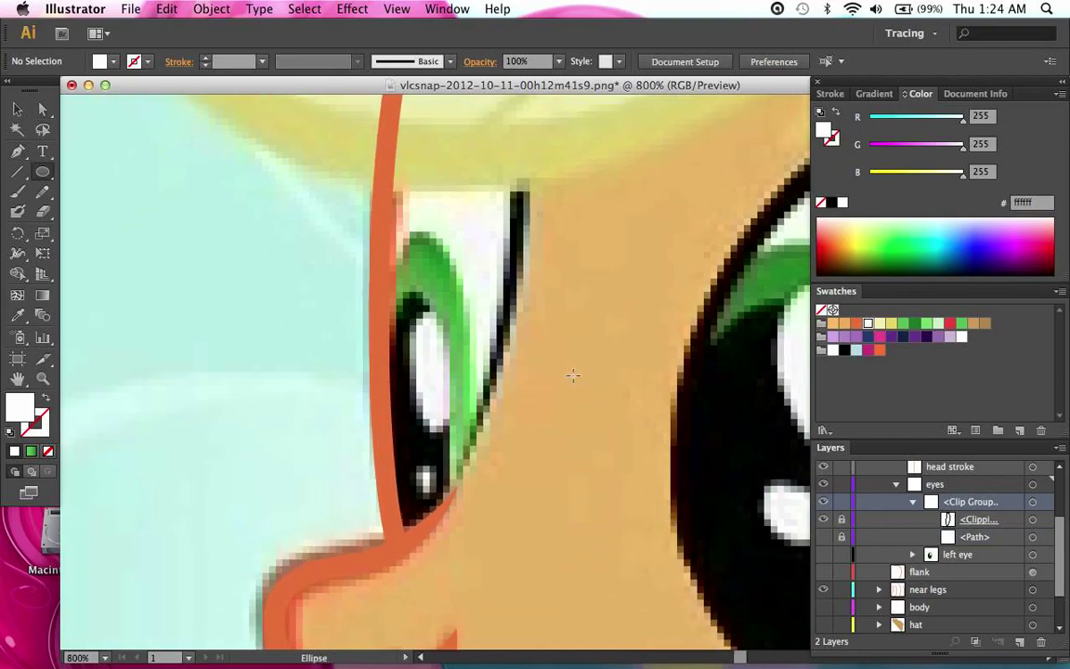
left_click(903, 323)
scroll(529, 382, "down", 1)
scroll(530, 382, "right", 1)
key("super+minus")
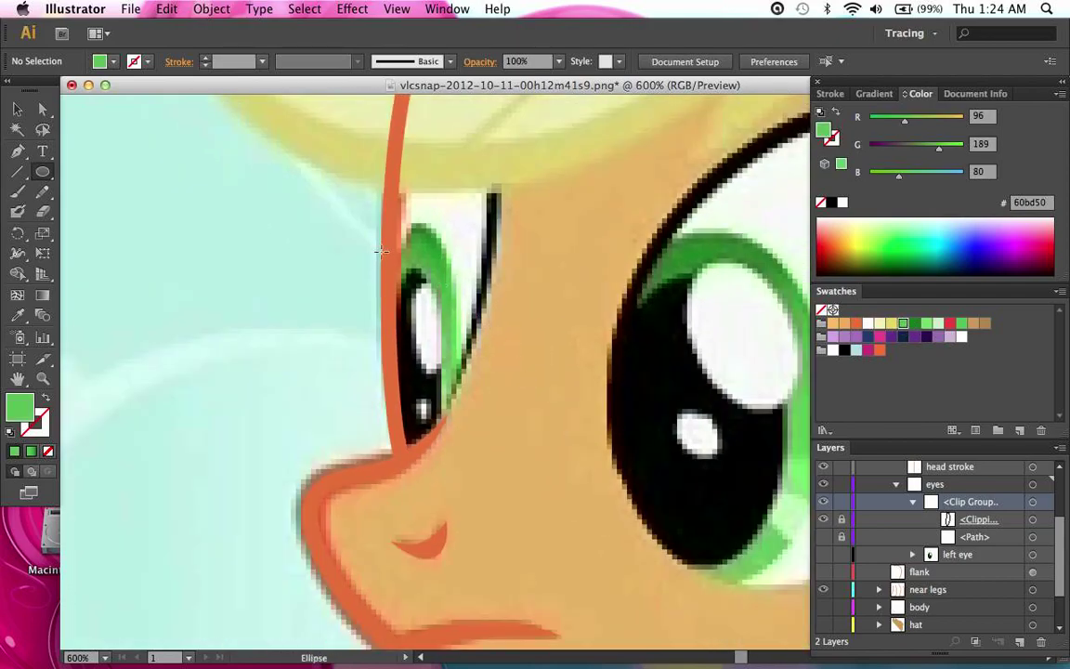
left_click_drag(376, 248, 467, 448)
key("a")
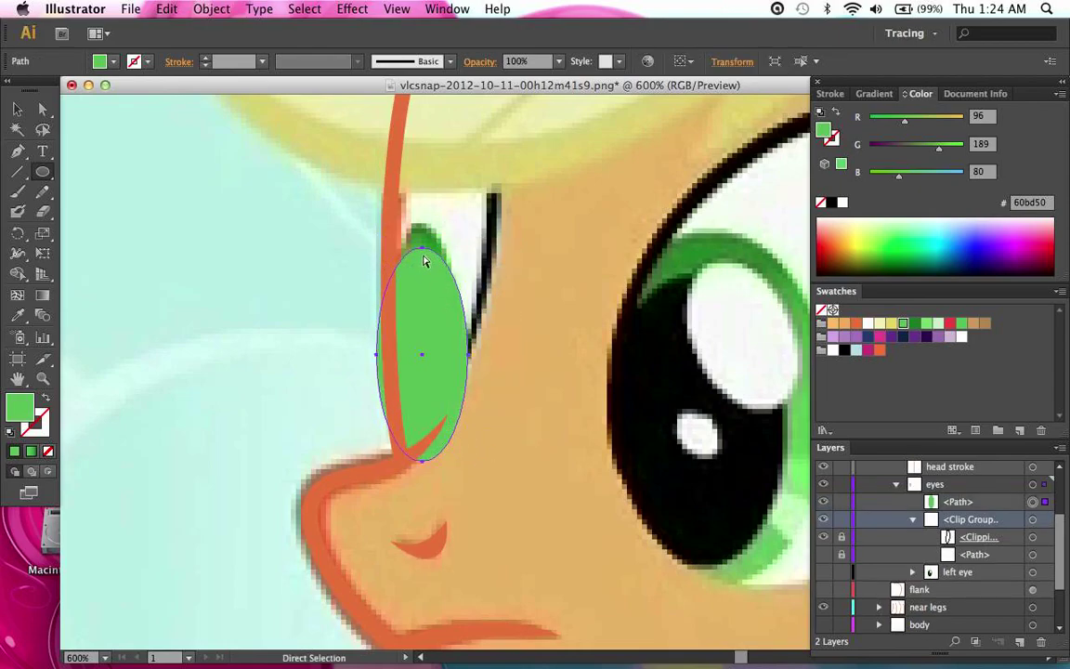
Step: Fit the ellipse to the reference iris by raising its top anchor, removing its fill and narrowing it from both sides
left_click_drag(422, 250, 421, 228)
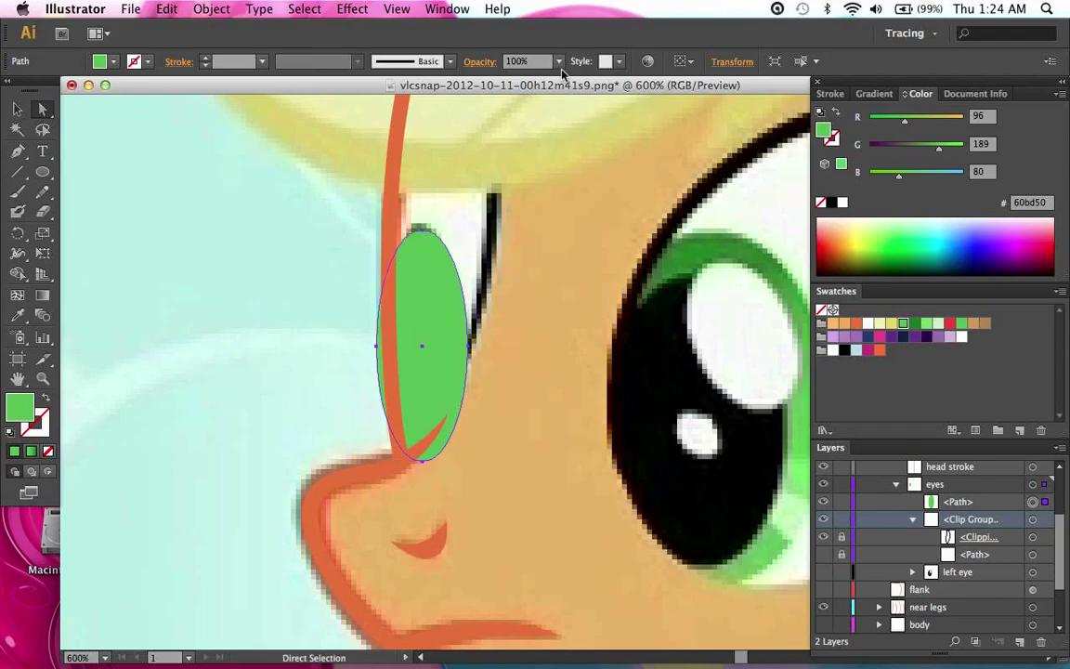
key("slash")
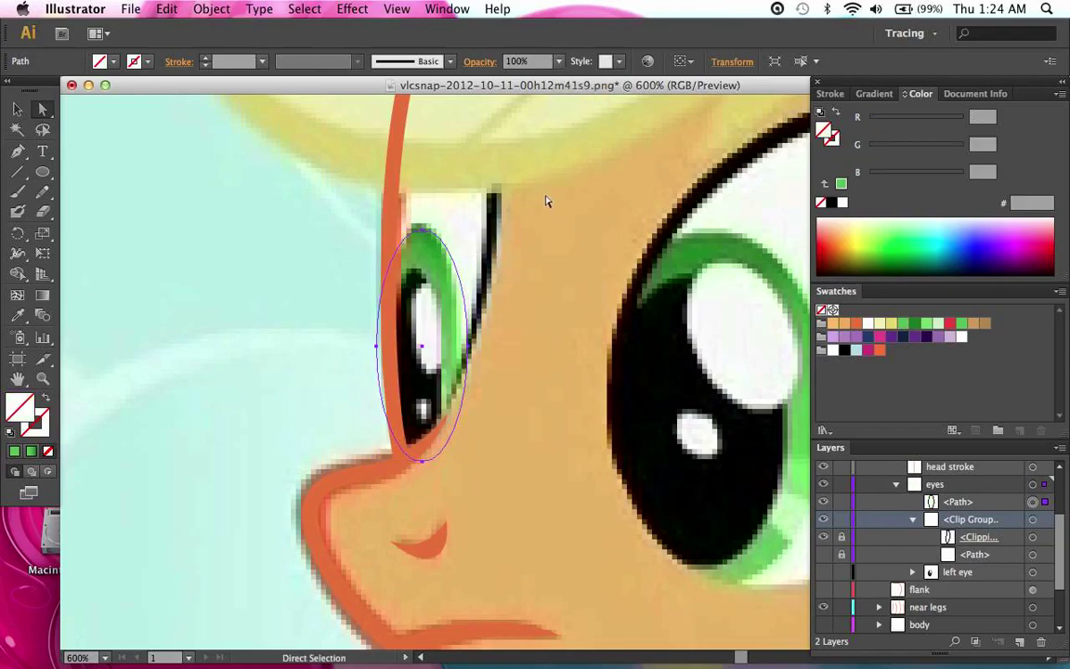
key("v")
left_click_drag(471, 346, 455, 341)
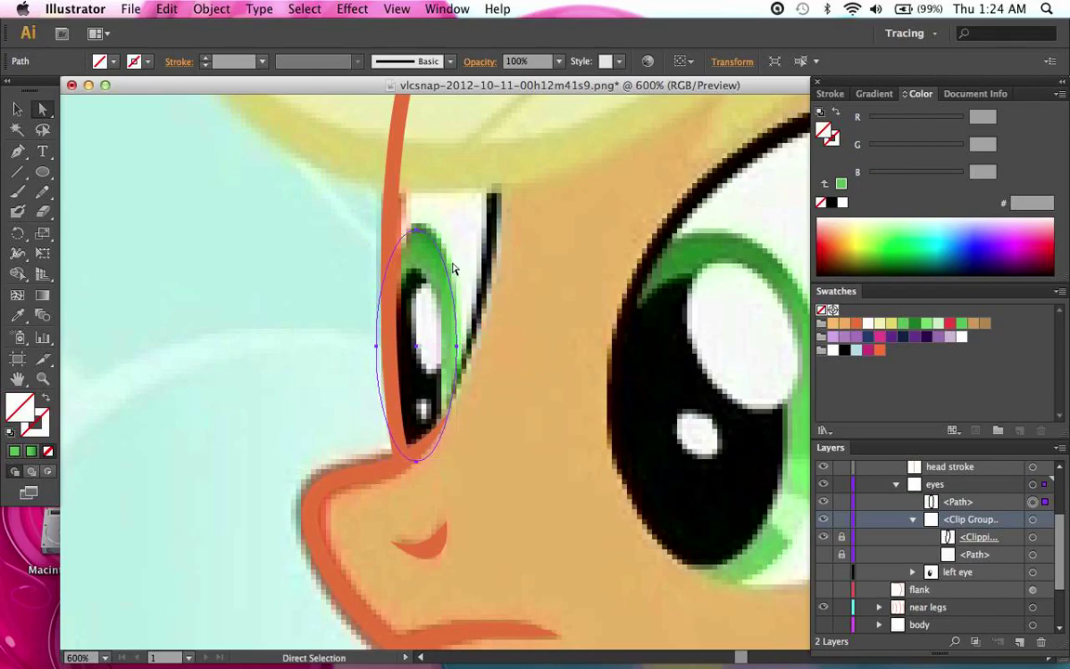
left_click_drag(376, 347, 384, 347)
key("a")
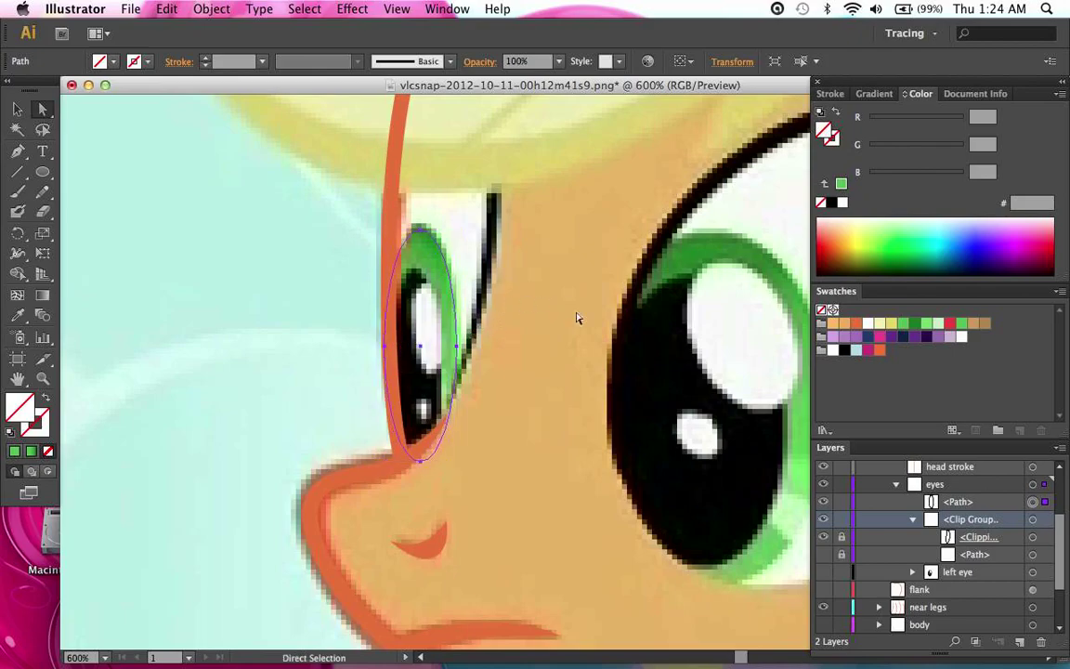
Step: Restore the iris ellipse's fill as the linear light-to-dark green gradient, deselect it and activate the Gradient tool
left_click(968, 505)
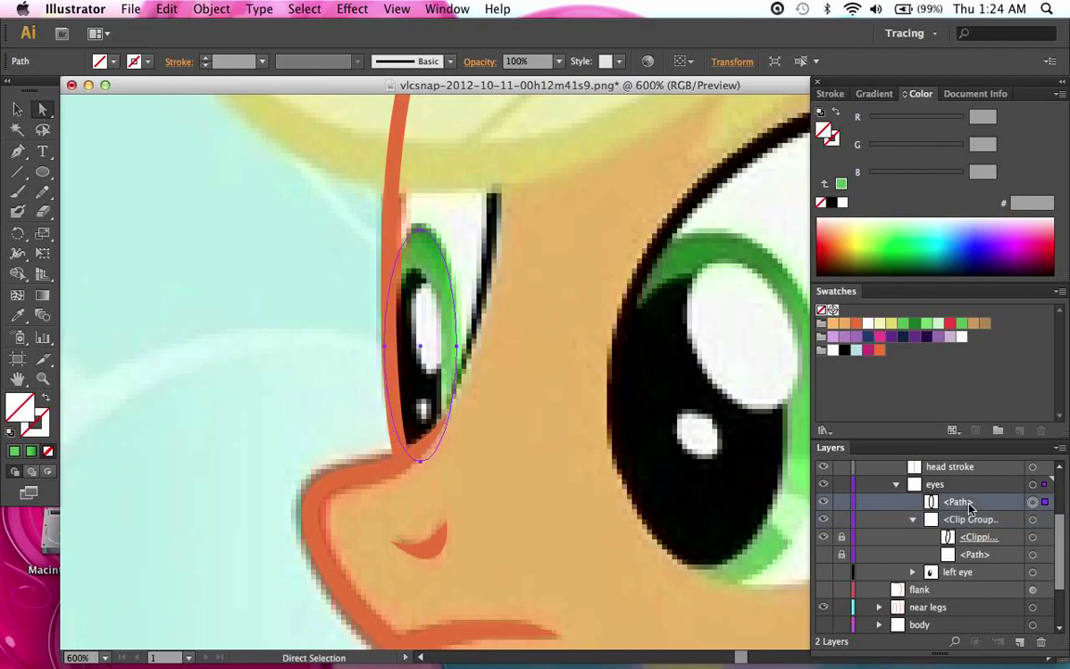
key("comma")
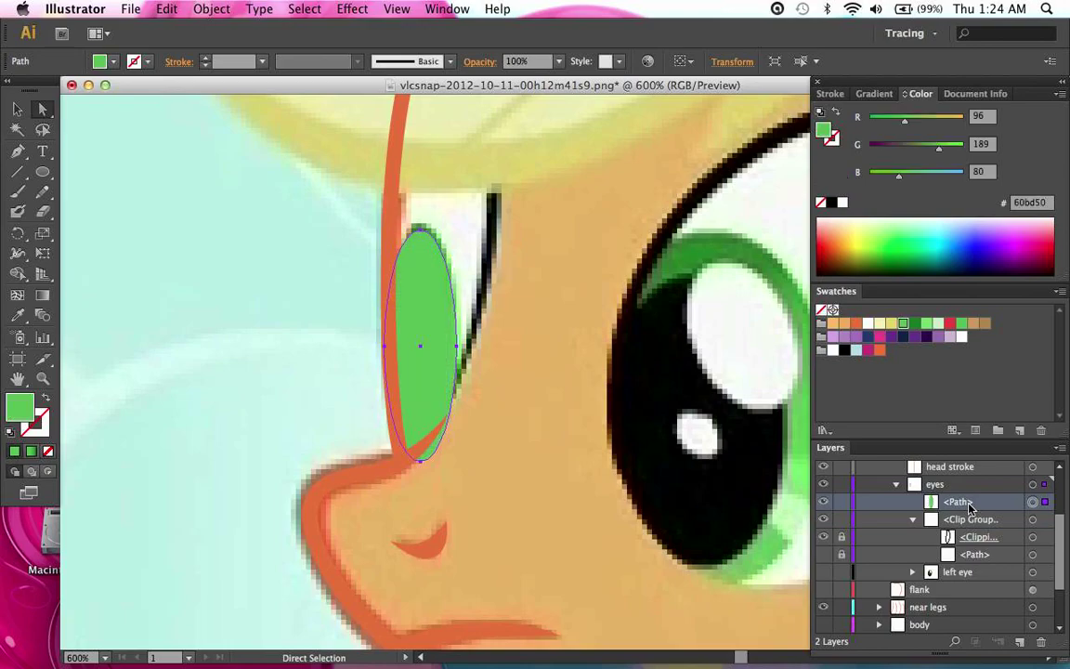
left_click(36, 455)
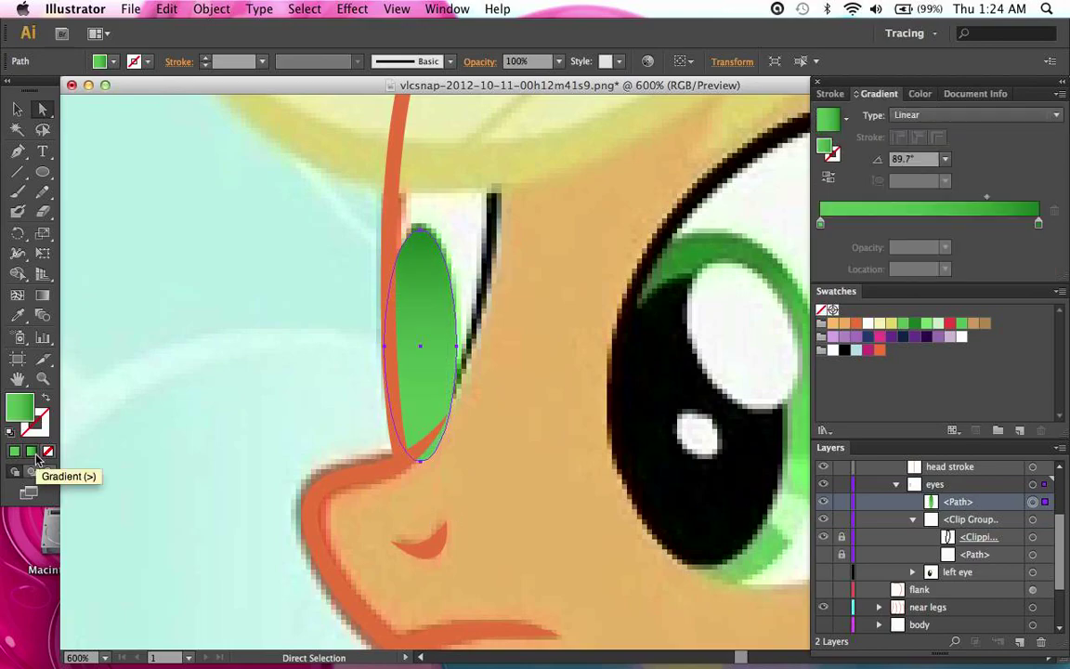
left_click(510, 343)
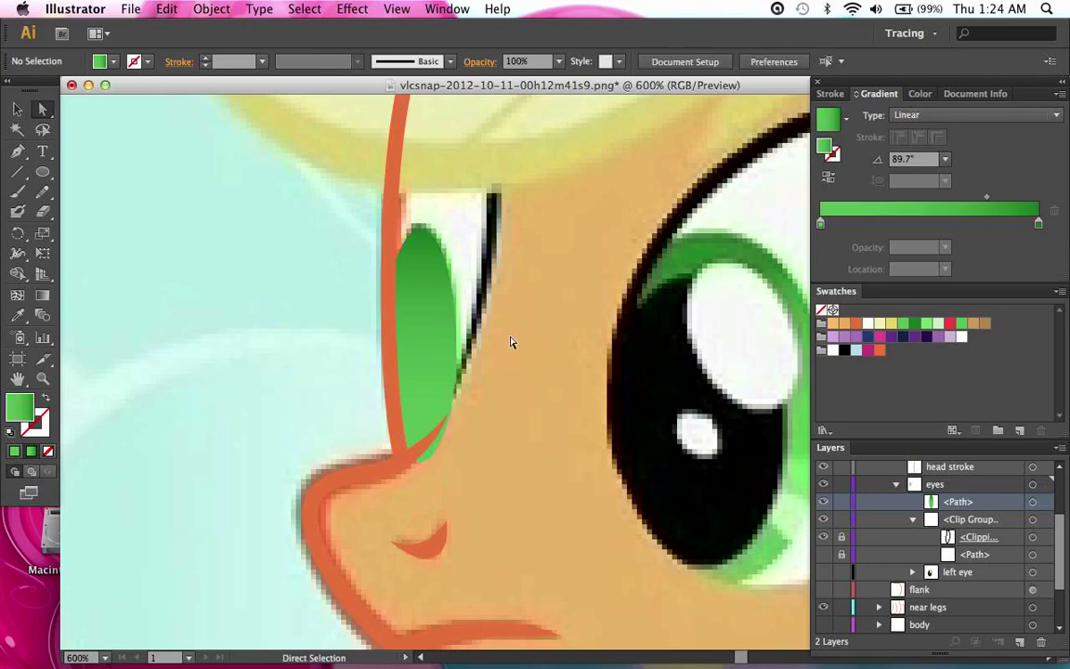
key("g")
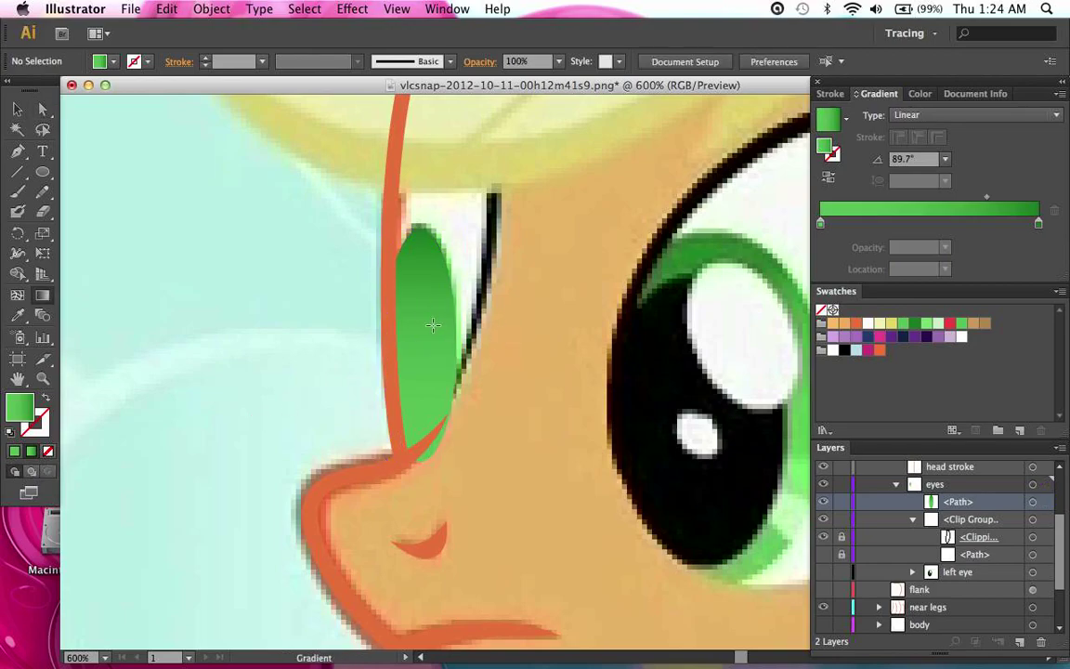
Step: Move the green iris ellipse into the far eye's clip group, directly above the white path, and deselect it
left_click(433, 324)
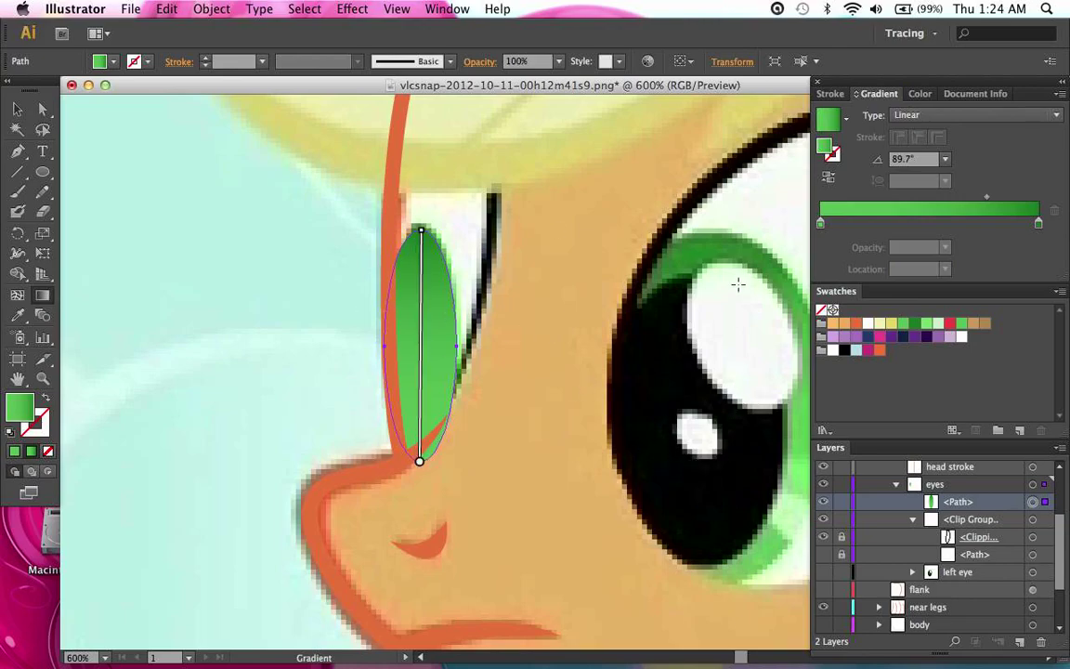
scroll(493, 263, "right", 2)
scroll(492, 263, "down", 1)
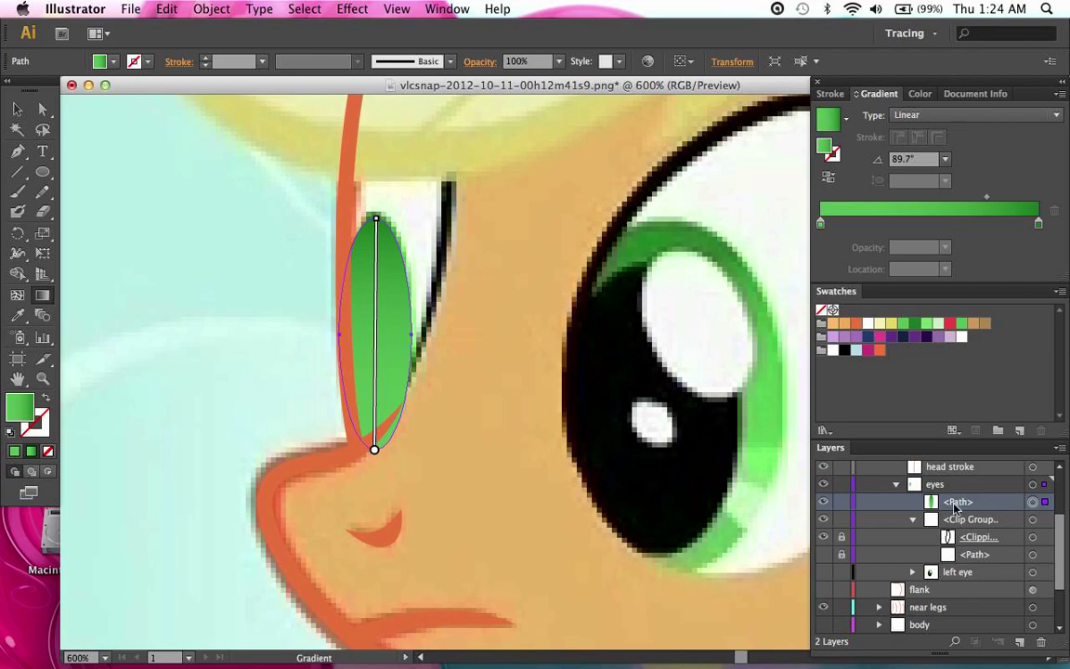
left_click_drag(954, 503, 966, 548)
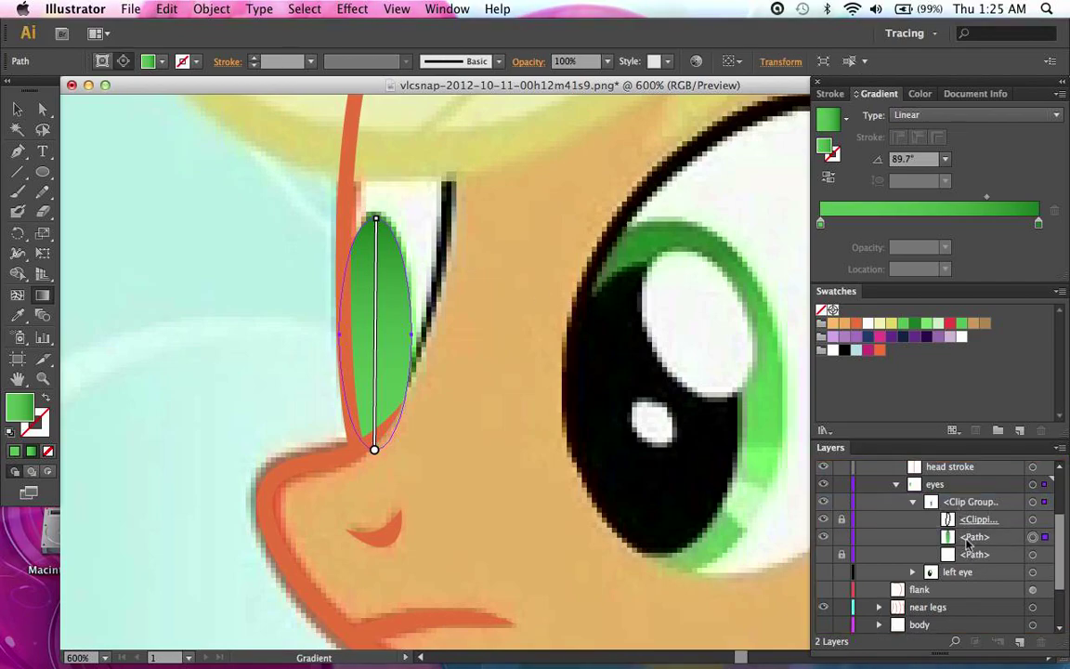
key("shift+super+a")
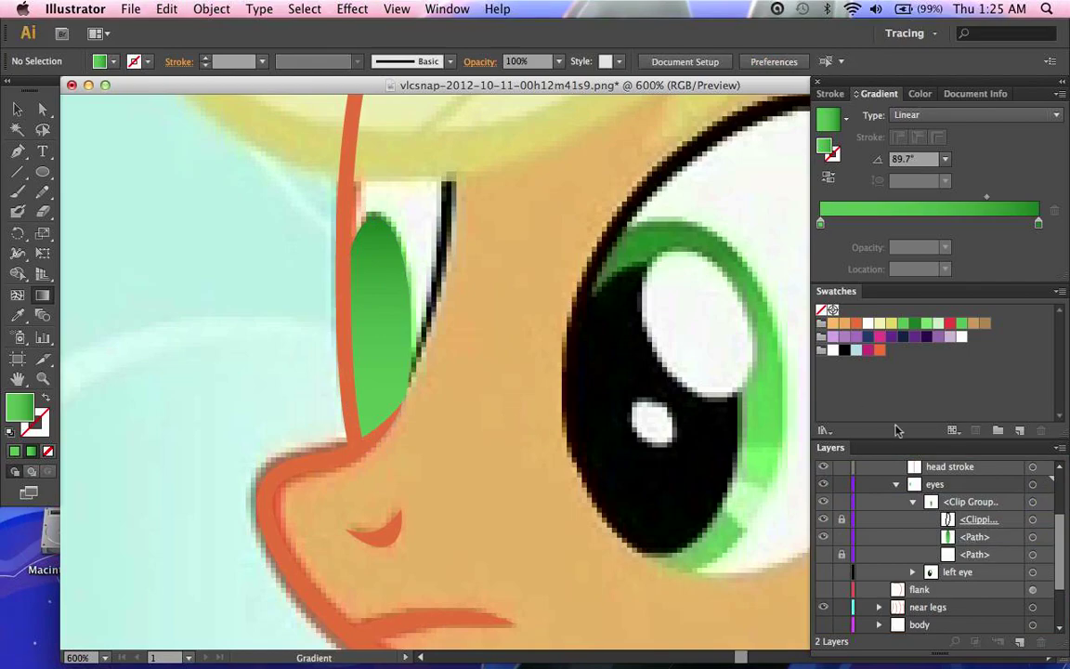
Step: Duplicate the gradient iris ellipse in place and make a clipping mask from the two copies
left_click(1033, 537)
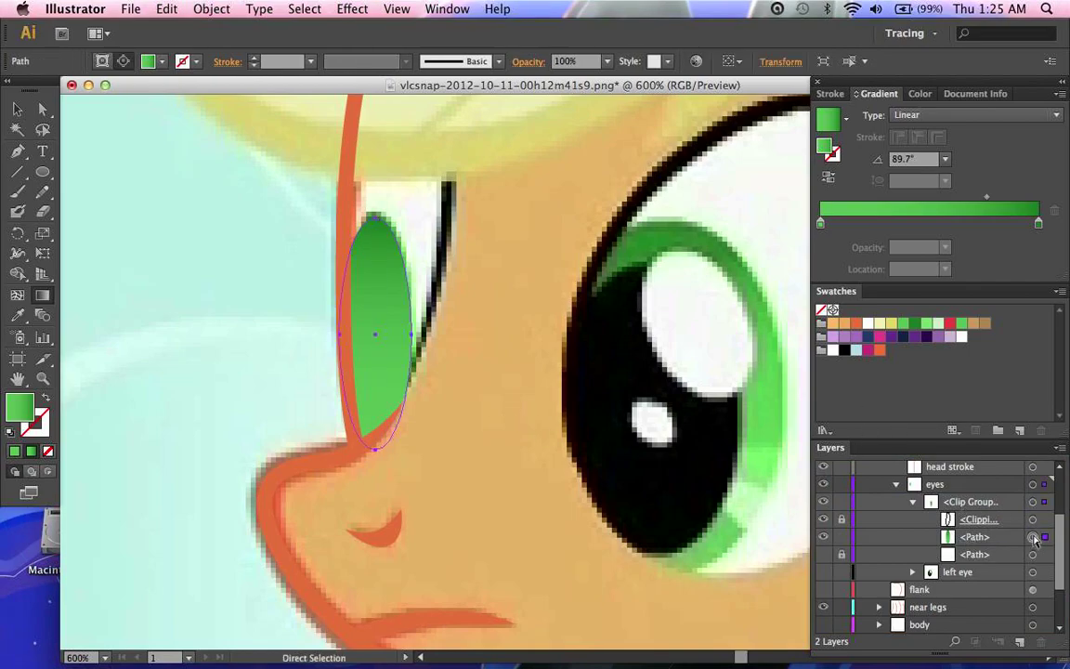
key("super+c")
key("super+f")
key("a")
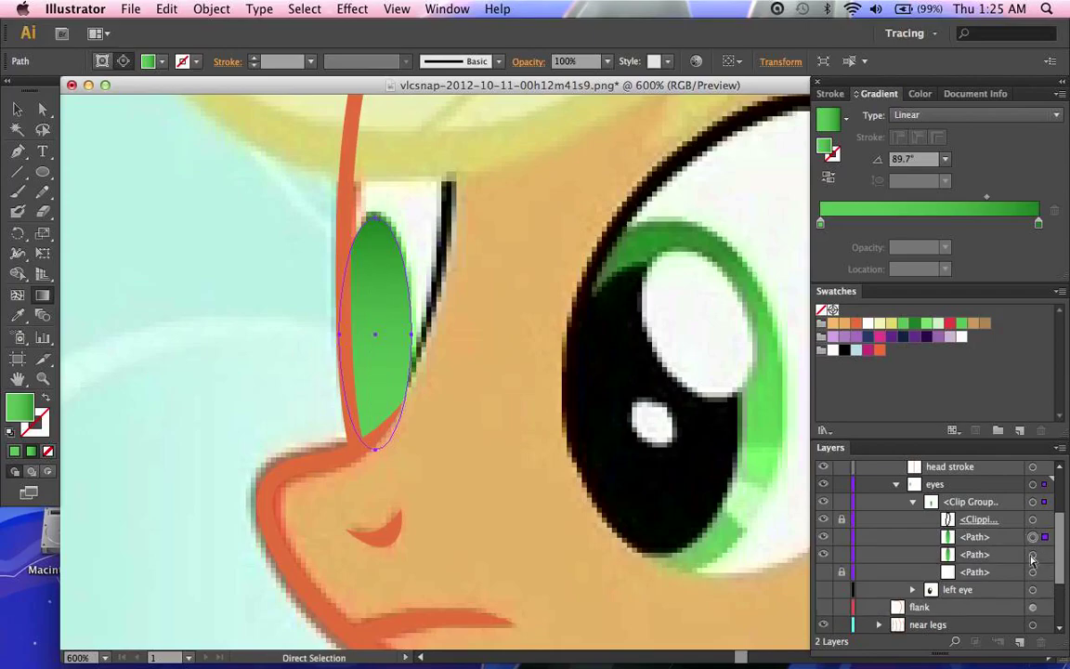
left_click(1032, 555, "shift")
key("super+7")
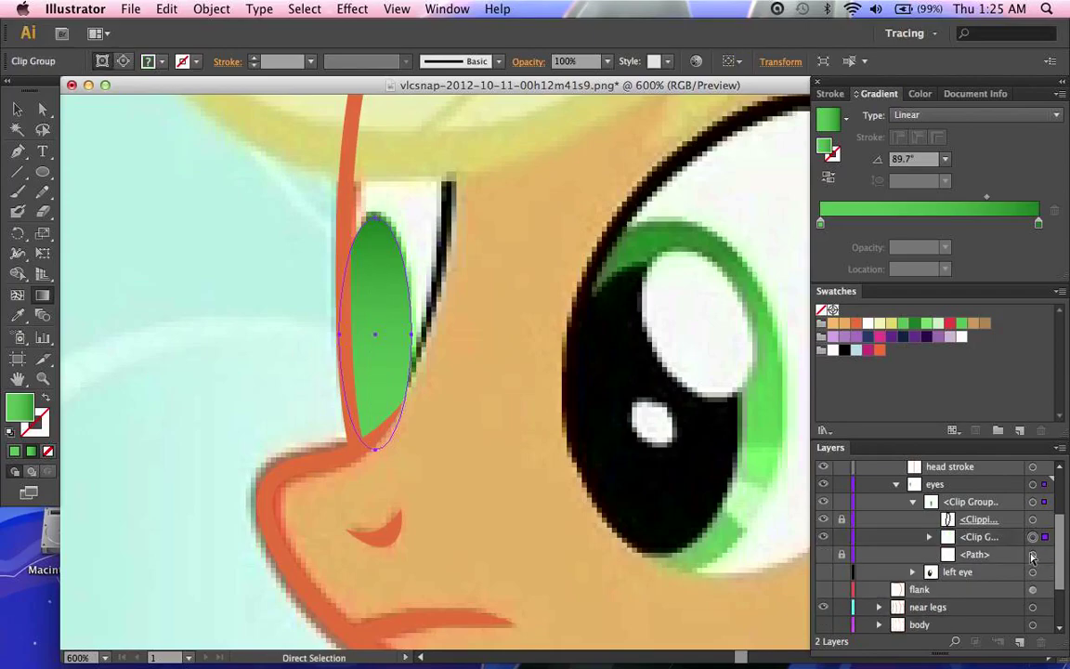
Step: Rename the nested clip group as iris
key("g")
double_click(976, 538)
type("iris")
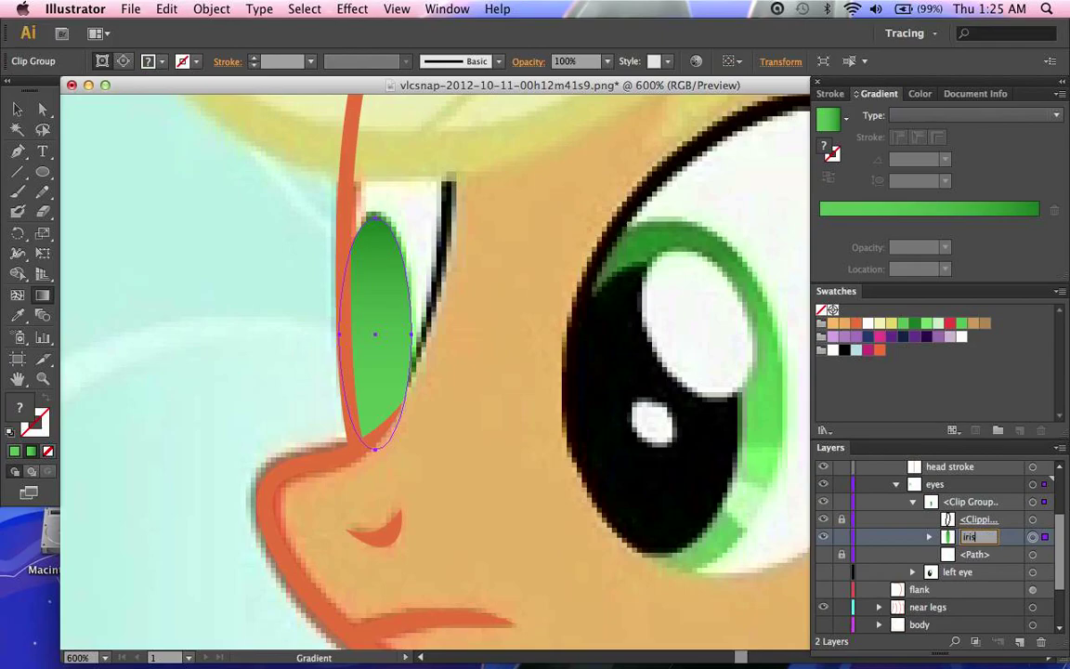
key("Return")
Step: Rename the gradient path inside the nested clip group as iris, deselect everything and hide that path
left_click(930, 537)
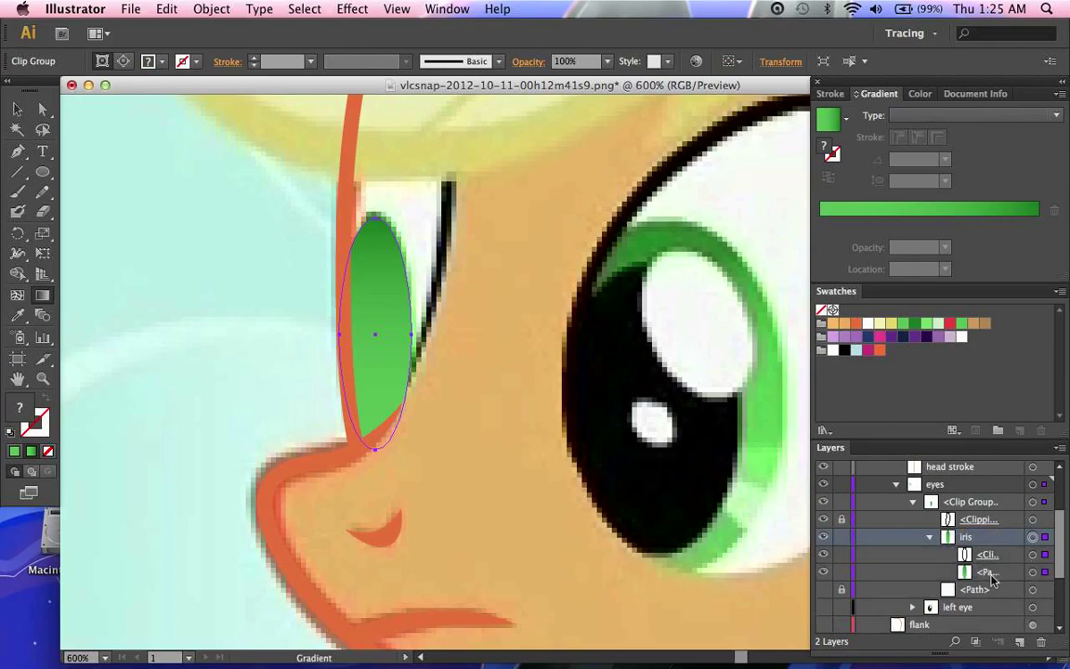
left_click(983, 572)
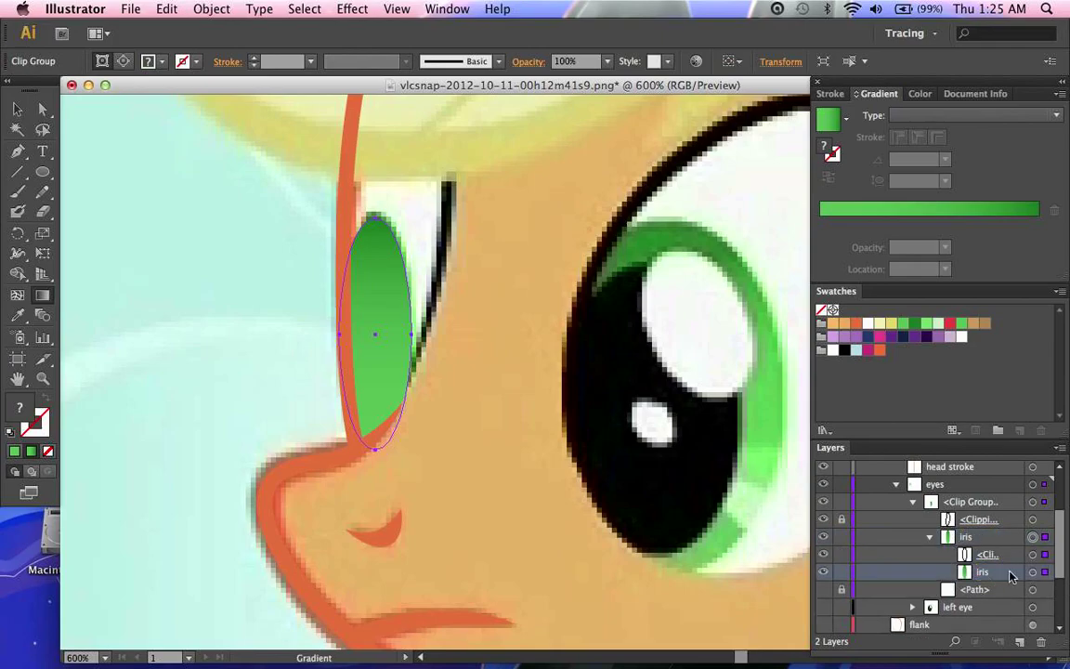
key("super+shift+a")
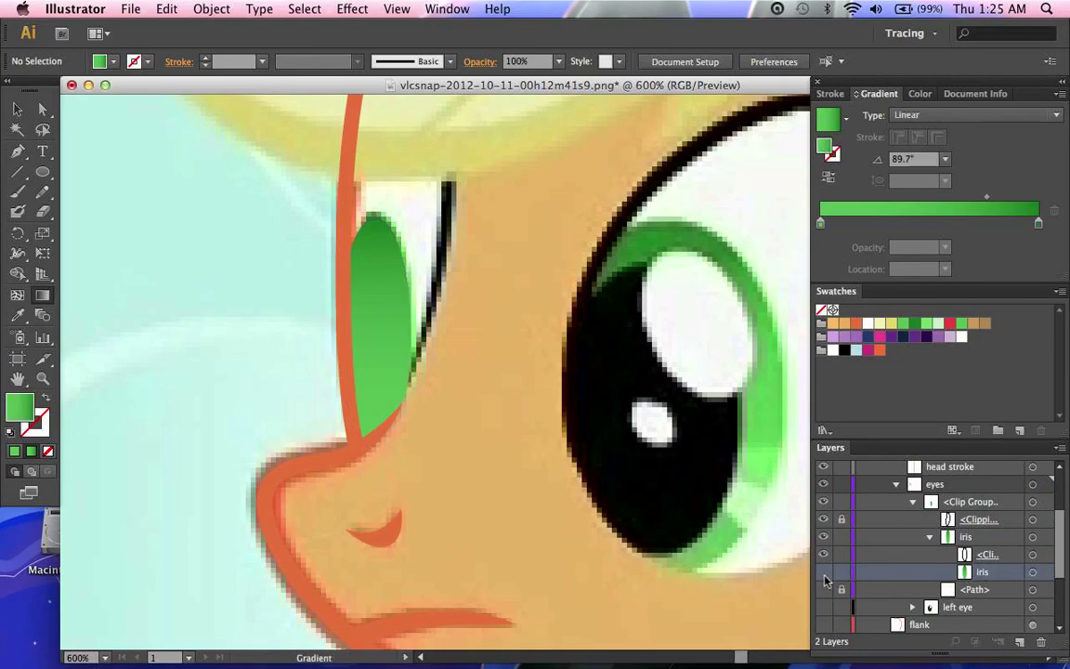
left_click(823, 573)
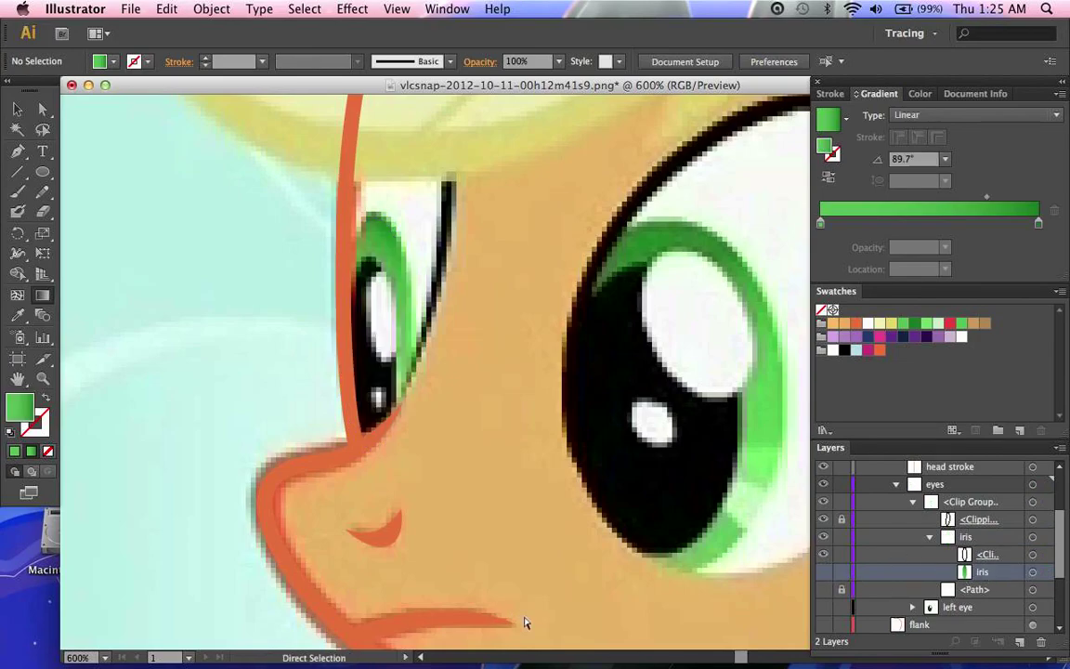
key("super+minus")
key("super+minus")
key("super+minus")
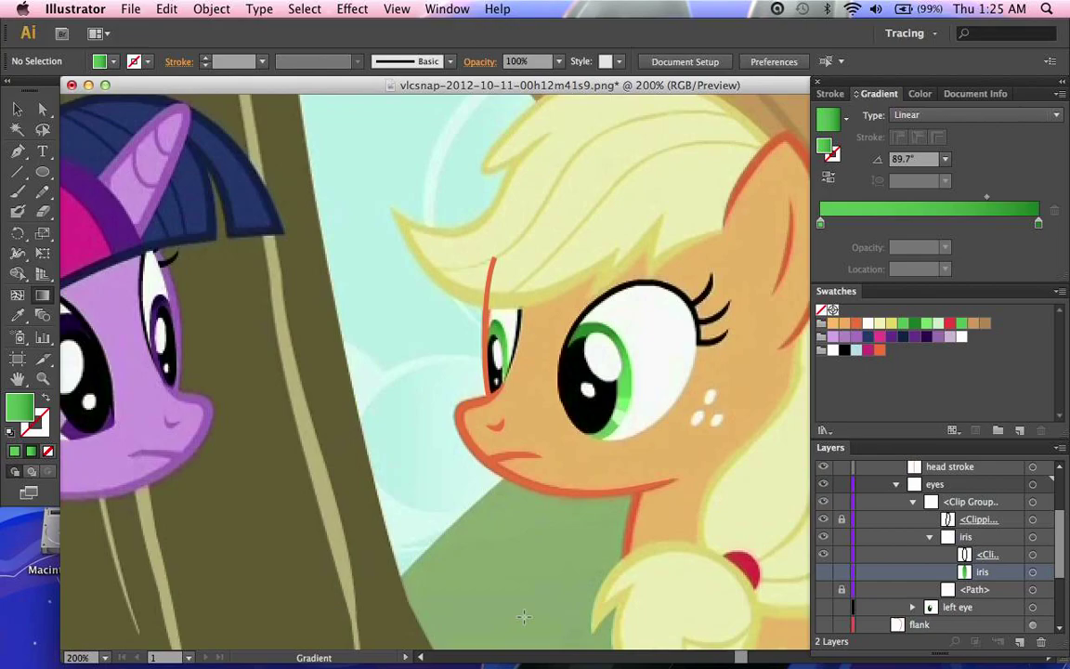
key("a")
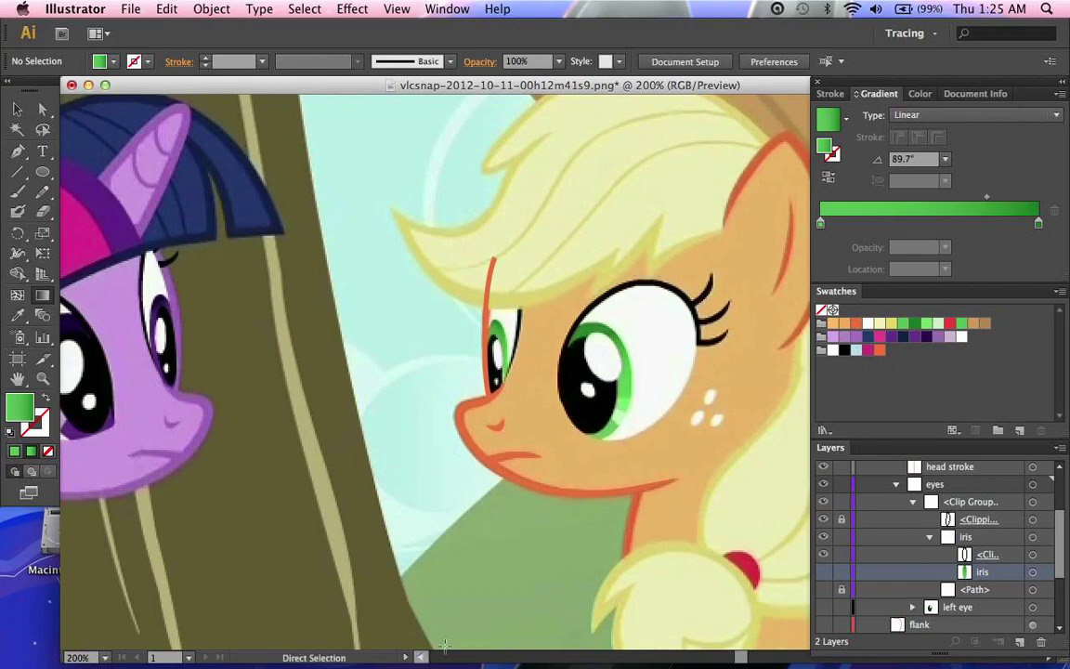
key("g")
key("a")
Step: Draw a closed light green wedge, about 12.4 by 8.1 pt, from the large highlight's lower edge outward past the iris with the Pen tool
key("super+plus")
key("super+plus")
key("super+plus")
key("super+plus")
key("super+plus")
key("g")
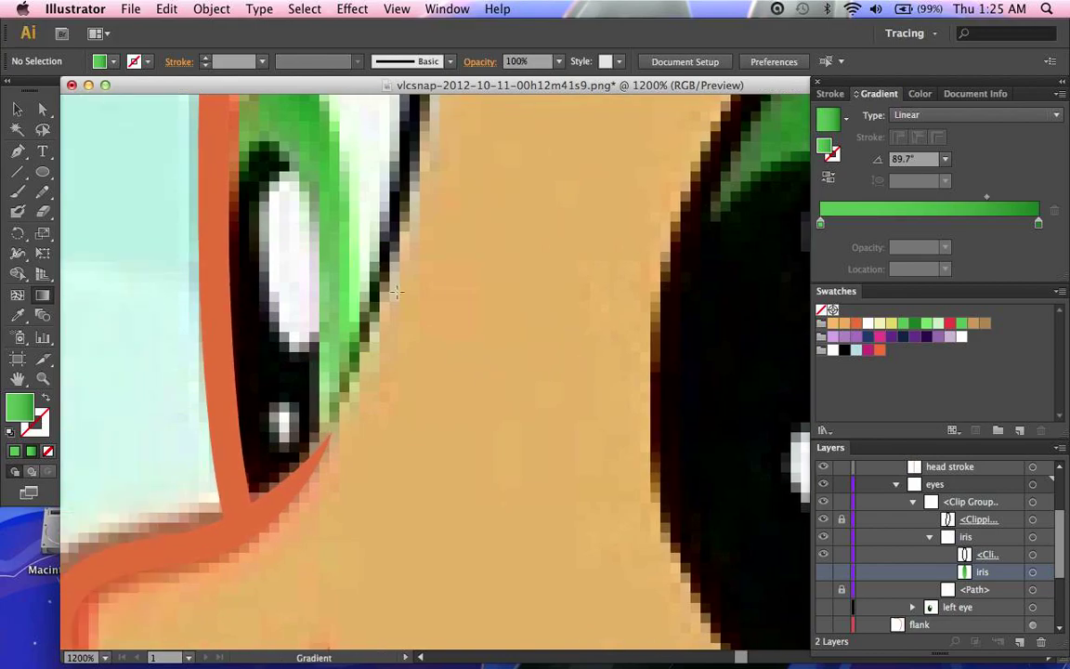
scroll(325, 446, "left", 5)
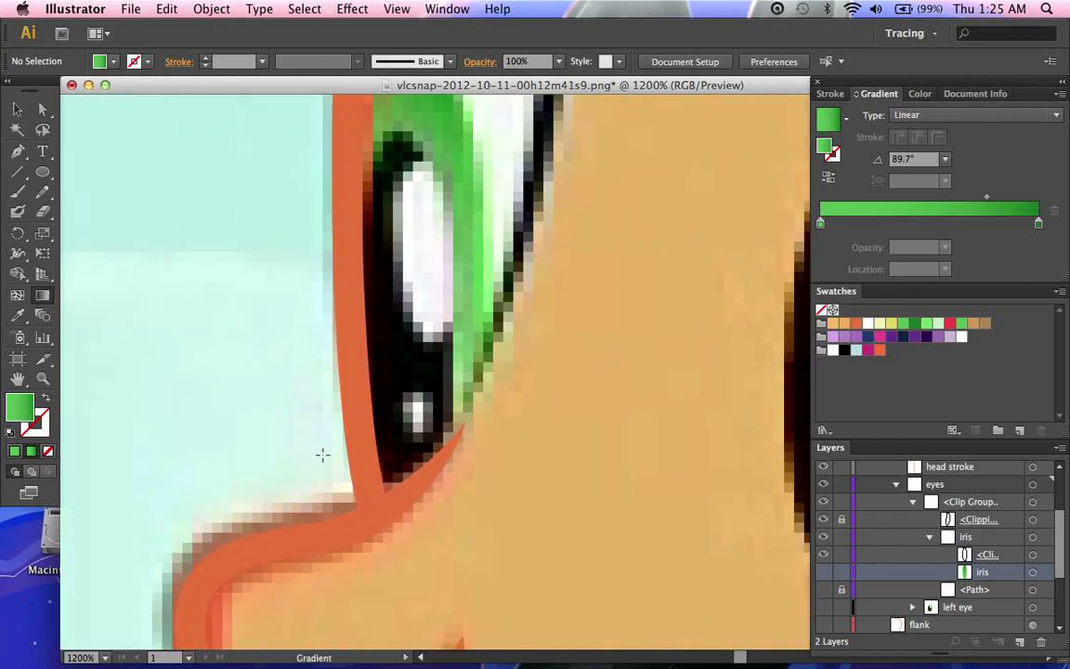
key("p")
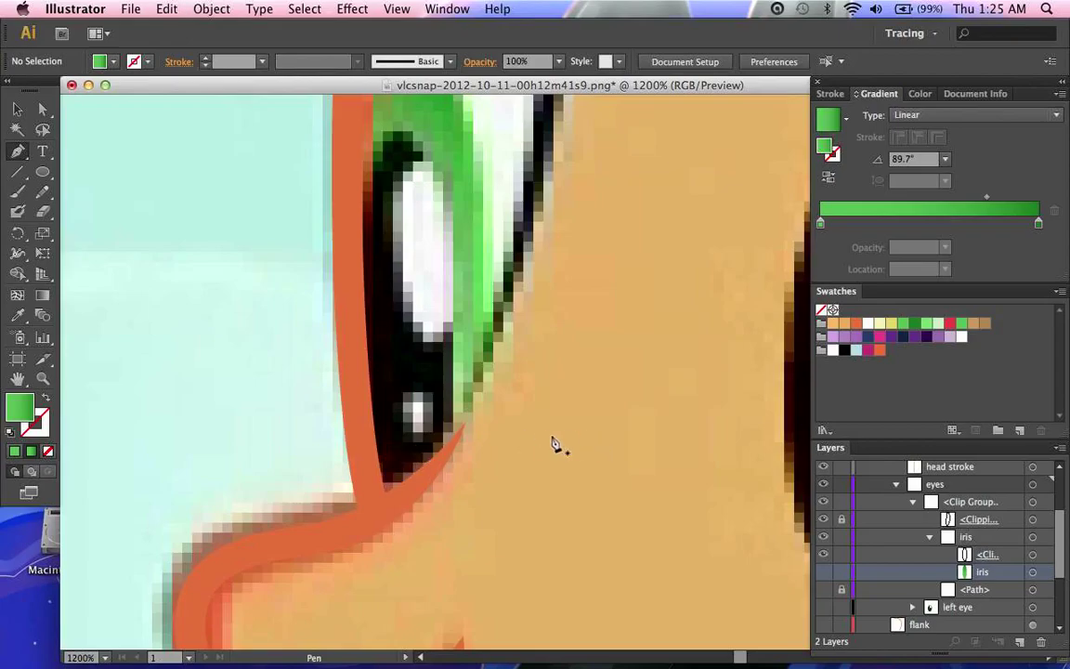
left_click(928, 328)
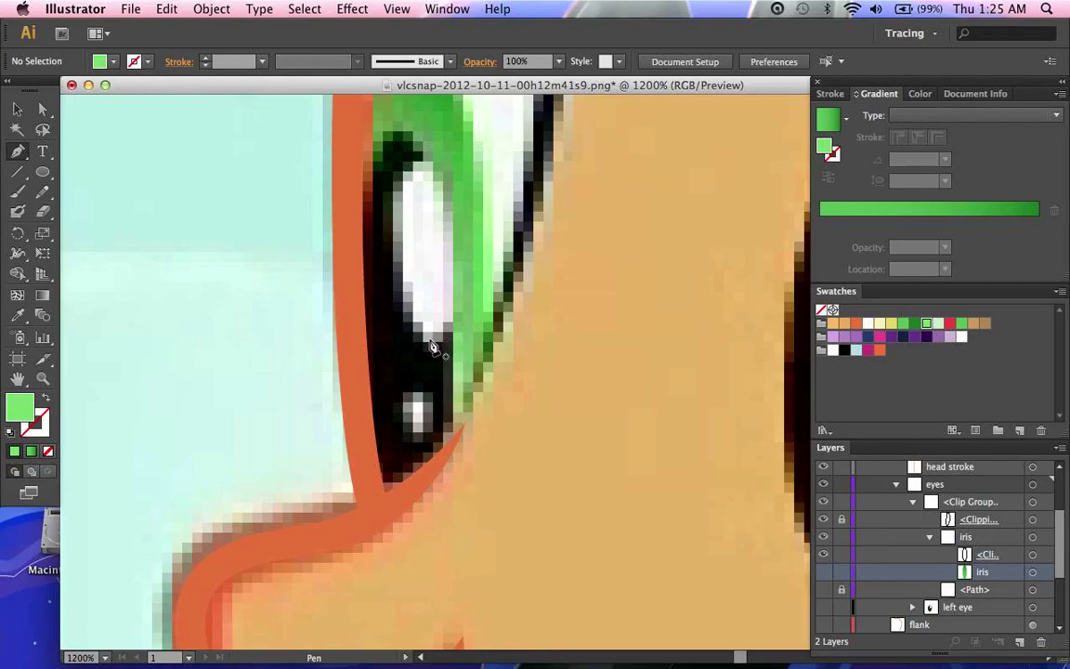
left_click_drag(412, 318, 449, 337)
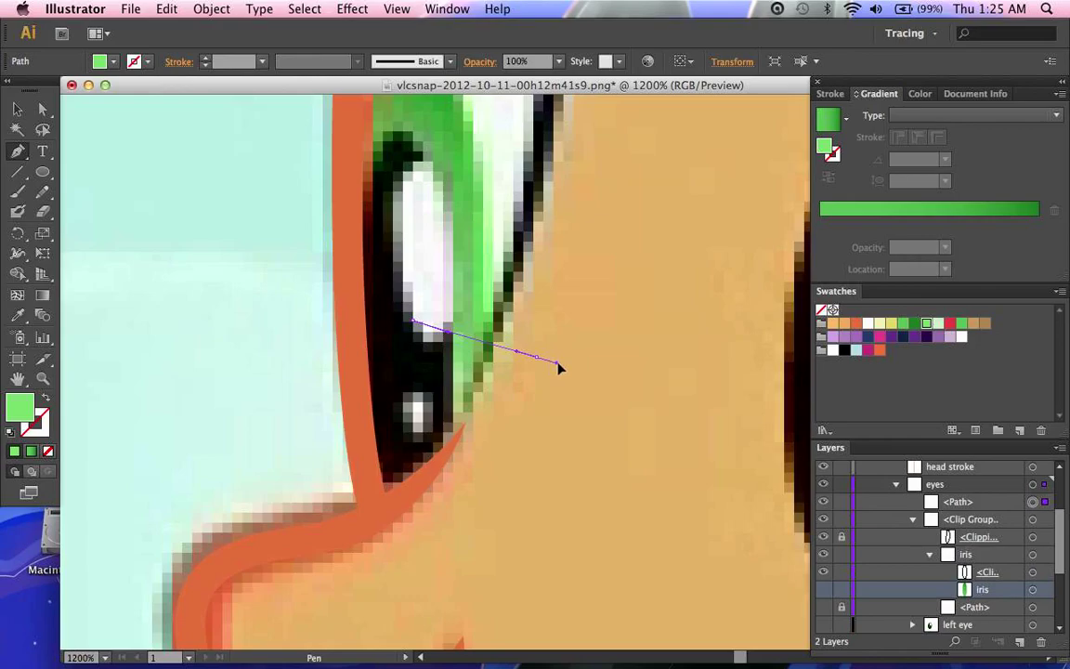
left_click_drag(558, 368, 528, 375)
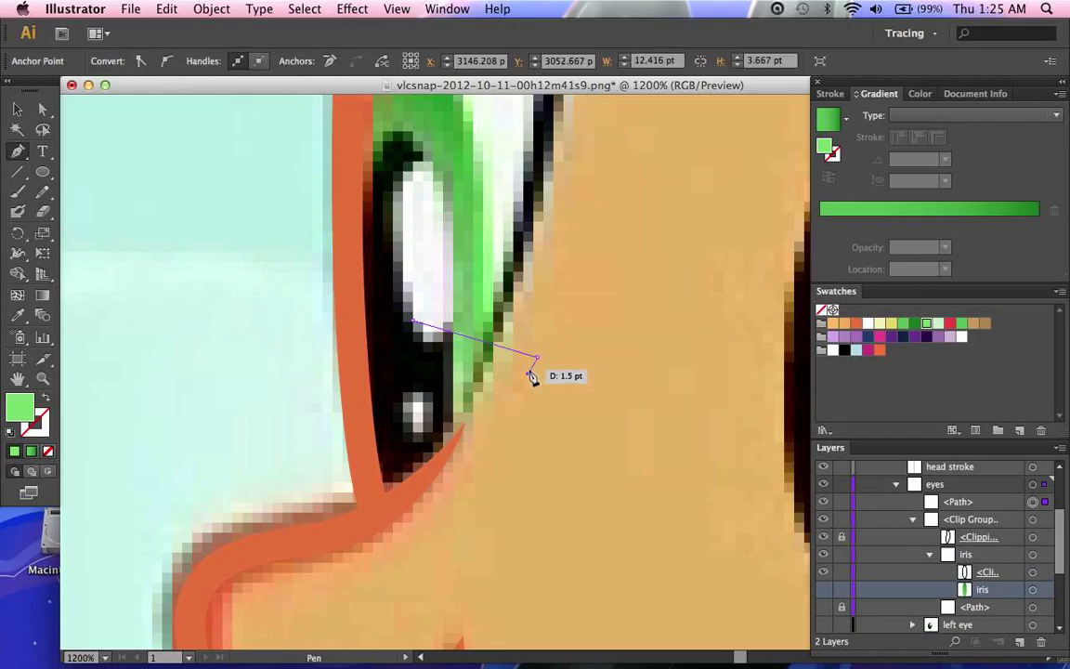
left_click(507, 401)
left_click_drag(478, 381, 478, 382)
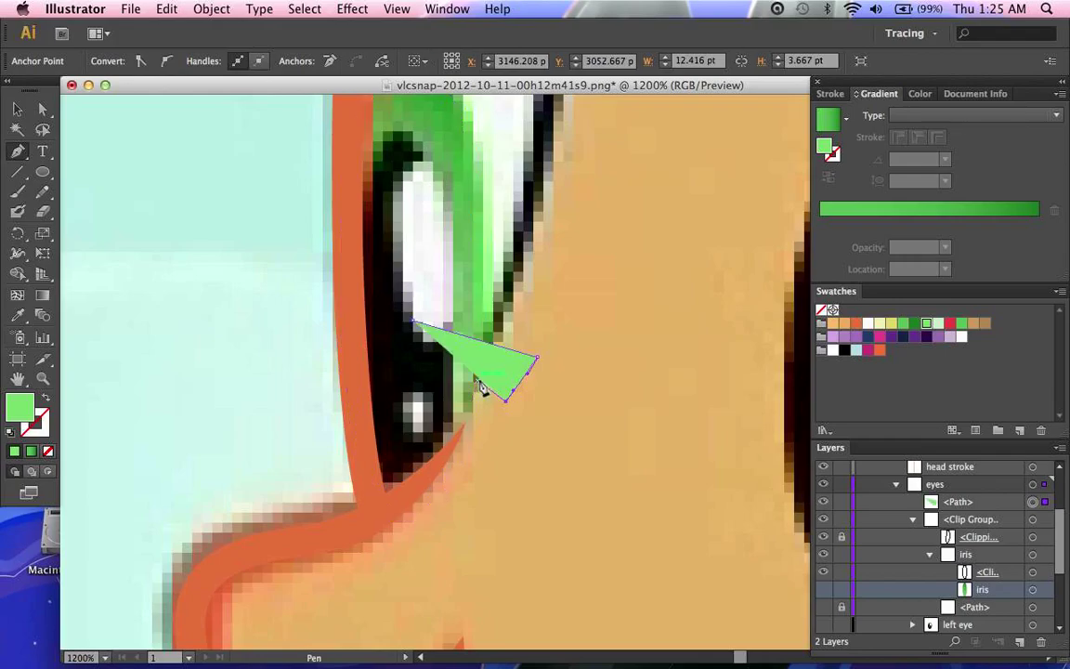
left_click_drag(414, 321, 456, 338)
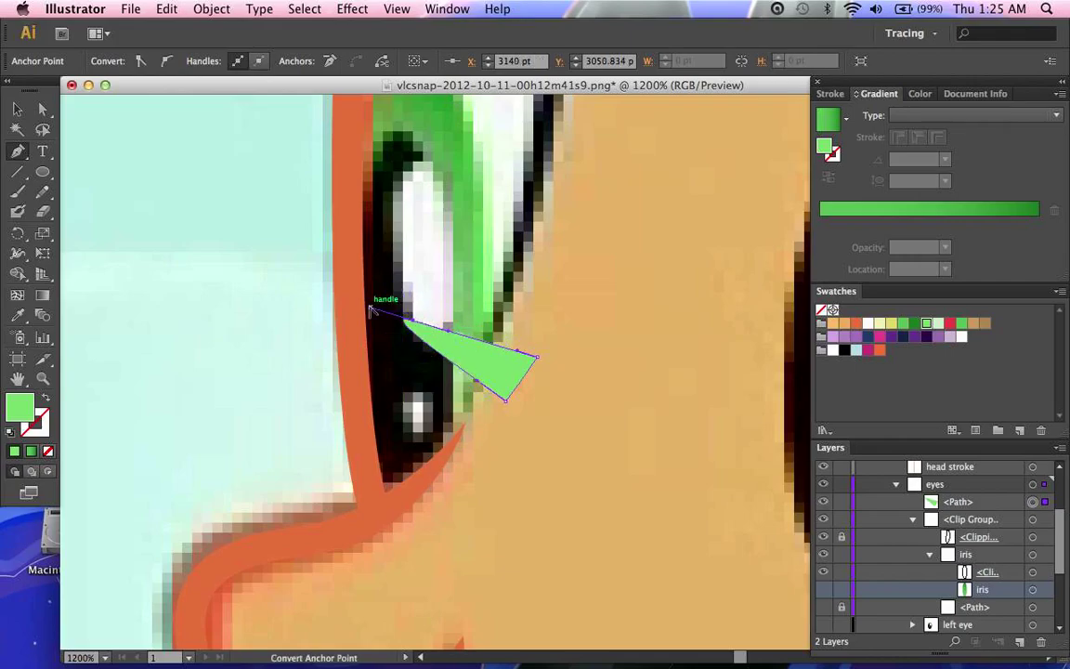
left_click_drag(370, 307, 418, 322)
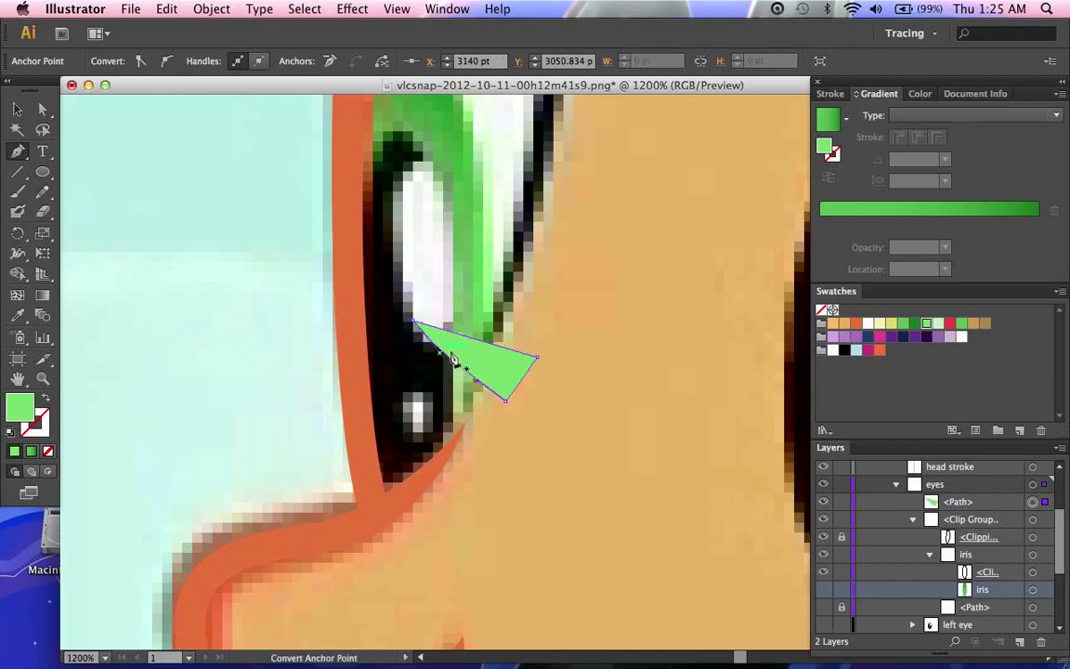
Step: Move the light green wedge into the iris group above the gradient path, and briefly show that path to compare them
left_click_drag(984, 505, 988, 574)
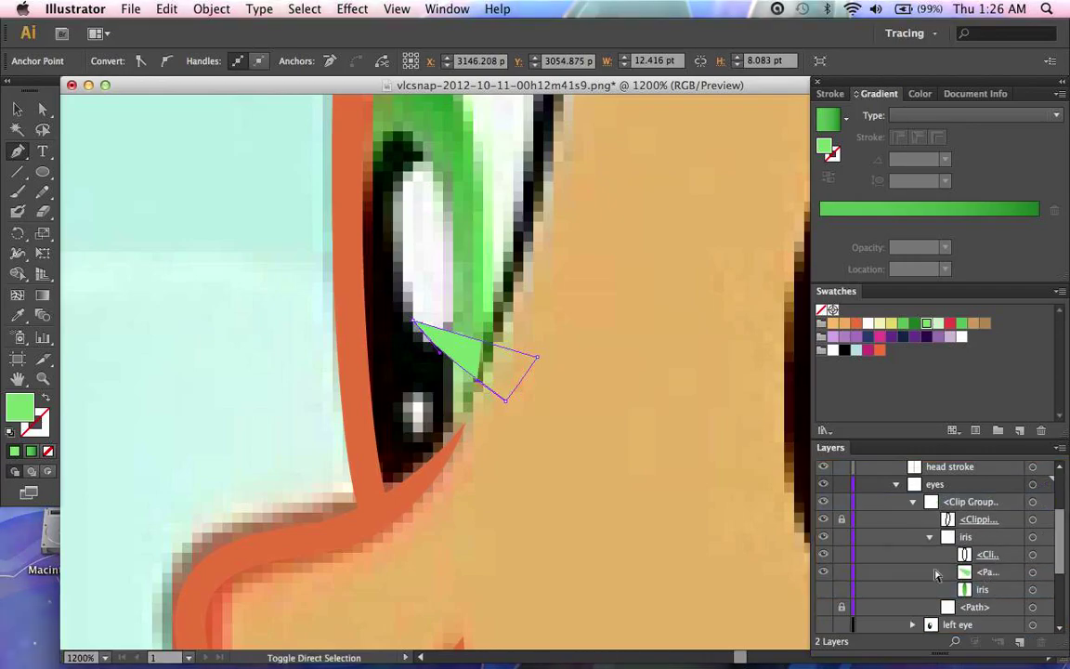
left_click(531, 375, "super")
left_click(463, 357, "super")
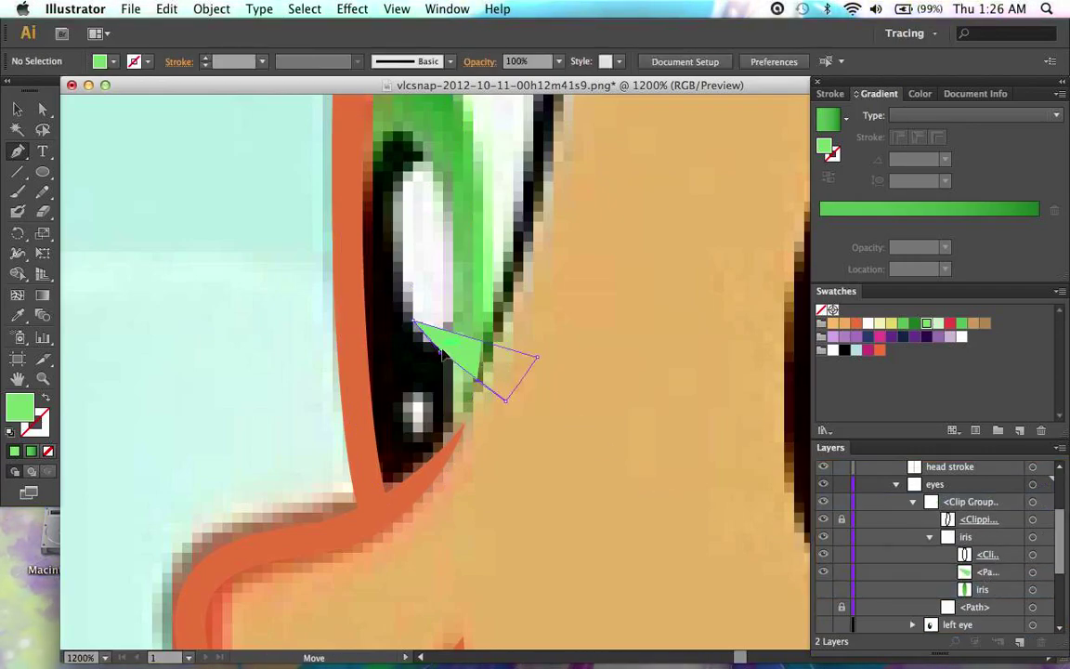
left_click(443, 359, "super")
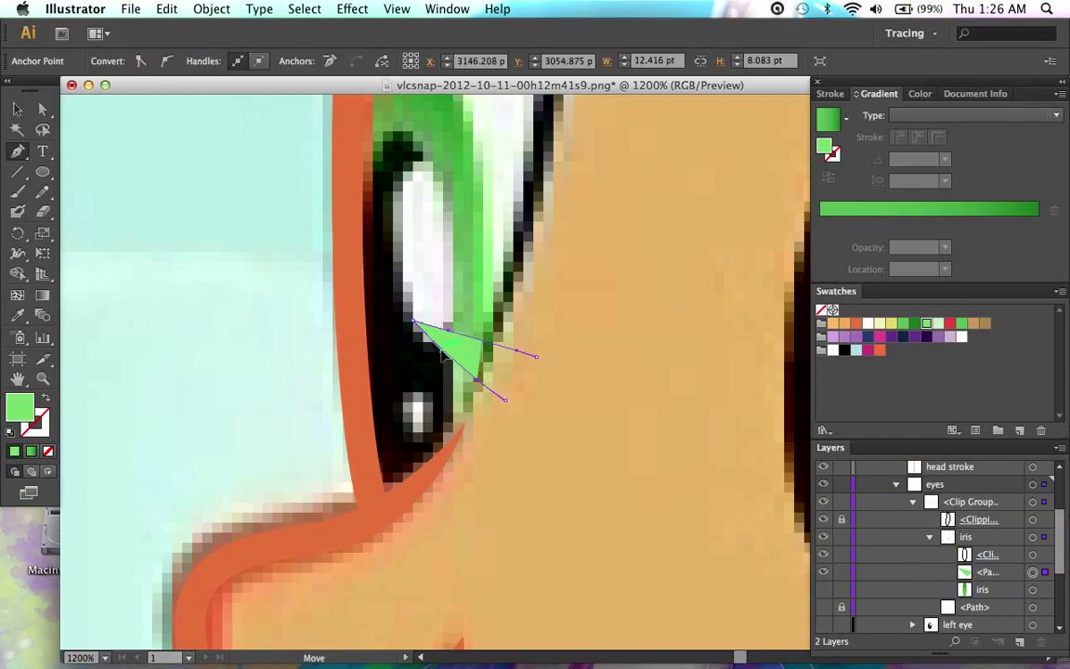
left_click(639, 436, "super")
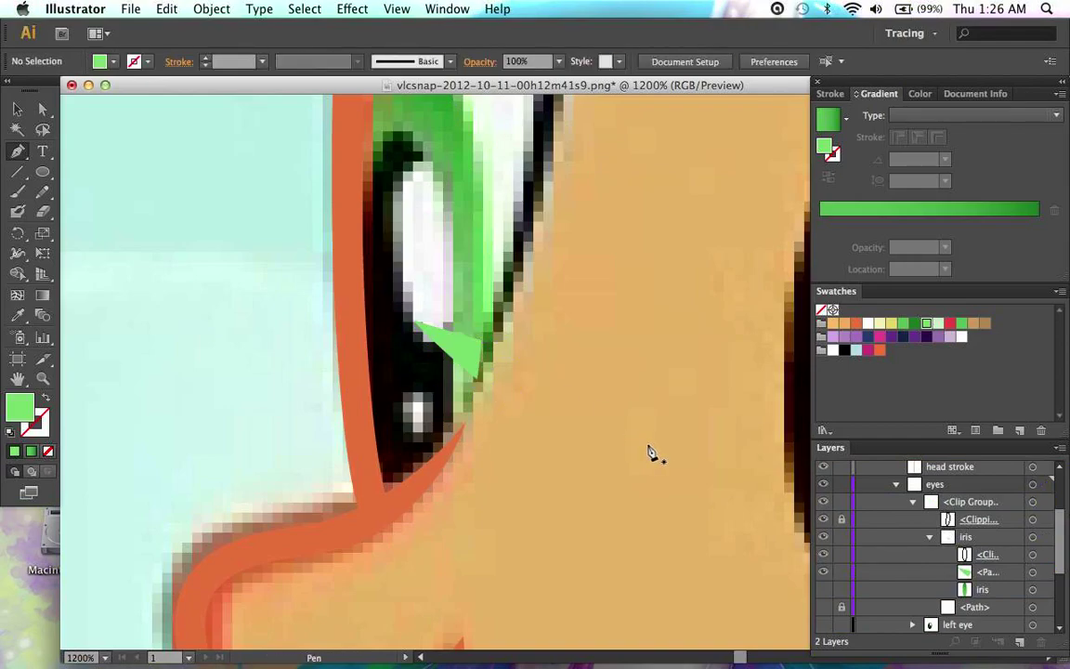
left_click(824, 590)
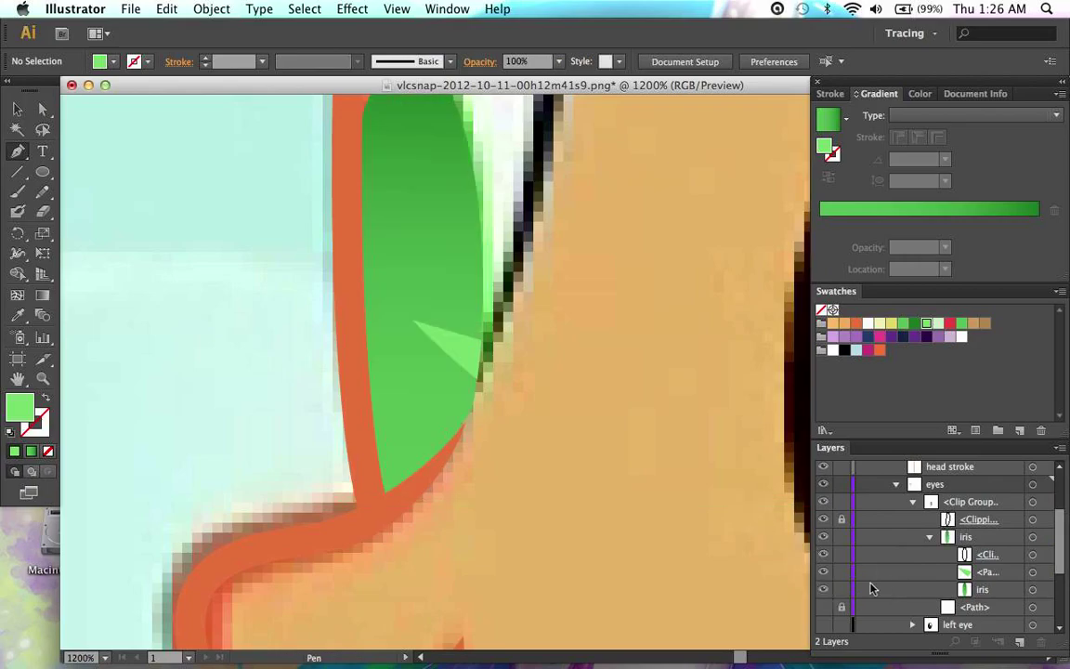
left_click(823, 589)
Step: Rename the light green wedge path with a name beginning with "dar"
double_click(987, 571)
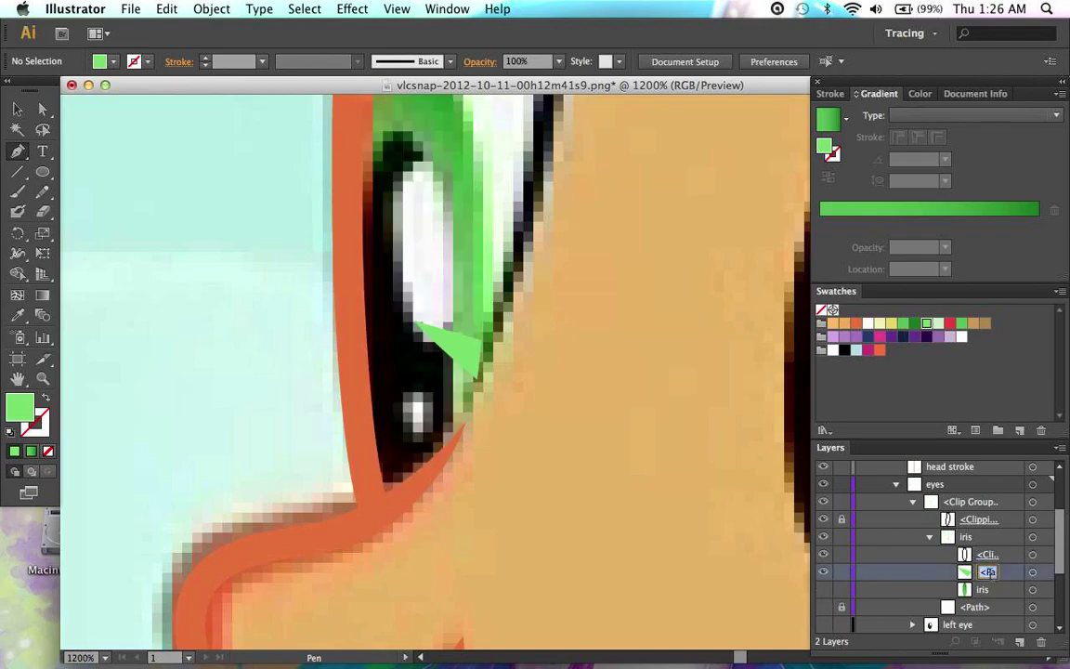
type("dar")
key("Return")
Step: Lock the light green wedge and draw a closed pale green wedge, about 9.3 by 10.2 pt, just below it from the same starting point
left_click(938, 323)
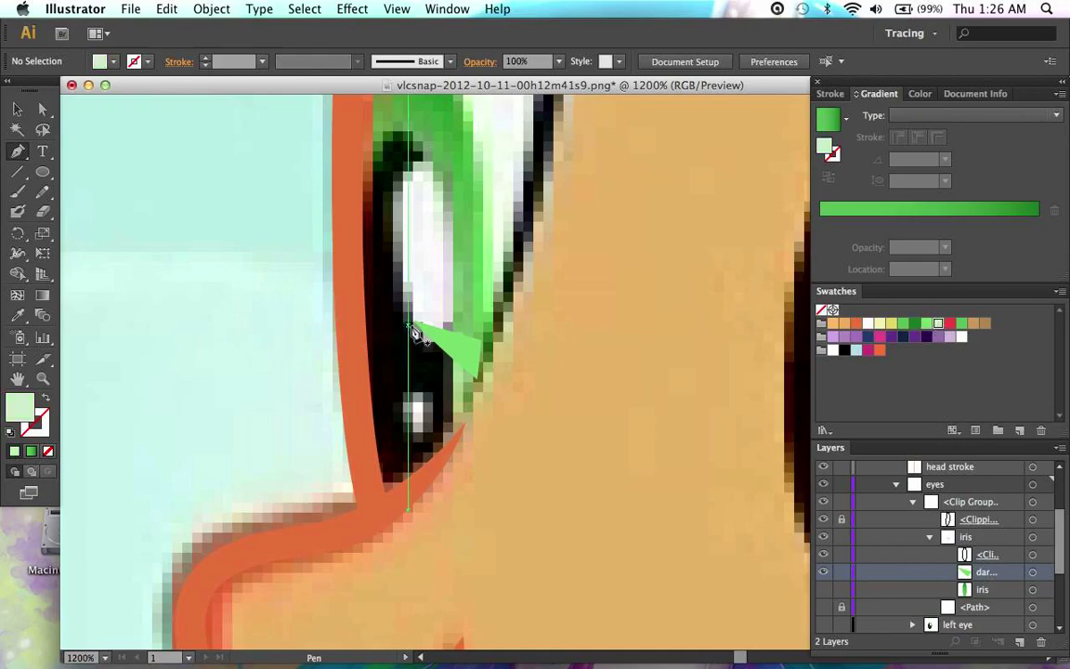
left_click(841, 572)
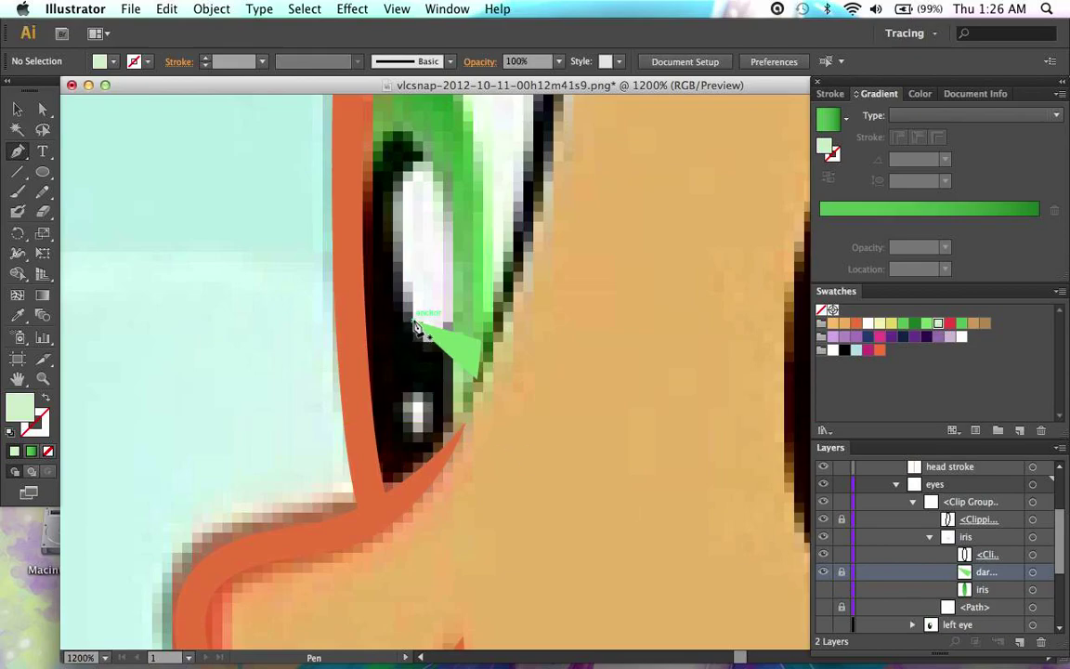
left_click_drag(415, 321, 439, 335)
left_click_drag(510, 384, 512, 385)
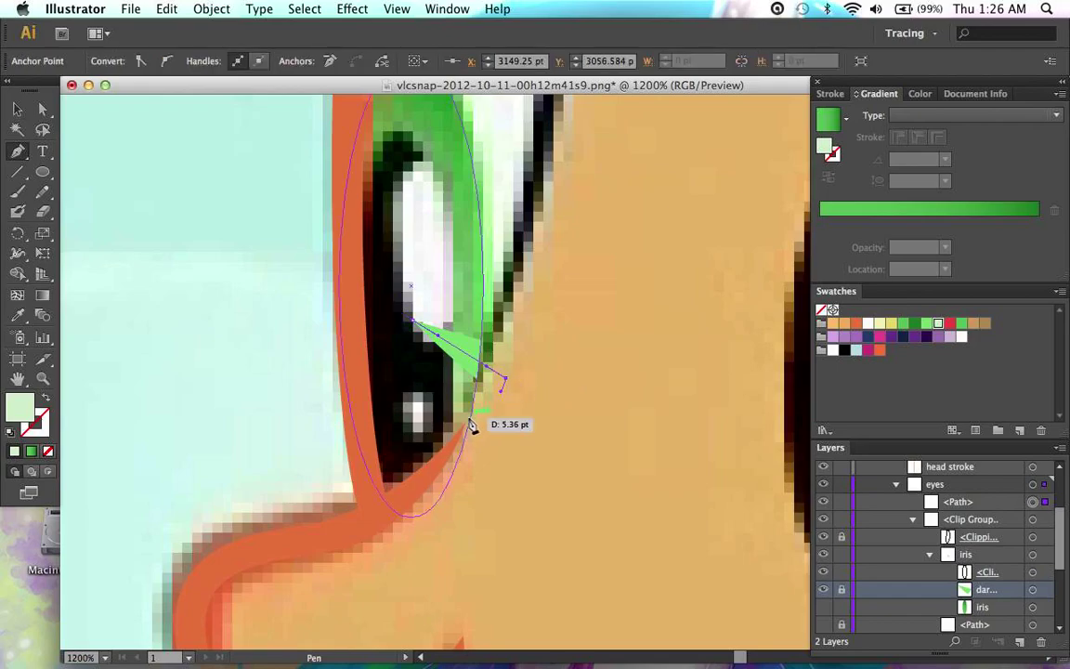
mouse_move(465, 416)
left_mouse_down()
mouse_move(457, 430)
mouse_move(475, 423)
left_mouse_up()
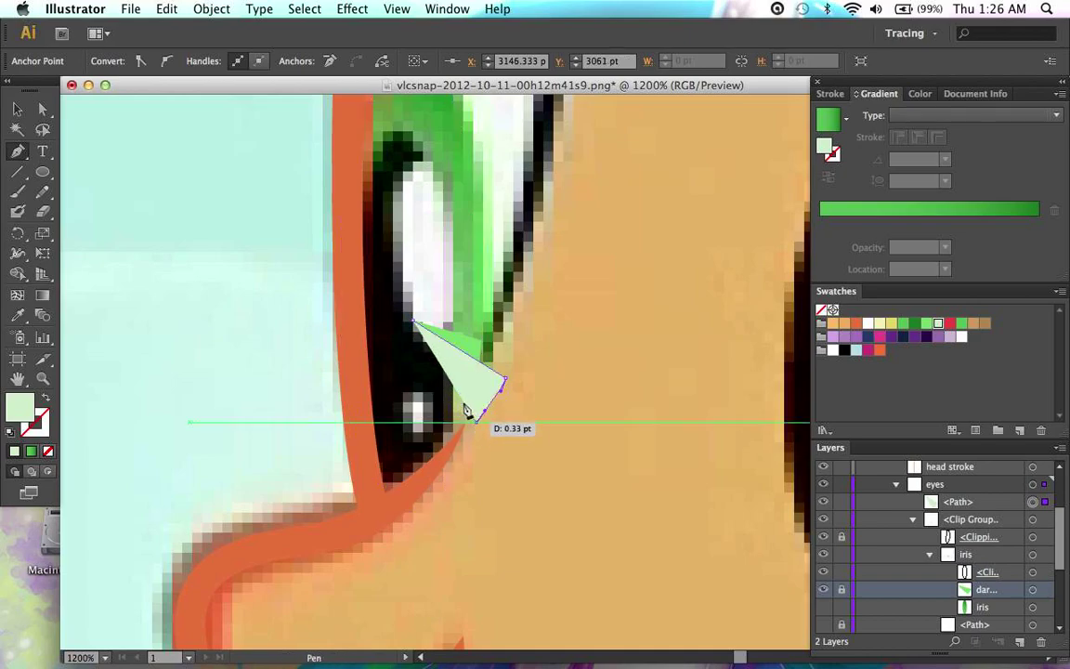
left_click_drag(413, 321, 437, 337)
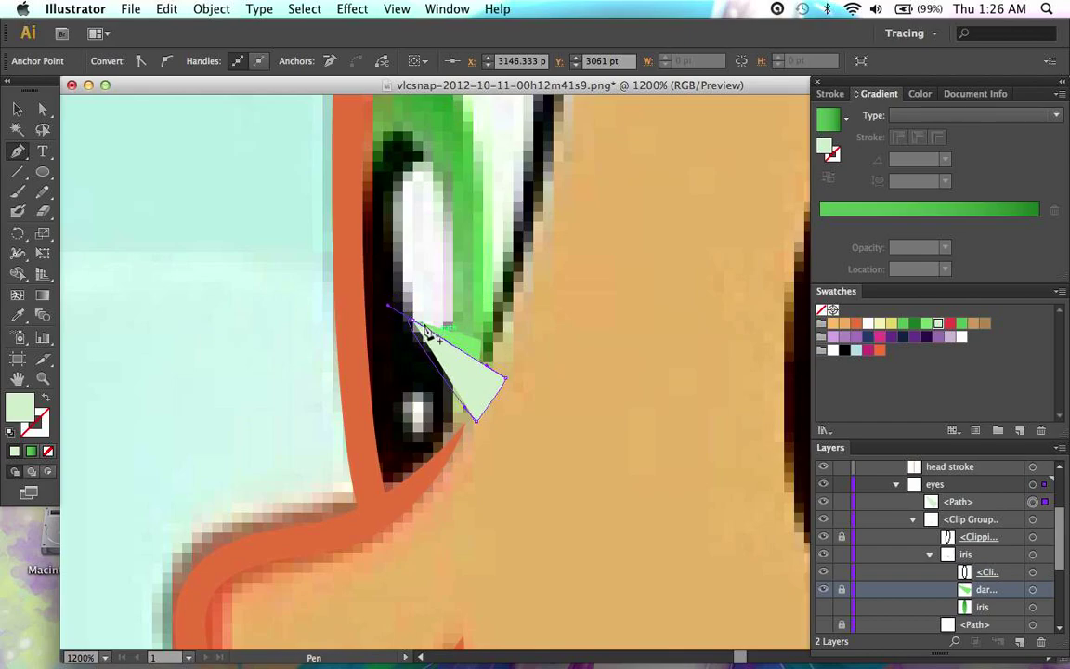
left_click_drag(390, 306, 434, 355)
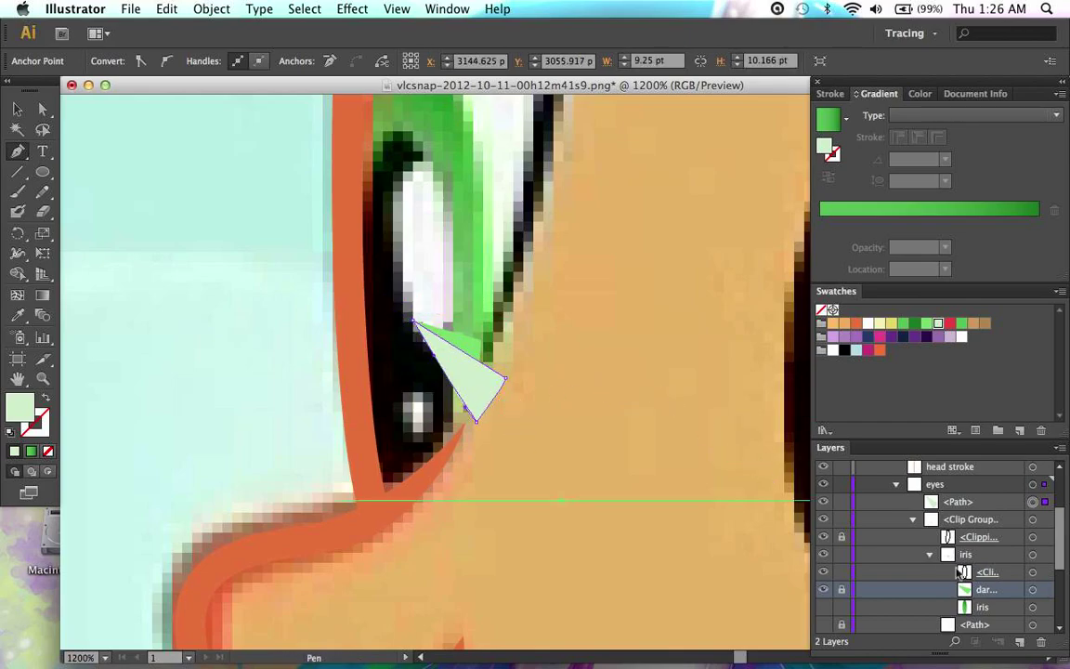
Step: Move the pale green wedge into the iris group between the light green wedge and the gradient path, and show the gradient path
left_click(976, 502)
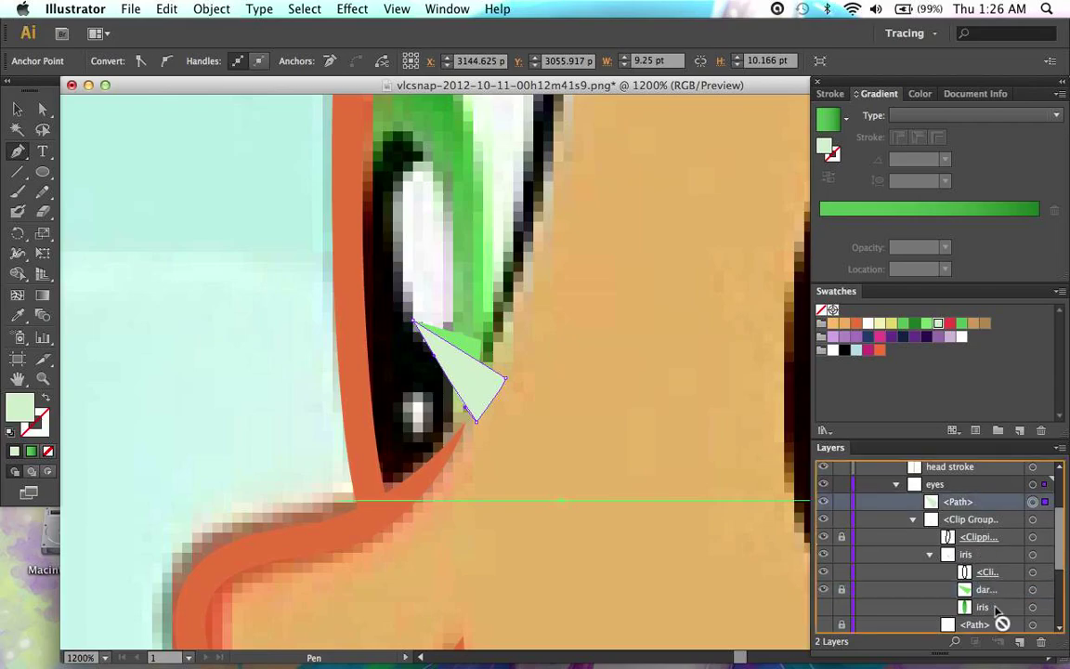
left_click_drag(994, 594, 995, 595)
left_click(805, 565, "super")
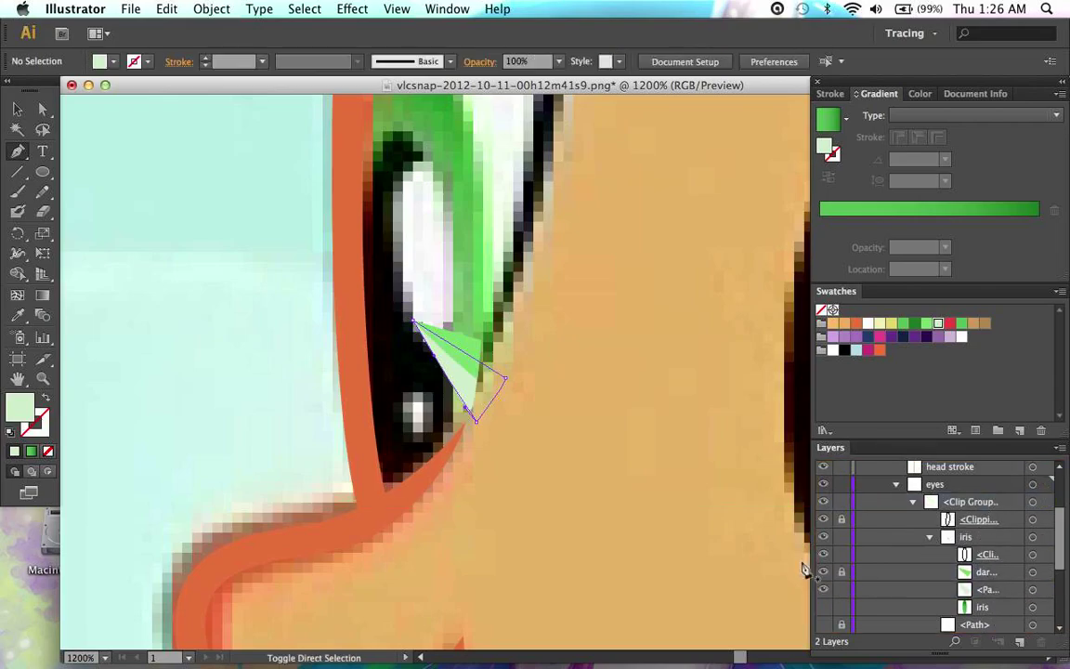
left_click(823, 607)
scroll(546, 365, "up", 3)
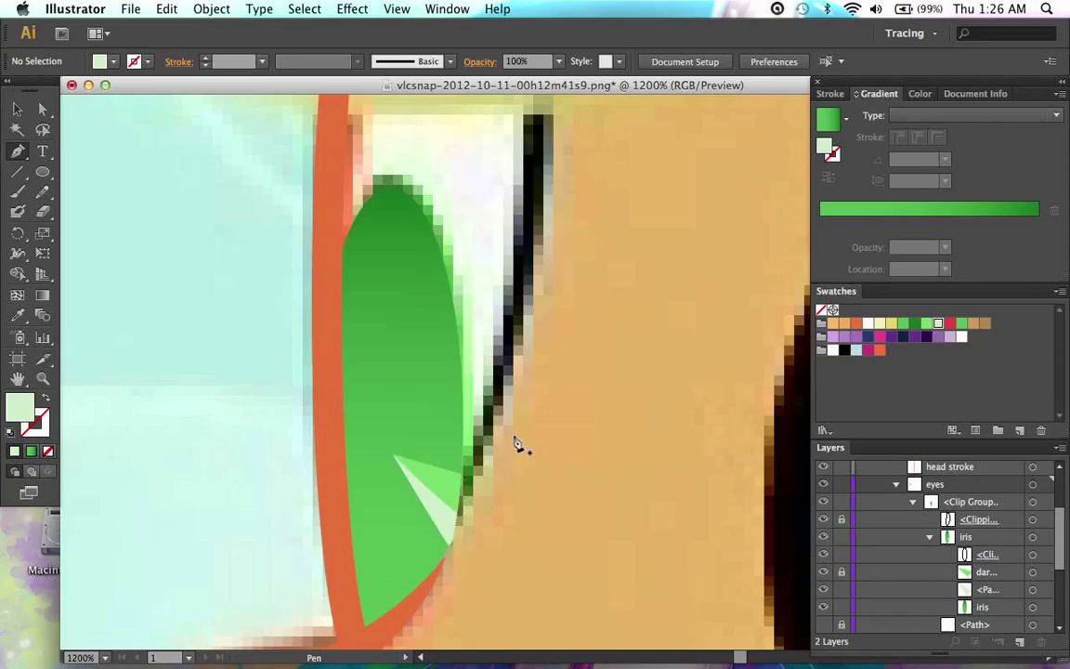
scroll(516, 439, "down", 3)
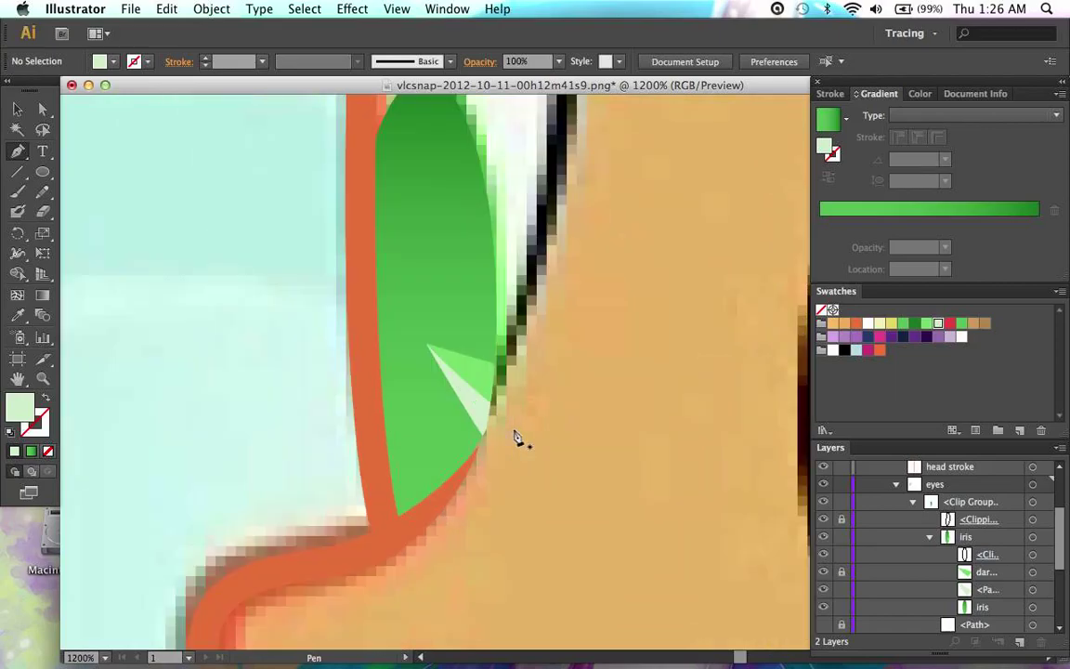
Step: Hide the whole iris group and draw a tall black ellipse with no stroke over the far eye's pupil
left_click(929, 538)
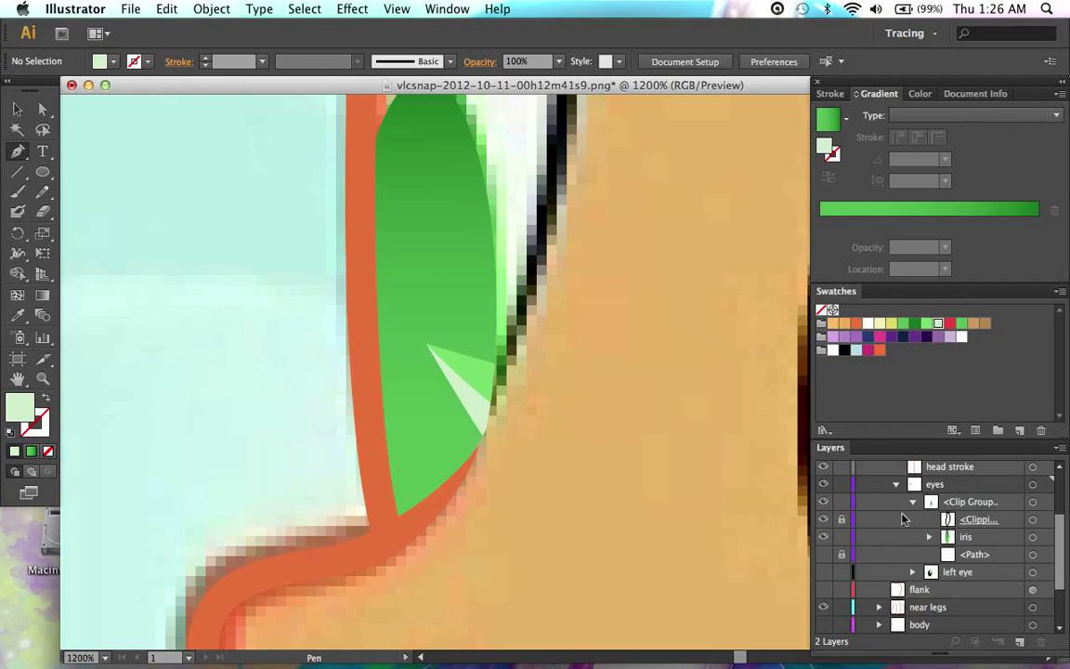
left_click(826, 538)
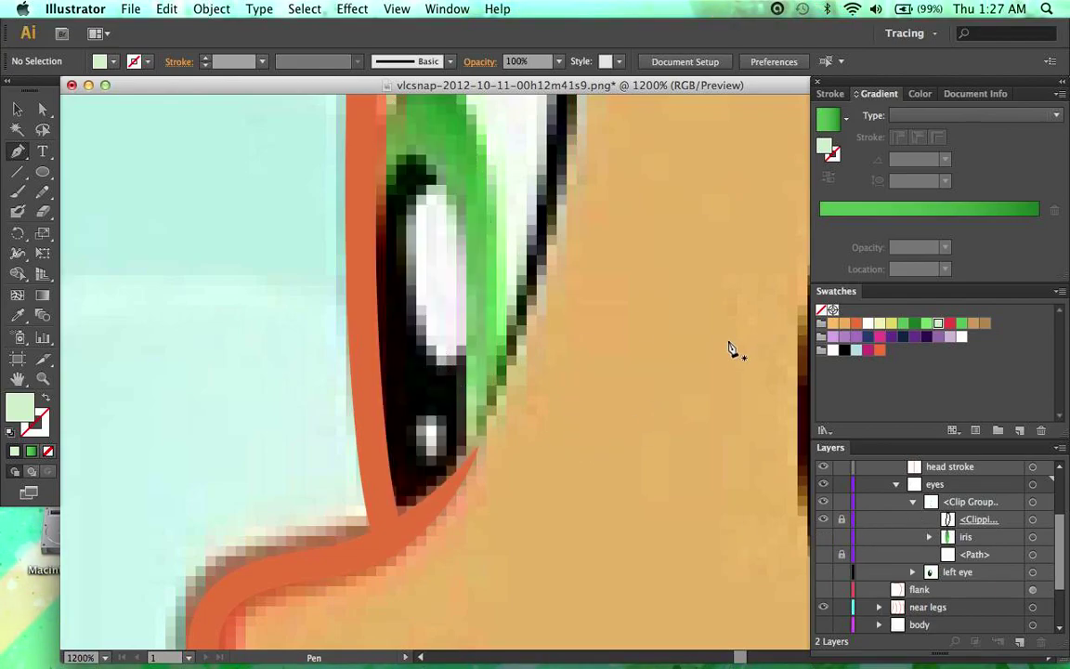
key("l")
left_click(843, 351)
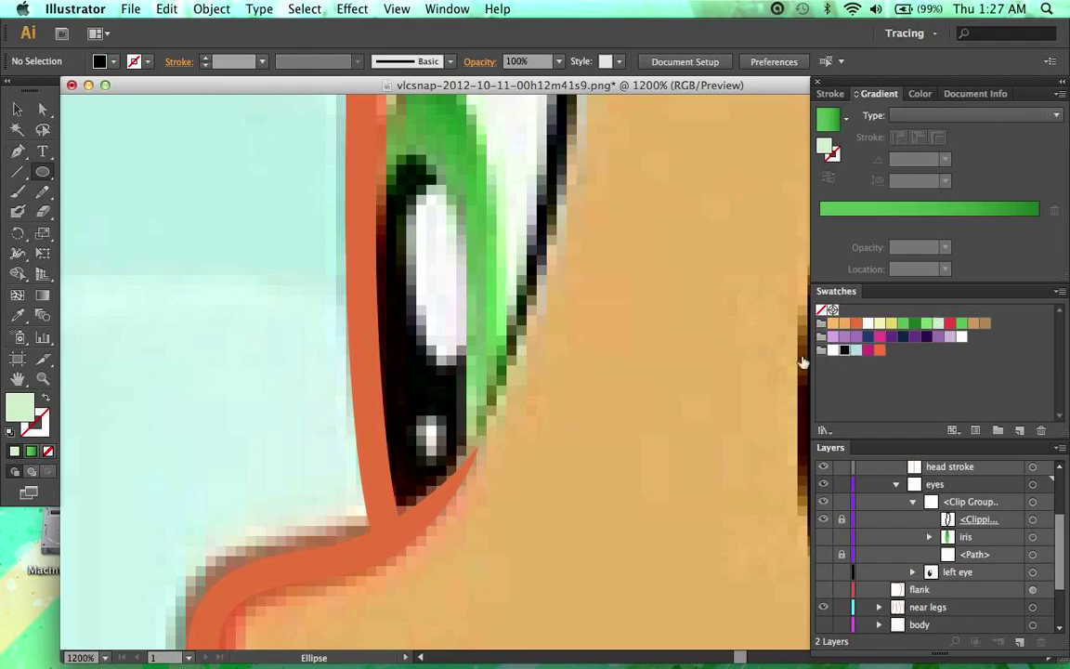
key("super+minus")
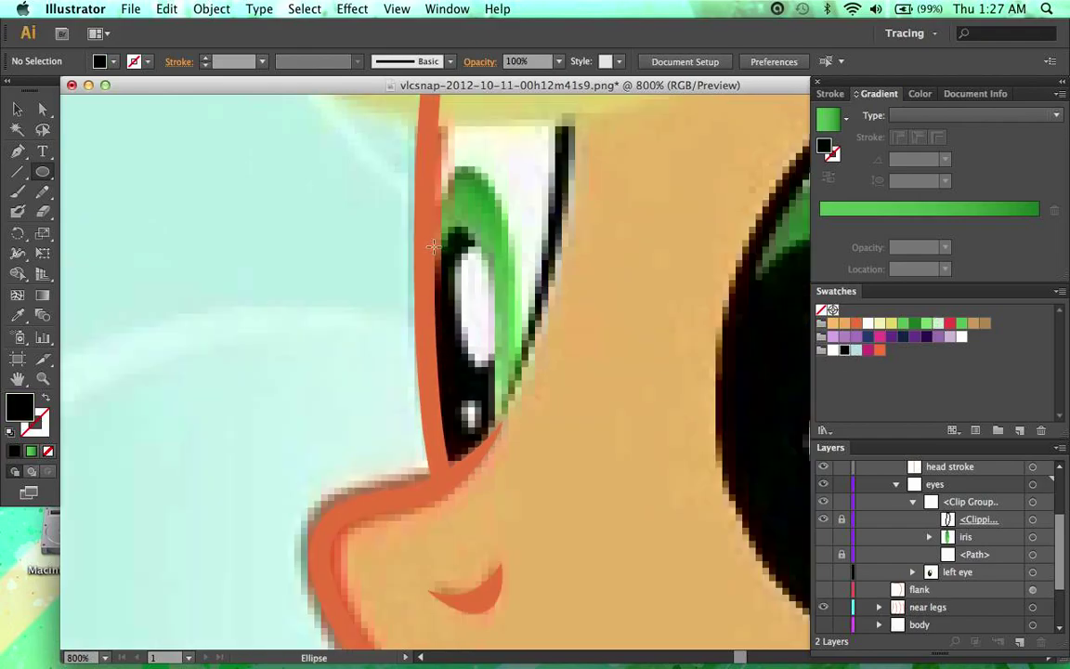
left_click_drag(429, 230, 495, 474)
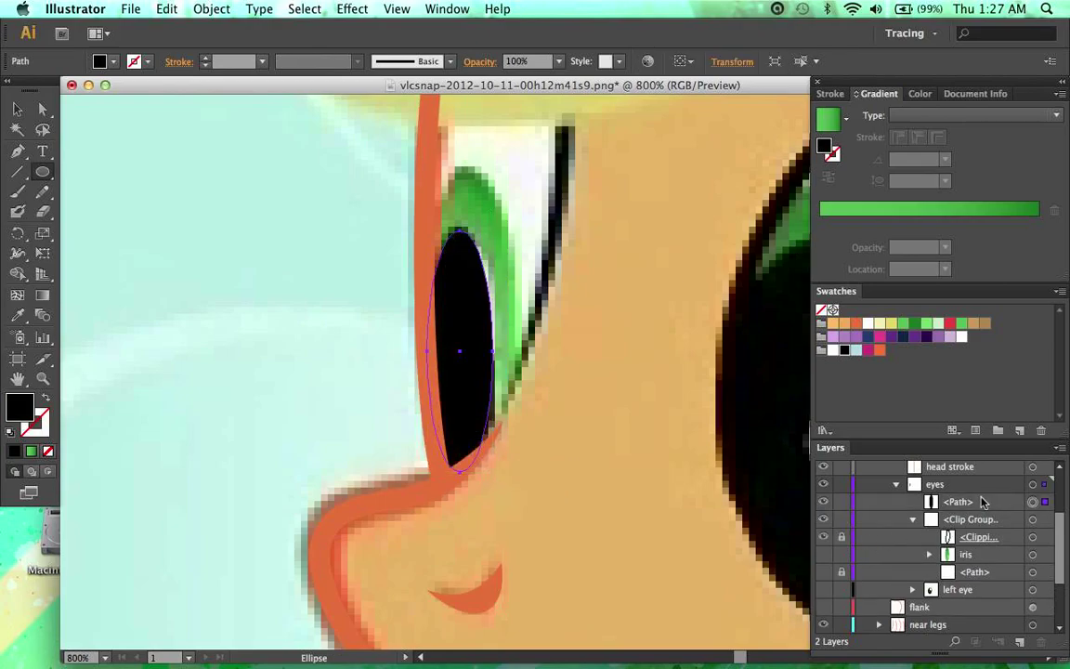
Step: Move the black pupil ellipse into the far eye's clip group just above the iris group, and hide it
left_click_drag(983, 502, 987, 549)
key("super+shift+a")
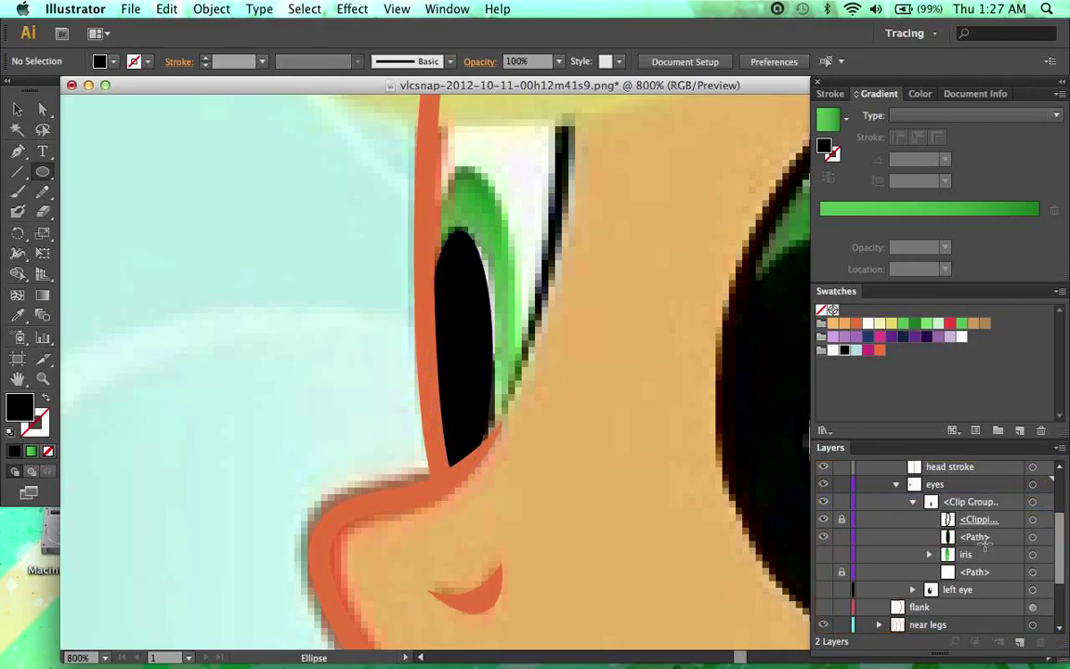
left_click(823, 536)
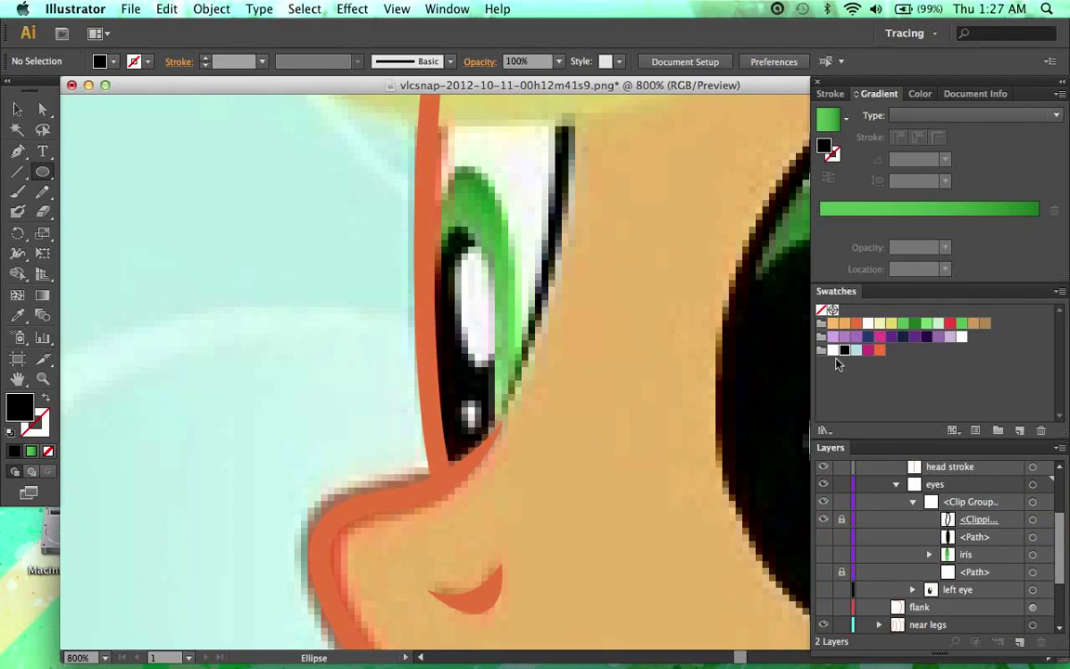
Step: Draw a tall white ellipse over the large highlight of the far eye and deselect it
left_click(833, 350)
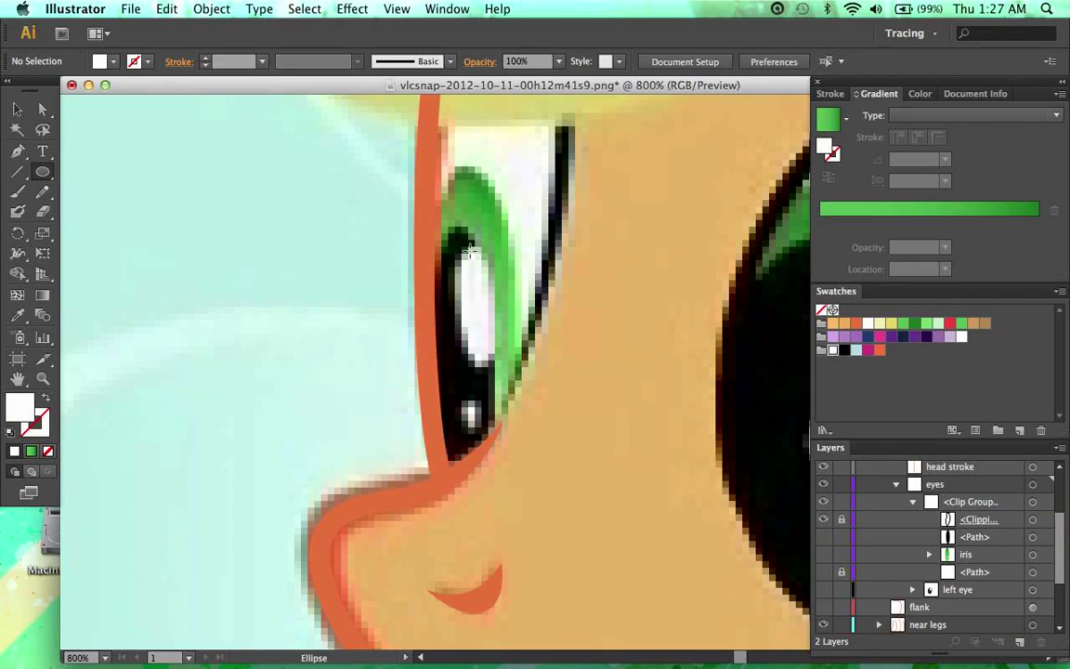
left_click_drag(465, 248, 482, 325)
key("a")
key("a")
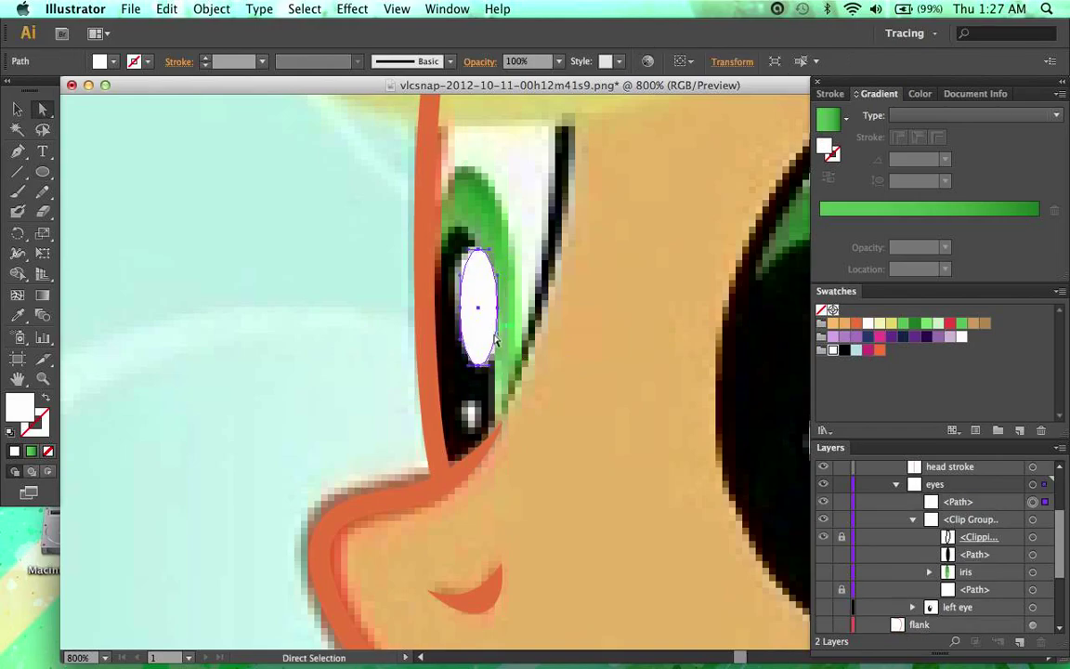
left_click(522, 357)
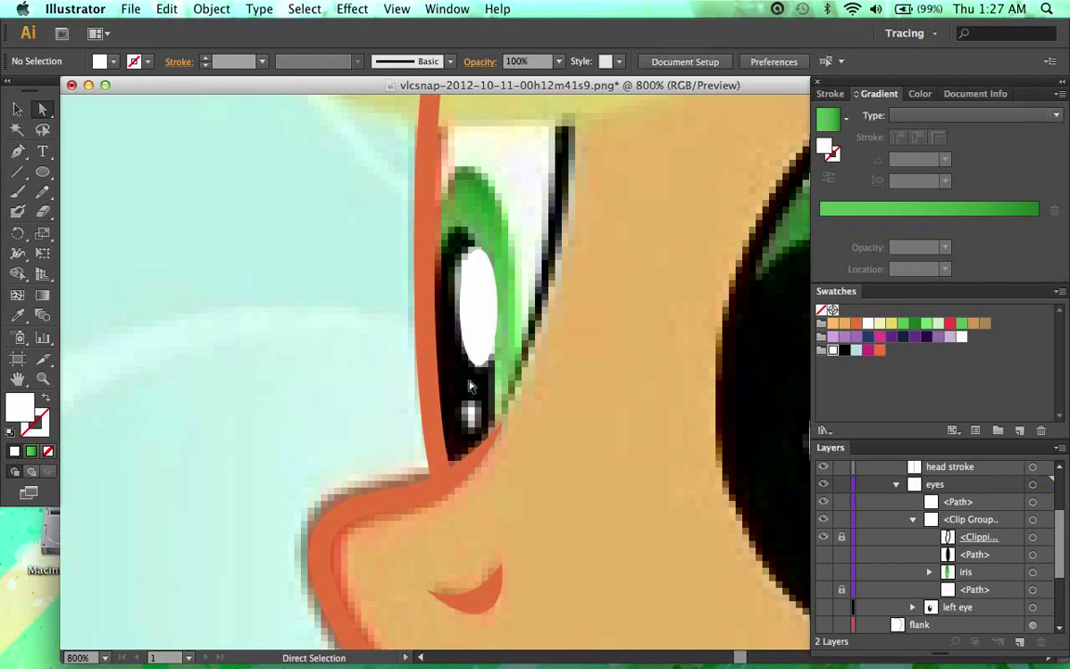
Step: Draw a small white ellipse, about 2.8 pt wide, over the small highlight in the lower pupil
key("l")
left_click_drag(458, 249, 477, 432)
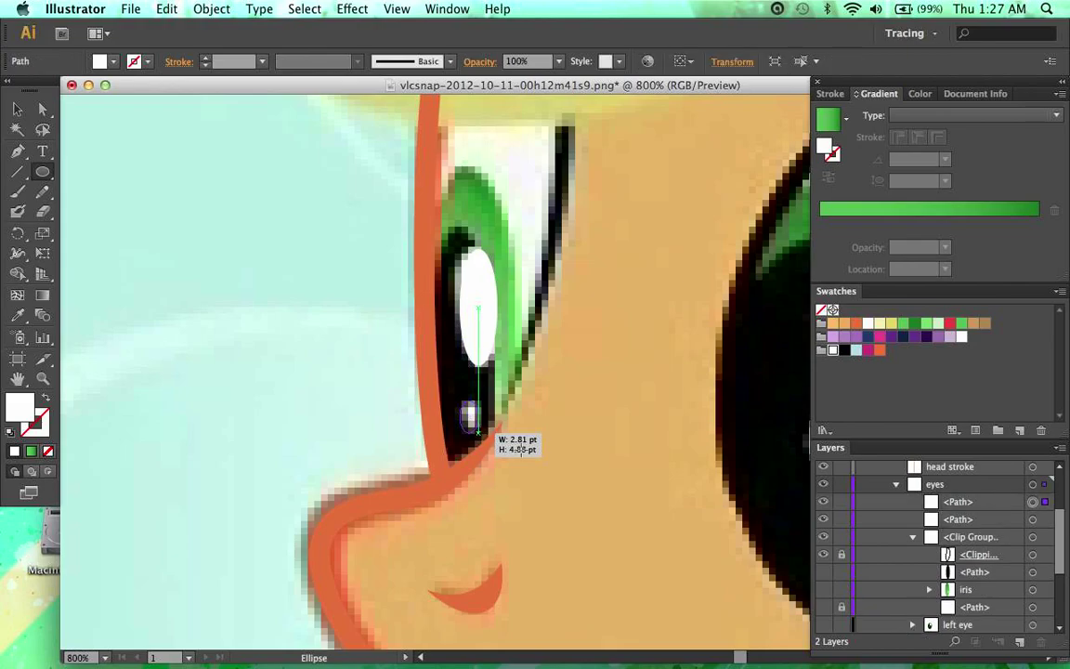
left_click(528, 454, "super")
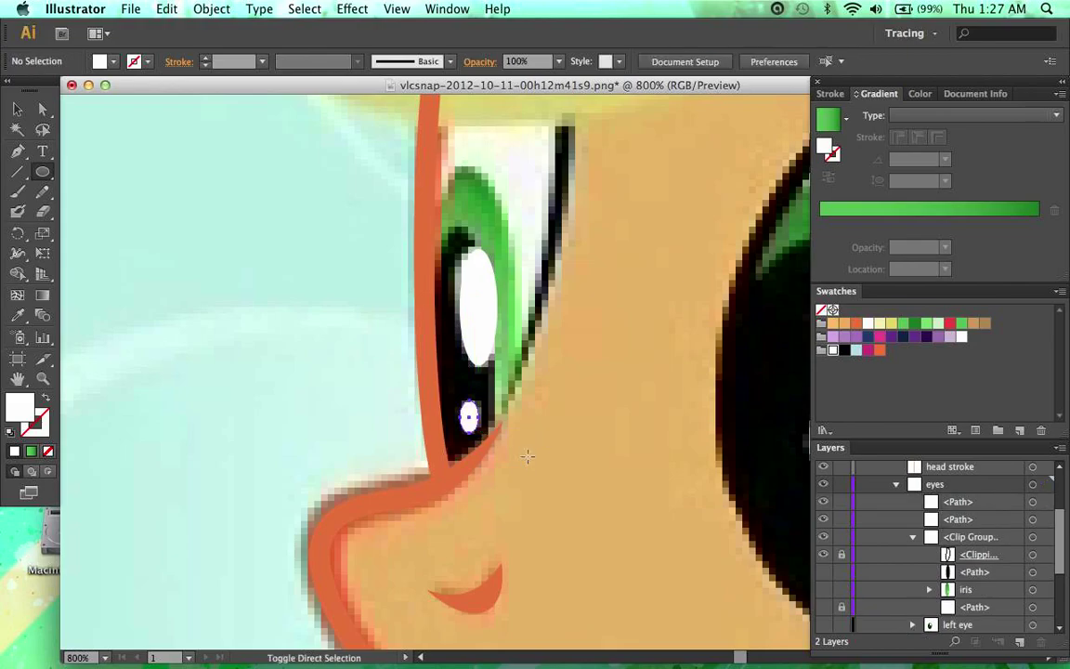
Step: Move both white highlight ellipses into the far eye's clip group, between the clipping path and the pupil
left_click(960, 502)
left_click(962, 520, "shift")
left_click_drag(973, 509, 992, 558)
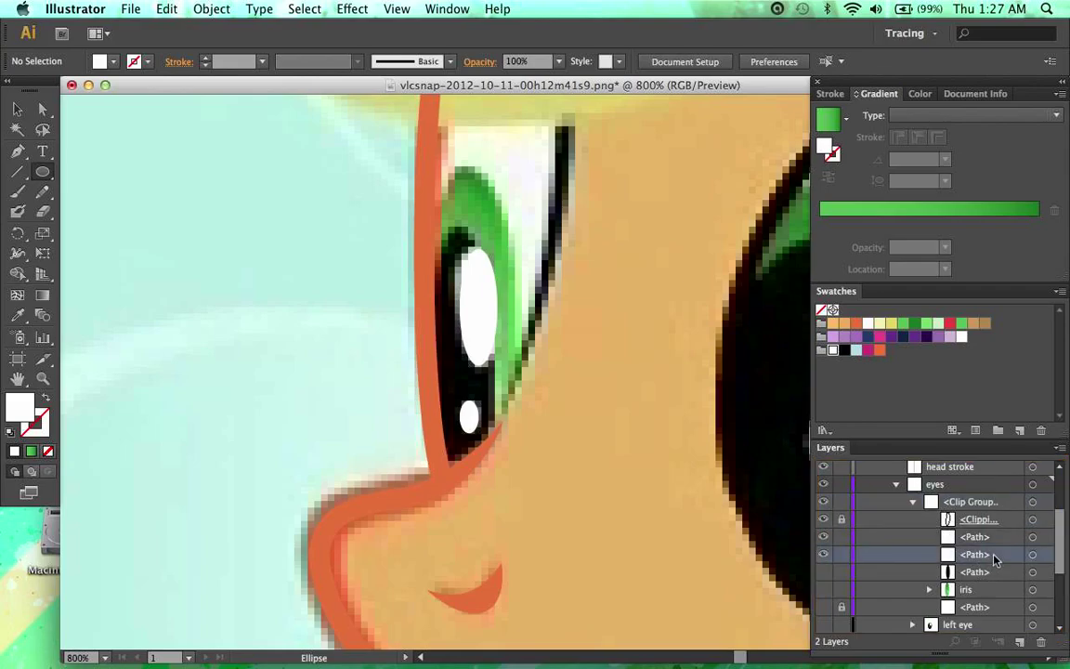
Step: Select both white highlight ellipses, shift them very slightly downward, and clear the selection
left_click(1034, 555)
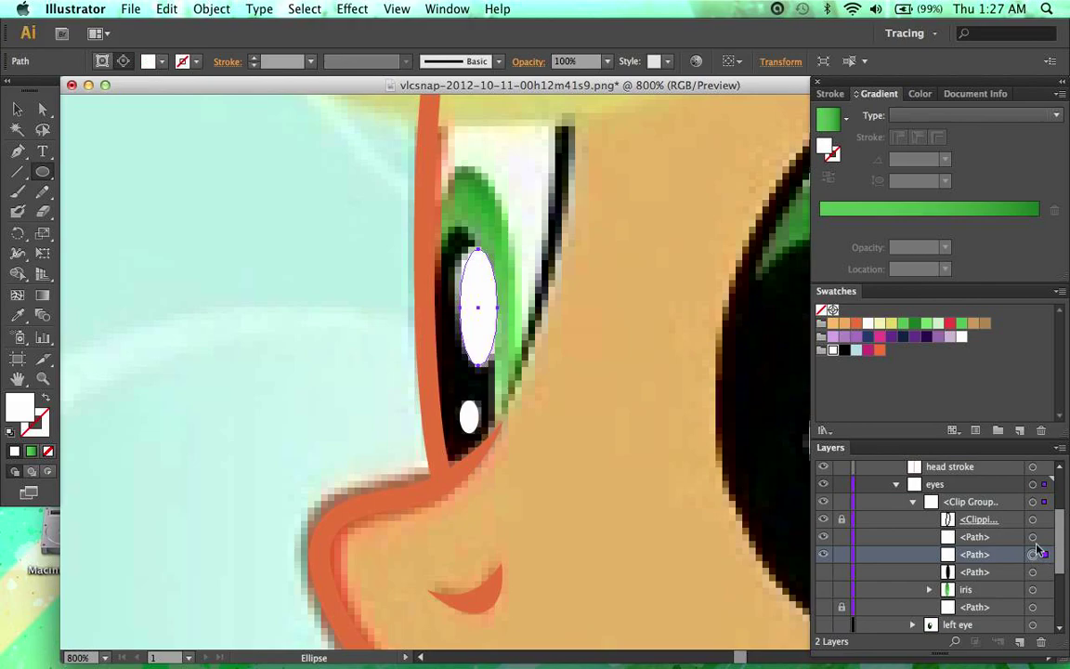
left_click(1033, 537, "shift")
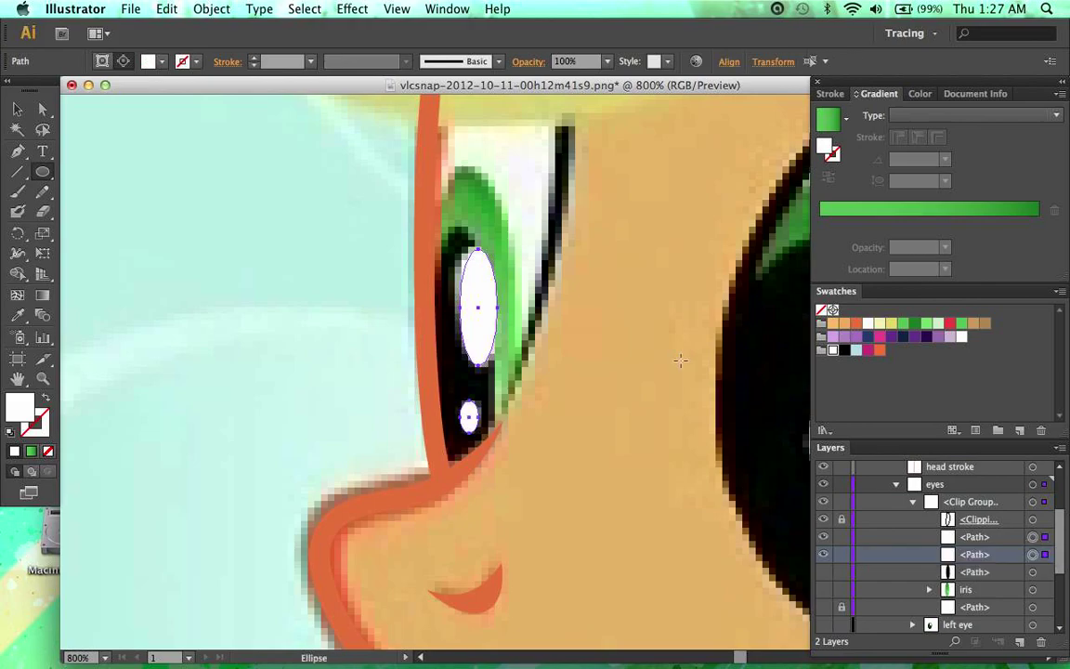
key("a")
mouse_move(469, 321)
left_mouse_down()
mouse_move(490, 332)
mouse_move(650, 339)
mouse_move(480, 325)
mouse_move(482, 334)
left_mouse_up()
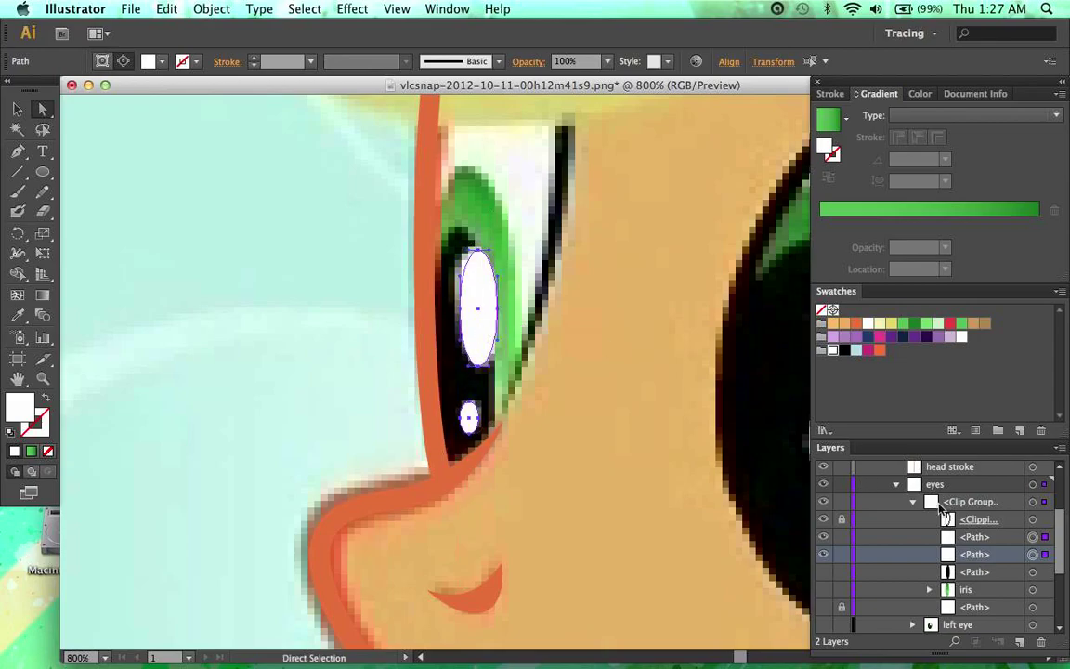
mouse_move(1012, 548)
left_mouse_down()
mouse_move(1017, 571)
mouse_move(978, 621)
mouse_move(995, 568)
mouse_move(987, 543)
mouse_move(1014, 548)
left_mouse_up()
left_click(984, 537, "shift")
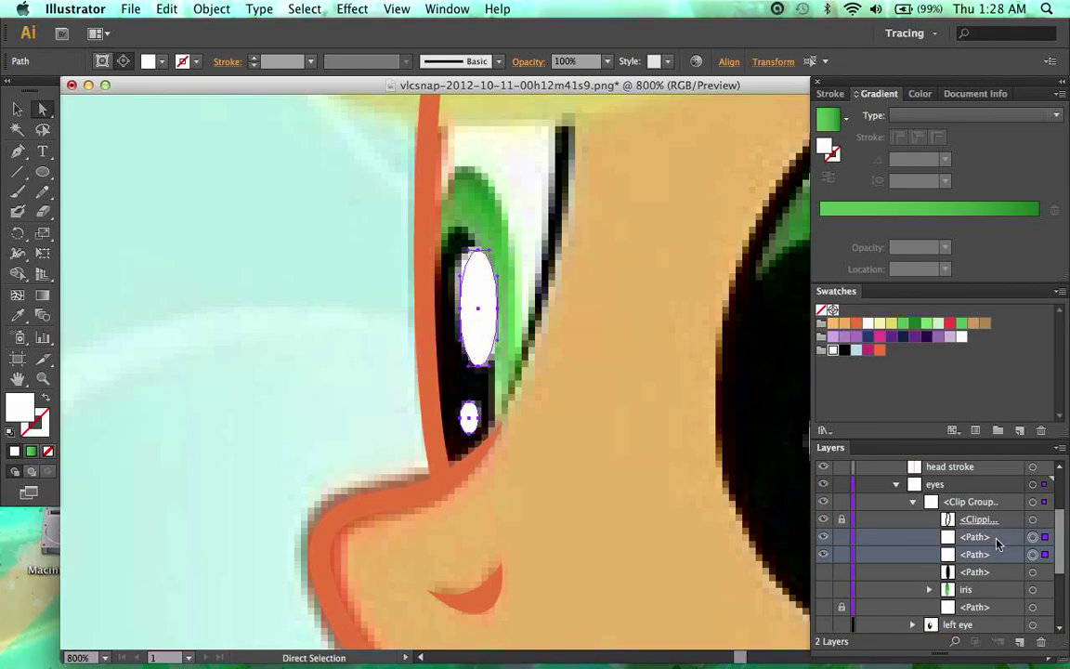
key("super+shift+a")
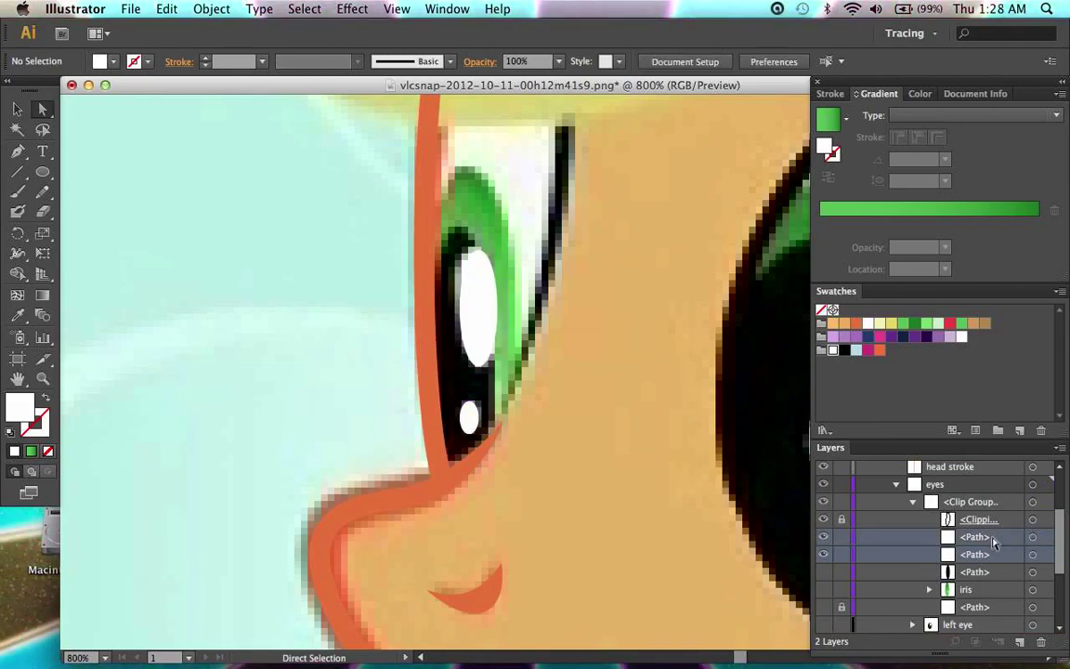
Step: Rename the large highlight ellipse "large reflection" and give the small one a name beginning with "small re"
double_click(996, 556)
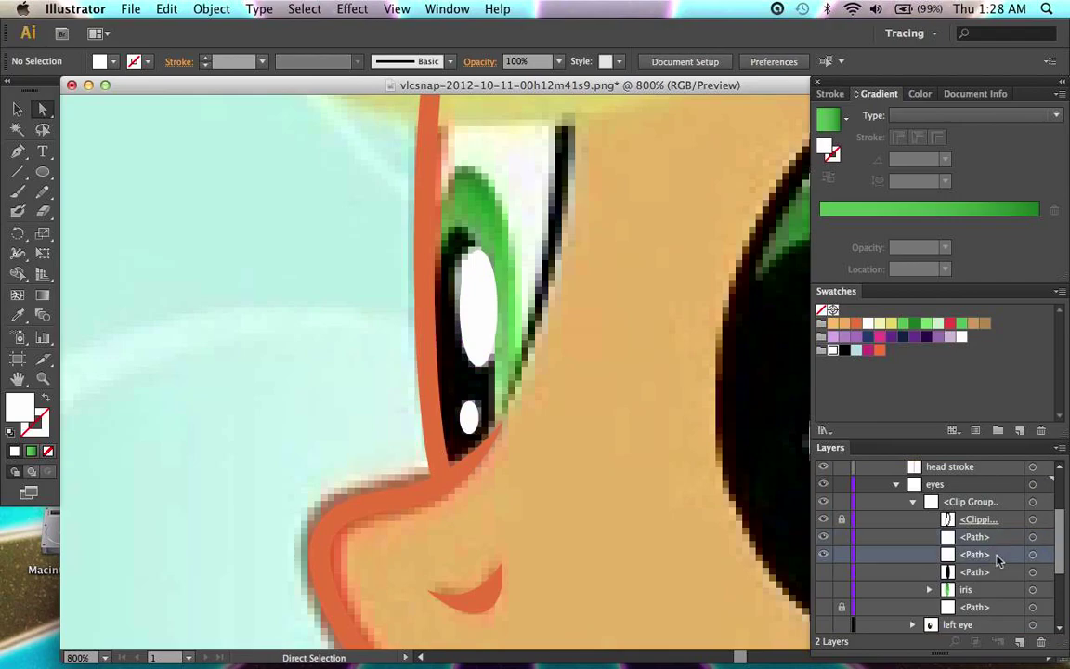
key("Escape")
left_click(1032, 554)
double_click(988, 555)
type("larg")
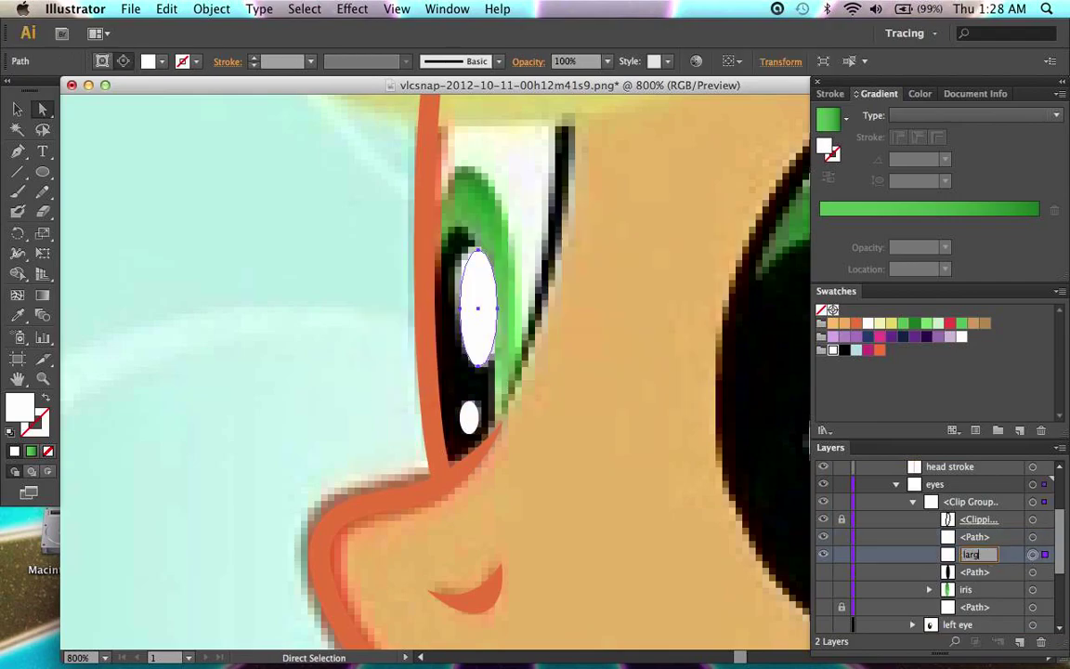
type("e reflection")
key("Return")
double_click(980, 538)
type("smal")
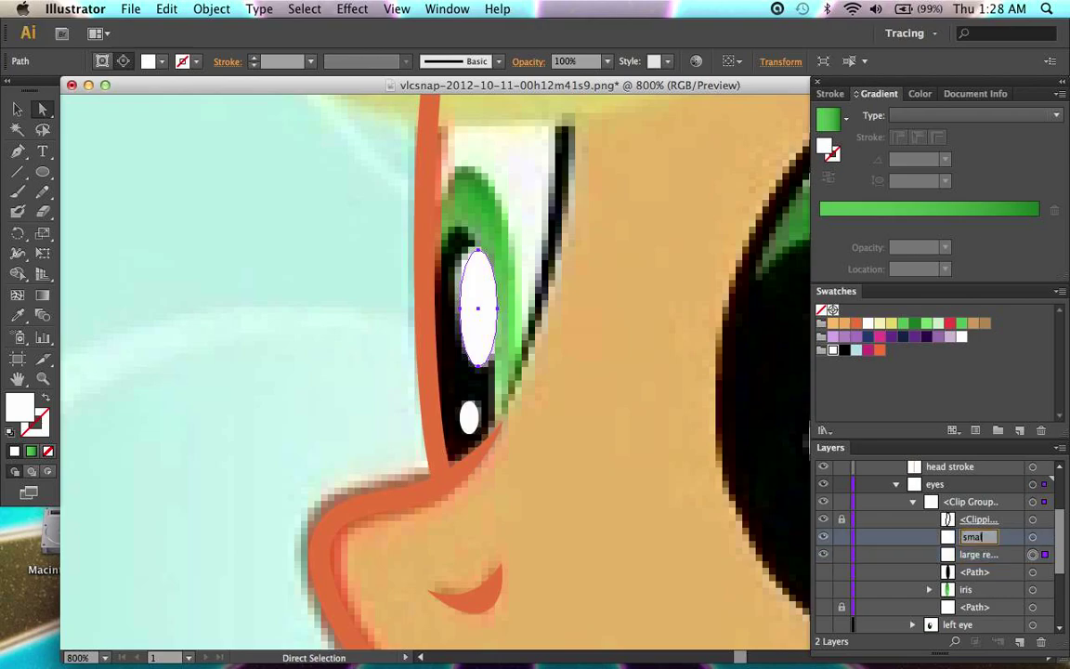
key("Return")
Step: Clear the selection and rename the far eye's clip group "right eye"
key("super+minus")
key("super+minus")
key("super+minus")
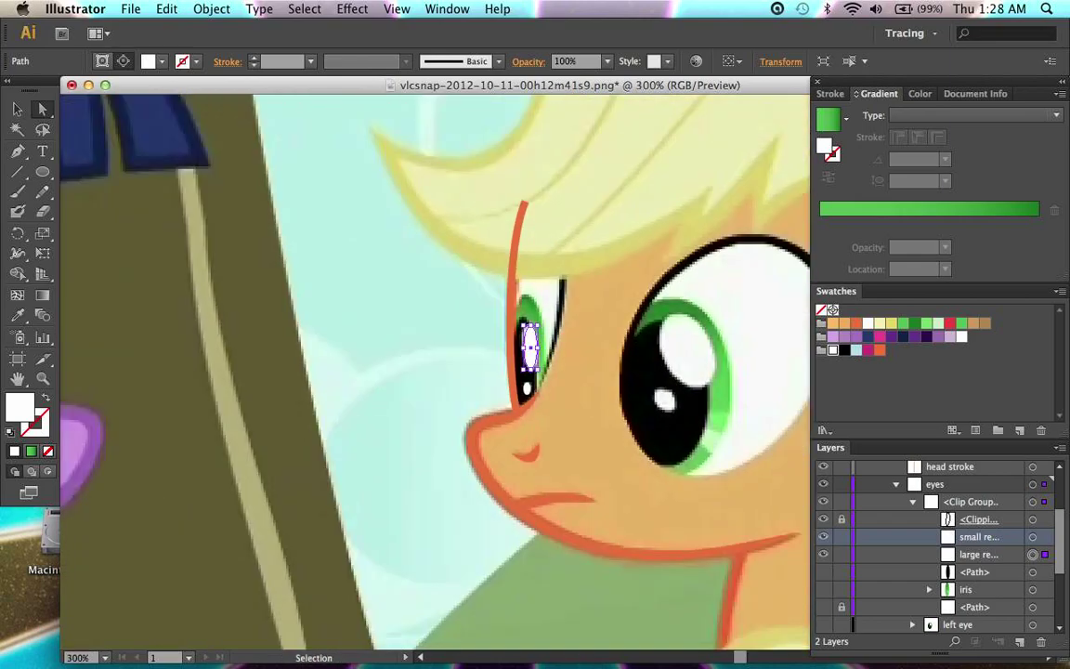
key("super+shift+a")
left_click(955, 503)
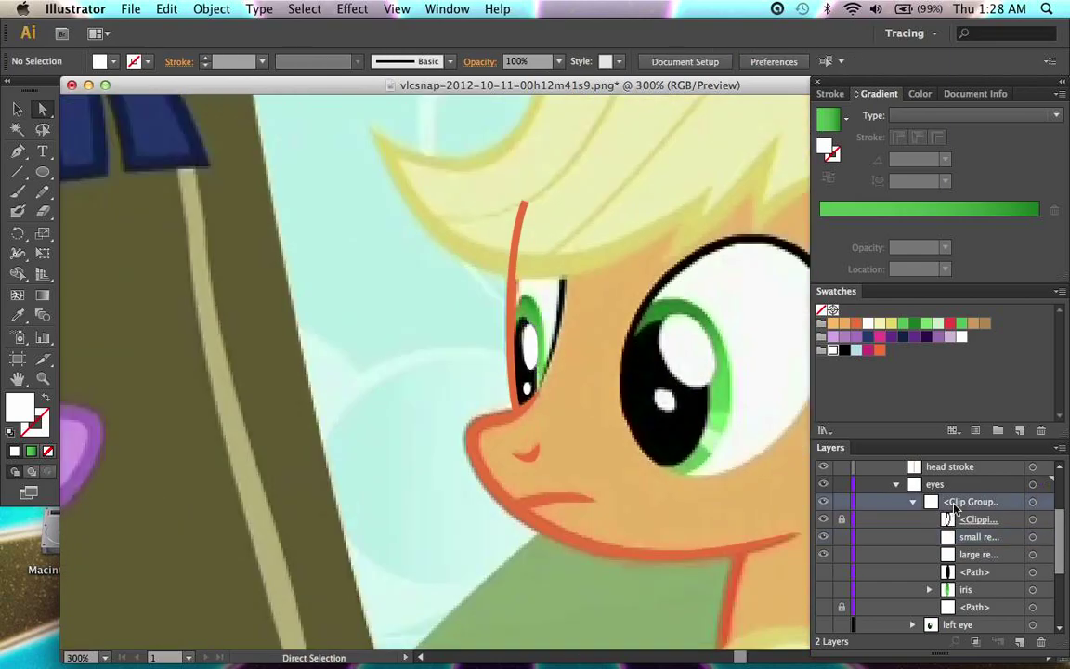
double_click(955, 503)
type("right")
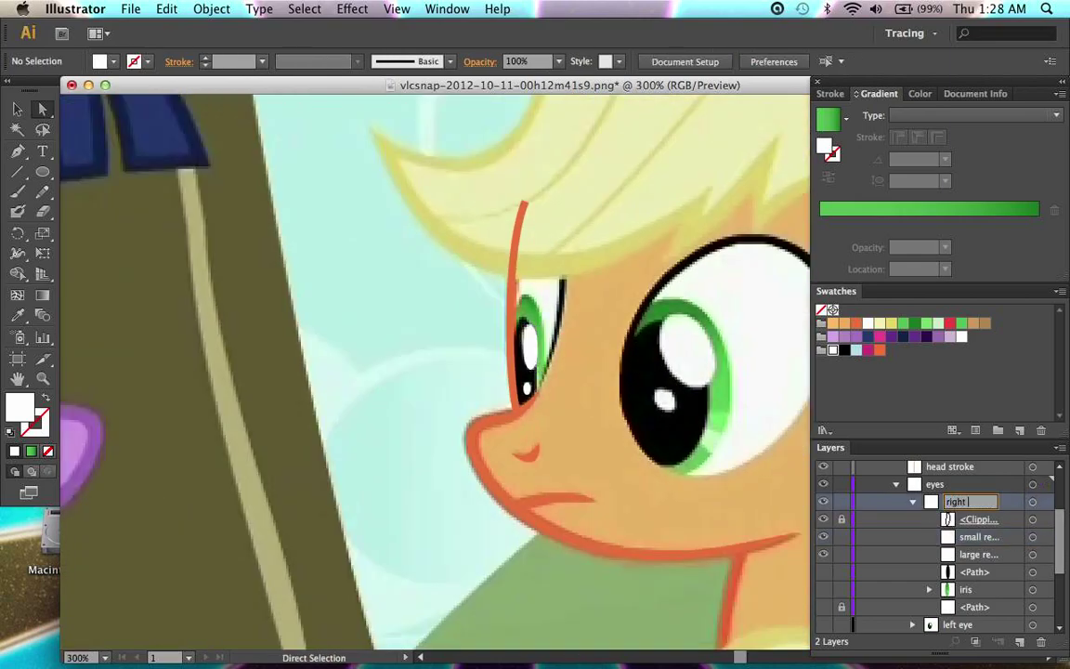
type(" eyes")
key("Return")
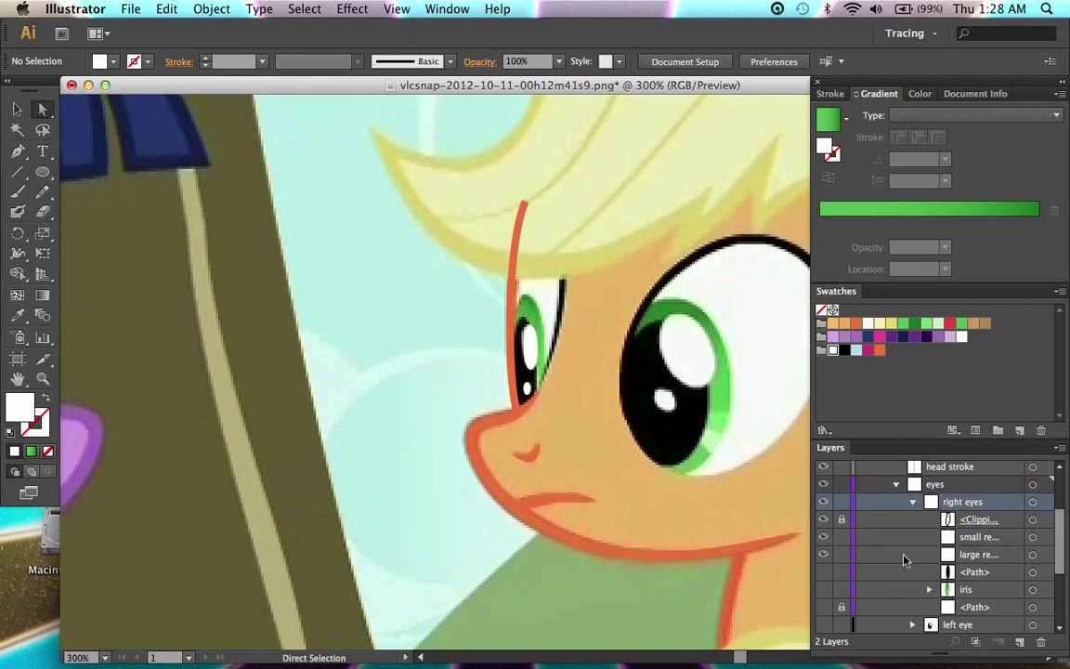
double_click(1001, 505)
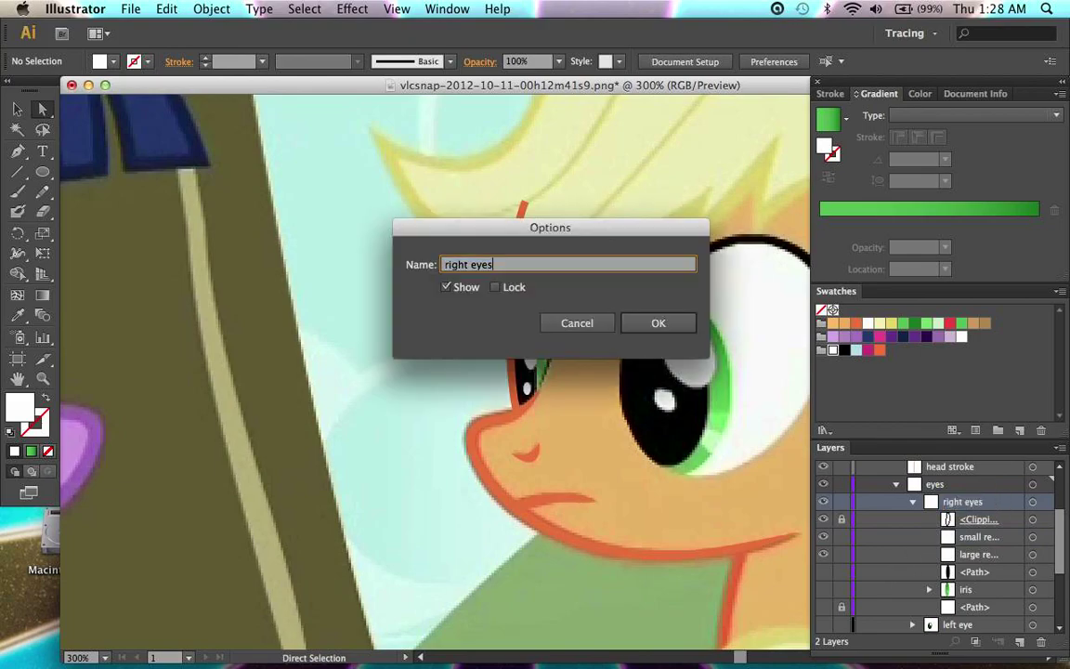
key("Escape")
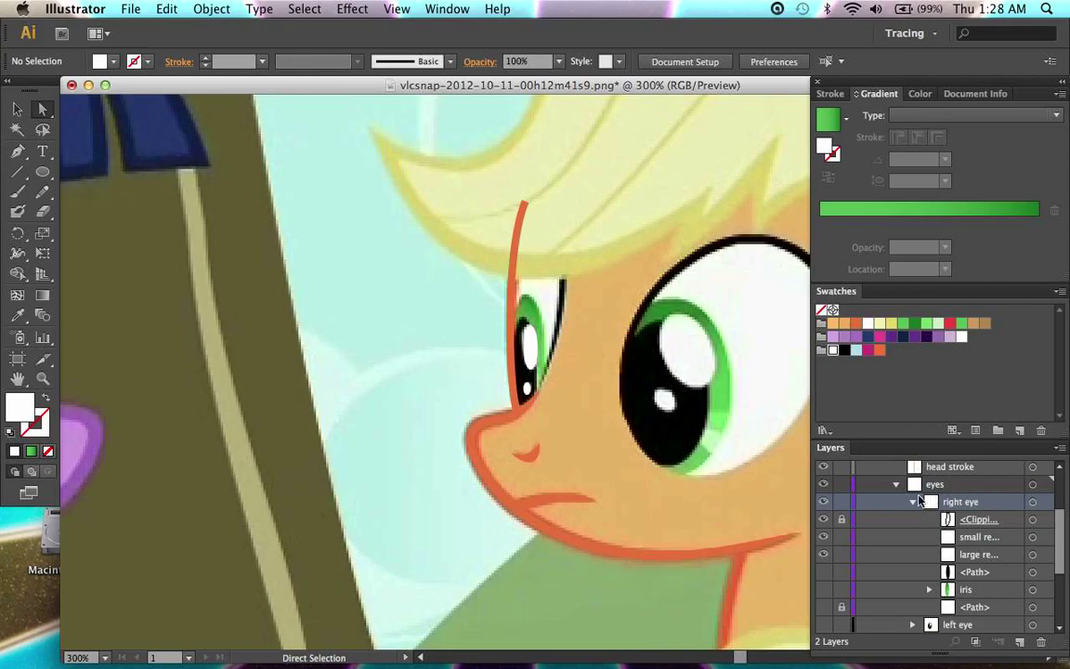
Step: Show the hidden pupil, iris group and white base of the right eye, and rename the base path "eye"
left_click_drag(824, 606, 824, 571)
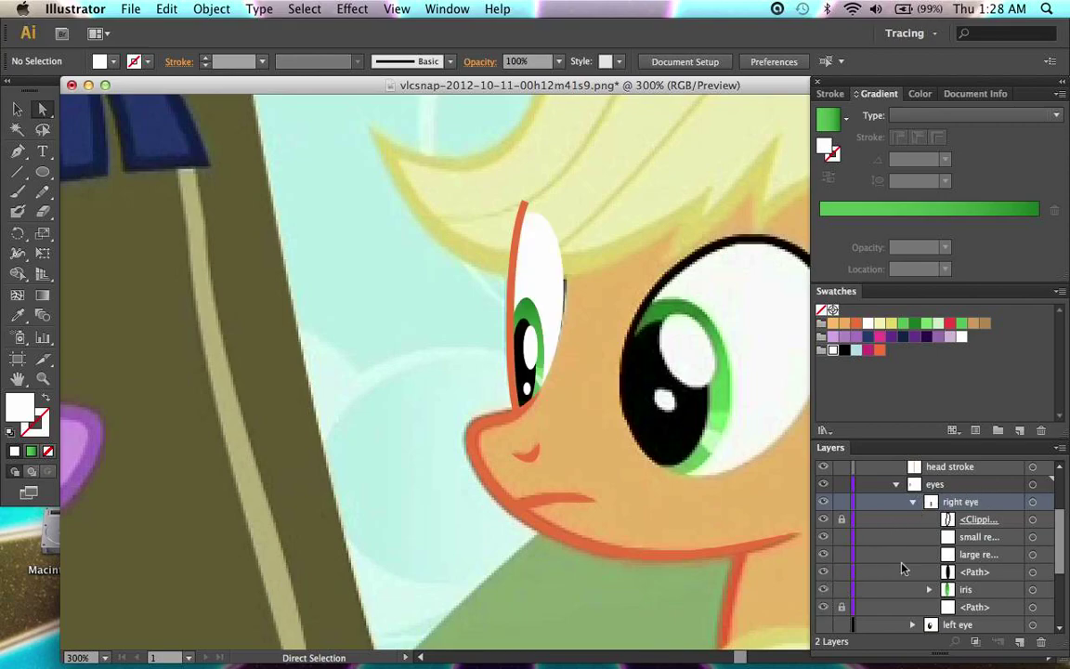
double_click(974, 607)
type("eye")
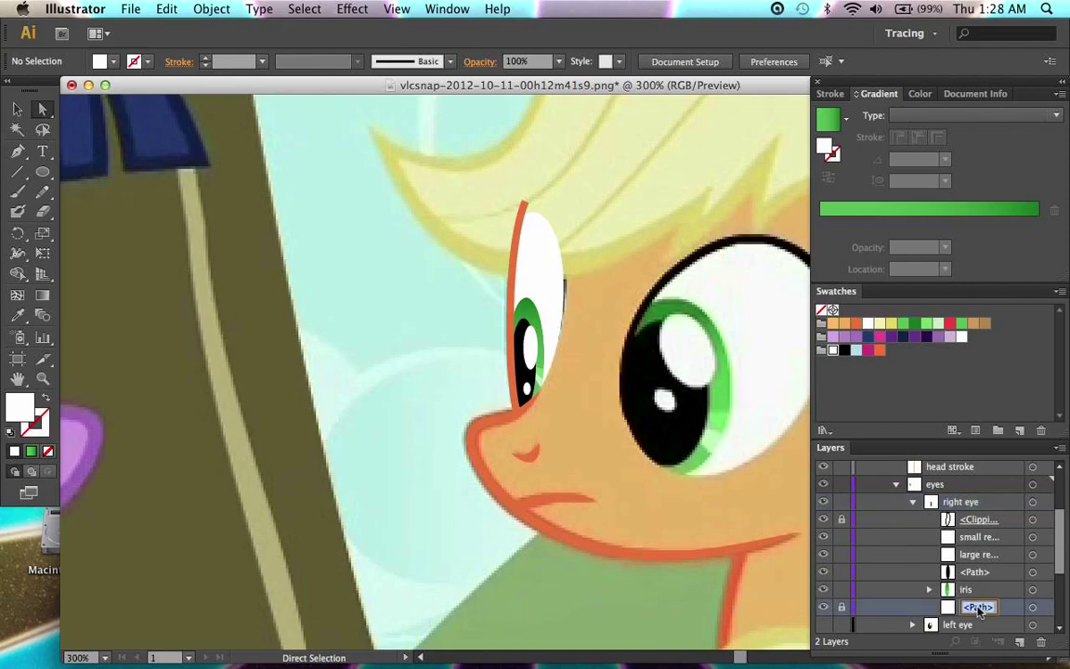
key("Return")
Step: Collapse the right eye group and show the left eye group
left_click(912, 501)
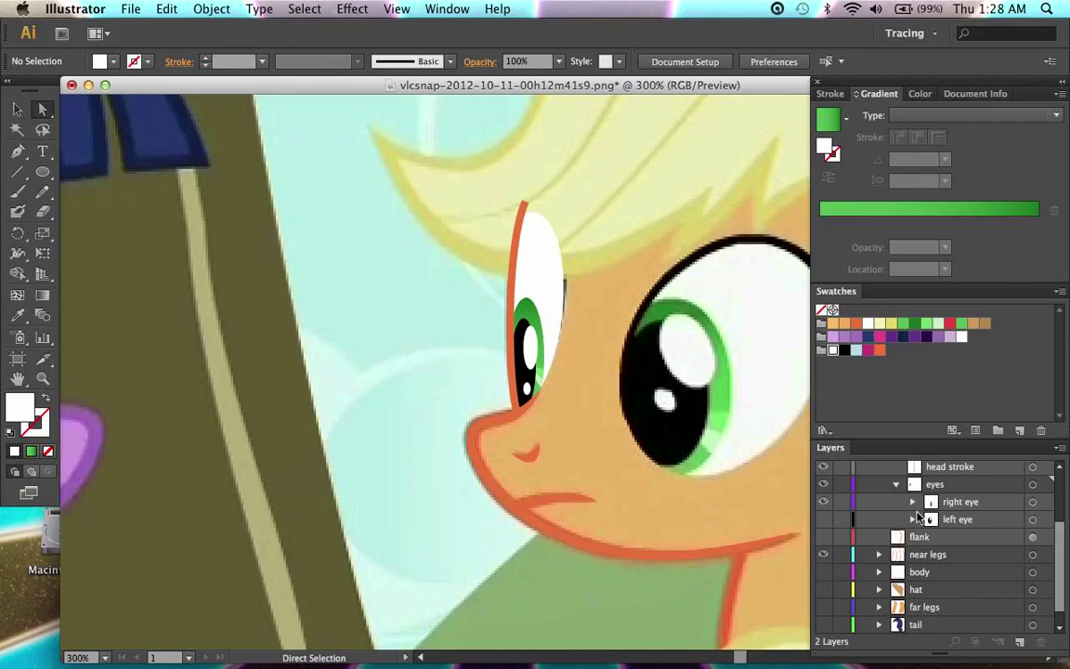
left_click(823, 520)
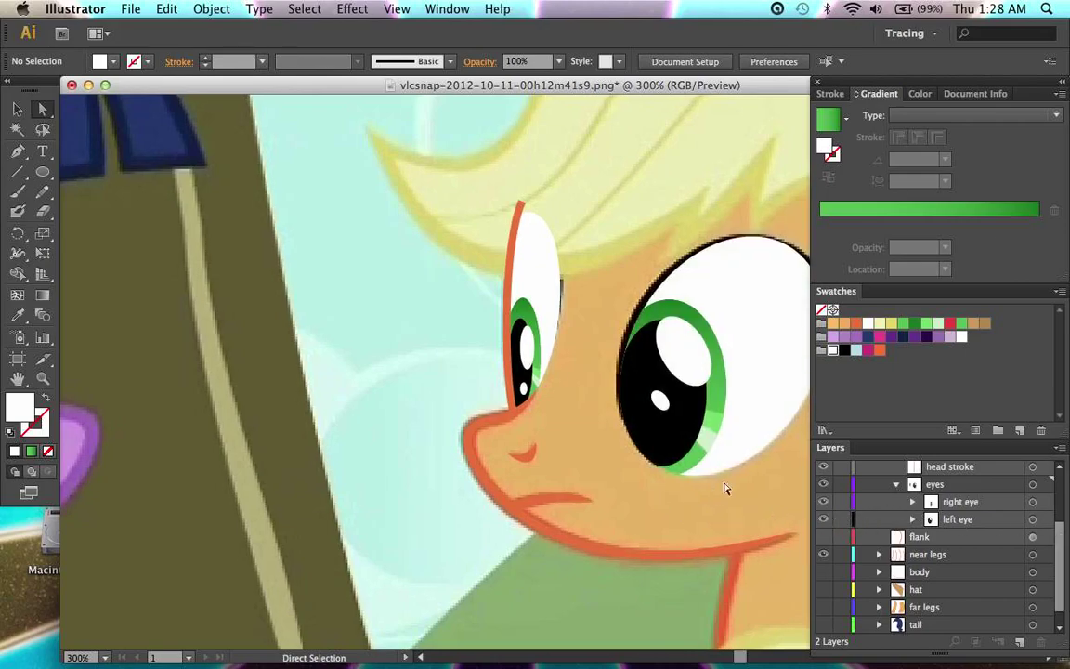
Step: Compare the traced eyes with the reference by hiding and reshowing the right eye and left eye groups
scroll(595, 387, "right", 1)
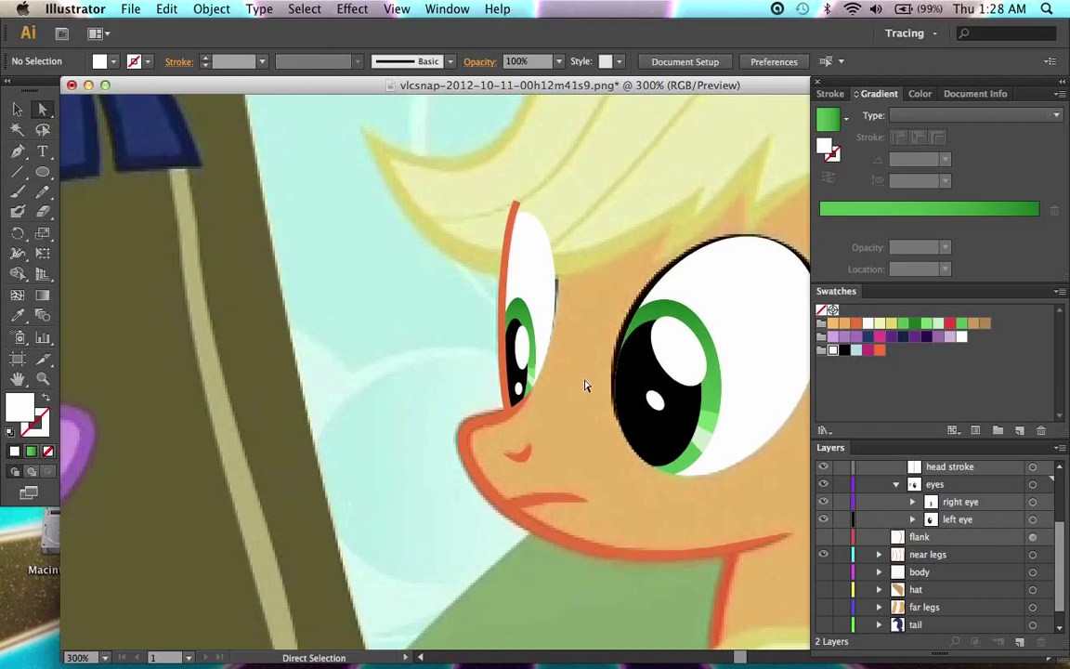
left_click(823, 520)
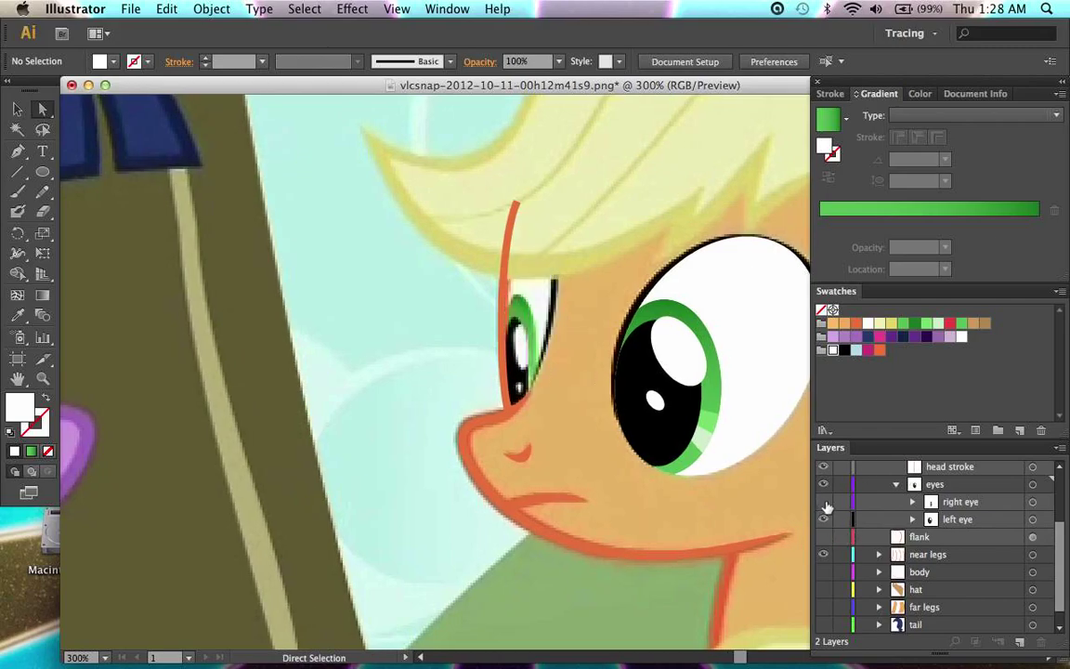
left_click(824, 520)
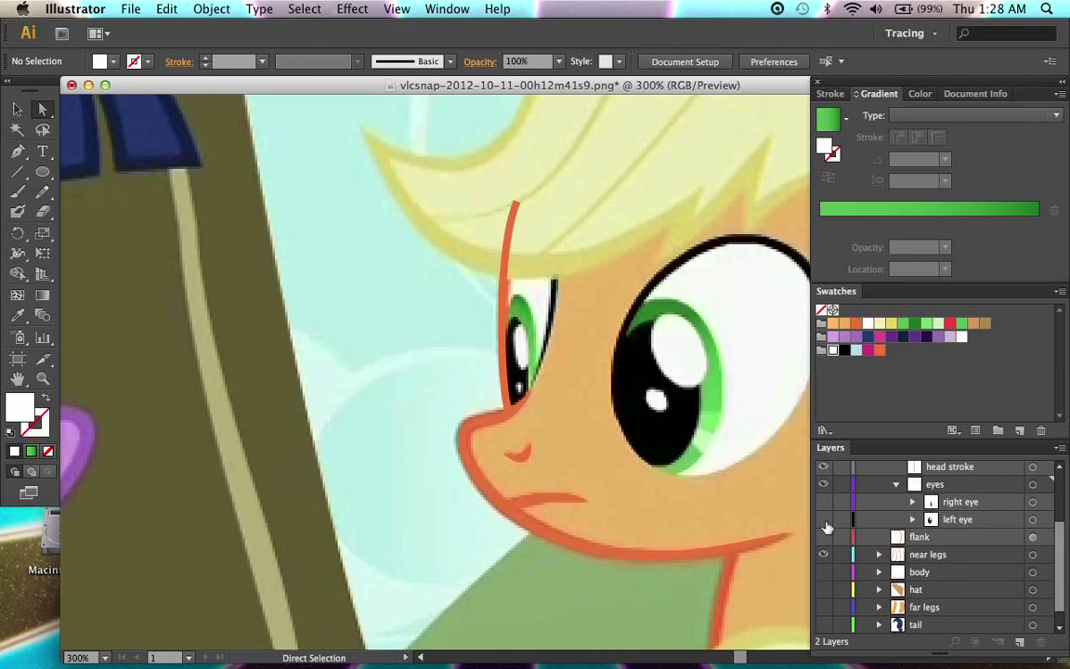
left_click(824, 520)
left_click(824, 501)
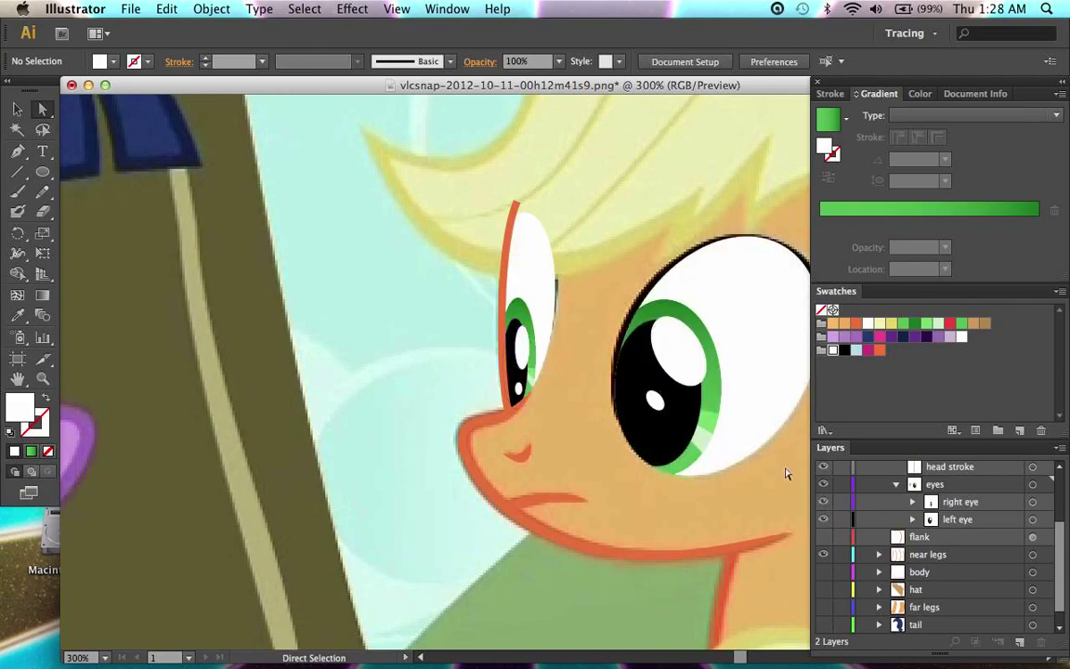
scroll(768, 543, "right", 2)
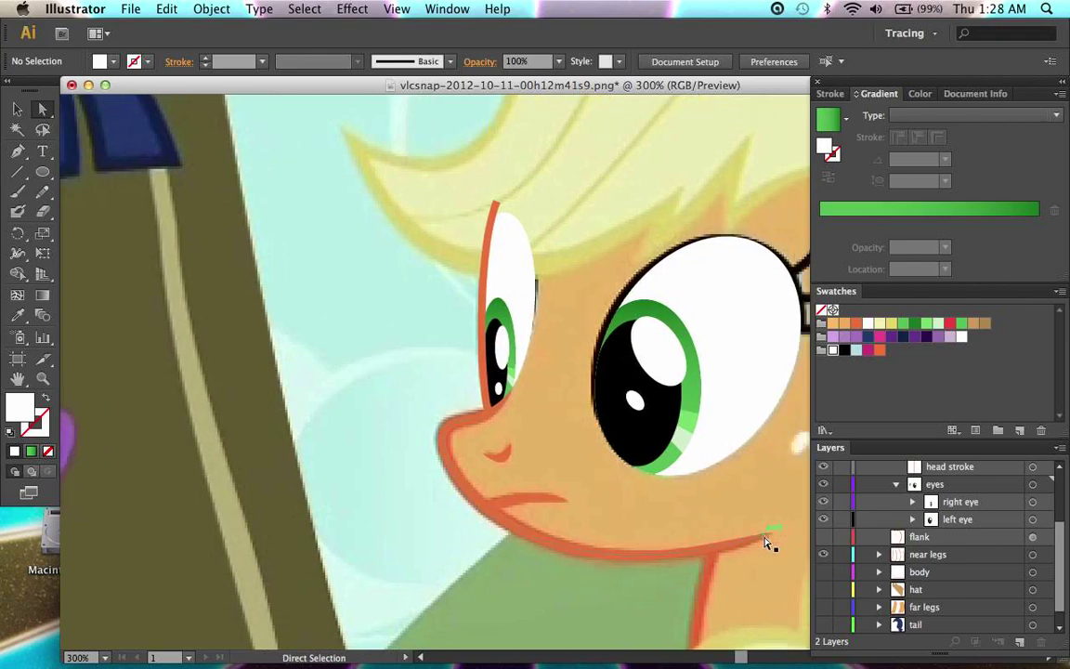
left_click(824, 520)
left_click(824, 519)
Step: Collapse the eyes layer and add a sublayer named "brows/lashes" inside head, placed directly above eyes
left_click(895, 484)
scroll(715, 555, "right", 5)
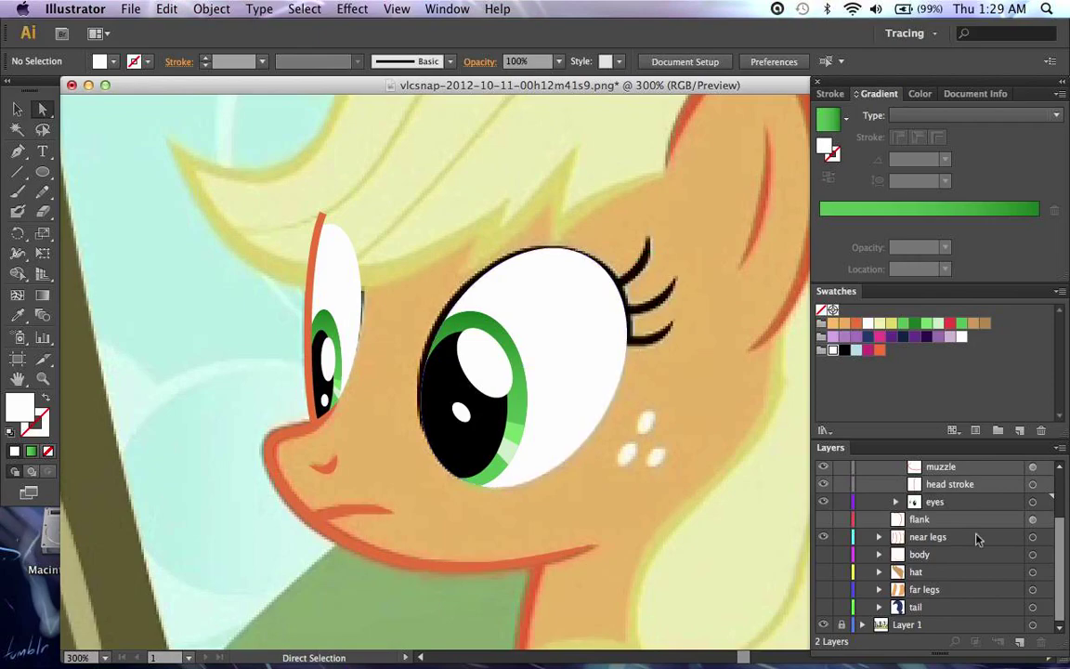
scroll(974, 538, "up", 3)
left_click(922, 486)
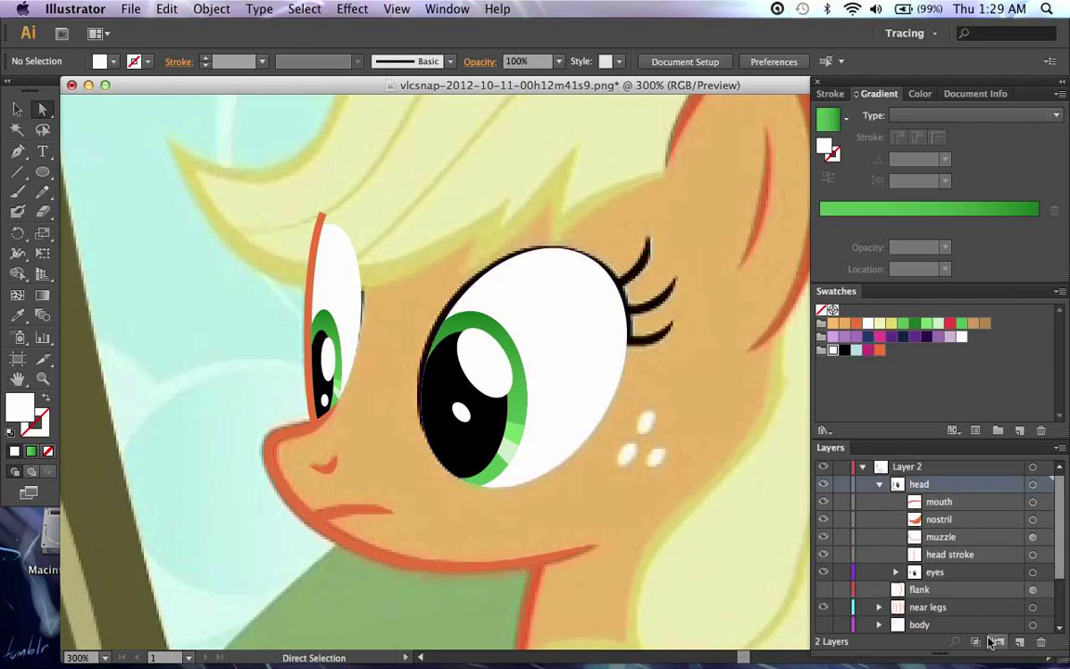
left_click(1000, 644)
mouse_move(943, 503)
left_mouse_down()
mouse_move(955, 573)
mouse_move(953, 590)
mouse_move(943, 585)
left_mouse_up()
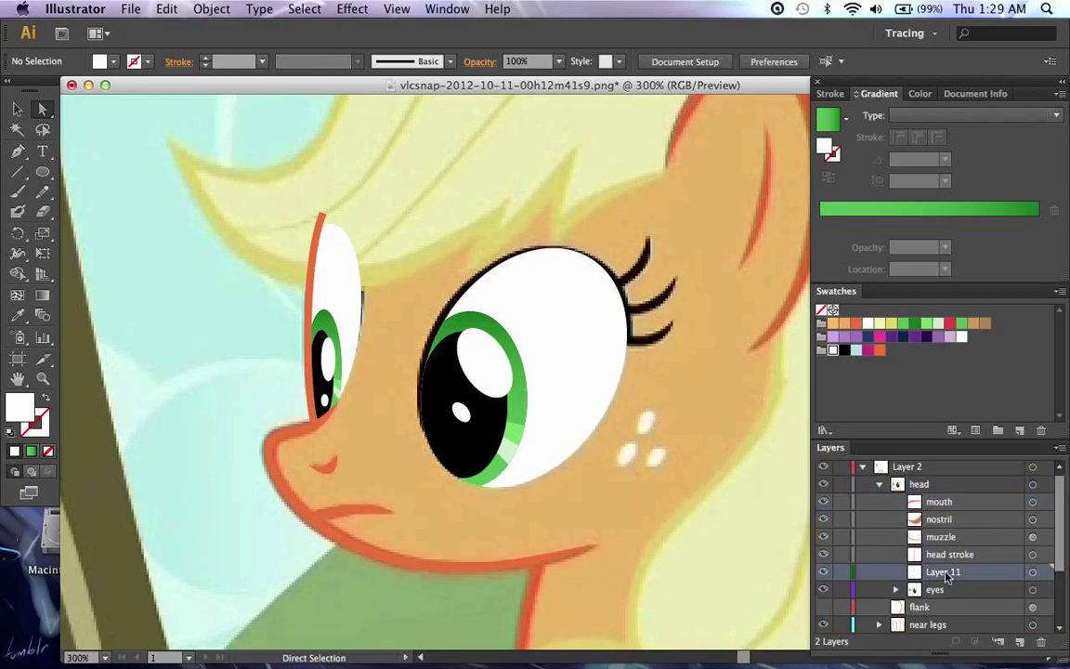
double_click(947, 572)
type("brows/lashes")
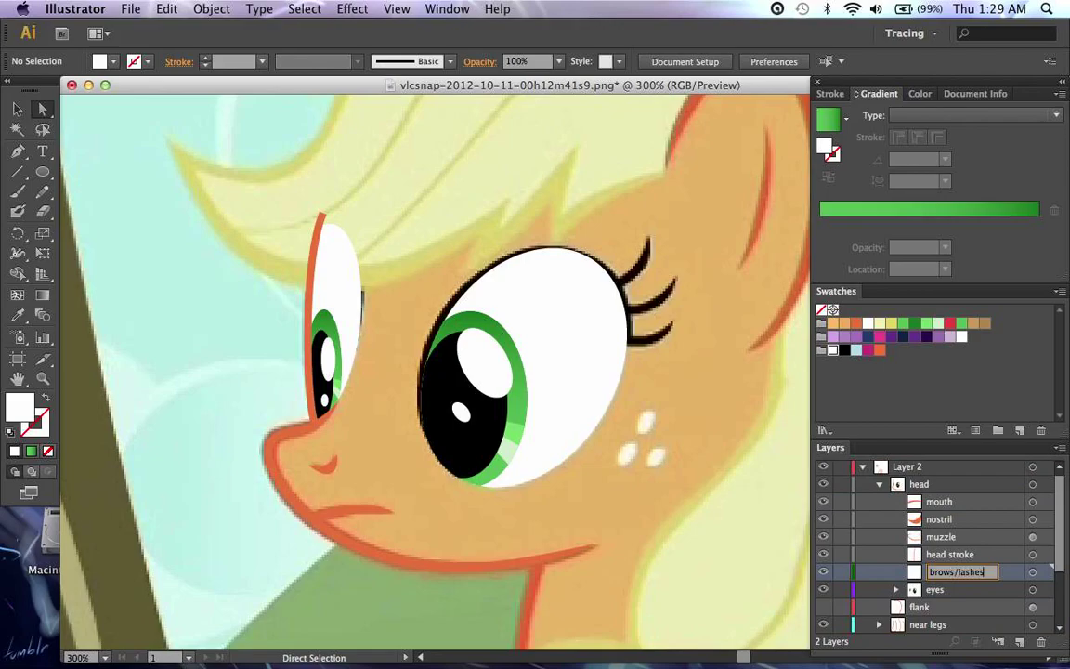
key("Return")
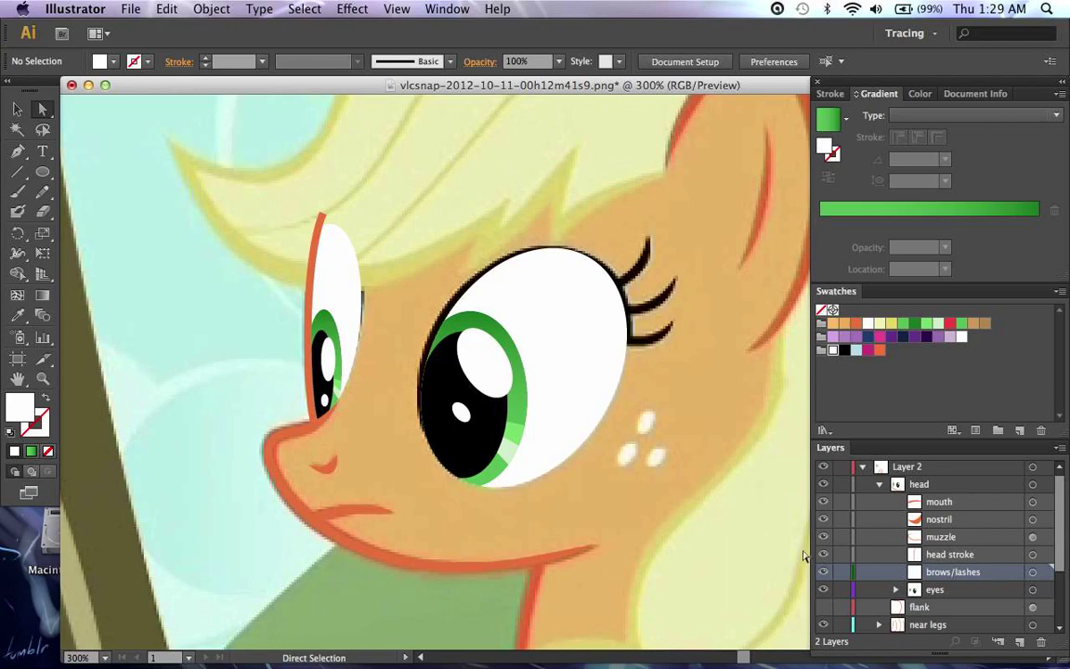
Step: Hide the eyes layer and draw an unfilled, black-stroked curve along the near eye's upper lid, ending at the lowest lash
left_click(823, 589)
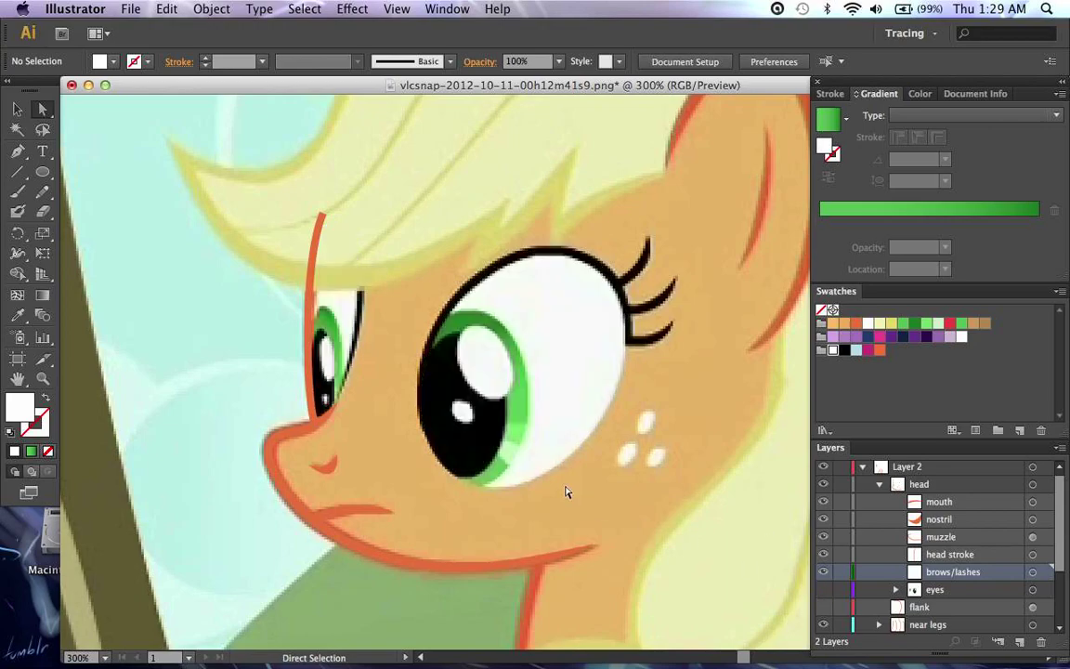
key("p")
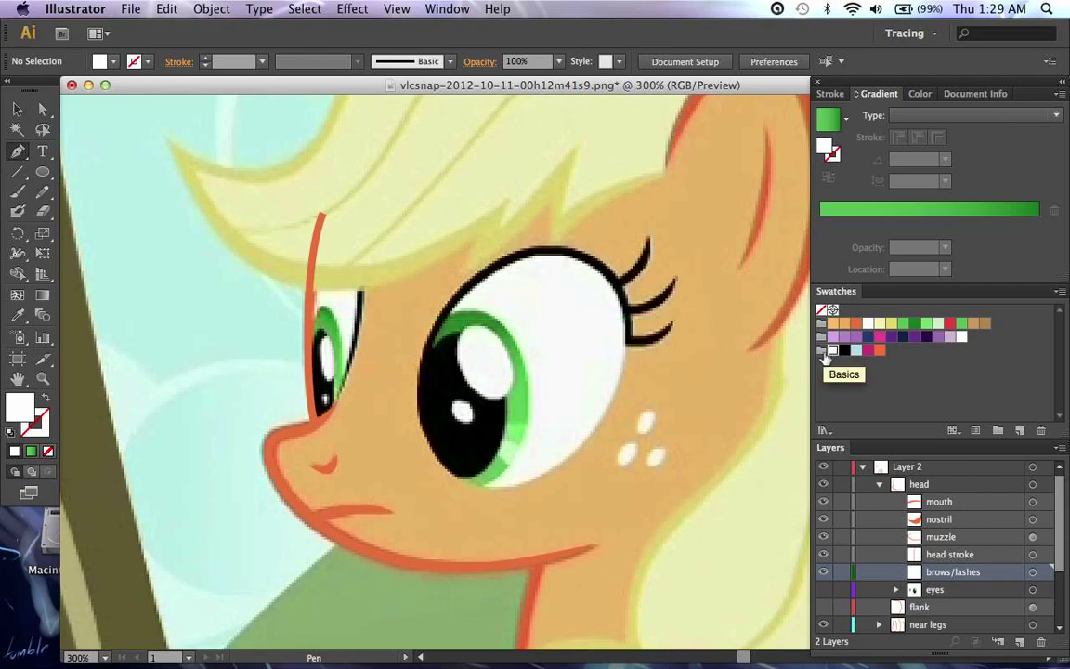
key("/")
key("x")
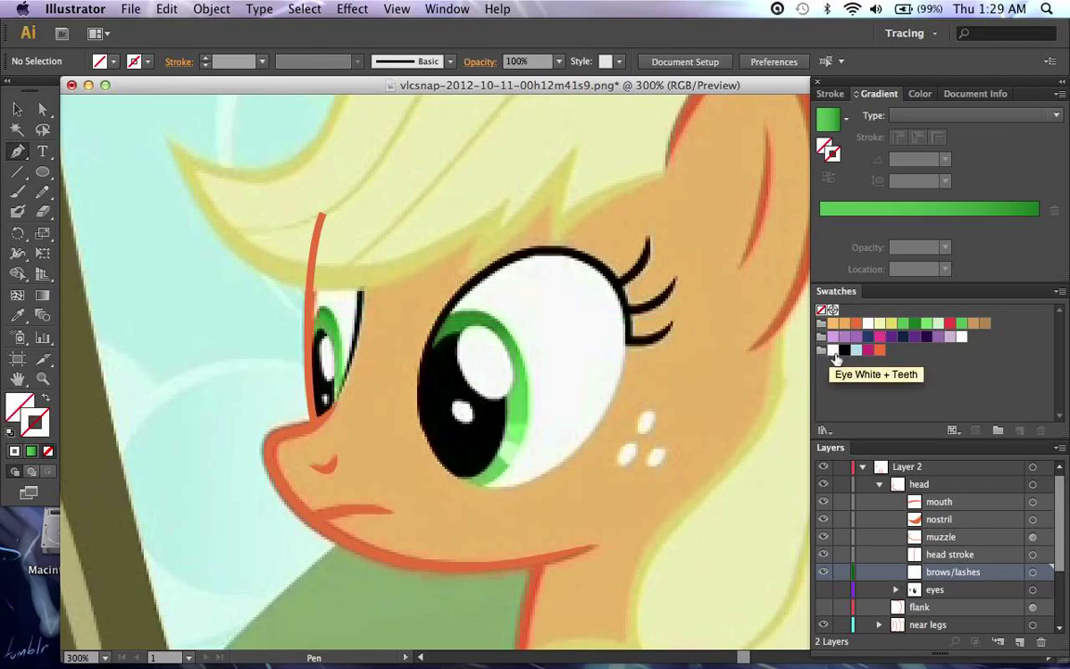
left_click(844, 350)
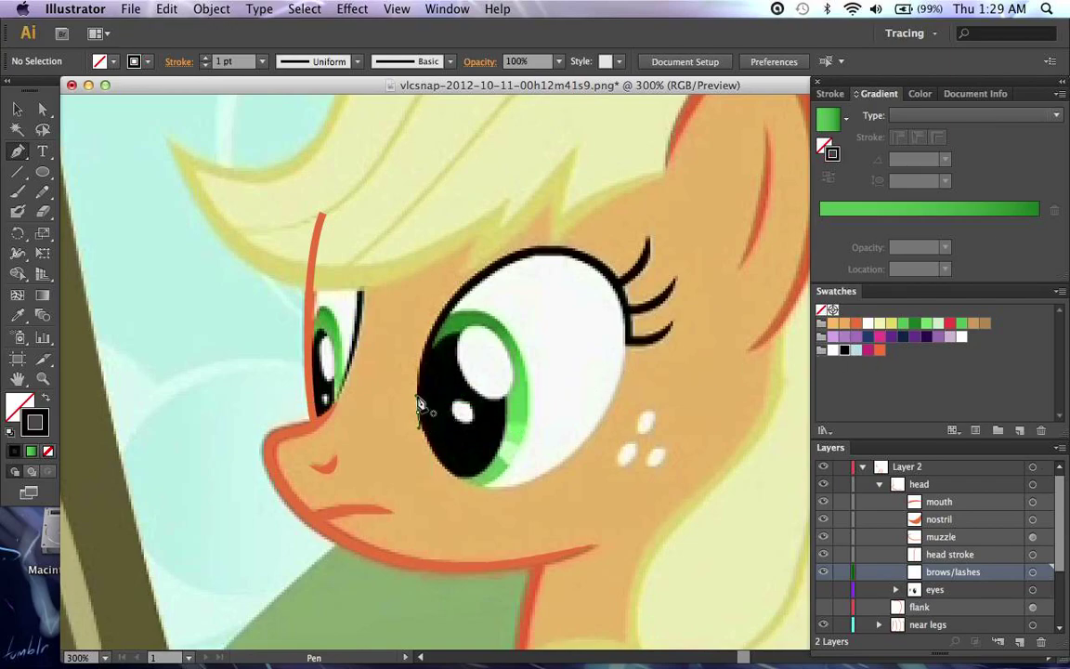
left_click_drag(420, 416, 512, 271)
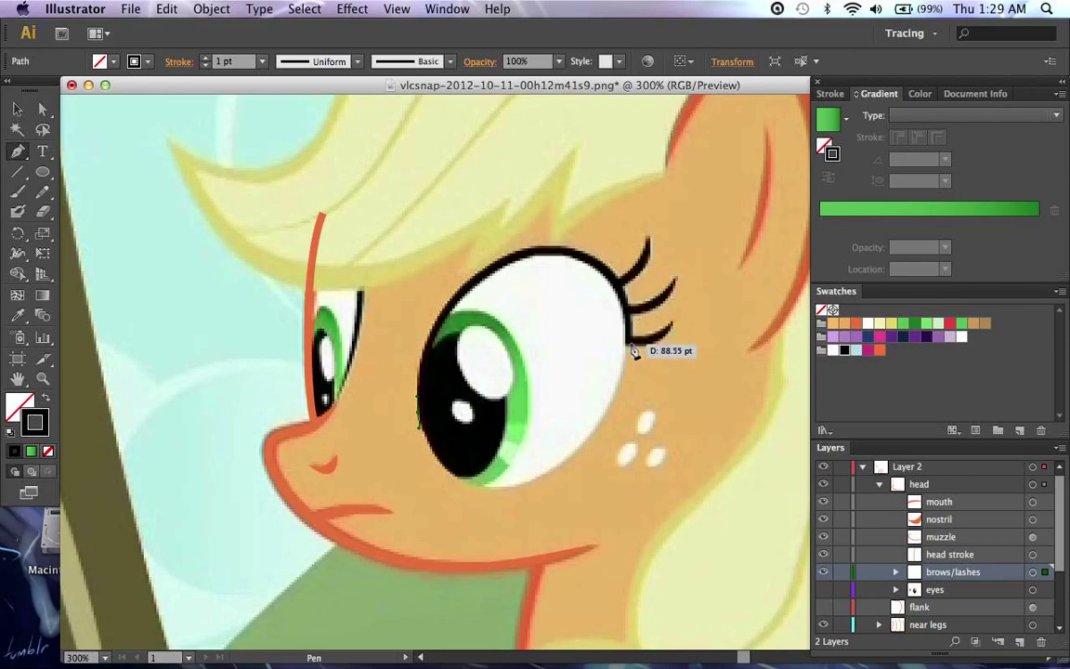
left_click_drag(630, 339, 634, 379)
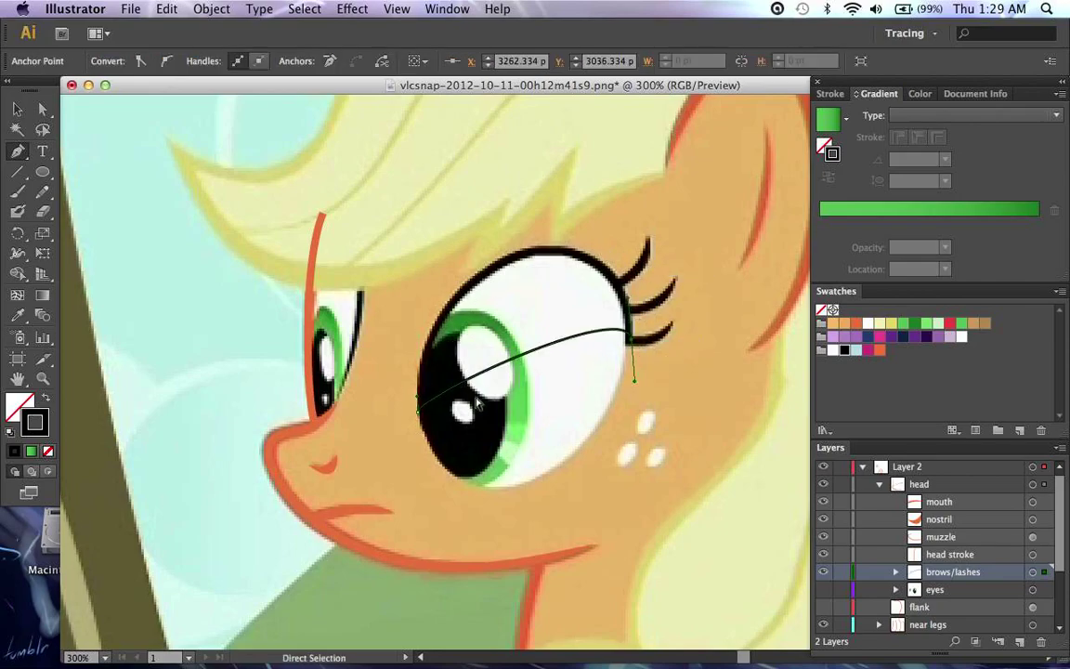
left_click_drag(419, 397, 427, 205)
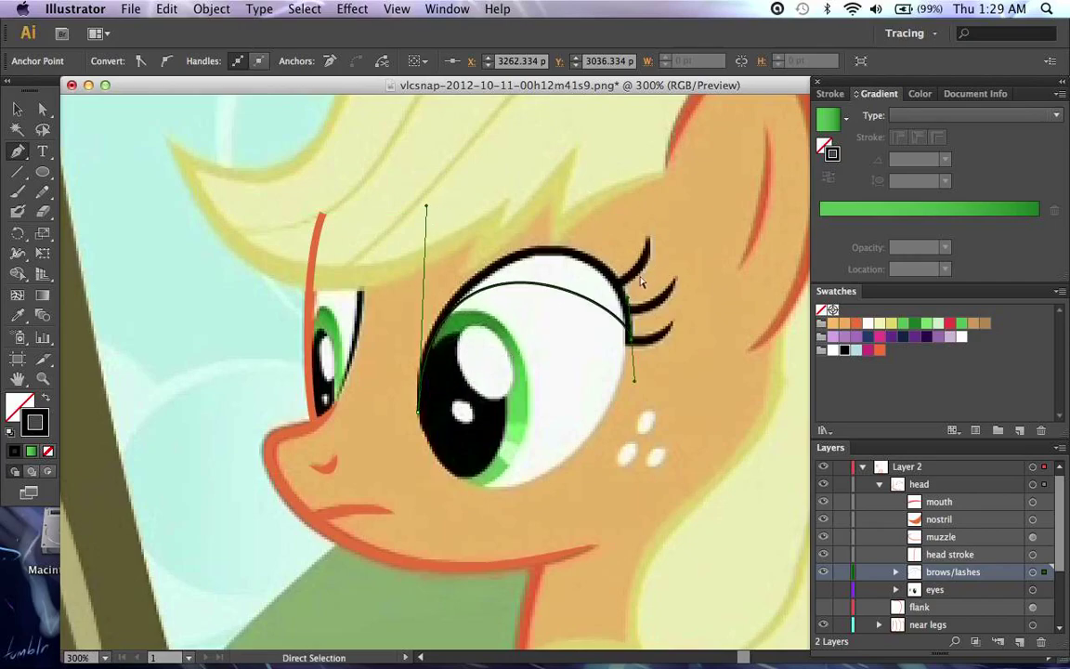
left_click_drag(627, 310, 637, 223)
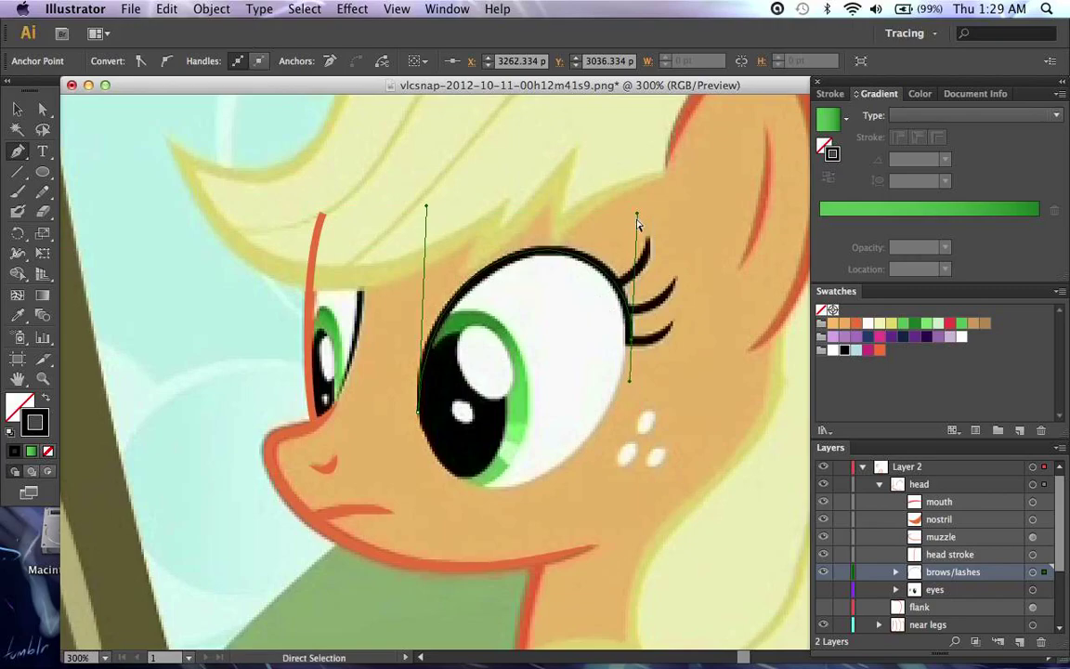
Step: Recolour the upper lid curve's stroke light blue and refine its handles to follow the reference outline
key("super+equal")
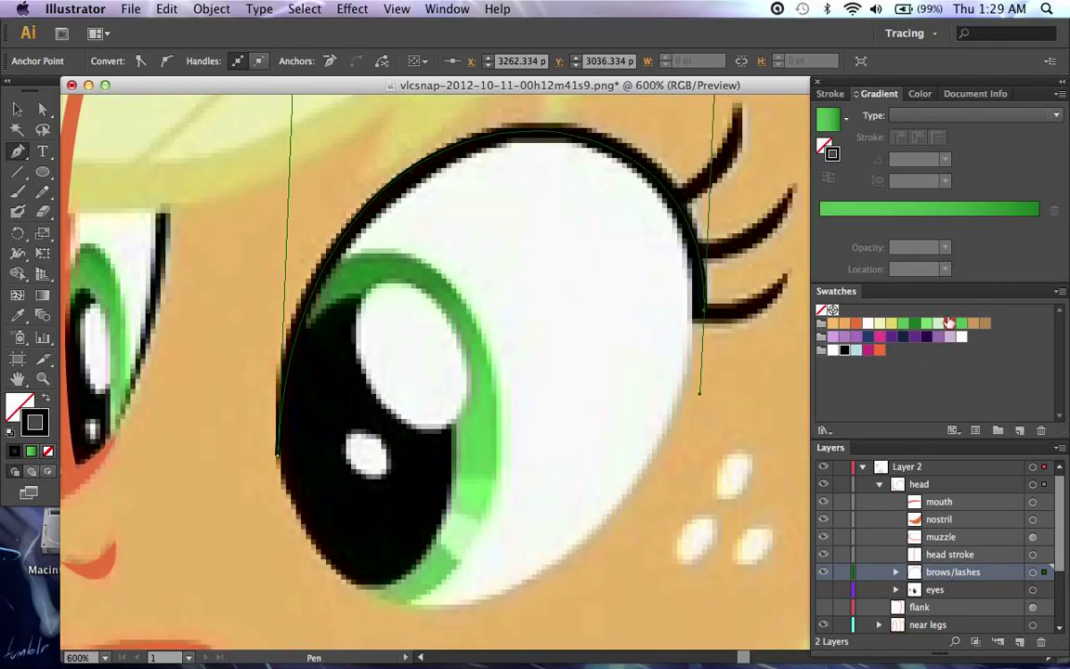
left_click(856, 350)
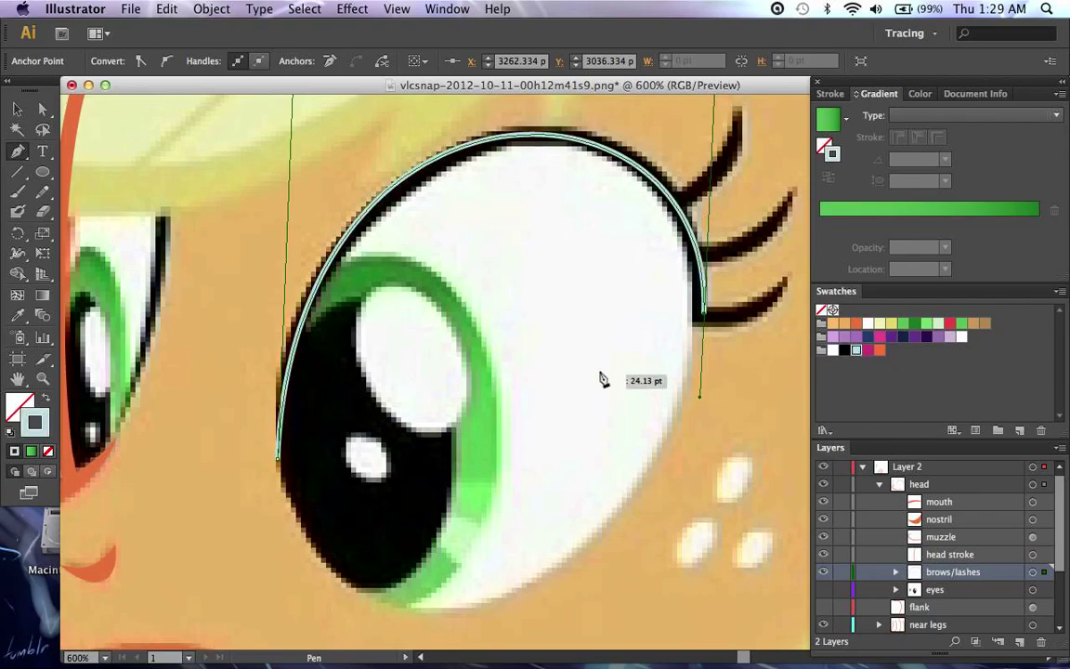
scroll(602, 376, "up", 3)
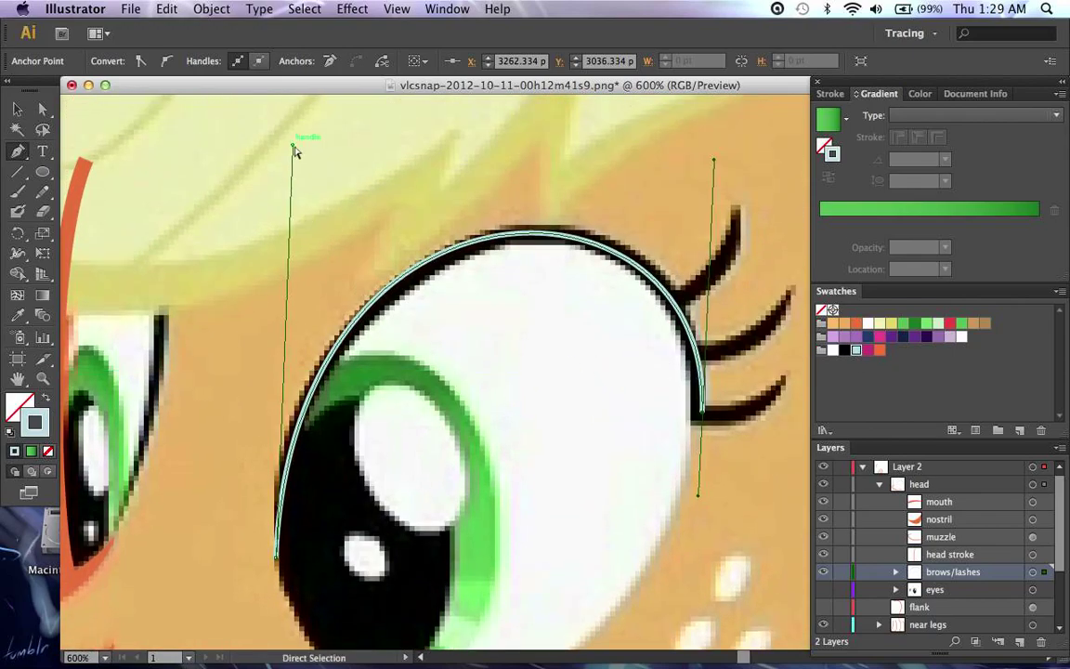
left_click_drag(294, 148, 297, 160)
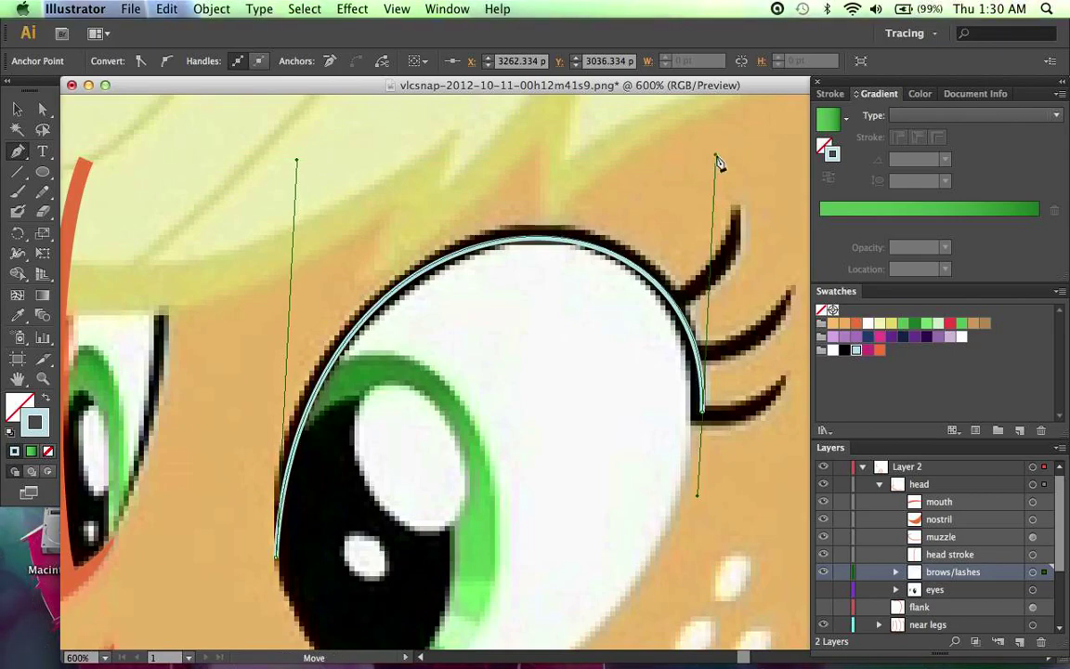
Step: Expand the brows/lashes layer and rename the lid path "left brow"
left_click(832, 93)
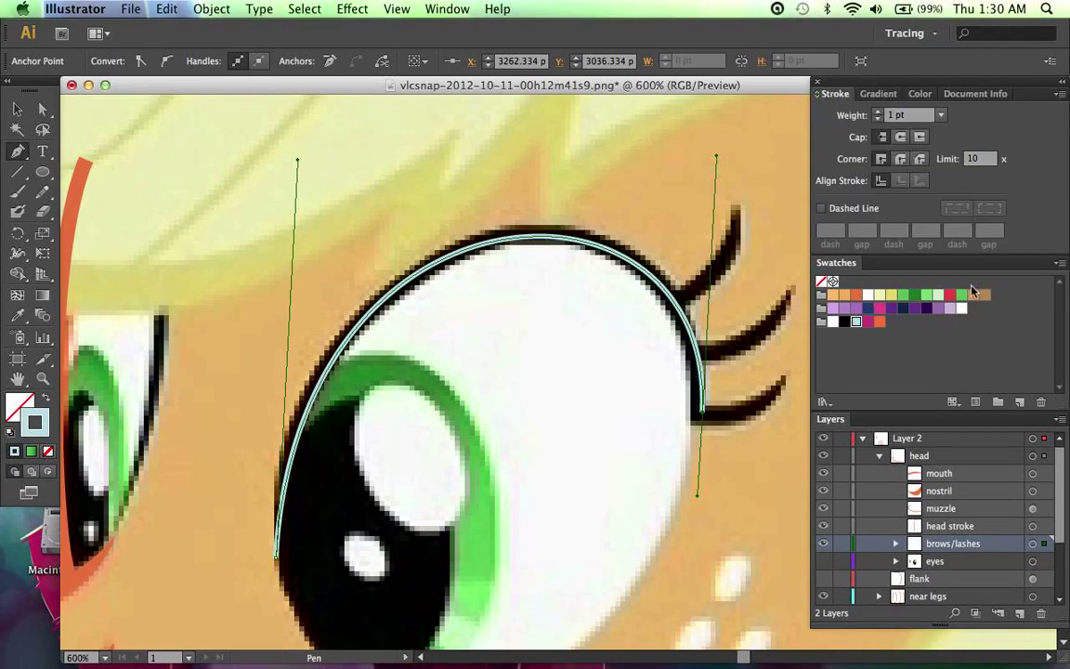
left_click(897, 545)
left_click(1032, 561)
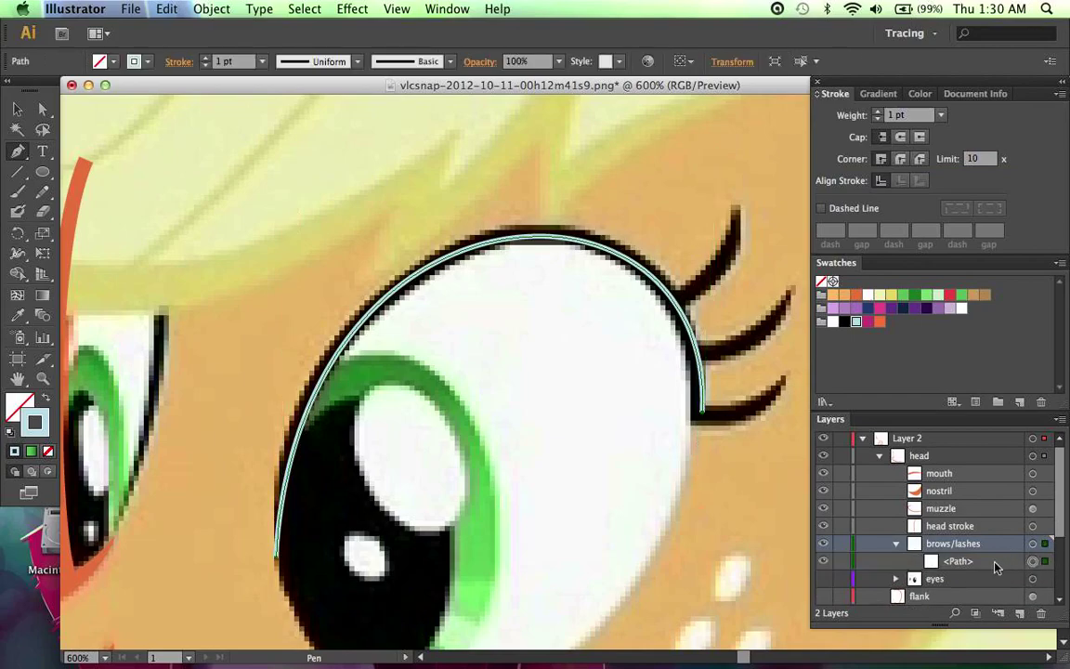
double_click(959, 561)
type("left brow")
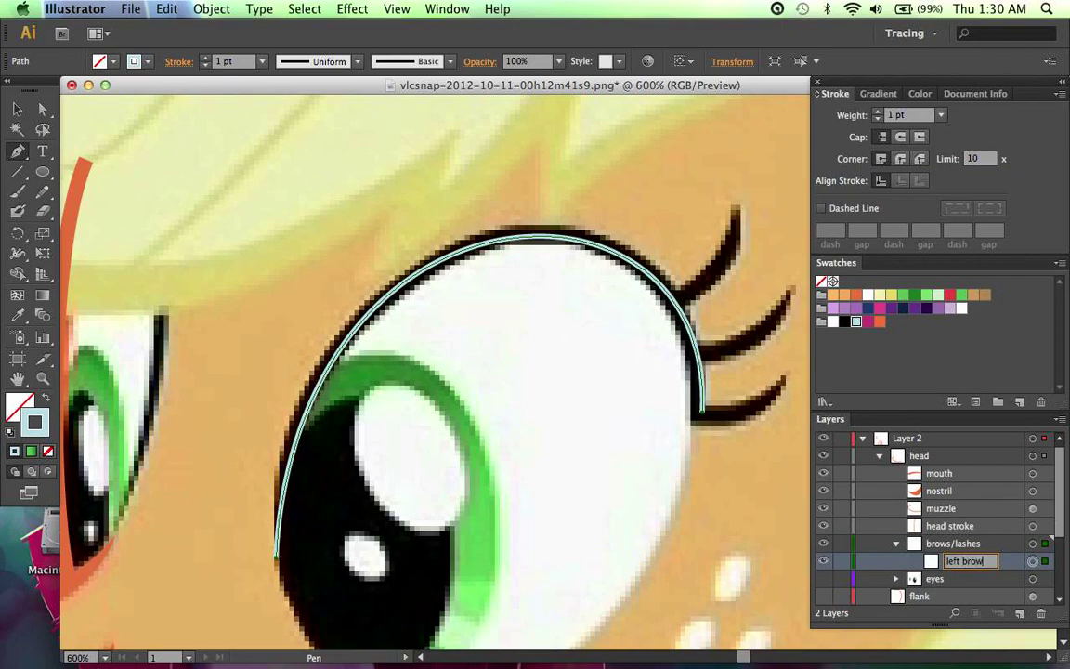
key("Return")
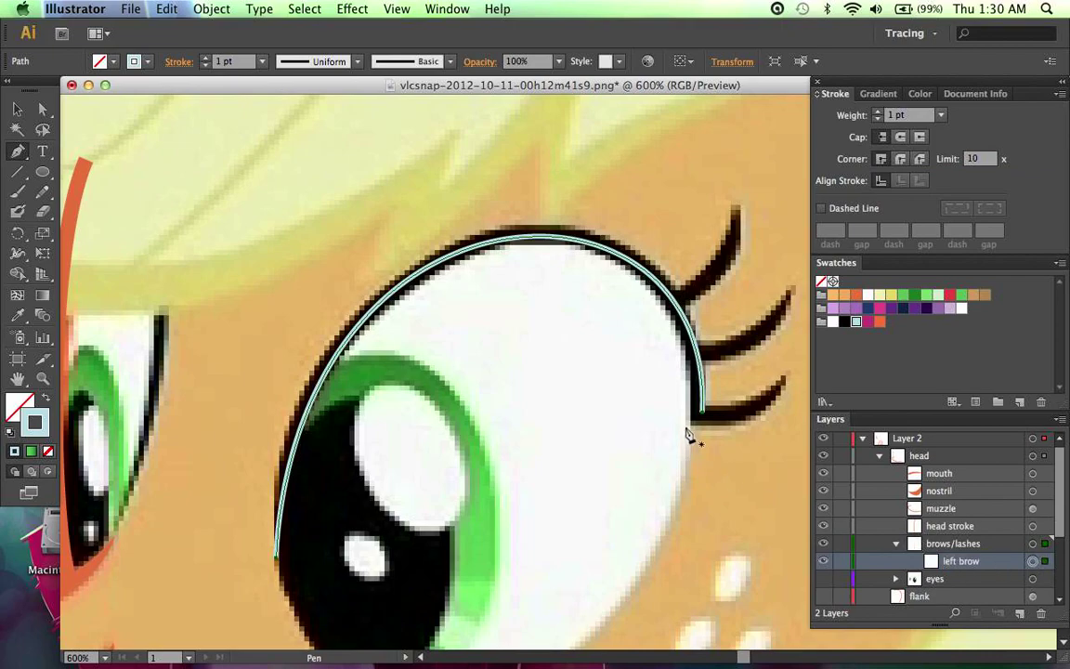
Step: Adjust the left brow's end anchor and handle at the lowest lash, and set its stroke weight to 2 pt
key("a")
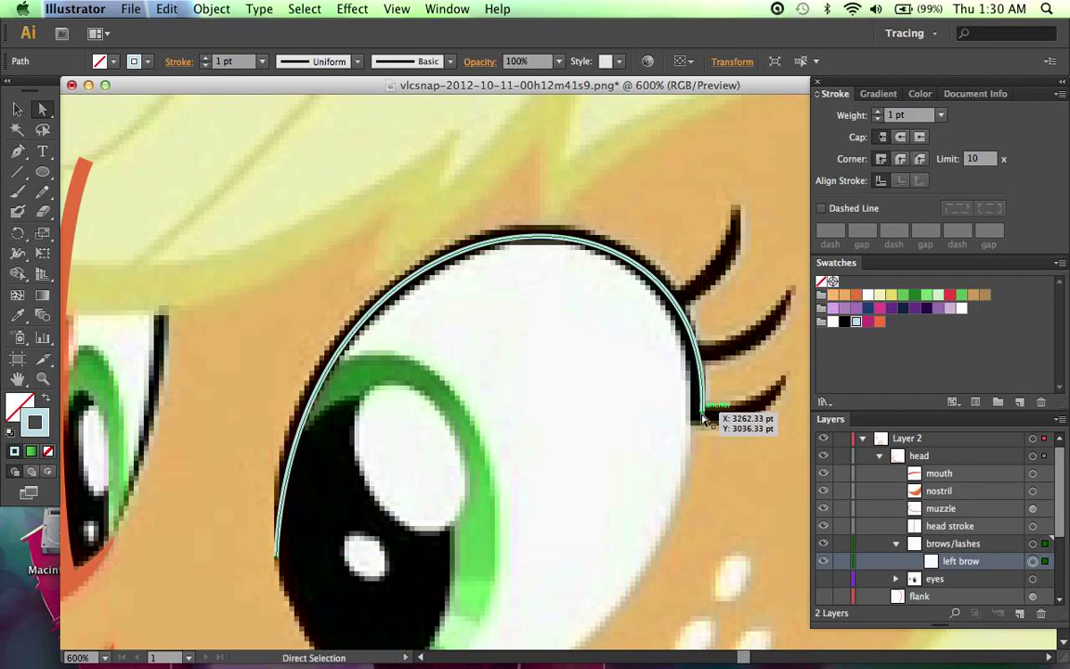
key("p")
left_click(702, 416, "super")
left_click_drag(703, 416, 697, 423)
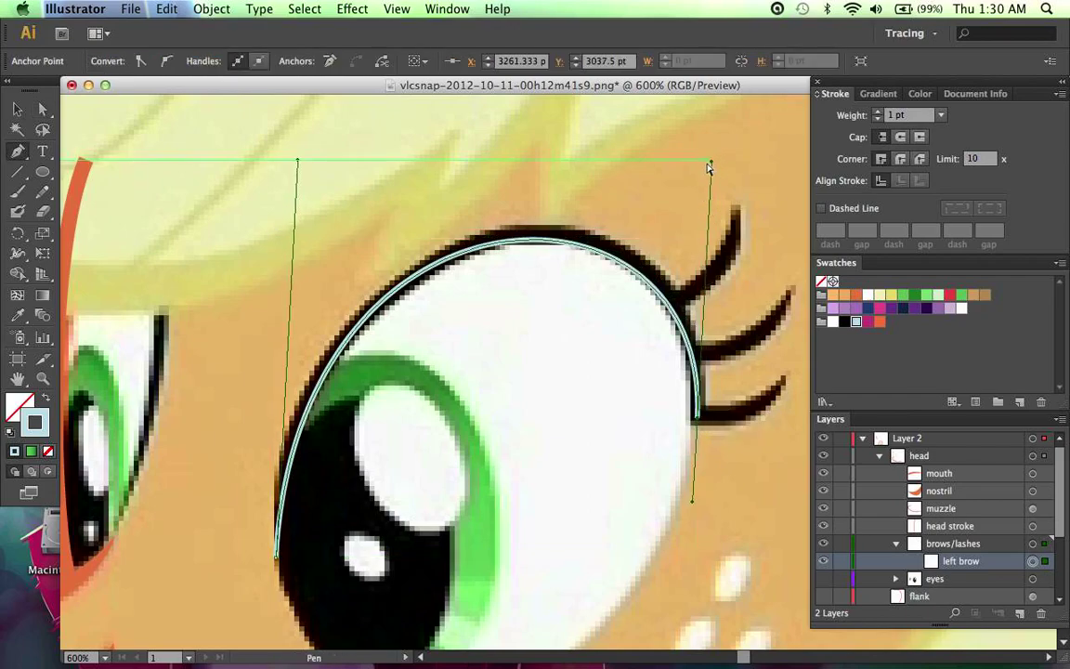
left_click_drag(711, 162, 716, 154)
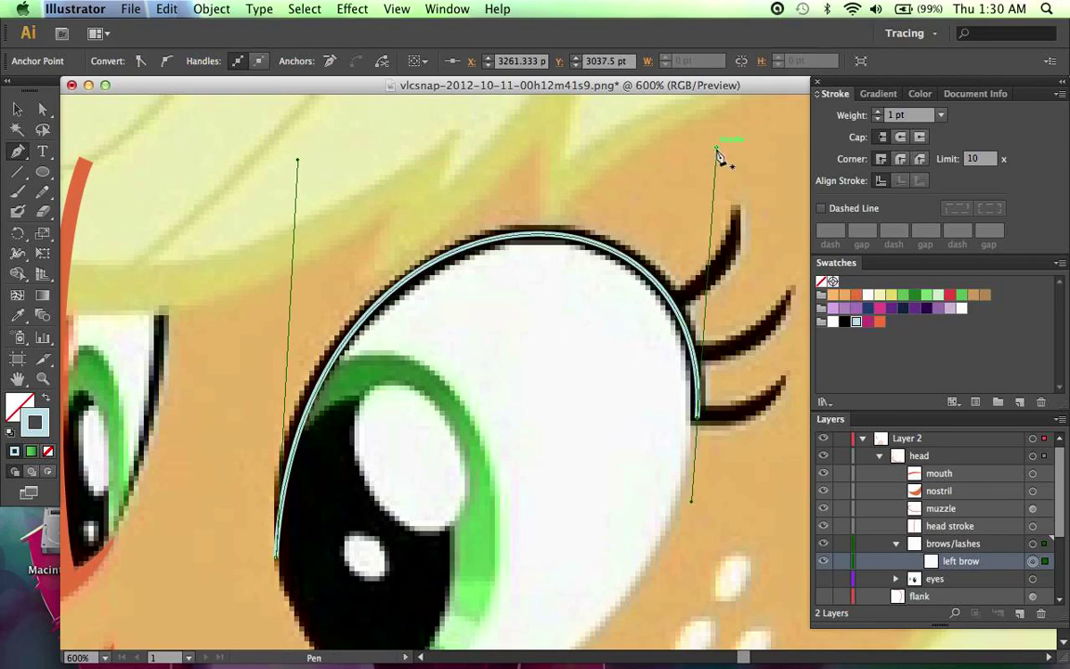
left_click(940, 115)
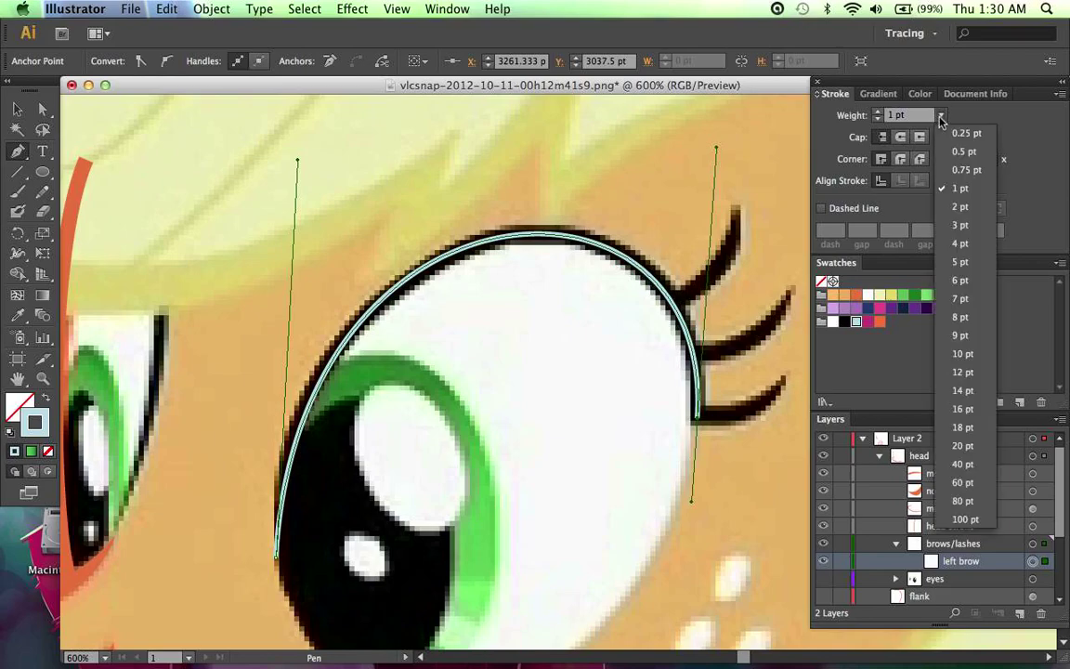
left_click(971, 212)
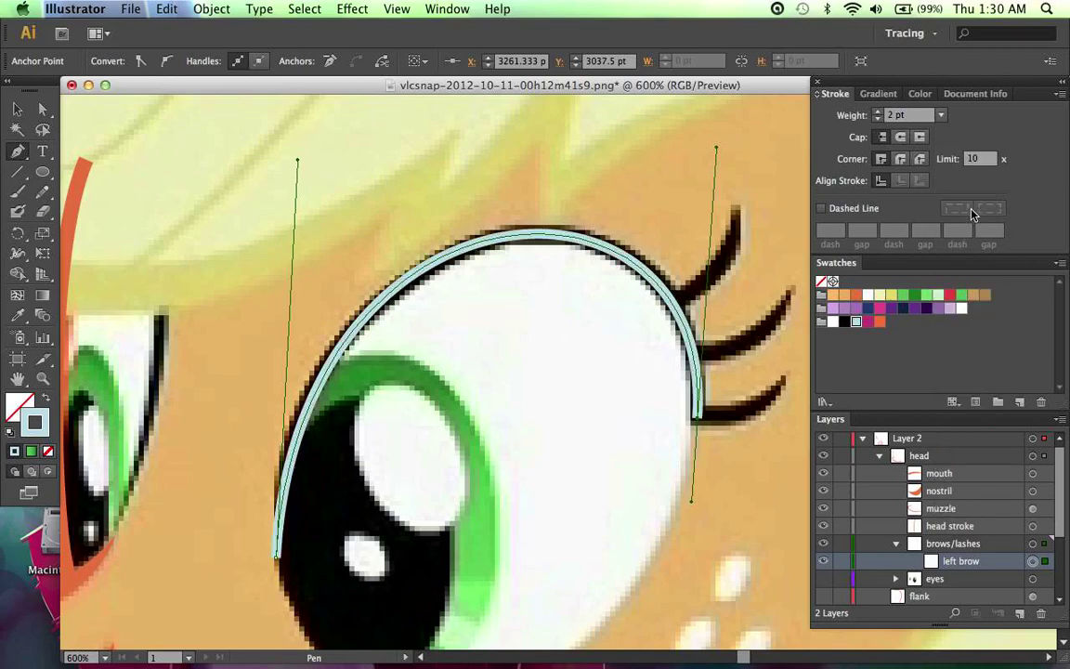
Step: Try the variable width profile that tapers at both ends on the left brow stroke, and undo it
left_click(1034, 562)
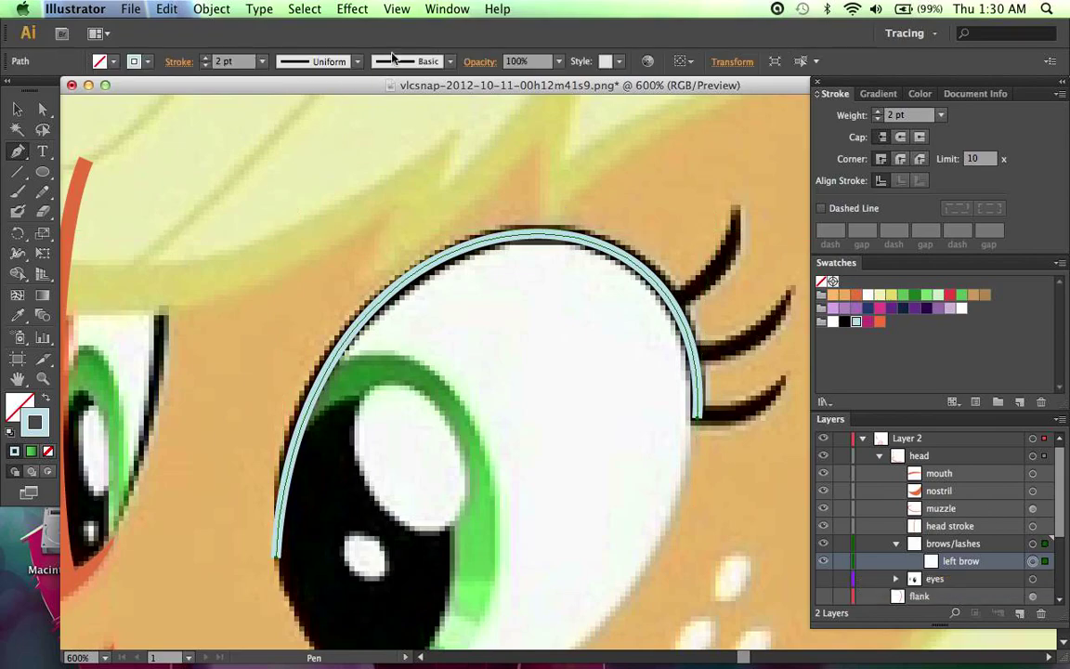
left_click(358, 62)
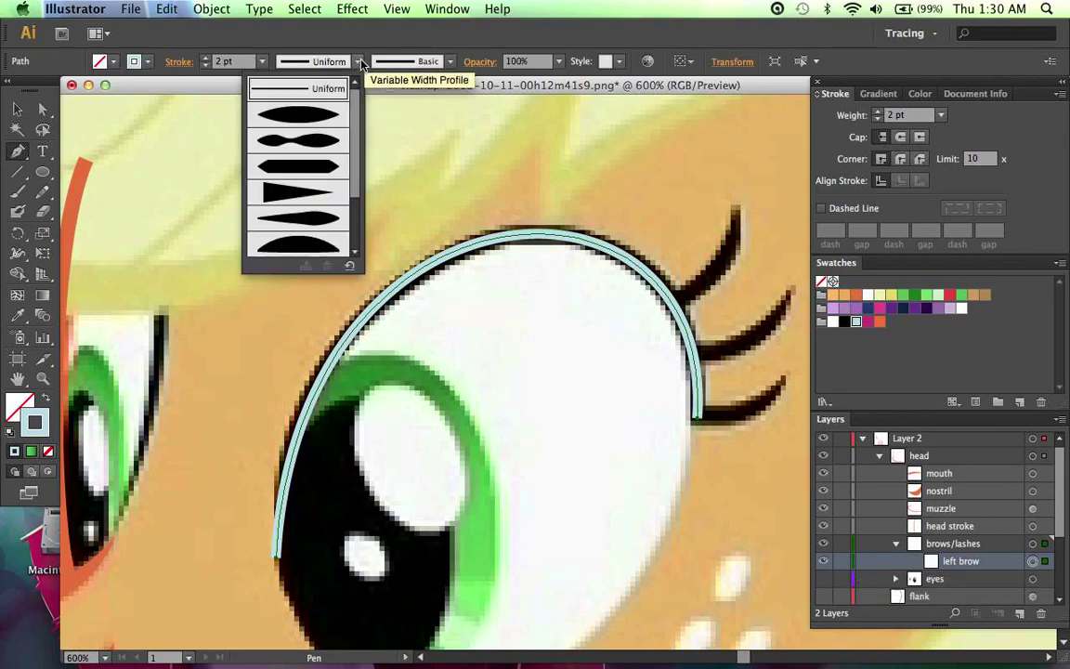
left_click(332, 113)
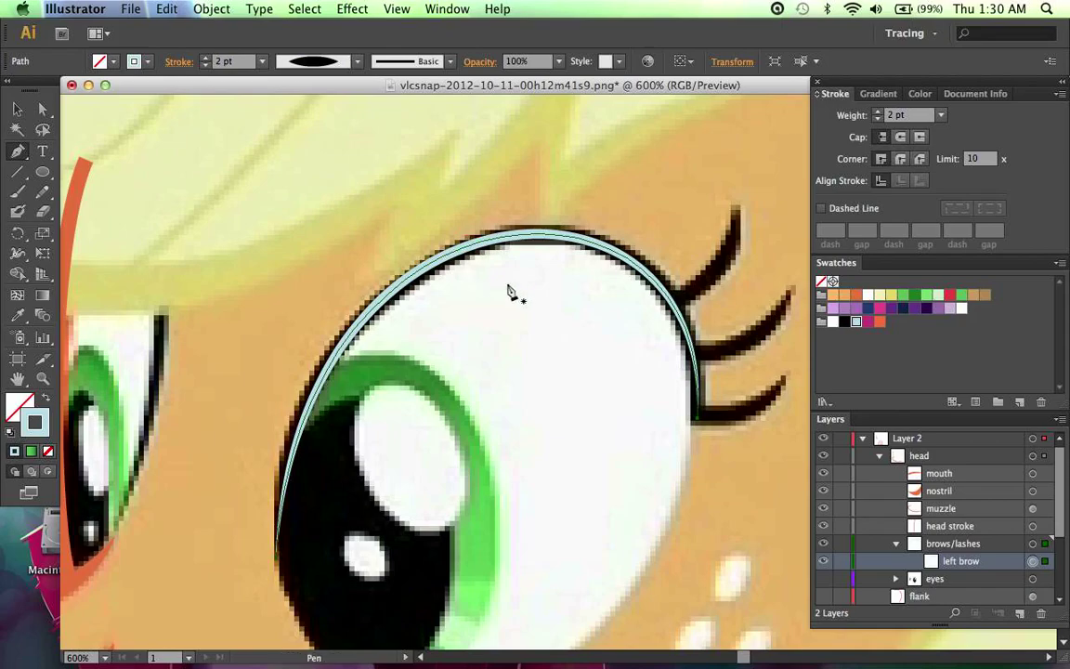
key("super+z")
scroll(484, 285, "right", 3)
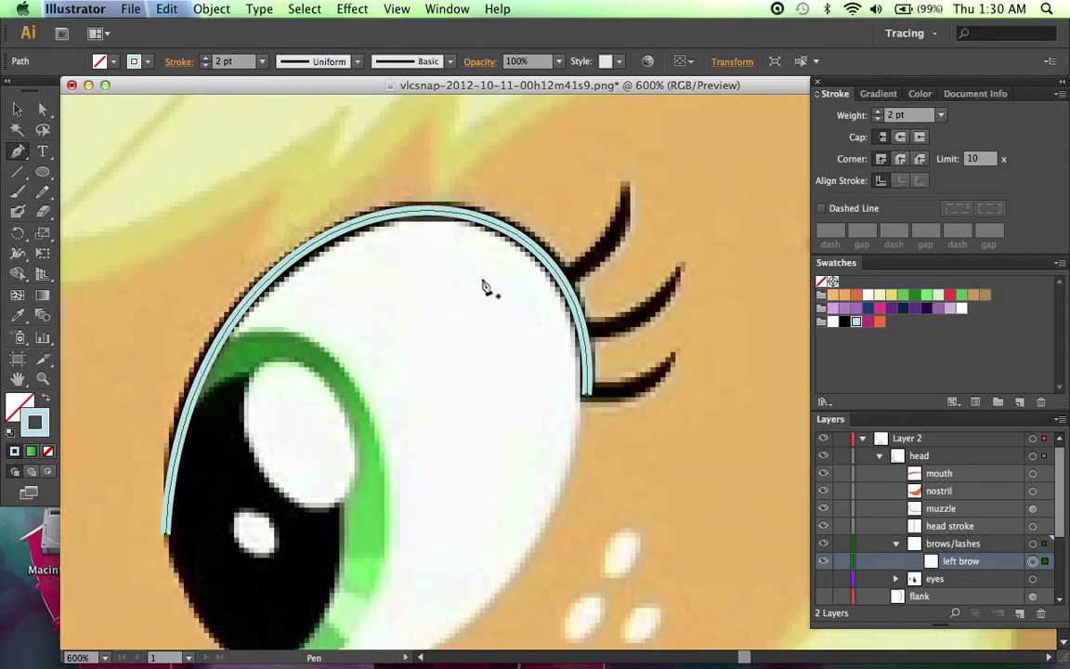
left_click(586, 396, "super")
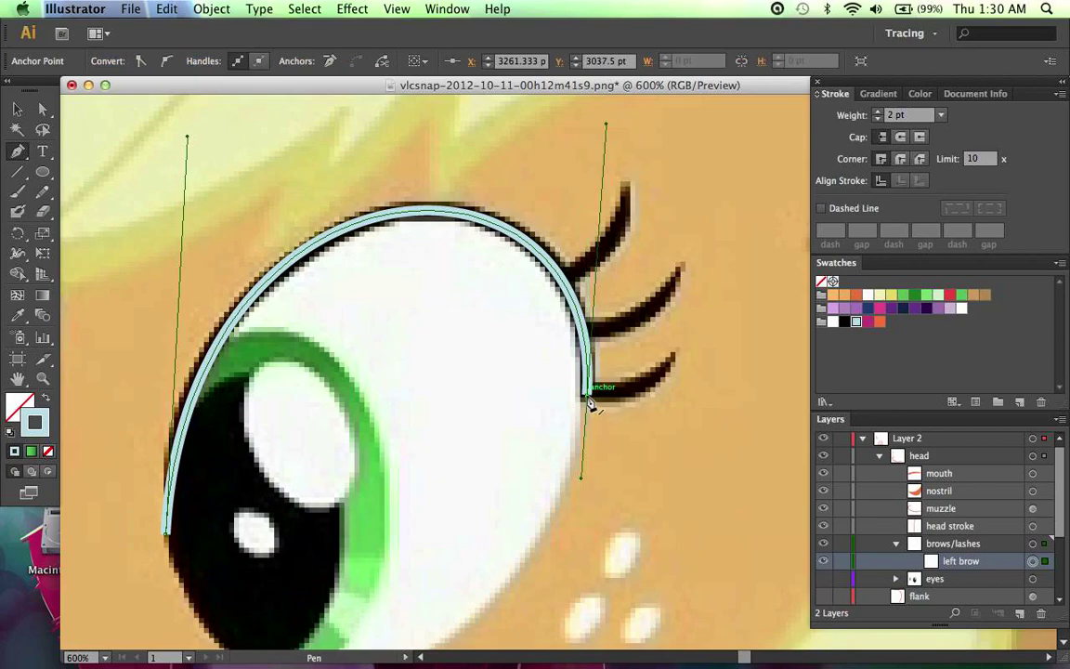
mouse_move(630, 389)
left_mouse_down()
mouse_move(680, 359)
mouse_move(644, 394)
left_mouse_up()
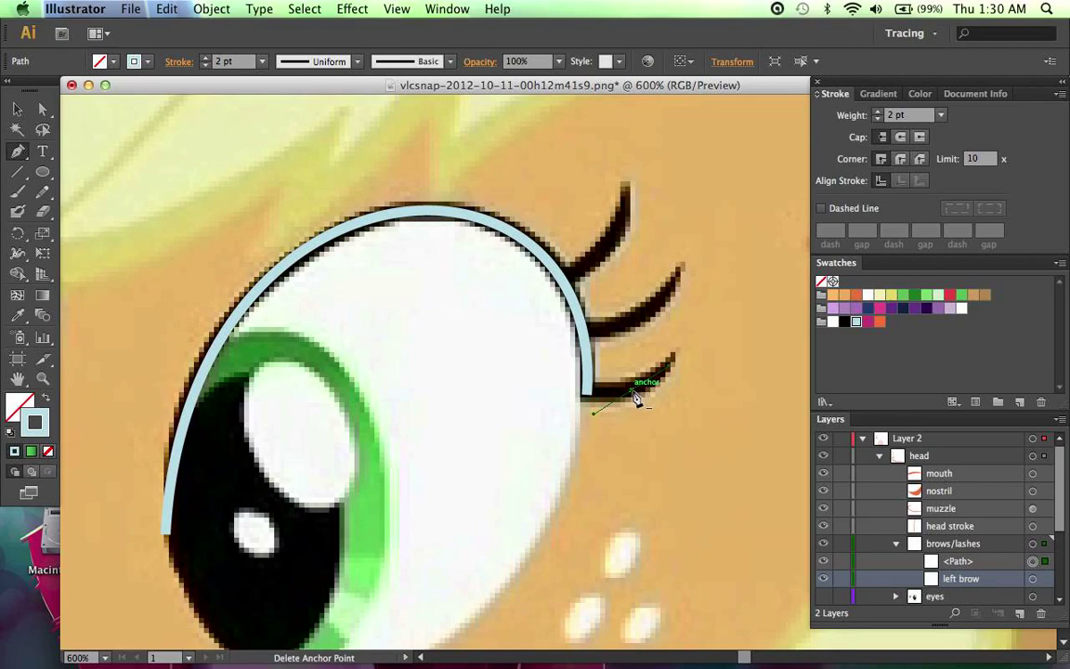
key("Delete")
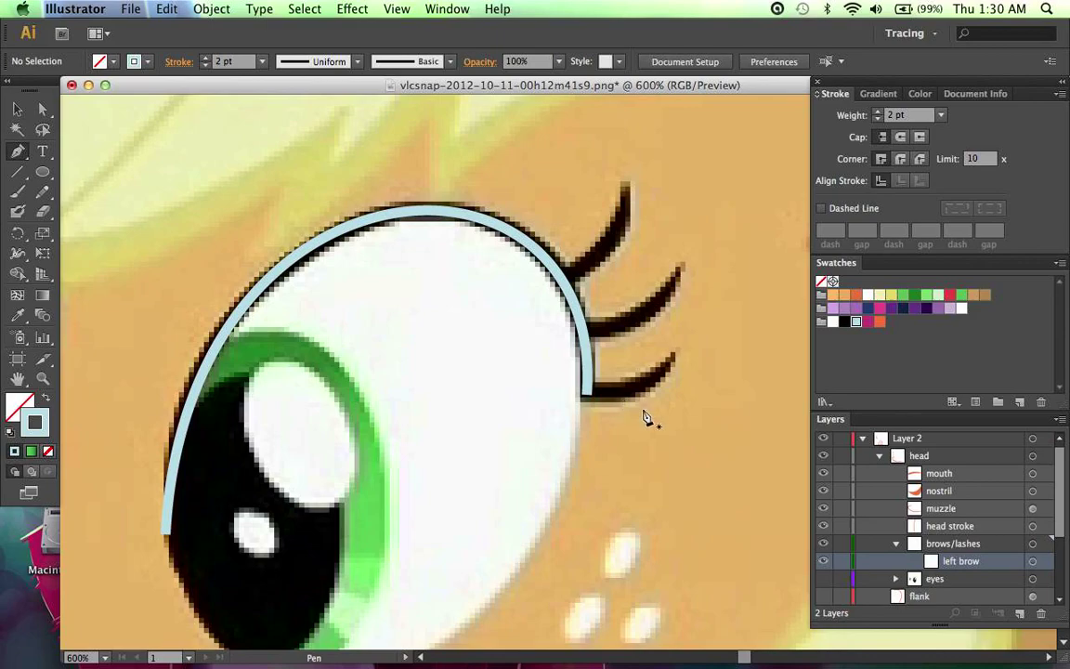
Step: Extend the left brow path with the Pen tool from its end anchor to the lowest lash's tip, bending the segment along the lash
key("super")
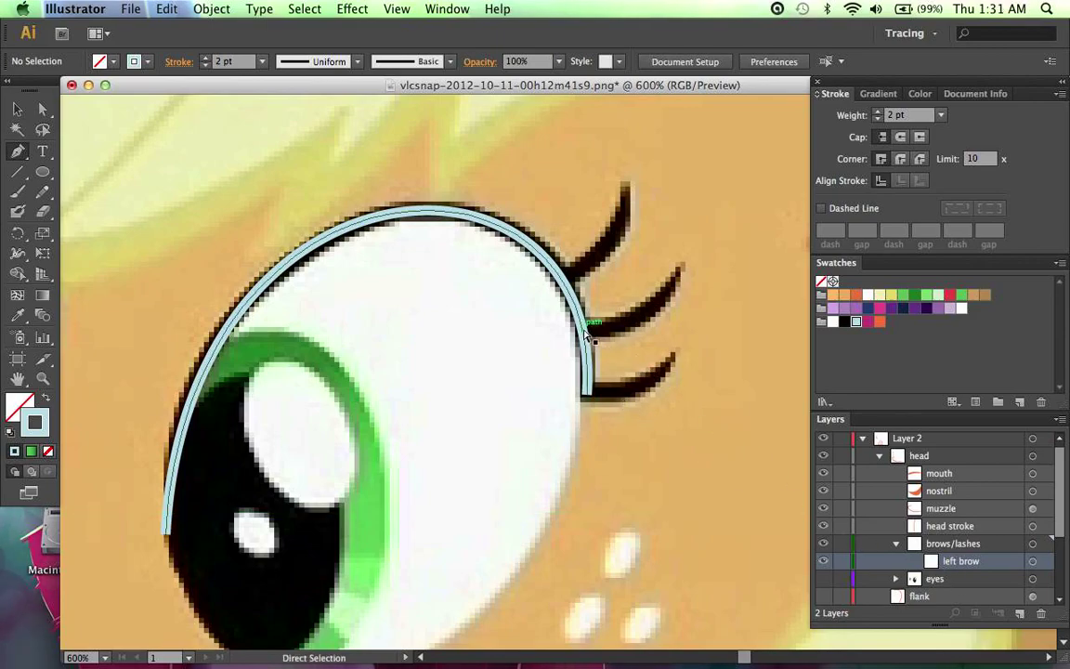
left_click(587, 334, "super")
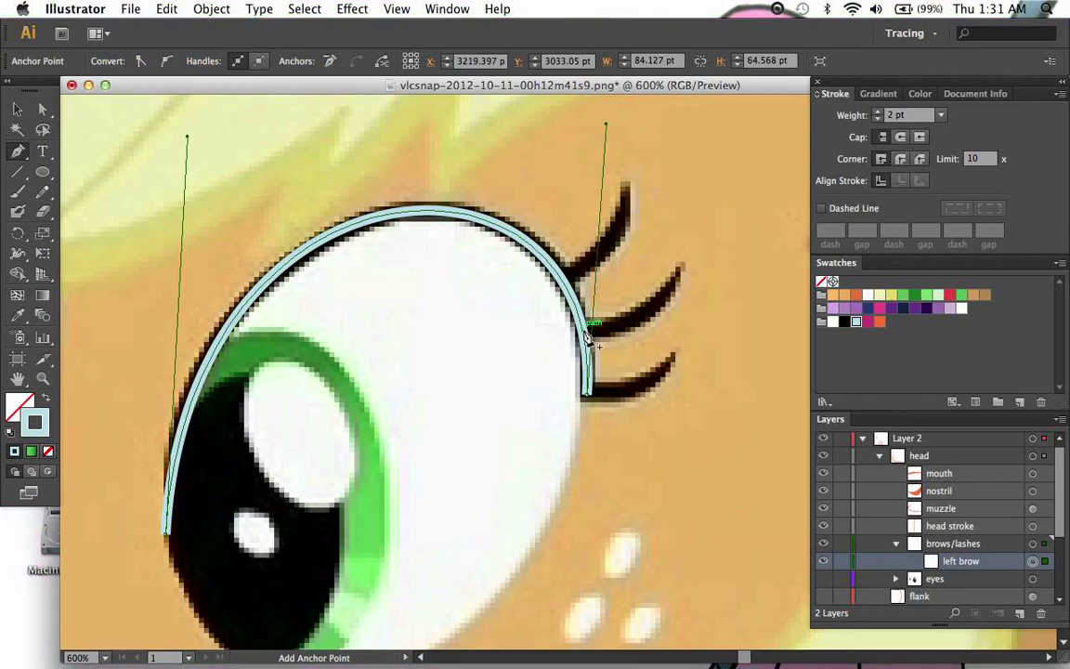
left_click(588, 399, "super")
left_click(589, 402)
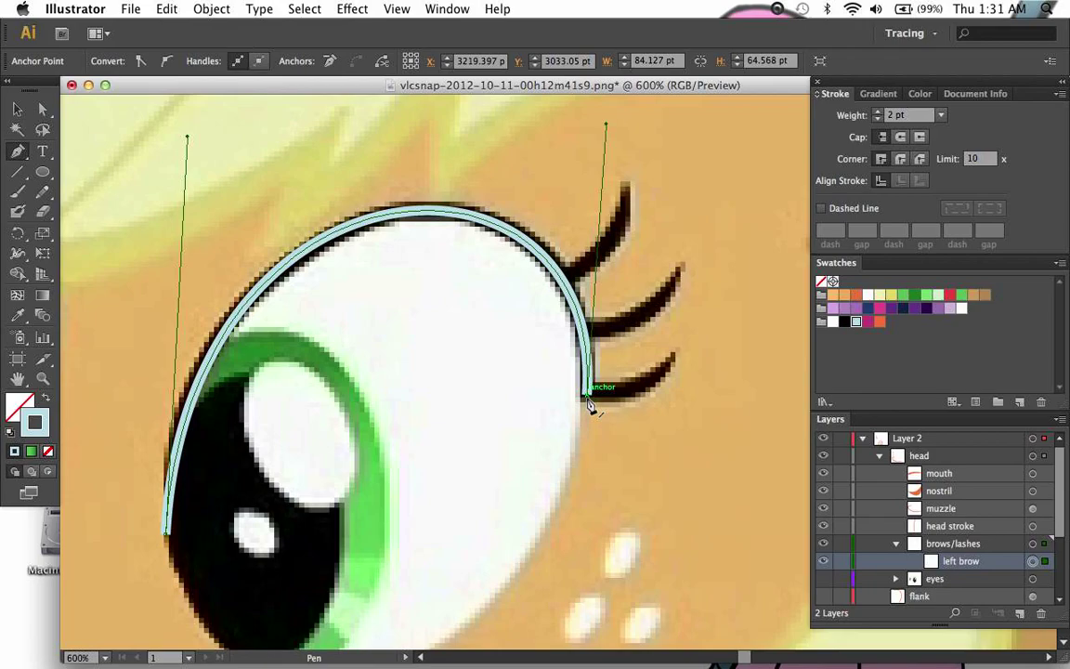
mouse_move(589, 402)
left_mouse_down()
mouse_move(587, 420)
mouse_move(603, 392)
left_mouse_up()
left_click_drag(672, 355, 690, 339)
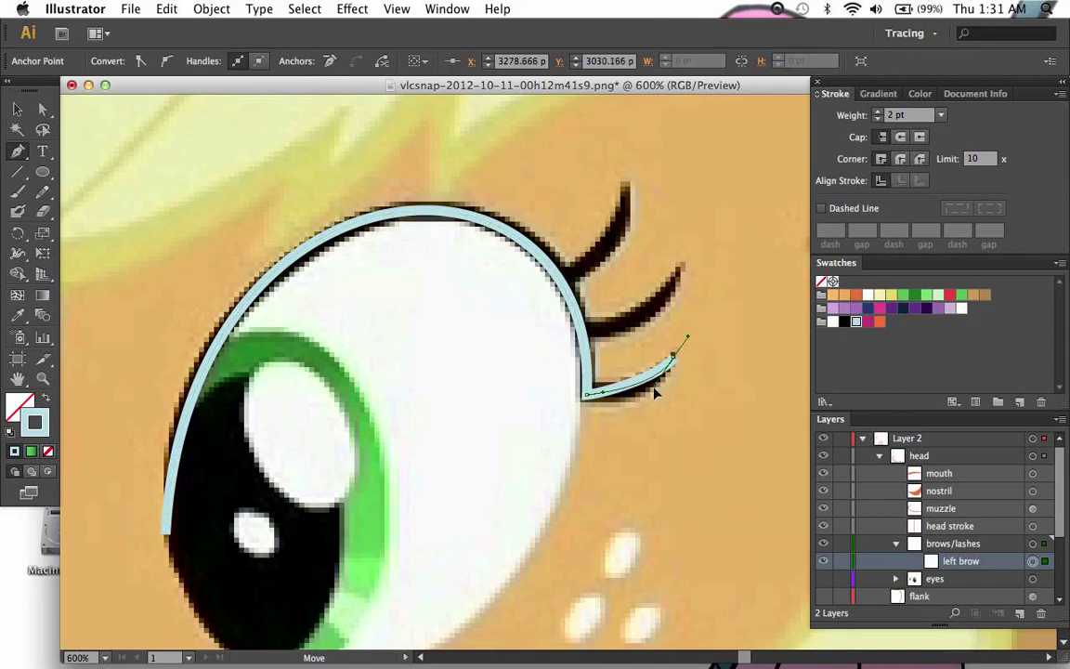
left_click(608, 399, "super")
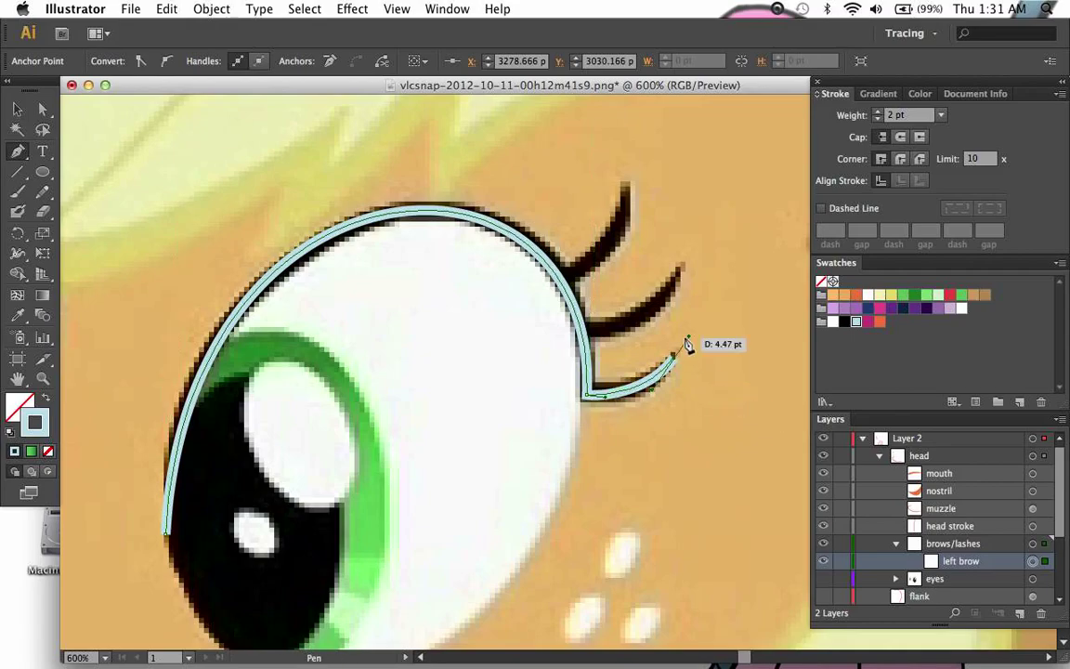
Step: Apply the width profile that tapers at both ends to the left brow and set its stroke weight to 3 pt
left_click(1033, 562)
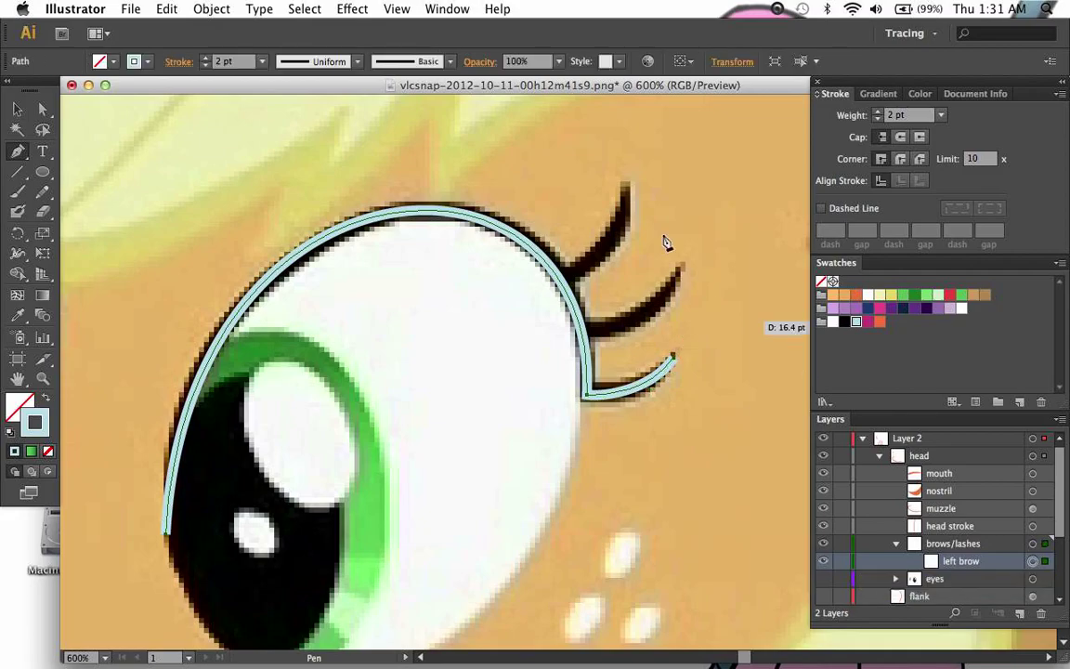
left_click(360, 63)
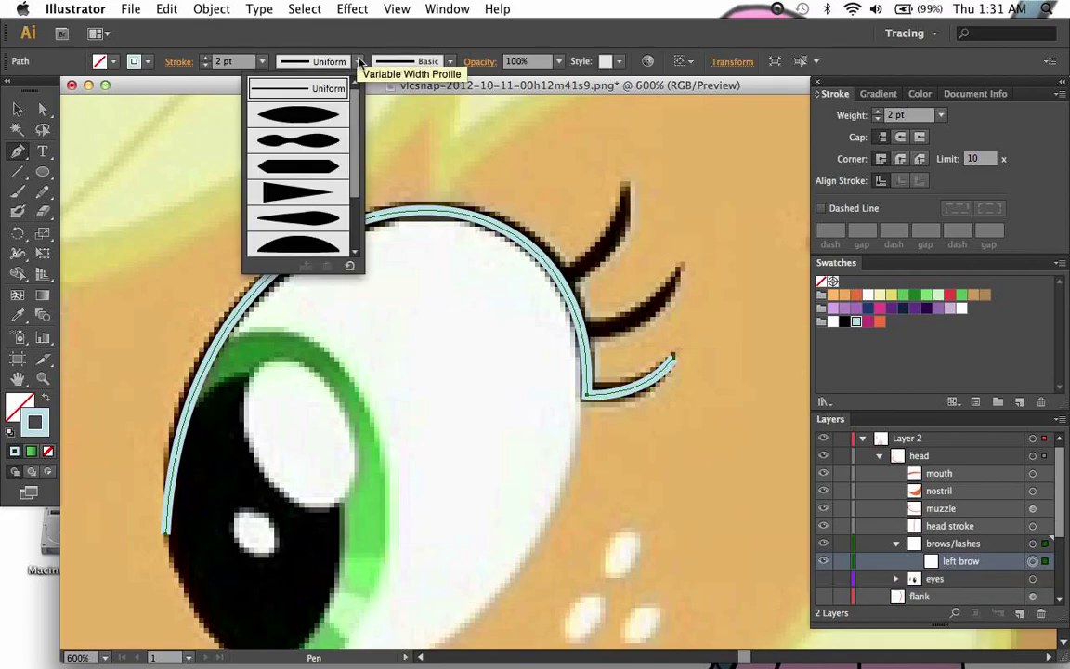
left_click(314, 124)
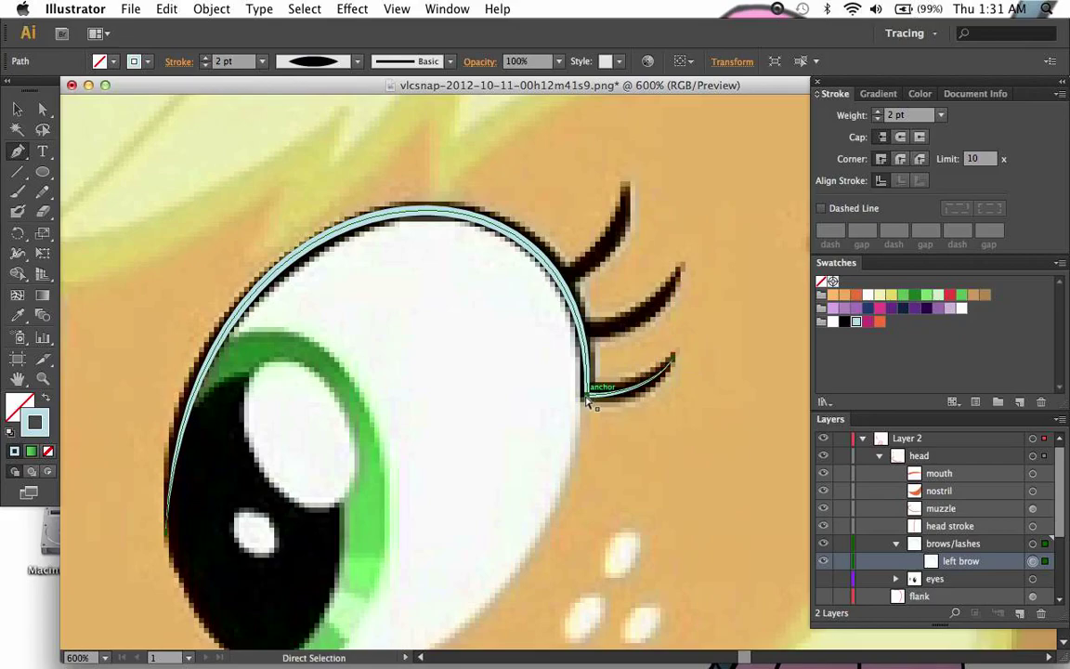
mouse_move(586, 395)
left_mouse_down()
mouse_move(666, 442)
mouse_move(672, 423)
left_mouse_up()
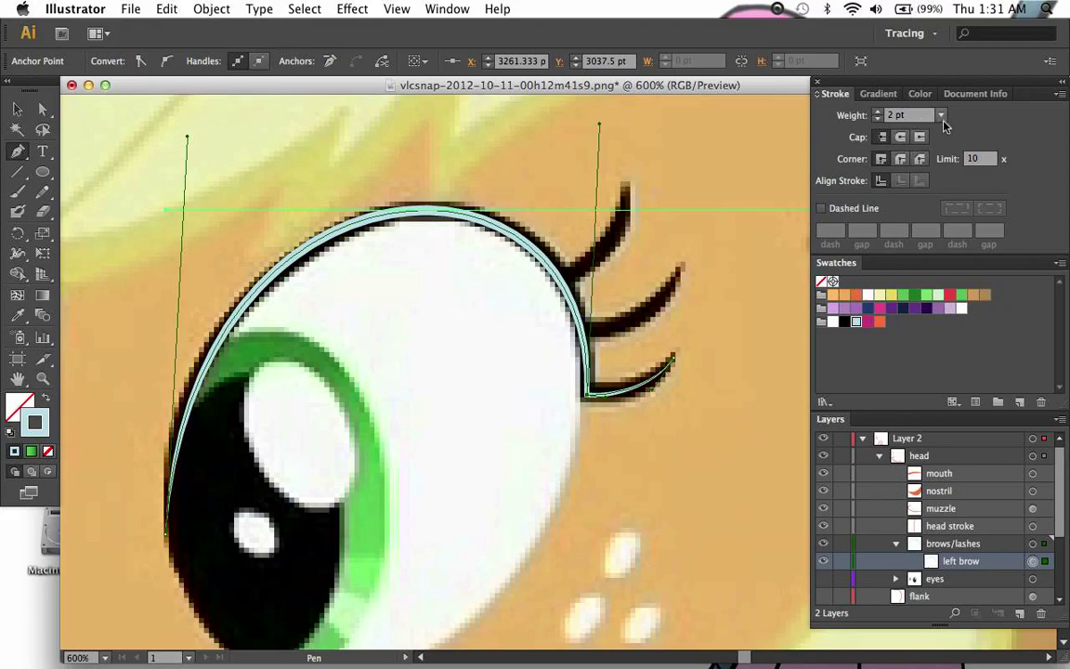
left_click(940, 114)
left_click(961, 227)
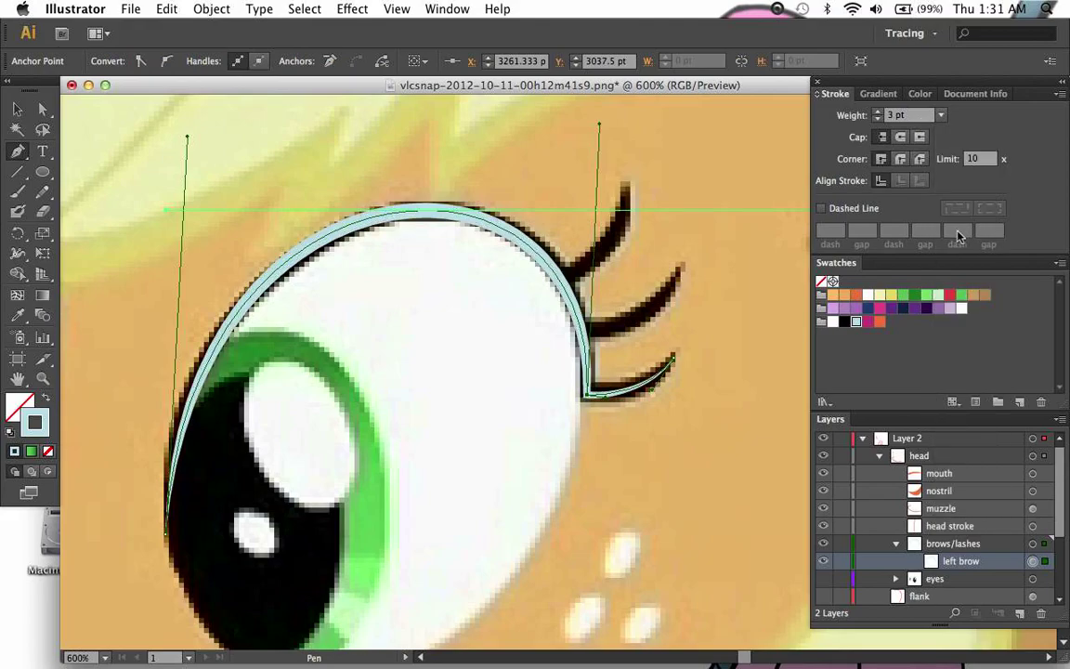
Step: Set the width point at the corner between the left brow and the lowest lash to a total width of 3 pt
mouse_move(672, 358)
left_mouse_down()
mouse_move(695, 390)
mouse_move(616, 409)
left_mouse_up()
key("shift+w")
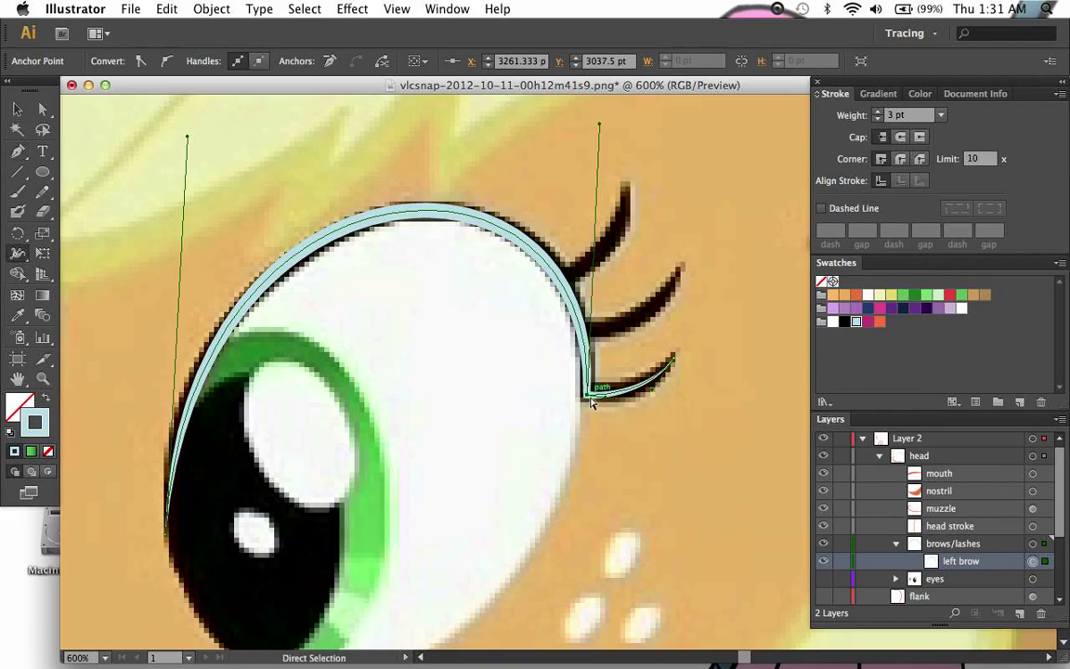
double_click(588, 399)
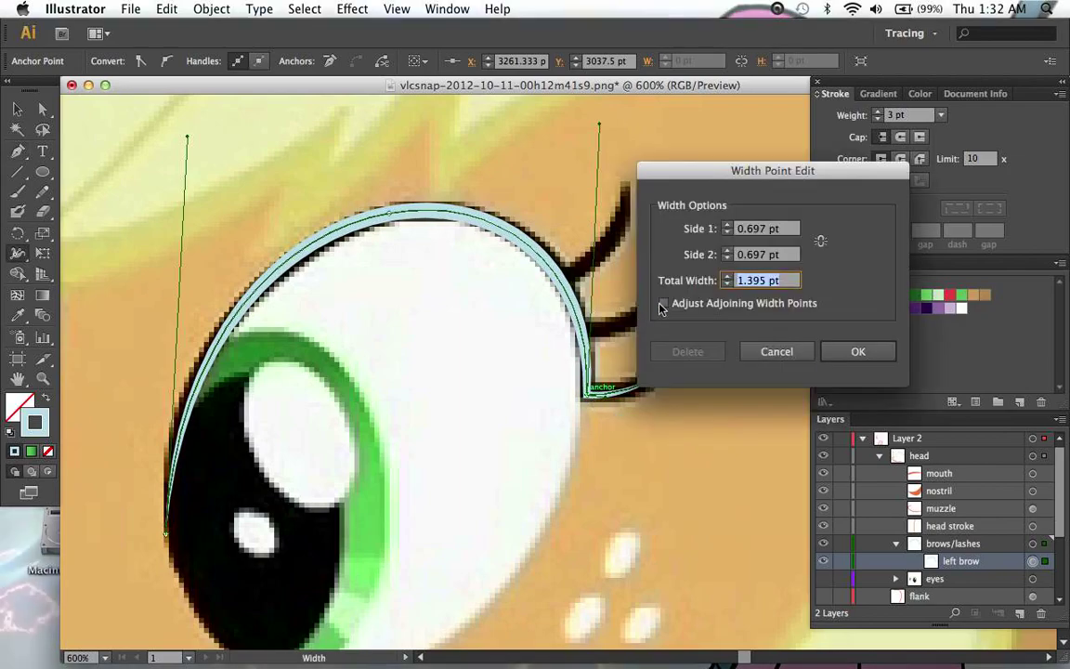
type("3")
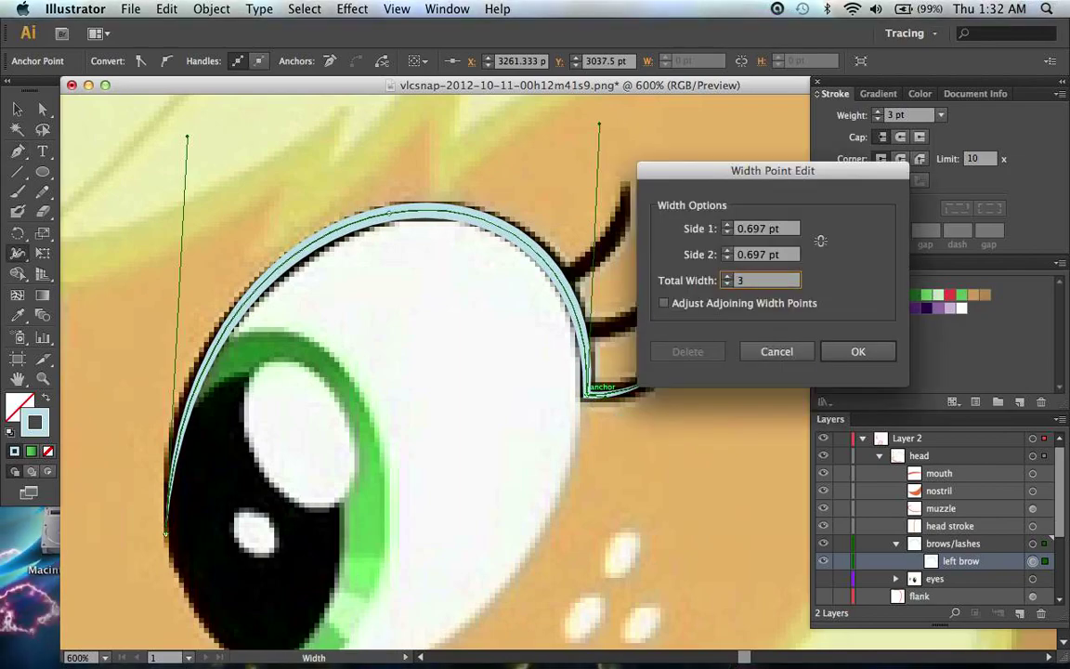
left_click(857, 350)
Step: Adjust the upper handle of the left brow's starting anchor beside the pupil to follow the reference outline, and deselect the path
key("a")
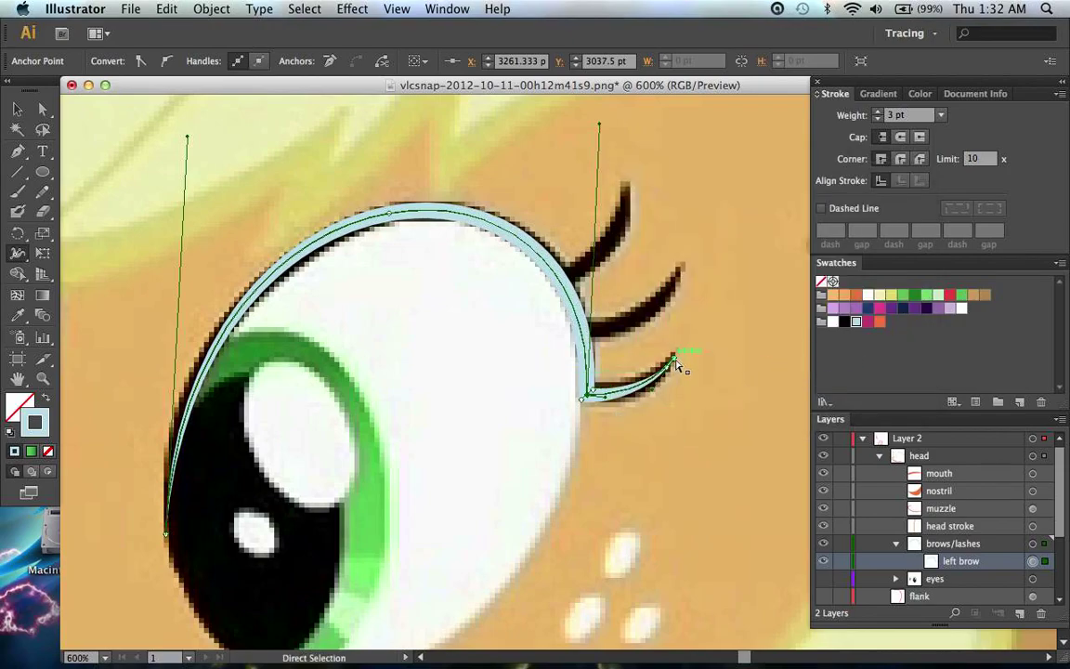
key("shift+w")
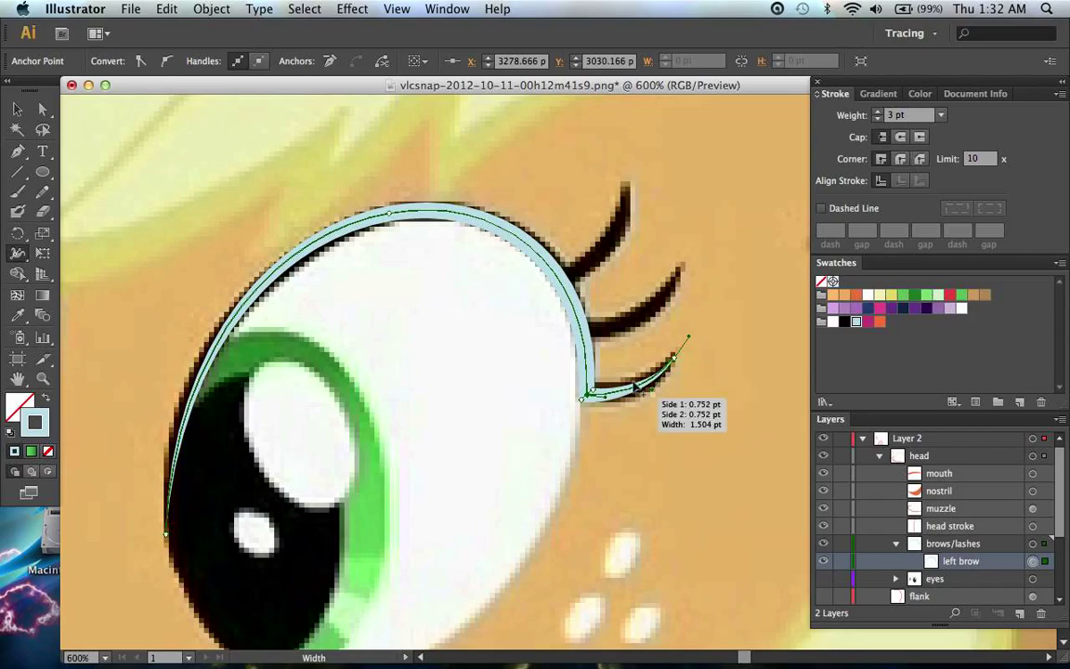
key("super+=")
key("super+=")
scroll(635, 385, "right", 5)
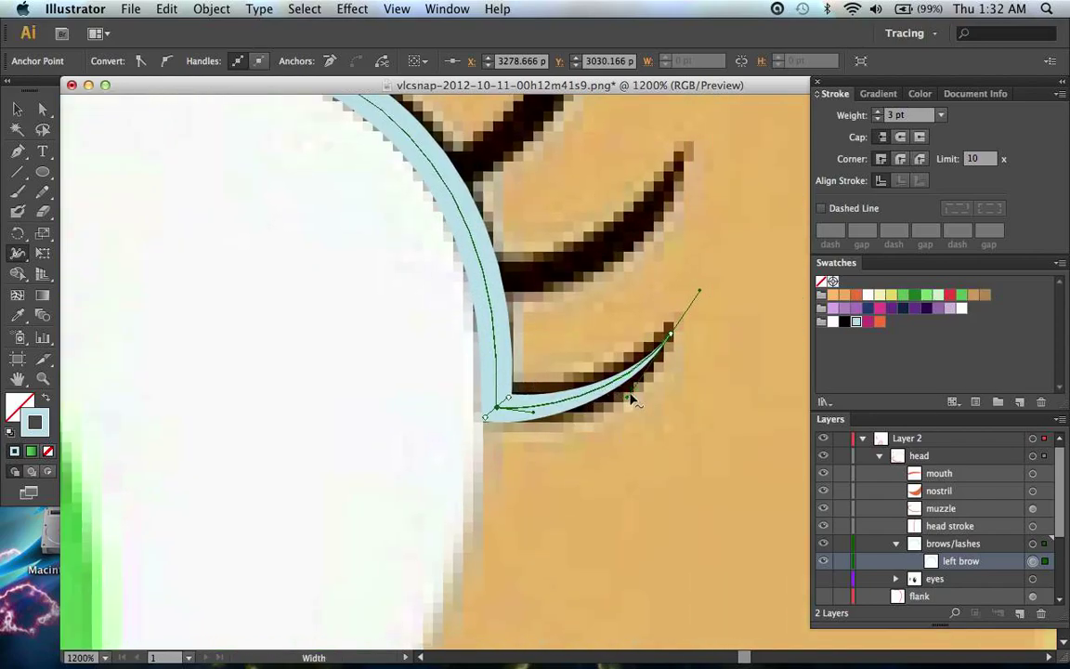
key("super+minus")
key("super+minus")
key("super+minus")
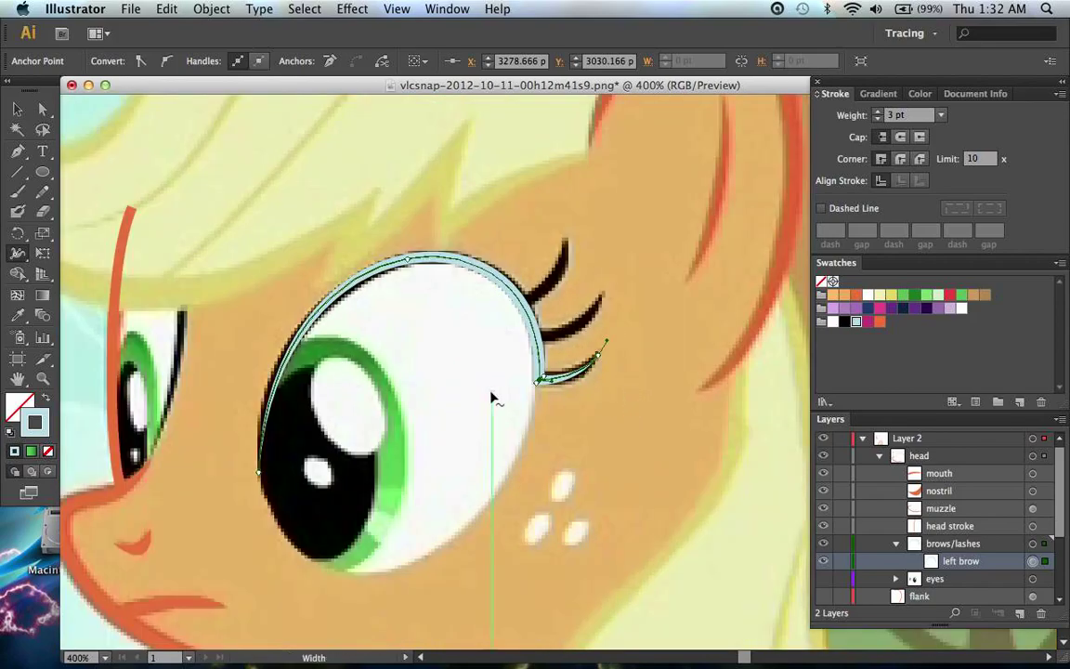
scroll(530, 394, "left", 4)
key("a")
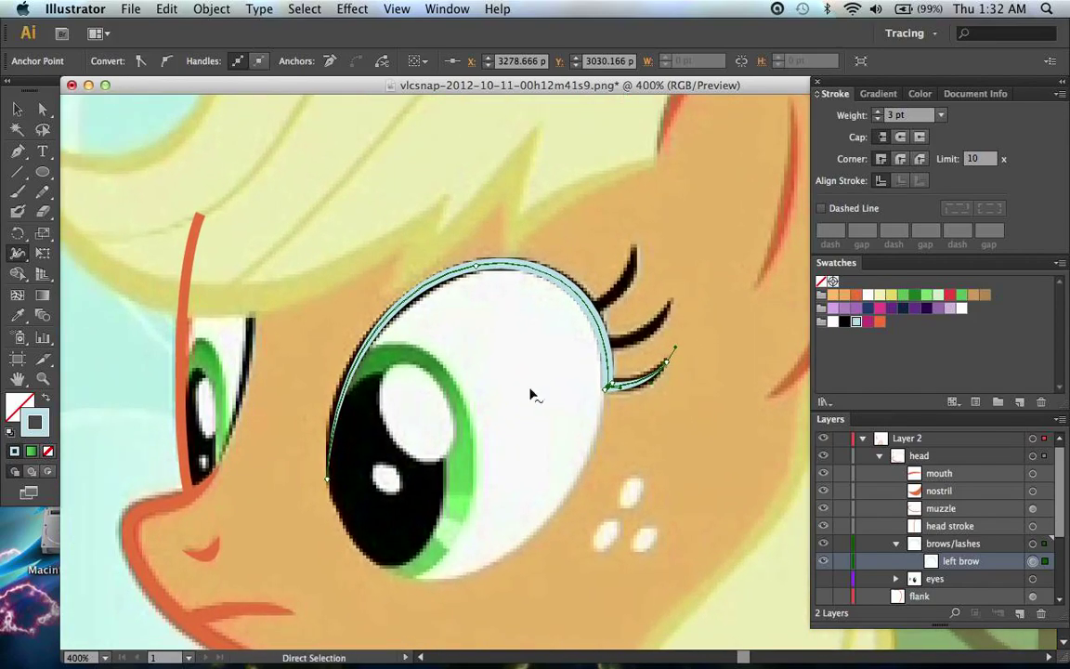
left_click(327, 479)
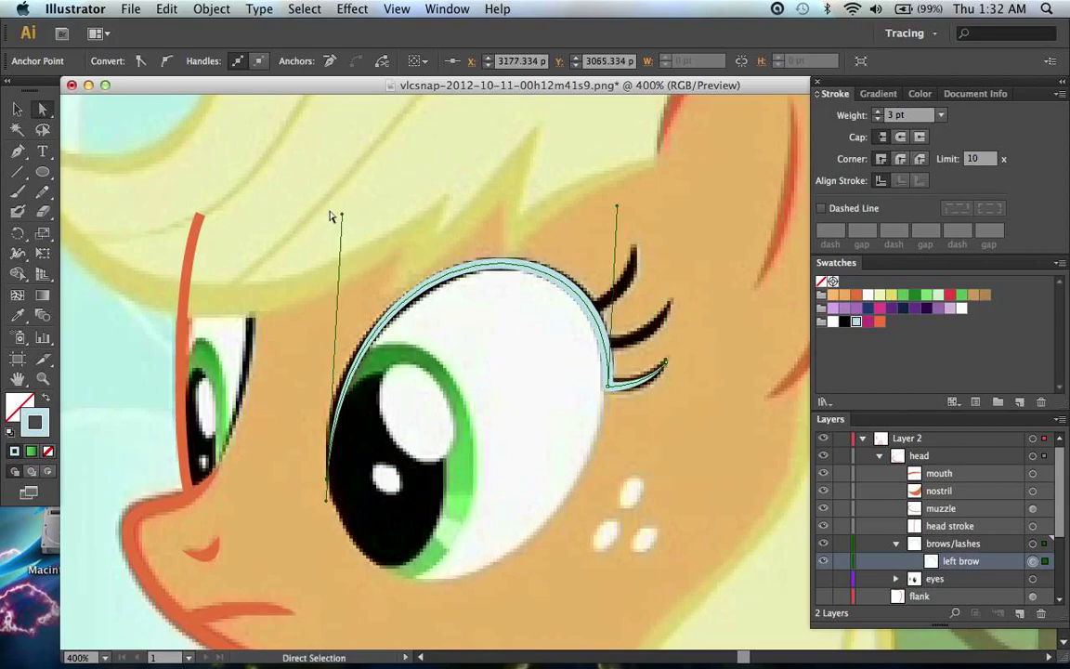
left_click_drag(340, 218, 334, 220)
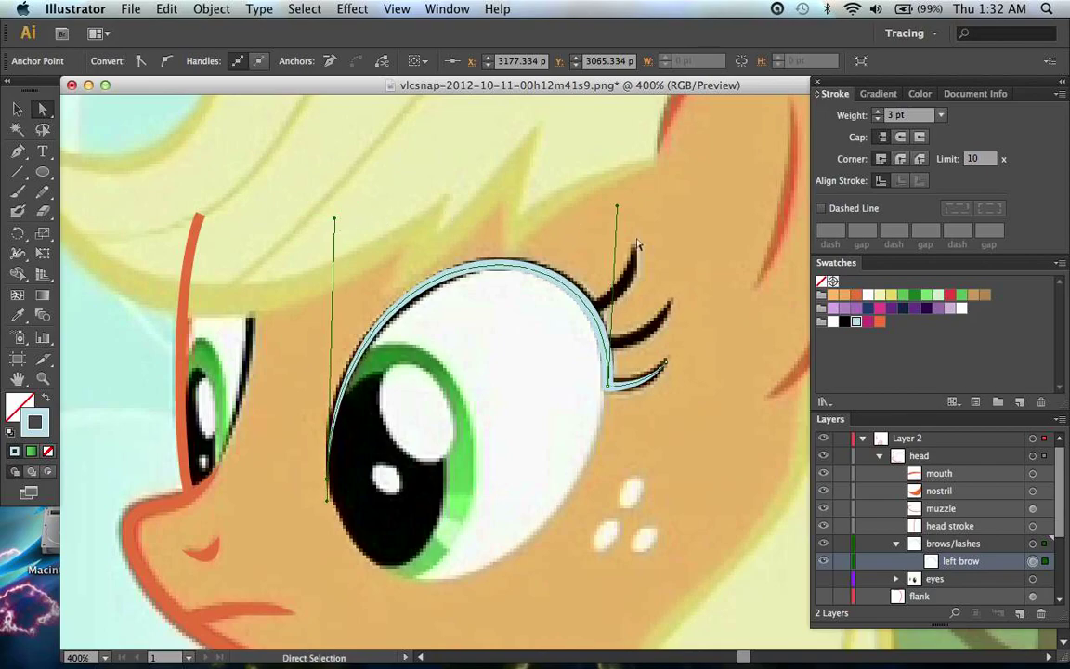
scroll(727, 341, "right", 1)
key("shift+super+a")
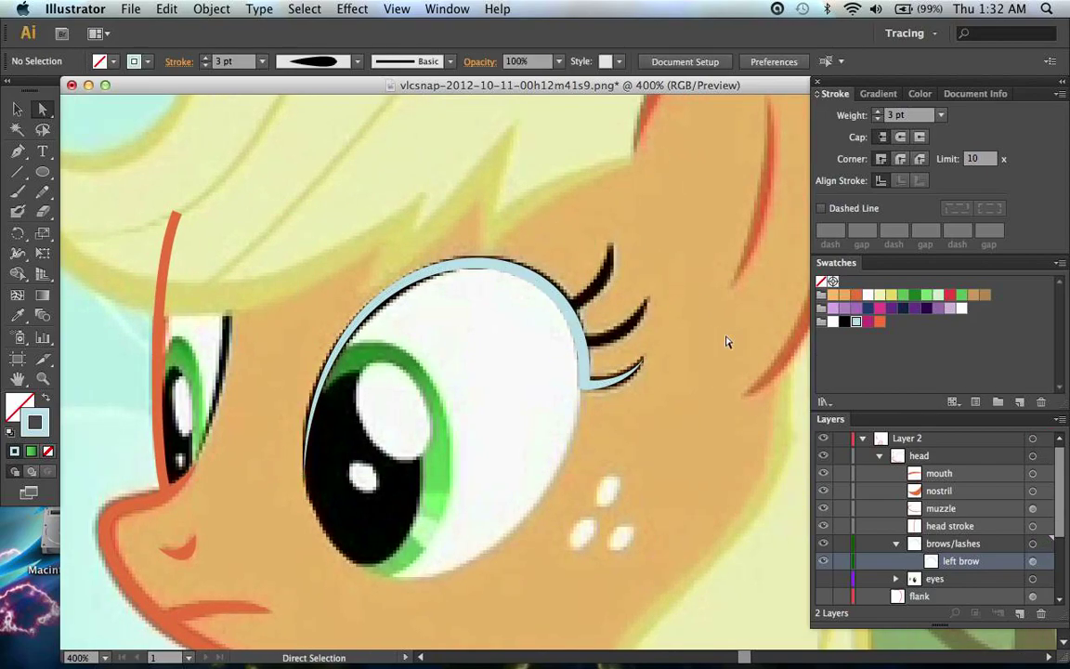
Step: Recolour the left brow's stroke black and deselect it
key("p")
scroll(694, 343, "right", 4)
scroll(694, 344, "up", 3)
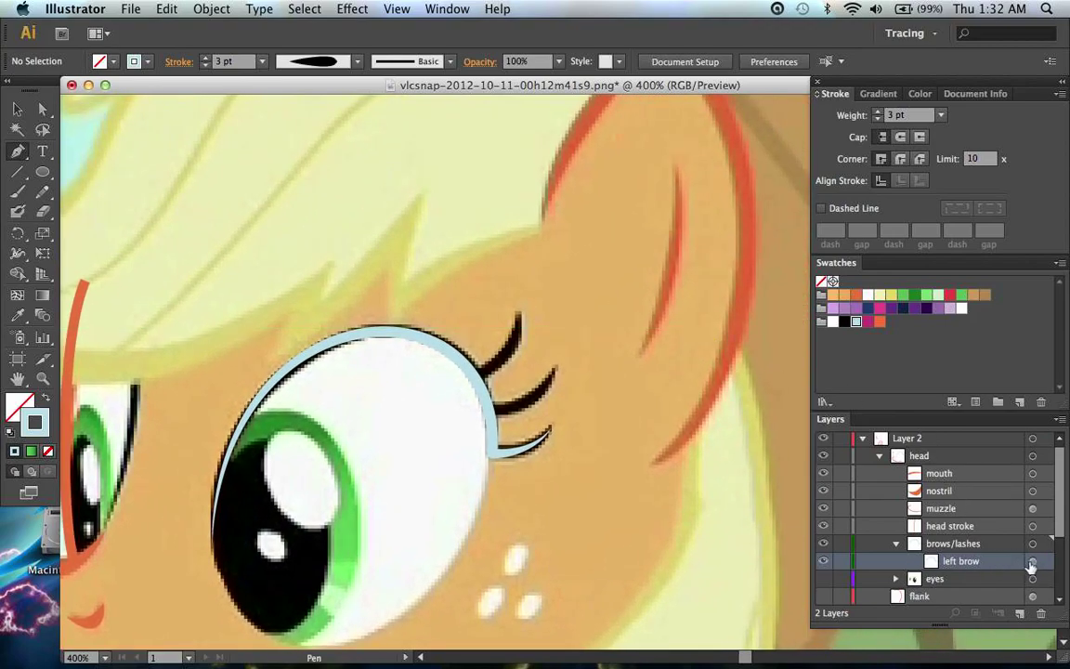
left_click(1032, 562)
left_click(845, 322)
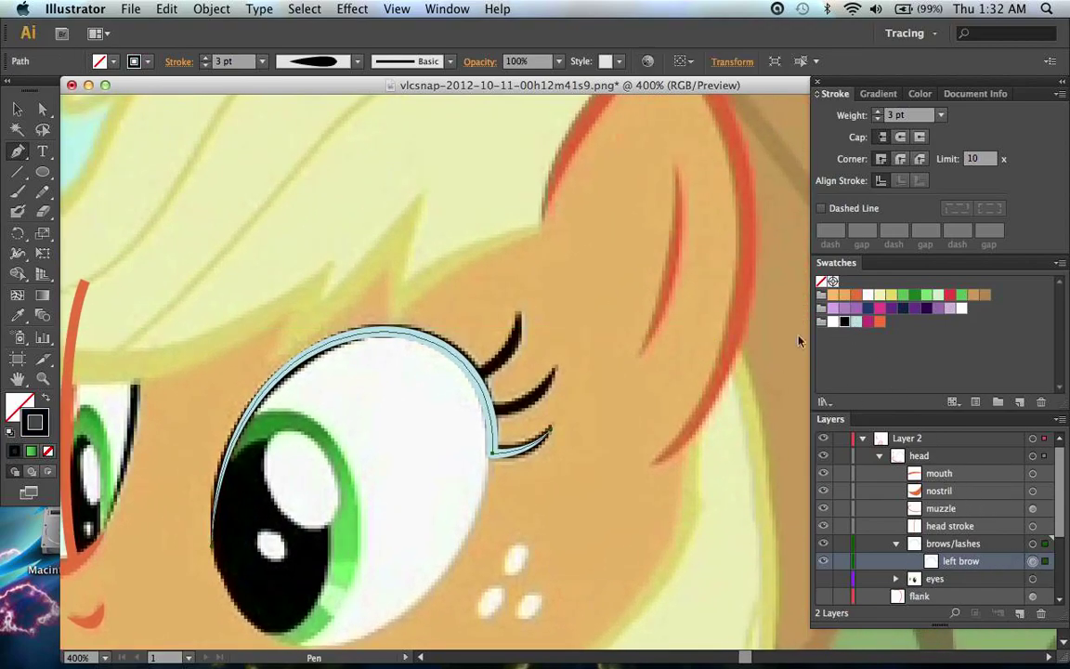
key("super+shift+a")
scroll(682, 367, "left", 4)
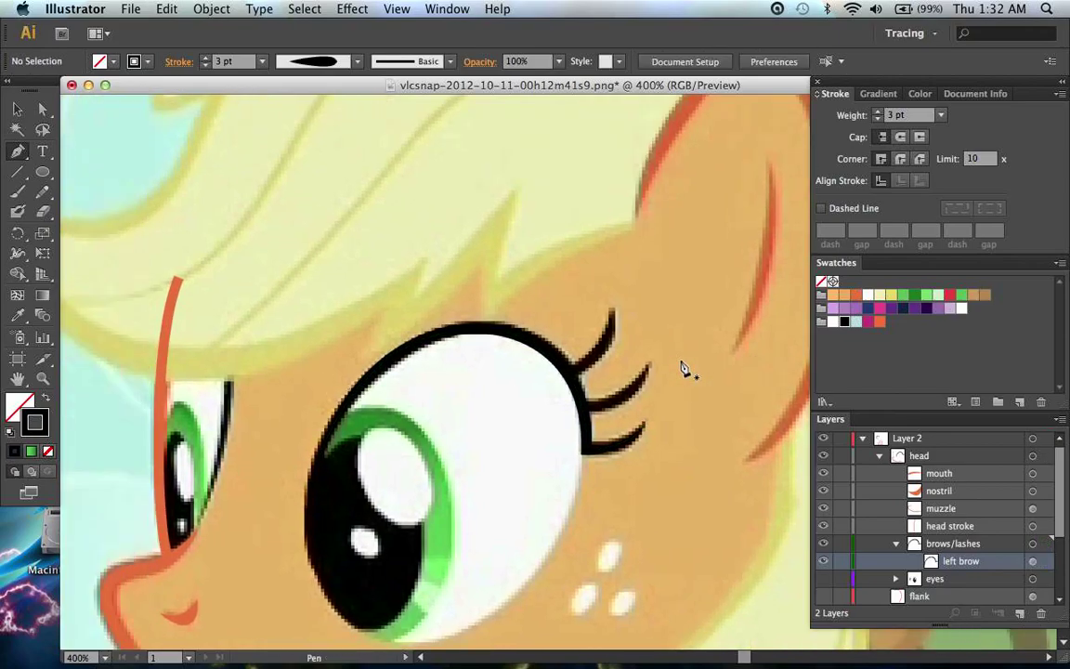
Step: Start a black-filled, strokeless path for the middle lash, curving its lower edge from the brow line to the lash tip
key("super+minus")
key("super+minus")
key("super+equal")
key("super+equal")
key("super+equal")
key("super+equal")
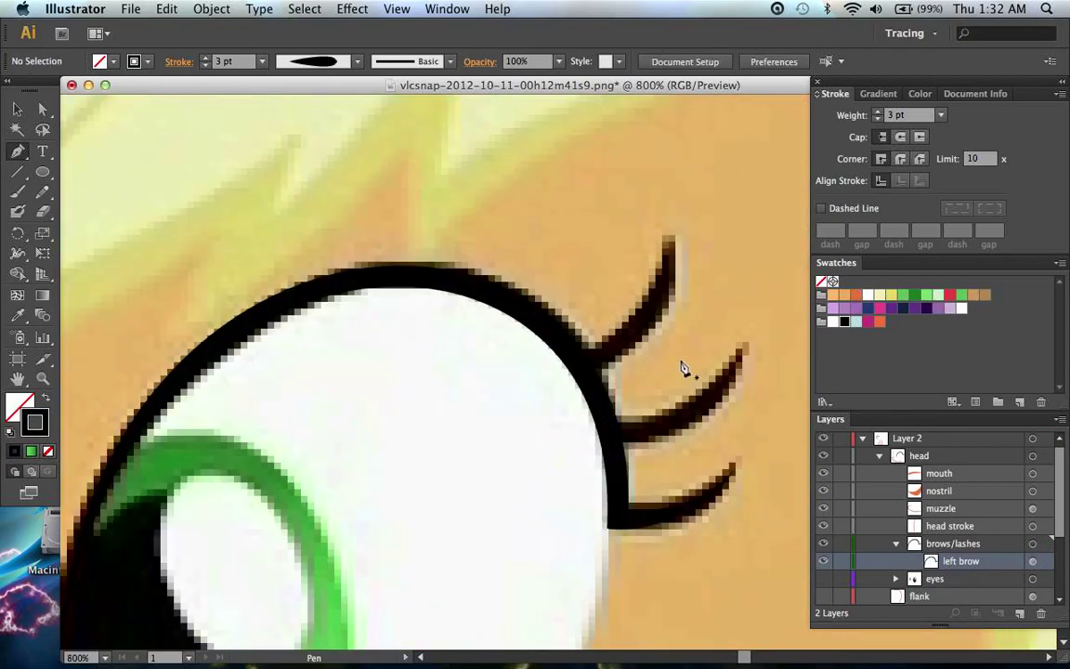
scroll(684, 366, "right", 6)
key("shift+x")
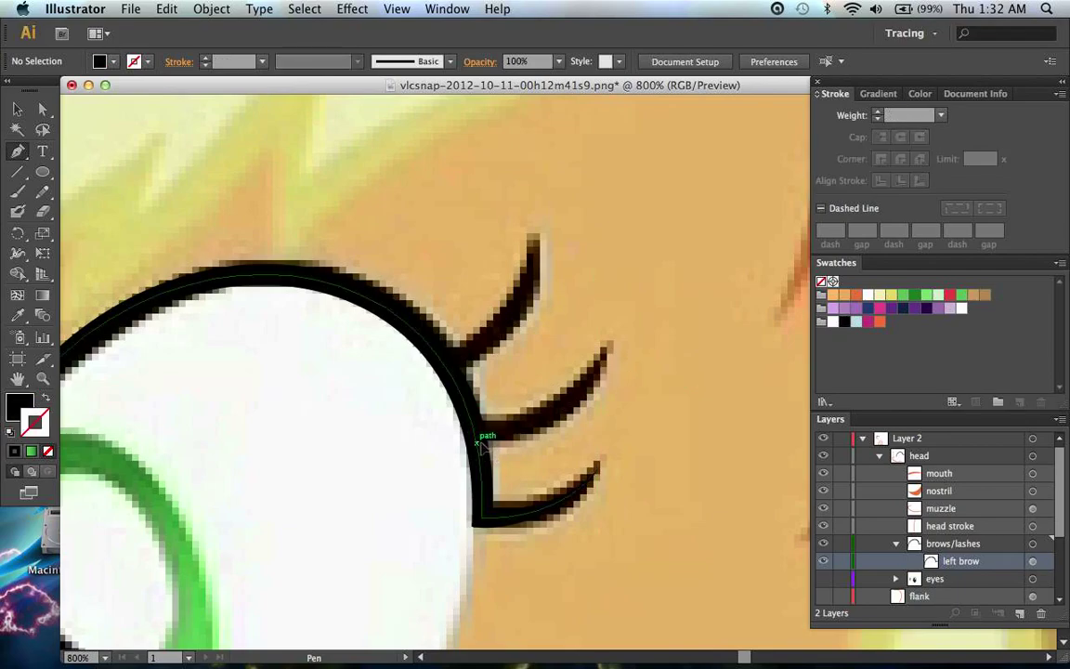
left_click_drag(477, 443, 500, 442)
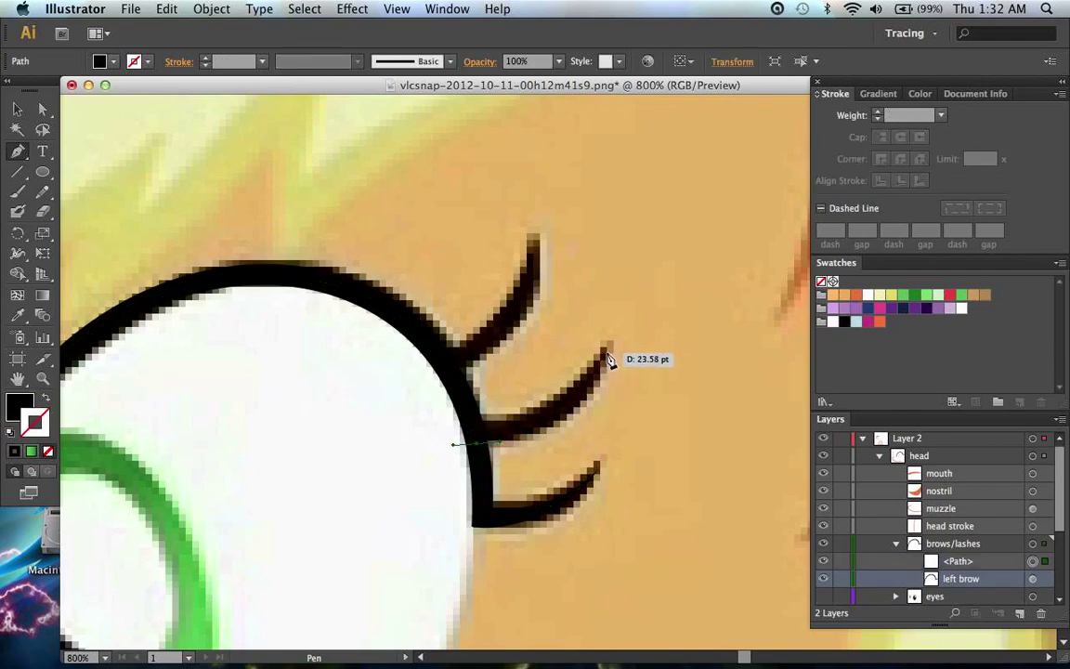
left_click_drag(610, 362, 609, 322)
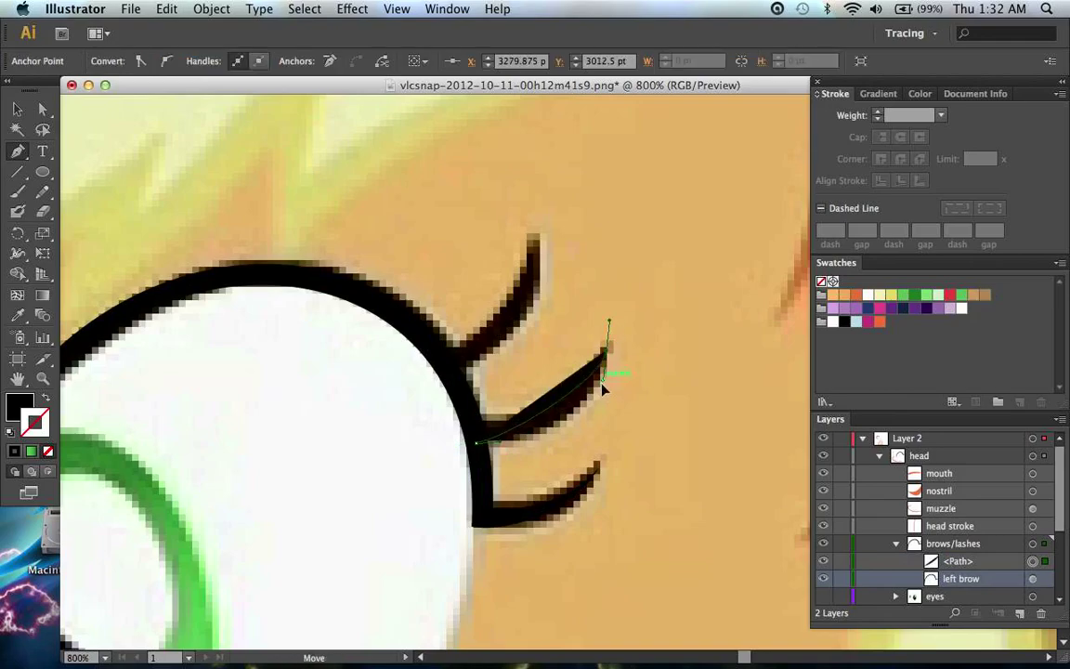
left_click_drag(592, 429, 594, 435)
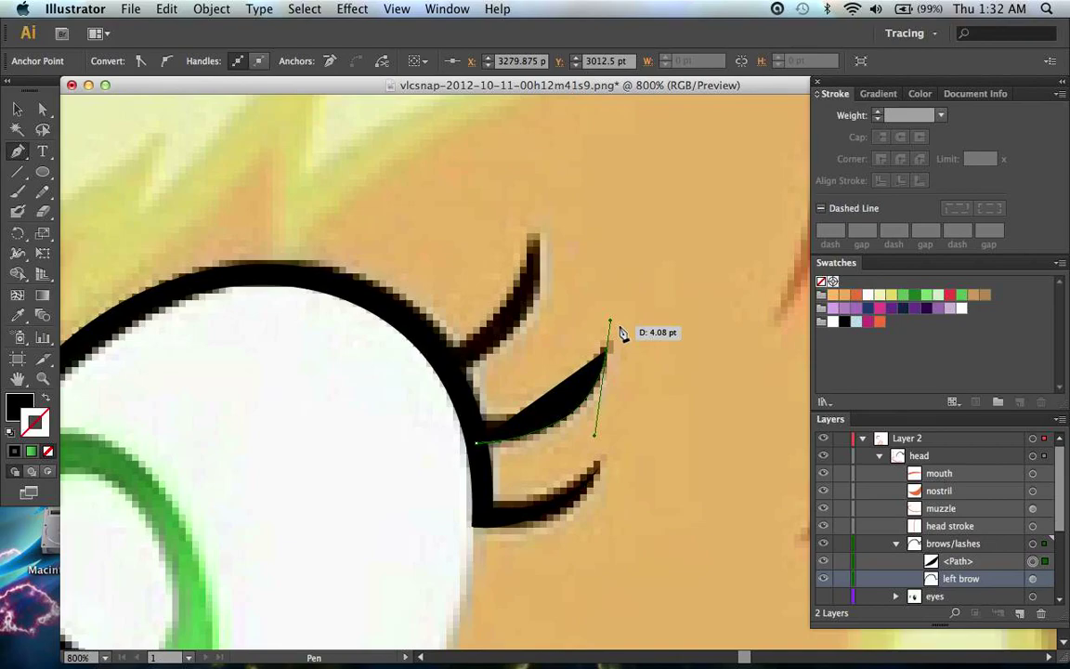
Step: Remove the middle lash's fill and curve its upper edge from the tip back to the brow line
key("/")
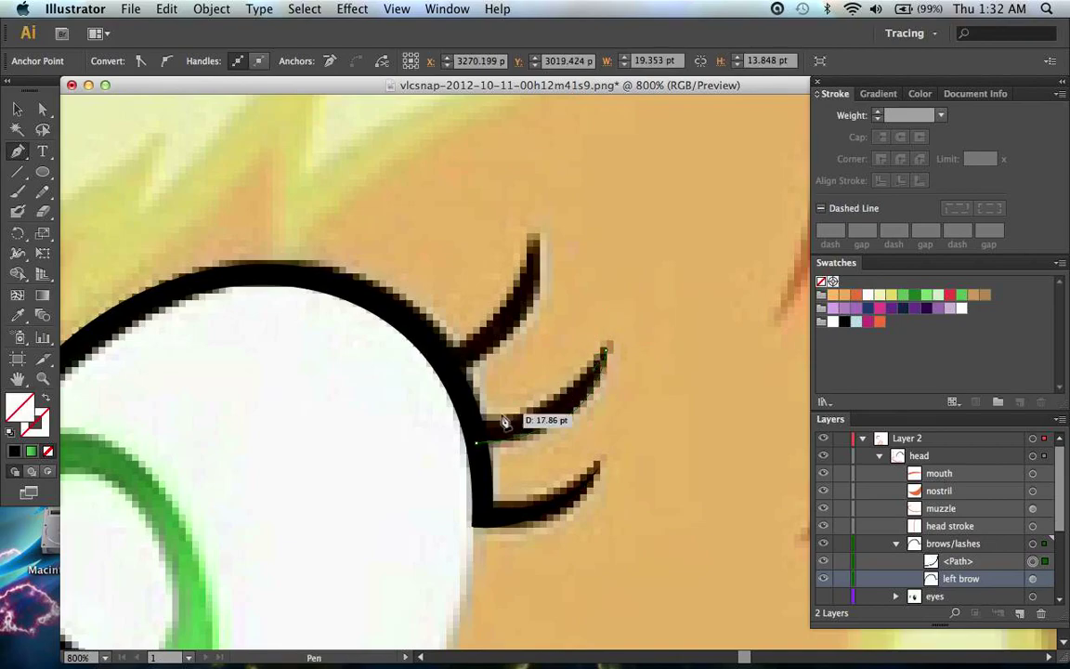
left_click_drag(476, 417, 447, 415)
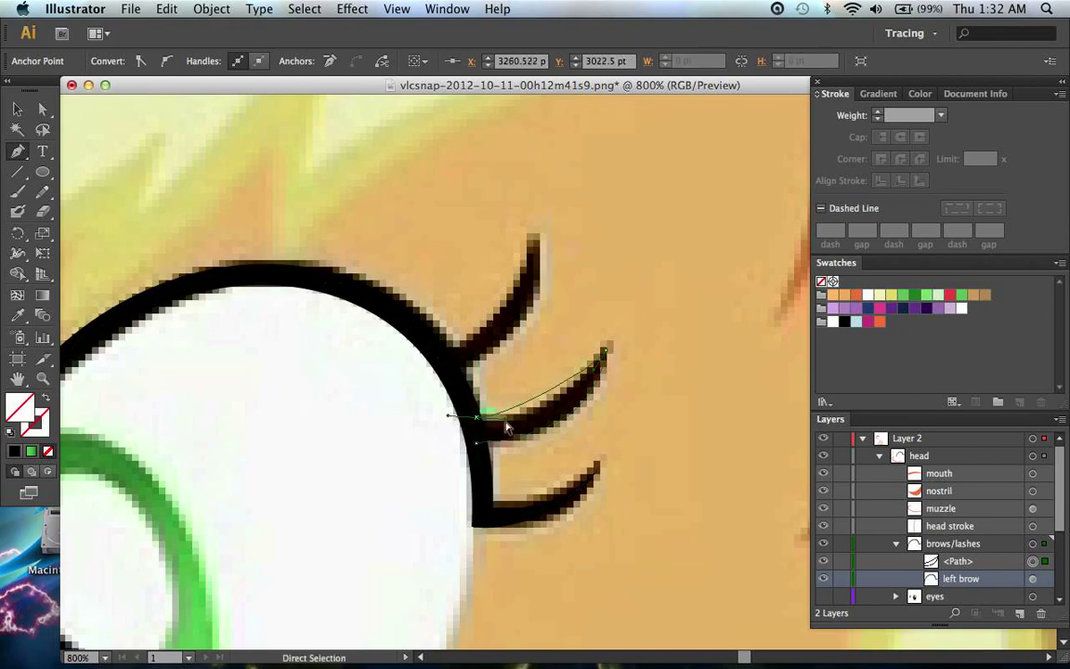
left_click_drag(529, 430, 521, 427)
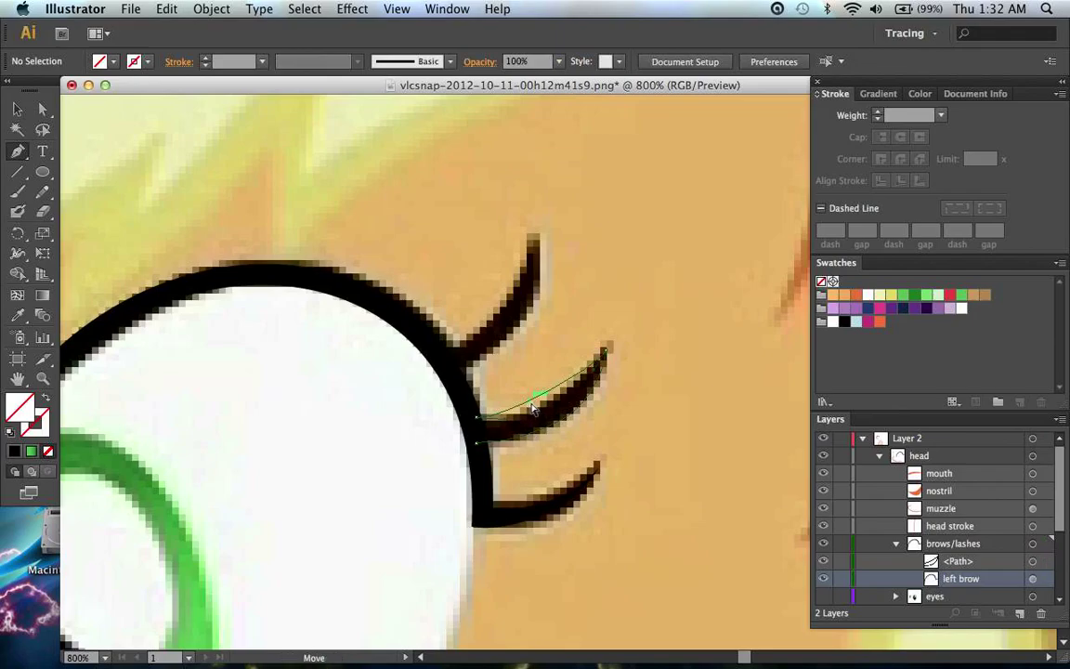
left_click(506, 426, "super")
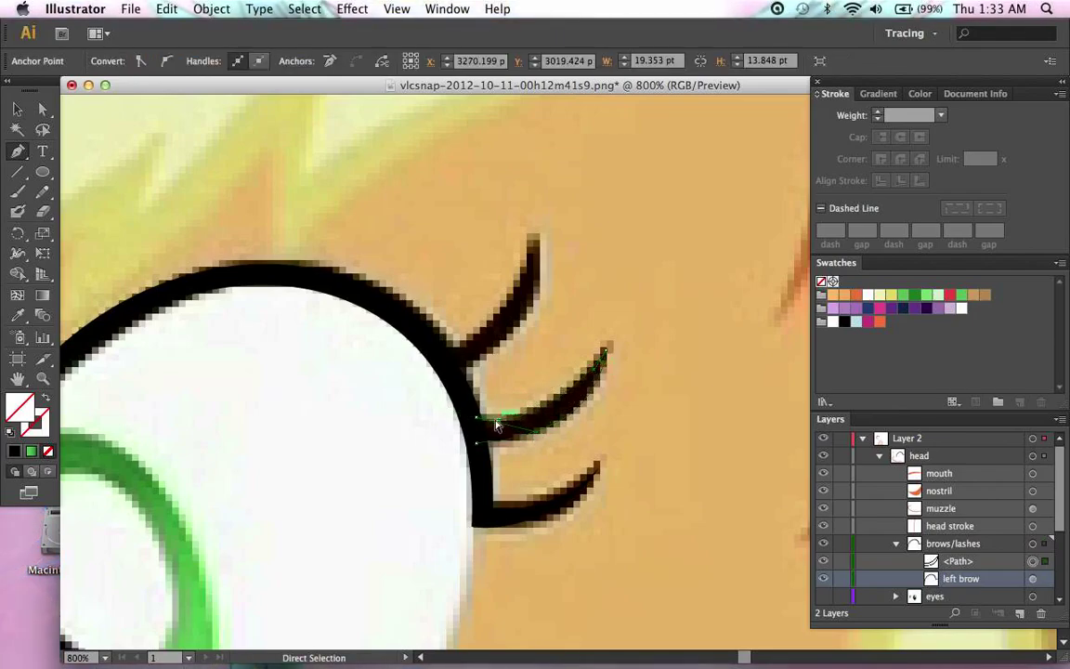
left_click(477, 419, "super")
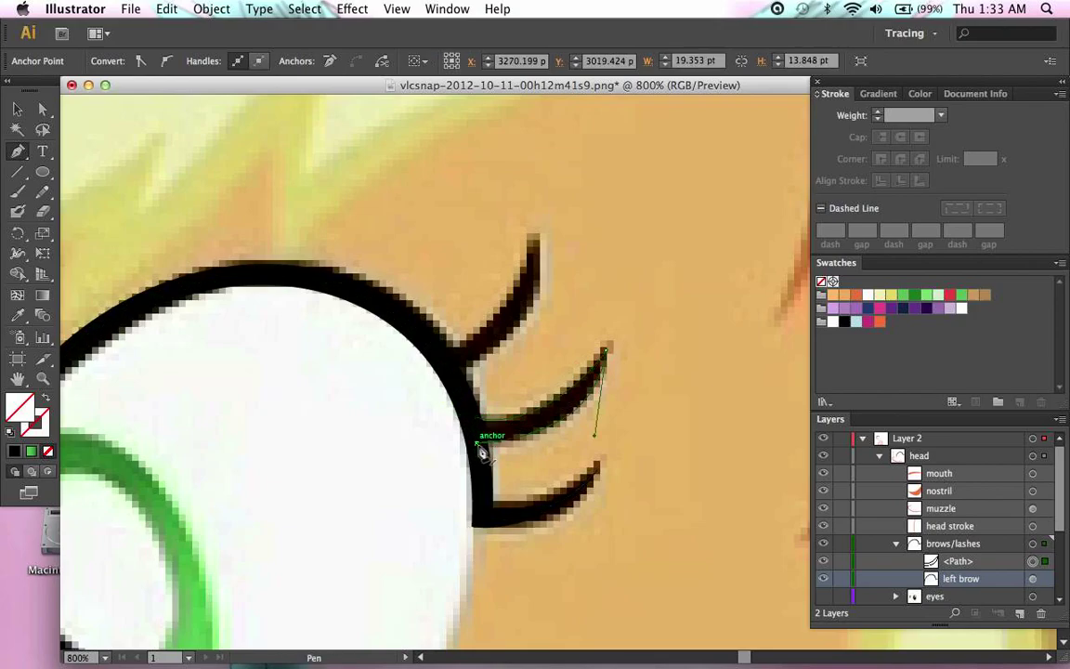
Step: Close the middle lash at its starting anchor, fill it black and deselect it
left_click(482, 452, "super")
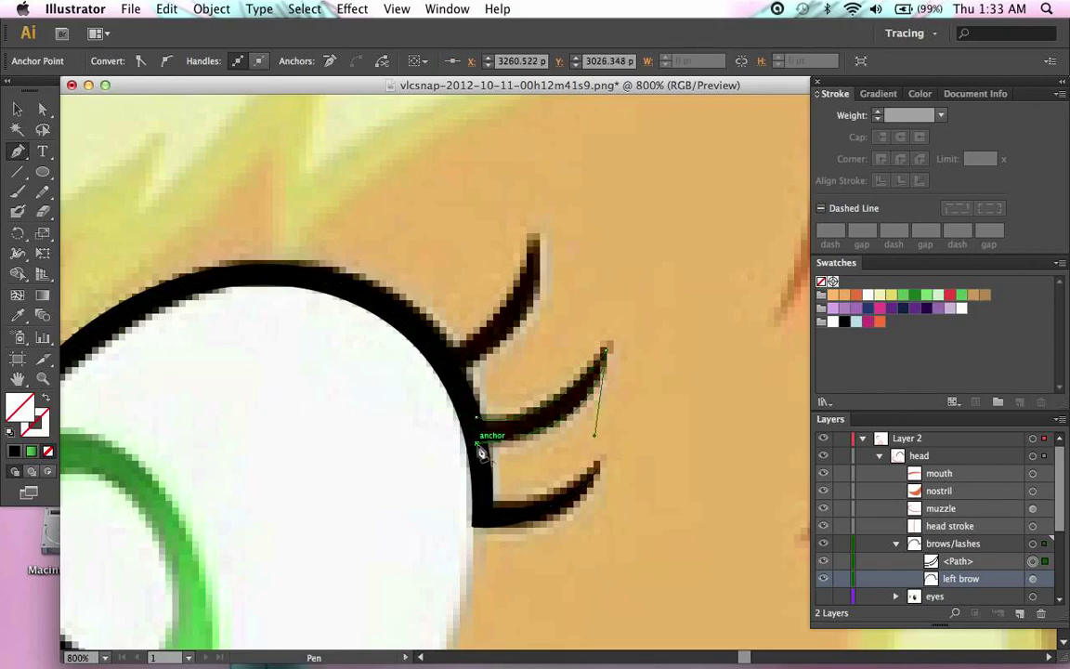
mouse_move(477, 442)
left_mouse_down()
mouse_move(477, 418)
mouse_move(486, 463)
mouse_move(492, 450)
mouse_move(478, 428)
left_mouse_up()
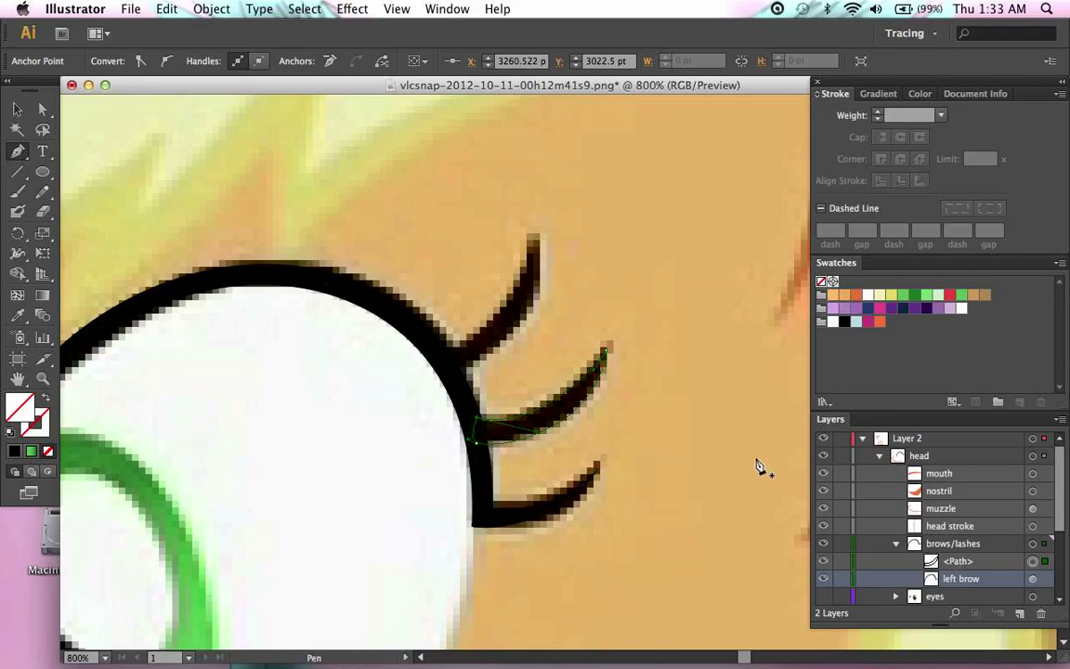
key("comma")
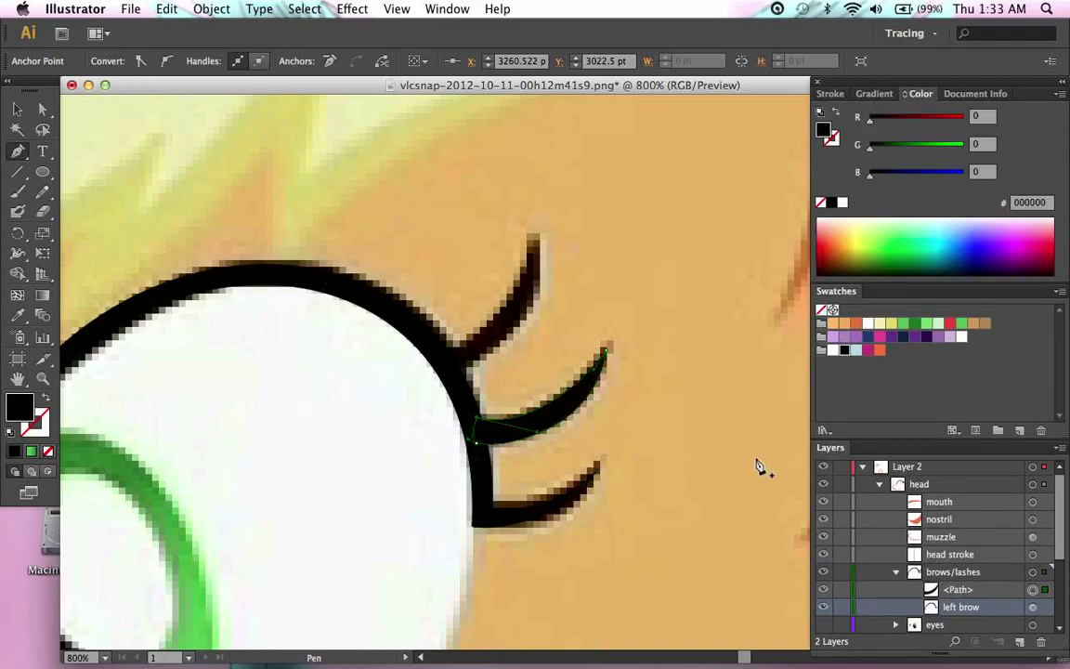
left_click(878, 94)
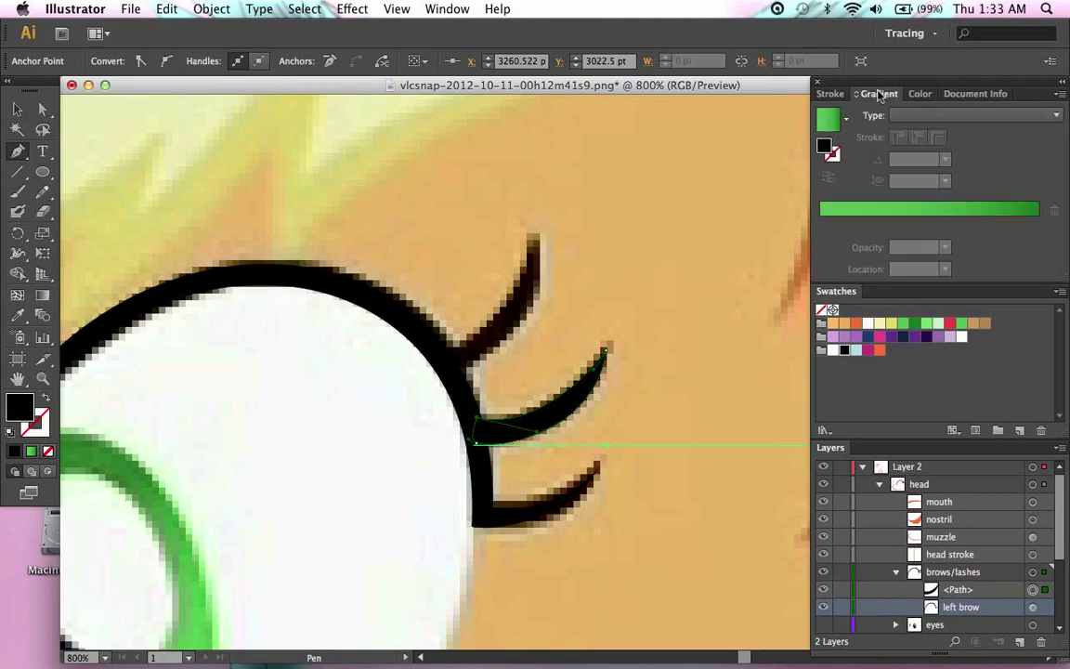
left_click(608, 523, "super")
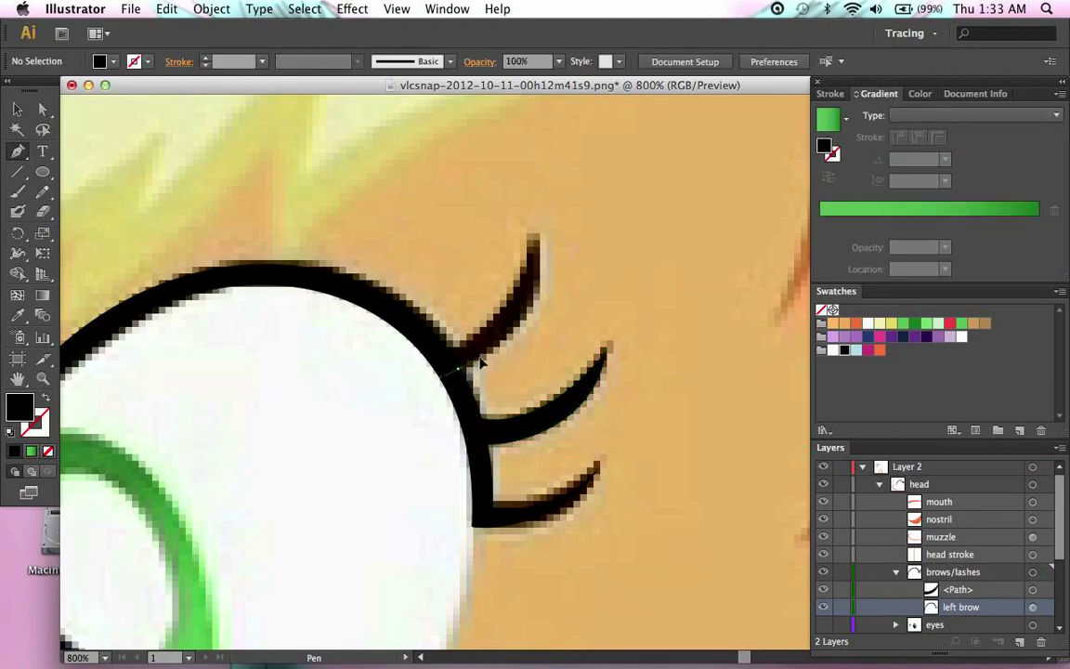
Step: Start a black-filled path for the uppermost lash, curving its lower edge from the brow line to the tip and bending the tip's outgoing handle back along the lash
left_click_drag(490, 362, 490, 362)
left_click(539, 239)
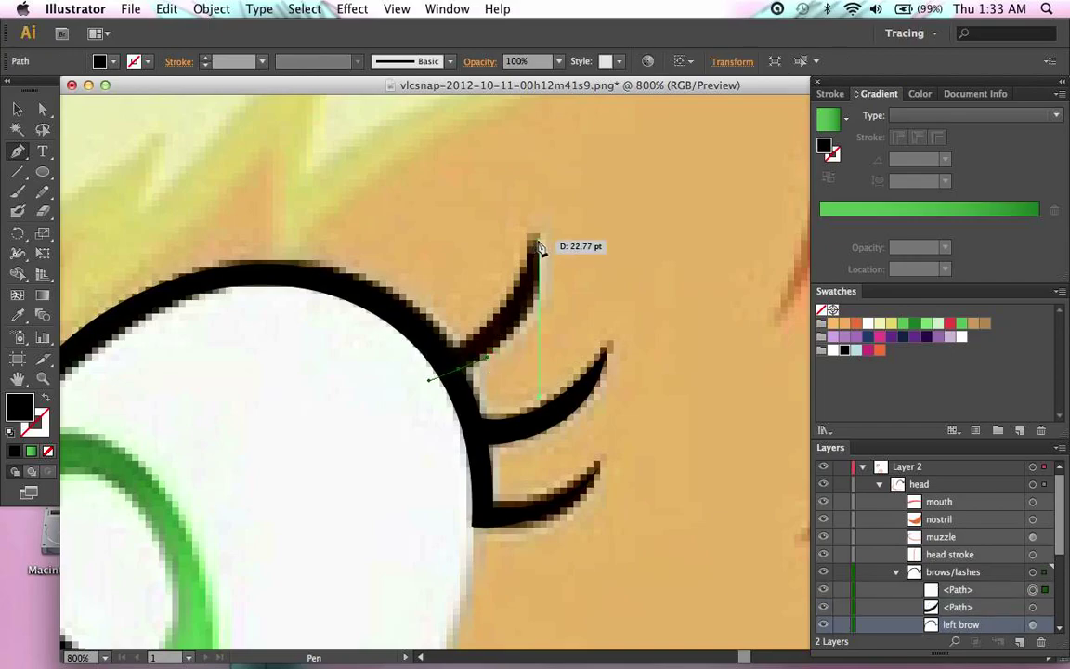
left_click_drag(537, 239, 540, 329)
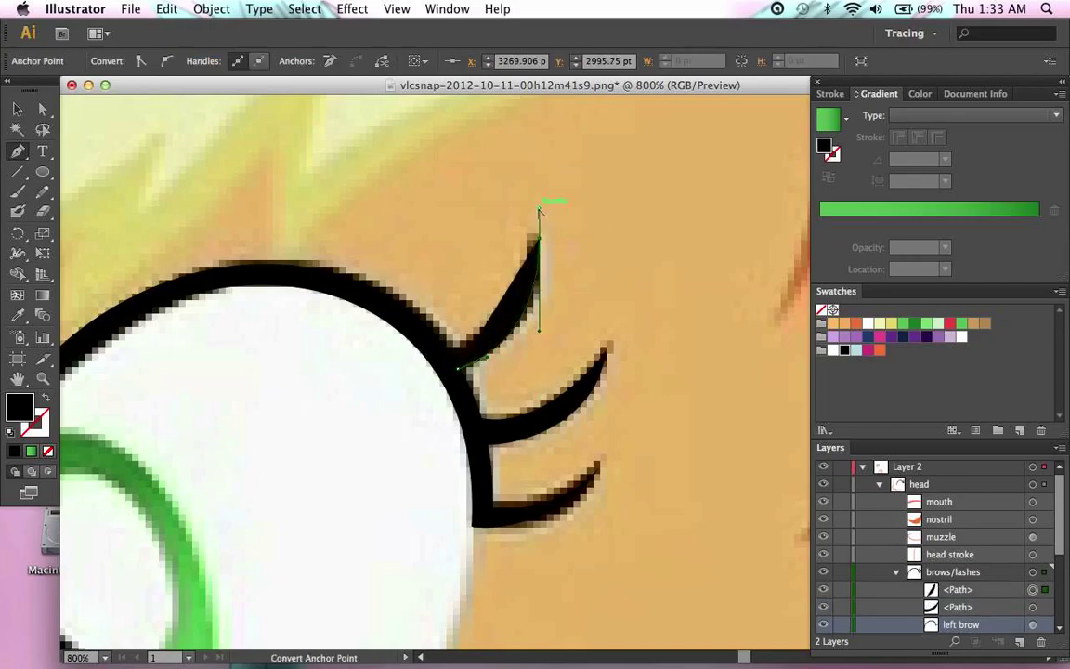
left_click_drag(538, 208, 523, 215)
left_click_drag(528, 263, 528, 264)
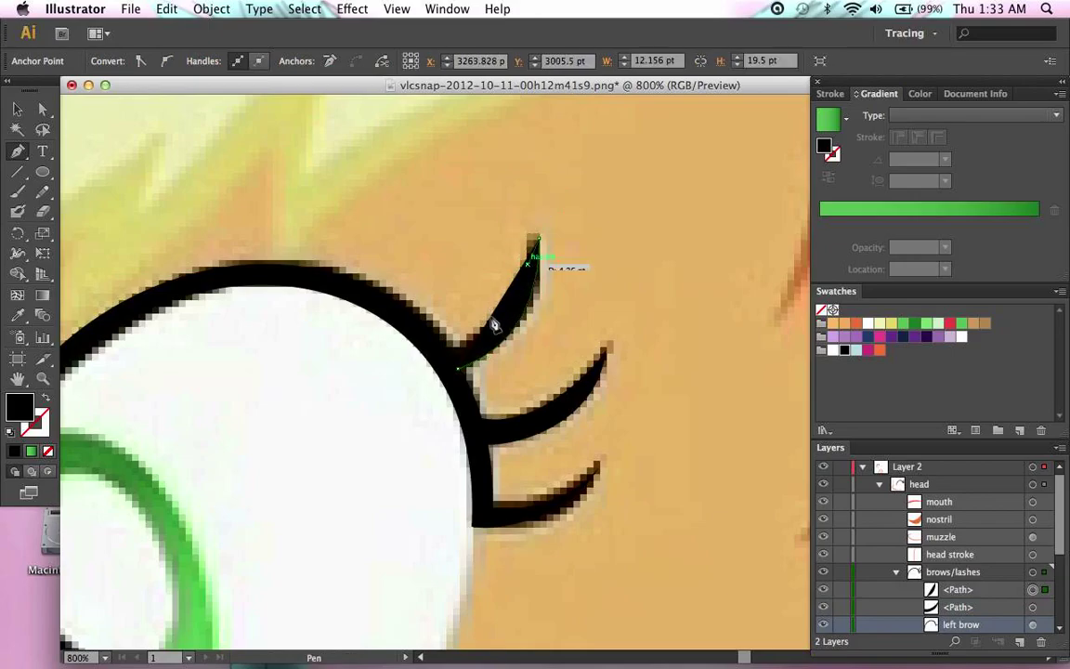
Step: Curve the uppermost lash's upper edge back to the brow line, close the path at its starting anchor and deselect it
left_click_drag(443, 350, 484, 350)
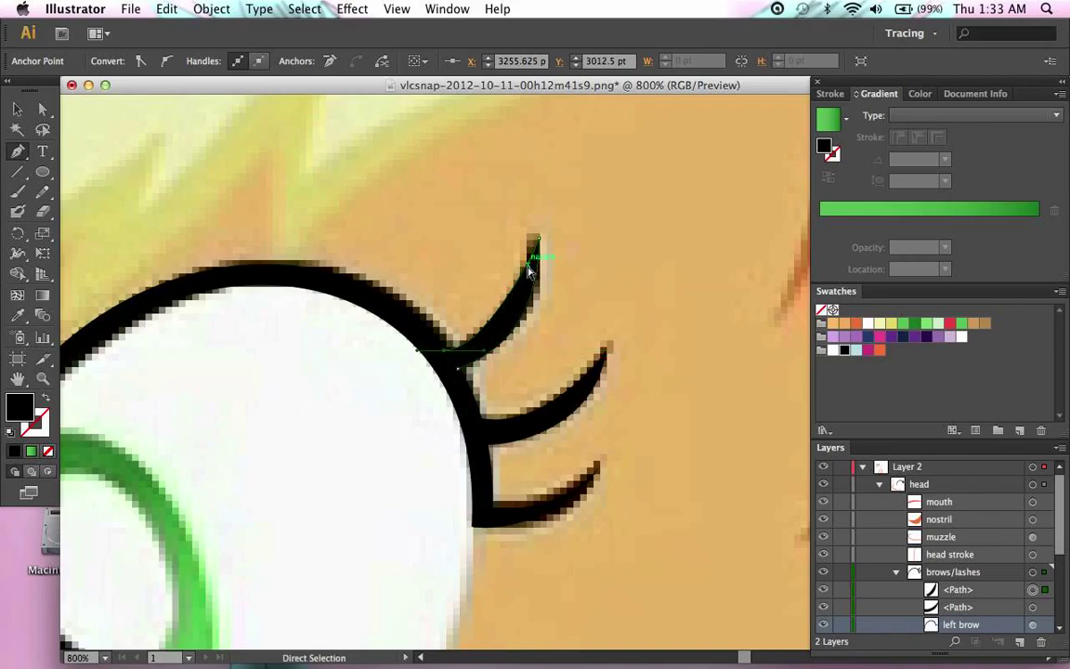
left_click_drag(524, 270, 576, 306)
left_click(575, 306, "super")
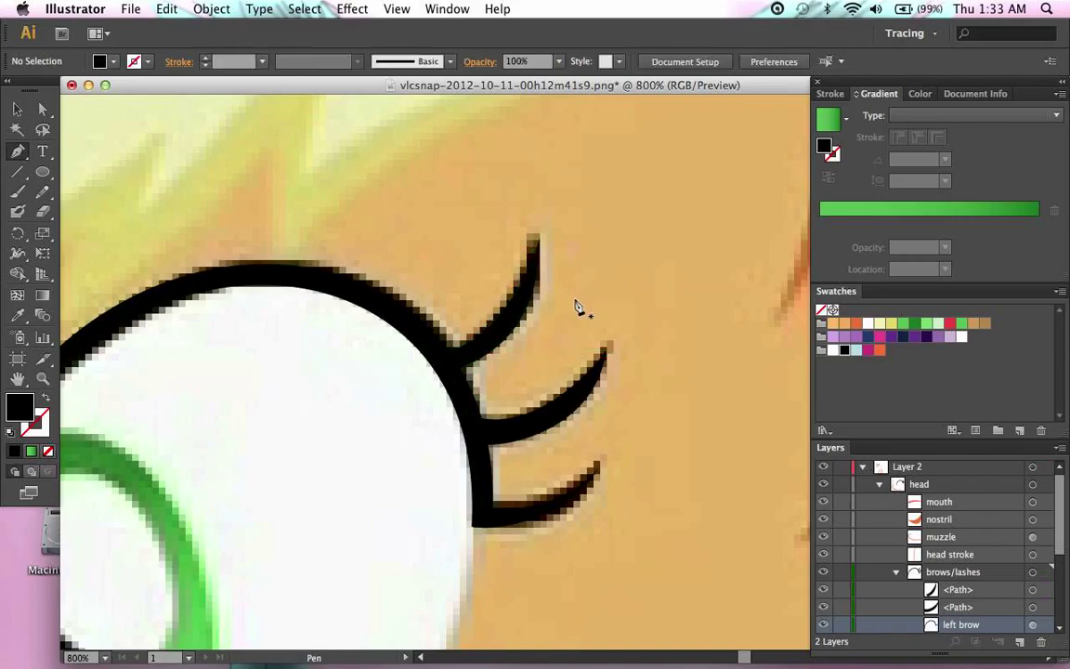
left_click(444, 356, "super")
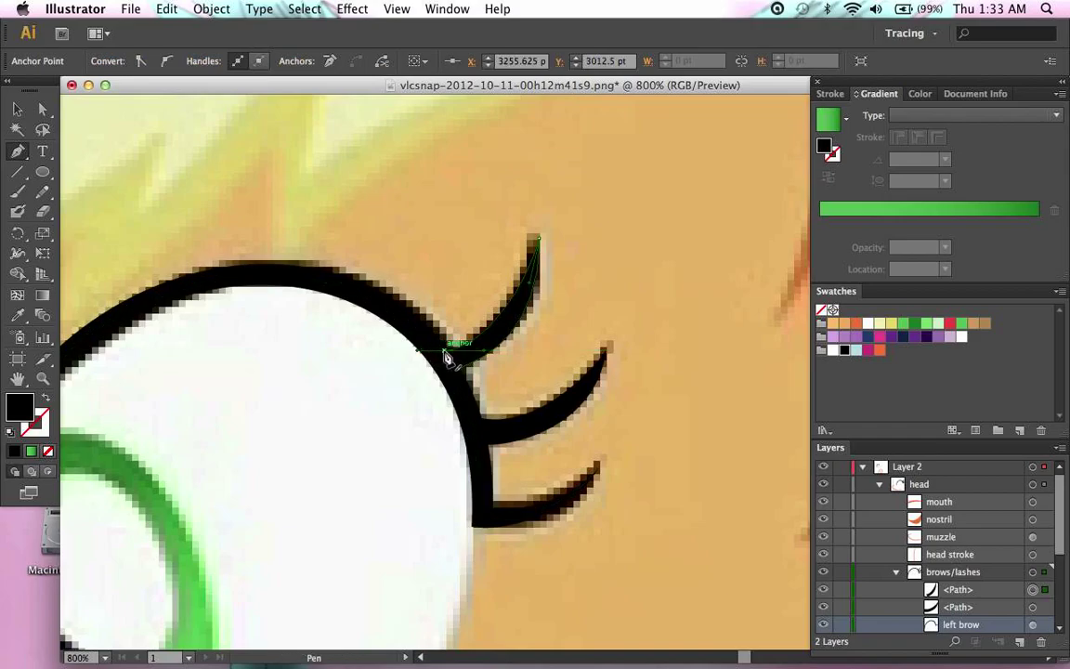
left_click_drag(444, 350, 426, 354)
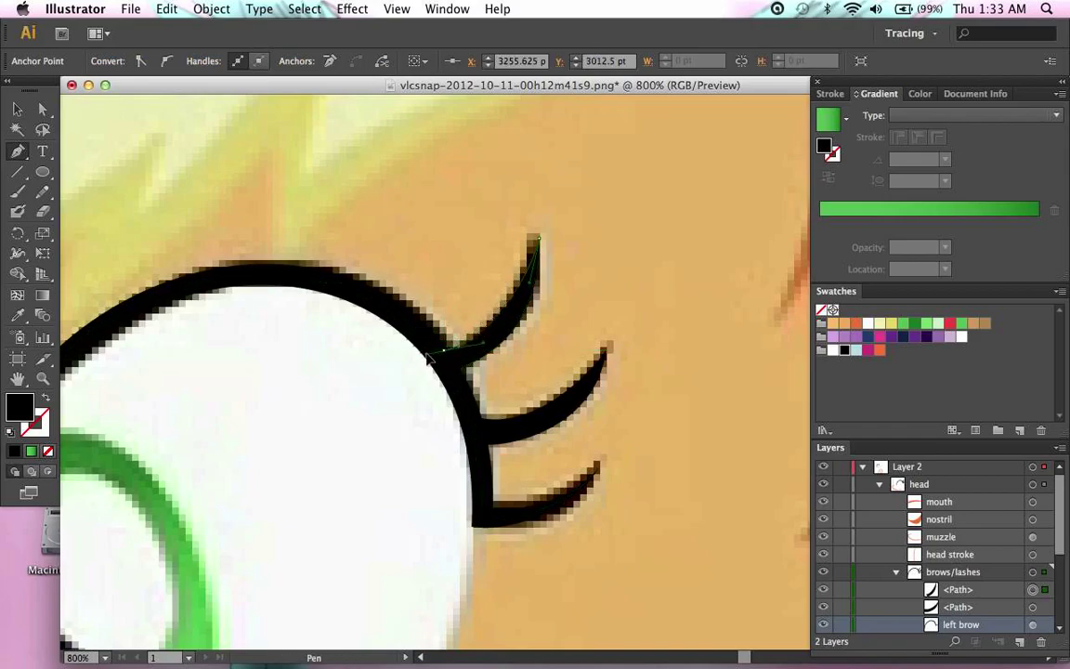
left_click(459, 371)
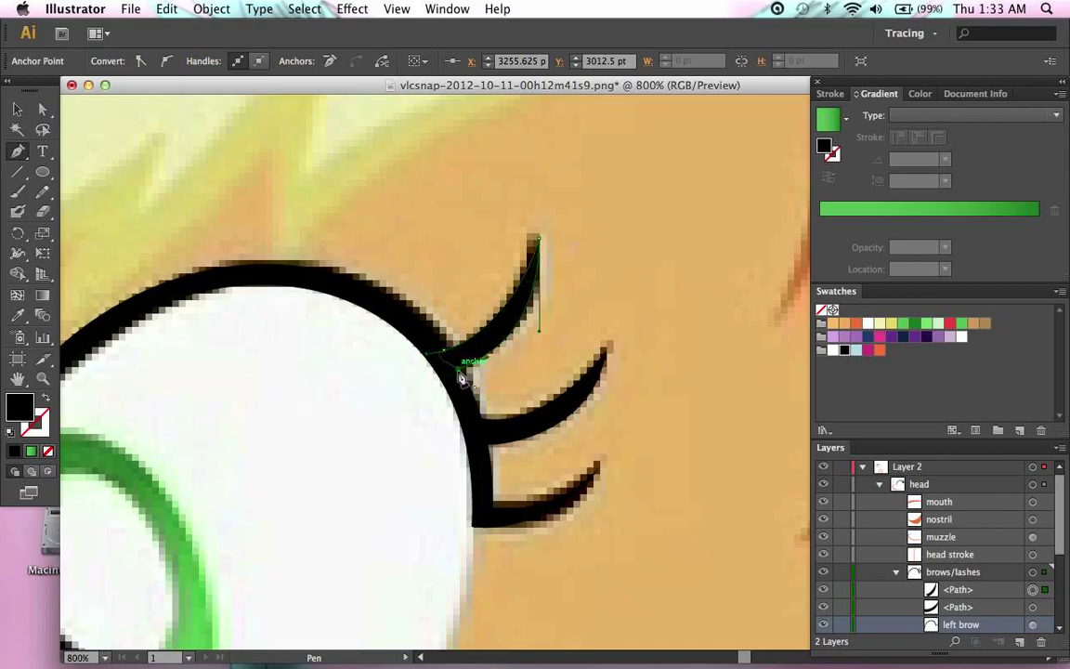
left_click(501, 379, "super")
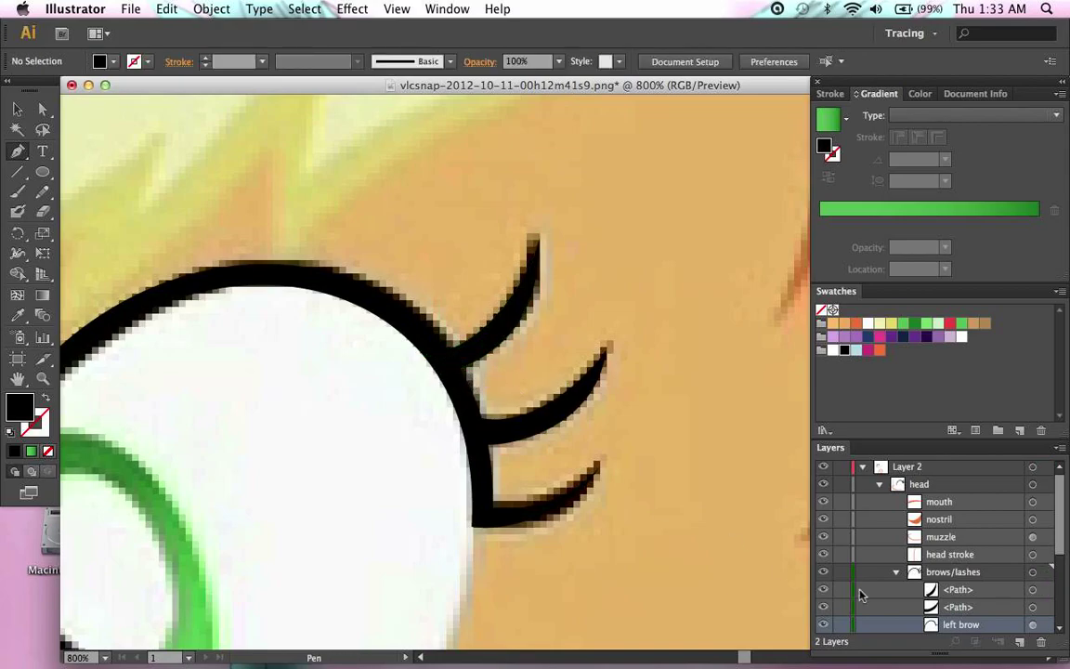
Step: Draw a curved path along the far eye's black edge from its lower end up into the hair, with a black stroke and no fill
key("super+minus")
key("super+minus")
key("super+minus")
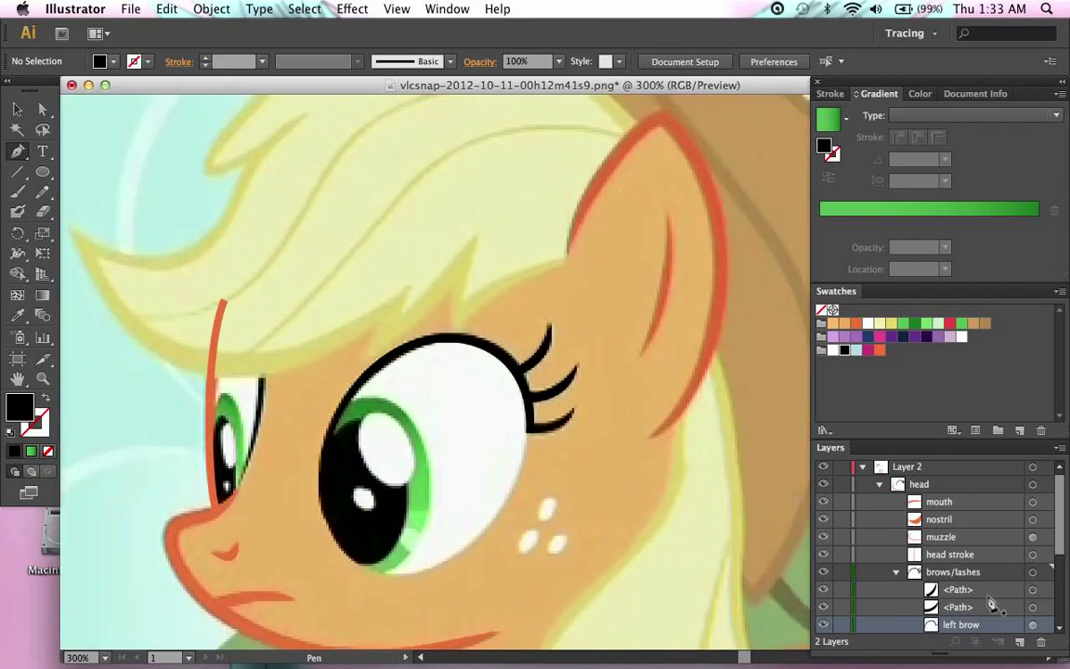
scroll(571, 531, "left", 10)
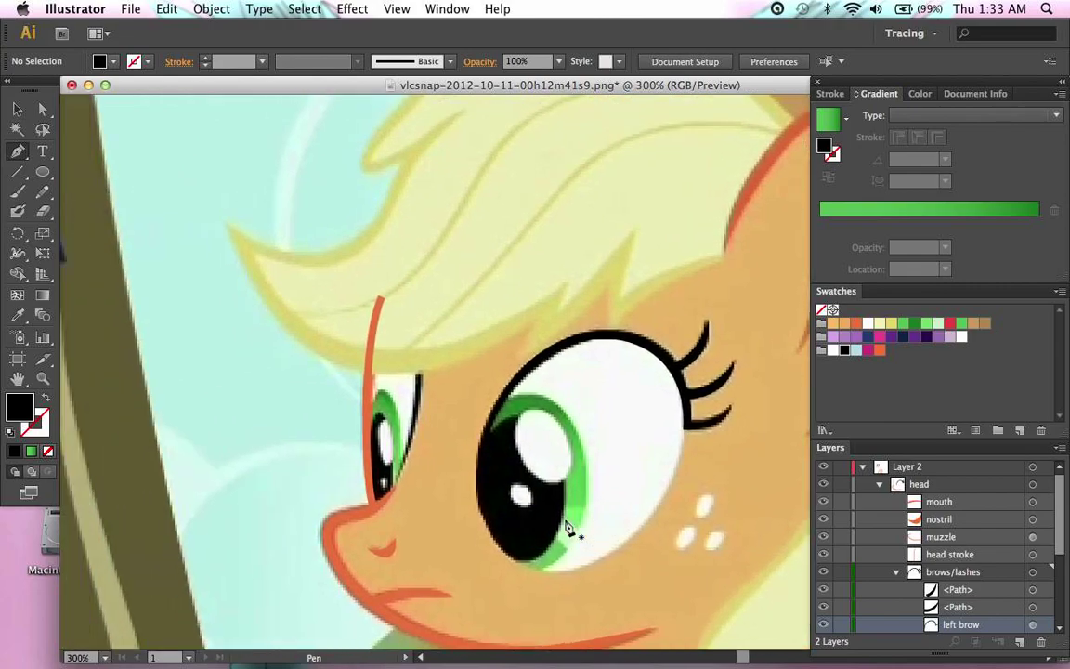
key("super+plus")
key("super+plus")
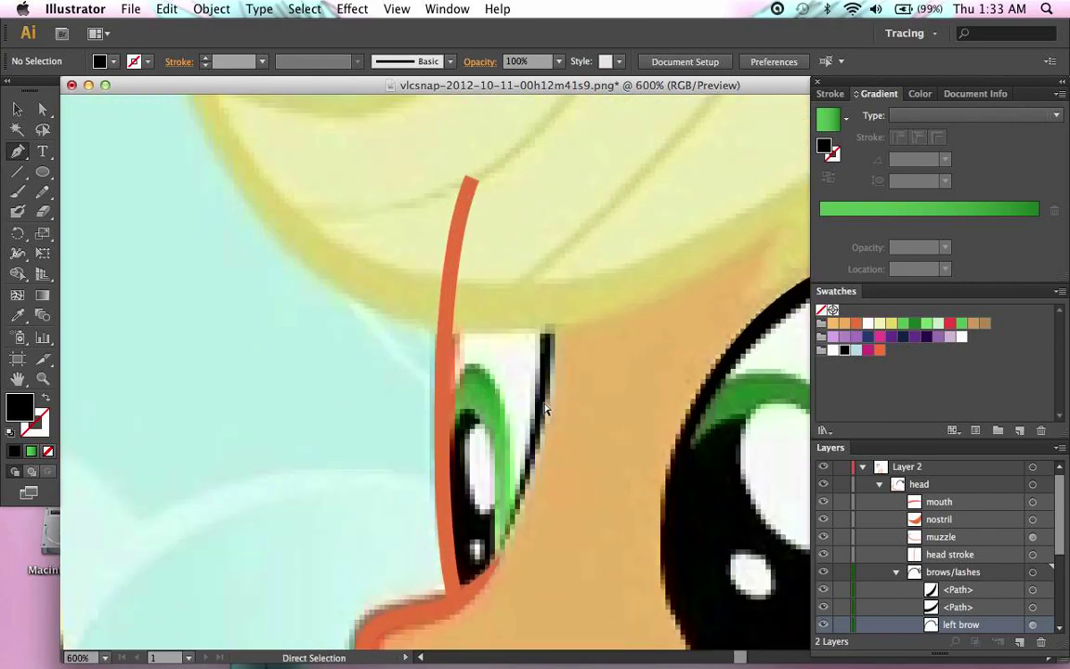
scroll(547, 409, "down", 3)
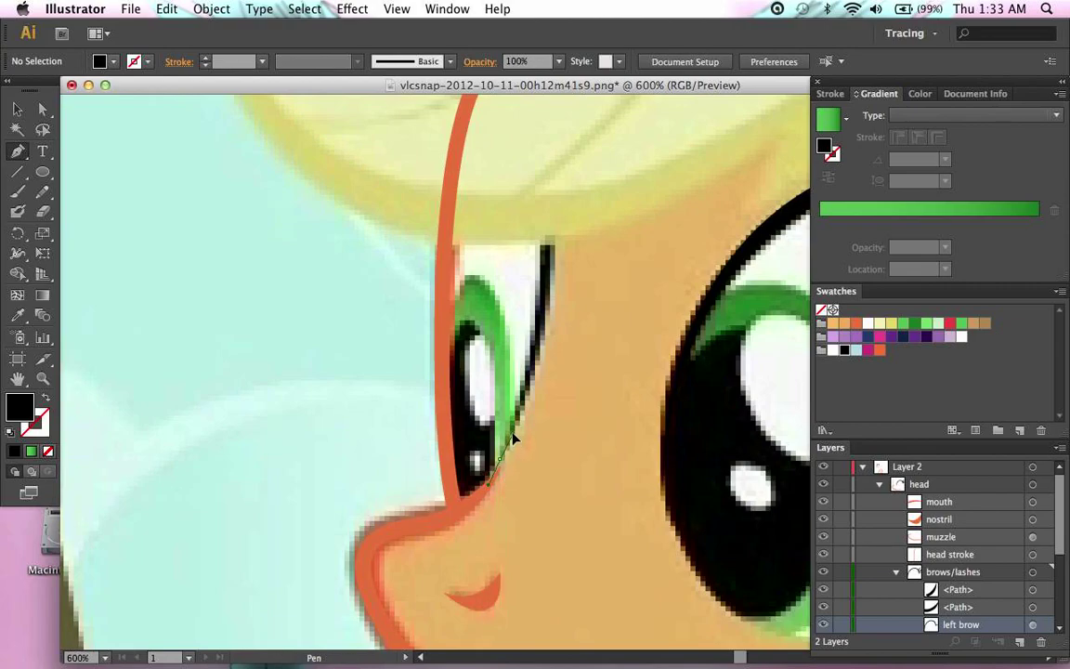
left_click(513, 435)
left_click_drag(547, 222, 545, 181)
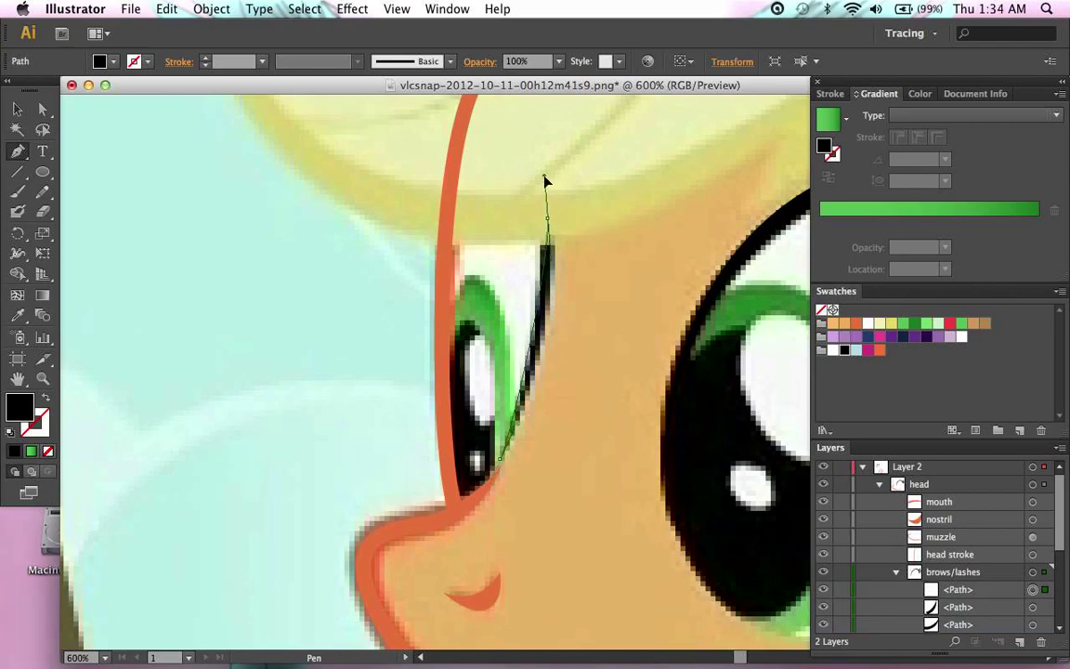
left_click_drag(551, 266, 551, 331)
key("shift+x")
Step: Set the stroke weight of the far eye's brow line to 3 pt
left_click(835, 94)
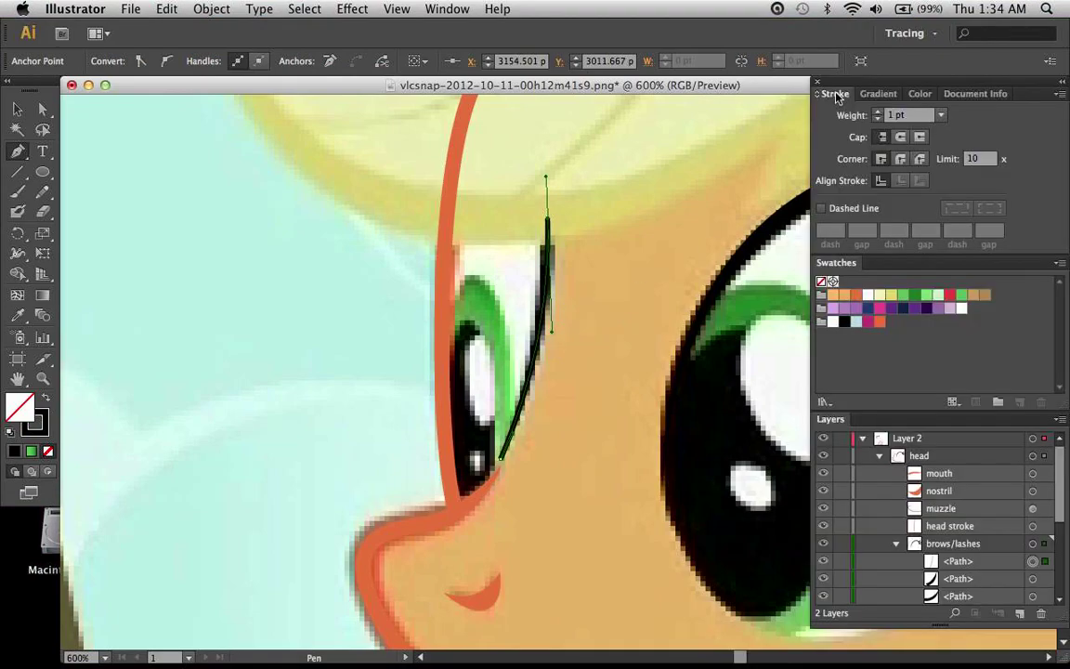
left_click(940, 114)
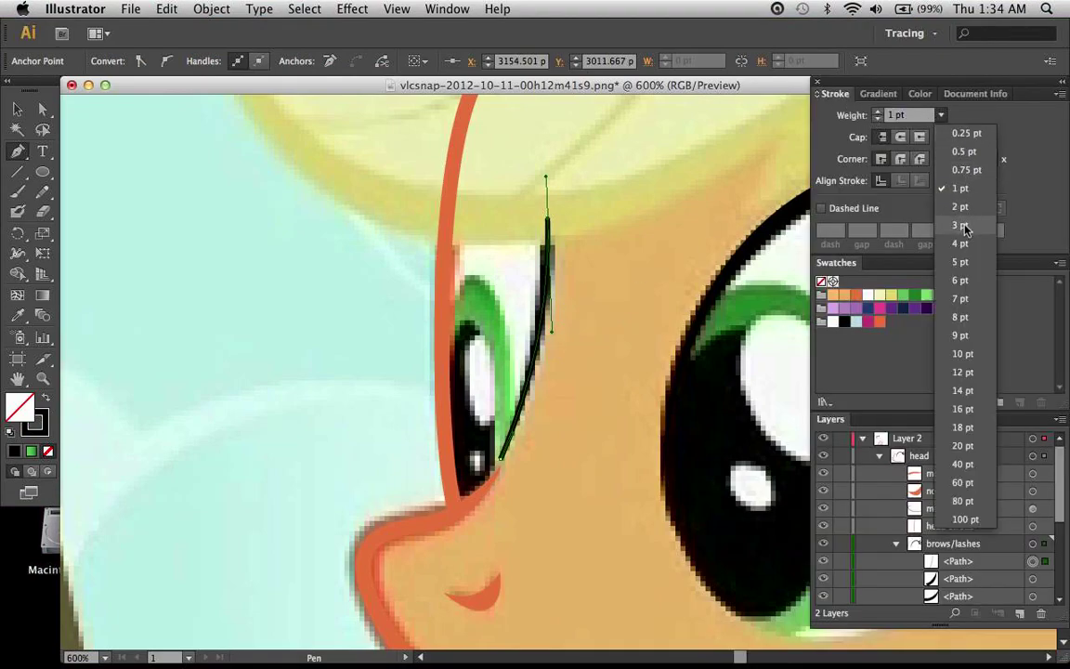
left_click(962, 225)
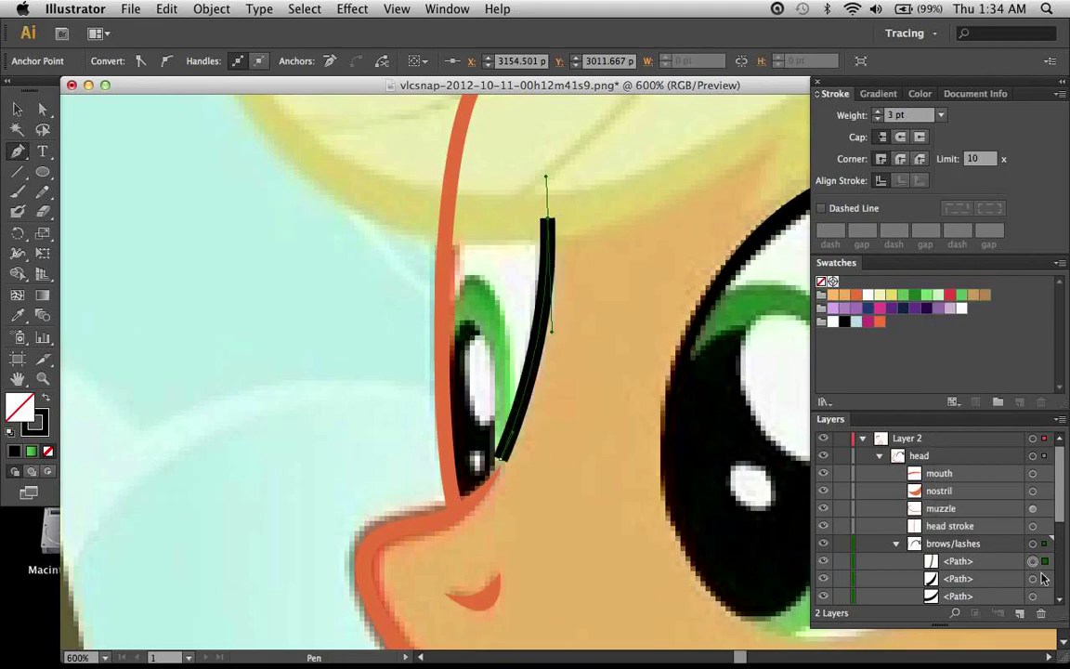
Step: Try the lens-shaped width profile on the far eye's whole brow line and undo it
left_click(1009, 567)
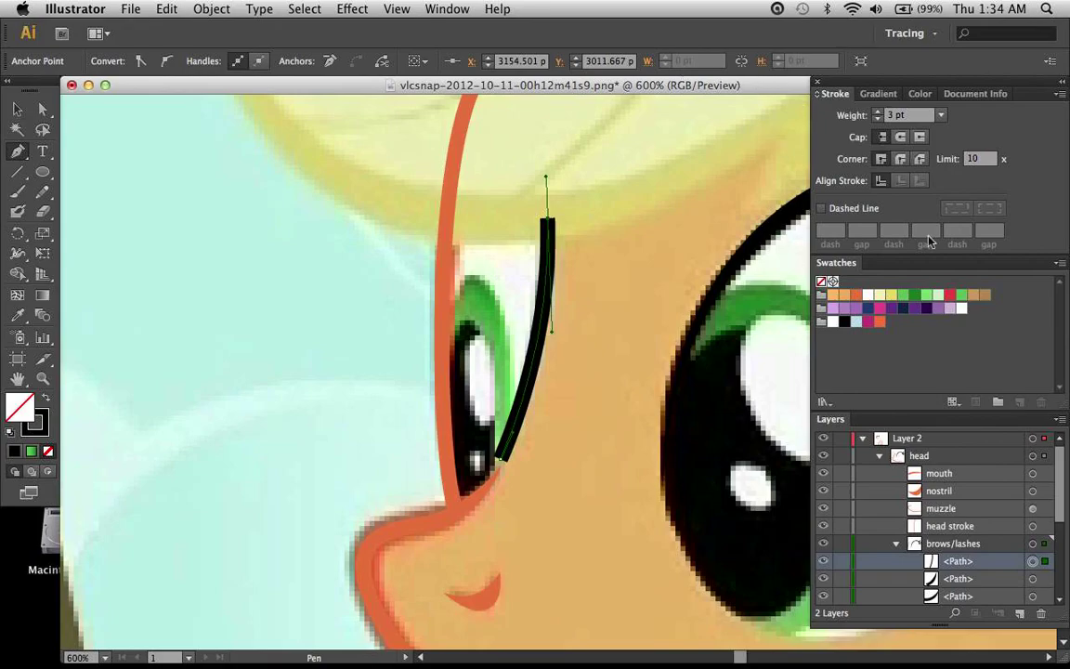
left_click(1032, 562)
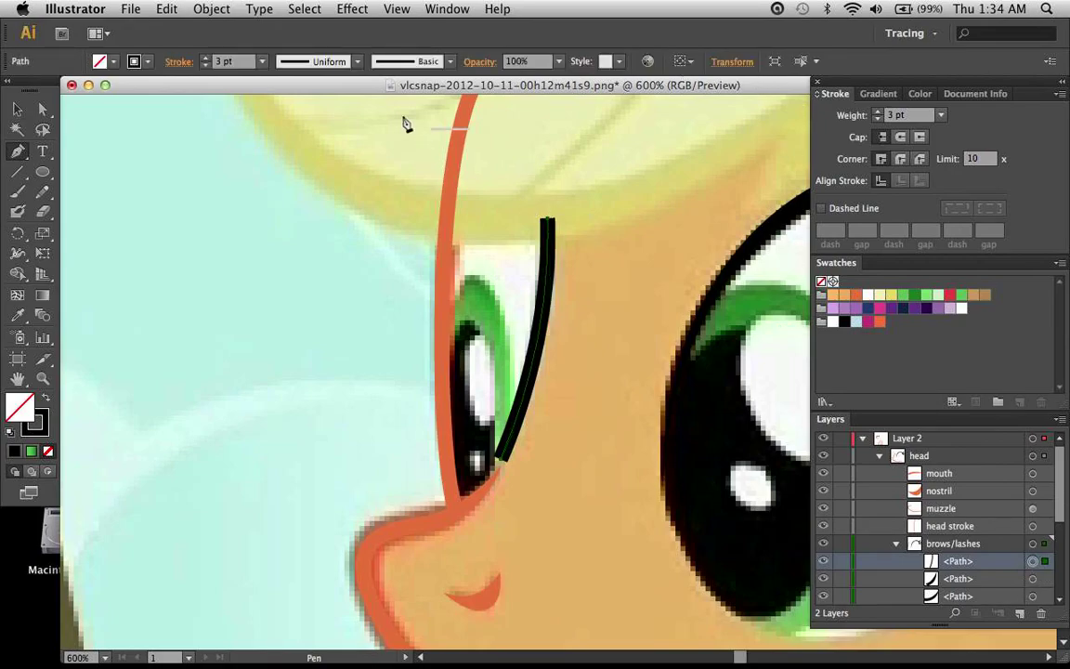
left_click(358, 62)
left_click(297, 115)
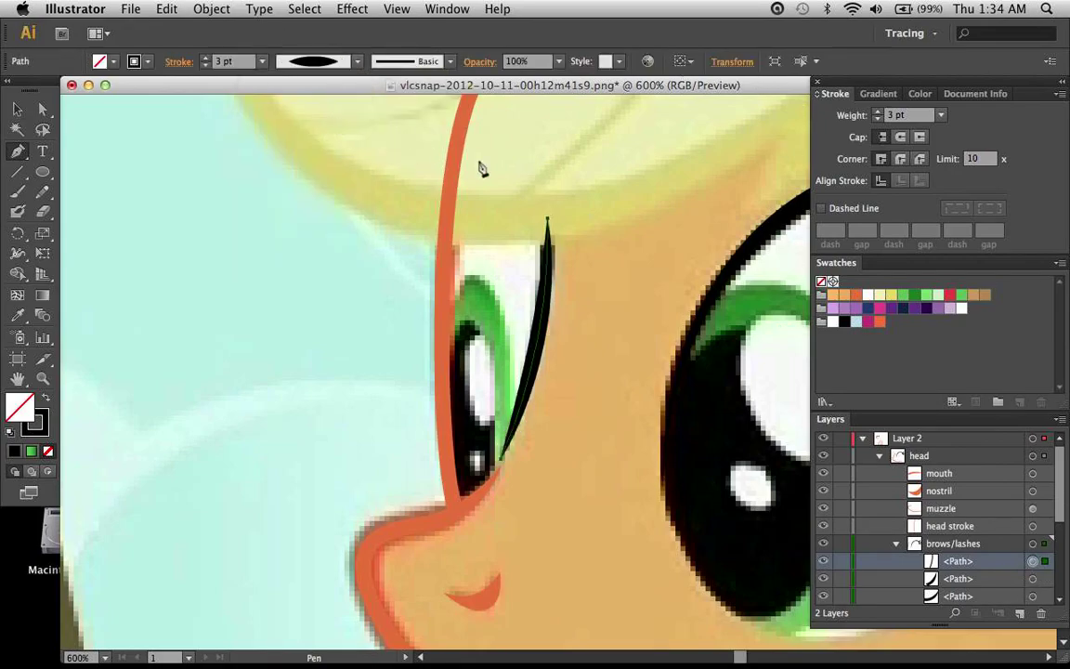
key("a")
key("super+z")
left_click(338, 63)
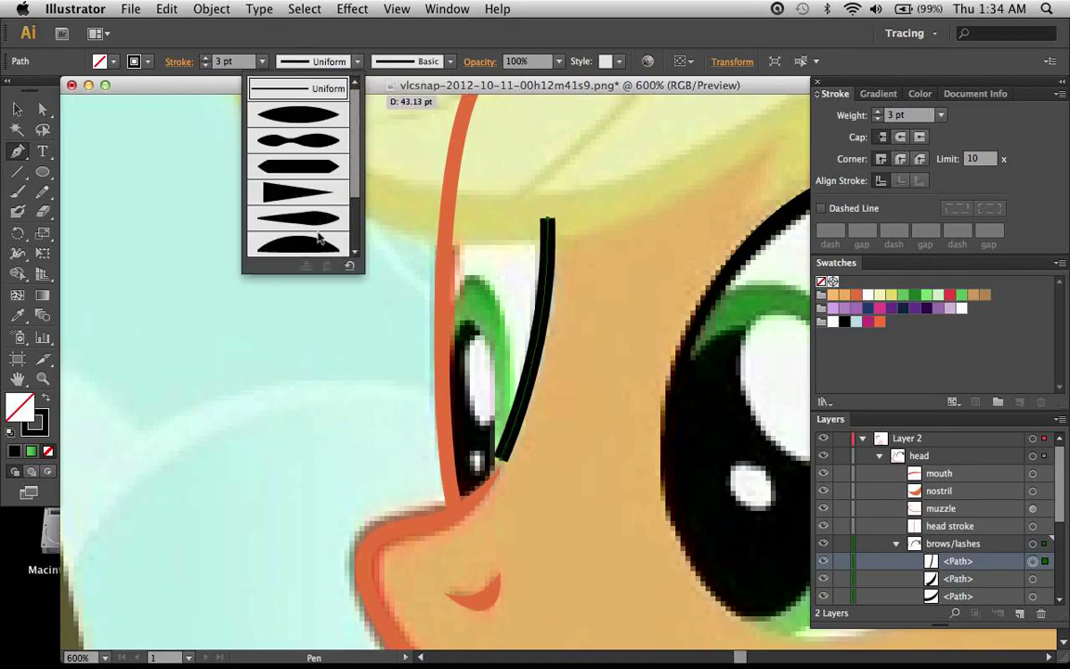
scroll(327, 214, "down", 3)
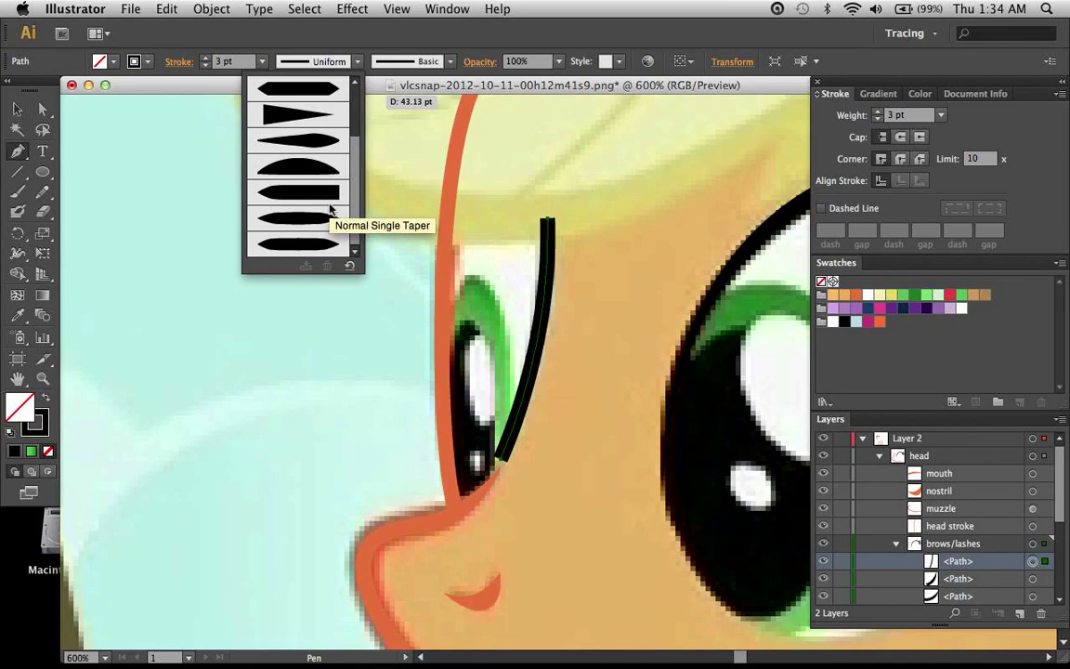
scroll(330, 211, "up", 3)
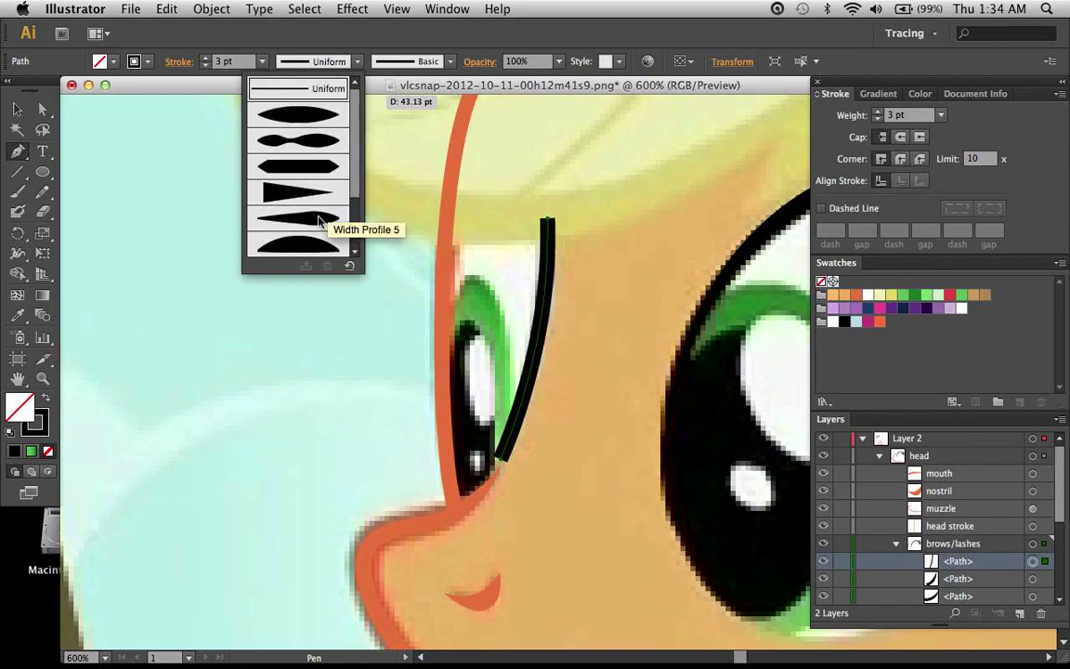
key("Escape")
Step: Set the stroke weight of the far eye's brow line to 2 pt
key("super")
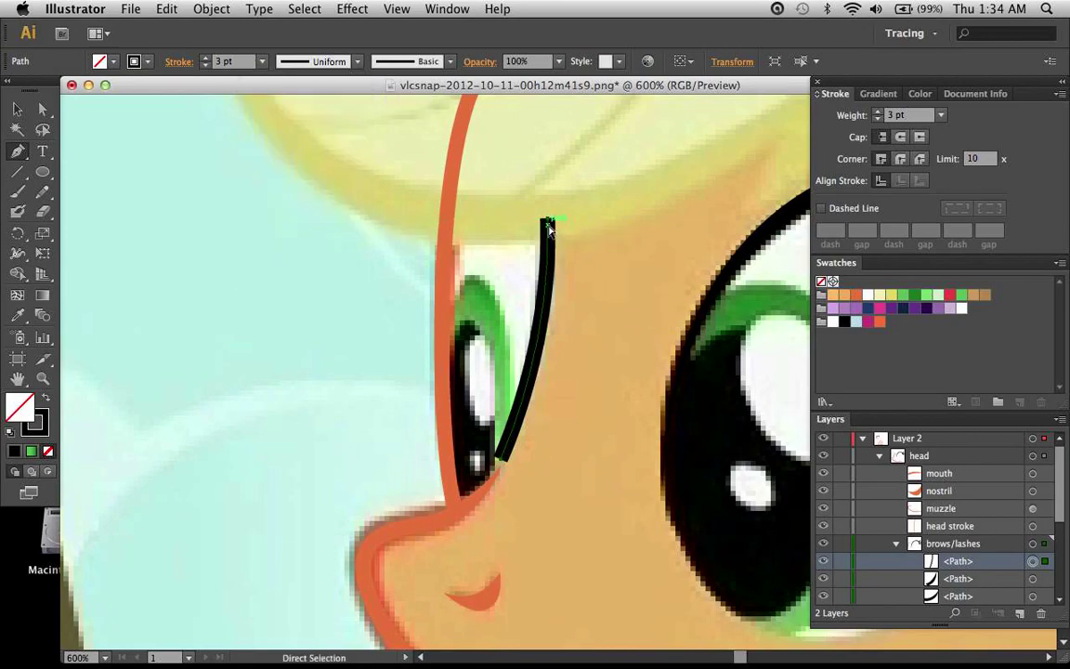
left_click(940, 114)
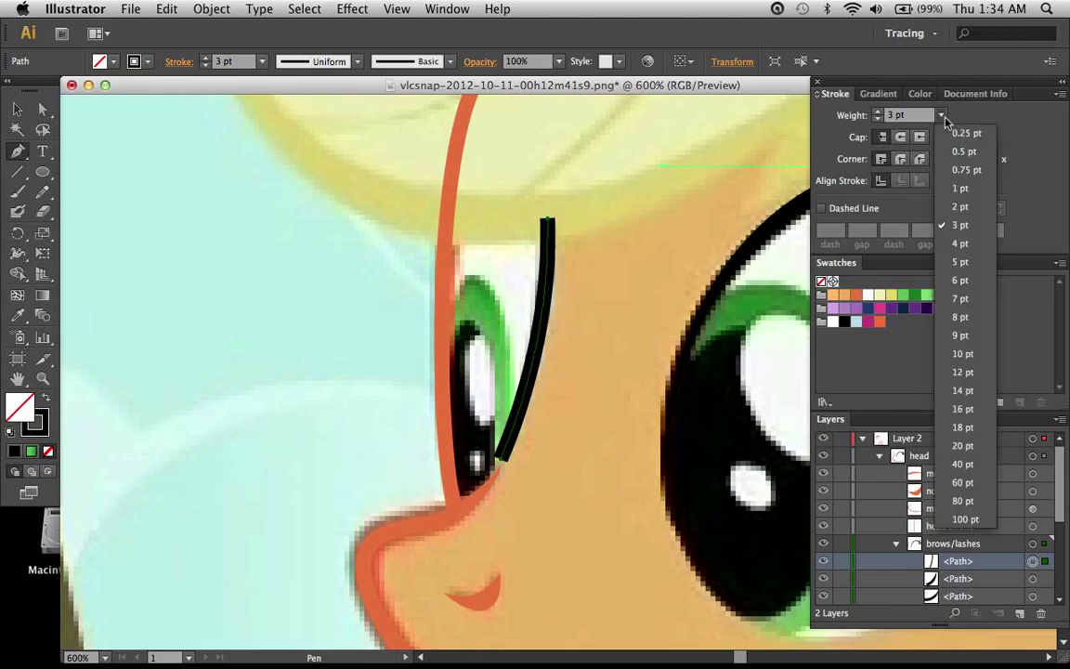
left_click(957, 204)
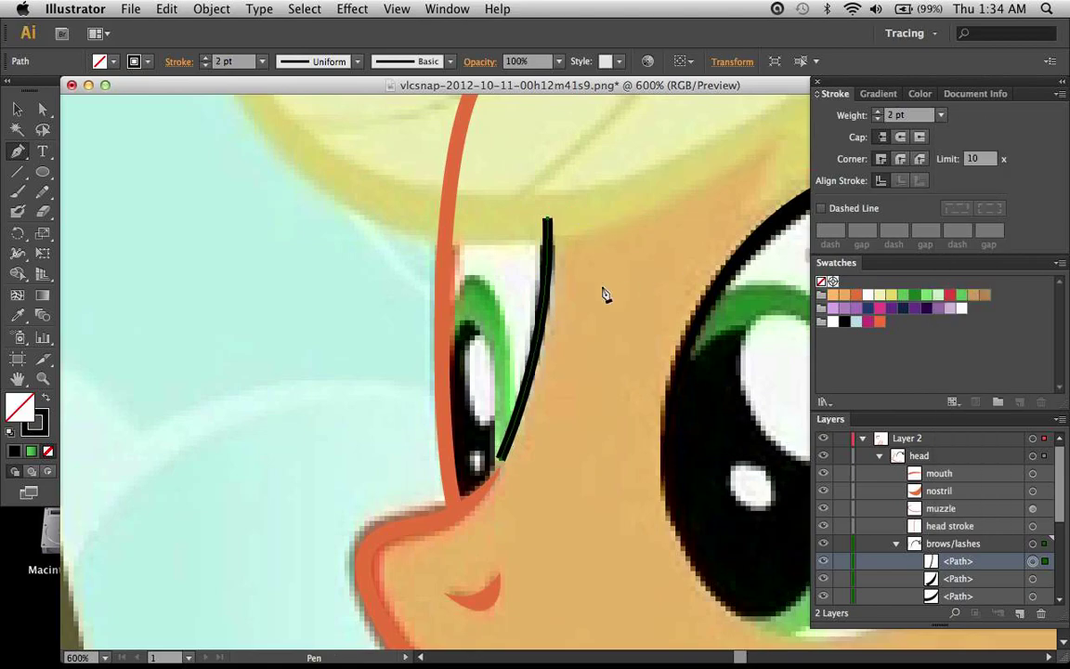
Step: Taper the far eye's brow line by adding a width point with 0 total width at its lower end, and deselect it
key("shift+w")
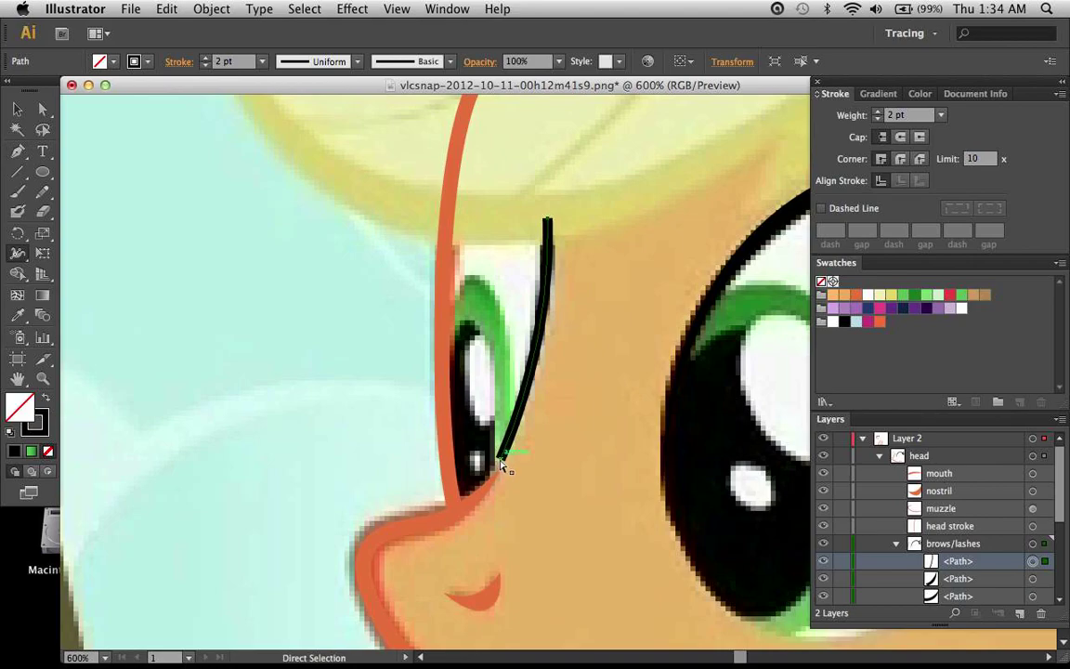
left_click(502, 465)
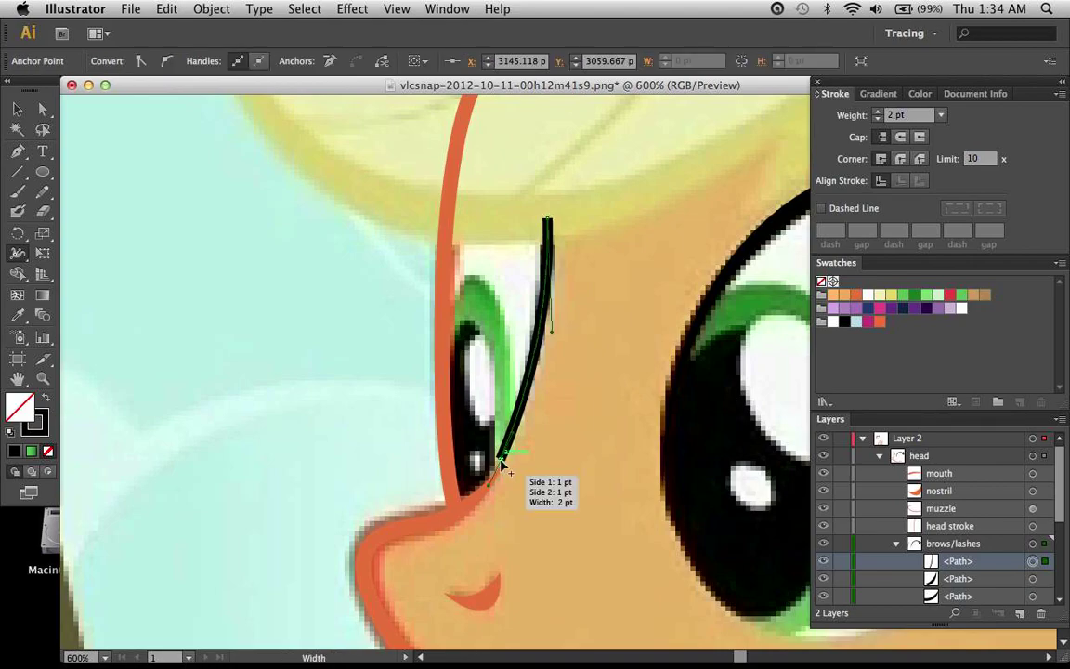
double_click(502, 465)
type("0")
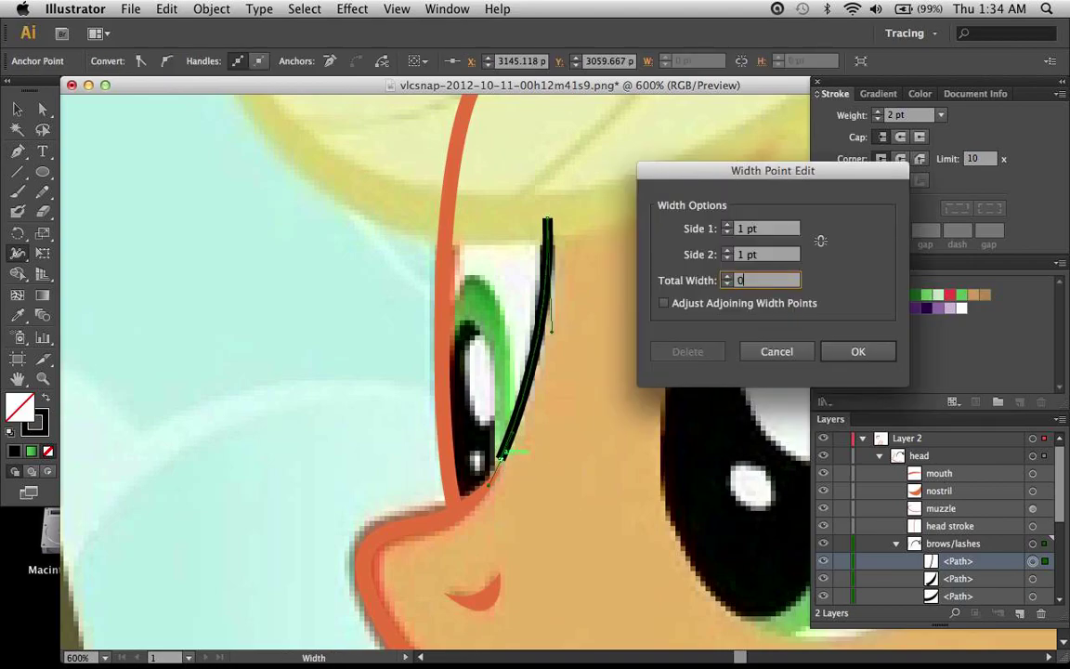
key("Return")
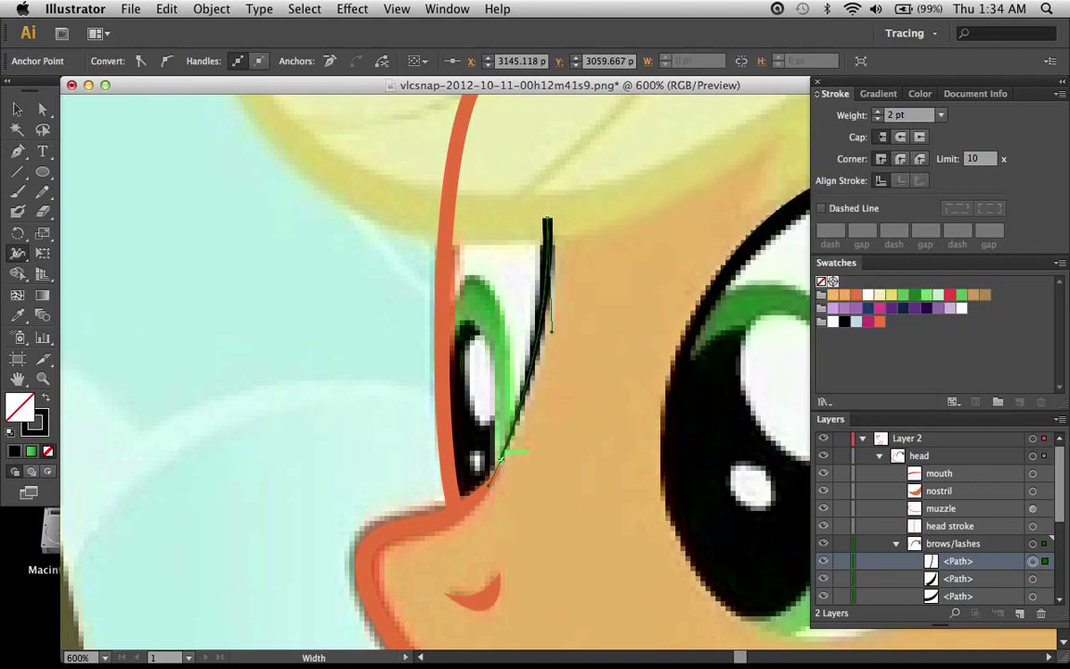
left_click(554, 446, "super")
Step: Move the brow line's lower anchor slightly down to the muzzle outline, check its fit up close and deselect it
scroll(553, 448, "right", 1)
key("a")
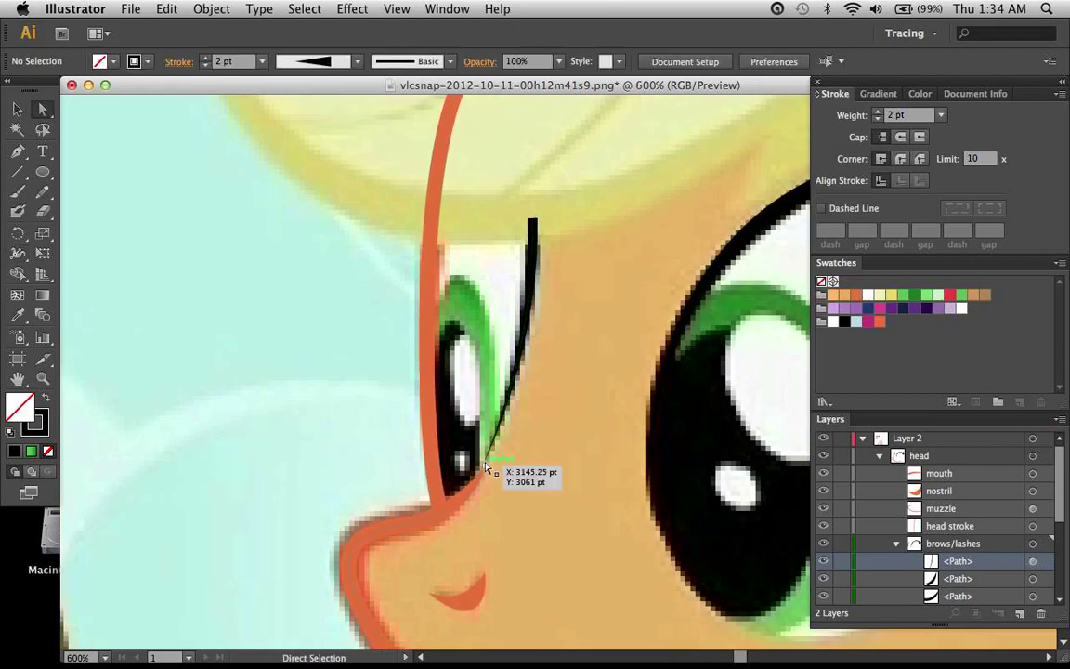
left_click(487, 466)
left_click_drag(487, 466, 486, 471)
key("super+equal")
key("super+equal")
key("super+equal")
scroll(483, 469, "down", 3)
scroll(483, 469, "left", 2)
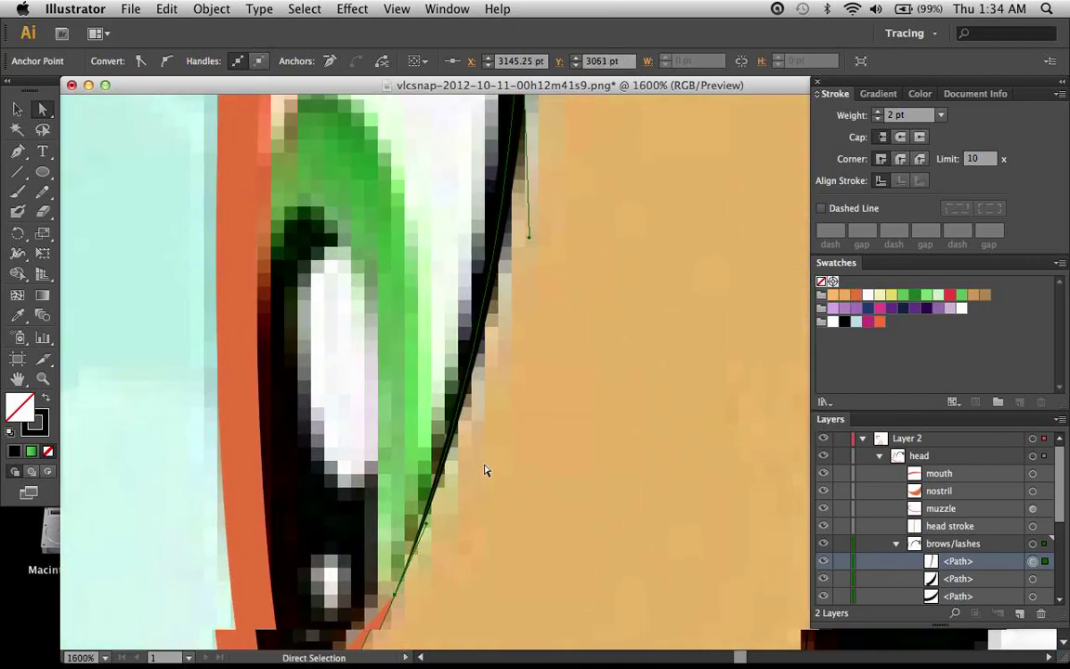
scroll(478, 480, "up", 3)
scroll(479, 480, "right", 2)
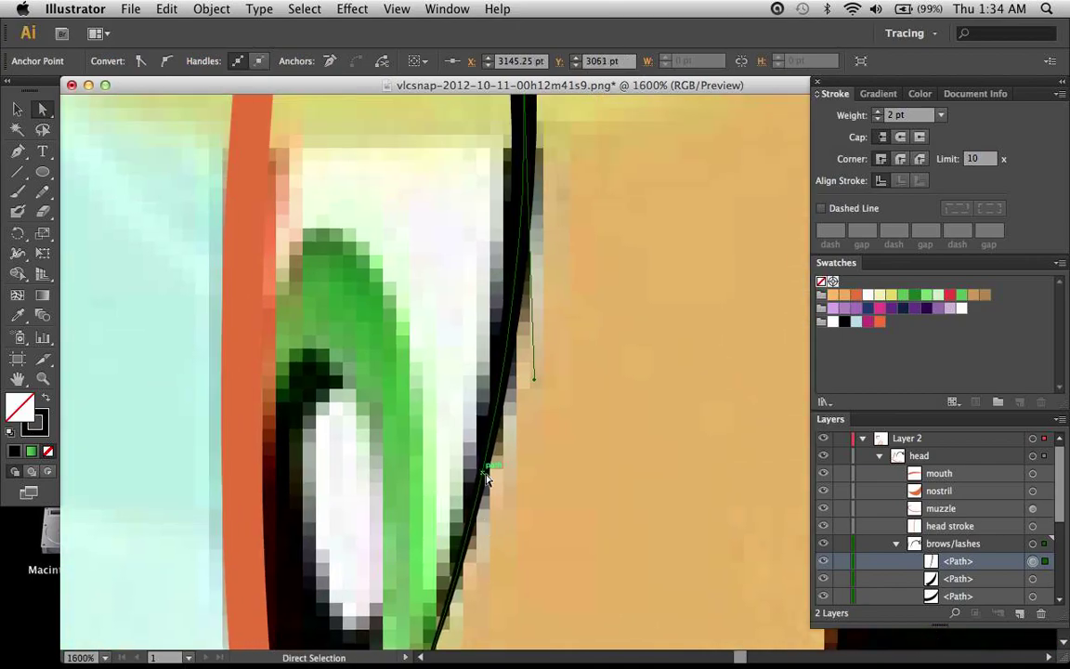
key("super+minus")
key("super+minus")
key("super+minus")
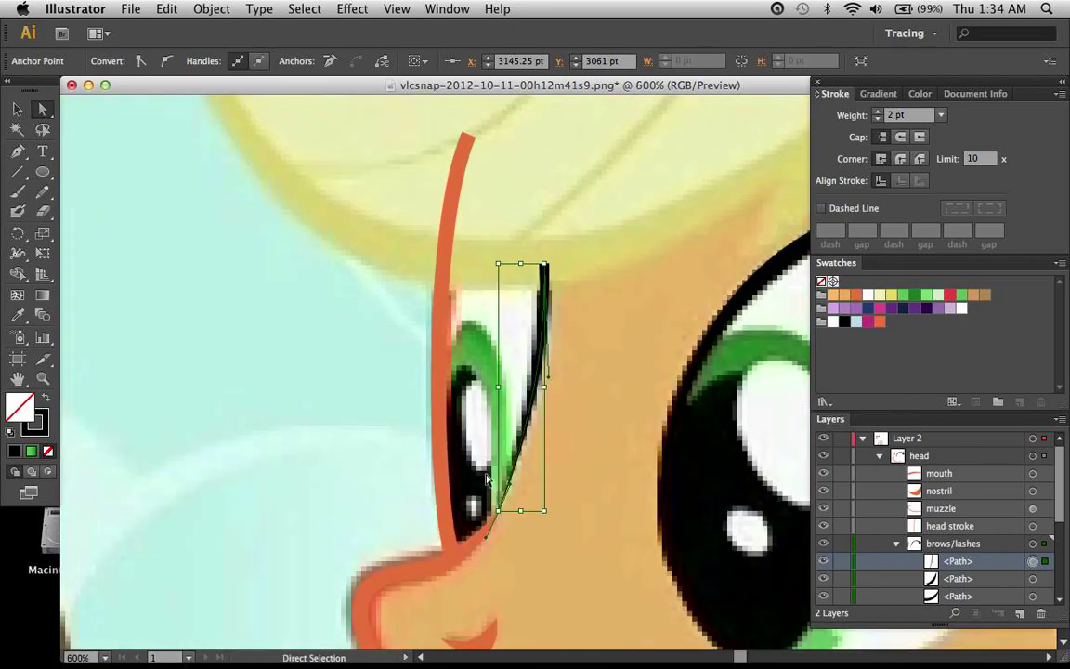
left_click(676, 489)
Step: Show the eyes layer and set the far eye's brow line to a 3 pt stroke weight
scroll(864, 571, "down", 3)
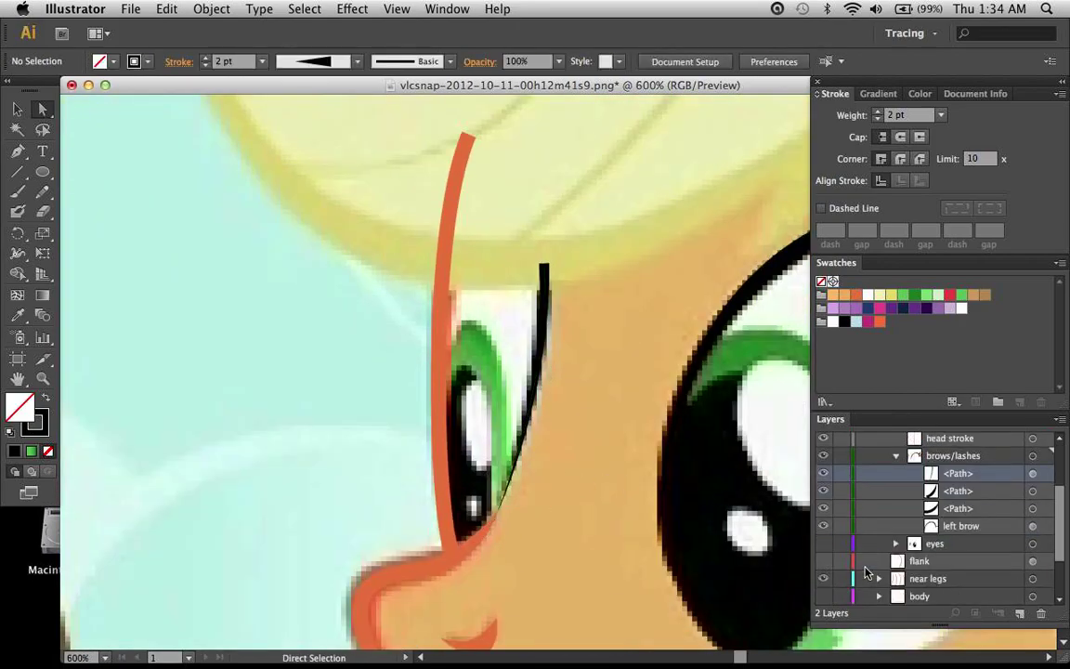
left_click(829, 545)
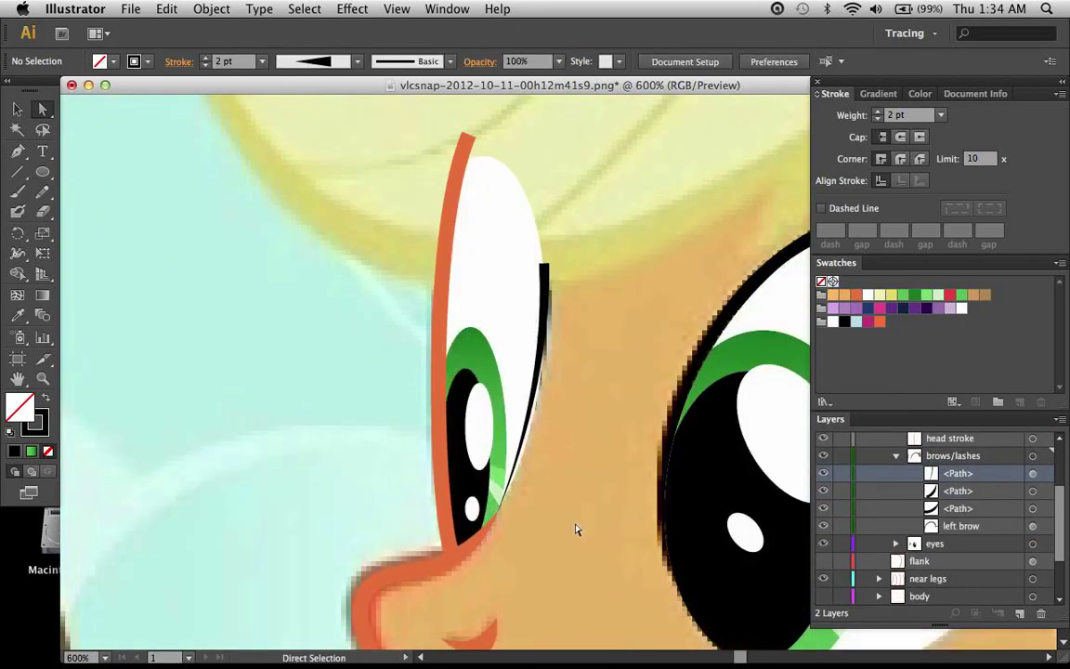
left_click(548, 281)
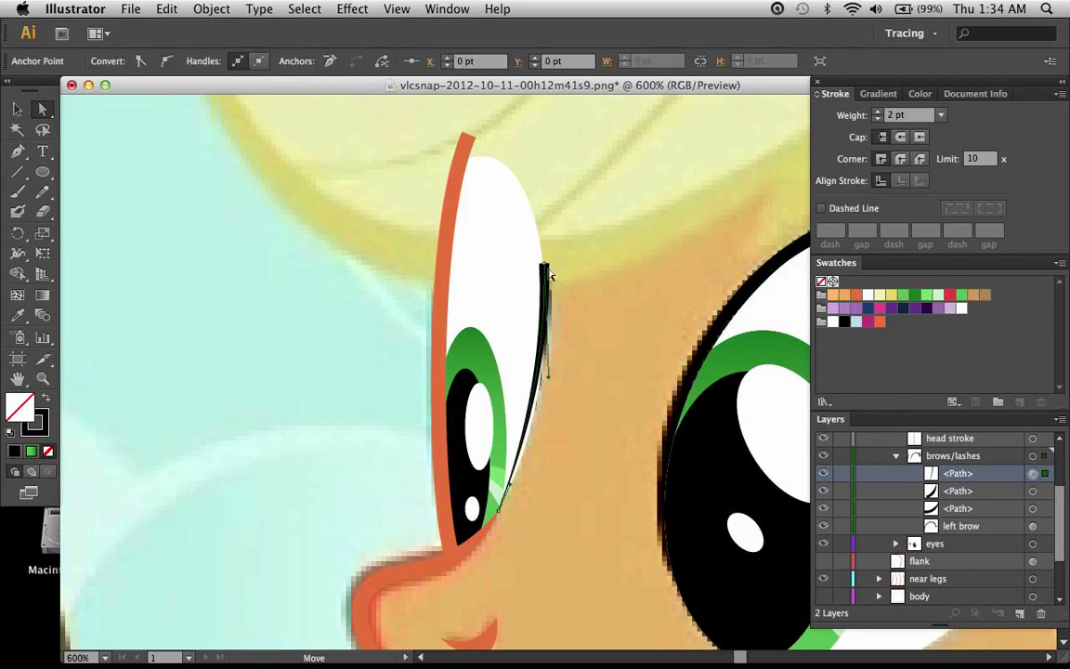
left_click(941, 117)
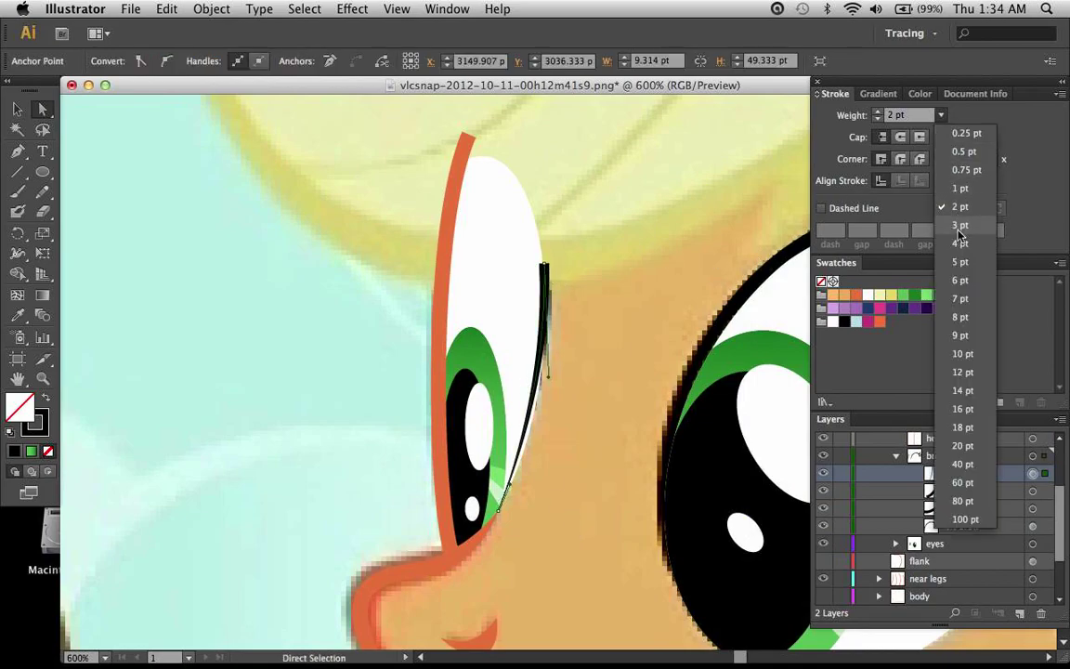
left_click(957, 224)
Step: Adjust the curve handle at the brow line's lower end so the line follows the far eye's edge more closely
left_click_drag(556, 247, 515, 469)
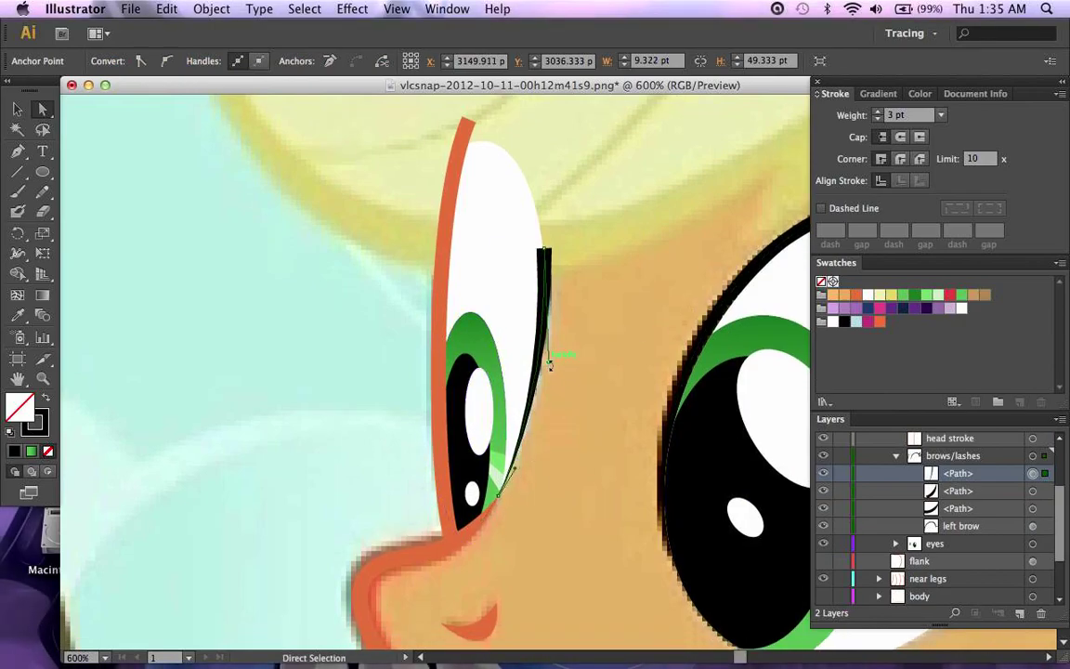
scroll(550, 365, "up", 2)
scroll(591, 326, "down", 2)
scroll(591, 326, "left", 1)
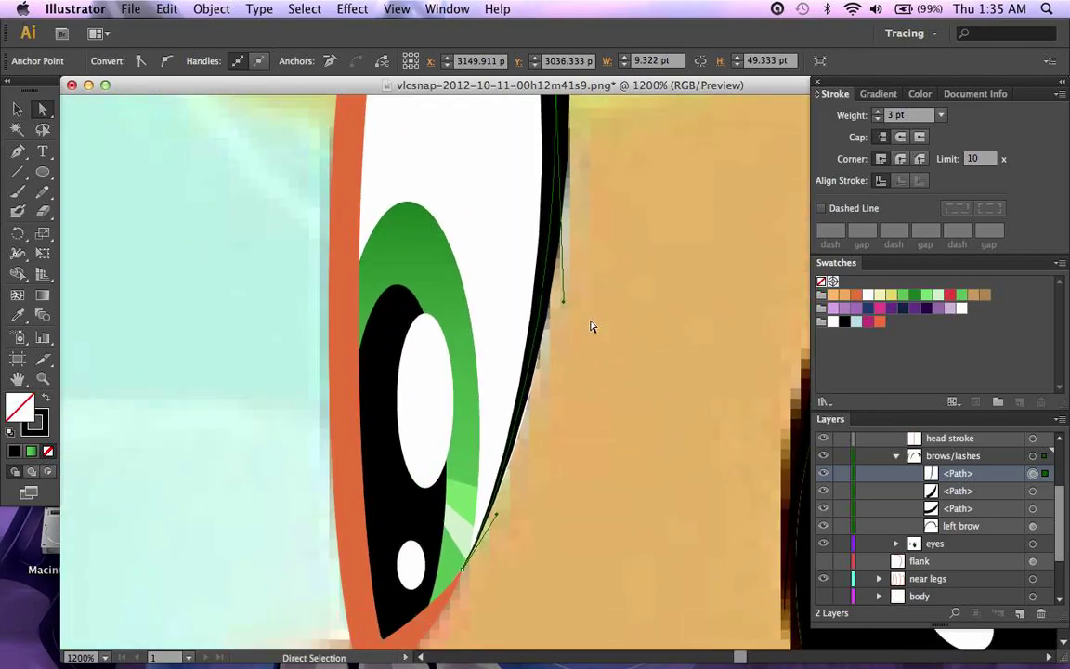
scroll(517, 379, "up", 2)
scroll(518, 379, "right", 1)
scroll(489, 396, "up", 5)
scroll(489, 397, "right", 1)
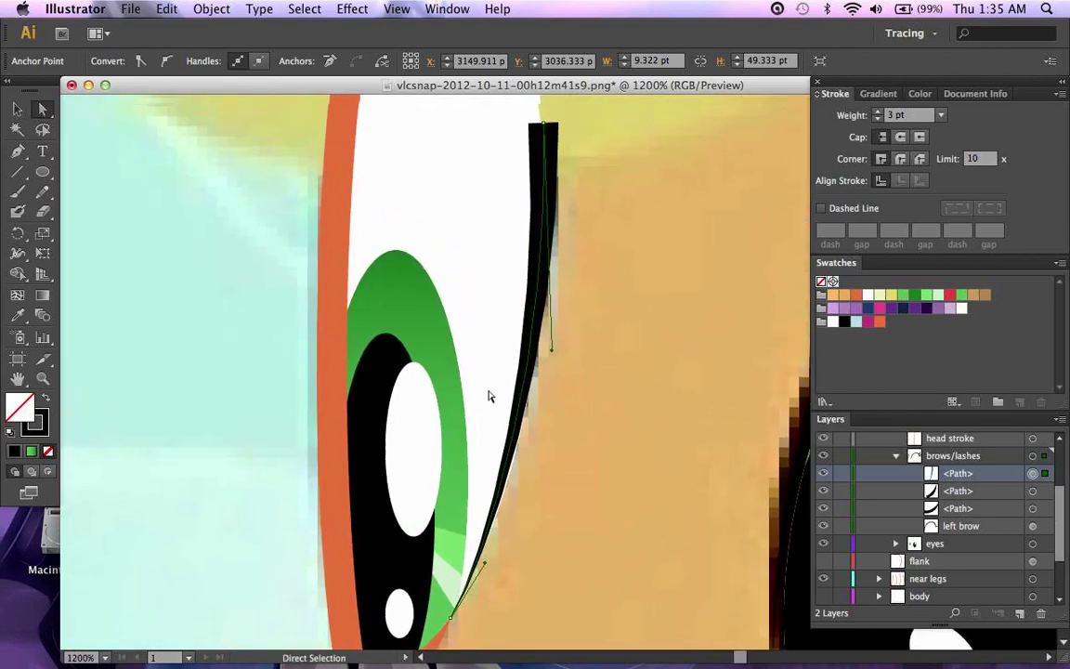
Step: Compare the brow line with the reference image by hiding and reshowing the eyes layer, and deselect the line
left_click(823, 544)
scroll(482, 495, "down", 9)
scroll(482, 495, "left", 2)
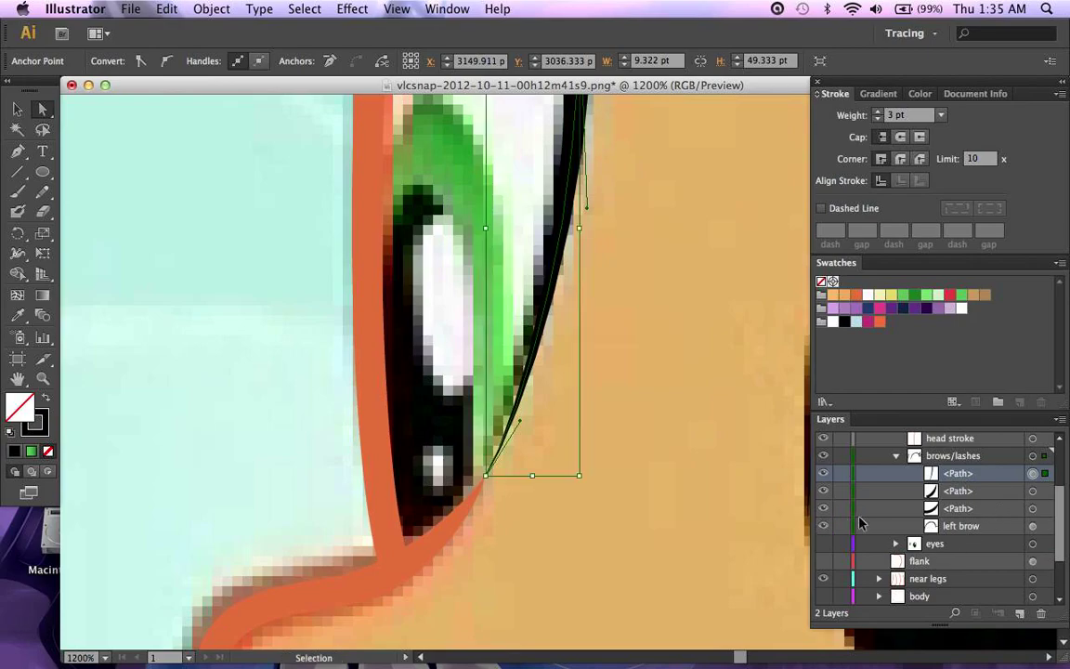
key("super+minus")
key("super+minus")
key("super+minus")
scroll(675, 537, "right", 4)
scroll(675, 537, "up", 1)
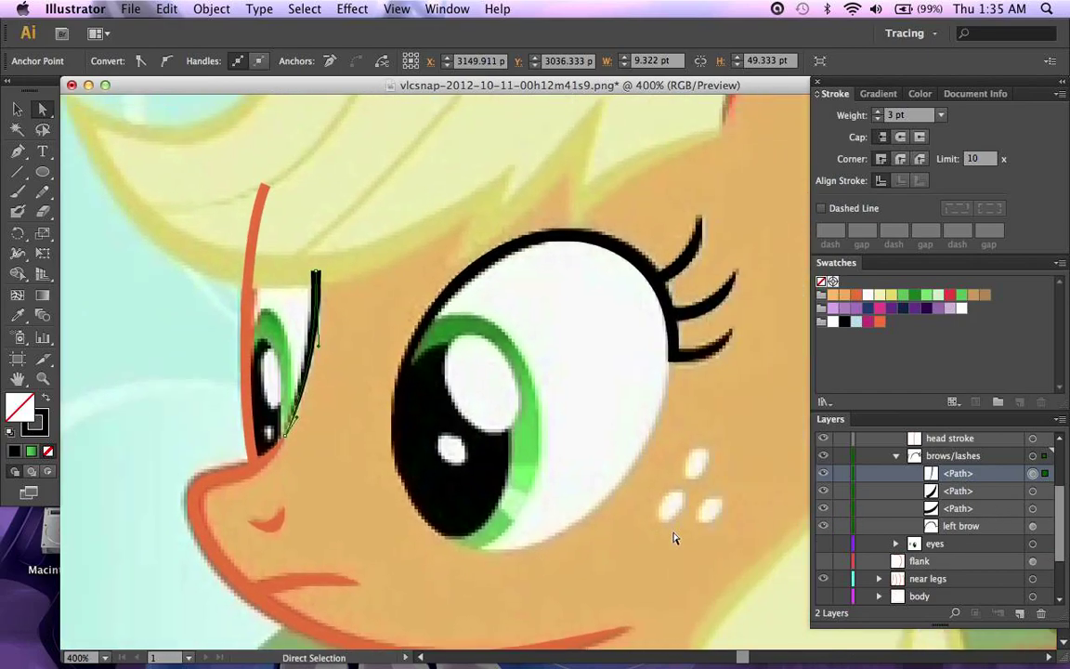
left_click(824, 545)
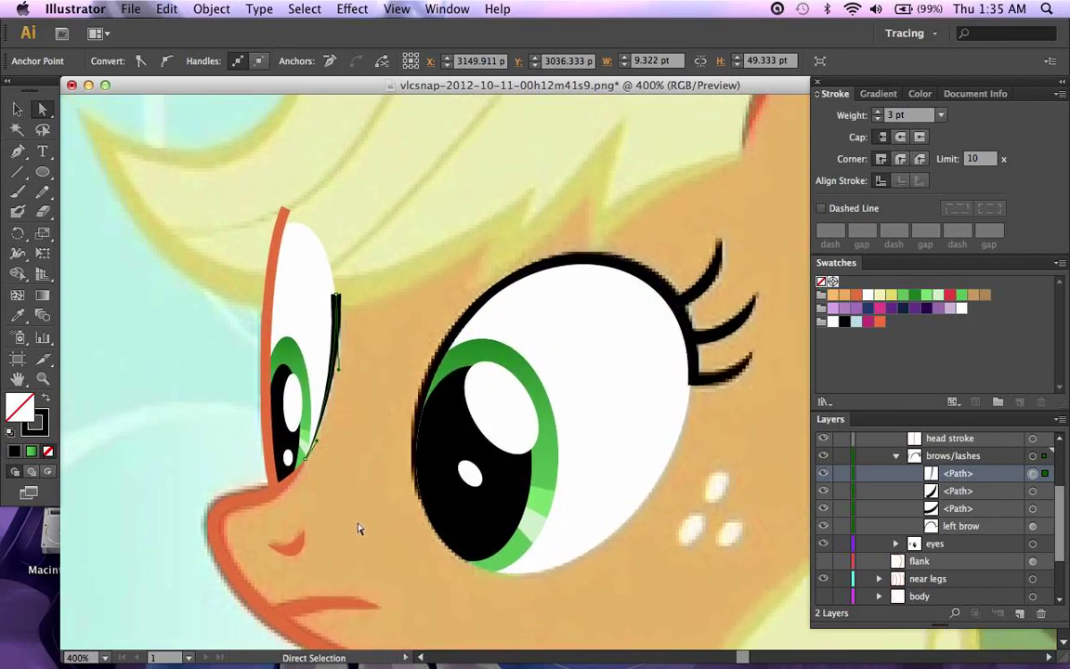
left_click(358, 527)
Step: Examine the traced head and whole pony against the reference image at lower magnification
key("super+minus")
key("super+minus")
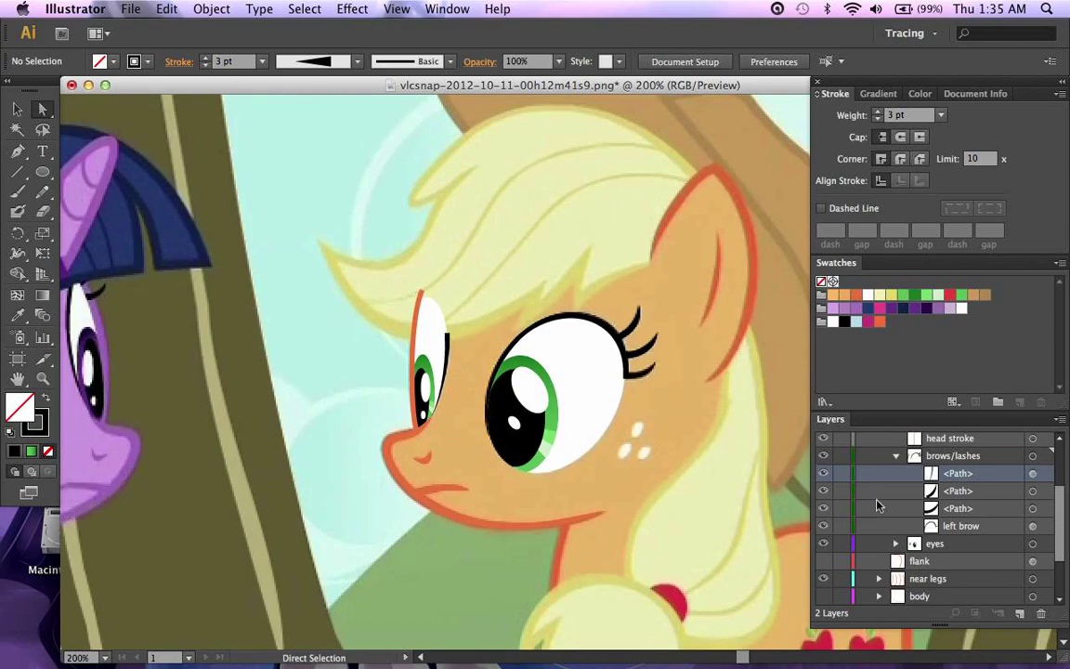
scroll(722, 470, "down", 3)
scroll(722, 471, "right", 4)
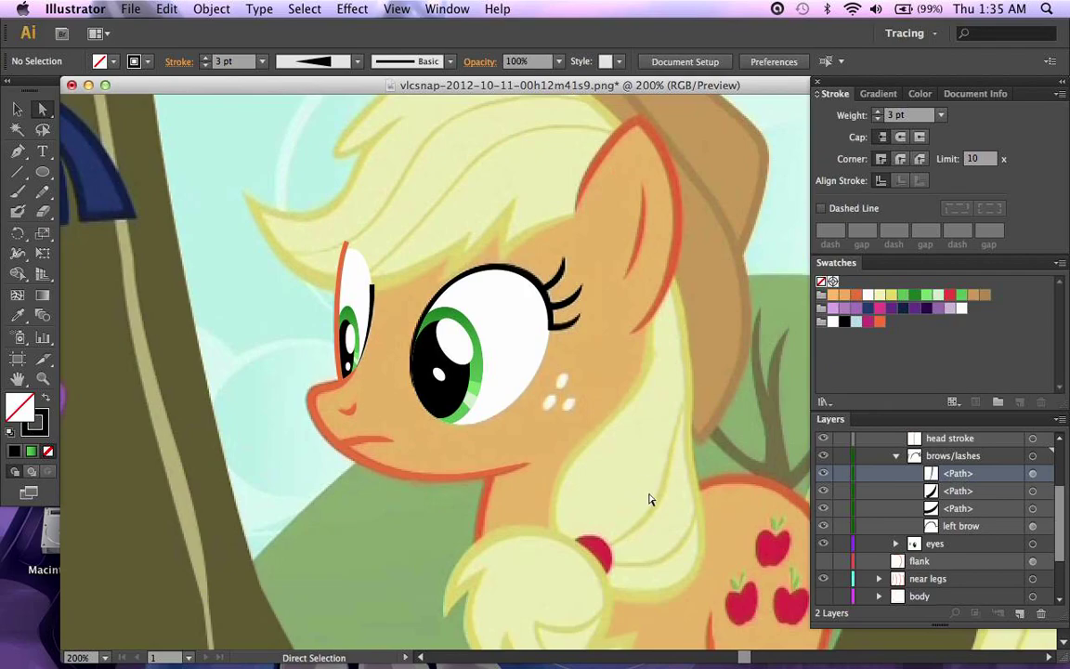
scroll(647, 497, "up", 1)
scroll(647, 496, "right", 1)
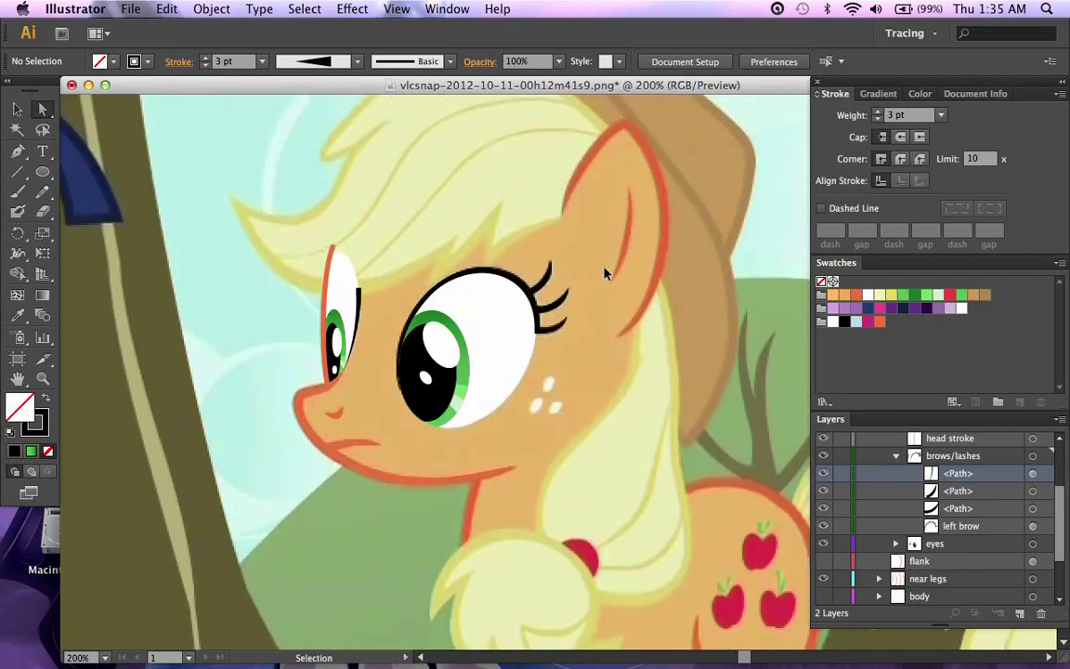
scroll(604, 273, "down", 3)
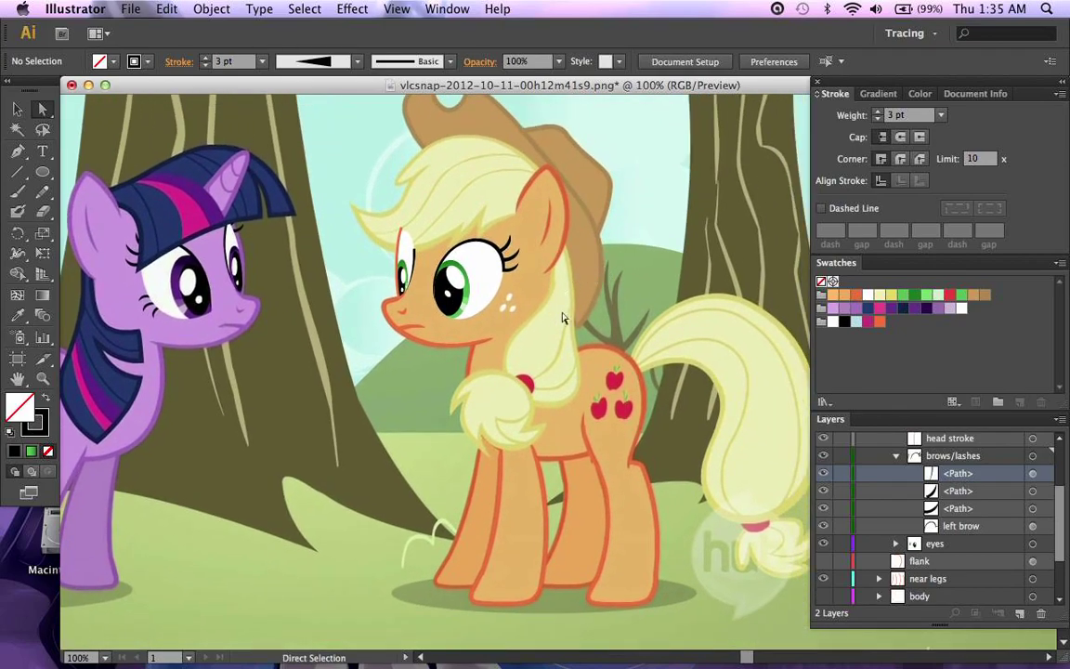
scroll(557, 334, "down", 1)
scroll(557, 334, "right", 2)
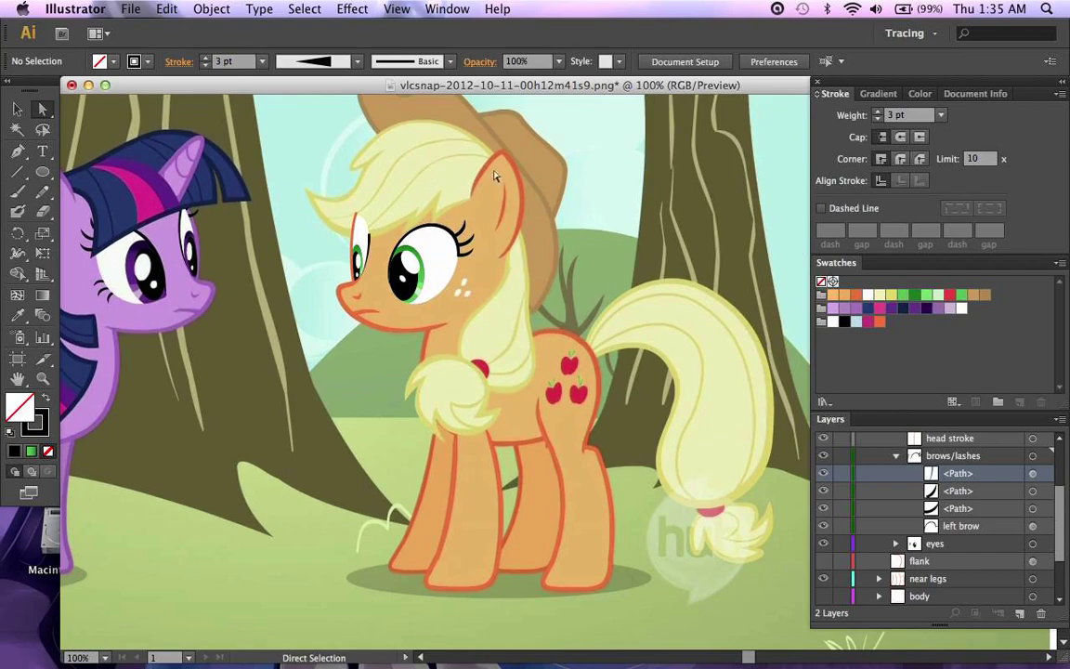
Step: Collapse the brows/lashes and head layers in the layer list
scroll(905, 562, "up", 3)
left_click(895, 545)
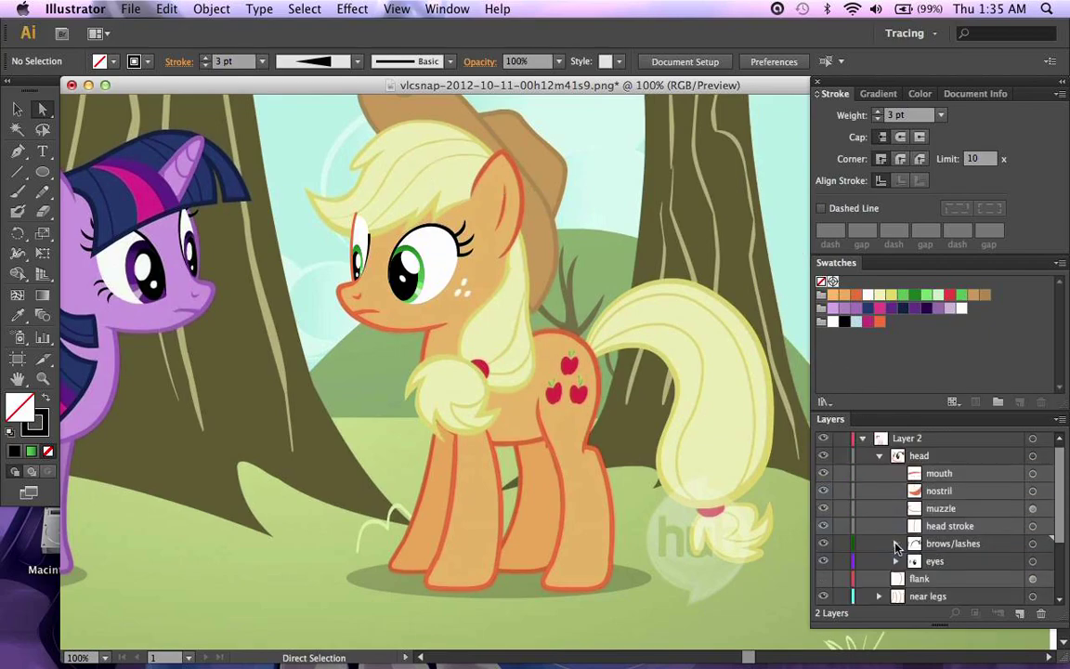
left_click(878, 455)
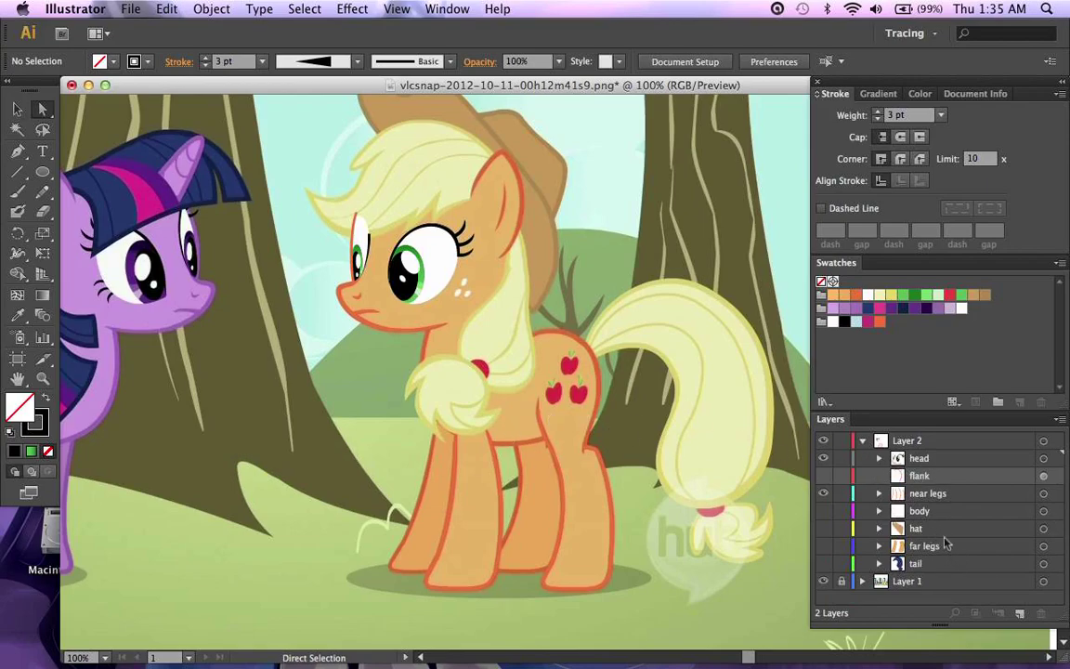
Step: Create a new sublayer at the top of Layer 2 and name it "mane"
left_click(929, 444)
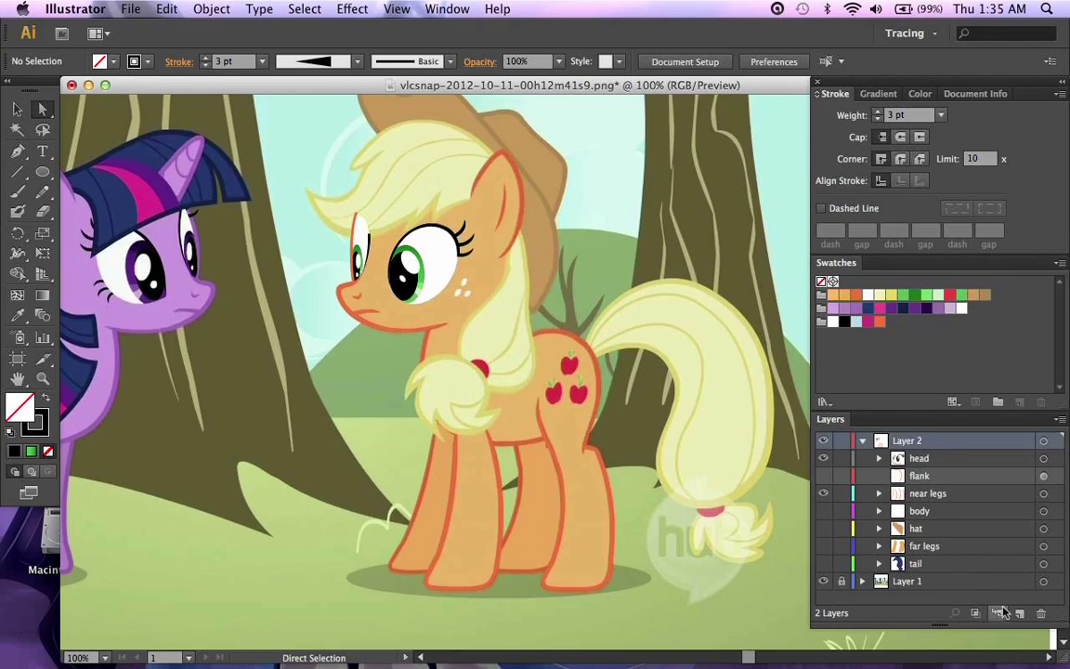
left_click(1000, 611)
double_click(924, 459)
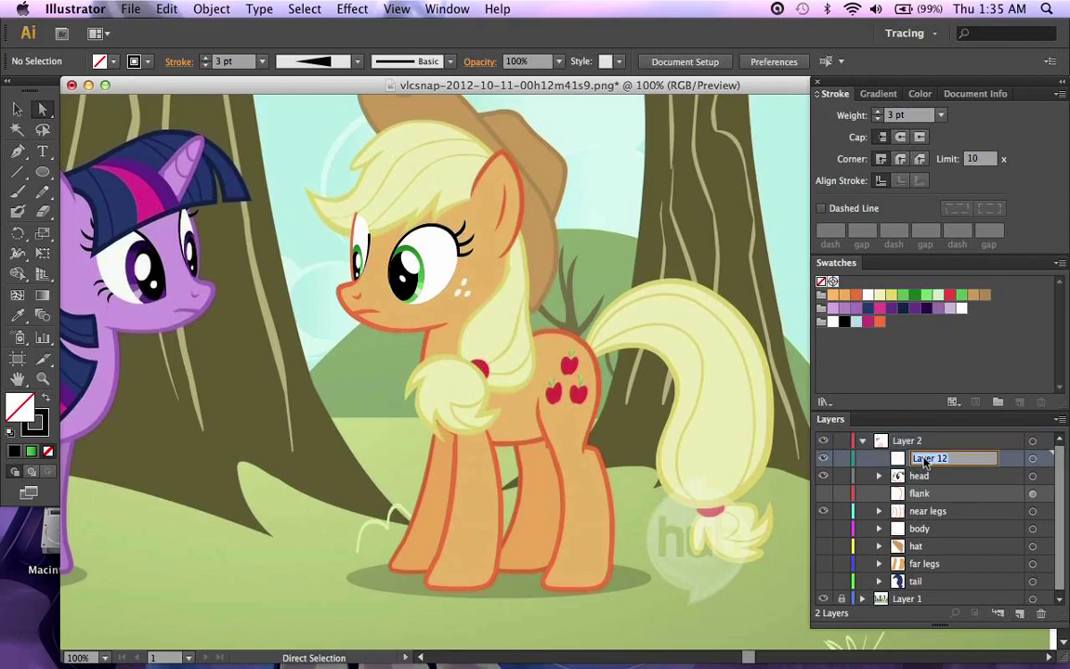
type("Mane")
key("Return")
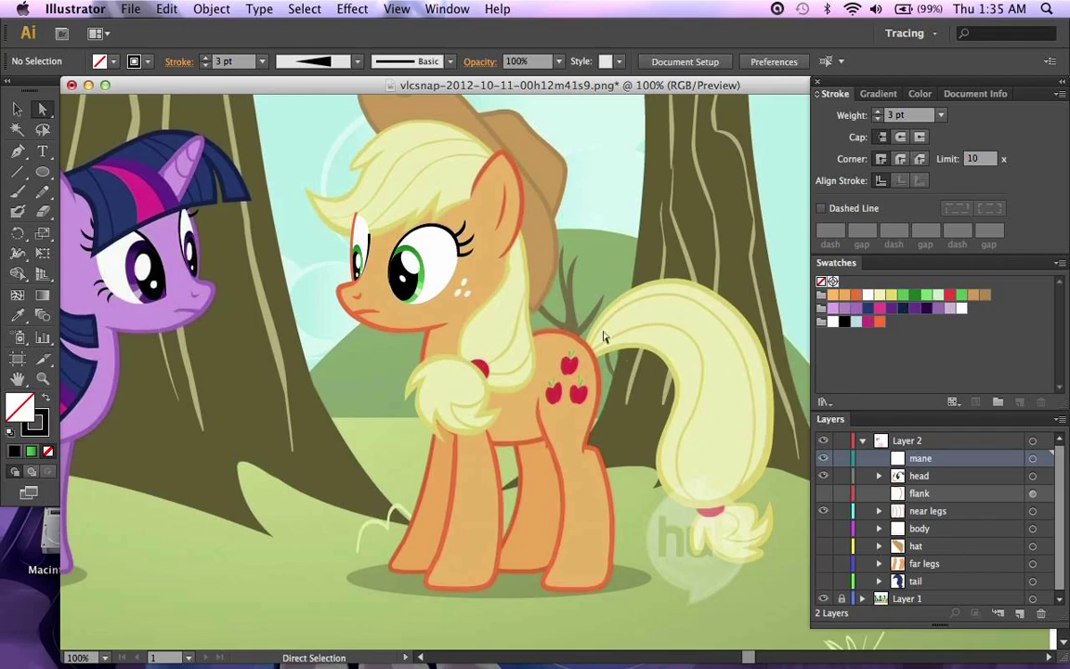
Step: Set the fill for new shapes to the dark navy blue swatch and frame the pony's head and mane
left_click(903, 307)
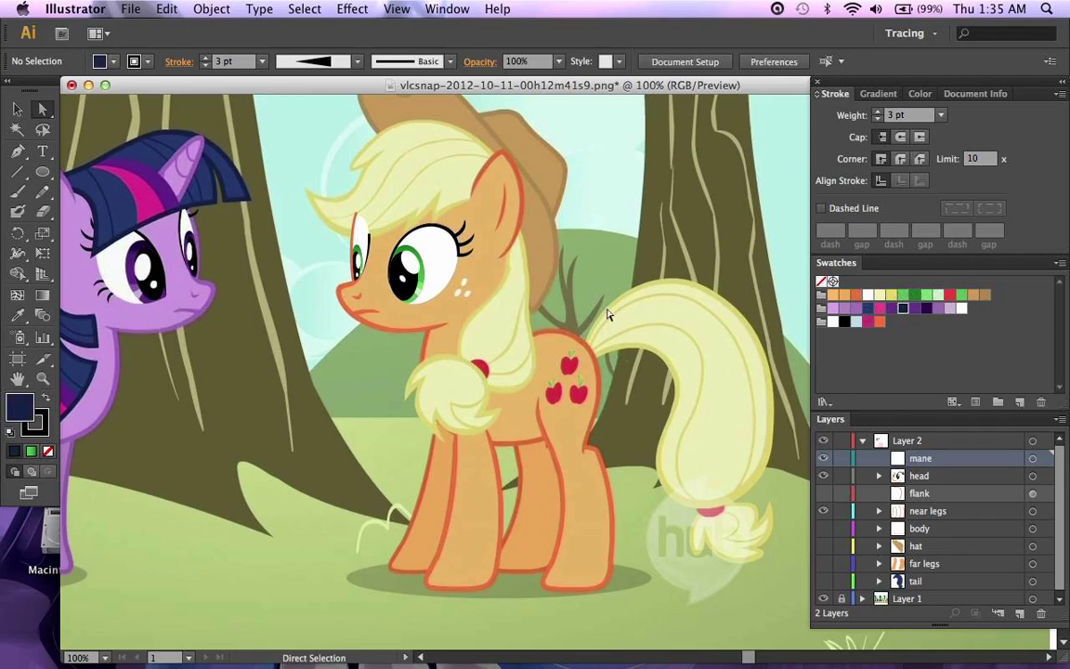
key("super+equal")
scroll(608, 315, "up", 2)
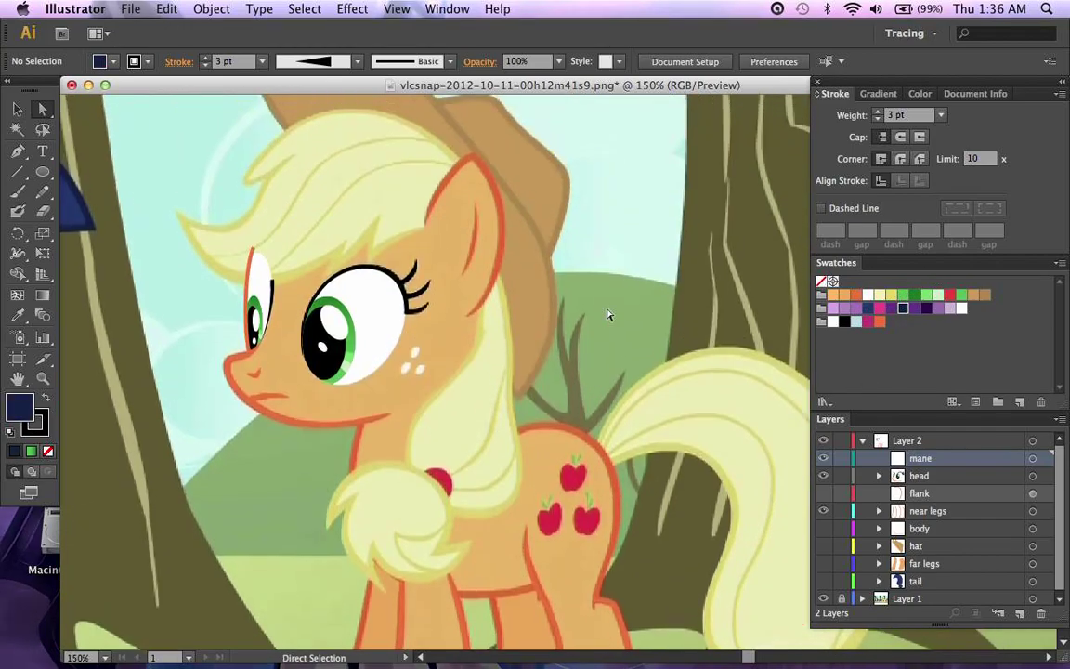
scroll(591, 310, "down", 4)
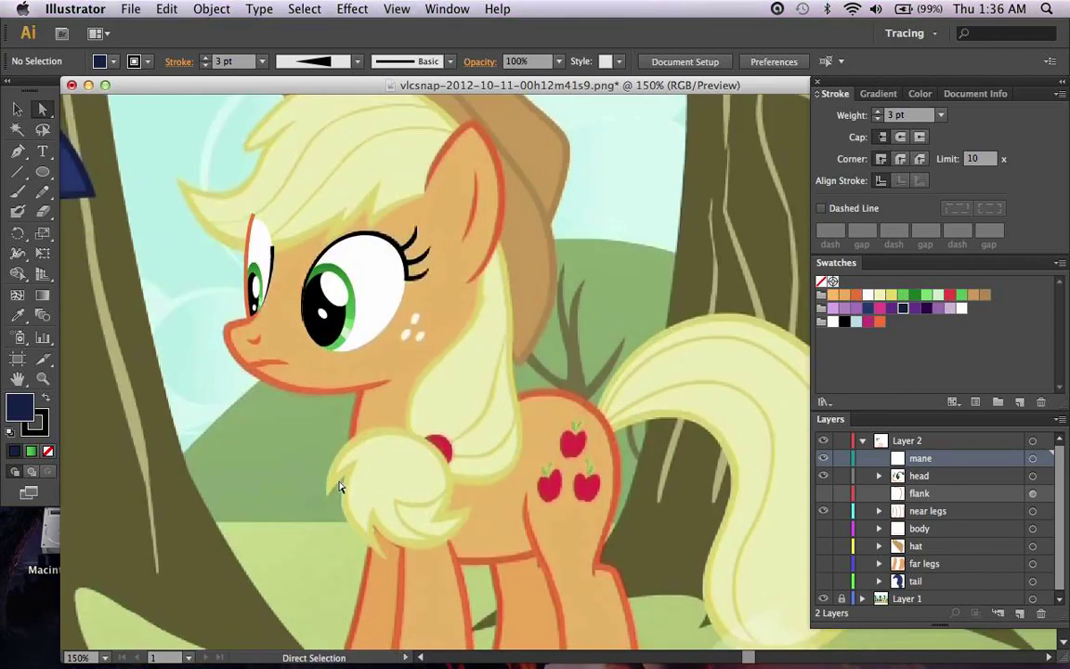
scroll(340, 485, "up", 2)
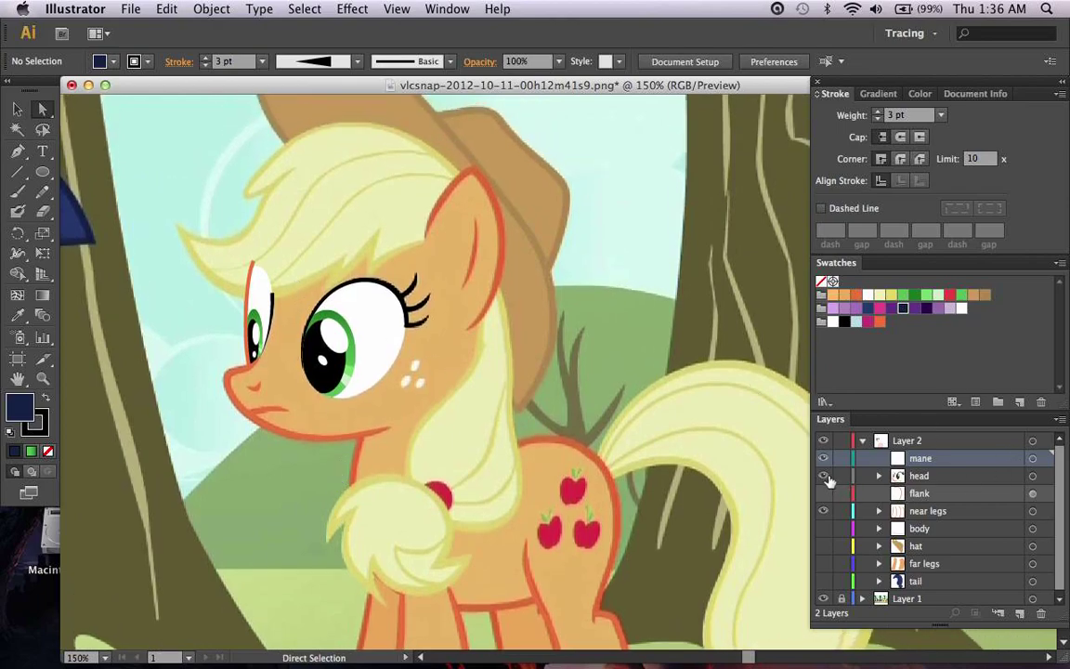
Step: Set a navy stroke with no fill and draw a Pen curve from the ear tip to the mane's front tuft
scroll(624, 484, "up", 3)
scroll(624, 485, "left", 4)
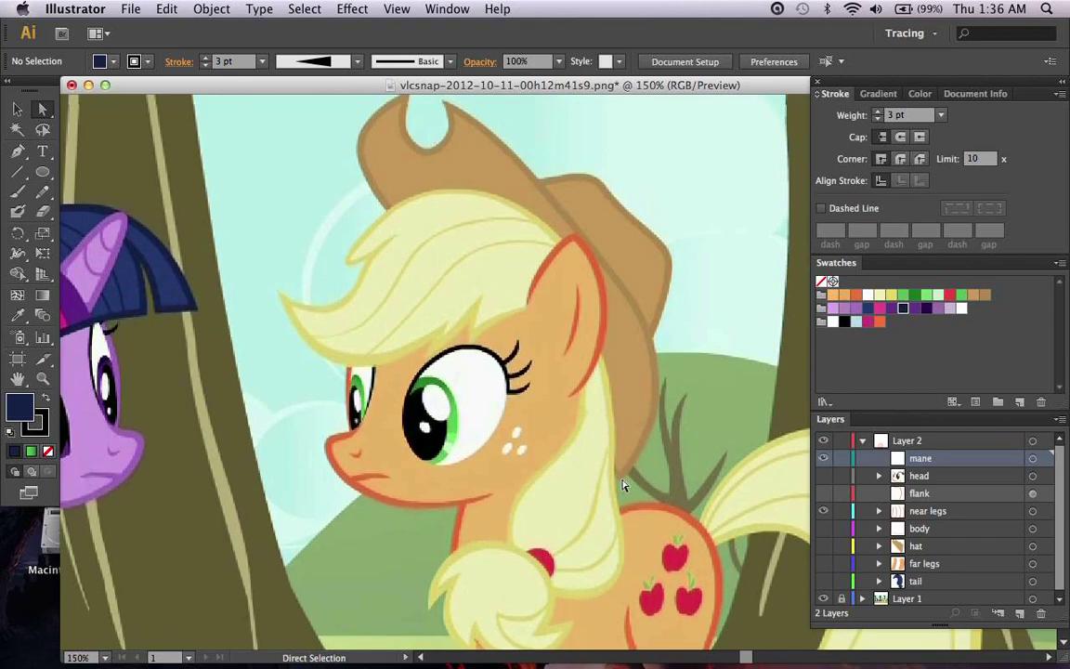
key("shift+x")
key("slash")
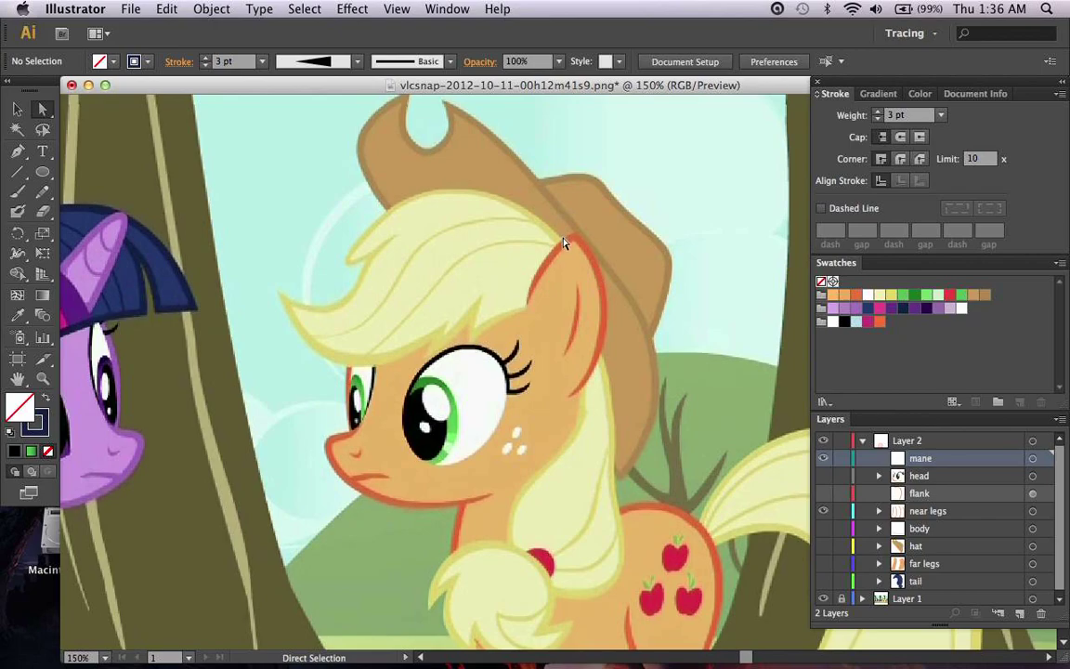
key("p")
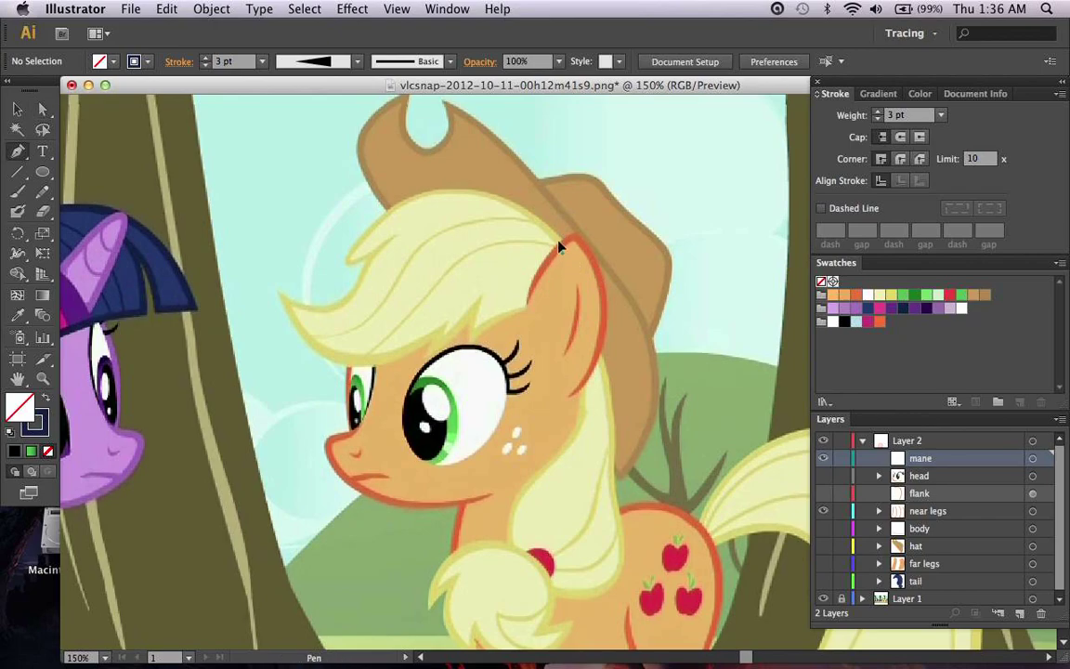
left_click(554, 237)
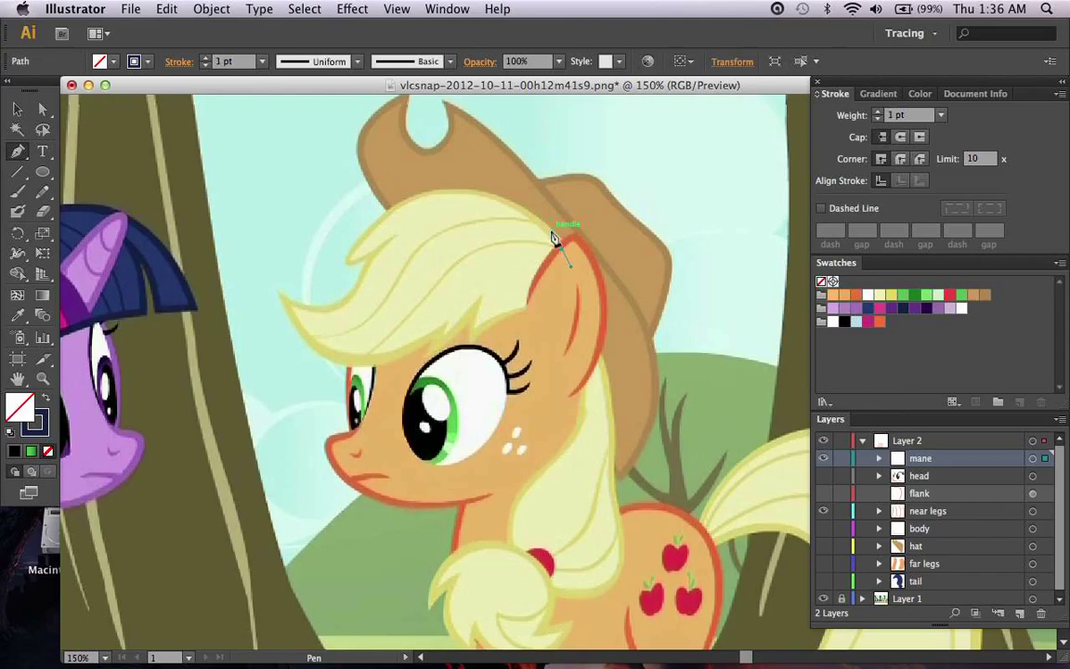
left_click(355, 244)
left_click_drag(353, 245, 345, 261)
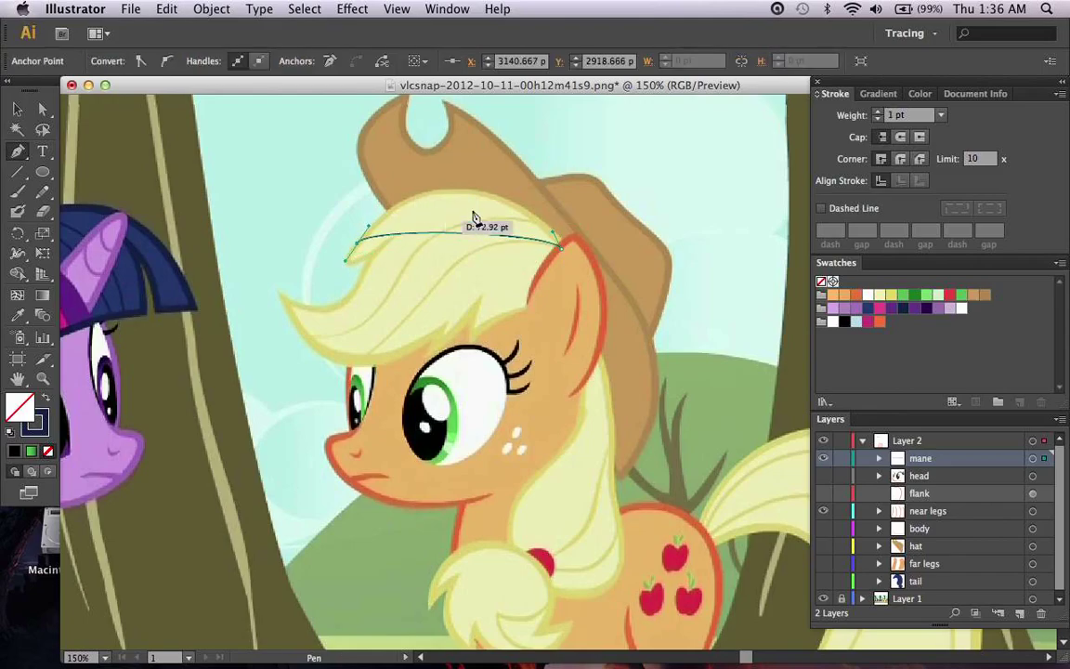
Step: Set the mane curve's stroke weight to 3 pt and reshape it along the top edge of the mane
left_click(940, 114)
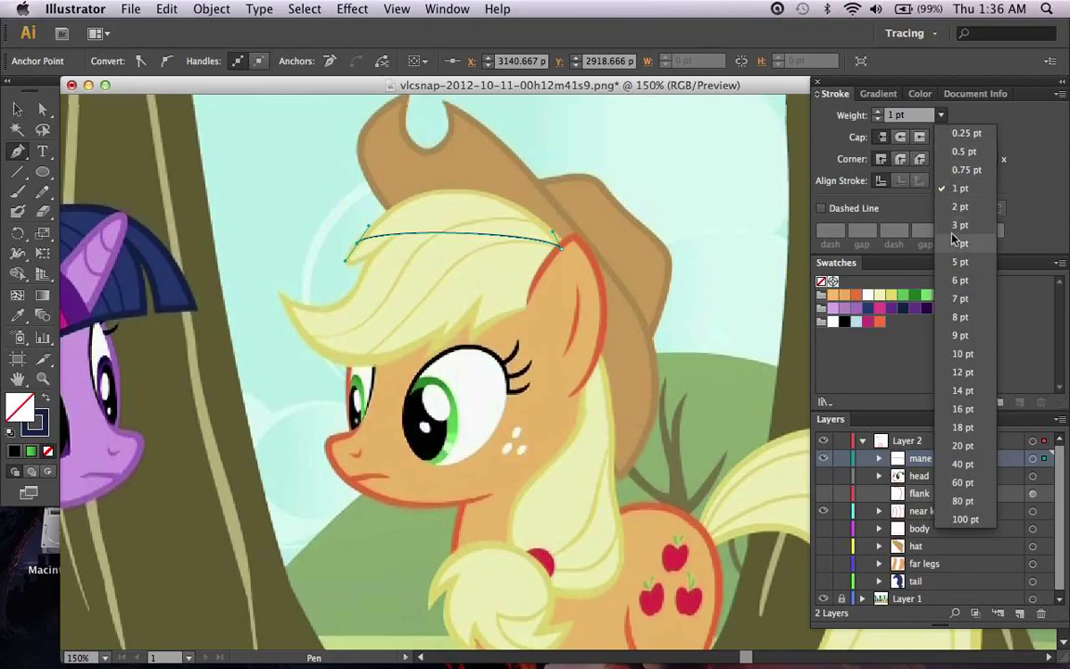
left_click(960, 226)
key("super+equal")
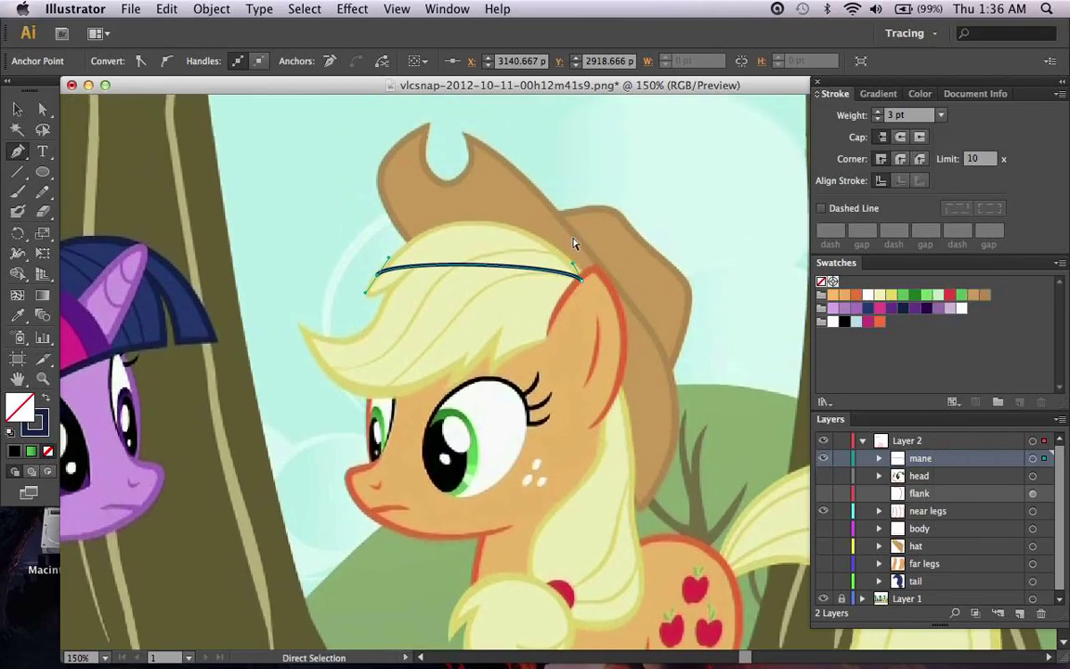
key("super+equal")
scroll(573, 239, "up", 3)
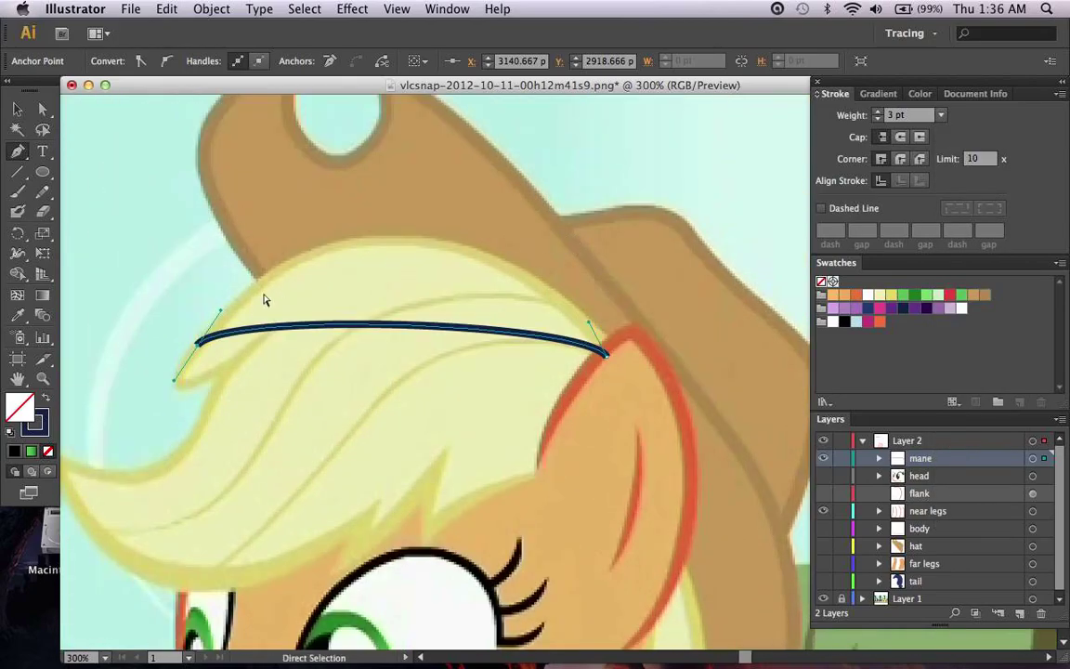
left_click_drag(223, 312, 376, 141)
left_click_drag(593, 327, 573, 294)
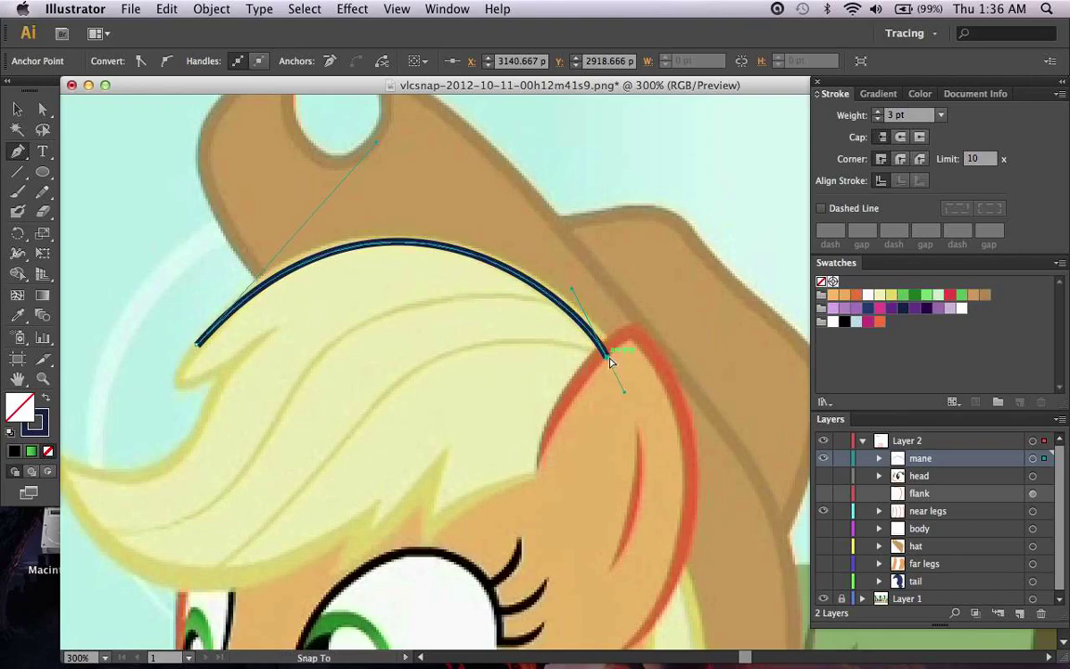
left_click_drag(604, 353, 612, 354)
Step: Extend the mane curve around the front tuft's rounded tip, fit its end to the reference, and finish the path
scroll(634, 333, "down", 5)
scroll(634, 333, "left", 5)
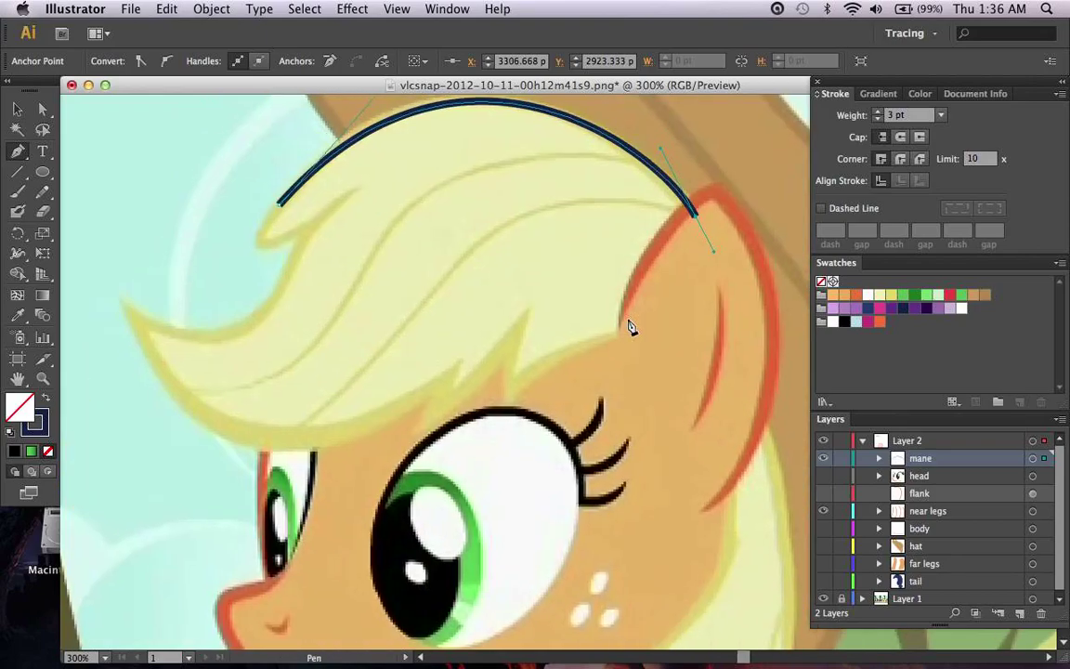
mouse_move(337, 265)
left_mouse_down()
mouse_move(388, 229)
mouse_move(385, 215)
left_mouse_up()
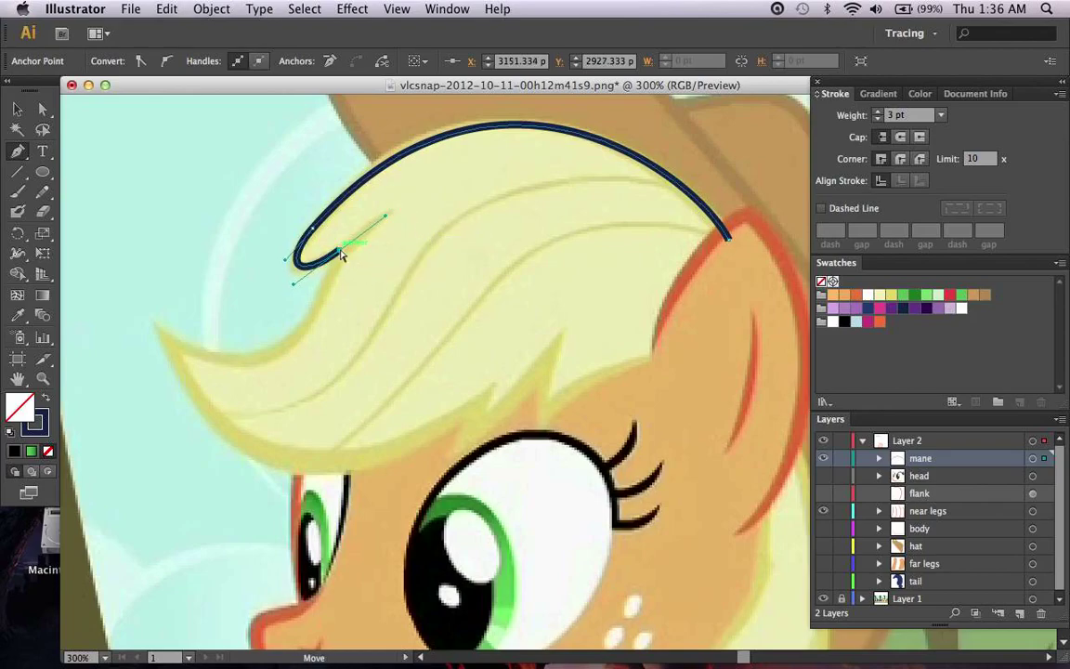
left_click_drag(339, 250, 347, 247)
left_click_drag(301, 282, 290, 286)
left_click(407, 258, "super")
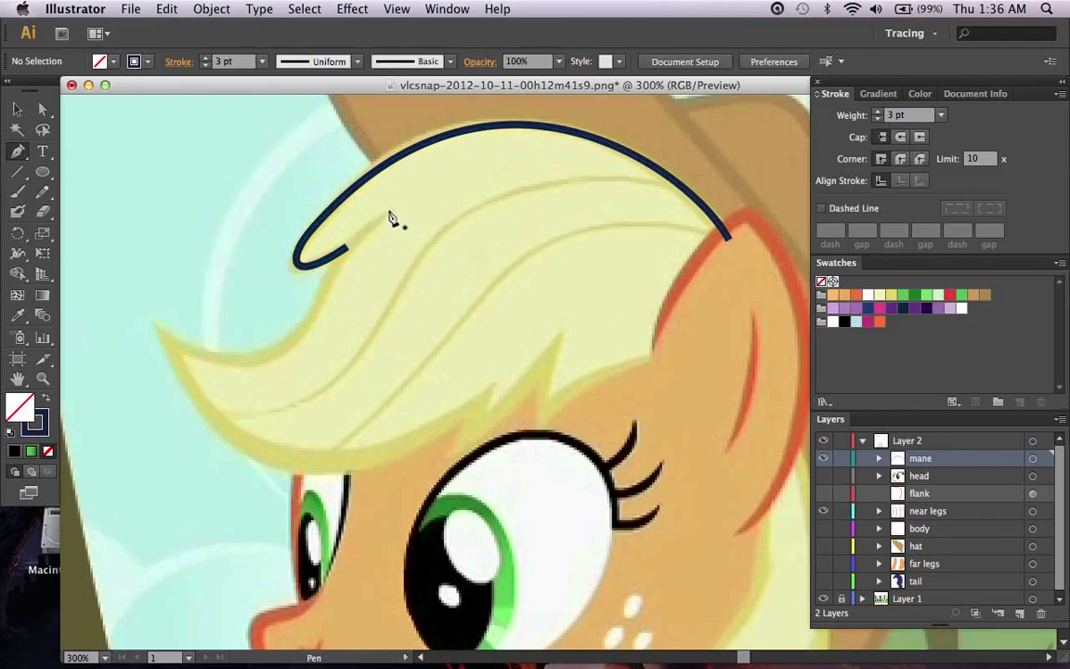
Step: Draw a second path from the crease behind the tuft along the forelock's upper edge to its pointed tip, fitting the curves
left_click(390, 211)
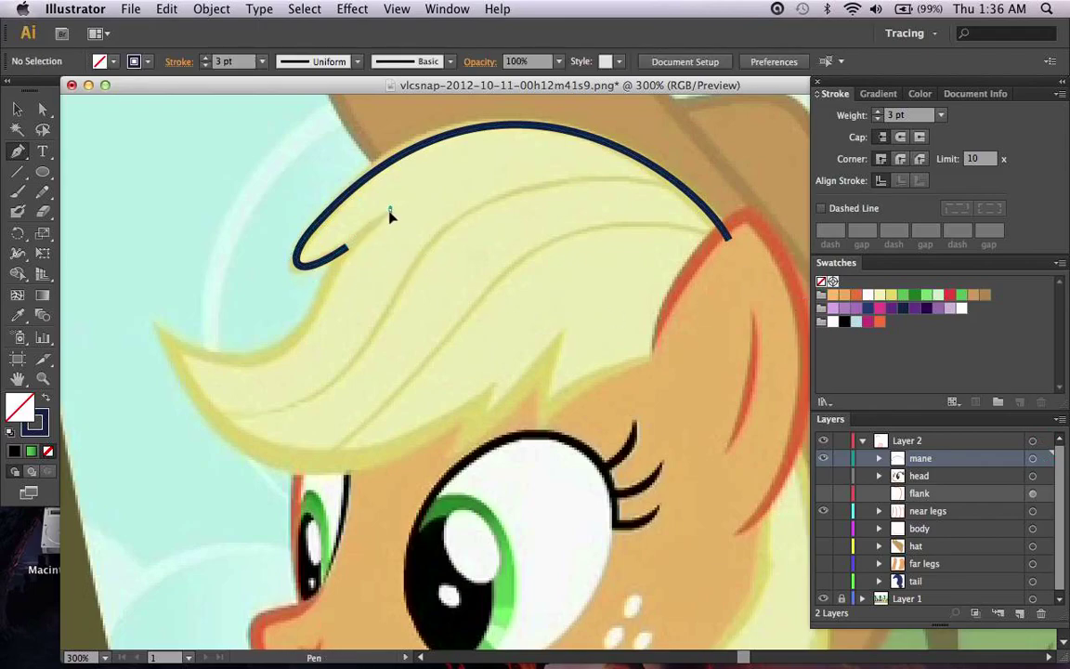
left_click(320, 297)
left_click_drag(320, 299, 307, 328)
left_click(342, 251, "super")
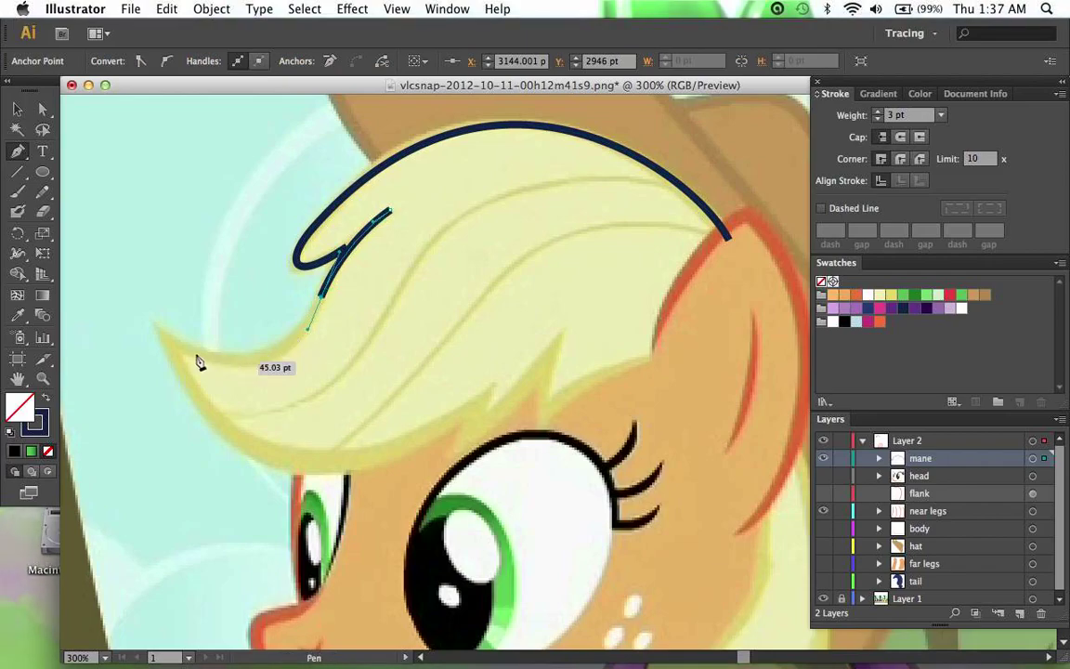
left_click_drag(174, 350, 153, 334)
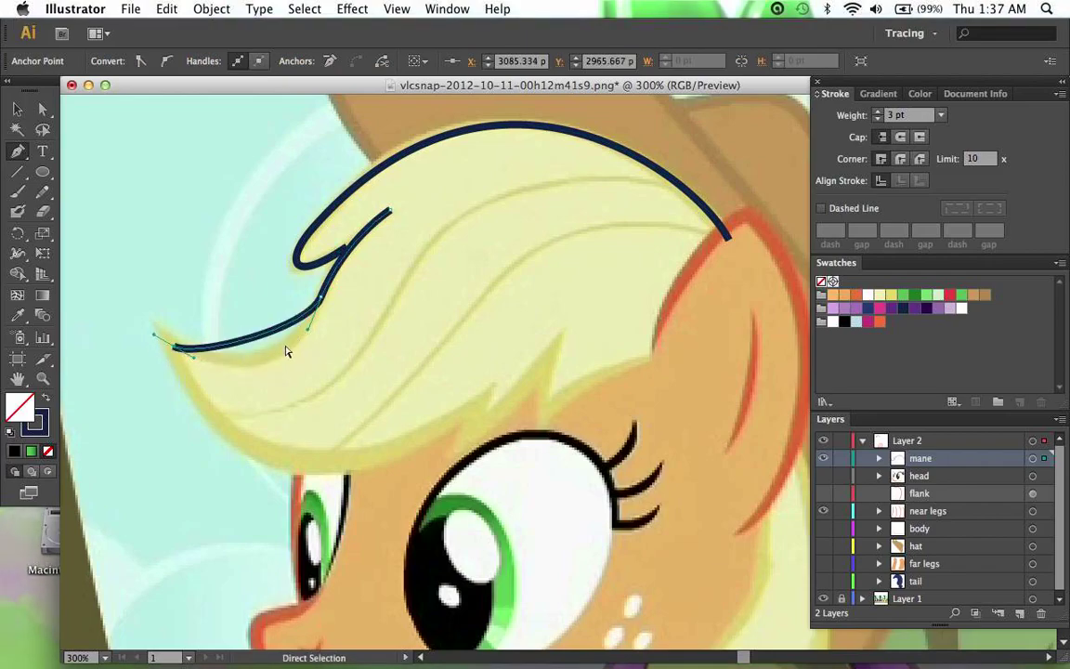
left_click(298, 347, "super")
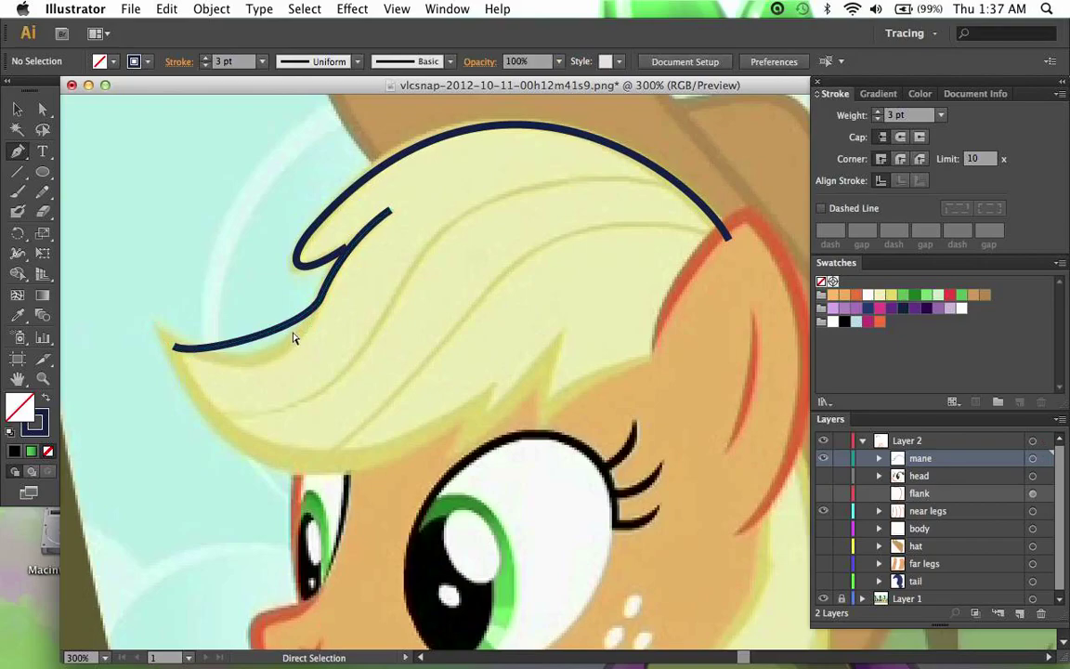
left_click(294, 325, "super")
left_click_drag(308, 335, 283, 393)
left_click_drag(175, 350, 174, 347)
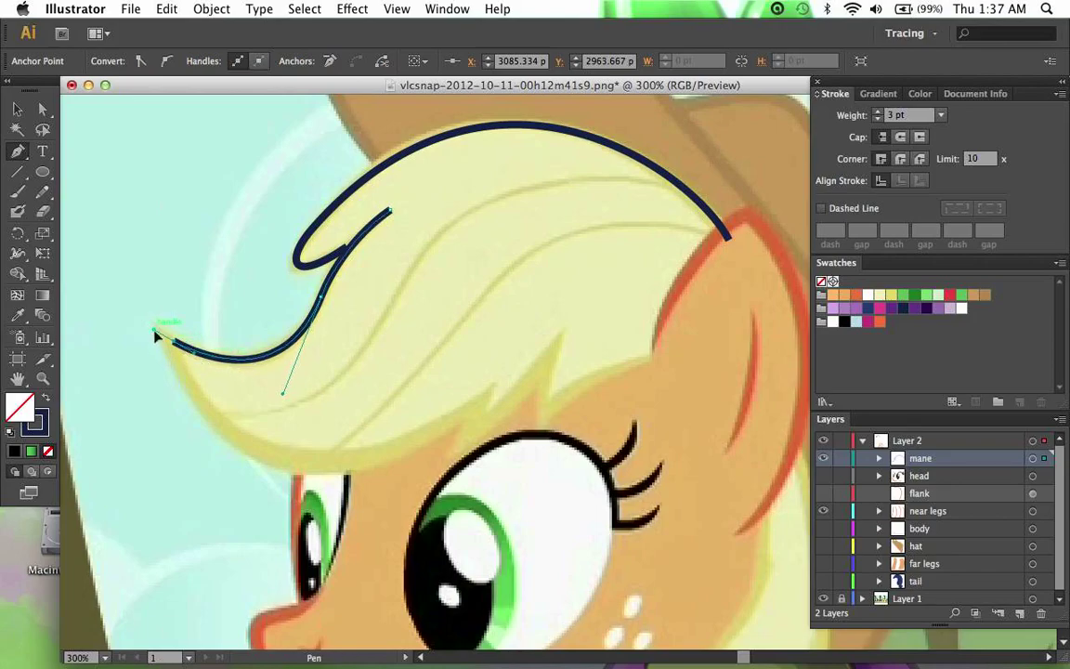
Step: Continue the forelock path with a sharp corner at the tip and a curve along its lower edge to the first notch
scroll(181, 360, "down", 3)
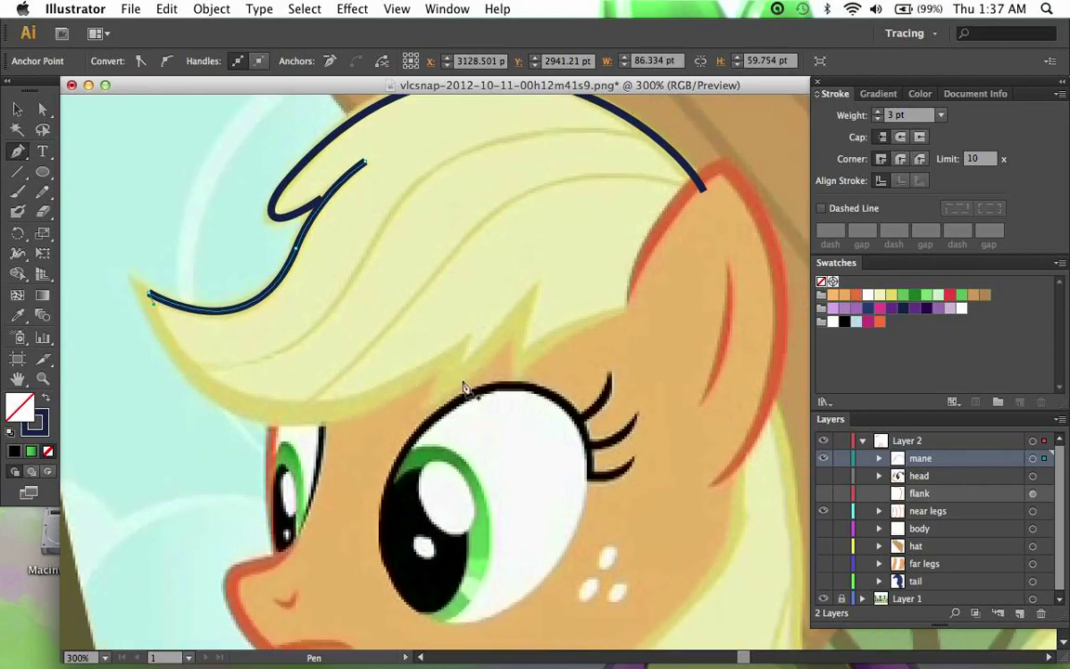
left_click_drag(509, 316, 509, 317)
key("super+z")
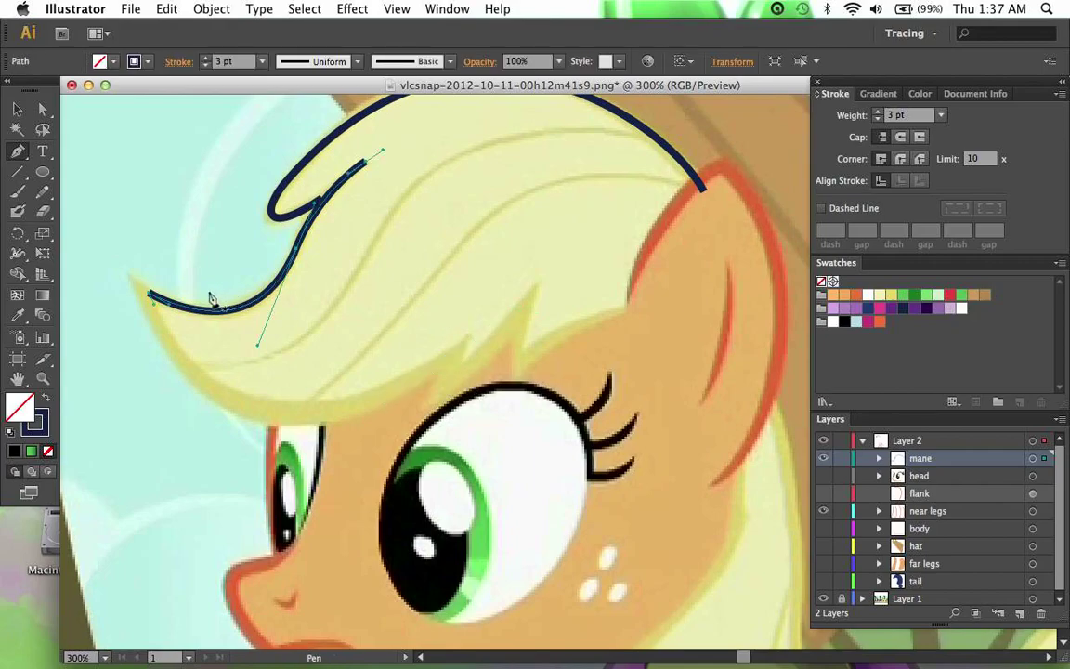
left_click_drag(150, 294, 139, 287)
left_click(150, 294)
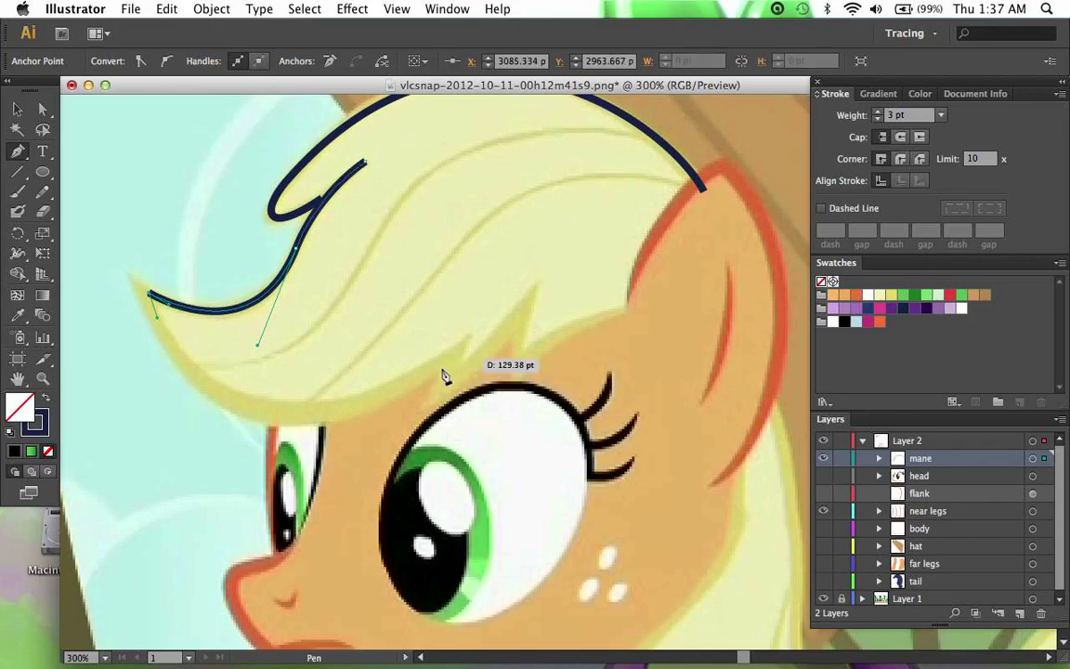
left_click_drag(446, 363, 479, 334)
left_click_drag(416, 389, 208, 502)
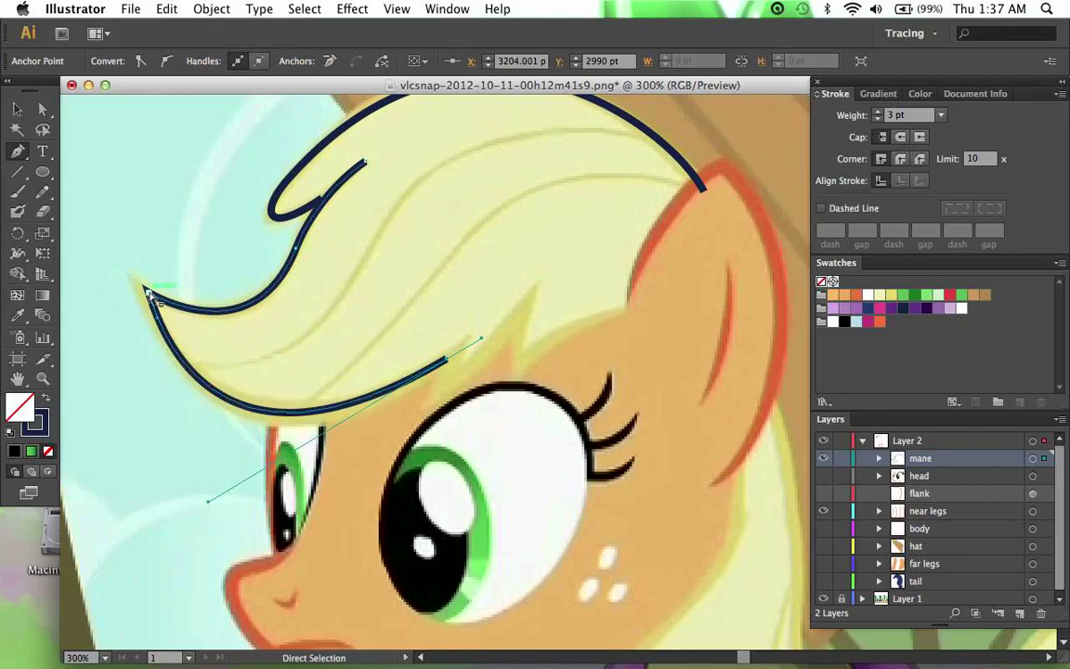
Step: Adjust the anchors at the first notch and the forelock tip, and fine-tune the lower curve to match the reference
scroll(194, 355, "down", 1)
key("super")
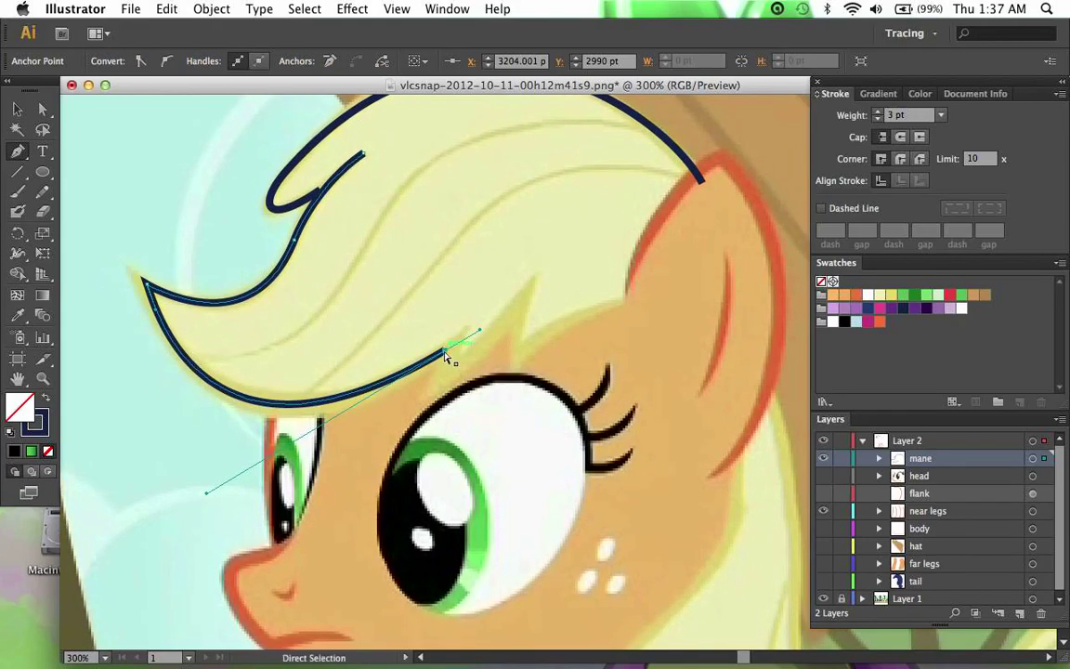
left_click_drag(444, 355, 454, 349)
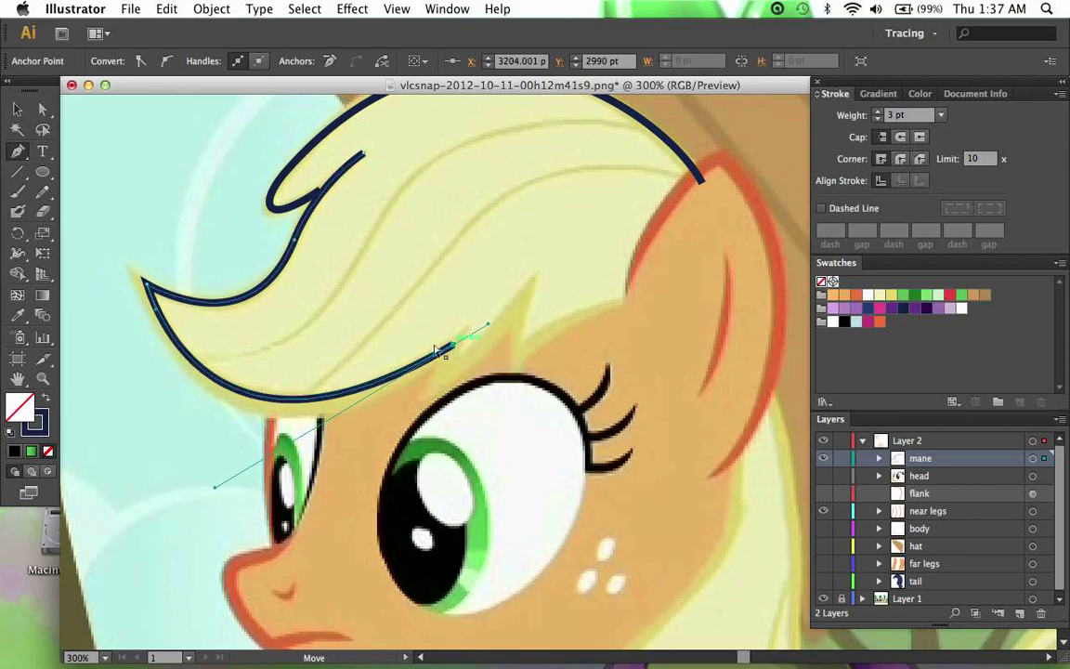
key("super")
left_click_drag(145, 283, 138, 282)
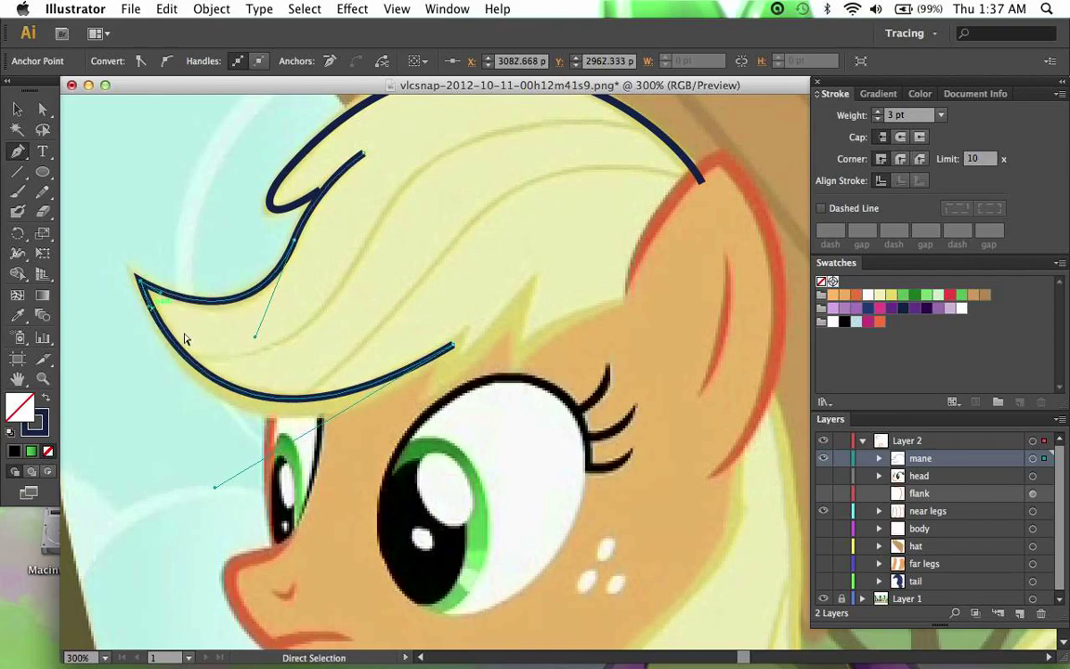
left_click_drag(213, 487, 229, 494)
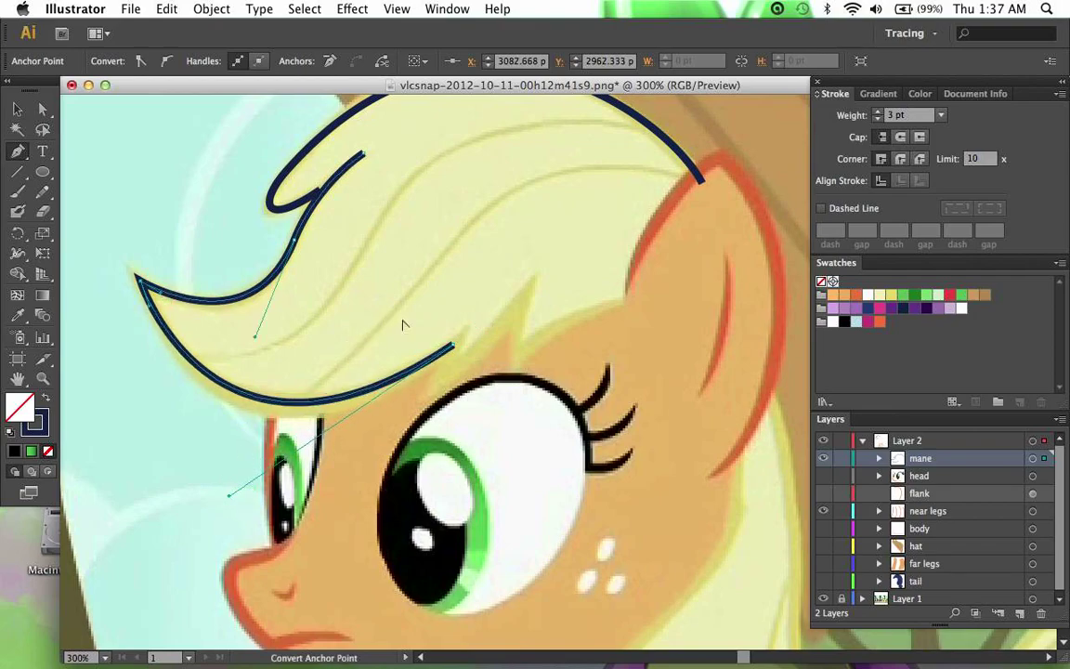
Step: Make a corner at the first notch and trace the jagged fringe strands above the near eye
left_click(453, 345, "super")
left_click_drag(488, 324, 448, 360)
scroll(549, 399, "right", 3)
scroll(549, 399, "down", 2)
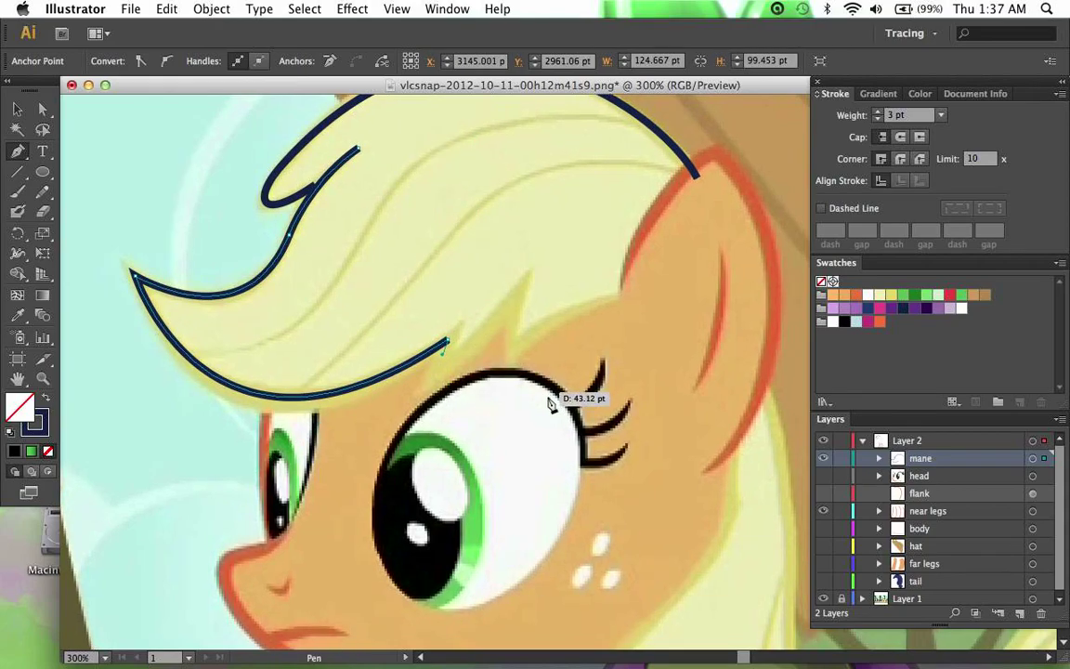
scroll(551, 404, "down", 3)
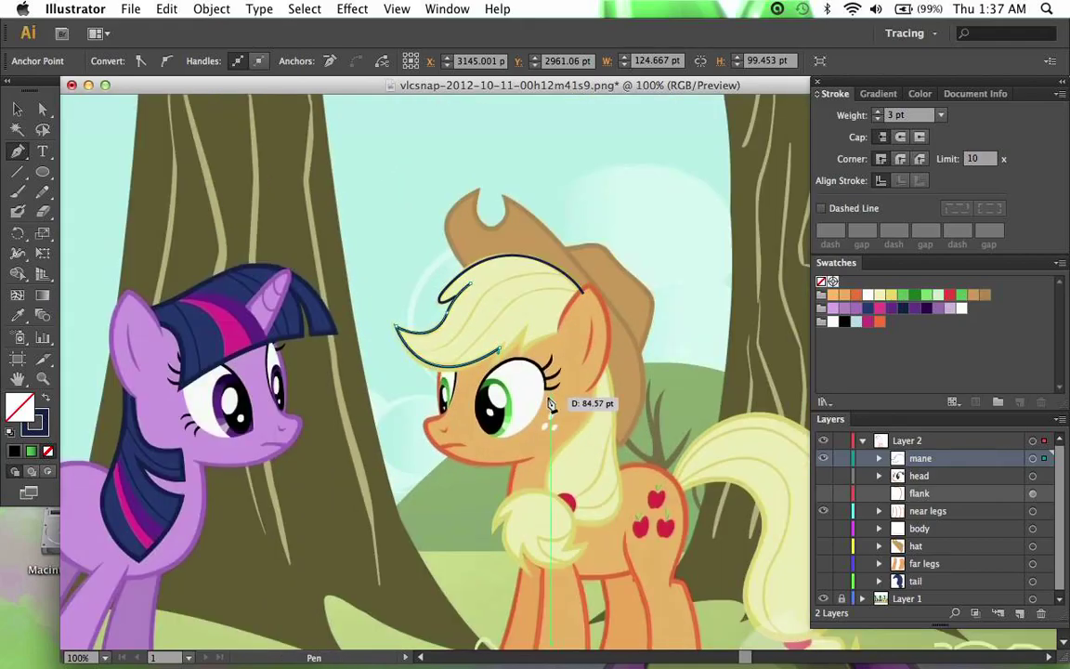
scroll(510, 370, "up", 4)
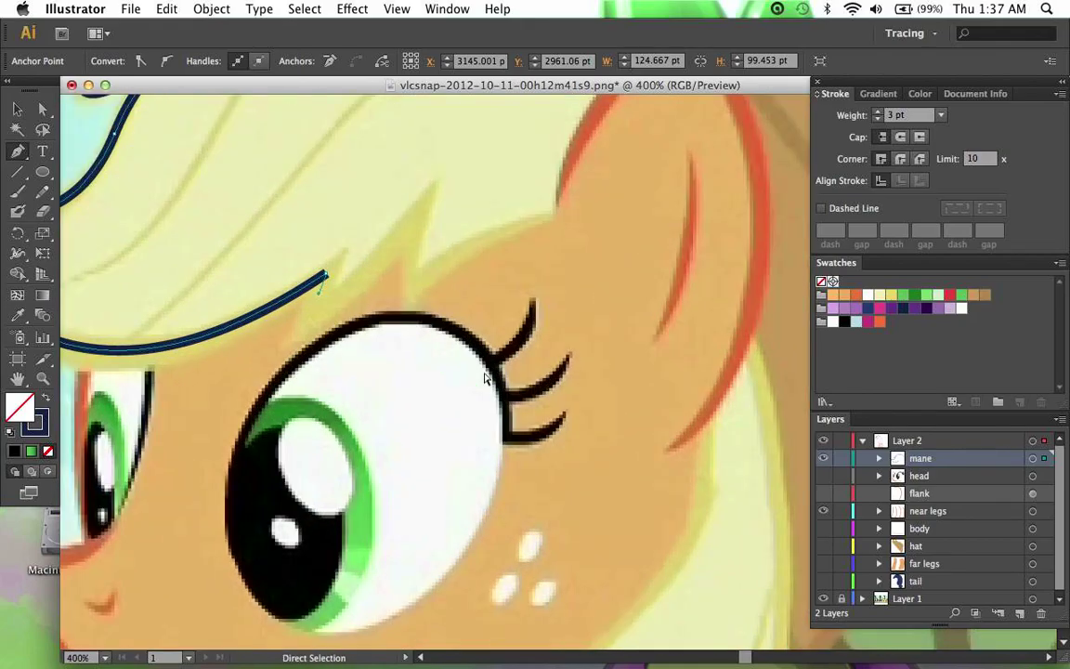
scroll(488, 375, "left", 4)
scroll(487, 375, "up", 1)
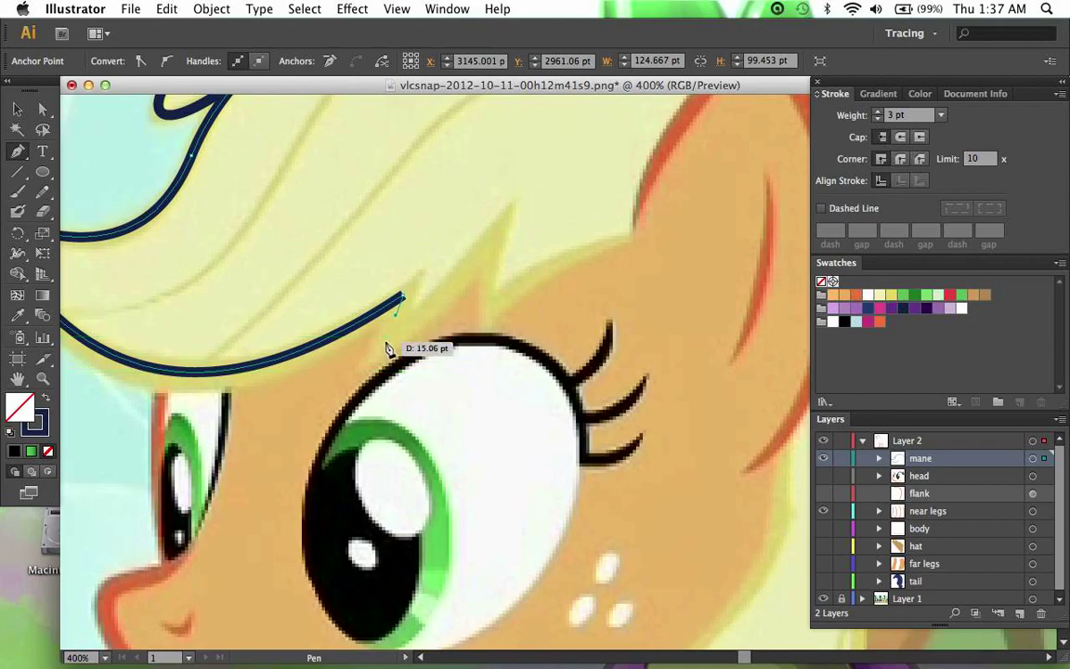
left_click_drag(389, 348, 406, 334)
mouse_move(496, 235)
left_mouse_down()
mouse_move(511, 210)
mouse_move(490, 264)
left_mouse_up()
mouse_move(491, 309)
left_mouse_down()
mouse_move(496, 336)
mouse_move(503, 291)
left_mouse_up()
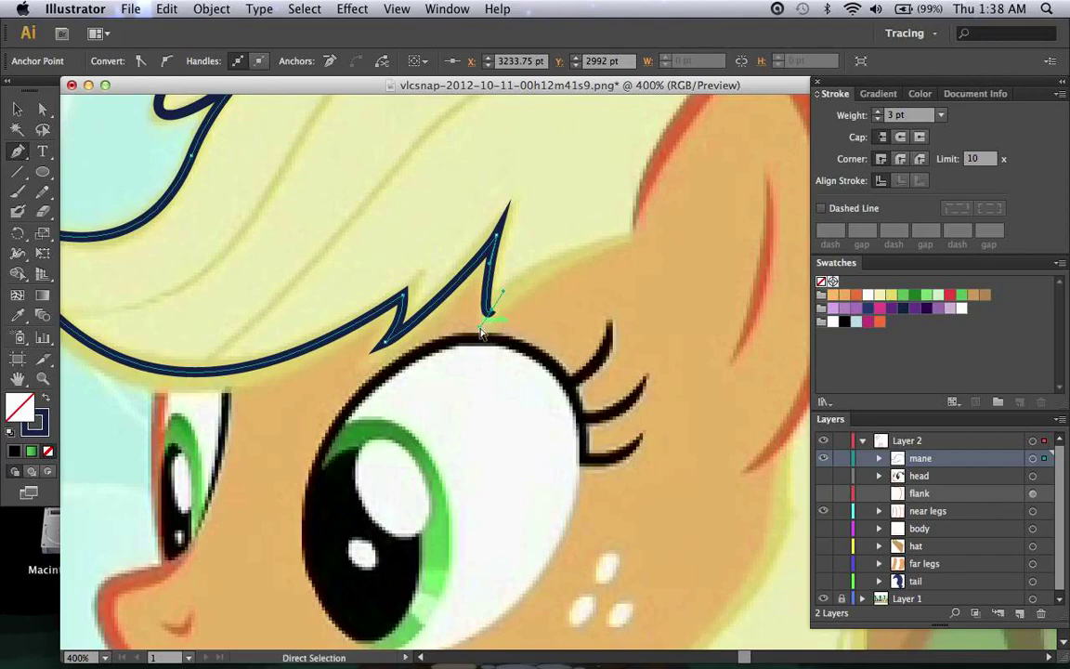
Step: Undo the last fringe anchor, place it again as a corner, and continue the path along the fringe's lower edge to the ear base
key("super+z")
mouse_move(494, 294)
left_mouse_down()
mouse_move(492, 325)
mouse_move(490, 310)
left_mouse_up()
left_click(493, 317, "alt")
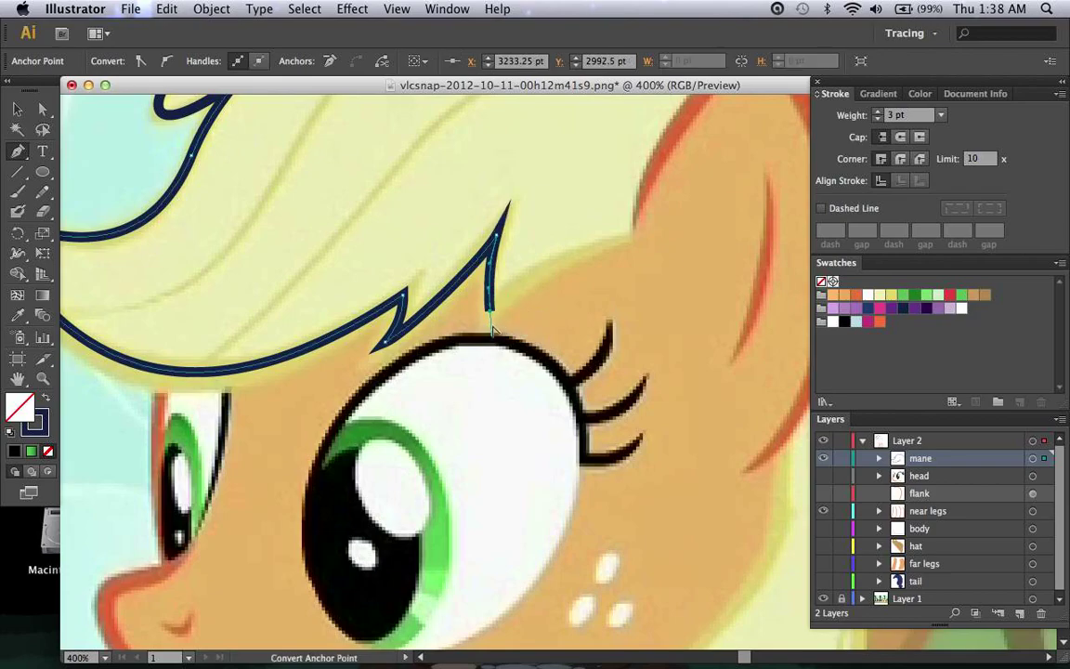
scroll(502, 298, "right", 2)
scroll(502, 298, "up", 1)
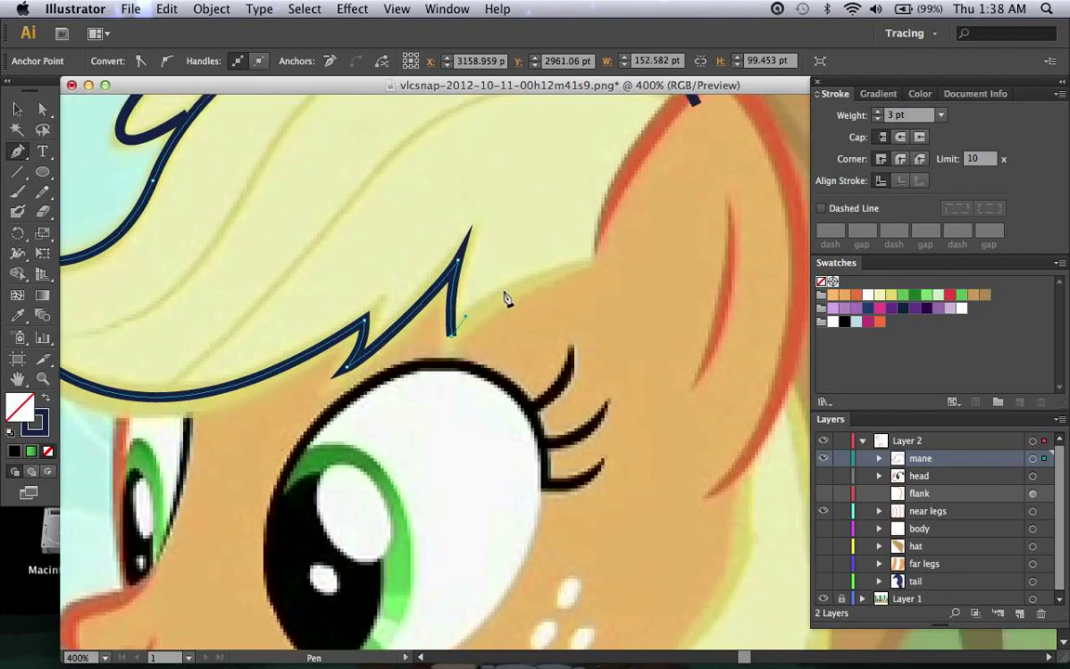
left_click_drag(621, 259, 677, 263)
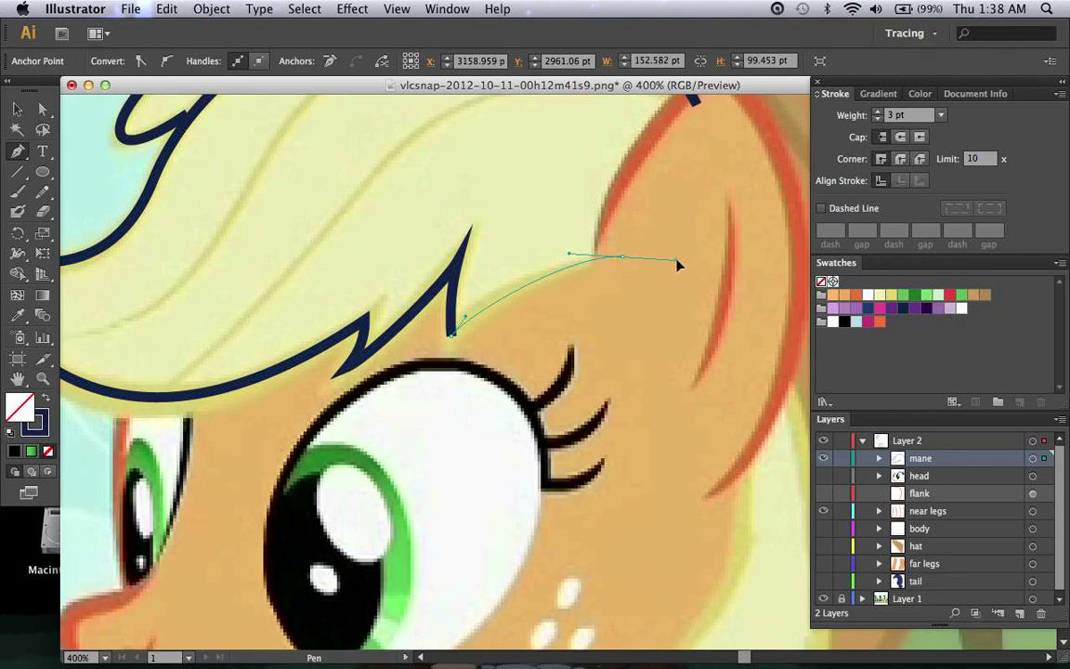
left_click_drag(467, 316, 467, 306)
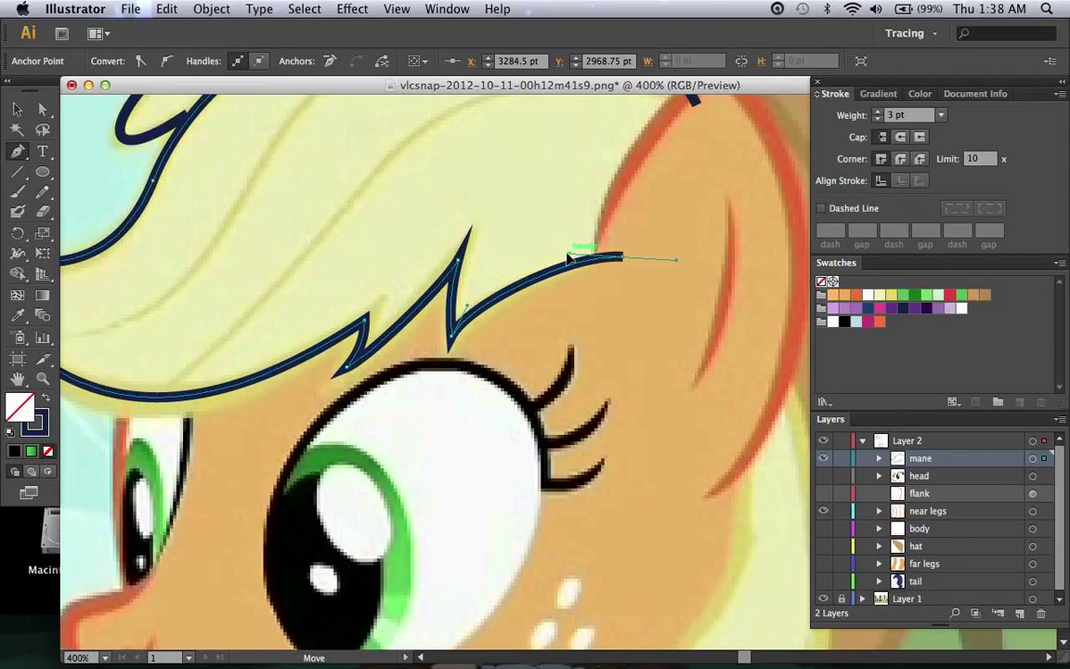
key("super+minus")
scroll(567, 260, "right", 5)
scroll(566, 260, "up", 2)
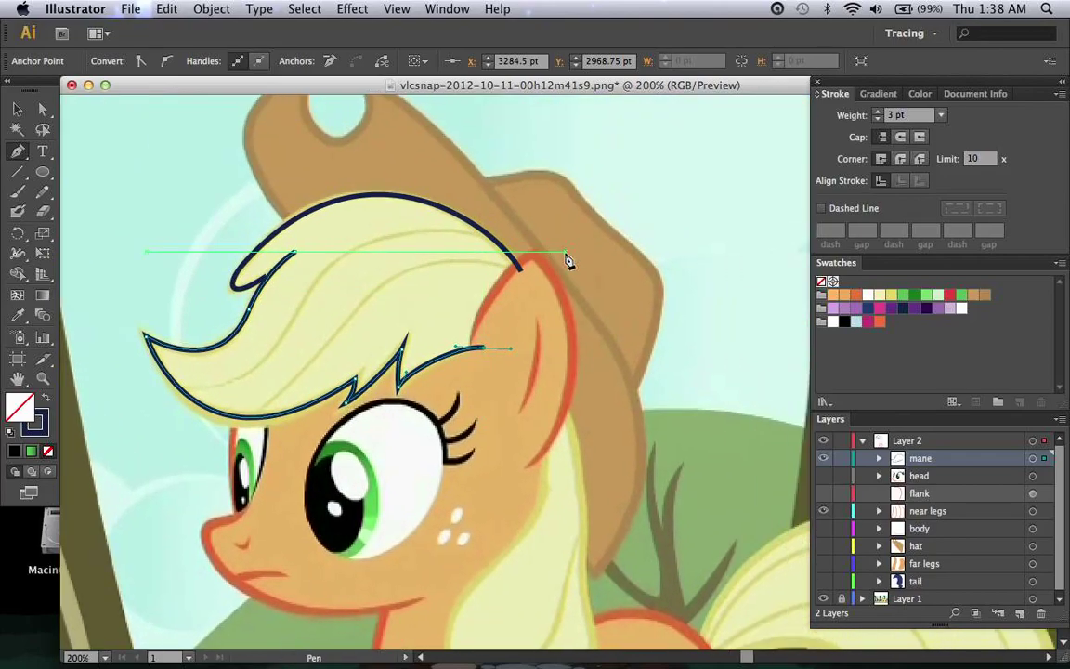
Step: Close the bangs outline with a curve at the ear and colour its stroke with the Mane Stroke swatch
left_click_drag(521, 272, 514, 261)
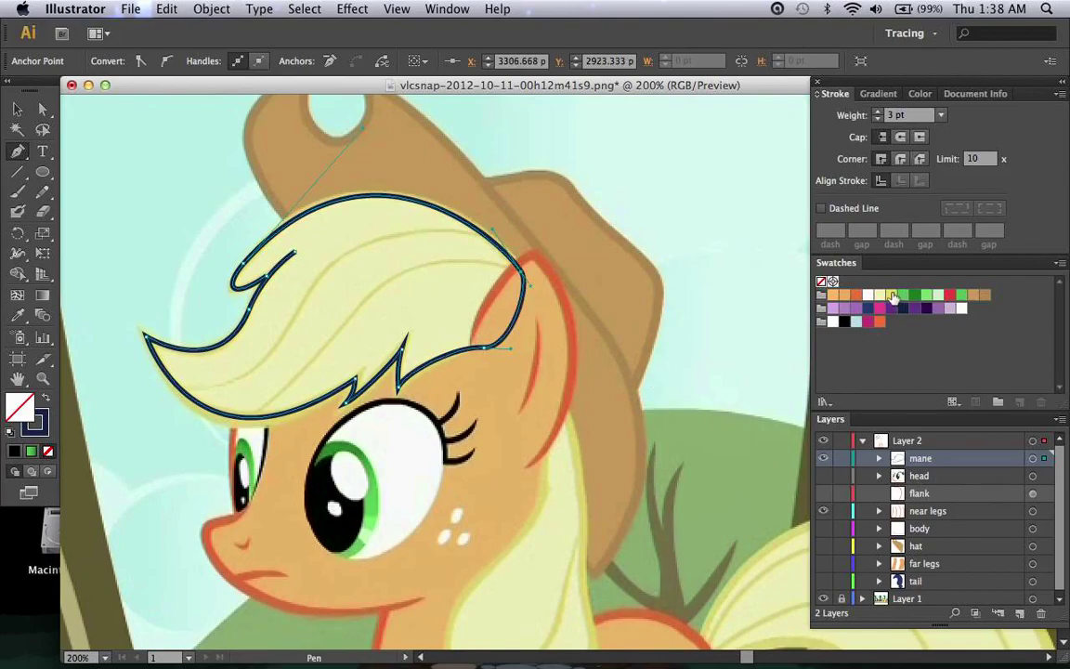
key("x")
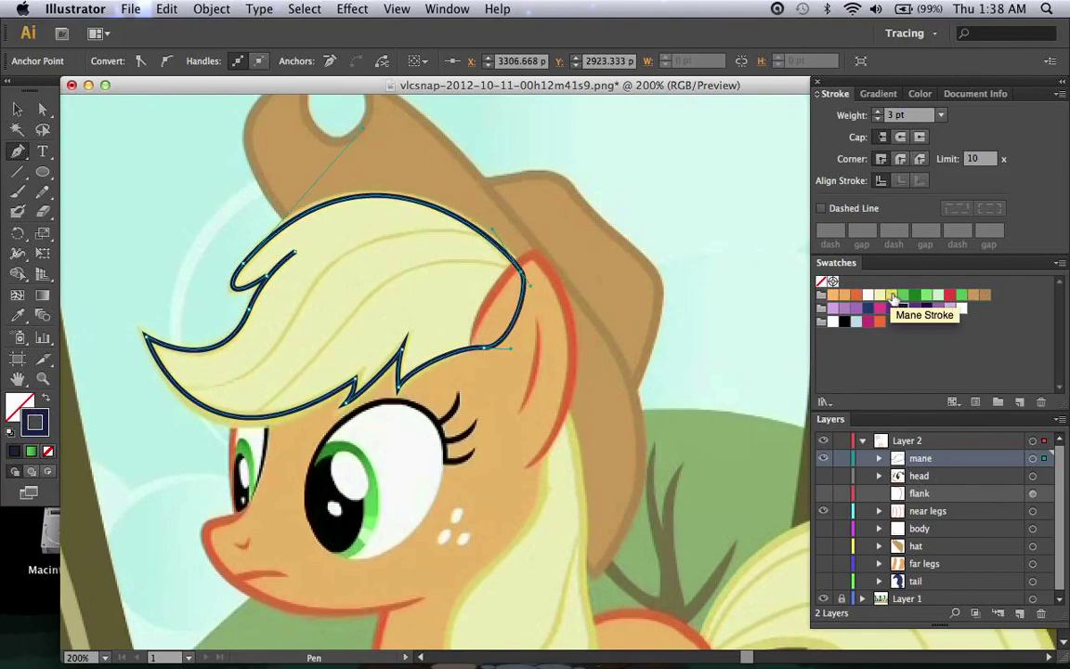
left_click(892, 296)
left_click(581, 322, "super")
scroll(580, 322, "left", 3)
scroll(581, 321, "up", 2)
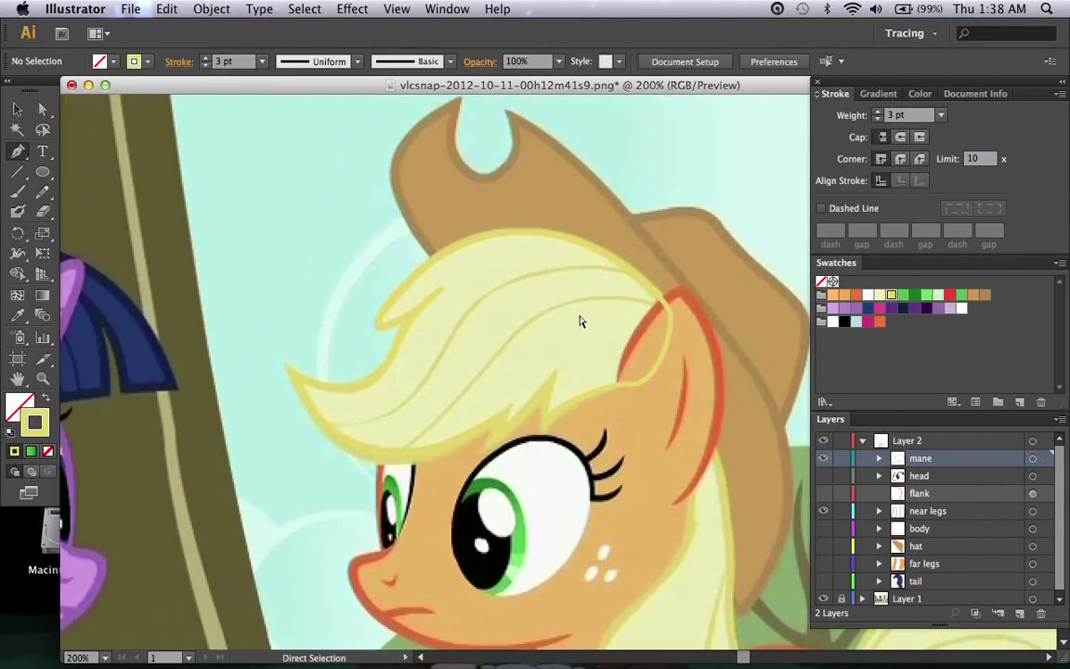
key("super+plus")
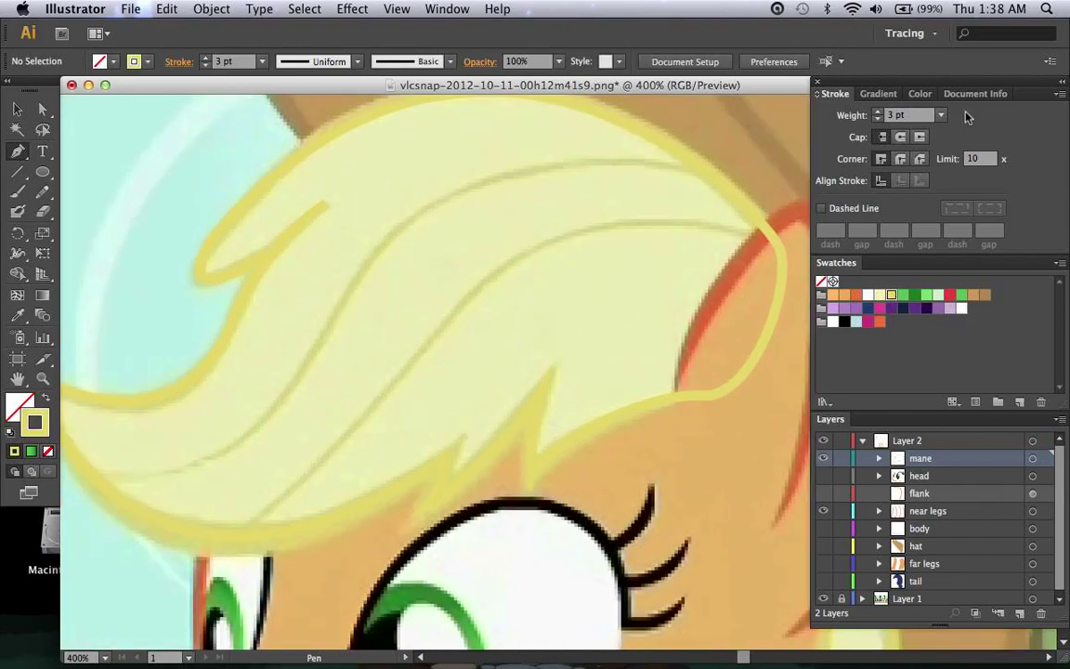
left_click(941, 116)
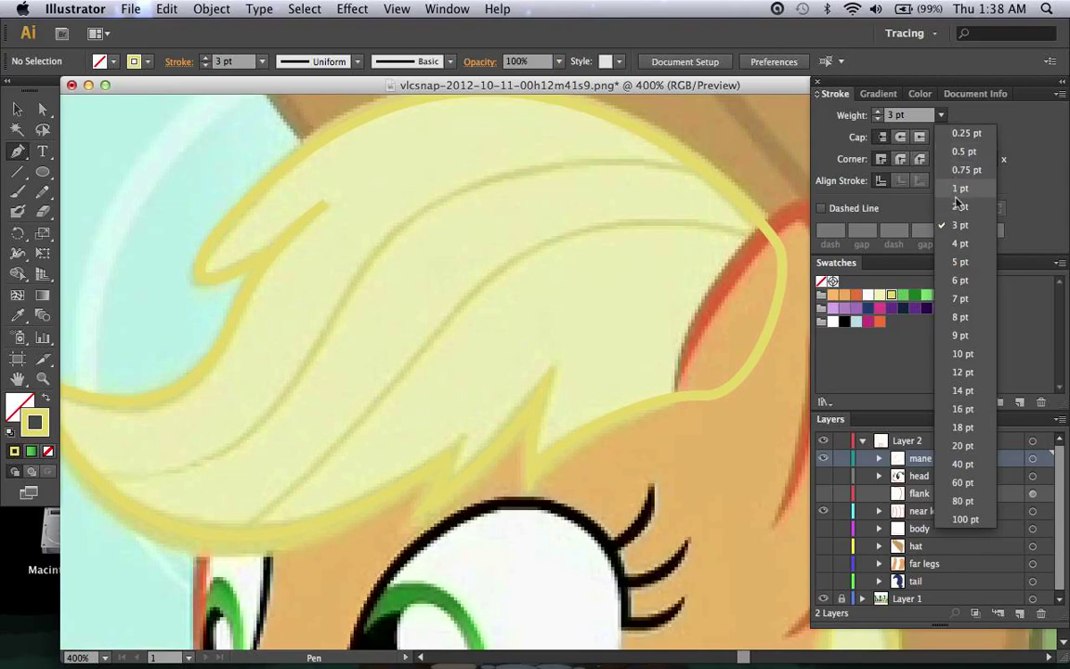
left_click(957, 193)
left_click(721, 394, "super")
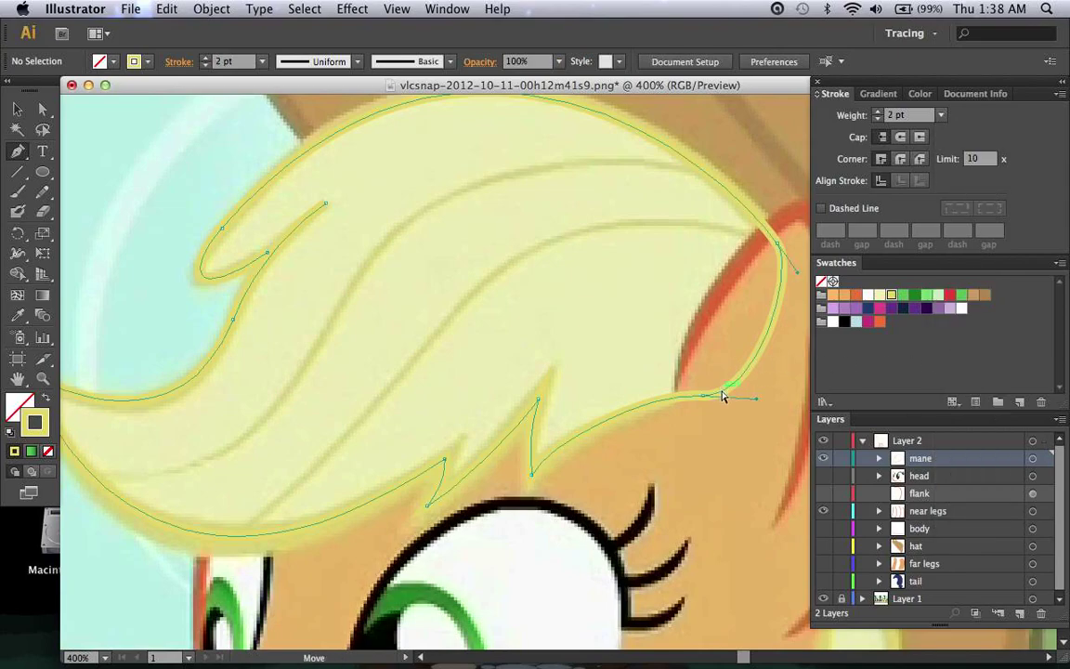
left_click(738, 358, "super")
scroll(738, 358, "up", 2)
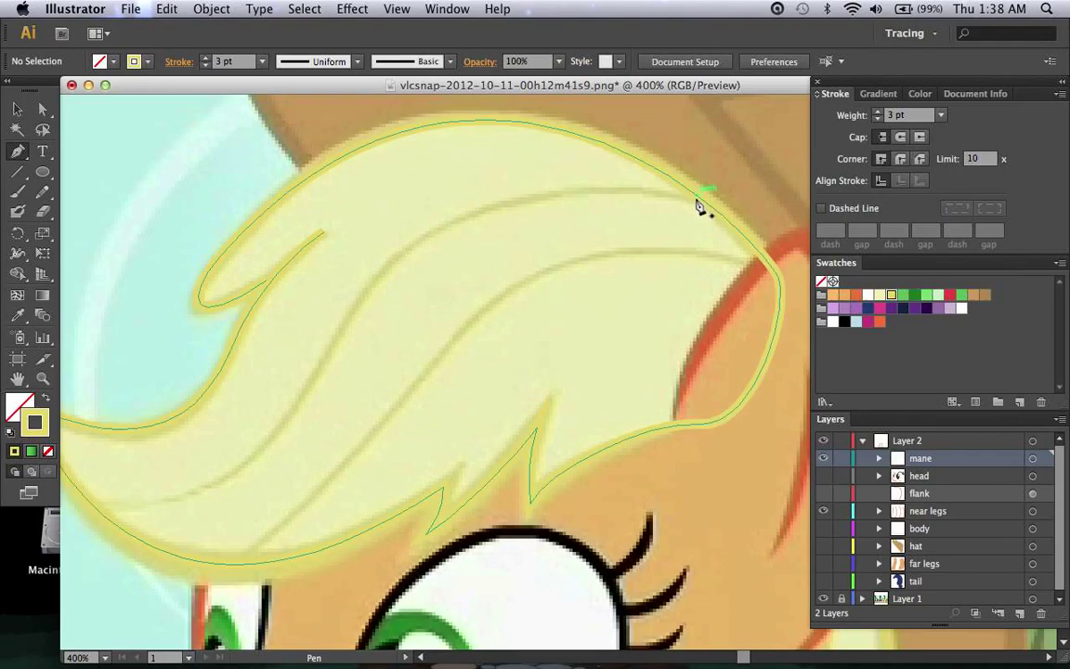
Step: Start the upper inner strand line at the mane's top edge, curve it along the reference, and set its stroke to 2 pt
left_click_drag(696, 195, 665, 193)
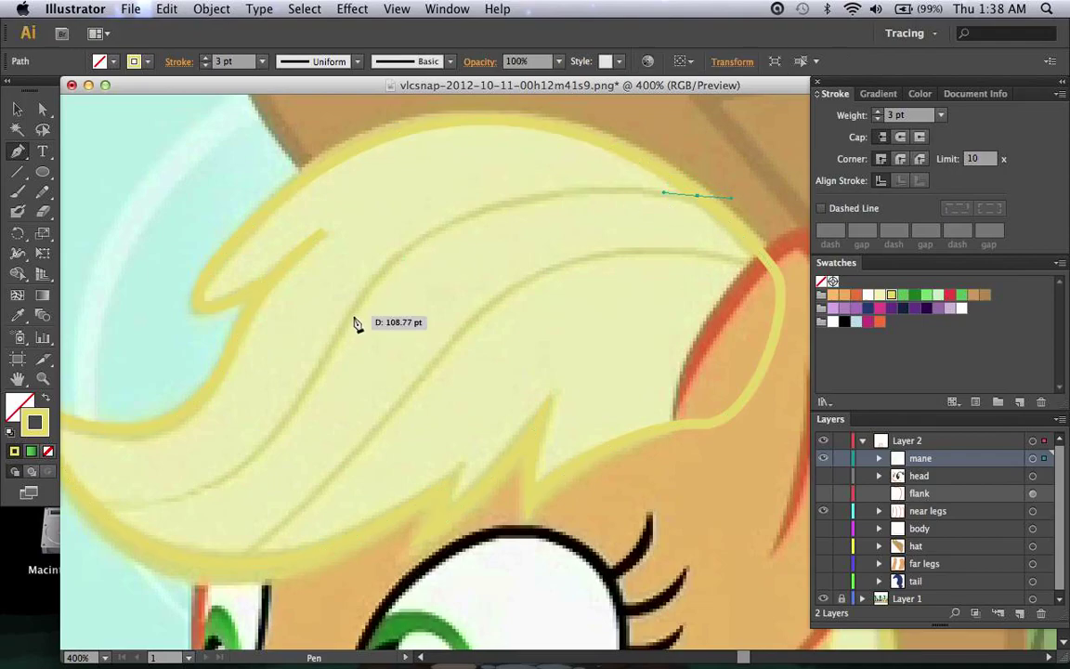
left_click_drag(344, 321, 318, 363)
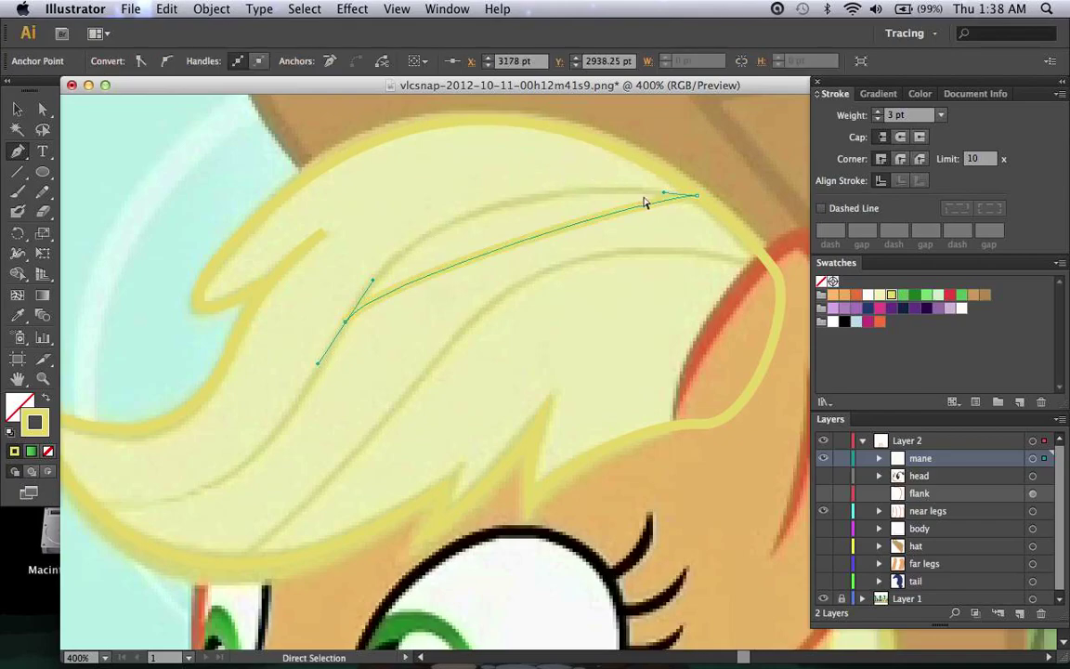
left_click_drag(665, 195, 446, 168)
left_click(939, 115)
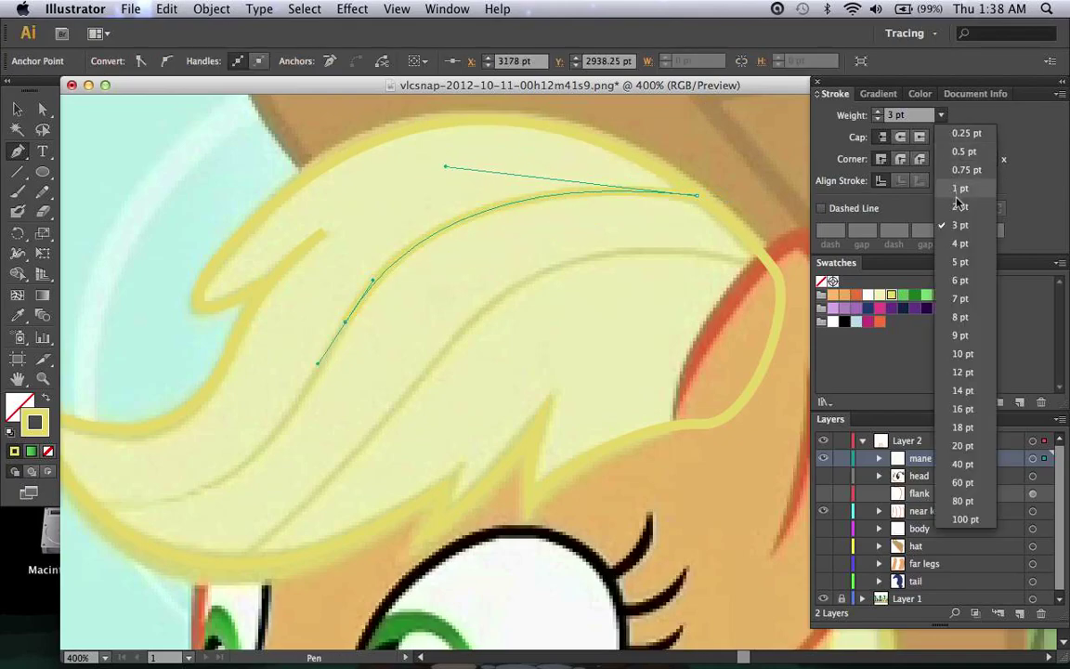
left_click(868, 176)
Step: Extend the upper strand line to the forelock's lower edge near the tip, adjust its end curve to the reference, and deselect it
scroll(395, 269, "down", 2)
scroll(392, 264, "down", 1)
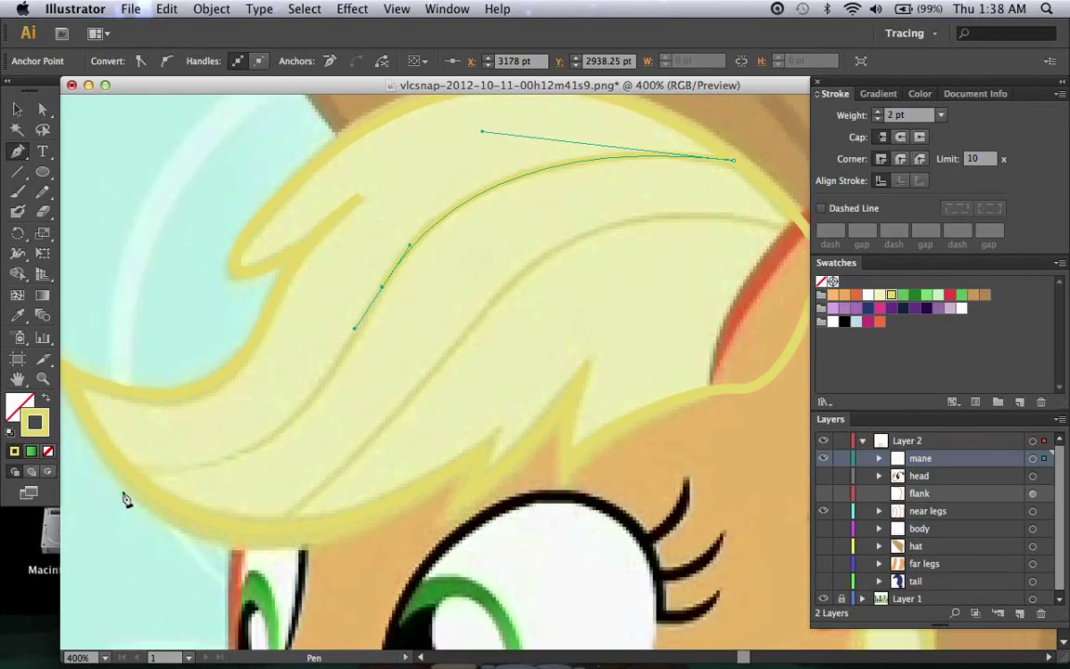
left_click_drag(133, 474, 100, 469)
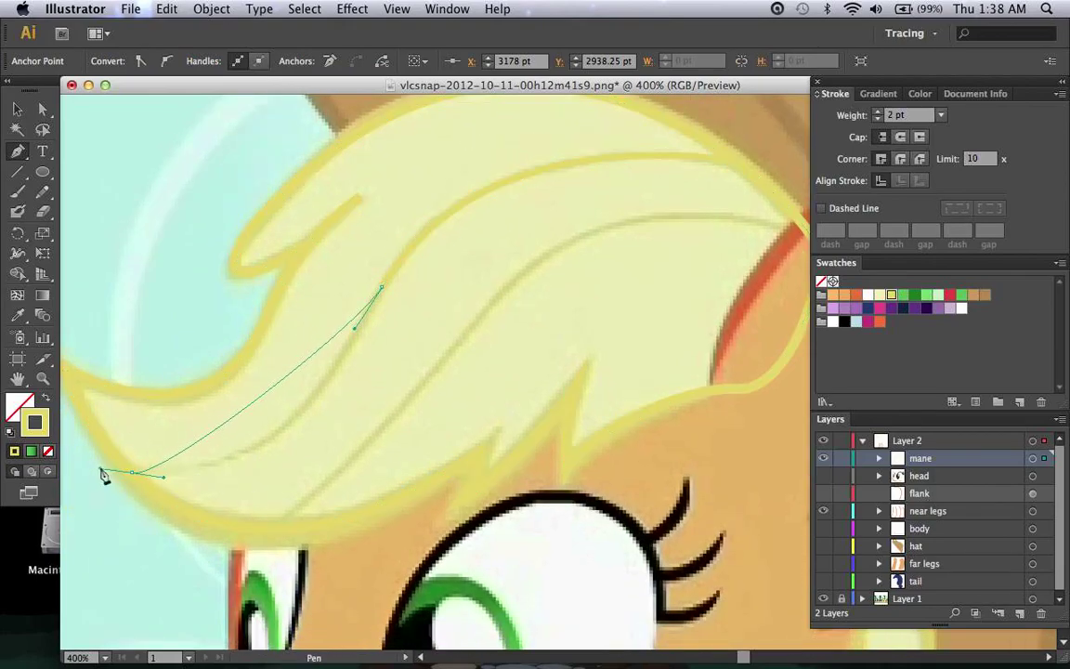
left_click_drag(167, 481, 292, 495)
scroll(291, 489, "right", 1)
left_click(291, 489, "super")
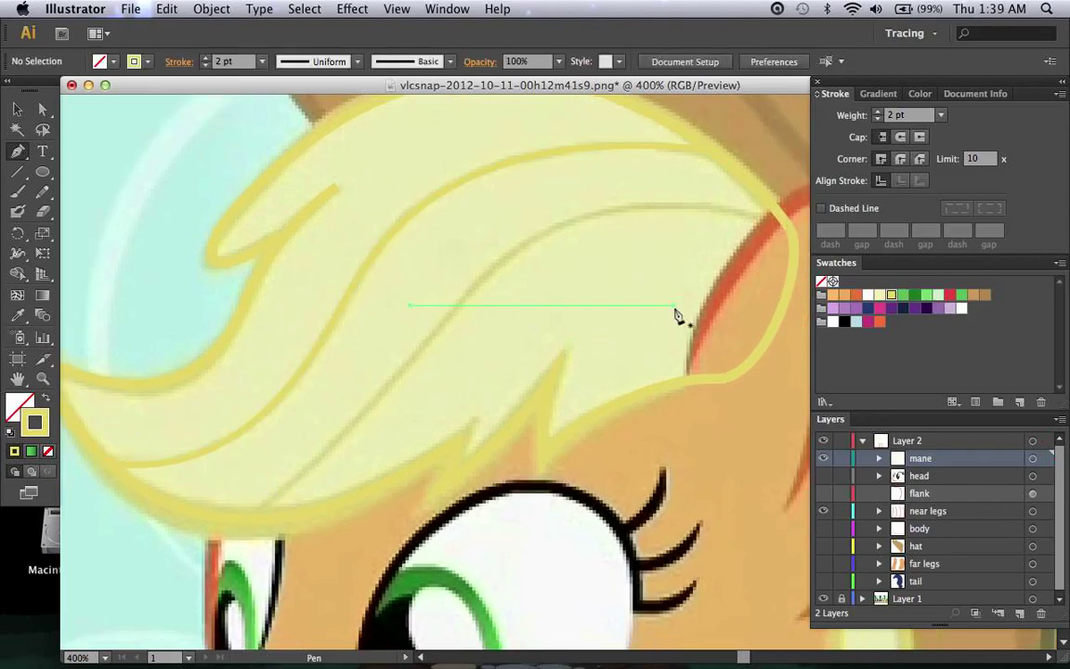
Step: Draw the lower inner strand line from the ear junction to the forelock's lower edge, adjusting its handles to follow the reference
left_click(740, 218)
left_click_drag(456, 305, 409, 351)
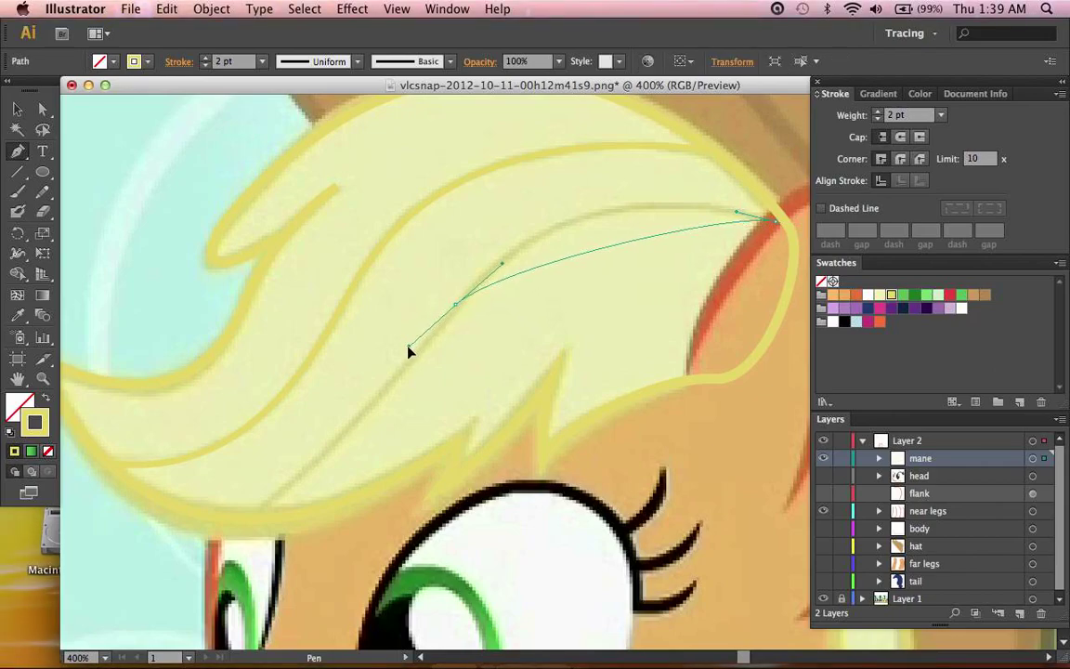
left_click_drag(737, 215, 591, 173)
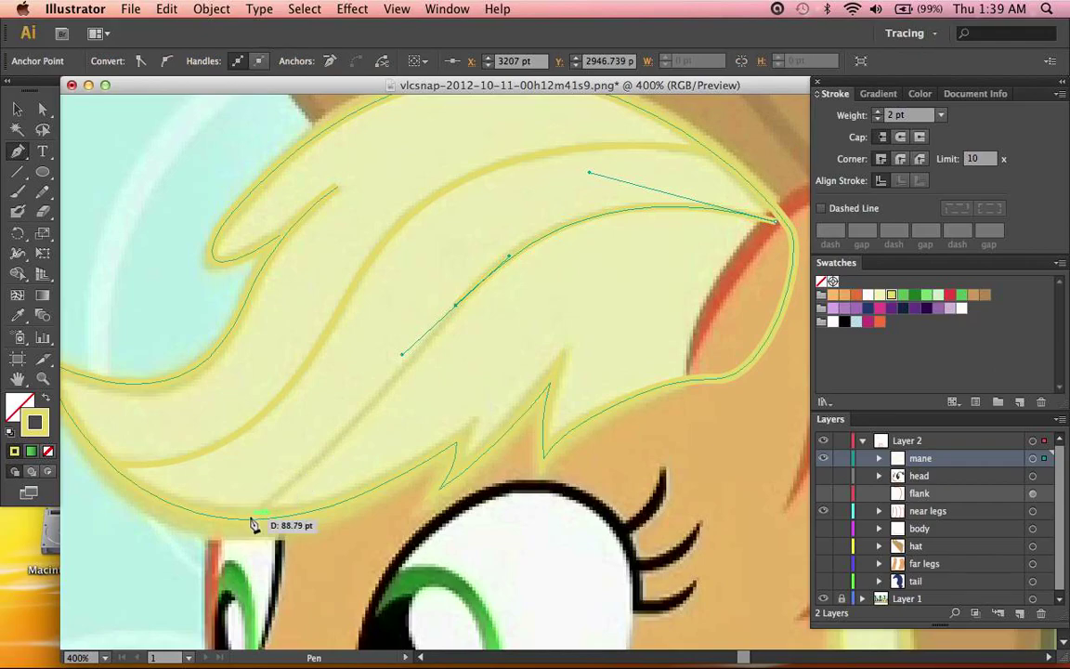
left_click_drag(251, 519, 220, 534)
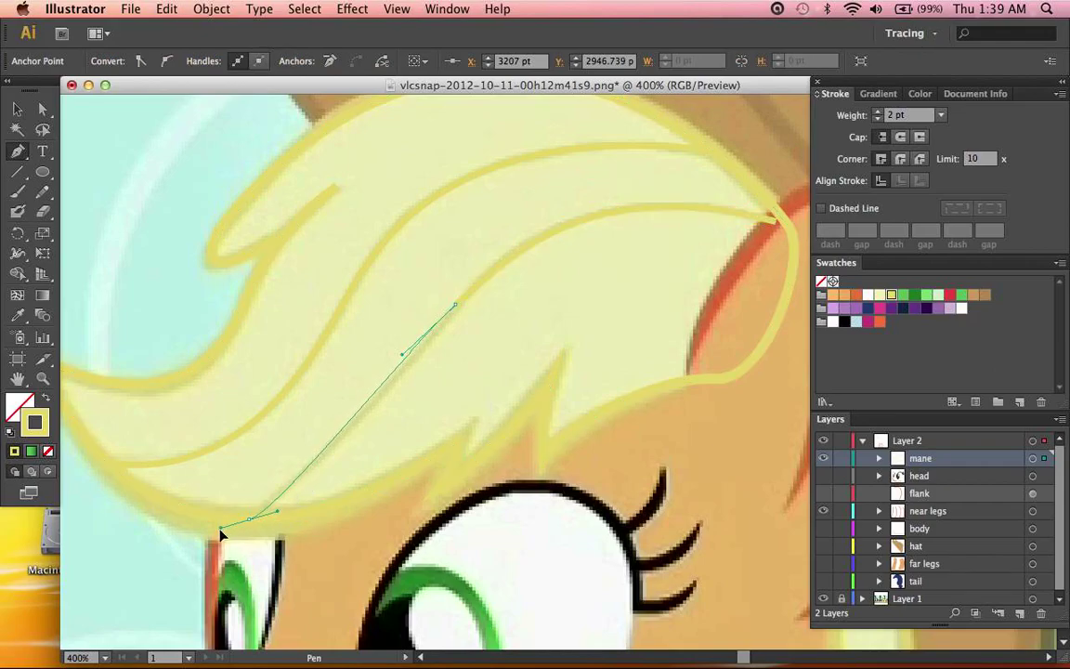
left_click(456, 306, "super")
left_click_drag(403, 355, 410, 364)
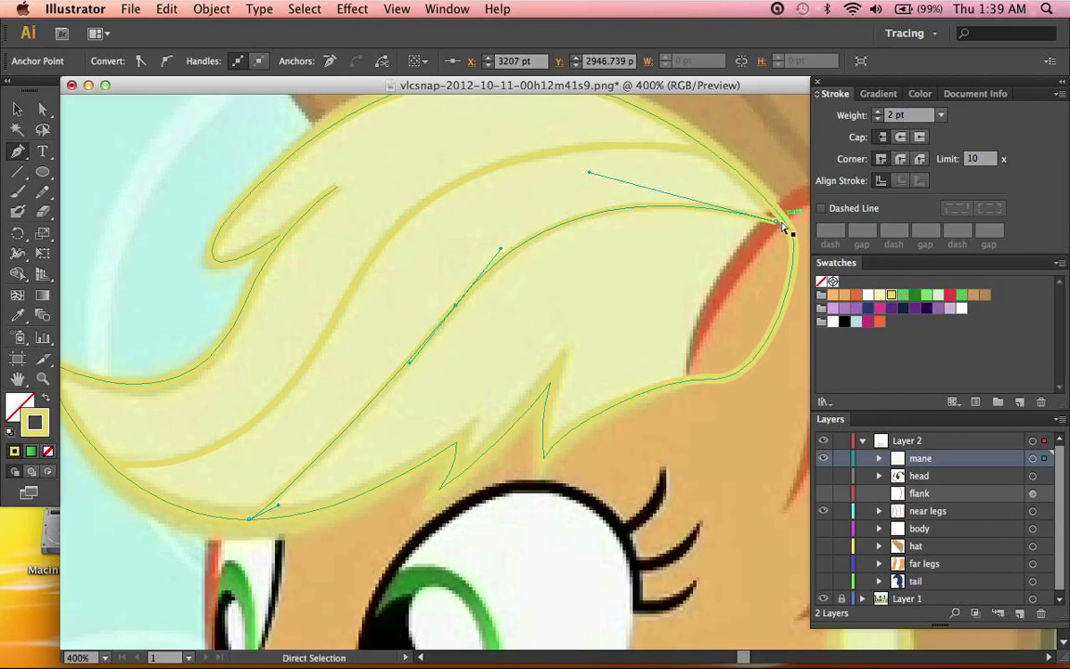
Step: Reposition both end anchors of the lower strand line so they meet the bangs outline, and deselect the path
left_click_drag(776, 221, 784, 220)
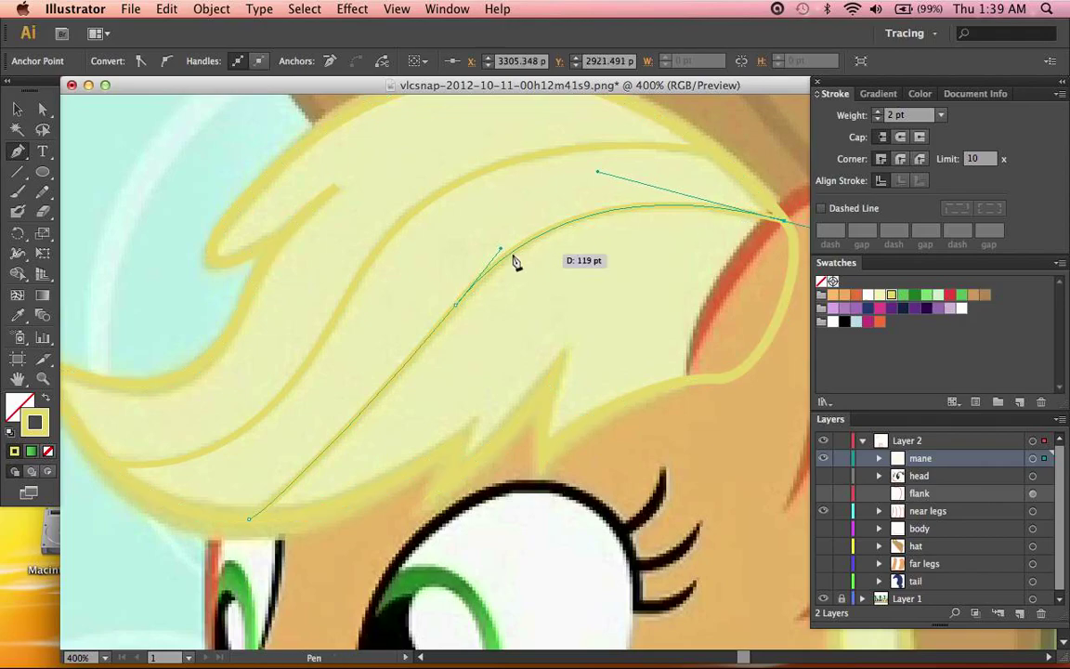
left_click(456, 306, "super")
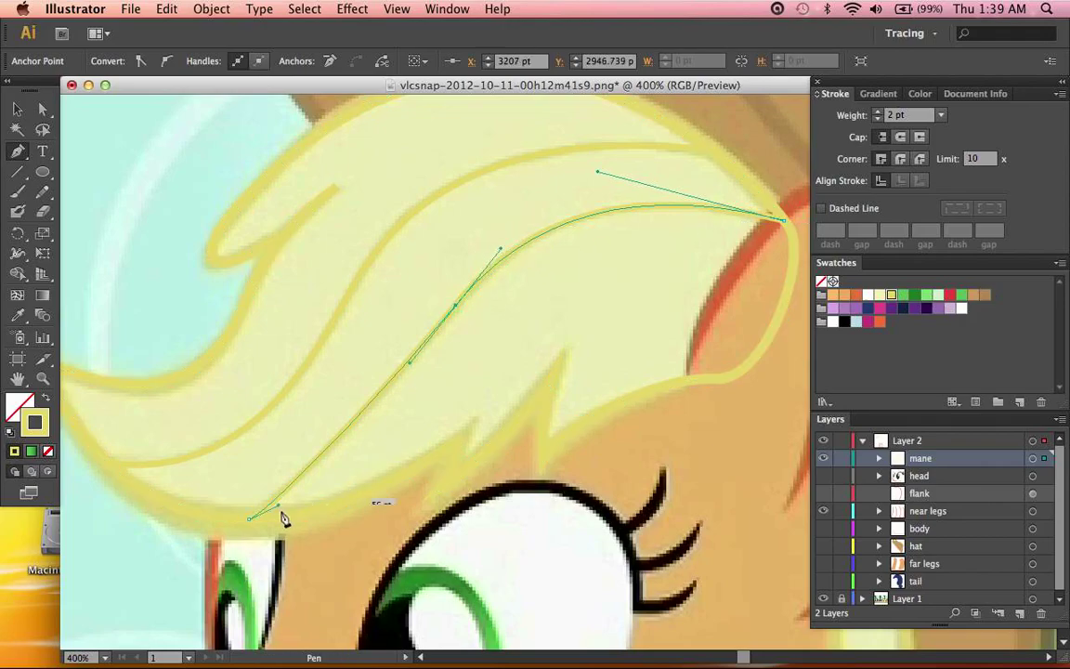
left_click_drag(250, 520, 286, 507)
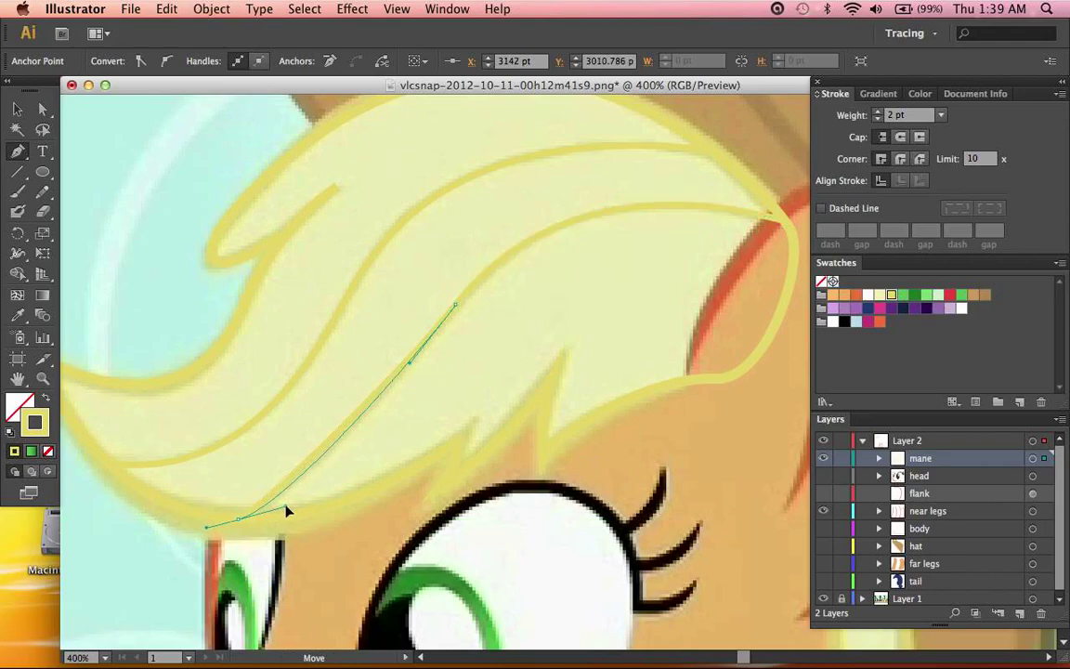
left_click(462, 363, "super")
key("super+minus")
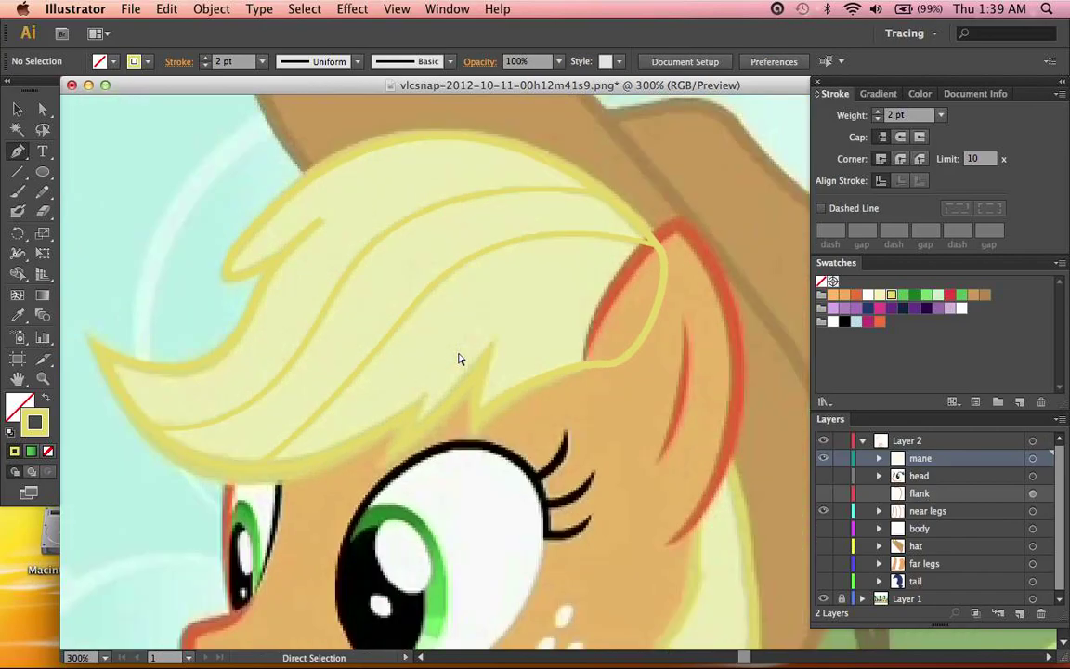
Step: Create a sublayer named bangs inside the mane layer
left_click(878, 457)
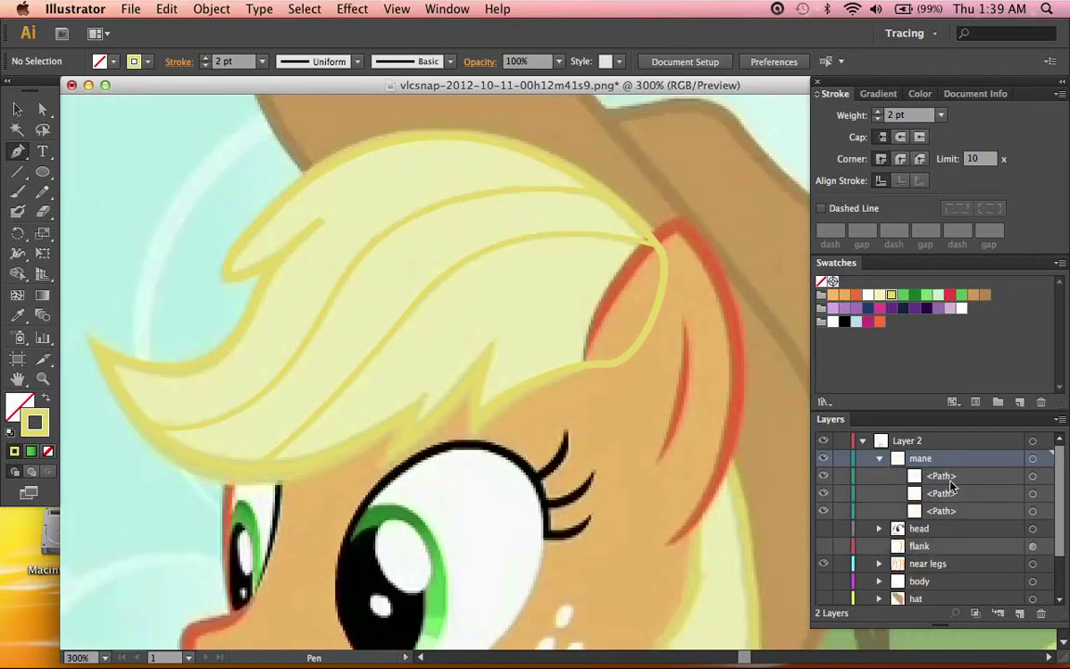
left_click(1000, 612)
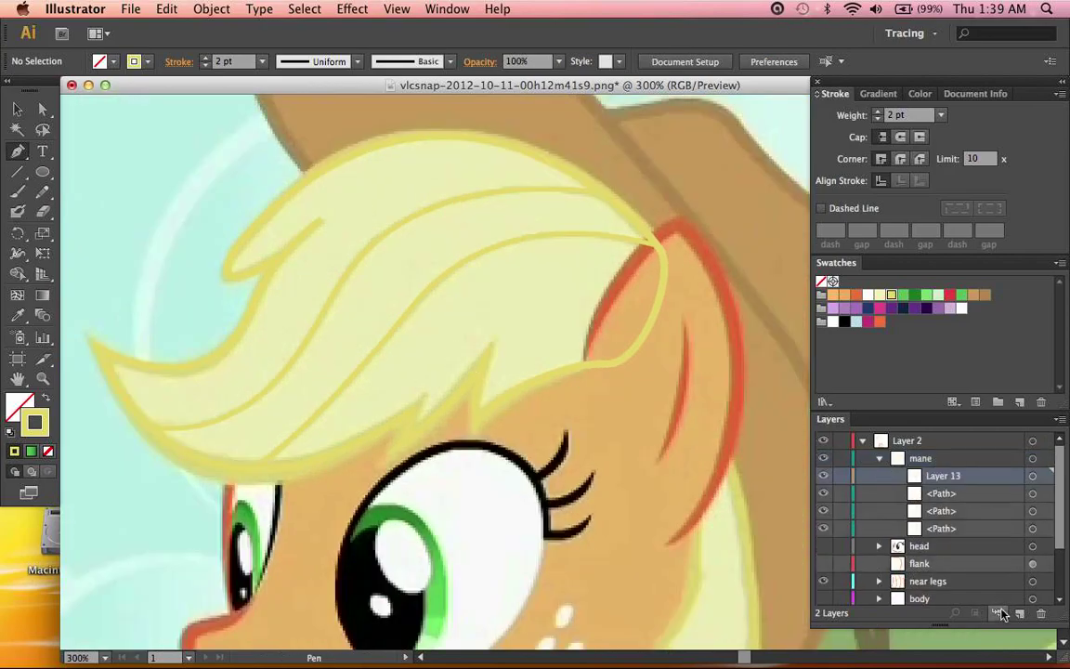
double_click(947, 476)
type("bangs")
key("Return")
Step: Move the three mane paths into the bangs sublayer
left_click(998, 528)
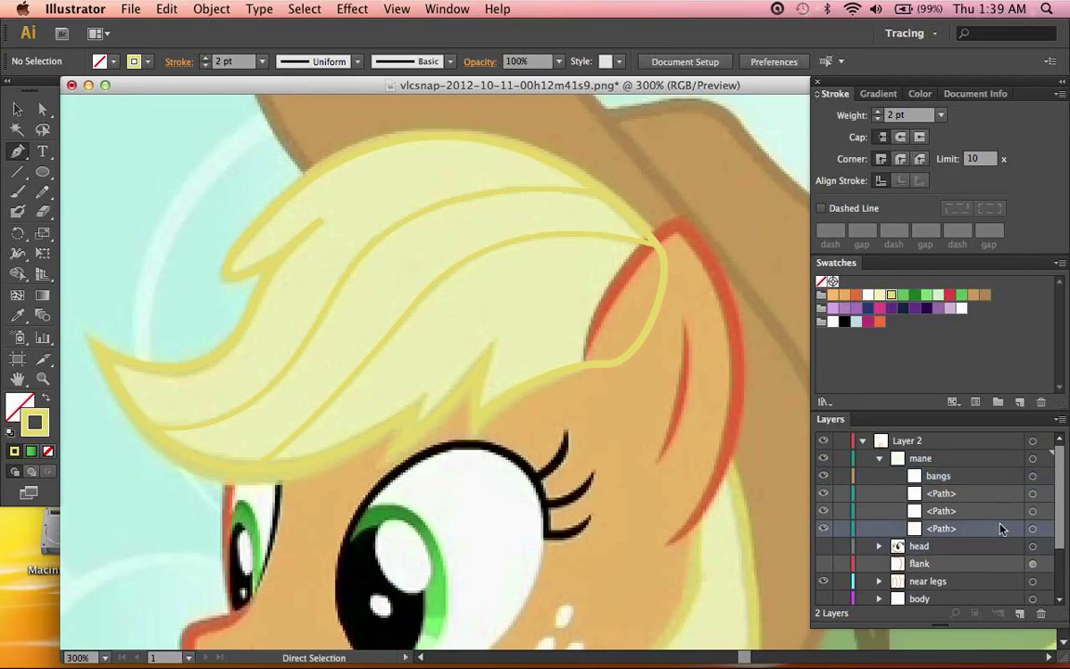
left_click(990, 476, "shift")
left_click_drag(989, 475, 952, 480)
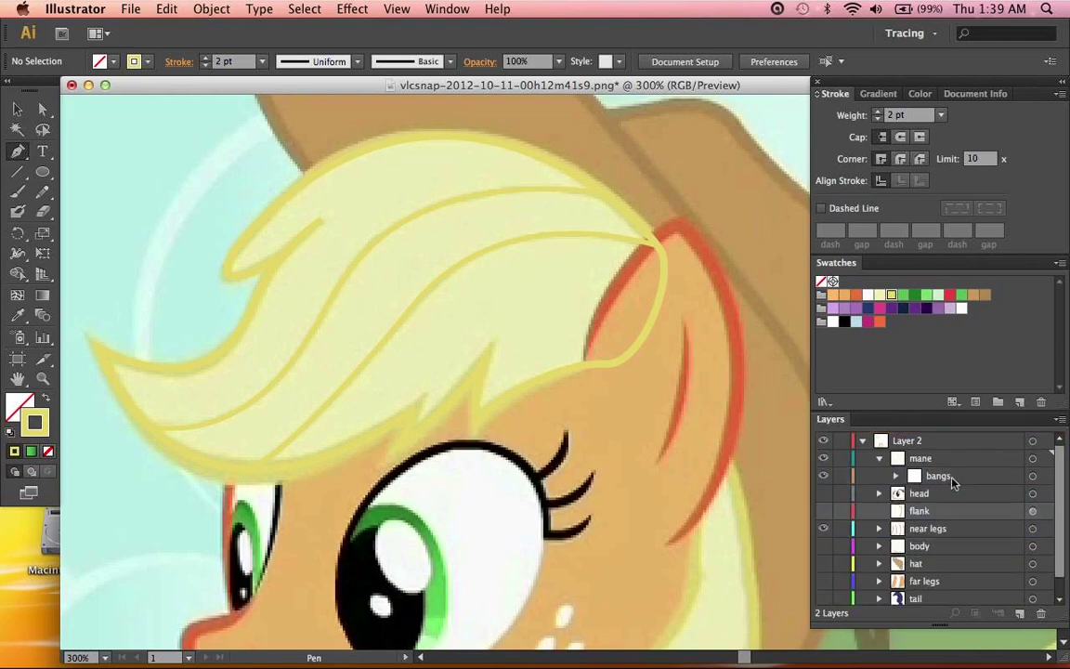
Step: Fill the bangs outline path with the pale yellow mane swatch and deselect it
left_click(896, 476)
left_click(1035, 531)
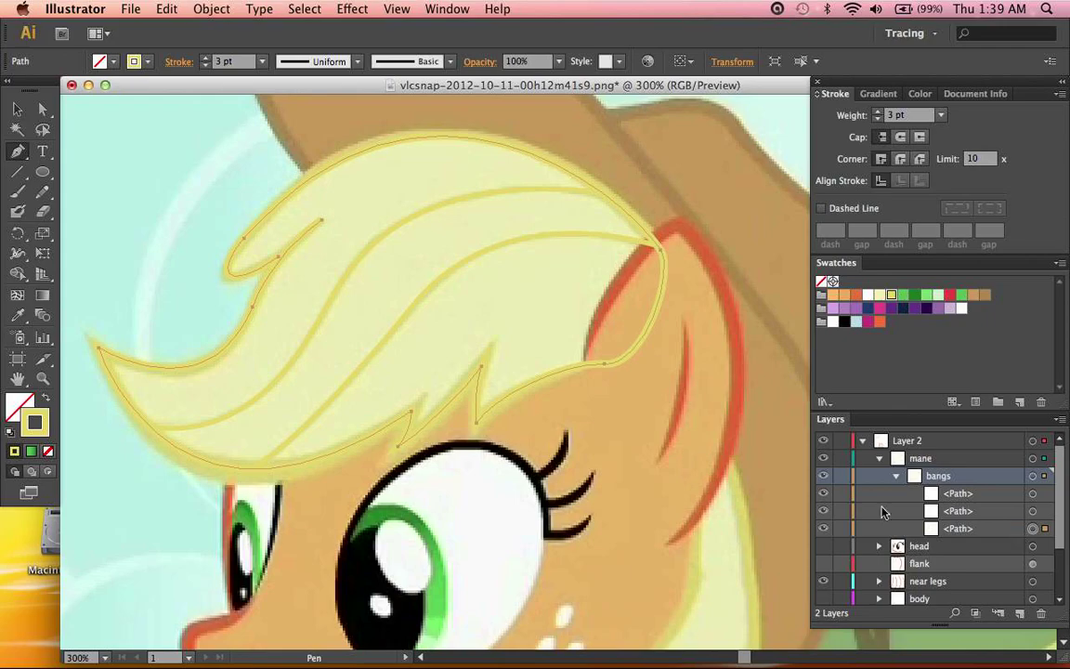
key("x")
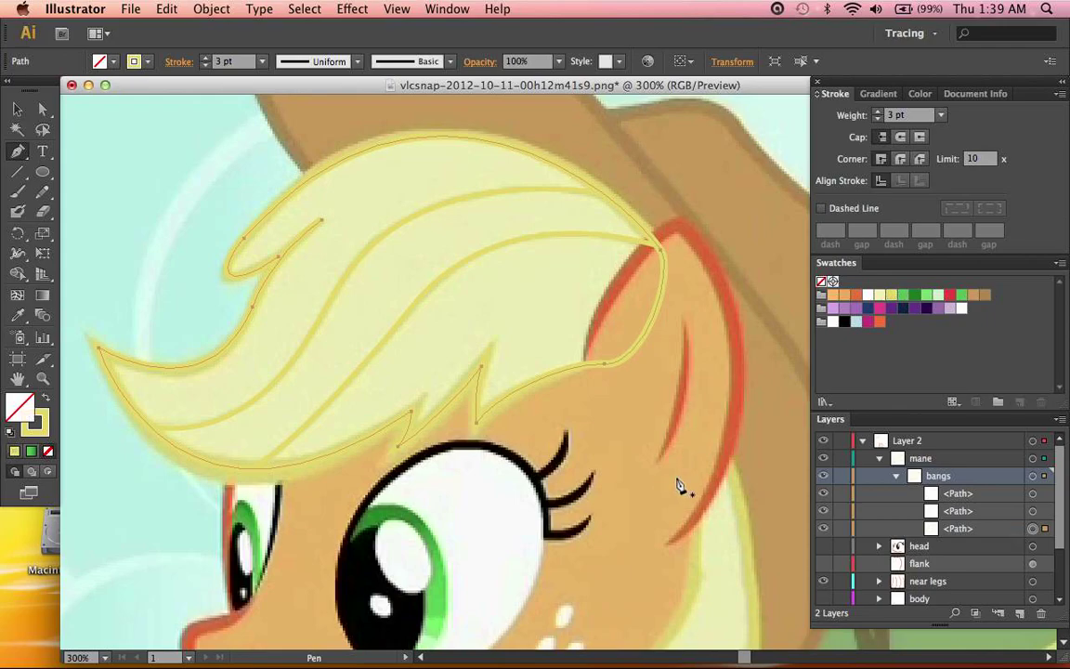
left_click(879, 294)
key("super+shift+a")
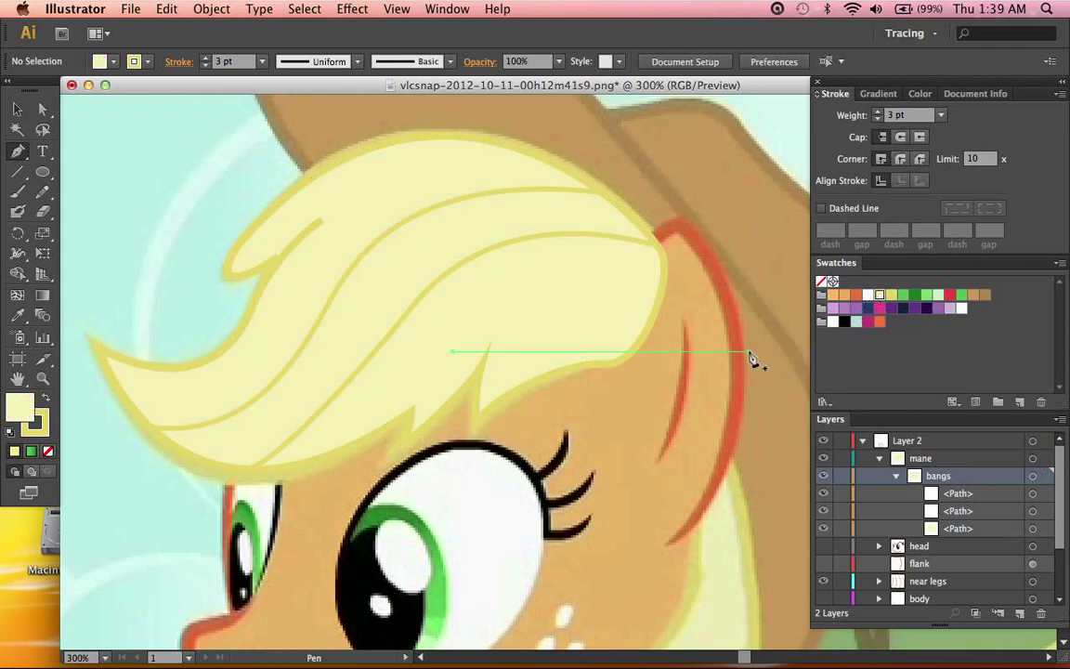
Step: Move the bangs outline's inner notch anchor slightly so the curled tuft's end meets the centre of the adjoining strand curve
scroll(469, 334, "left", 5)
key("super+plus")
key("super+plus")
key("super+plus")
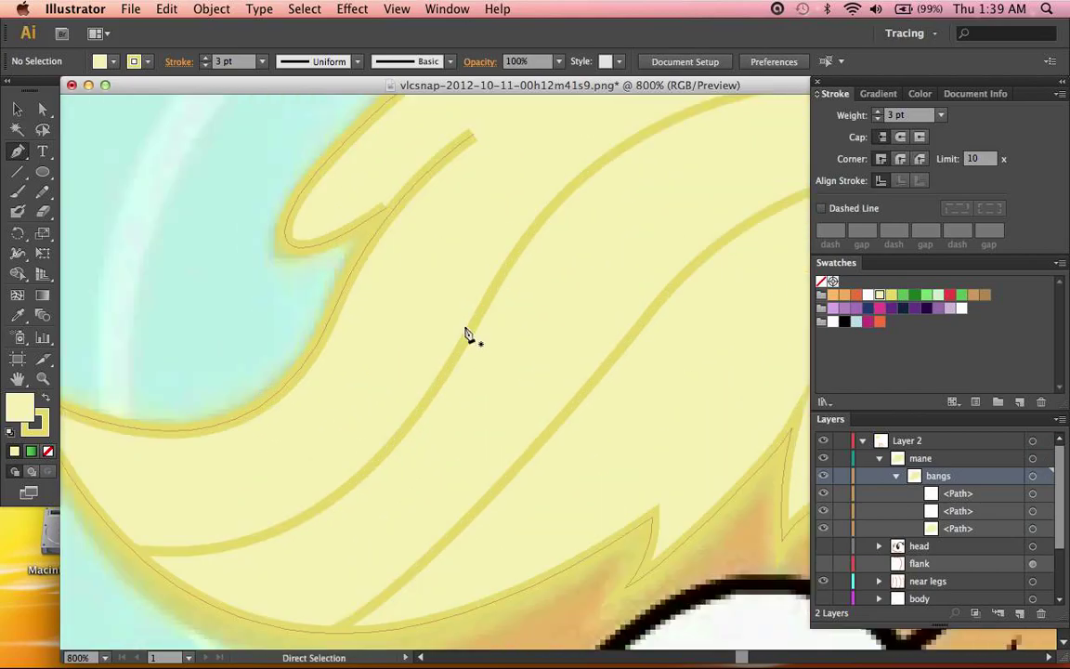
left_click(245, 205, "super")
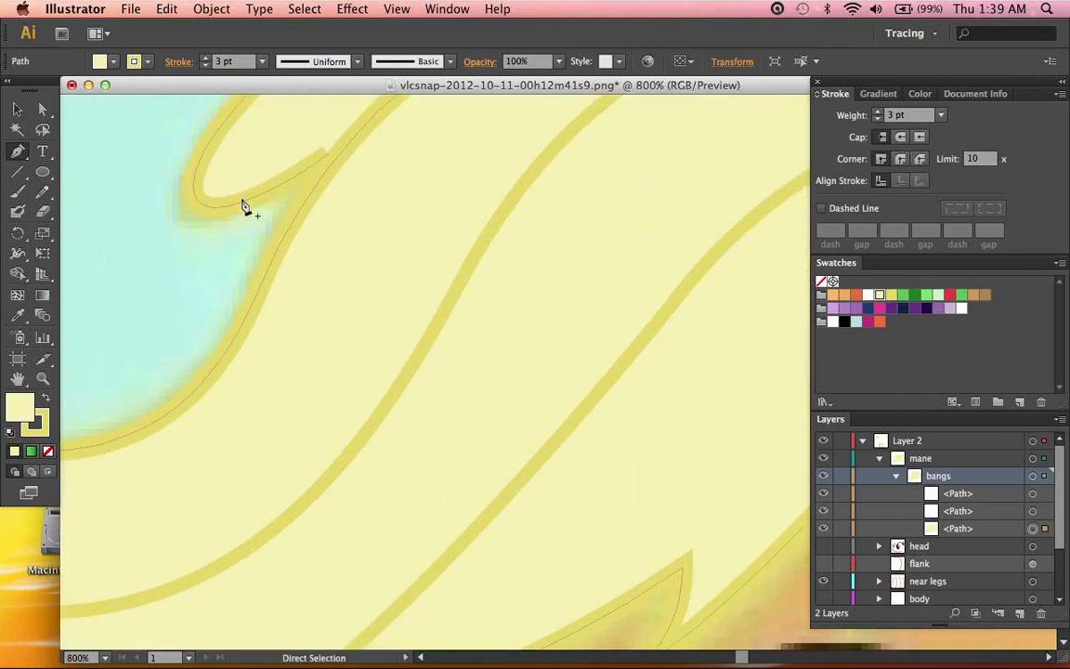
scroll(564, 454, "up", 5)
scroll(563, 454, "left", 4)
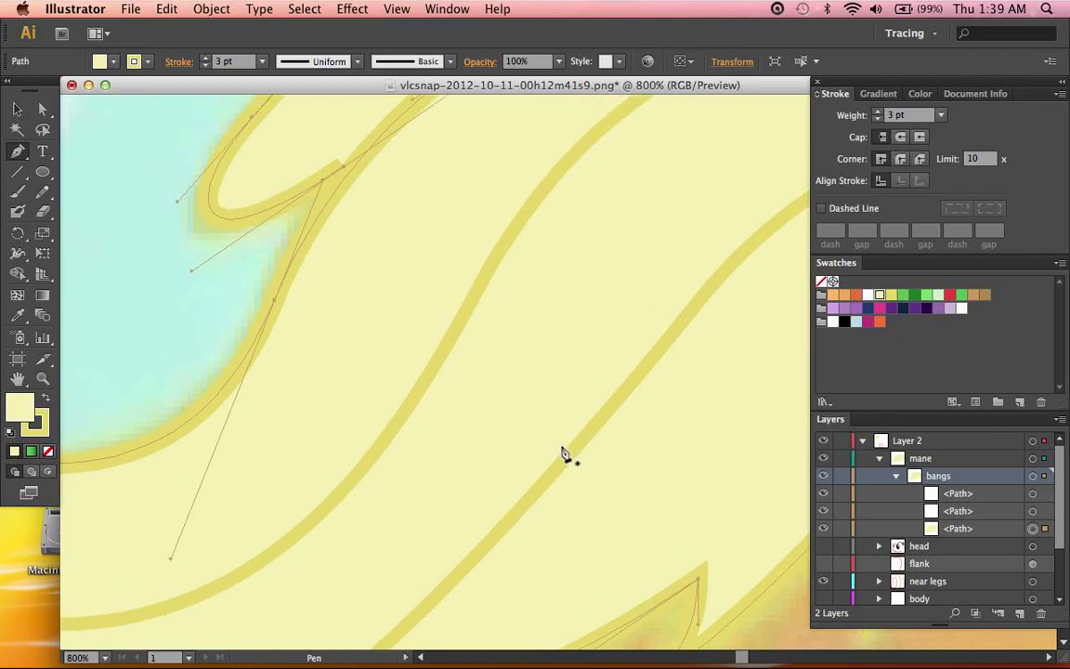
left_click(415, 375, "super")
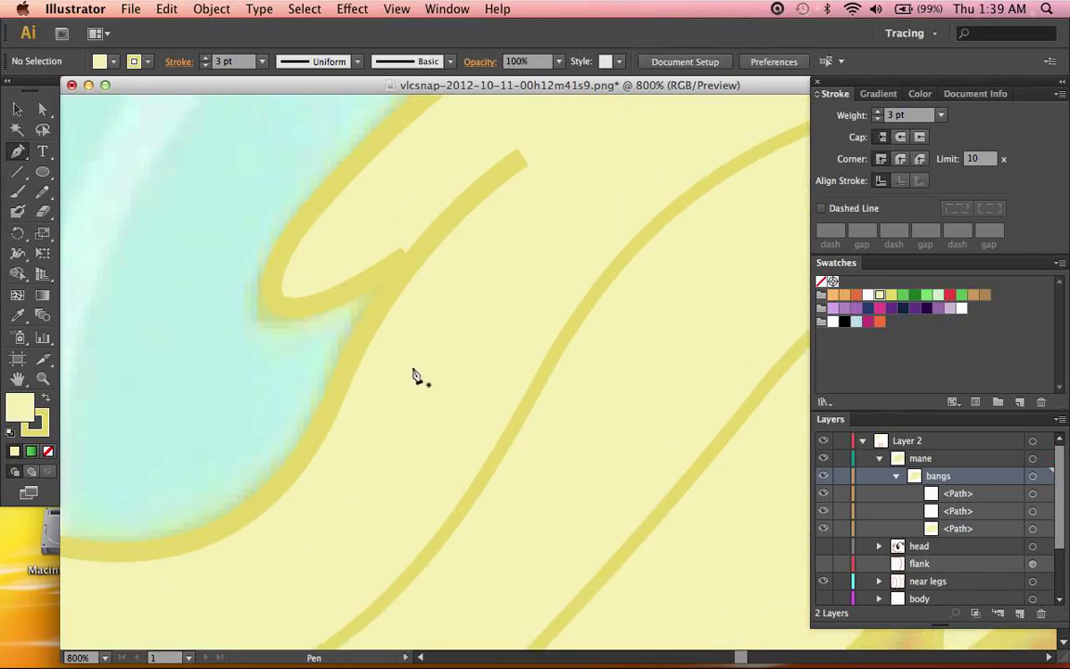
left_click(287, 313, "super")
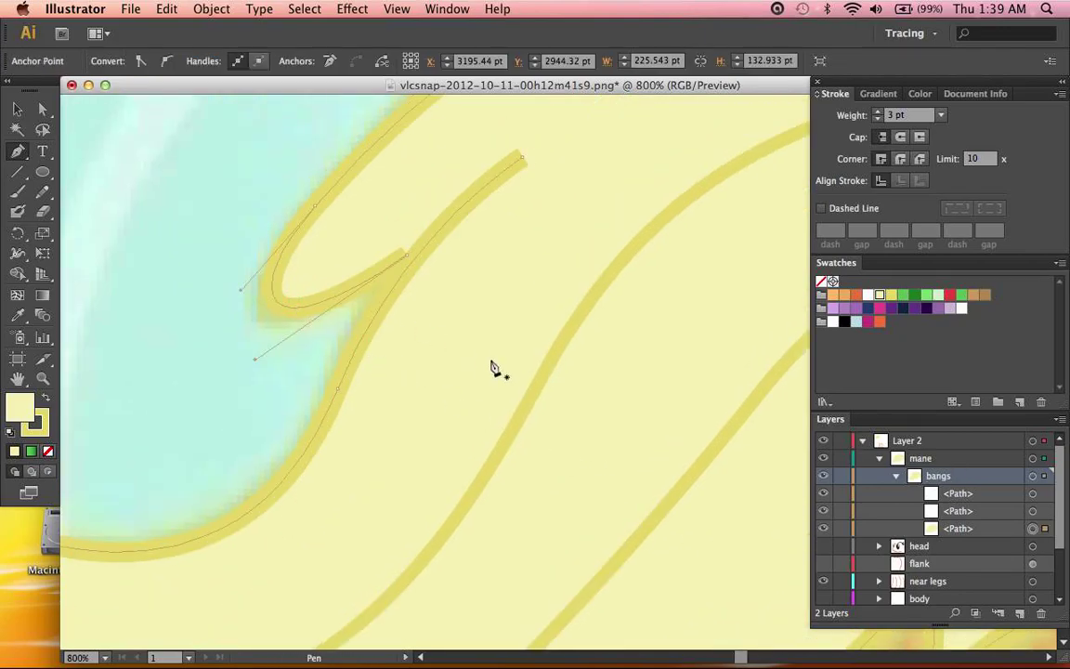
key("a")
left_click(306, 309)
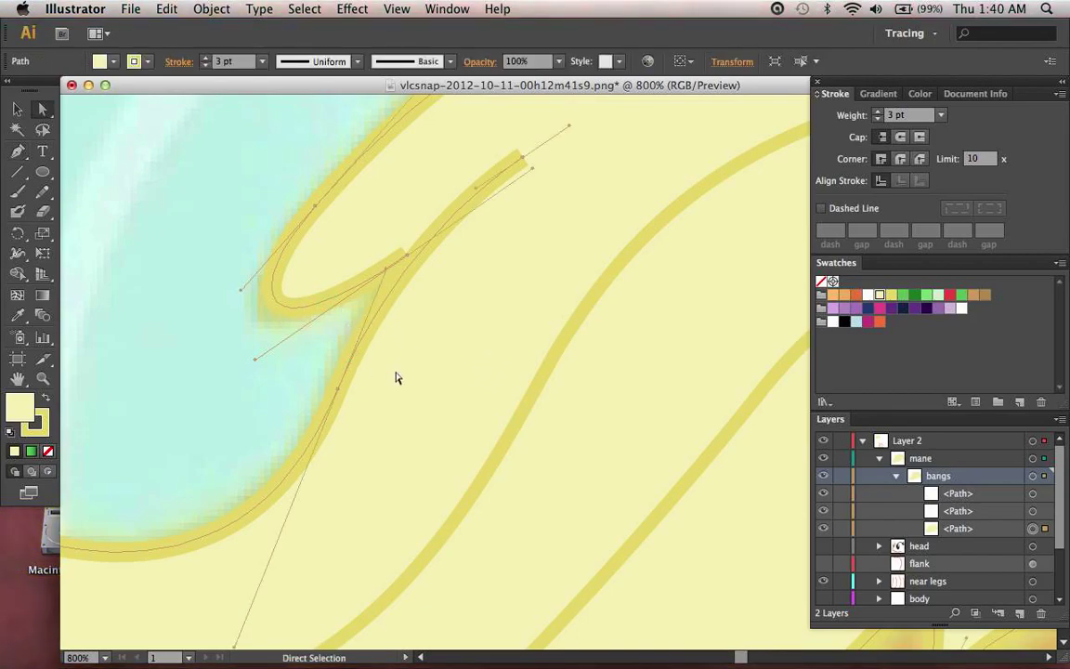
left_click(405, 261)
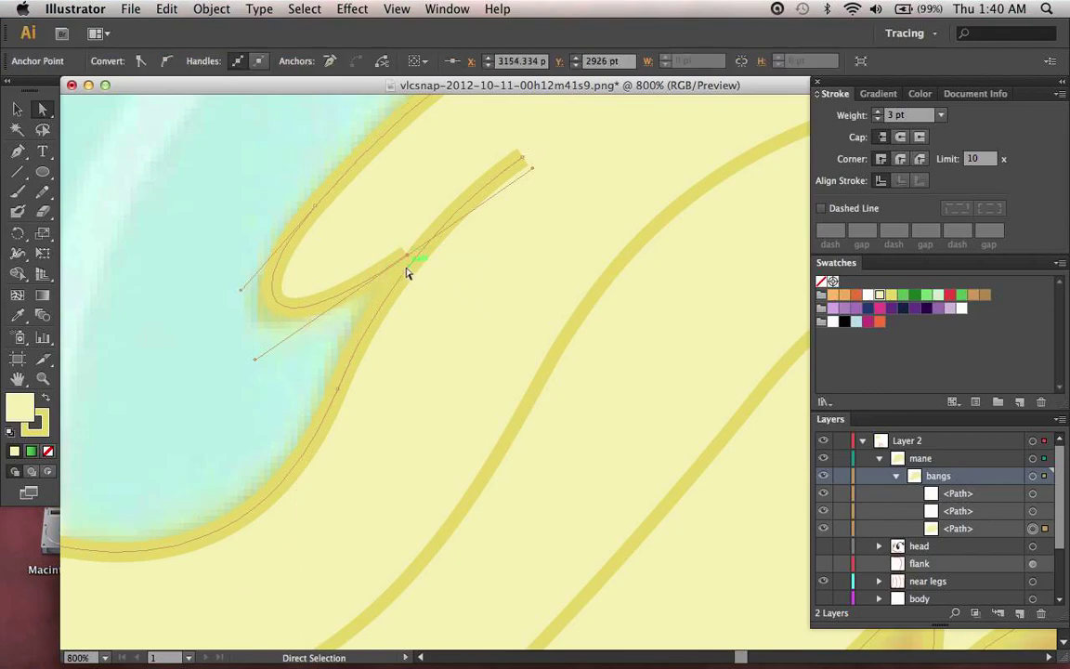
left_click_drag(403, 264, 416, 258)
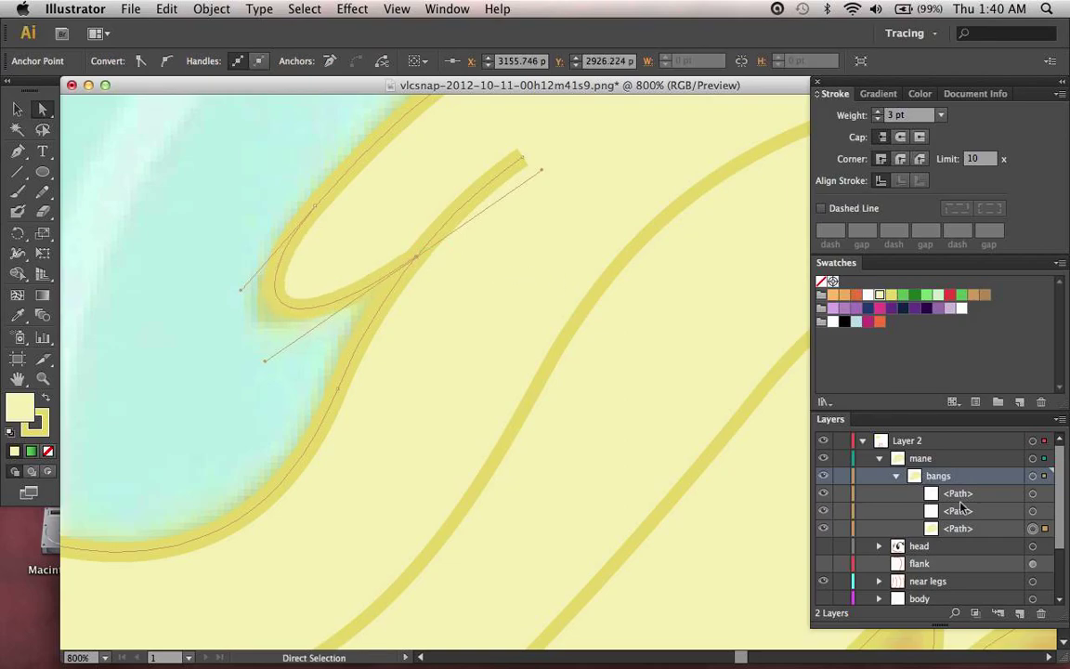
Step: Examine the two inner strand lines and the bangs outline by selecting each path in turn
left_click(1032, 512)
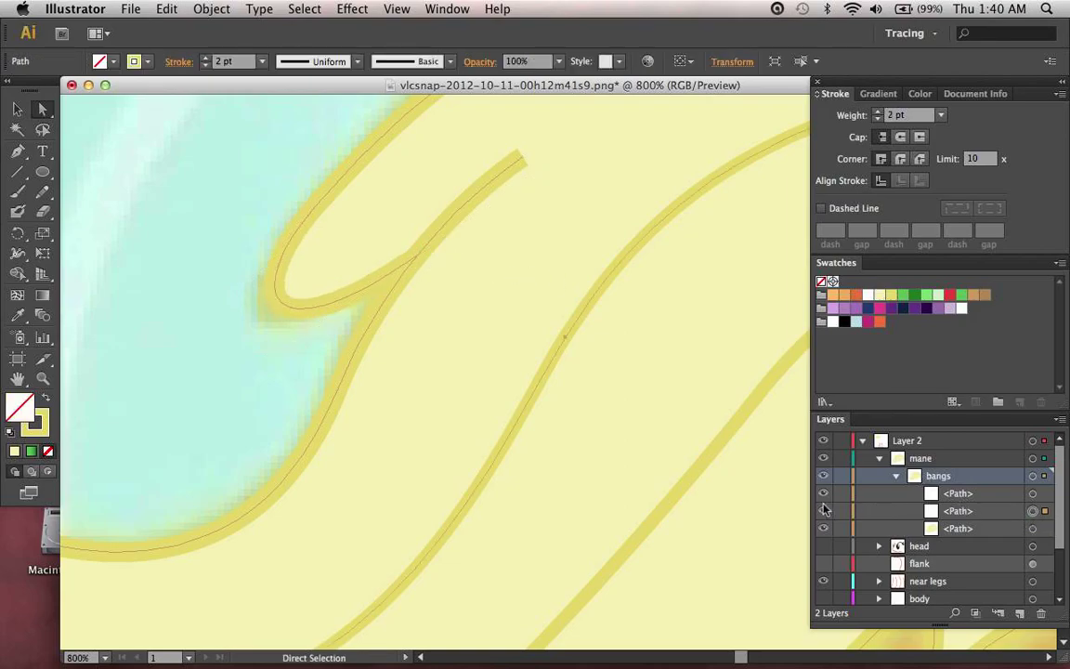
left_click(1032, 494)
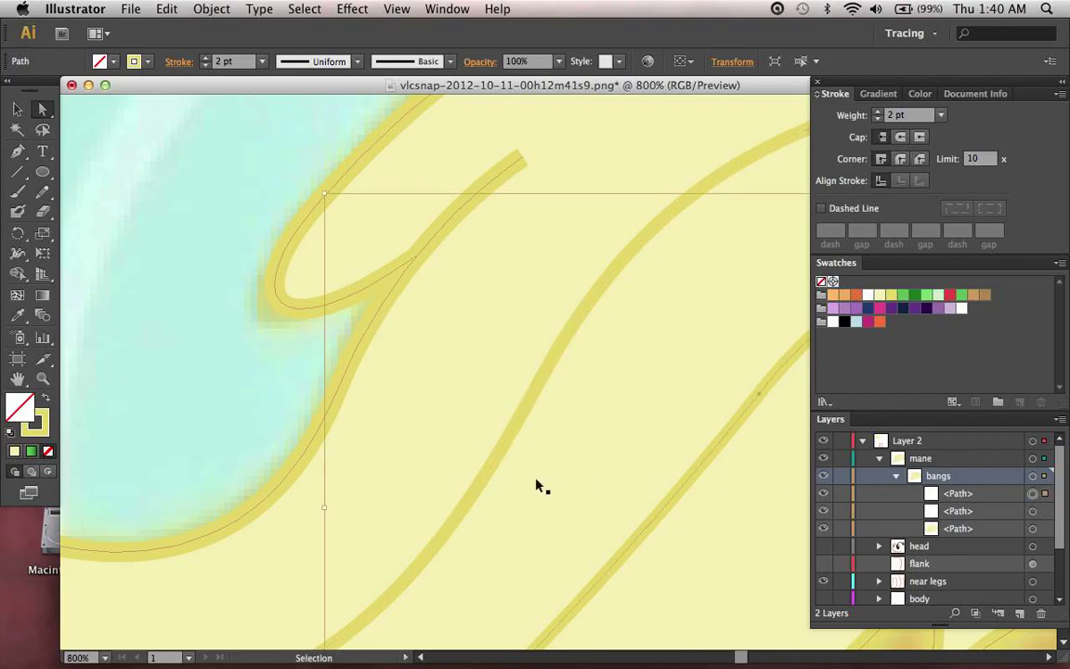
key("super+minus")
left_click(506, 457)
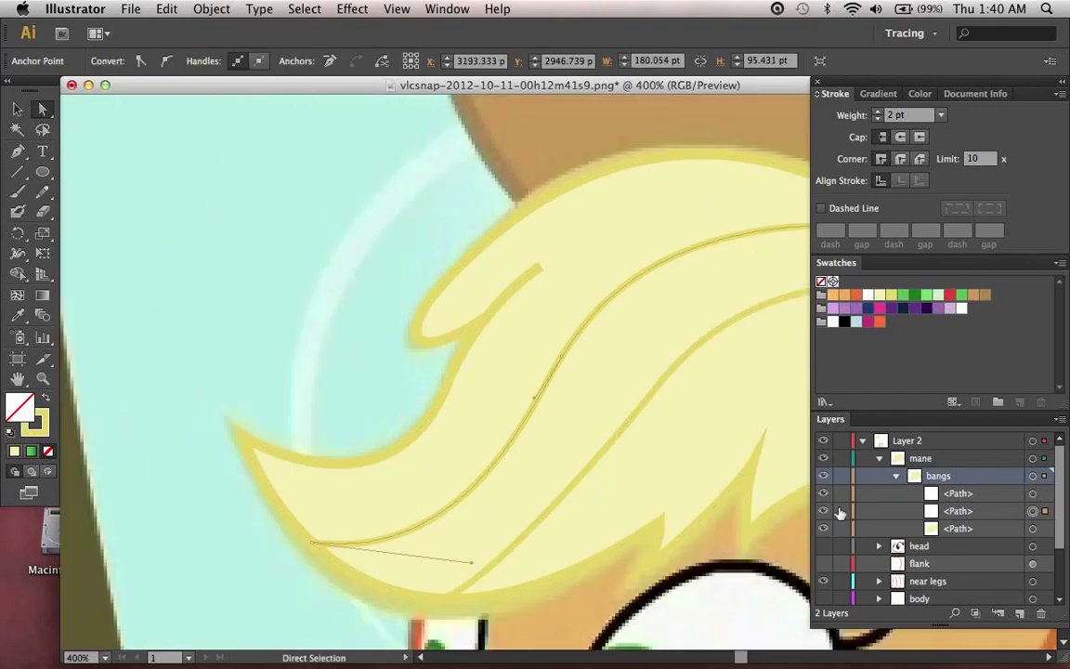
left_click(597, 567)
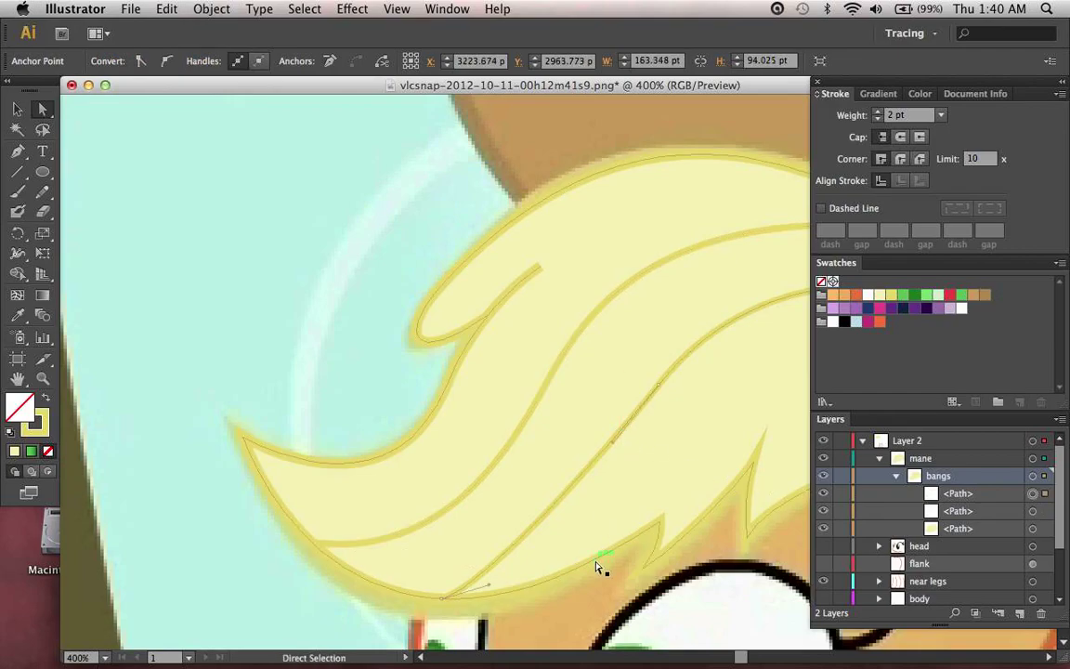
left_click(597, 562)
scroll(480, 559, "right", 5)
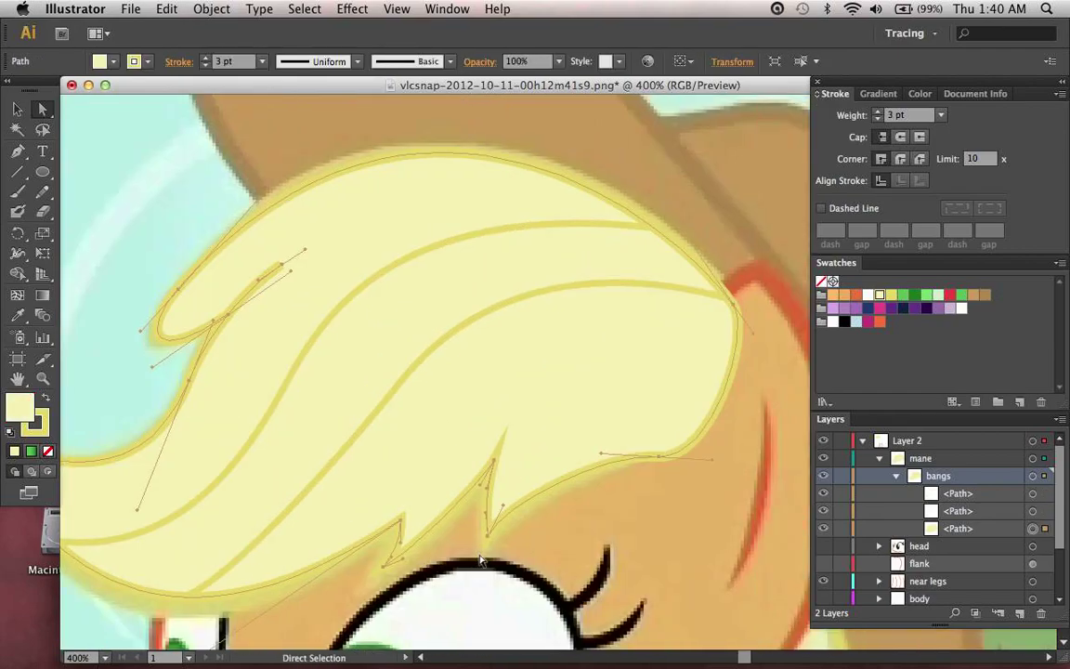
scroll(479, 559, "left", 3)
scroll(479, 559, "right", 5)
scroll(478, 561, "left", 3)
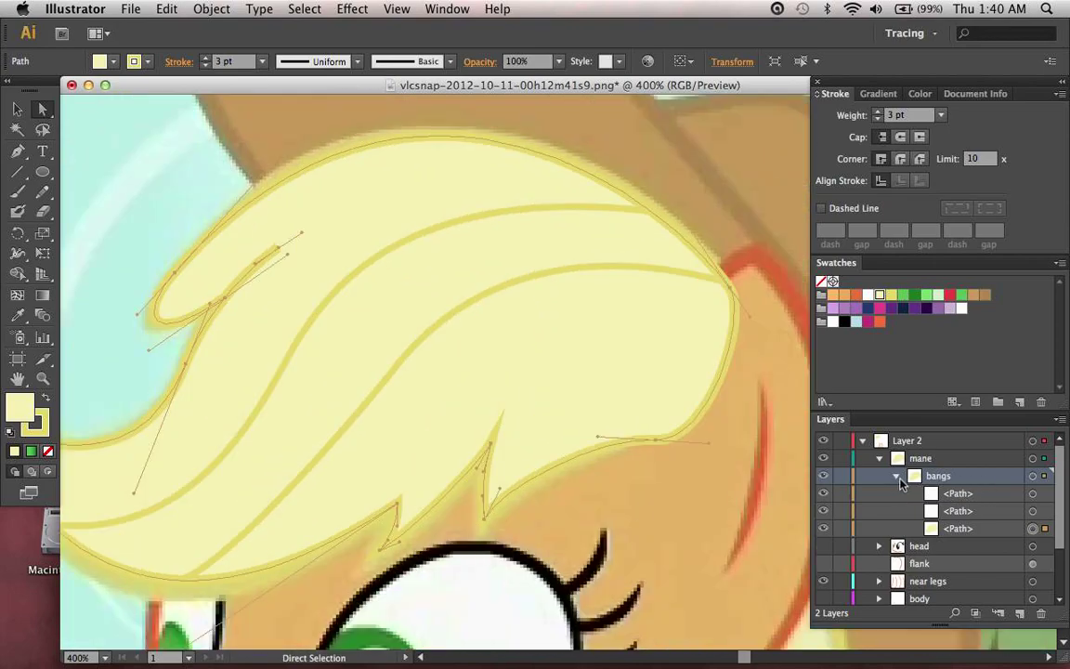
Step: Collapse the bangs sublayer, deselect its outline path and hide the sublayer to expose the reference image
left_click(897, 477)
key("super+minus")
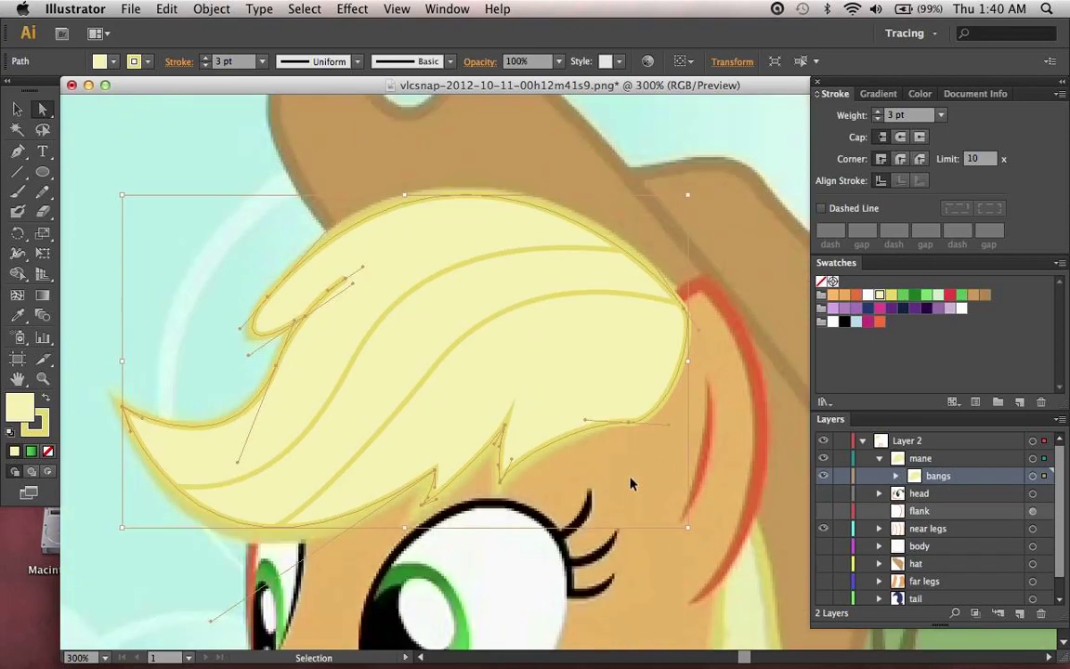
left_click(631, 483)
scroll(630, 483, "right", 4)
scroll(631, 483, "down", 2)
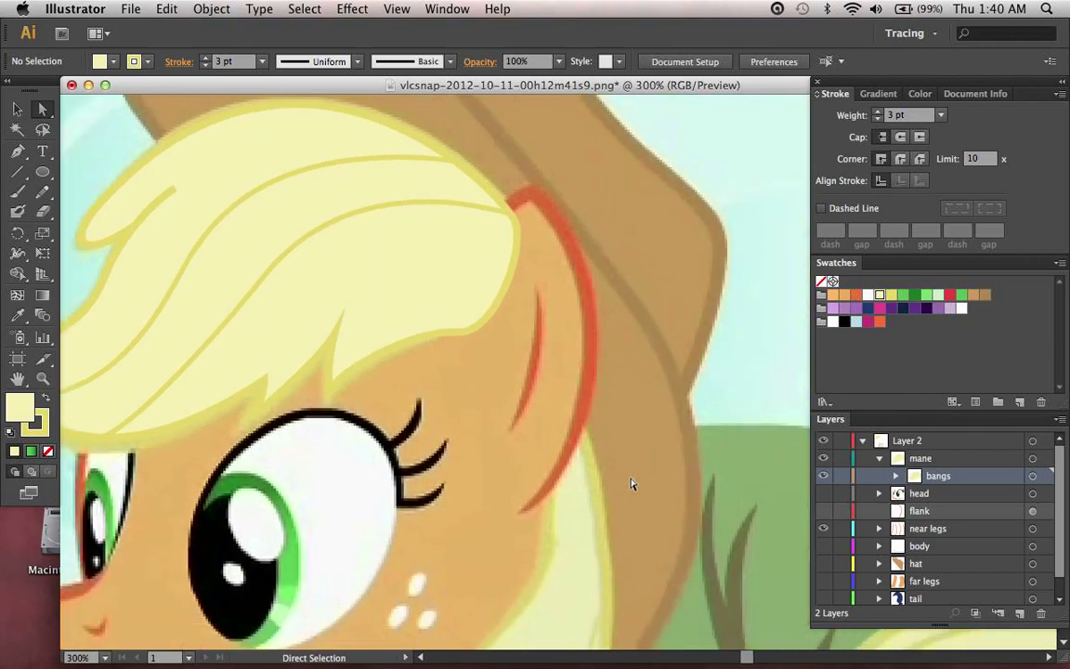
scroll(629, 483, "left", 3)
scroll(402, 234, "right", 5)
scroll(401, 234, "down", 1)
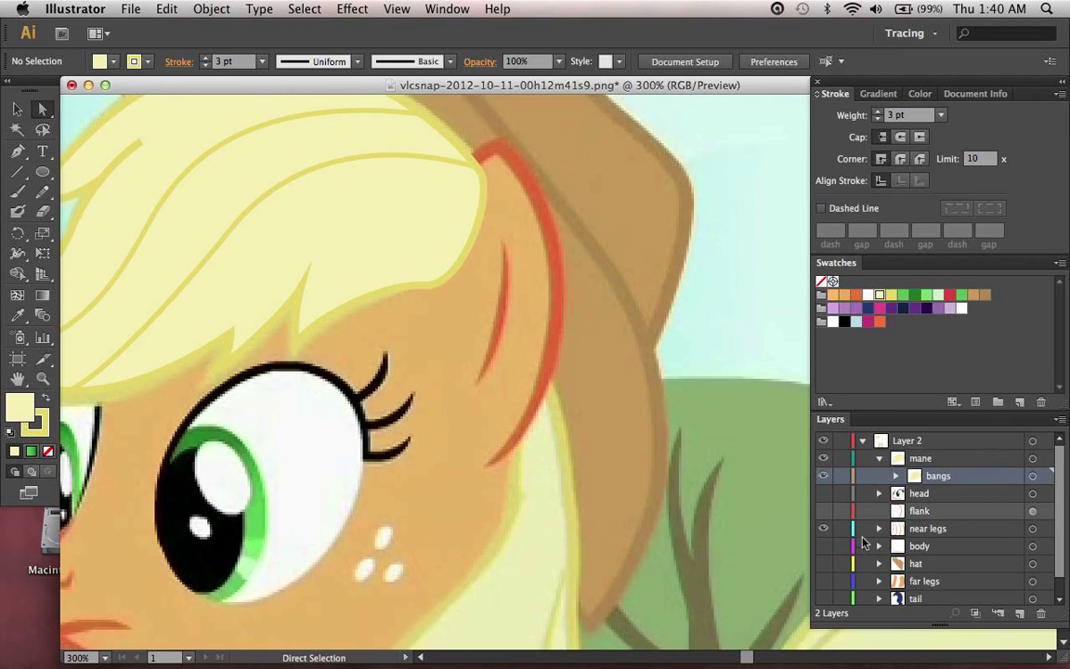
left_click(824, 477)
scroll(660, 489, "down", 1)
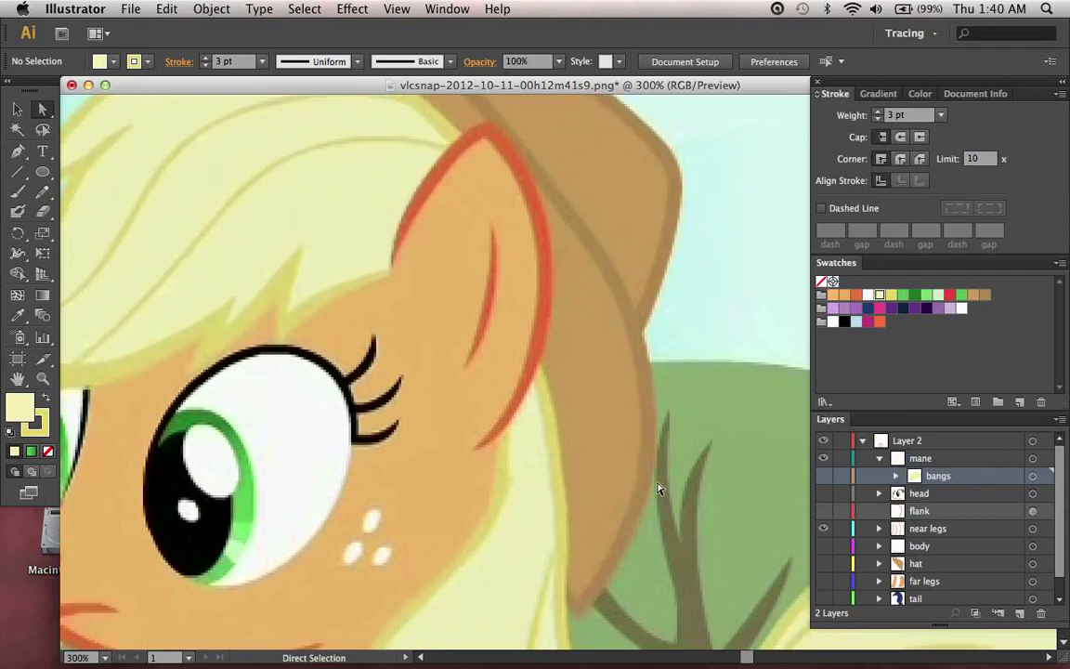
Step: Activate the Pen tool and set its fill to none for tracing the lower mane
key("p")
scroll(665, 479, "down", 5)
key("a")
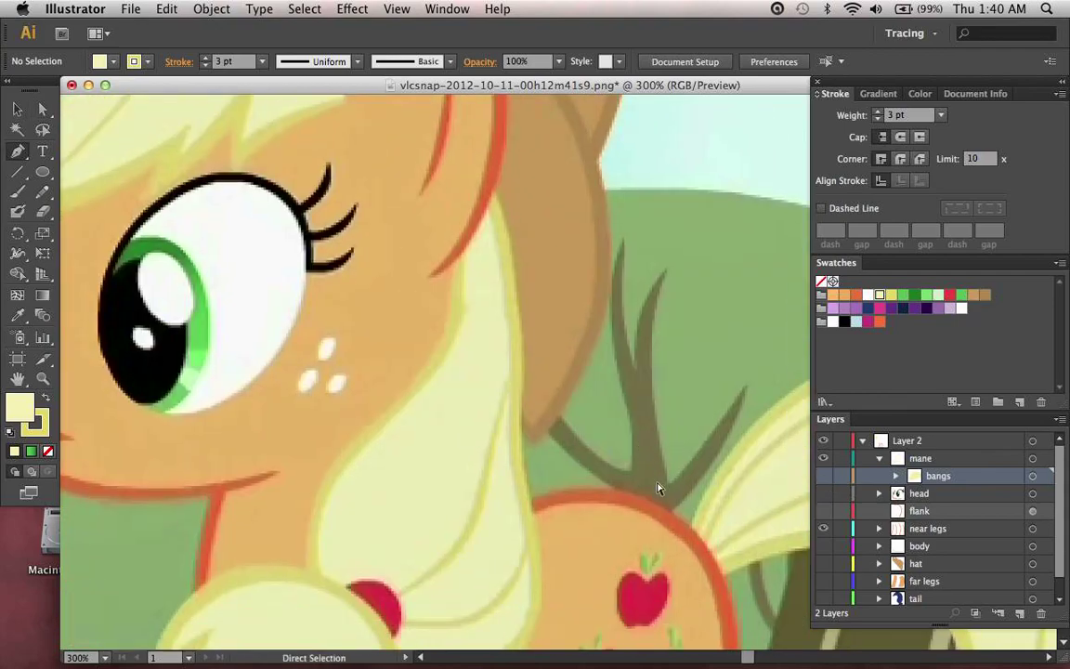
key("super+minus")
scroll(645, 472, "down", 3)
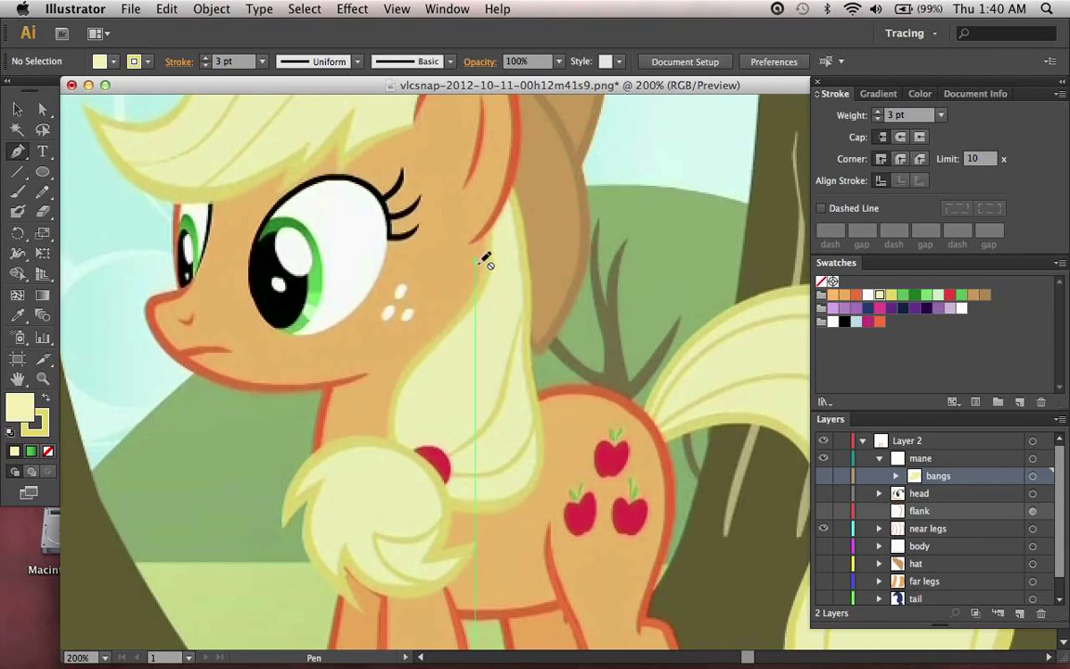
key("slash")
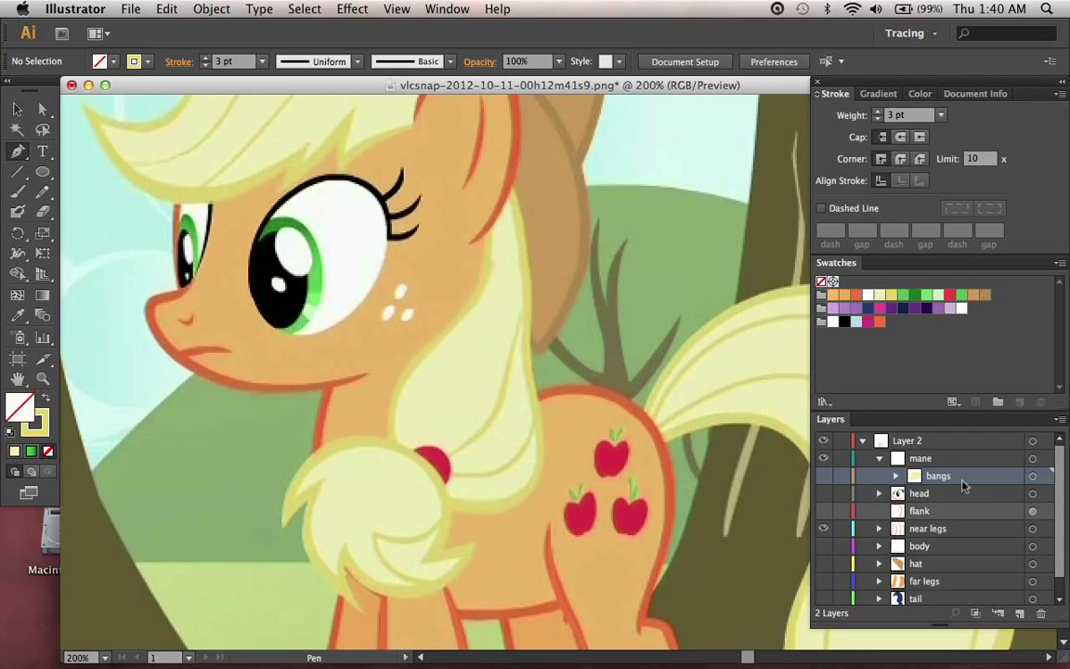
Step: Create a sublayer inside the mane layer and name it lower mane
left_click(948, 459)
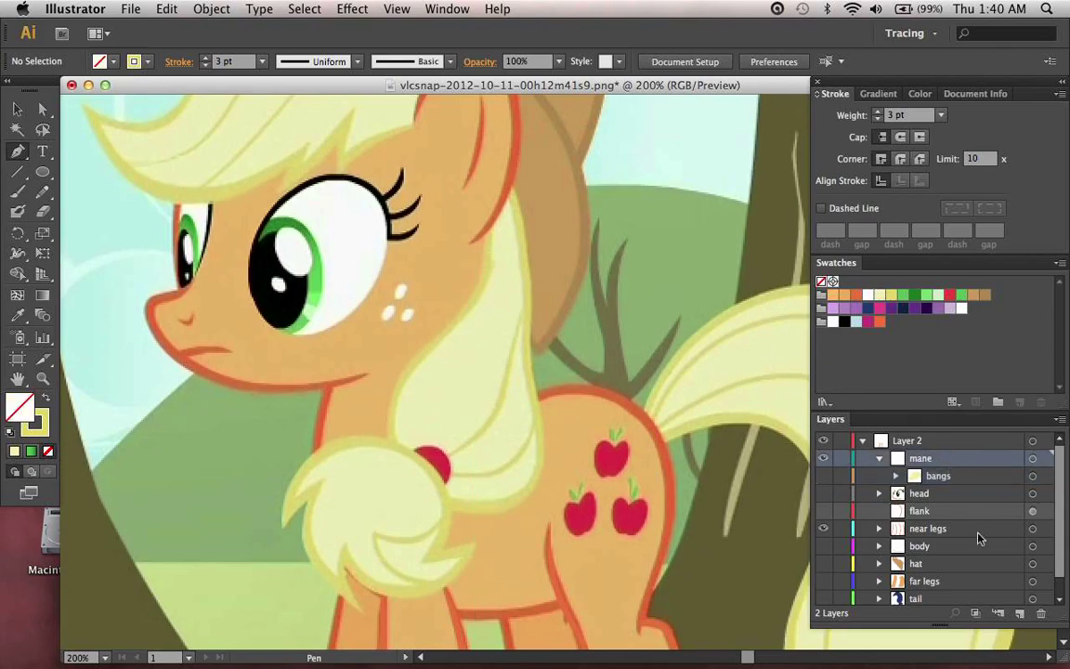
left_click(999, 615)
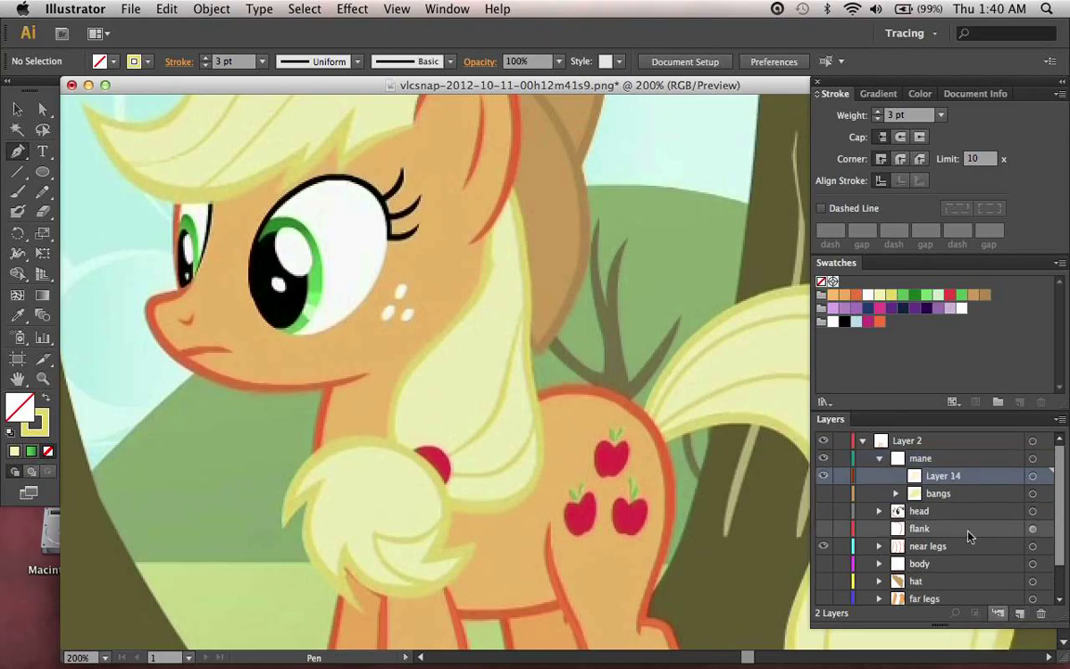
double_click(944, 476)
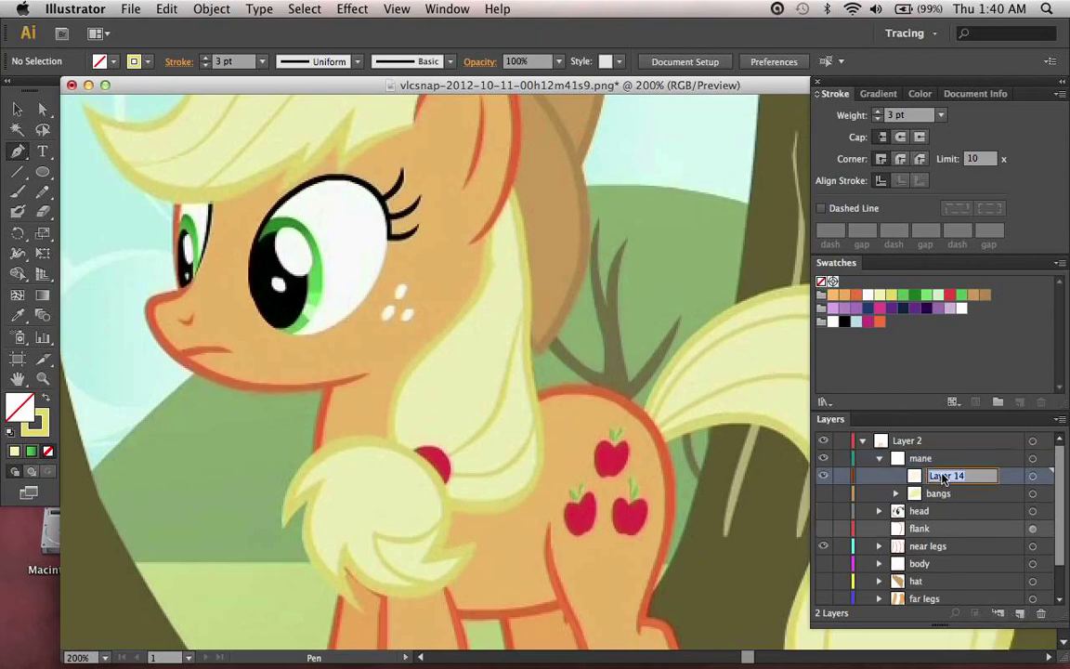
type("lower mane")
key("Return")
Step: Set the stroke colour to the dark navy Mane Stroke swatch in the purple colour group
scroll(597, 406, "up", 5)
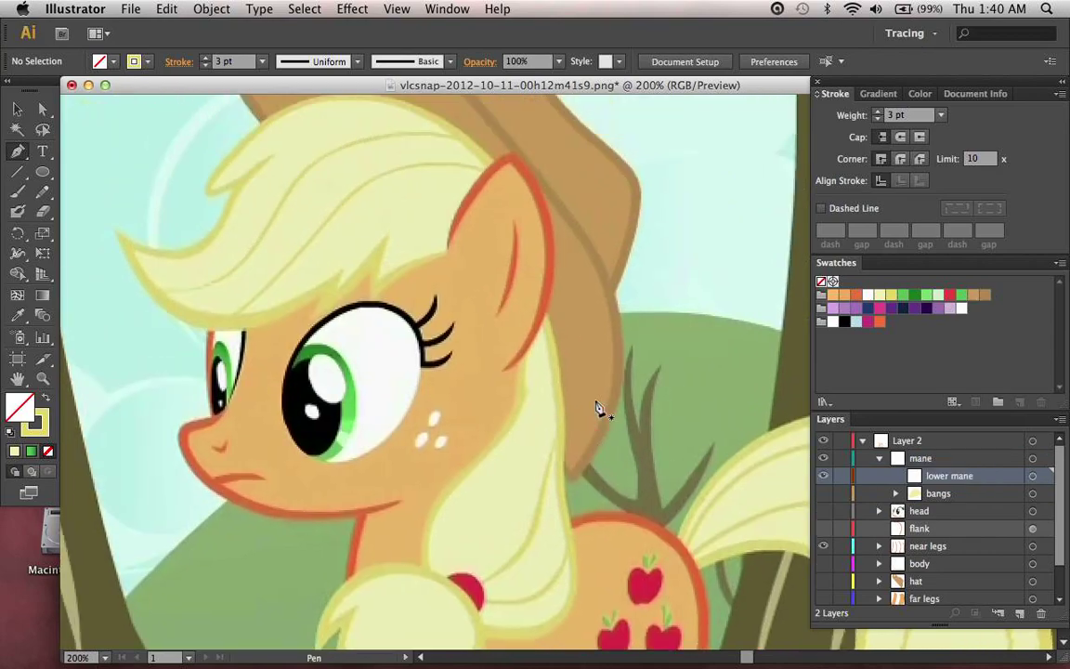
scroll(598, 405, "up", 2)
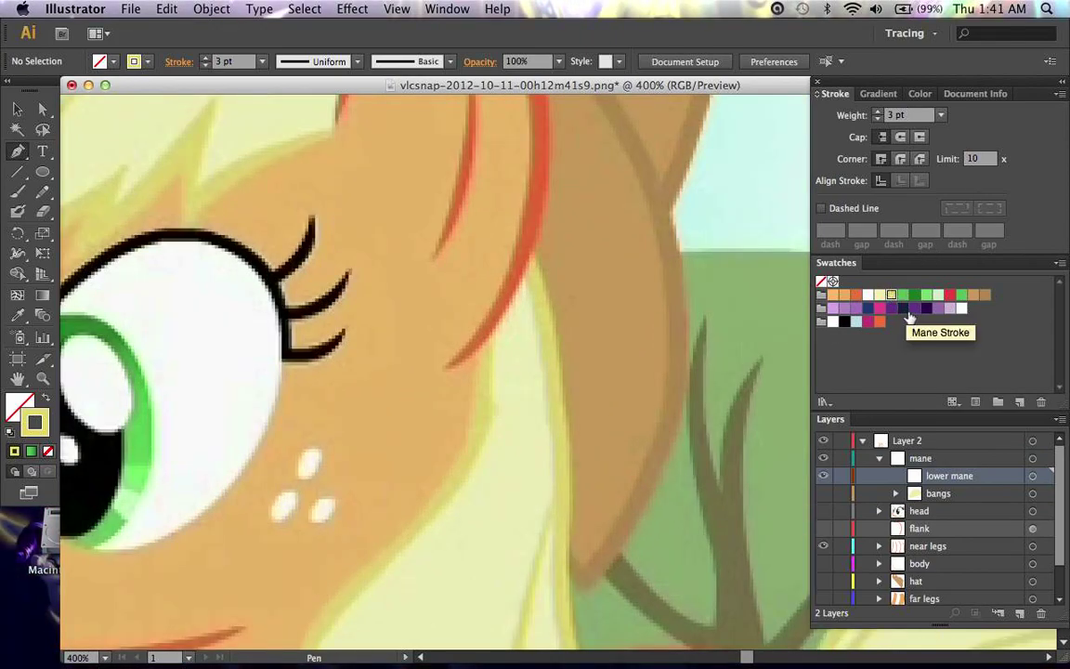
left_click(903, 308)
scroll(534, 271, "down", 1)
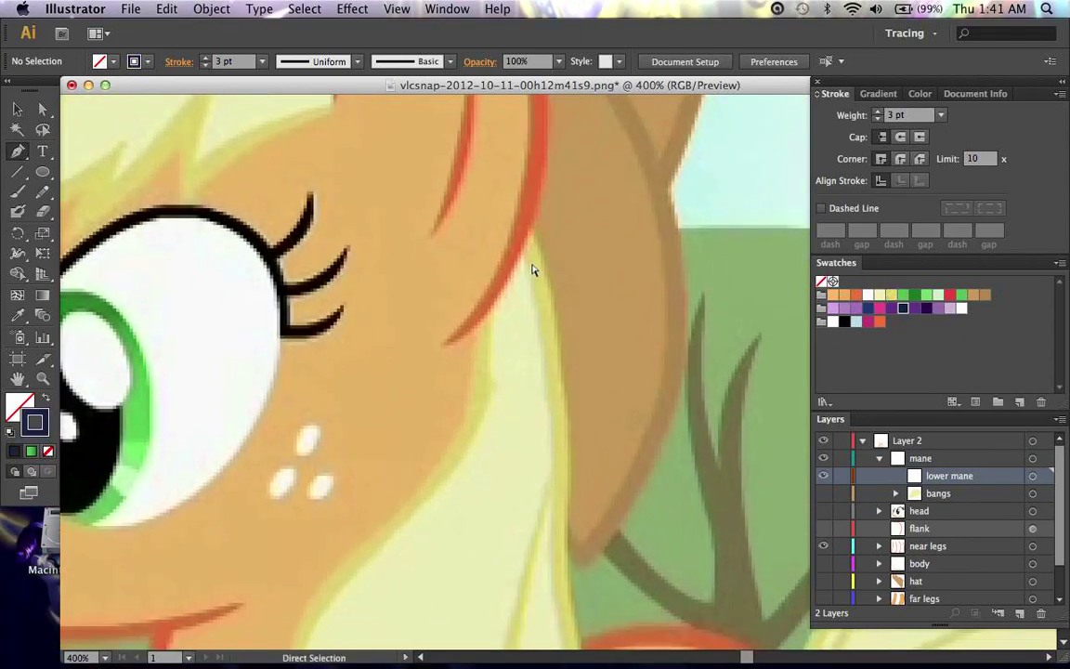
Step: Trace the back edge of the lower mane with the Pen tool, from the ear's base down toward the pony's back
key("super+minus")
scroll(537, 274, "down", 4)
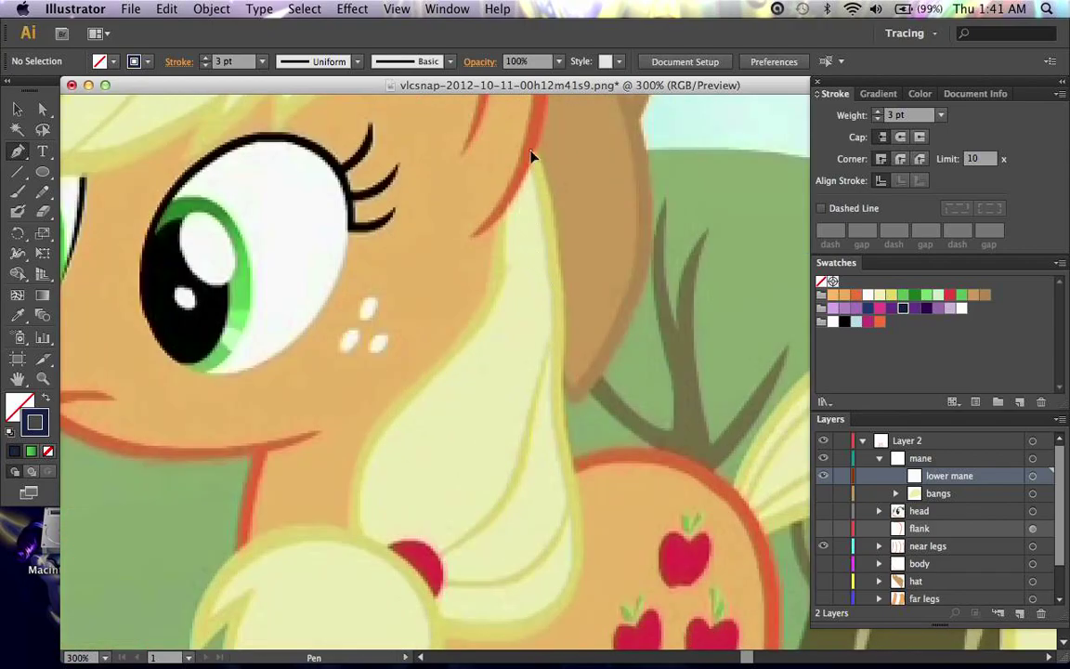
left_click_drag(539, 176, 540, 180)
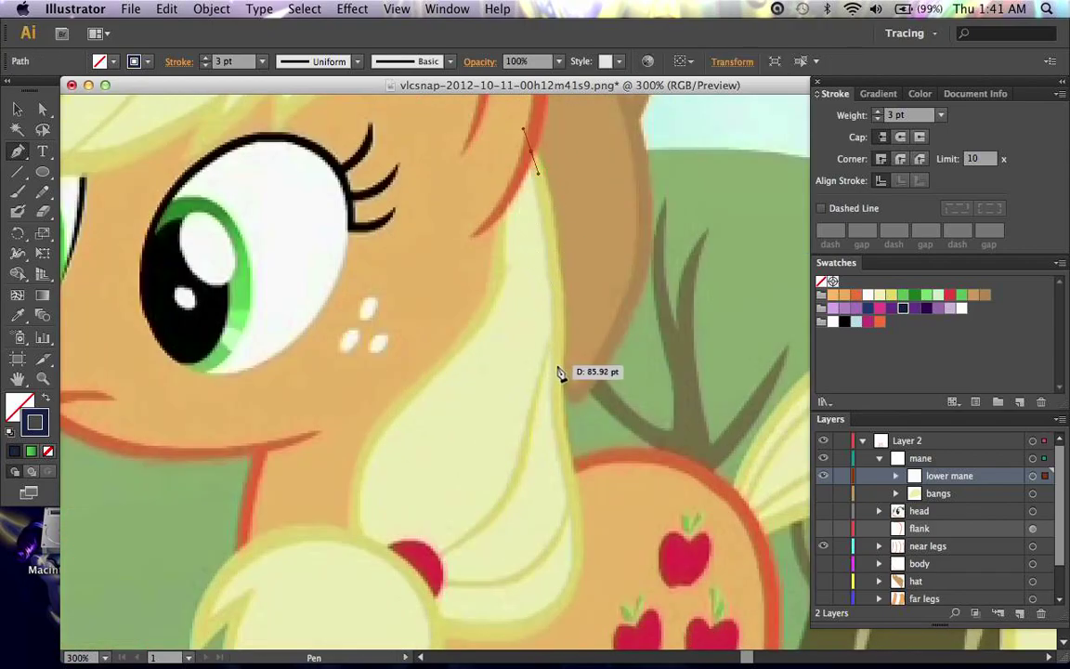
left_click_drag(559, 371, 556, 386)
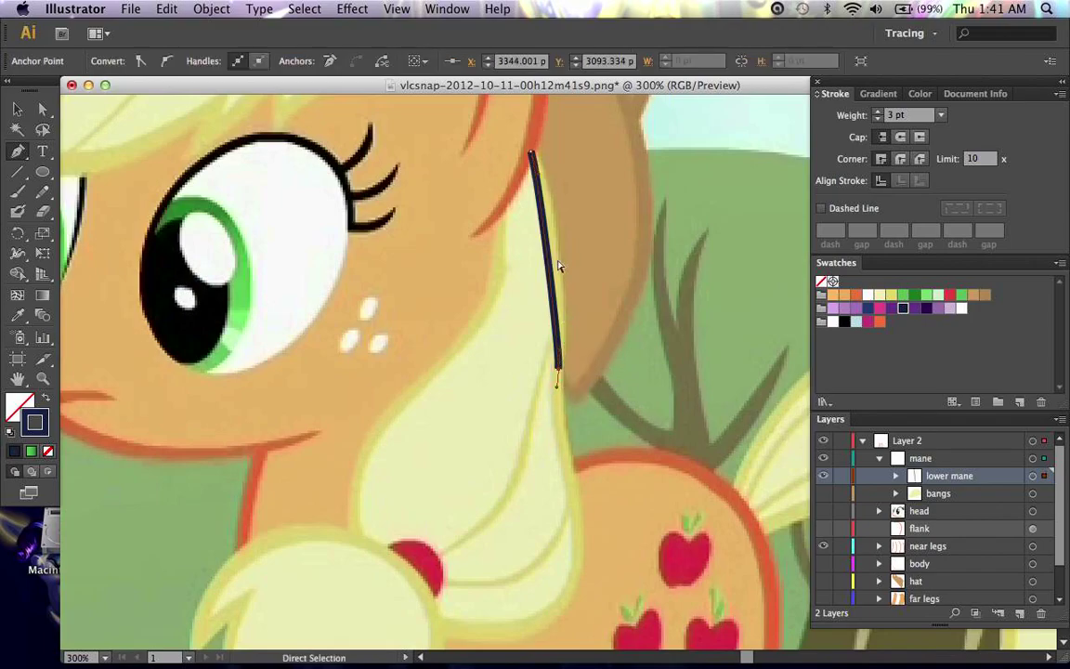
left_click_drag(539, 180, 558, 197)
scroll(554, 370, "down", 1)
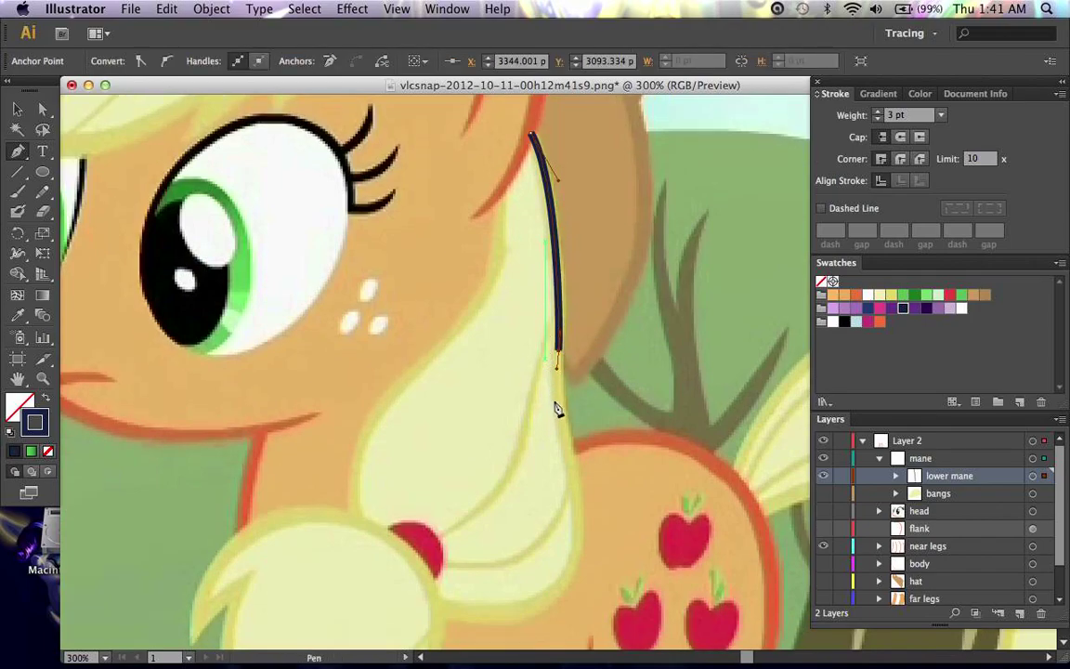
mouse_move(561, 421)
left_mouse_down()
mouse_move(572, 447)
mouse_move(564, 430)
left_mouse_up()
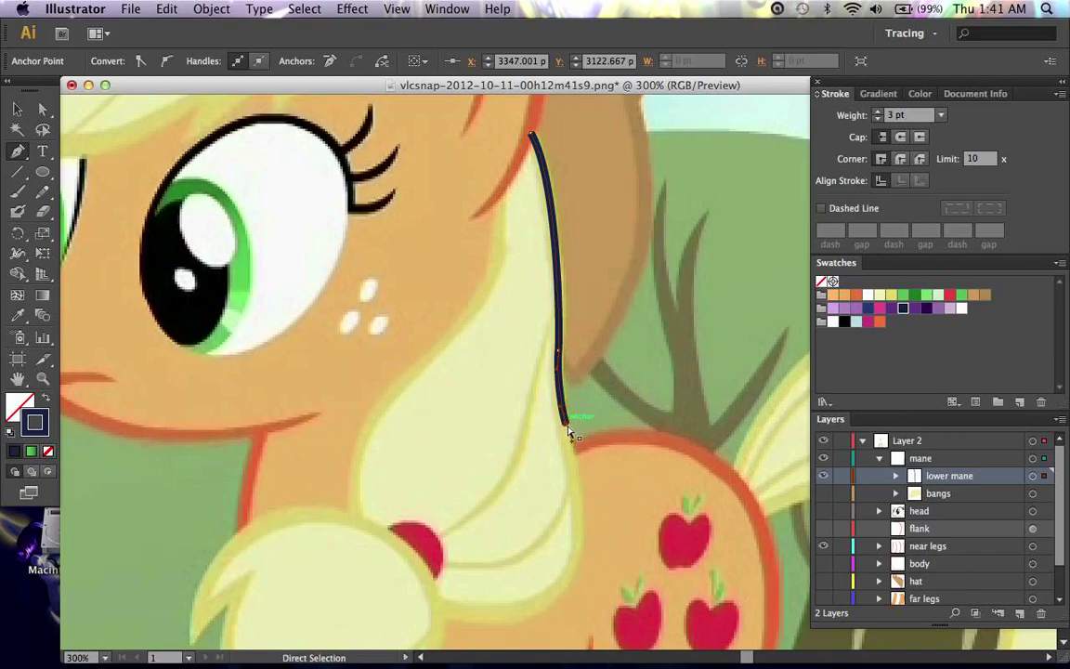
Step: Refine the path's last anchor and curve the outline around the mane's rounded bottom to the edge of the tied hair
key("super+=")
key("super+=")
scroll(571, 436, "down", 2)
left_click_drag(569, 432, 562, 433)
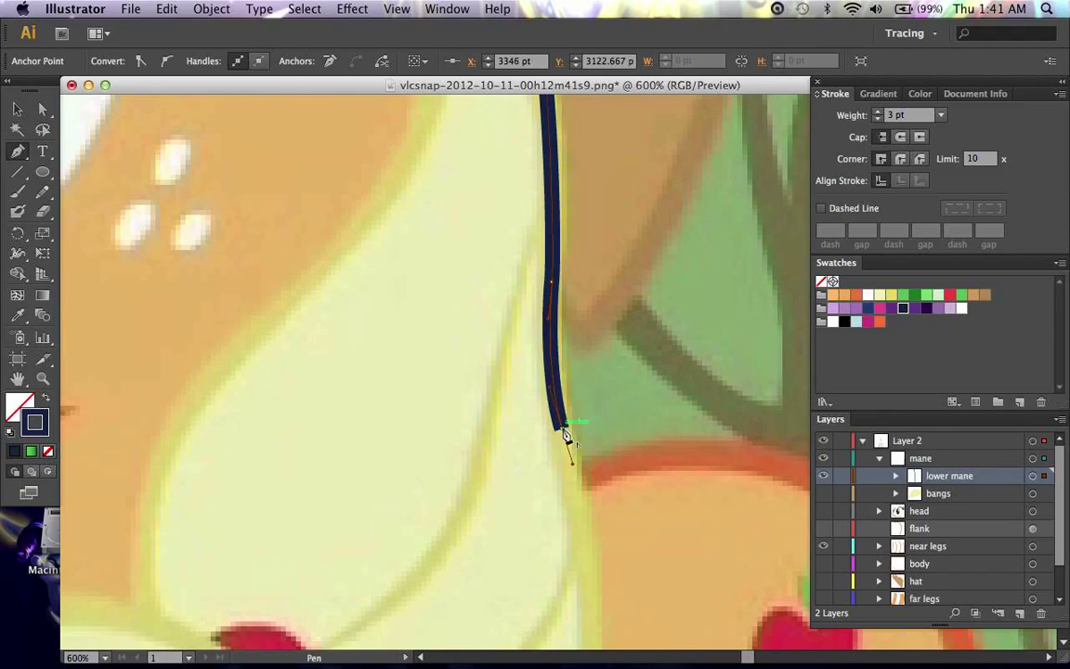
left_click_drag(563, 434, 569, 462)
scroll(567, 460, "down", 5)
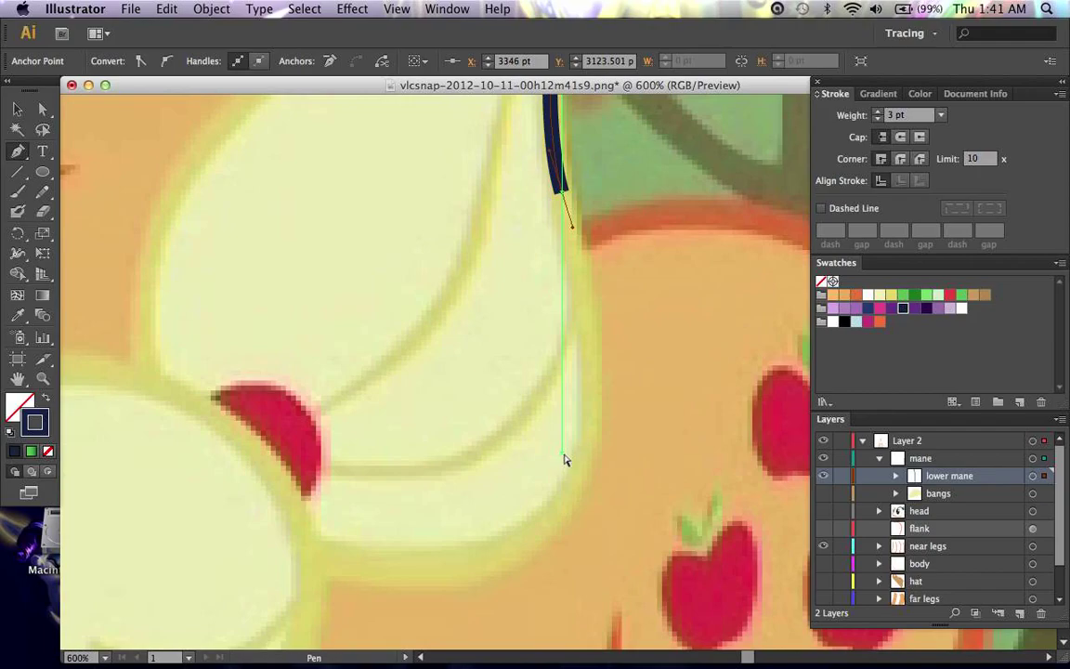
key("super+minus")
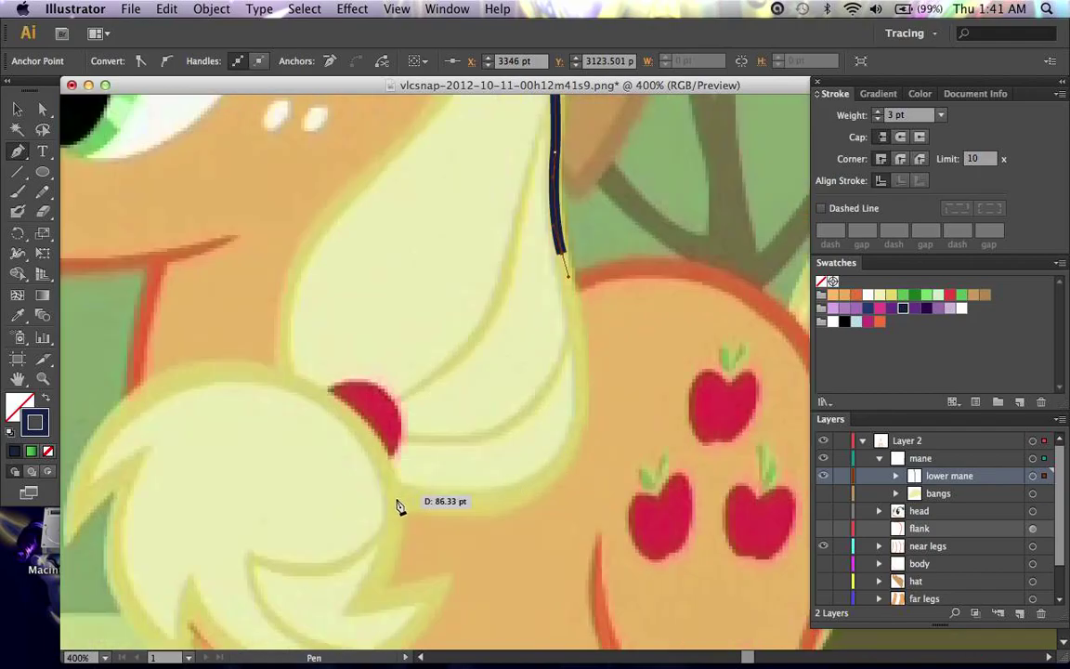
left_click_drag(397, 504, 341, 479)
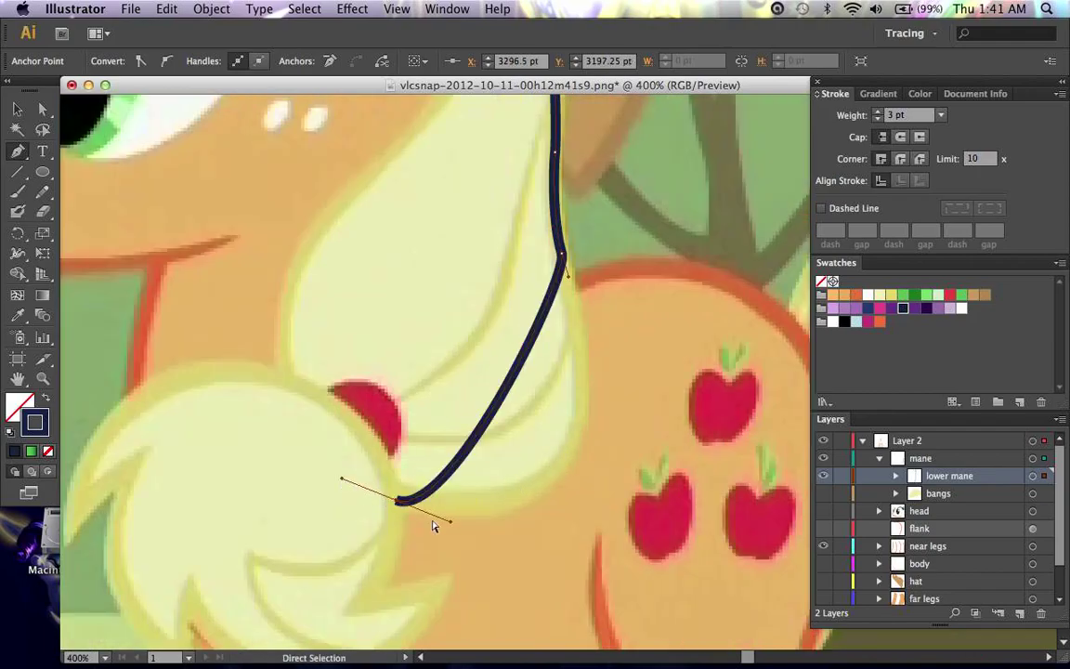
left_click_drag(447, 526, 649, 558)
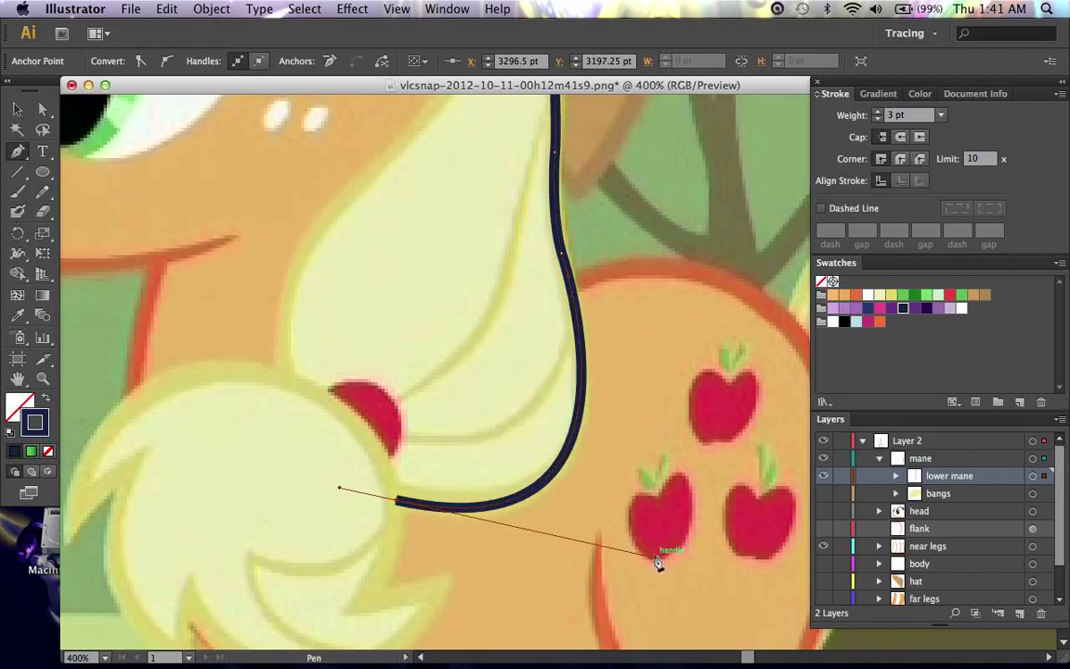
Step: Extend the mane outline behind the tied hair up to the lower front edge of the mane
key("super+minus")
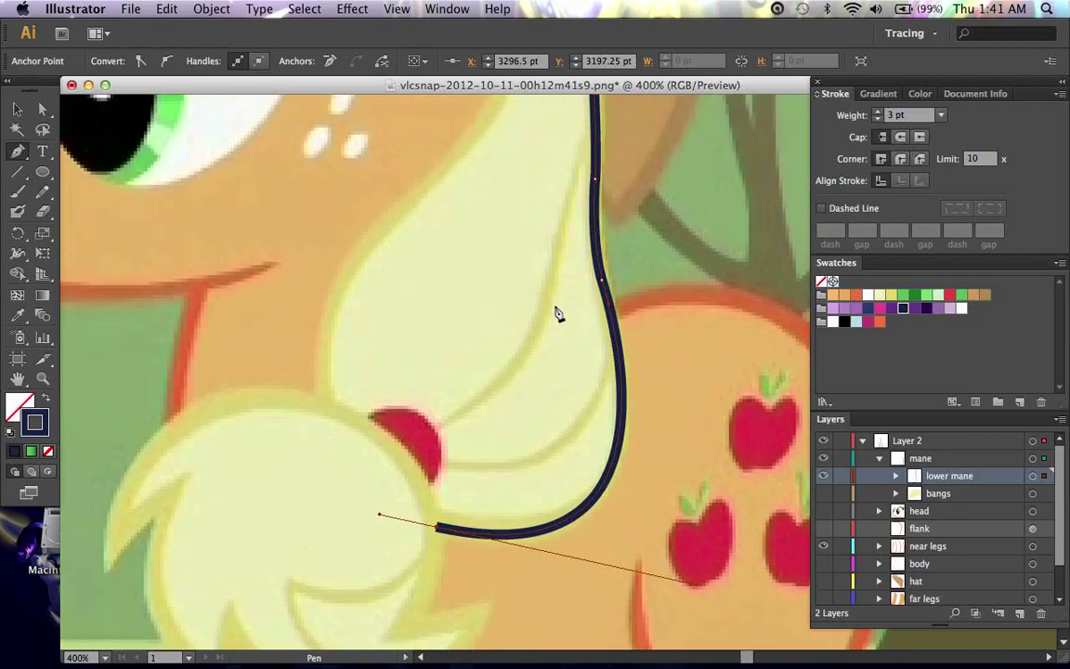
key("super+minus")
key("super+minus")
key("super+minus")
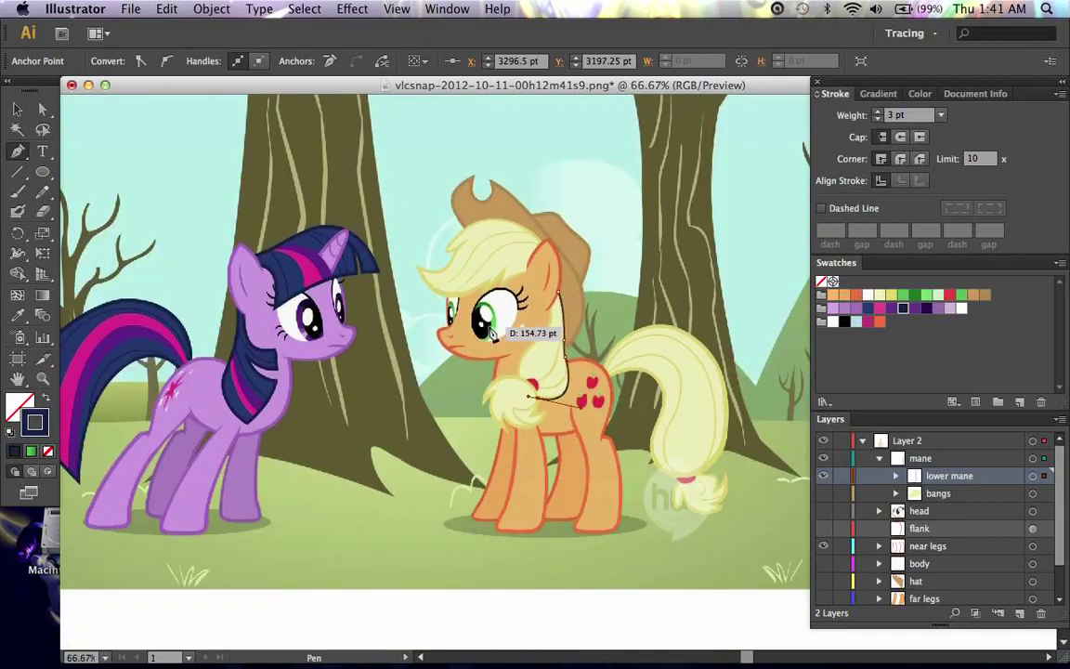
mouse_move(538, 402)
left_mouse_down()
mouse_move(488, 401)
mouse_move(534, 414)
mouse_move(546, 404)
mouse_move(536, 417)
left_mouse_up()
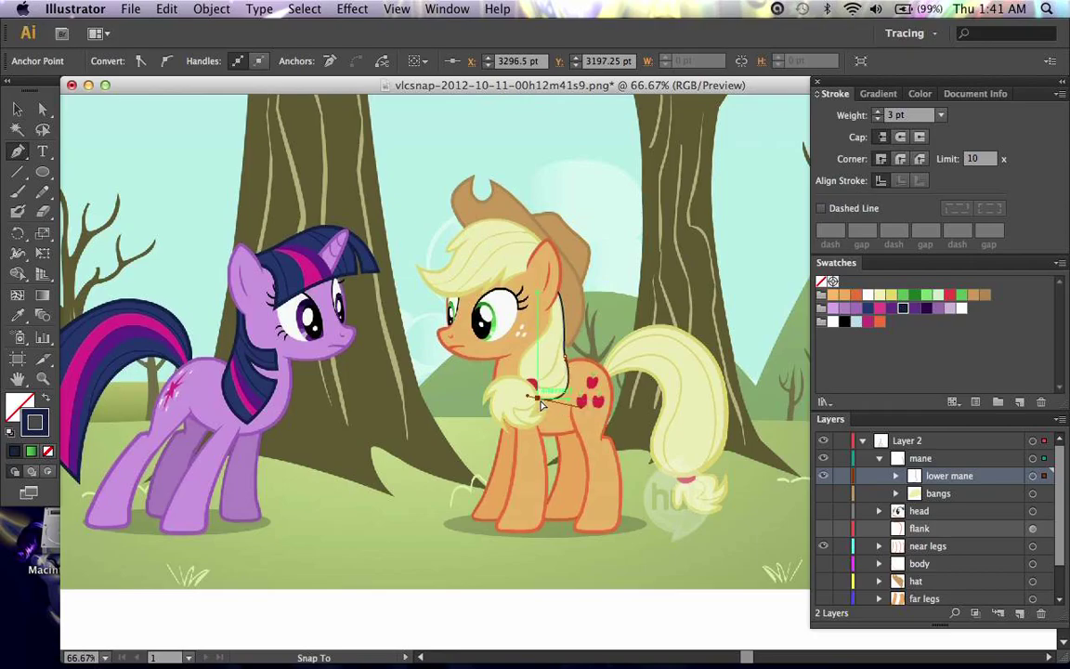
key("super+=")
key("super+=")
key("super+=")
key("super+=")
key("super+=")
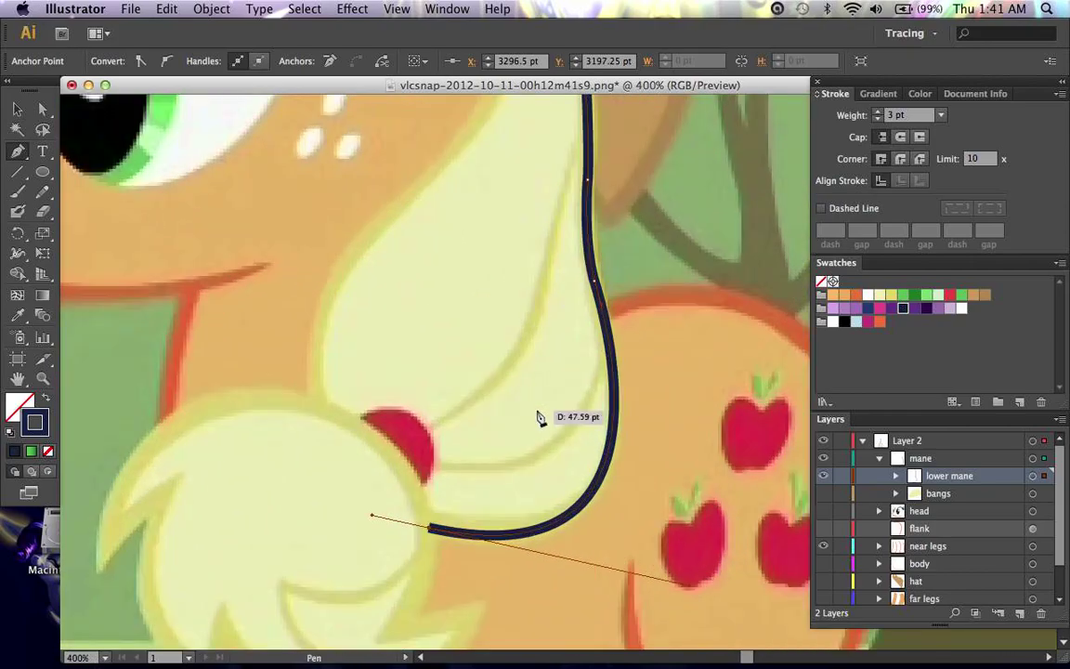
scroll(540, 417, "left", 2)
scroll(540, 417, "down", 1)
scroll(540, 415, "up", 2)
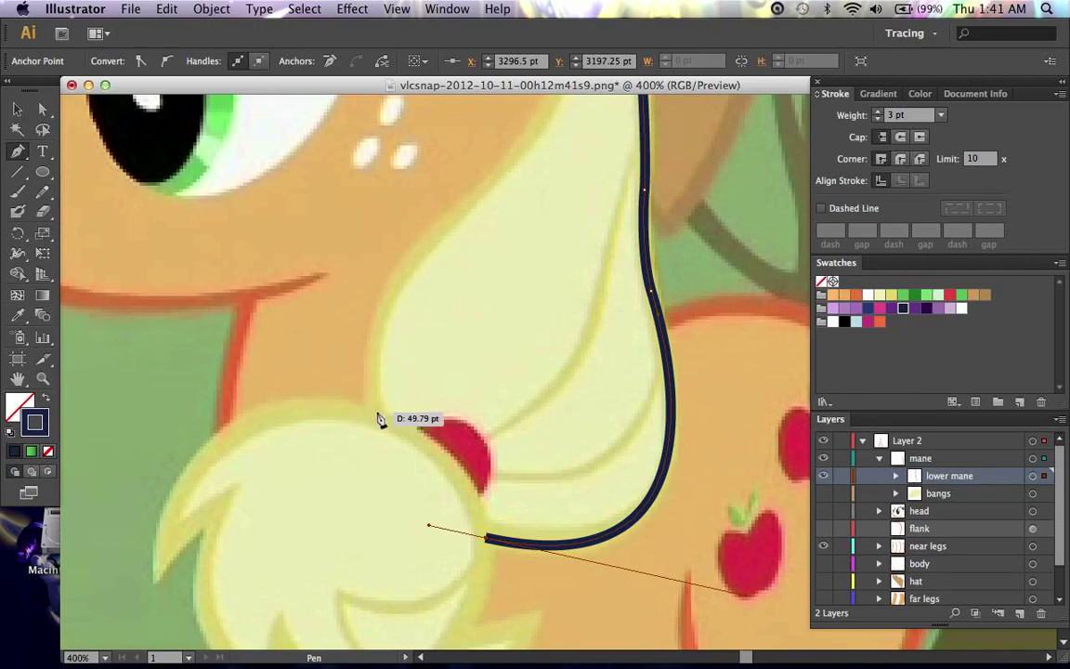
left_click_drag(376, 430, 376, 402)
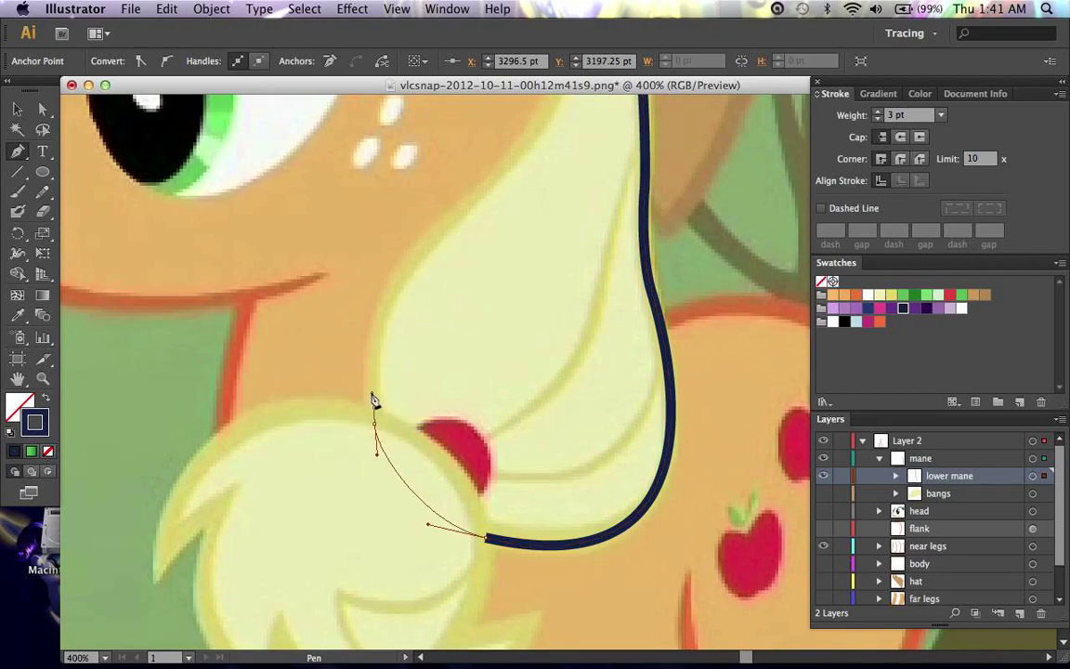
scroll(372, 400, "up", 2)
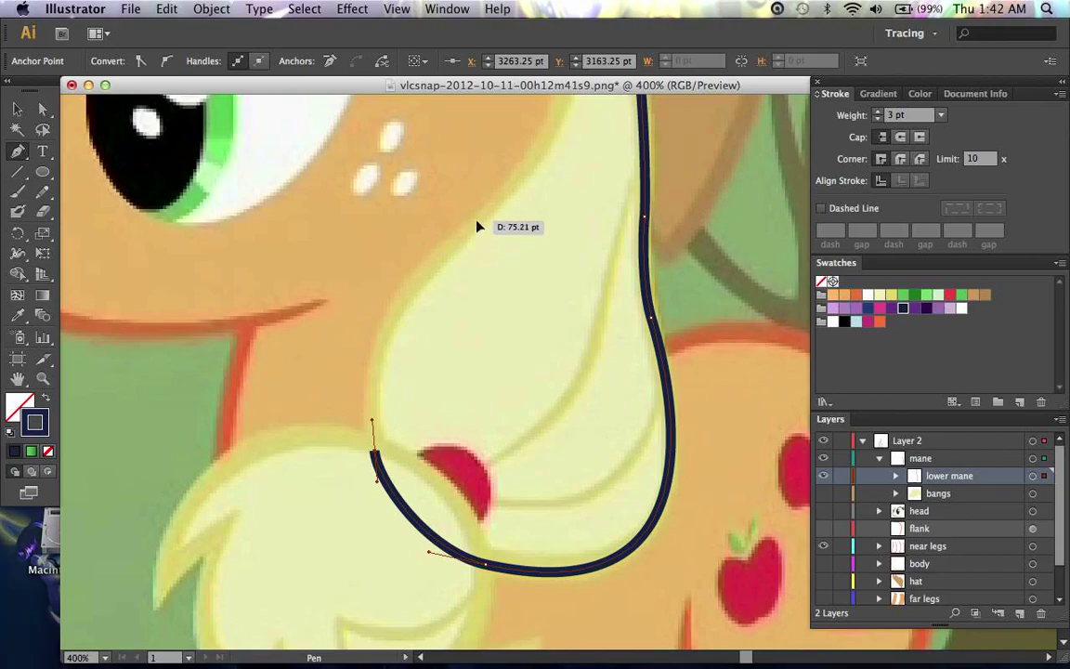
Step: Continue the outline up the mane's front edge past the cheek and close it at the ear's base
left_click_drag(476, 222, 516, 197)
left_click_drag(440, 247, 361, 301)
scroll(363, 306, "up", 5)
scroll(362, 306, "right", 3)
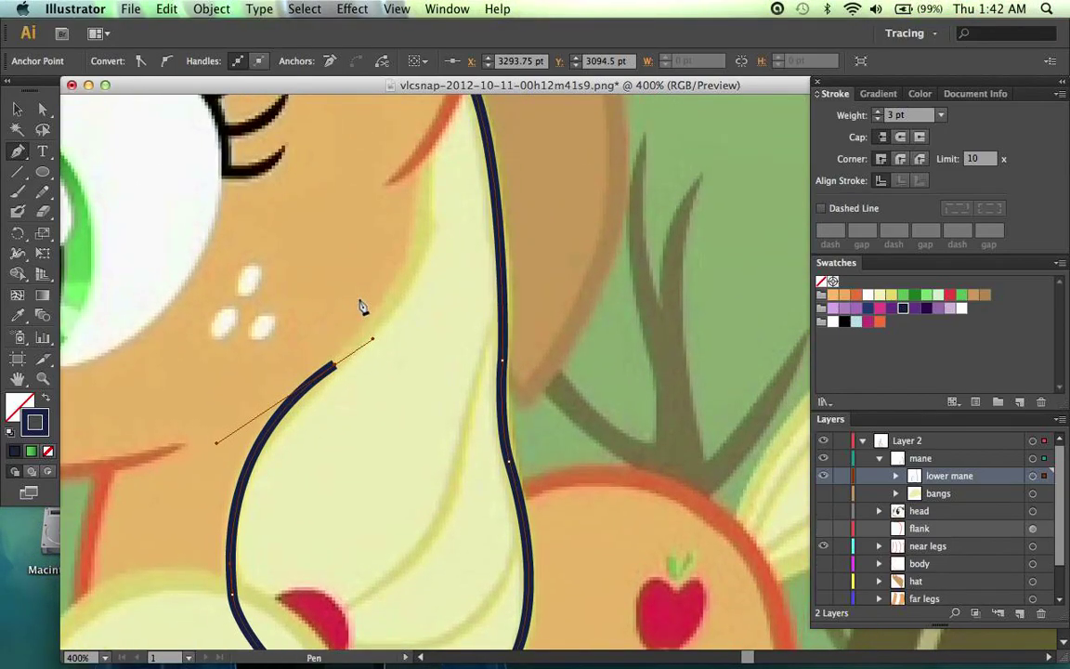
left_click_drag(421, 206, 411, 149)
left_click_drag(432, 268, 445, 332)
scroll(444, 327, "up", 4)
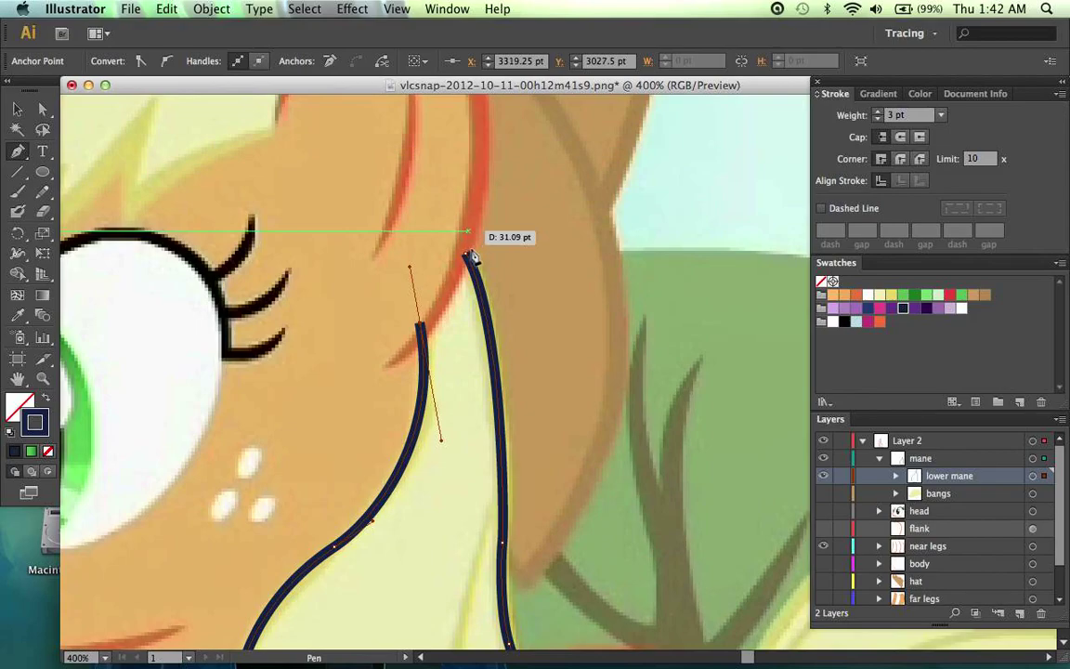
left_click_drag(466, 253, 480, 282)
Step: Give the closed mane shape a dark yellow stroke and a pale yellow fill, and deselect it
key("super+minus")
key("super+minus")
scroll(490, 287, "down", 3)
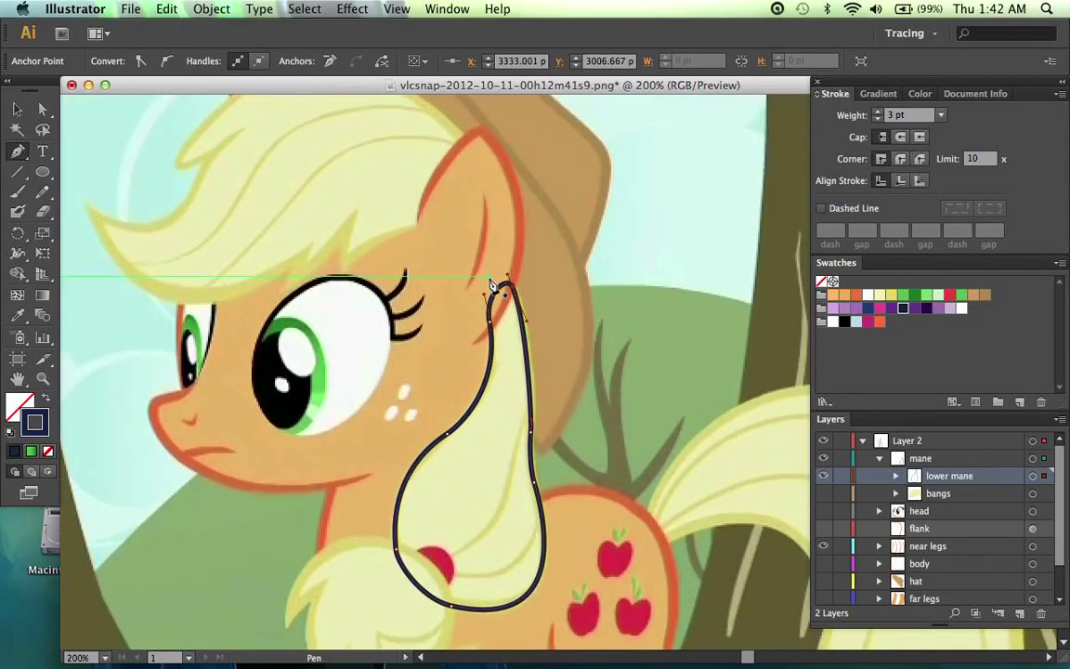
left_click(891, 296)
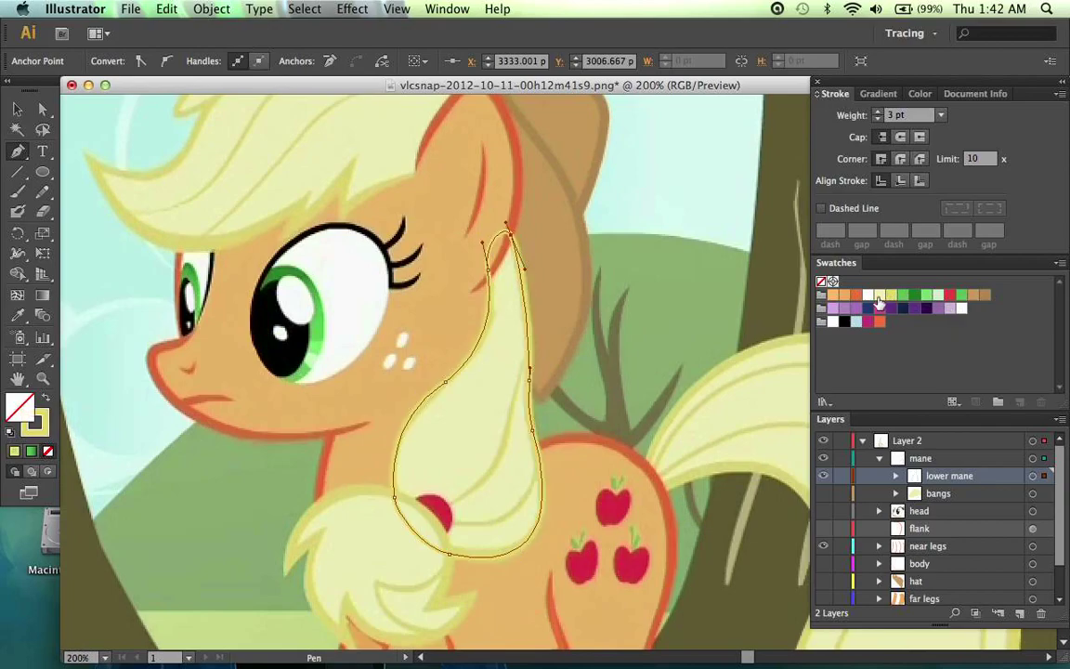
left_click(879, 296)
key("super+shift+a")
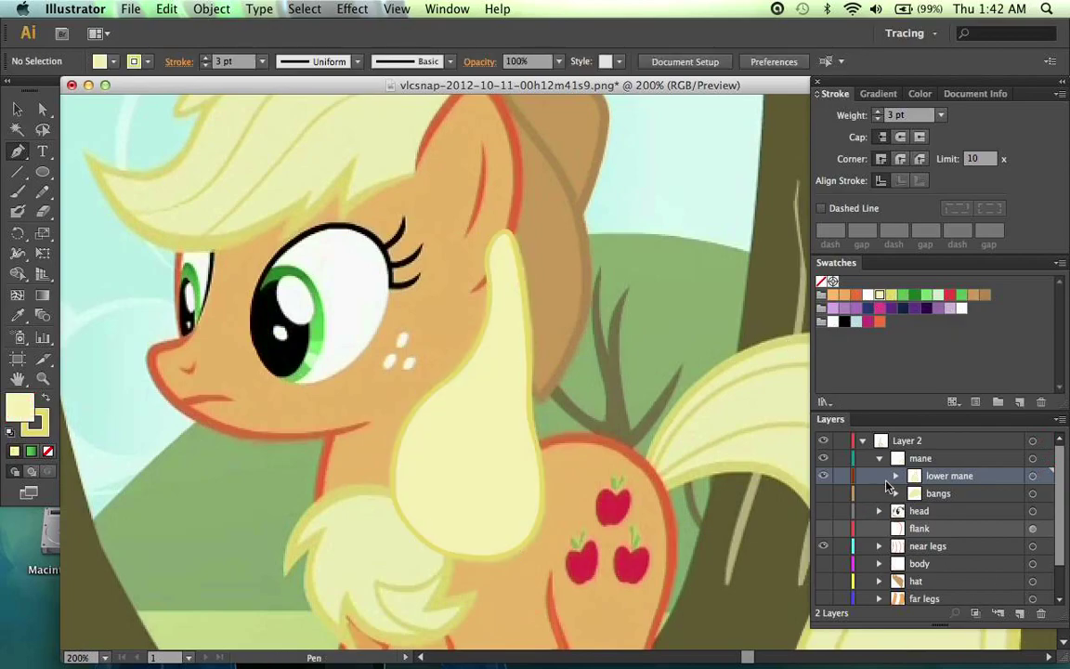
Step: Hide the filled path in the lower mane layer and set new paths to no fill with a 2 pt stroke
left_click(896, 477)
left_click(824, 493)
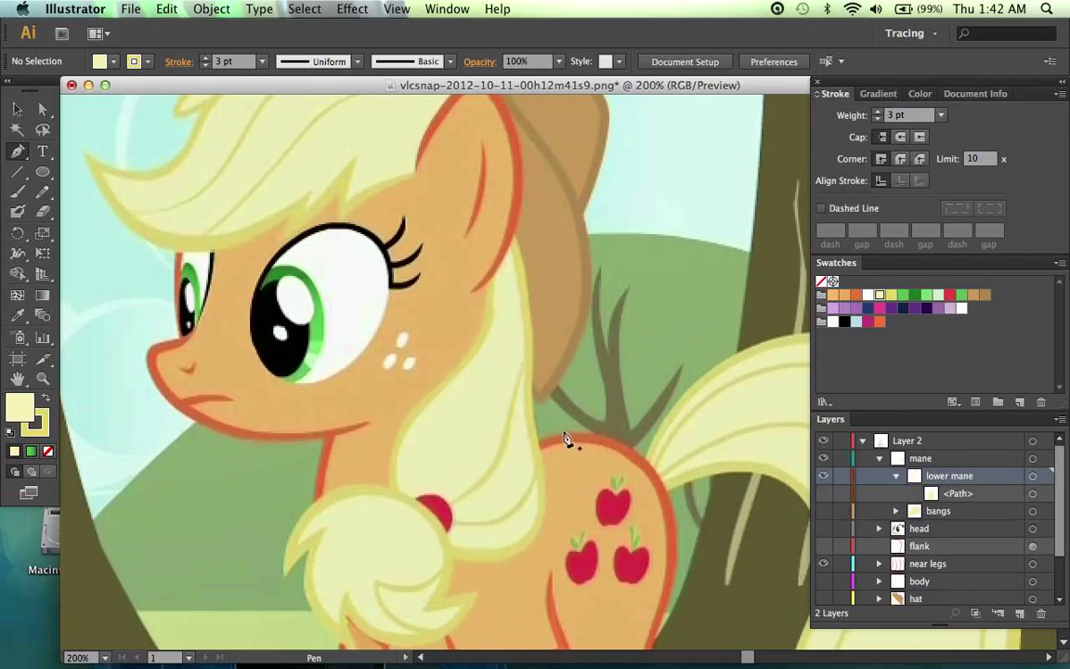
key("super")
key("x")
key("slash")
scroll(534, 363, "up", 3)
scroll(548, 349, "left", 3)
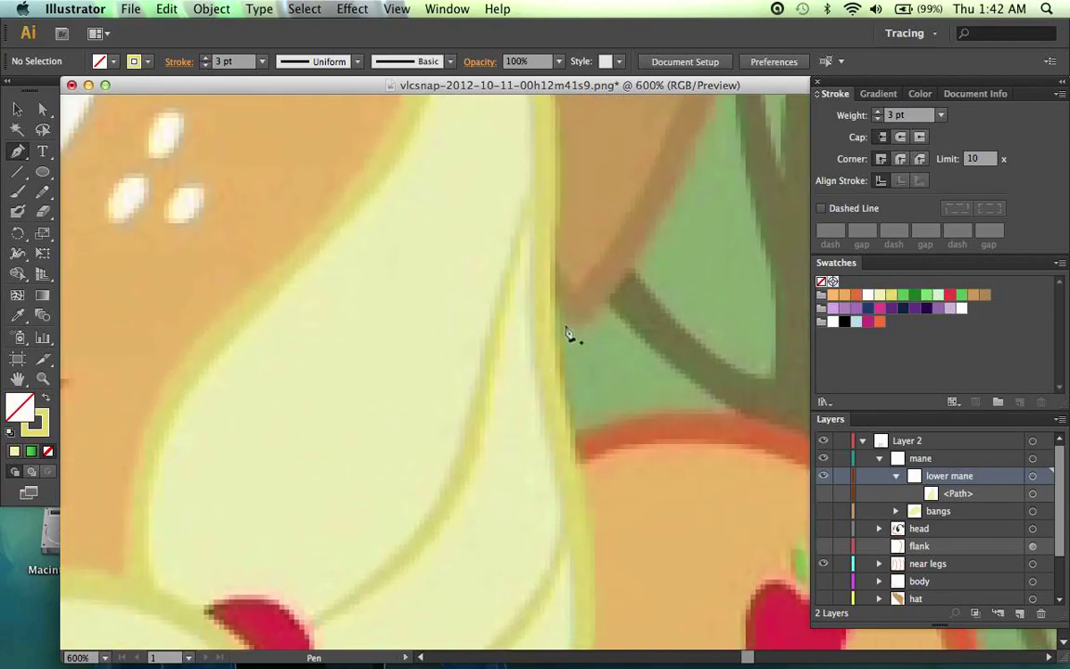
left_click(941, 115)
left_click(957, 205)
Step: Draw the upper strand line inside the mane, curving from its back edge down to the red hair tie
scroll(676, 240, "down", 2)
scroll(676, 240, "left", 2)
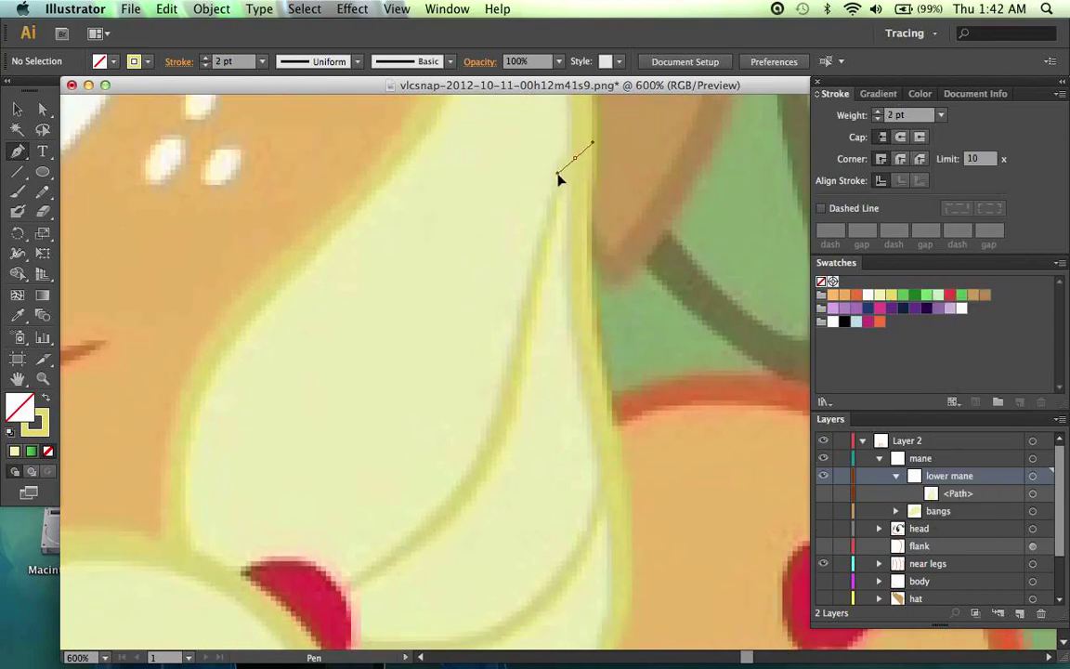
left_click_drag(561, 180, 558, 177)
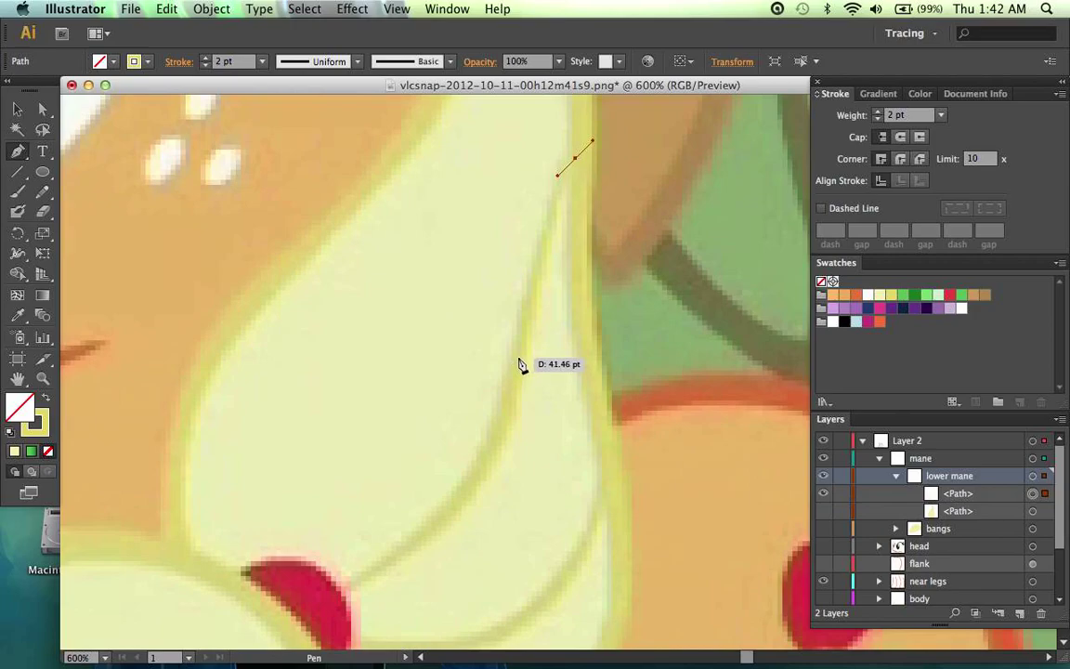
left_click_drag(518, 357, 517, 385)
scroll(368, 563, "down", 1)
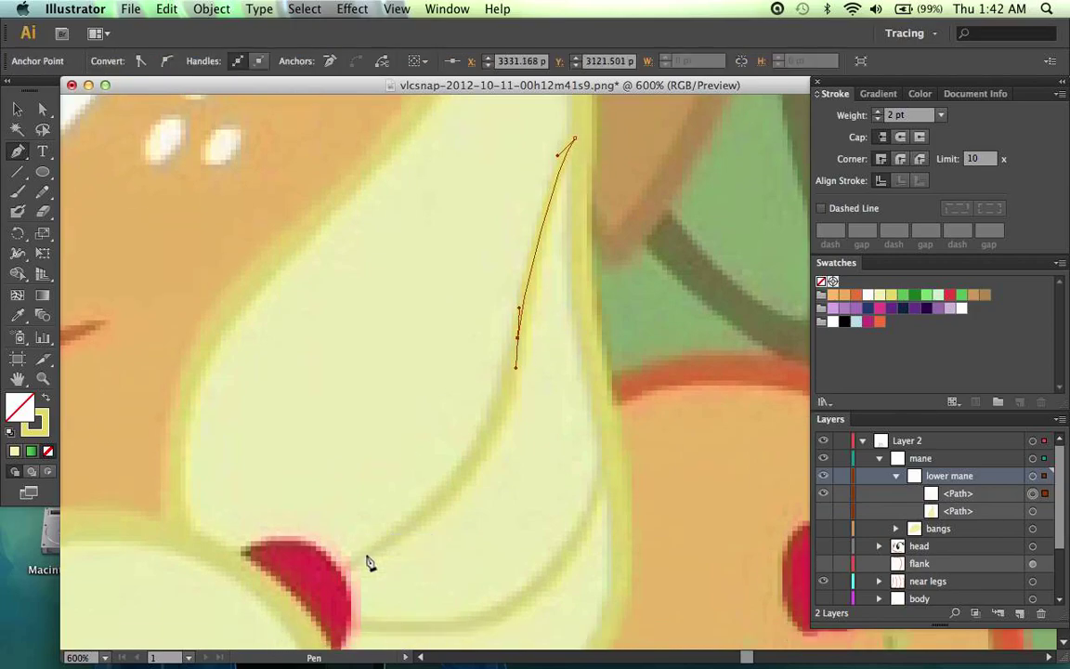
scroll(369, 563, "down", 2)
left_click_drag(338, 535, 482, 475)
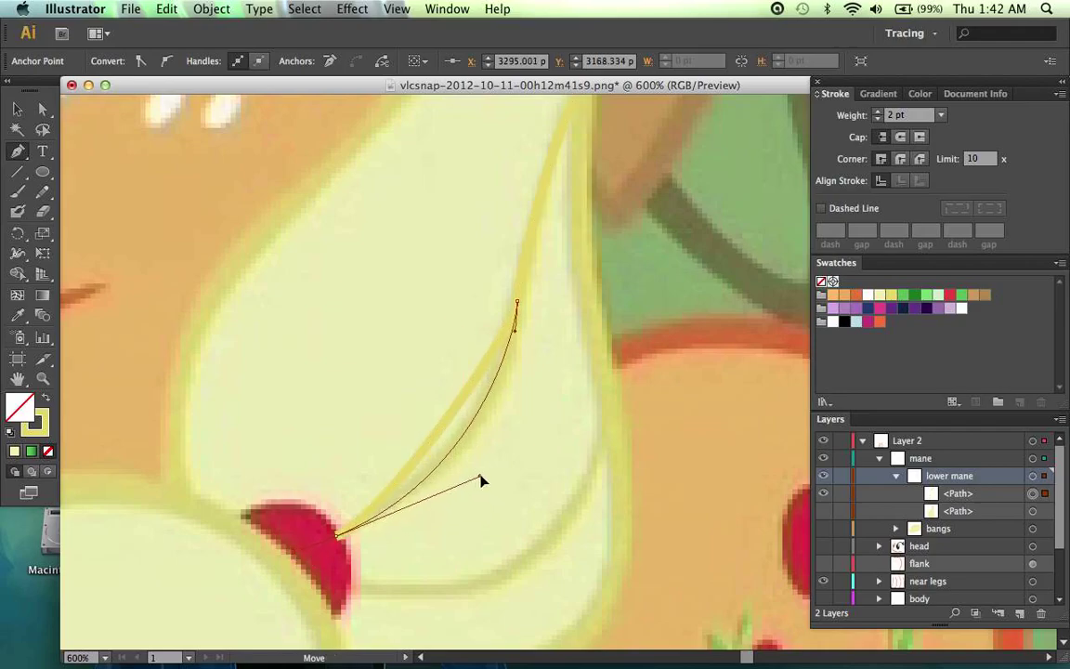
left_click(542, 377, "super")
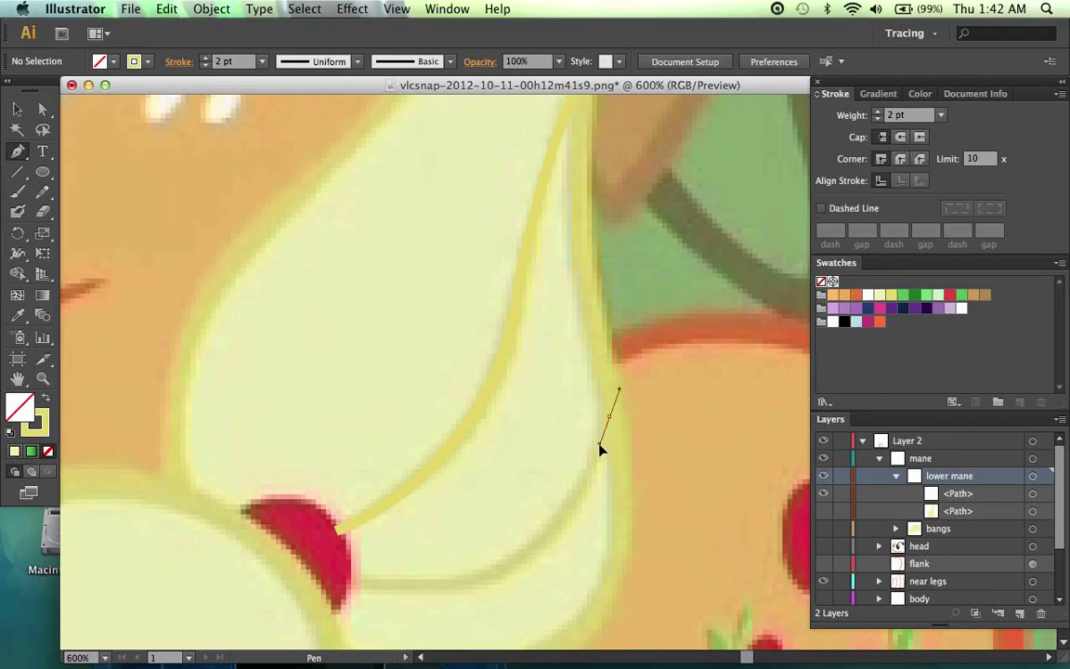
Step: Draw the lower strand line from the mane's back edge to the hair tie and bend it to match the reference
left_click_drag(599, 450, 600, 449)
left_click_drag(336, 583, 277, 577)
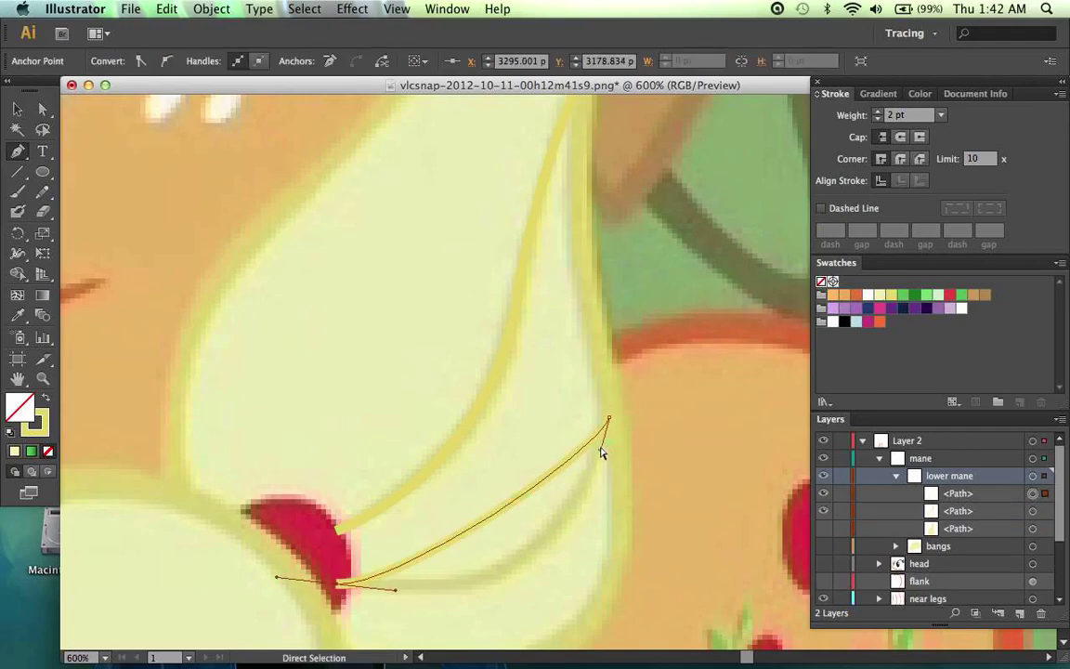
mouse_move(601, 453)
left_mouse_down()
mouse_move(566, 585)
mouse_move(571, 611)
left_mouse_up()
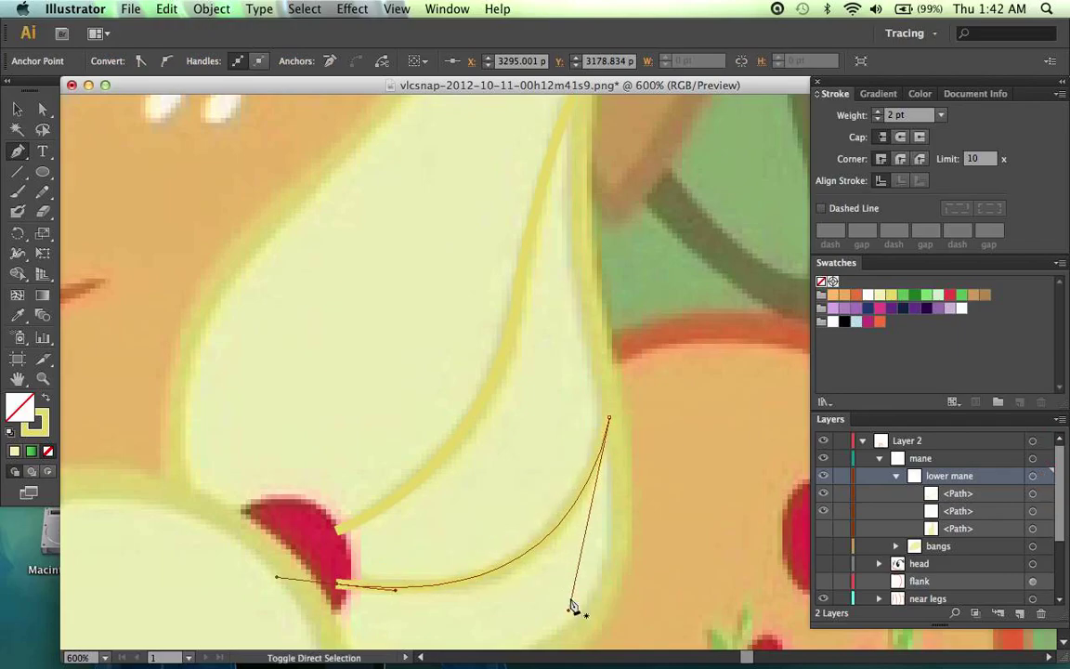
left_click(585, 602, "super")
Step: Show the filled mane shape again and move the lower strand's upper end anchor onto the mane's outline
left_click(824, 528)
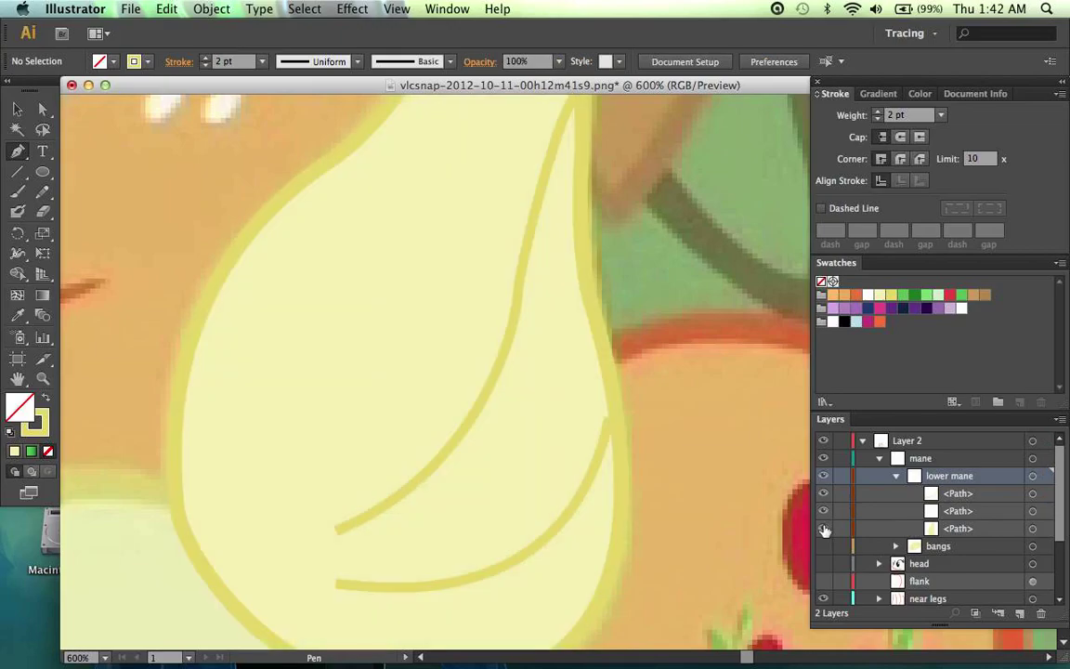
key("a")
left_click(611, 420)
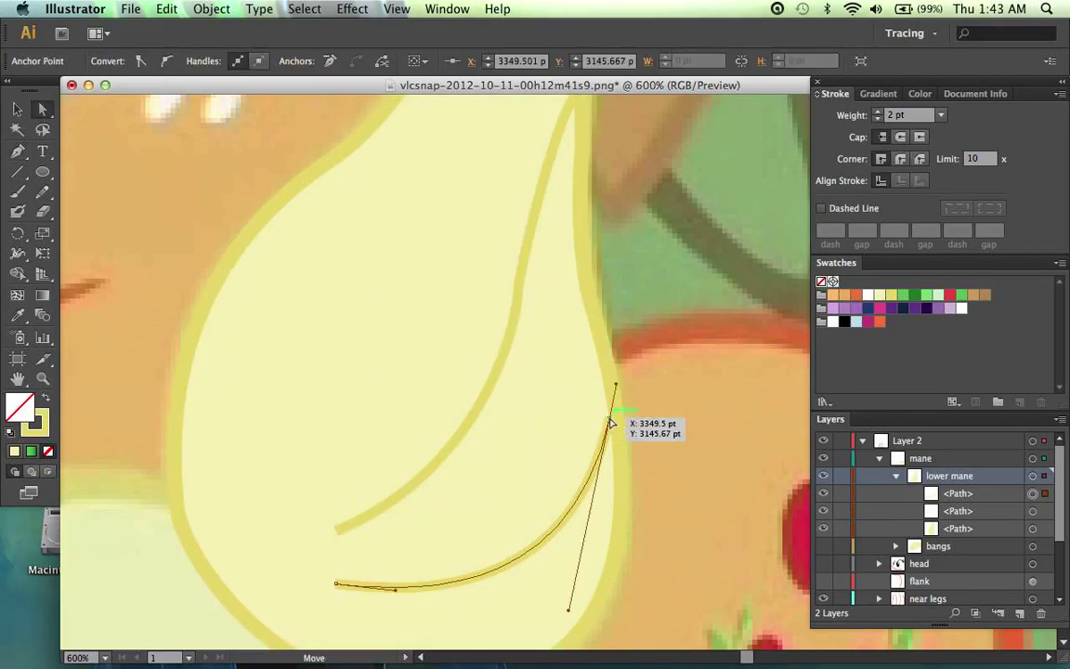
left_click_drag(611, 420, 617, 417)
scroll(700, 441, "up", 3)
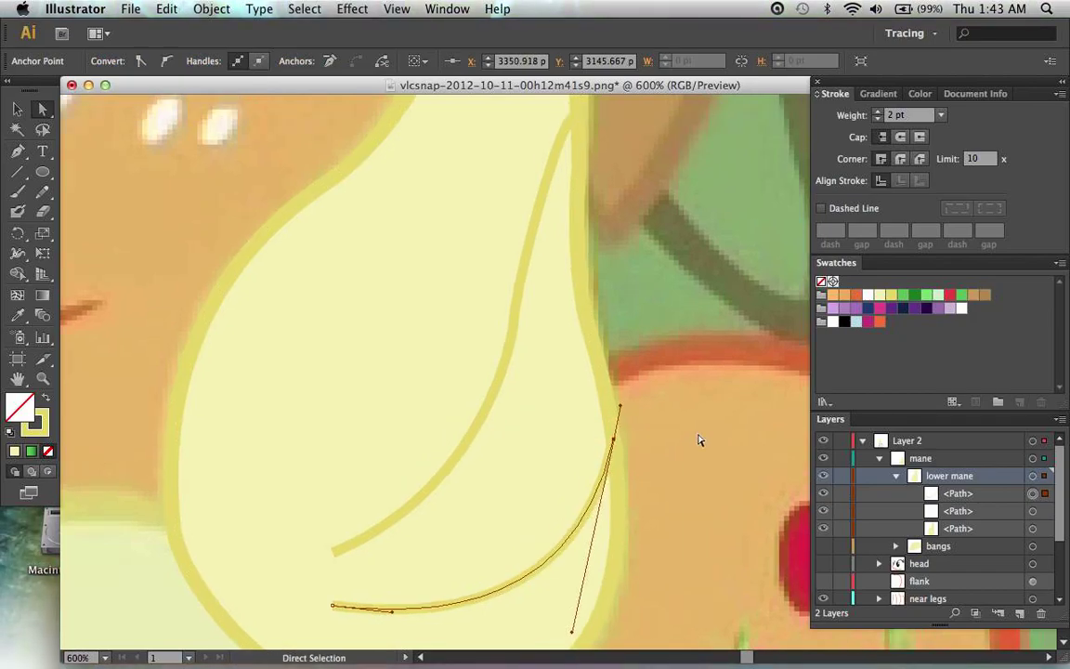
scroll(699, 440, "up", 3)
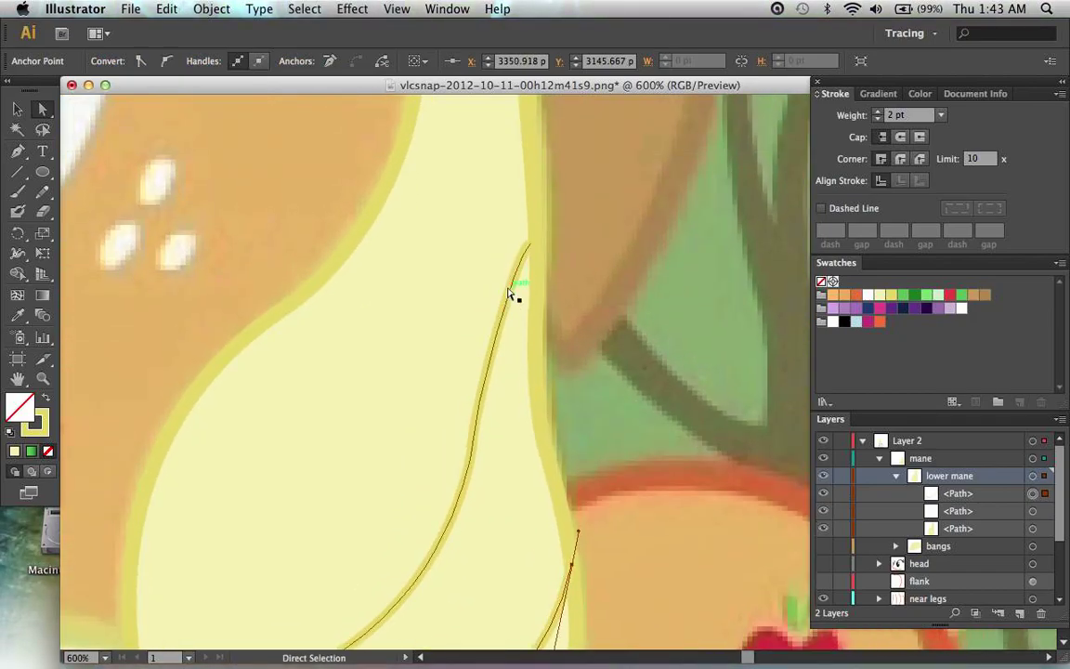
Step: Adjust the bend of the upper strand line near its upper end and deselect the path
left_click_drag(513, 294, 506, 261)
key("super+shift+a")
left_click(455, 373, "super")
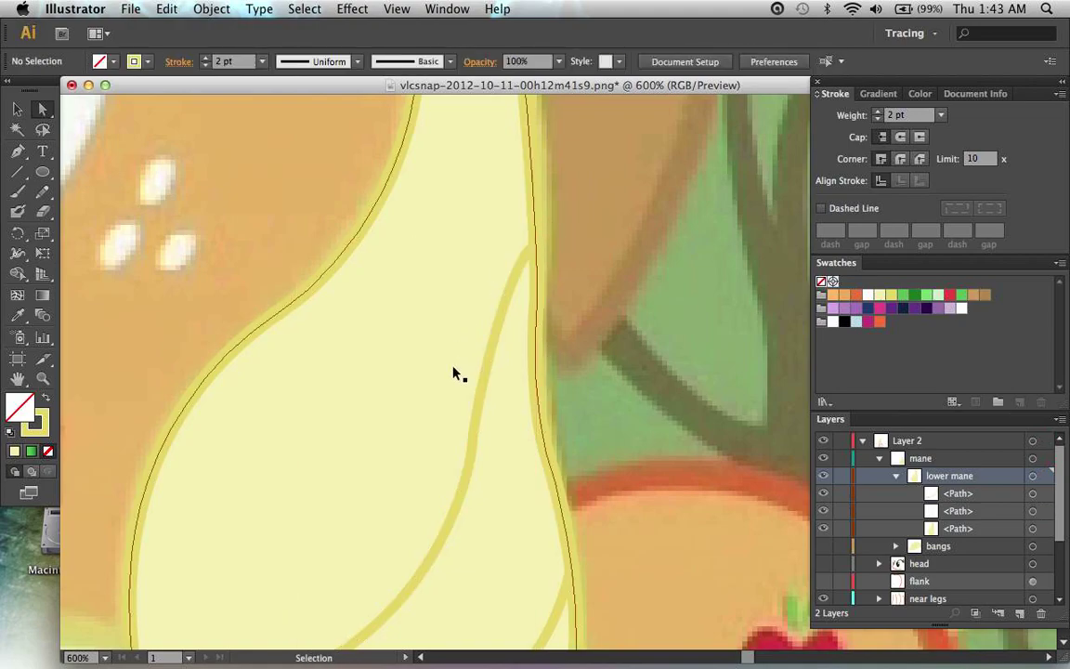
Step: Collapse and hide the finished lower mane layer to reveal the reference screenshot underneath
key("super+minus")
key("super+minus")
key("super+minus")
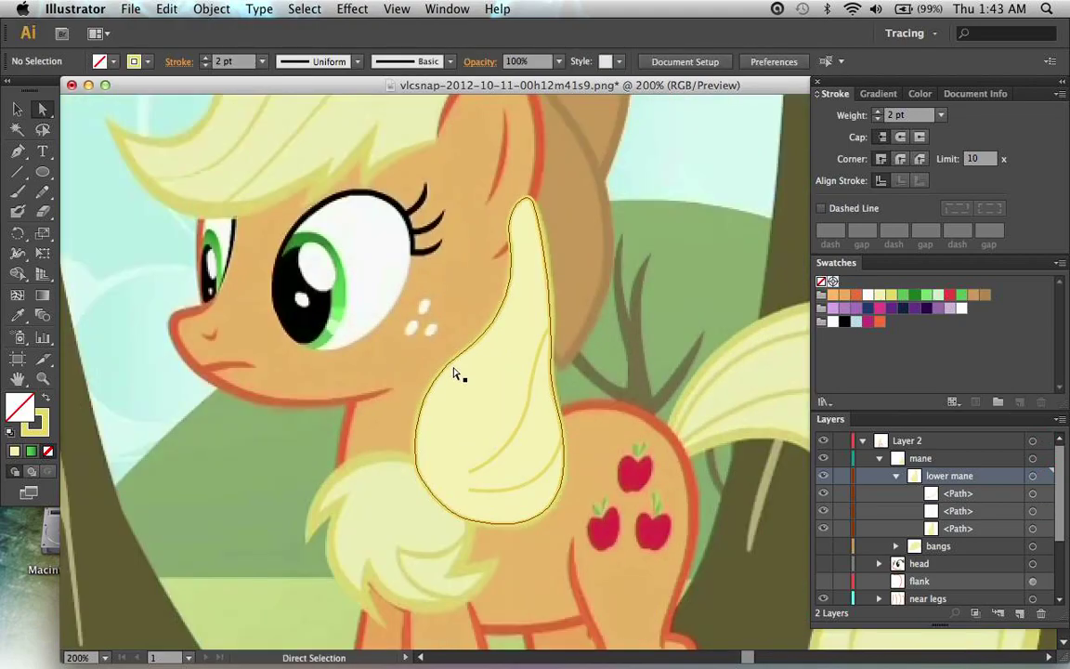
left_click(898, 477)
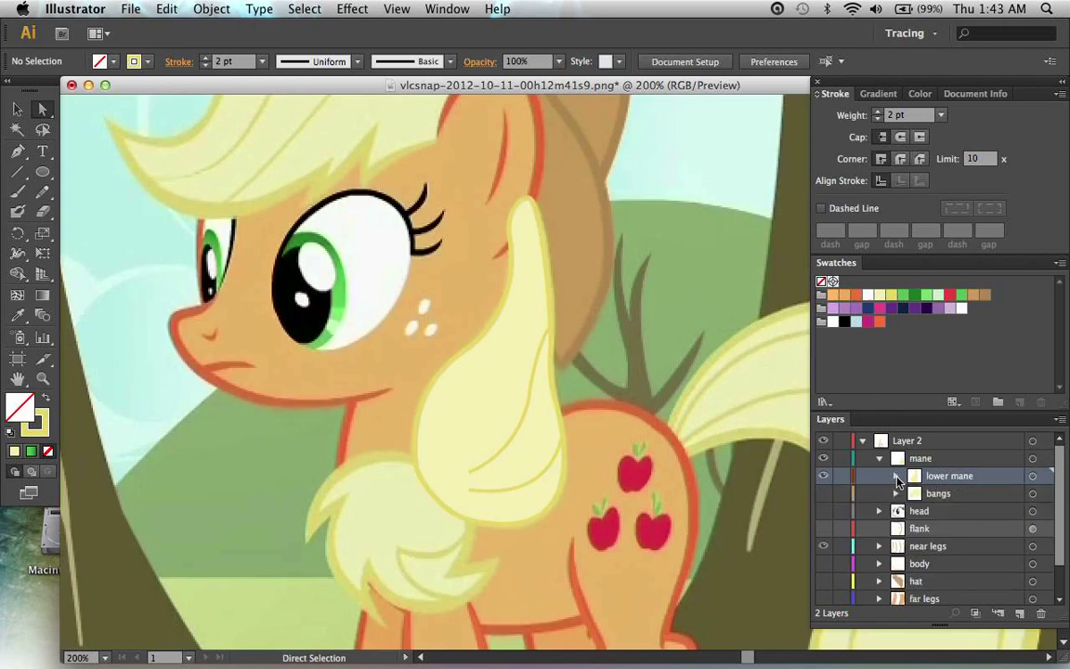
left_click(823, 476)
Step: Create a new sublayer inside the mane layer and name it ponytail
left_click(952, 459)
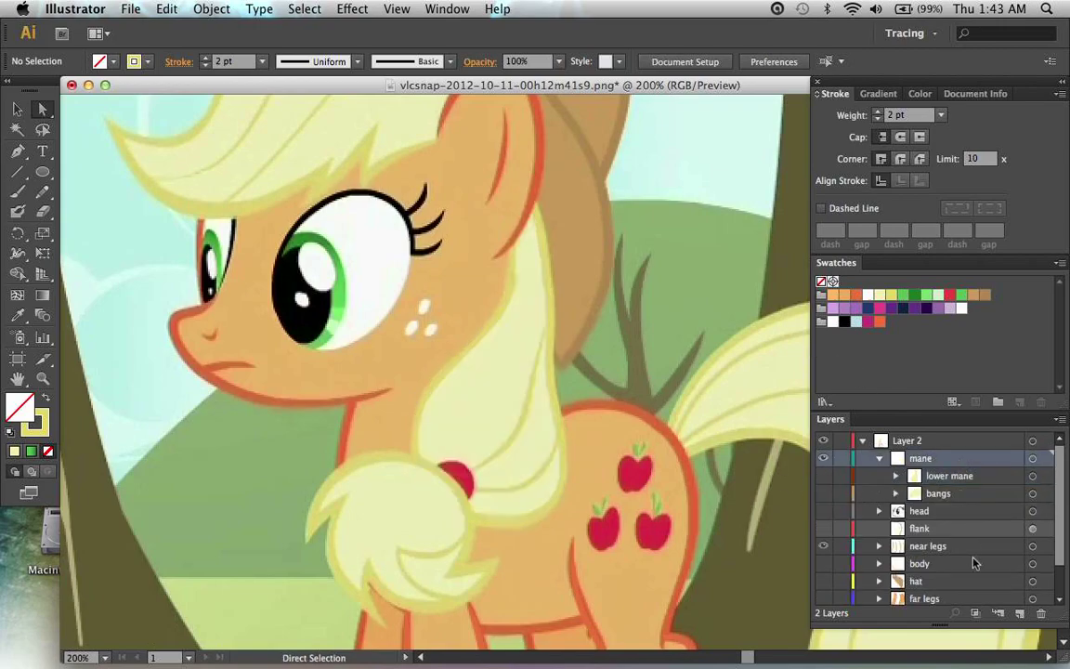
left_click(998, 613)
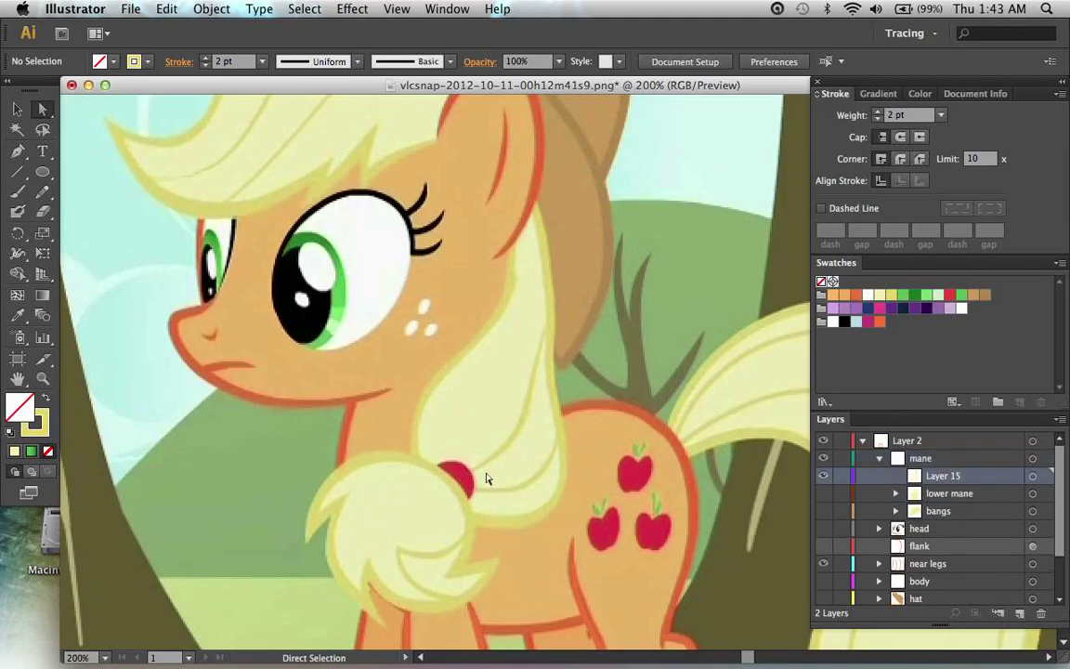
double_click(957, 476)
type("p")
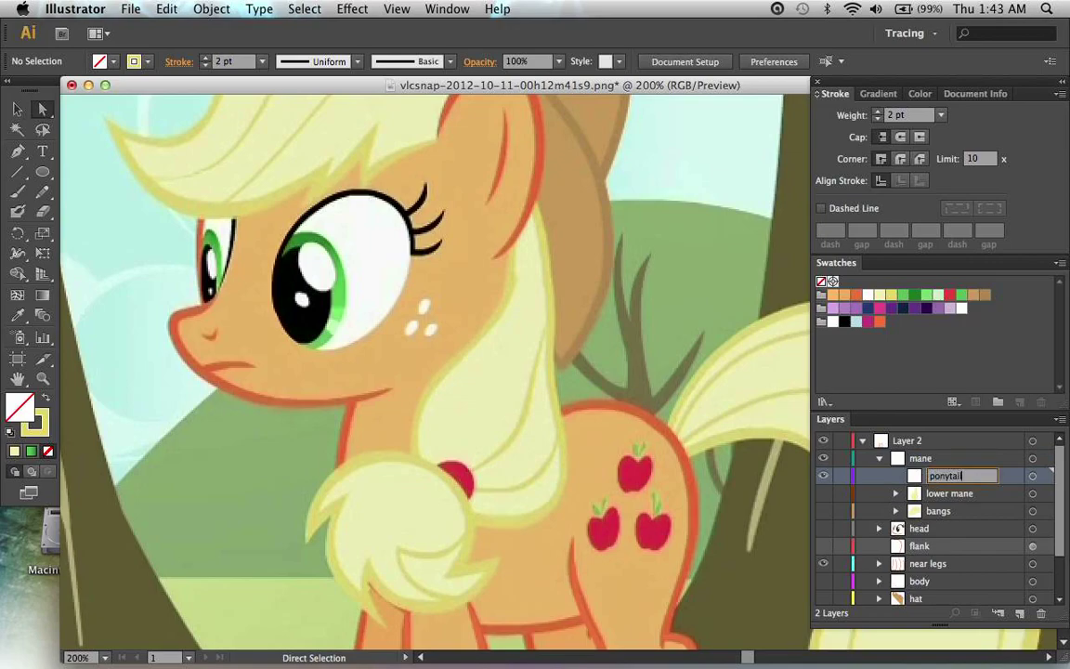
type("onytail")
key("Return")
Step: Set new paths to a red fill with no stroke for tracing the hair tie with the Pen tool
scroll(656, 506, "left", 3)
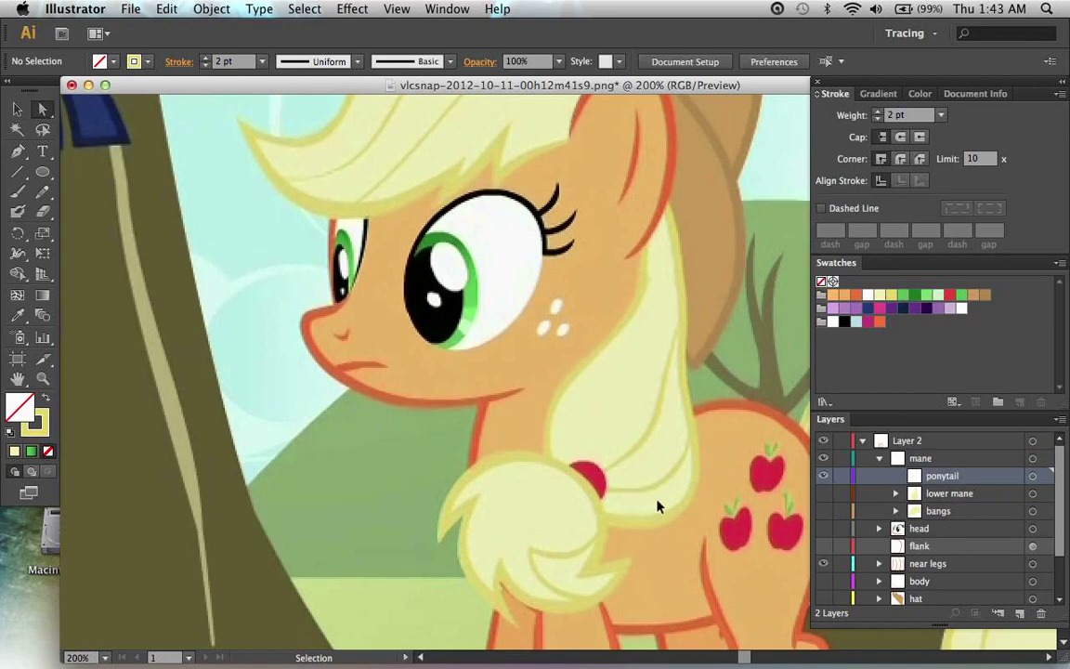
key("super+p")
key("Escape")
key("super+plus")
scroll(657, 506, "down", 3)
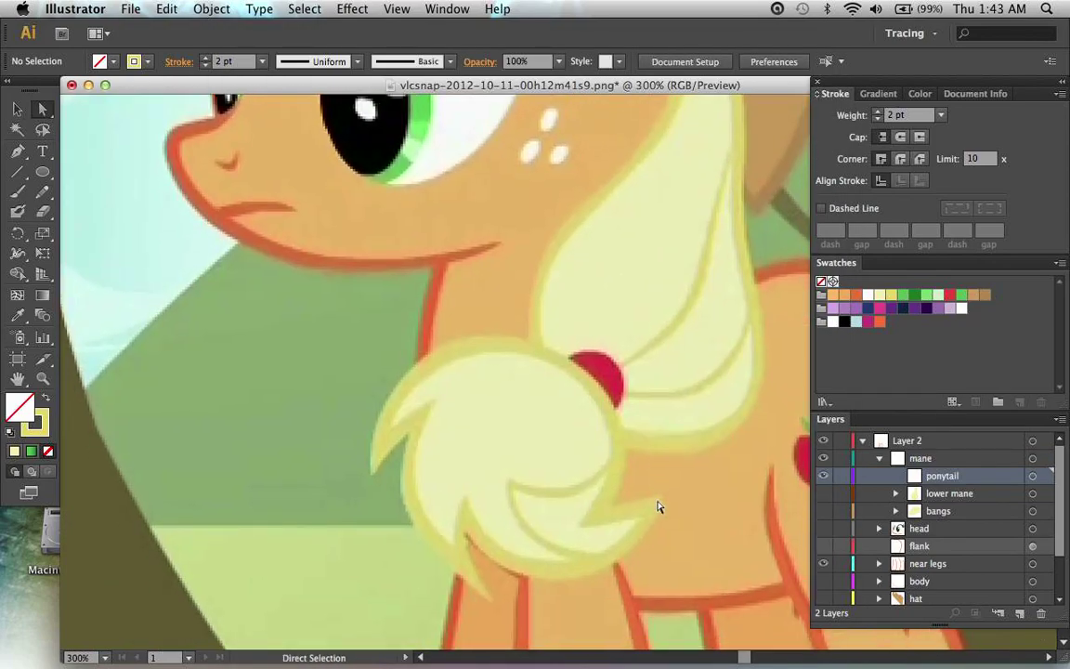
key("p")
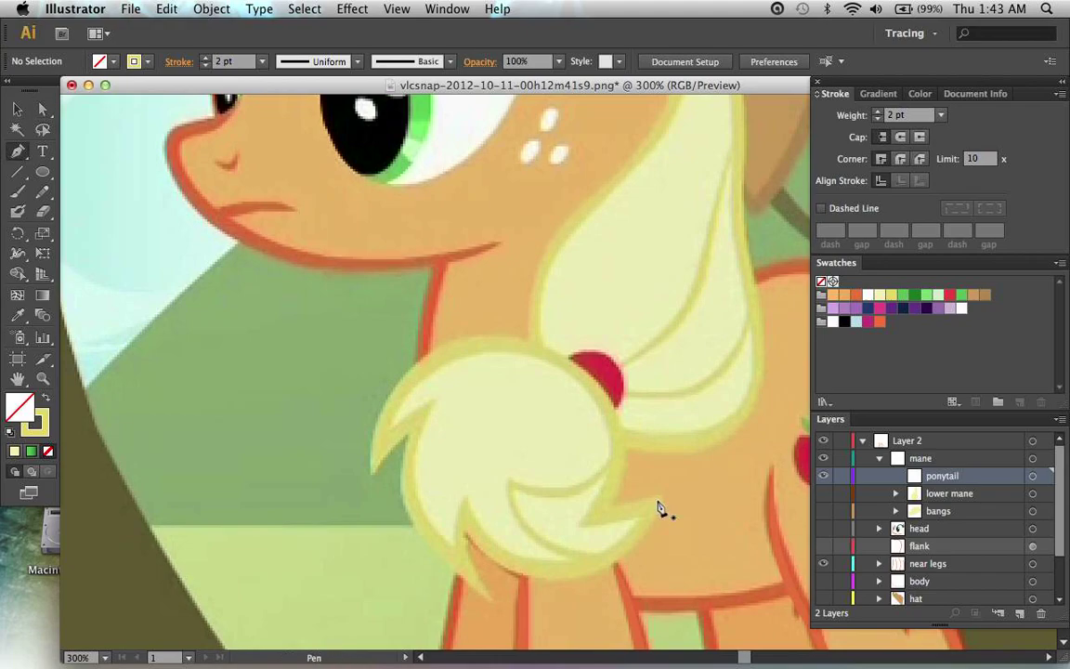
scroll(658, 508, "right", 3)
scroll(658, 509, "down", 1)
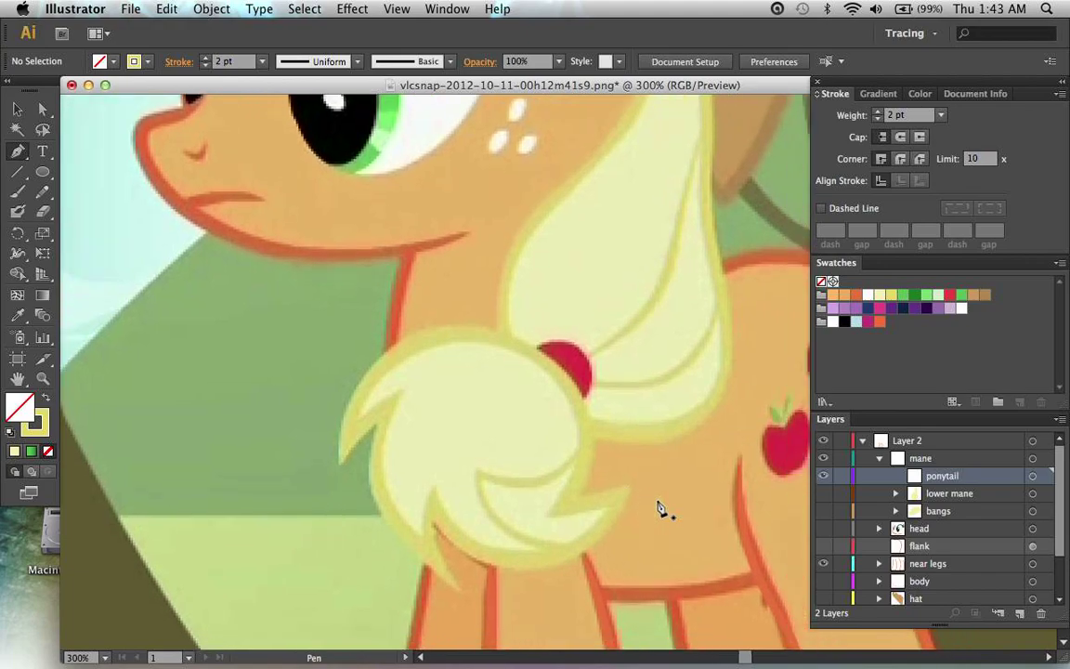
left_click(948, 296)
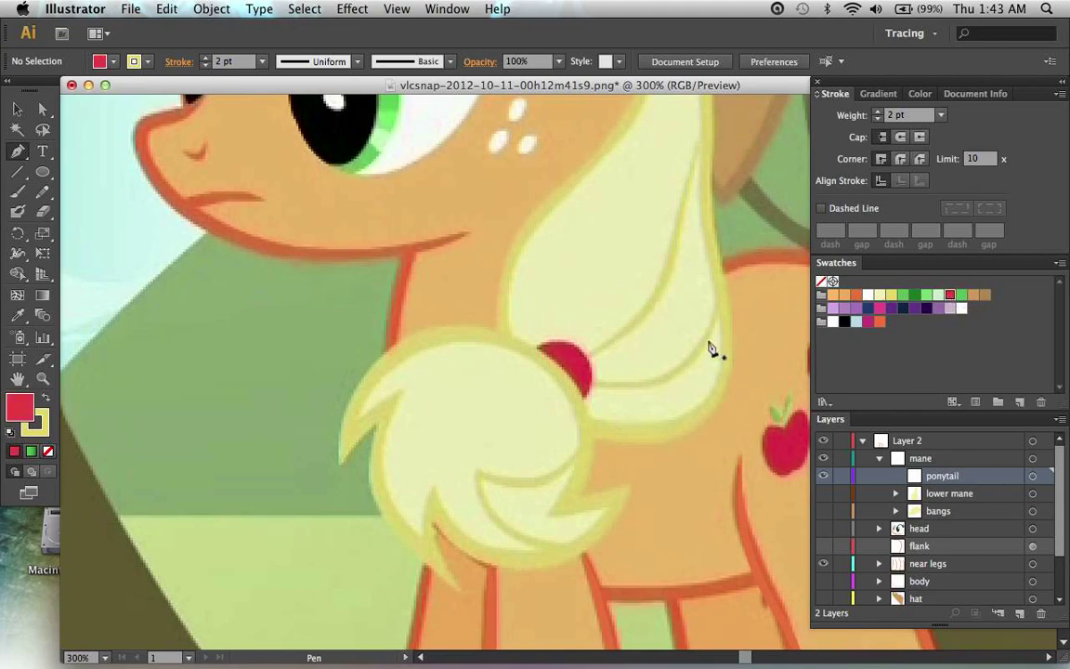
key("/")
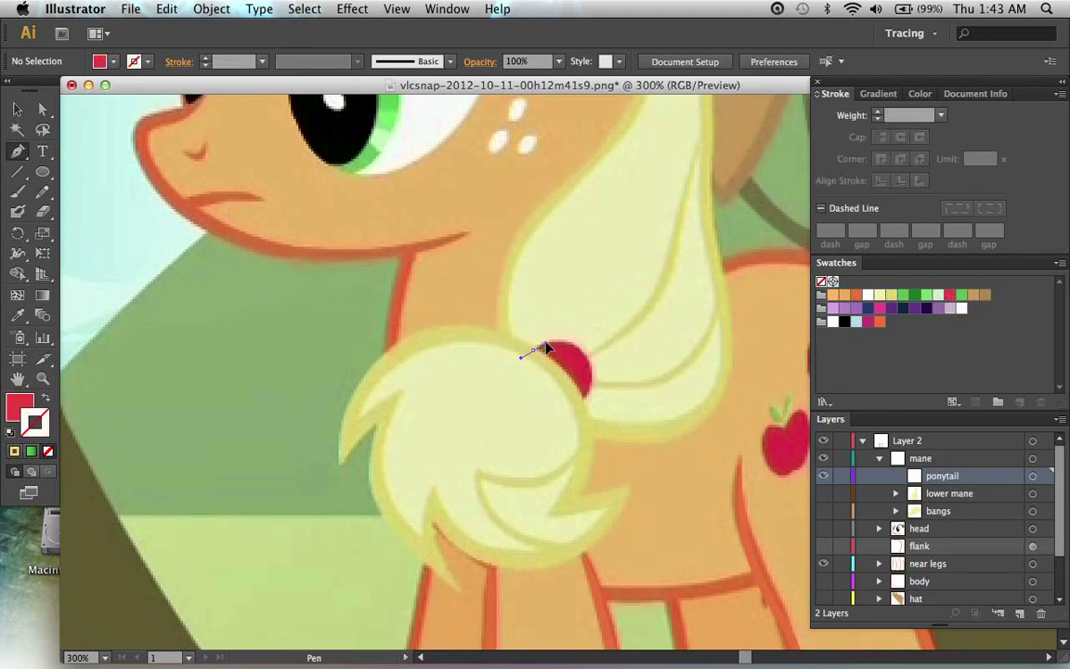
Step: Draw the hair tie as a closed curved shape over the red band between the mane and the ponytail
left_click_drag(546, 348, 549, 348)
left_click_drag(584, 397, 570, 420)
left_click_drag(549, 348, 577, 322)
left_click_drag(599, 377, 601, 379)
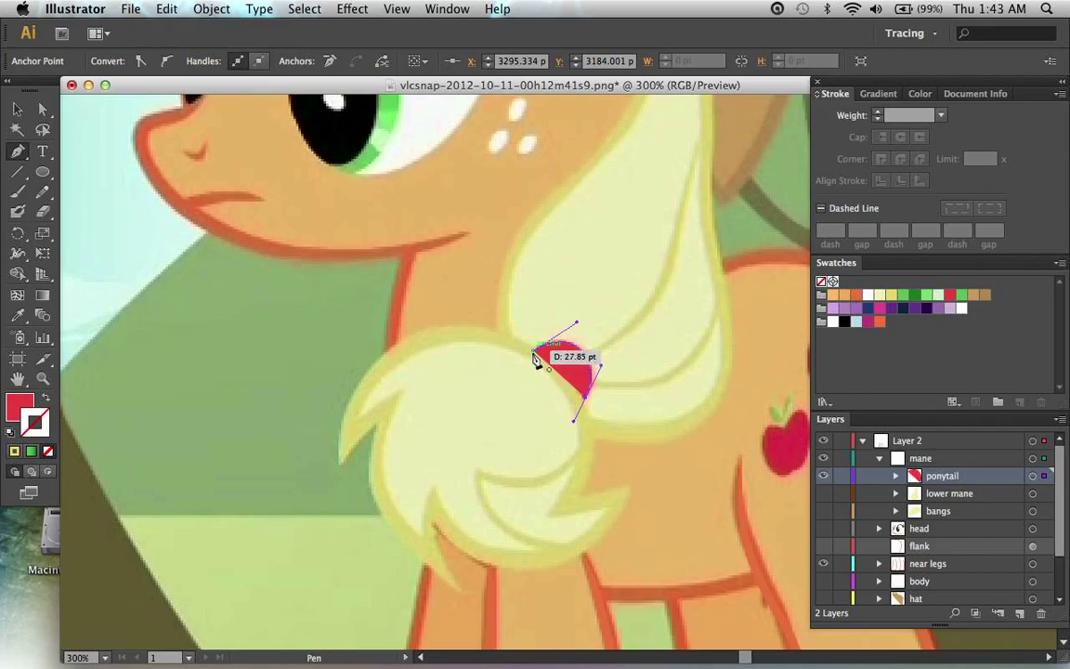
left_click_drag(533, 350, 542, 350)
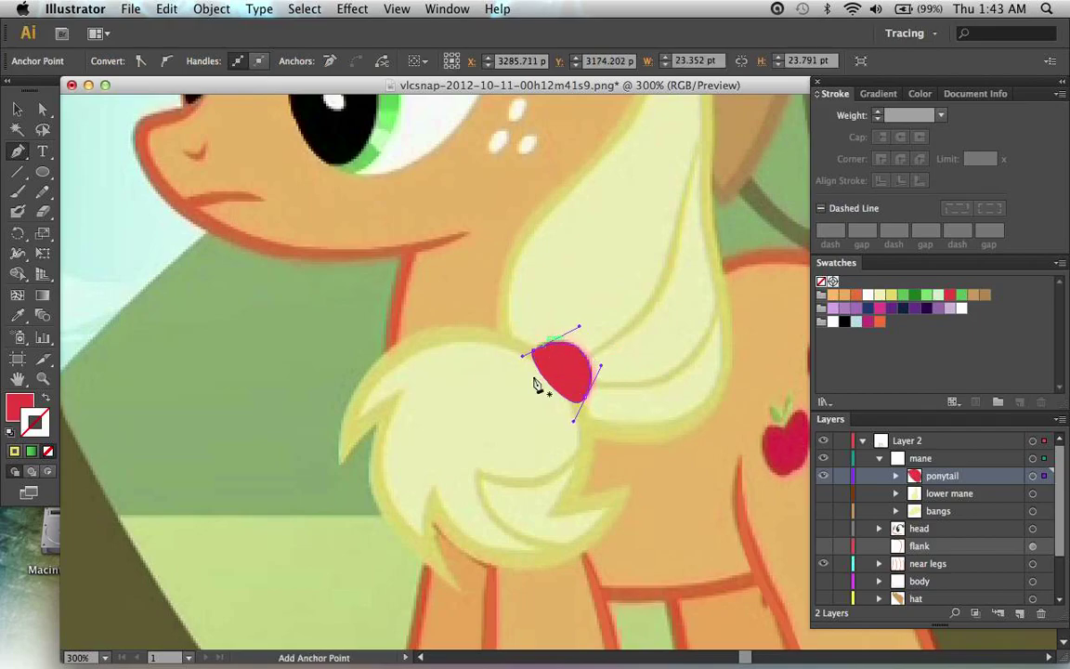
Step: Rename the hair tie path as band and hide it
left_click(897, 475)
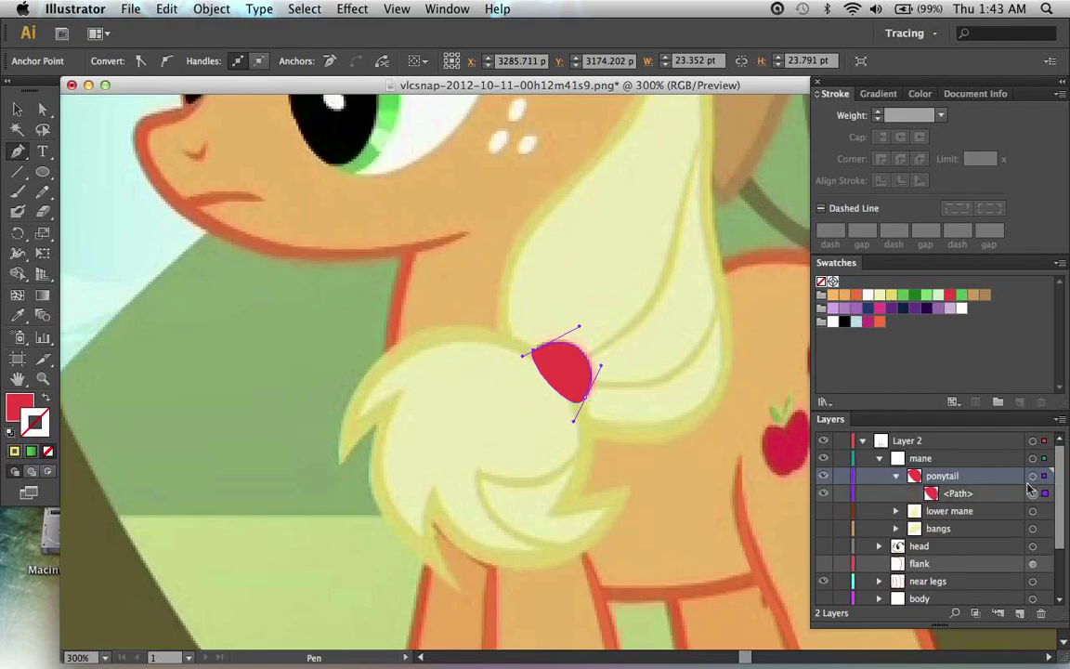
double_click(958, 493)
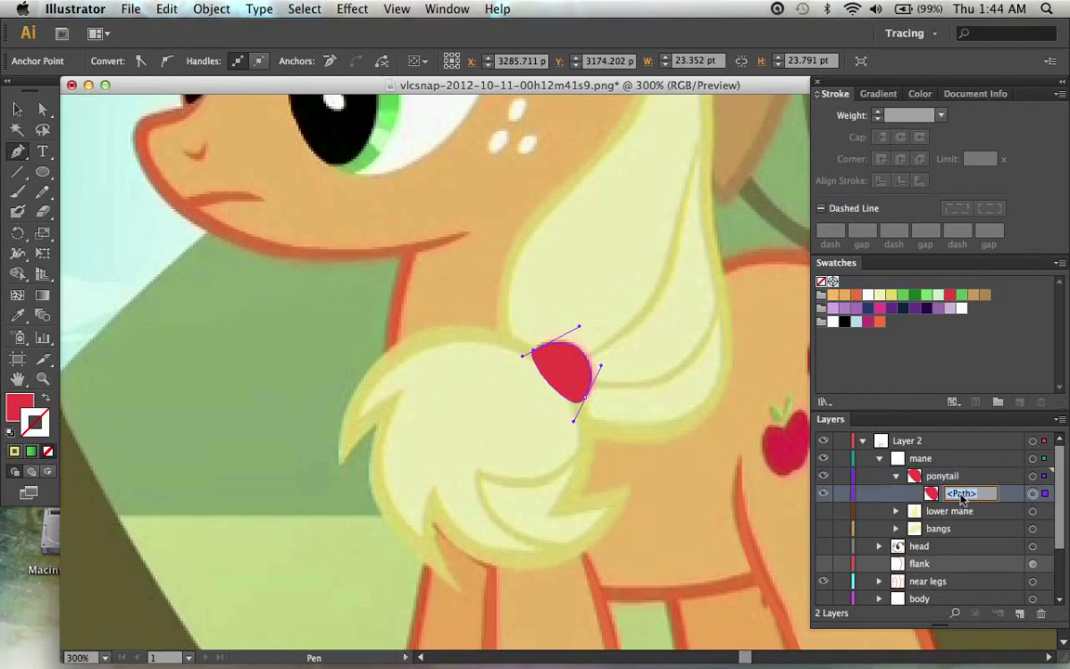
type("band")
key("Return")
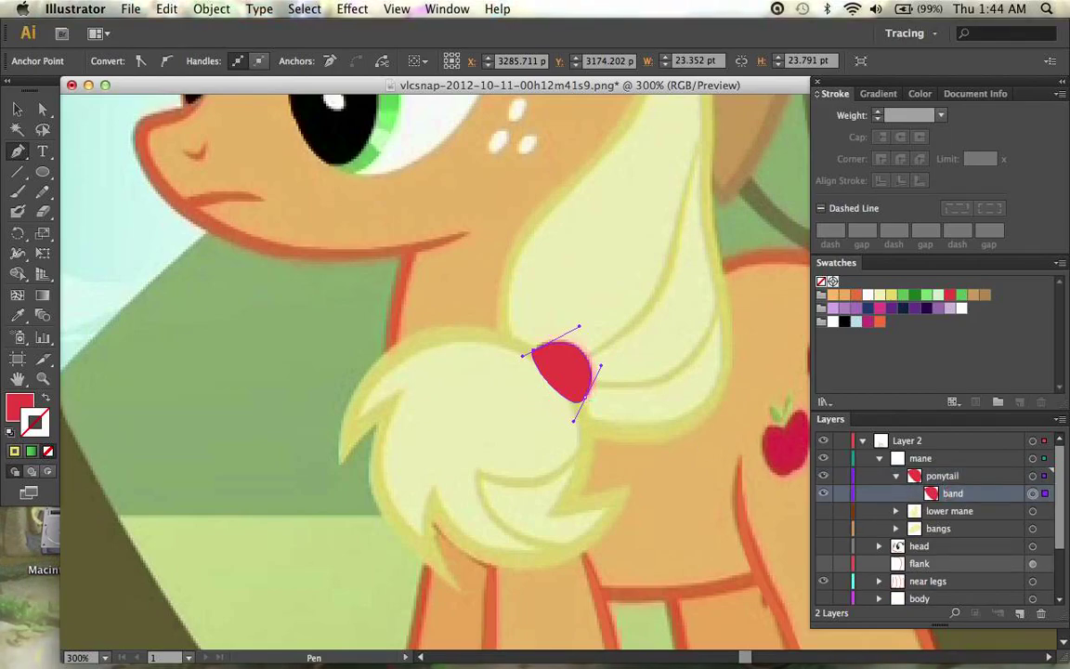
left_click(825, 493)
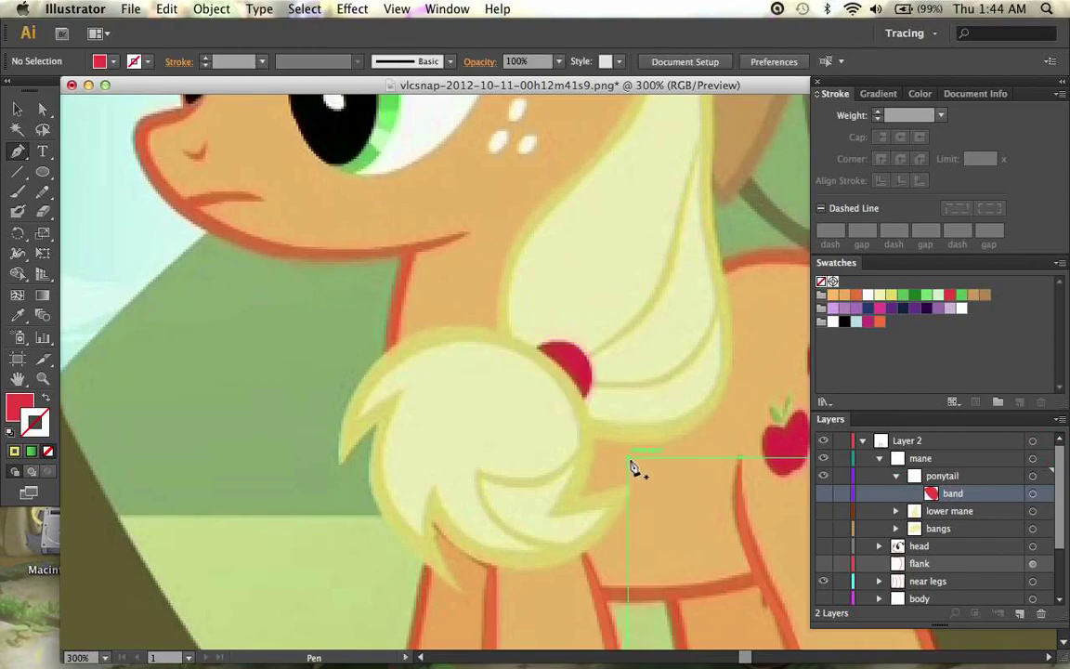
Step: Start the ponytail outline with no fill and a dark navy stroke, tracing the rear tip and the bottom curve to the lower notch
key("slash")
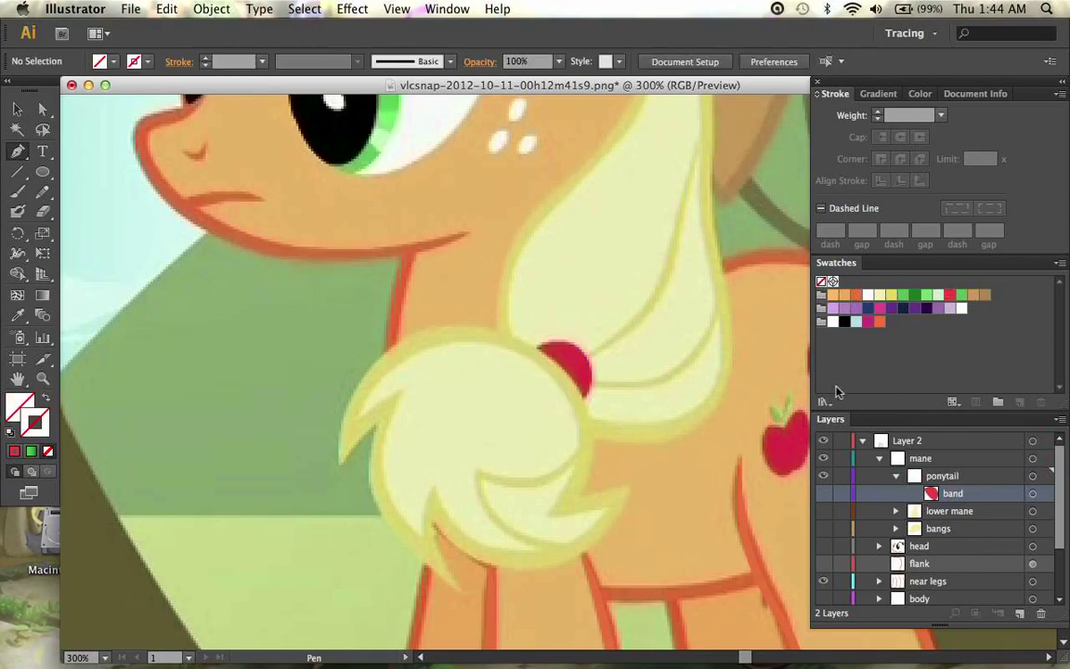
left_click(902, 309)
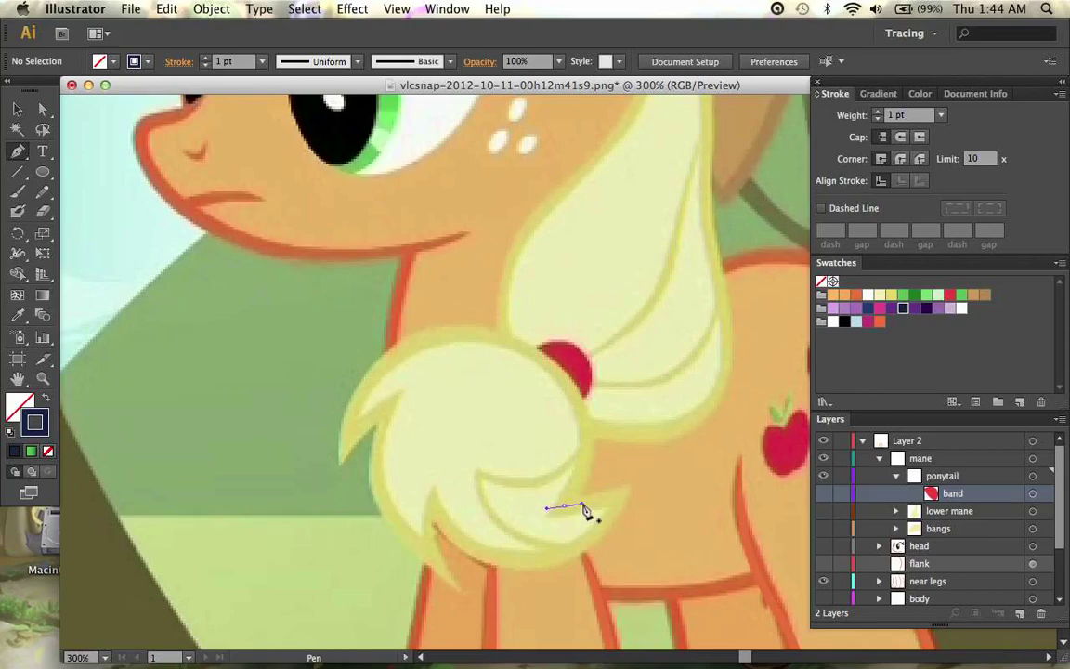
left_click_drag(583, 509, 622, 499)
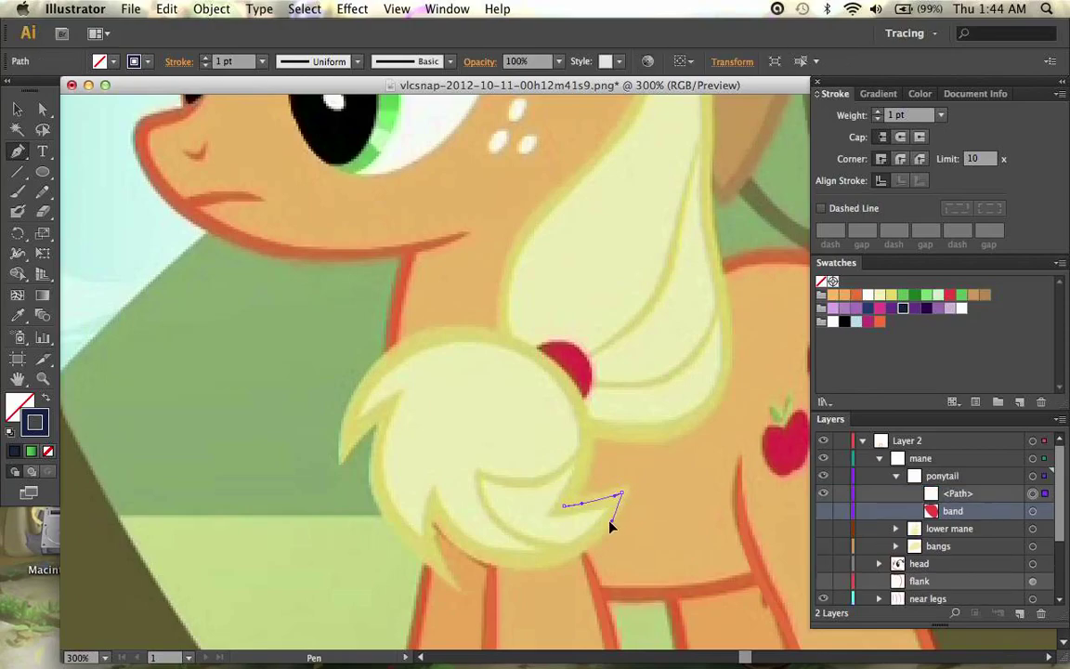
left_click_drag(439, 515, 417, 484)
left_click_drag(608, 521, 586, 592)
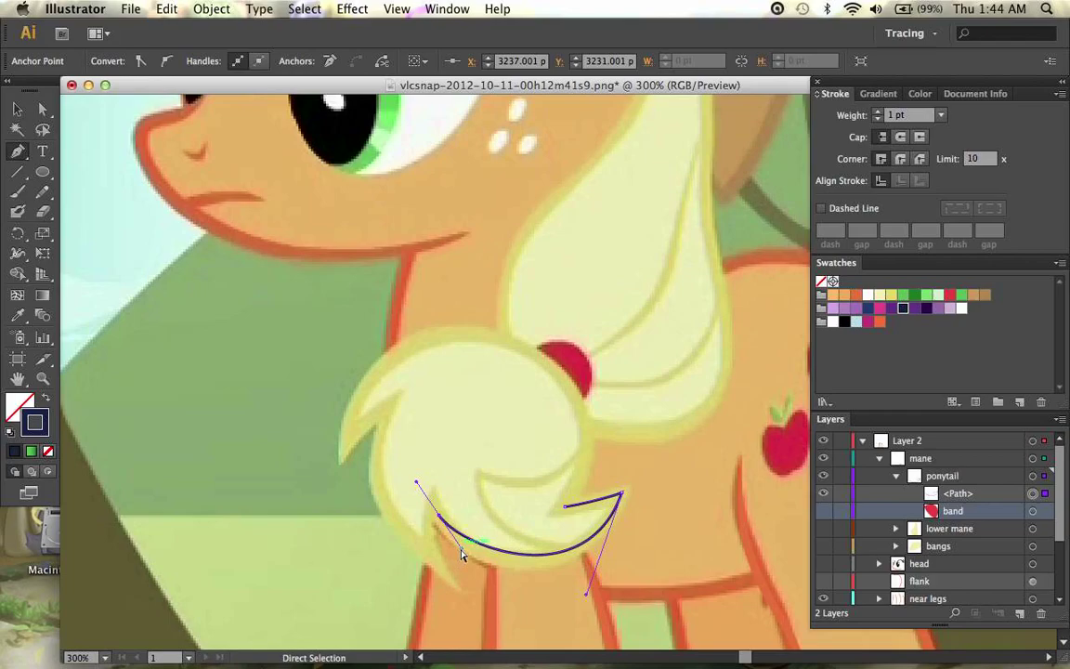
left_click_drag(461, 554, 465, 565)
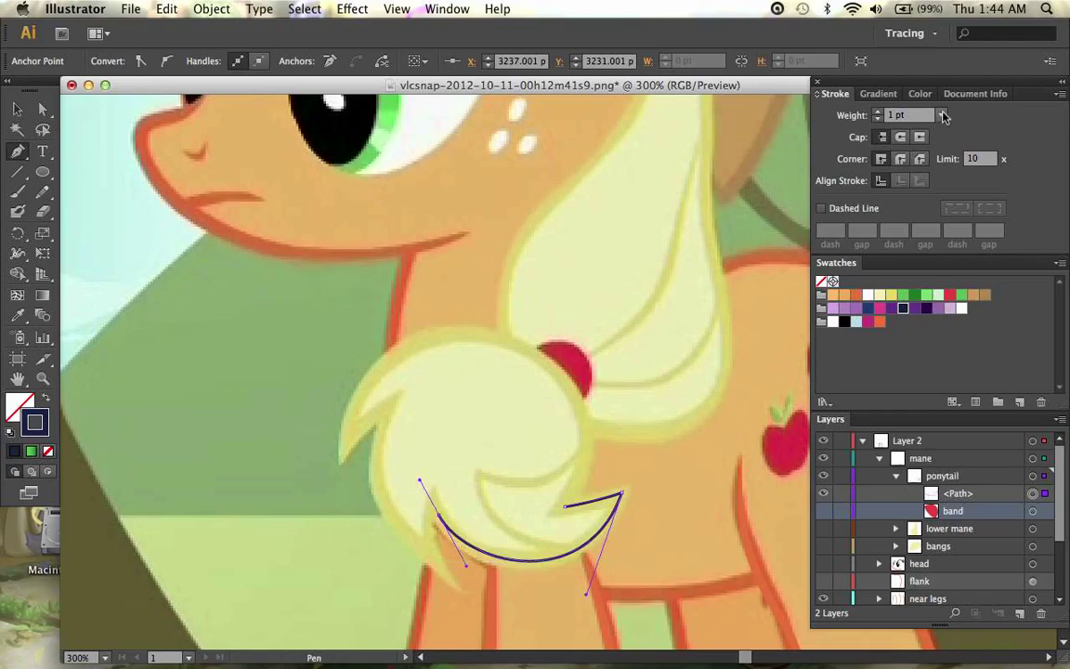
Step: Set the ponytail outline's stroke weight to 3 pt and refine the bottom curve's end anchor and handles at the lower notch
left_click(943, 115)
left_click(876, 200)
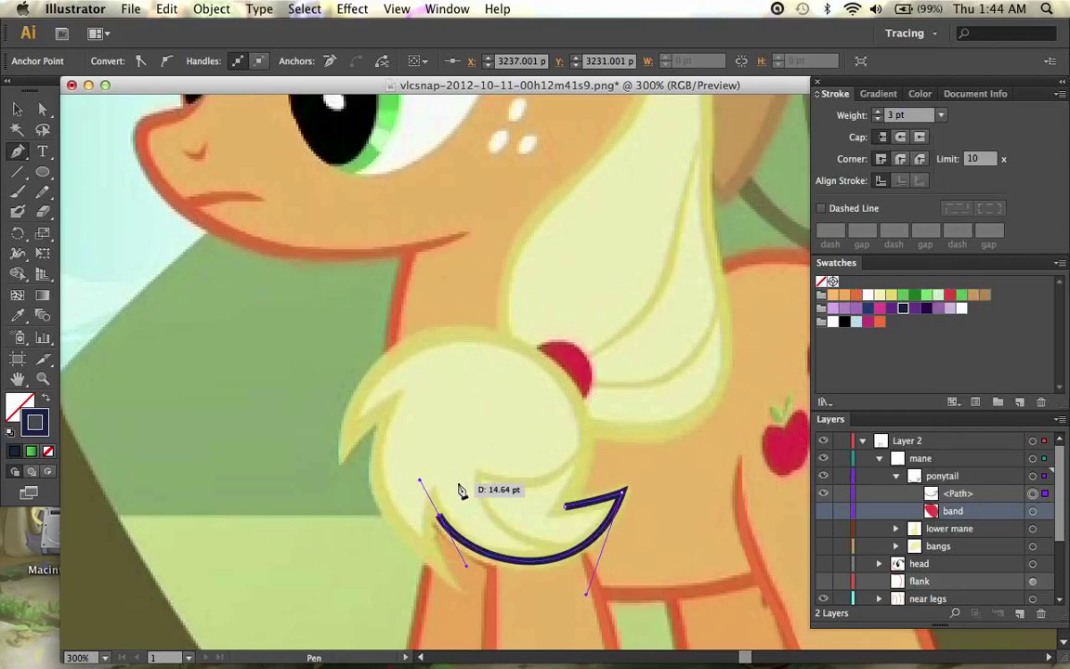
left_click_drag(441, 521, 434, 510)
left_click_drag(461, 558, 465, 571)
left_click_drag(417, 473, 421, 478)
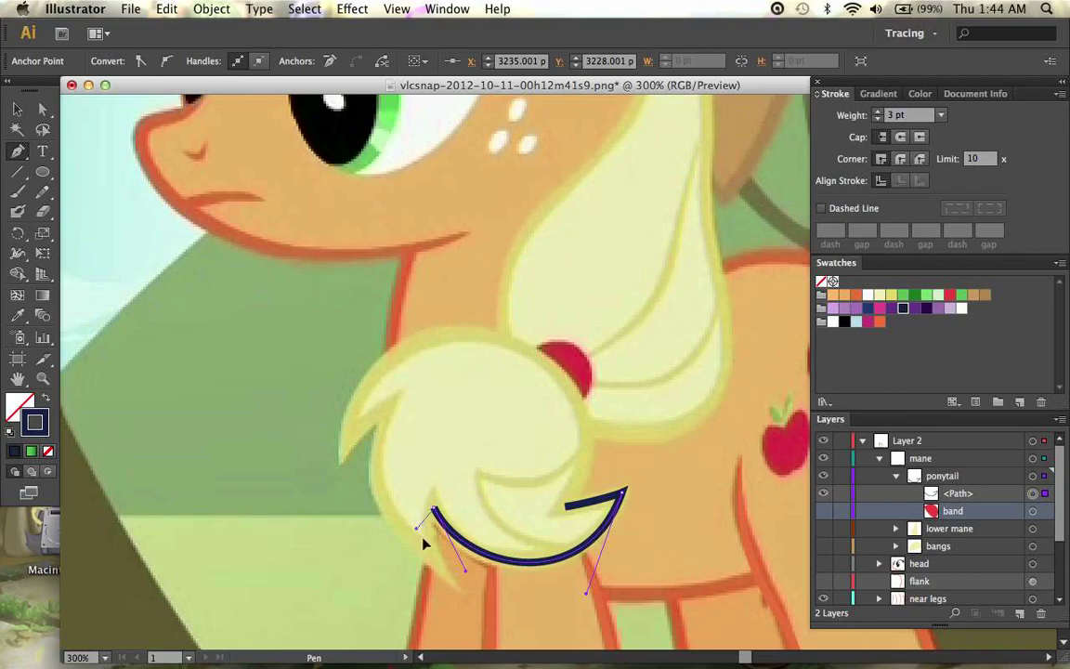
Step: Extend the outline down the inner side of the lower spike, bend it to the reference, and turn its tip into a corner
left_click_drag(431, 539, 438, 573)
key("super+plus")
key("super+plus")
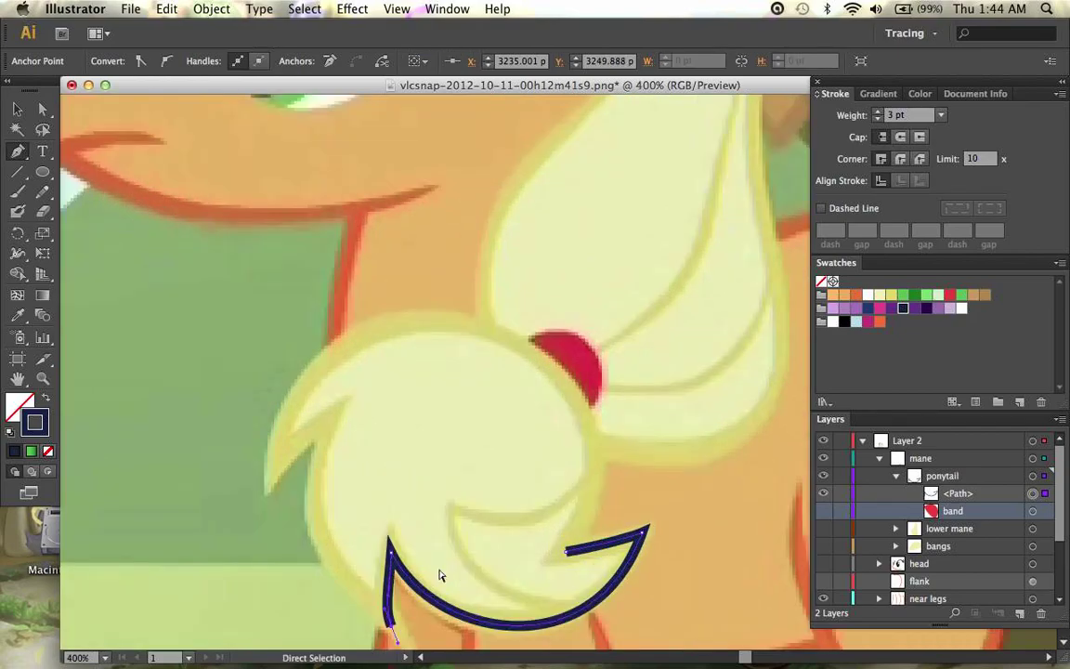
scroll(442, 576, "down", 4)
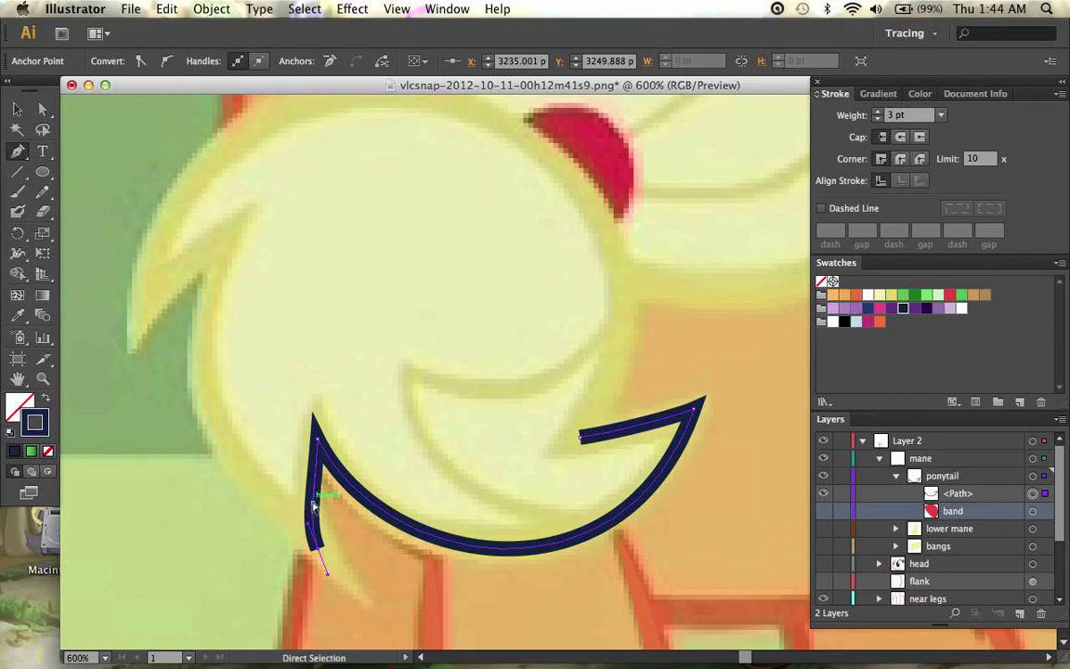
left_click_drag(313, 506, 307, 490)
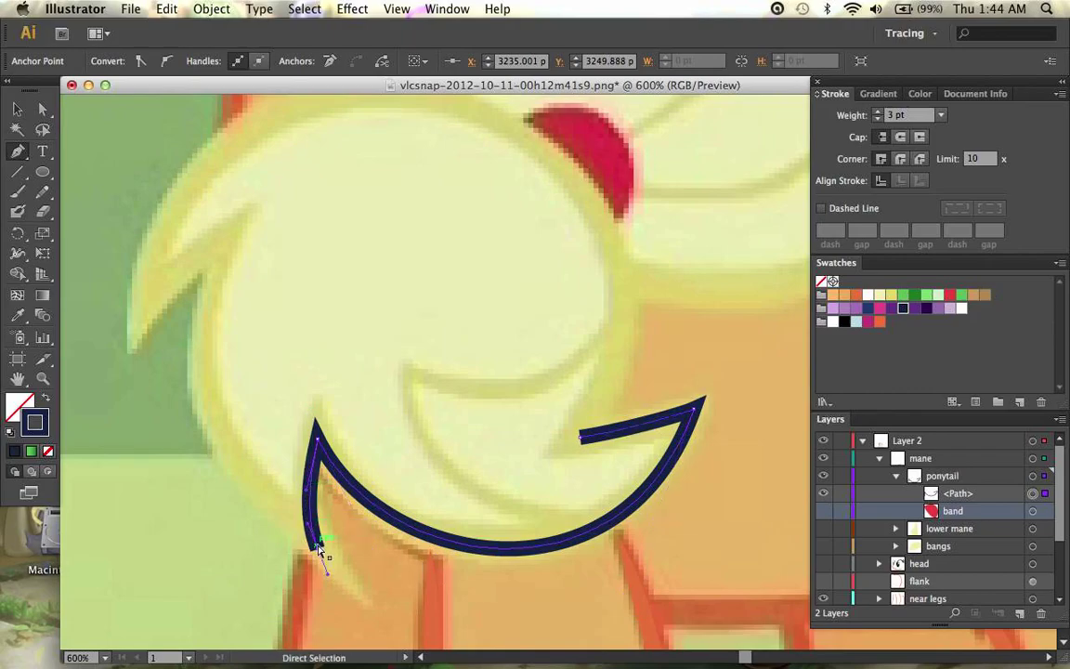
left_click_drag(321, 551, 307, 528)
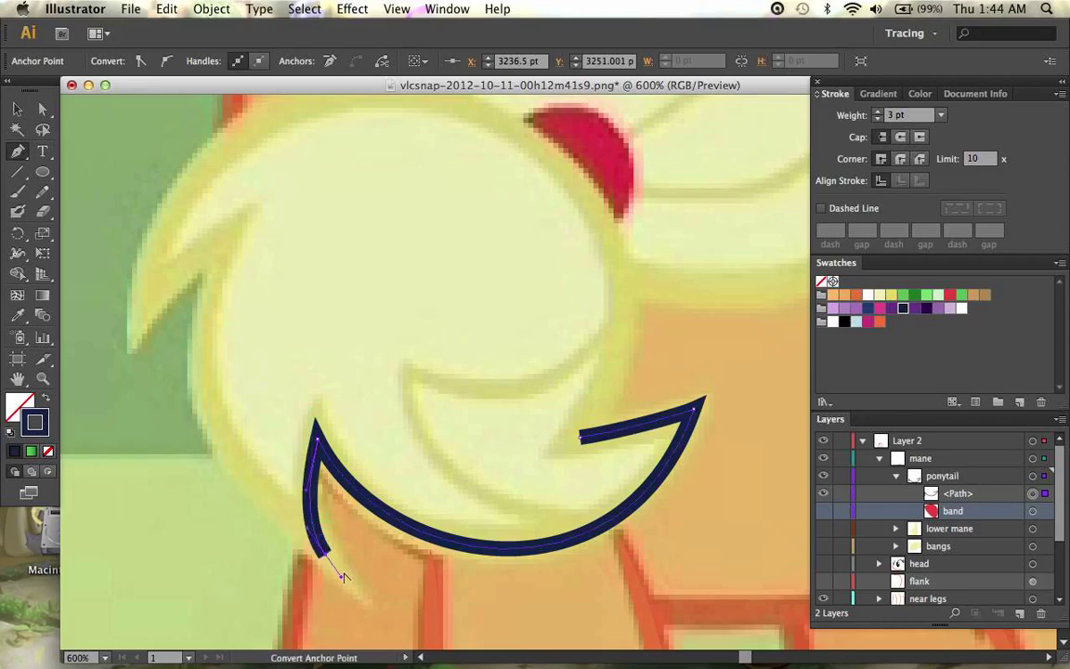
left_click_drag(341, 580, 286, 553)
Step: Trace the ponytail's front edge from the lower spike's tip up to the front notch, bulging the curve to follow the reference
scroll(287, 527, "up", 2)
scroll(288, 526, "left", 2)
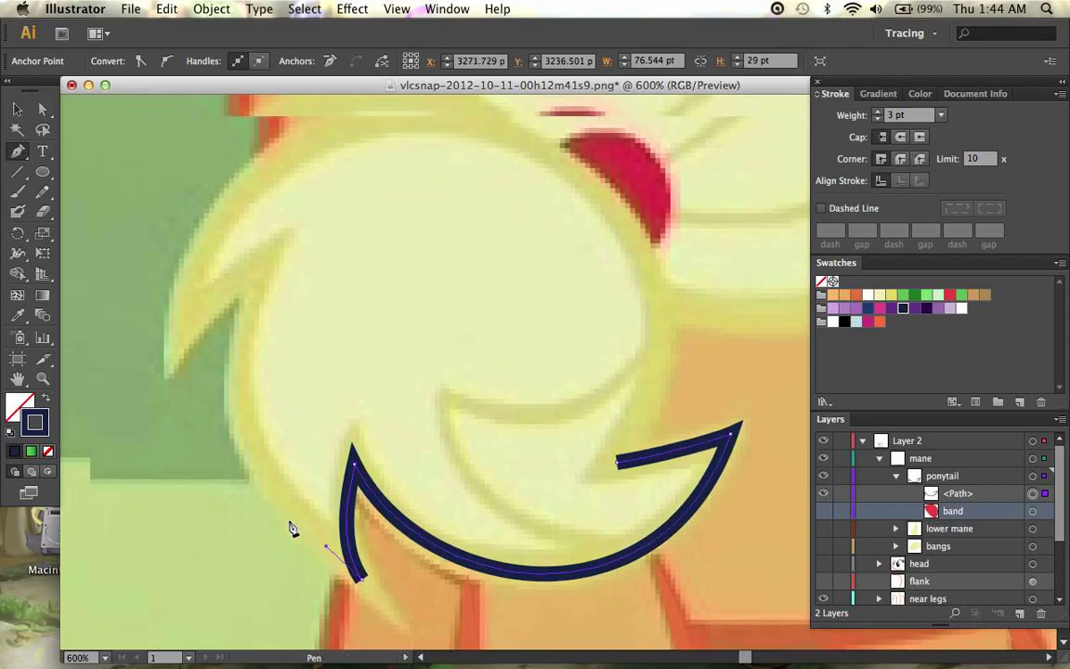
left_click_drag(258, 262, 297, 195)
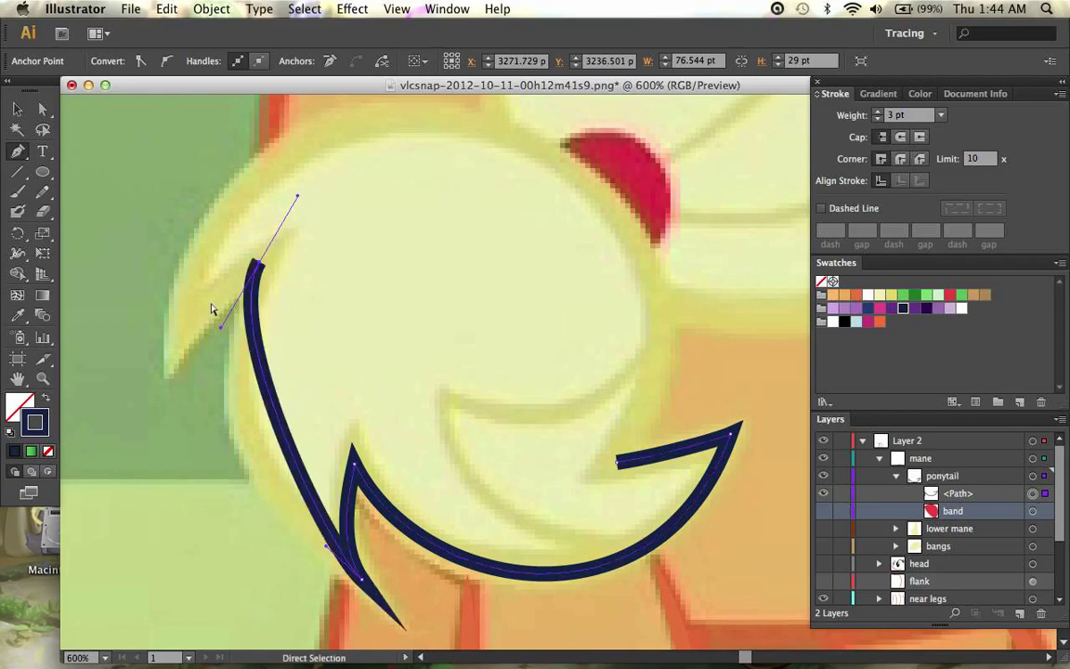
left_click_drag(223, 335, 184, 450)
Step: Adjust the curve handle at the lower spike's tip so its inner edge and point follow the reference
scroll(185, 450, "left", 2)
scroll(185, 451, "up", 1)
scroll(184, 450, "down", 3)
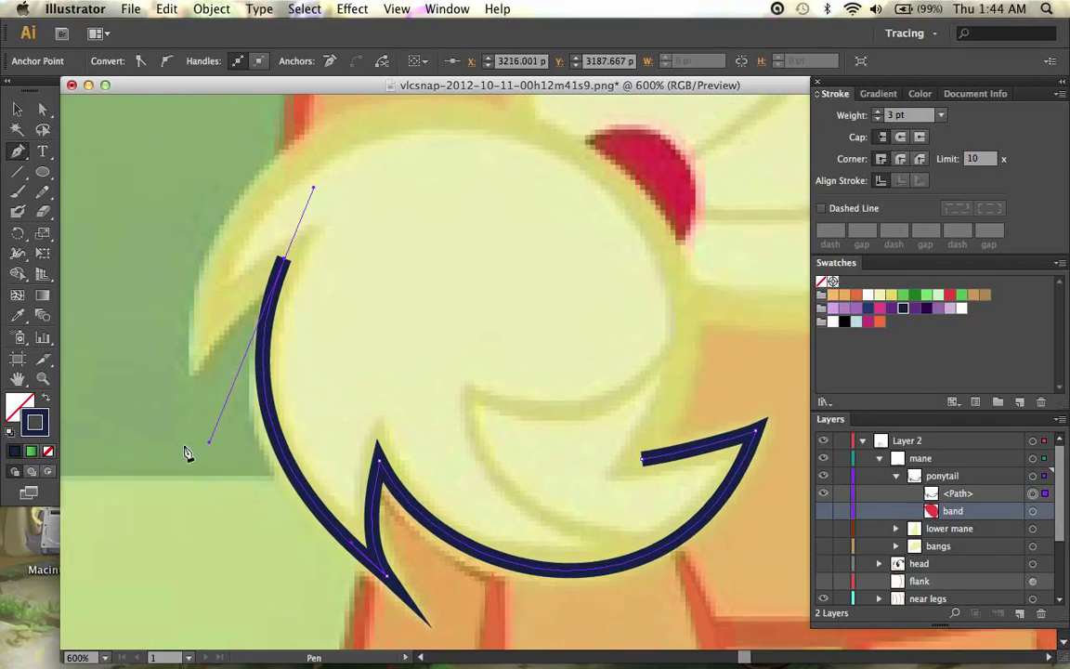
left_click(377, 545)
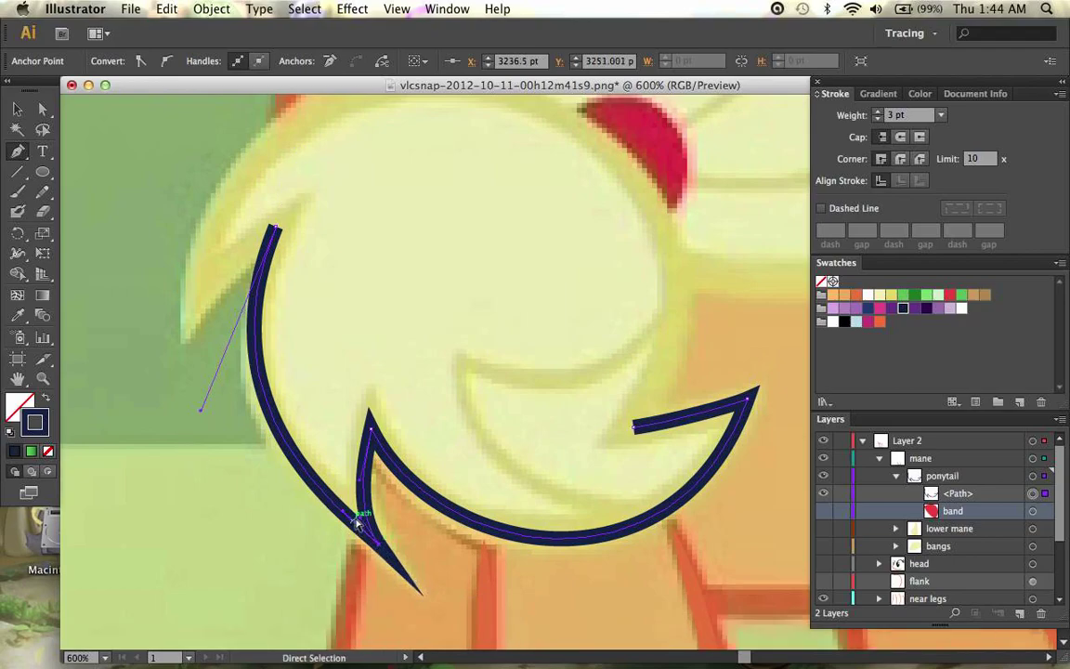
left_click_drag(362, 518, 361, 510)
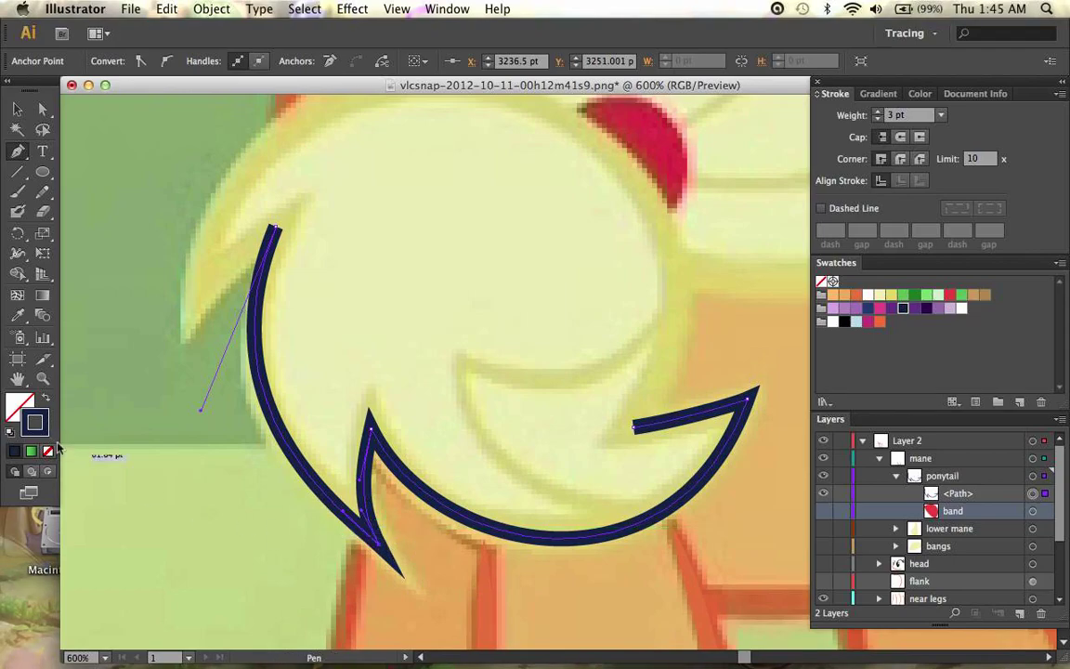
scroll(398, 557, "up", 1)
scroll(397, 557, "left", 1)
scroll(397, 556, "up", 2)
scroll(398, 556, "left", 2)
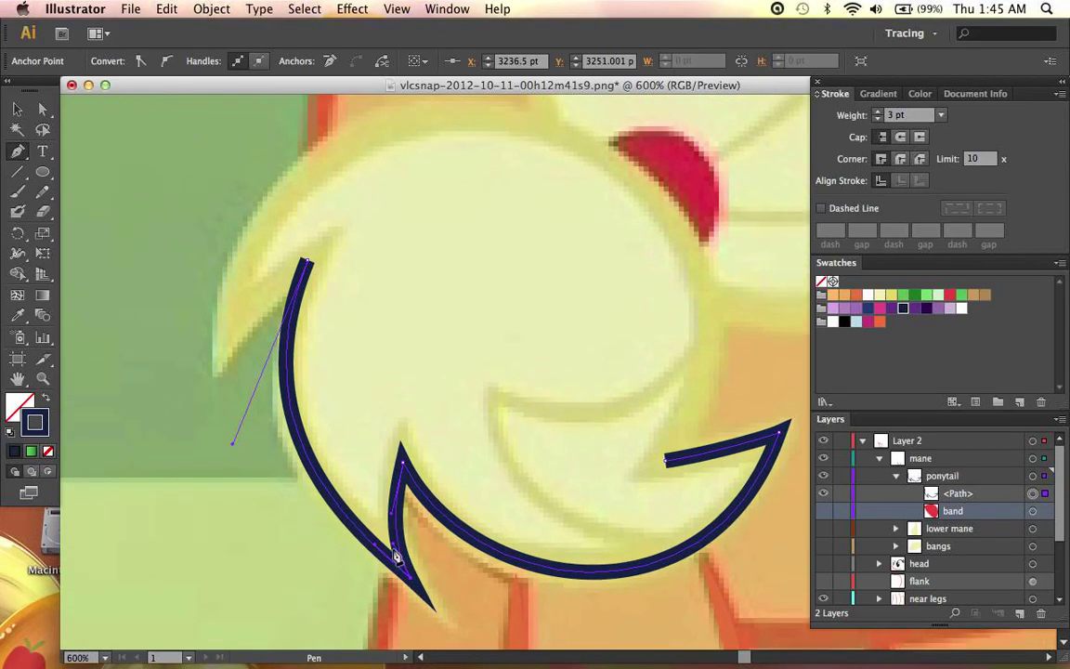
Step: Nudge the outline's end anchor at the front notch onto the reference and angle its outgoing handle toward the upper spike
left_click_drag(309, 266, 312, 266)
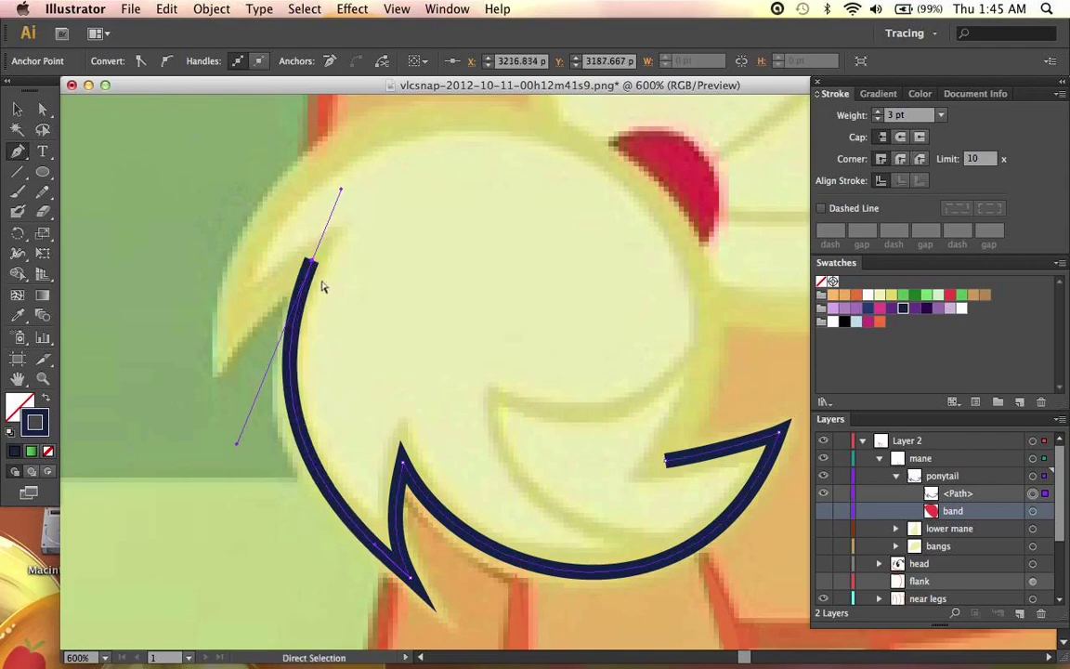
left_click(332, 199, "alt")
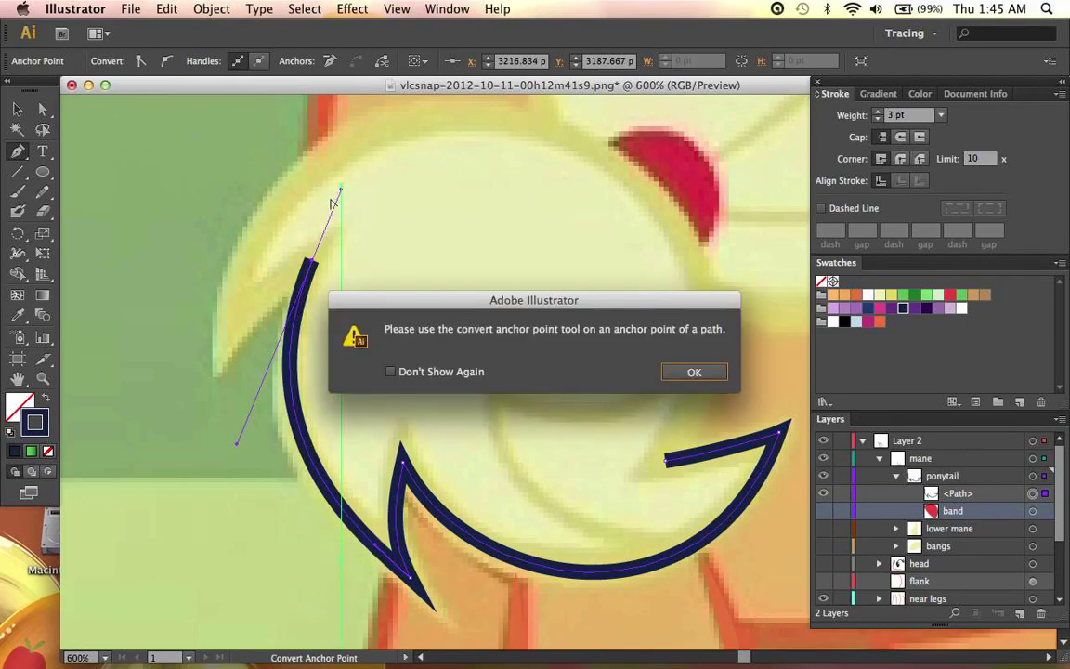
left_click(690, 374)
left_click_drag(341, 193, 307, 202)
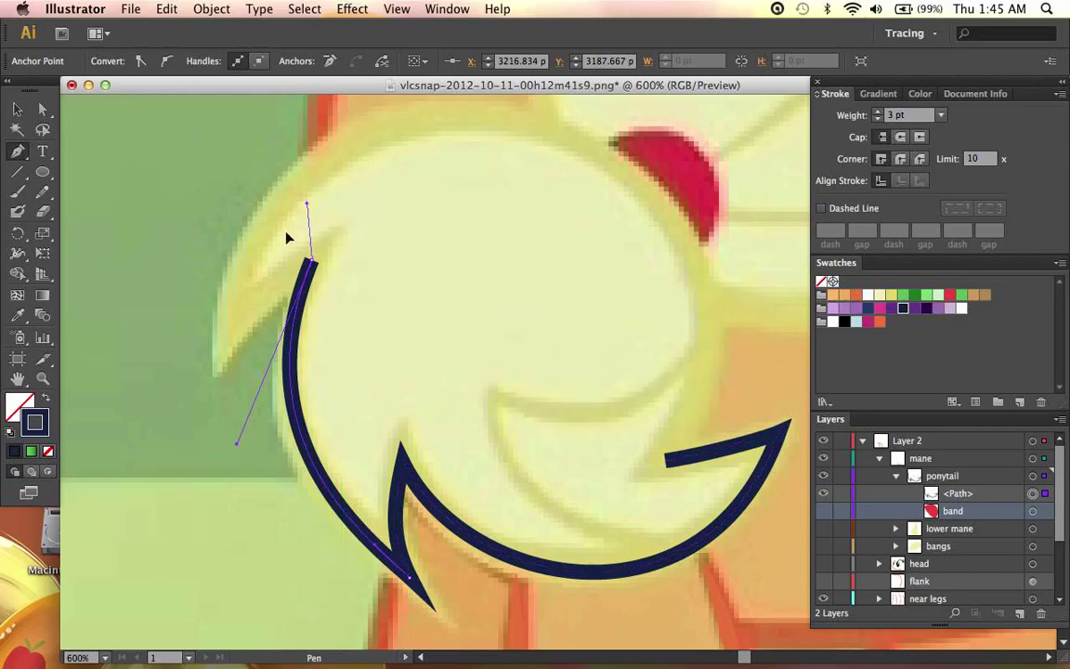
left_click_drag(277, 272, 279, 279)
left_click_drag(236, 318, 223, 345)
key("super+z")
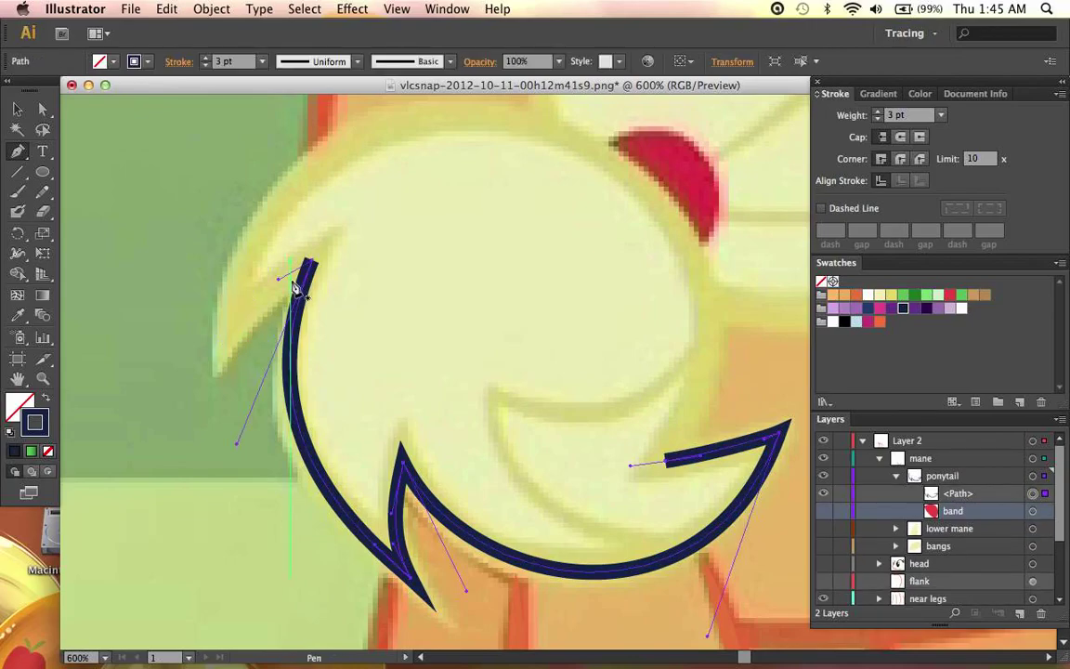
Step: Extend the outline from the front notch to the upper spike's tip, curving it along the reference and turning the tip's handle upward
left_click(312, 266, "super")
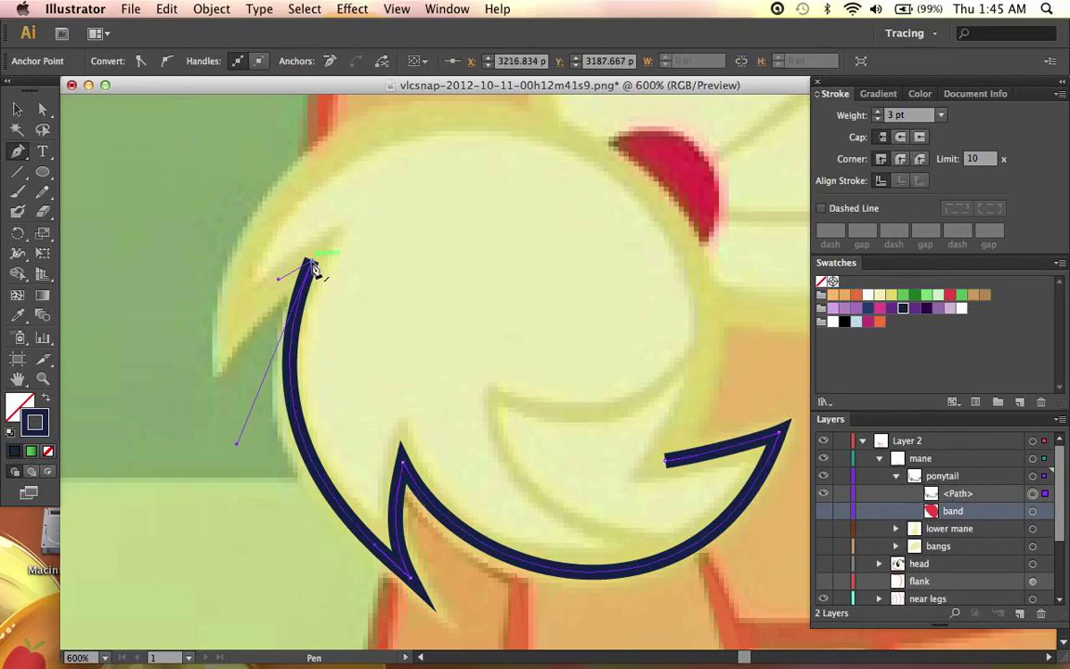
left_click(311, 262)
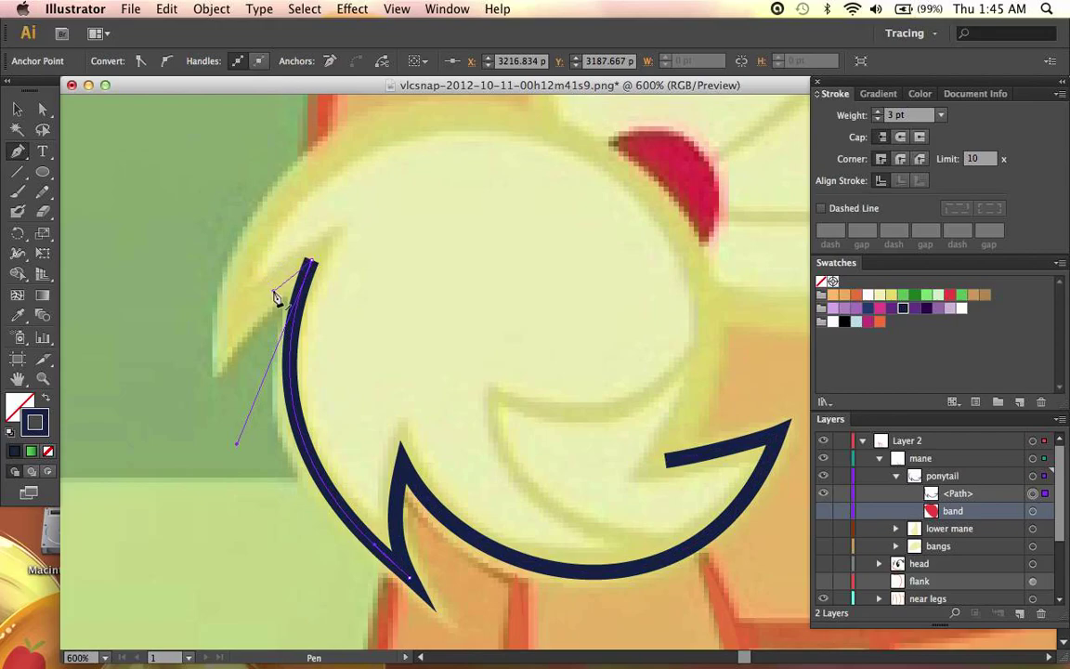
left_click_drag(231, 322, 222, 348)
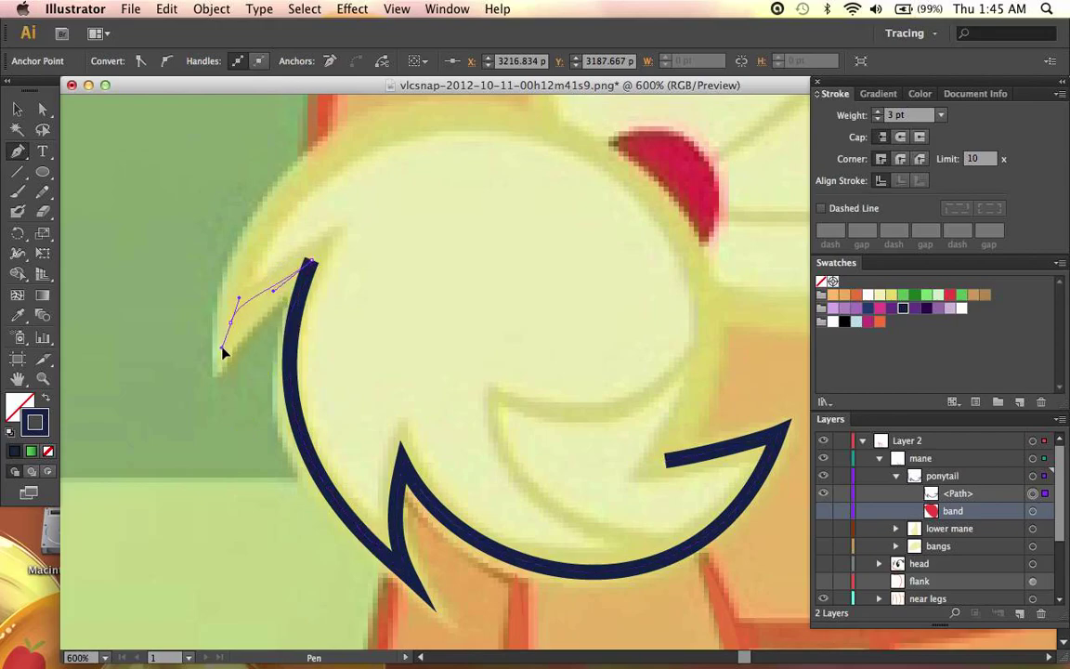
left_click(270, 283, "super")
left_click_drag(277, 291, 269, 274)
left_click_drag(231, 321, 222, 345)
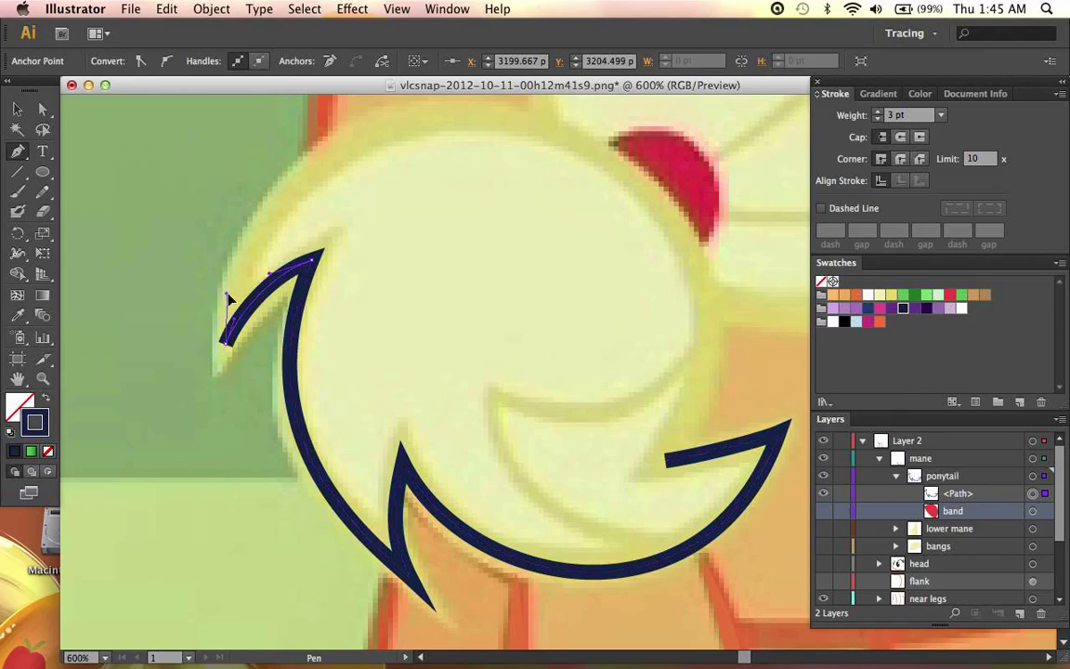
left_click_drag(230, 297, 229, 297)
Step: Bend the upper edge of the rear spike into a curve by adjusting the handles between its tip and inner notch
scroll(230, 300, "right", 2)
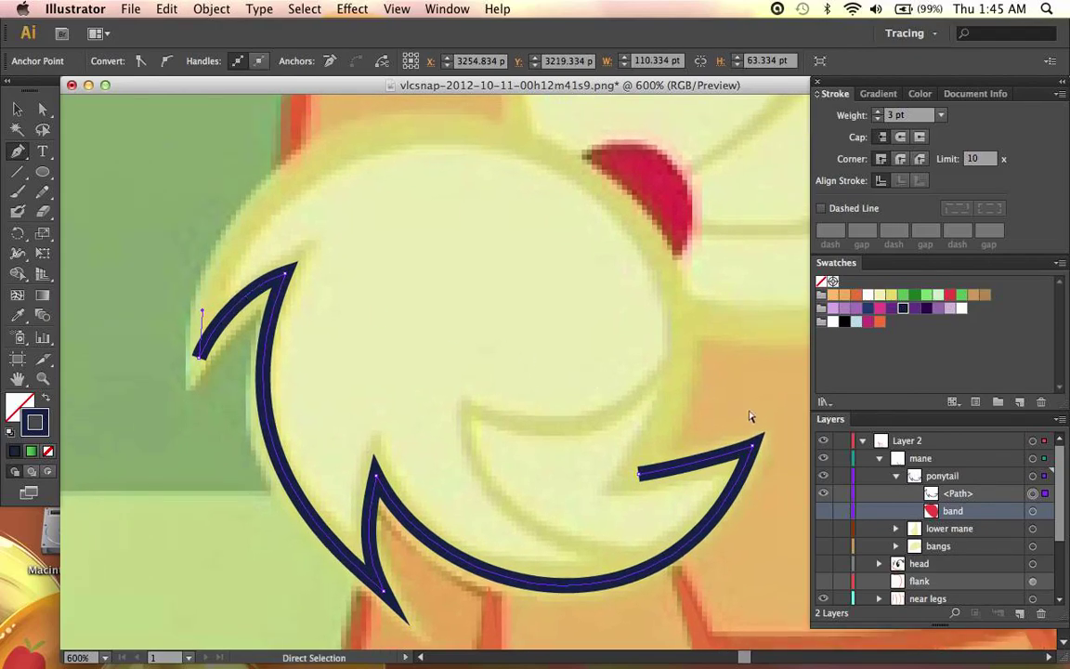
left_click(755, 447)
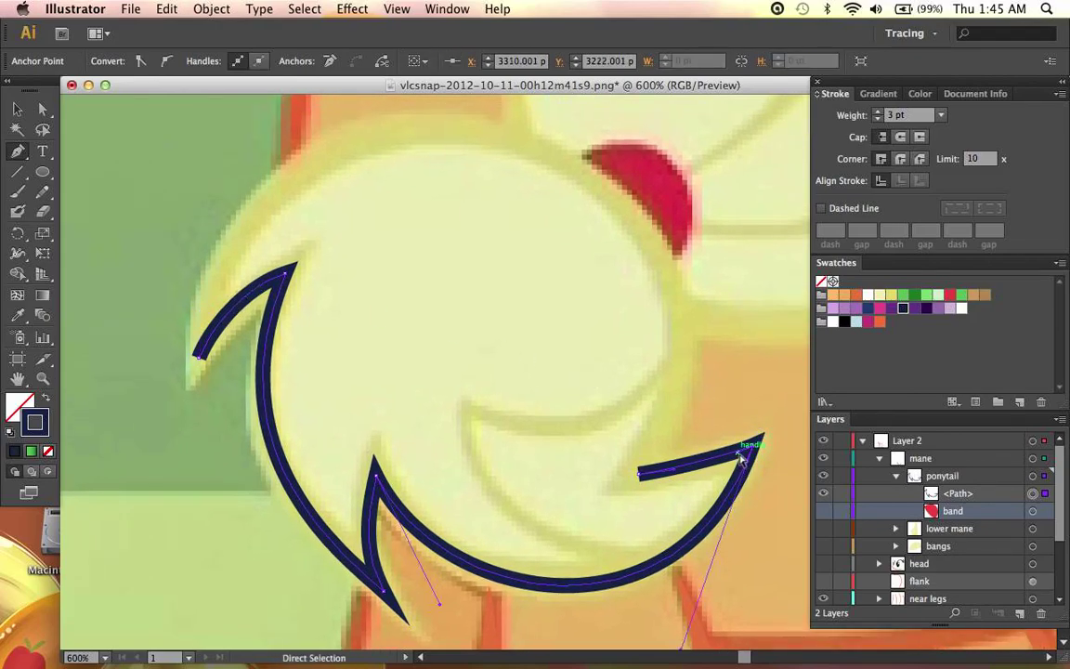
left_click_drag(743, 458, 675, 475)
key("super+z")
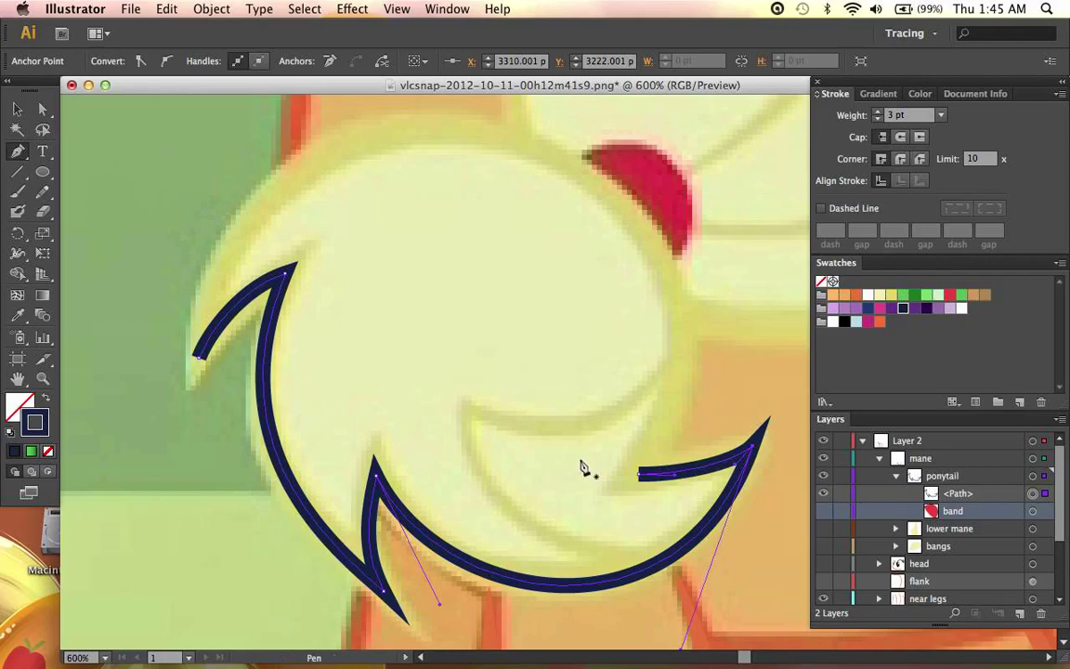
Step: Continue the outline from the upper spike's tip to the top of the ponytail, shaping the arc and the tip's handle to the reference
scroll(583, 467, "up", 2)
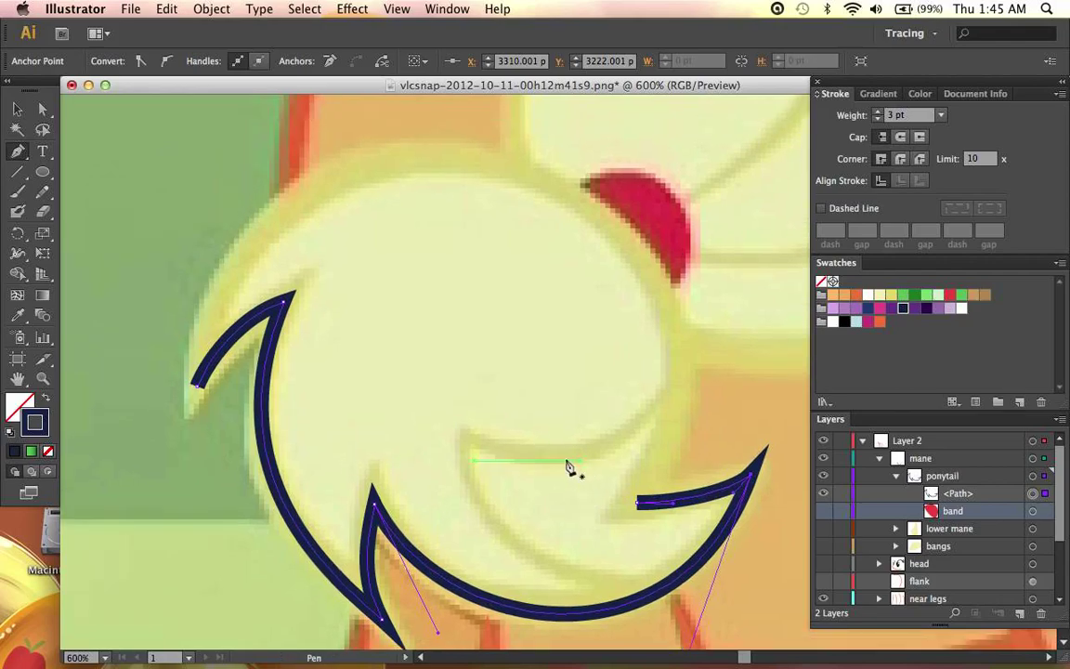
left_click(196, 386, "super")
scroll(200, 389, "up", 2)
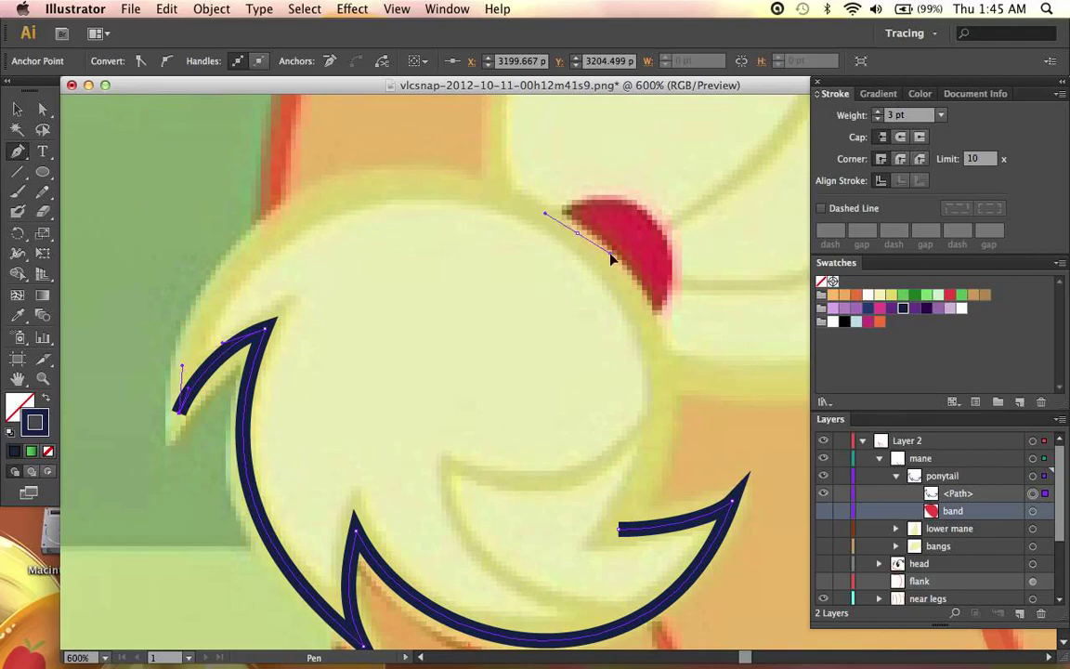
left_click_drag(611, 258, 613, 258)
key("super+z")
left_click_drag(180, 415, 168, 411)
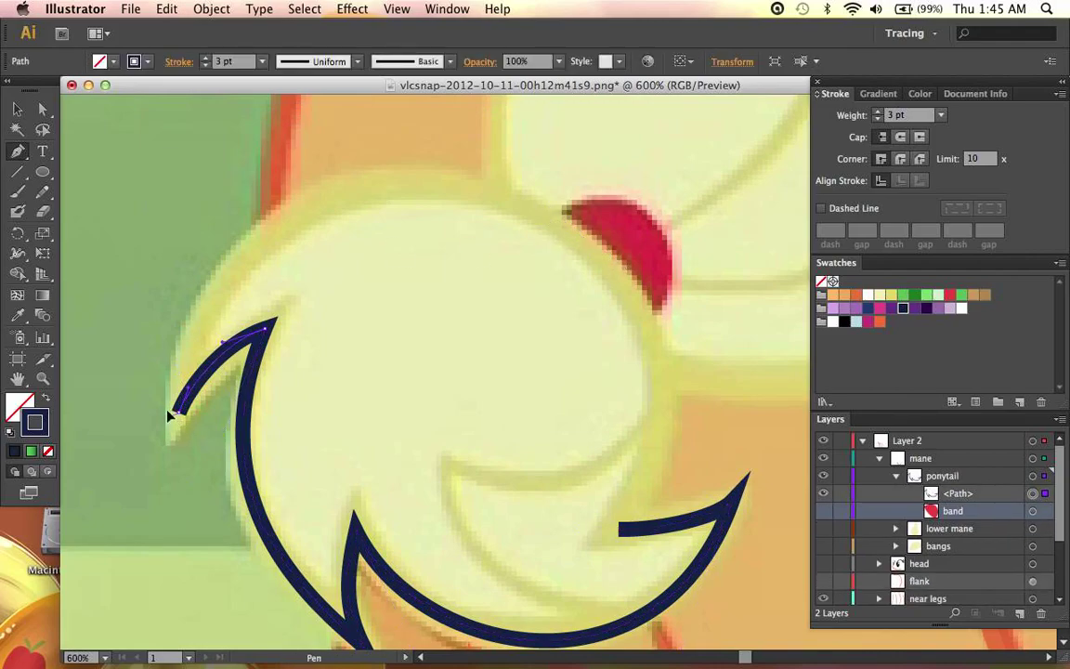
left_click(183, 378)
left_click_drag(396, 179, 457, 180)
left_click_drag(337, 176, 197, 216)
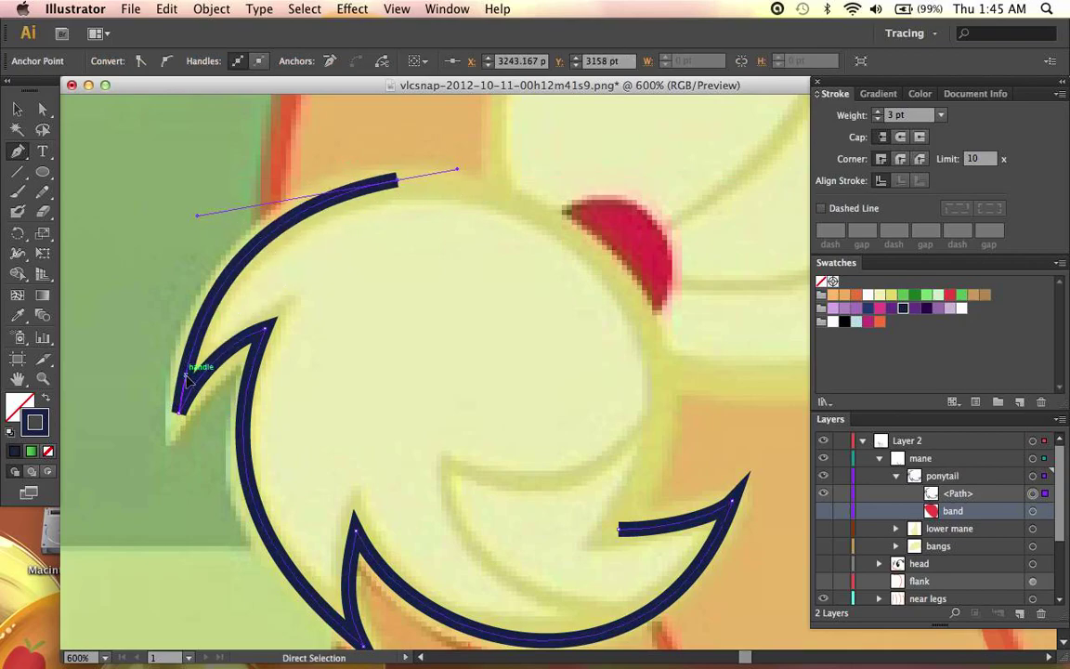
left_click_drag(186, 374, 184, 379)
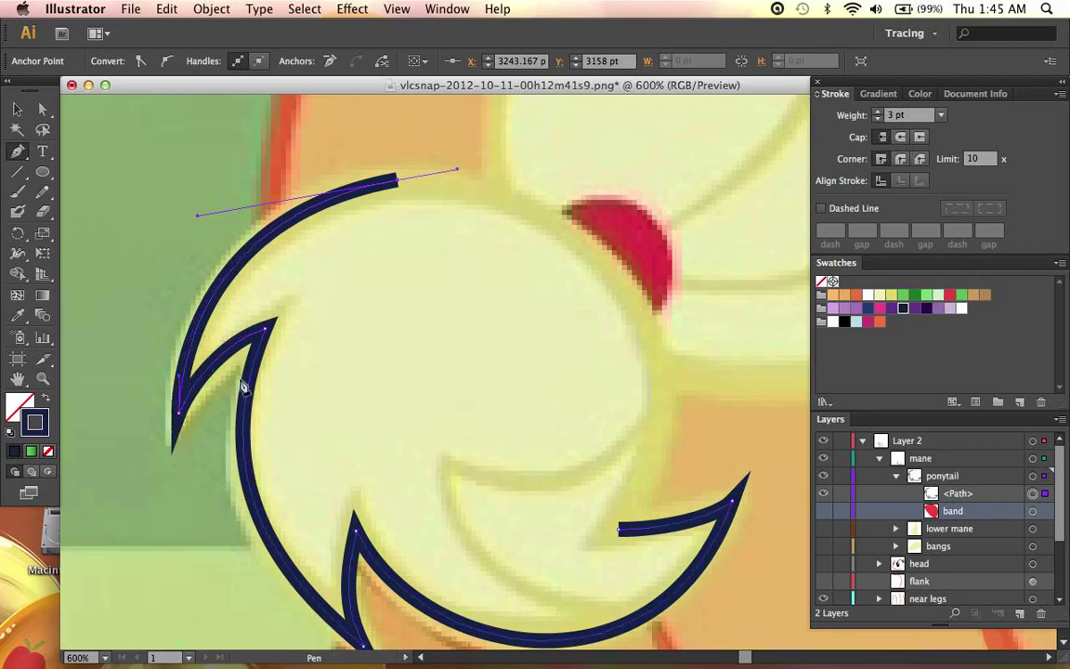
Step: Extend the outline over the top and past the hair tie to the rear side, refining the top anchor and its handles
scroll(372, 362, "right", 3)
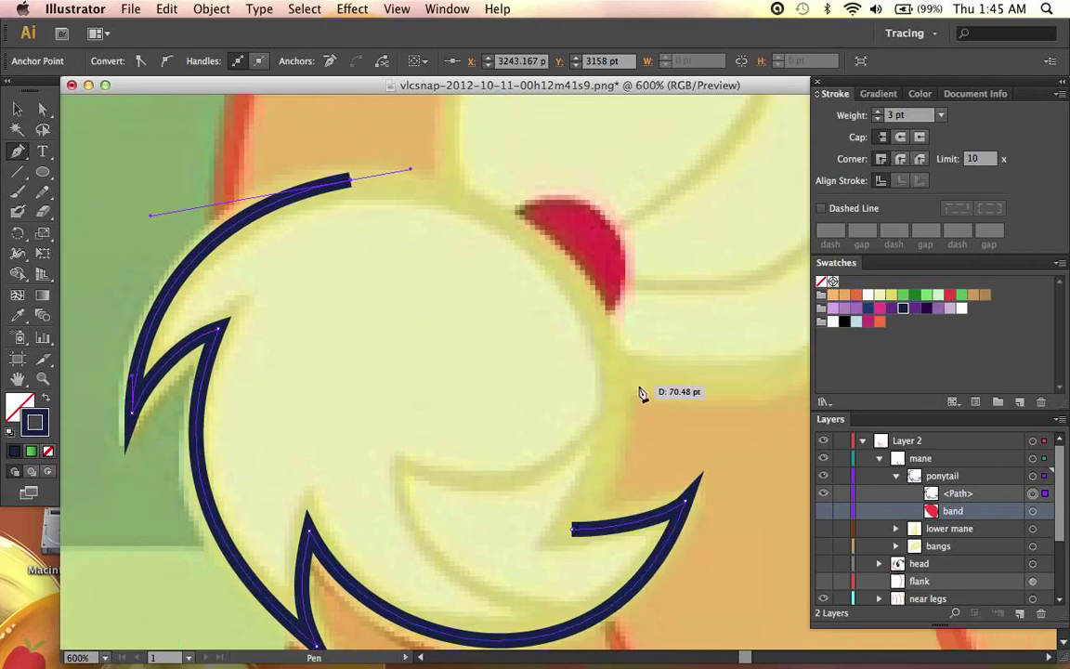
mouse_move(618, 400)
left_mouse_down()
mouse_move(621, 435)
mouse_move(605, 457)
left_mouse_up()
key("super")
left_click_drag(633, 346, 639, 288)
left_click_drag(412, 174, 449, 161)
left_click_drag(365, 178, 140, 220)
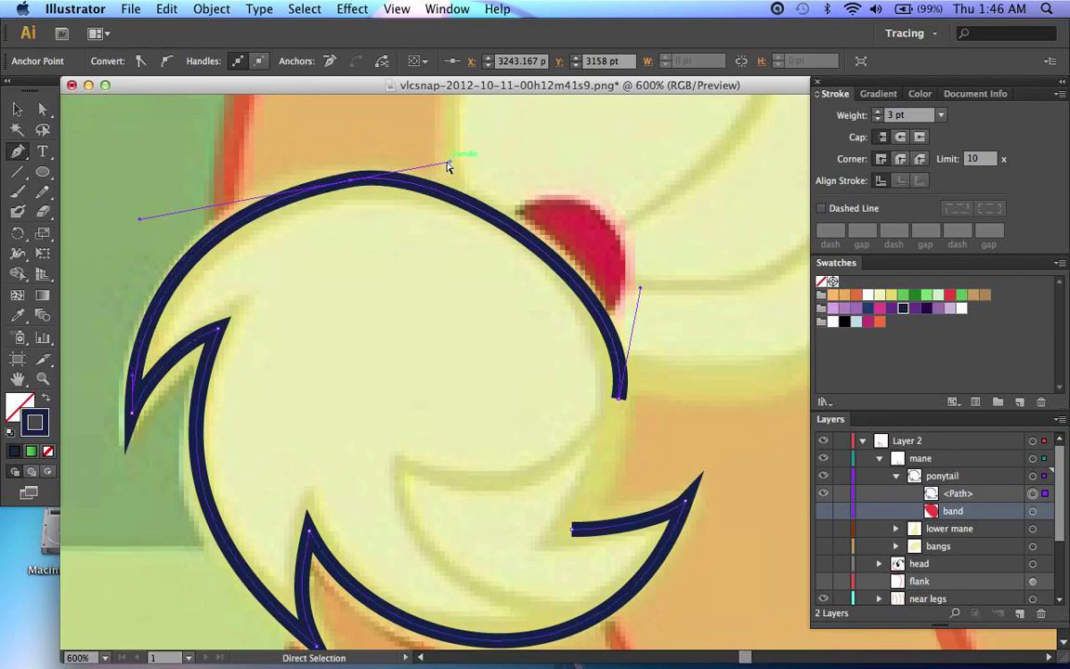
left_click_drag(447, 165, 458, 165)
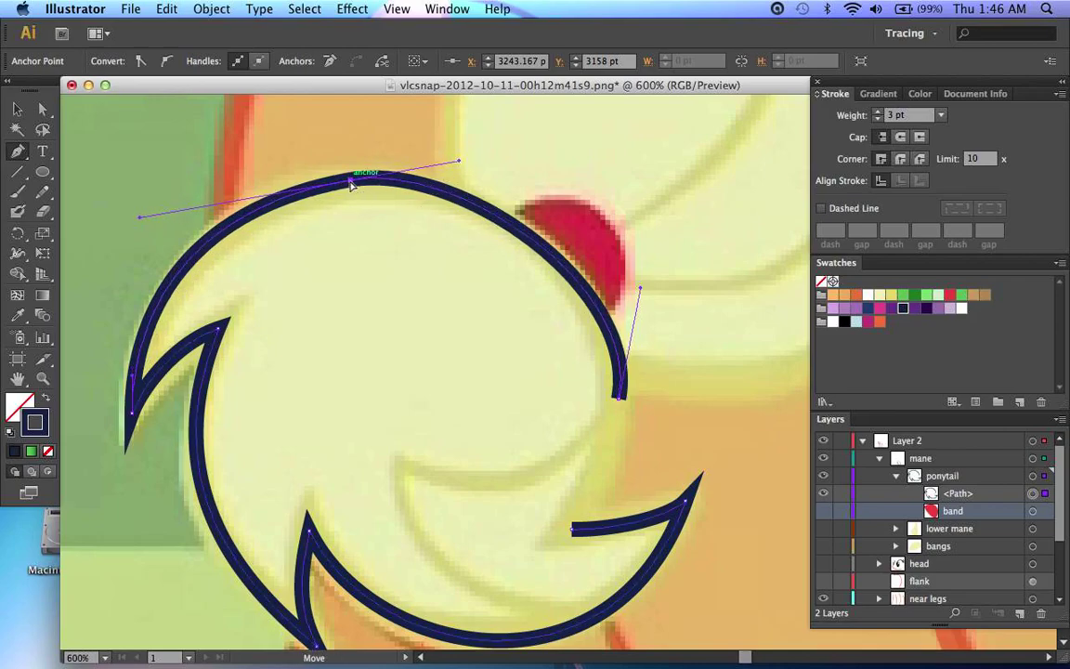
left_click_drag(350, 185, 351, 190)
Step: Close the ponytail outline at the rear inner notch and curve the closing segment to the reference
scroll(351, 191, "down", 3)
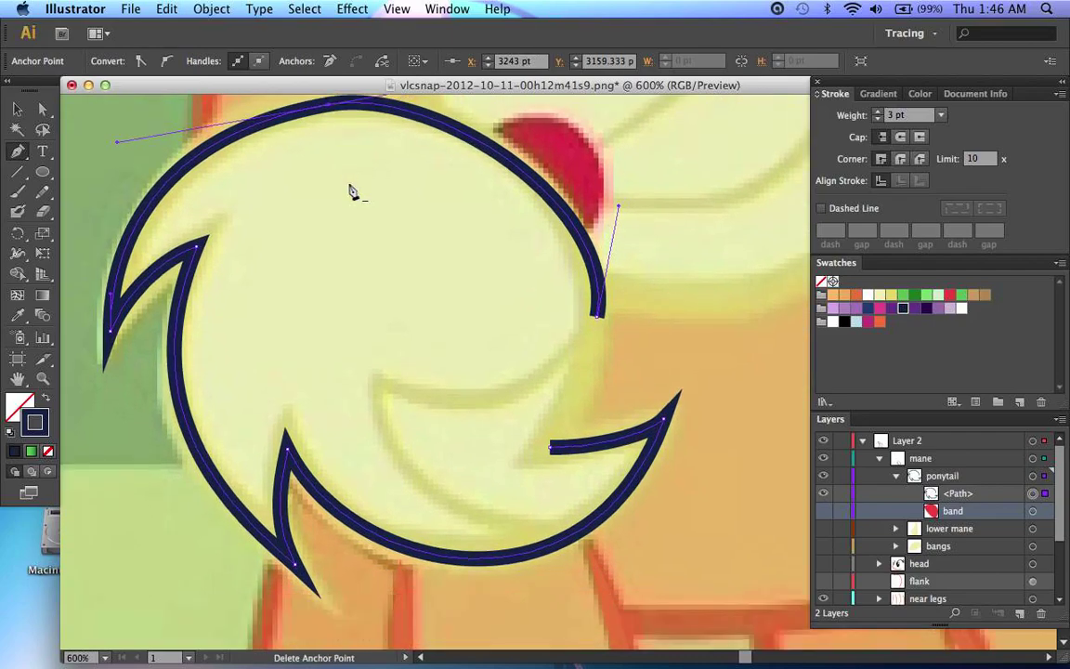
left_click(597, 317)
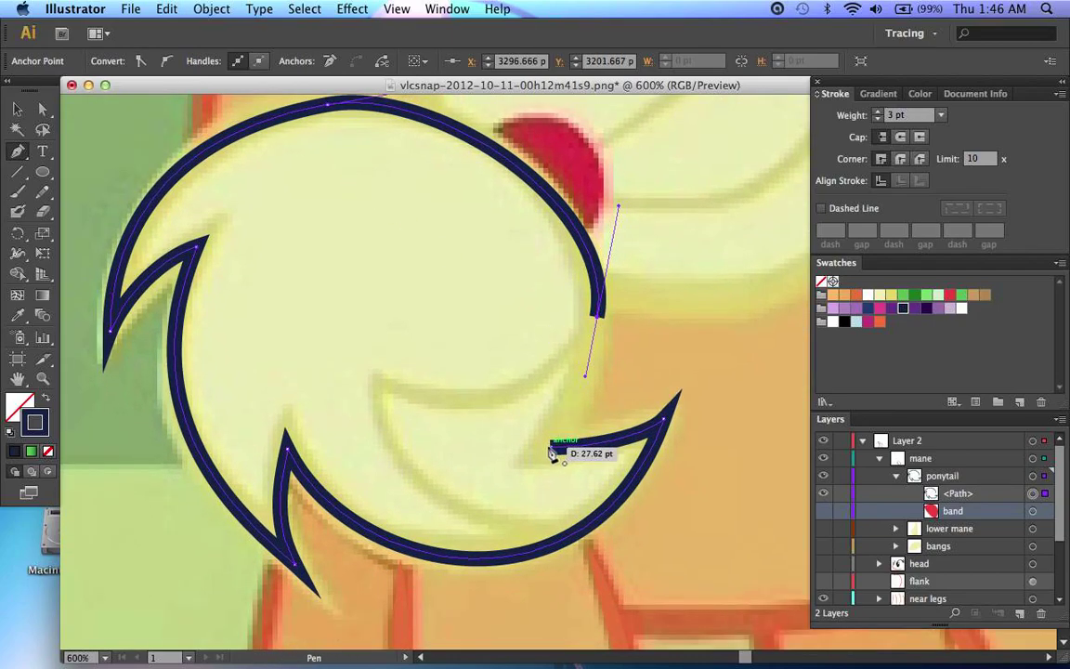
left_click(552, 447)
left_click_drag(551, 448, 581, 405)
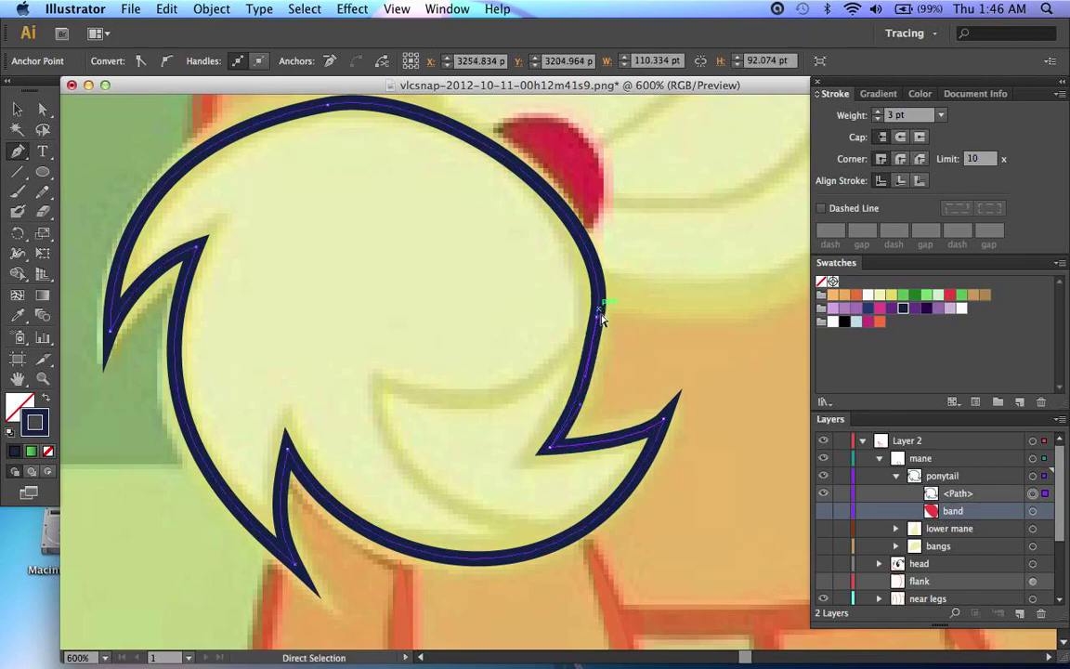
Step: Smooth the bend at the outline's rear side anchor by adjusting its handles, and deselect the finished outline
left_click(597, 317, "super")
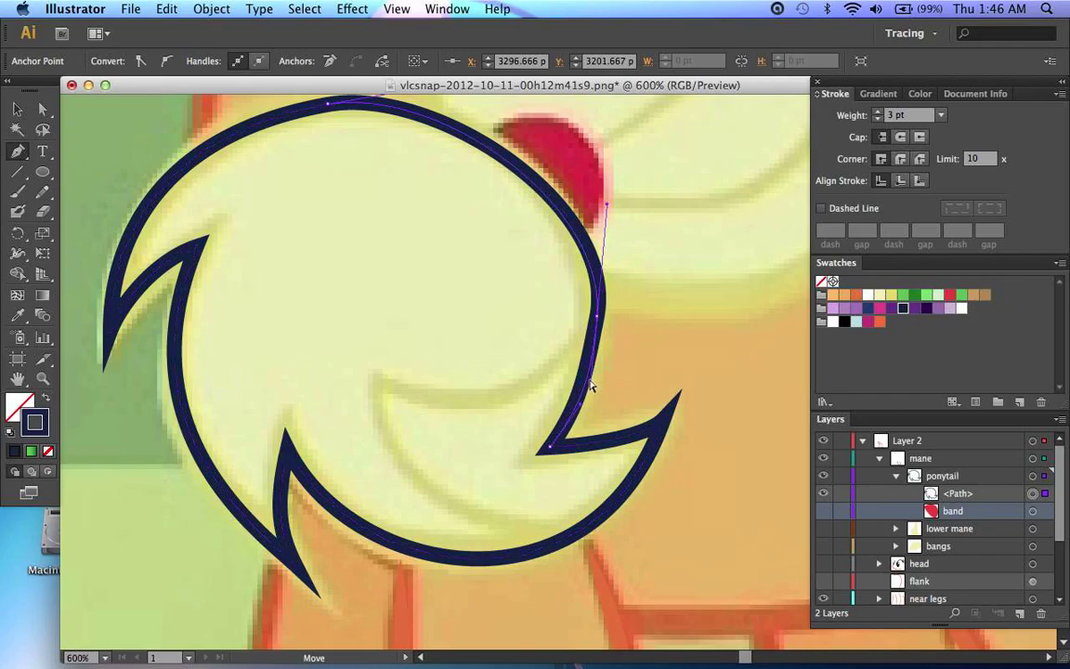
scroll(593, 381, "up", 1)
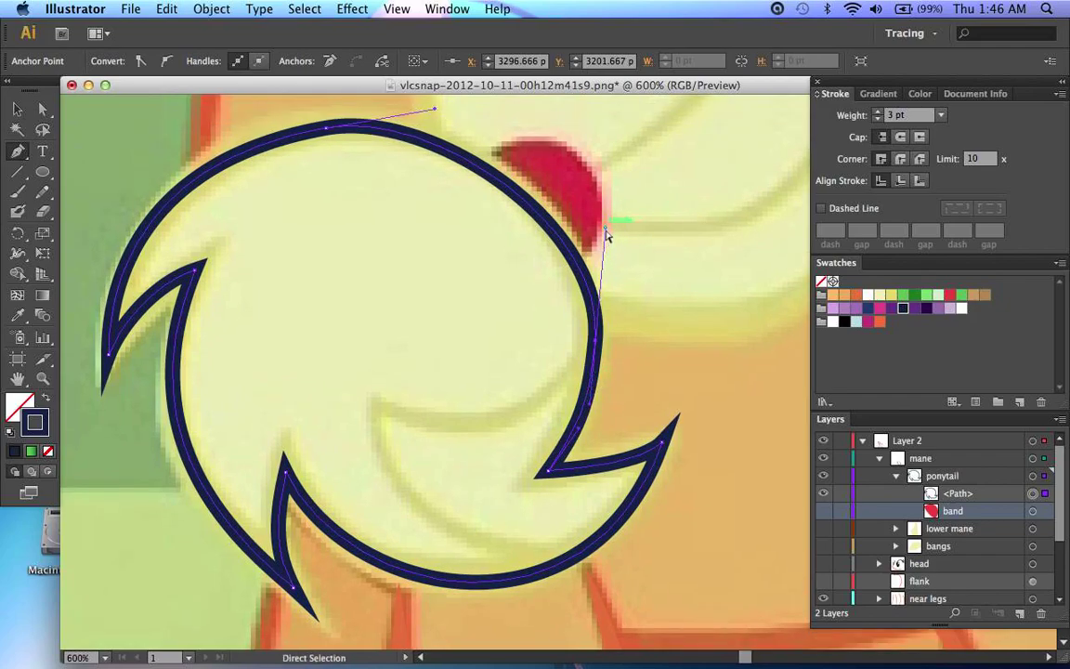
left_click_drag(606, 229, 607, 220)
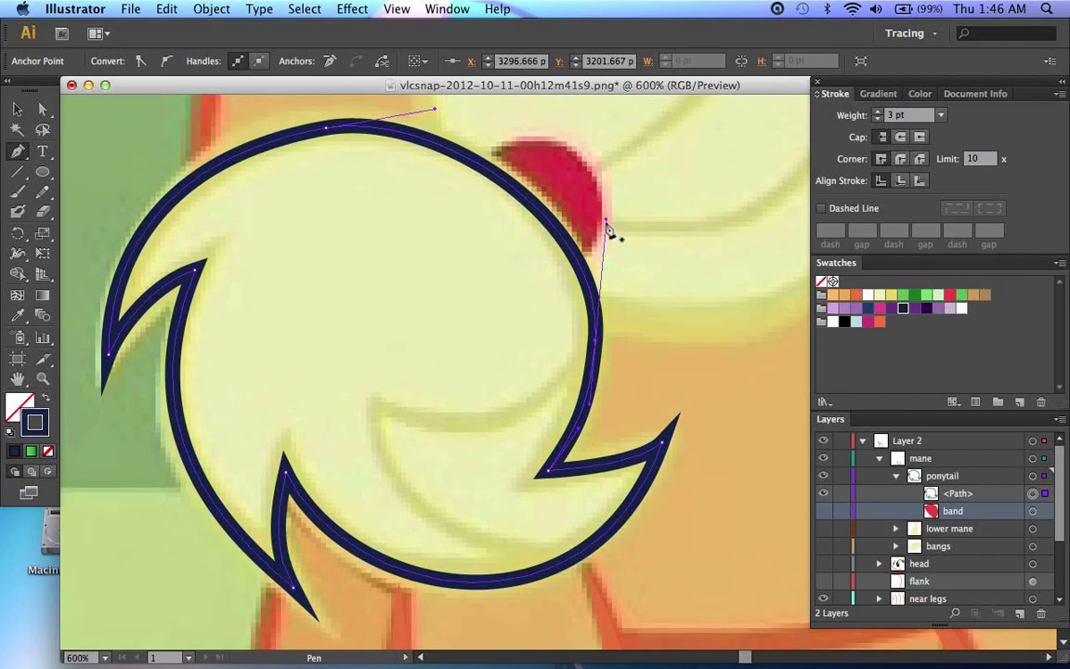
left_click(613, 243, "super")
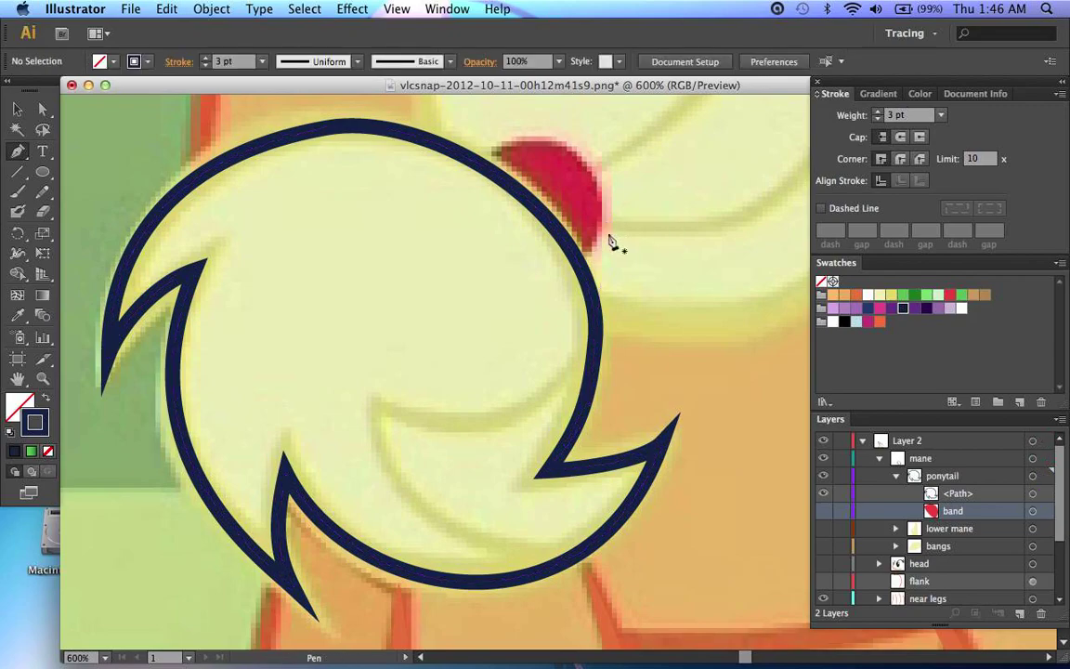
Step: With a 2 pt stroke, draw the ponytail's upper inner strand line from the rear edge to its inner tip and bend it to the reference
left_click(940, 114)
left_click(952, 258)
left_click_drag(564, 389, 564, 386)
mouse_move(377, 408)
left_mouse_down()
mouse_move(351, 399)
mouse_move(450, 435)
left_mouse_up()
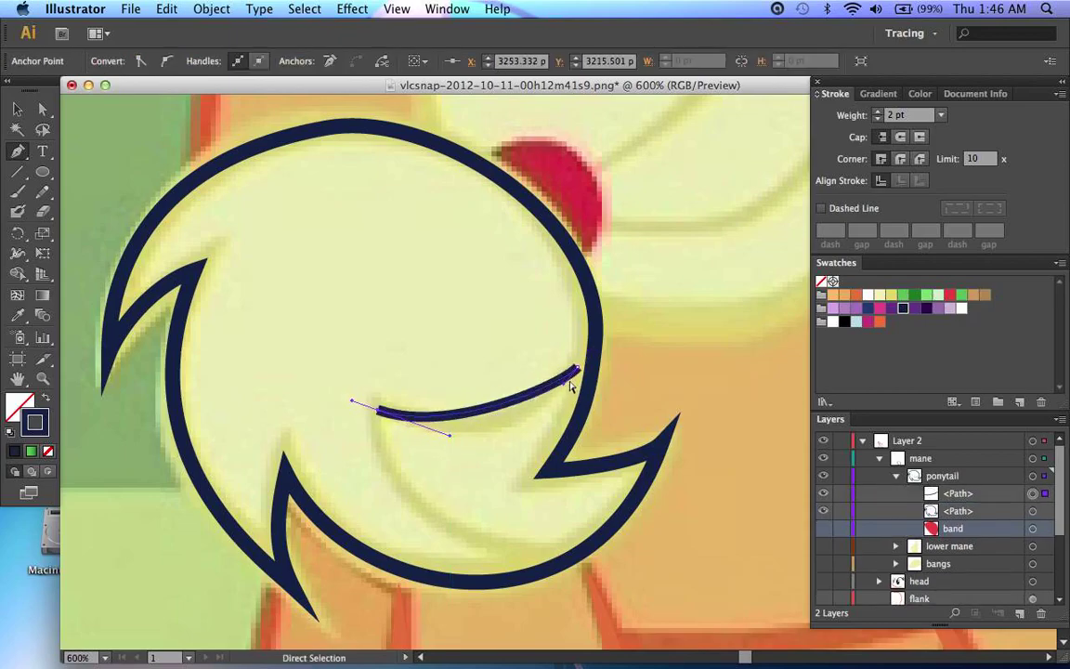
left_click_drag(572, 381, 521, 430)
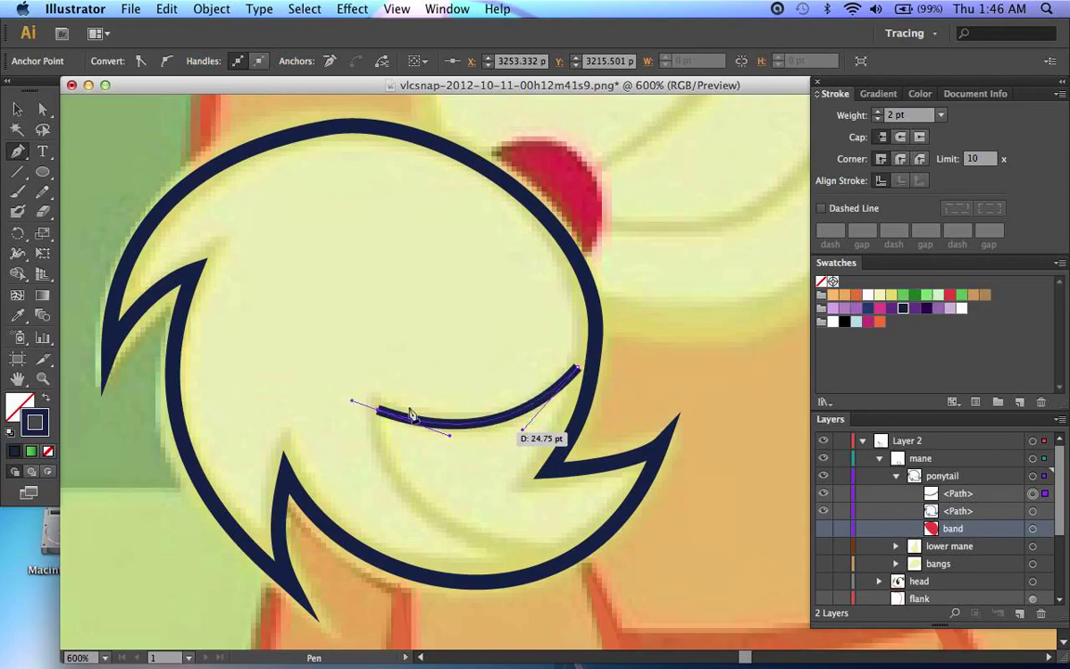
Step: Turn the strand's inner tip into a corner and extend the line down to the bottom outline, curving it along the reference
left_click(376, 409)
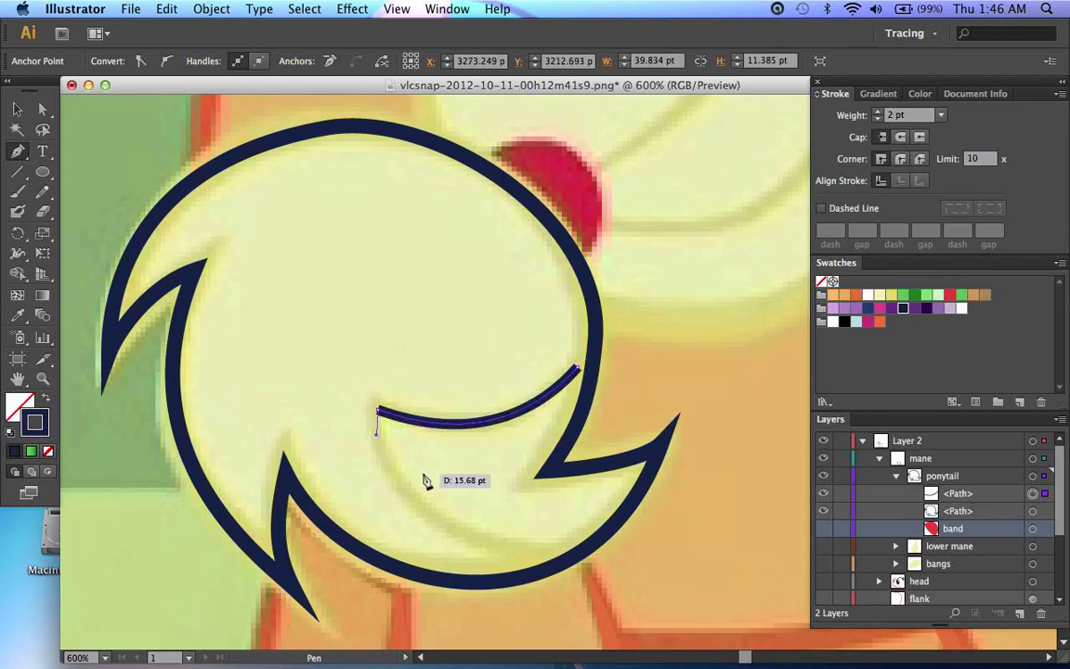
left_click_drag(560, 565, 613, 577)
mouse_move(499, 558)
left_mouse_down()
mouse_move(490, 566)
mouse_move(423, 539)
left_mouse_up()
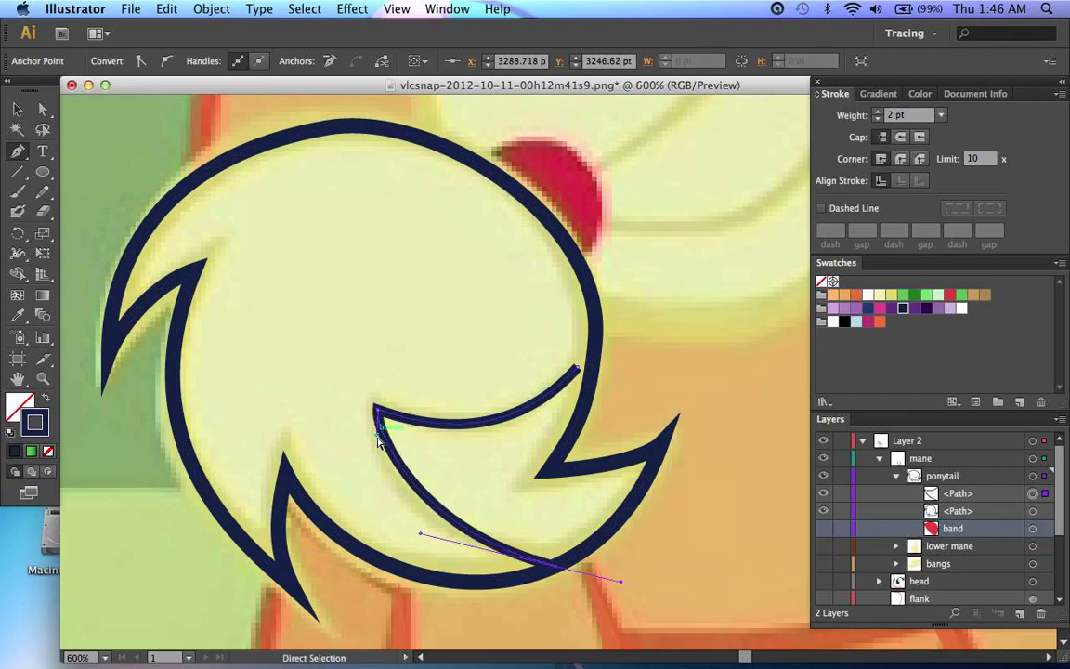
left_click_drag(378, 437, 369, 465)
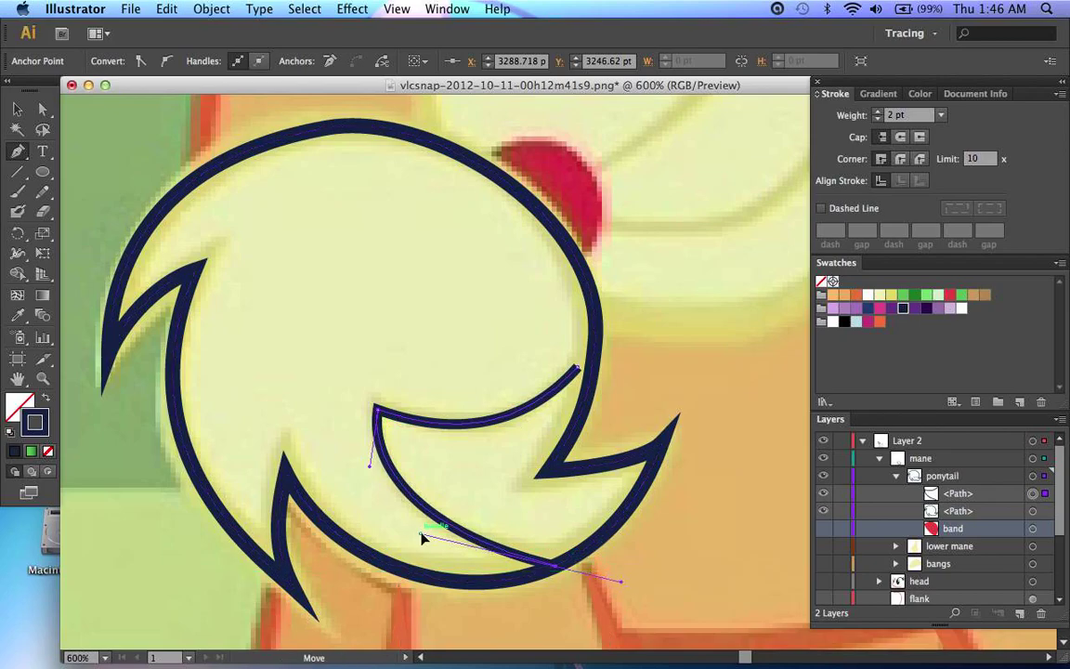
left_click_drag(423, 537, 449, 548)
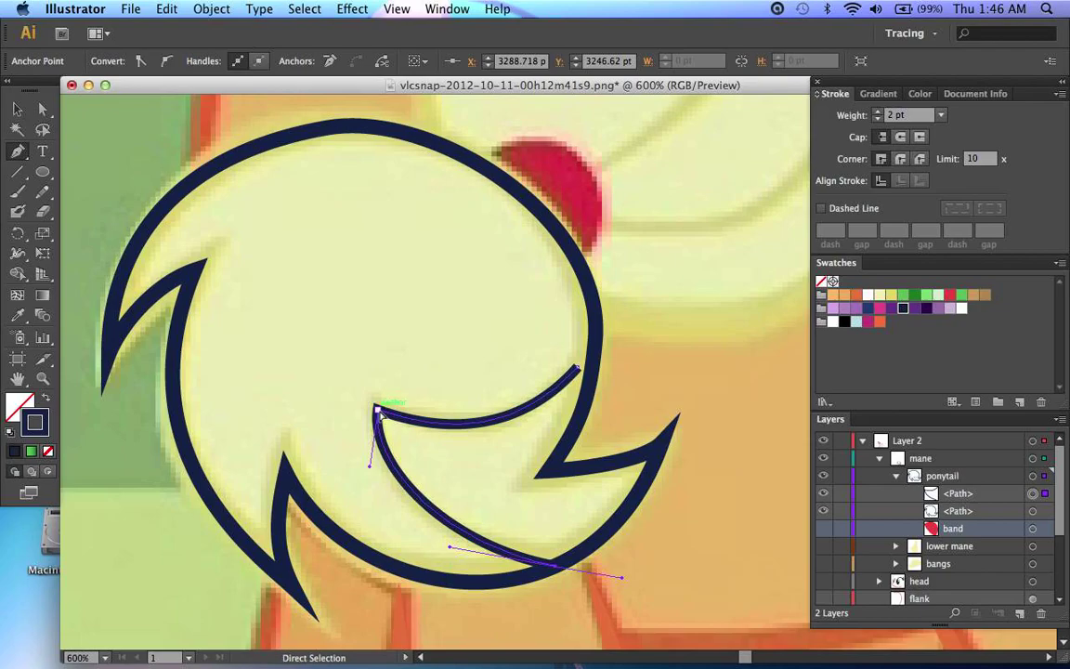
Step: Move the upper strand line's rear end onto the ponytail outline and readjust its curve handle
left_click_drag(378, 410, 450, 436)
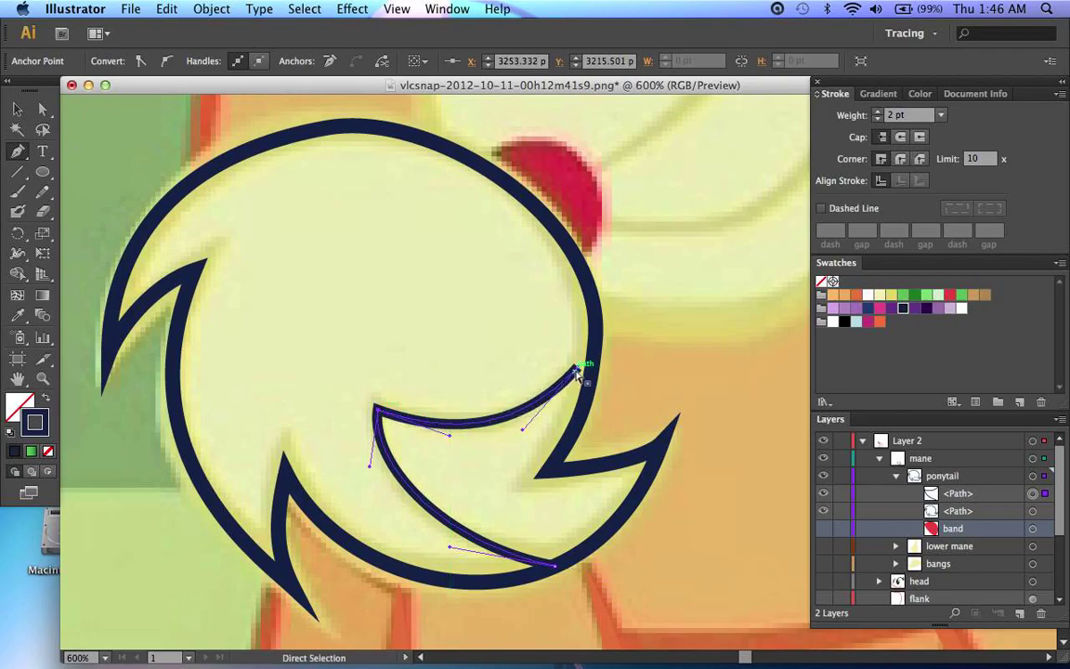
left_click_drag(577, 371, 596, 365)
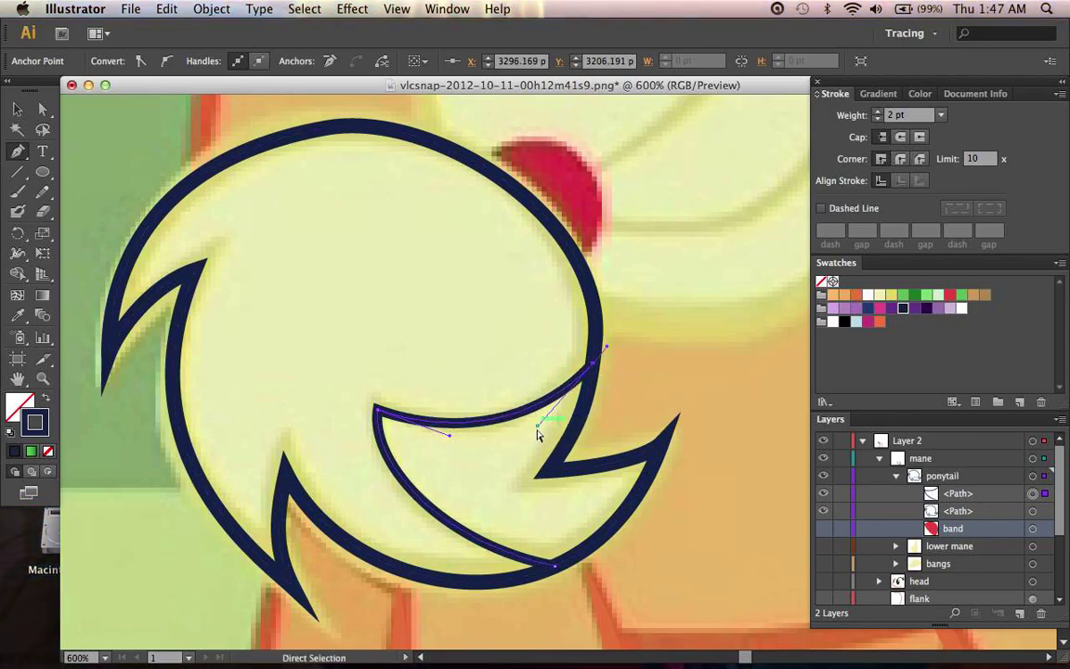
left_click_drag(537, 429, 540, 432)
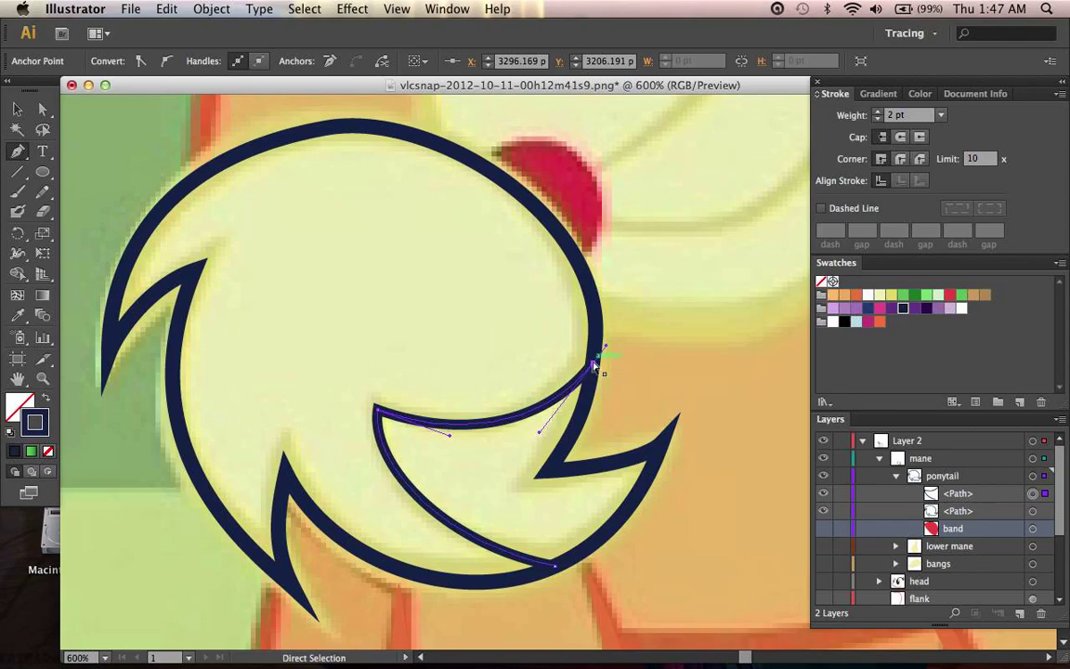
Step: Shift the upper strand line's rear end slightly higher along the ponytail outline and deselect the line
left_click_drag(595, 365, 595, 353)
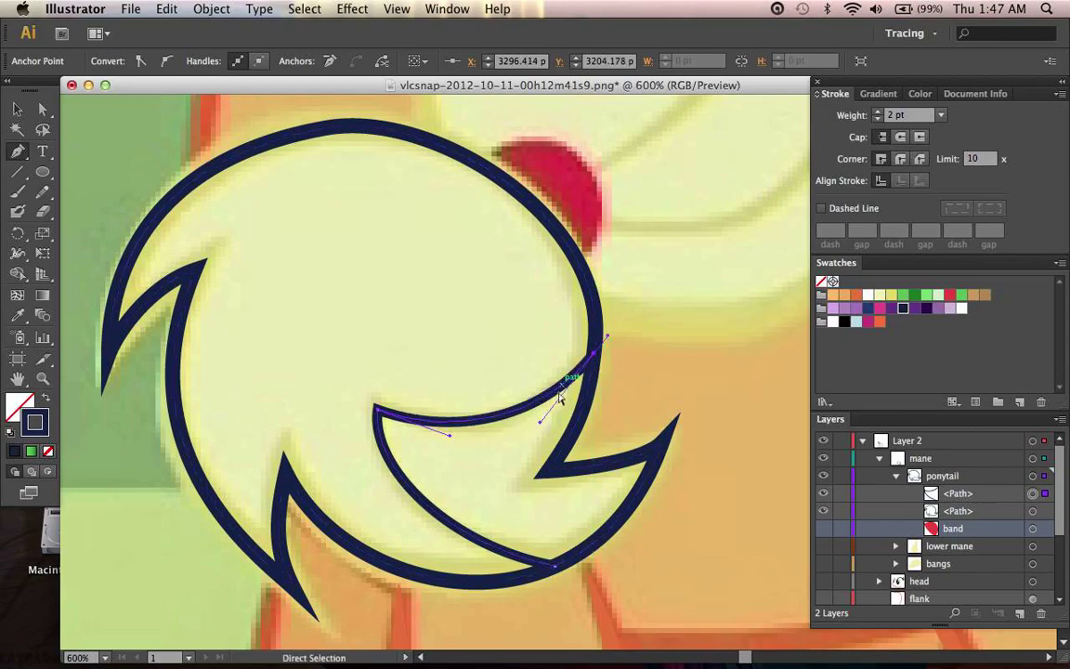
left_click(493, 483)
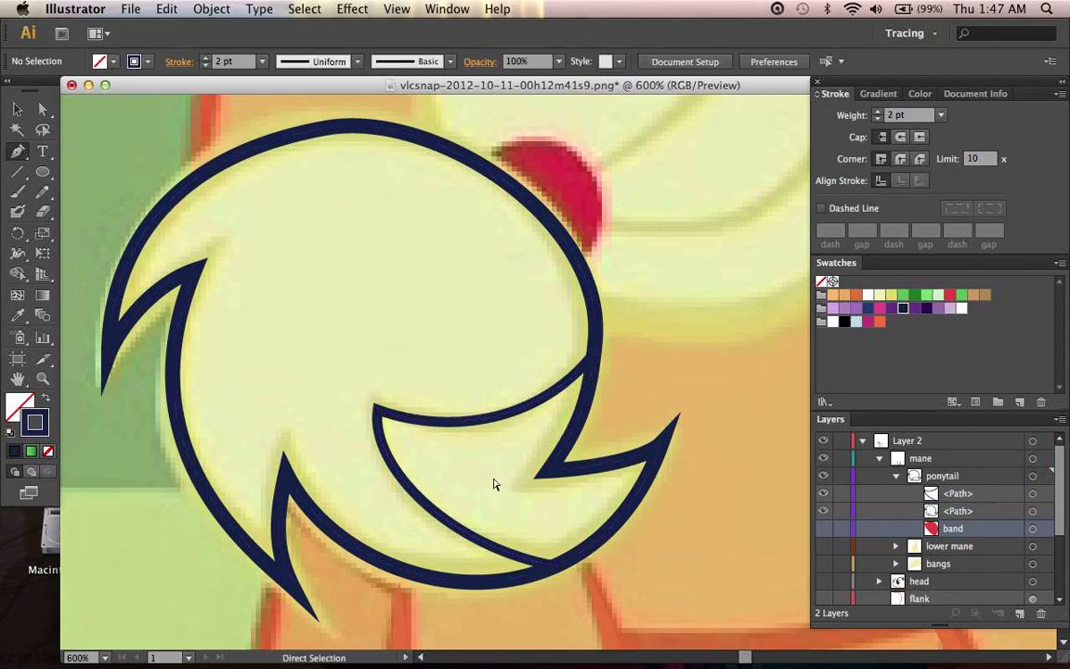
Step: Apply the Mane Stroke swatch to both ponytail paths and fill the ponytail outline with the pale yellow mane swatch
key("super+minus")
key("super+minus")
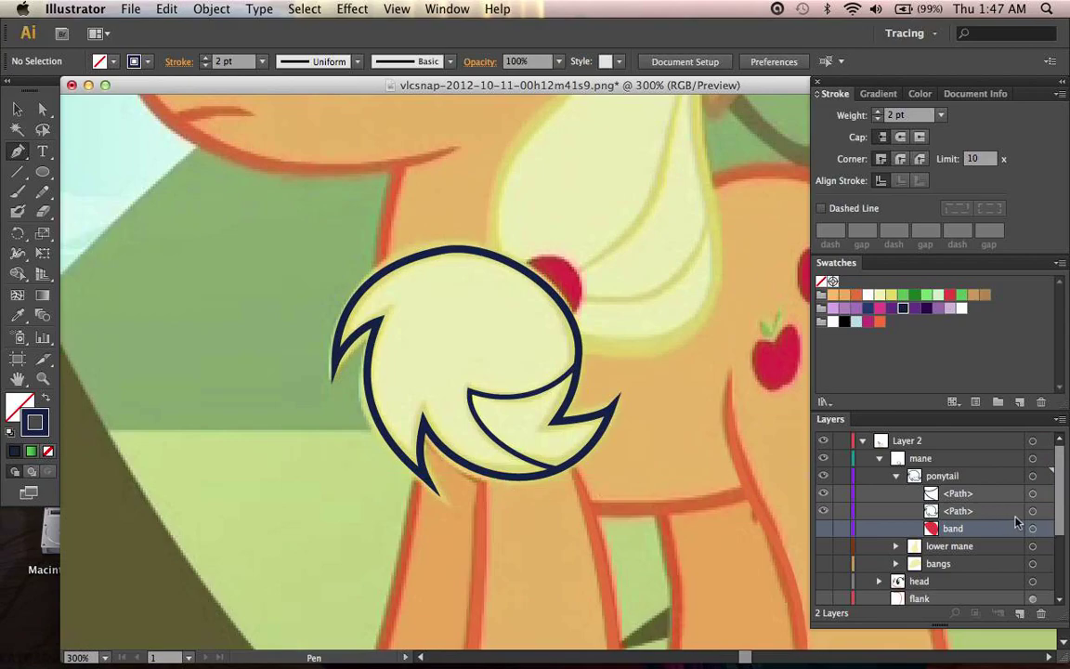
left_click(1033, 494)
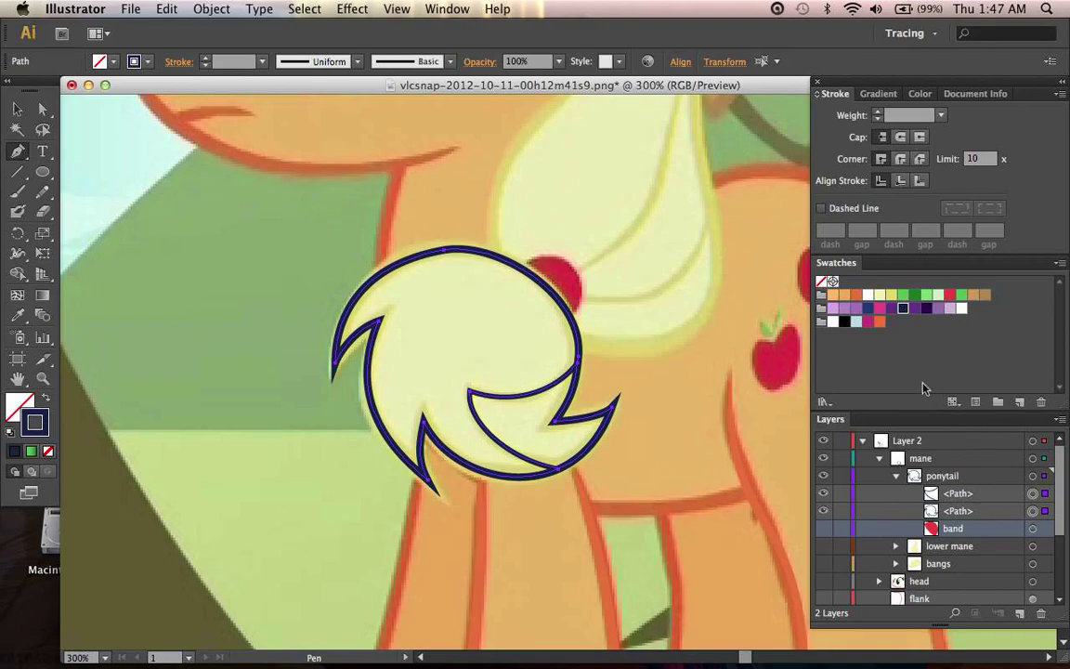
left_click(891, 296)
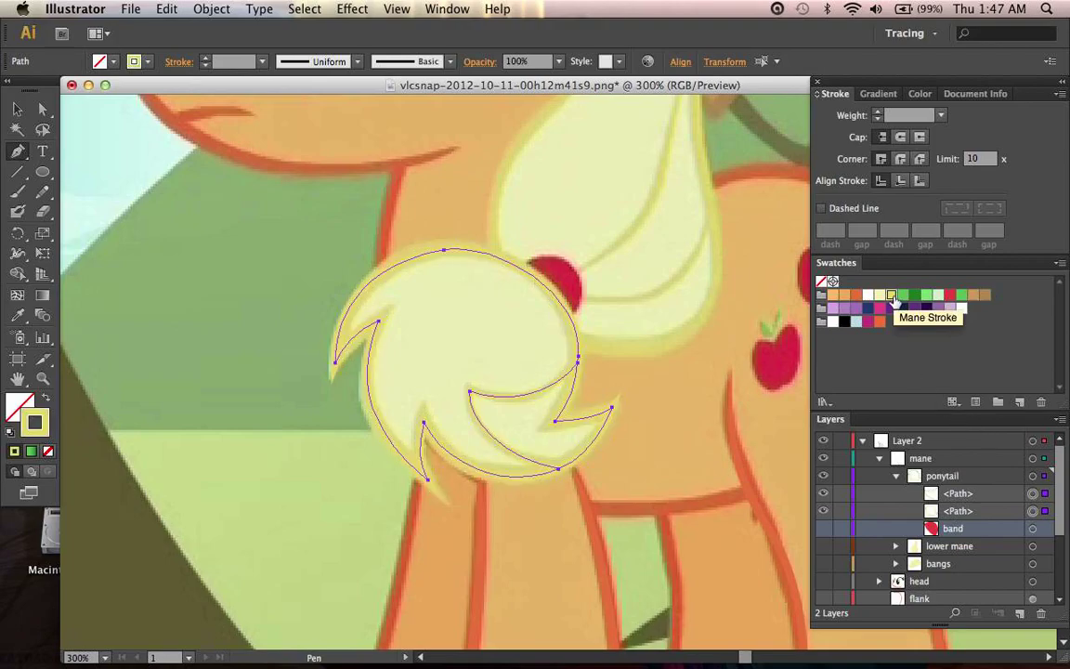
left_click(1033, 511)
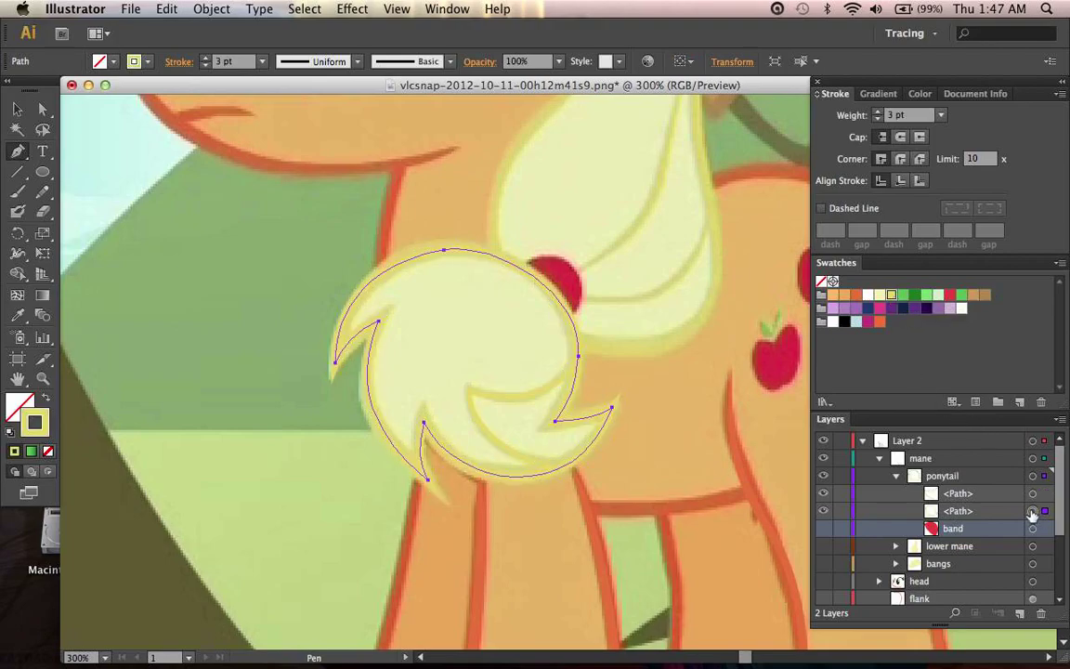
left_click(880, 298)
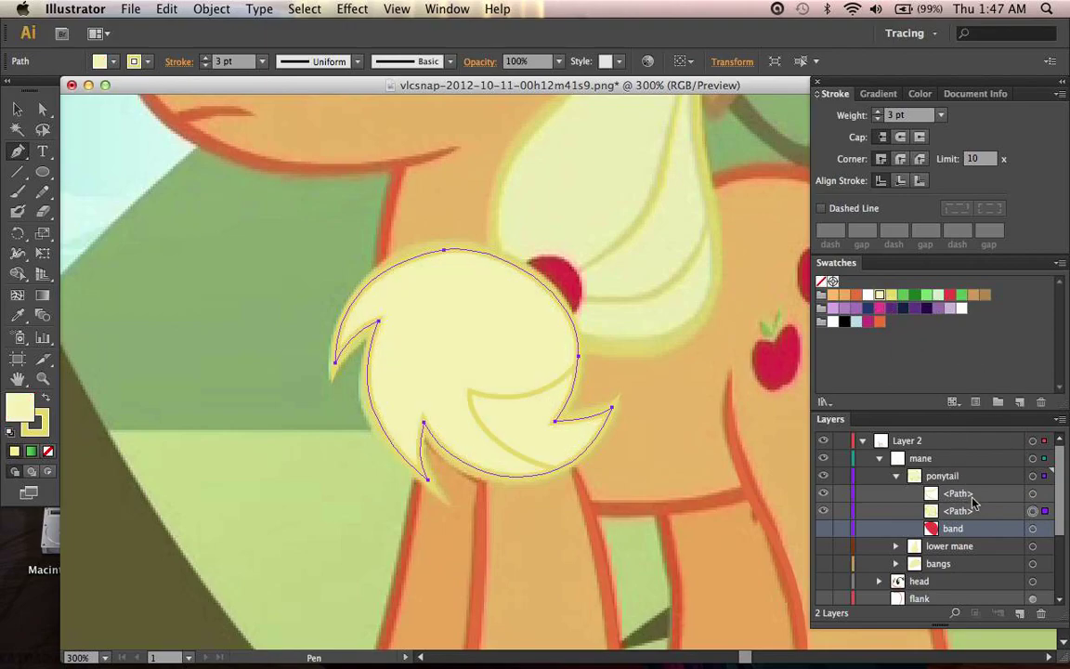
Step: Show the band and lower mane layers and deselect the ponytail outline
left_click(825, 528)
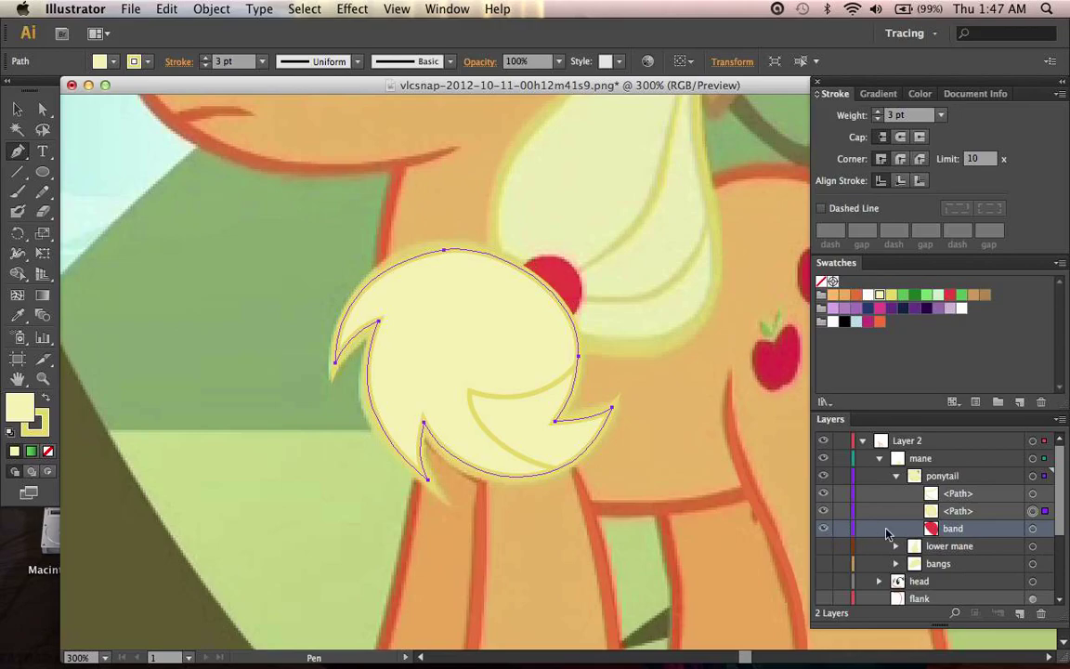
left_click(824, 546)
left_click(738, 555, "super")
Step: Set the ponytail outline's stroke weight to 4 pt and deselect it
scroll(740, 558, "right", 3)
scroll(739, 558, "up", 2)
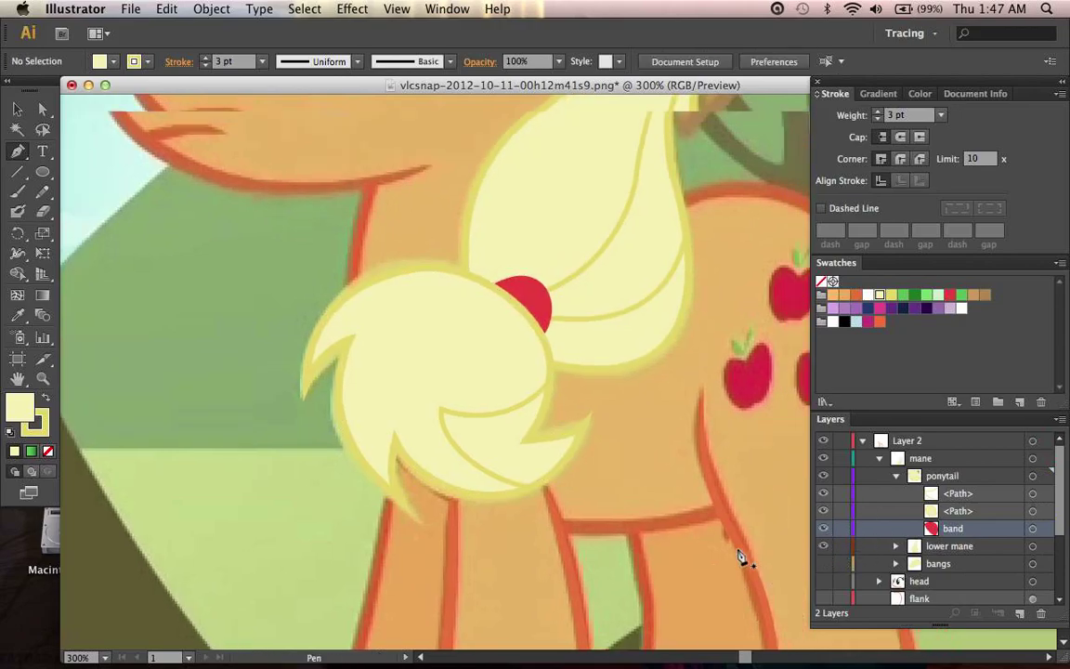
scroll(740, 556, "right", 1)
scroll(741, 556, "right", 5)
scroll(740, 556, "up", 4)
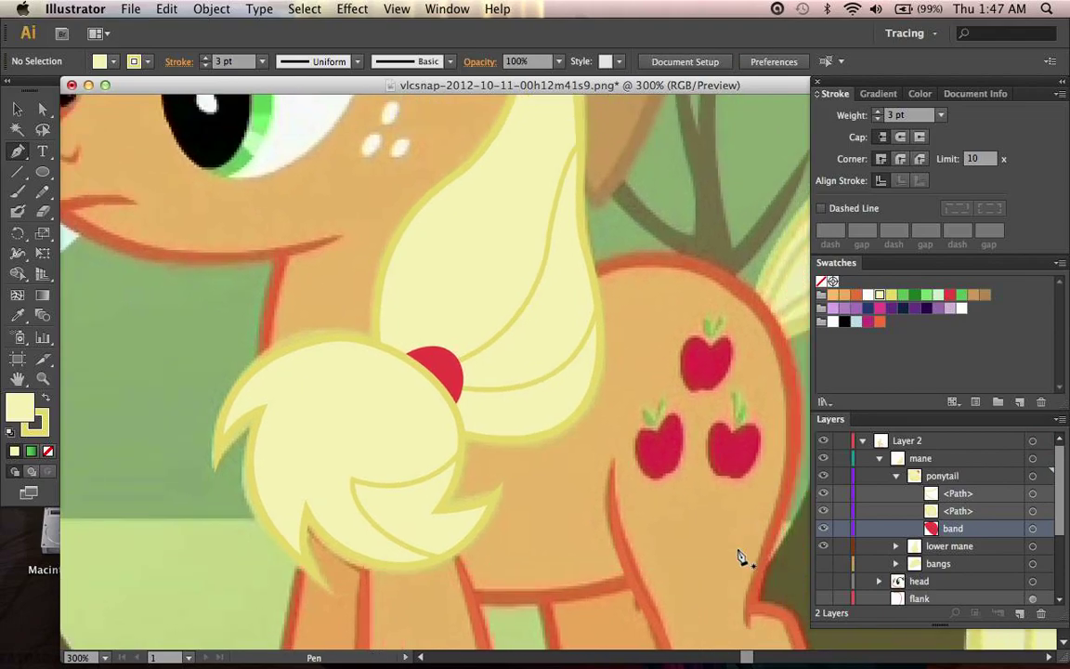
scroll(741, 557, "left", 3)
scroll(740, 556, "up", 3)
key("super")
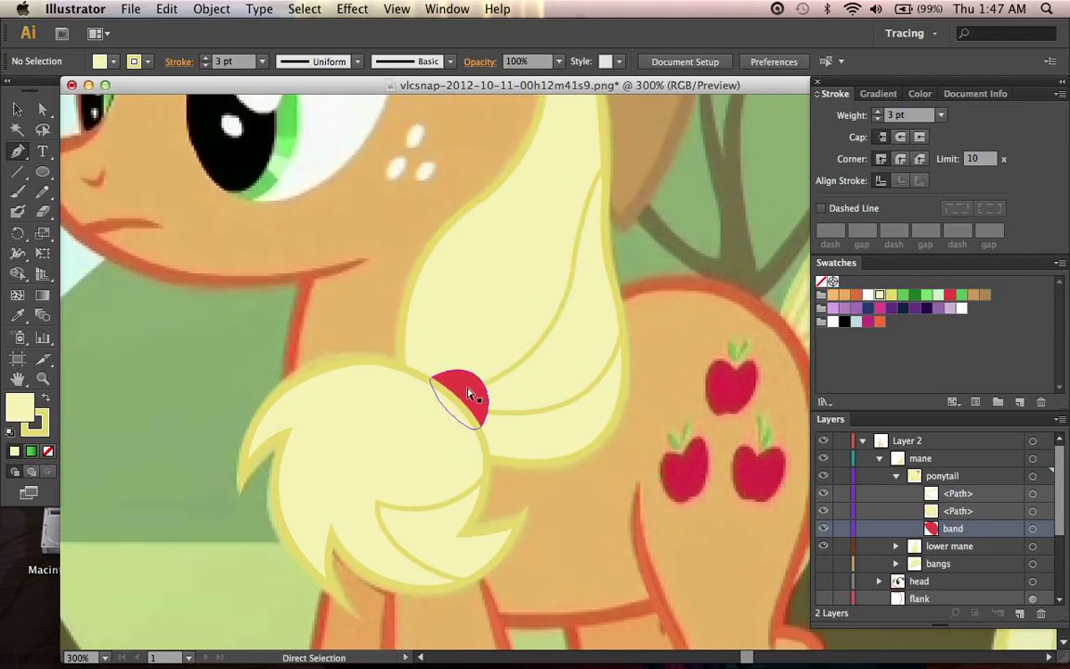
left_click(420, 373, "super")
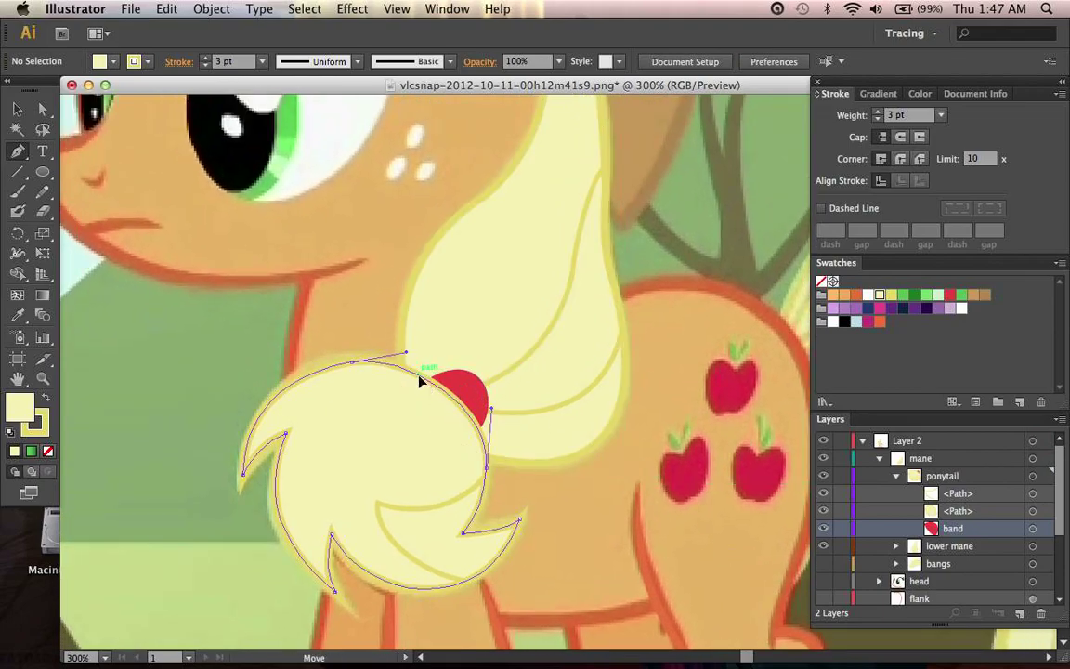
left_click(940, 115)
left_click(949, 241)
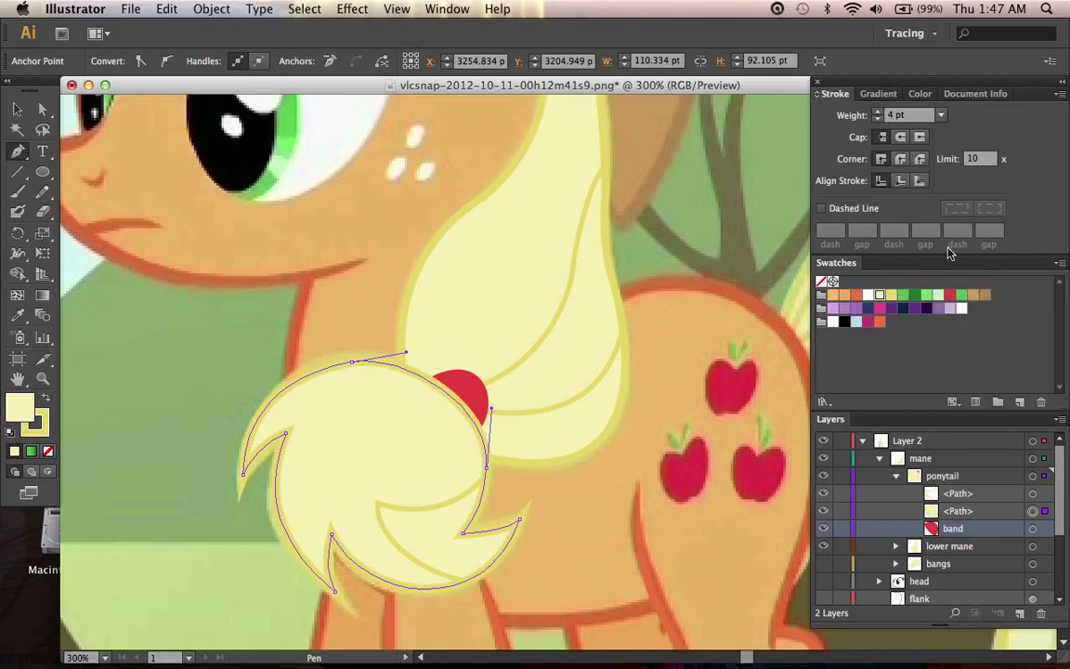
left_click(640, 358, "super")
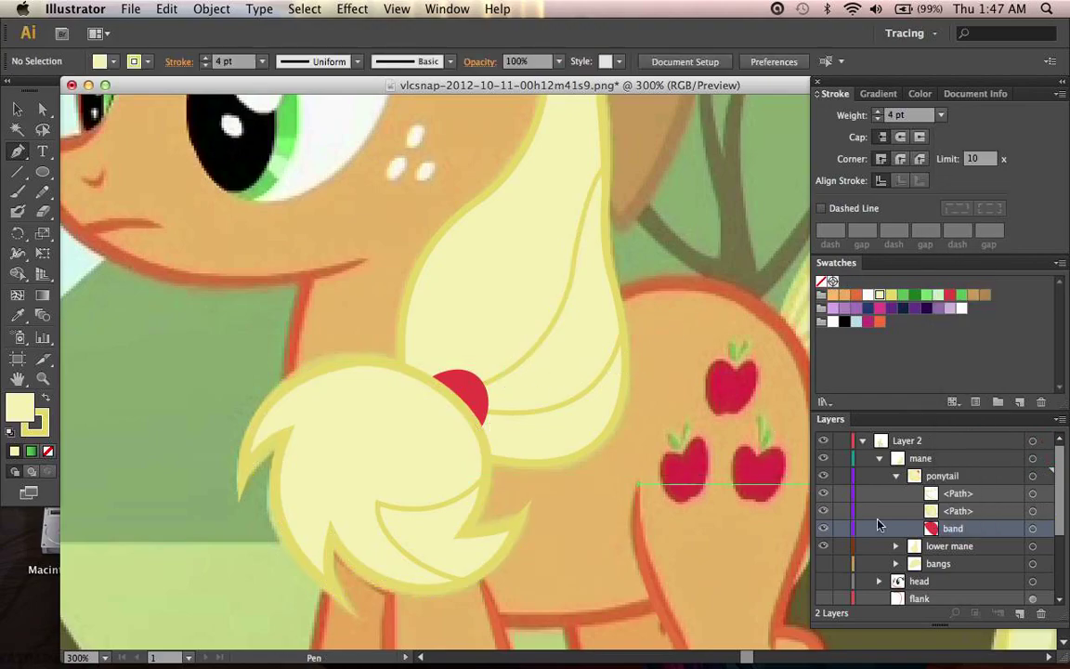
Step: Set the lower mane outline's stroke weight to 4 pt and deselect it
left_click(616, 435, "super")
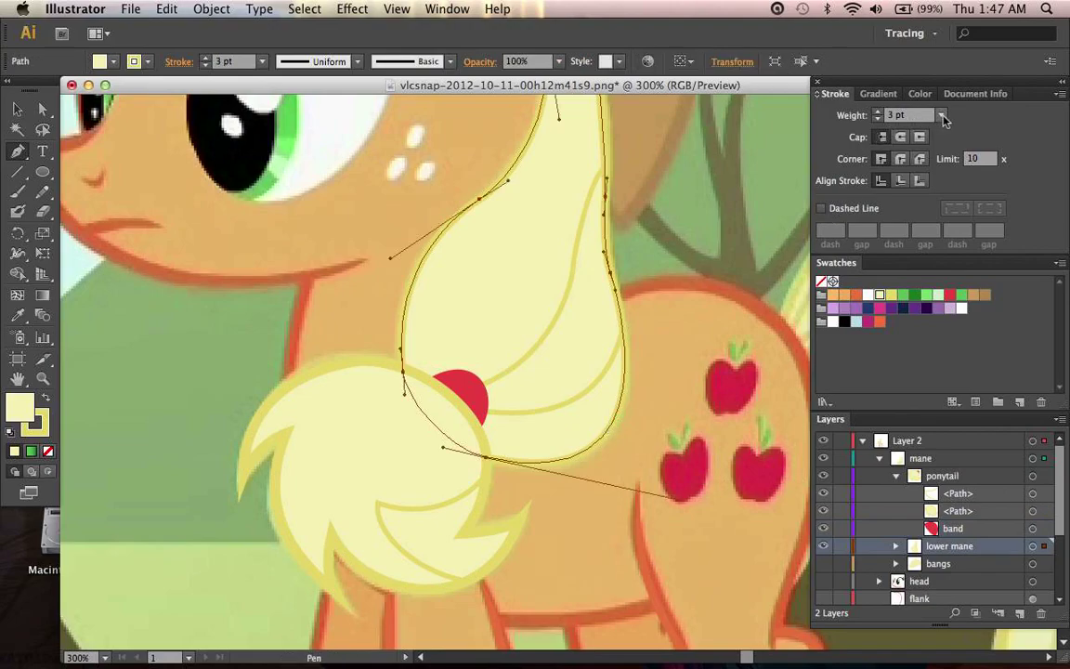
left_click(943, 116)
left_click(948, 242)
left_click(752, 253, "super")
Step: Hide the ponytail and lower mane sublayers and collapse the mane layer
scroll(751, 253, "up", 2)
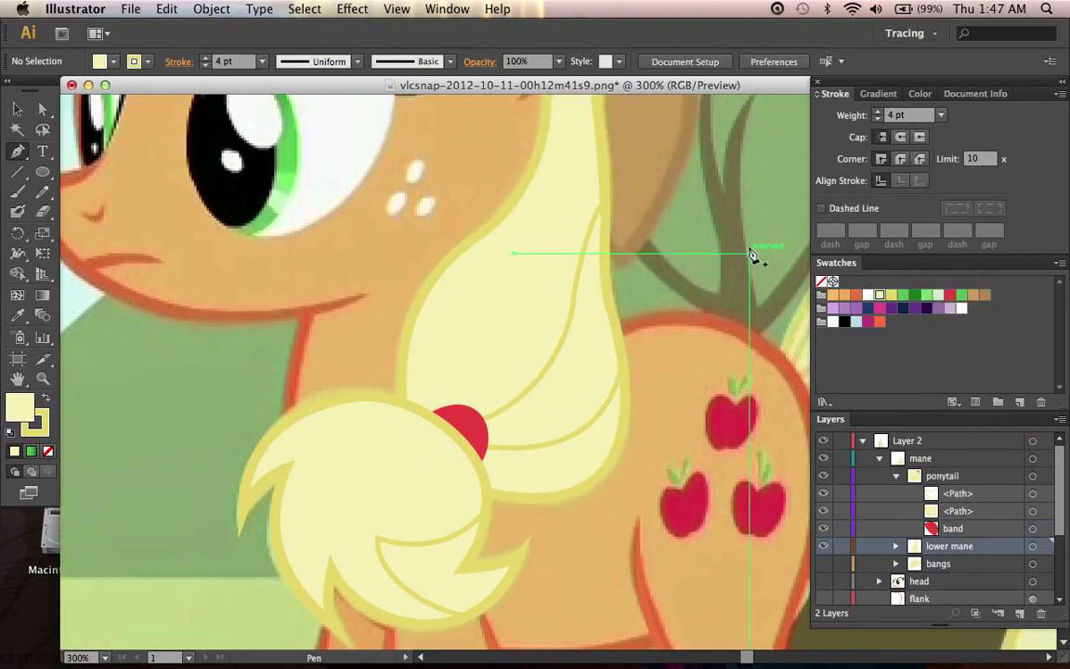
scroll(750, 252, "up", 5)
key("super+1")
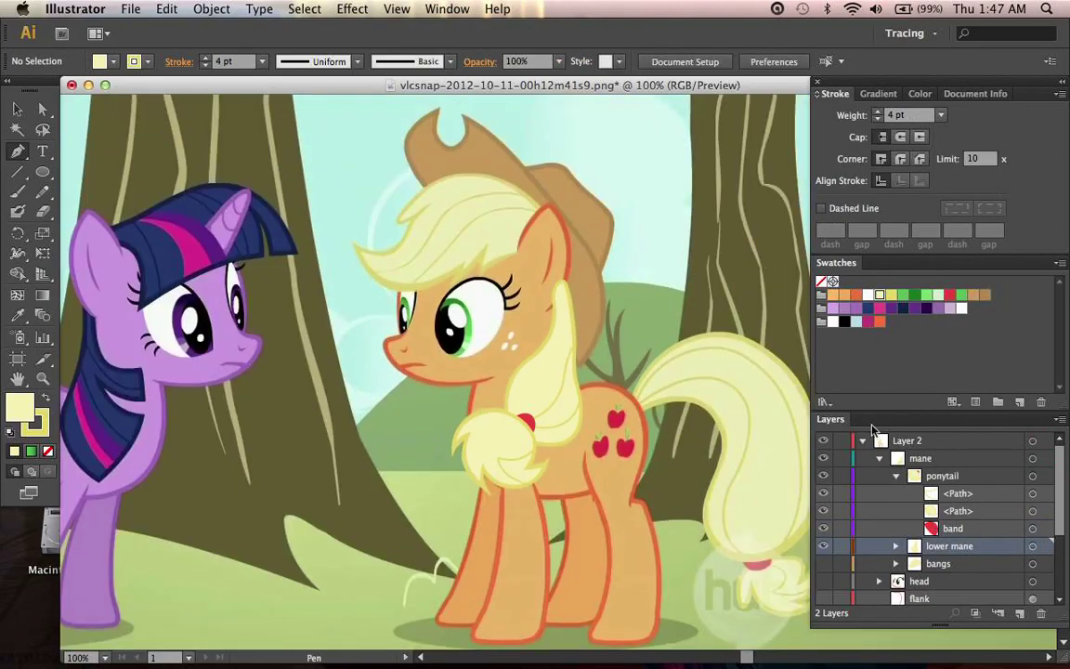
left_click(897, 475)
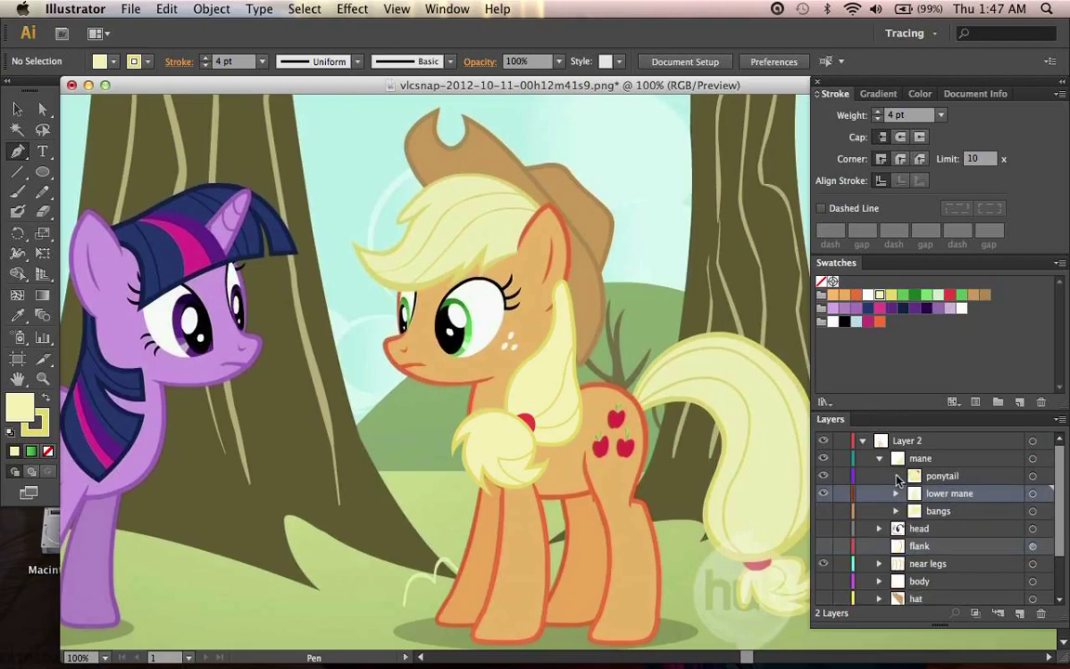
left_click(823, 493)
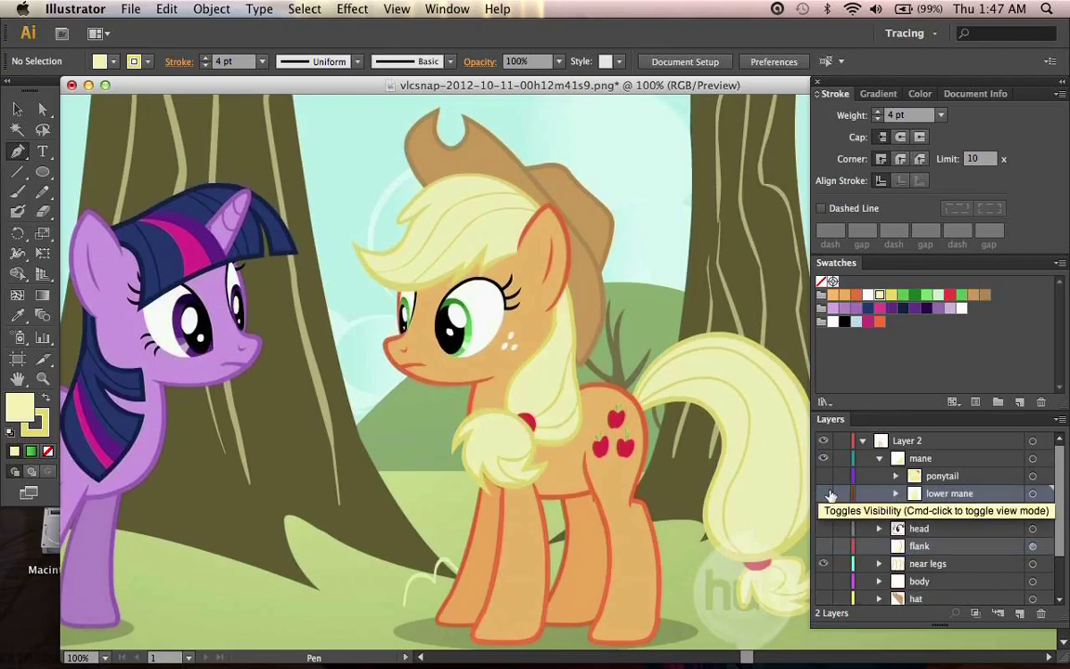
left_click(824, 494)
left_click(881, 462)
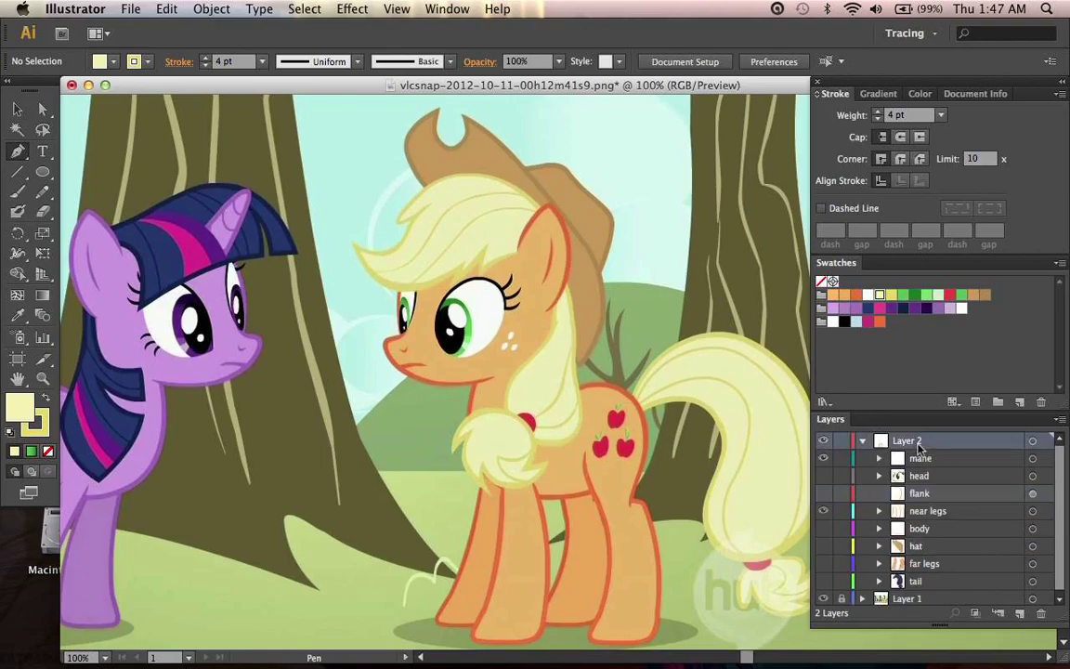
Step: Create a new sublayer above mane inside Layer 2 and name it ear
key("super+l")
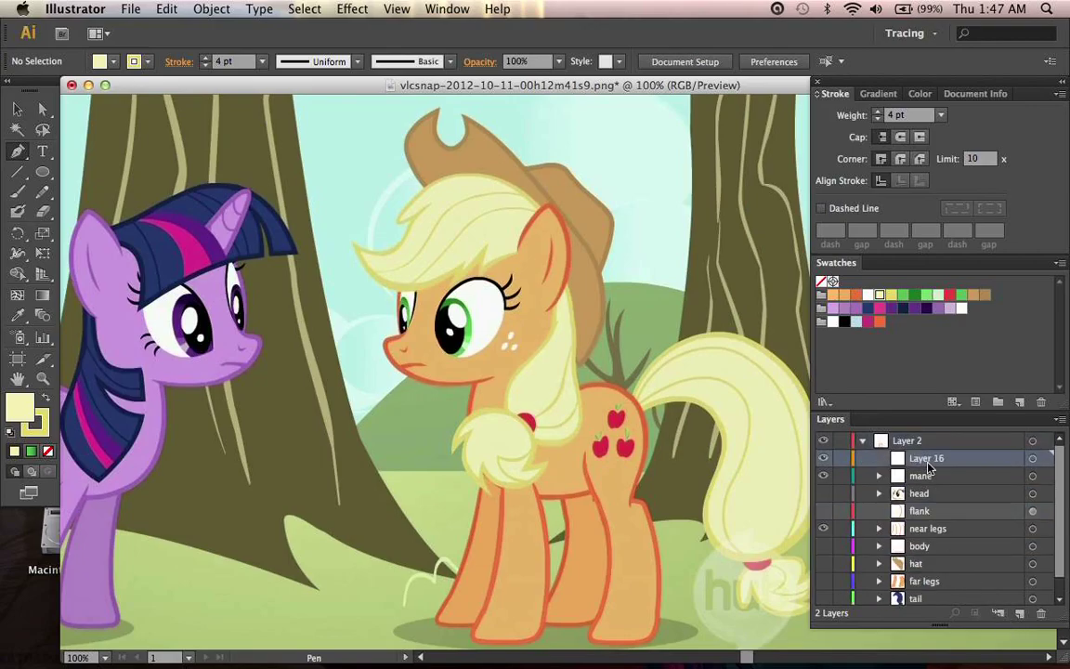
double_click(929, 461)
type("Ear")
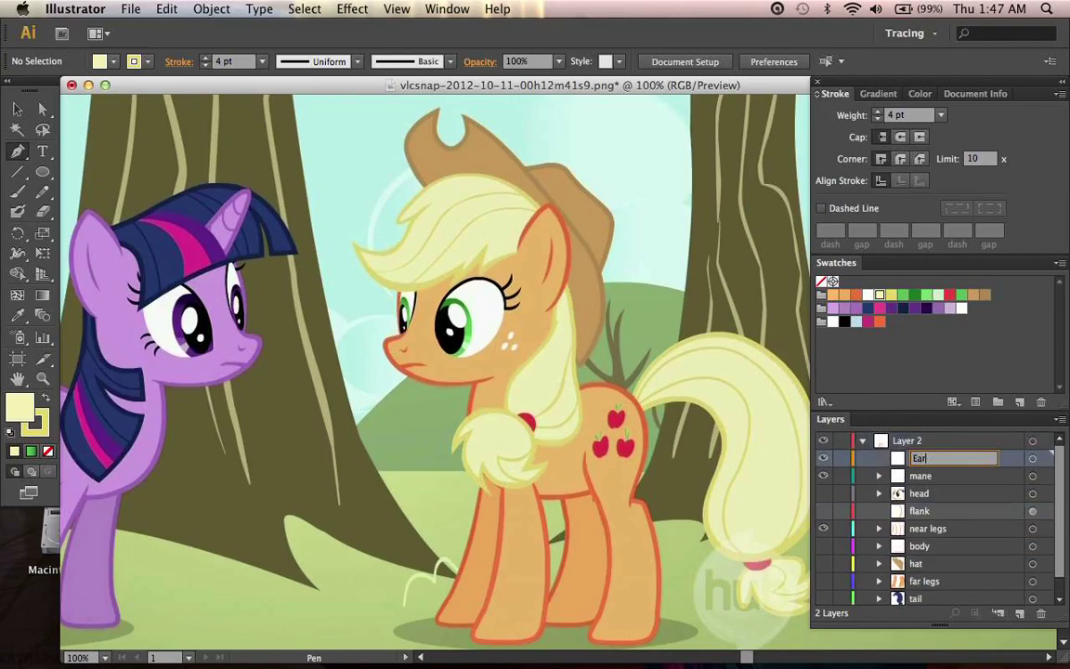
key("Return")
Step: Set the drawing colours to no fill and a purple stroke from the second swatch group
scroll(469, 341, "up", 3)
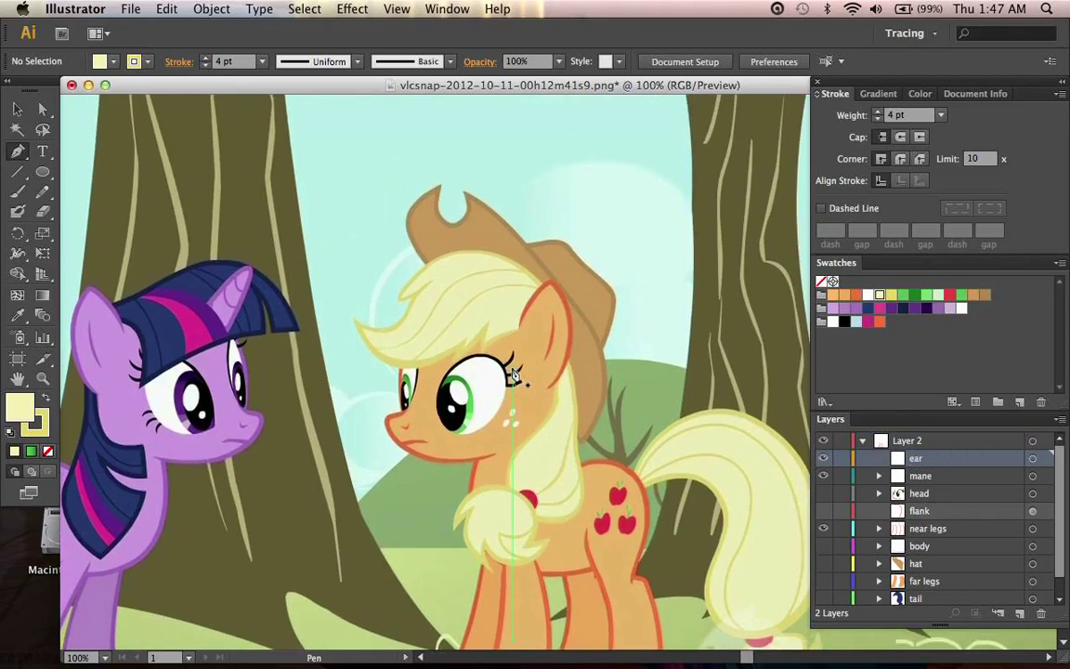
key("slash")
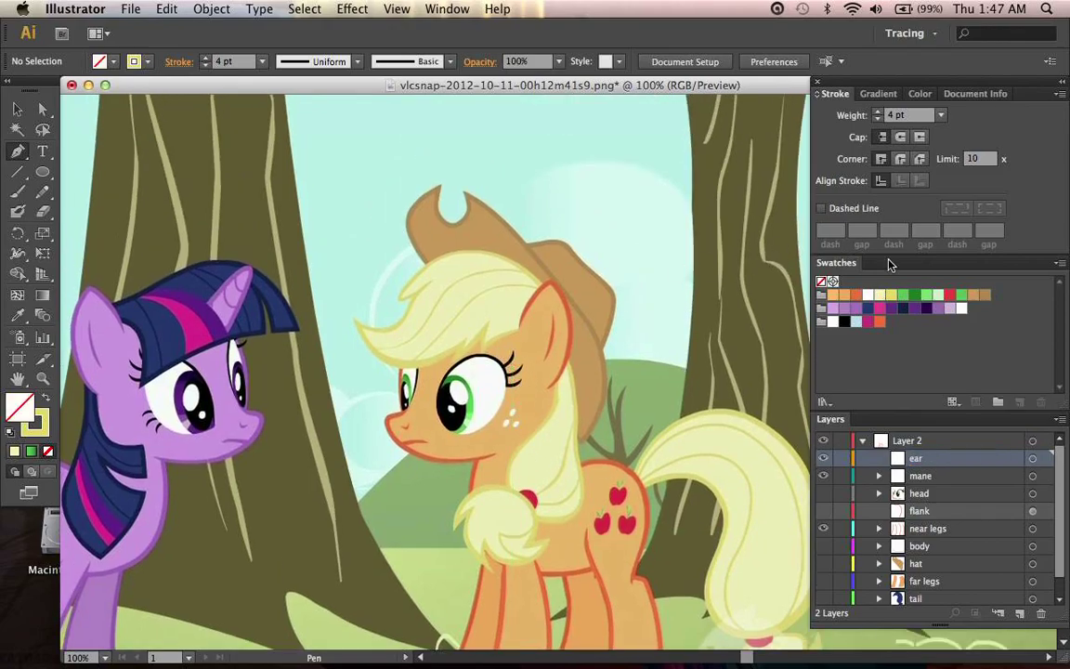
key("x")
left_click(855, 308)
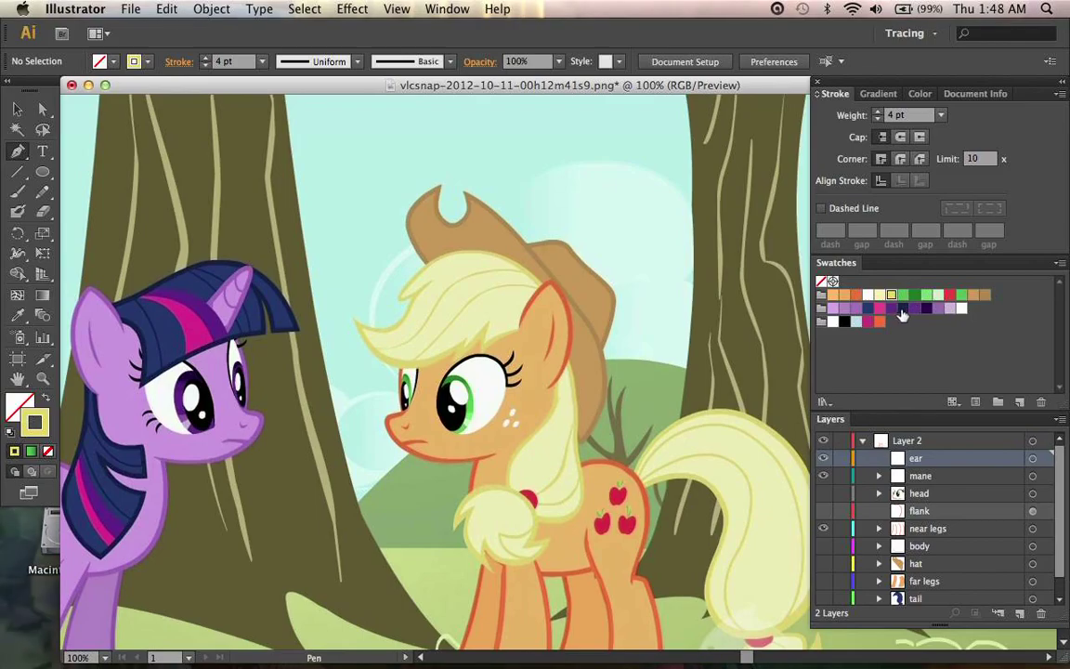
Step: With the 4 pt stroke, draw the ear's front edge from the bangs up and over the tip, curving it to the reference
key("super+equal")
key("super+equal")
key("super+equal")
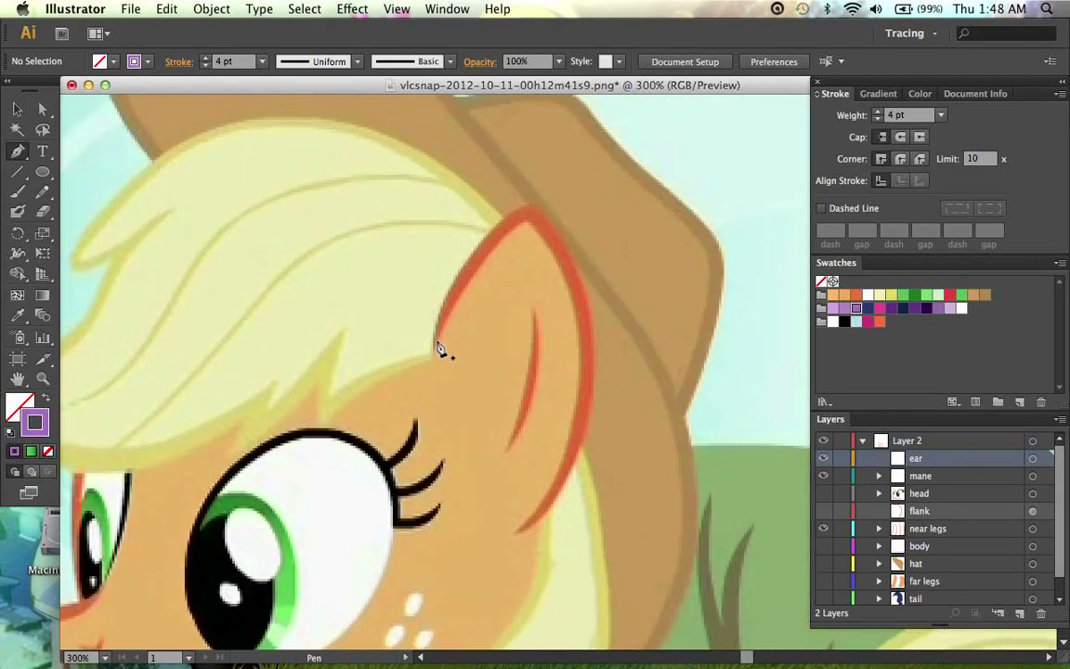
left_click(444, 325)
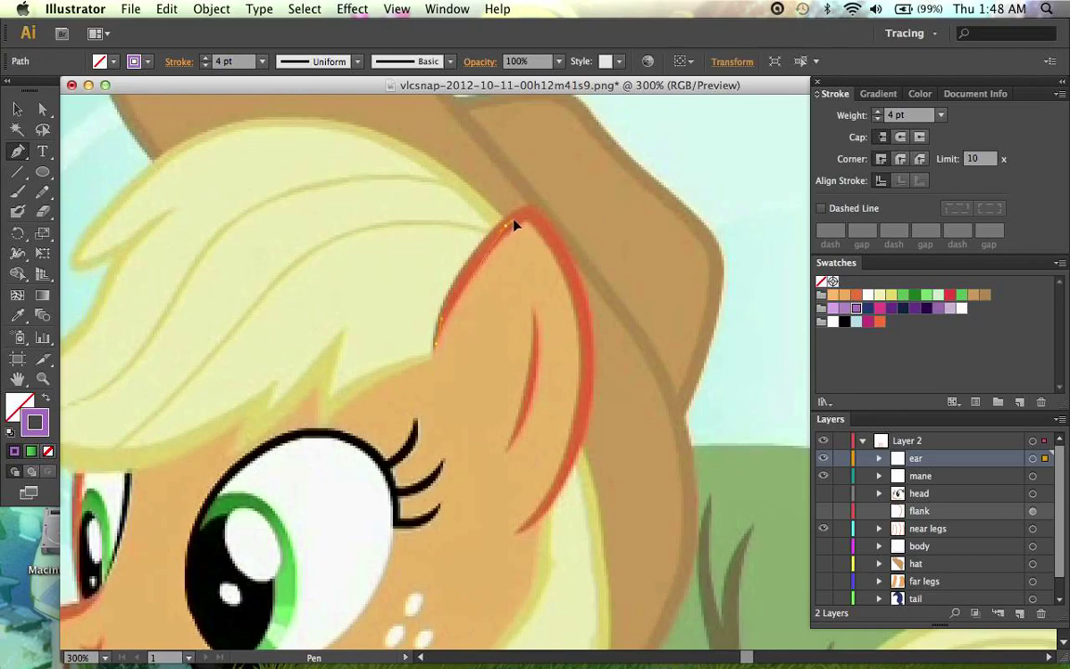
left_click(512, 225)
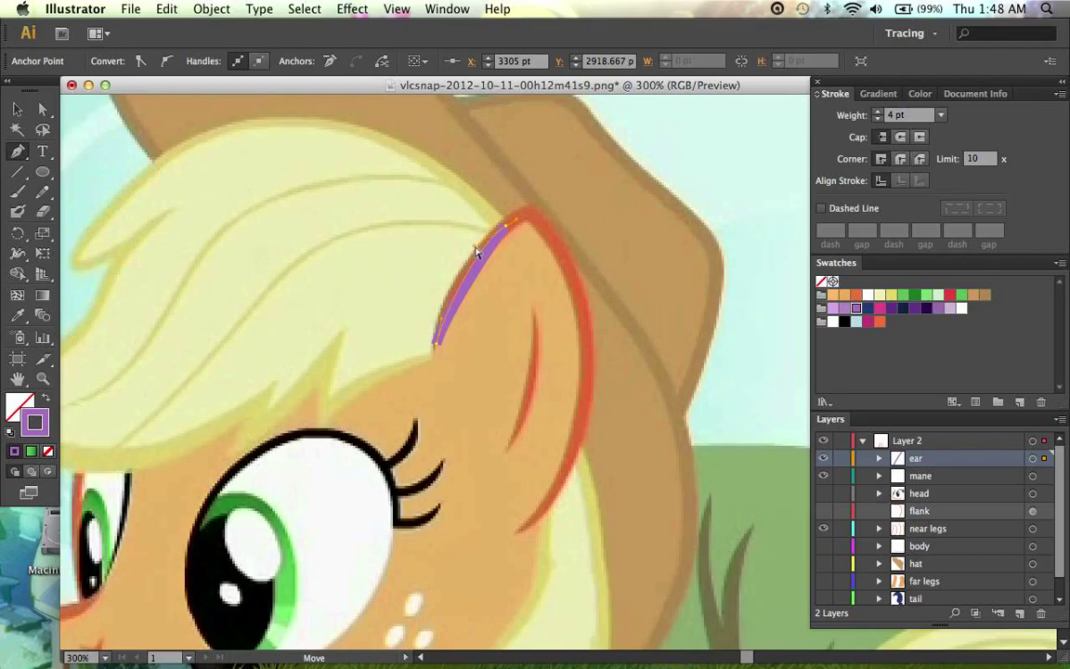
left_click_drag(474, 247, 471, 246)
left_click_drag(544, 230, 517, 217)
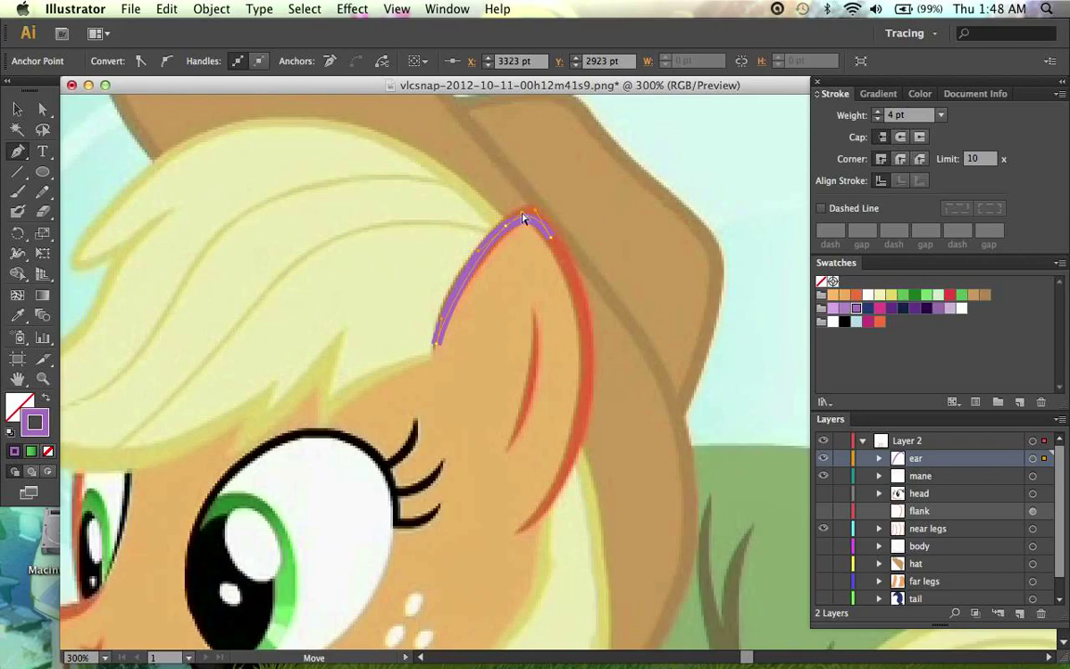
left_click_drag(522, 212, 522, 213)
key("super+=")
key("super+=")
scroll(565, 238, "up", 4)
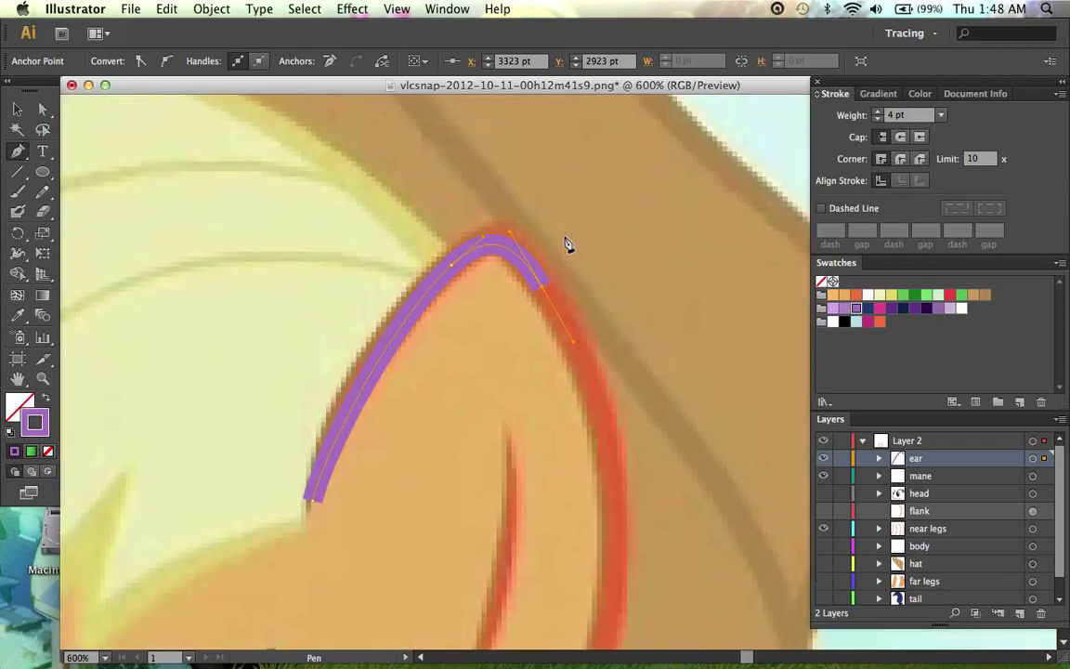
left_click(452, 266, "super")
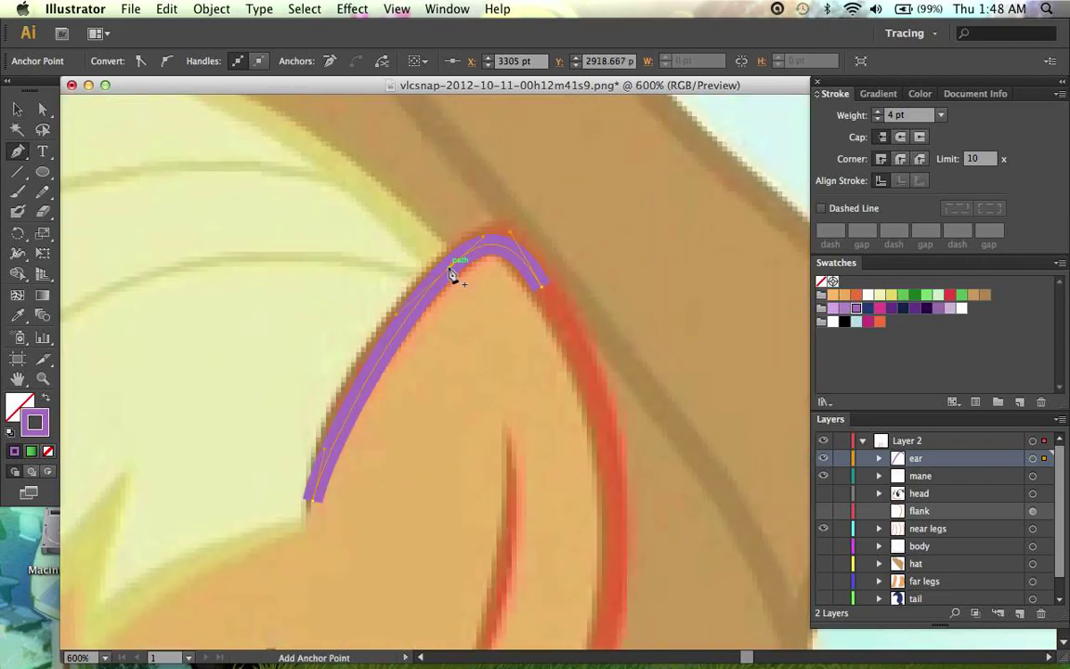
Step: Extend the ear outline from the tip down the rear edge to its lower end and bend it along the reference
scroll(409, 284, "down", 1)
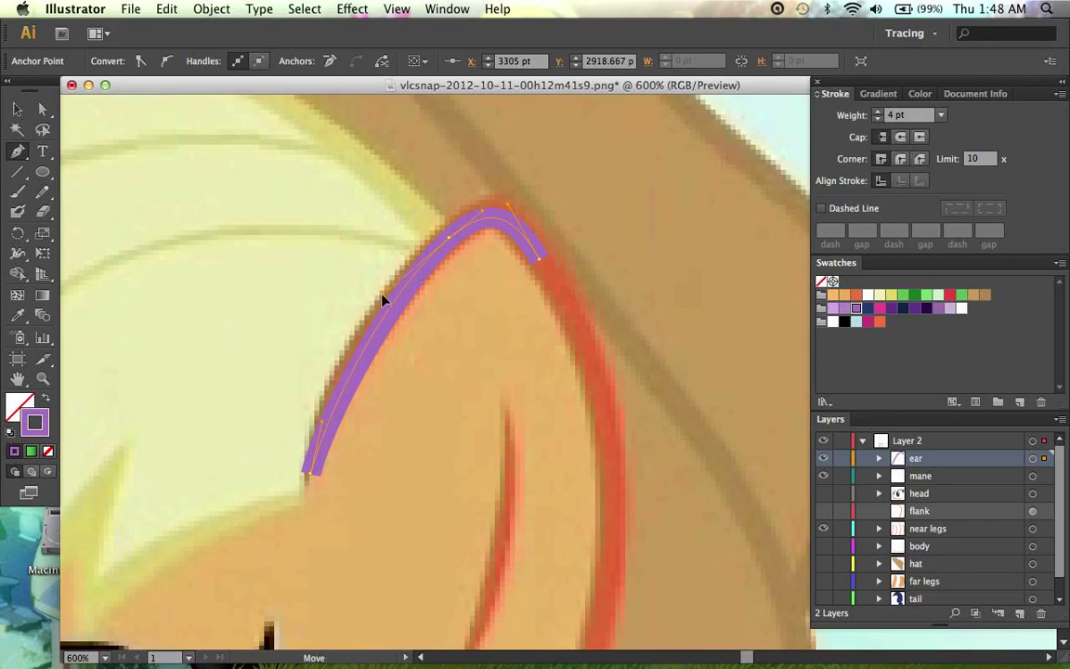
scroll(336, 370, "down", 5)
key("super")
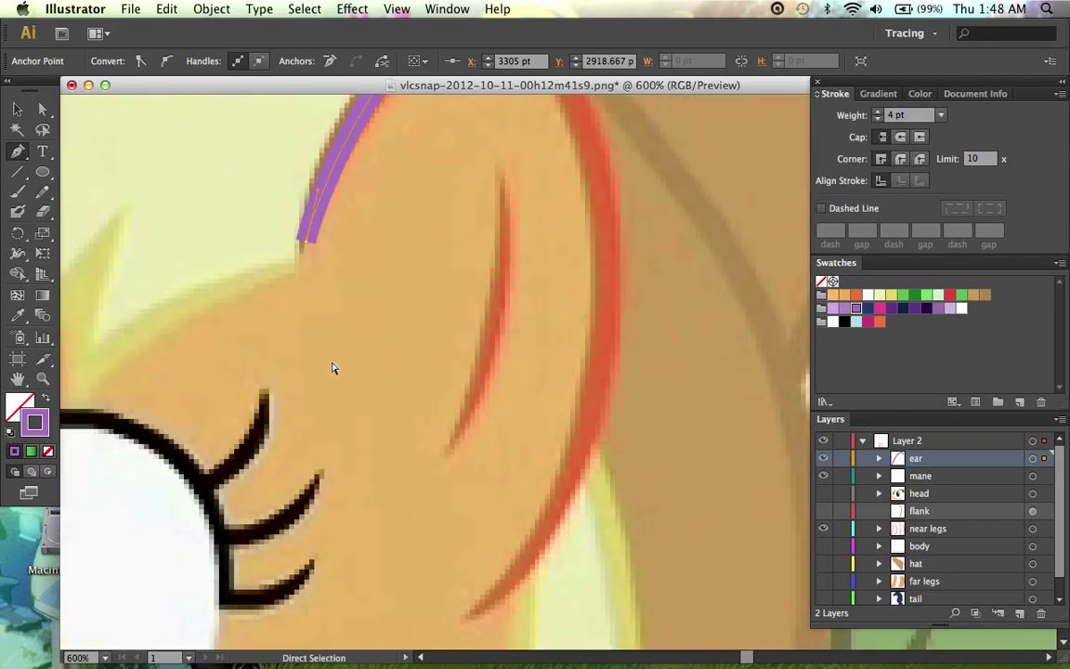
key("super+minus")
left_click_drag(502, 456, 471, 489)
scroll(471, 489, "up", 3)
scroll(471, 488, "right", 2)
mouse_move(439, 540)
left_mouse_down("super")
mouse_move(513, 434)
mouse_move(561, 388)
left_mouse_up("super")
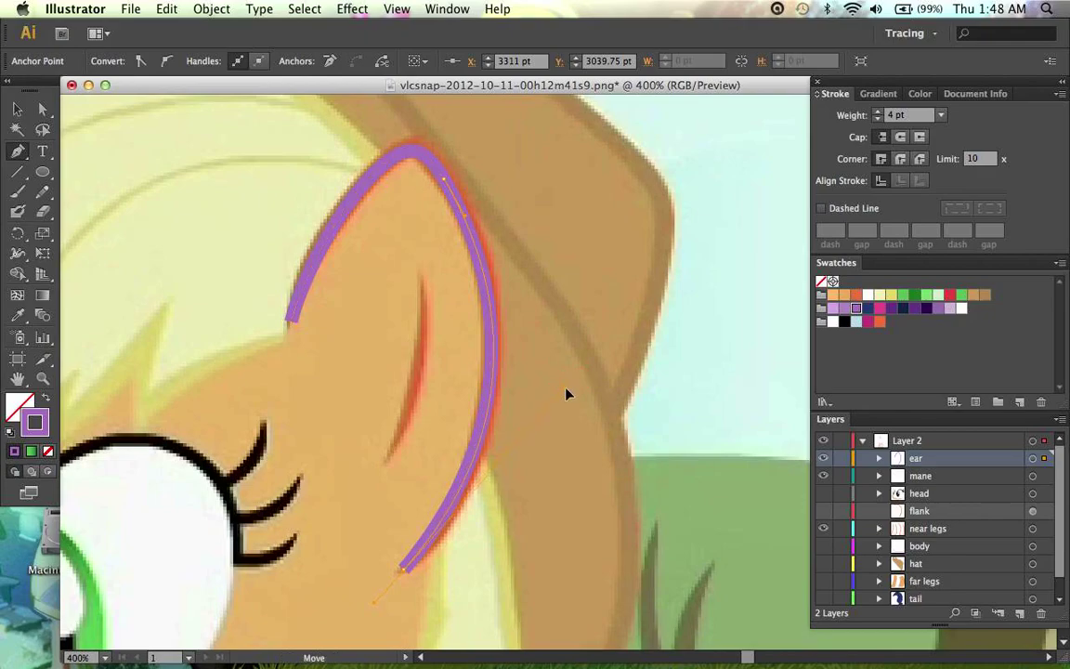
left_click(444, 179, "super")
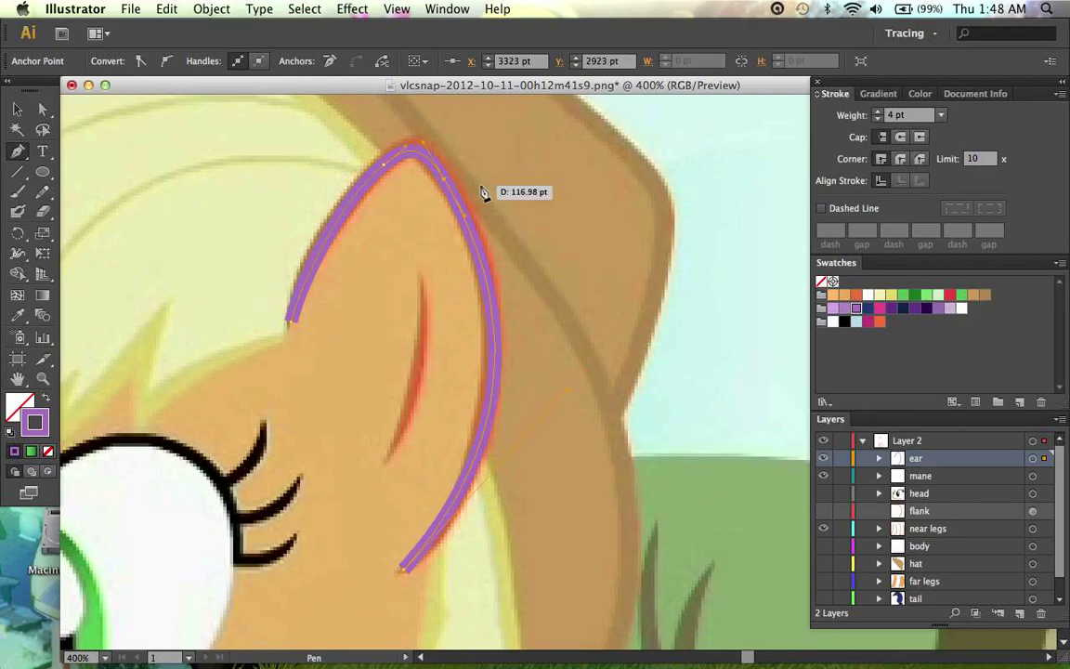
Step: Refine the curve of the ear's rear edge just below the tip by adjusting its direction handle, then deselect the path
left_click(481, 192, "super")
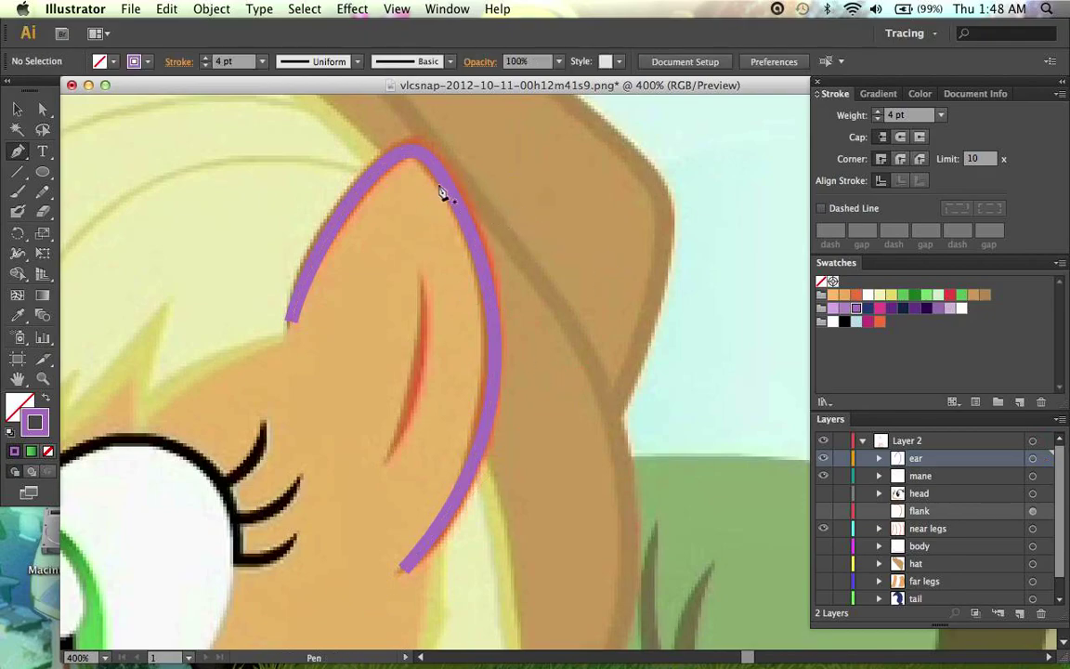
left_click(465, 212, "super")
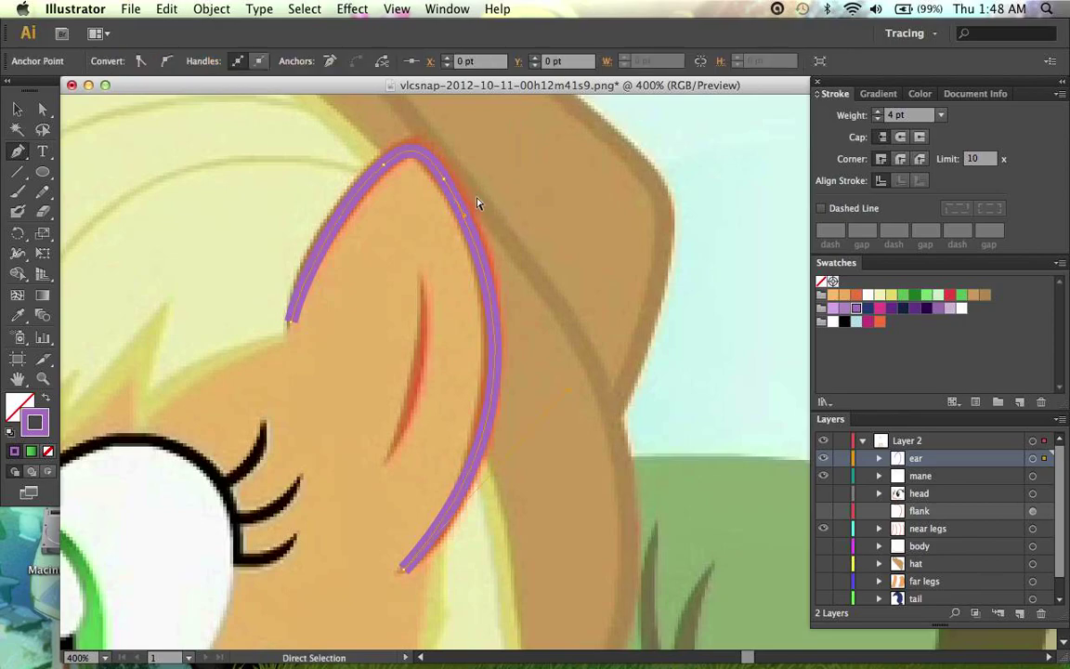
left_click_drag(465, 223, 465, 213)
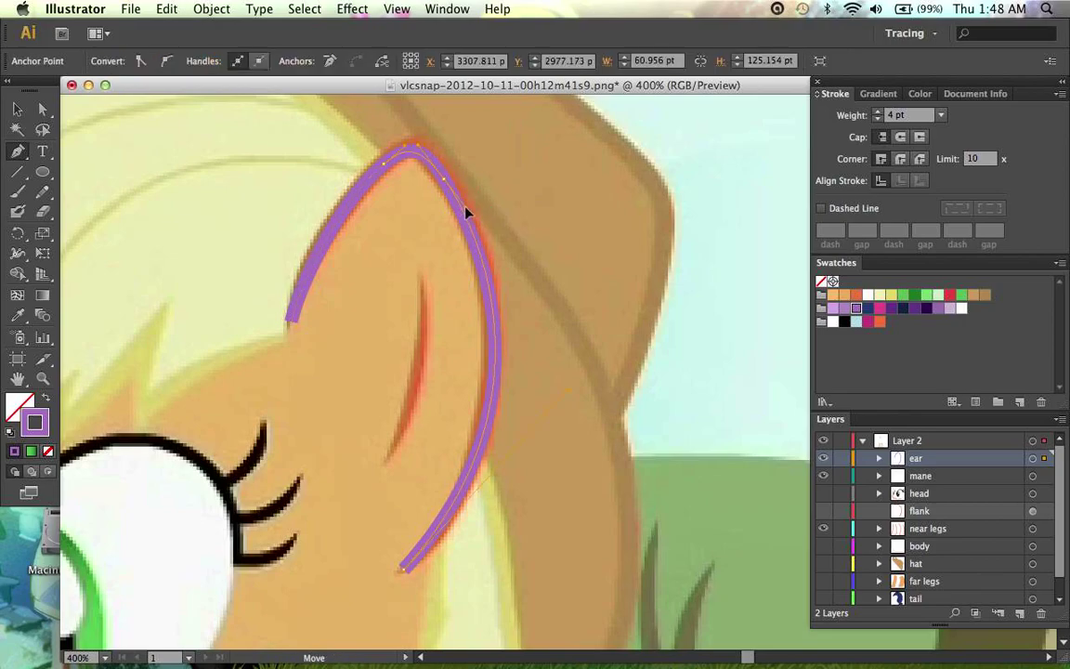
left_click(539, 242, "super")
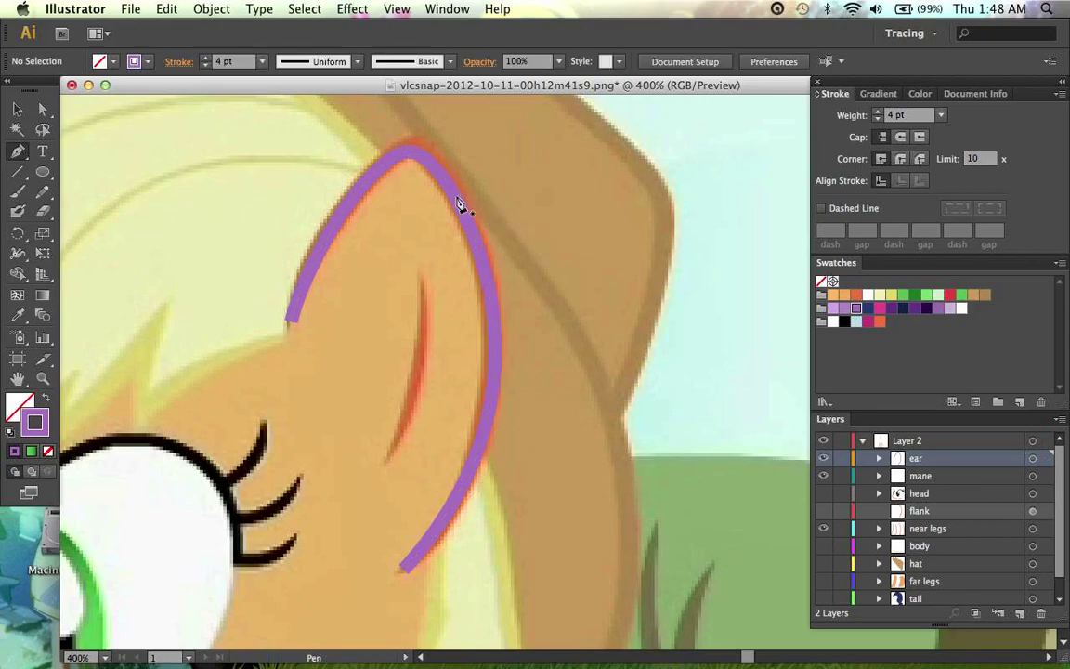
scroll(527, 411, "down", 1)
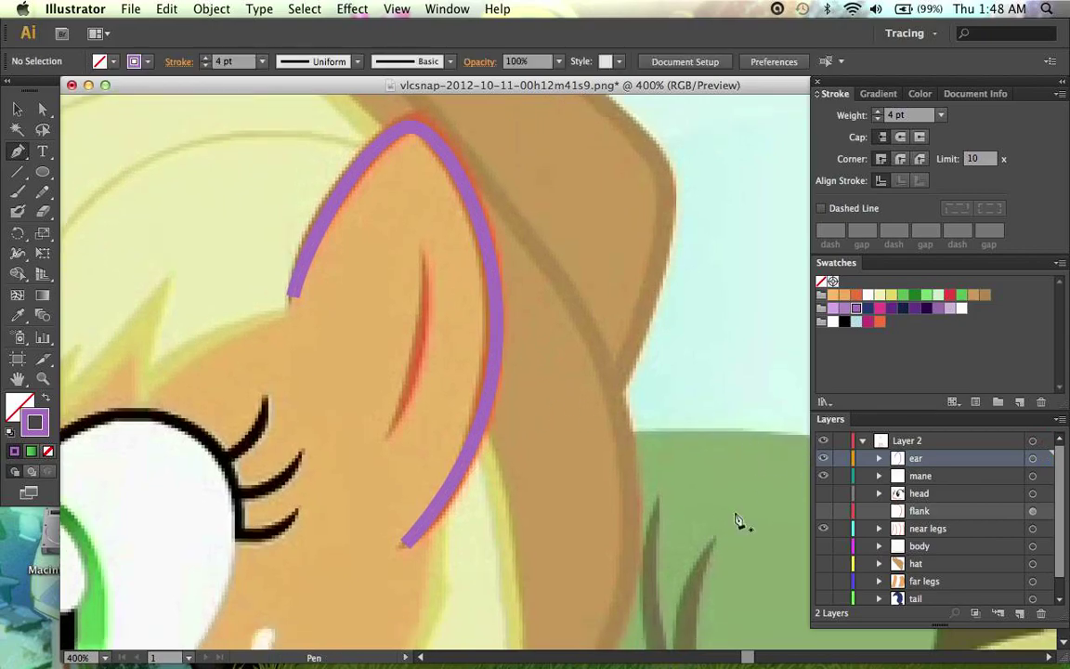
Step: Expand the ear layer and add an anchor point on the outline's lower rear edge and another midway along its front edge
left_click(880, 459)
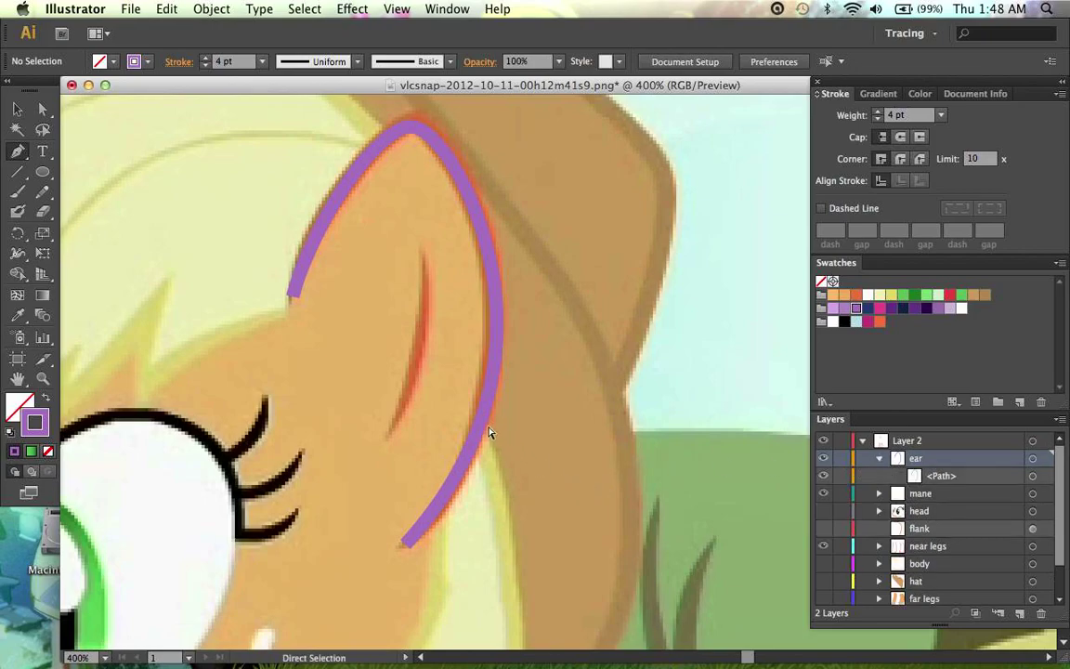
left_click(467, 459, "super")
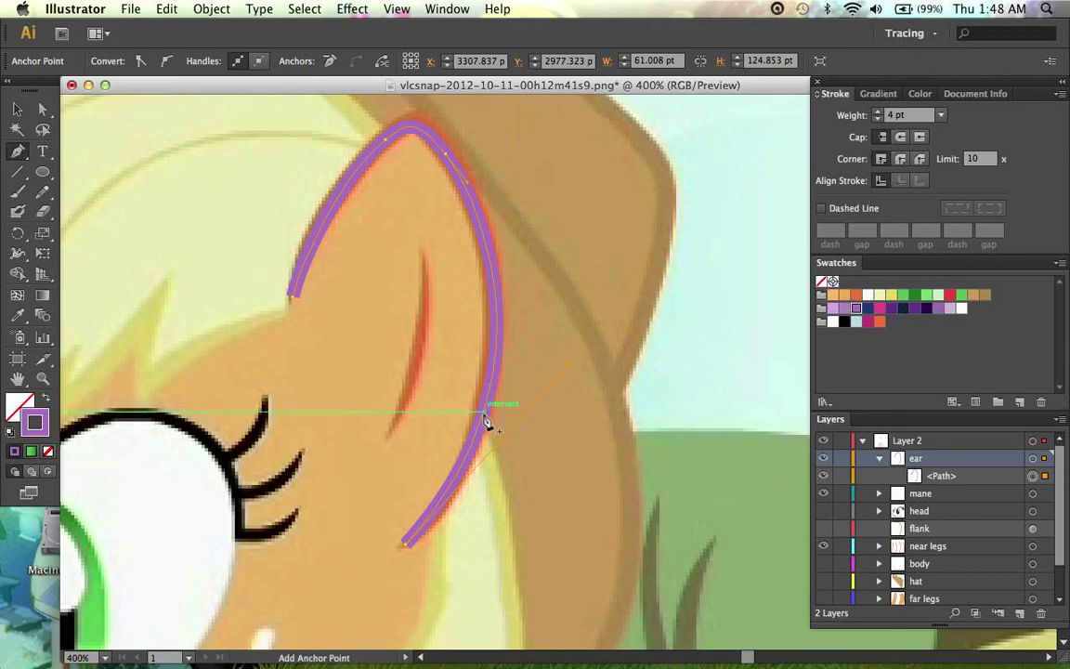
left_click(486, 420)
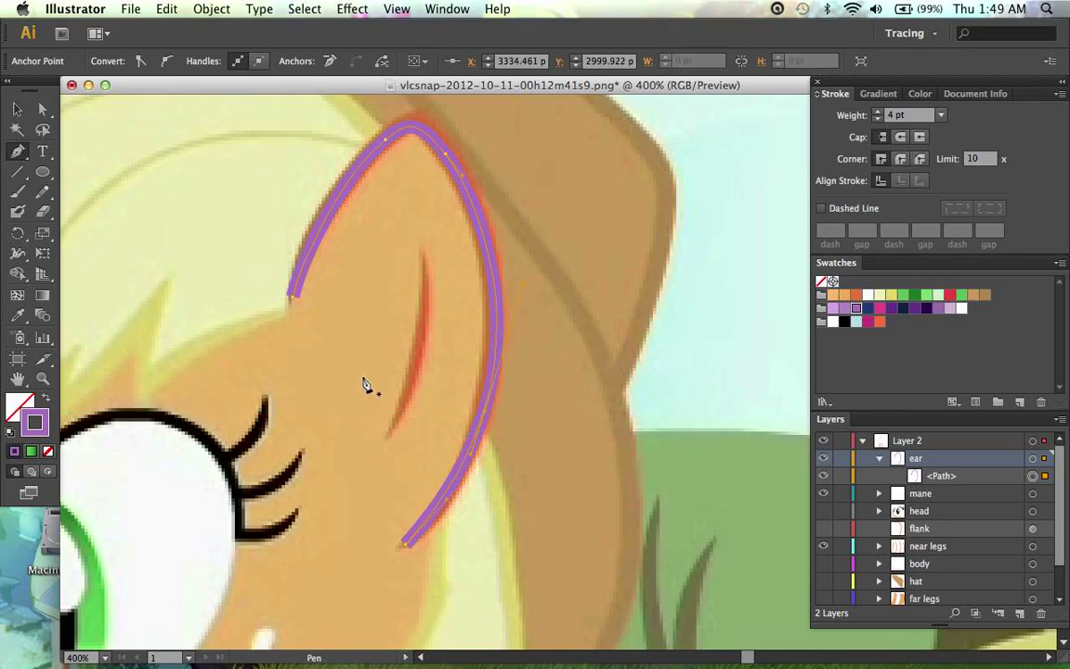
left_click(327, 217)
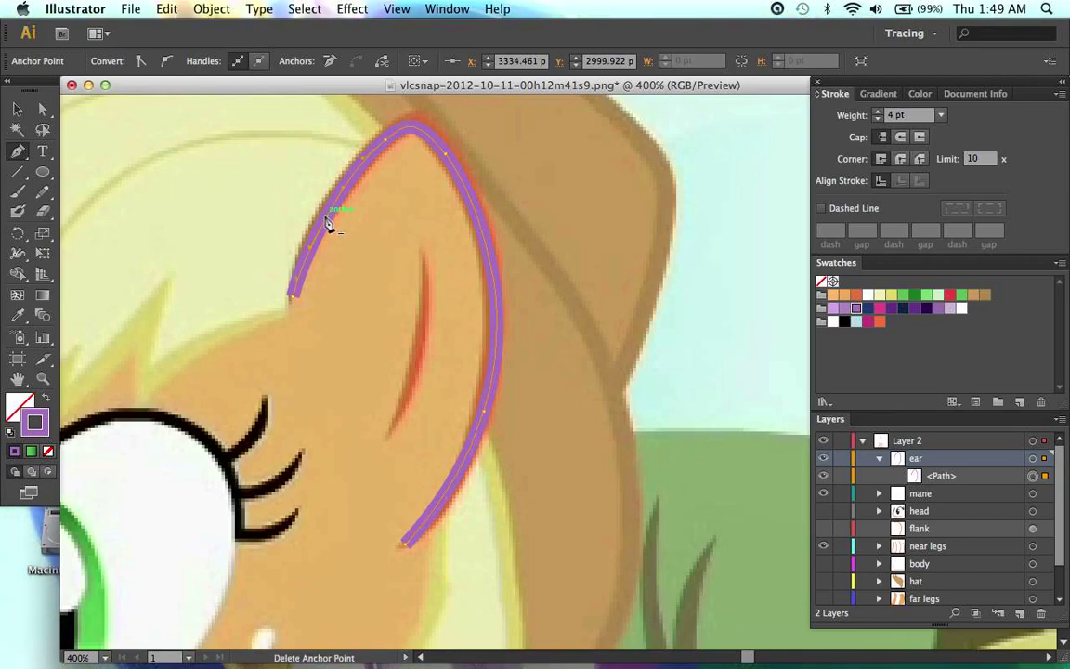
Step: With the Width tool, taper the ear outline's front end to a total width of 0 pt, adjusting adjoining width points
key("shift+w")
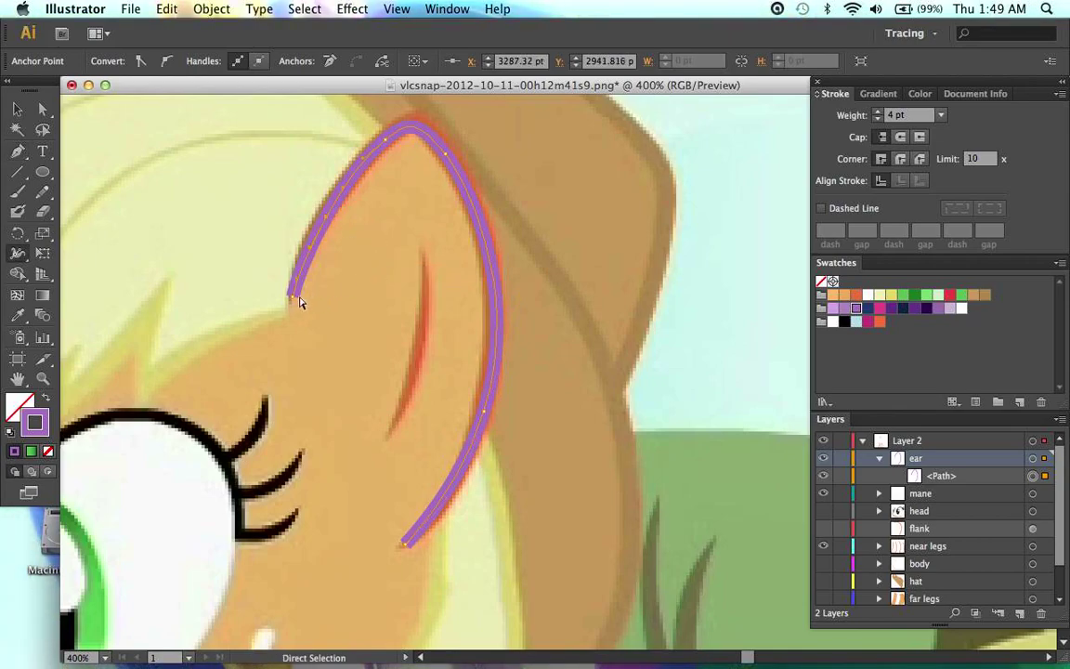
double_click(296, 296)
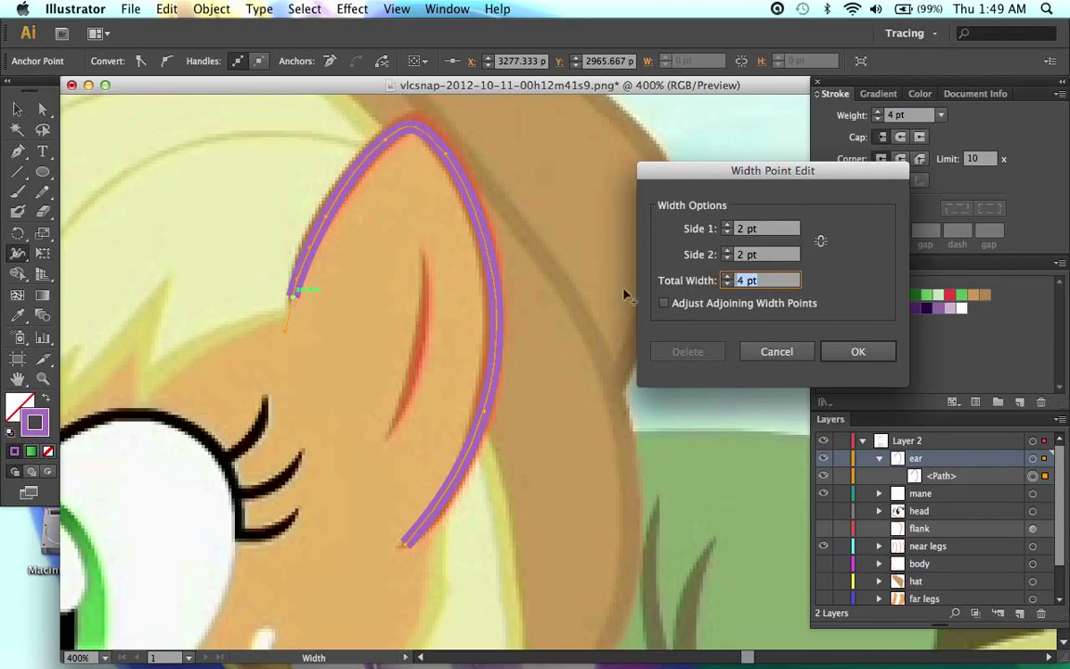
left_click(691, 305)
type("0")
key("Tab")
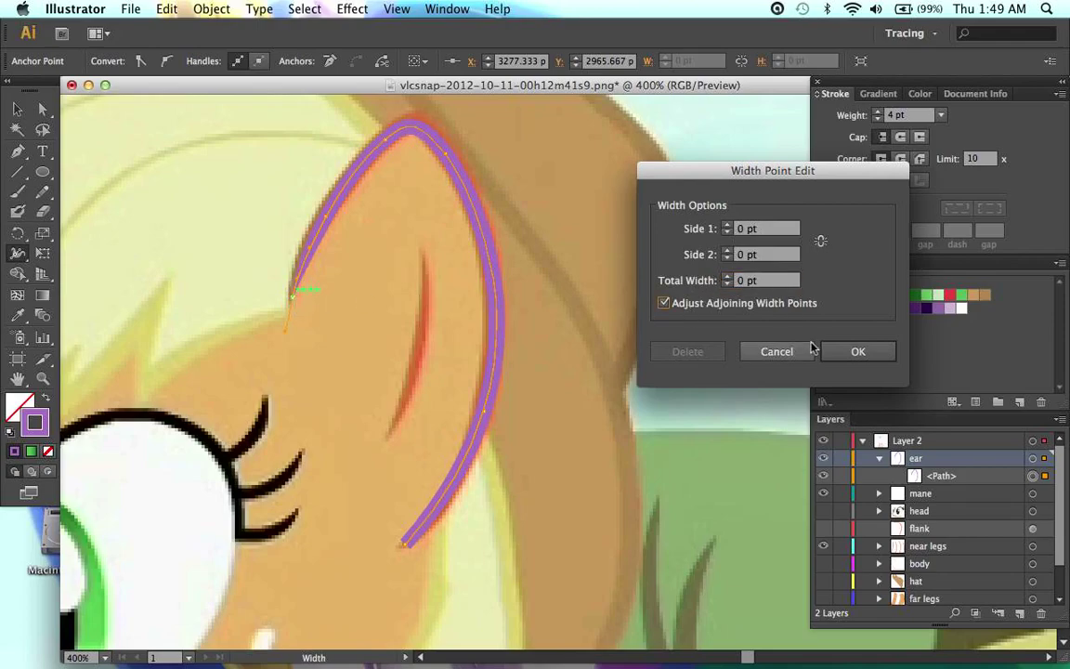
left_click(847, 351)
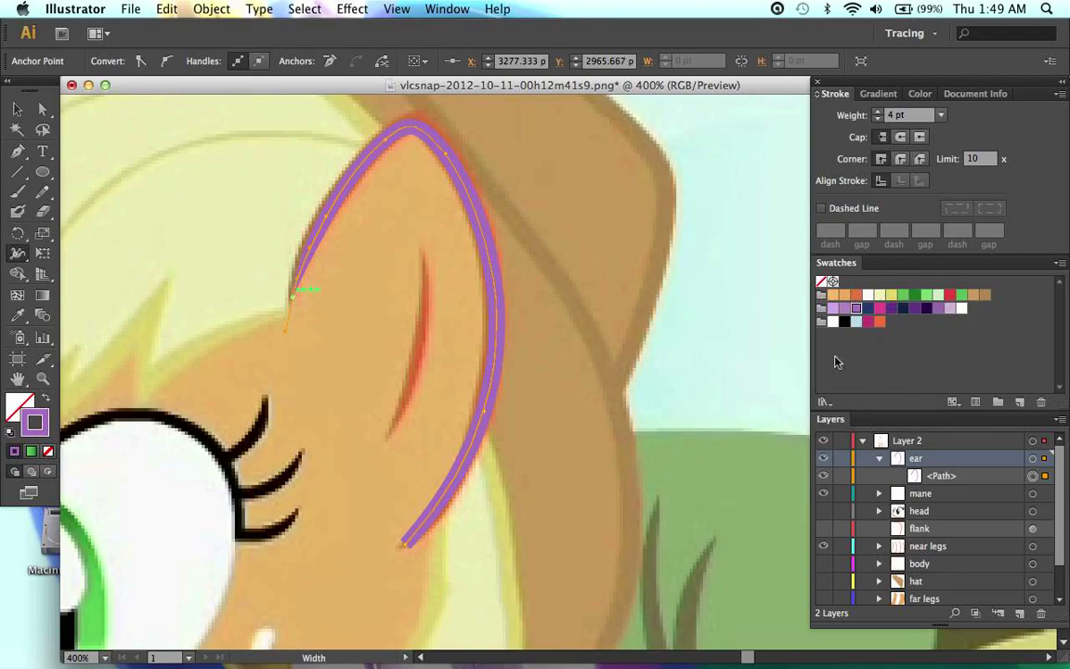
Step: Taper the lower rear end of the ear outline to a total width of 0 pt, adjusting adjoining width points
double_click(406, 548)
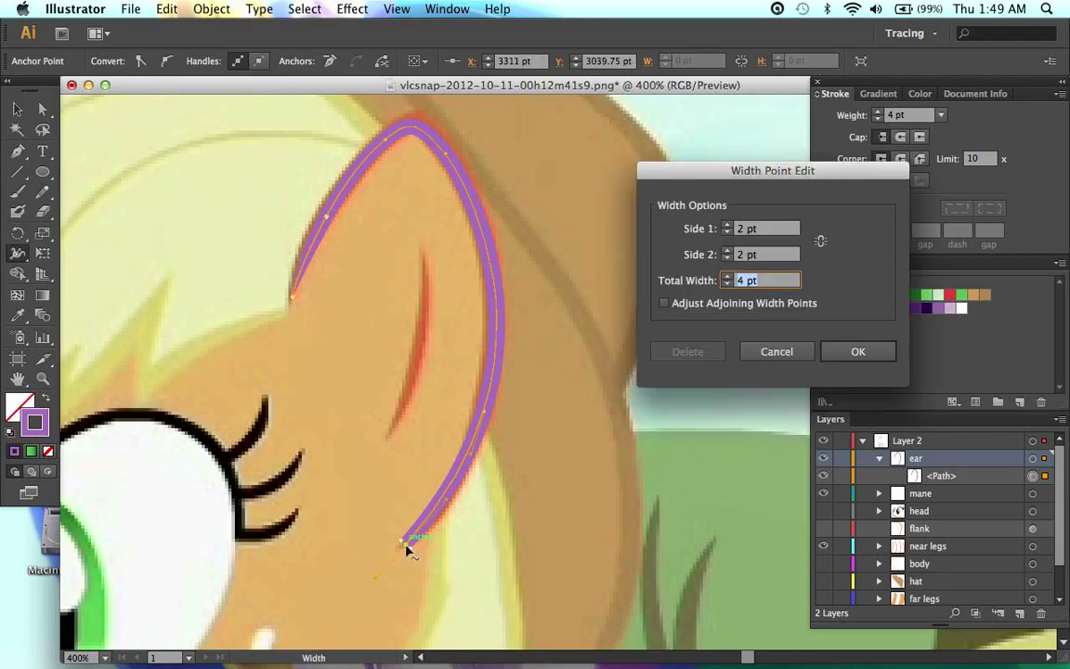
left_click(664, 303)
type("0")
key("Tab")
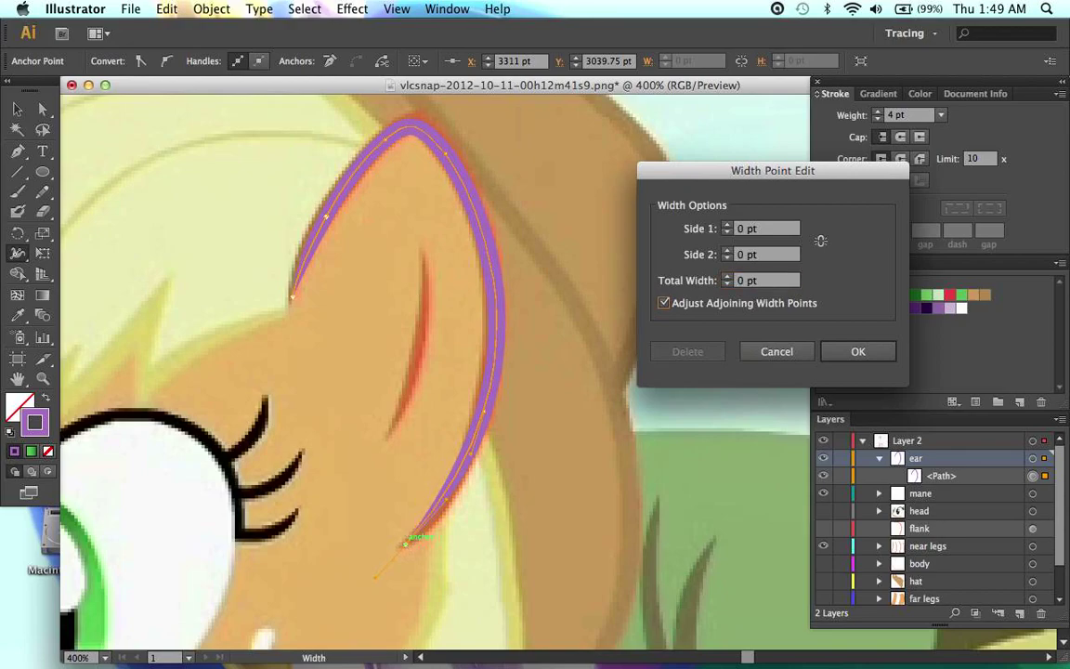
key("Return")
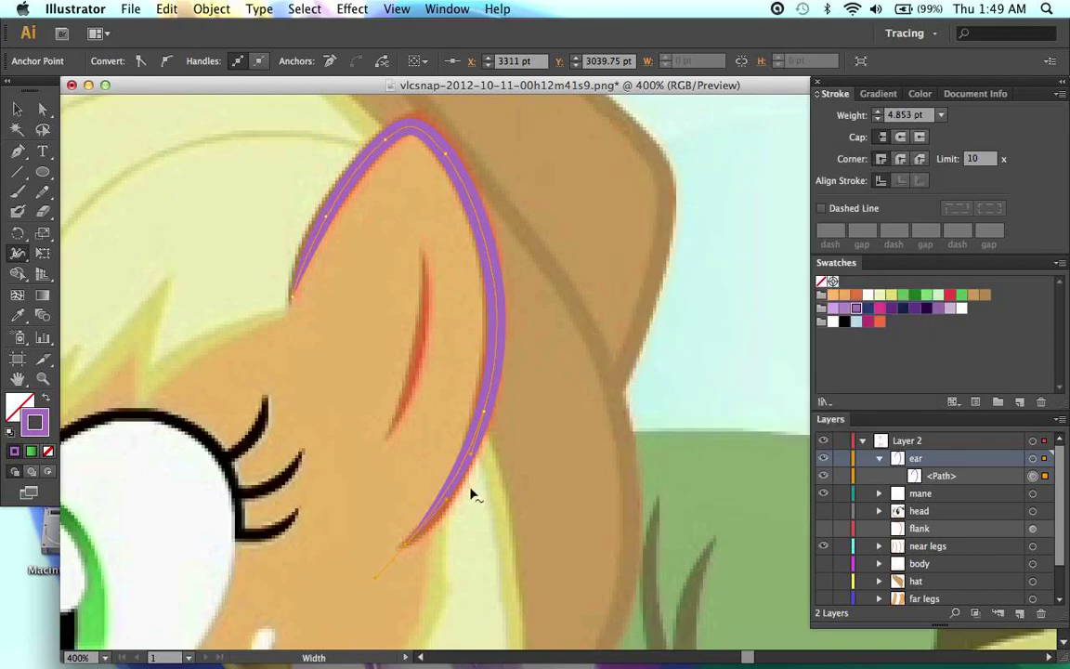
Step: Set the total stroke width to 4 pt at the added anchor on the ear's lower rear edge, adjusting adjoining width points
left_click(485, 412, "super")
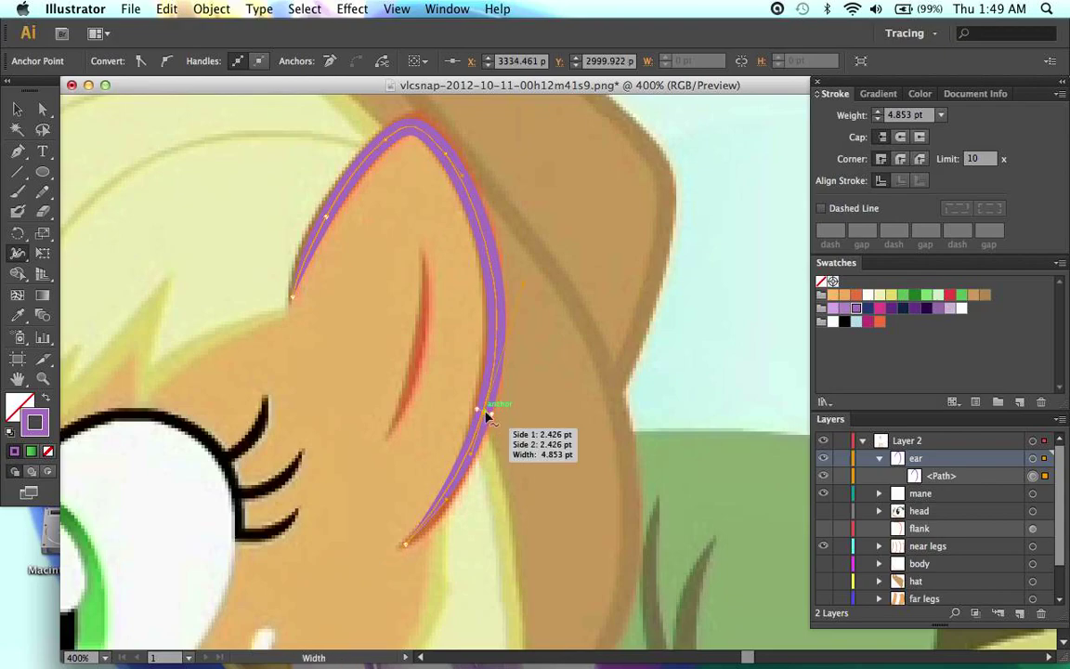
double_click(504, 405)
type("4")
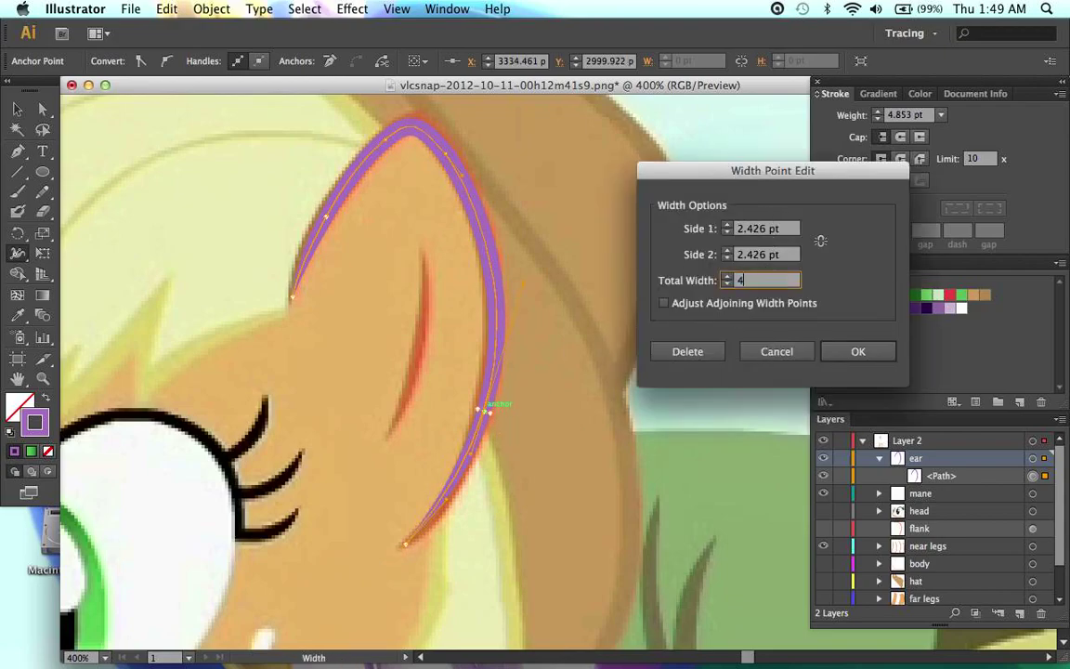
key("Tab")
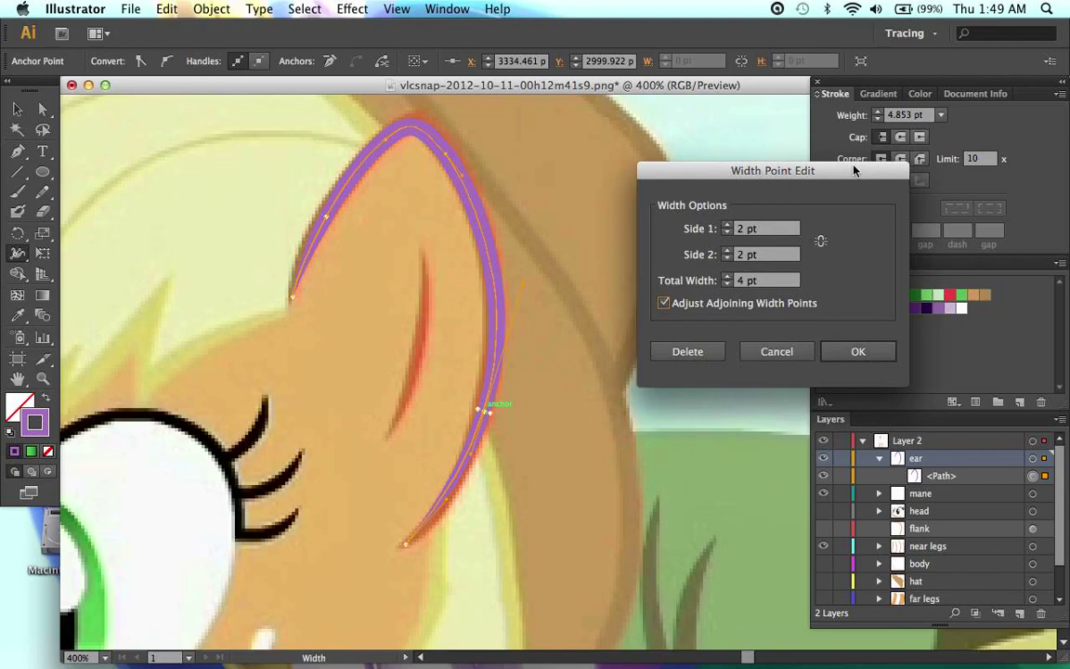
key("Tab")
left_click(853, 352)
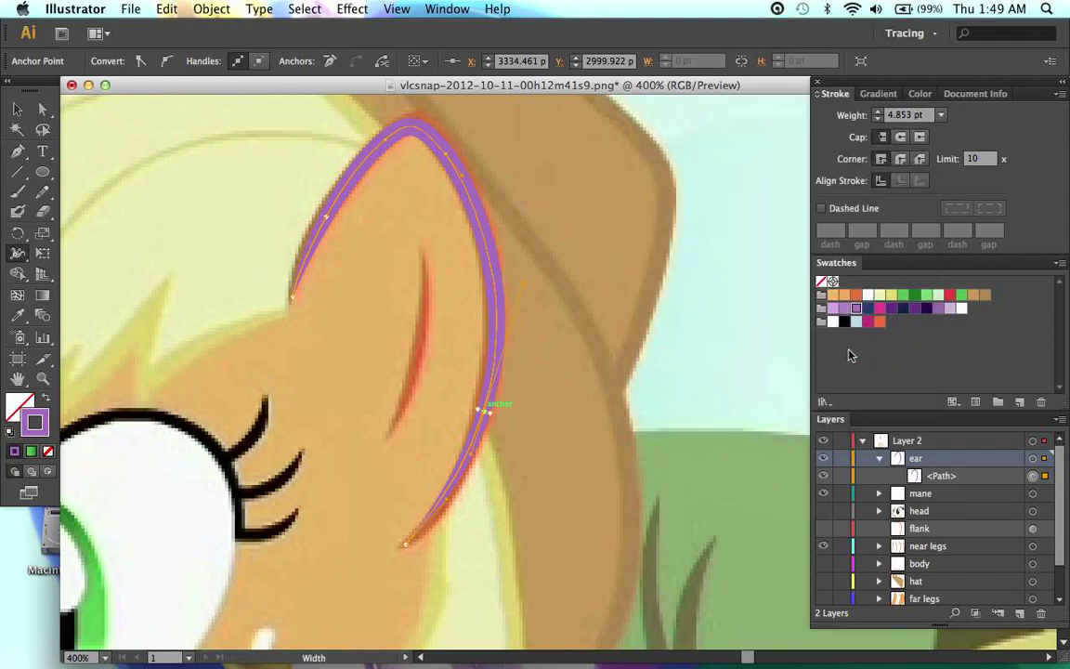
Step: Set the total stroke width to 4 pt at the anchor just behind the ear tip, adjusting adjoining width points
double_click(446, 160)
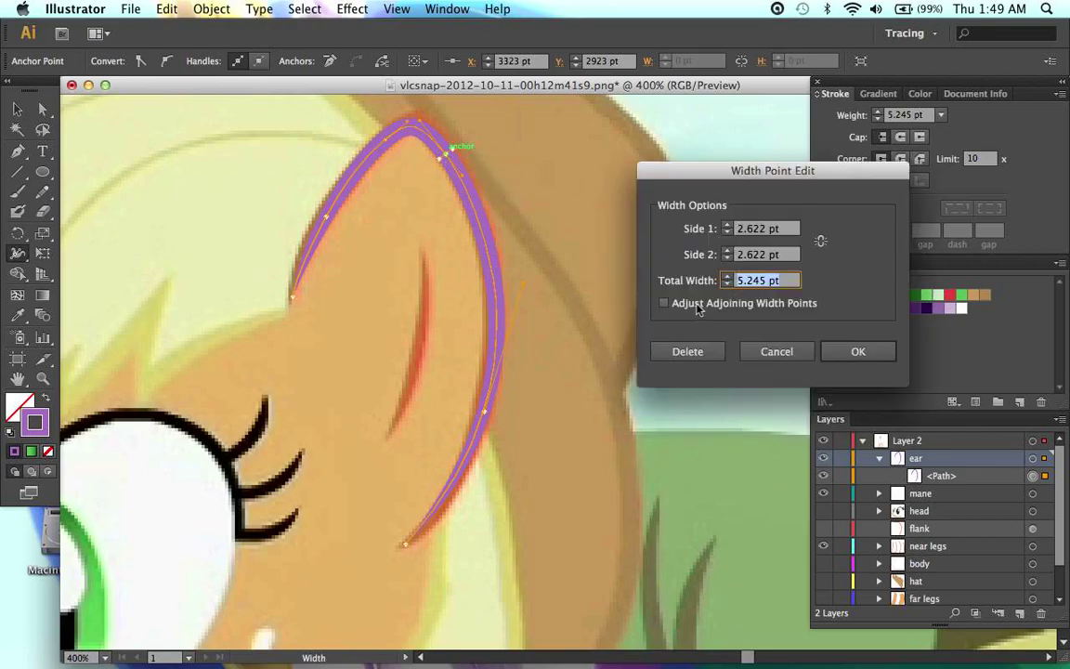
left_click(663, 303)
type("4")
key("Tab")
key("Return")
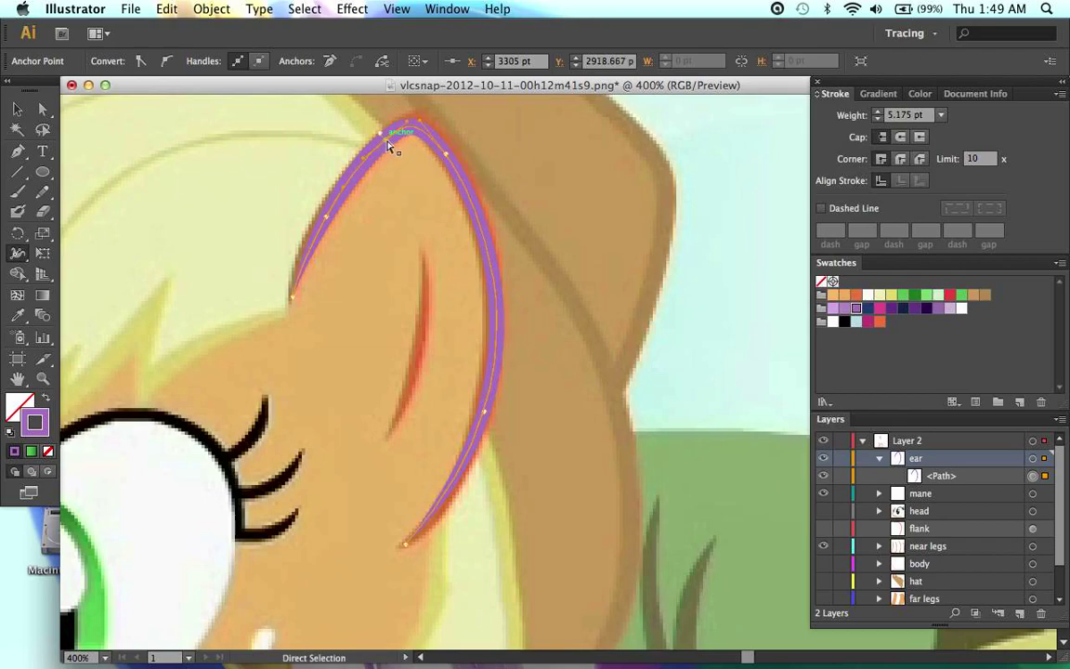
Step: Set the total stroke width to 4 pt at the anchor just in front of the ear tip, adjusting adjoining width points
double_click(394, 142)
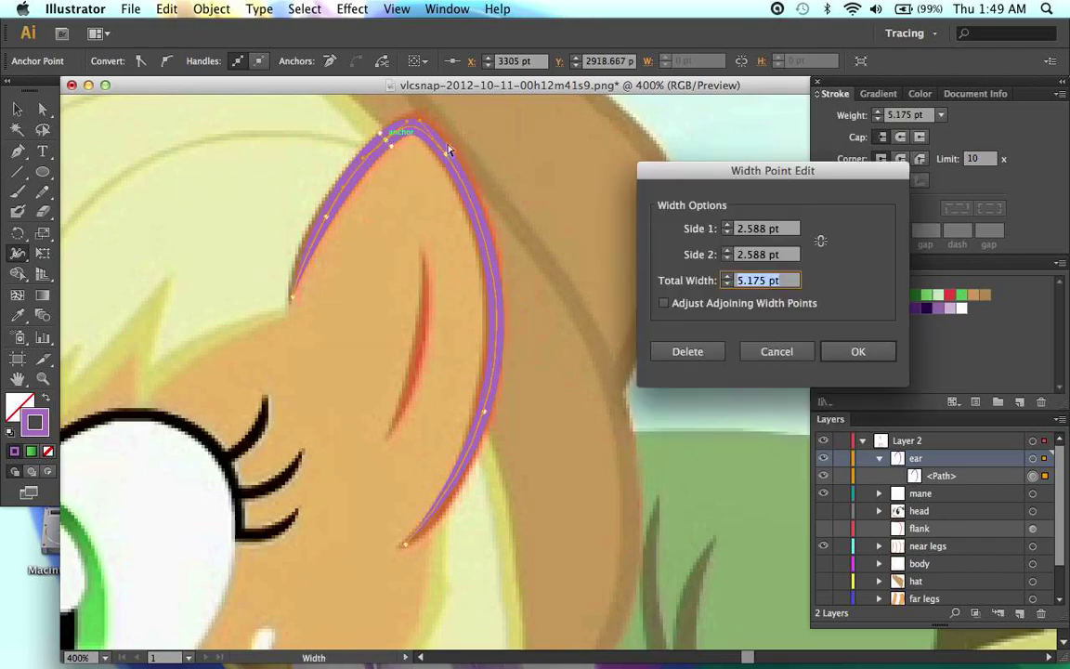
left_click(665, 303)
key("shift+Tab")
type("4")
left_click(848, 352)
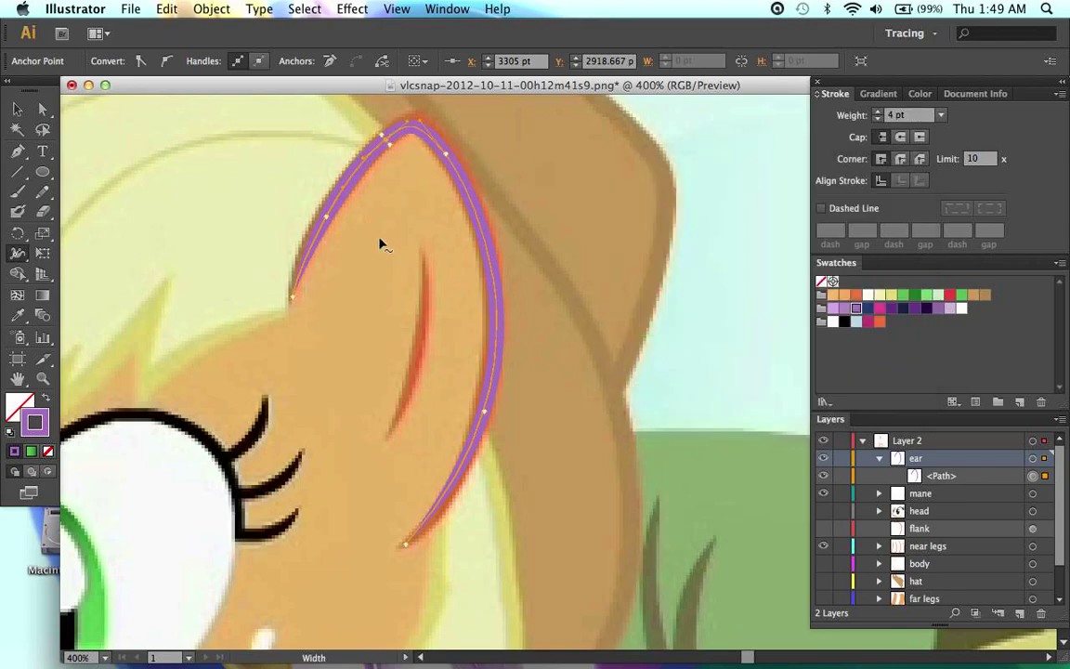
Step: Move the ear outline's lower end anchor onto the end of the reference line and adjust its handle to follow the curve
left_click(326, 218, "super")
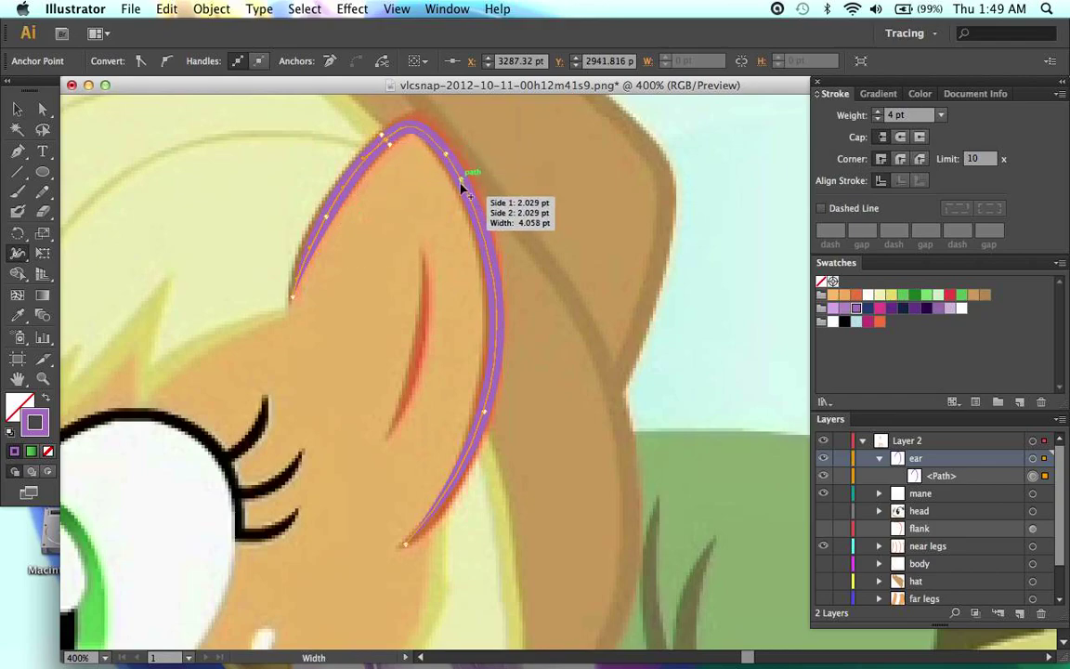
key("super+equal")
scroll(482, 416, "down", 5)
scroll(483, 416, "left", 3)
left_click(483, 411, "super")
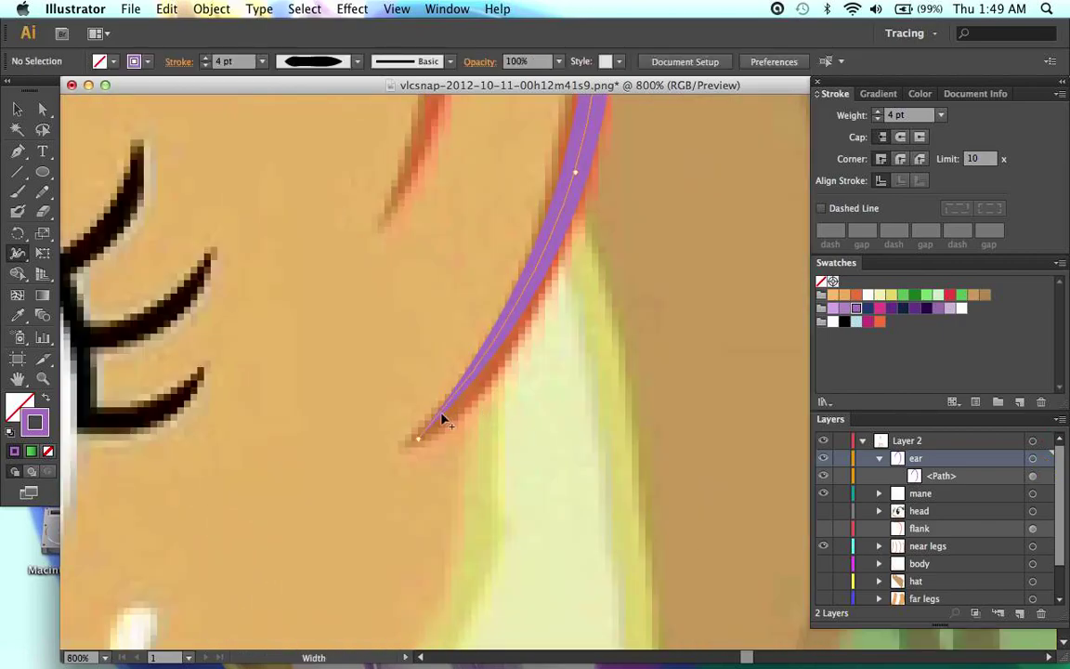
key("a")
left_click(418, 442)
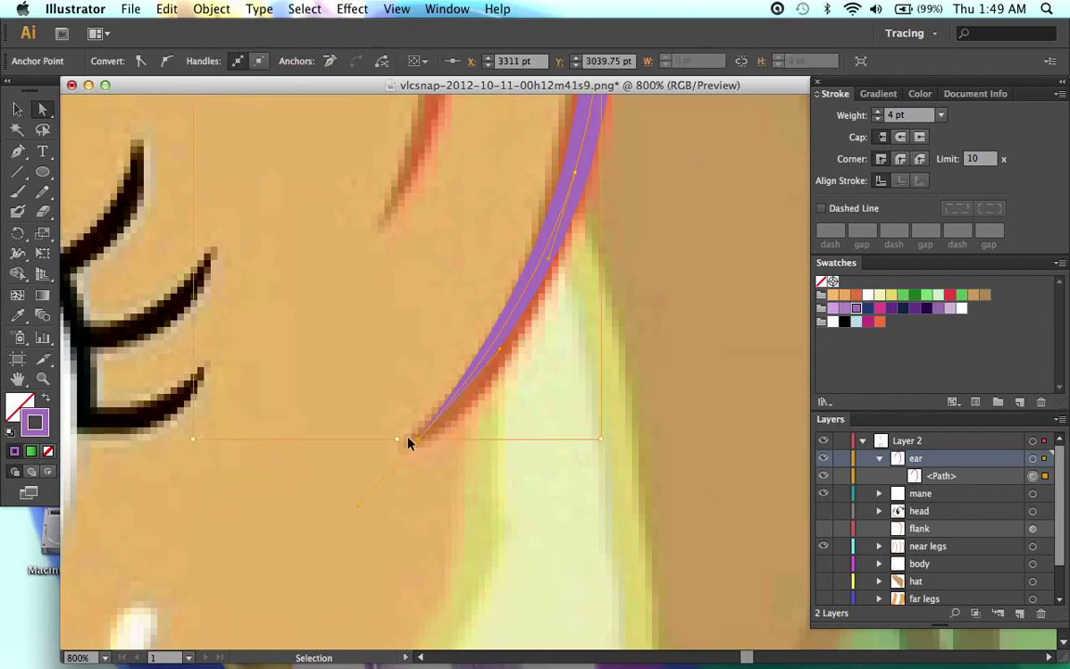
left_click_drag(418, 442, 414, 449)
left_click_drag(499, 361, 501, 359)
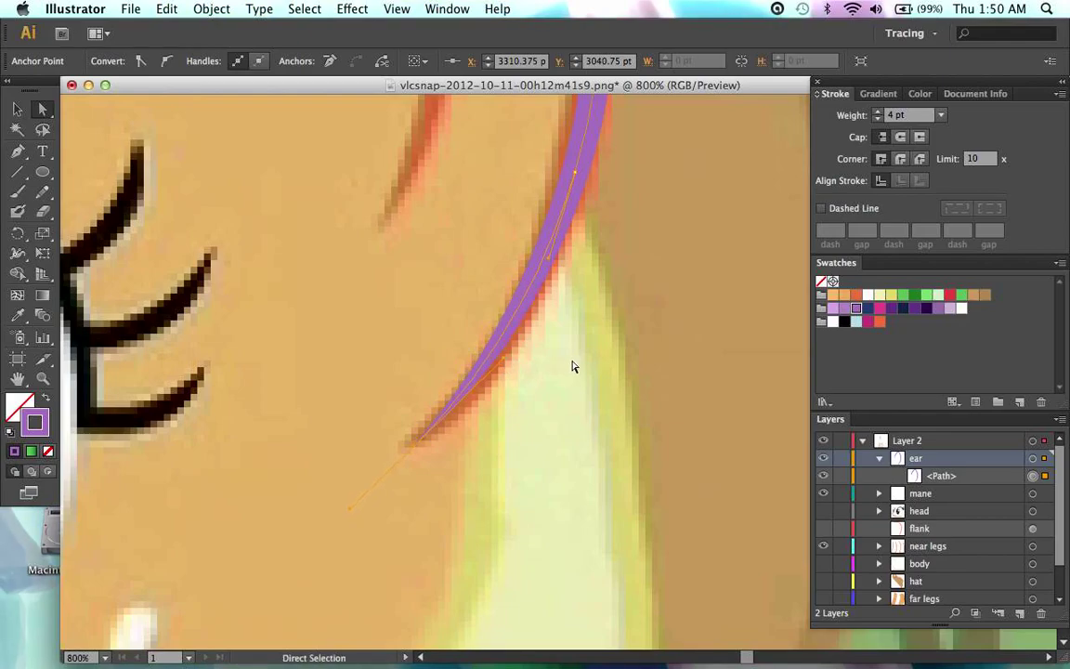
Step: Examine the tapered ear outline with the reference Layer 1 hidden, and show the layer again
left_click(651, 364)
scroll(850, 483, "down", 2)
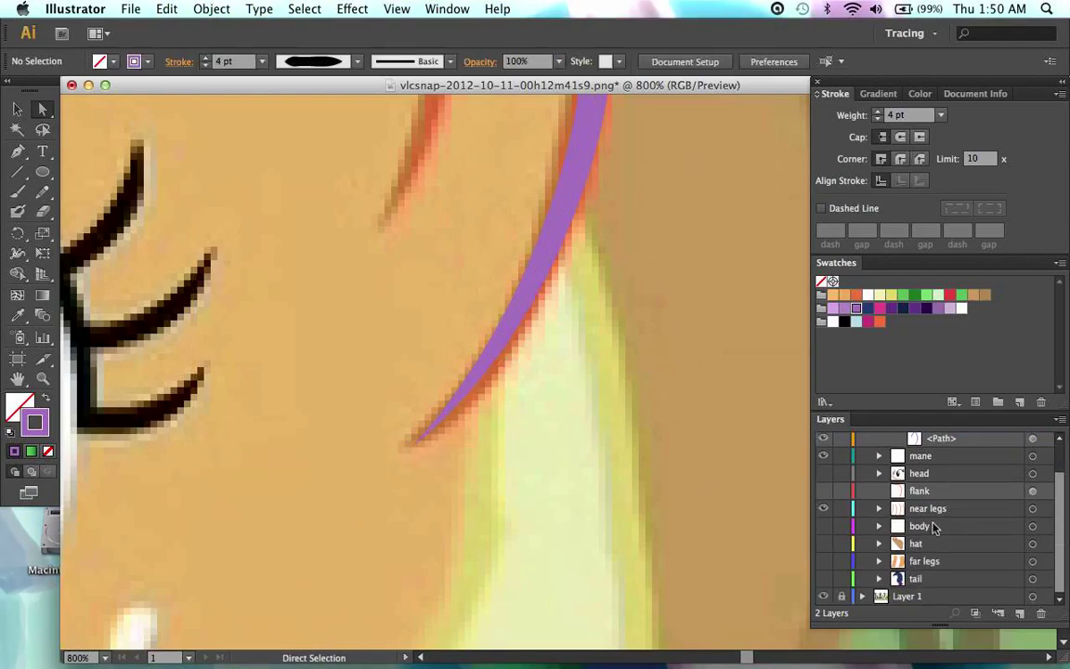
left_click(824, 595)
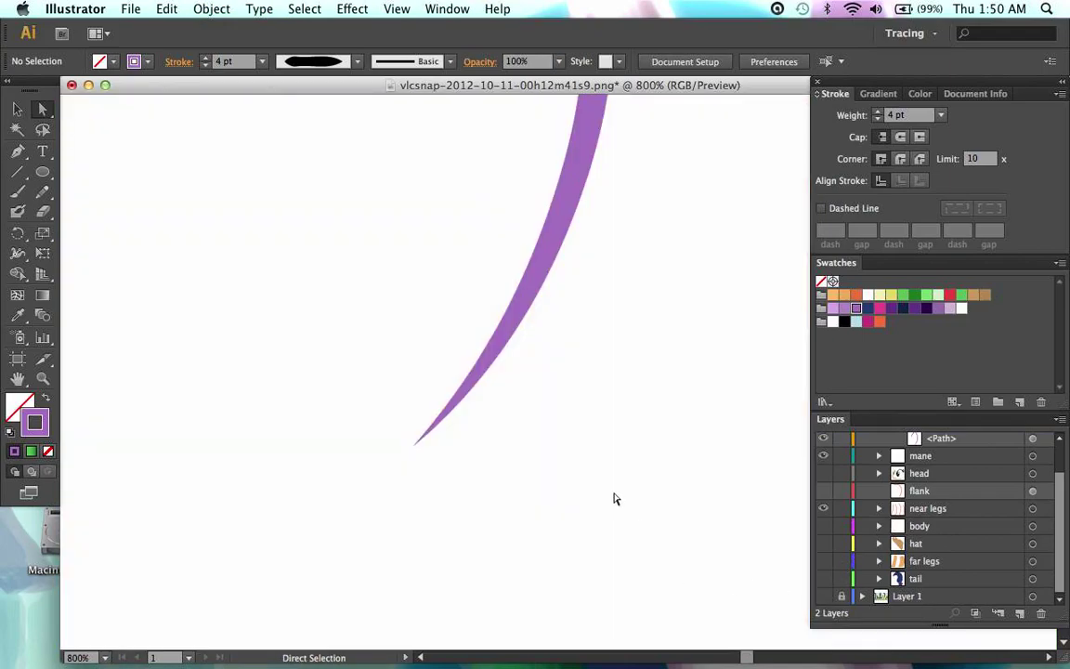
scroll(614, 498, "up", 2)
scroll(485, 402, "up", 1)
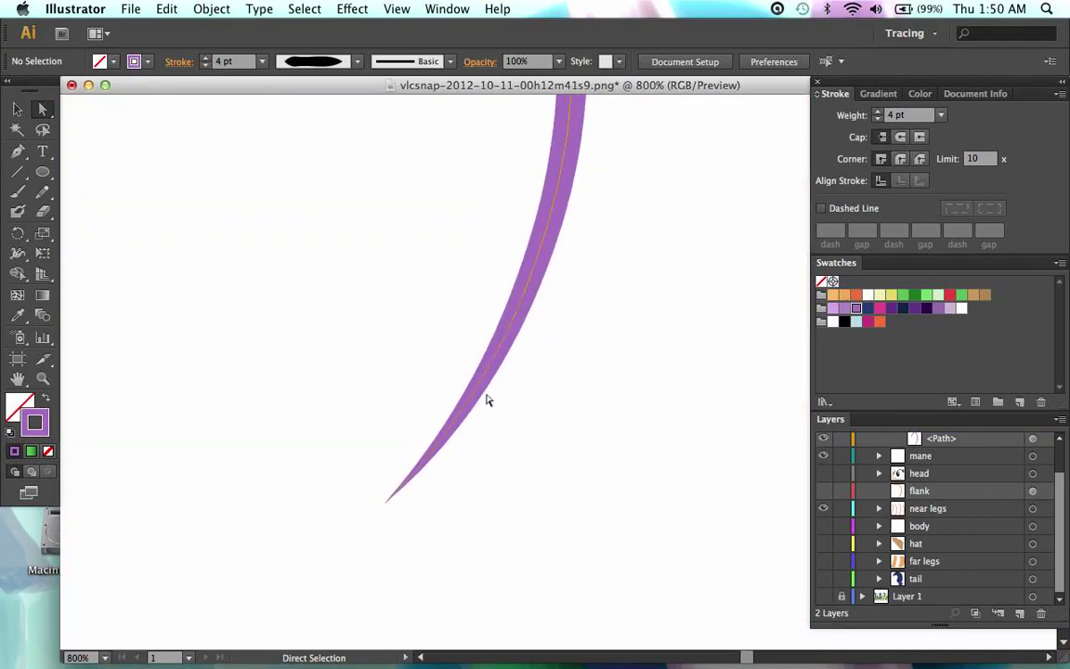
scroll(486, 400, "up", 6)
scroll(486, 400, "left", 1)
scroll(486, 399, "down", 2)
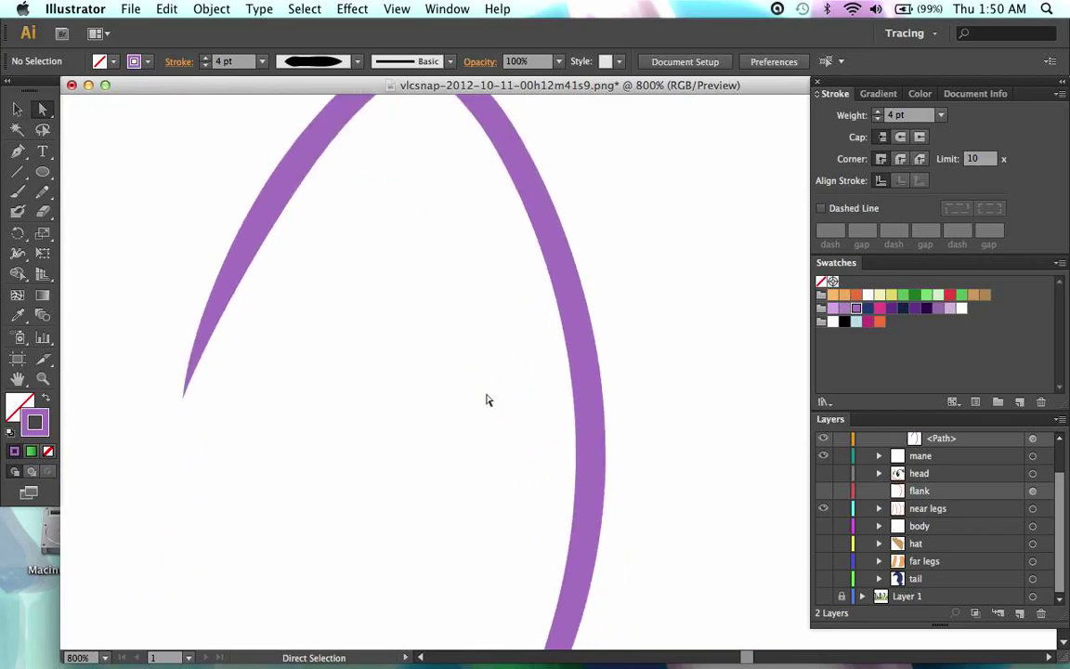
scroll(487, 400, "down", 5)
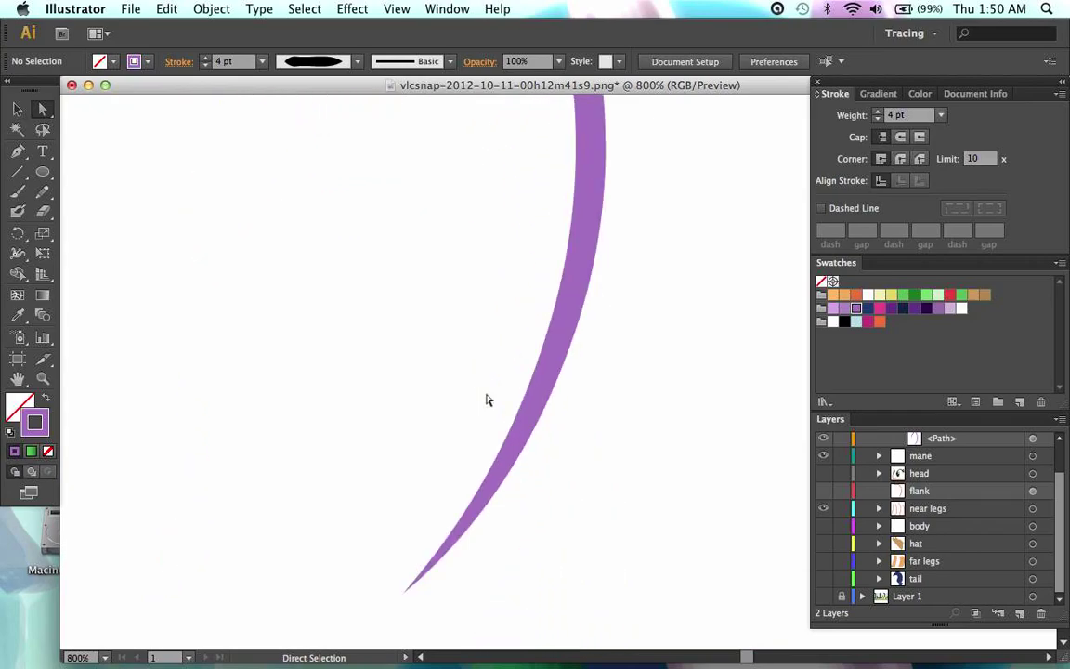
left_click(823, 595)
key("super+minus")
key("super+minus")
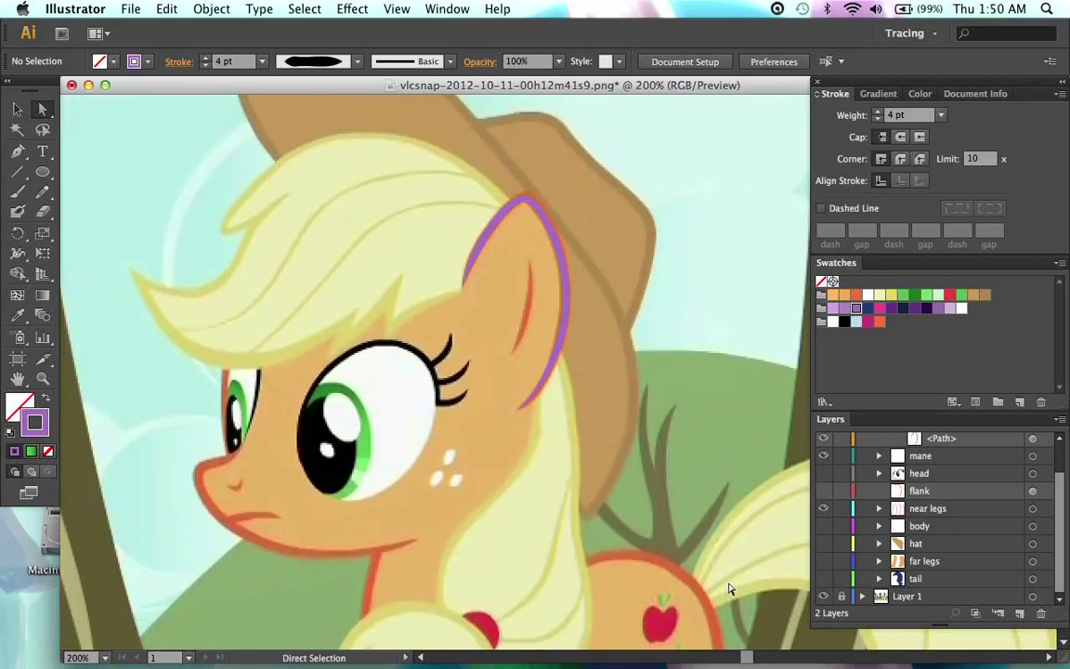
scroll(1065, 509, "up", 2)
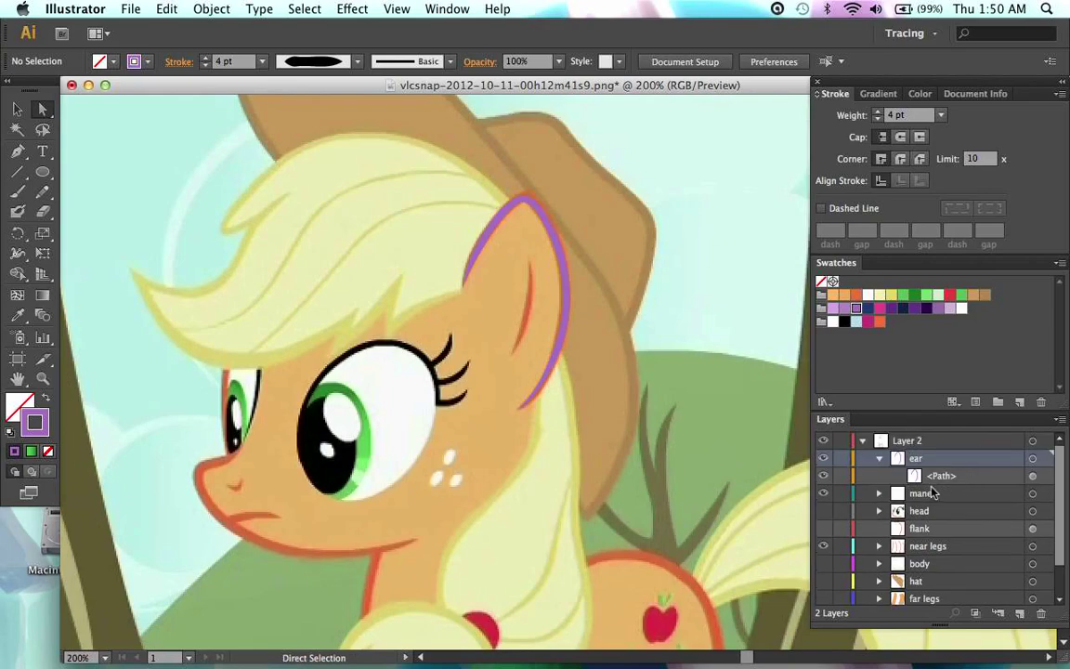
Step: Recolour the ear outline's purple stroke with the orange-red outline swatch and deselect it
left_click(1032, 475)
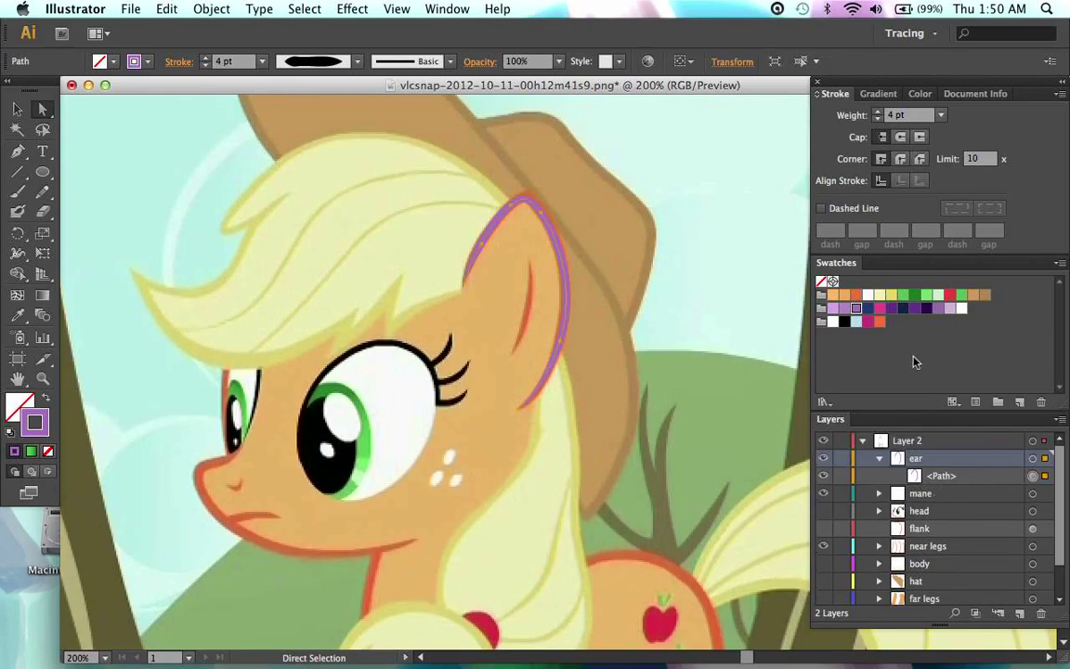
left_click(854, 296)
left_click(576, 411)
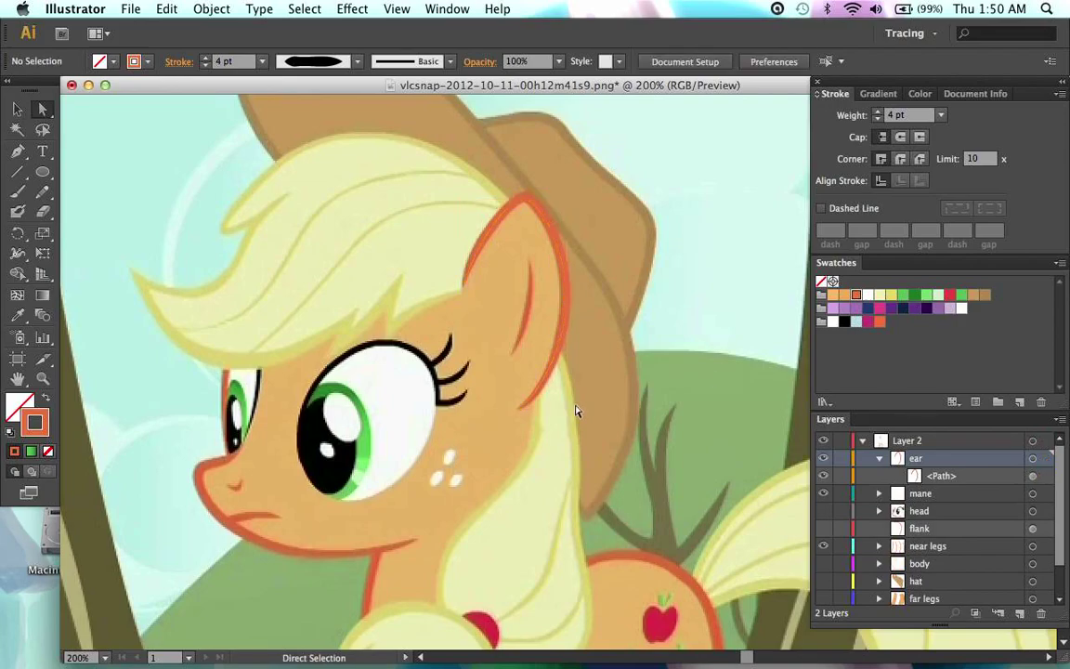
Step: Draw the inner-ear crease as a curved Pen path with an orange-red stroke and no fill, following the reference line
key("v")
key("a")
key("shift+x")
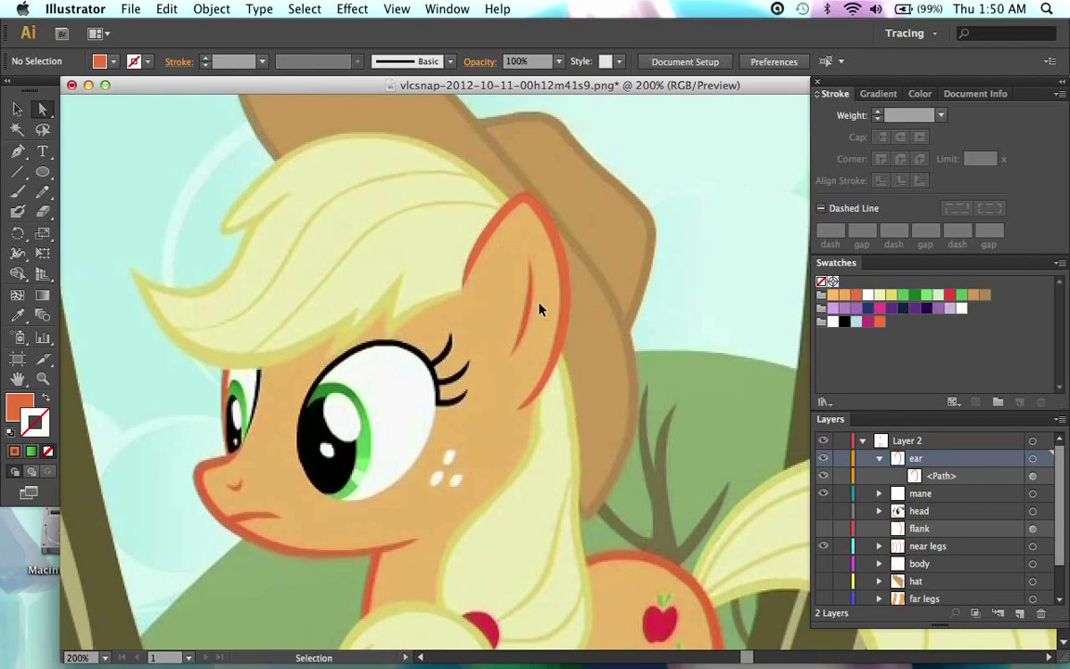
scroll(540, 310, "up", 2)
key("p")
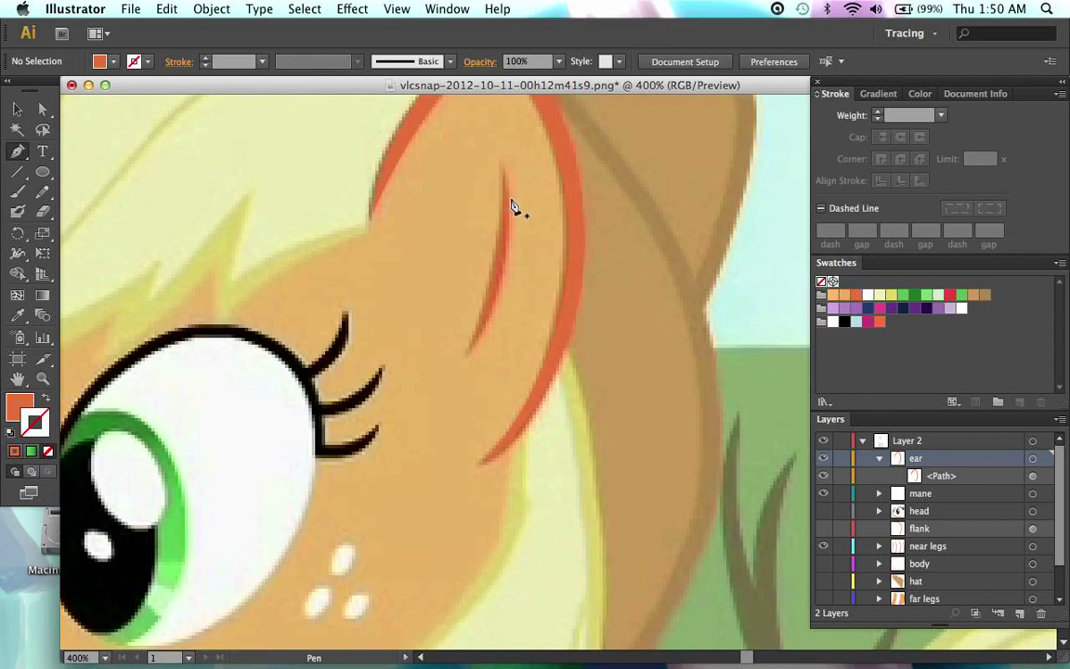
key("shift+x")
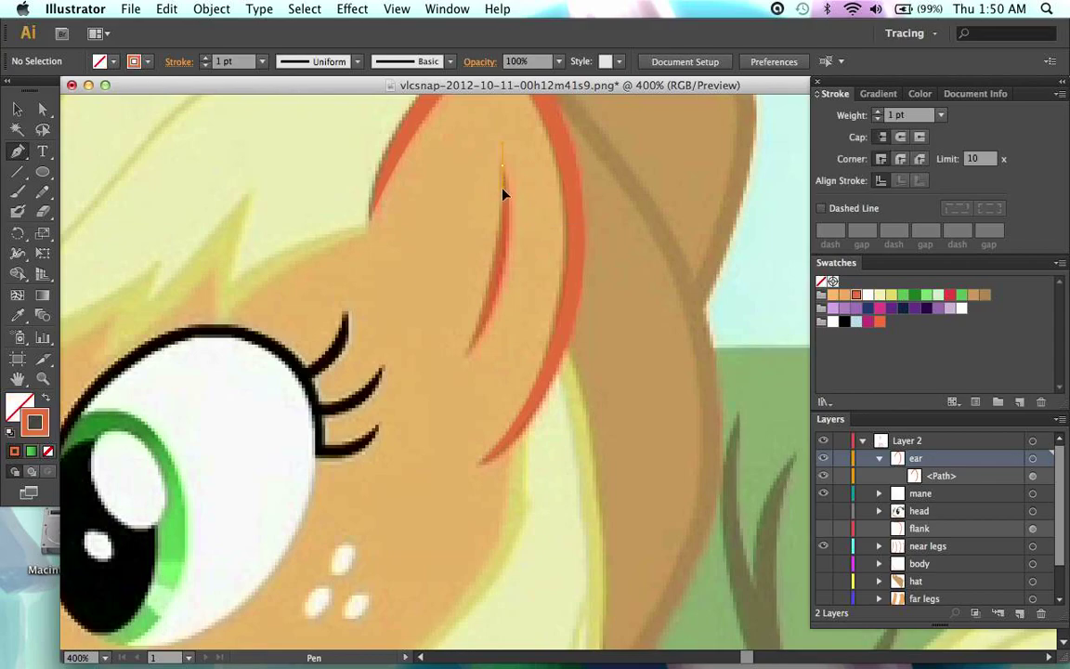
left_click_drag(510, 214, 447, 384)
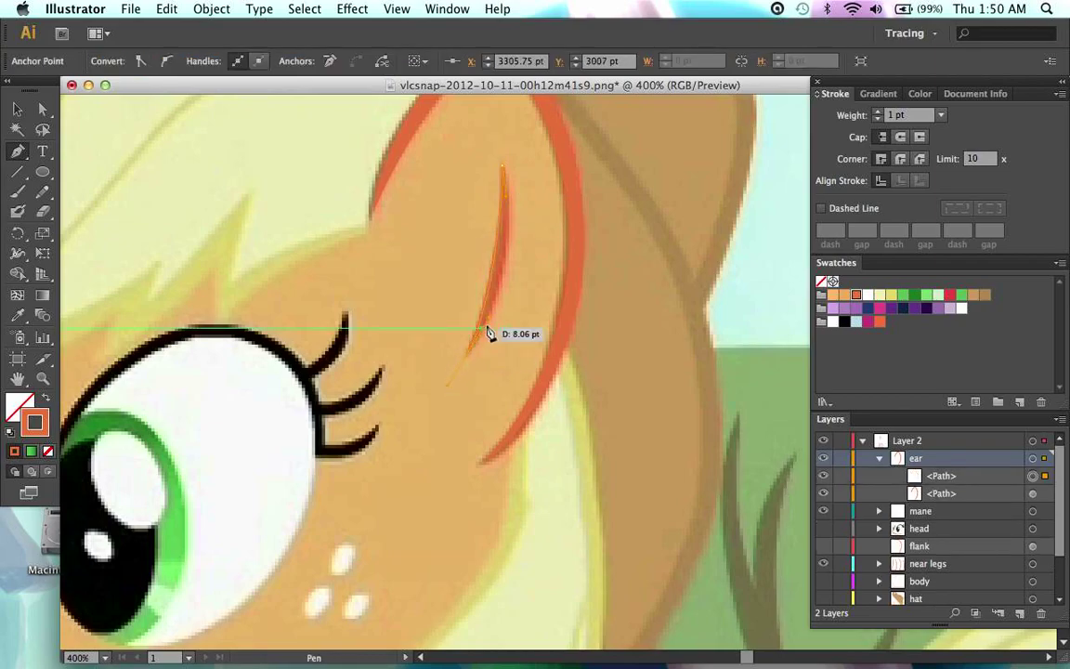
left_click_drag(507, 200, 510, 229)
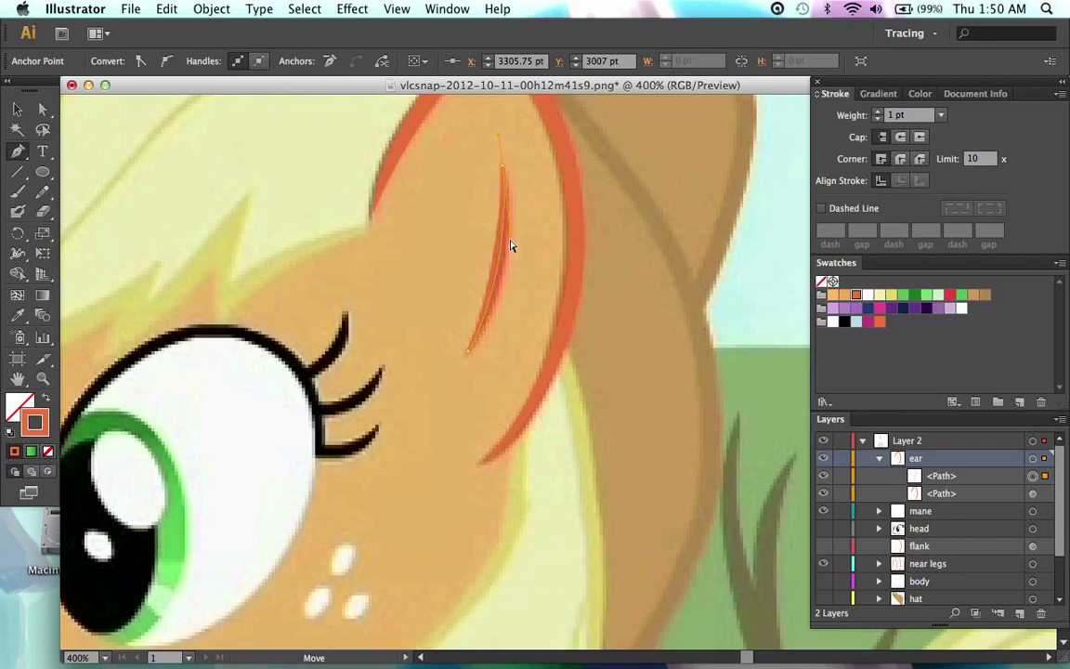
Step: Give the inner-ear crease a 4 pt stroke with the lens-shaped width profile that tapers at both ends
left_click(940, 114)
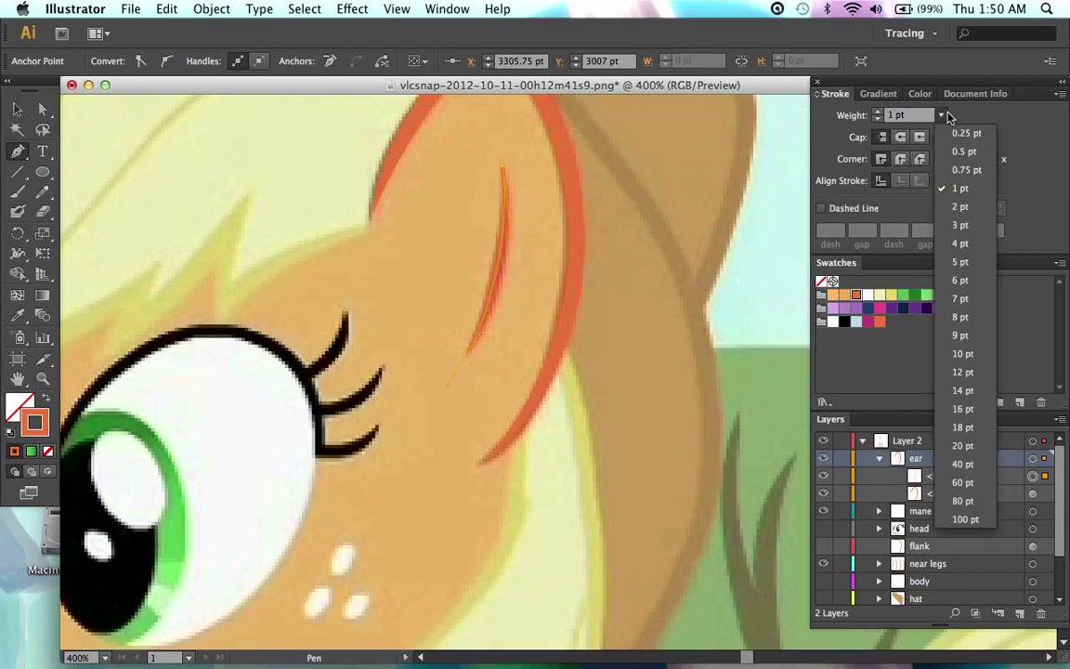
left_click(961, 244)
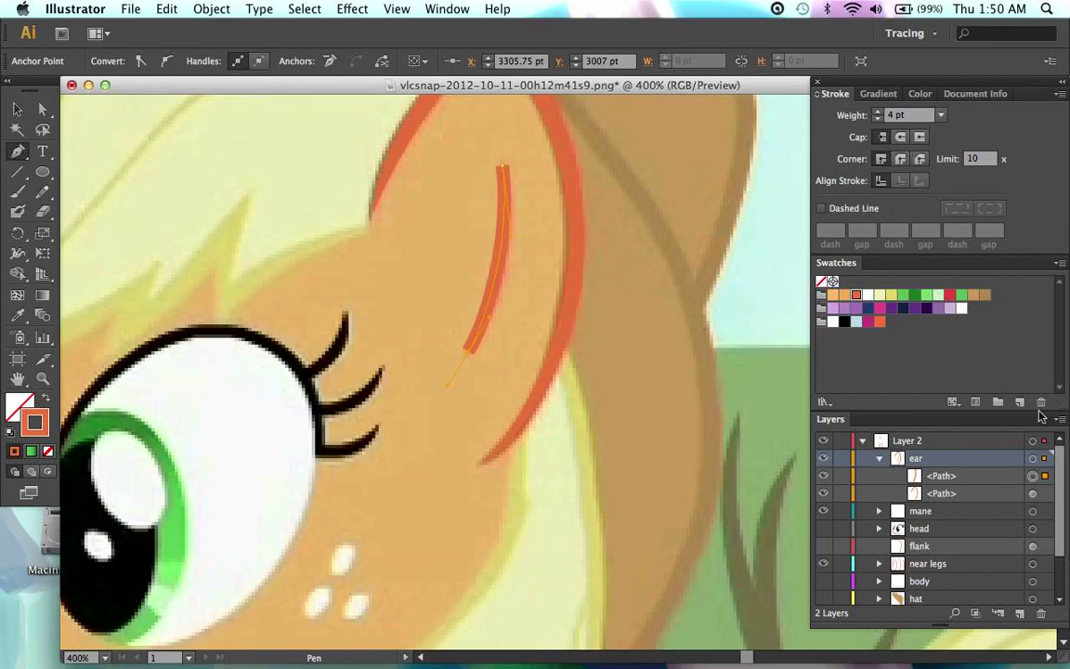
left_click(1033, 477)
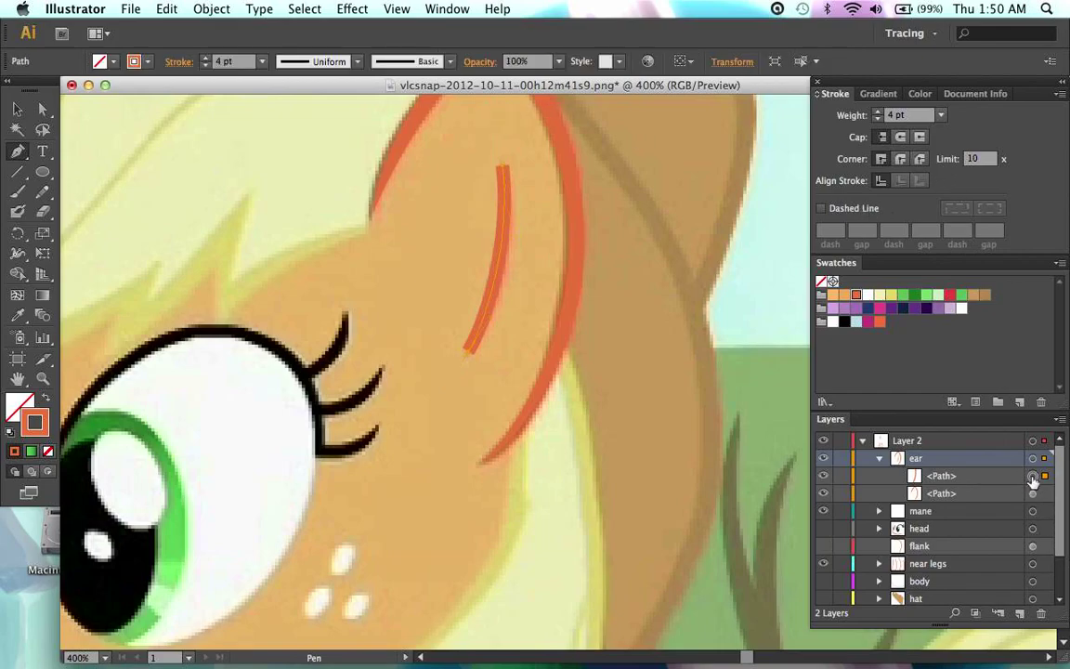
left_click(356, 61)
left_click(354, 67)
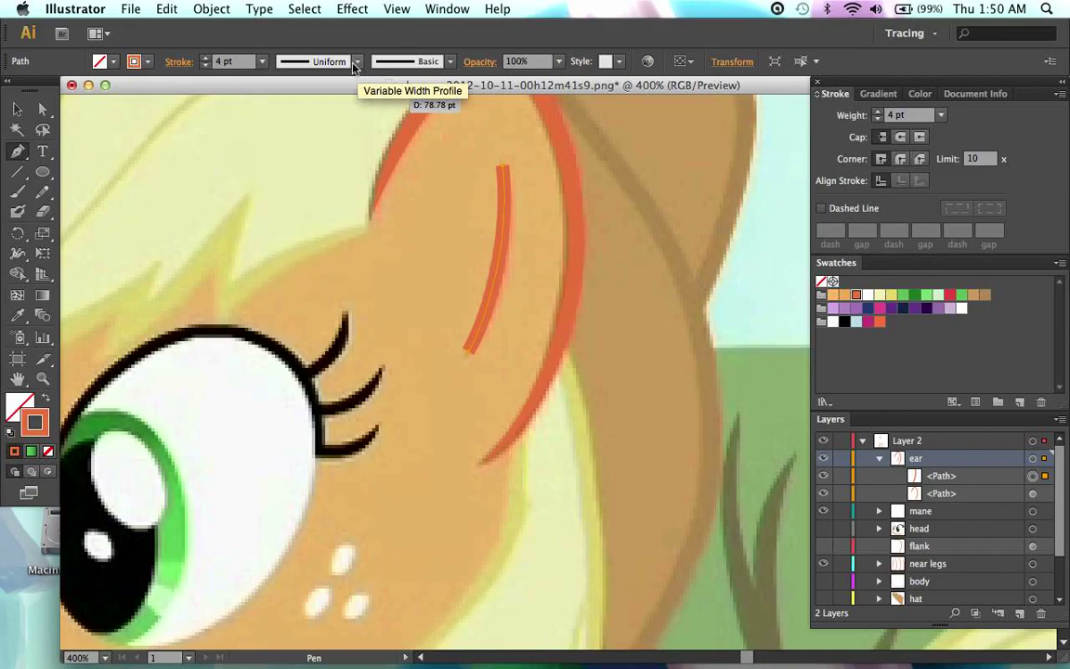
left_click(819, 96)
left_click(820, 97)
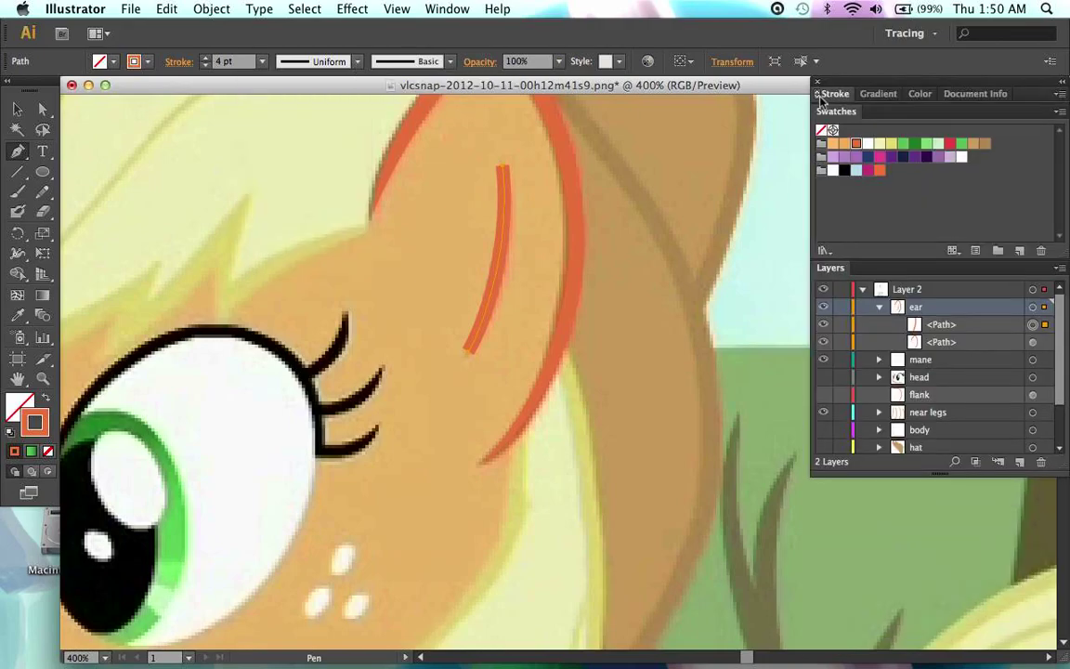
left_click(819, 96)
left_click(953, 348)
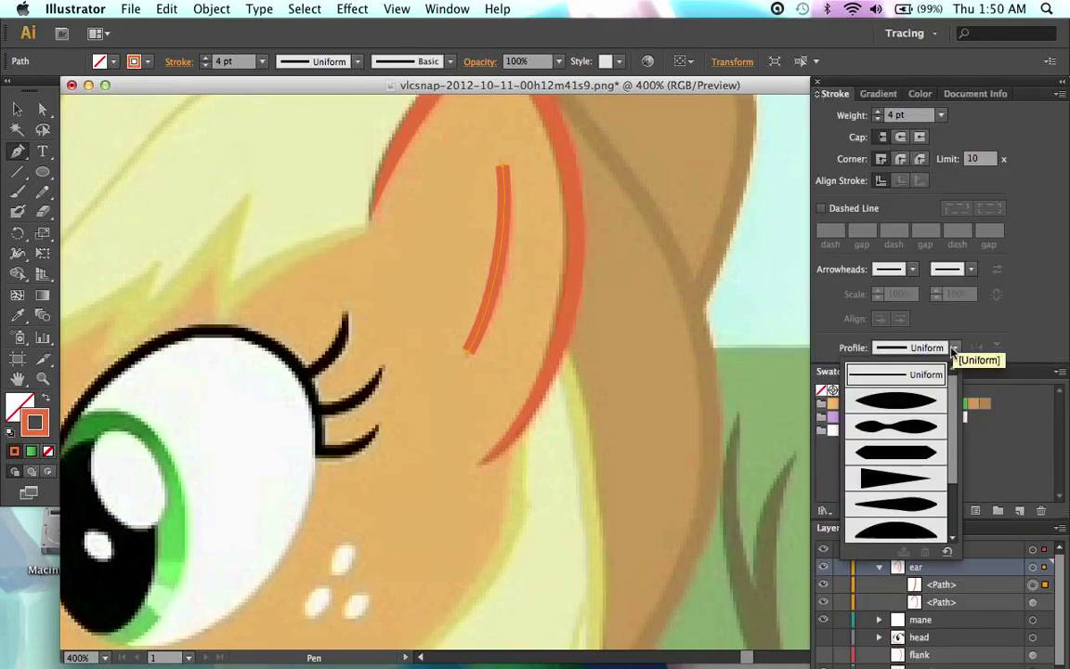
left_click(916, 401)
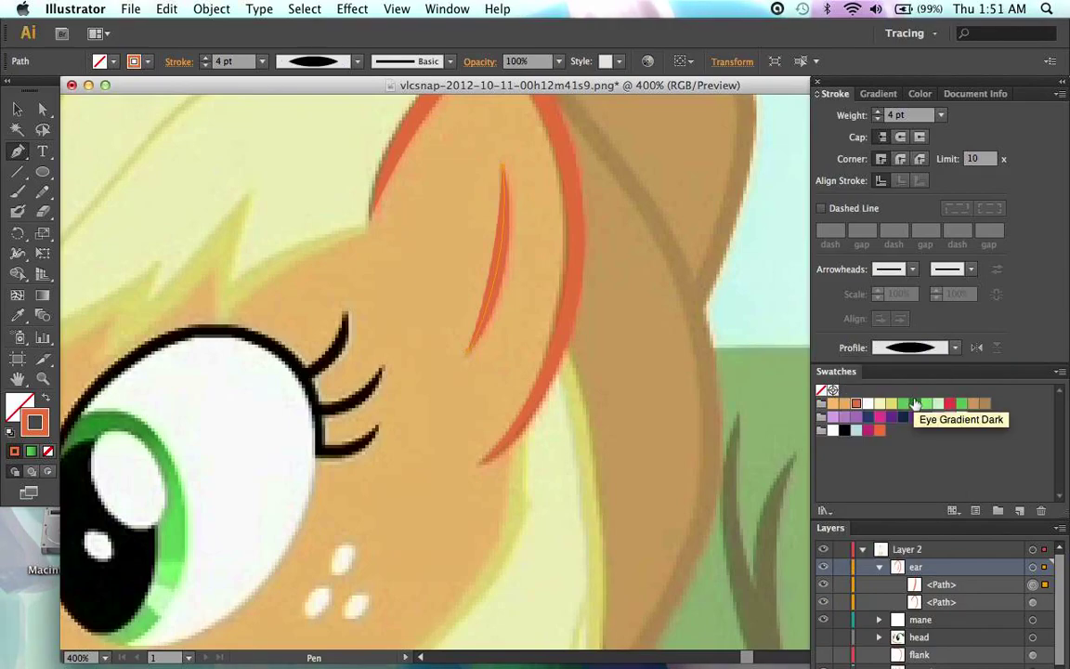
left_click(668, 244, "super")
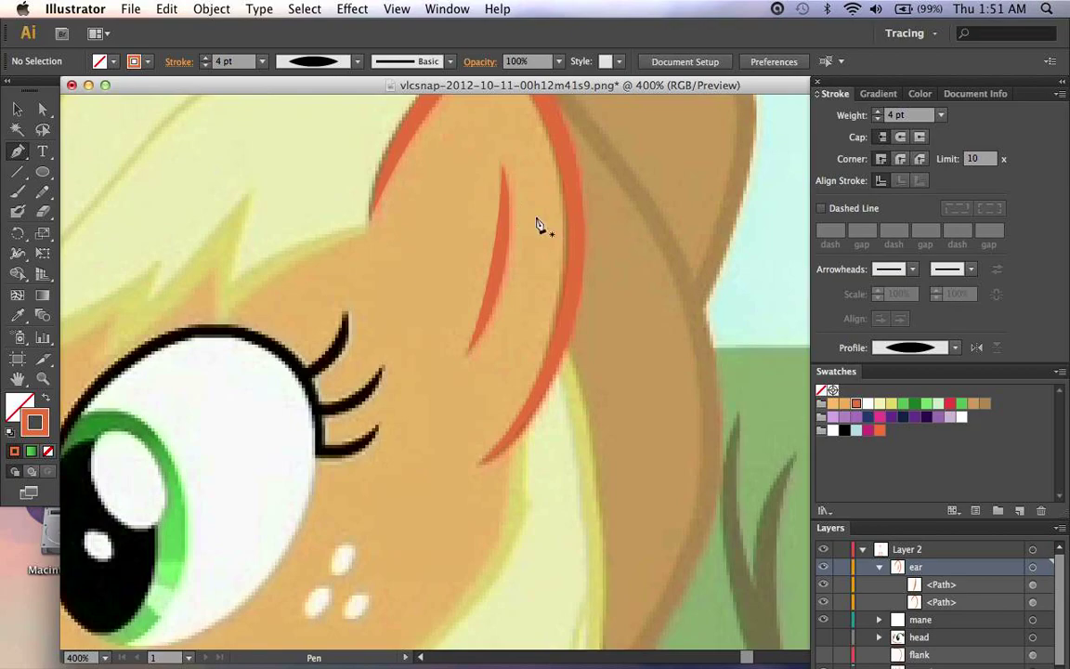
scroll(627, 311, "down", 5)
scroll(620, 313, "down", 2)
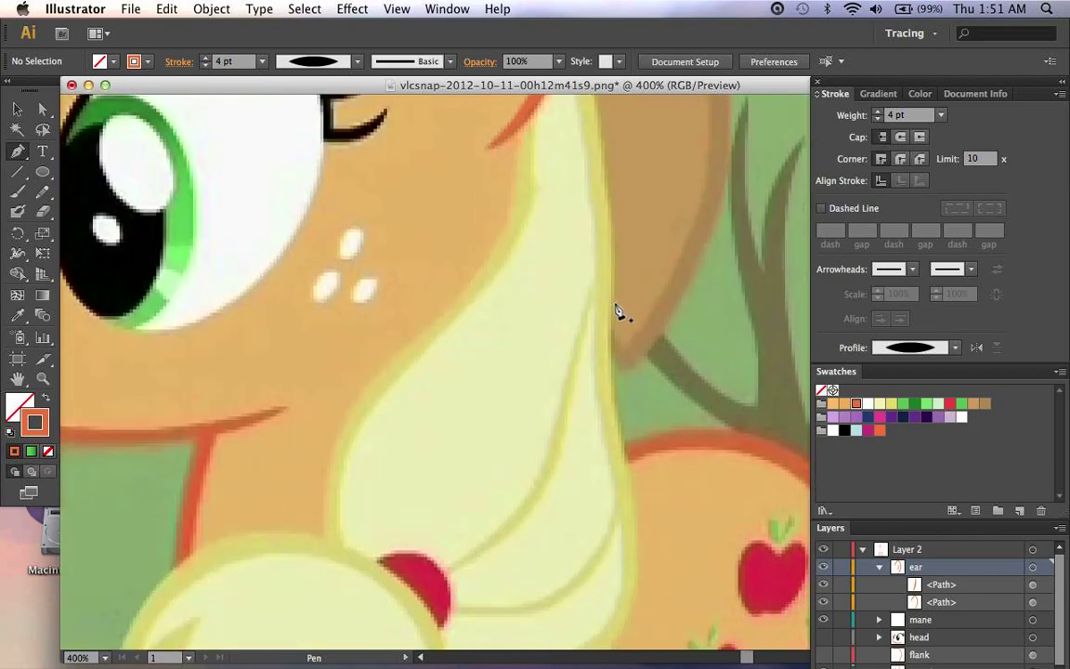
scroll(698, 382, "up", 5)
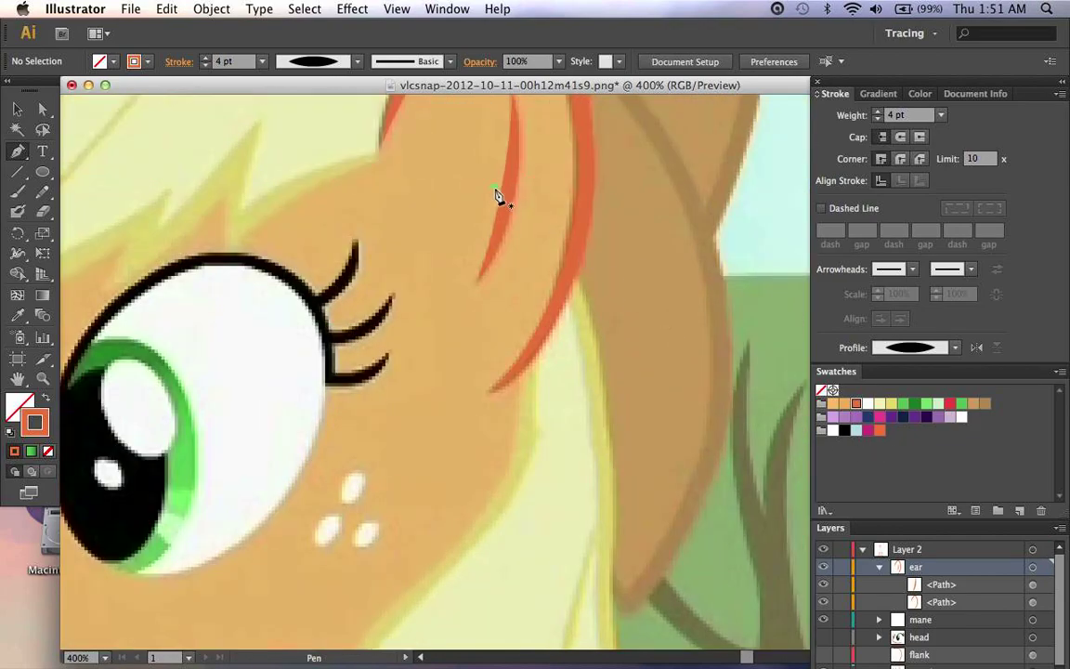
scroll(509, 198, "left", 10)
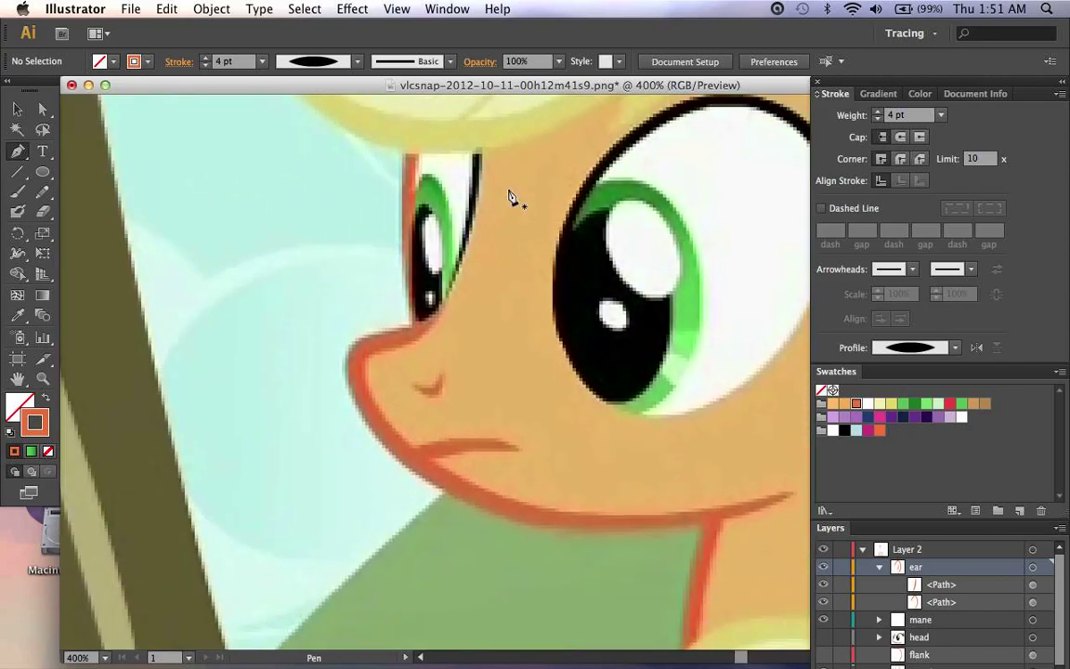
scroll(439, 404, "right", 3)
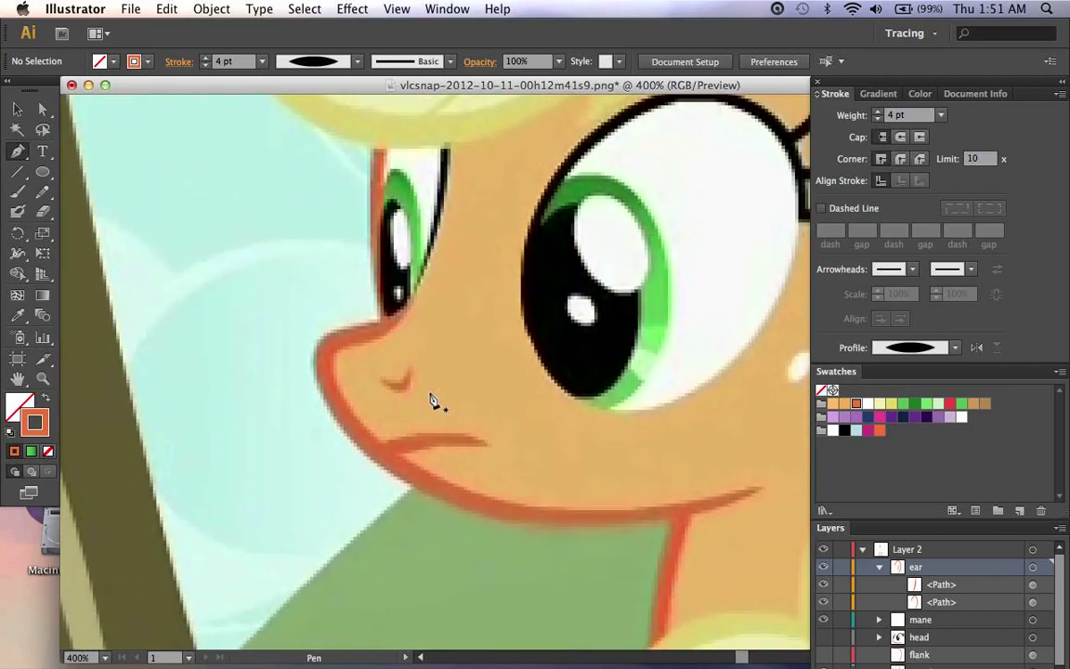
scroll(416, 388, "right", 10)
scroll(418, 390, "up", 6)
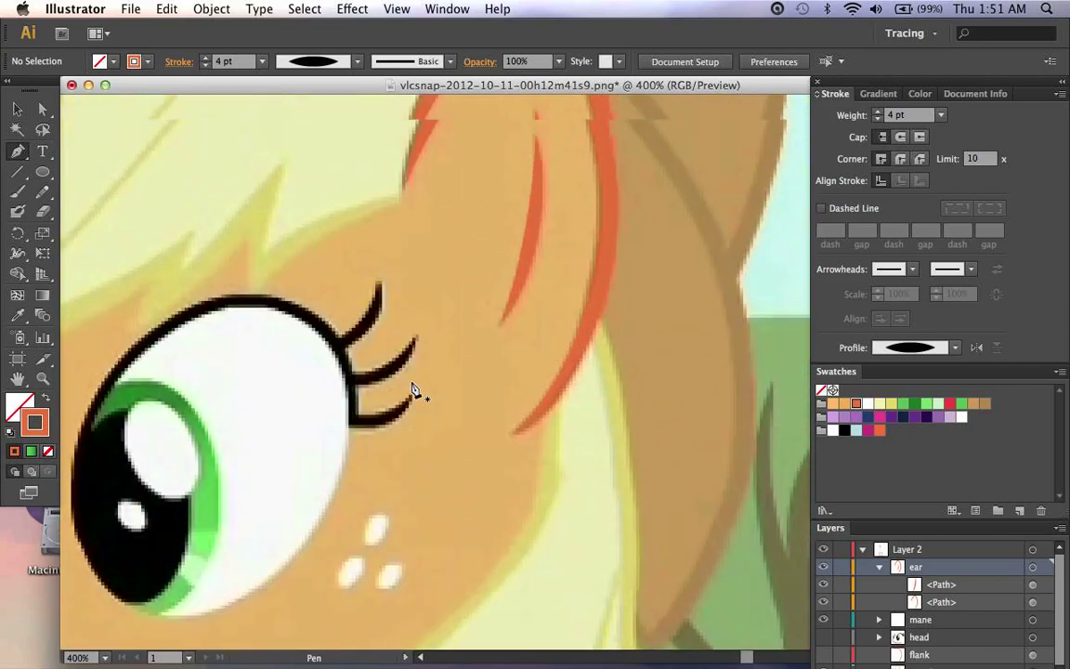
Step: Collapse the ear layer and make the hidden tail, far legs, hat, body, flank and head layers visible
left_click(879, 566)
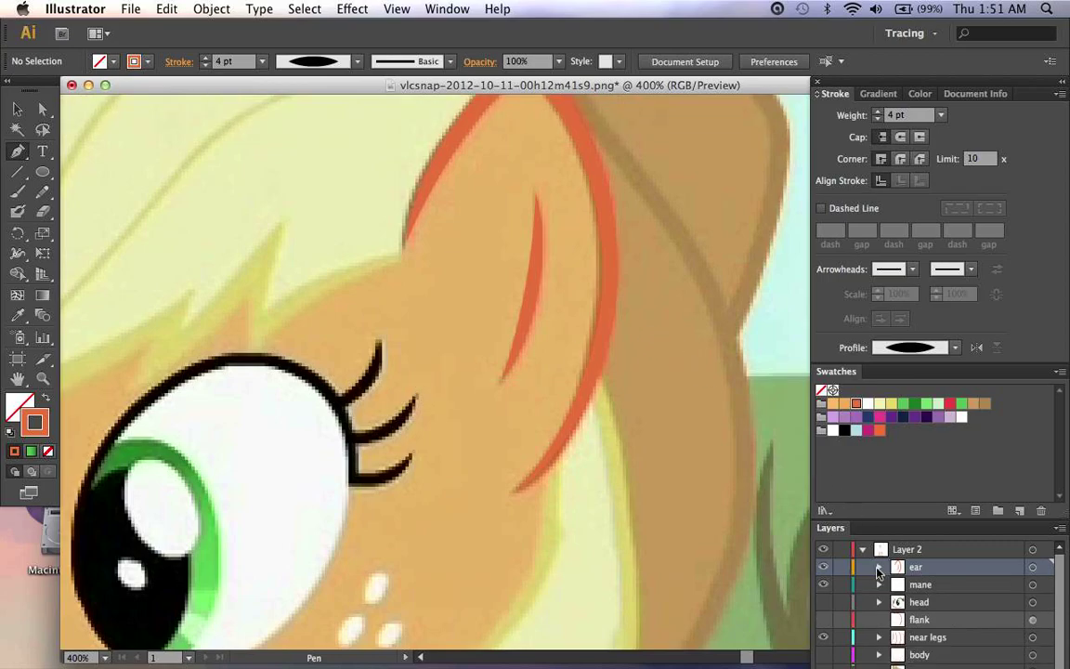
key("super+0")
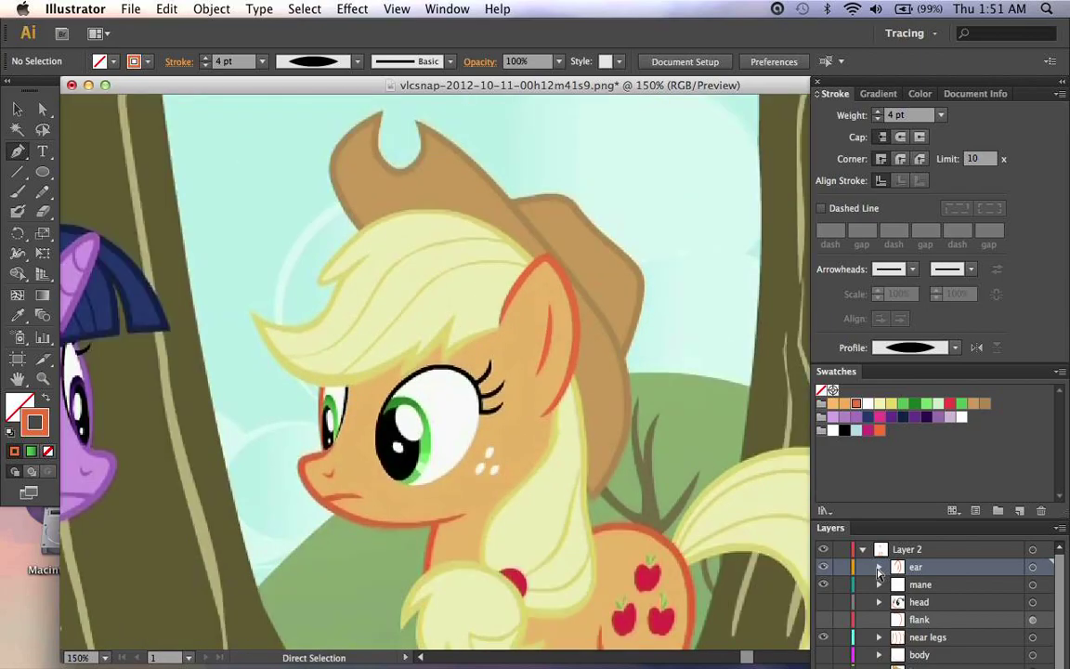
scroll(881, 572, "down", 1)
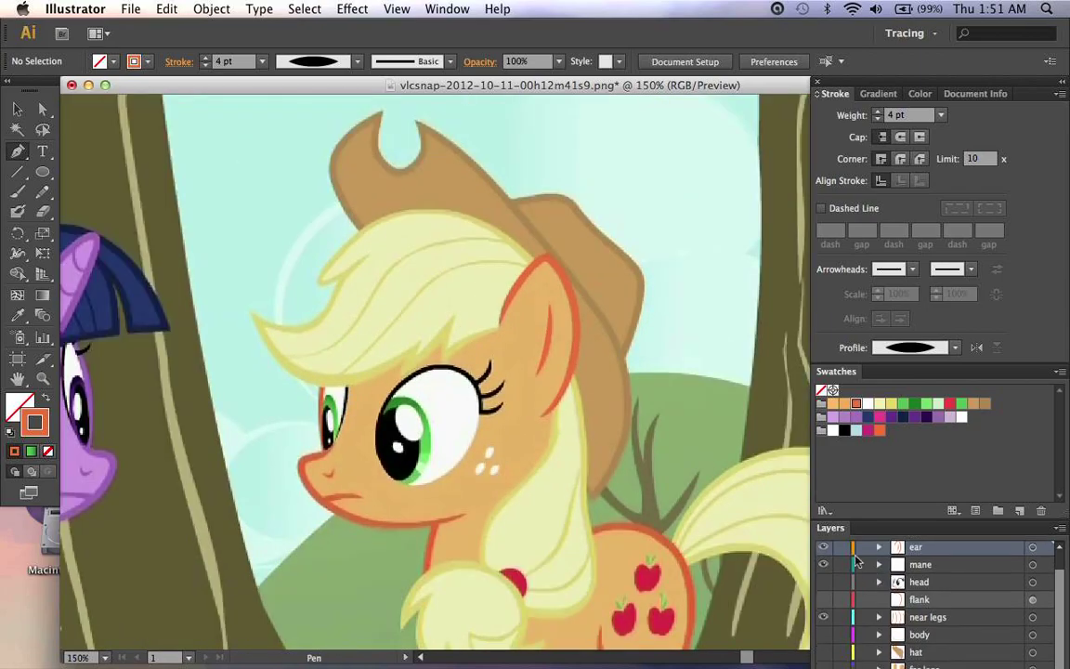
left_click(816, 94)
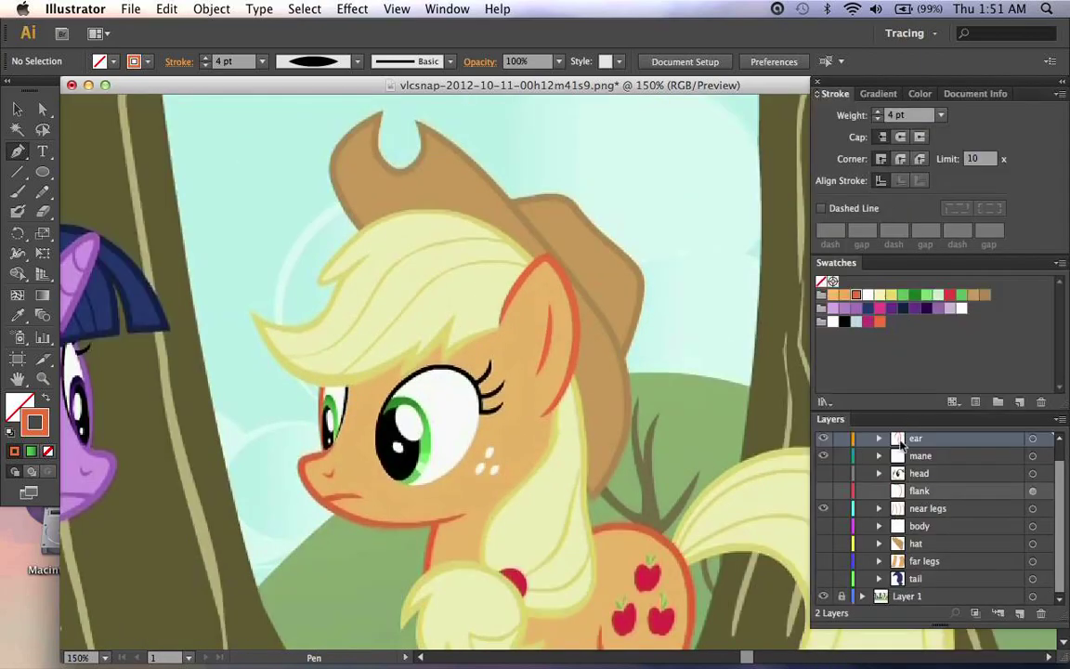
left_click(824, 577)
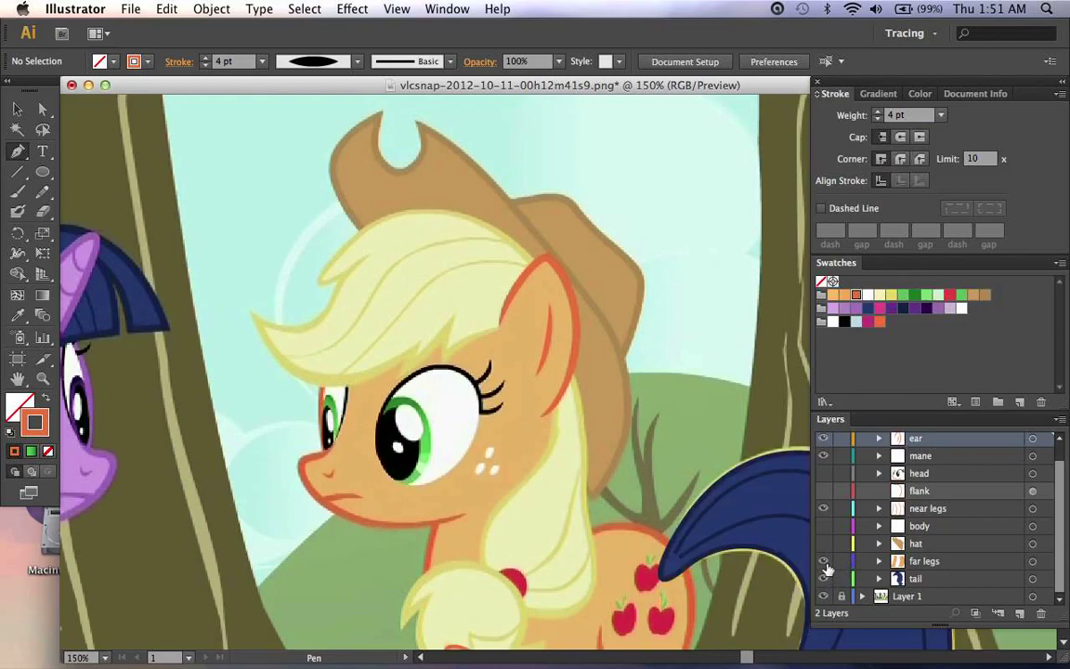
left_click_drag(824, 546, 824, 473)
scroll(920, 491, "up", 1)
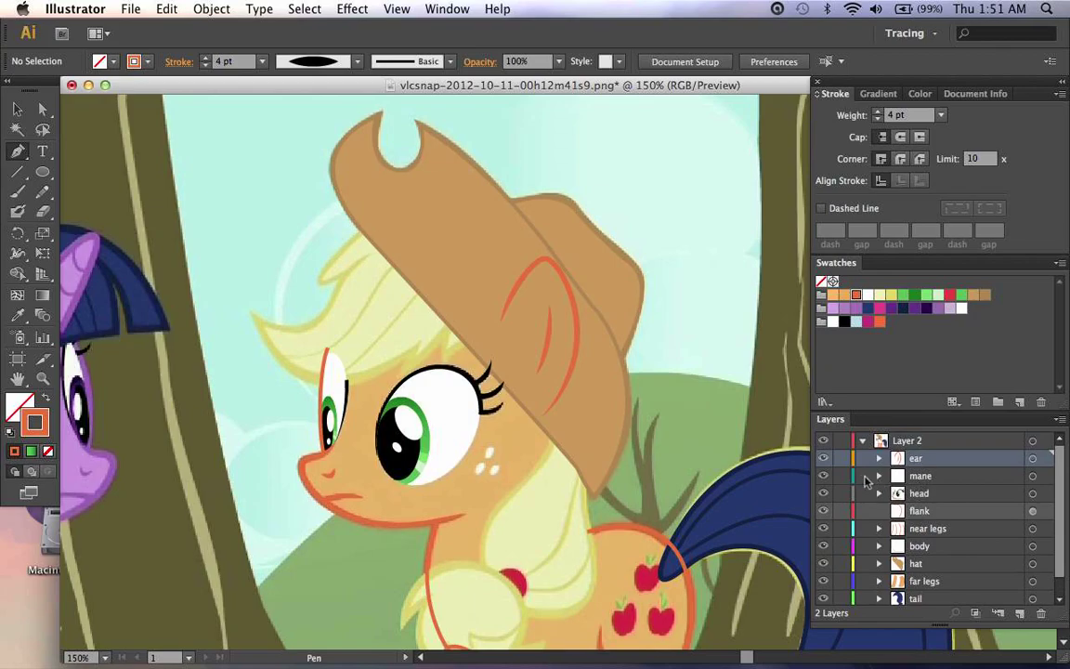
Step: Make the ponytail, lower mane and bangs sublayers inside the mane layer visible
key("super+minus")
key("super+minus")
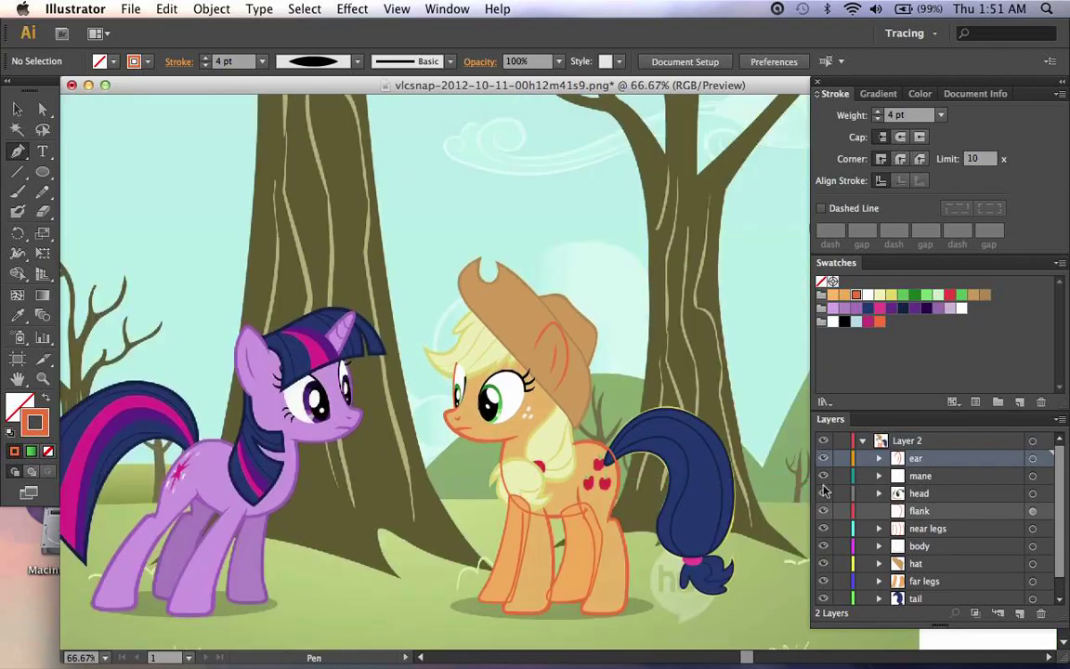
left_click(878, 475)
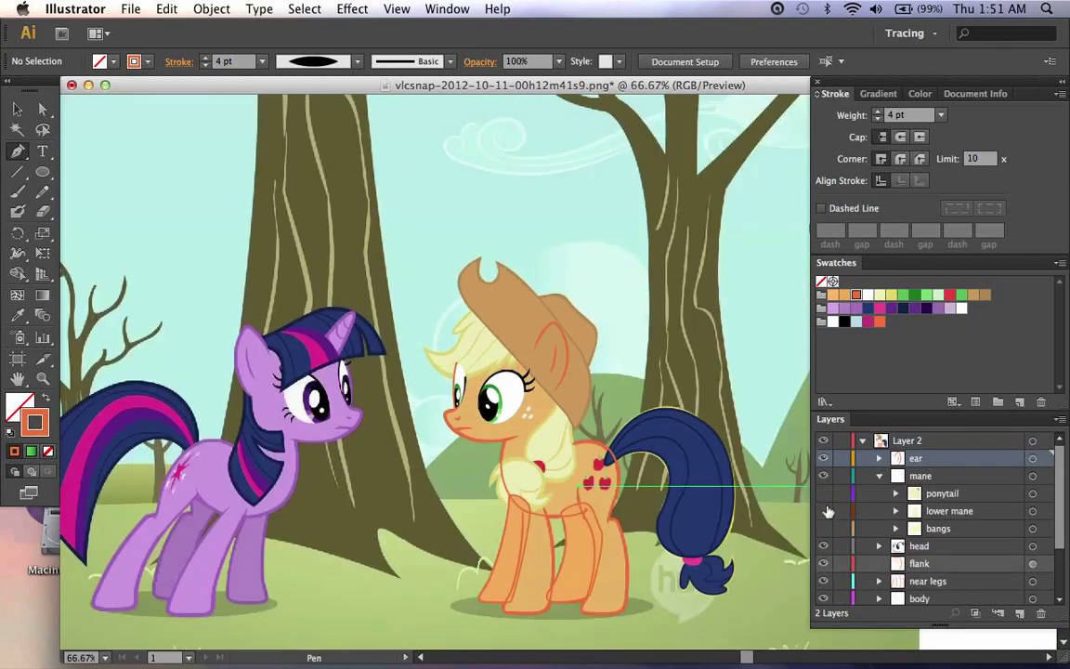
left_click(823, 526)
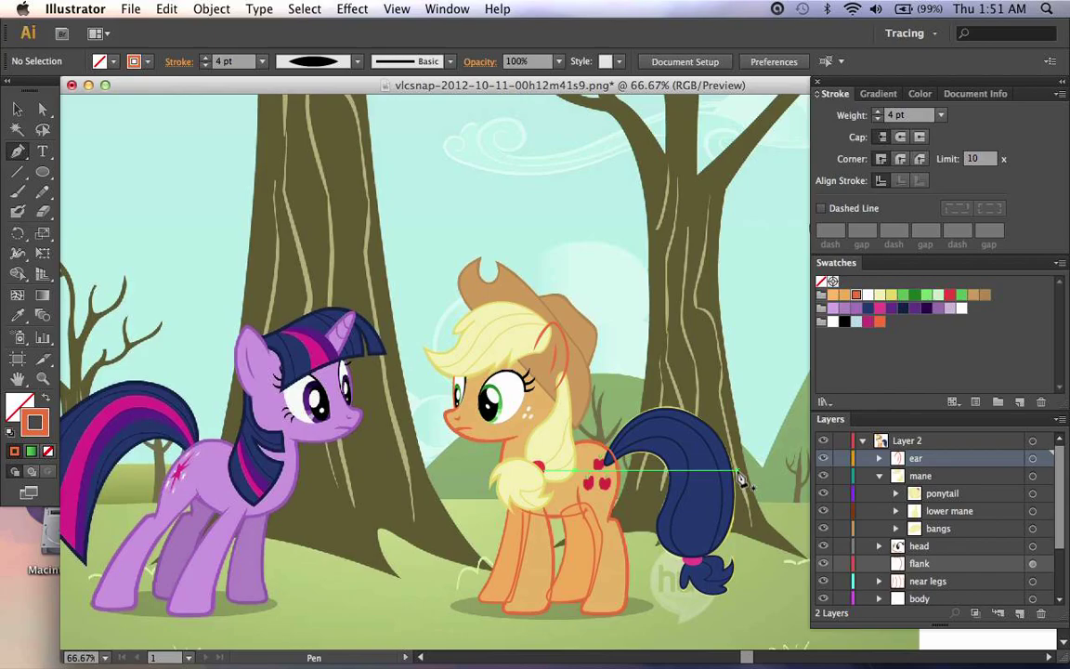
Step: Fill the dark blue tuft below the tail's ribbon with the pale yellow mane swatch
key("super+plus")
key("super+plus")
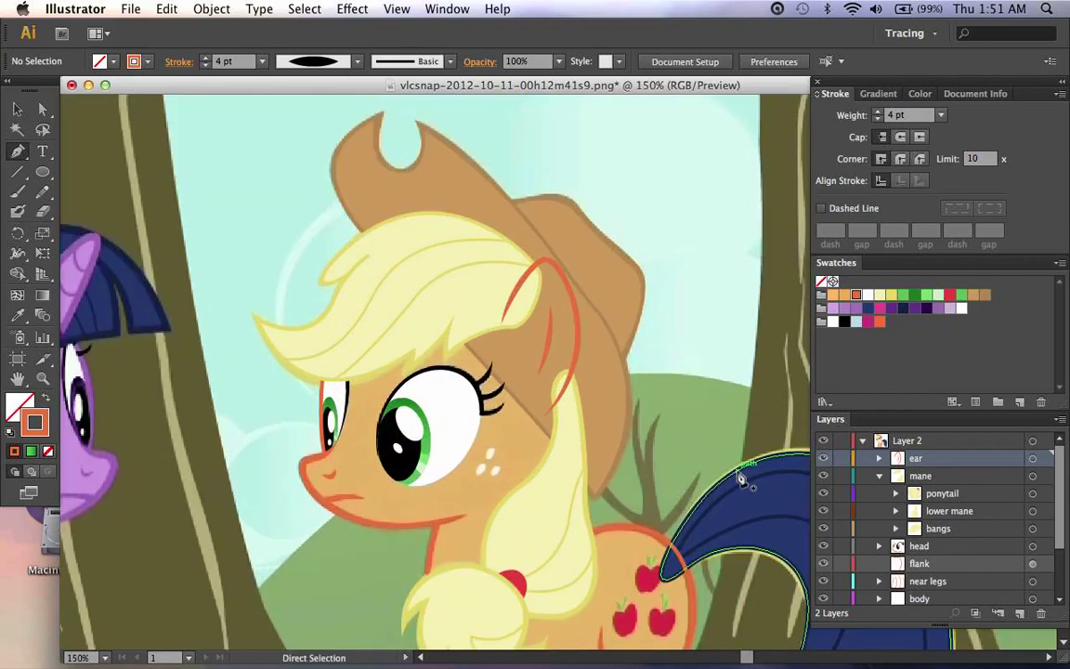
scroll(740, 478, "down", 5)
scroll(741, 478, "right", 4)
scroll(936, 548, "down", 3)
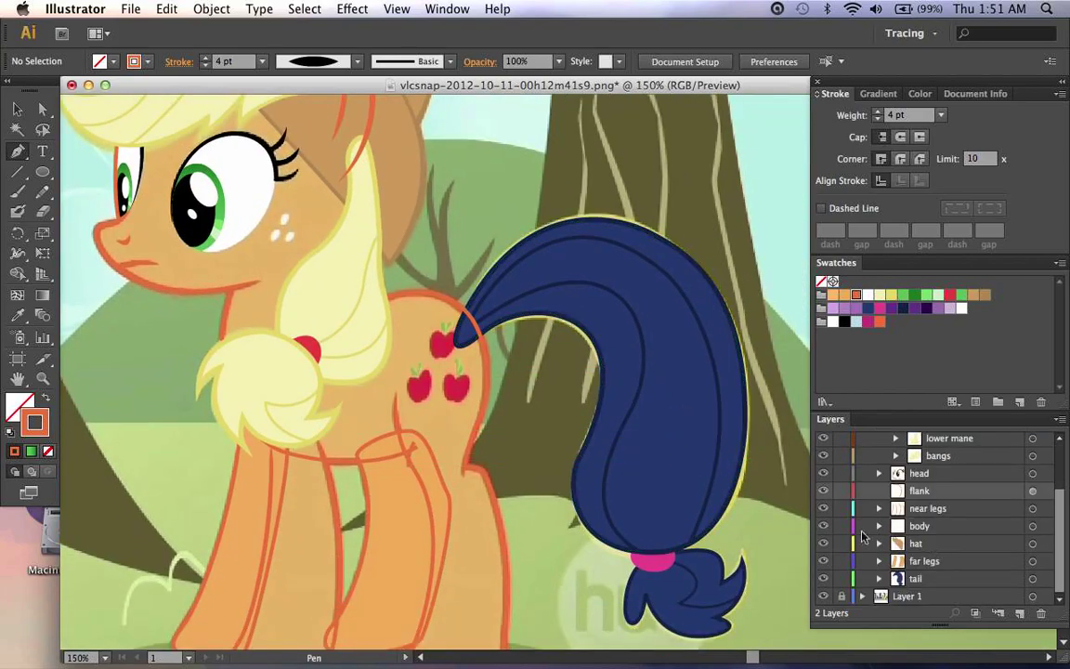
left_click(878, 579)
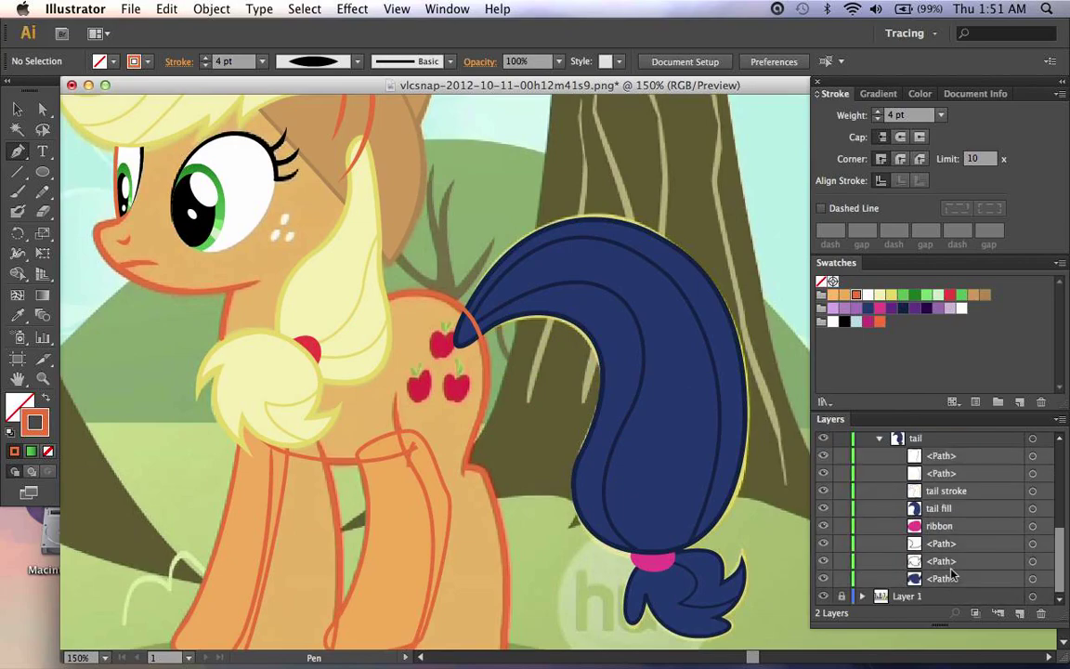
left_click(1034, 580)
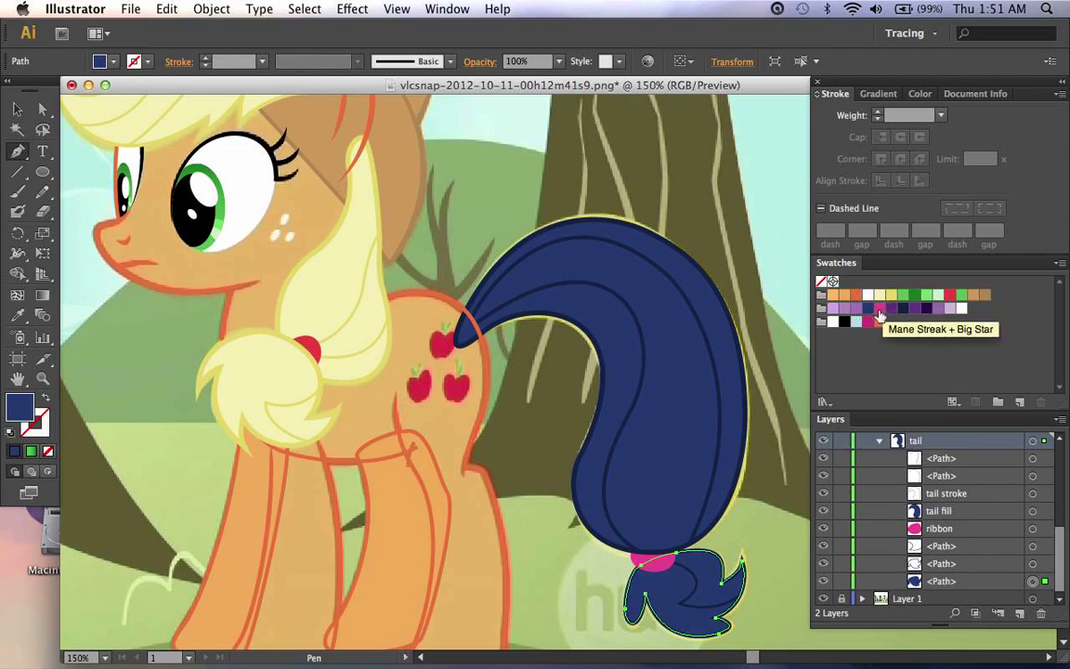
left_click(879, 296)
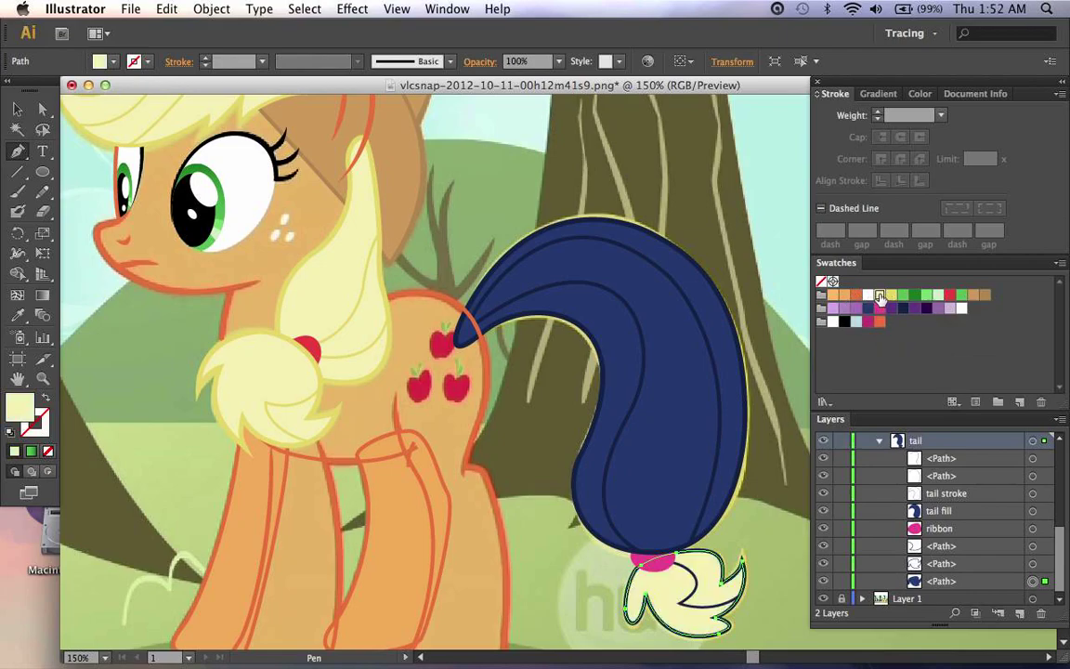
Step: Recolour the outline and the inner strand line of the tuft below the ribbon with the Mane Stroke swatch
left_click(1034, 563)
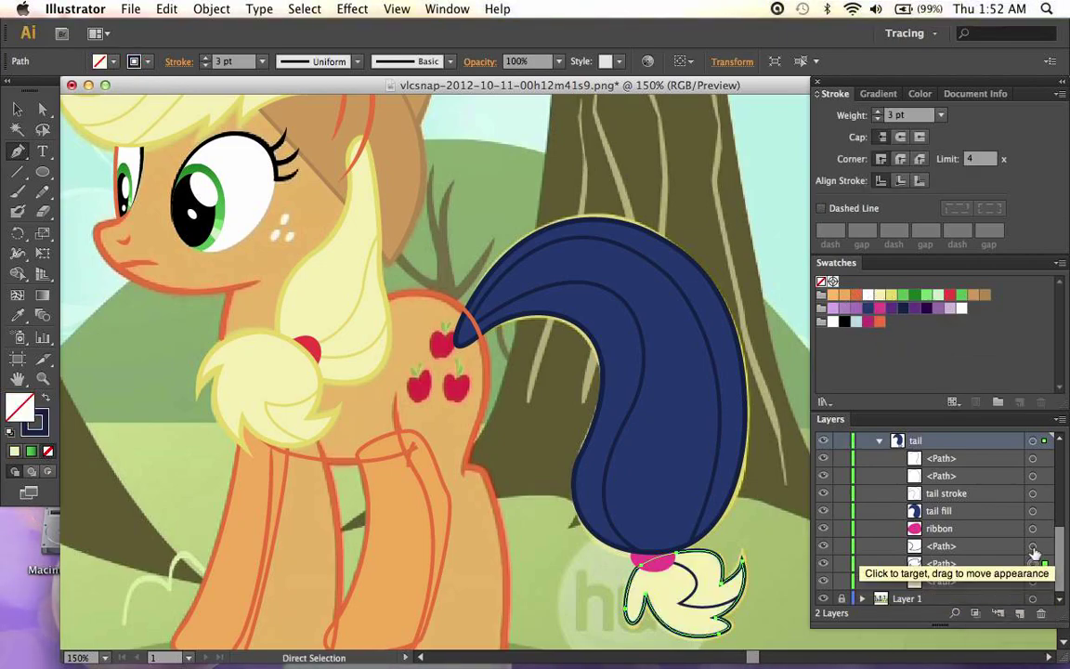
left_click(1034, 546, "shift")
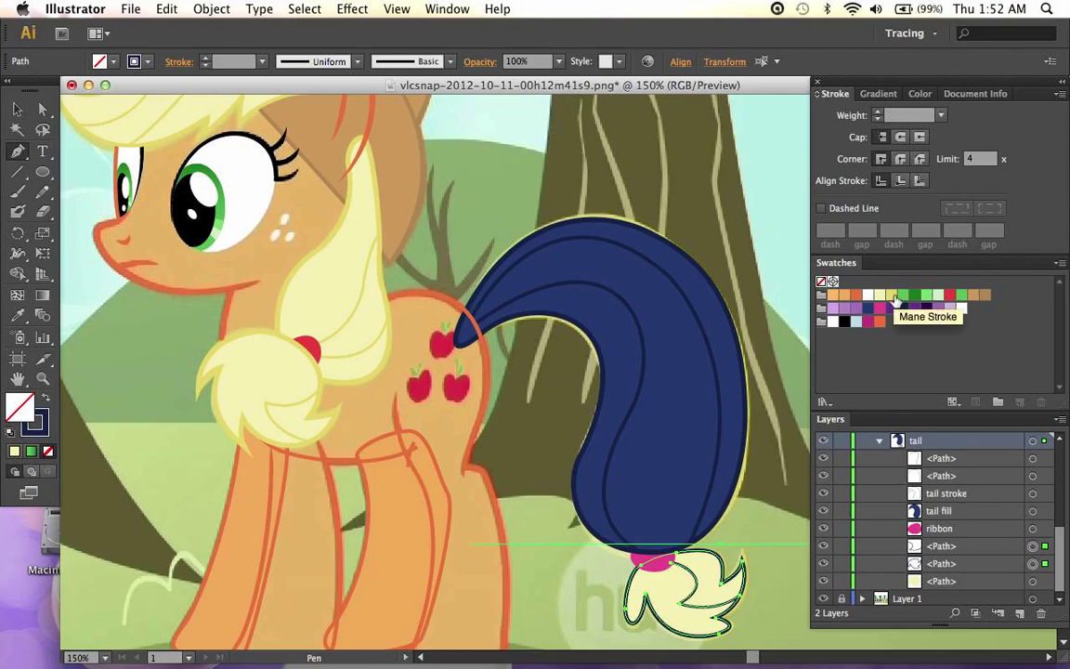
left_click(892, 296)
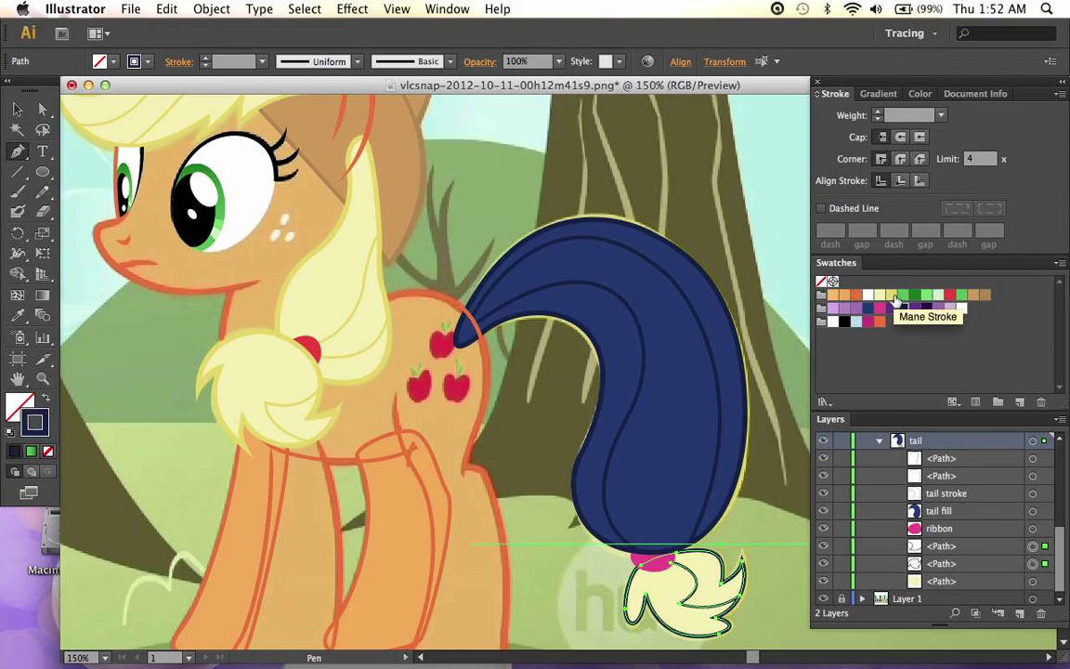
Step: Replace the tail ribbon's pink fill with its red outline colour and leave the ribbon without a stroke
left_click(1033, 529)
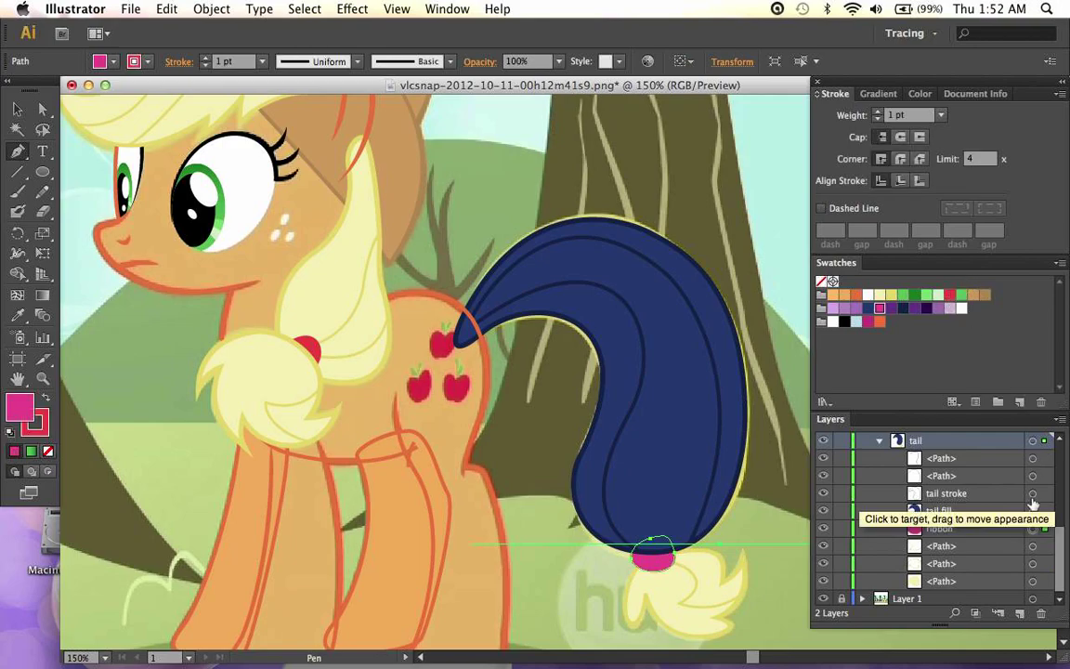
key("slash")
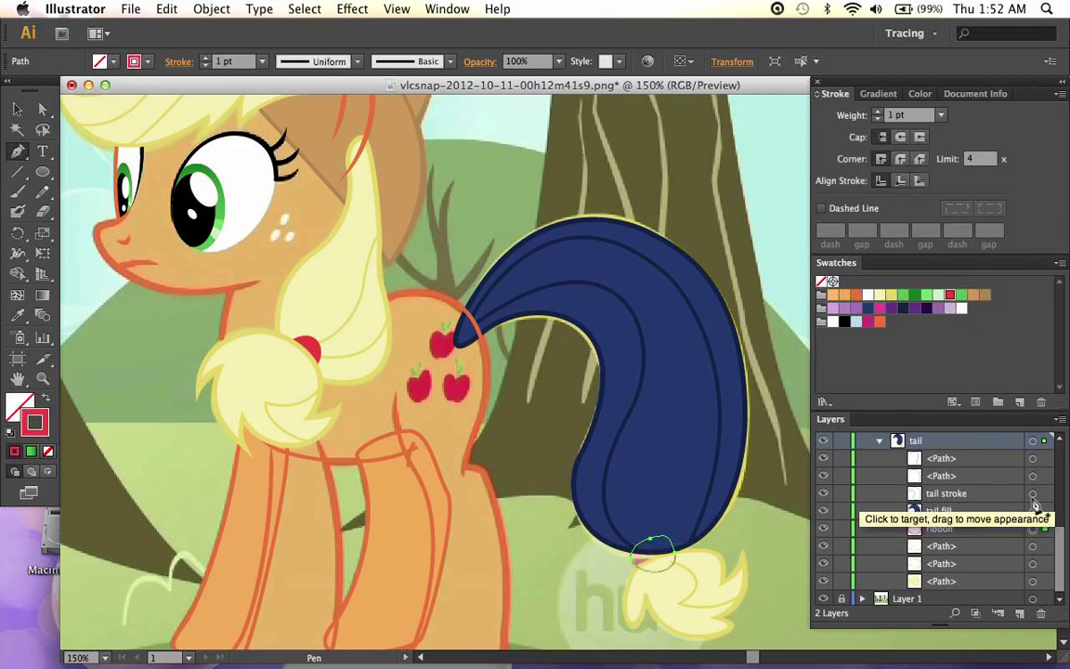
key("shift+x")
key("super+shift+a")
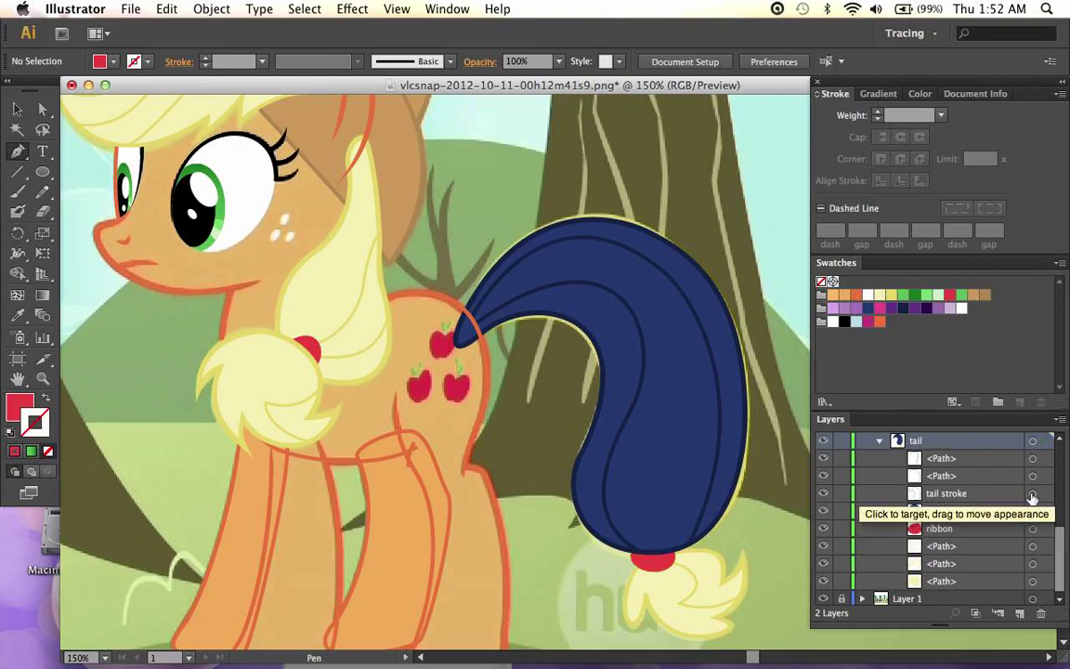
Step: Fill the large dark blue tail shape with the pale yellow mane swatch
left_click(1033, 512)
left_click(1038, 514)
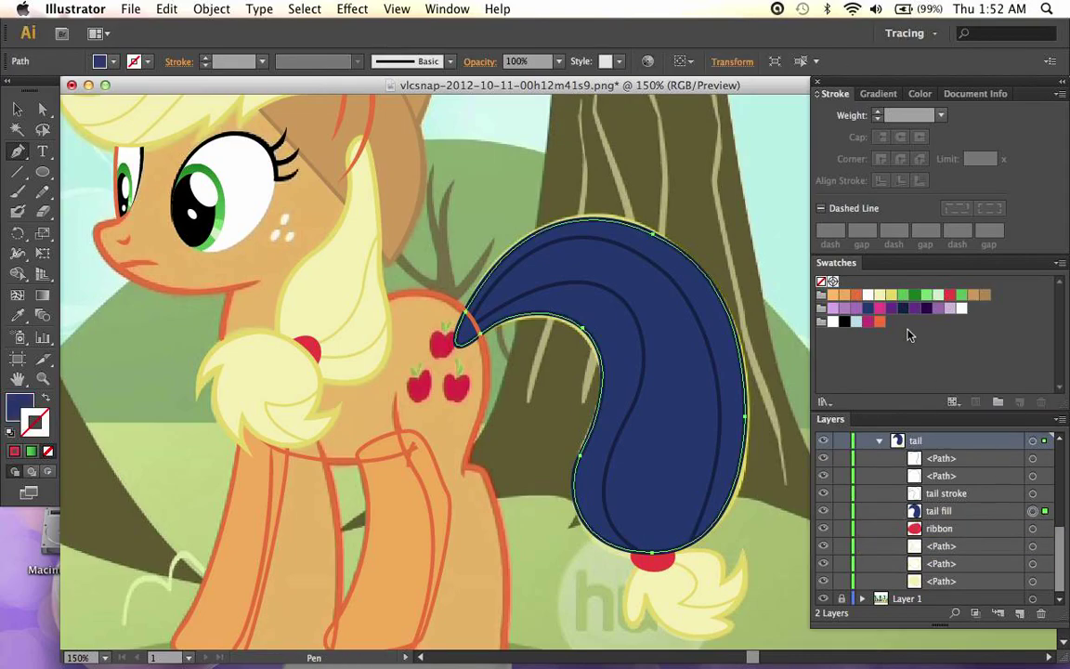
left_click(880, 296)
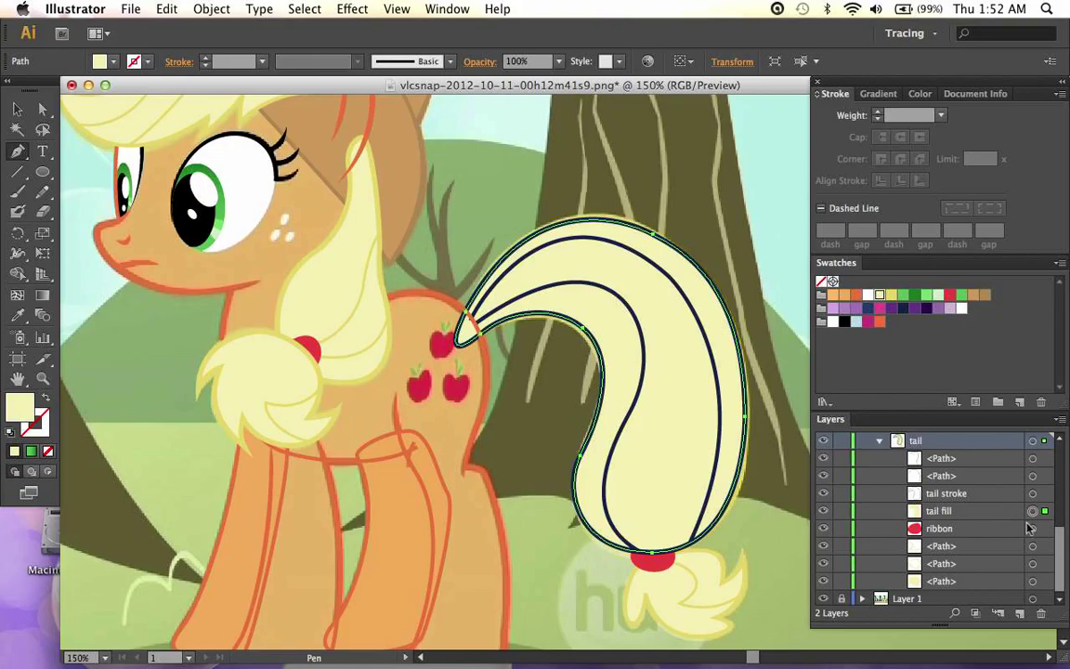
Step: Recolour the tail outline and its two inner strand lines with the Mane Stroke swatch, and deselect everything
left_click(1033, 493)
left_click(1033, 475, "shift")
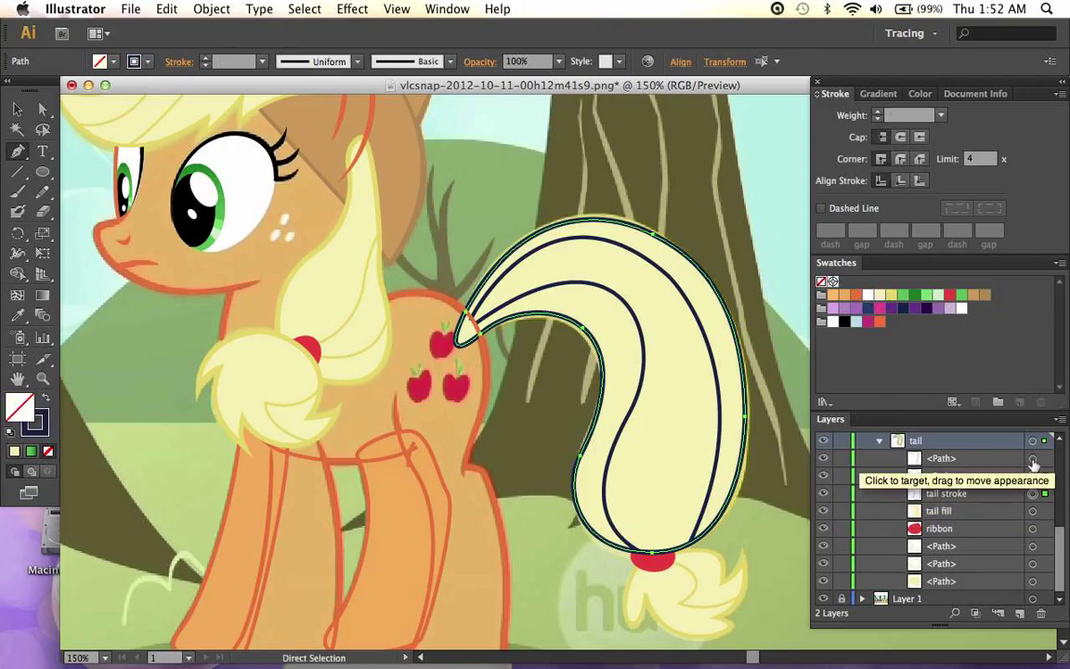
left_click(1033, 459, "shift")
key("x")
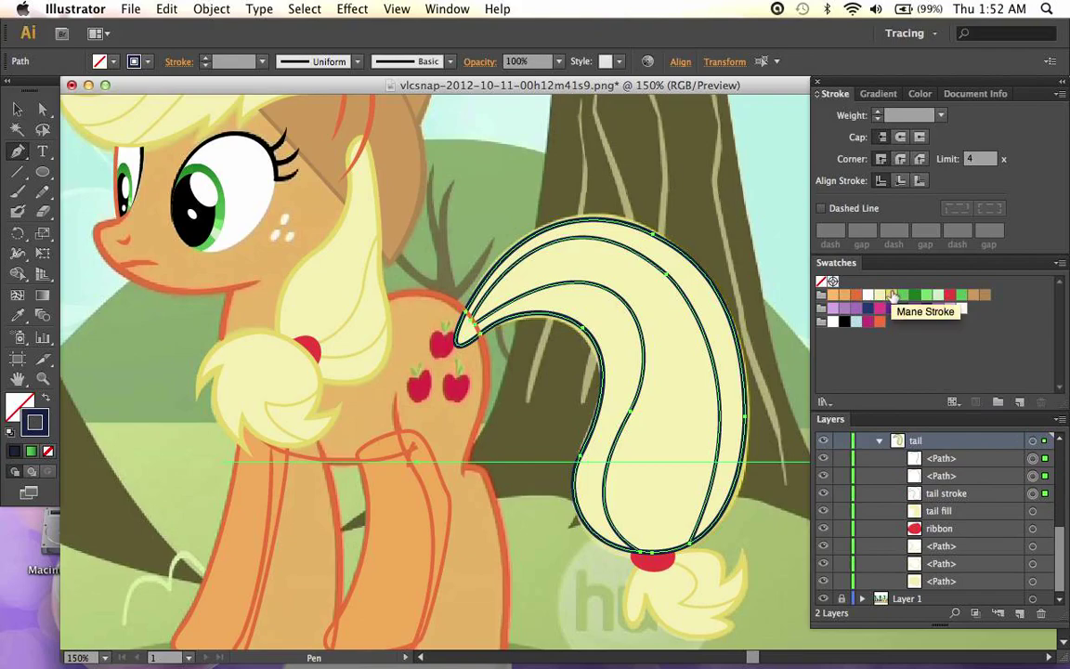
left_click(890, 304)
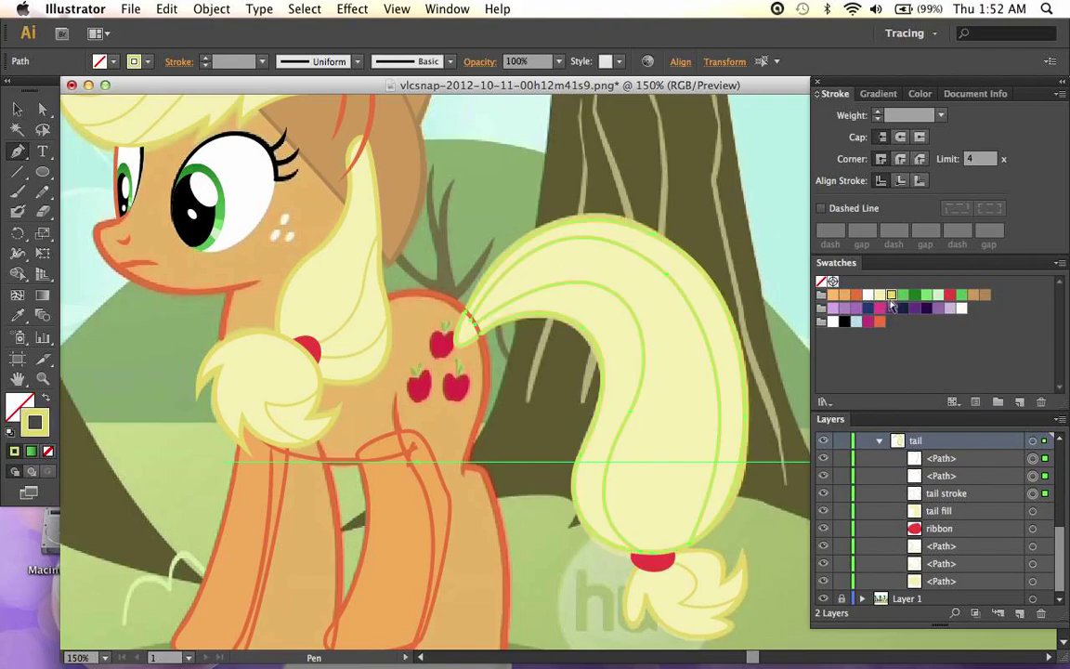
key("super+shift+a")
Step: Examine the recoloured tail up close against the reference, from its base over the curve to the ribbon and tuft
scroll(617, 388, "left", 3)
scroll(615, 381, "left", 2)
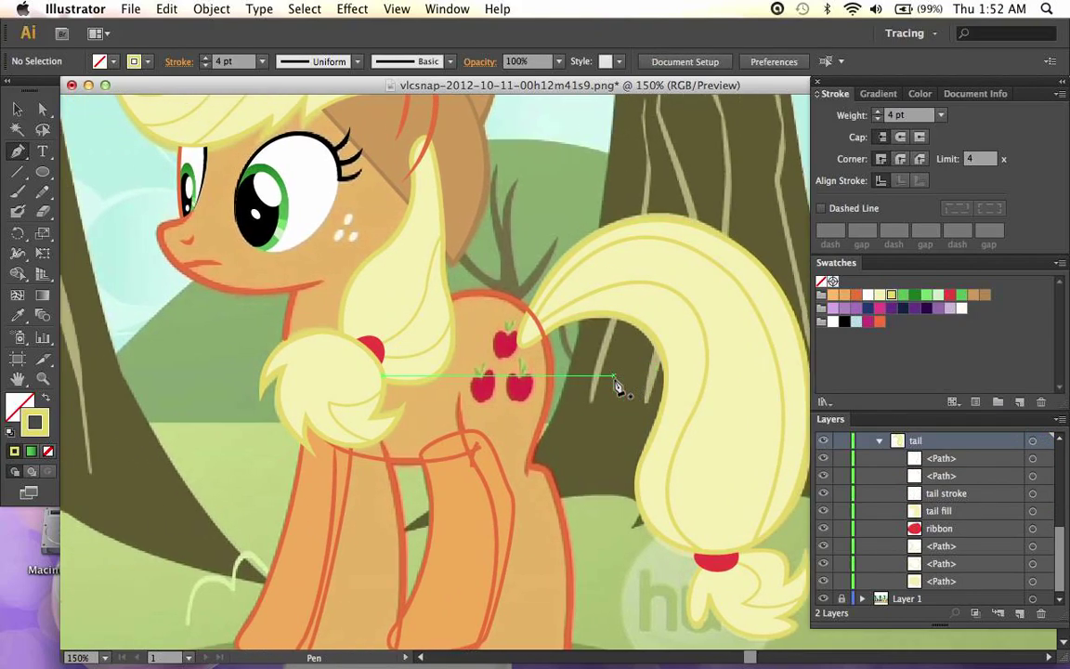
scroll(615, 381, "right", 2)
key("p")
scroll(614, 384, "up", 8)
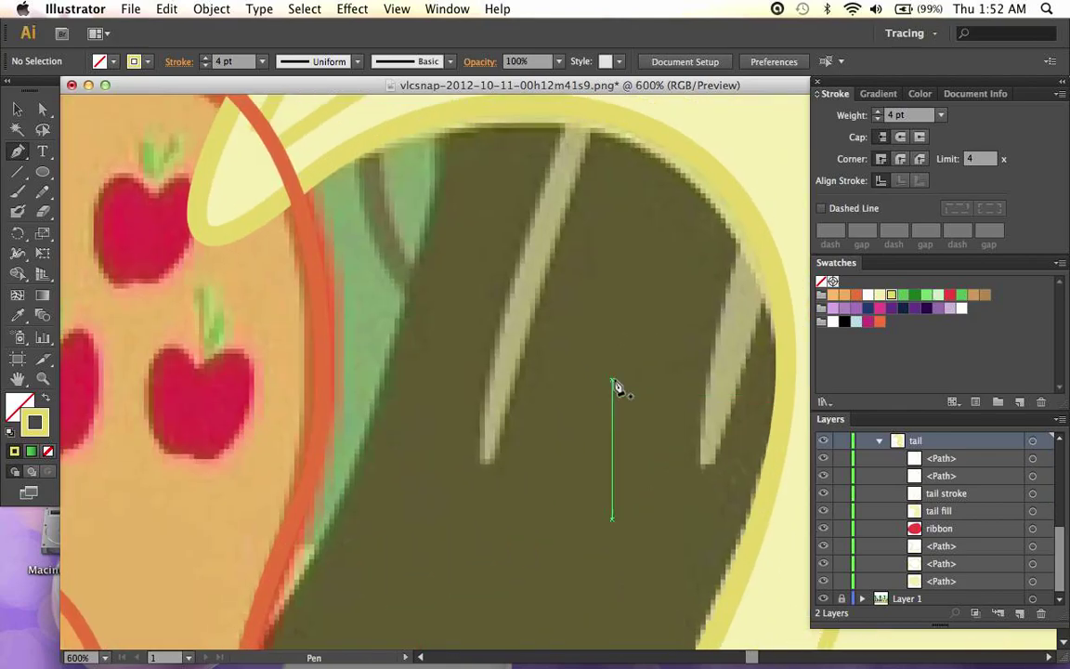
scroll(614, 386, "up", 6)
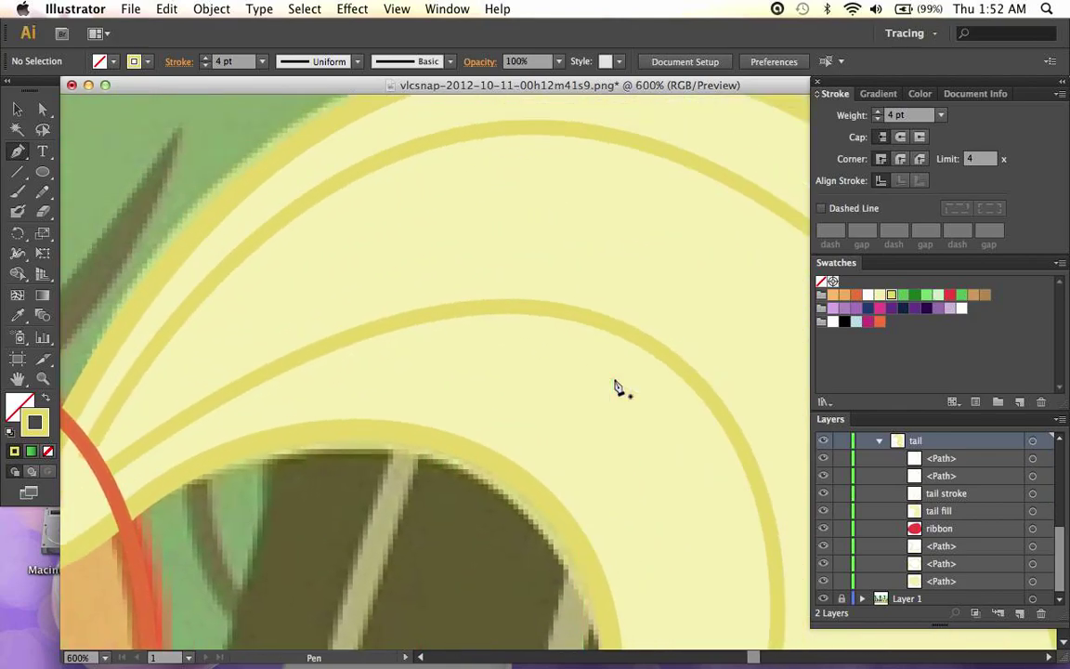
scroll(614, 386, "down", 10)
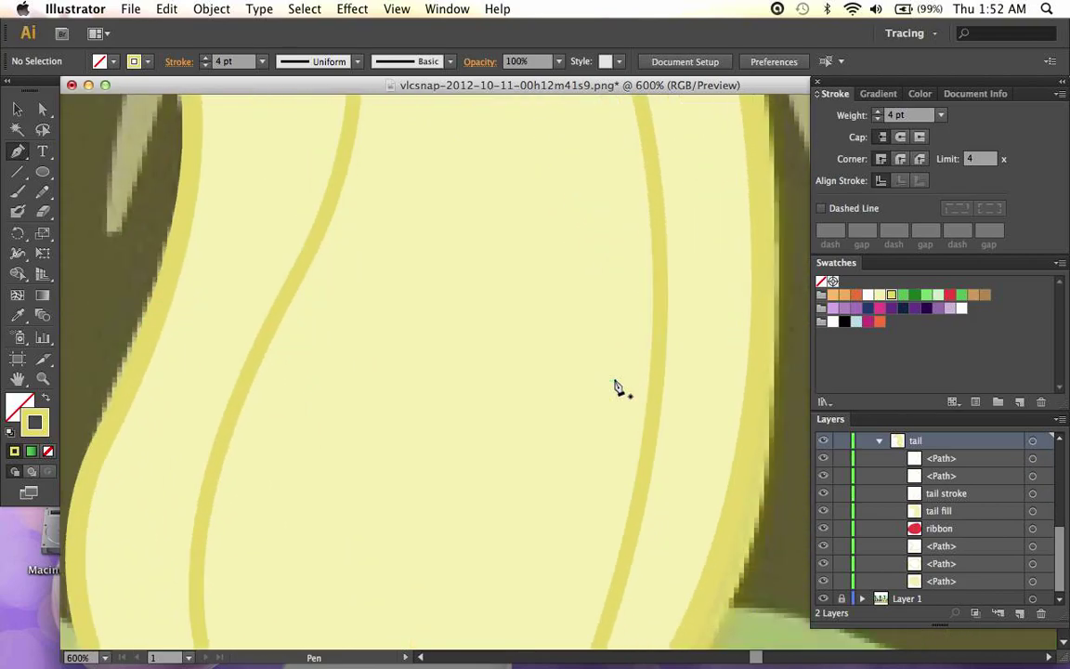
scroll(618, 386, "down", 3)
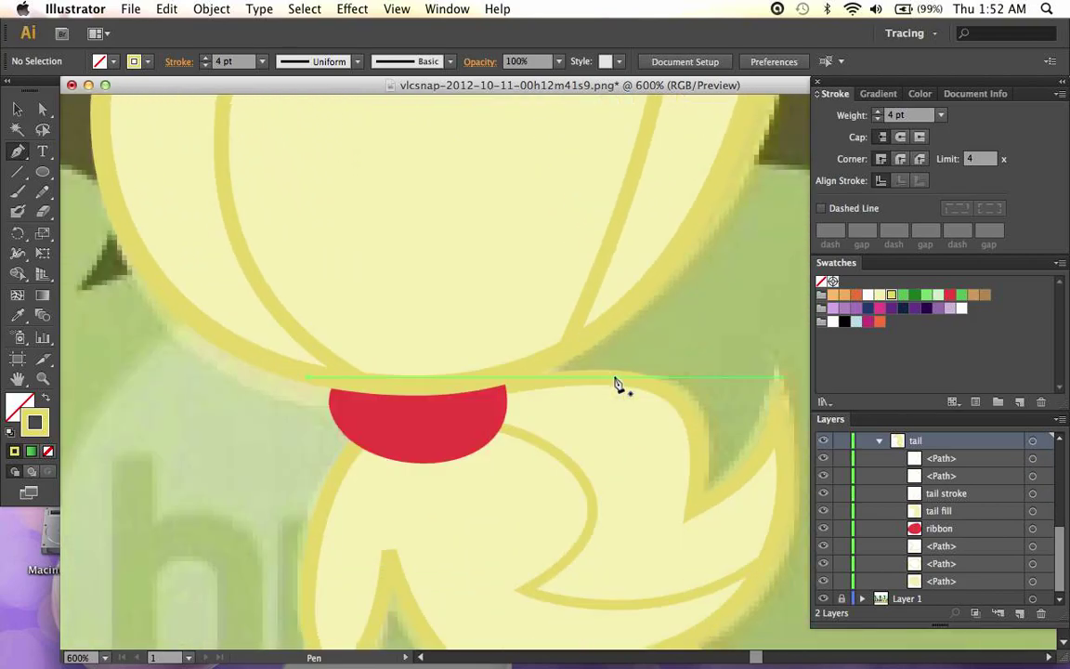
key("a")
scroll(618, 384, "down", 2)
key("p")
scroll(614, 384, "down", 2)
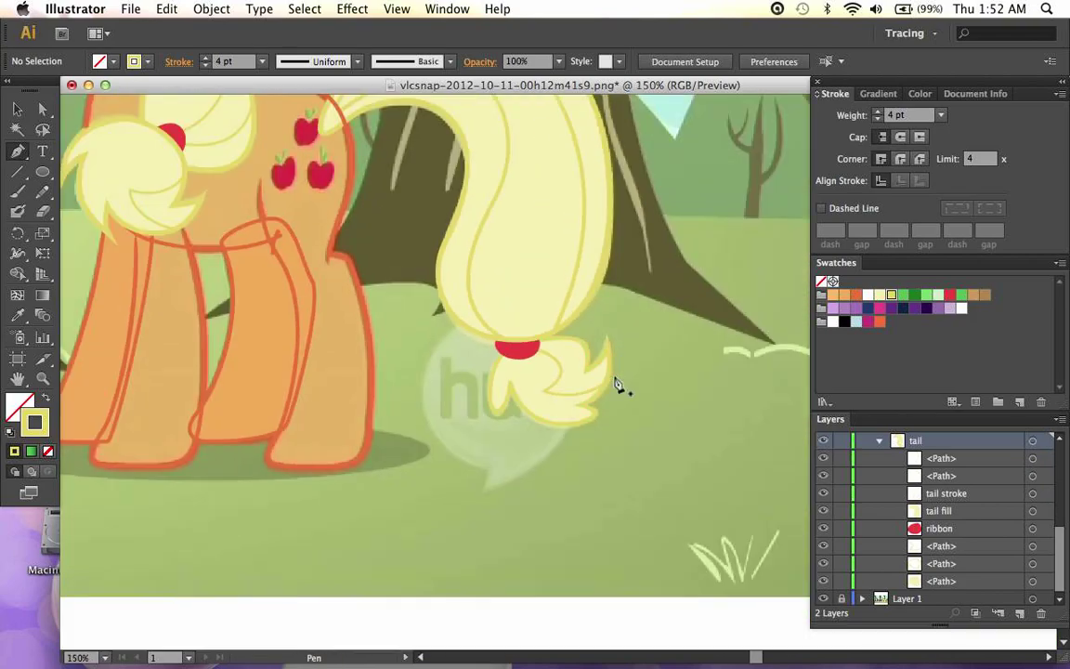
scroll(614, 384, "up", 5)
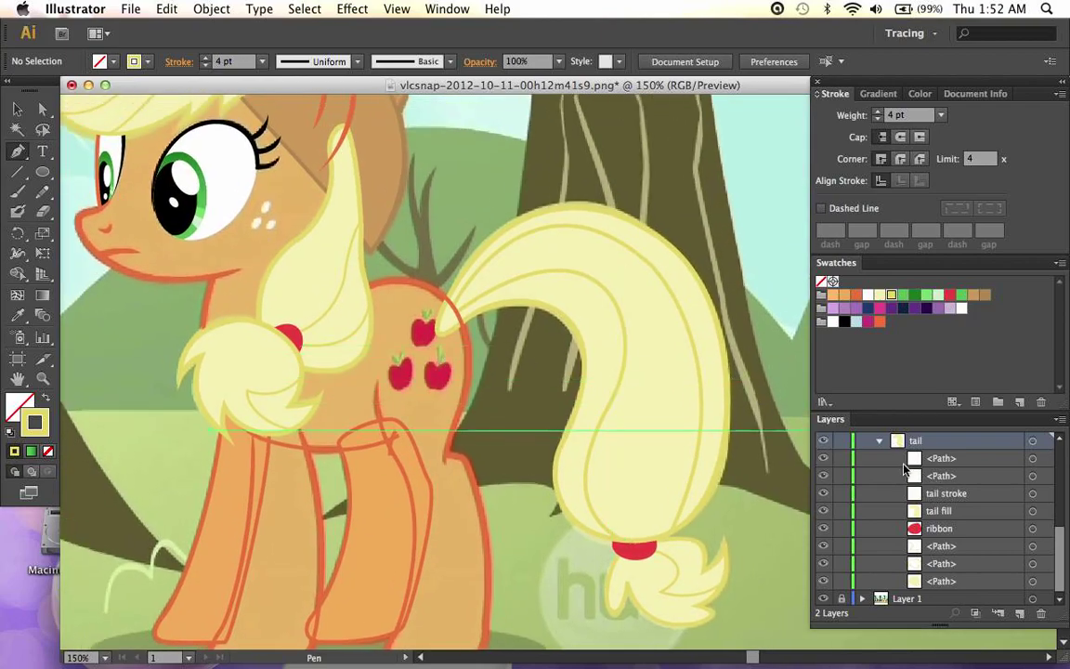
Step: Collapse the tail layer and make the far legs layer active with its artwork selected
left_click(878, 440)
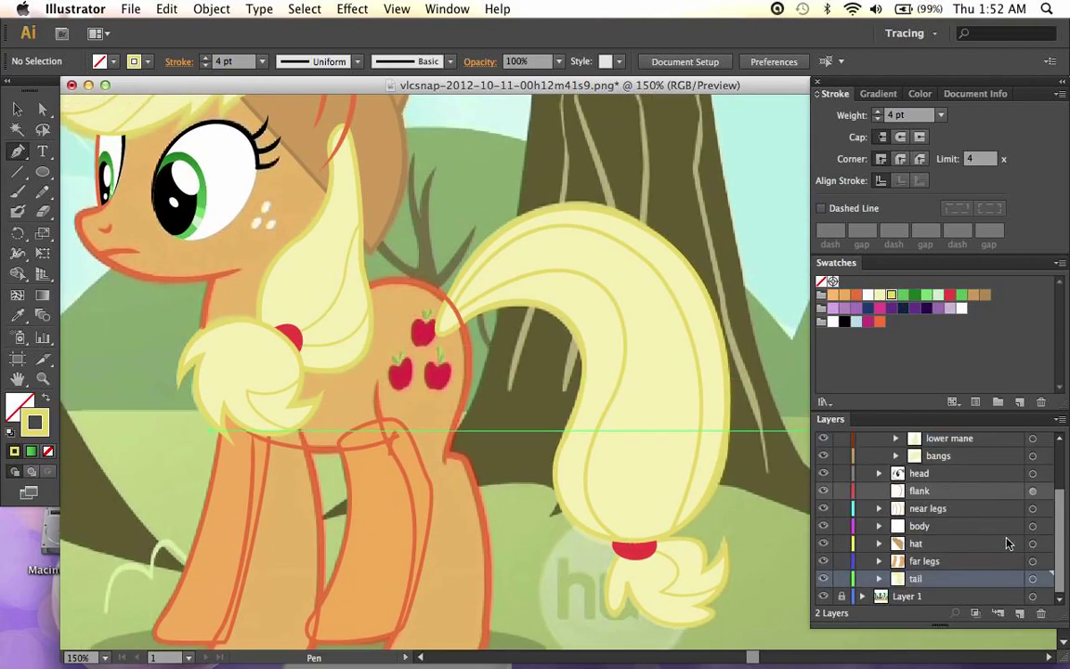
left_click(992, 561)
left_click(1032, 561)
scroll(590, 548, "down", 3)
scroll(589, 548, "left", 2)
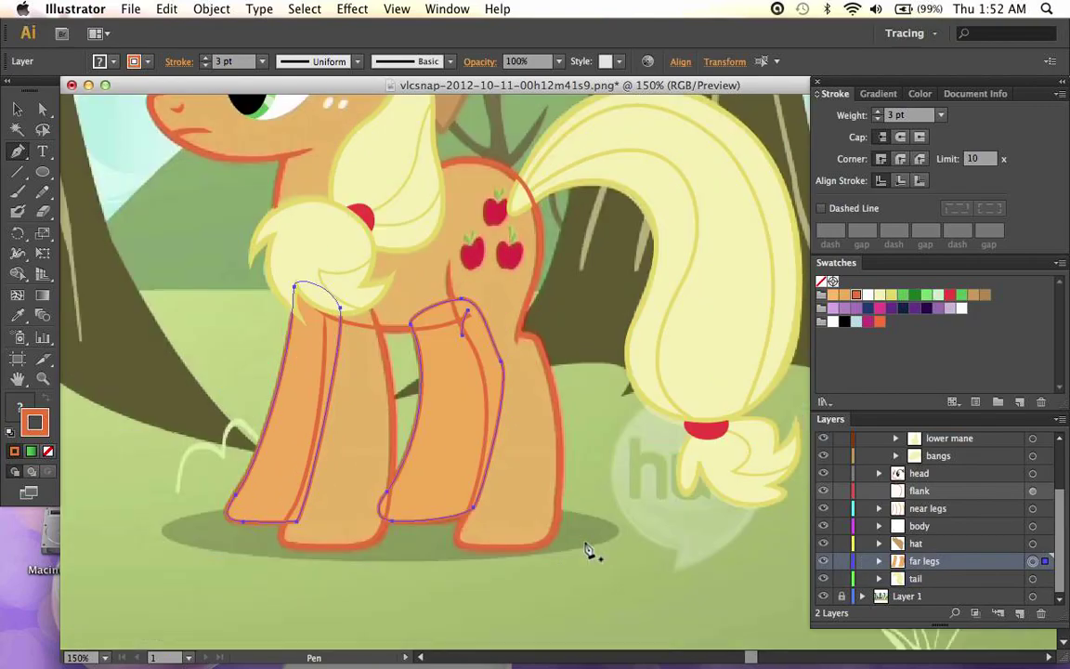
scroll(587, 548, "left", 1)
Step: Taper the short crease line at the top of the far hind leg by setting its lower end's total width to 0 pt
key("super+plus")
key("super+plus")
key("super+plus")
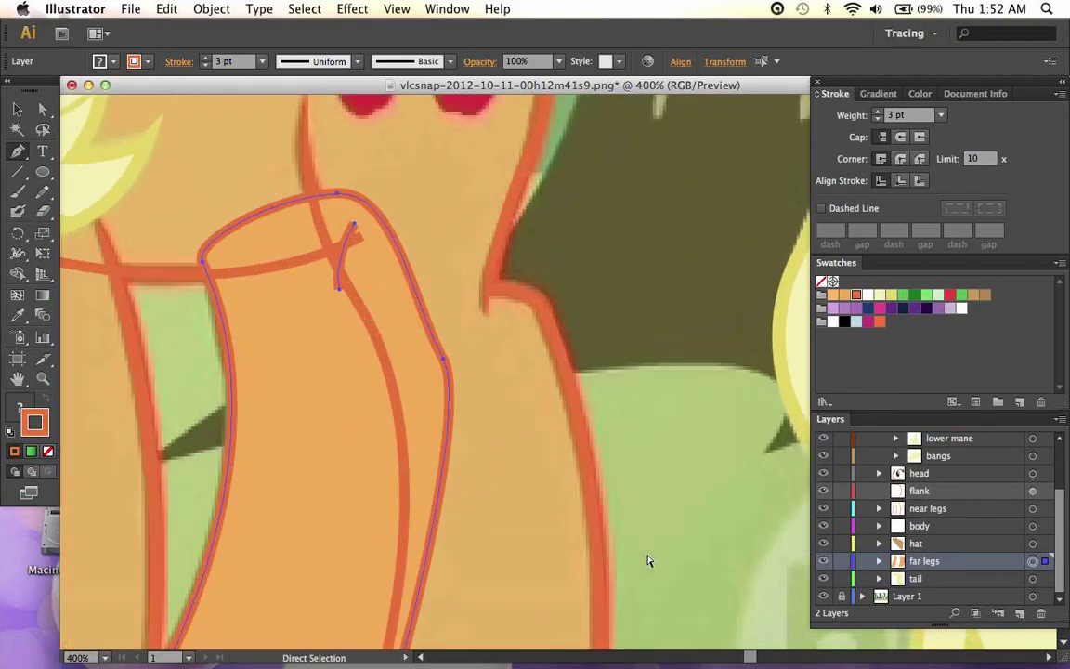
scroll(651, 562, "up", 1)
scroll(650, 562, "up", 1)
scroll(650, 562, "left", 2)
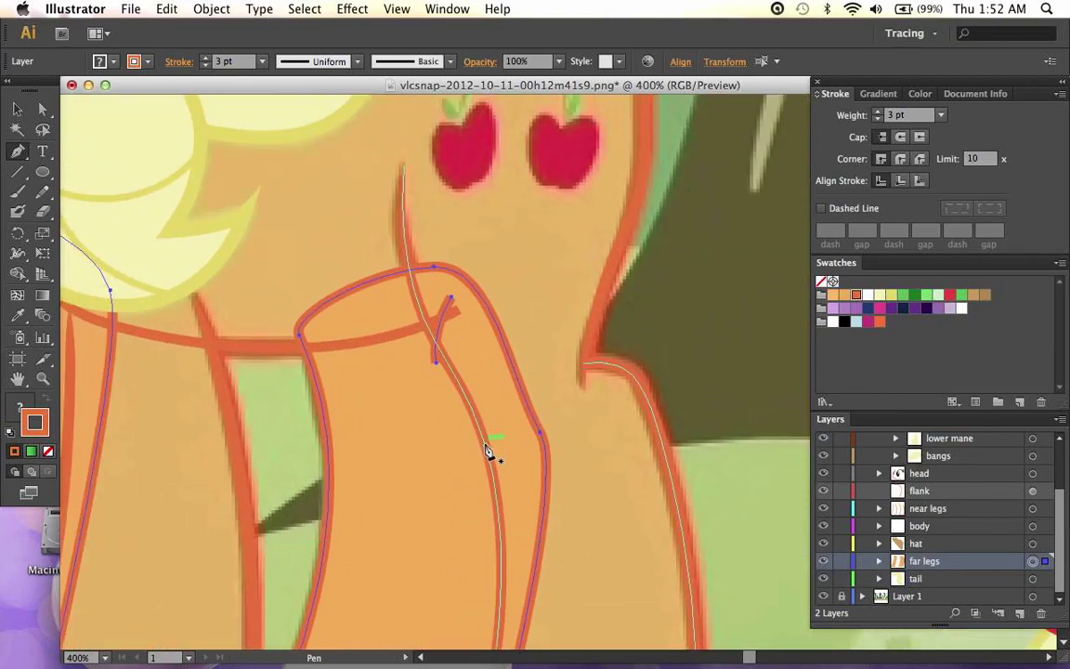
key("super+shift+a")
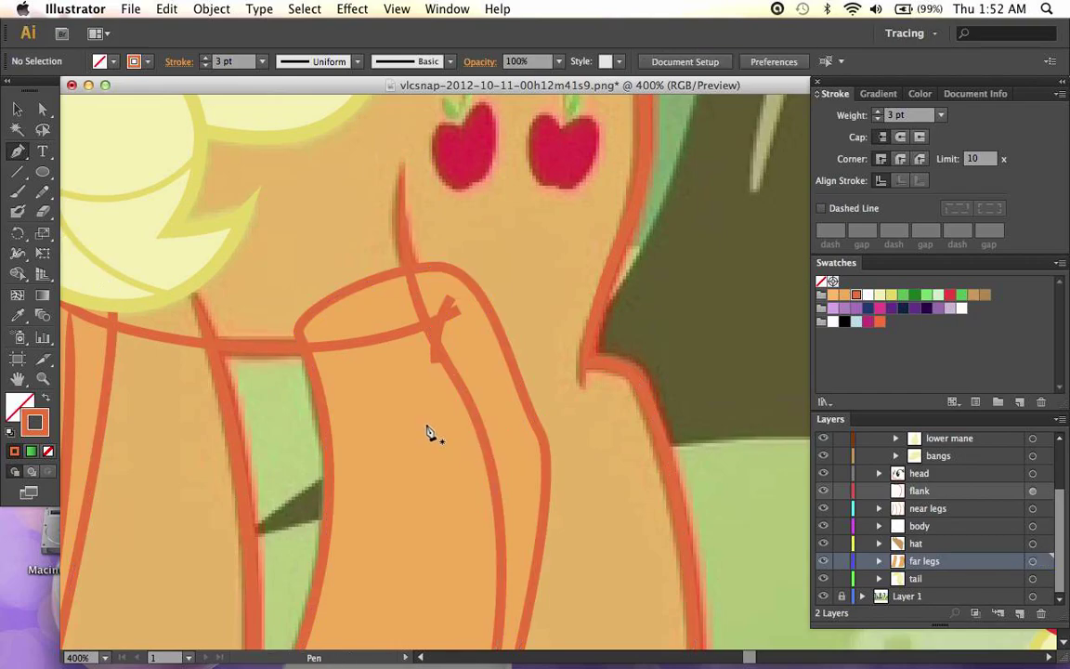
left_click(442, 332, "super")
key("shift+w")
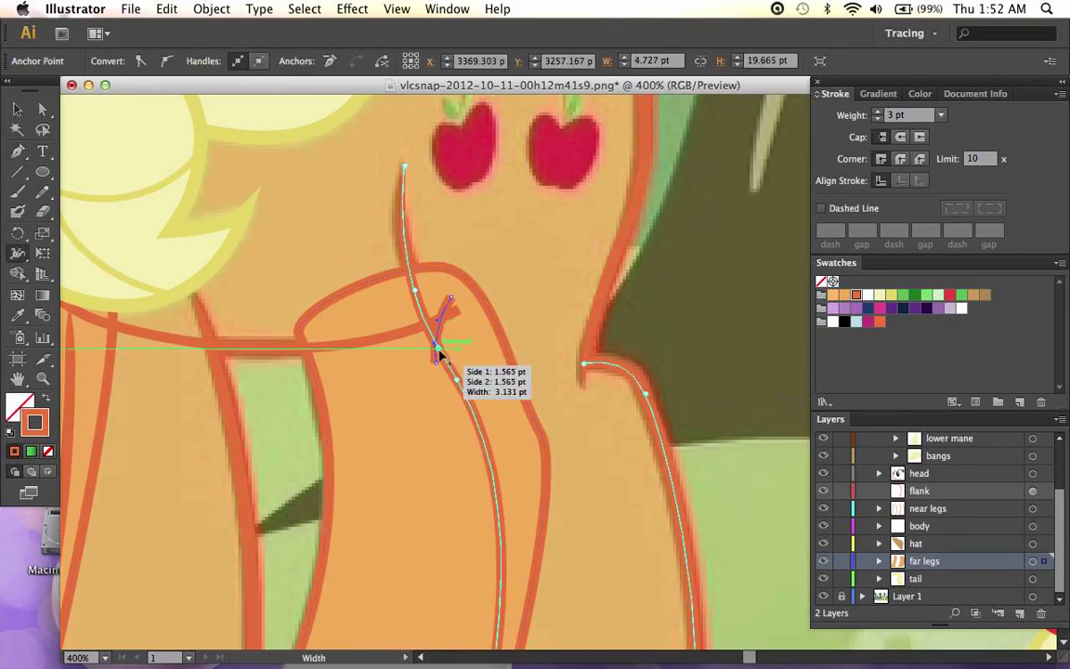
double_click(437, 368)
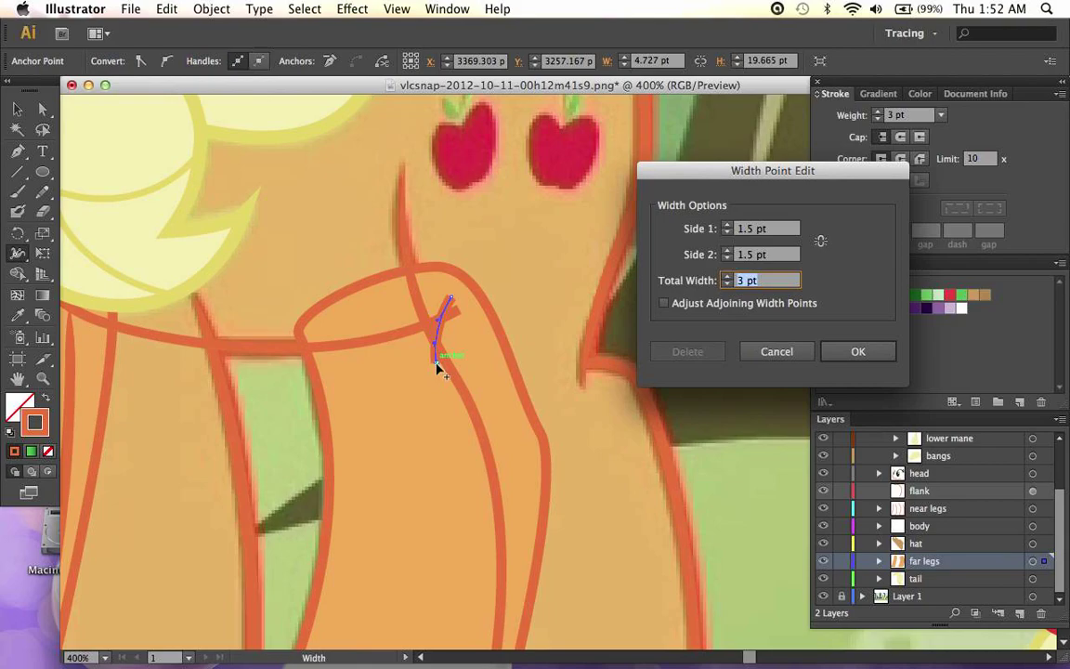
type("0")
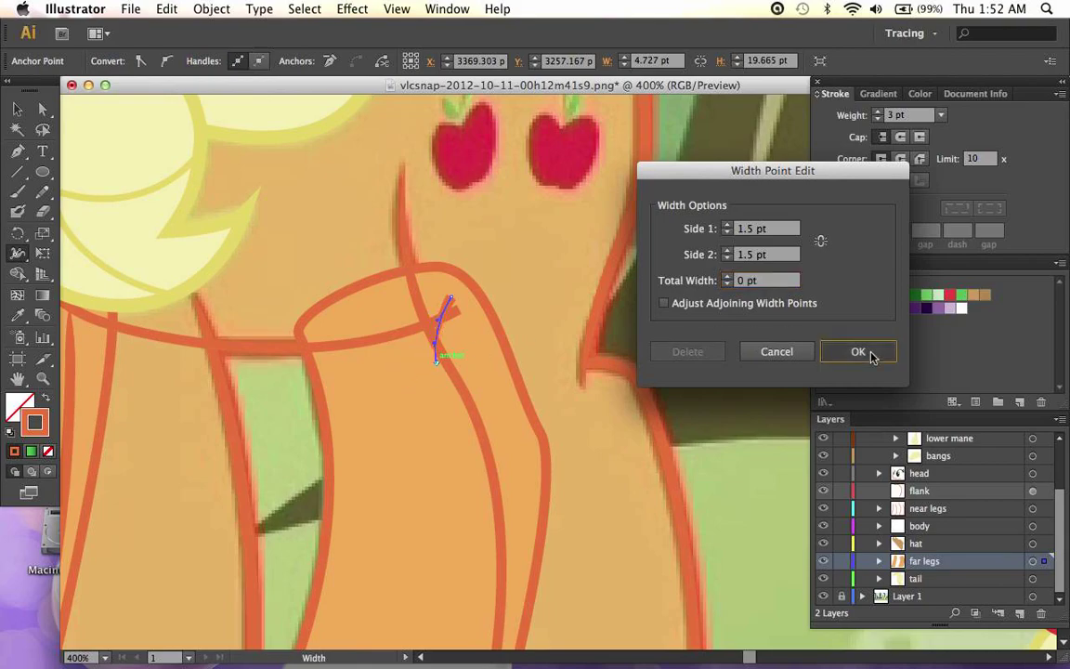
left_click(859, 352)
Step: Hide the body layer temporarily to examine the tapered crease on the far hind leg, and show the layer again
scroll(504, 478, "left", 3)
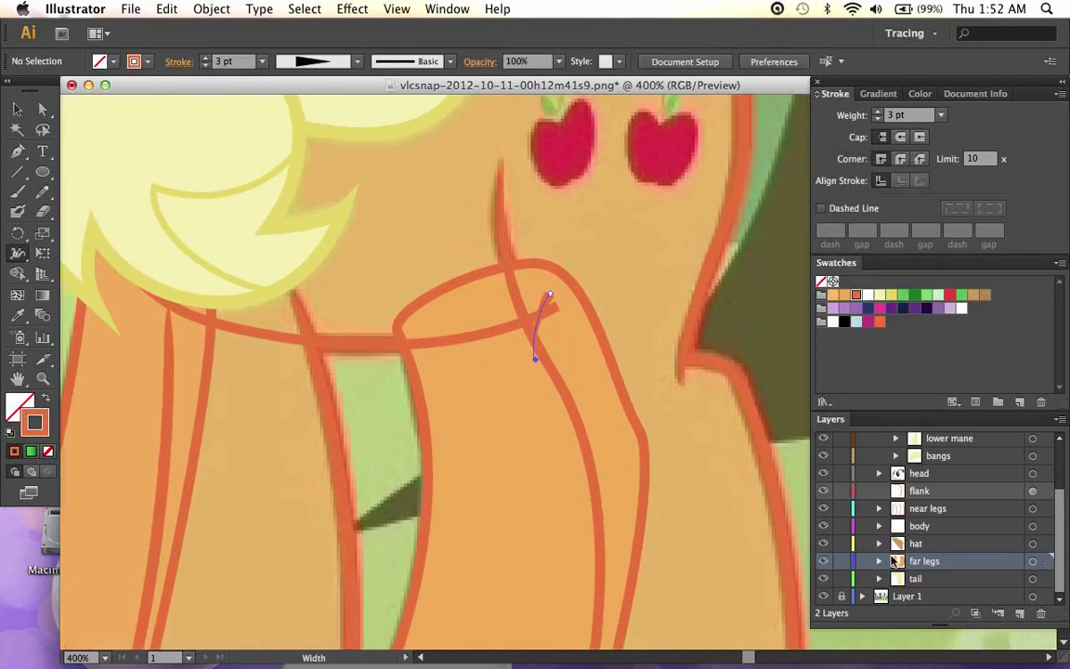
scroll(882, 538, "up", 1)
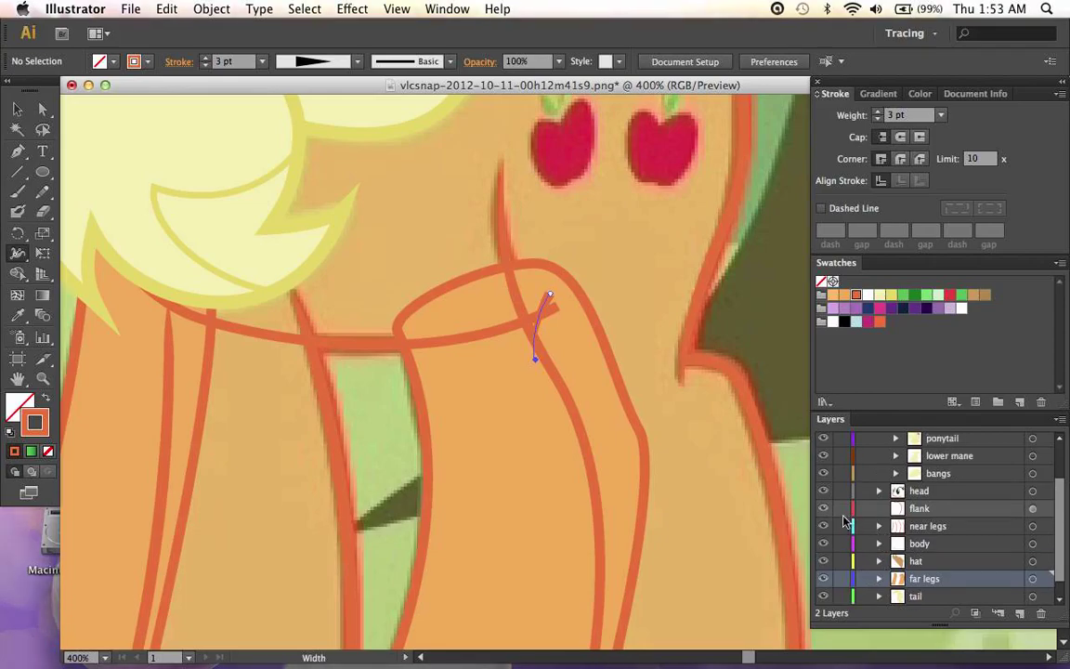
left_click(825, 544)
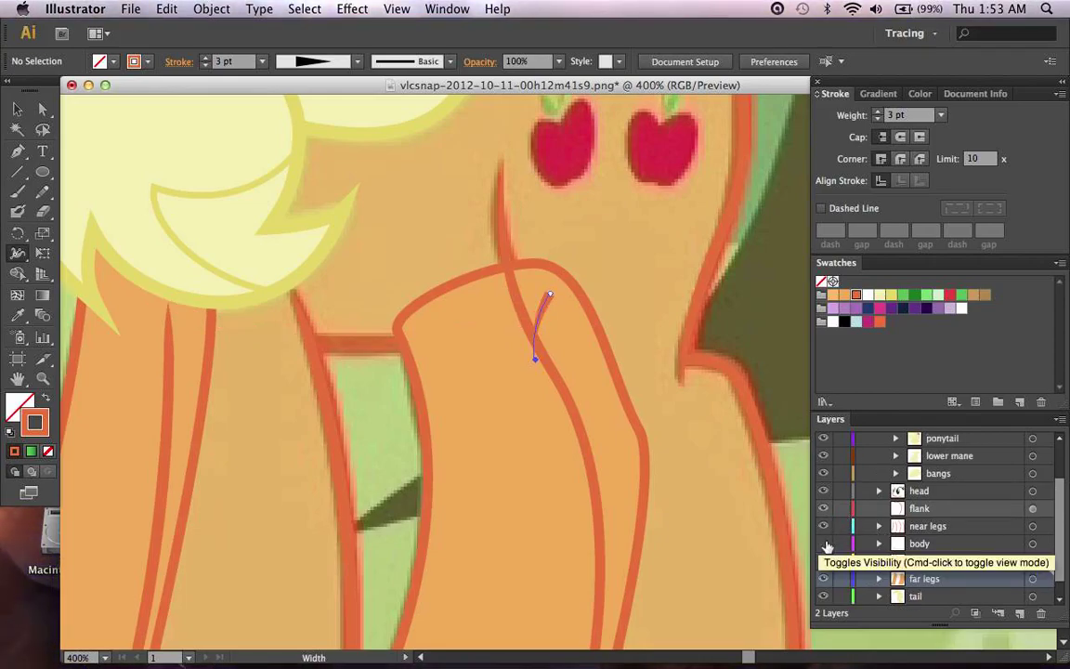
left_click(823, 544)
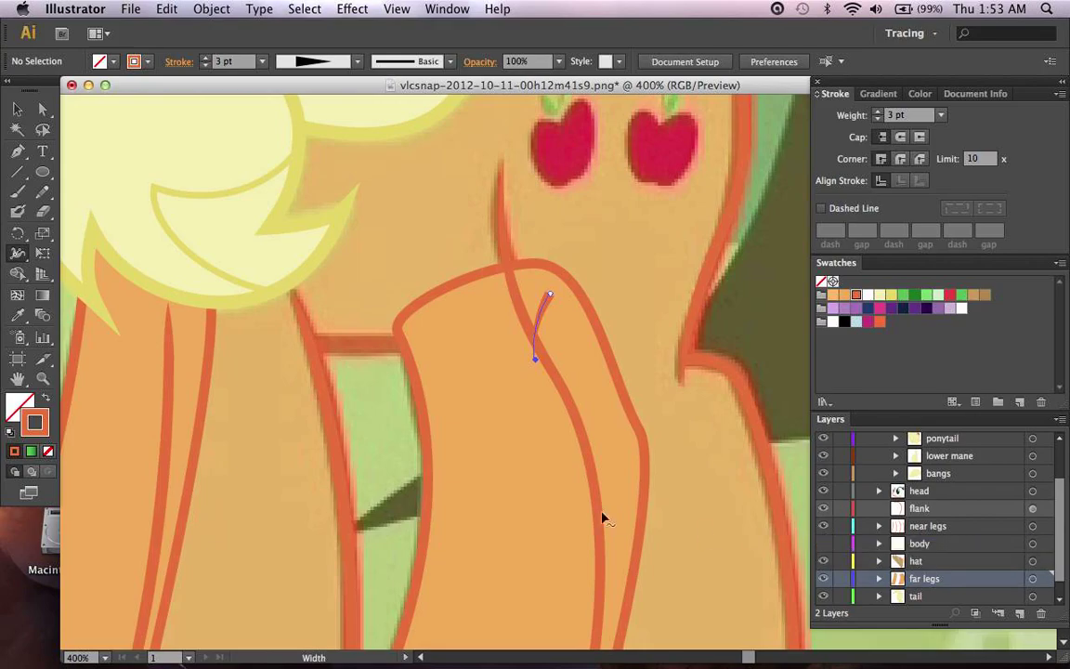
key("a")
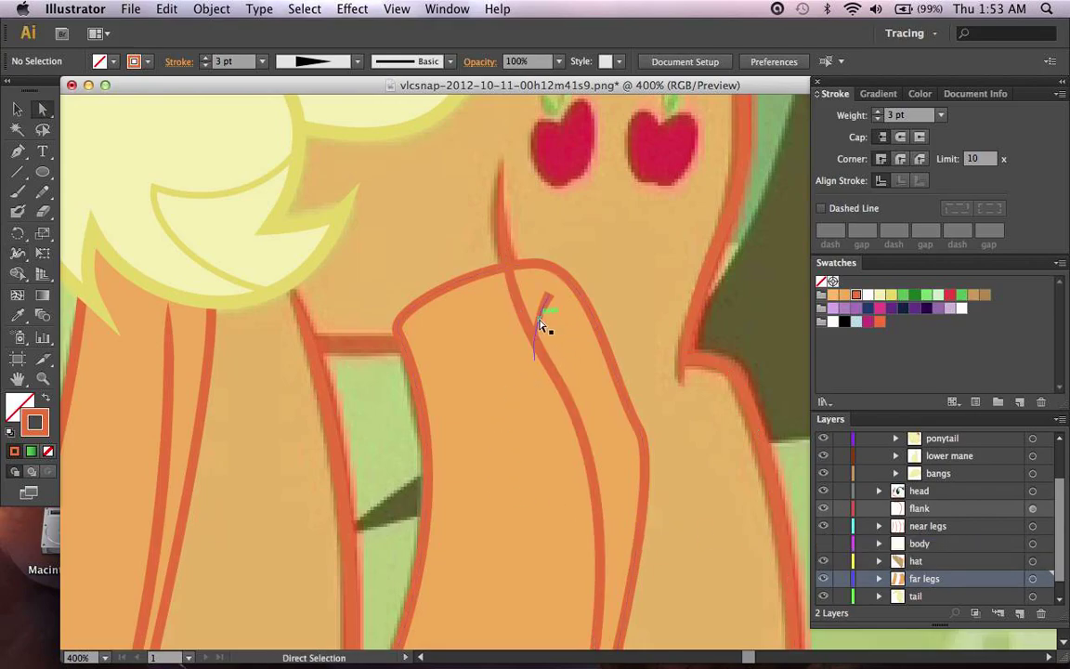
left_click(824, 544)
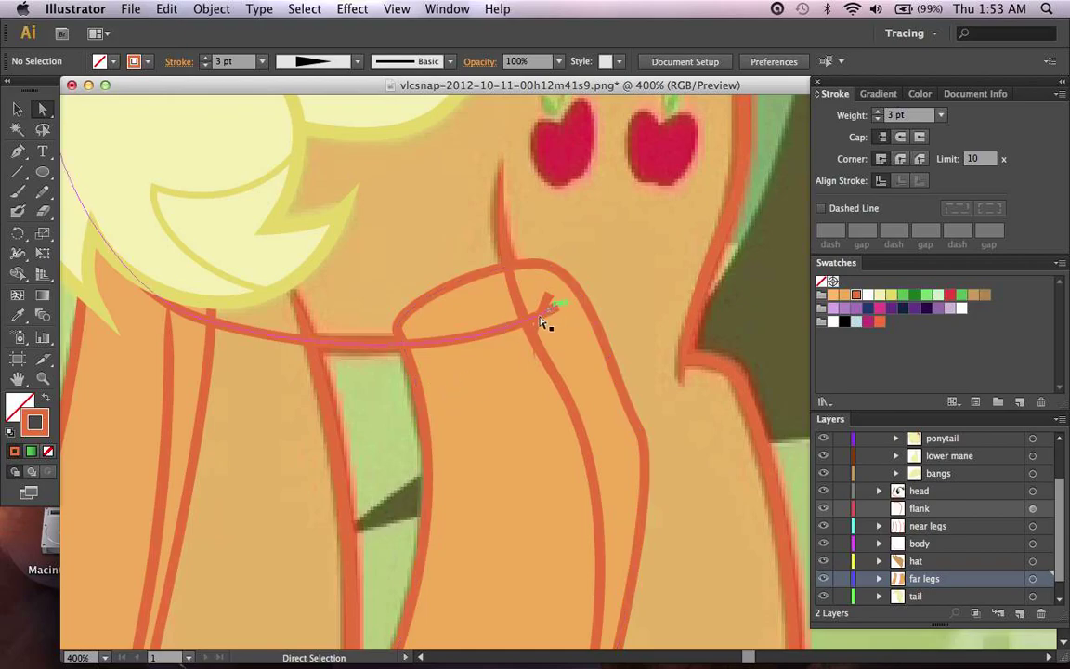
Step: Hide the far legs layer so the reference legs can be compared with the body and near-leg lines
key("super+minus")
key("super+minus")
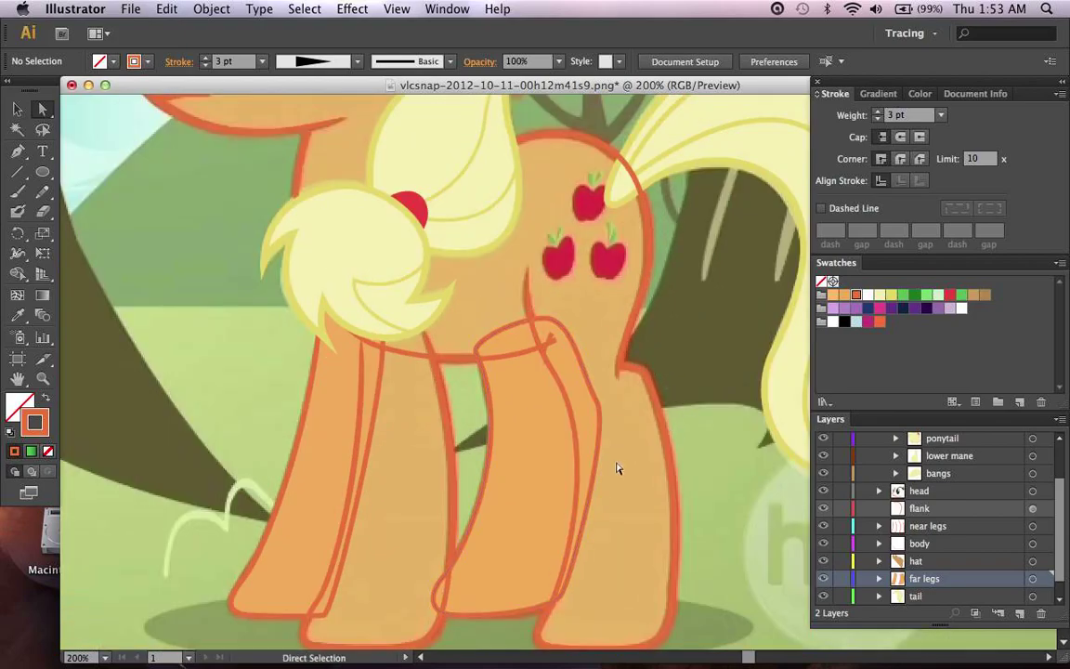
left_click(824, 578)
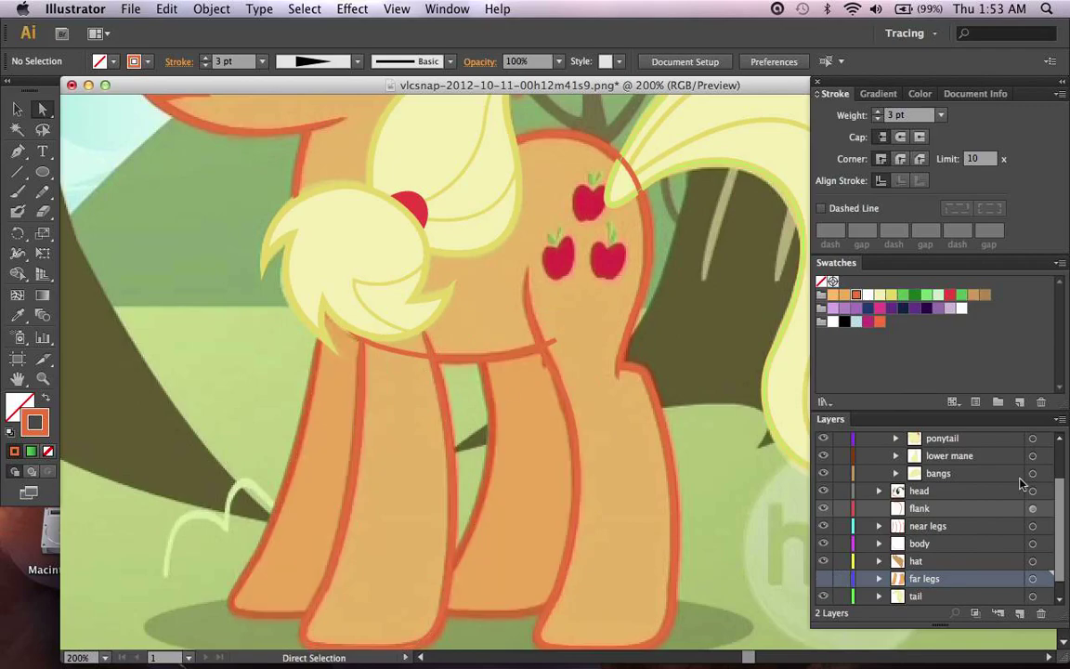
scroll(543, 534, "up", 3)
scroll(543, 534, "left", 3)
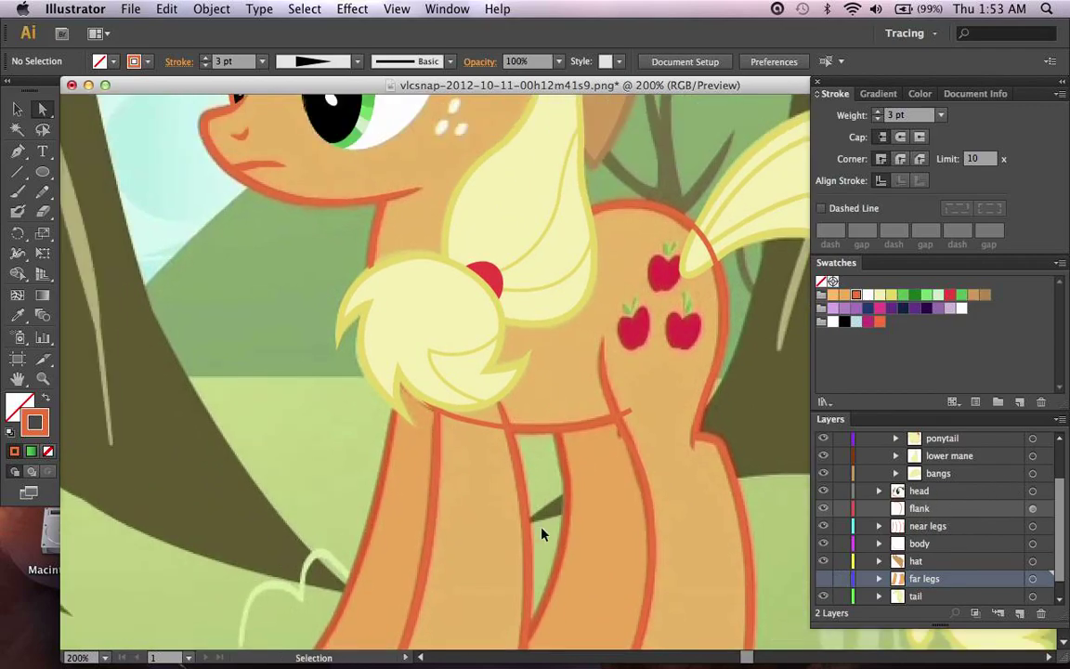
Step: Move the top anchor point of the near front leg's outline slightly higher, to X 3257 pt and Y 3245.25 pt near the belly line
key("super+equal")
key("super+equal")
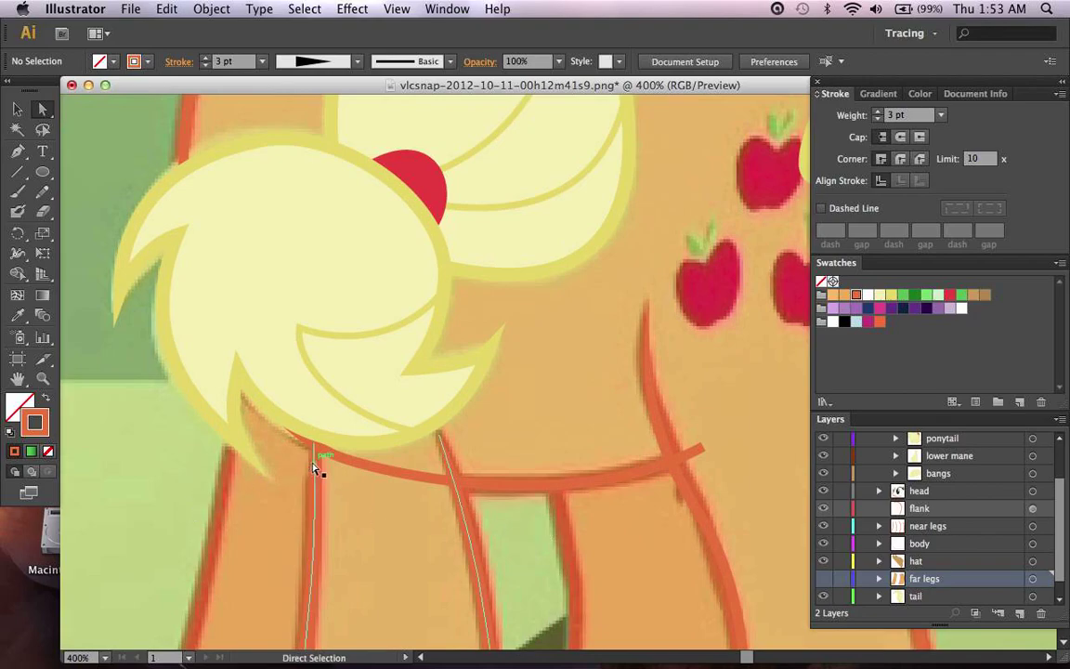
left_click(314, 451)
left_click(314, 445)
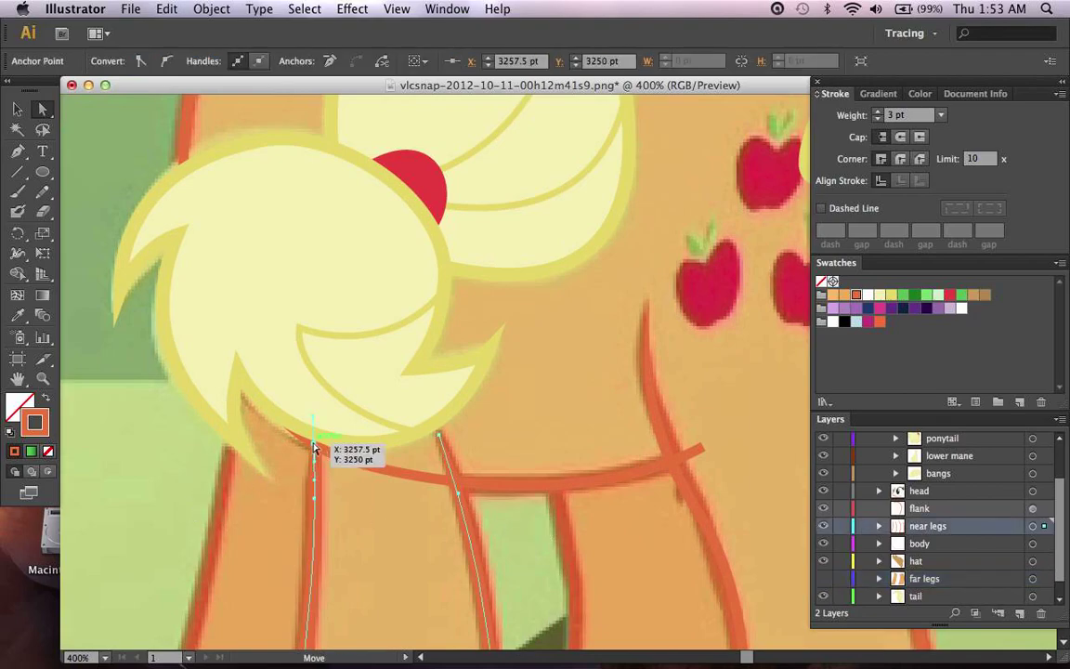
left_click_drag(314, 444, 313, 439)
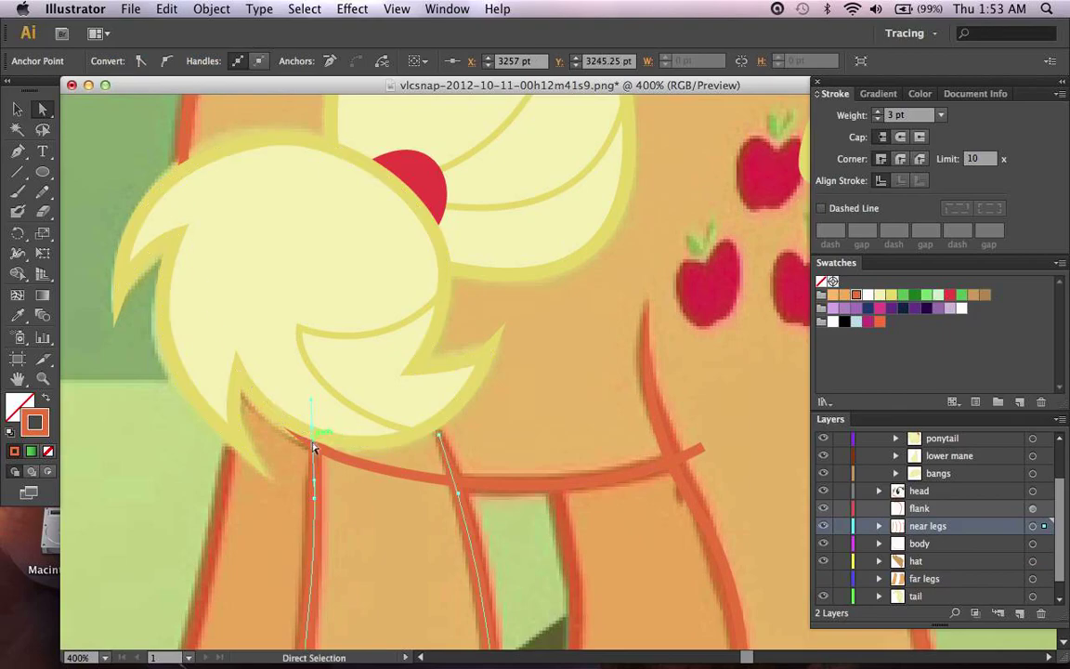
left_click(313, 451)
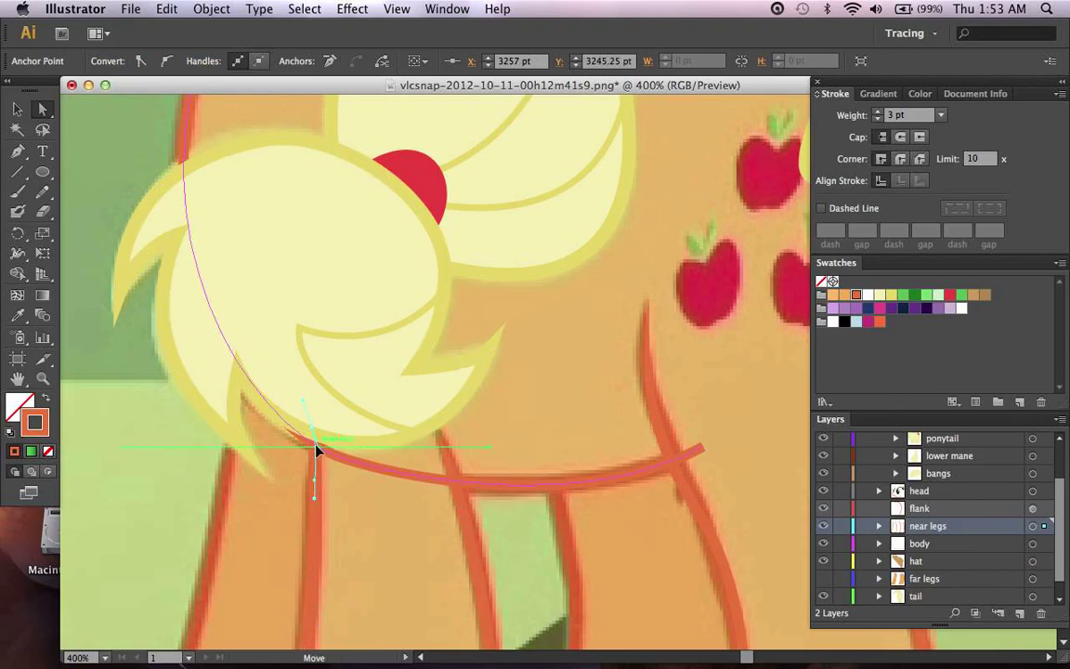
key("super+equal")
key("super+equal")
key("super+equal")
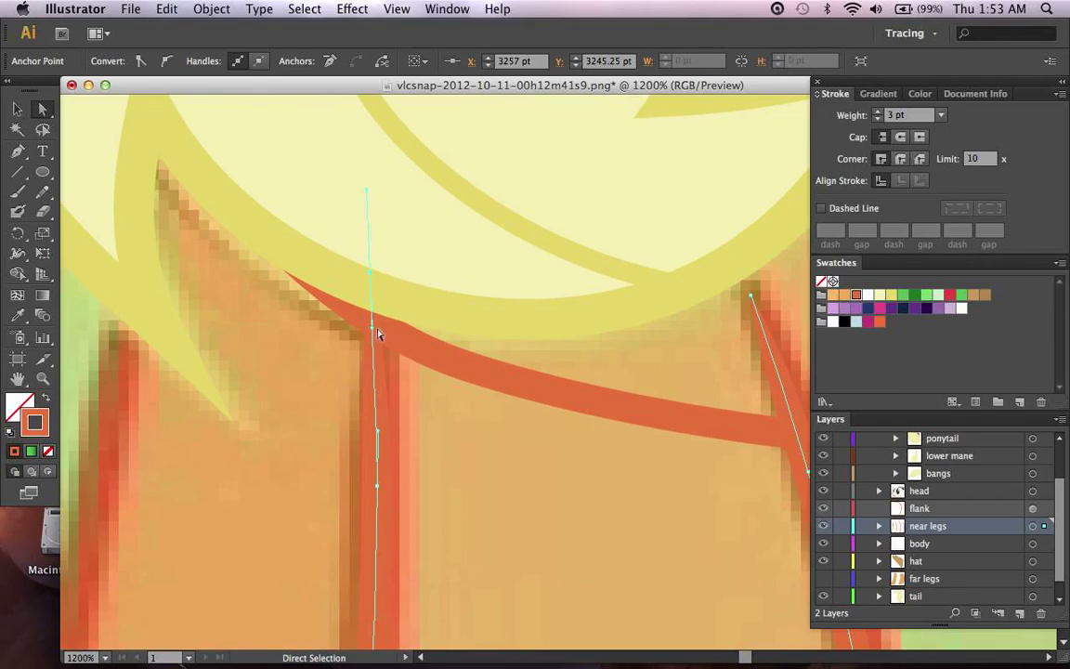
left_click_drag(377, 334, 378, 346)
key("super+minus")
key("super+minus")
key("super+minus")
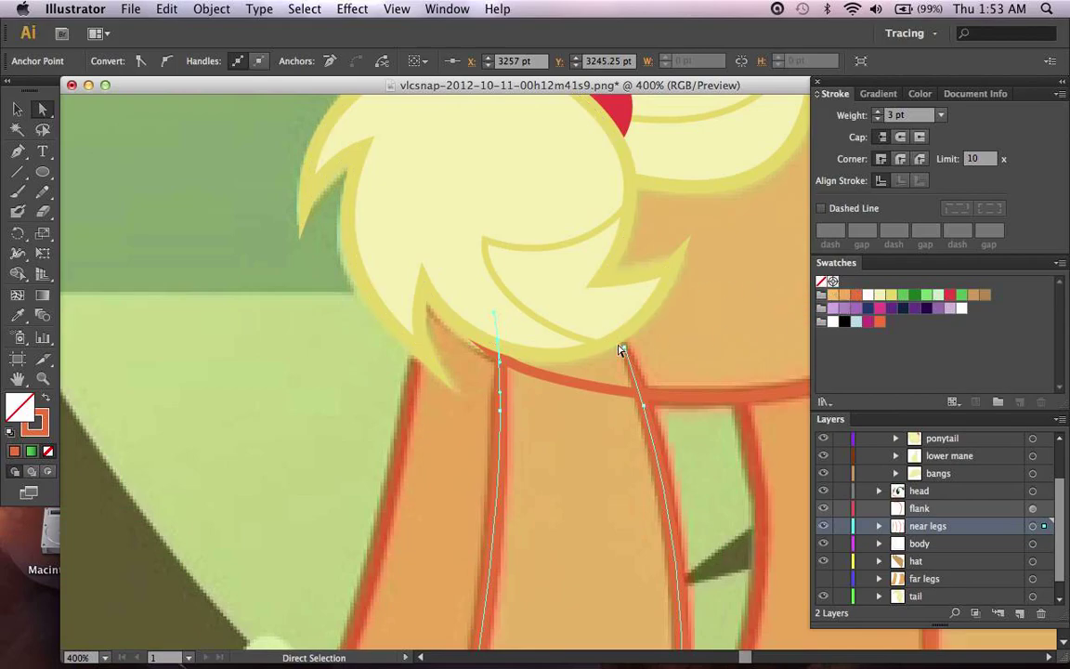
Step: Expand the near legs layer and fill the front leg shape with the light orange swatch
left_click(878, 526)
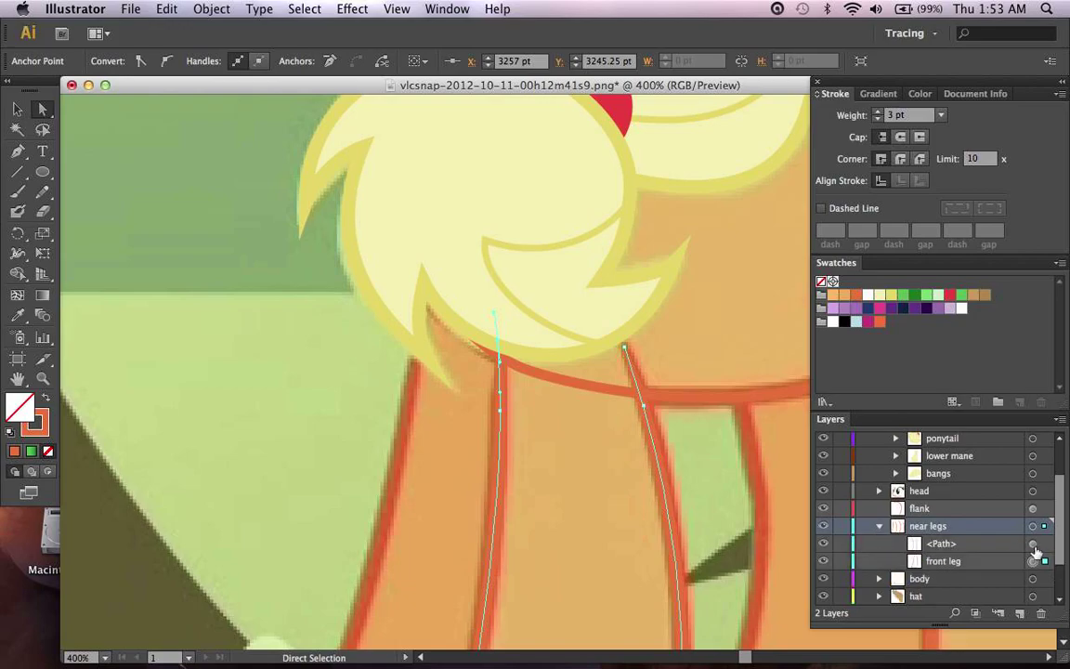
left_click(833, 295)
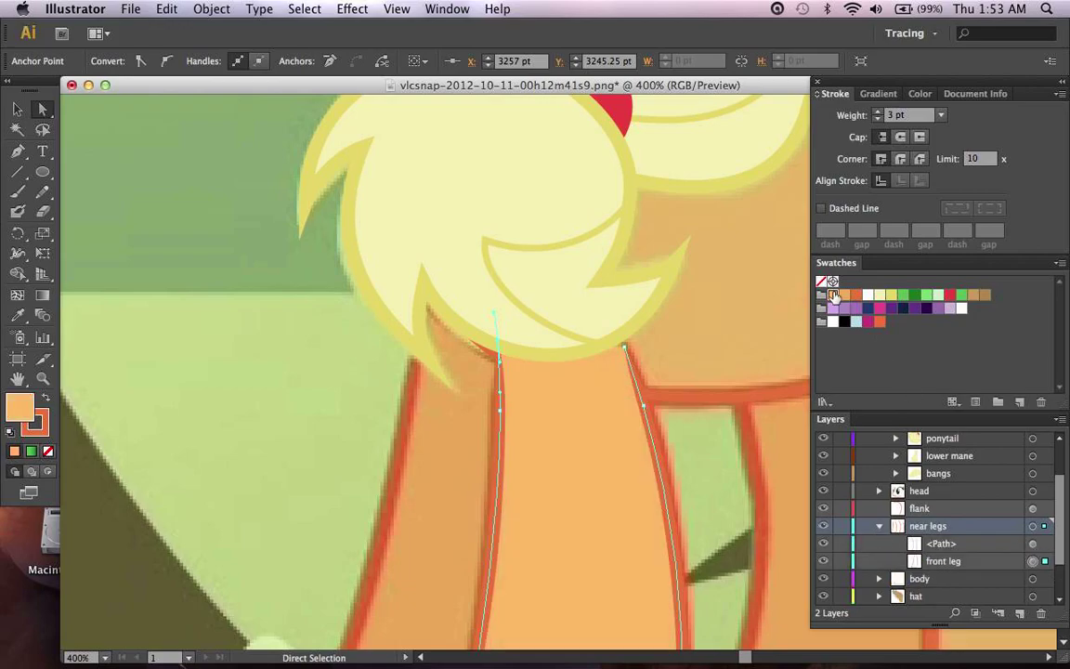
left_click(673, 319)
scroll(673, 319, "right", 3)
scroll(673, 319, "down", 2)
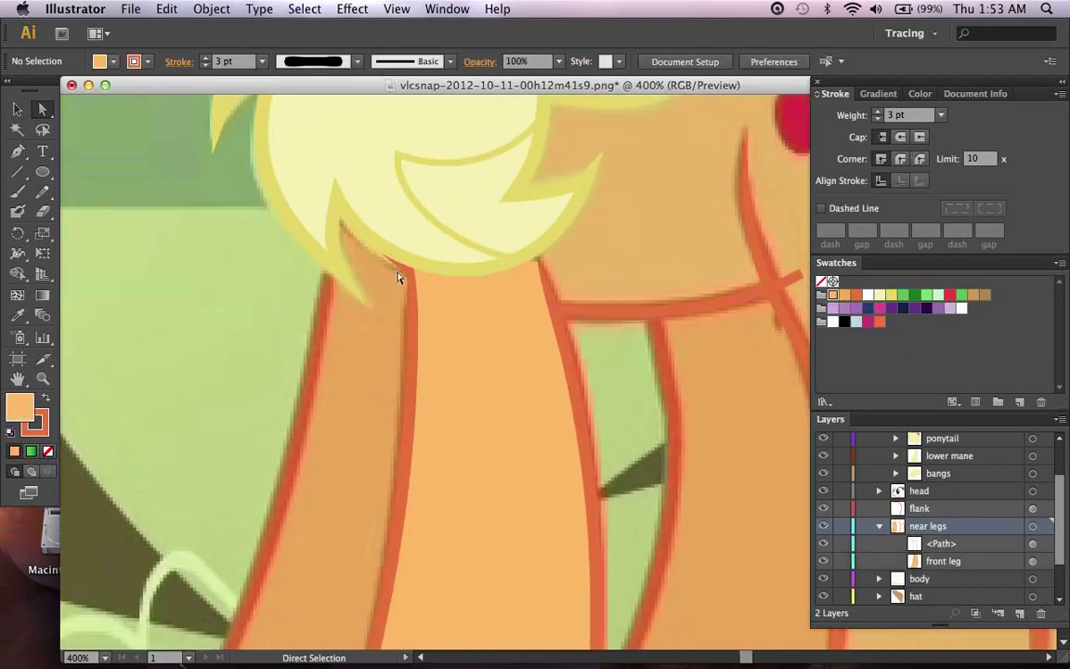
scroll(614, 312, "right", 3)
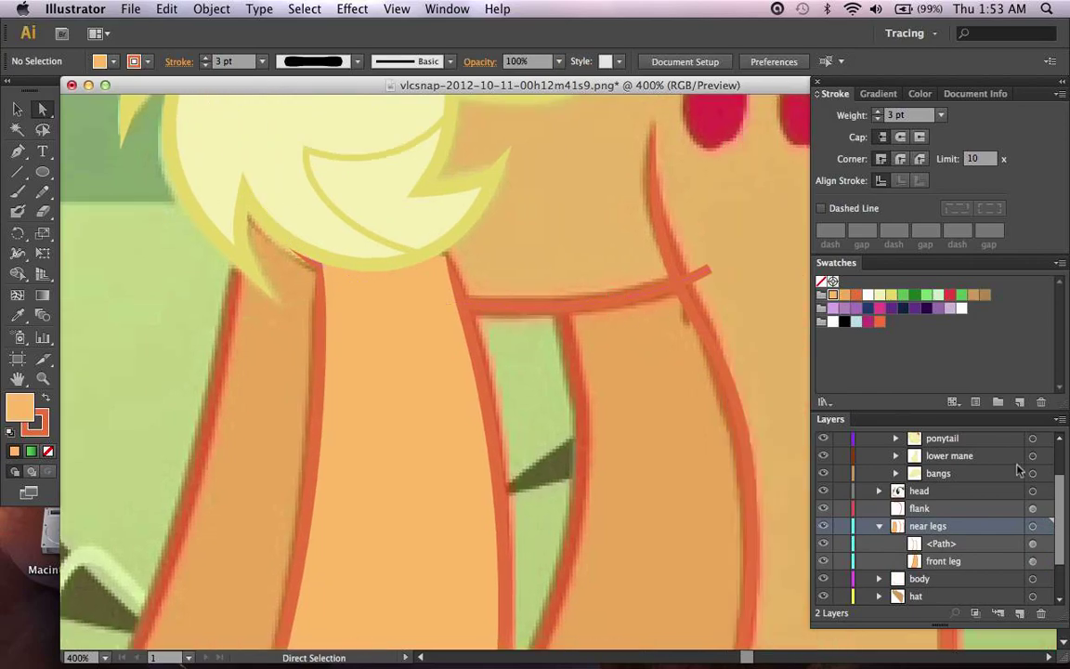
Step: Rename the unnamed path in the near legs layer as "hind leg" and fill it with the light orange swatch
left_click(1034, 548)
double_click(947, 544)
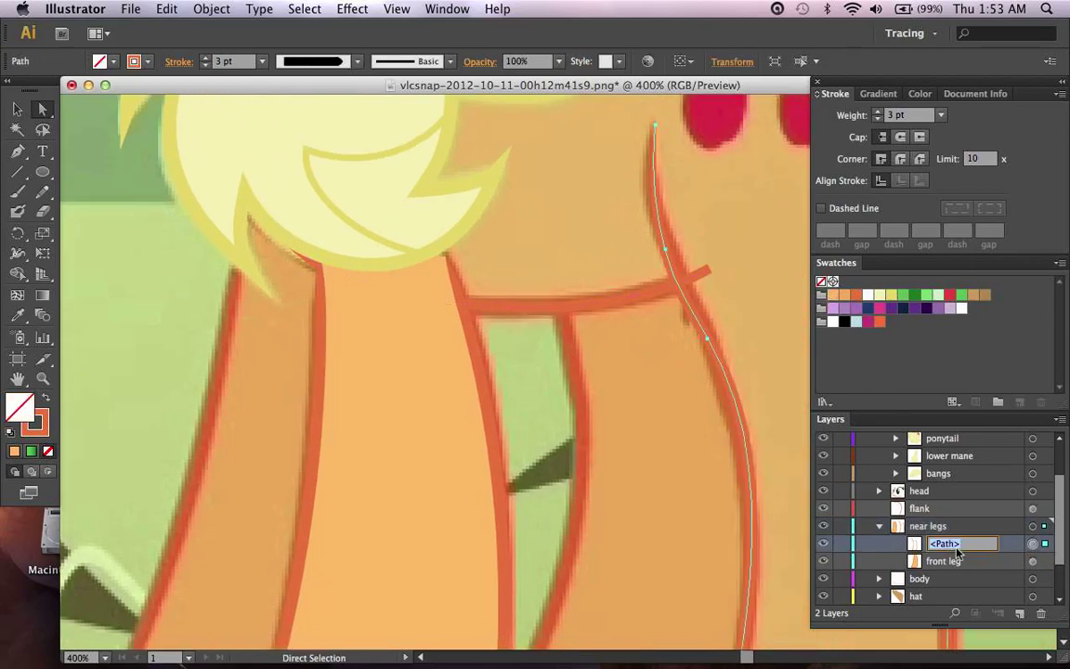
type("hind leg")
key("Return")
left_click(833, 296)
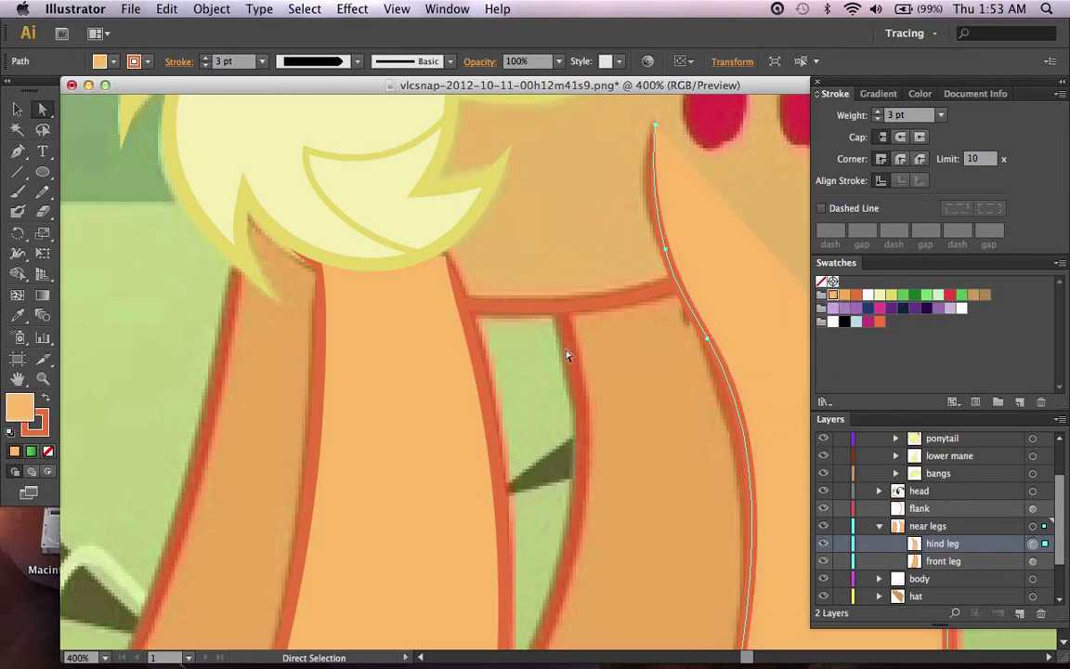
scroll(567, 355, "right", 7)
key("shift+super+a")
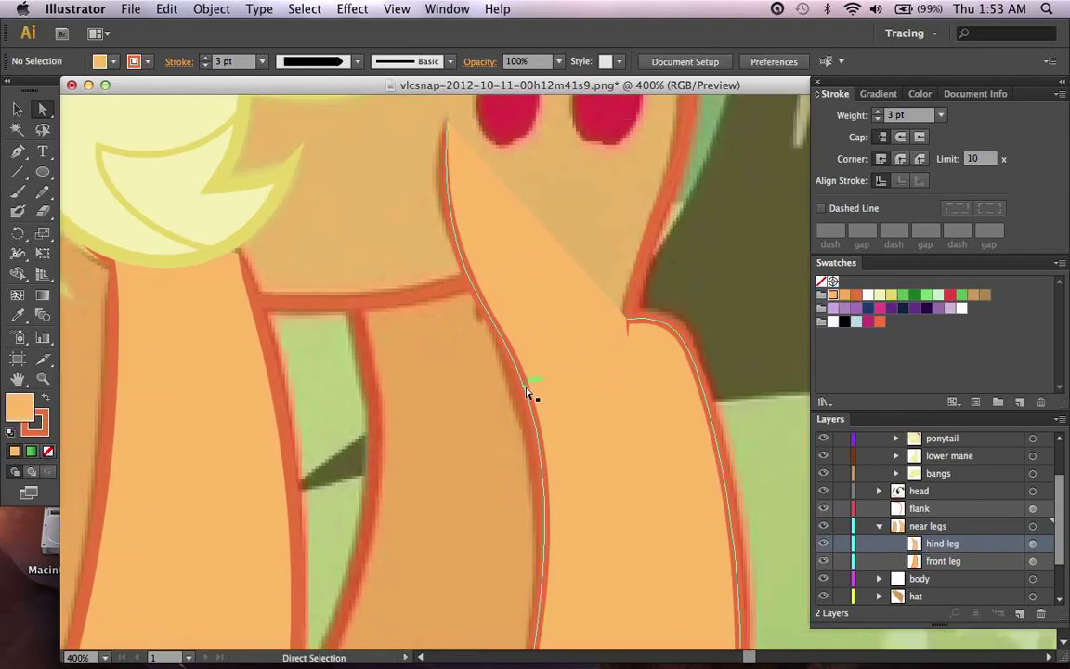
key("super+minus")
key("super+minus")
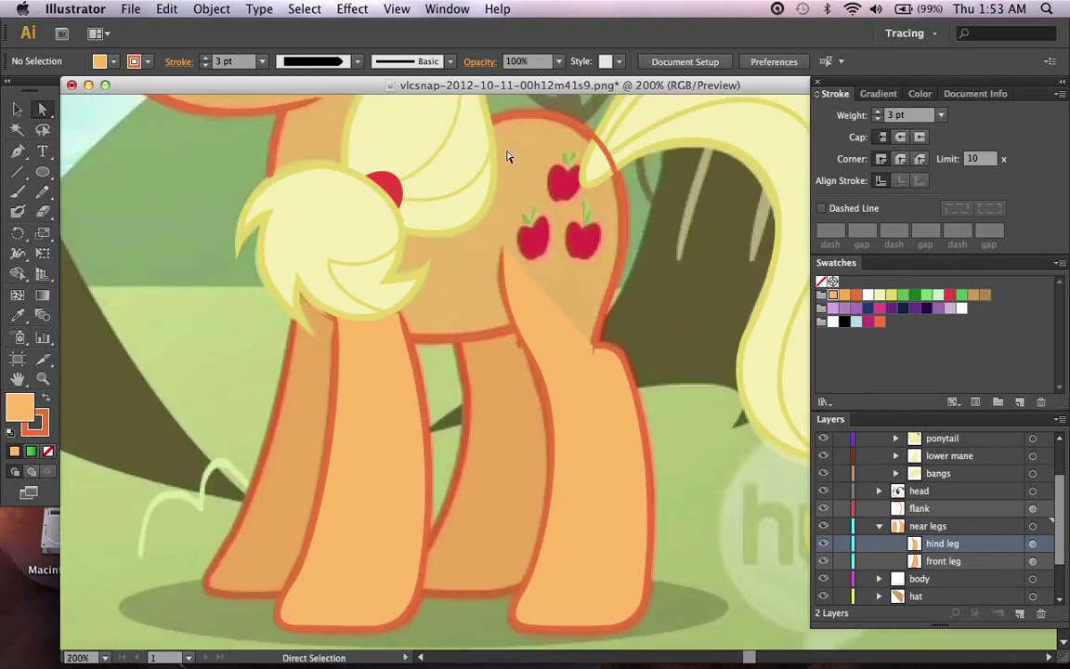
Step: Collapse the near legs layer, and add a new sublayer to Layer 2 placed directly below the body layer
scroll(509, 153, "up", 5)
scroll(330, 214, "down", 3)
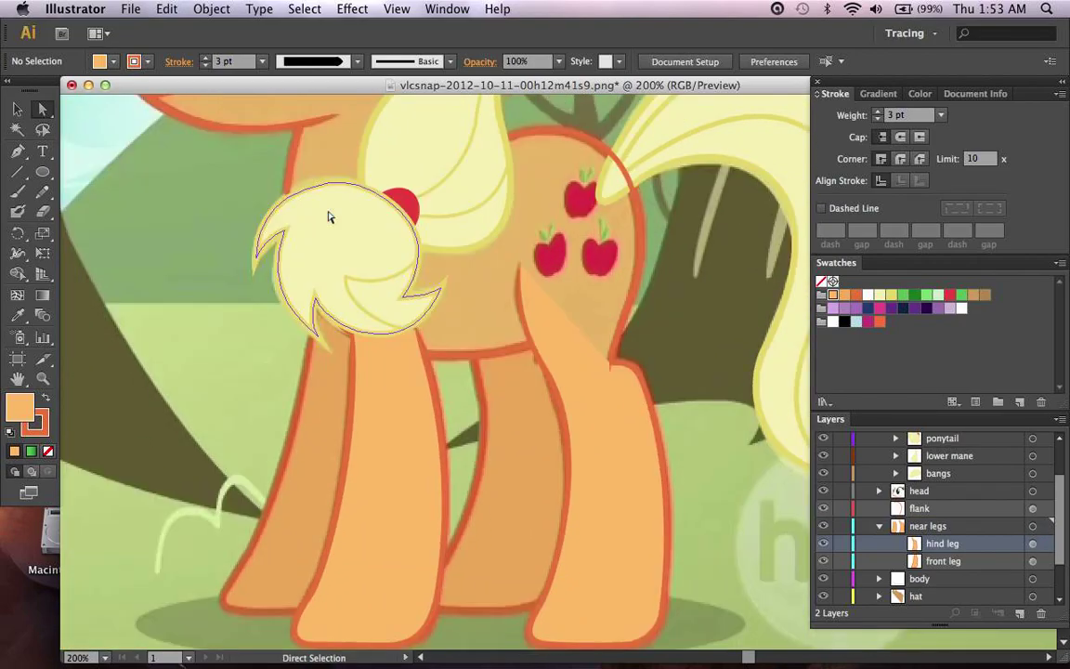
key("p")
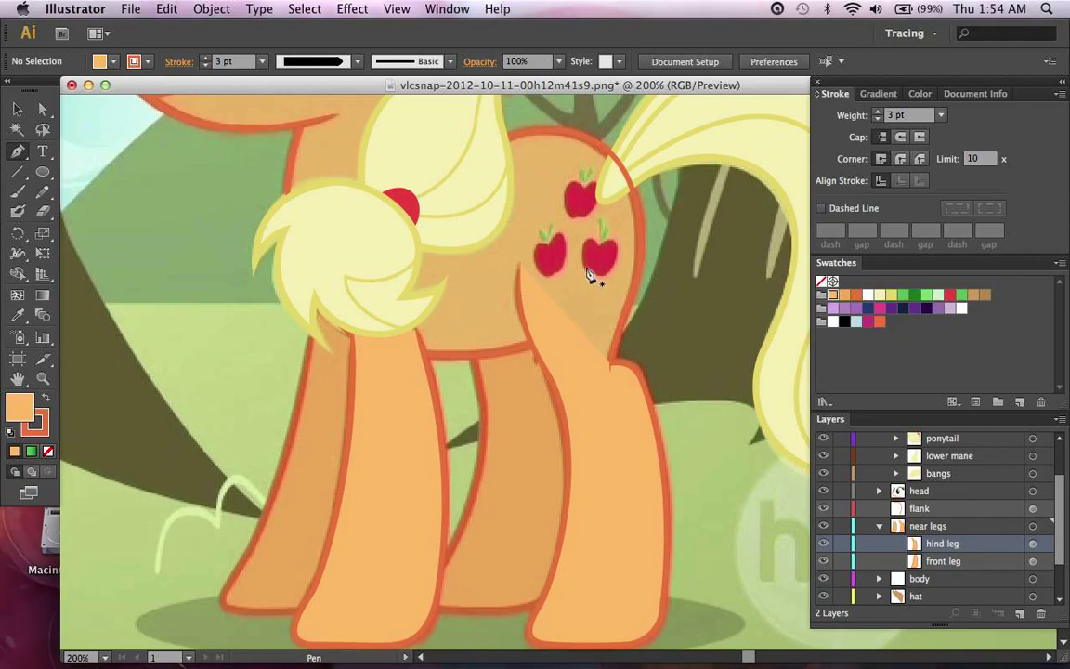
left_click(879, 526)
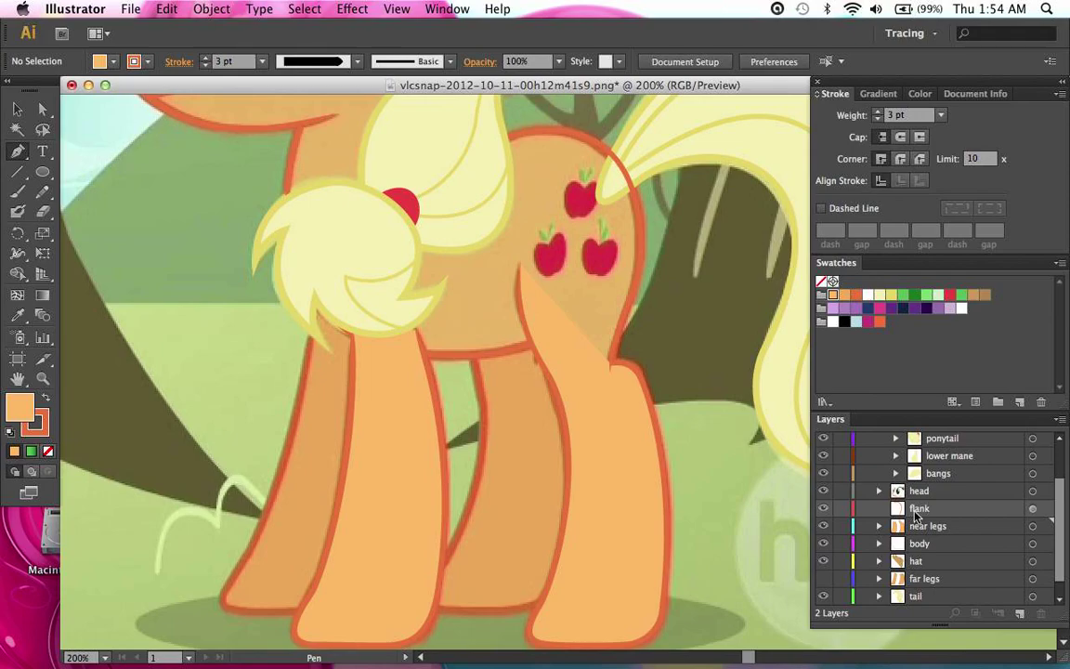
scroll(980, 572, "up", 3)
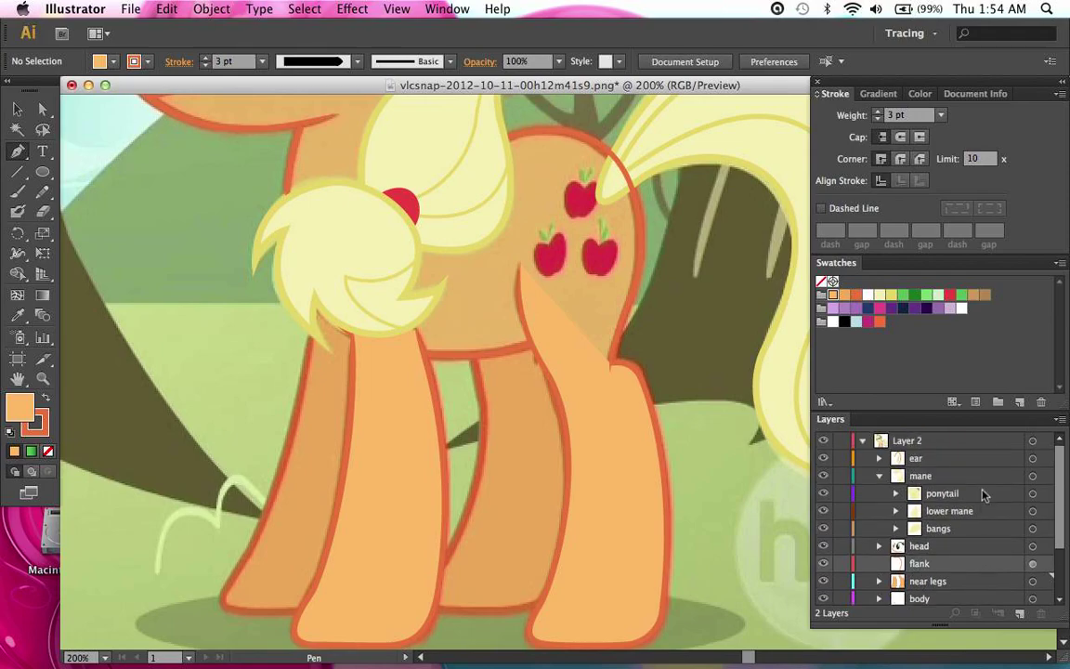
left_click(968, 447)
left_click(998, 613)
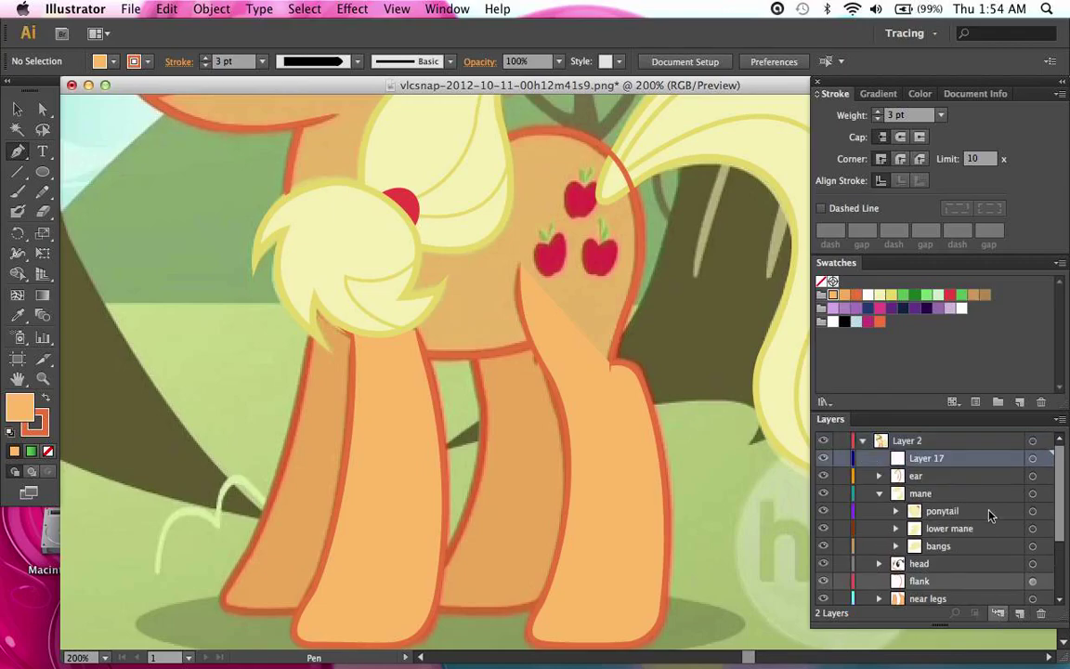
left_click_drag(967, 458, 959, 576)
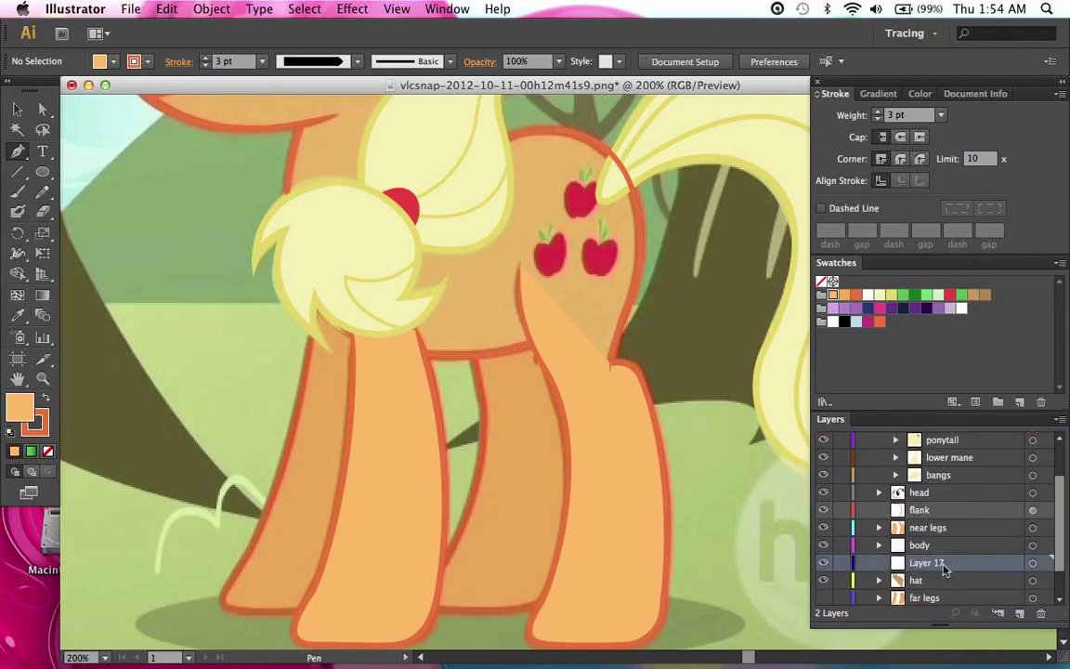
Step: Rename the new sublayer below body as "fills"
double_click(944, 569)
type("fl")
type("lls")
key("Return")
Step: Start a Pen path with no fill and no stroke on the fills layer, placing a smooth anchor where the rump meets the hind leg
key("x")
key("/")
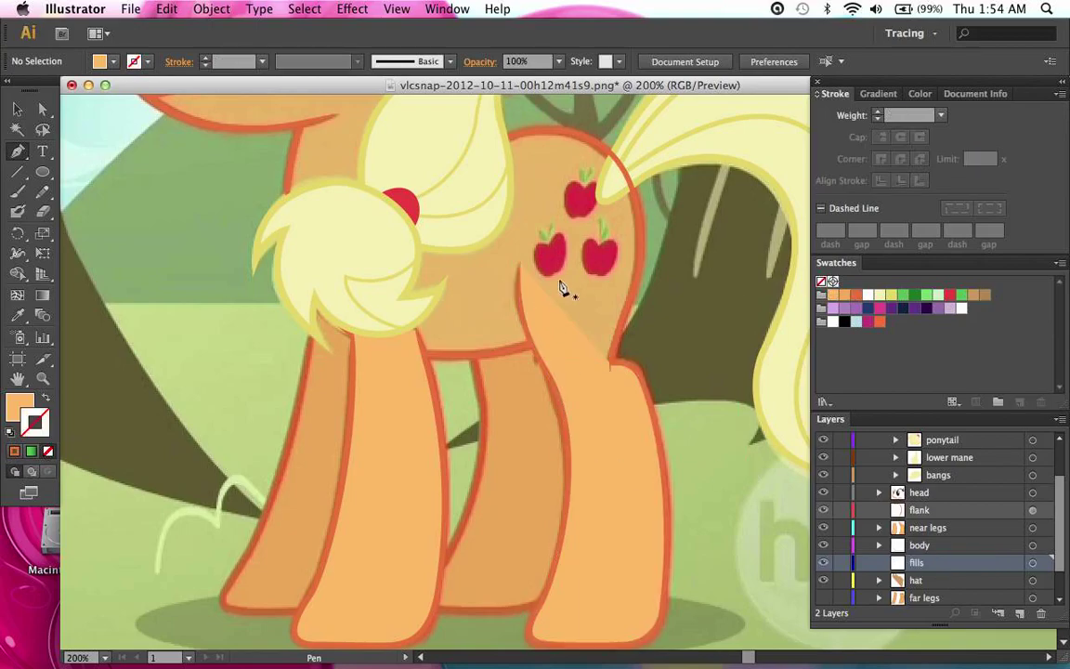
scroll(740, 281, "up", 2)
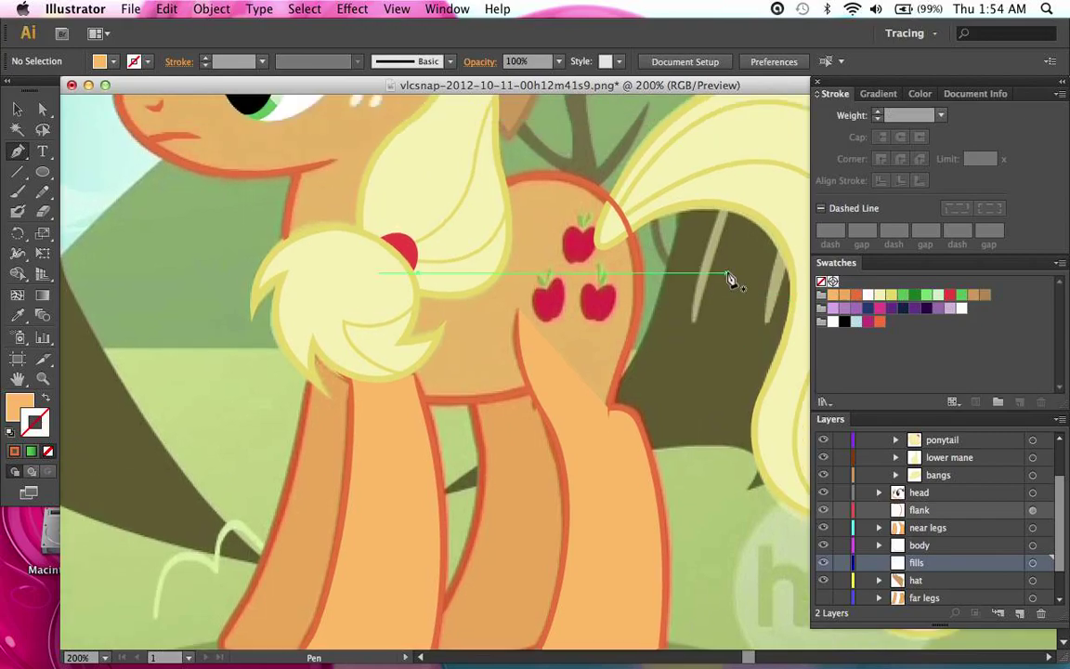
key("x")
key("/")
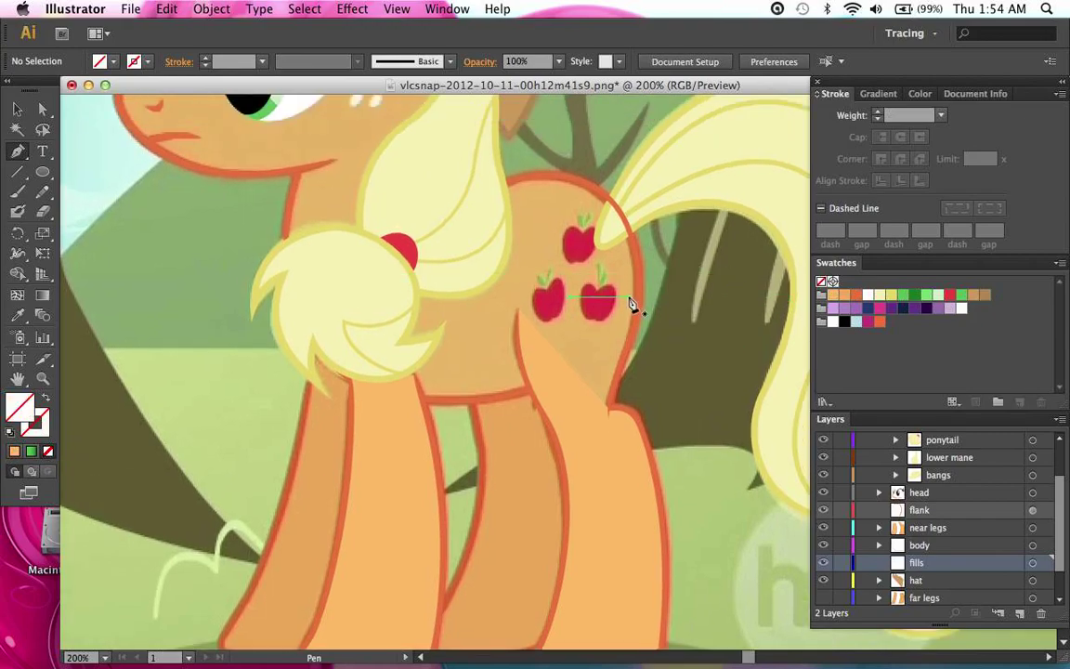
left_click(1032, 563)
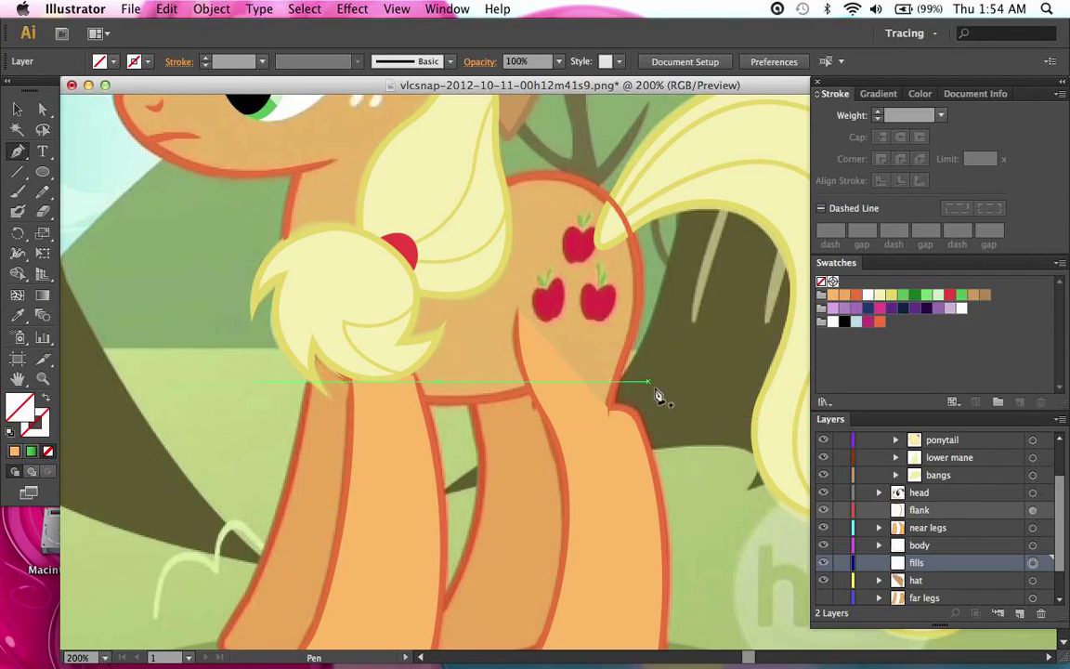
left_click_drag(612, 390, 616, 372)
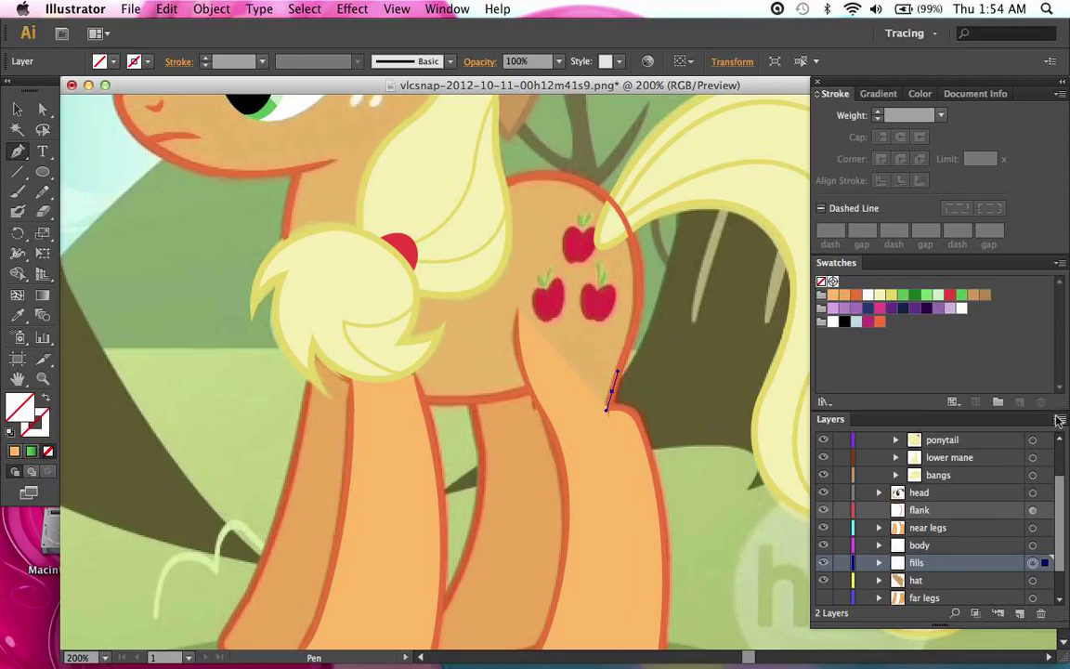
Step: Expand the fills layer and open its new path in Isolation Mode
left_click(880, 563)
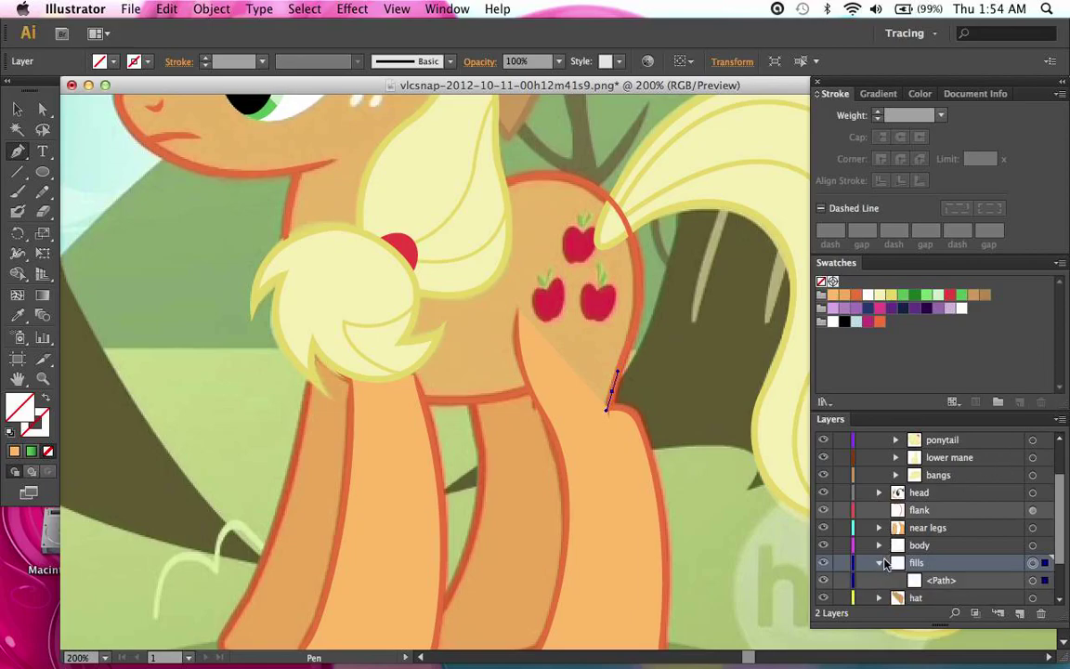
left_click(1019, 585)
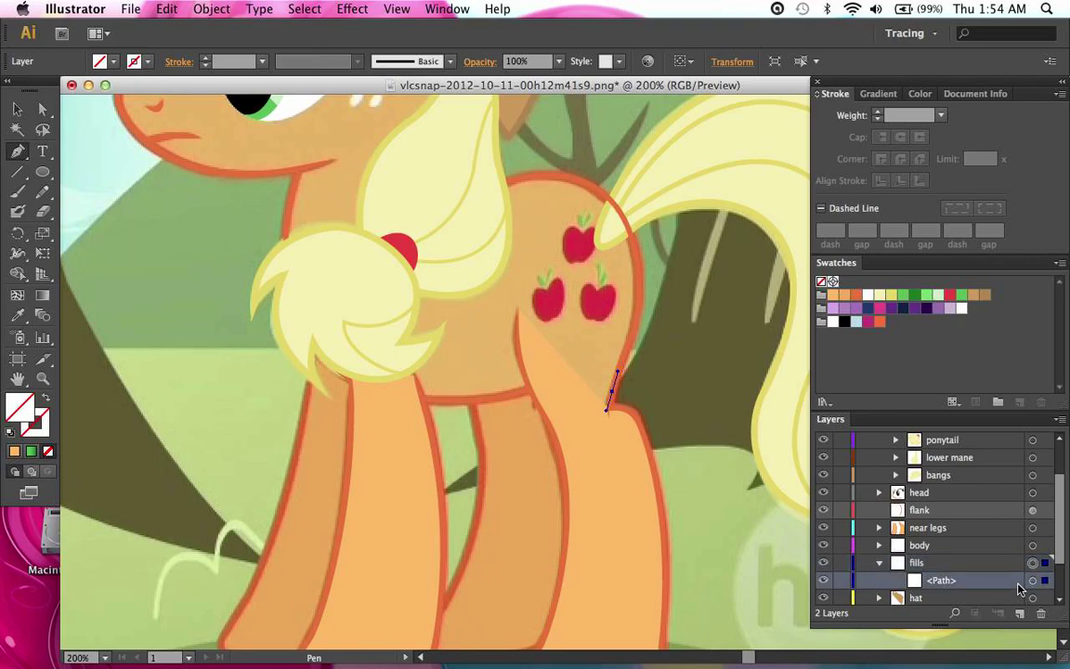
left_click(1059, 422)
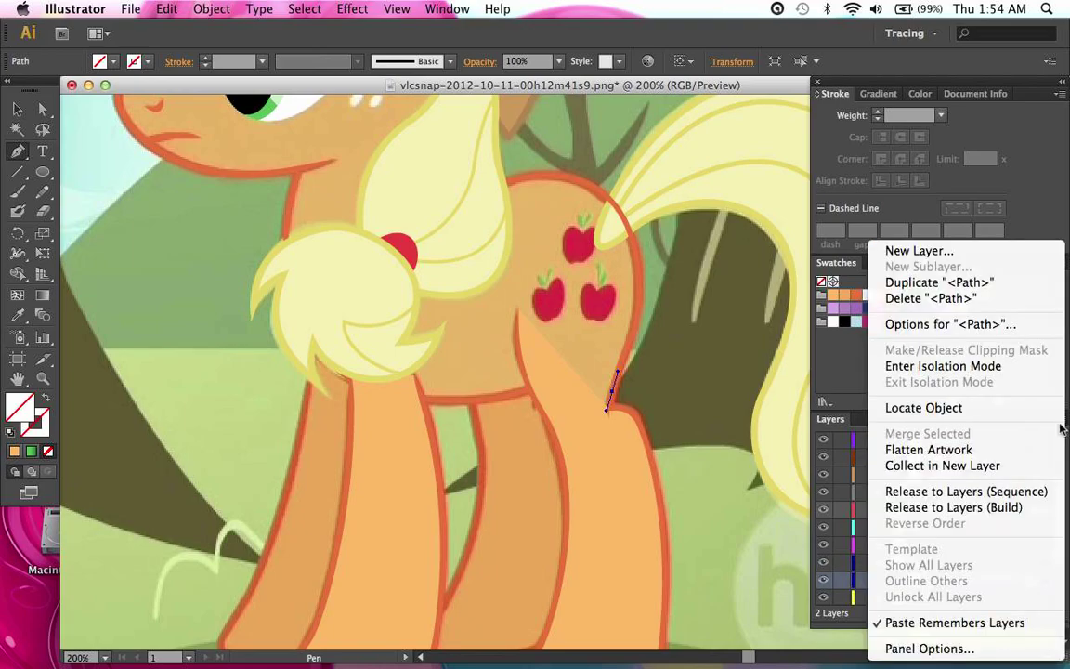
left_click(986, 368)
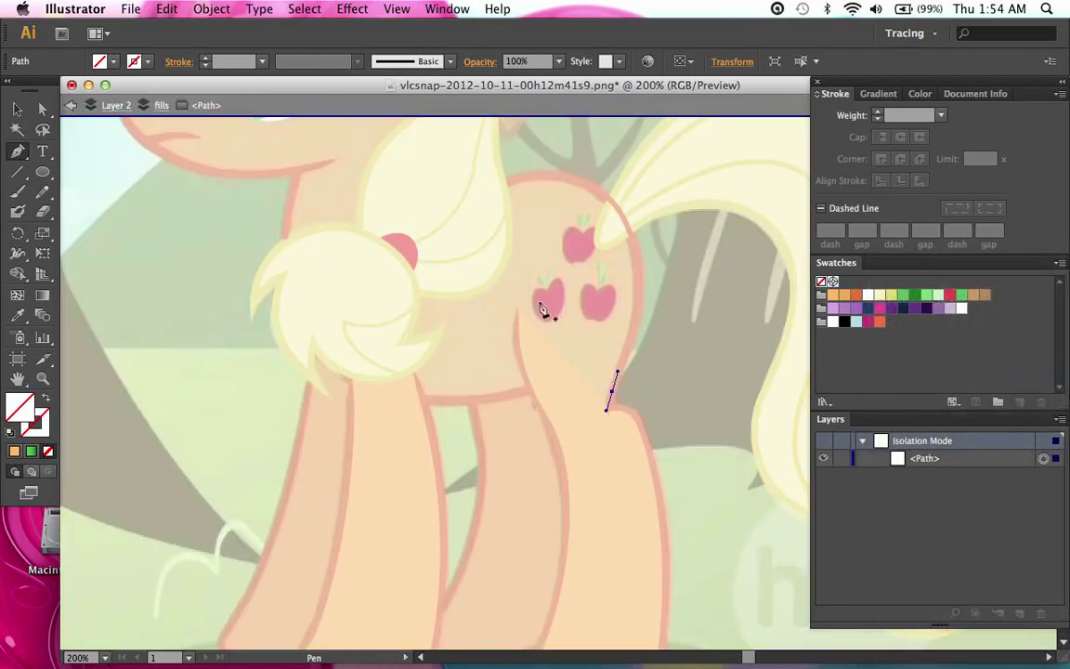
Step: Try to continue the isolated path up the rear edge of the rump to the tail base, and undo the added points
scroll(389, 402, "up", 5)
scroll(389, 401, "right", 3)
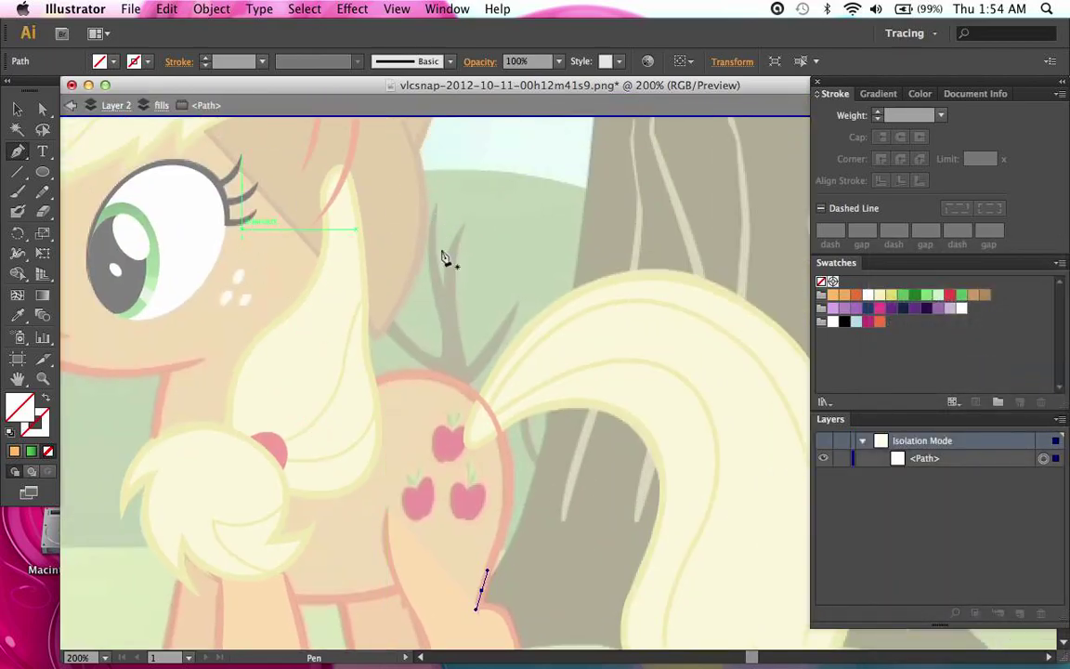
scroll(336, 237, "left", 6)
scroll(336, 237, "up", 2)
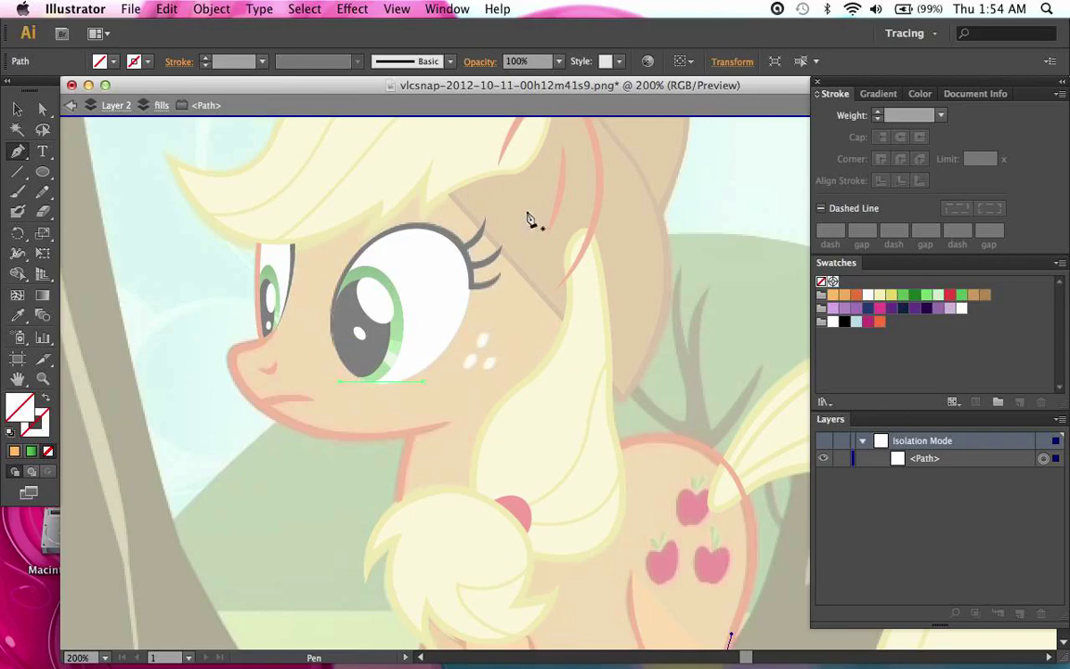
scroll(409, 401, "down", 6)
scroll(408, 401, "right", 4)
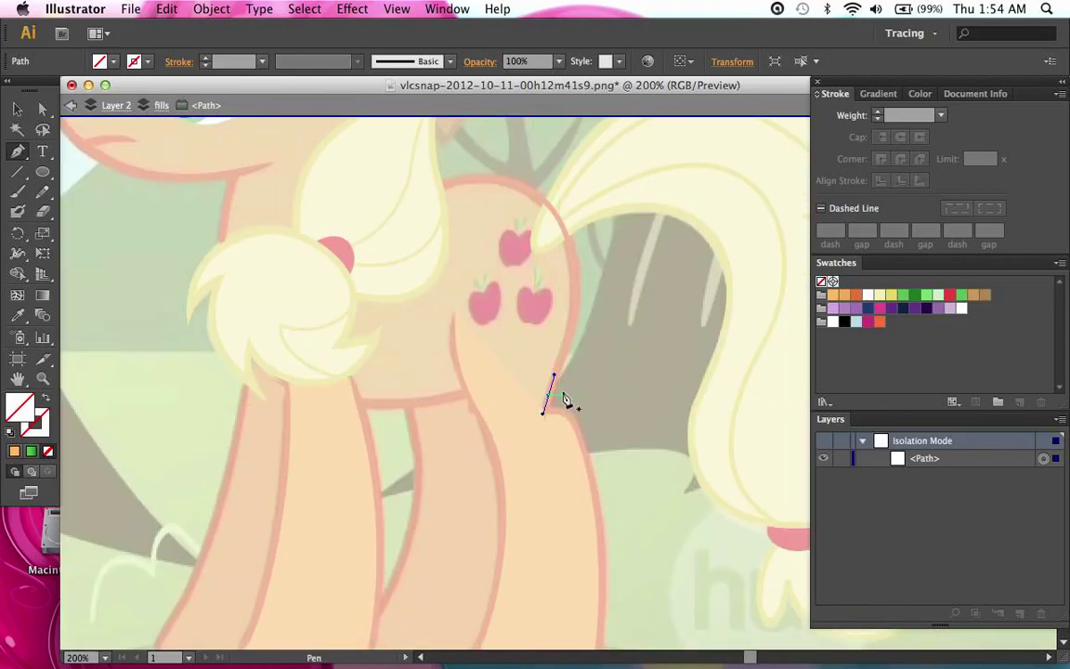
scroll(564, 400, "up", 1)
scroll(566, 406, "up", 3)
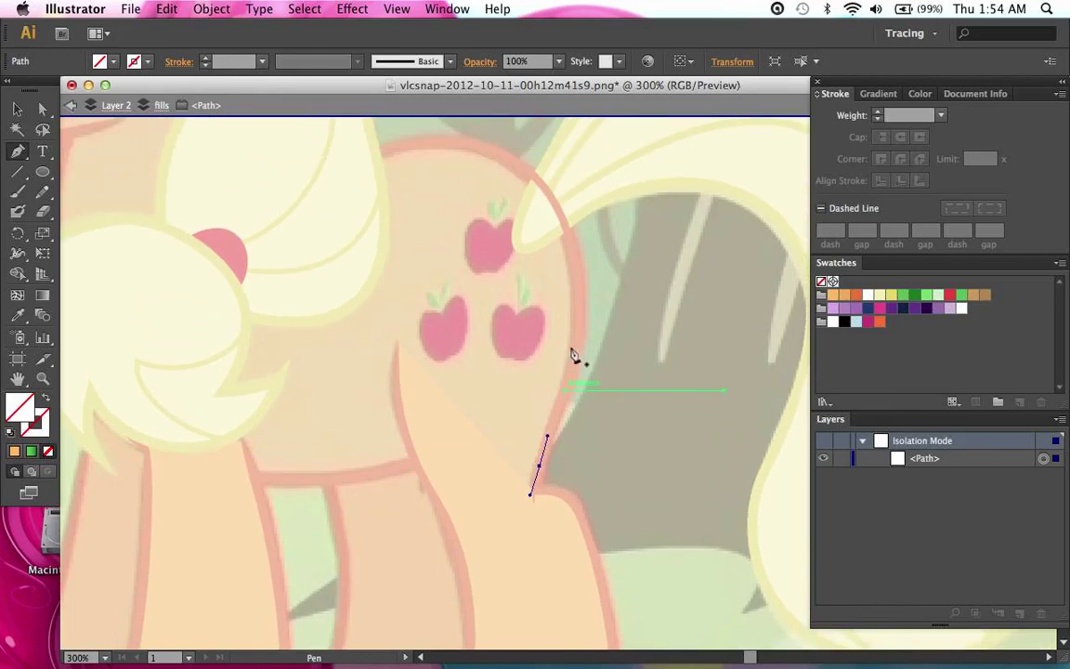
left_click(585, 308)
left_click(569, 234)
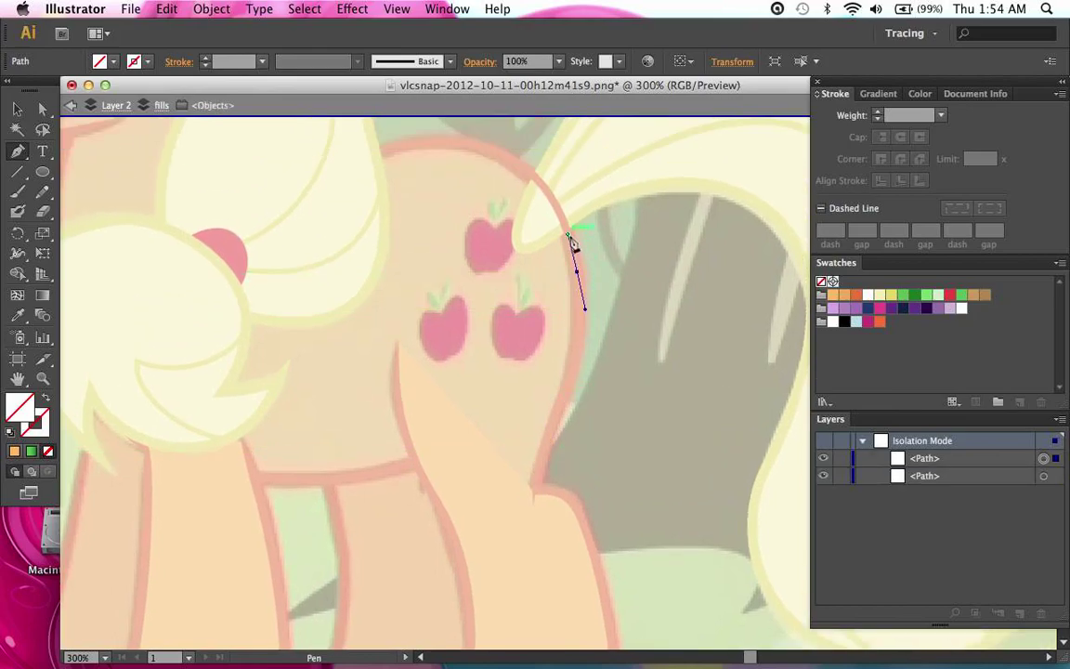
key("super+z")
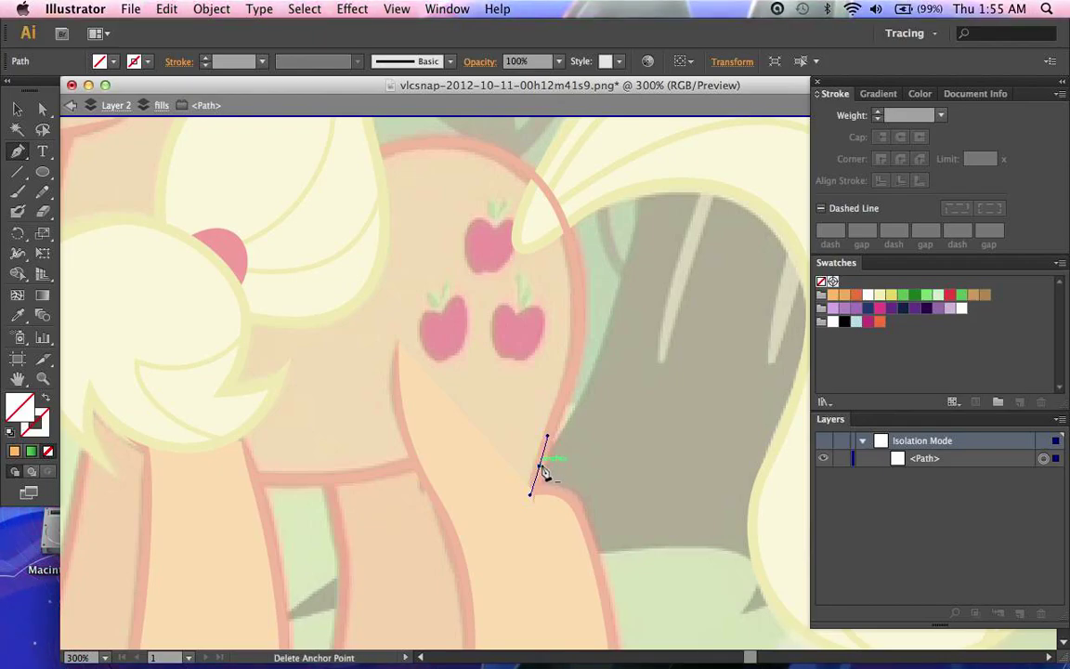
Step: Replace the starting anchor where the rump meets the hind leg, and curve the path up the rump's rear edge to the tail base
left_click(542, 469)
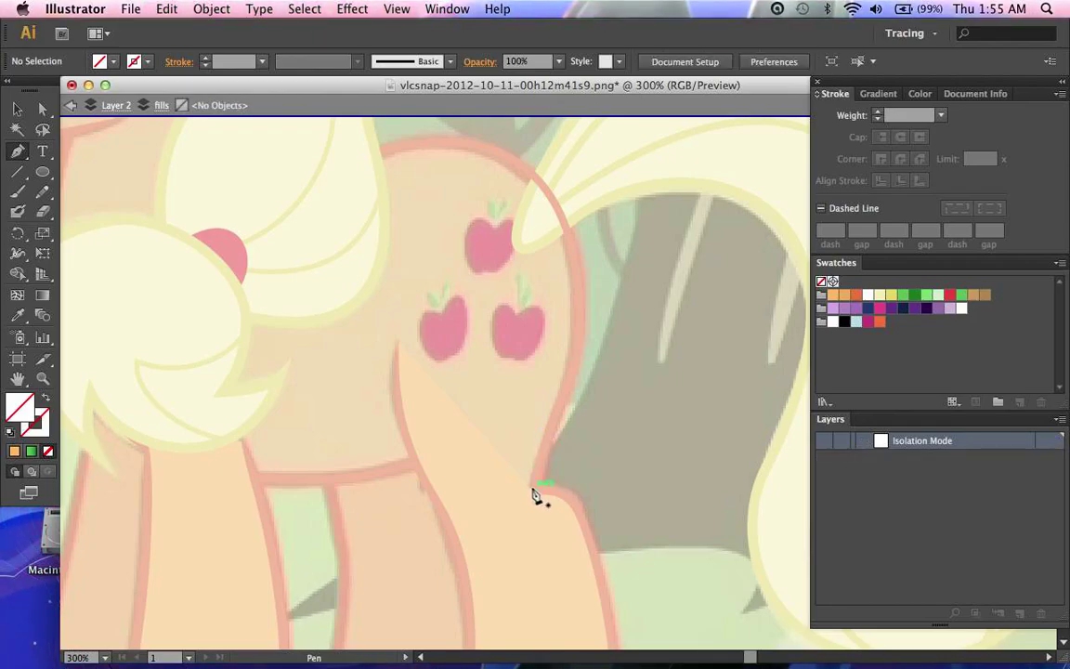
left_click_drag(546, 458, 546, 455)
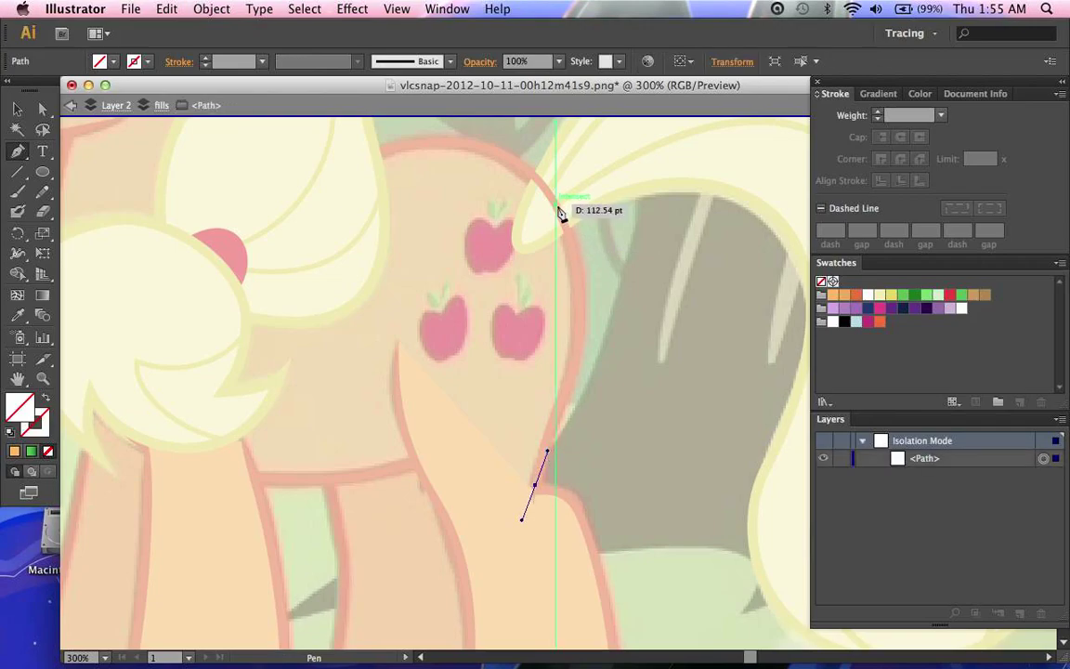
left_click_drag(553, 201, 529, 171)
key("super")
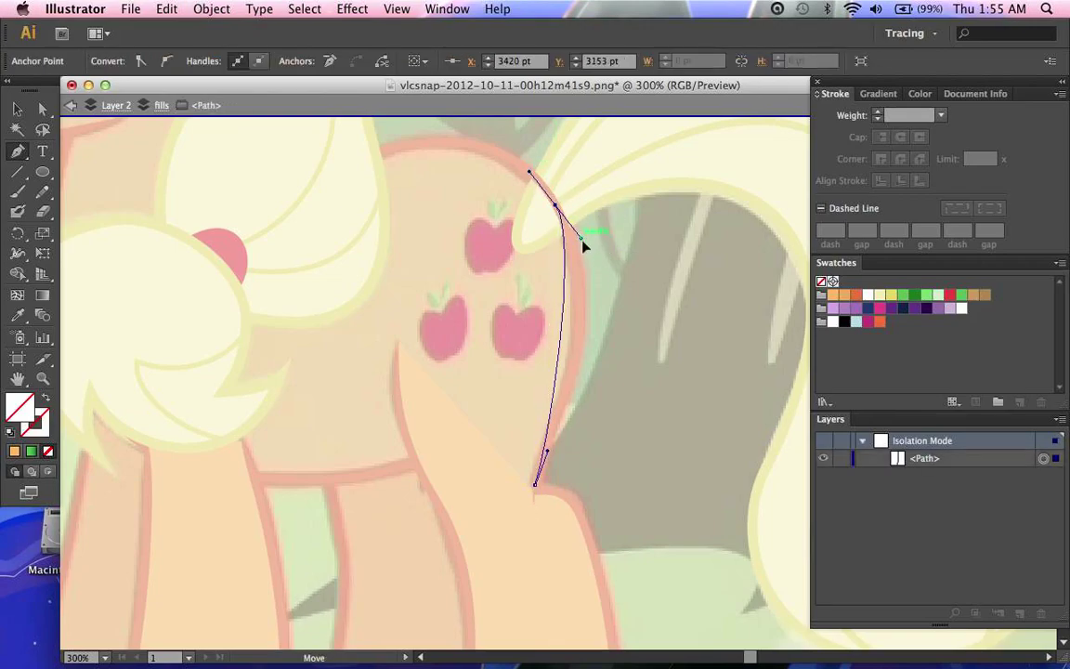
left_click_drag(582, 240, 609, 322)
scroll(608, 323, "up", 1)
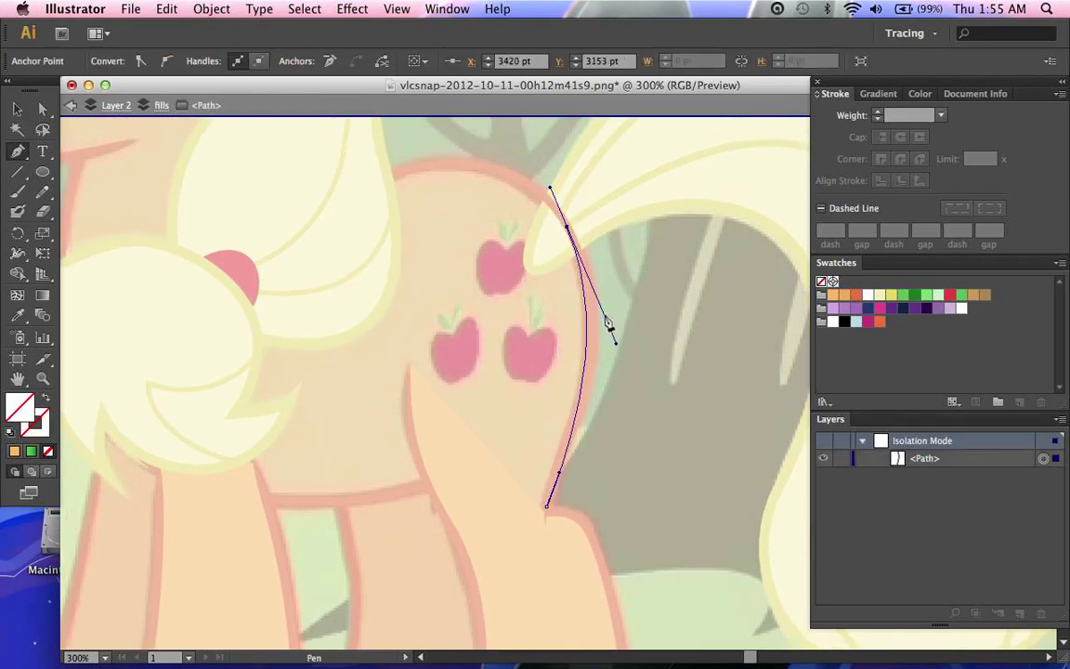
Step: Extend the path over the top of the rump to beneath the mane, adjusting the end anchor's handle to follow the back outline
left_click_drag(376, 178, 326, 196)
key("super")
left_click(428, 165, "super")
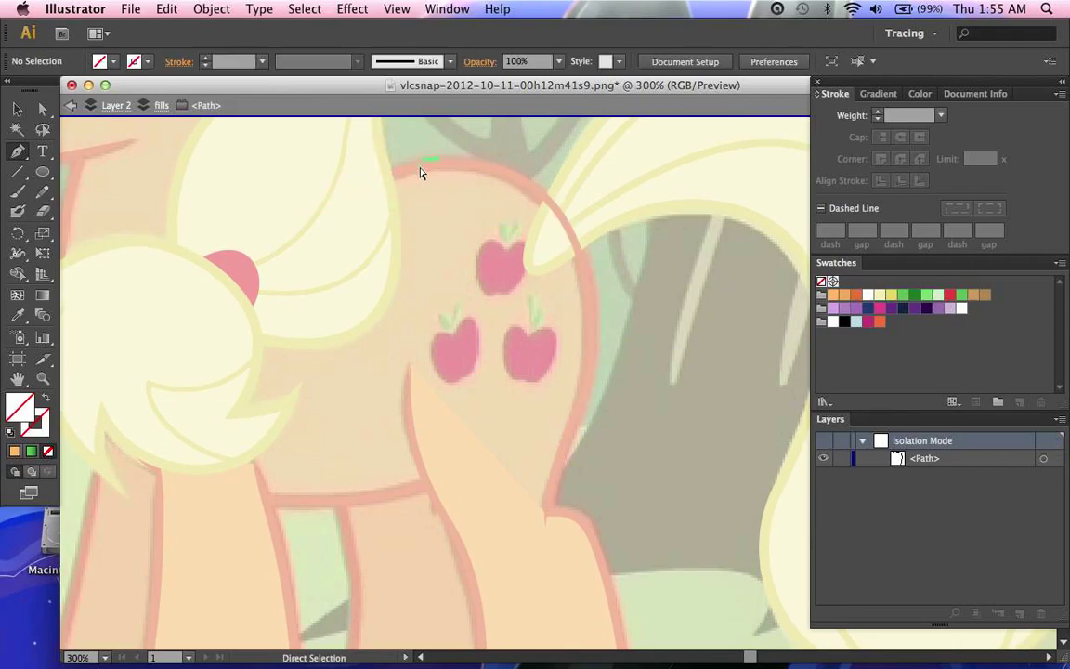
left_click(1044, 460)
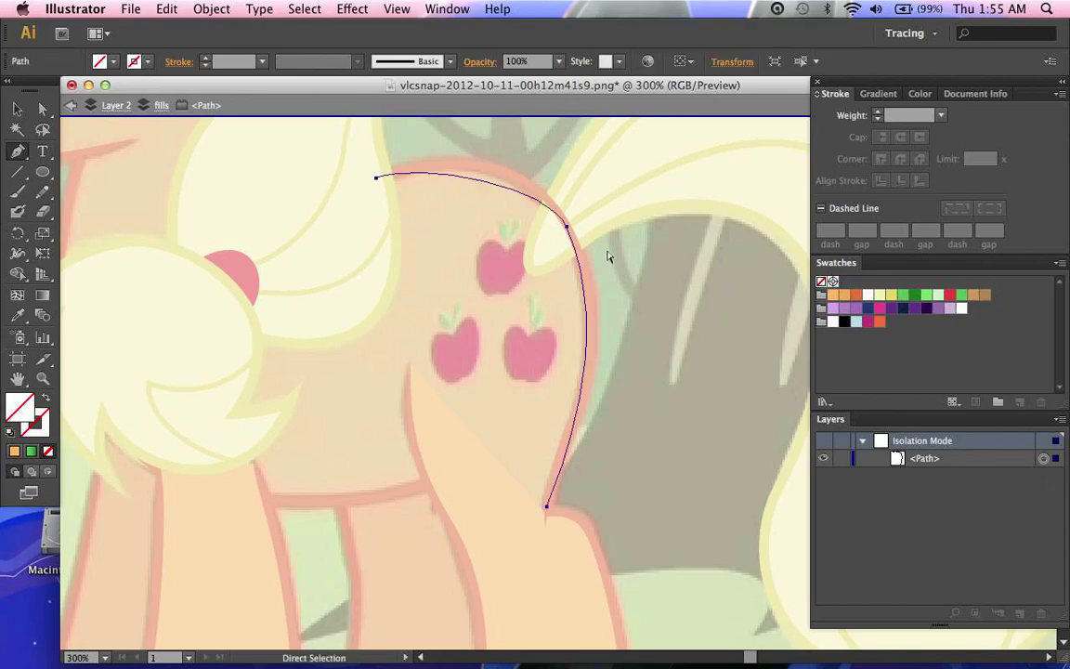
left_click(377, 178, "super")
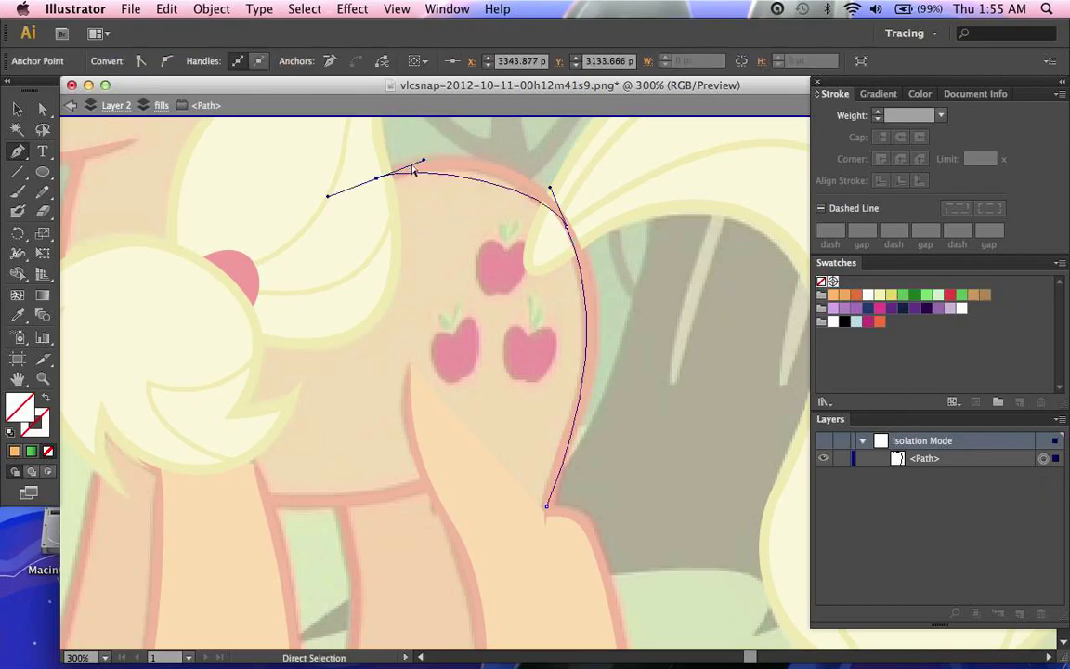
left_click_drag(424, 163, 473, 137)
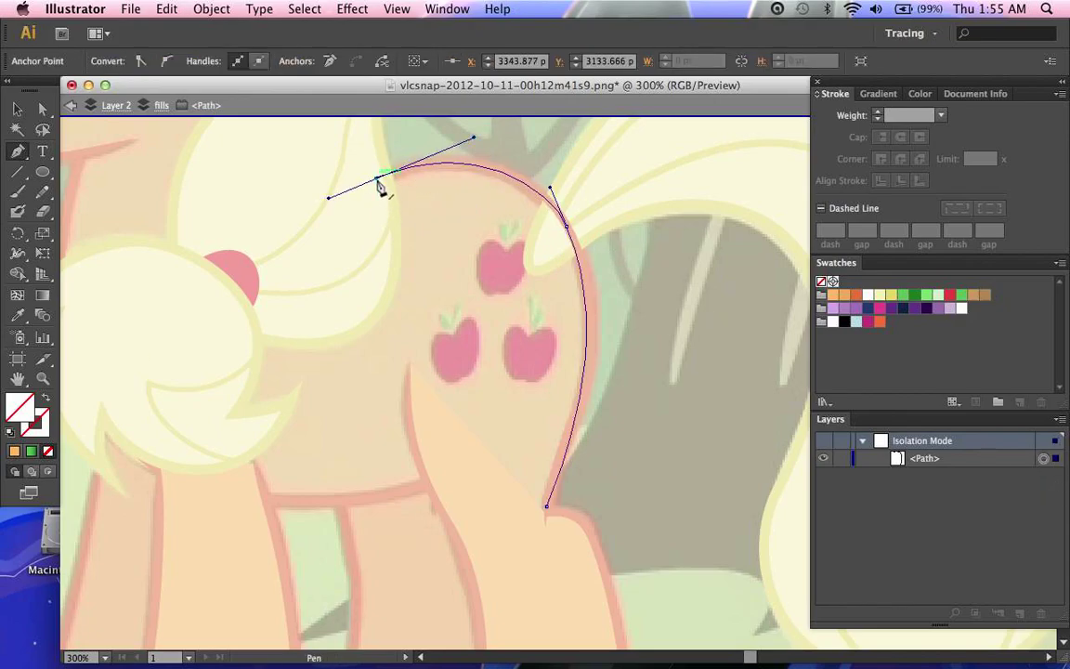
Step: Continue the path from its end anchor across beneath the mane to the neck, turning the corner below the jaw
left_click_drag(377, 178, 350, 191)
scroll(350, 193, "left", 4)
scroll(351, 193, "down", 1)
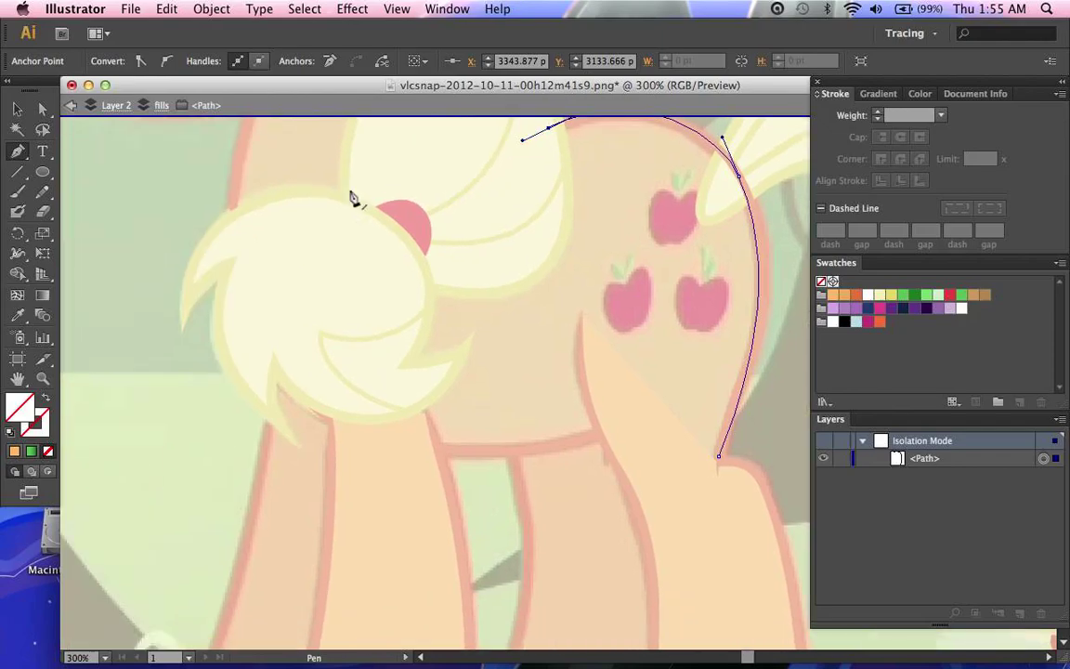
scroll(350, 196, "up", 3)
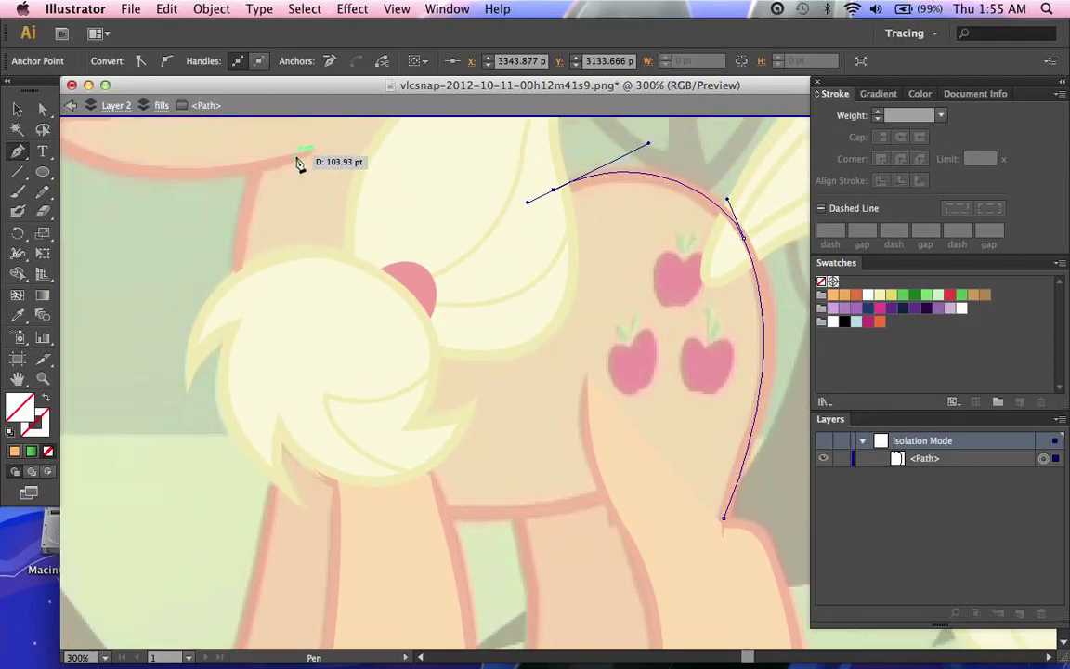
left_click_drag(294, 154, 248, 164)
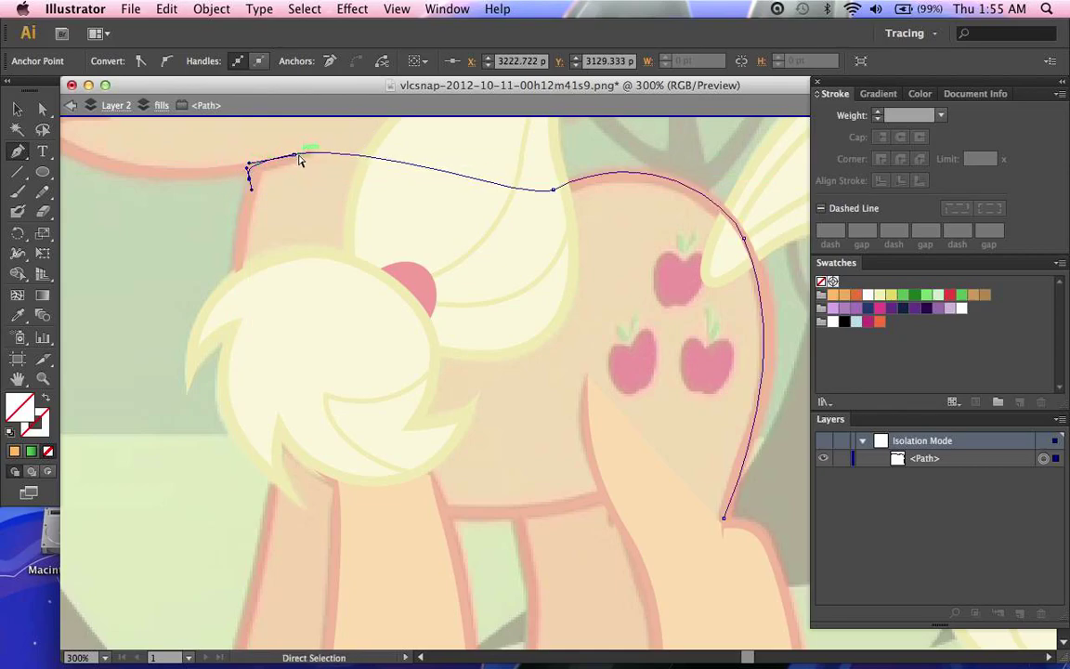
Step: Carry the path down the chest behind the ponytail to the top of the near front leg, and shape that curve
scroll(270, 260, "down", 5)
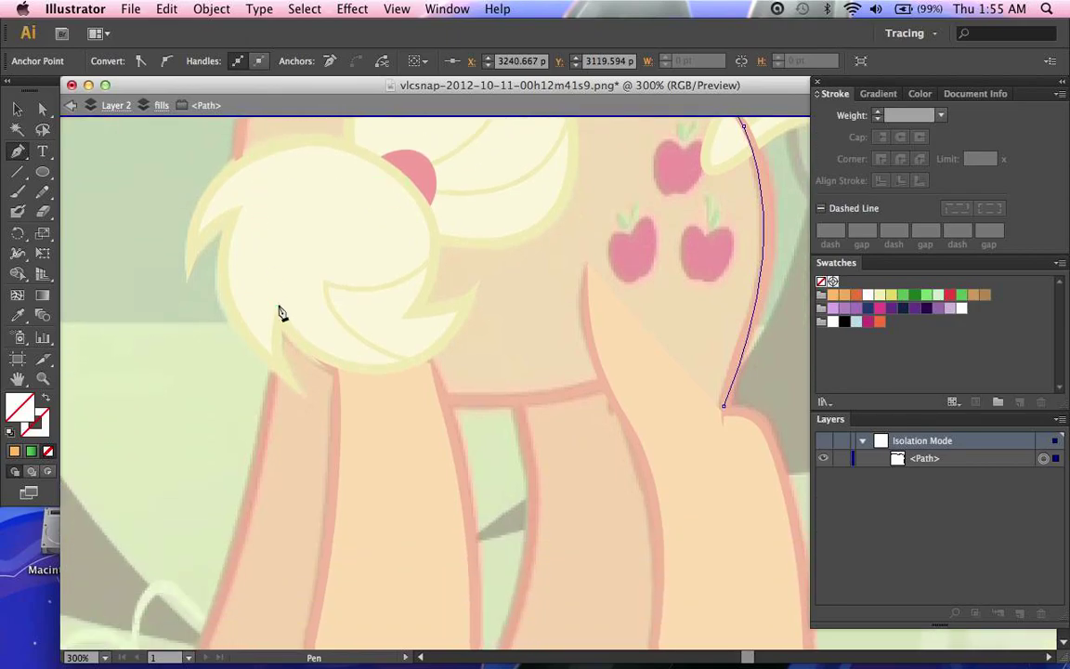
left_click_drag(351, 373, 424, 398)
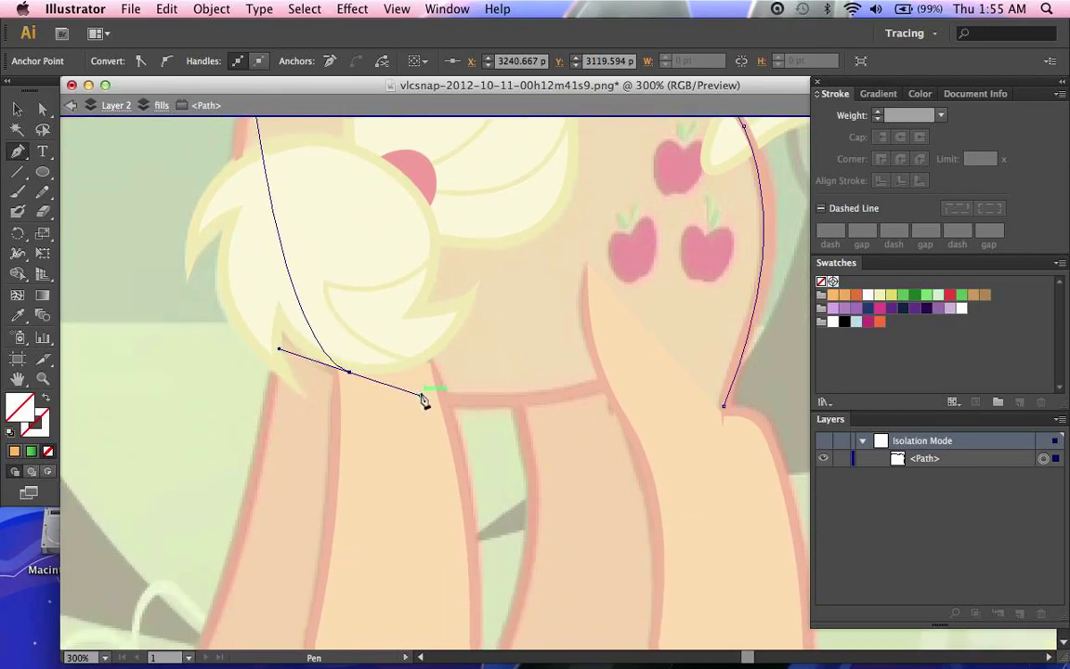
scroll(424, 398, "up", 4)
scroll(424, 397, "left", 3)
left_click_drag(343, 433, 257, 408)
scroll(258, 409, "down", 2)
scroll(258, 409, "right", 1)
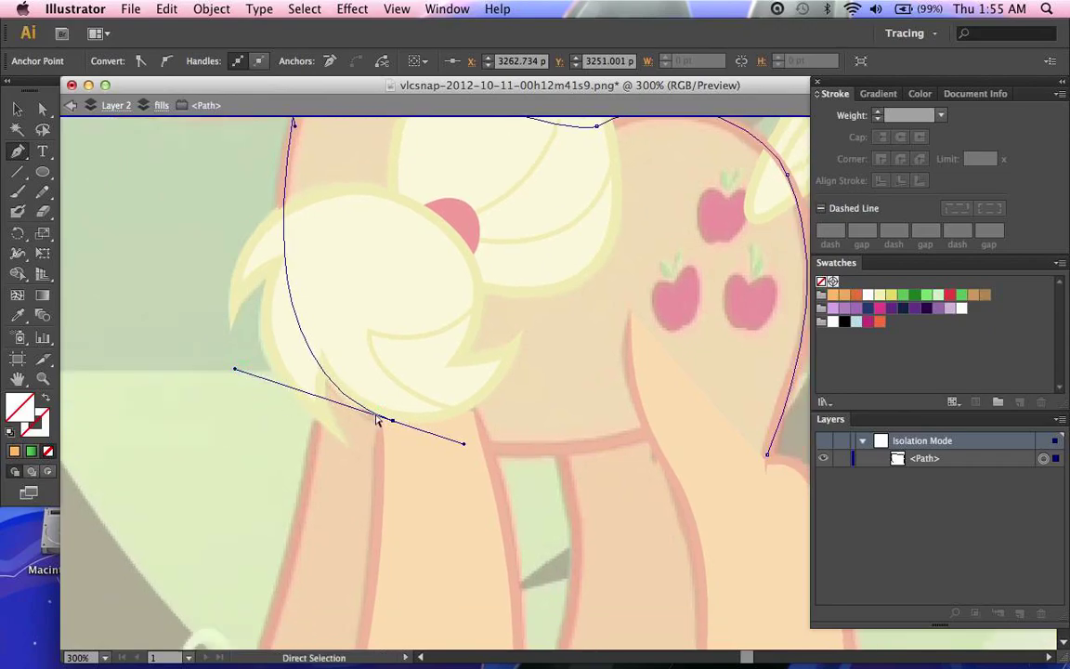
left_click_drag(393, 427, 397, 433)
Step: Trace the belly line to the near hind leg and close the body path across the leg at the rump junction
scroll(396, 433, "down", 2)
scroll(396, 433, "right", 2)
mouse_move(569, 350)
left_mouse_down()
mouse_move(644, 332)
mouse_move(666, 308)
mouse_move(649, 401)
mouse_move(669, 418)
mouse_move(677, 394)
left_mouse_up()
key("ctrl+z")
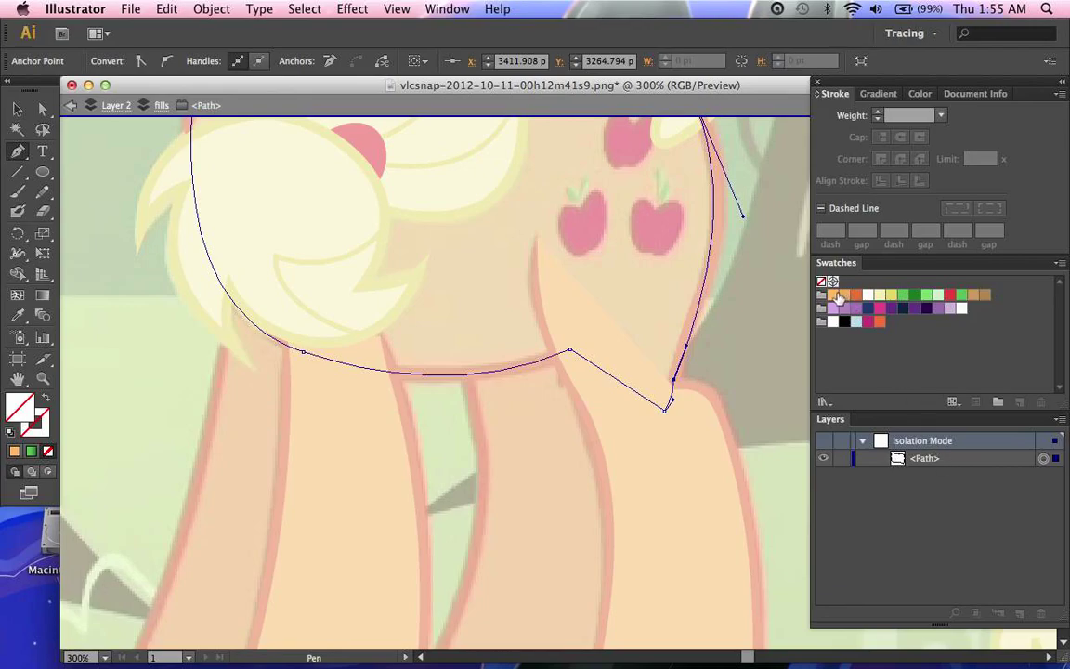
Step: Fill the closed body path with the light orange swatch, deselect it, and exit Isolation Mode
left_click(834, 295)
left_click(760, 388, "ctrl")
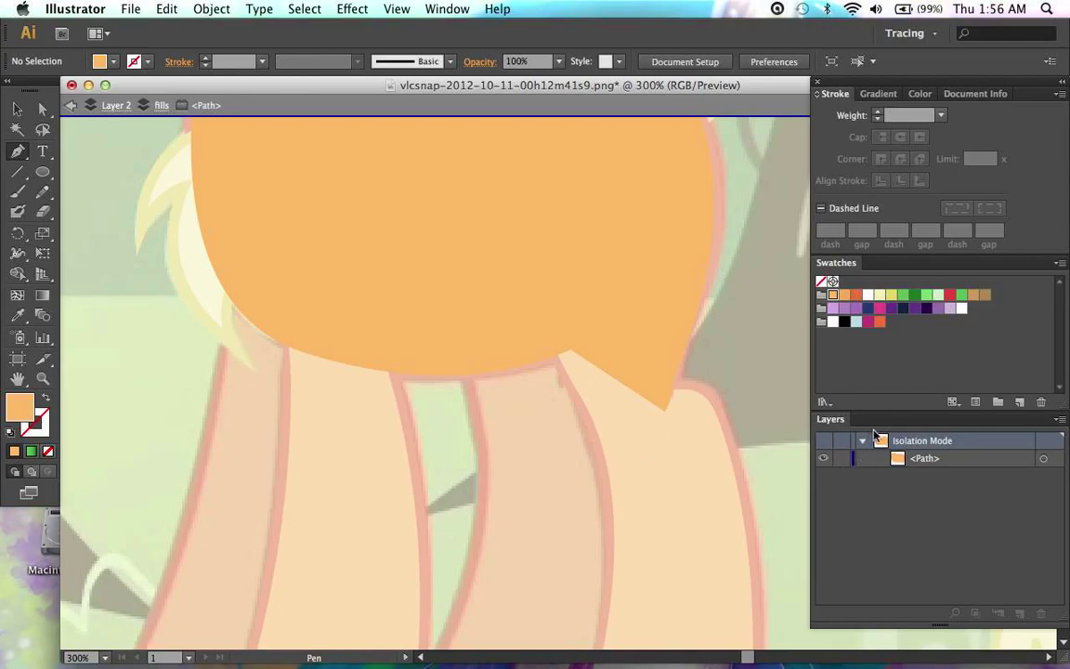
left_click(1059, 420)
left_click(919, 383)
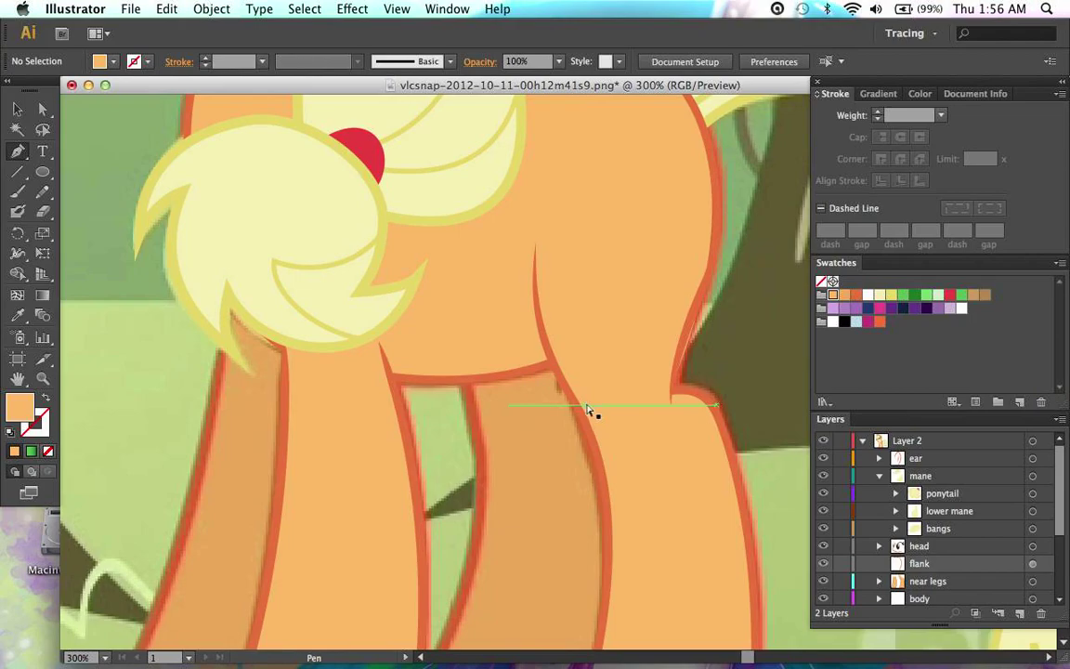
Step: Adjust the fill path at the rump and hind-leg junction to tuck its lower rear edge under the outline
scroll(587, 409, "down", 1)
scroll(871, 577, "down", 1)
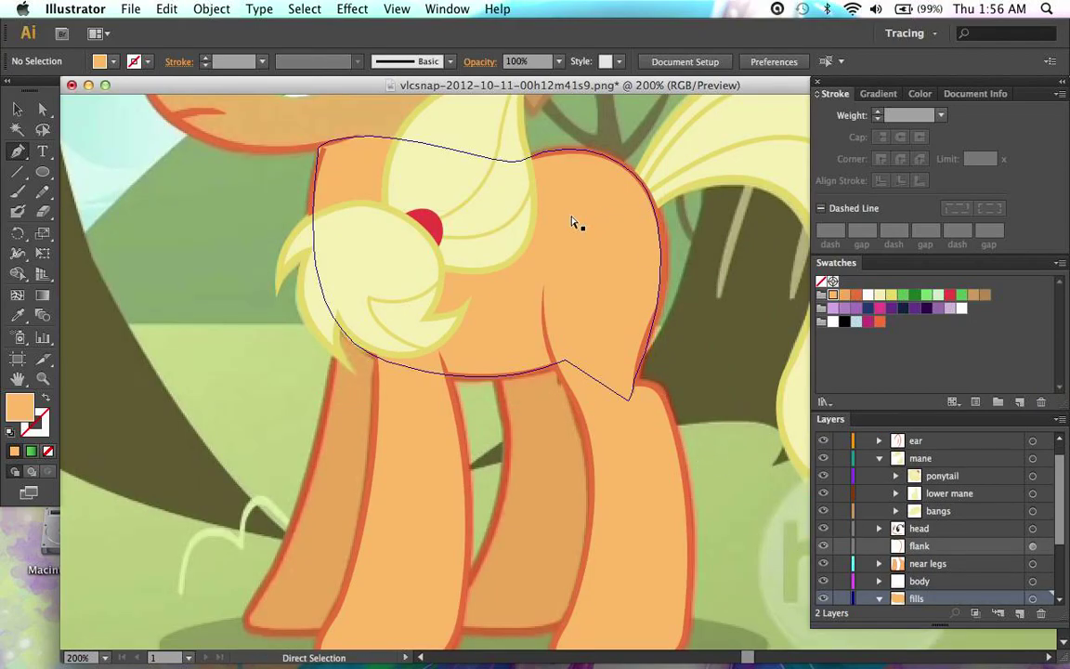
scroll(573, 223, "up", 4)
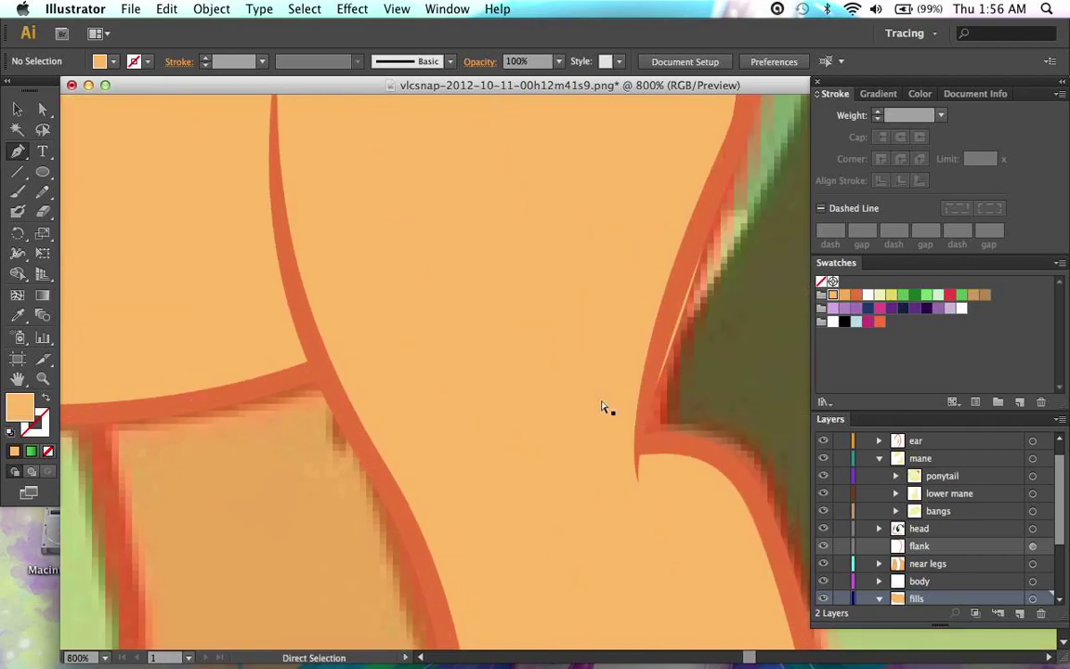
left_click(572, 188, "super")
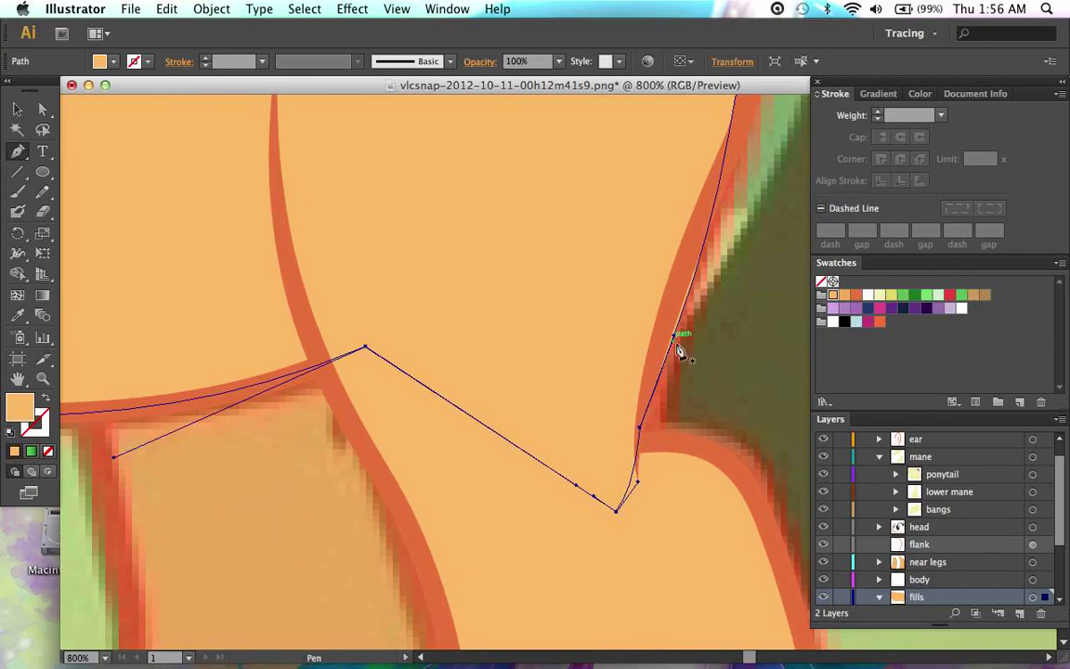
scroll(680, 349, "up", 5)
scroll(680, 349, "right", 3)
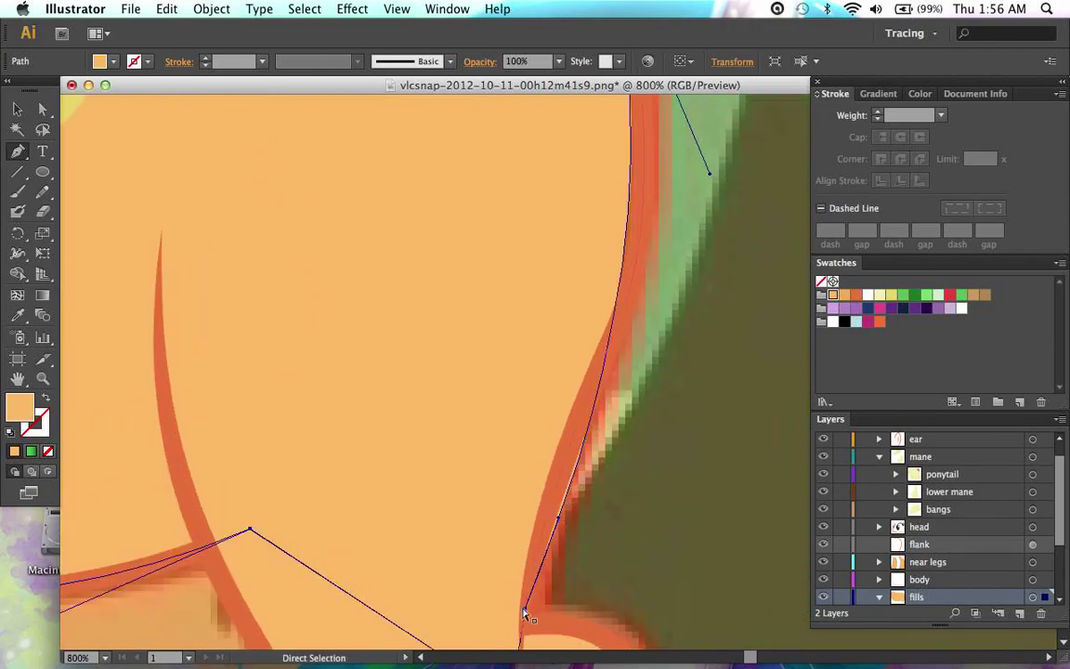
left_click_drag(525, 613, 534, 576)
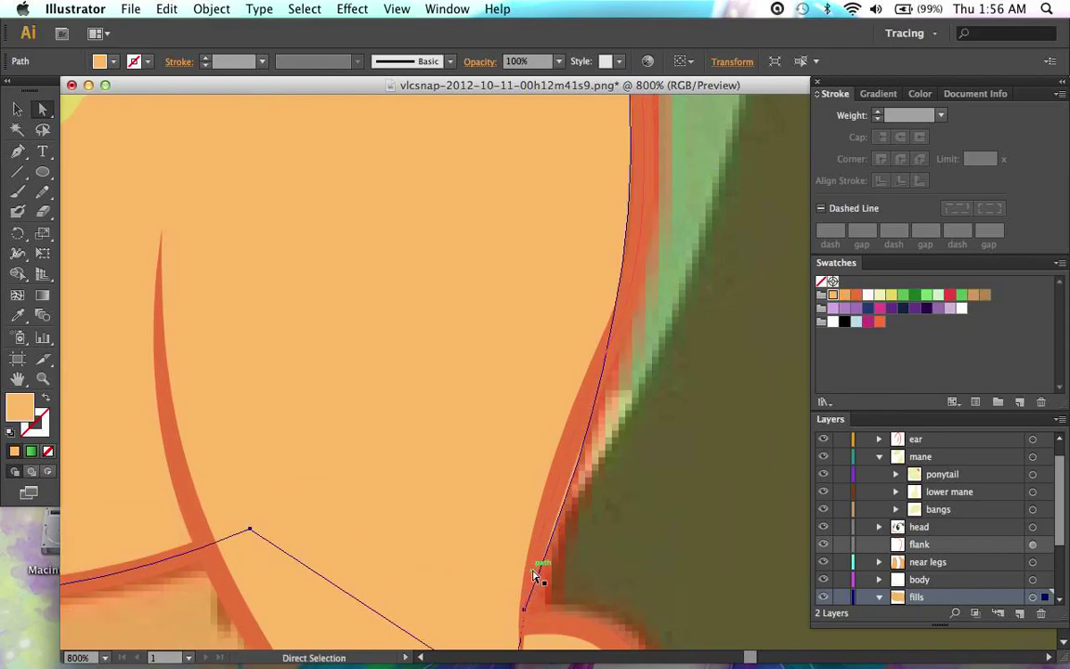
scroll(534, 576, "down", 3)
left_click_drag(526, 510, 551, 416)
Step: Adjust the tail-base anchor's handle so the fill follows the rump outline, and deselect the path
scroll(553, 432, "right", 2)
scroll(566, 430, "up", 6)
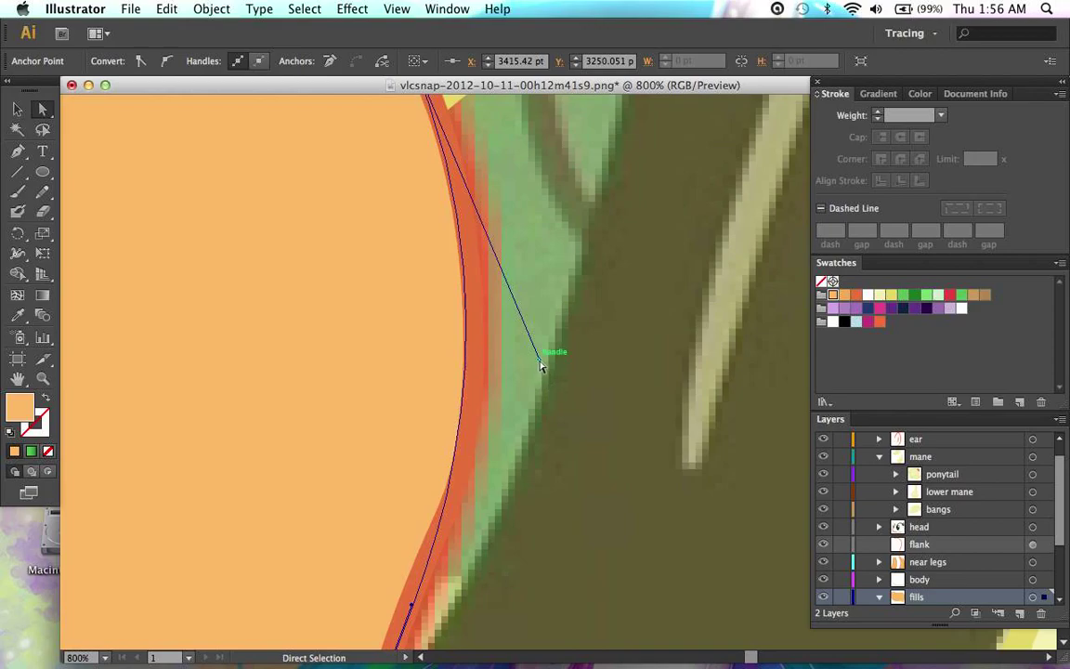
left_click_drag(542, 362, 551, 376)
scroll(553, 381, "up", 4)
scroll(552, 381, "down", 10)
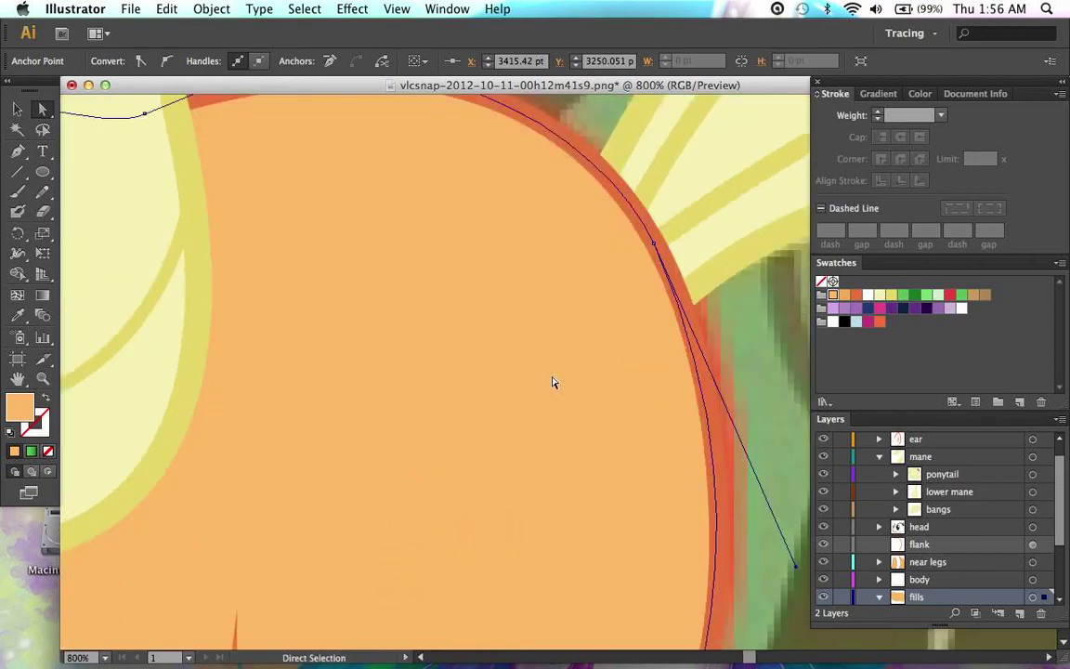
left_click(552, 382)
Step: Select the fill's anchor at the top of the near front leg and adjust its handle to reshape the edge beneath the ponytail
scroll(552, 382, "down", 4)
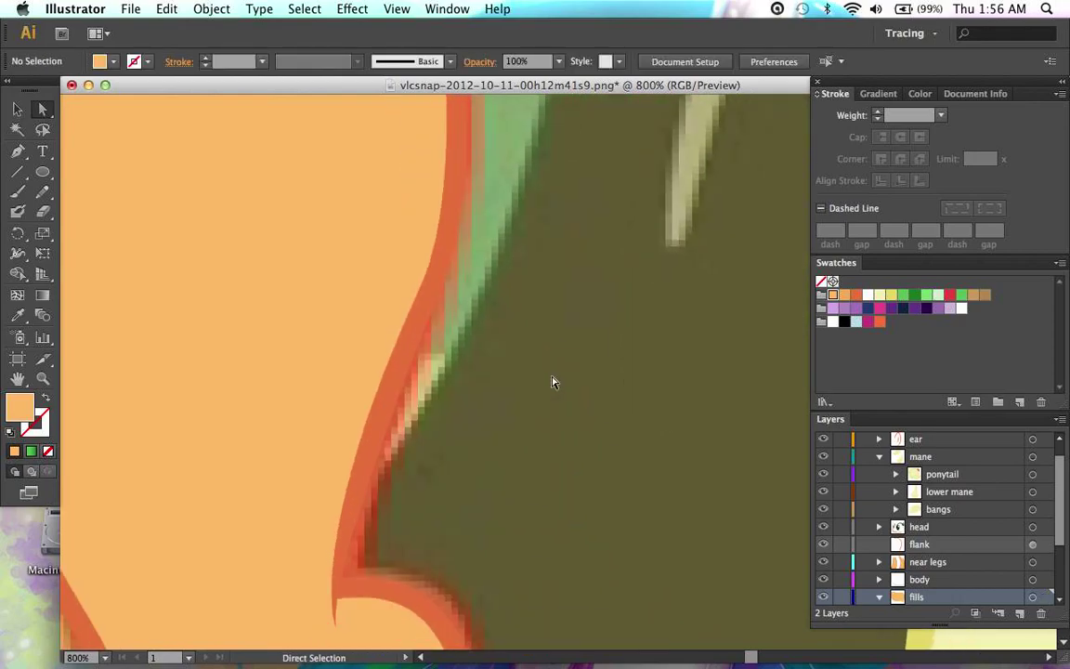
scroll(415, 346, "down", 10)
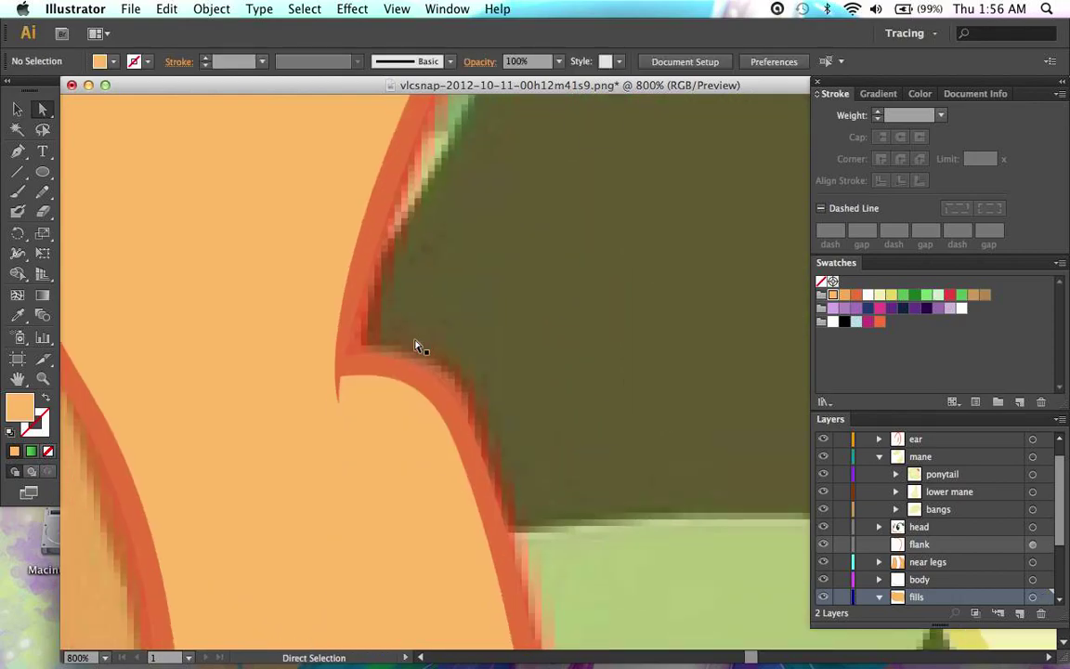
scroll(393, 487, "up", 8)
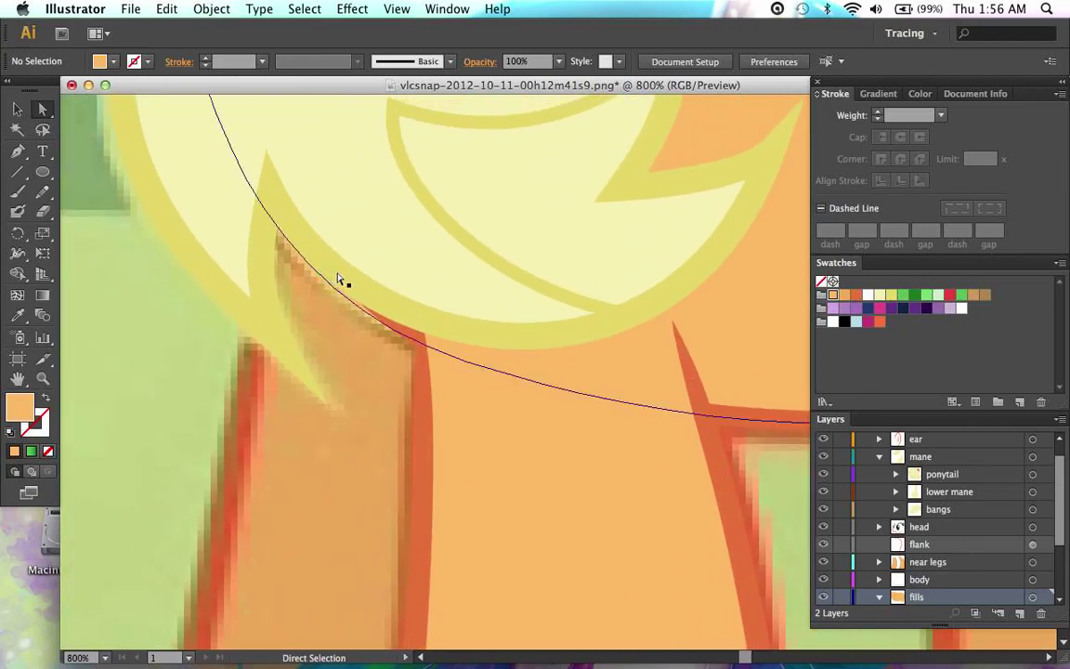
left_click(577, 379)
left_click(582, 322)
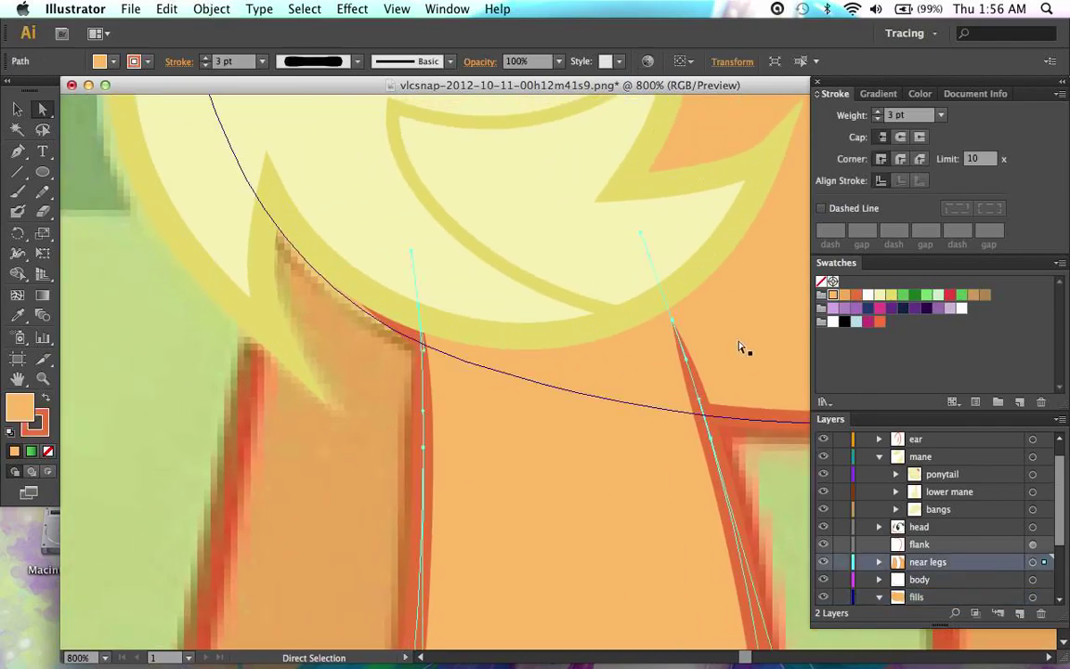
left_click(465, 358)
scroll(406, 334, "up", 3)
scroll(166, 327, "left", 5)
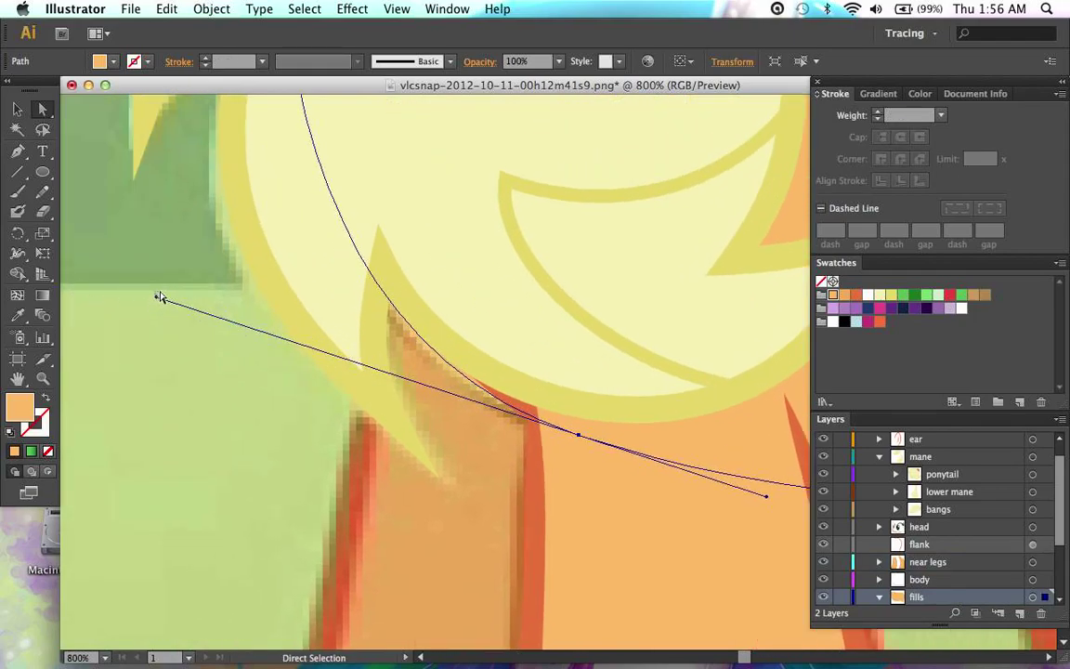
left_click(168, 272)
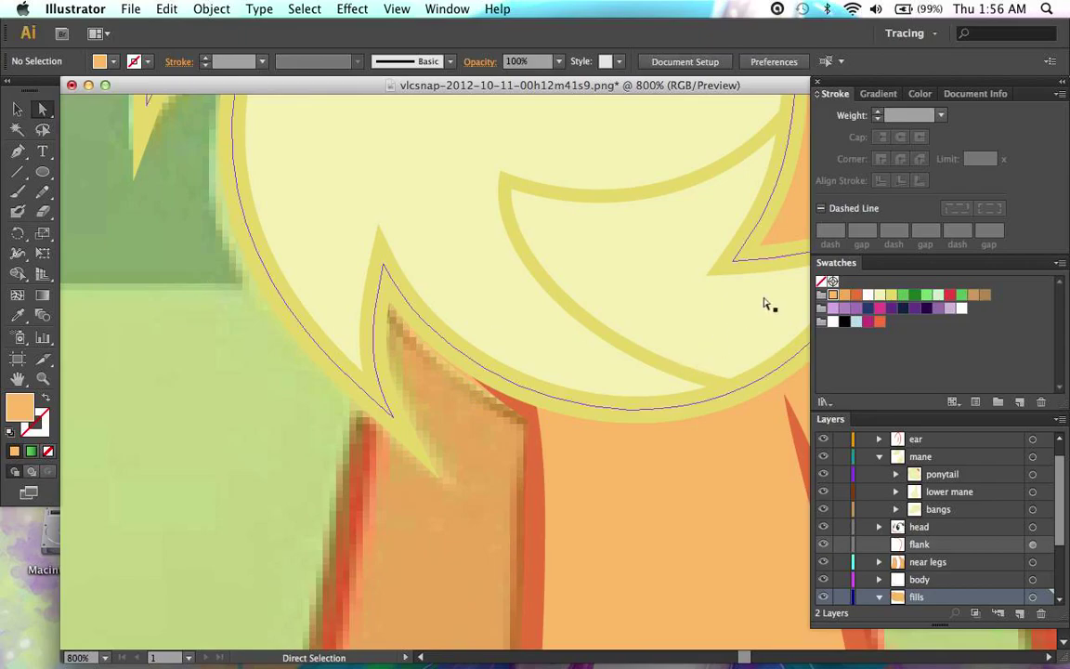
left_click(796, 225)
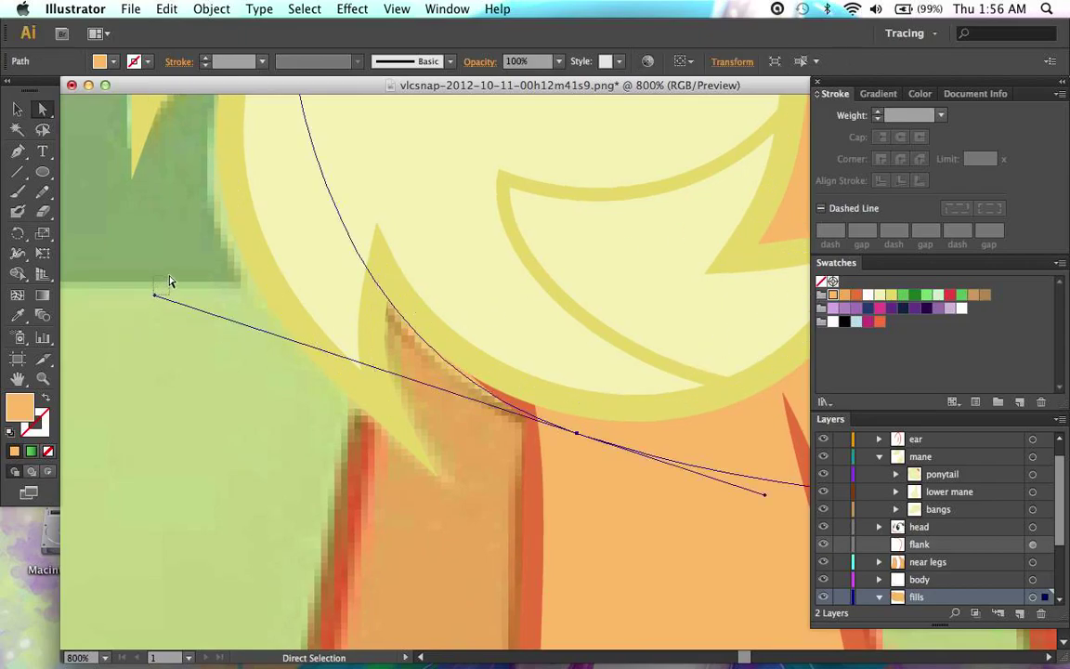
left_click_drag(168, 277, 173, 277)
scroll(408, 287, "right", 5)
left_click(755, 151)
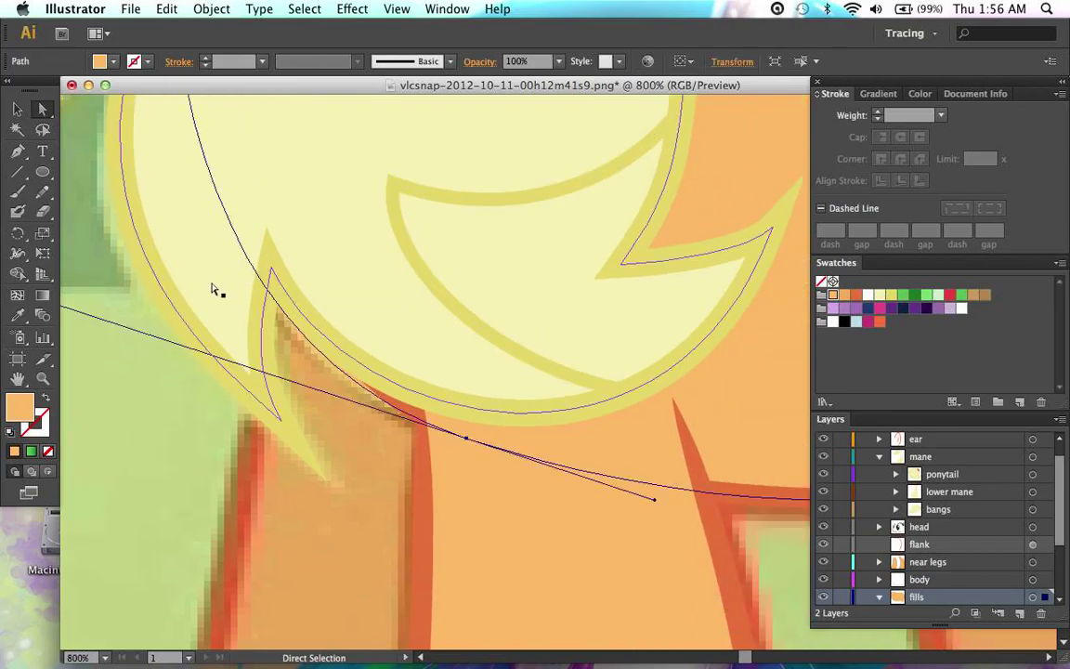
scroll(213, 289, "left", 7)
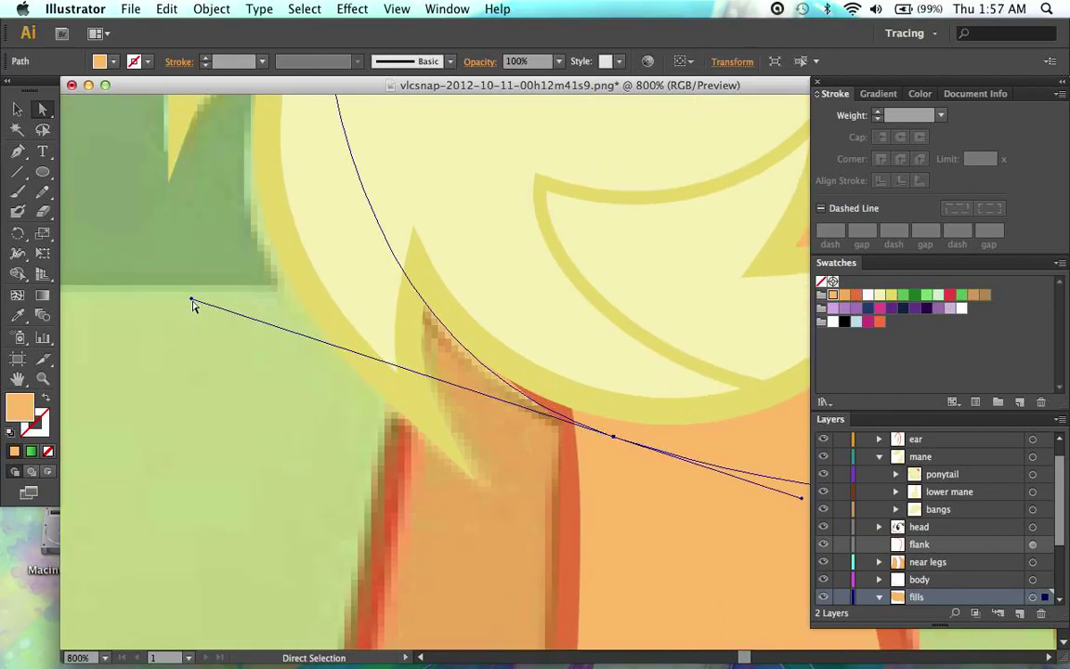
left_click_drag(192, 300, 203, 274)
Step: Adjust the handle of the fill's neck anchor below the jaw to align the chest edge with the neck outline
scroll(200, 279, "up", 8)
scroll(197, 286, "up", 10)
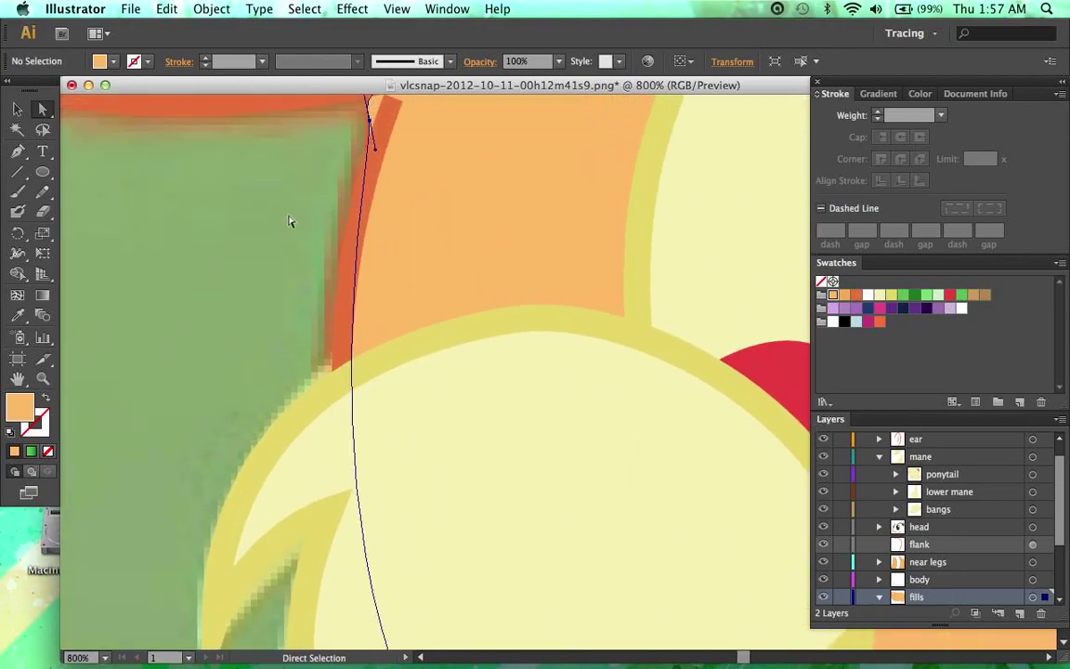
scroll(288, 221, "up", 3)
left_click_drag(370, 206, 346, 291)
scroll(390, 212, "down", 1)
scroll(345, 292, "up", 2)
scroll(345, 293, "right", 2)
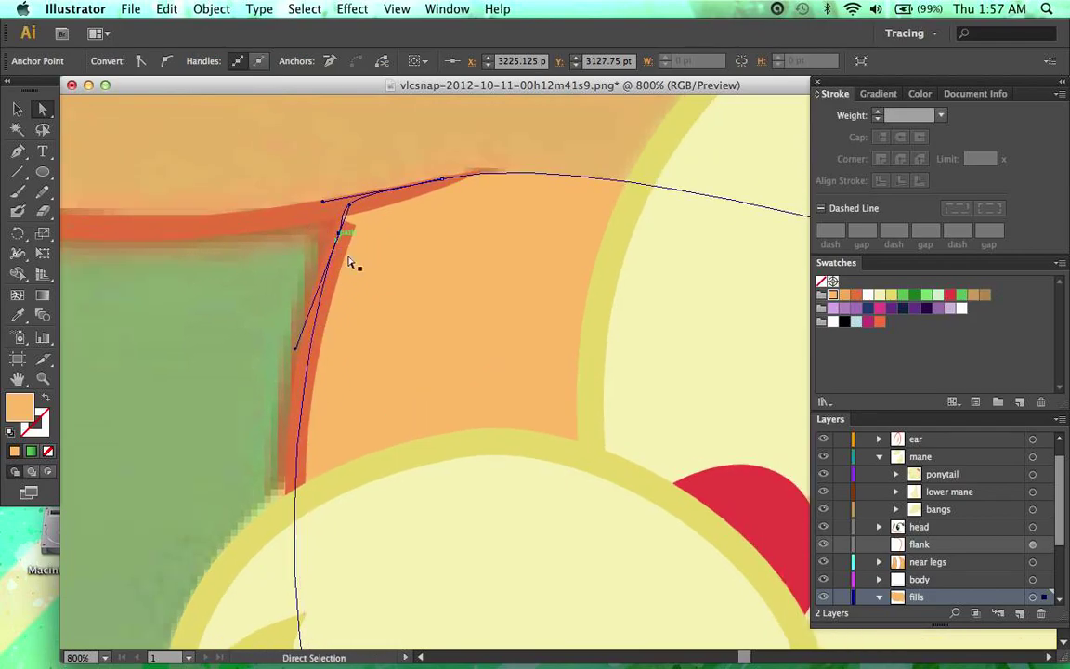
Step: Select the body fill's neck anchor beneath the jaw line and rename its path in the fills layer as "body fil"
left_click(443, 183)
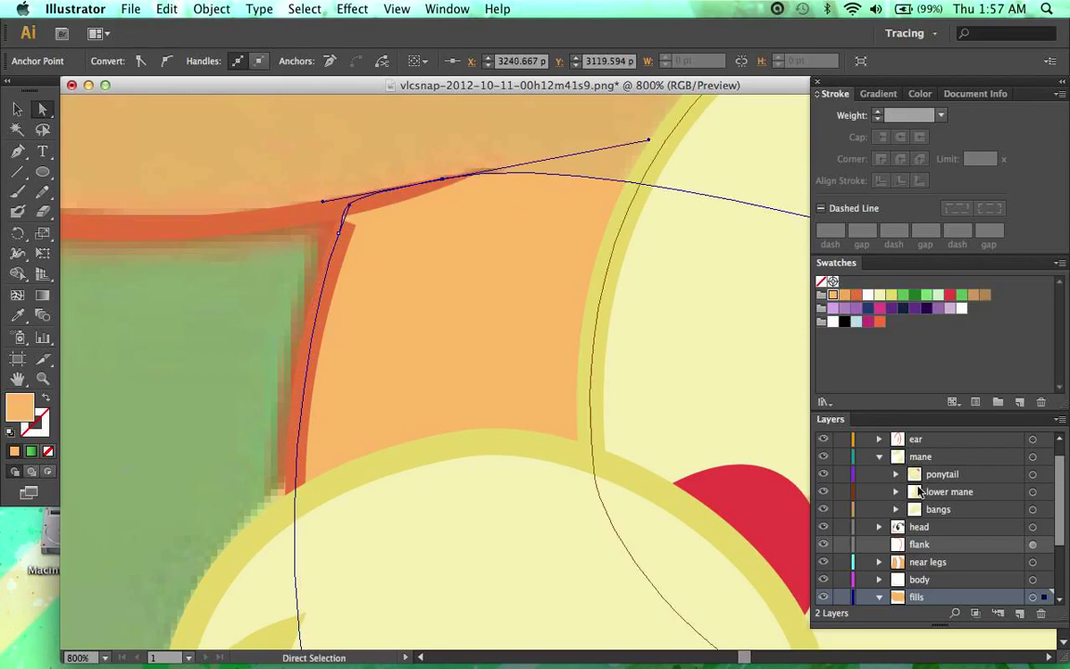
scroll(918, 492, "up", 1)
scroll(918, 492, "down", 3)
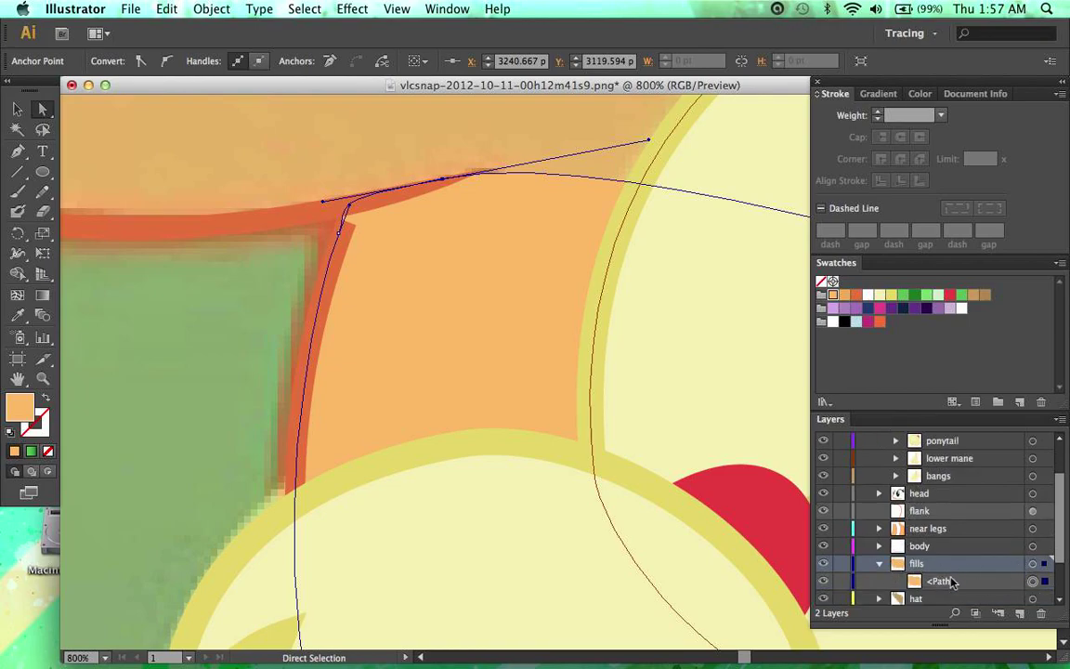
double_click(952, 584)
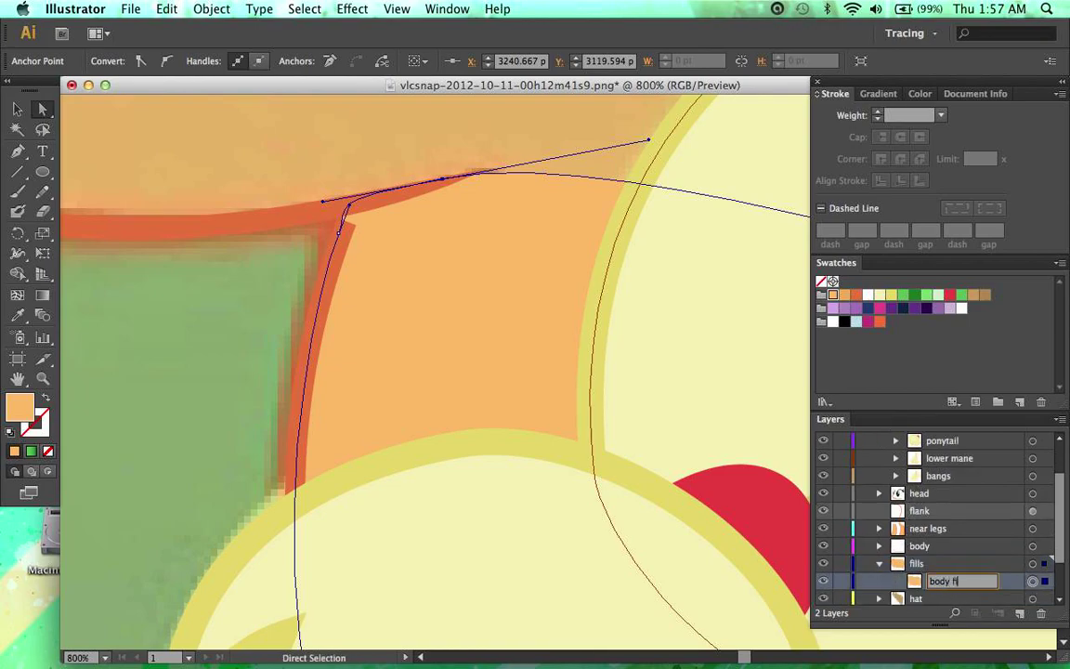
key("Return")
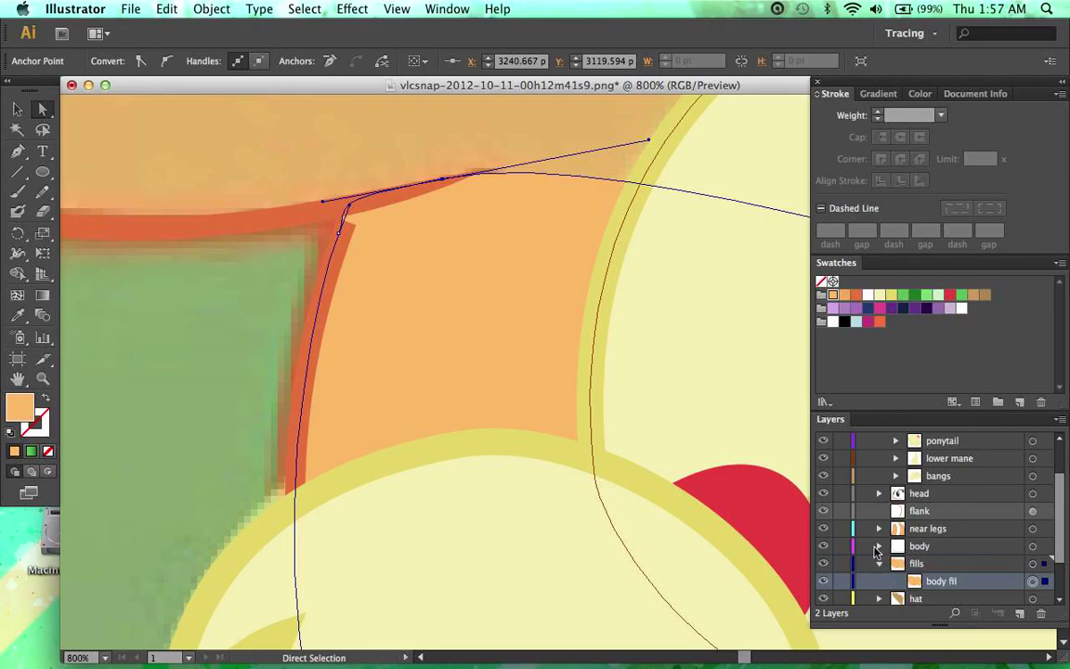
Step: Select the neck/belly outline in the body layer and move its top anchor up into the jaw outline, then deselect it
left_click(879, 546)
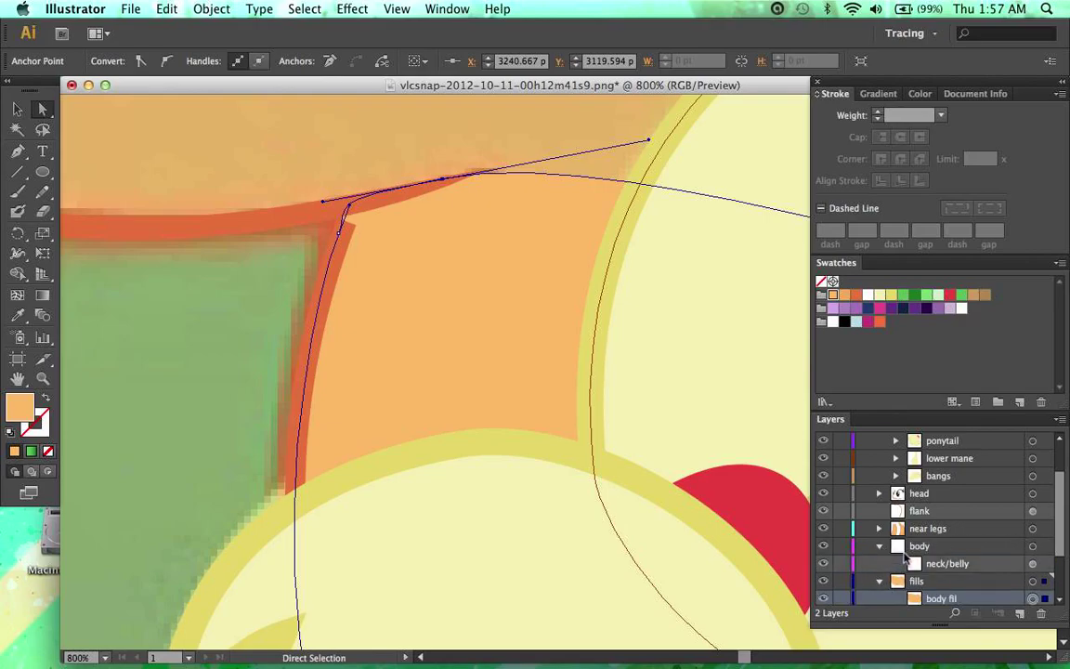
left_click_drag(1038, 567, 1037, 564)
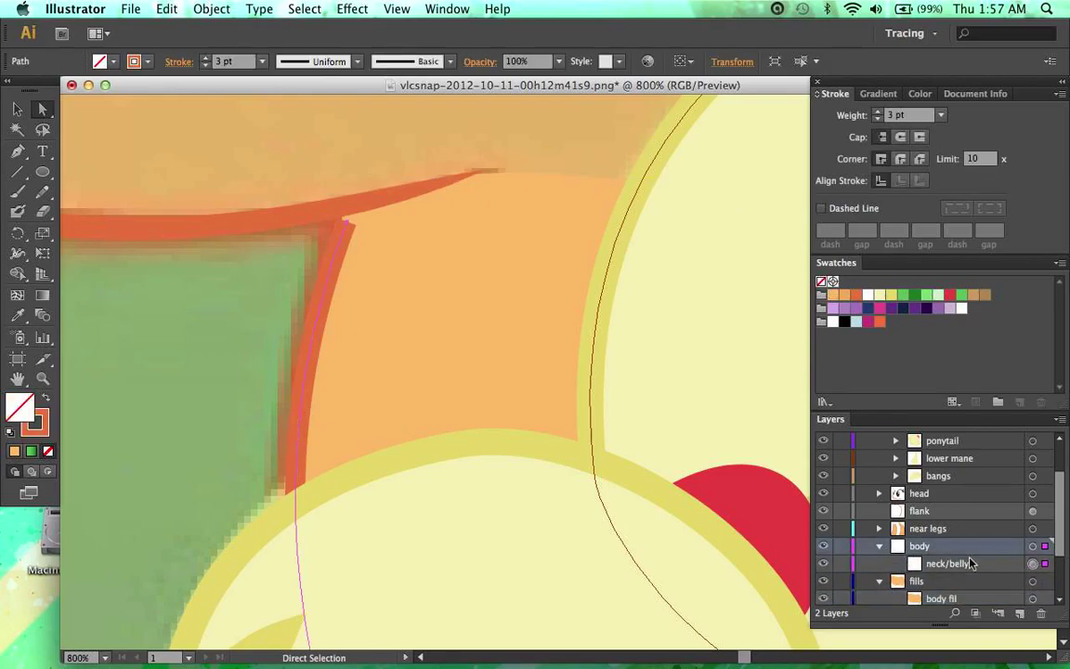
left_click(348, 224)
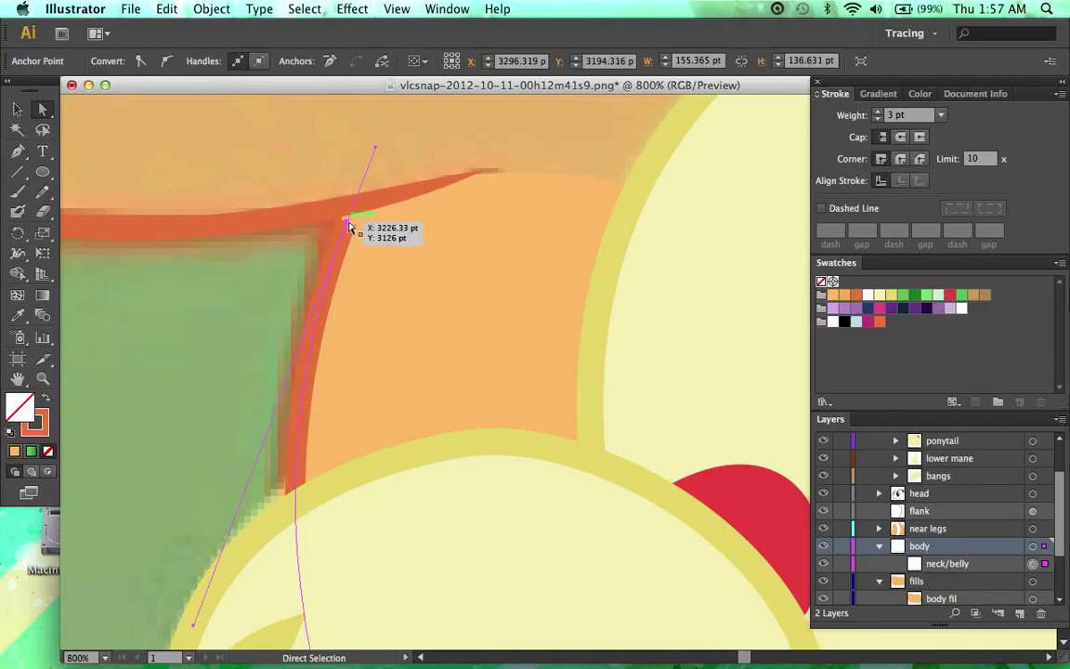
left_click_drag(349, 224, 353, 205)
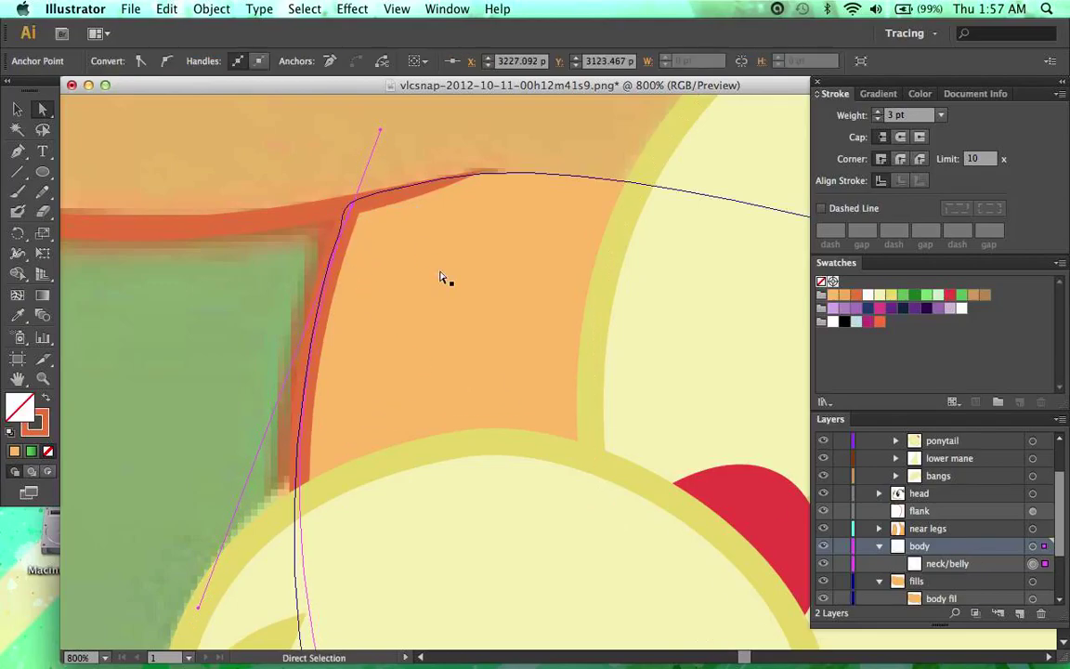
left_click(441, 277)
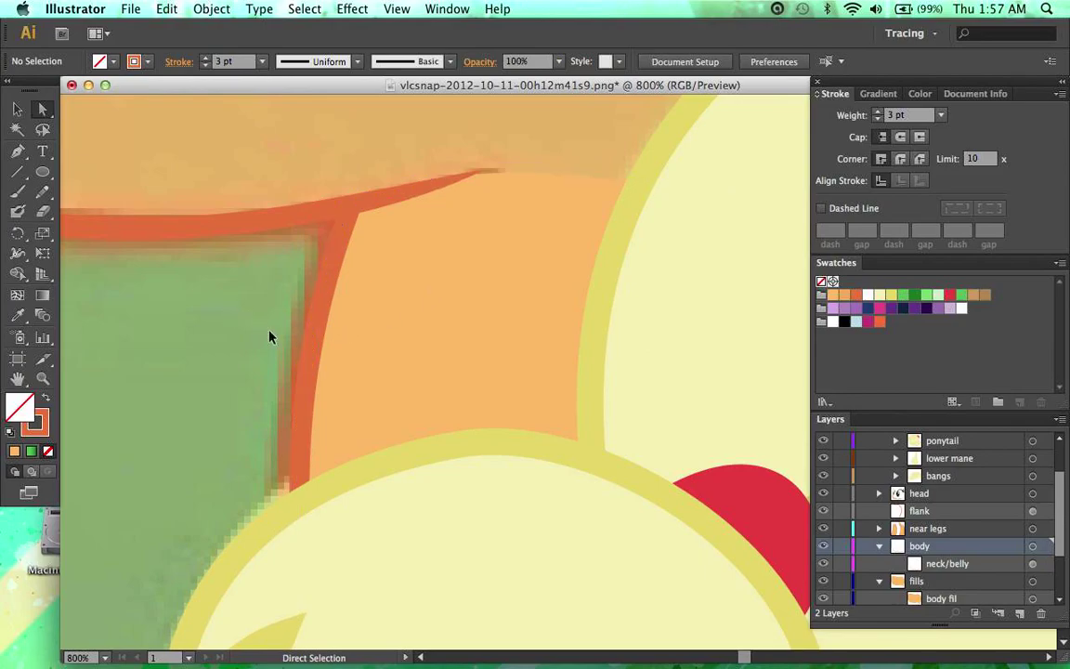
Step: Start a Pen path in the fills layer, curving from beneath the bangs across the ear to the upper ponytail
key("super+minus")
key("super+minus")
scroll(271, 336, "up", 3)
scroll(270, 337, "right", 3)
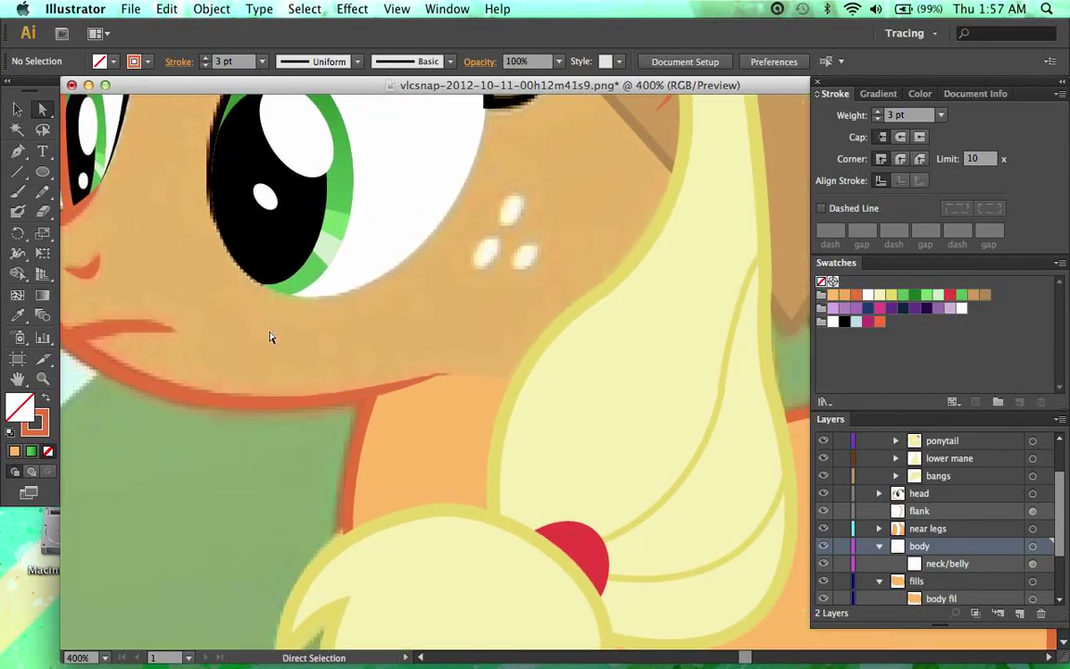
left_click(969, 581)
scroll(969, 580, "down", 1)
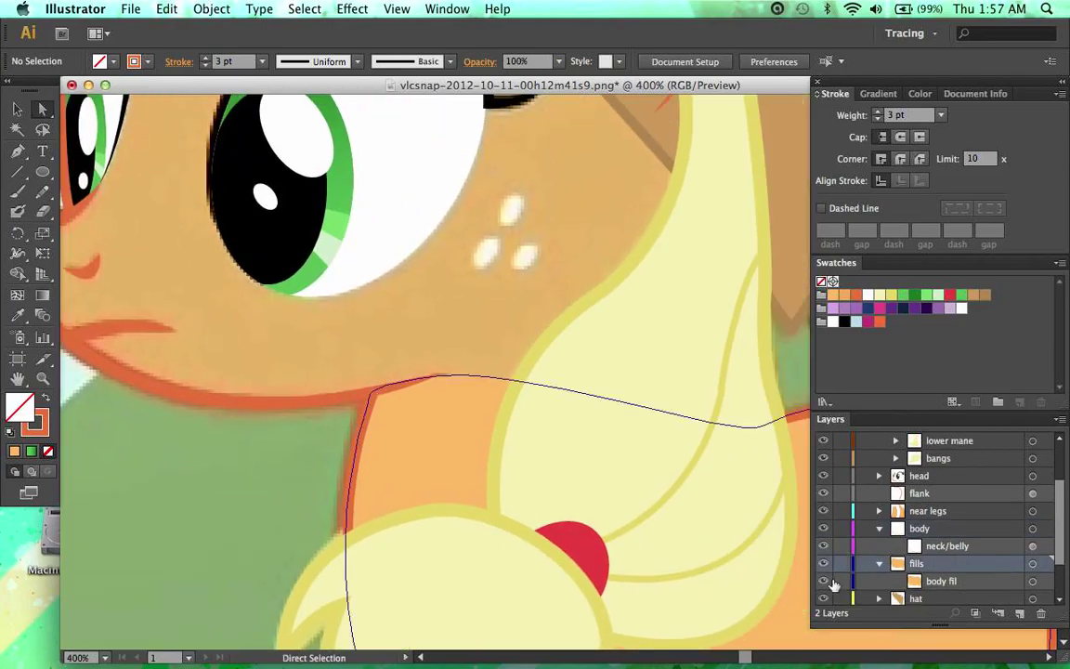
scroll(824, 583, "down", 1)
key("p")
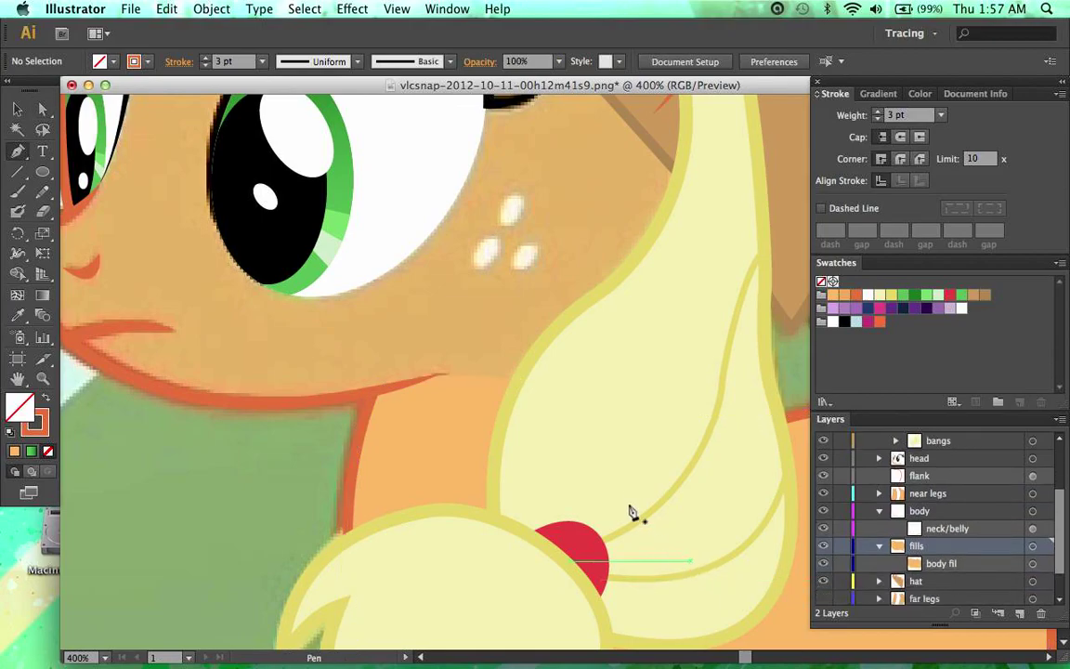
scroll(628, 509, "up", 3)
scroll(628, 507, "down", 2)
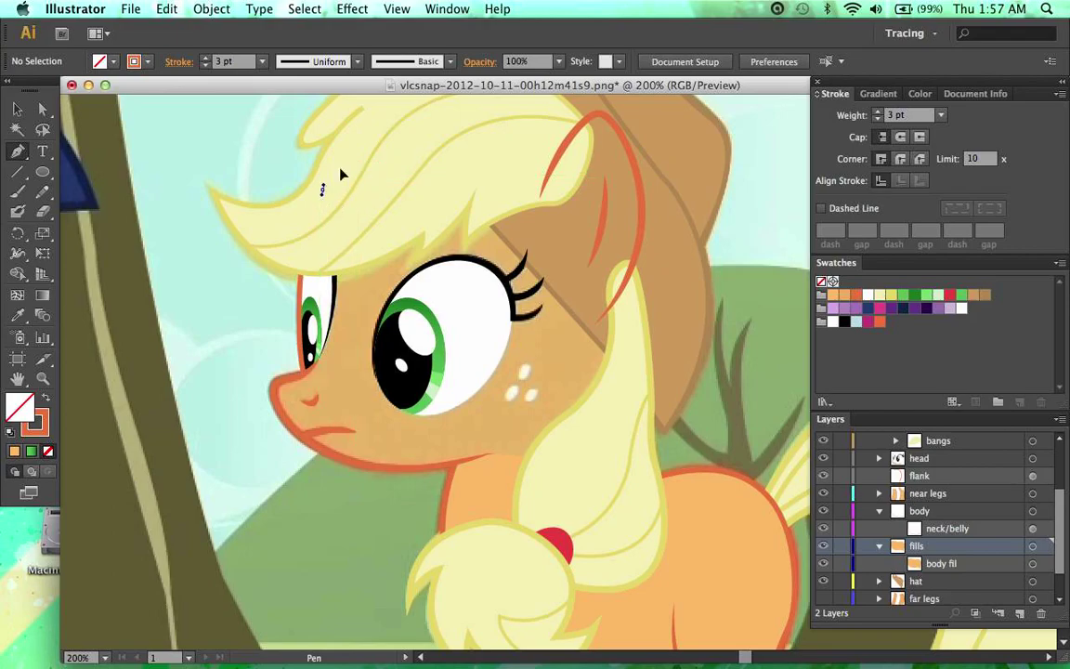
left_click_drag(340, 174, 361, 150)
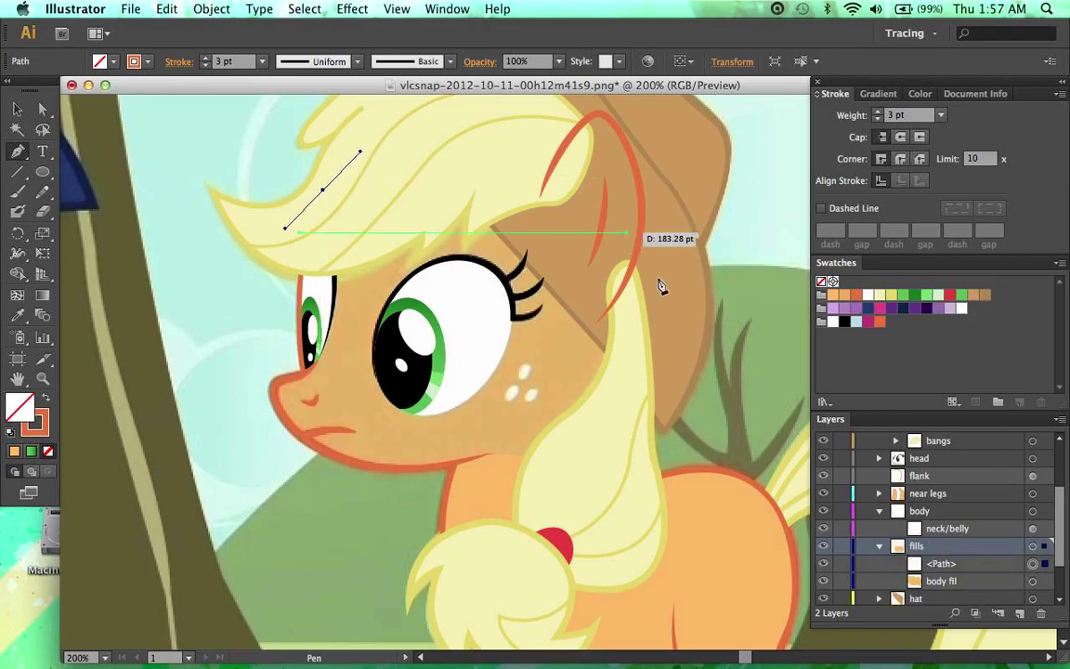
mouse_move(655, 299)
left_mouse_down()
mouse_move(659, 429)
mouse_move(629, 424)
left_mouse_up()
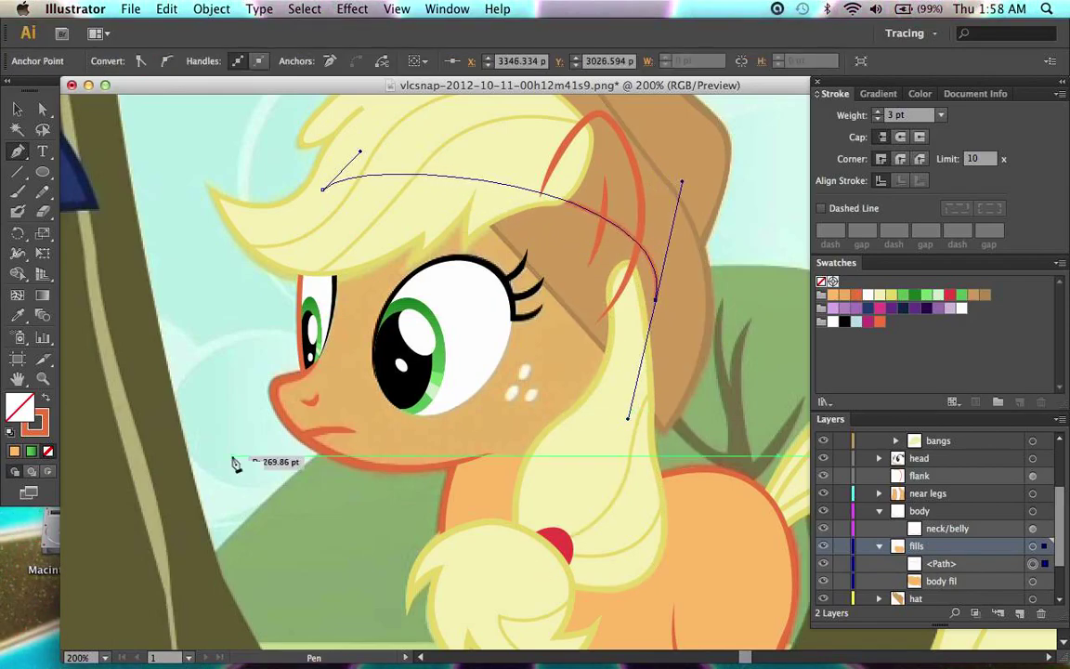
Step: Give the new head path the light orange fill and no stroke
key("comma")
key("slash")
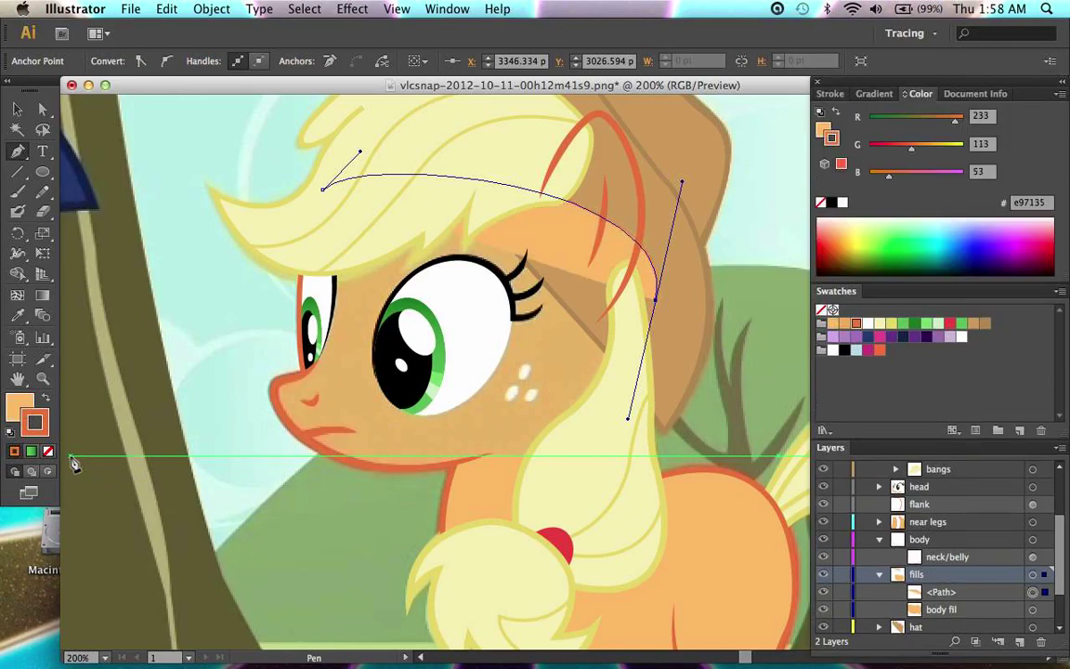
left_click(830, 94)
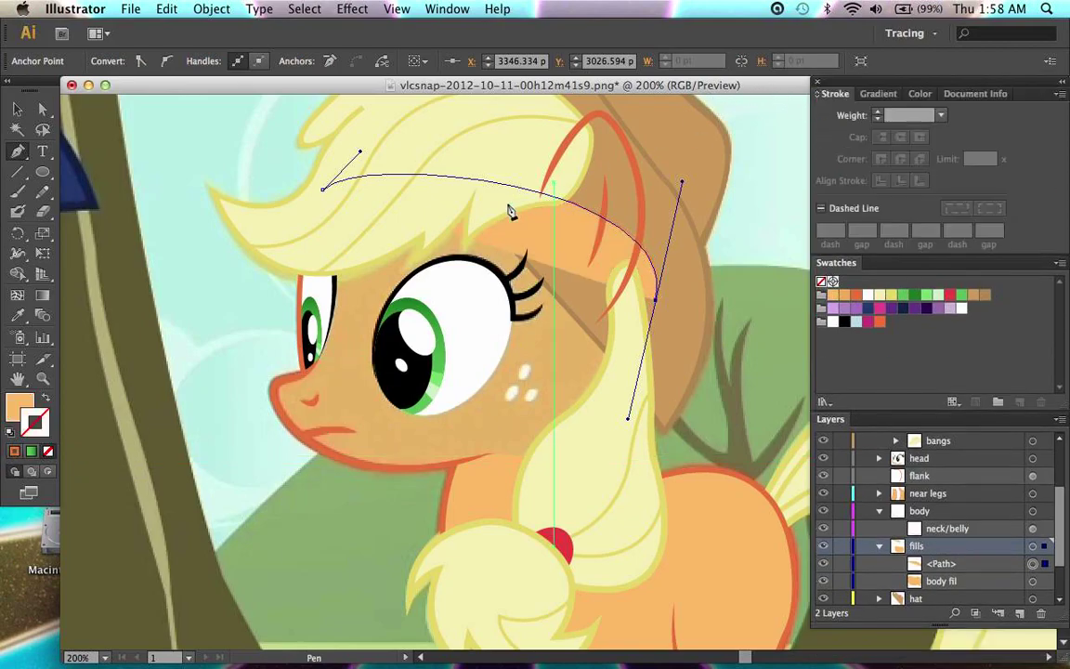
Step: Continue the head path down beneath the ponytail, below the jaw's rear end, to the junction of jaw and neck outlines
key("super")
key("super+equal")
key("super+equal")
scroll(509, 209, "down", 3)
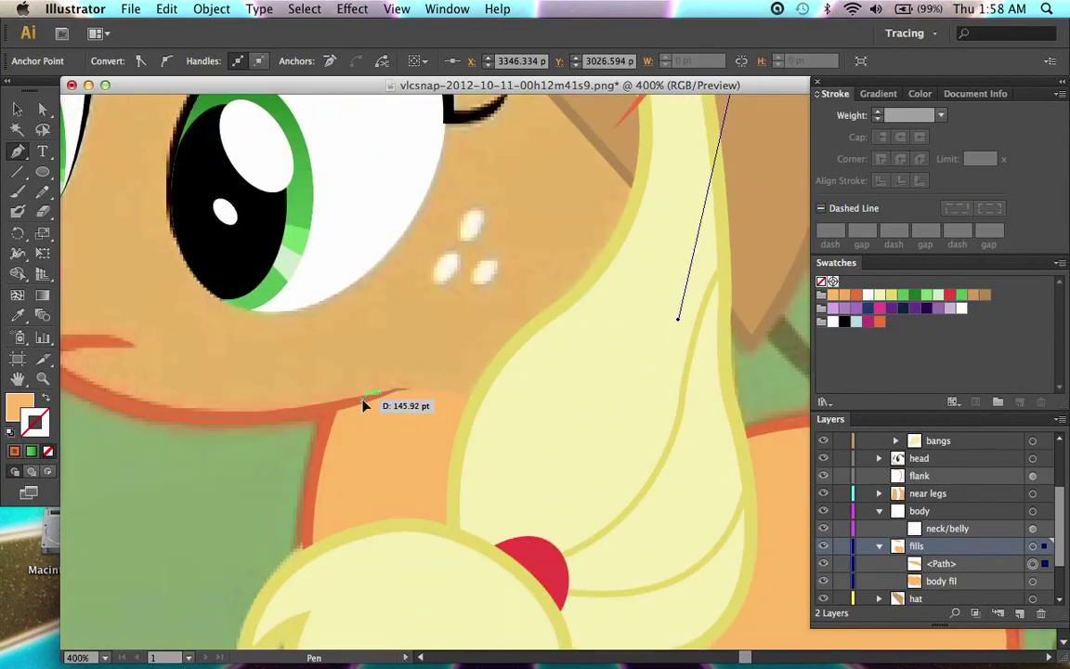
left_click_drag(364, 401, 431, 429)
key("super")
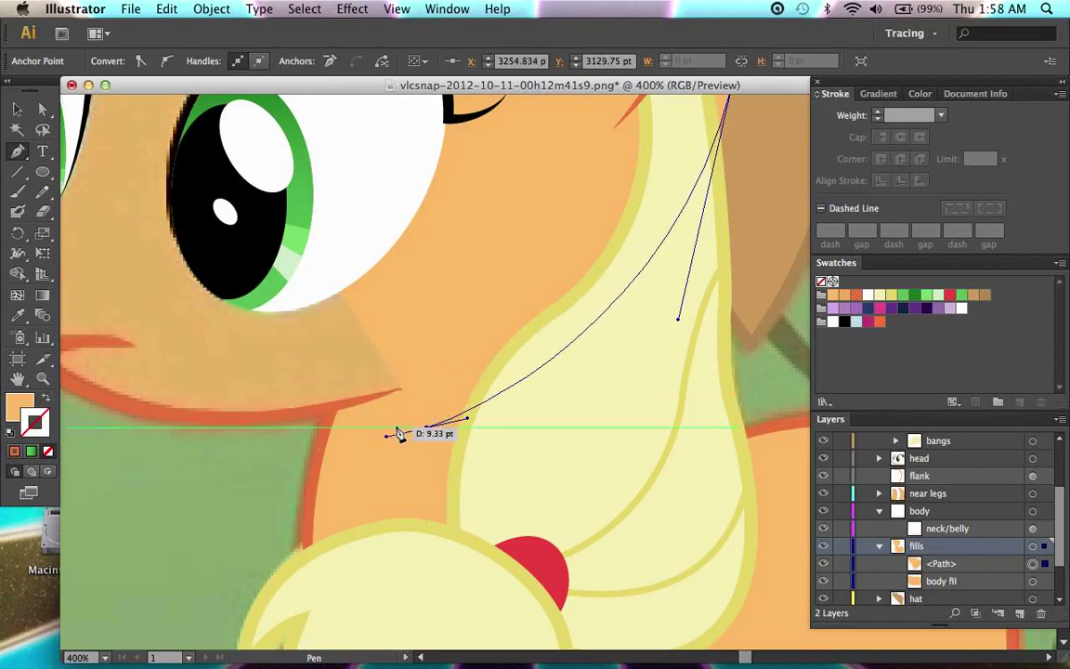
left_click_drag(364, 429, 273, 422)
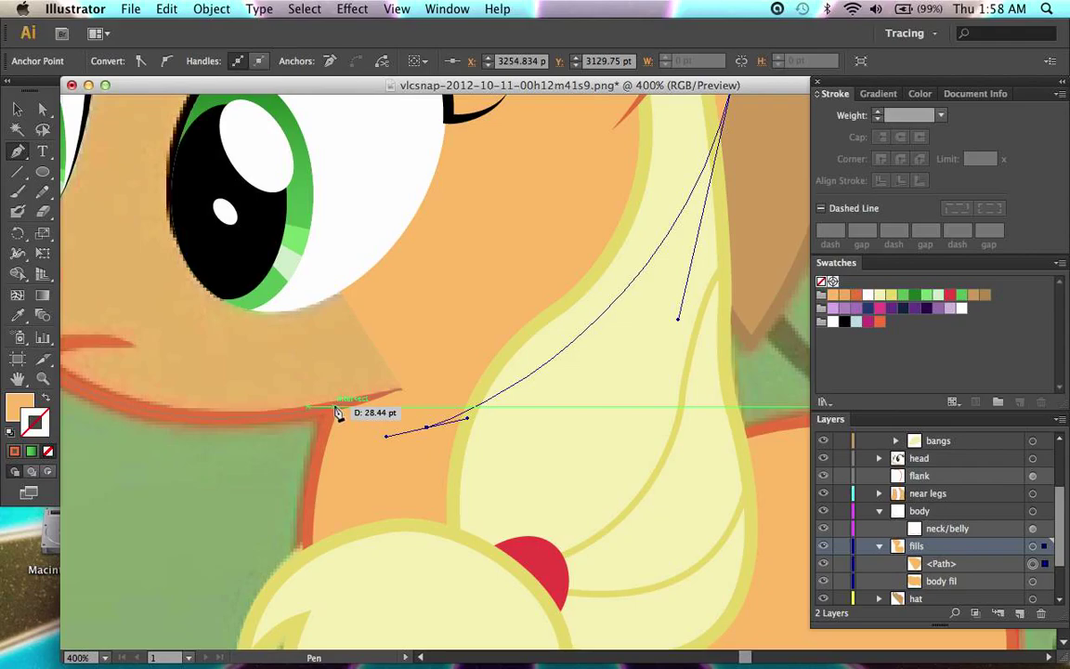
left_click_drag(334, 406, 320, 407)
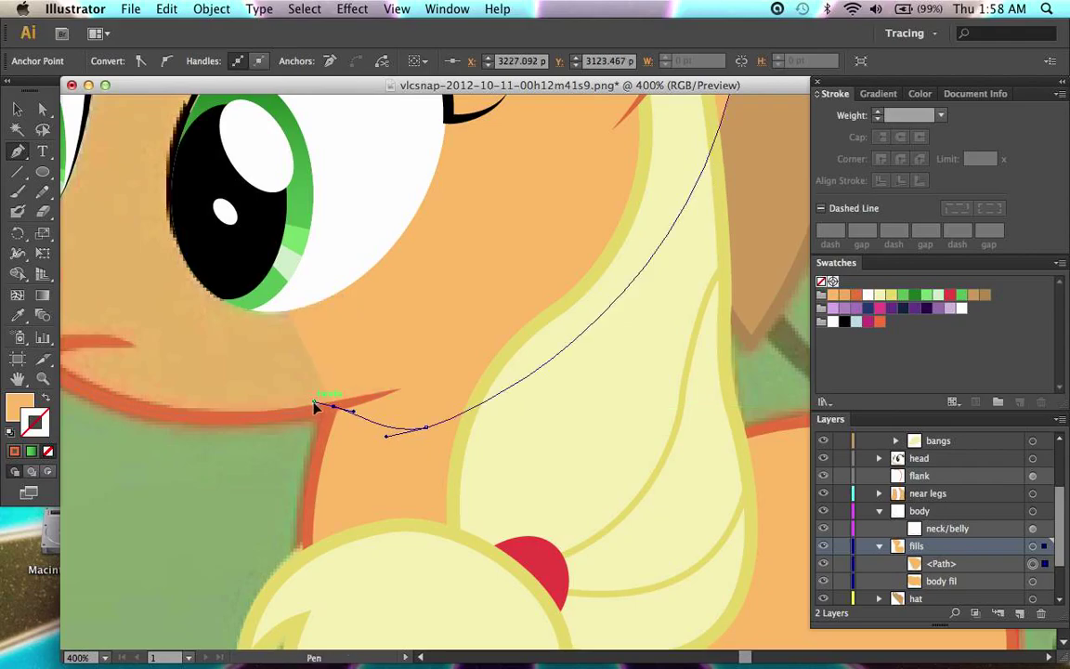
Step: Extend the head path to the front of the muzzle and lengthen the anchor's handle so the curve follows the jaw outline
scroll(314, 406, "left", 5)
scroll(314, 406, "up", 1)
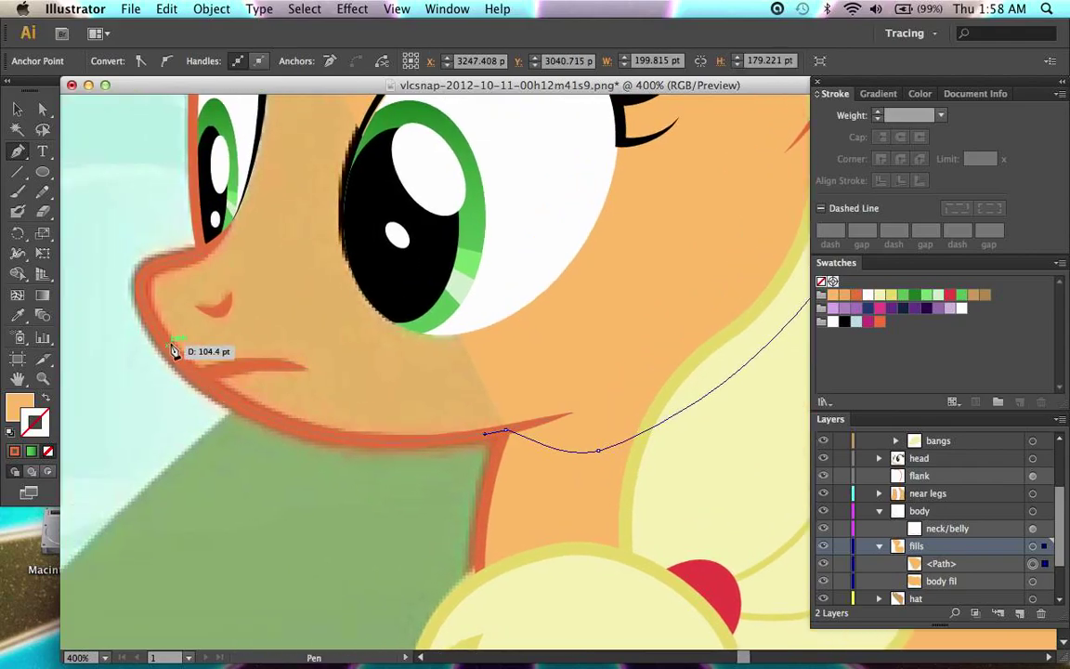
left_click_drag(167, 346, 118, 290)
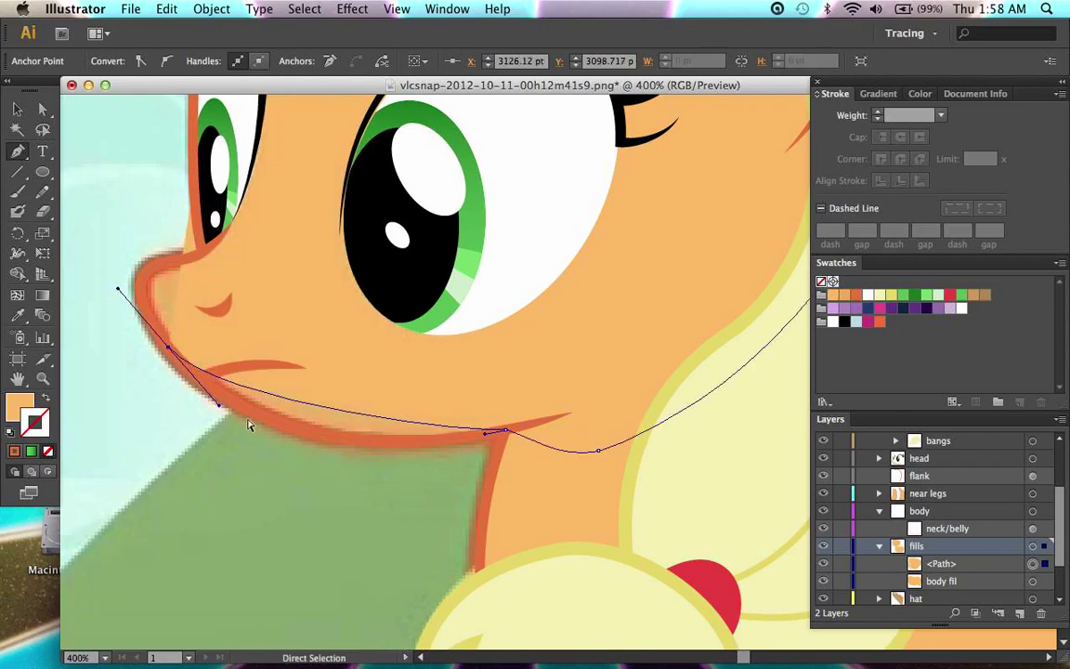
left_click_drag(220, 411, 277, 477)
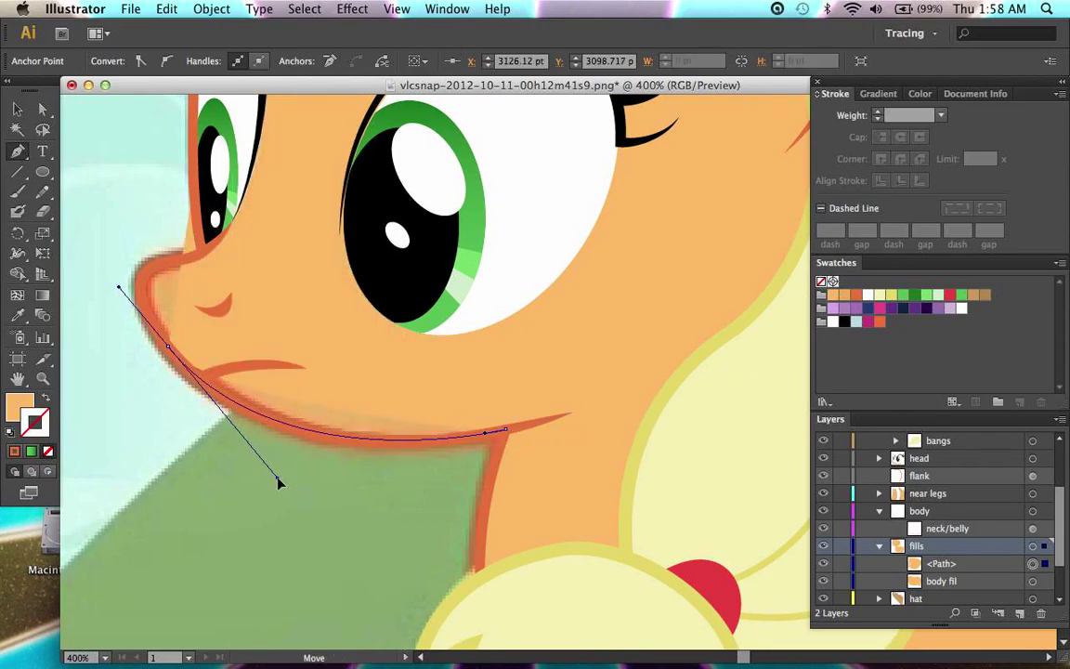
Step: Trace the head path over the nose and up through the far eye, and close it at the starting anchor beneath the bangs
left_click_drag(168, 260, 196, 267)
scroll(193, 268, "up", 5)
scroll(193, 267, "left", 3)
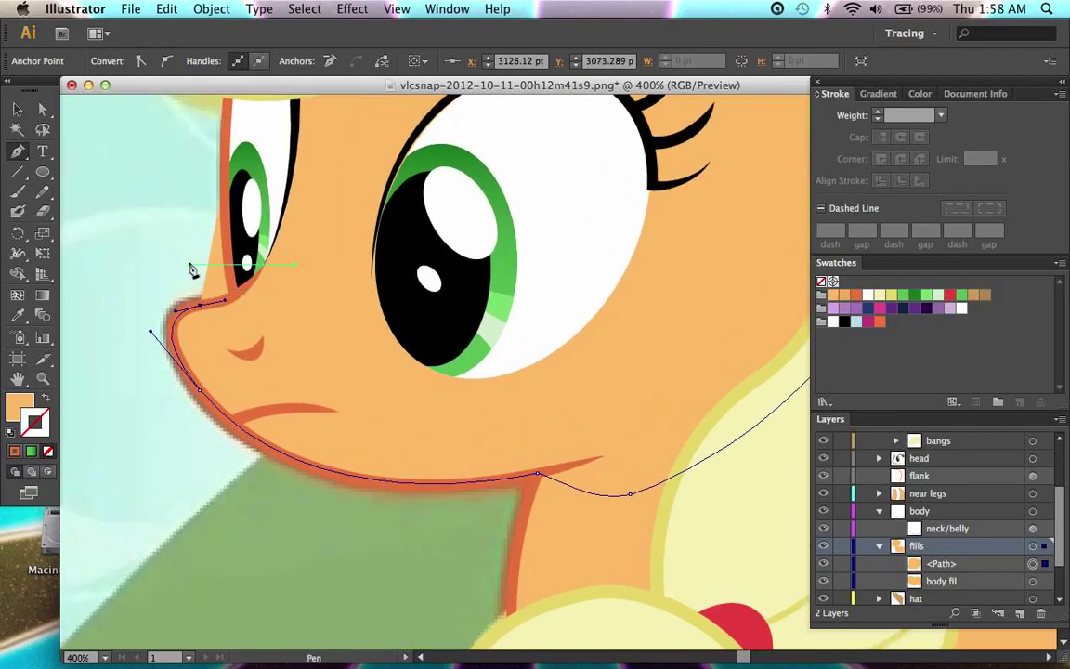
left_click_drag(272, 278, 316, 143)
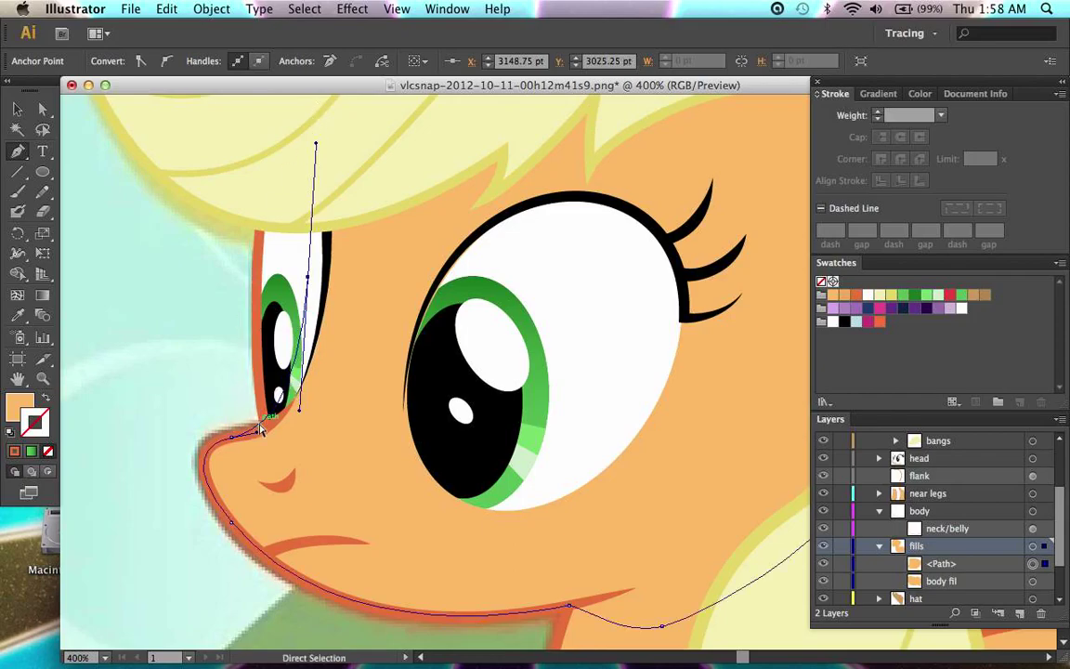
left_click_drag(257, 434, 271, 430)
scroll(272, 433, "up", 5)
scroll(274, 437, "up", 3)
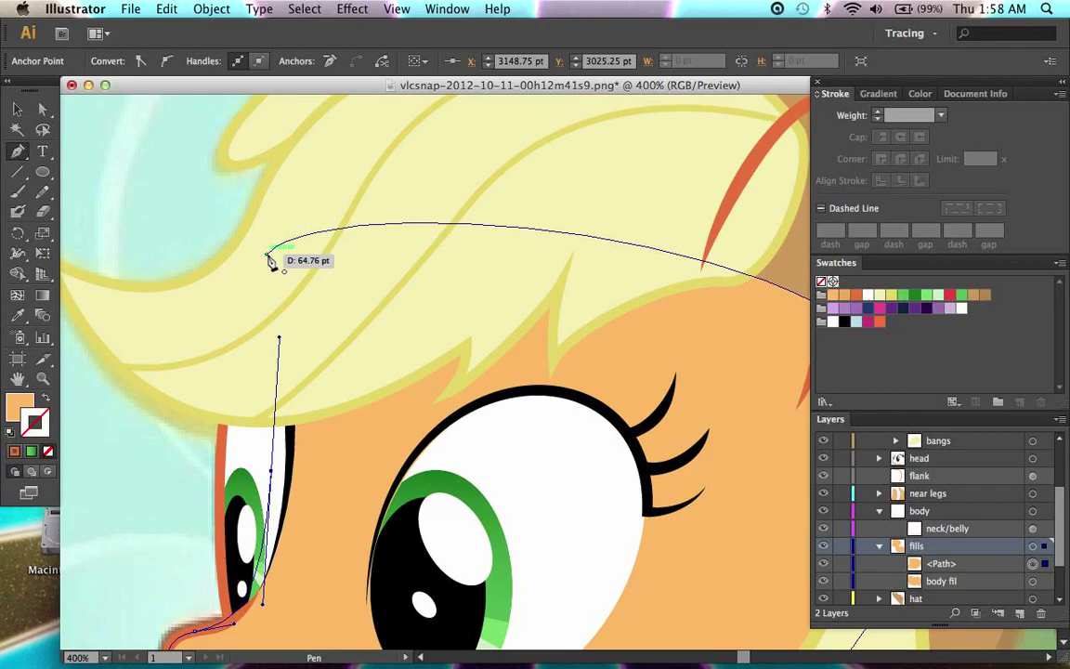
left_click(268, 255)
key("super+minus")
scroll(454, 246, "down", 6)
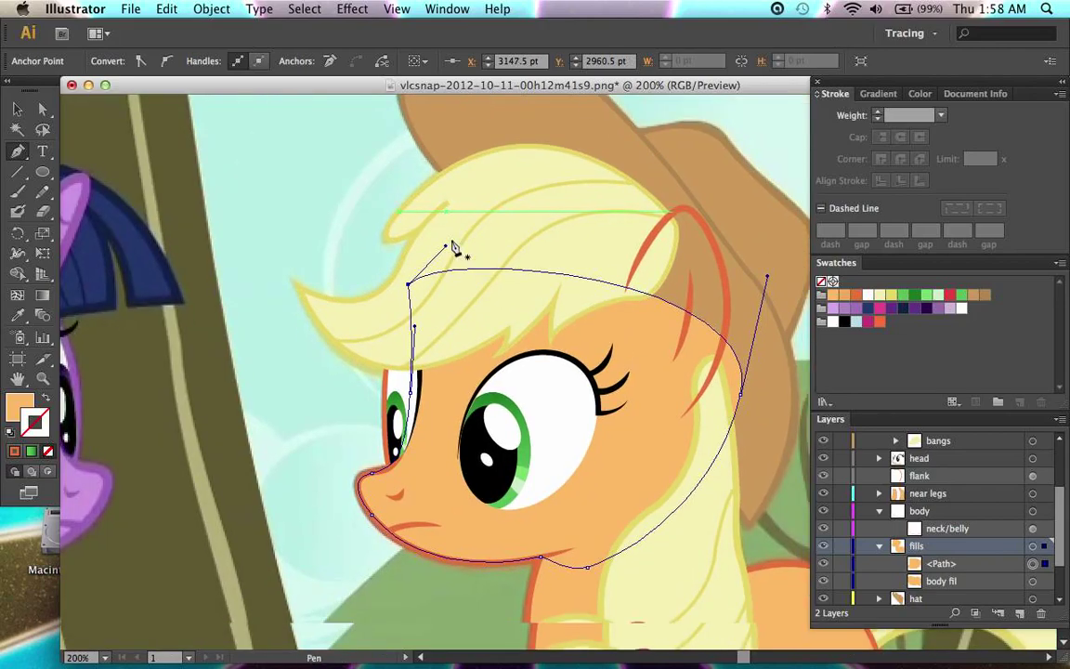
Step: Rename the closed head path as "head fill", deselect it, and collapse the fills layer
double_click(949, 567)
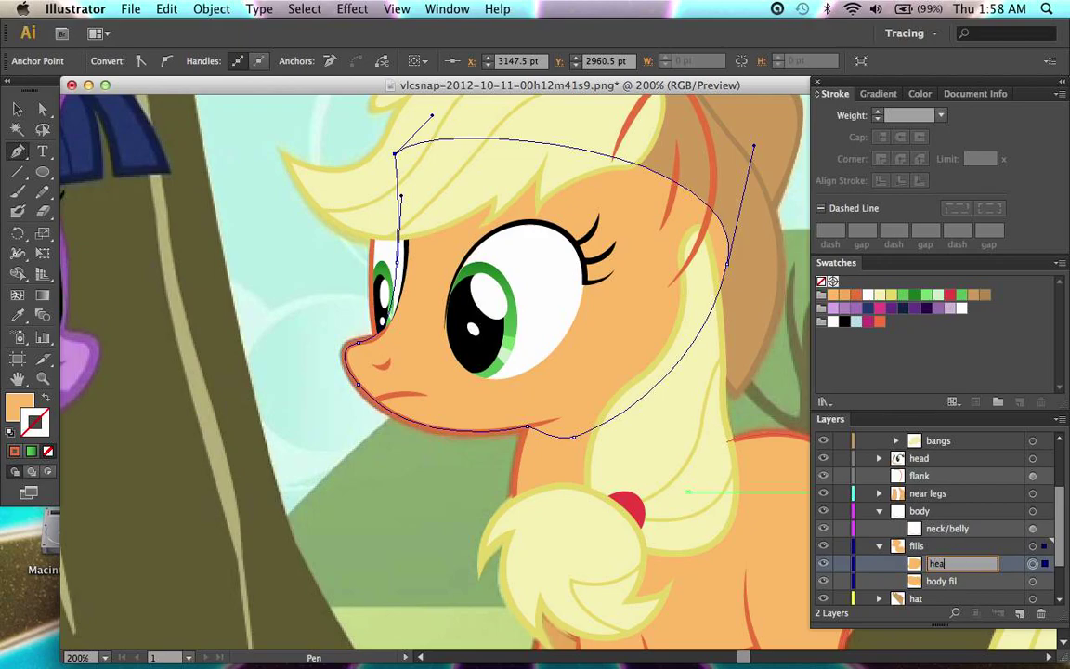
key("Return")
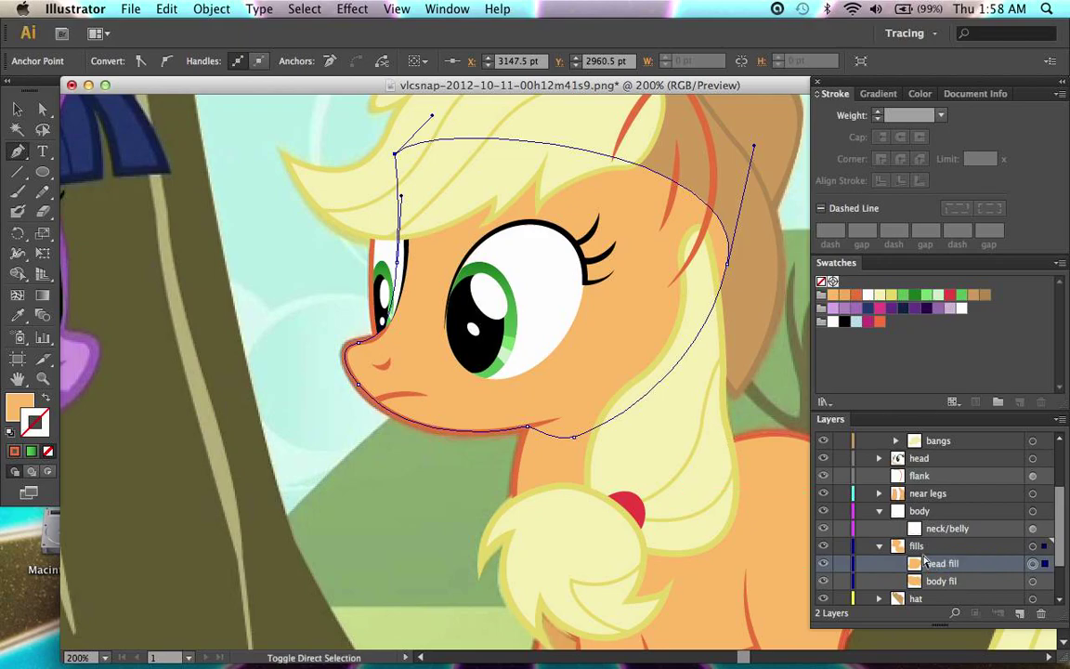
key("super+shift+a")
left_click(889, 547)
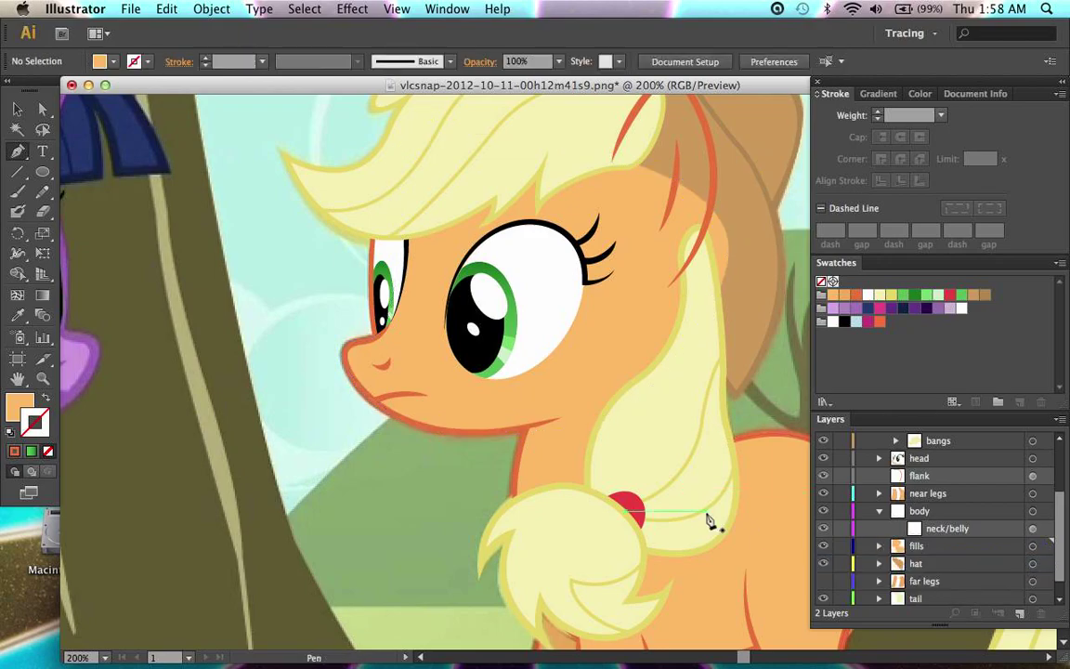
Step: Move the head fill's rear anchor about 15 pt toward the face, beneath the upper ponytail, and deselect the path
scroll(711, 516, "right", 5)
key("a")
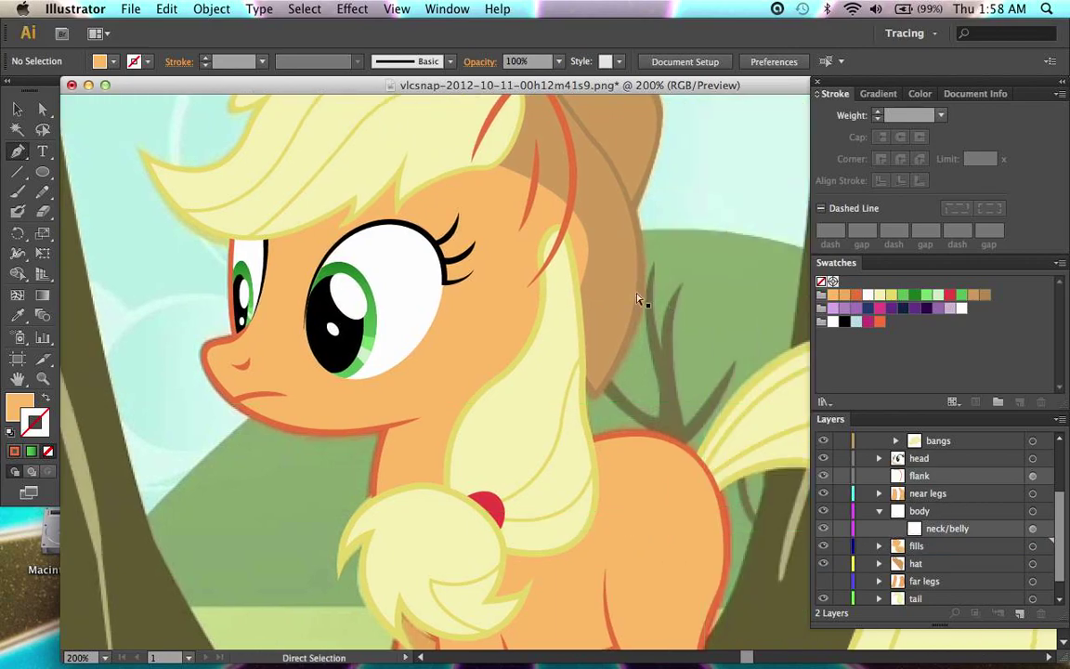
left_click(580, 256)
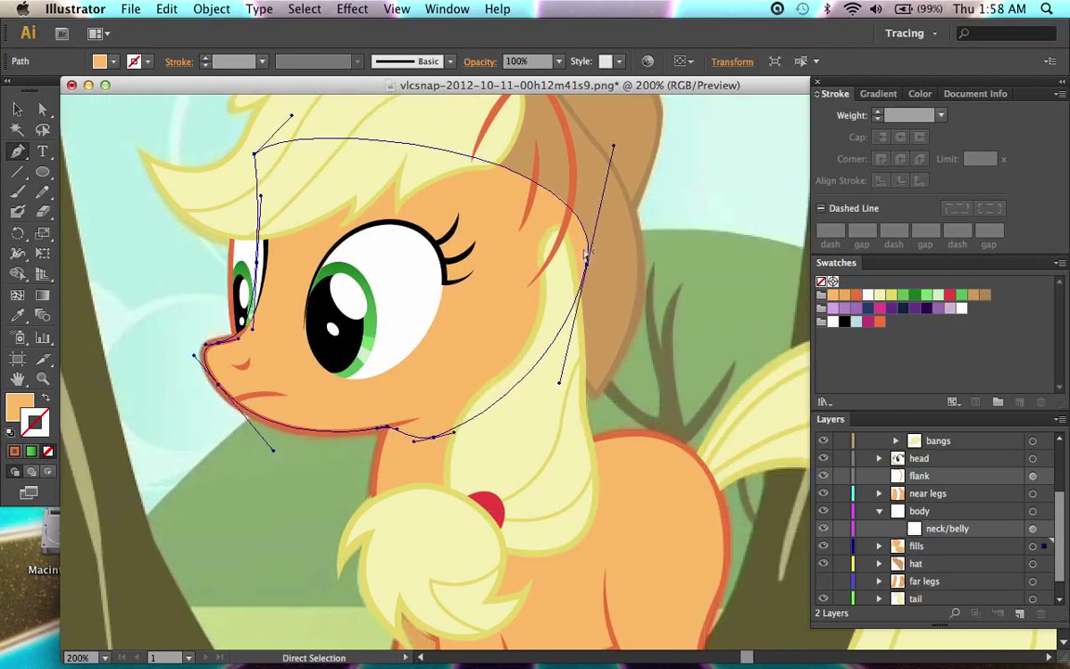
key("p")
key("super")
key("super")
left_click_drag(589, 267, 563, 267)
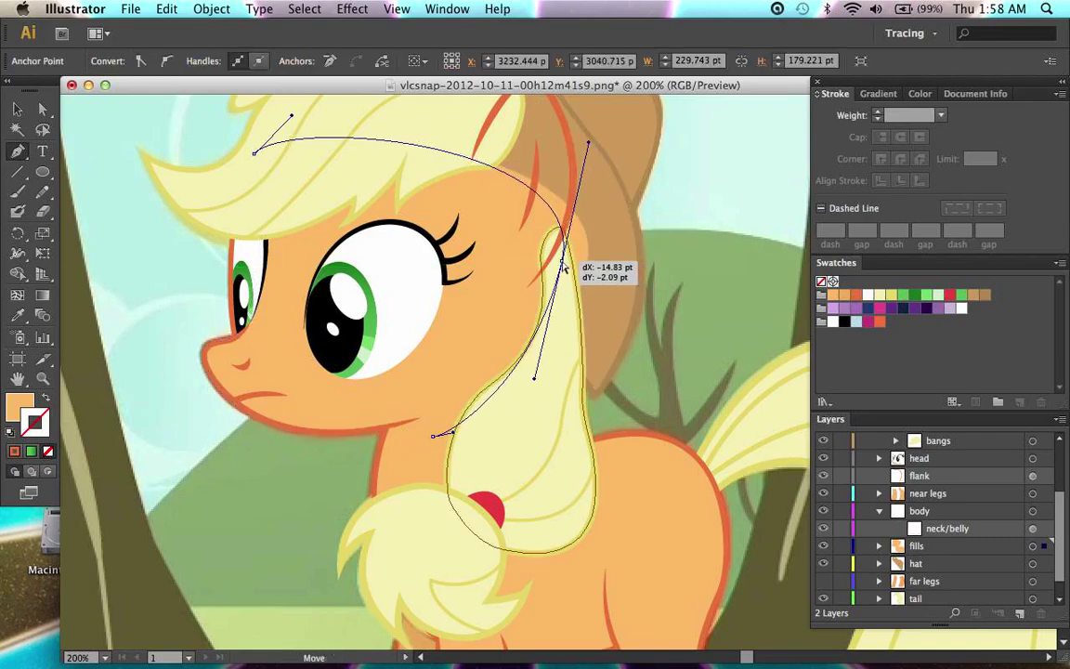
left_click(616, 287, "ctrl")
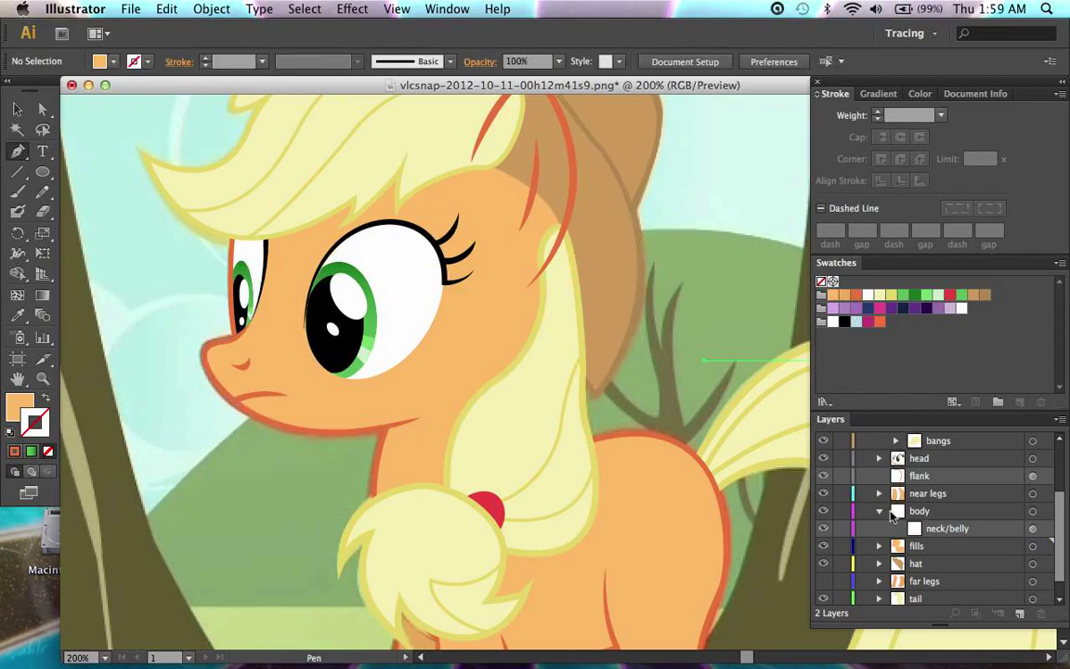
Step: Fill the ear layer's paths with the light orange swatch, keeping their darker orange outlines, and deselect them
scroll(915, 527, "up", 3)
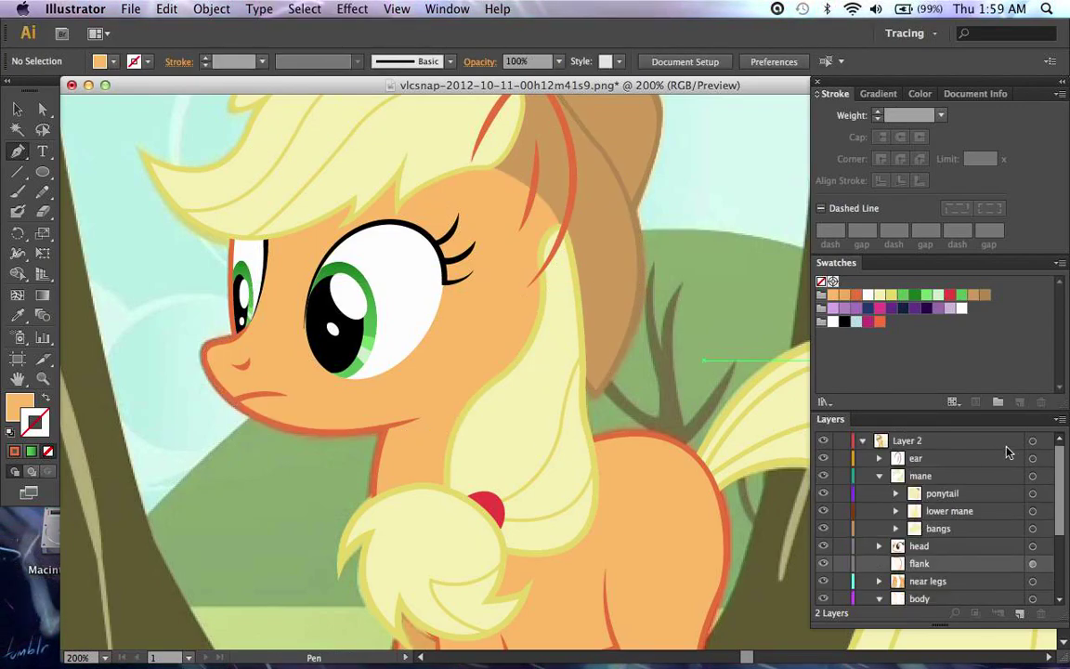
left_click(1033, 459)
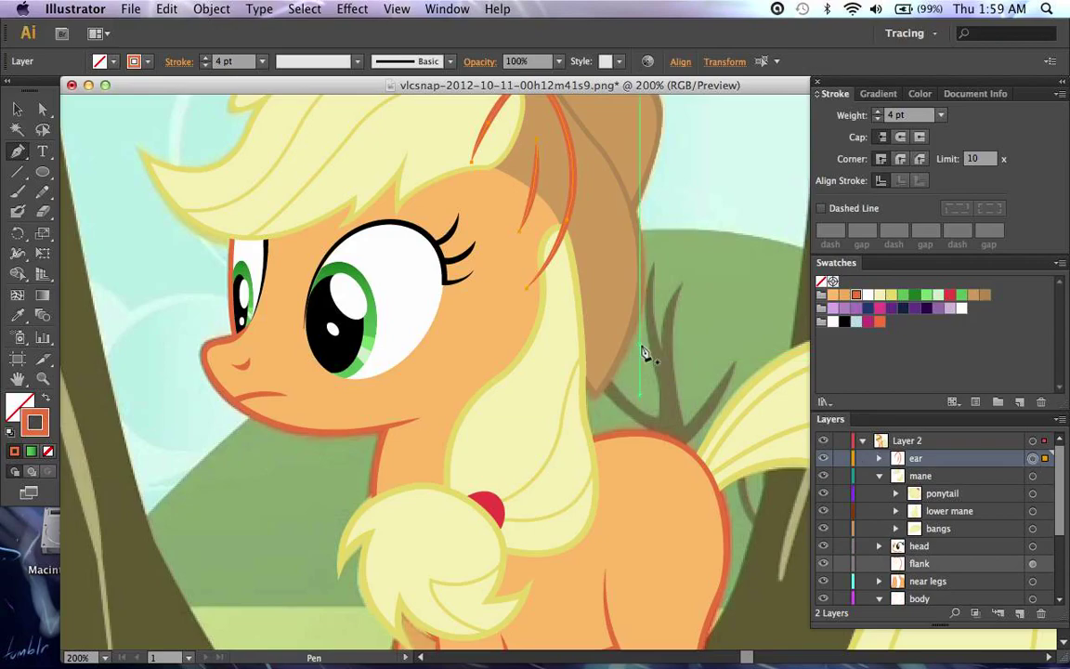
key("x")
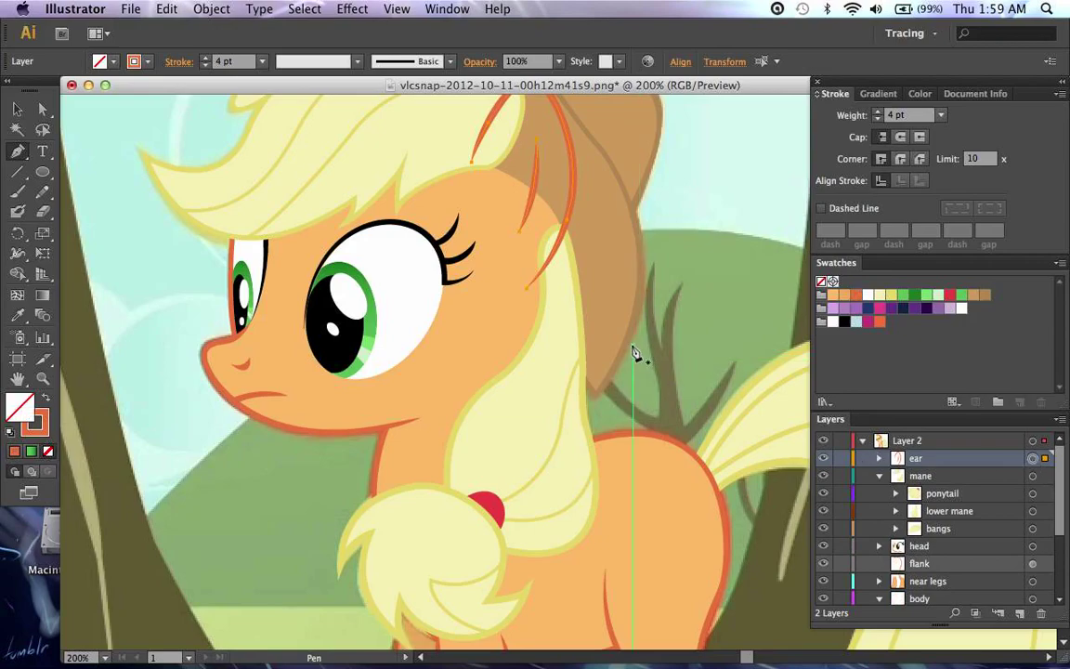
left_click(833, 298)
left_click(667, 314, "super")
scroll(666, 314, "up", 5)
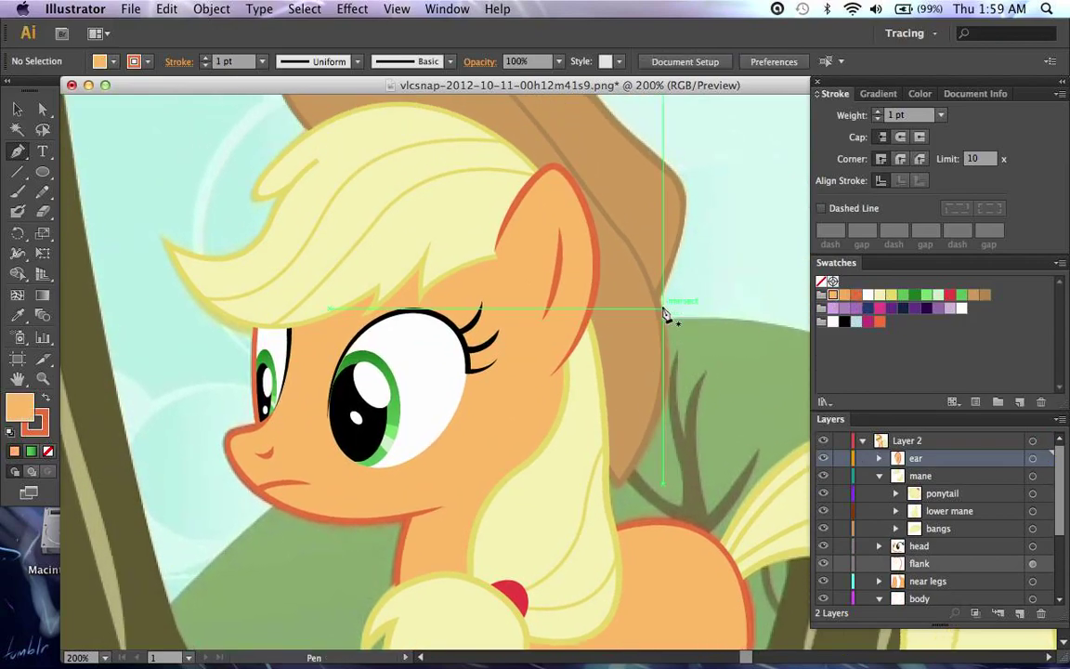
Step: Move the bangs' rear lower anchor about 5 pt up to meet the base of the ear outline, and deselect the path
key("super")
scroll(663, 312, "down", 3)
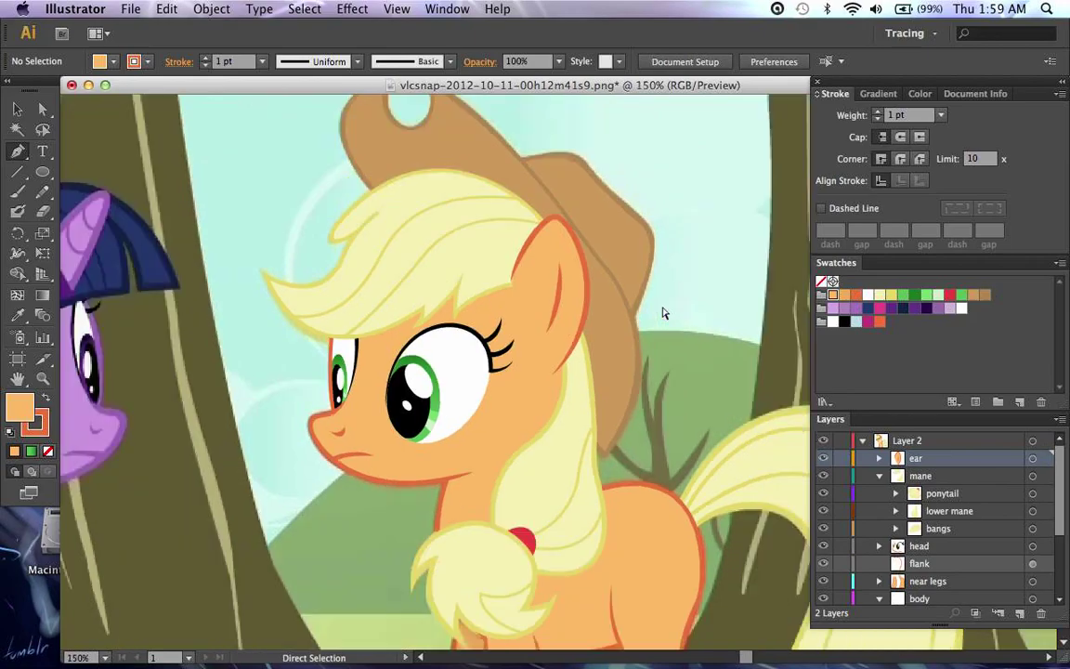
scroll(663, 312, "up", 6)
scroll(664, 310, "up", 5)
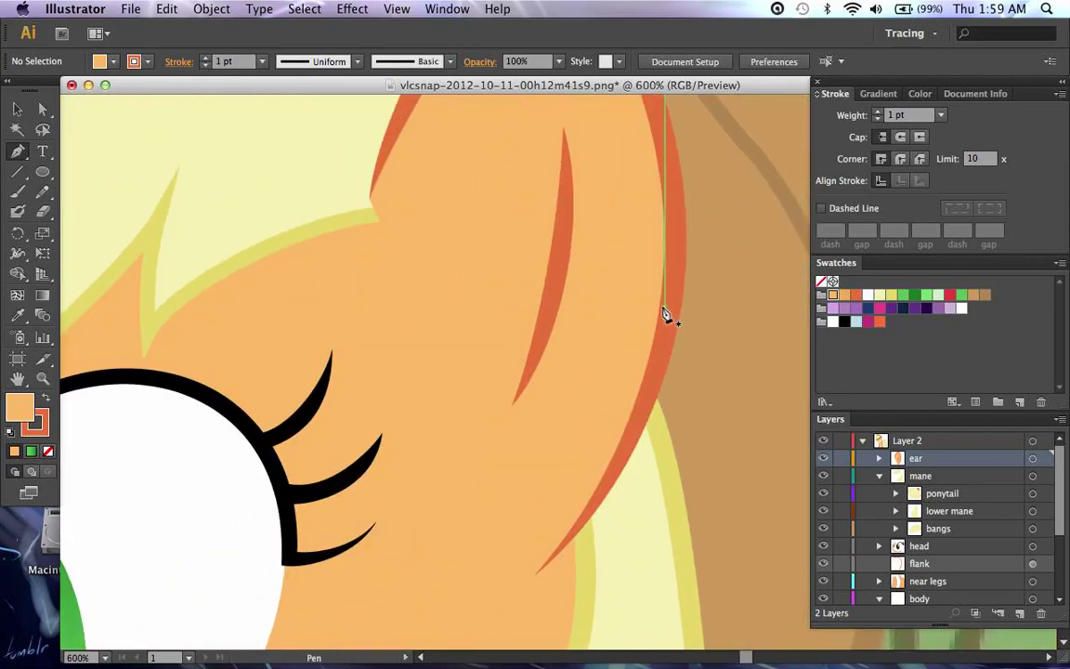
key("super")
left_click(366, 217, "super")
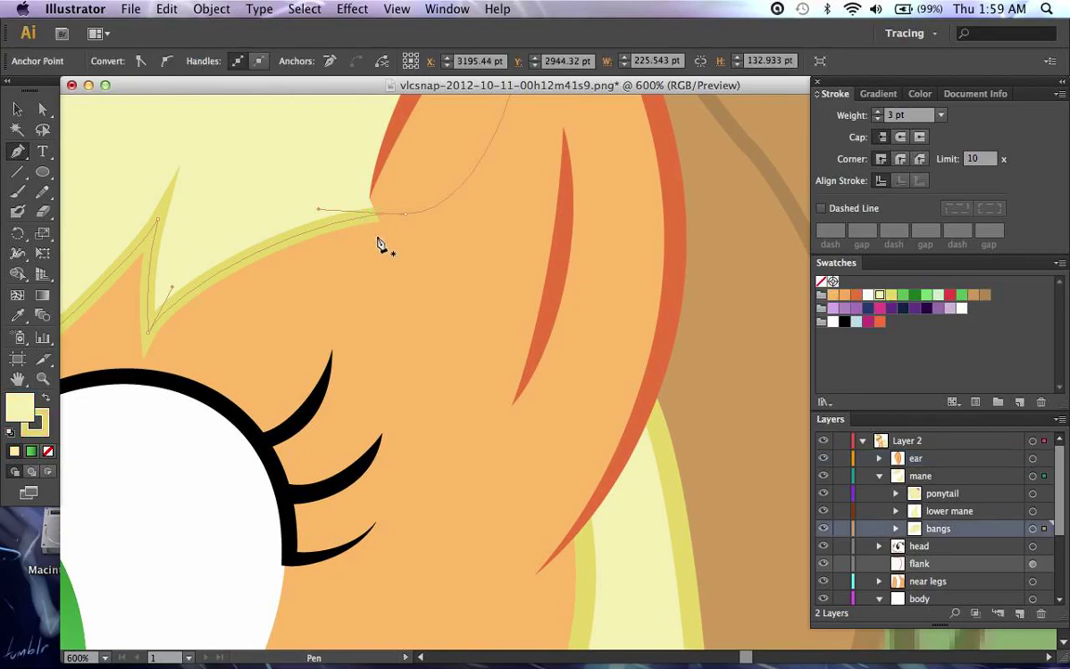
scroll(416, 253, "up", 2)
scroll(415, 254, "left", 2)
key("super")
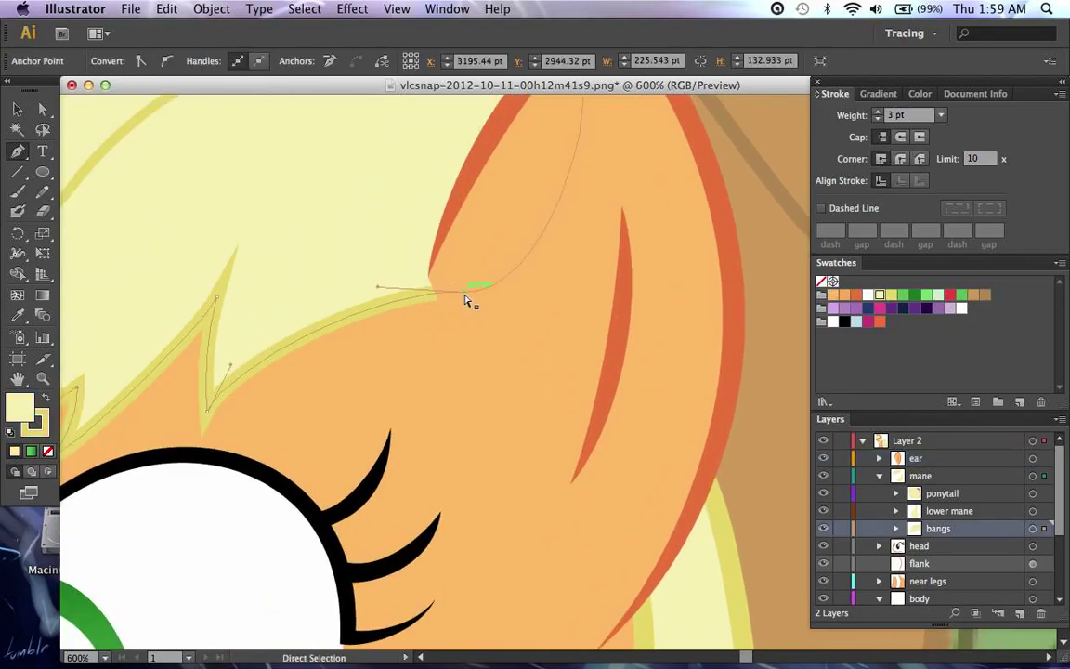
left_click_drag(466, 298, 444, 268)
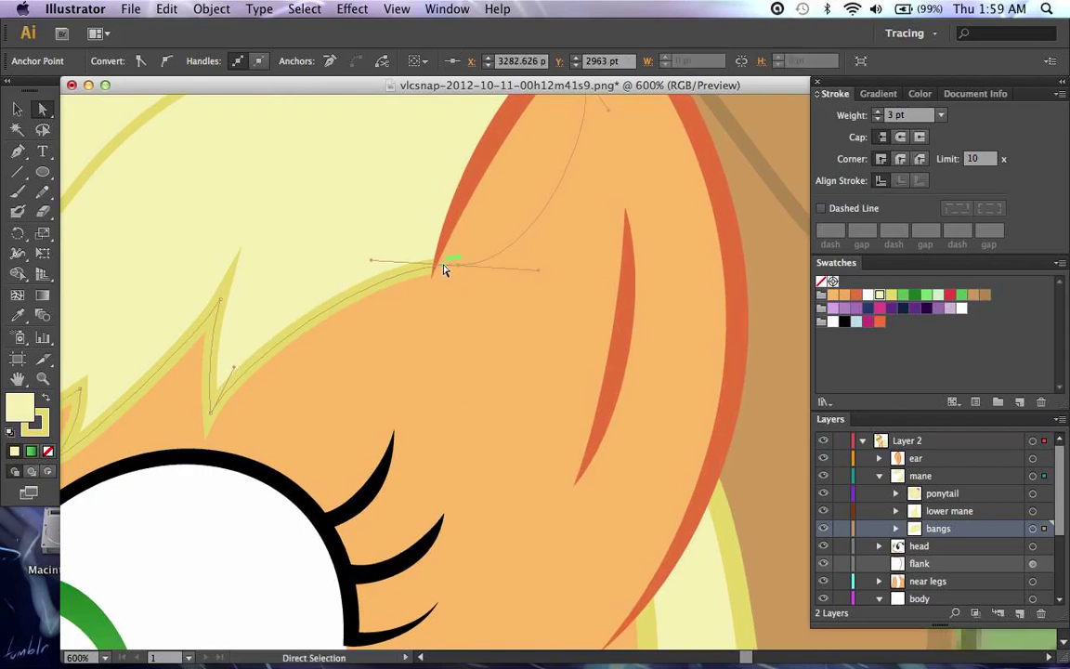
key("super+equal")
key("super+shift+a")
scroll(337, 242, "left", 4)
scroll(337, 242, "up", 2)
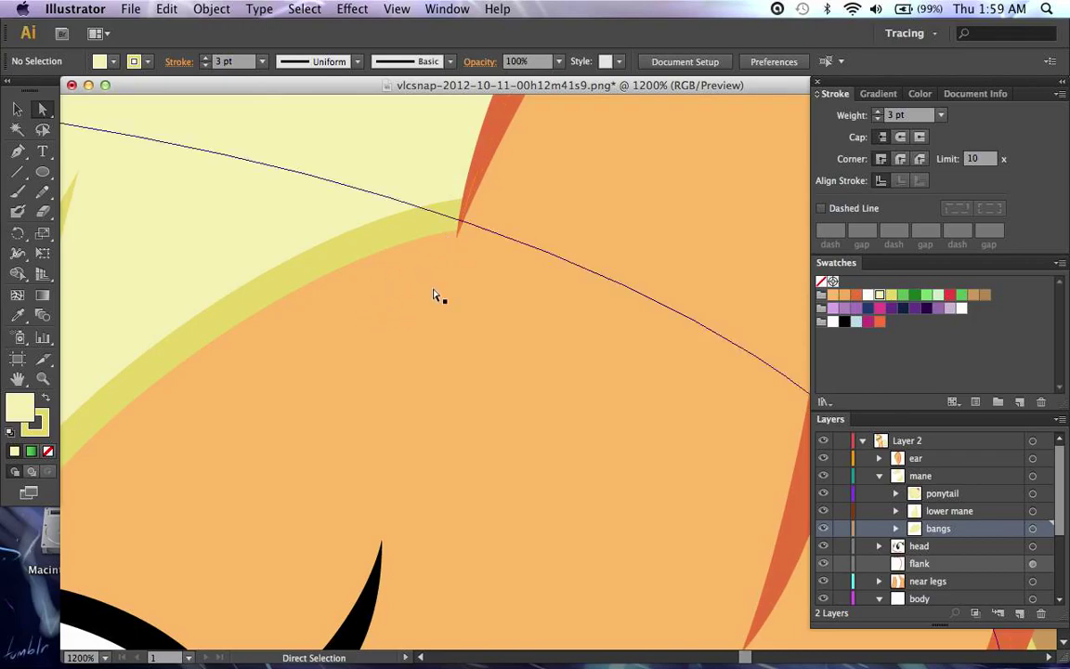
Step: Hide the reference screenshot on Layer 1 and show the far legs layer
key("super+minus")
key("super+minus")
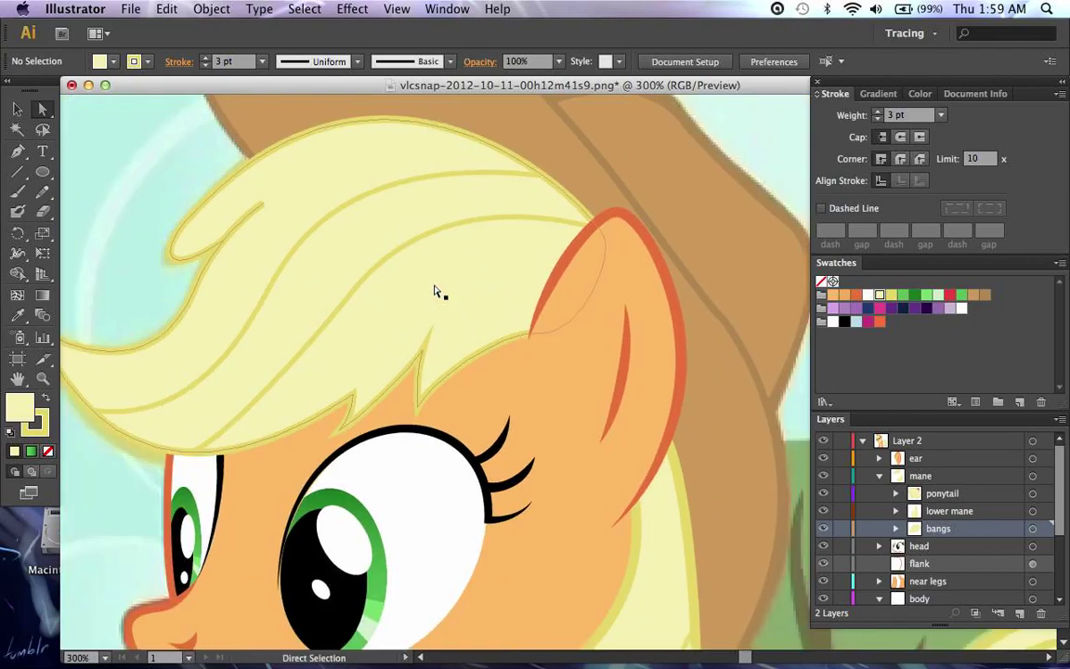
key("super+minus")
key("super+minus")
key("super+minus")
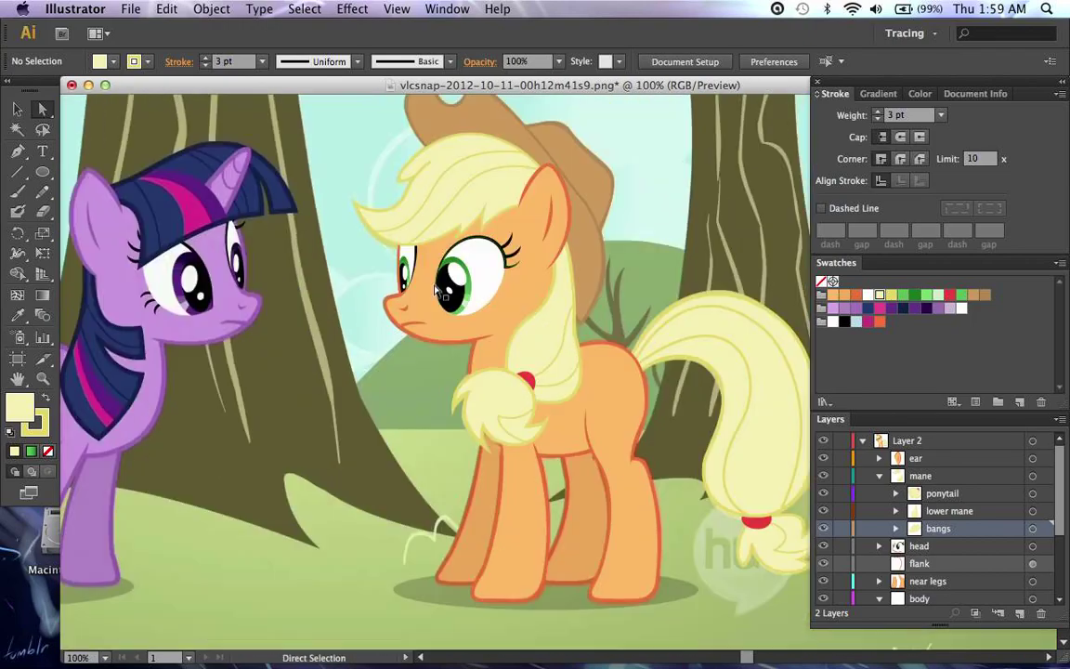
scroll(899, 551, "down", 3)
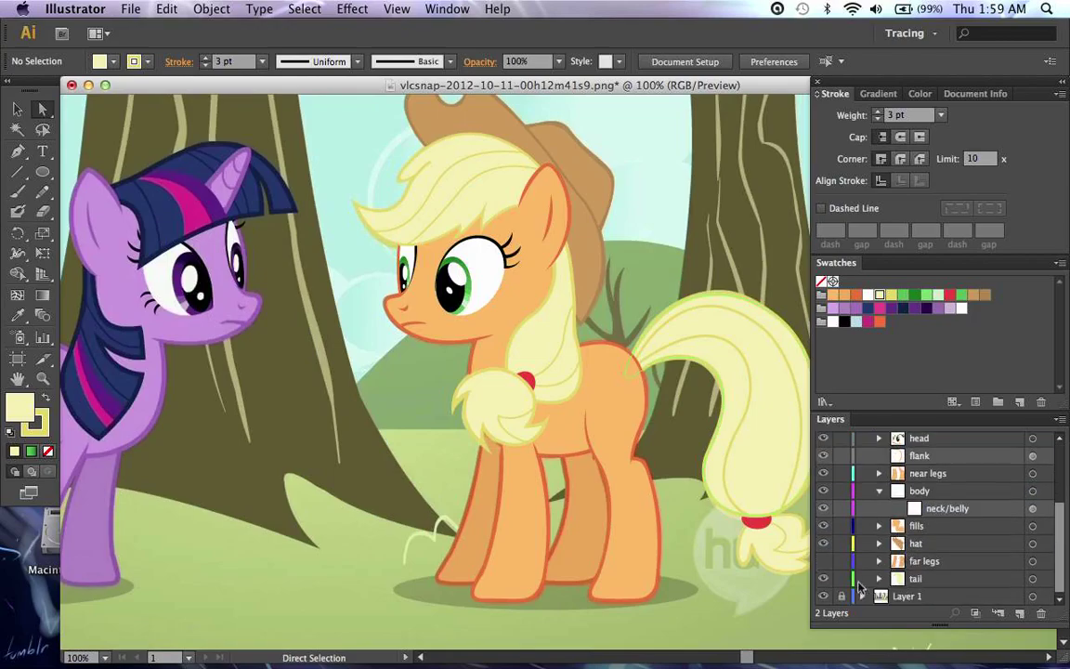
left_click(823, 596)
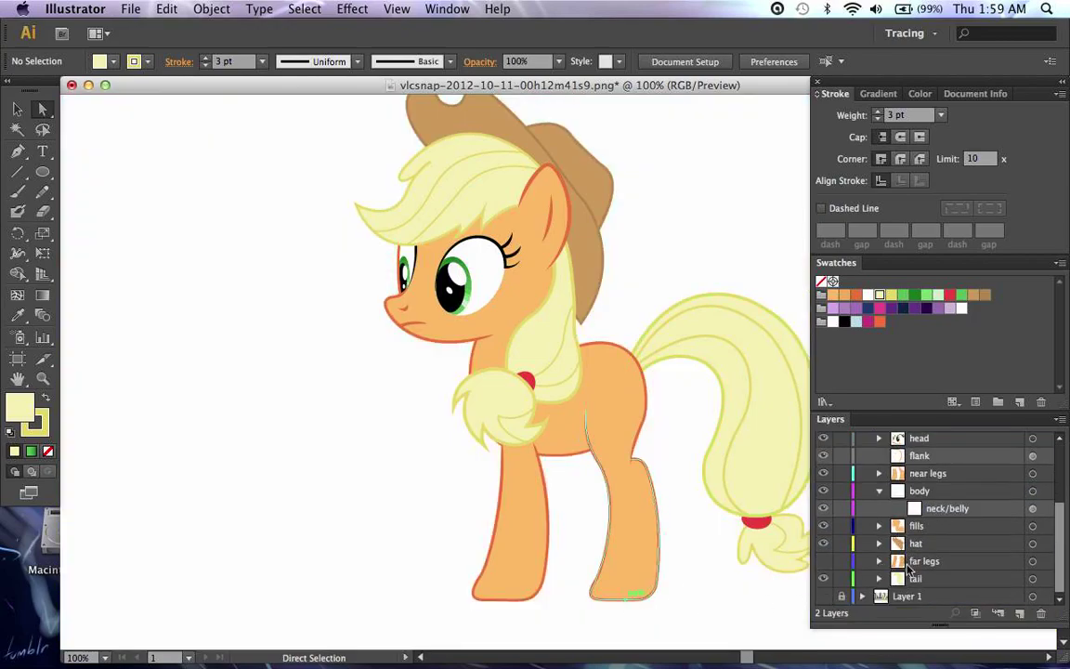
left_click(823, 561)
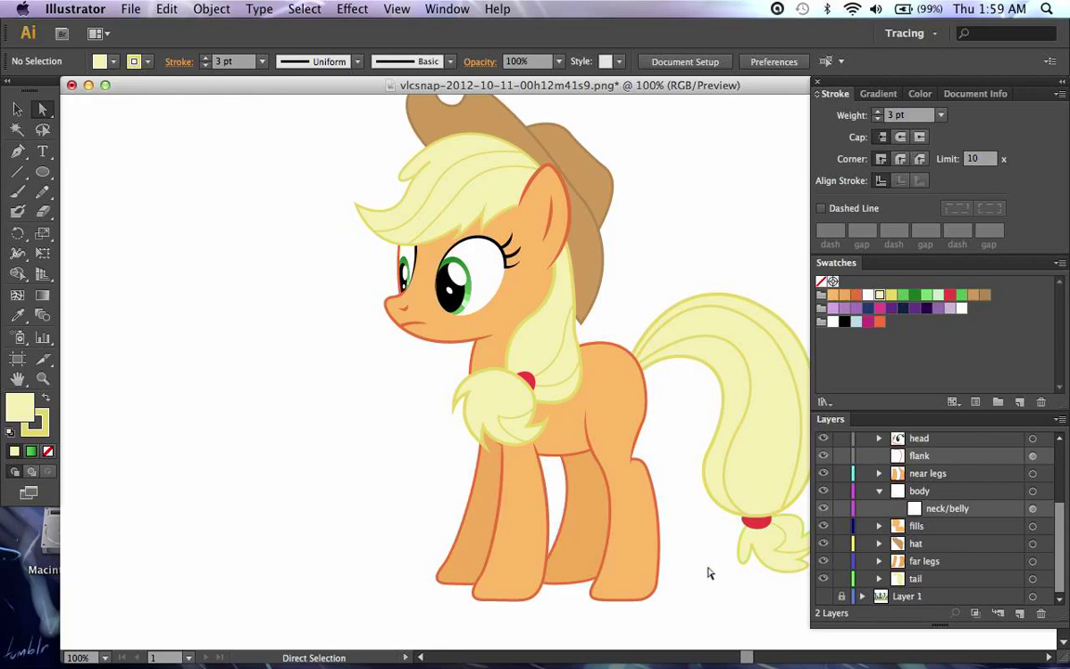
Step: Nudge the lower end anchor of the short tapered line atop the far hind leg about 1 pt downward, and deselect it
scroll(599, 626, "down", 3)
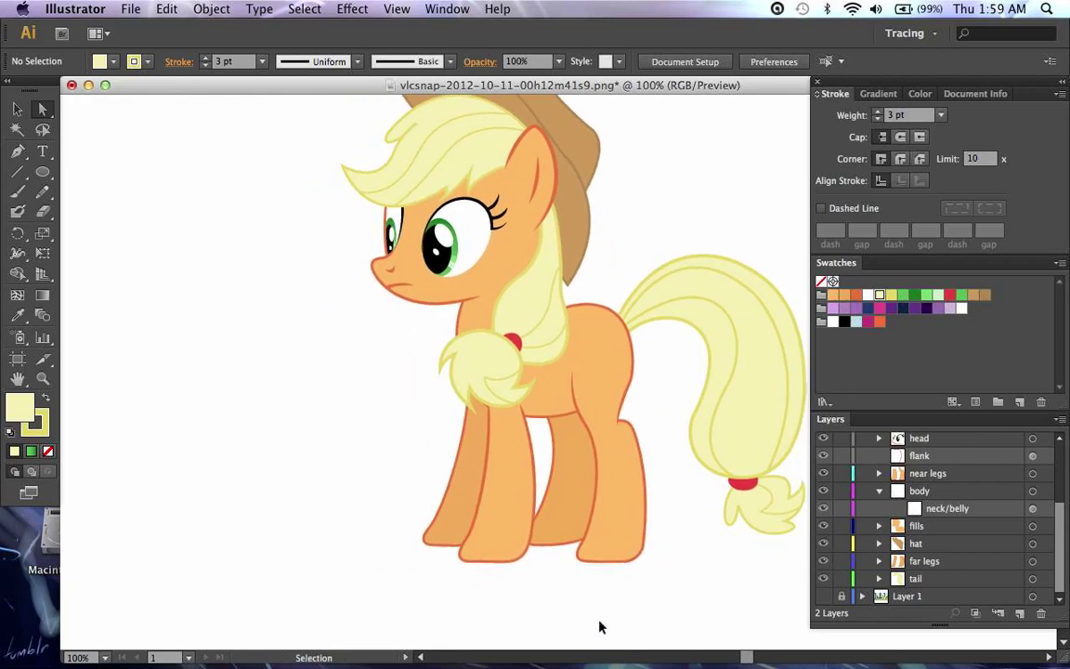
key("super+equal")
key("super+equal")
key("super+equal")
key("super+equal")
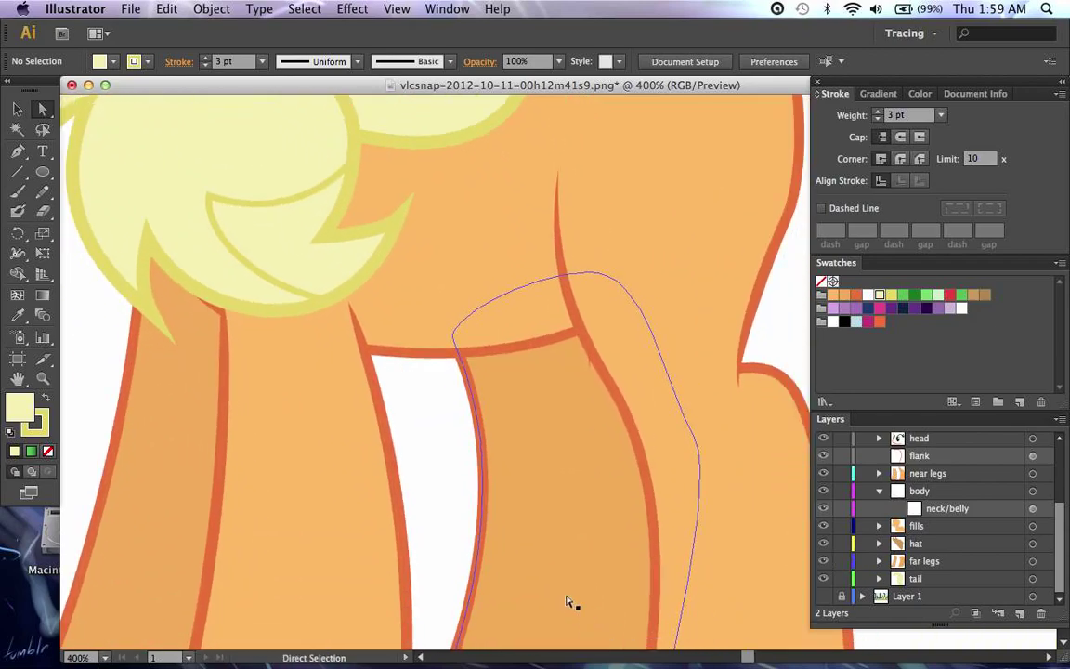
key("super+equal")
key("super+equal")
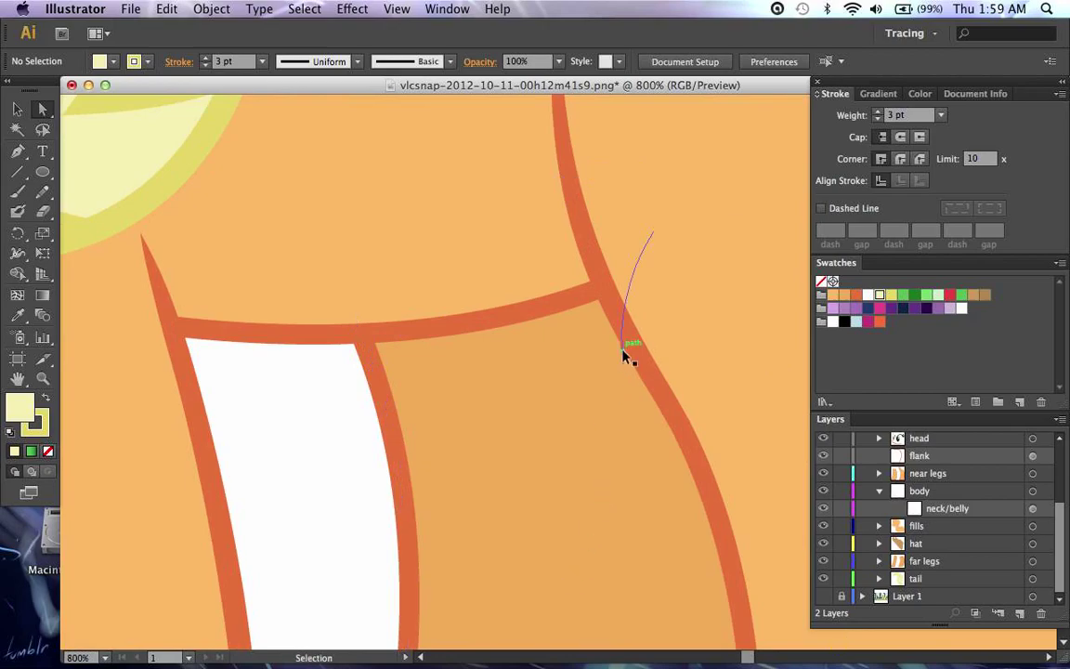
left_click(624, 356, "super")
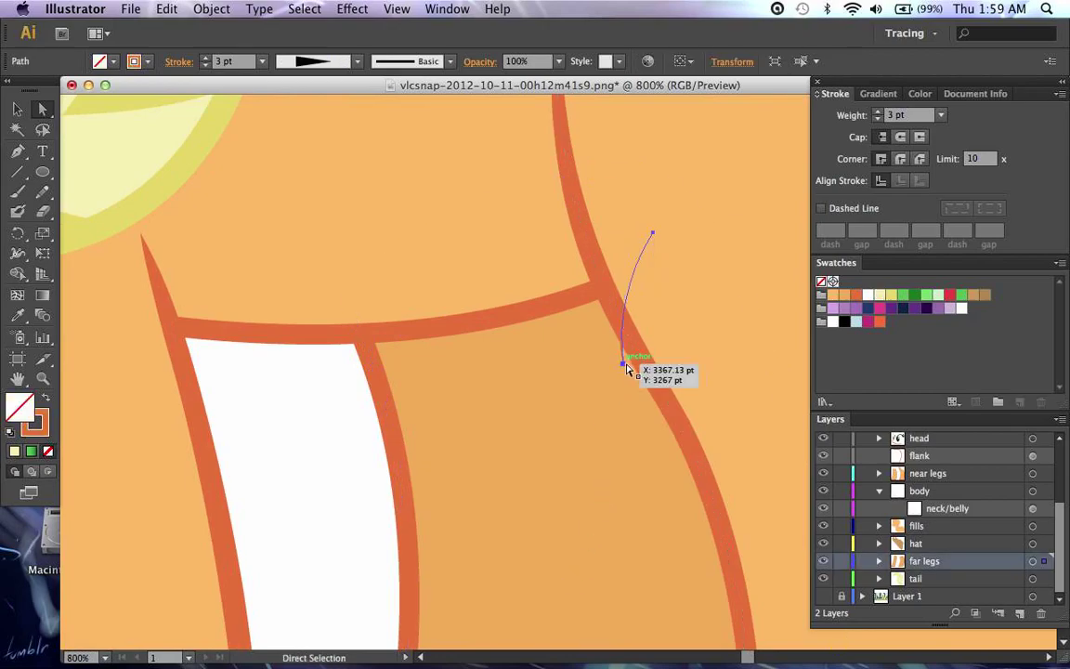
left_click_drag(622, 363, 618, 369)
key("shift+super+a")
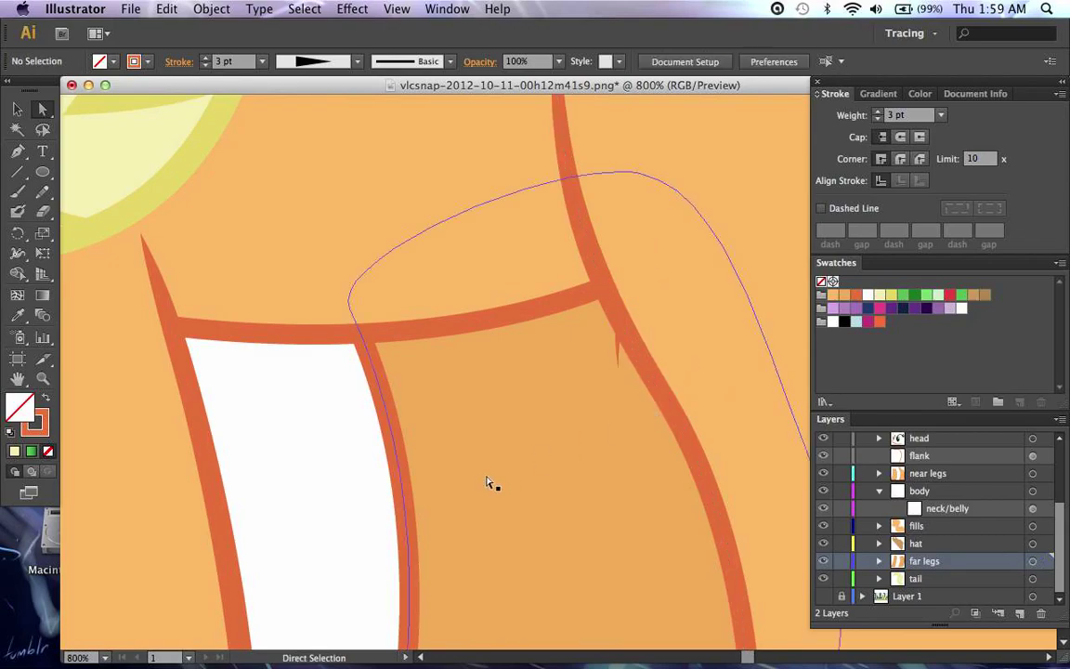
Step: Examine the whole pony without the reference, checking the legs, body, head and tail for gaps or stray edges
key("super+minus")
key("super+minus")
key("super+minus")
key("super+minus")
key("super+minus")
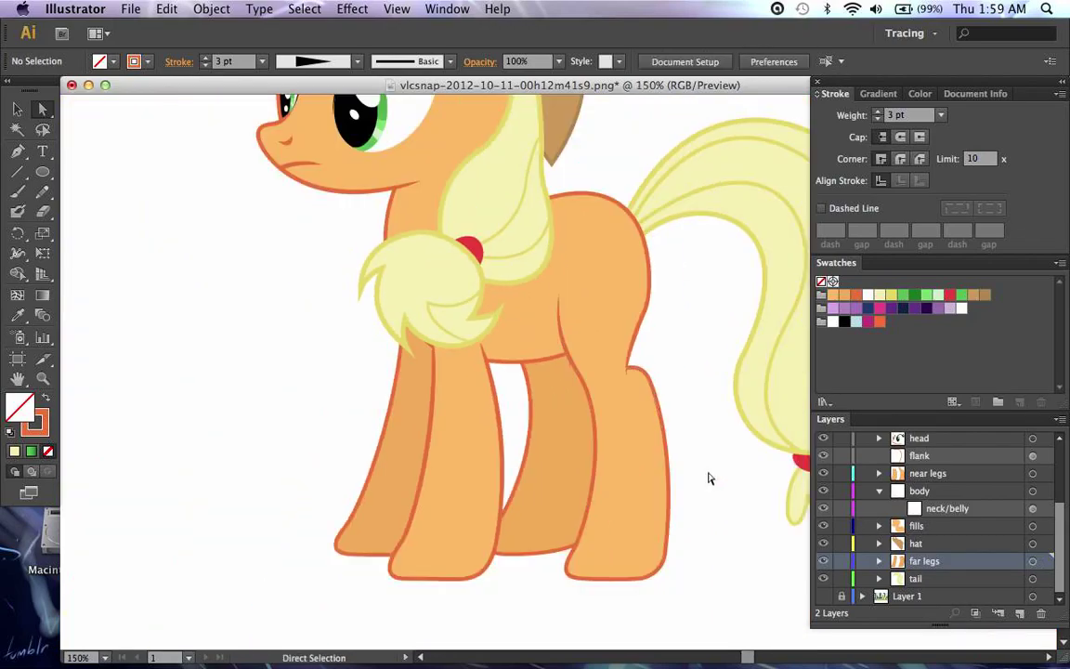
scroll(779, 417, "right", 3)
scroll(604, 404, "up", 3)
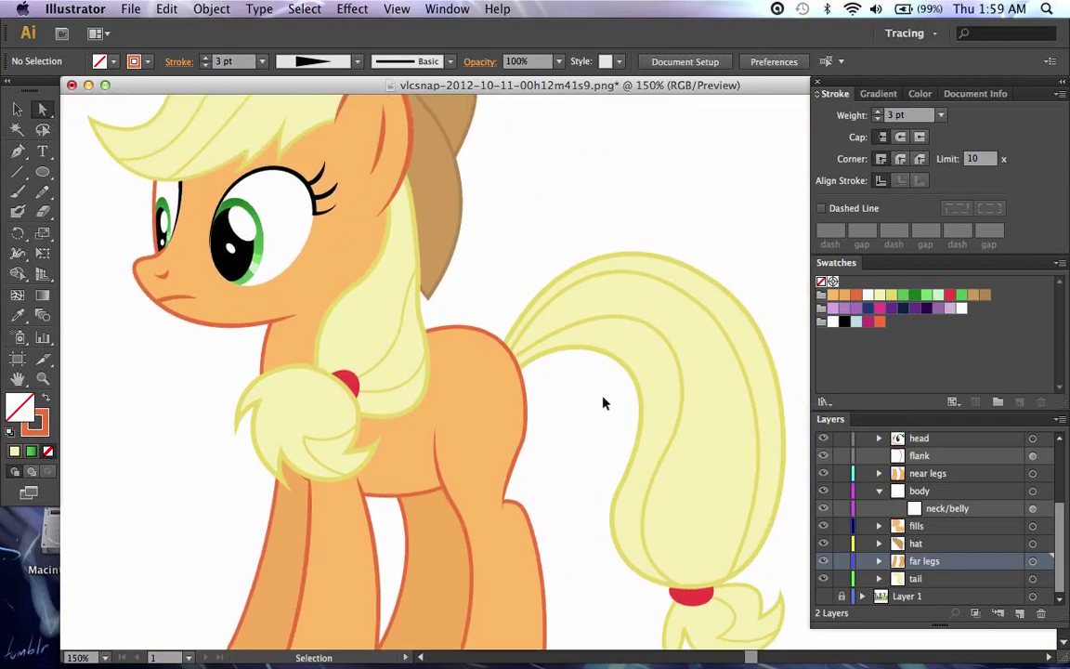
scroll(603, 401, "down", 2)
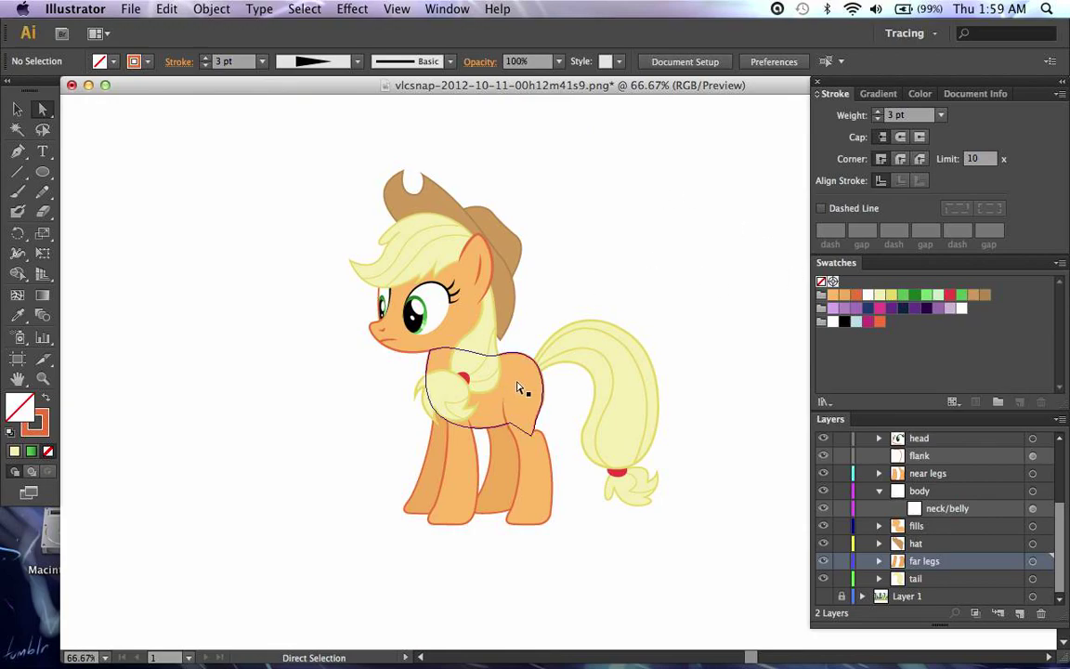
Step: Collapse the mane layer and Layer 2 in the layer list
scroll(920, 506, "up", 5)
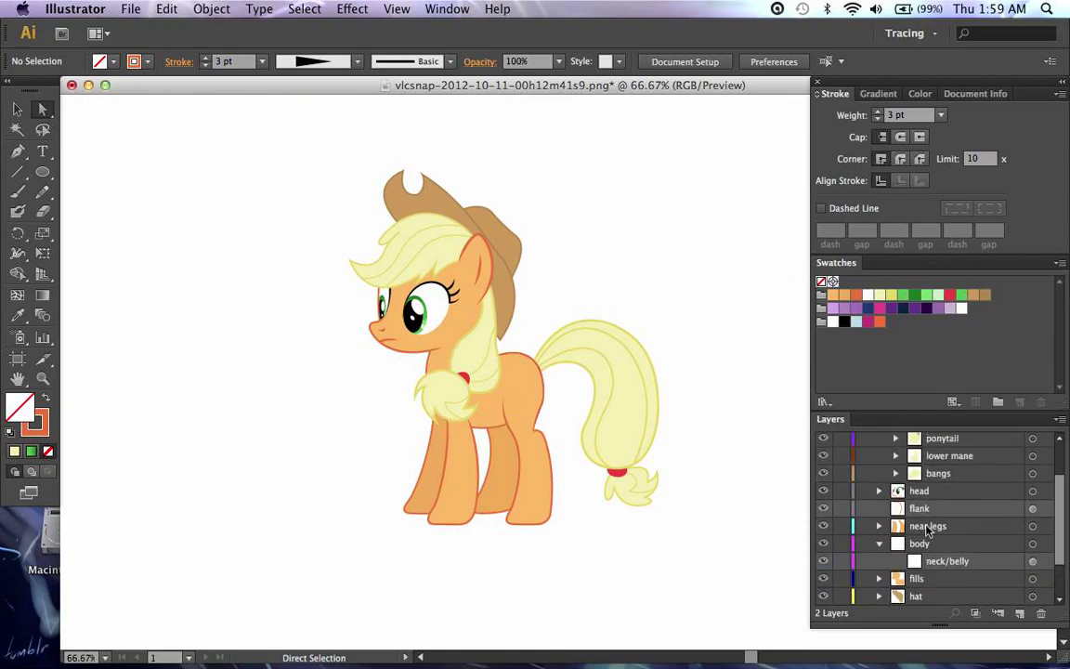
left_click(879, 475)
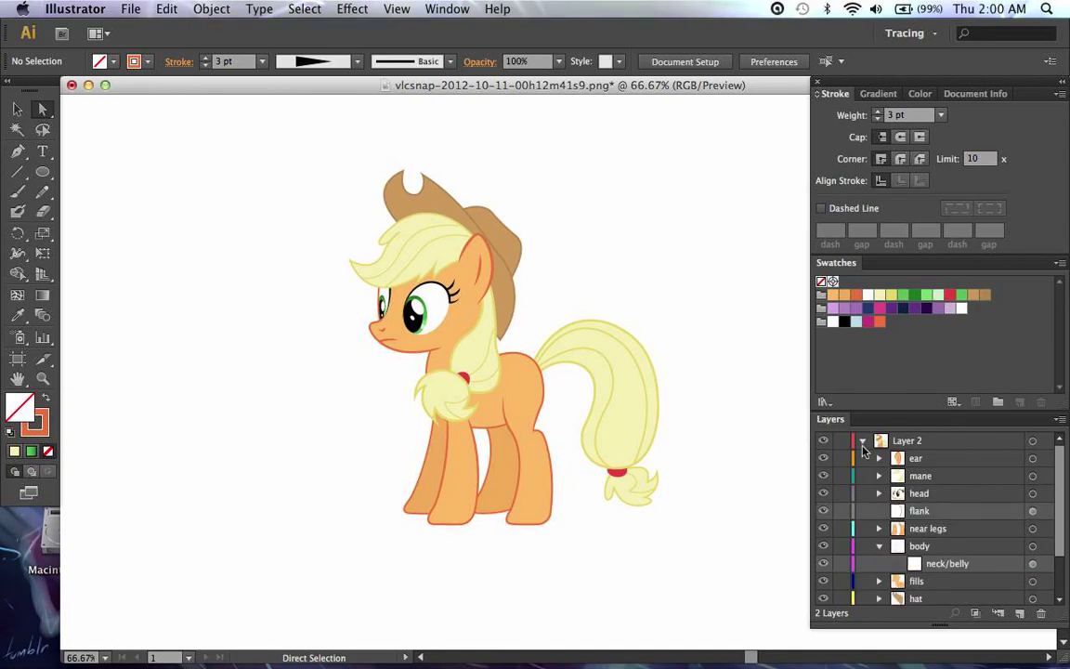
left_click(863, 440)
left_click(212, 8)
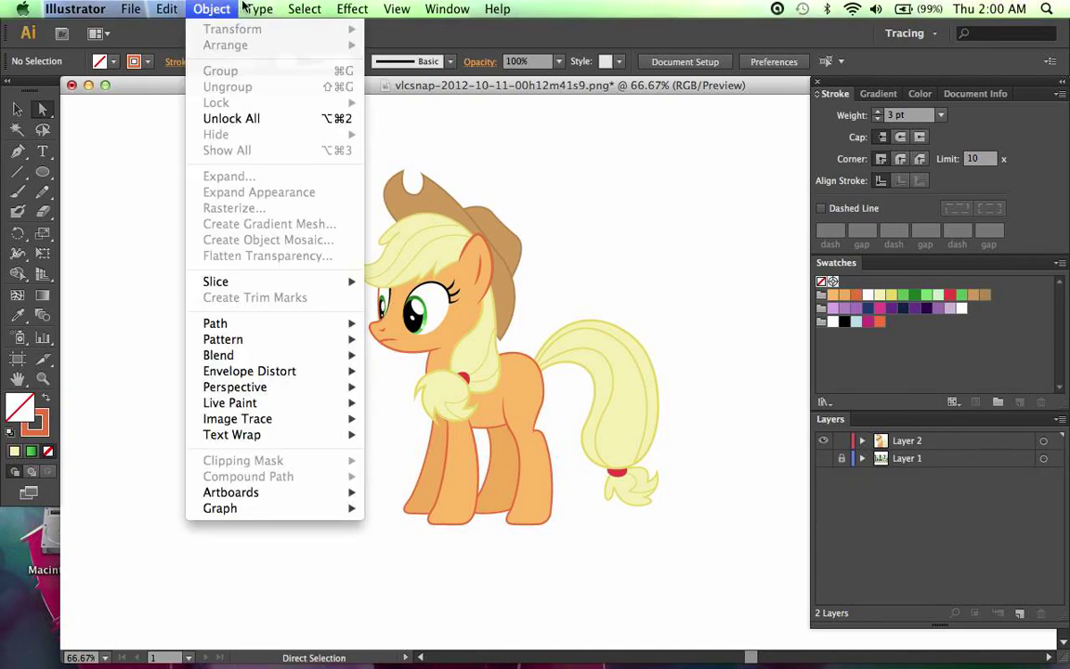
left_click(277, 376)
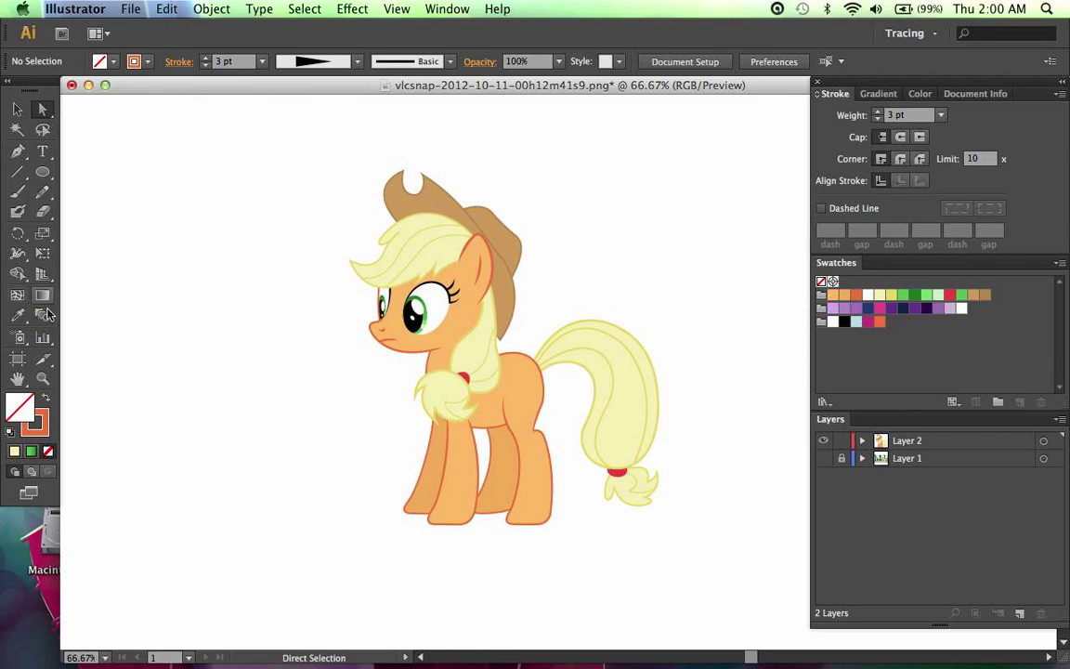
Step: Select the near front leg's path and slightly adjust the curve along the bottom of its hoof
key("super+equal")
key("super+equal")
key("super+equal")
key("super+equal")
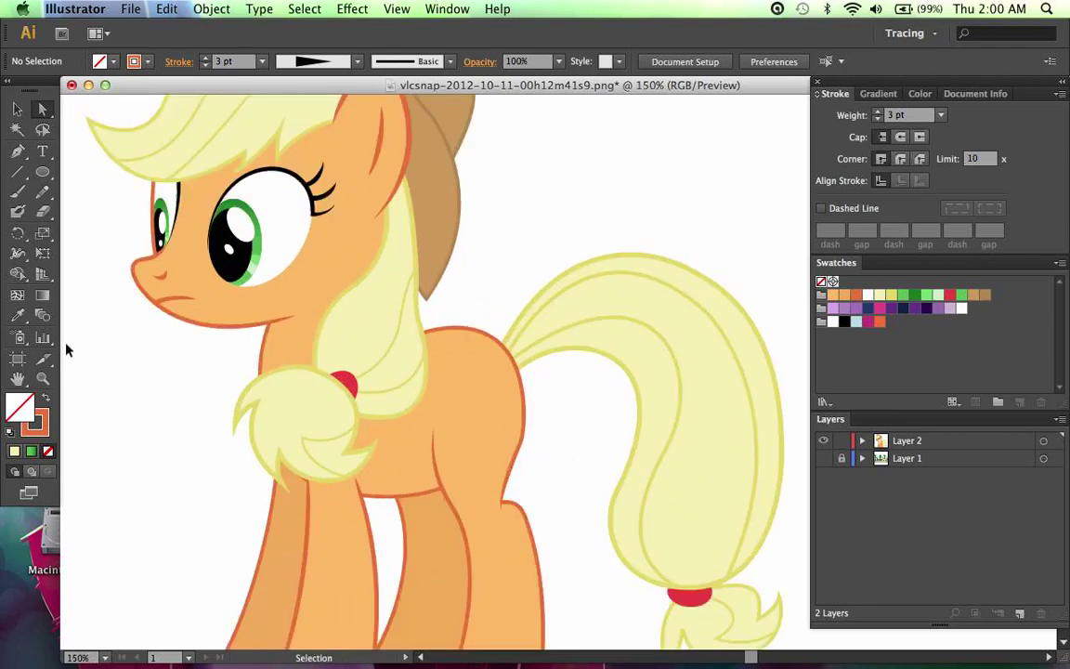
scroll(69, 351, "down", 8)
scroll(69, 351, "left", 4)
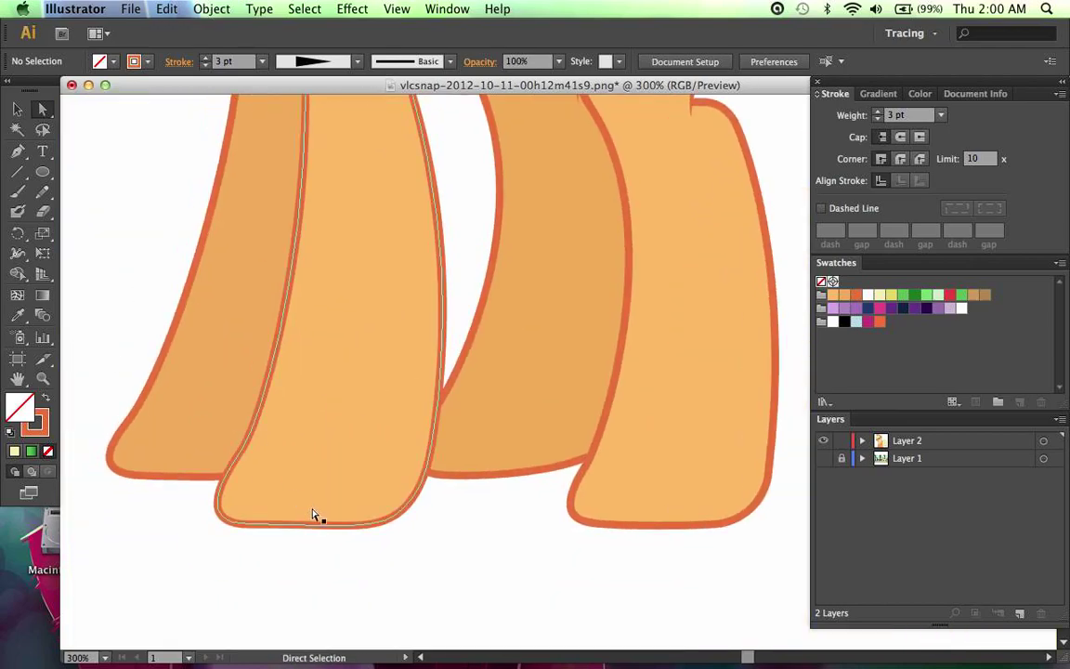
left_click(293, 528)
scroll(310, 530, "down", 1)
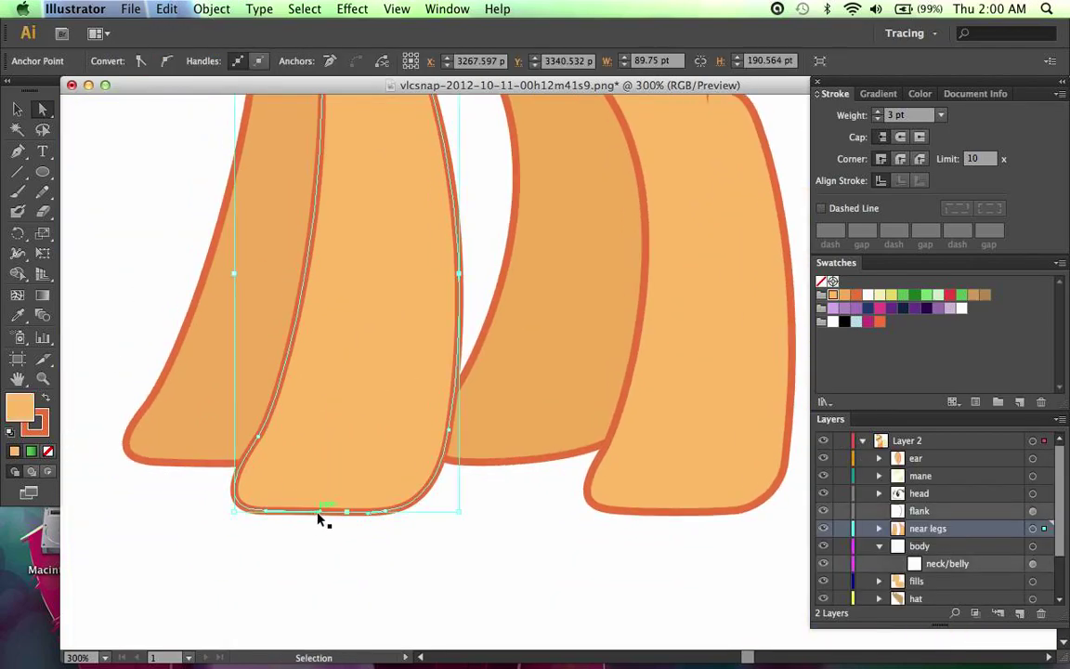
left_click_drag(319, 517, 313, 515)
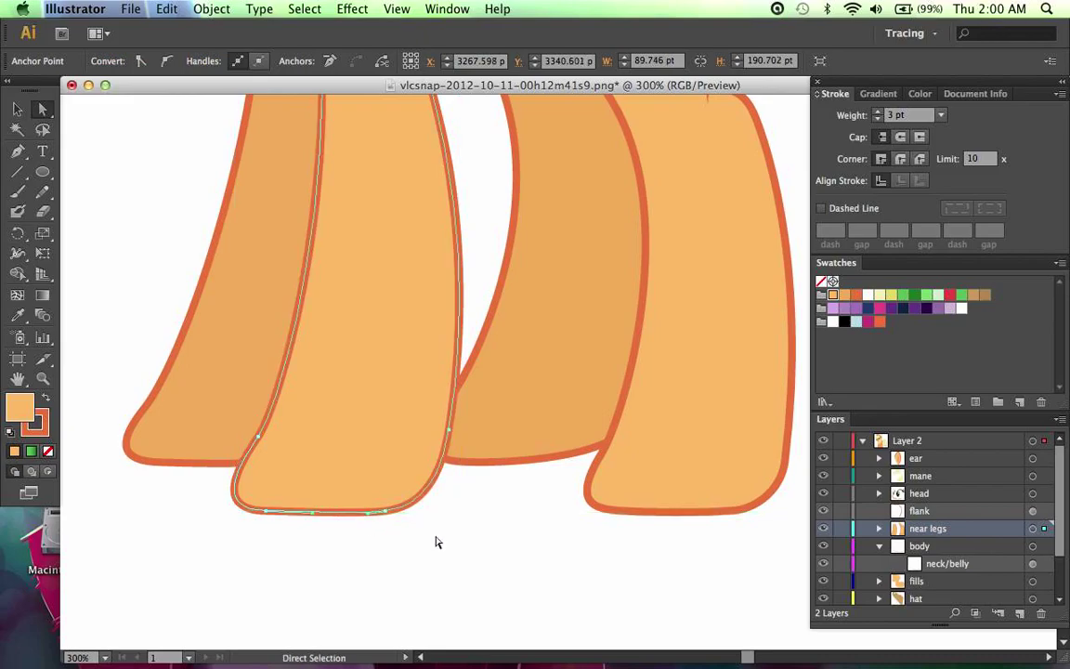
Step: Move the far hind leg's rear bottom anchor about 3 pt downward, behind the near hind leg
left_click(592, 452)
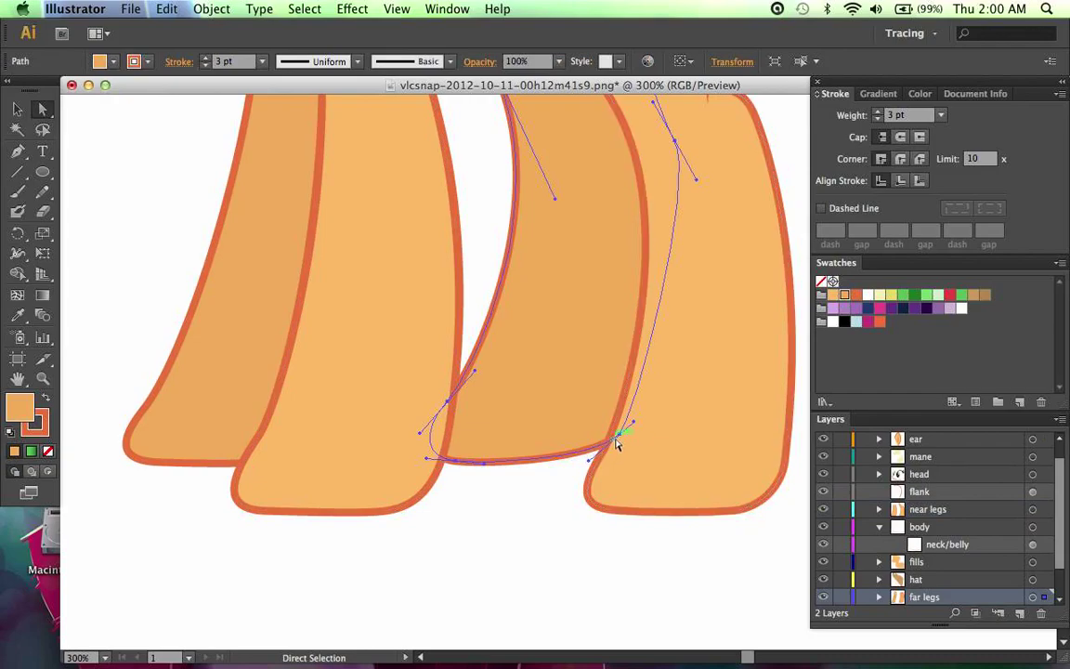
mouse_move(616, 445)
left_mouse_down()
mouse_move(628, 431)
mouse_move(621, 447)
mouse_move(612, 440)
mouse_move(628, 432)
mouse_move(623, 445)
left_mouse_up()
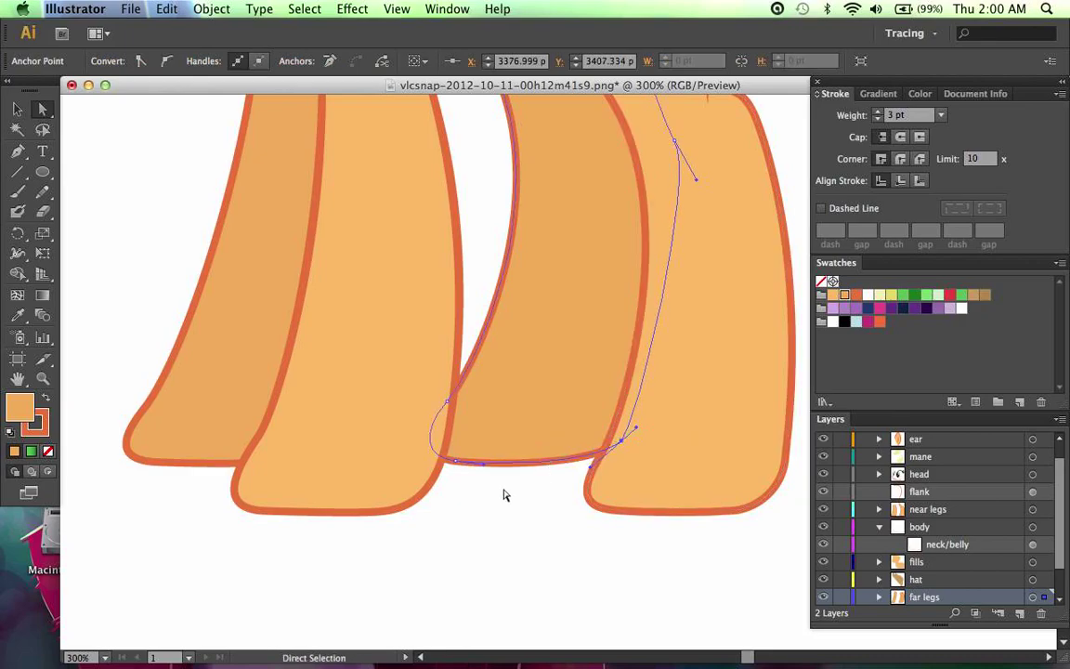
Step: Set the near hind leg's stroke weight to 5 pt
scroll(505, 495, "right", 3)
left_click(559, 513)
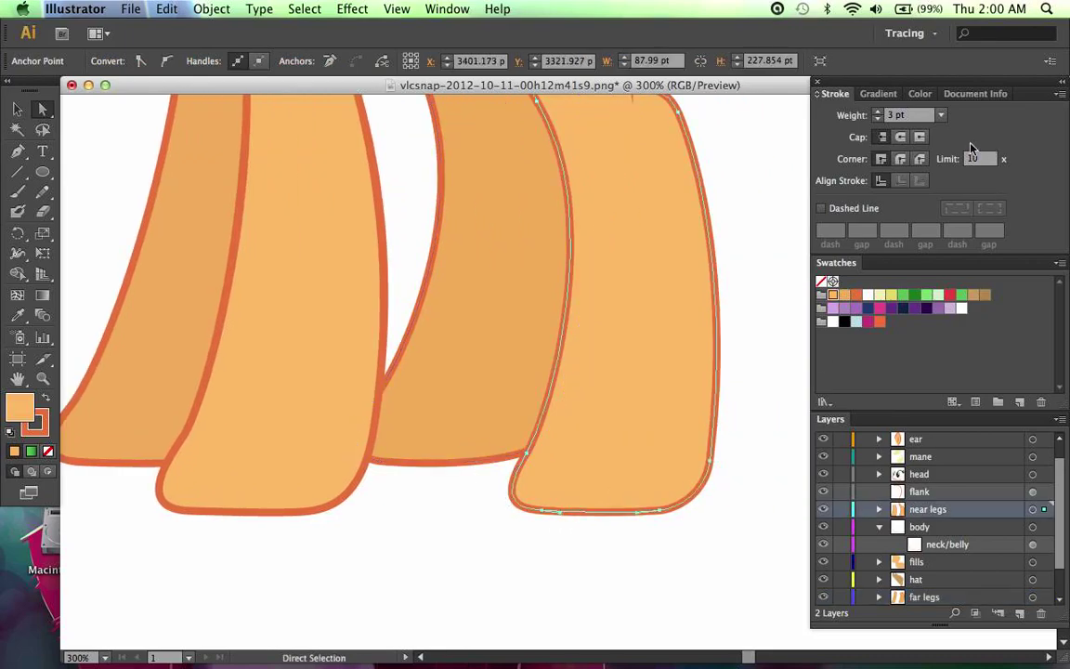
left_click(940, 115)
left_click(957, 254)
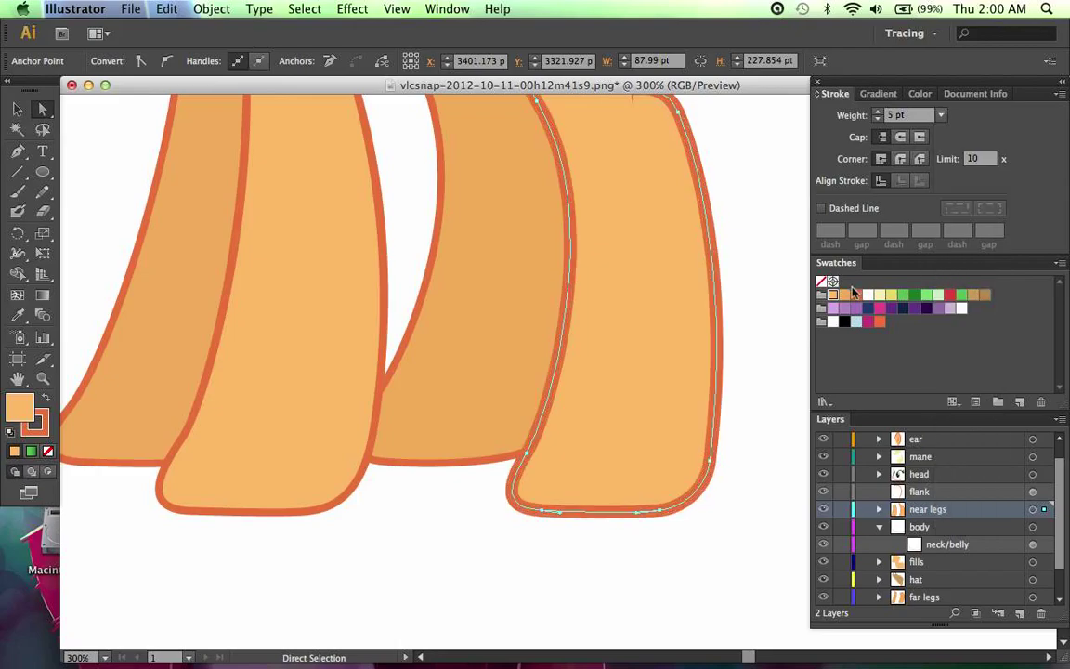
Step: Set the near hind leg's stroke weight to 4 pt and deselect the path
left_click(776, 386)
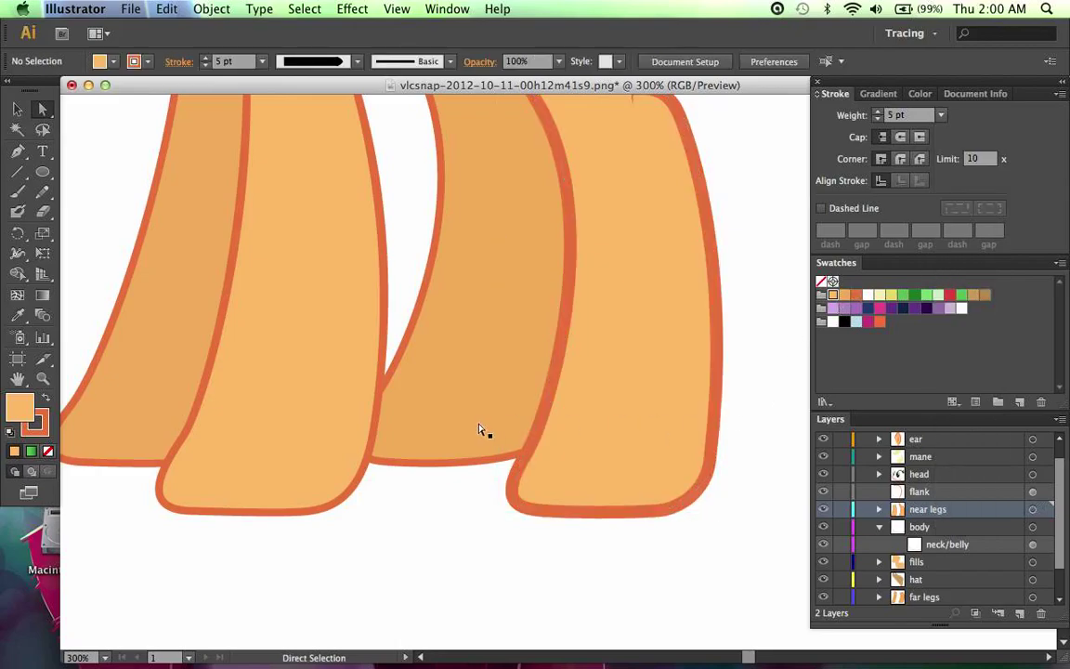
key("super+minus")
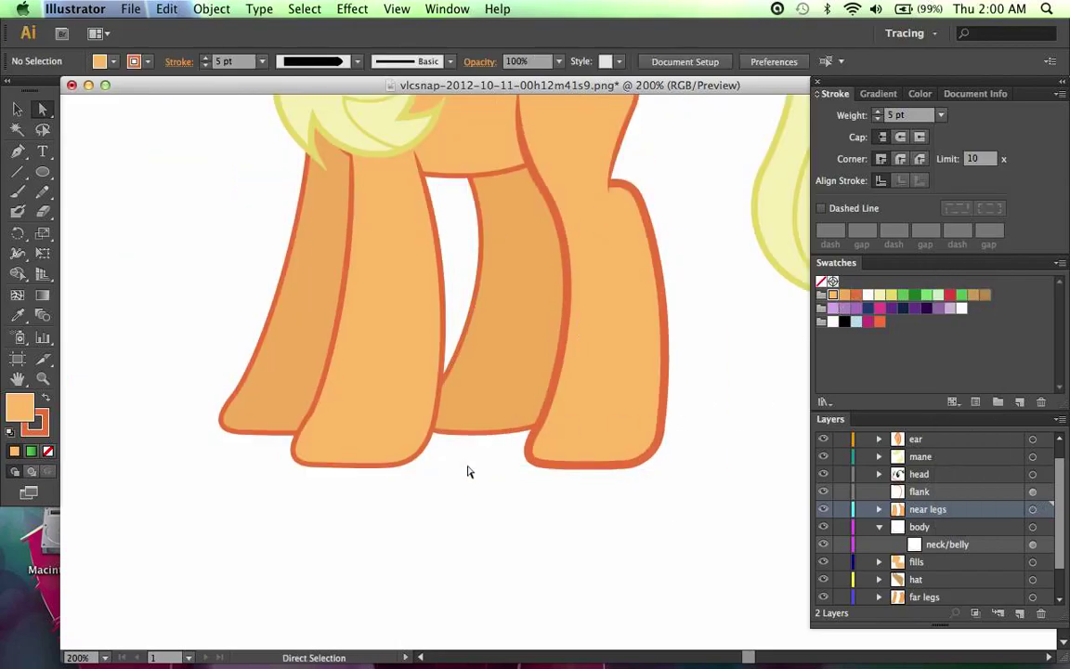
left_click(572, 464)
left_click(941, 115)
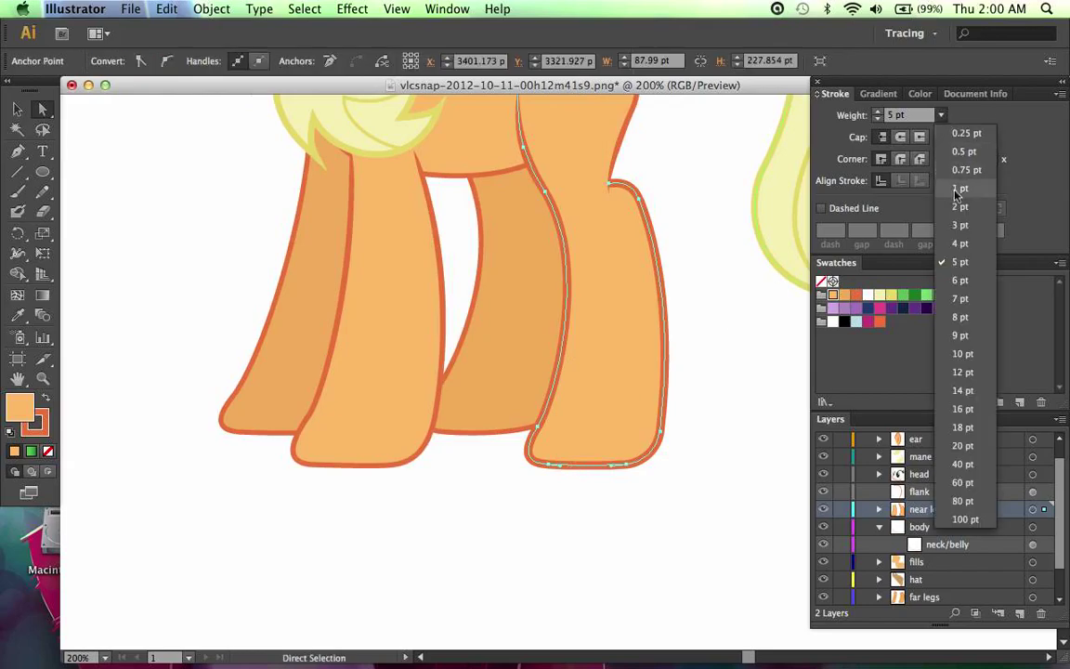
left_click(962, 240)
left_click(764, 263)
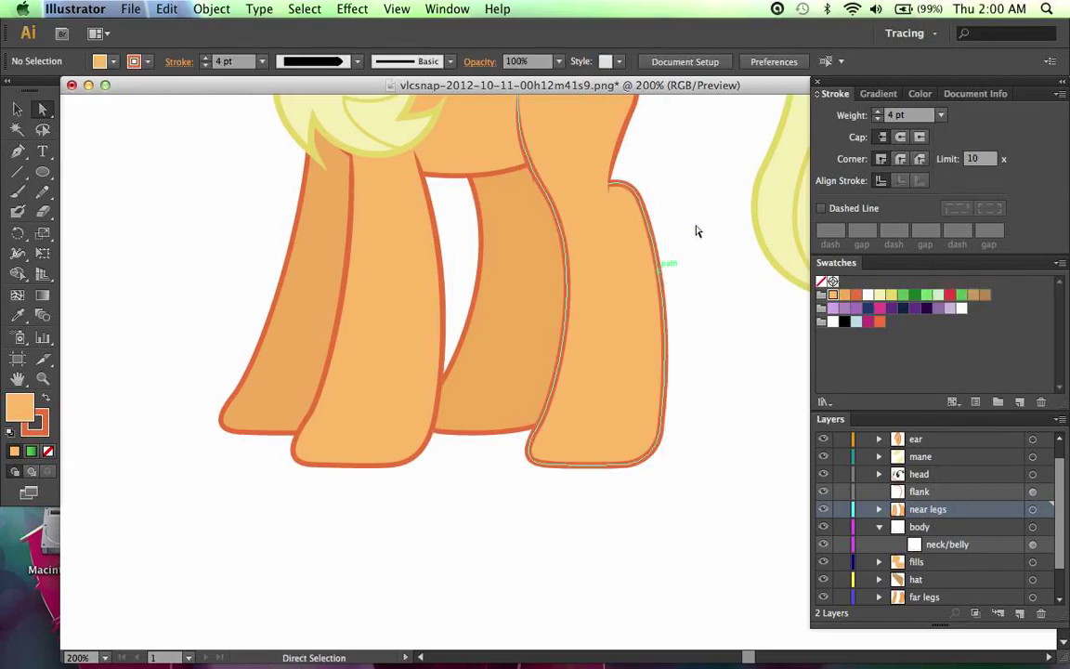
Step: Examine the finished pony artwork as a whole, then check the tail, body, mane and face up close
scroll(698, 231, "up", 10)
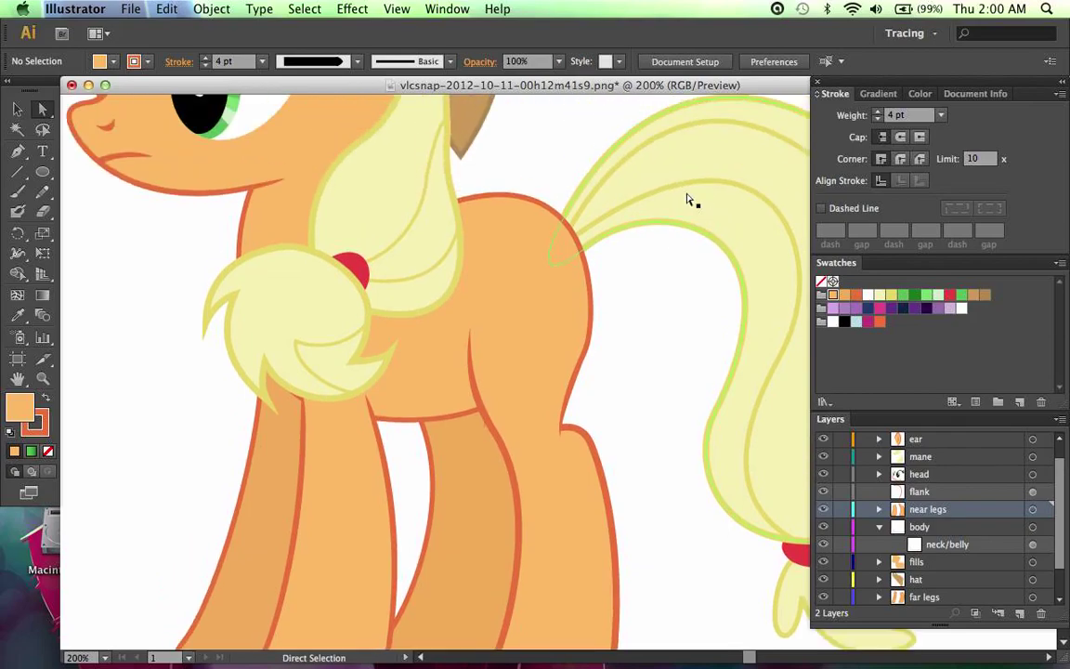
scroll(630, 228, "down", 3)
scroll(613, 243, "right", 4)
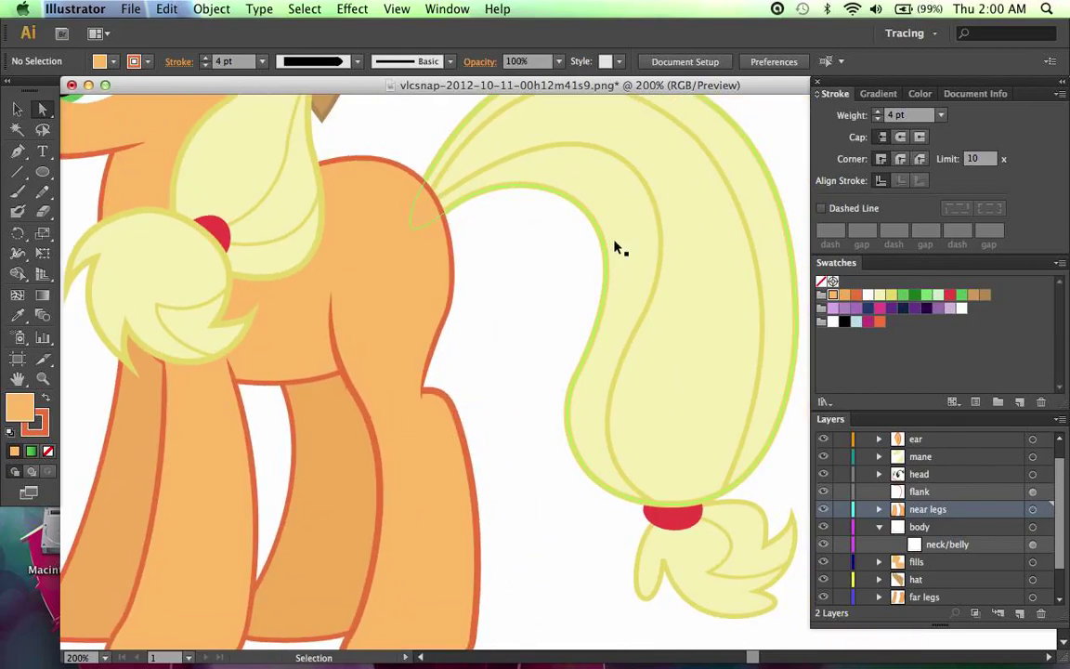
key("super+minus")
key("super+minus")
key("super+minus")
scroll(565, 219, "left", 3)
scroll(564, 220, "right", 2)
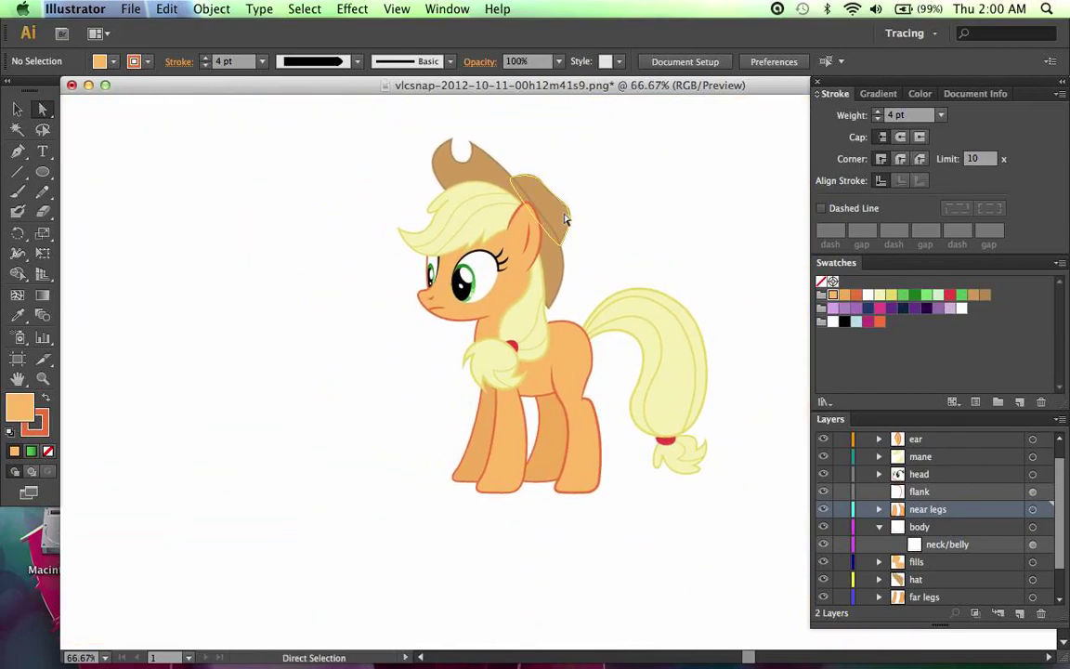
key("super+plus")
key("super+plus")
key("super+equal")
key("super+equal")
scroll(565, 220, "up", 5)
scroll(565, 219, "left", 4)
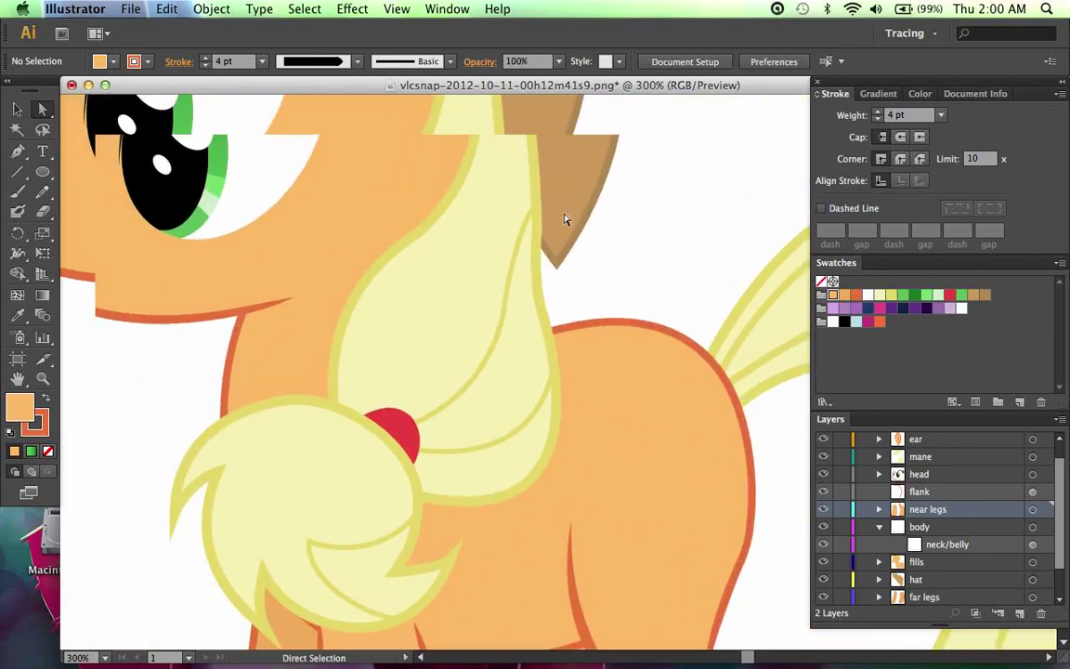
scroll(436, 275, "left", 4)
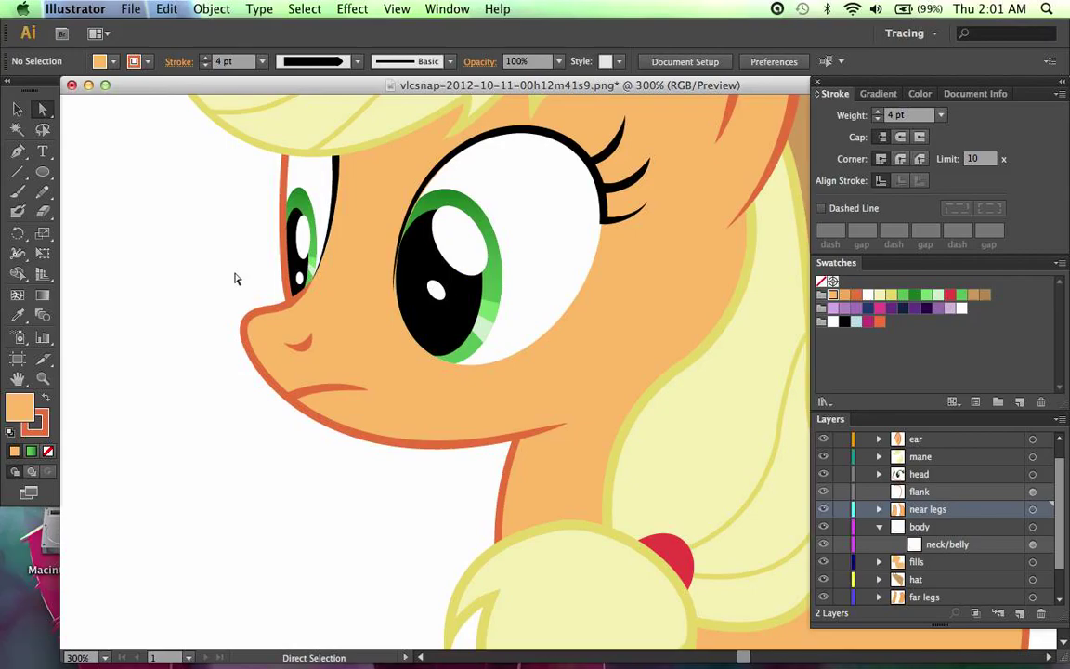
Step: Begin saving the traced pony as an Adobe Illustrator (ai) file and switch to QuickTime Player
key("super+s")
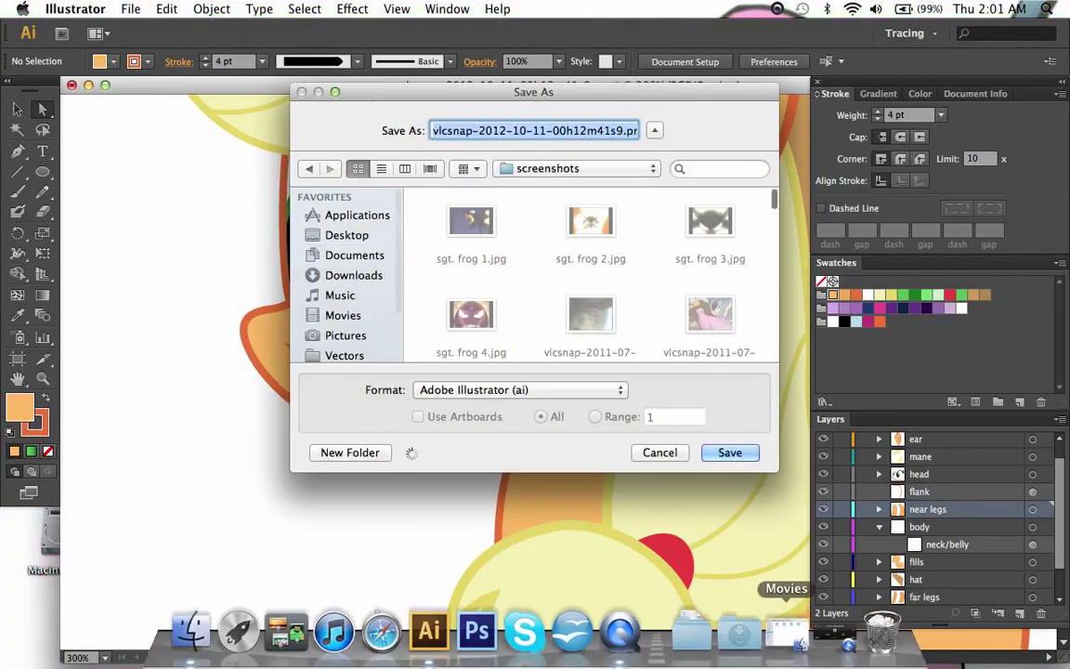
left_click(833, 629)
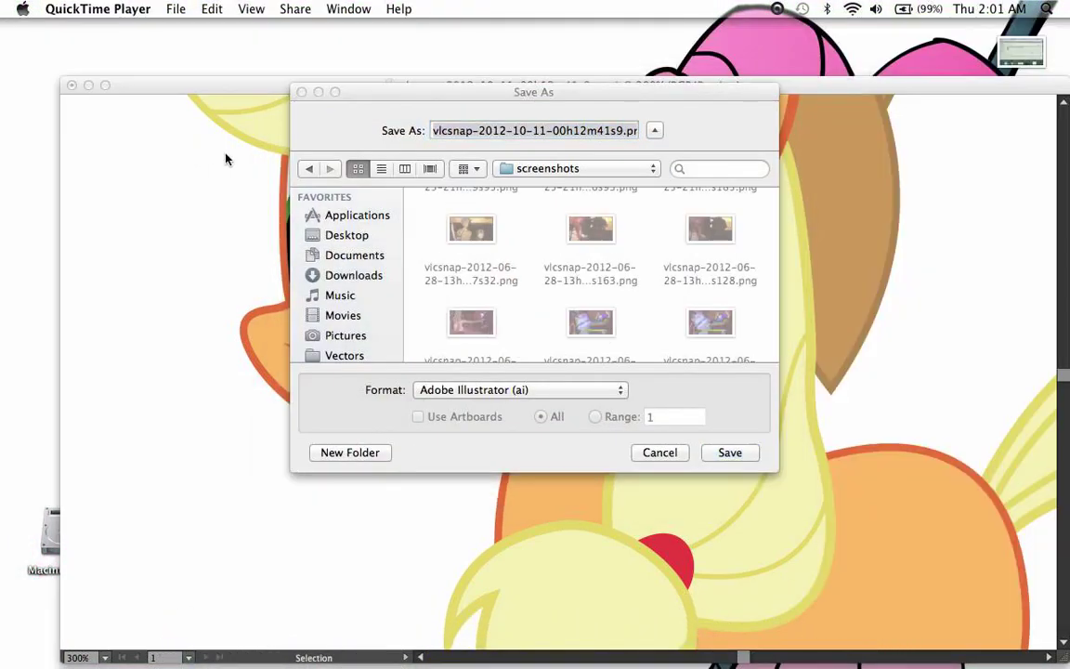